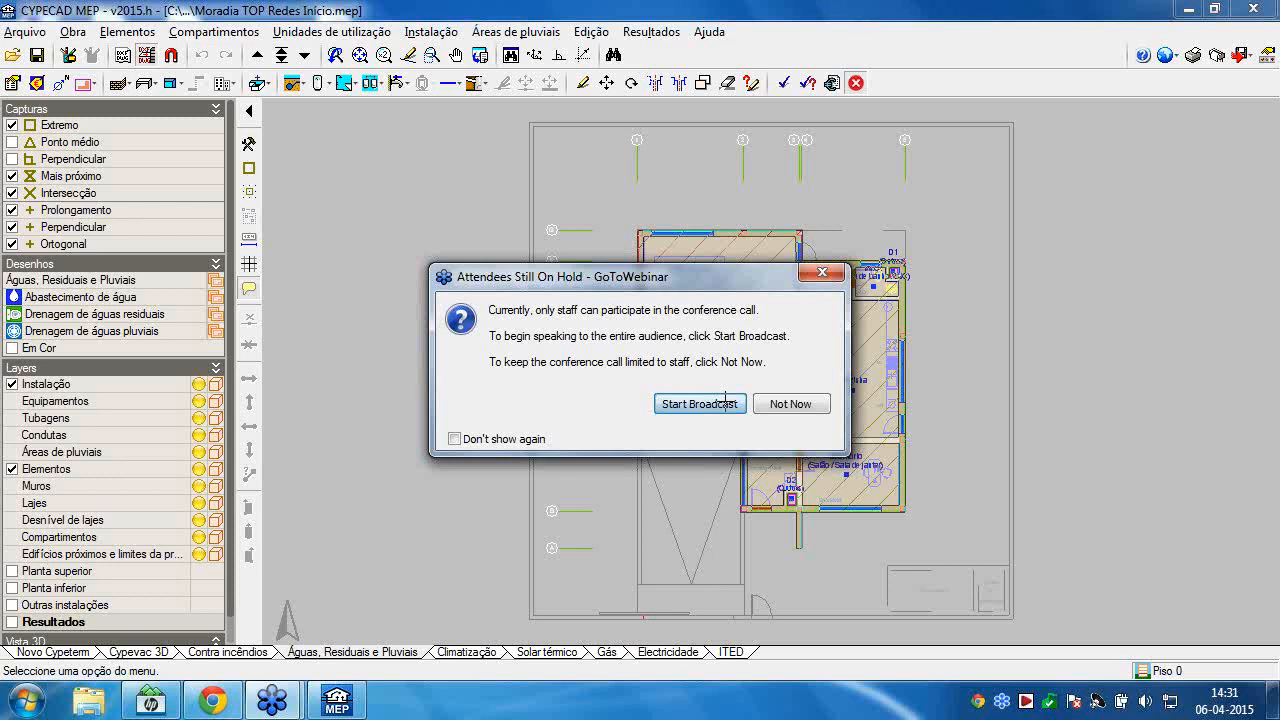
Start the webinar broadcast to the attendees.
left_click(725, 402)
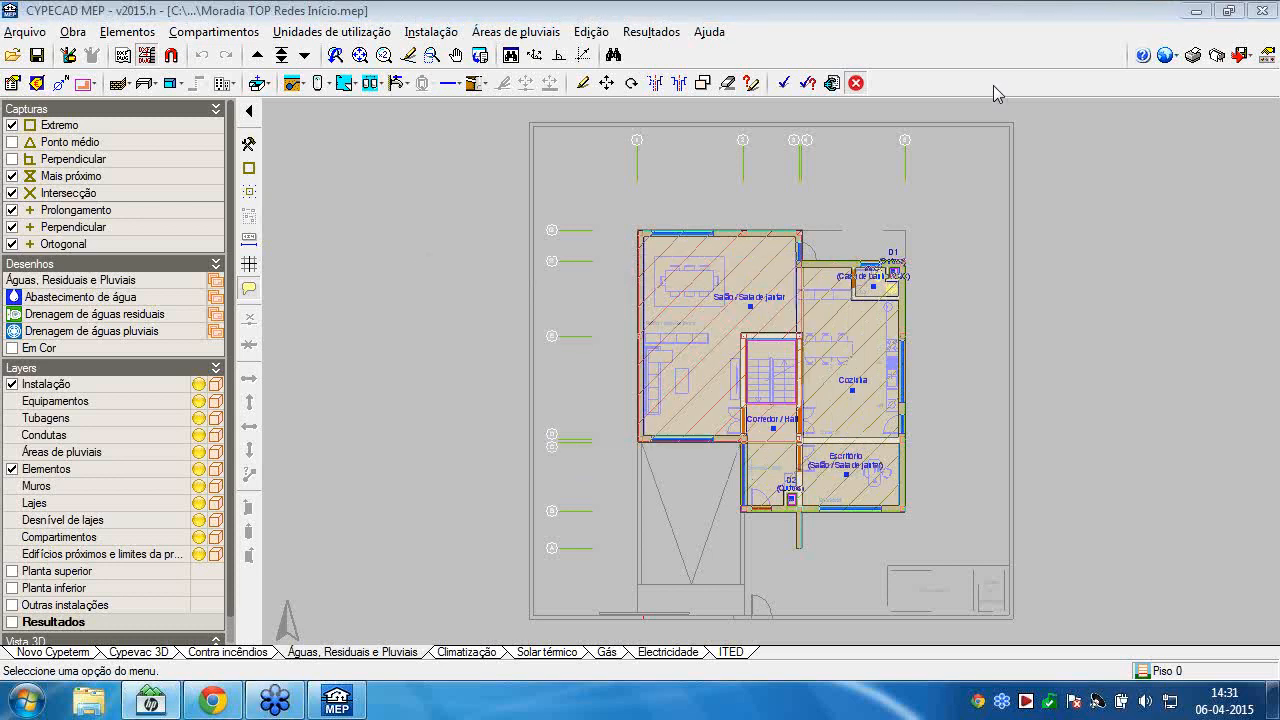
left_click(802, 391)
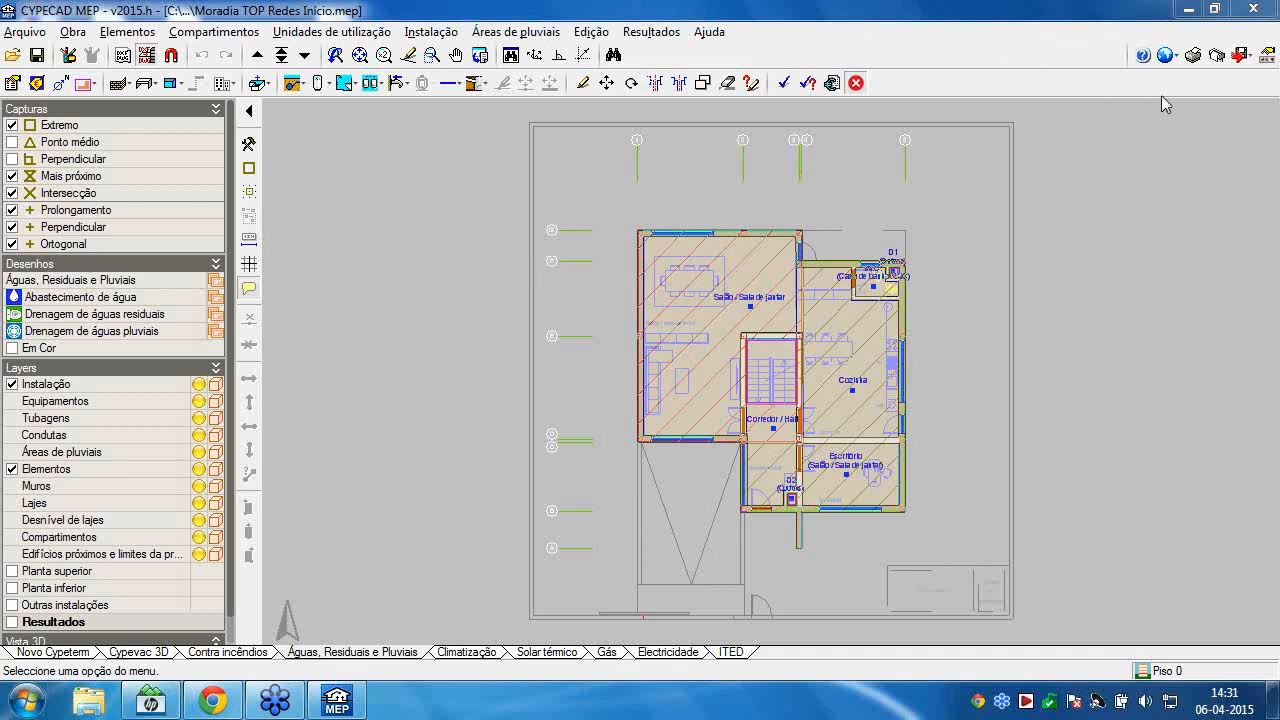
left_click(1057, 86)
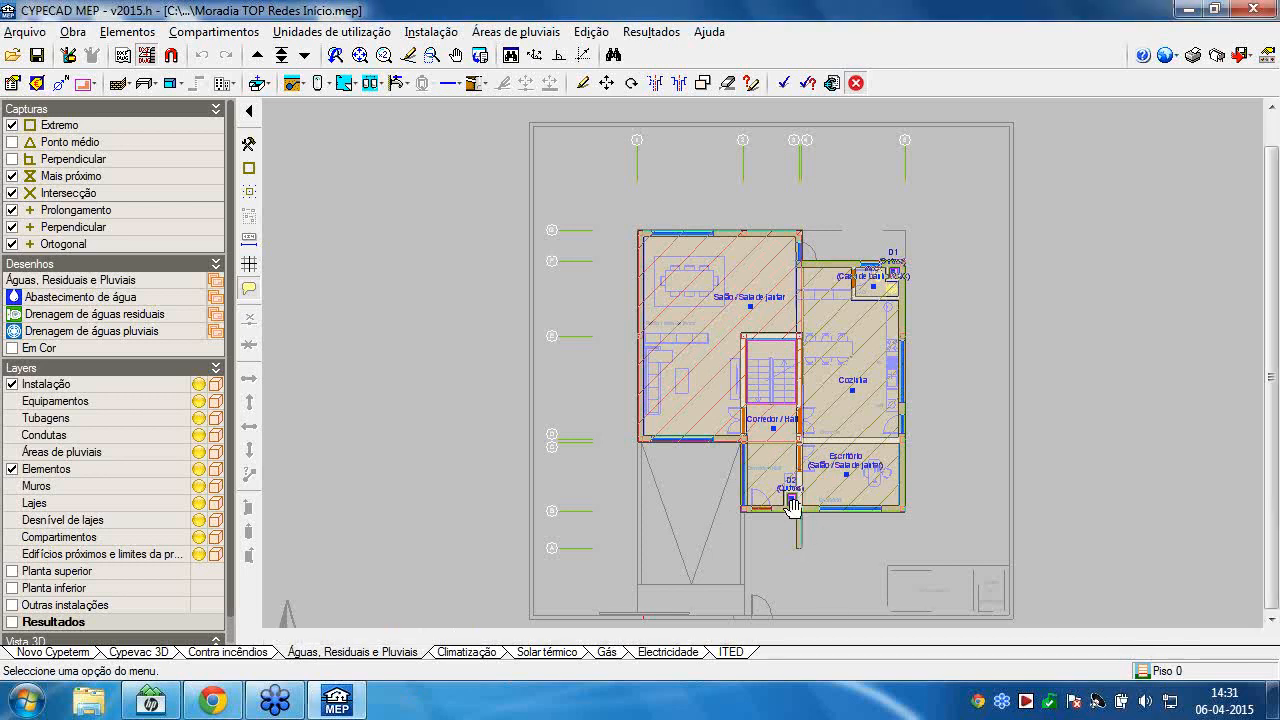
Examine the Piso 0 plan, including the kitchen, hall, office, shafts and the surrounding plot.
middle_click_drag(794, 523, 774, 486)
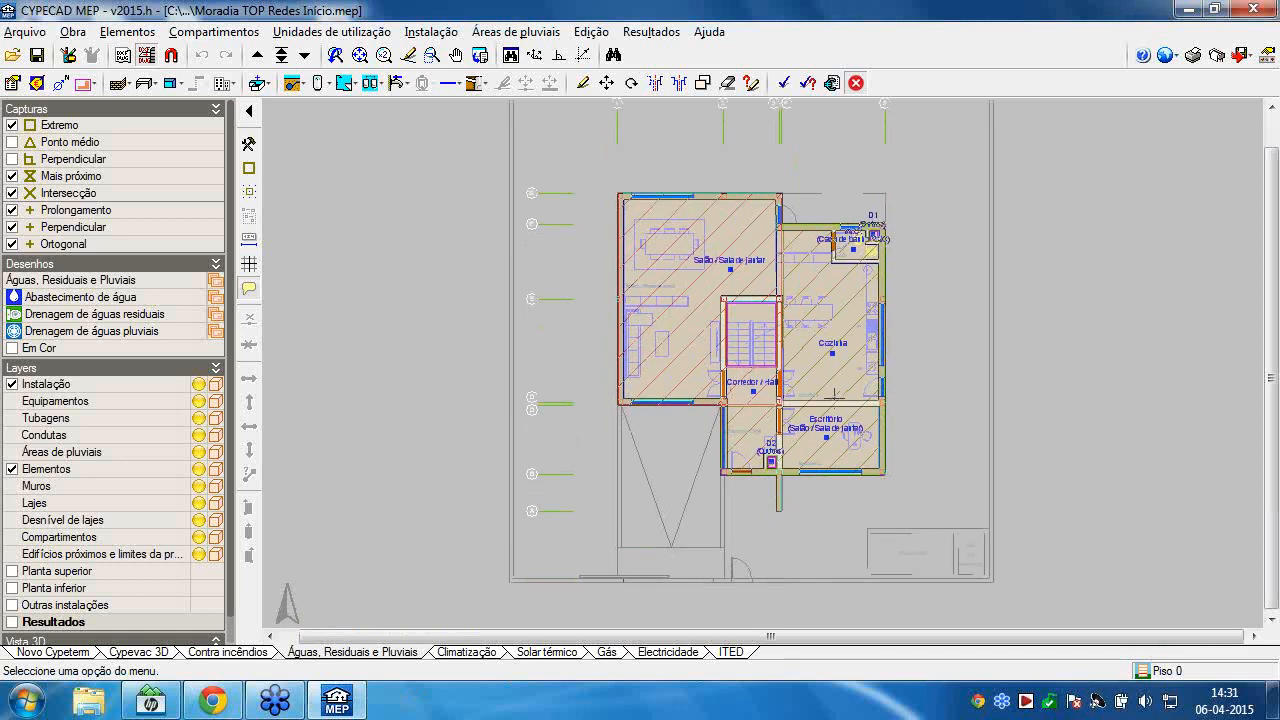
scroll(834, 396, "up", 1)
scroll(825, 357, "up", 4)
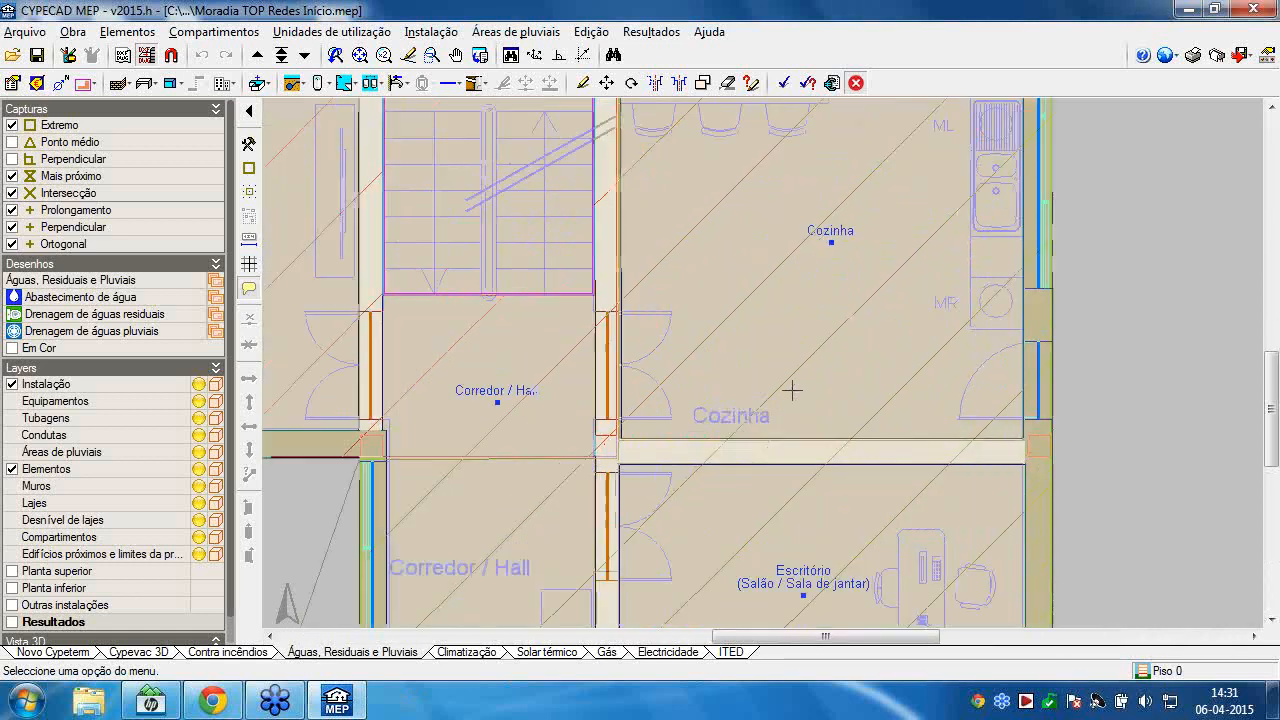
scroll(791, 386, "down", 2)
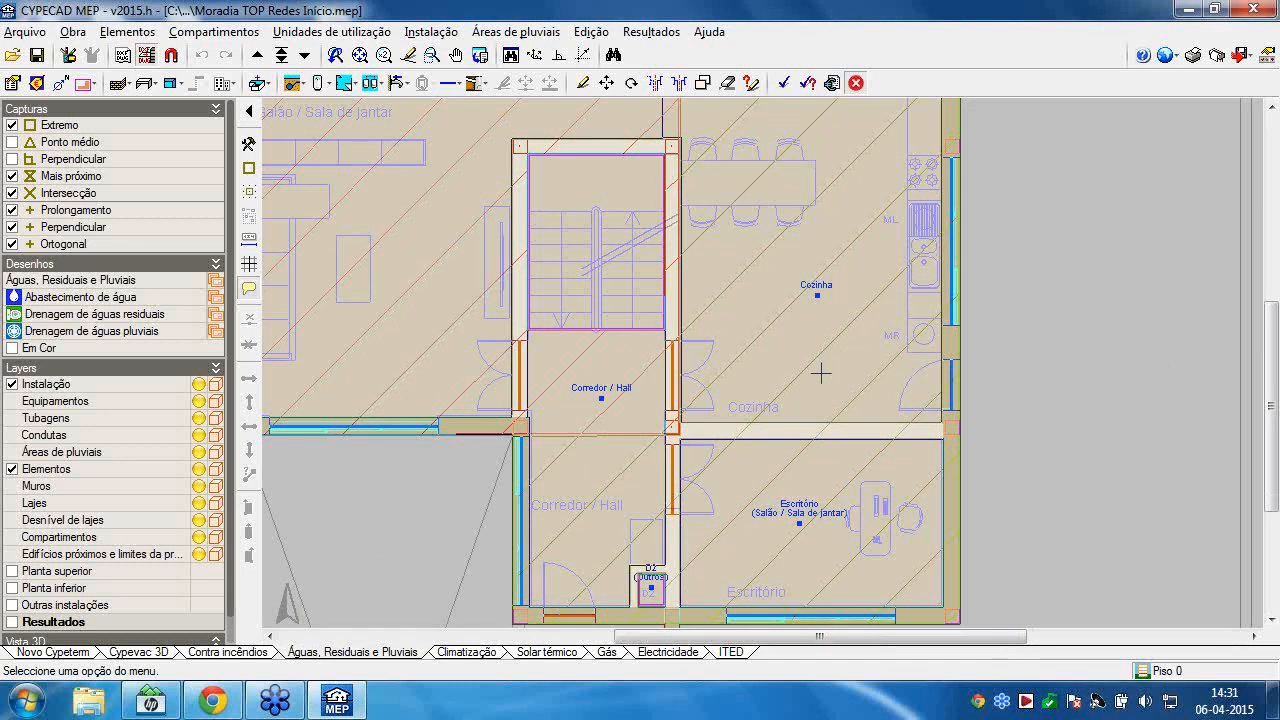
scroll(820, 373, "down", 3)
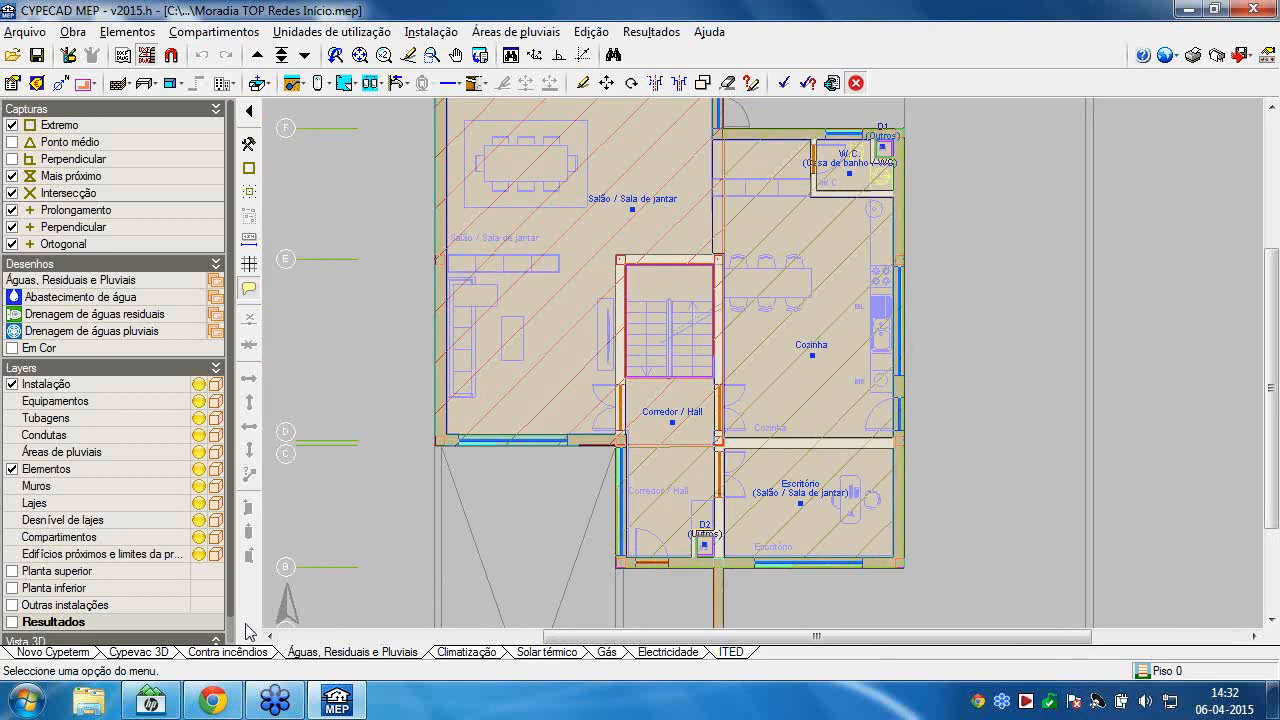
scroll(566, 428, "down", 3)
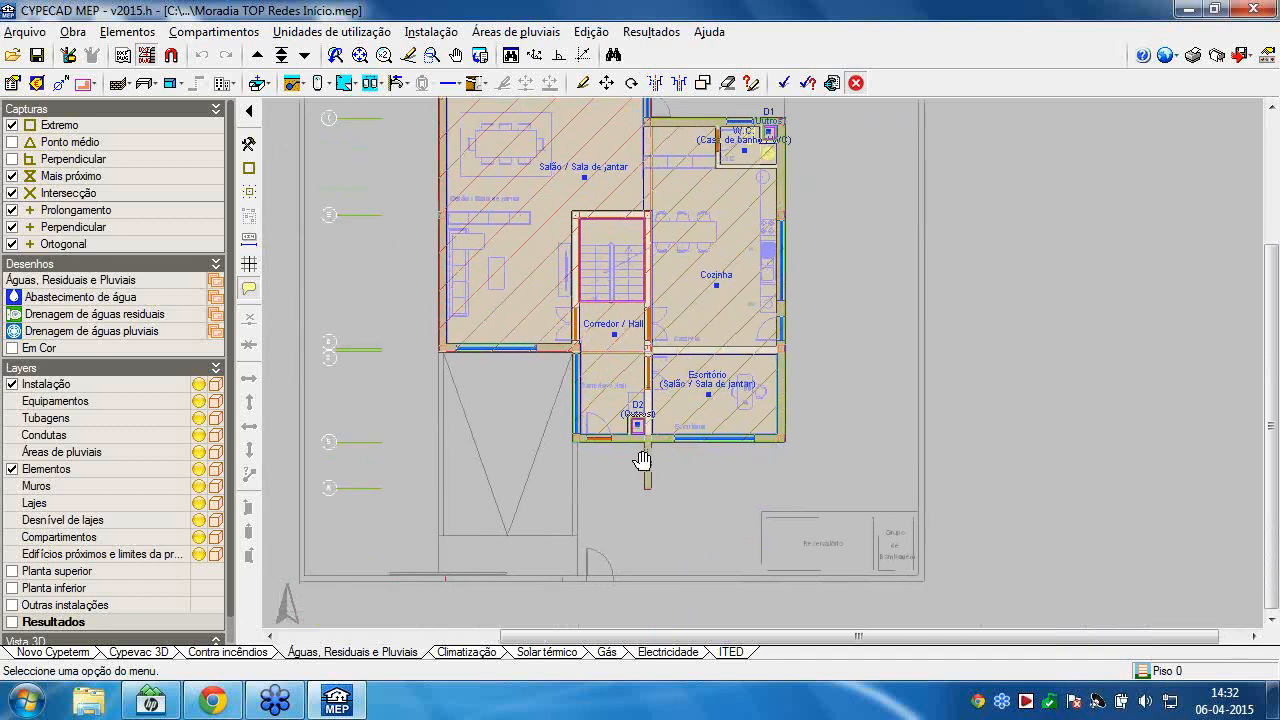
middle_click_drag(641, 460, 622, 467)
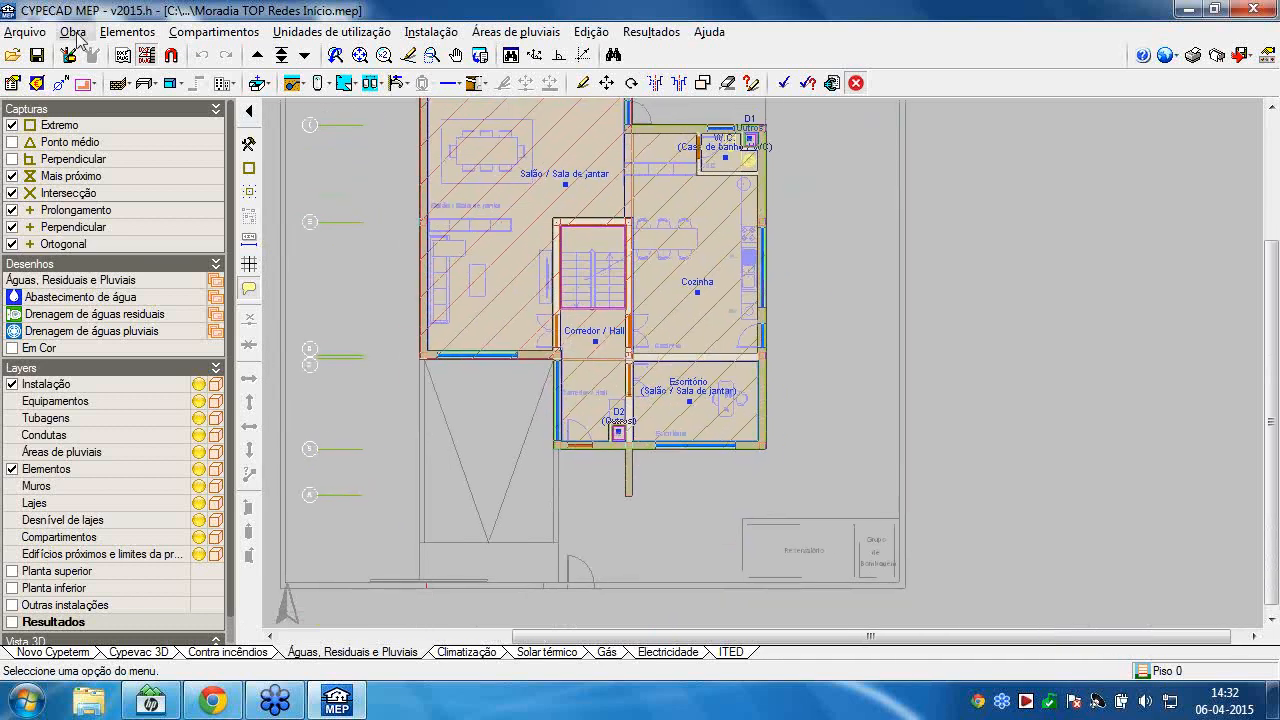
Review the project data's water supply simultaneity criterion and drainage settings, closing the dialogs without changes.
left_click(74, 33)
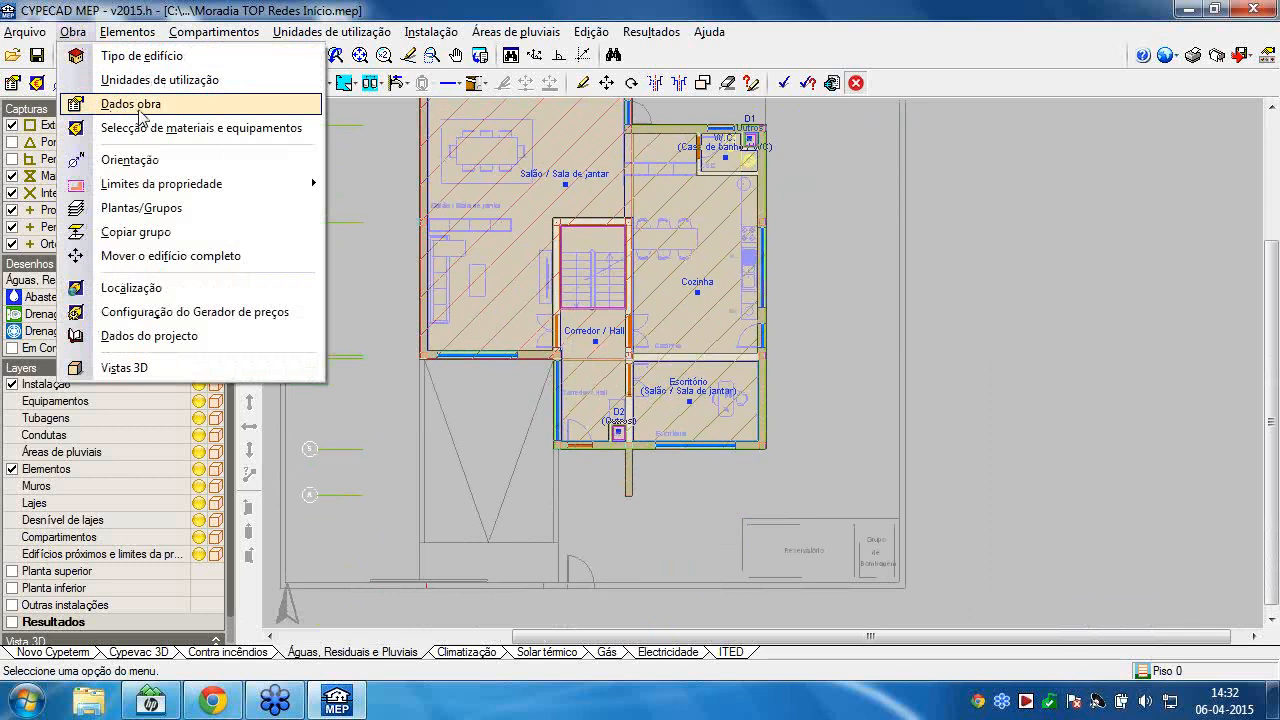
left_click(92, 36)
left_click(90, 36)
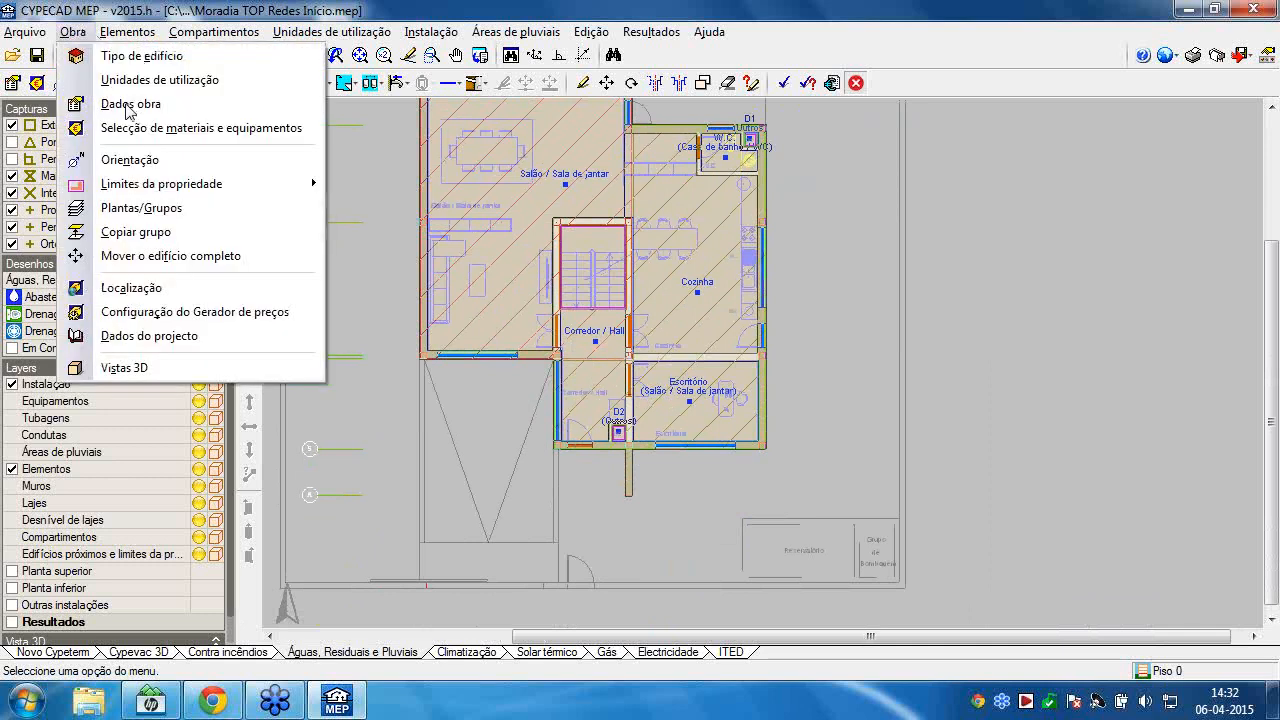
left_click(128, 105)
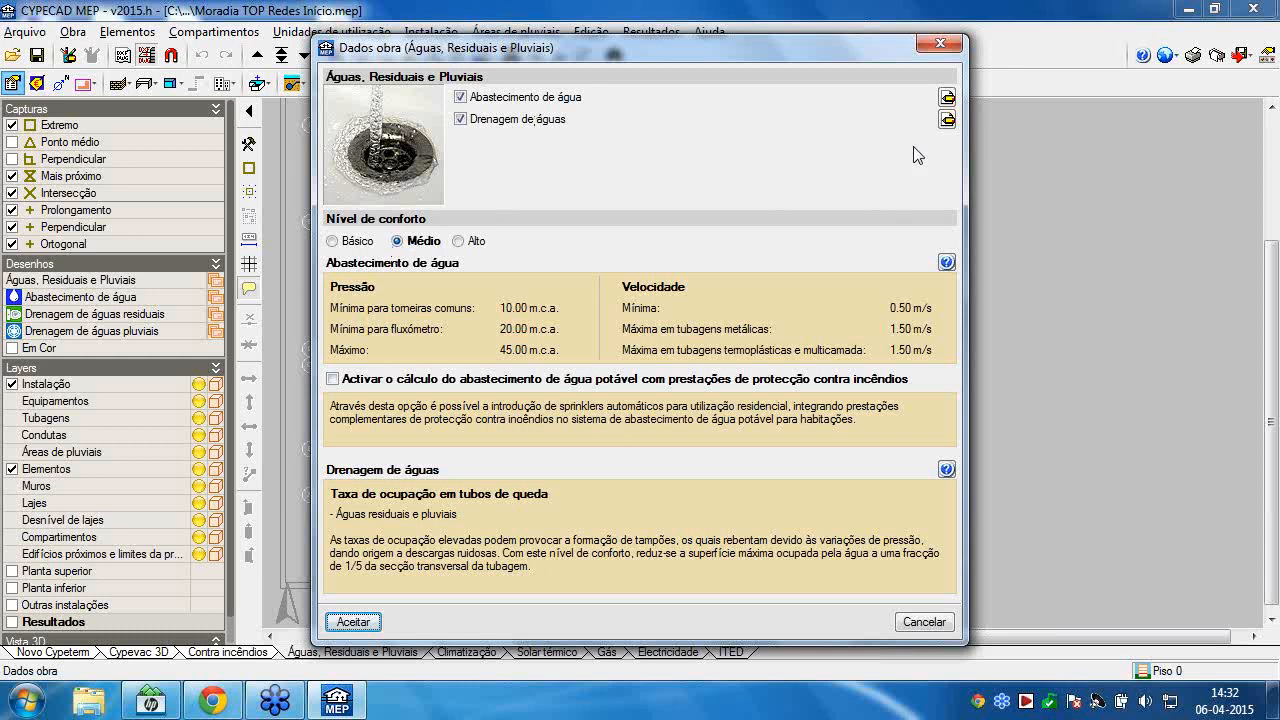
left_click(946, 98)
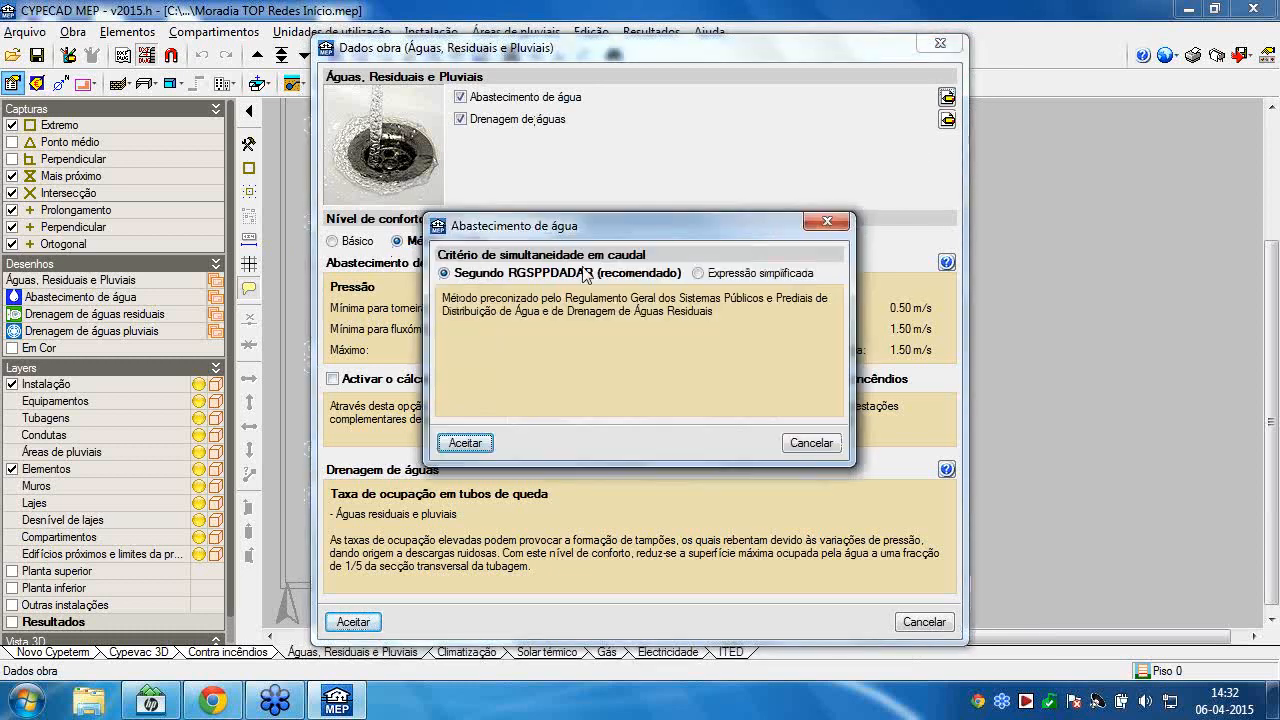
left_click(824, 222)
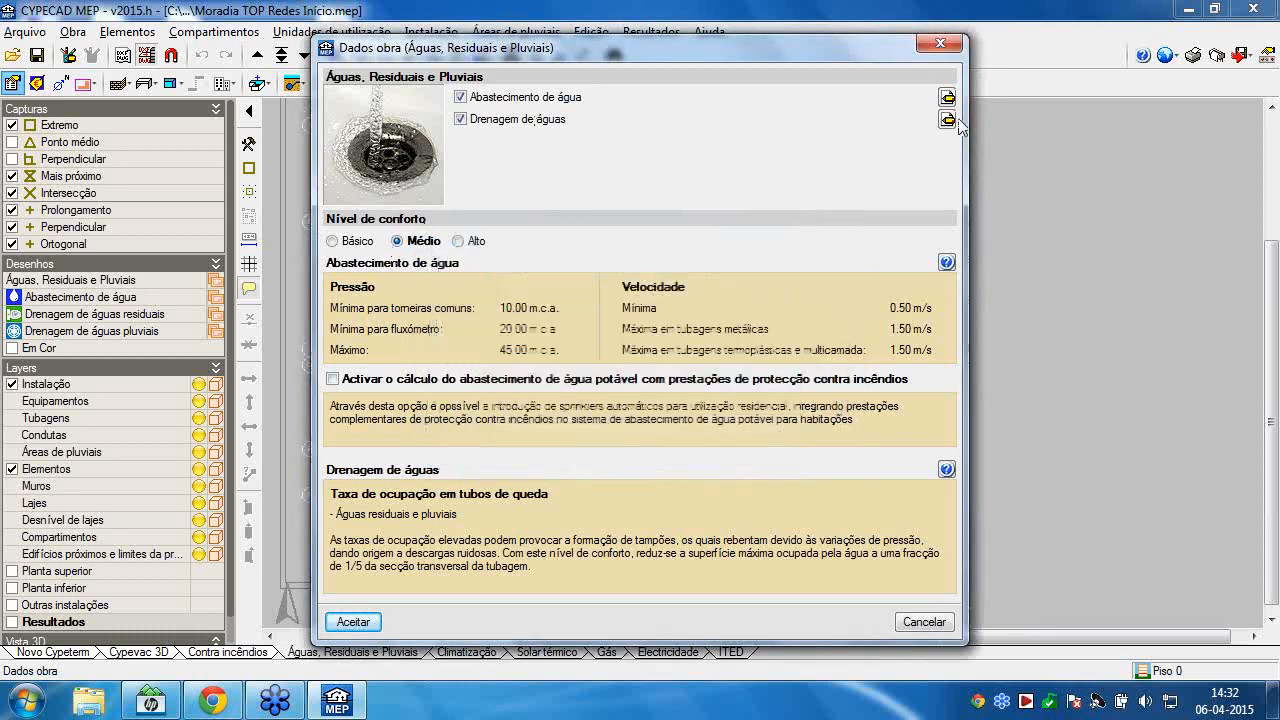
left_click(946, 119)
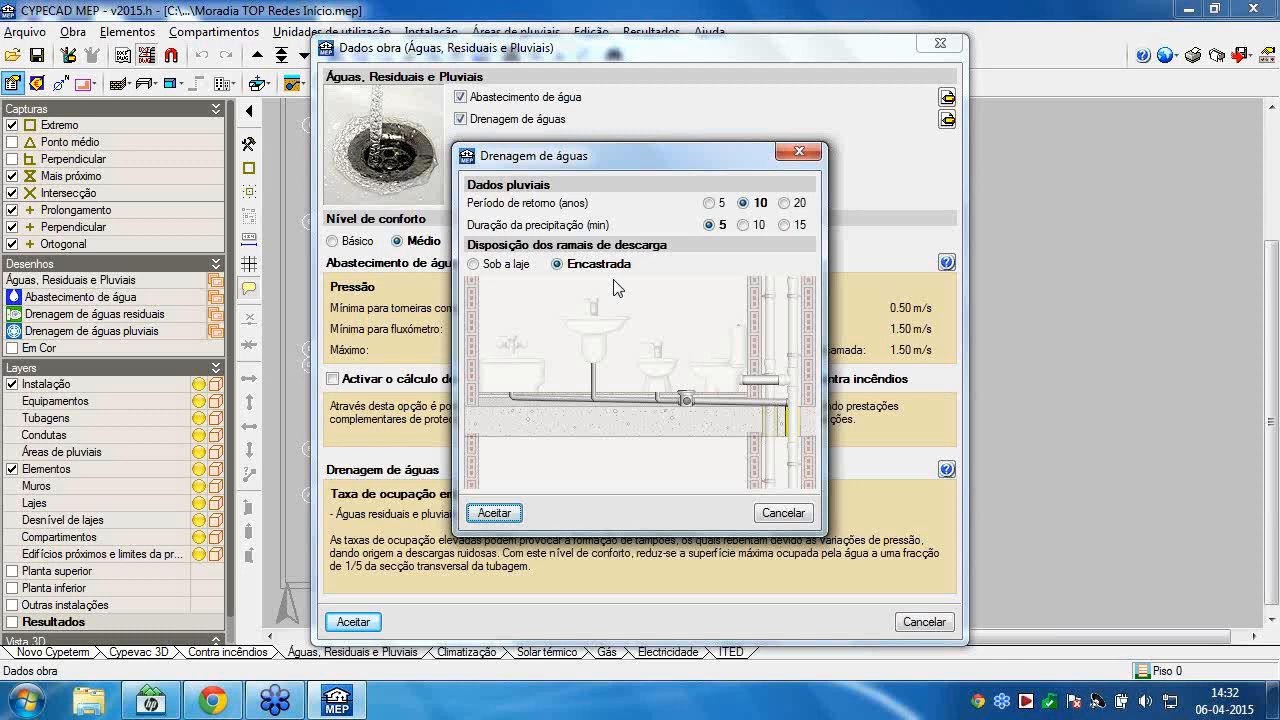
left_click(799, 151)
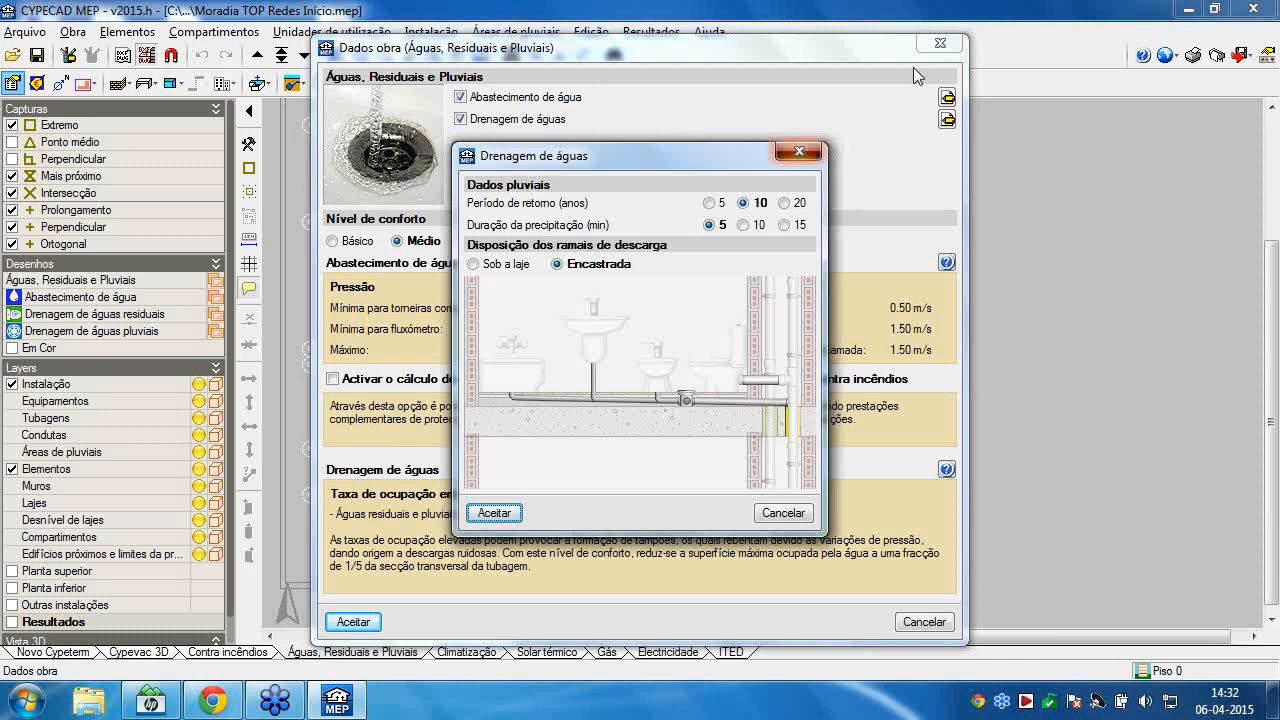
left_click(940, 43)
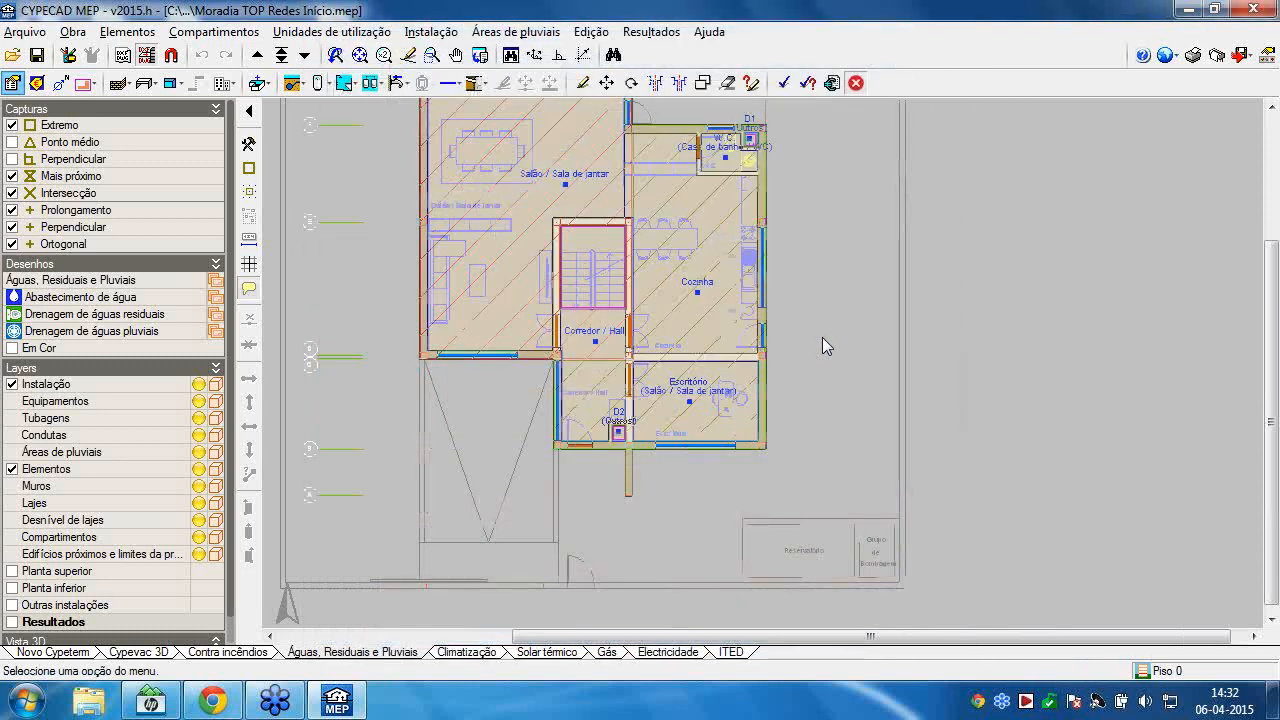
Place the mains tap and cut-off valve with a polyethylene 10 atm connection pipe, oriented horizontally, just outside the plot boundary beside the entrance gate.
middle_click_drag(756, 339, 729, 298)
scroll(608, 566, "up", 5)
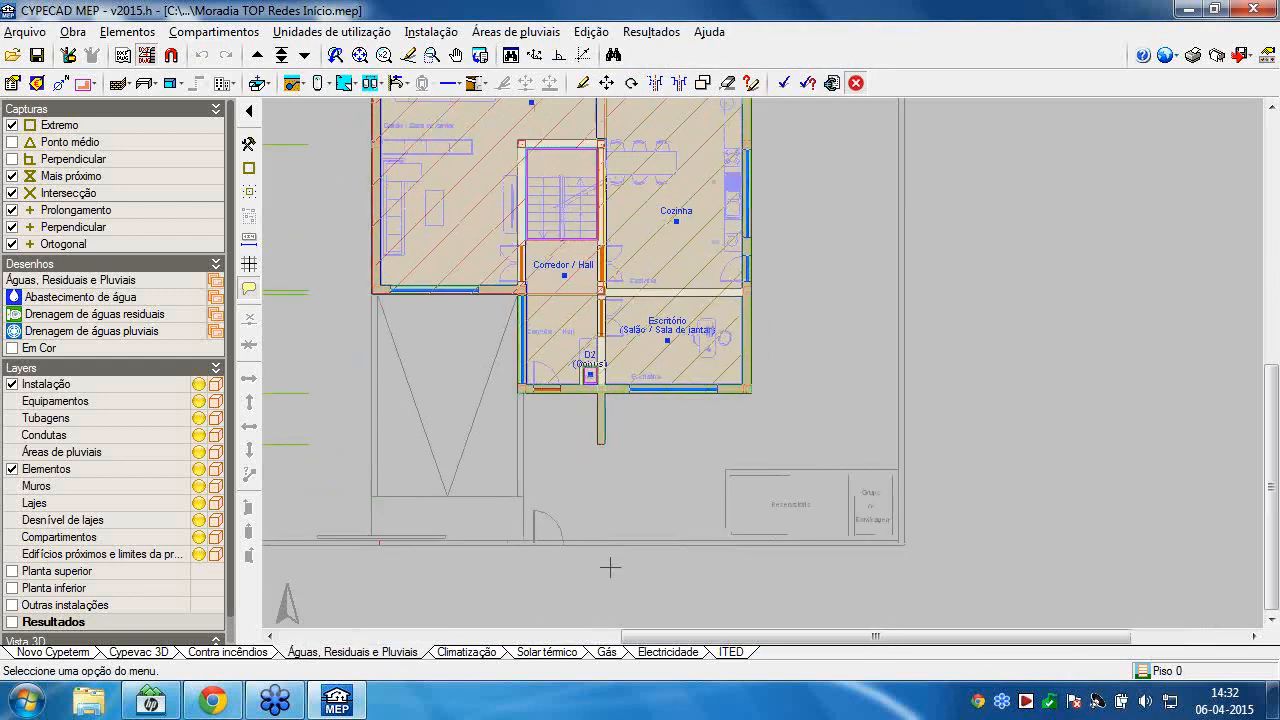
middle_click_drag(646, 426, 667, 352)
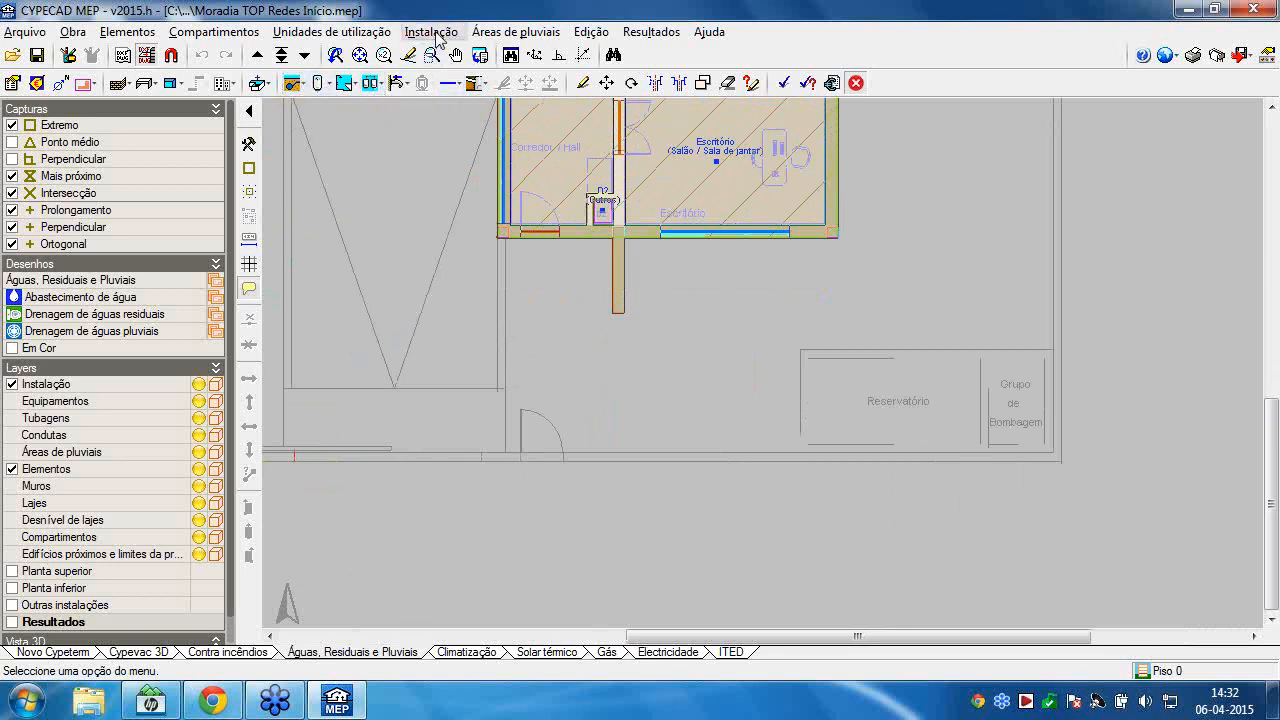
left_click(432, 32)
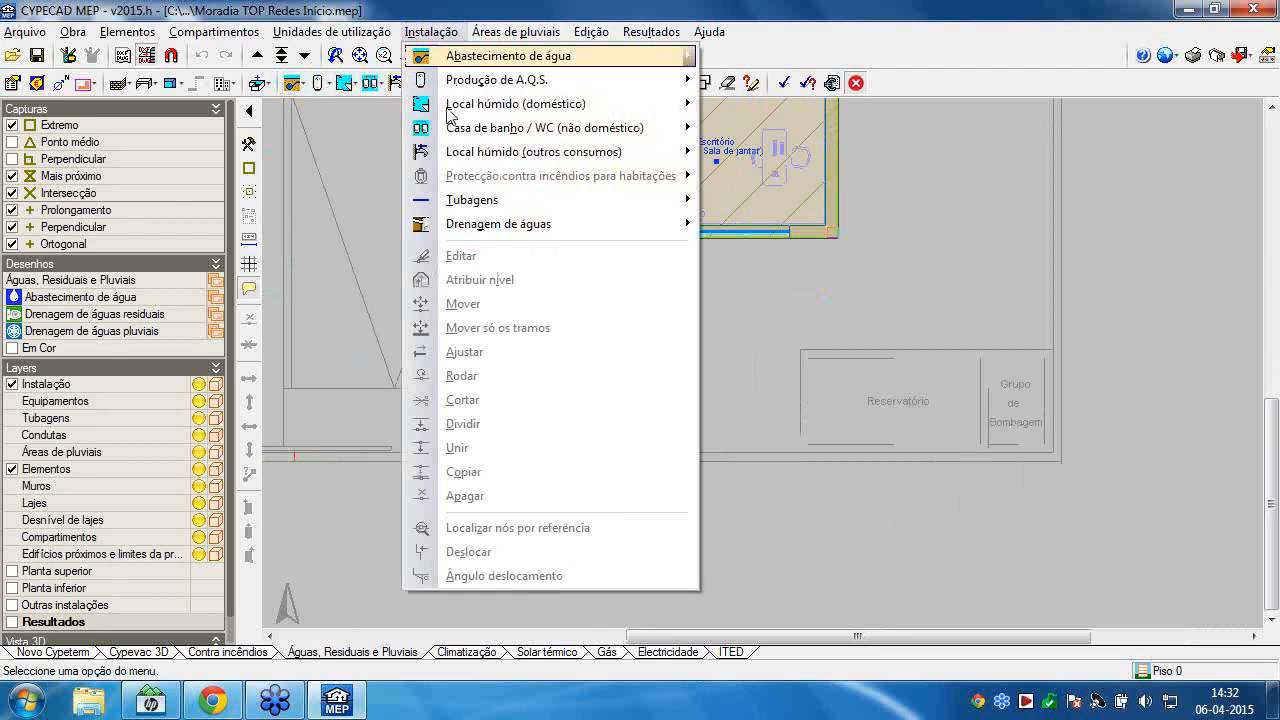
mouse_move(457, 57)
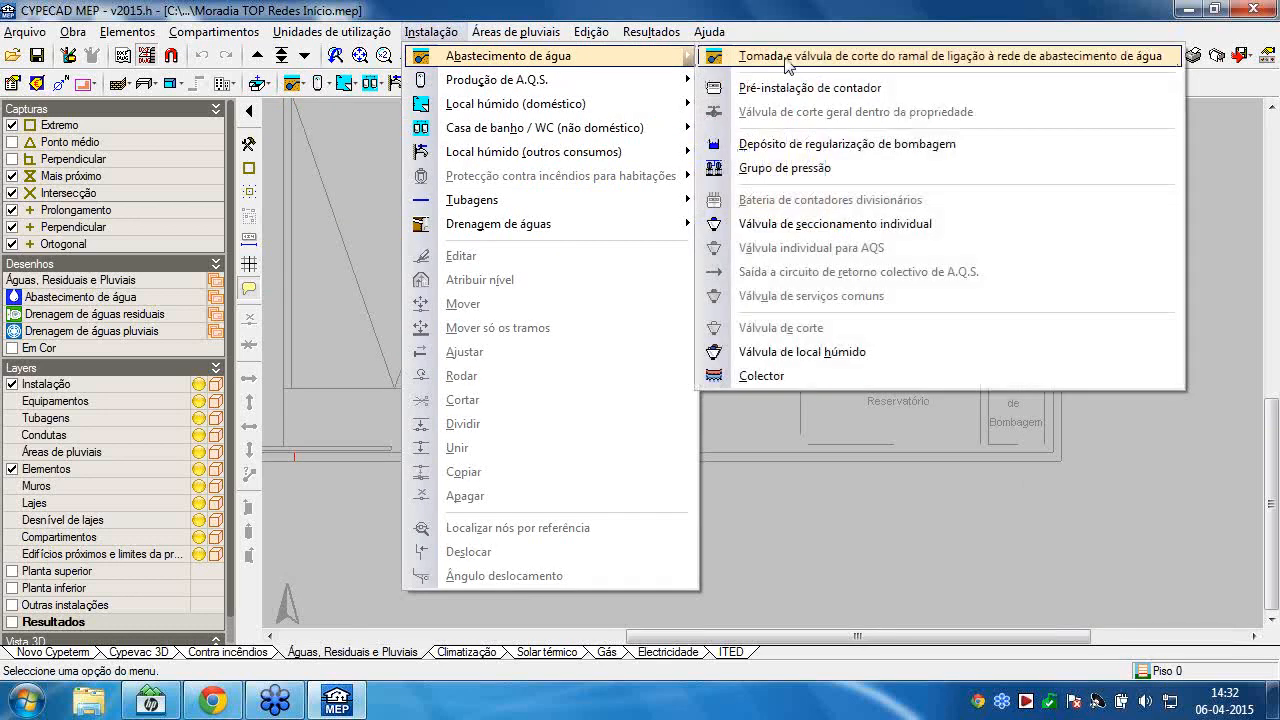
left_click(787, 58)
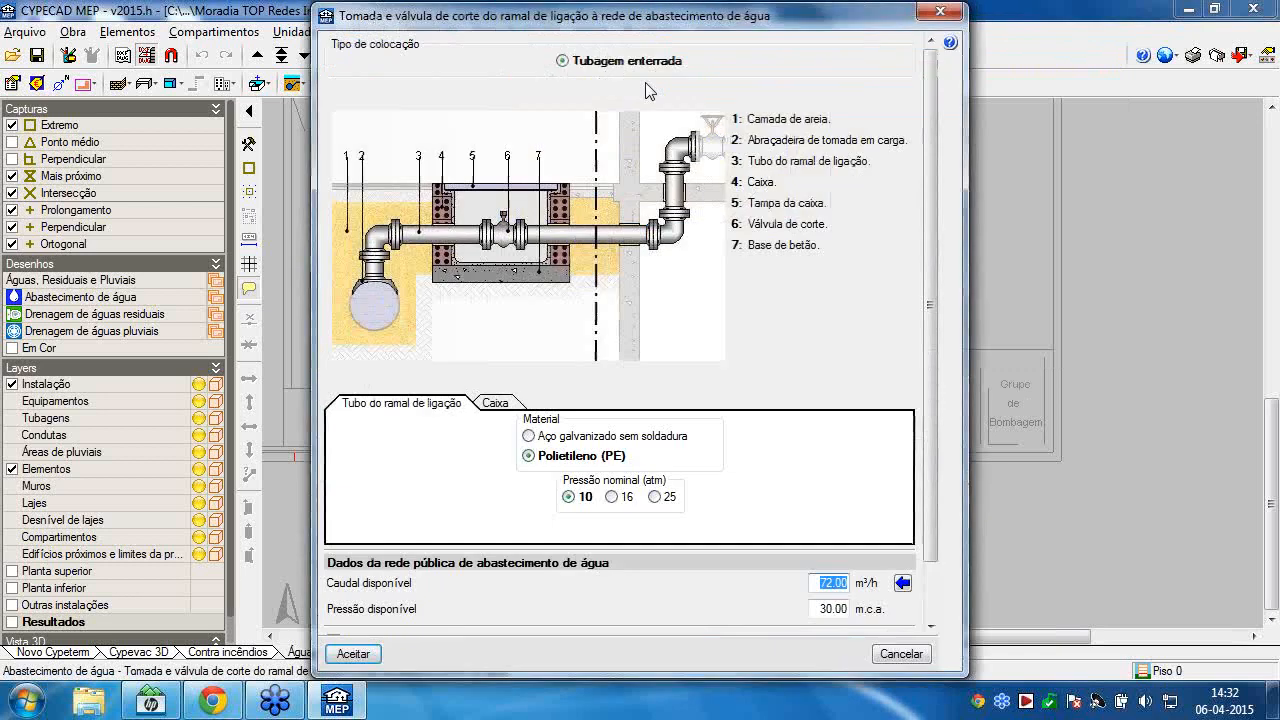
scroll(737, 354, "down", 1)
scroll(582, 460, "up", 1)
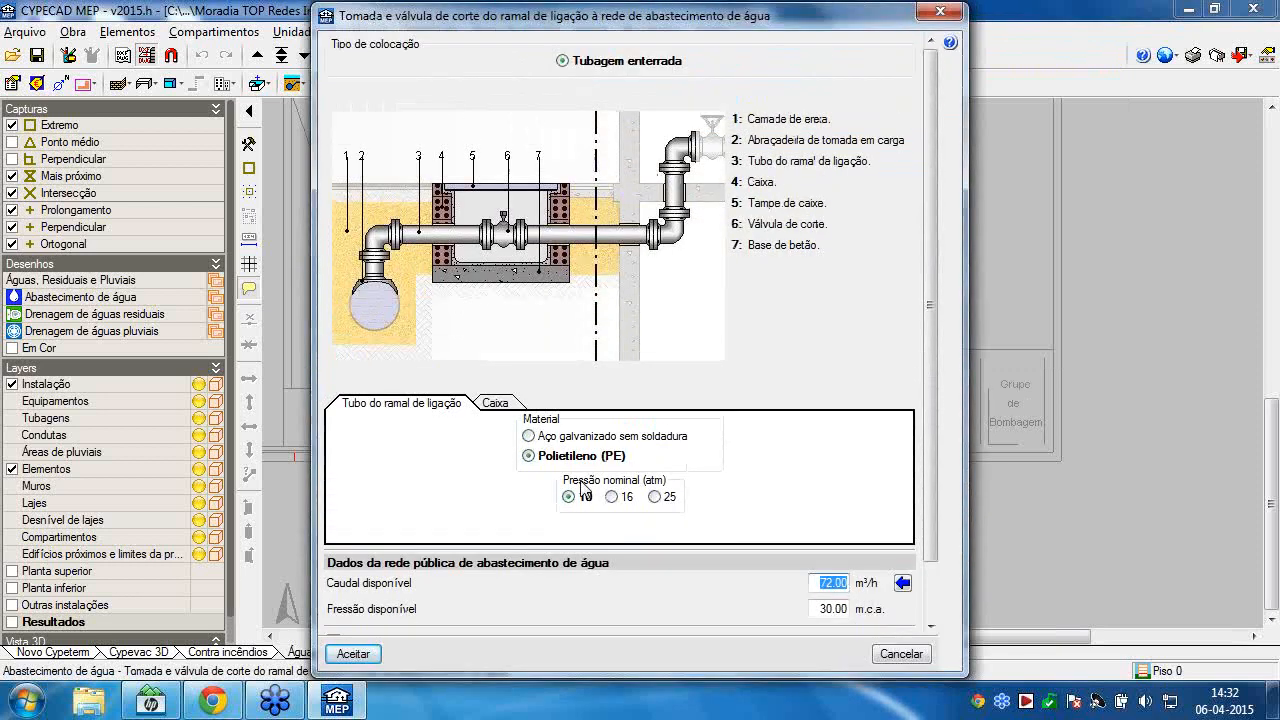
scroll(581, 462, "down", 1)
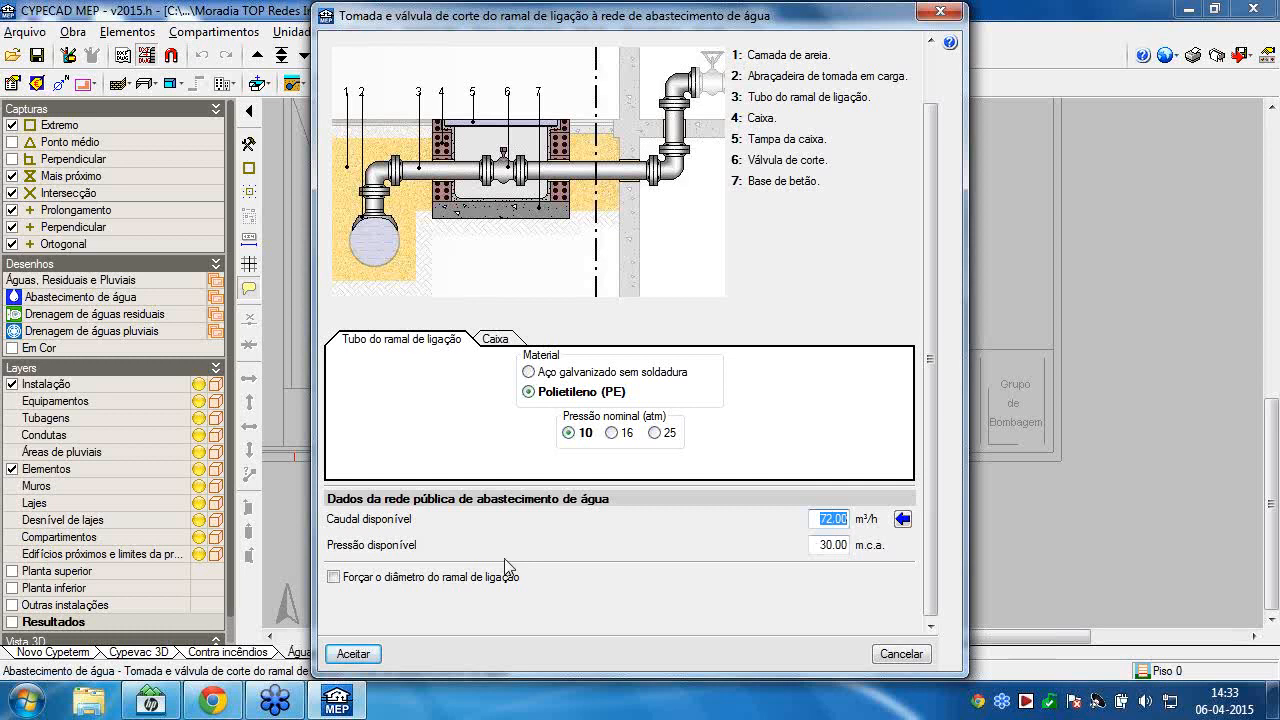
scroll(512, 560, "up", 1)
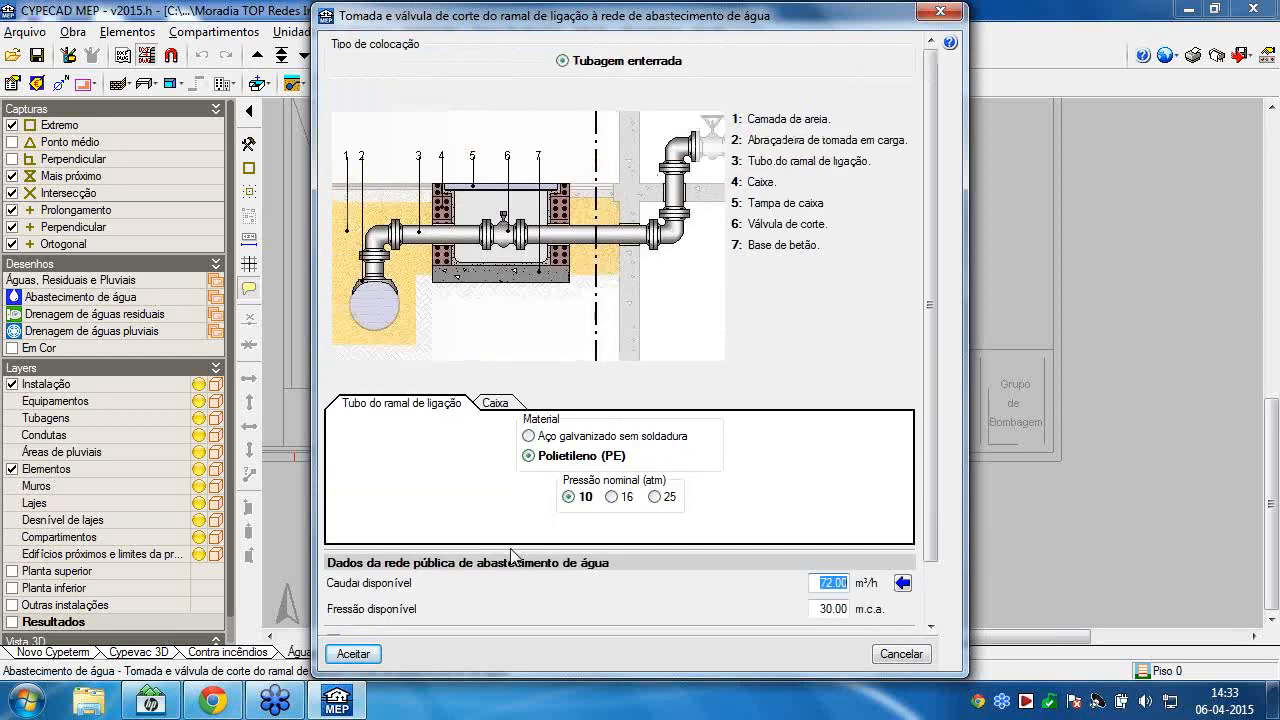
scroll(510, 568, "down", 1)
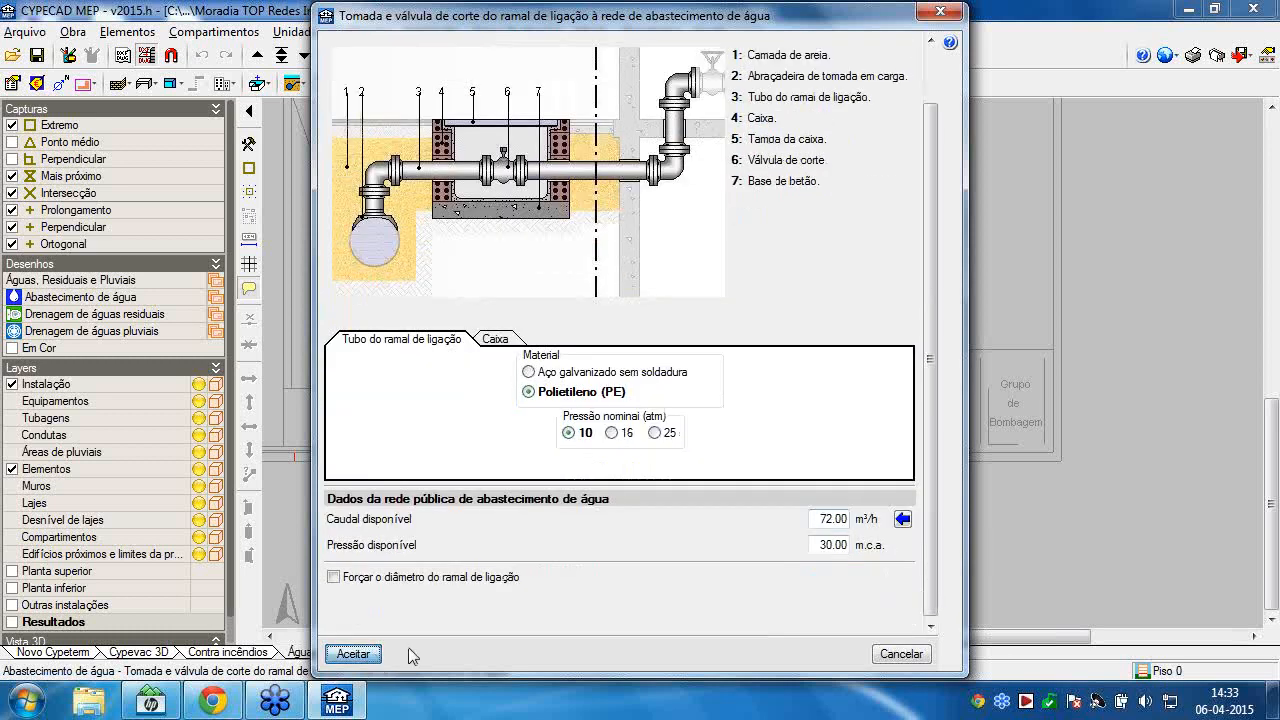
left_click(352, 653)
scroll(586, 478, "up", 3)
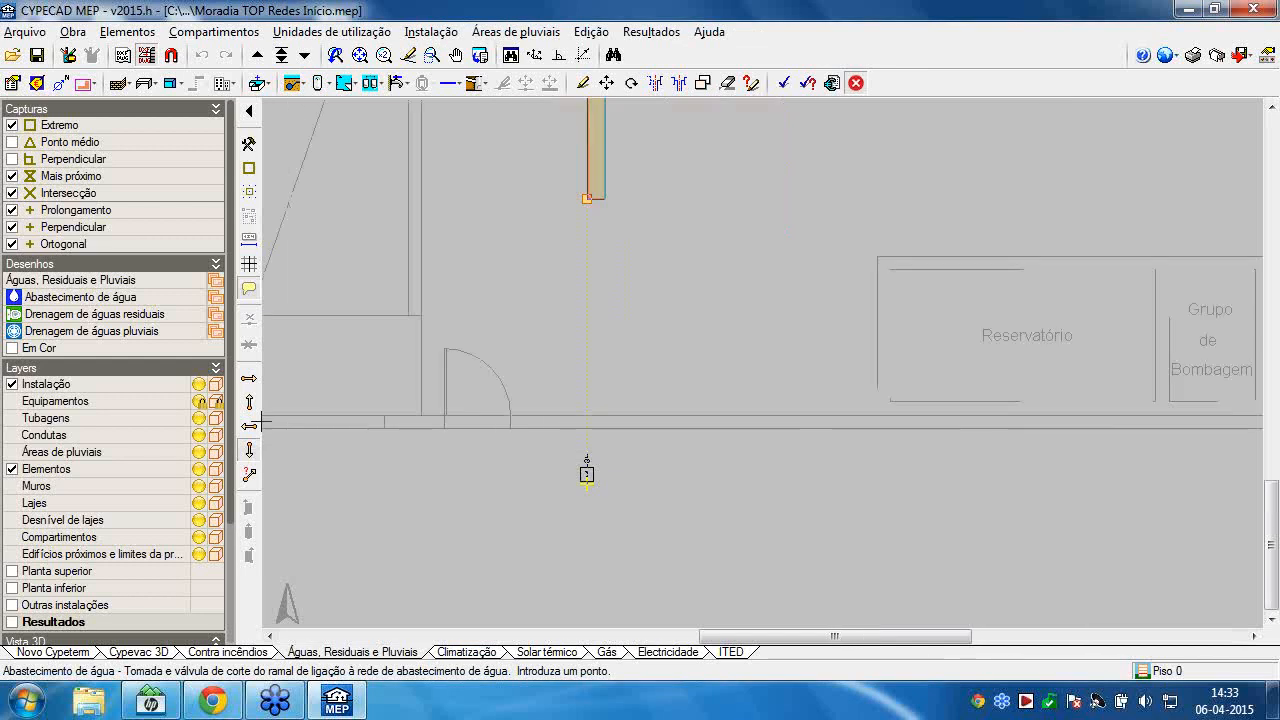
left_click(249, 379)
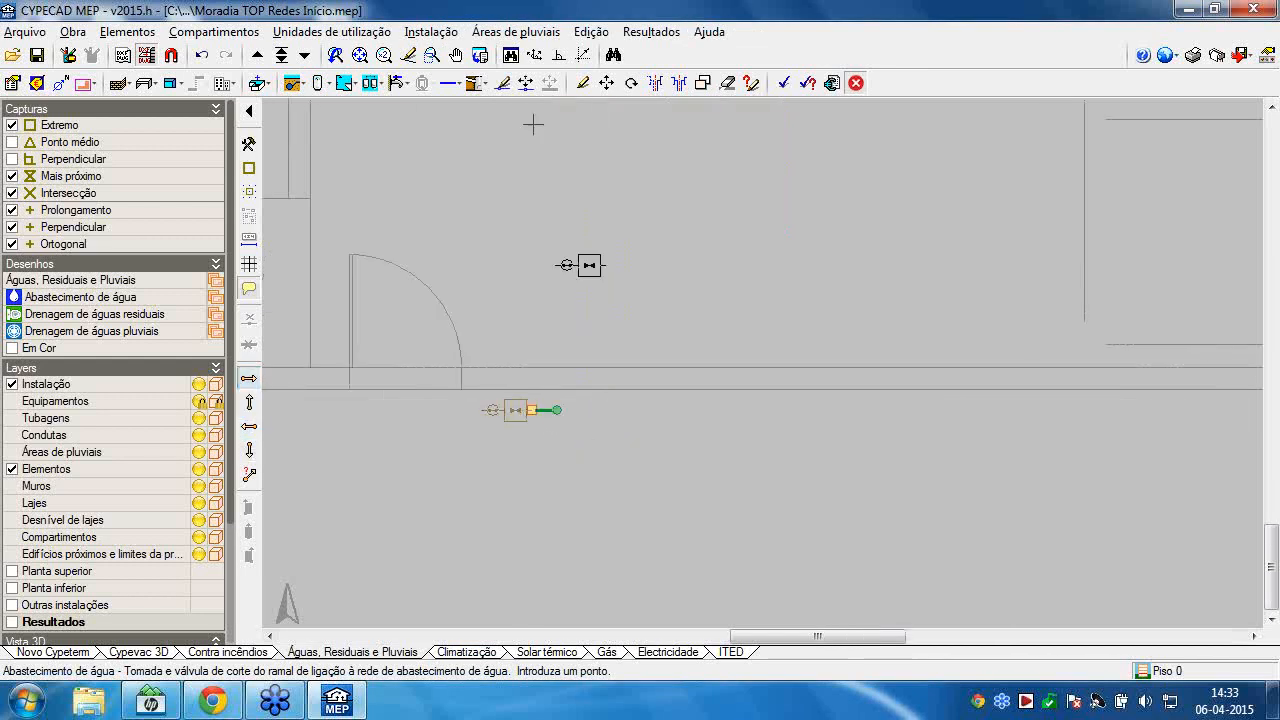
Place a meter pre-installation (Pré-instalação de contador) horizontally in line with the mains connection valve outside the plot boundary.
left_click(293, 83)
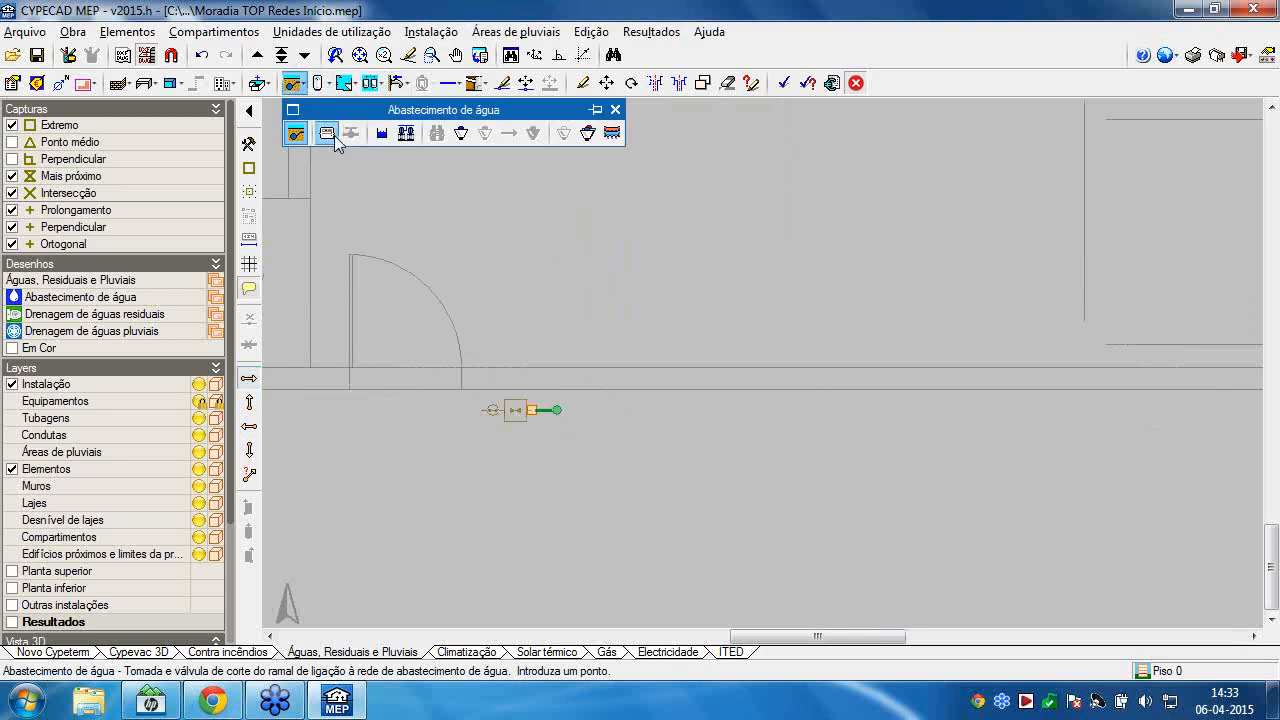
left_click(330, 136)
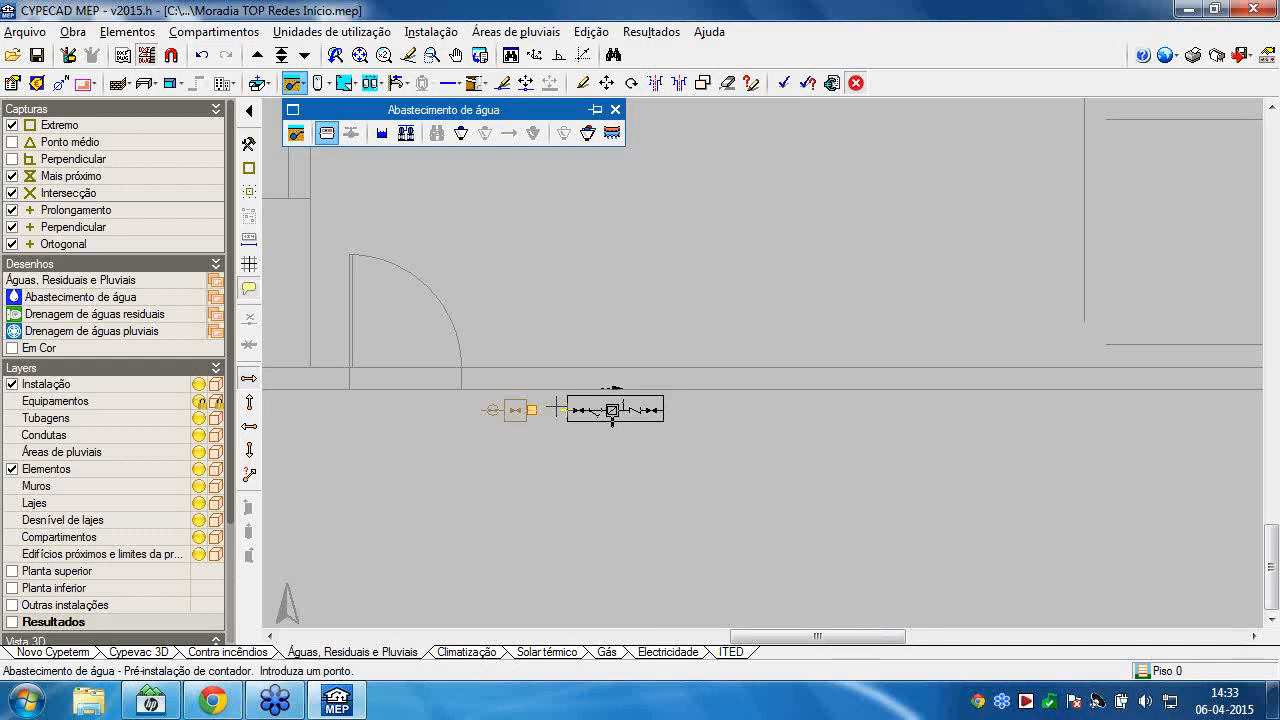
left_click(555, 410)
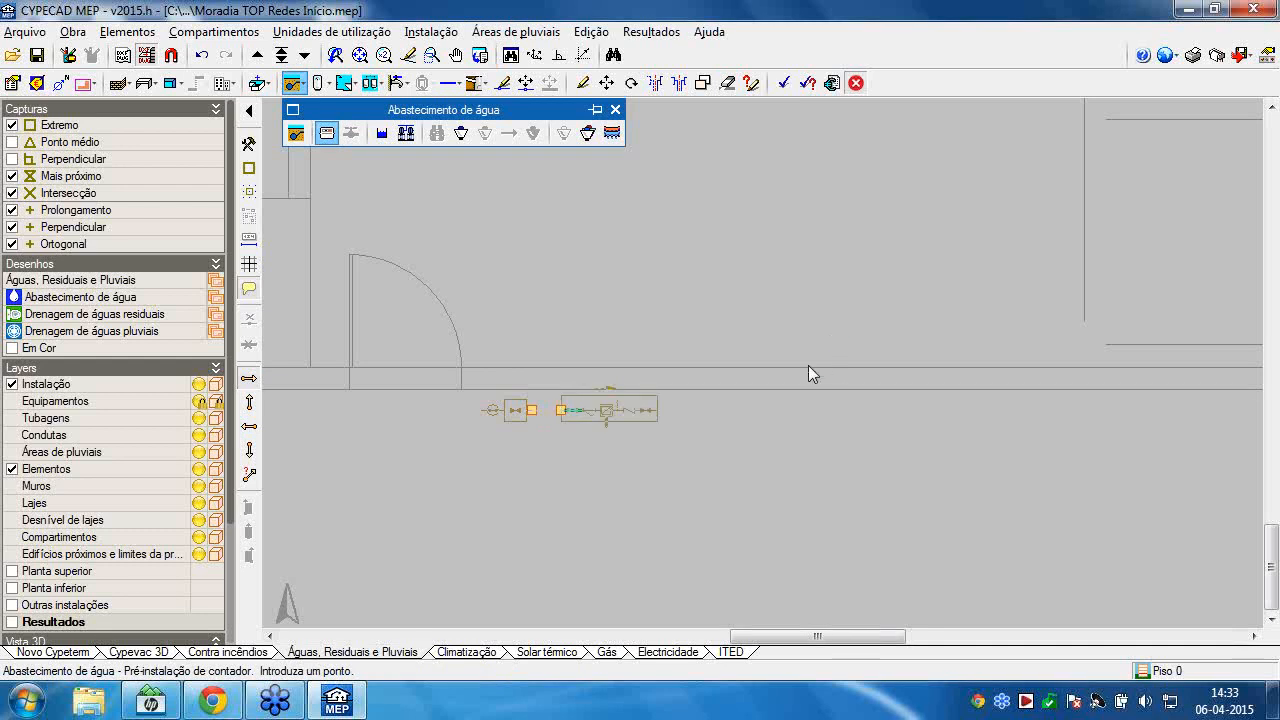
Place a horizontal 2000-litre polyethylene pumping regulation tank with gate (Adufa) cut-off valves, 1 1/4" DN 32 mm inlet, in the Reservatório area.
middle_click_drag(700, 385, 366, 506)
scroll(720, 397, "down", 2)
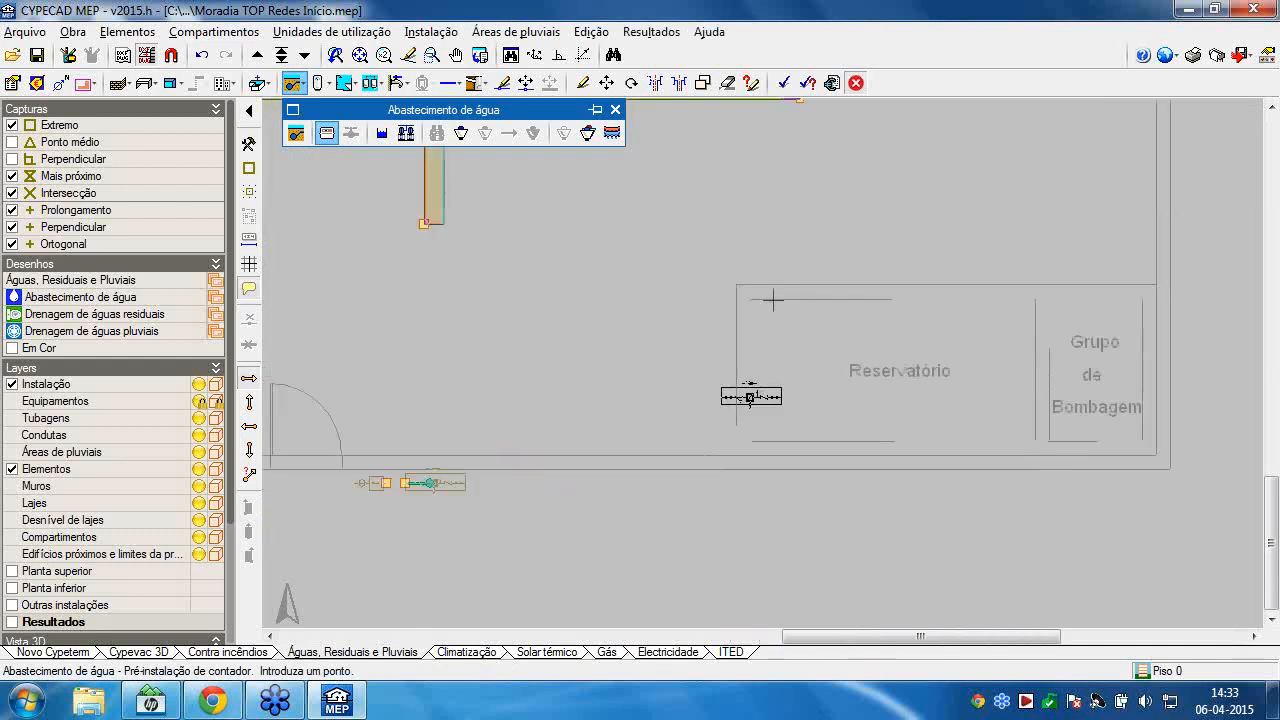
middle_click_drag(773, 300, 627, 273)
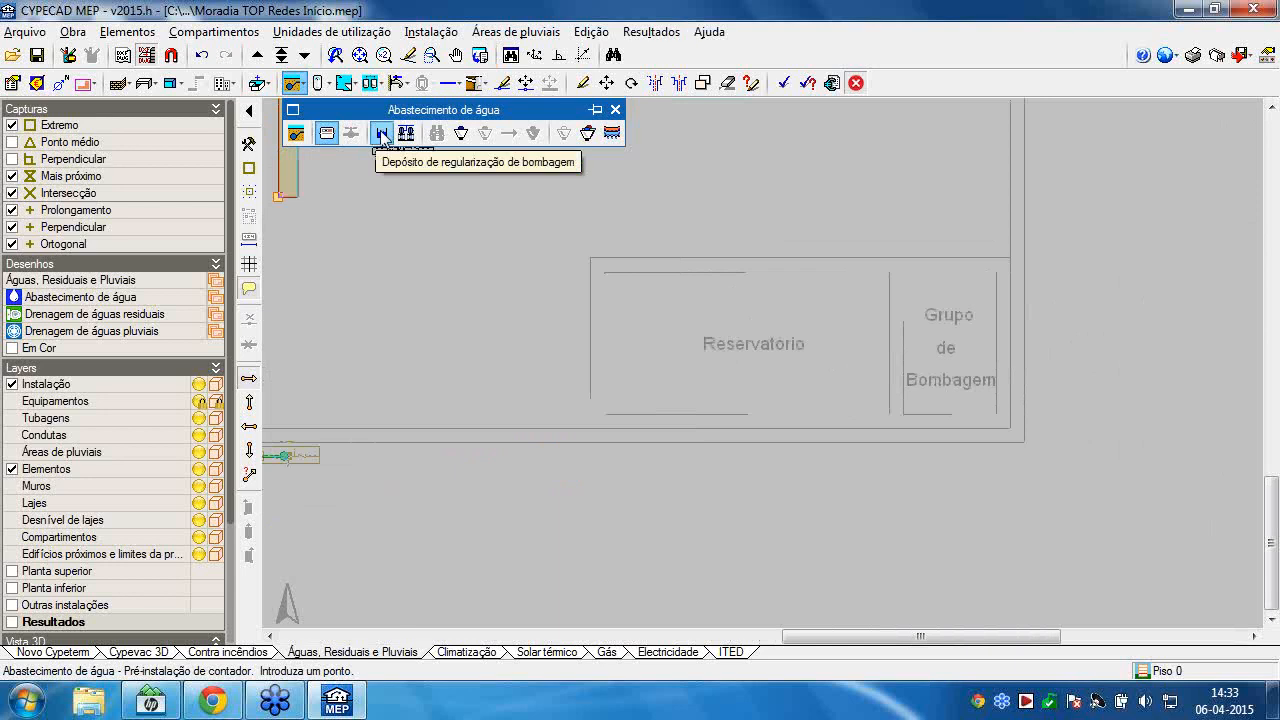
left_click(382, 134)
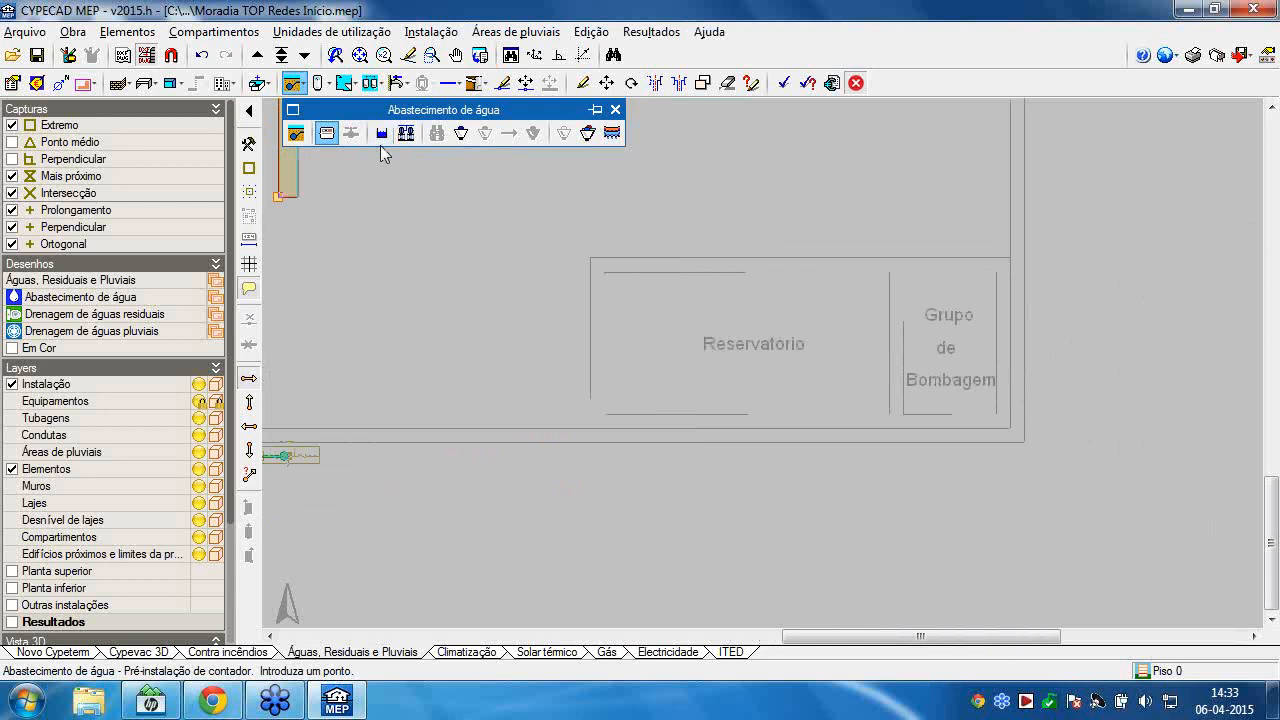
left_click(732, 346)
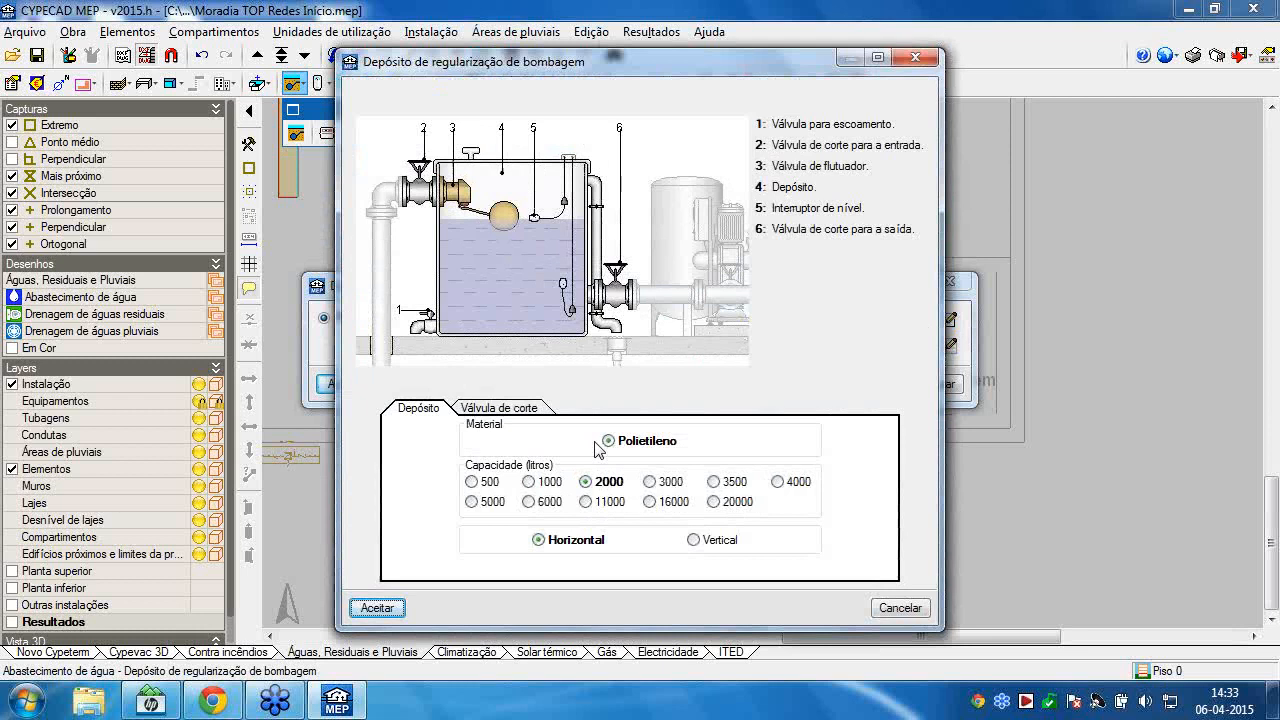
left_click(499, 409)
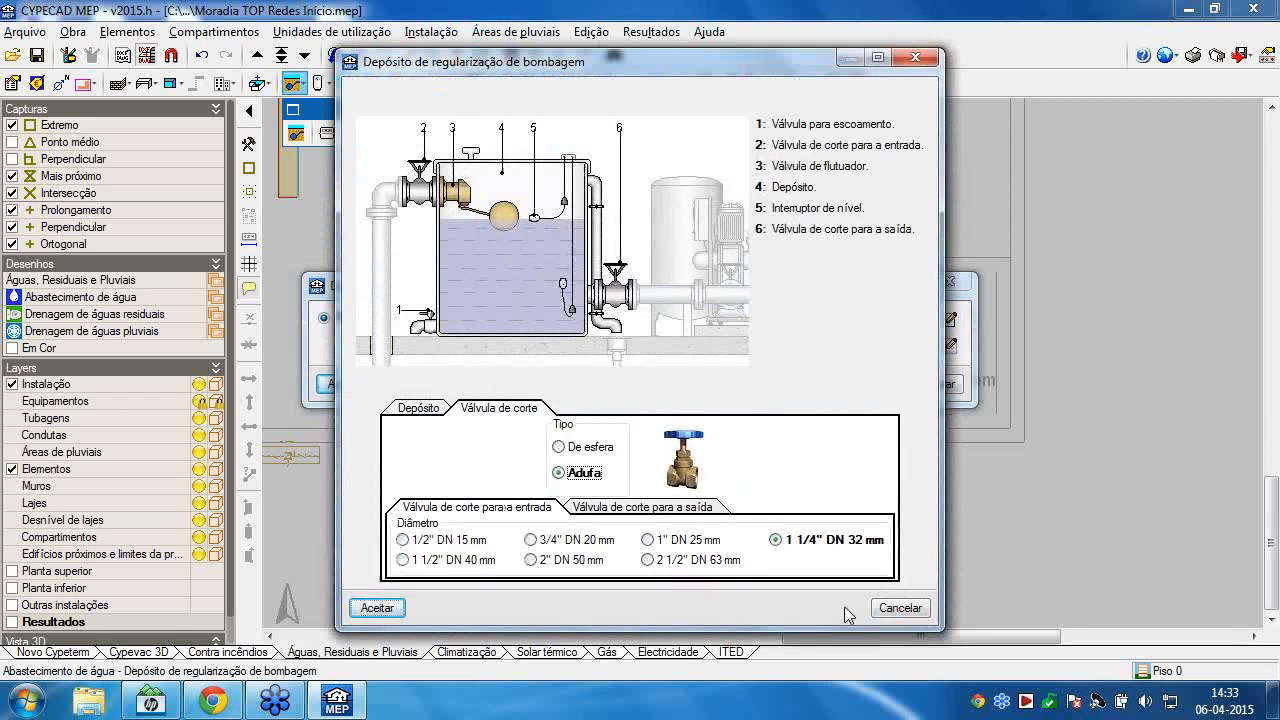
left_click(395, 612)
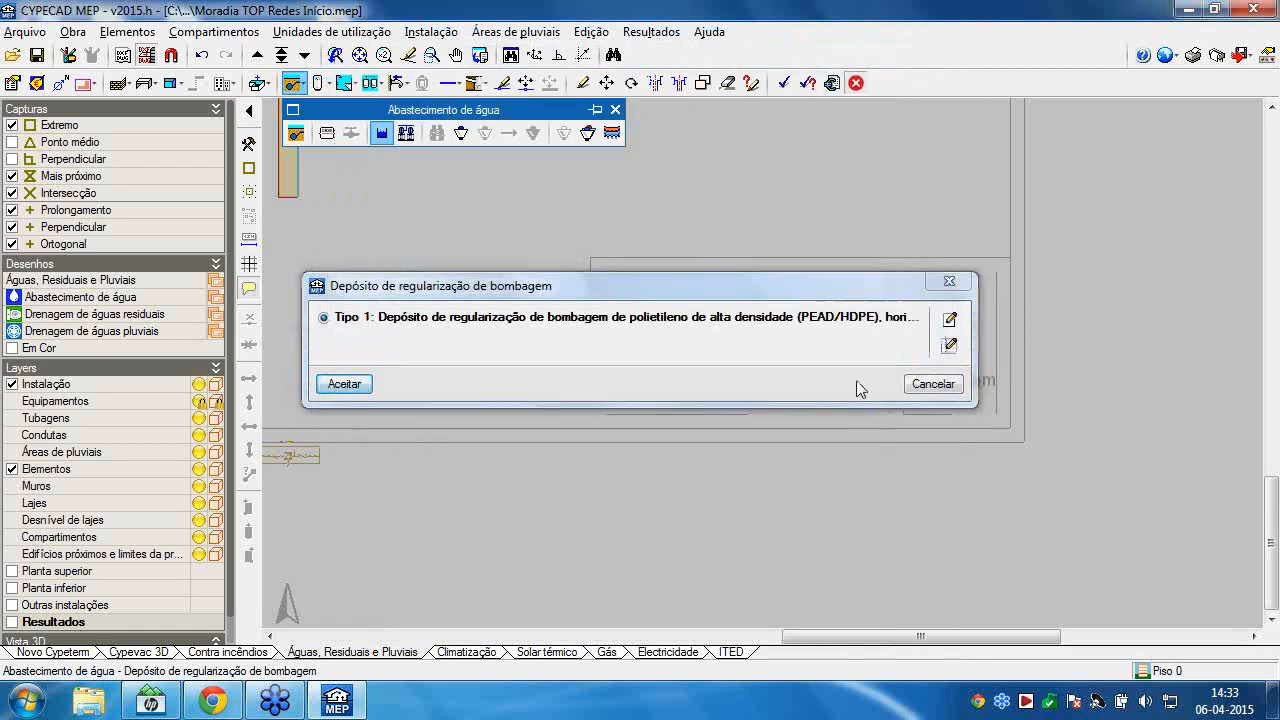
left_click(350, 383)
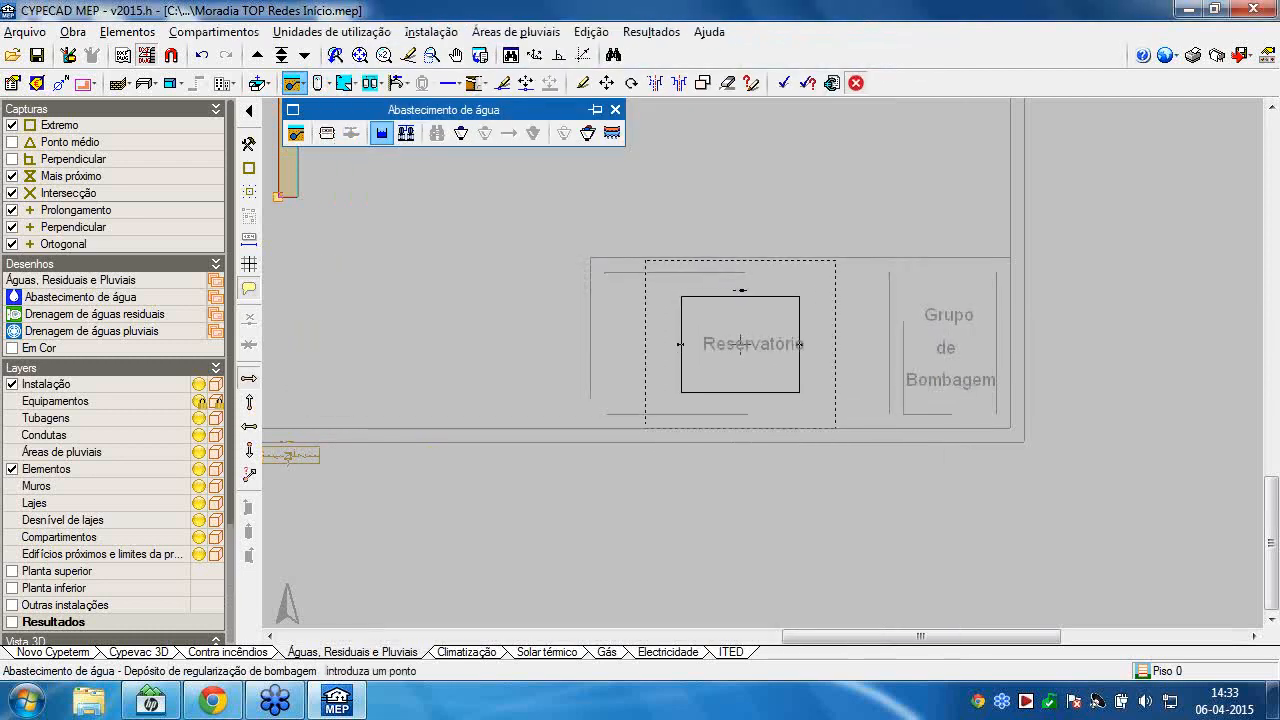
left_click(734, 343)
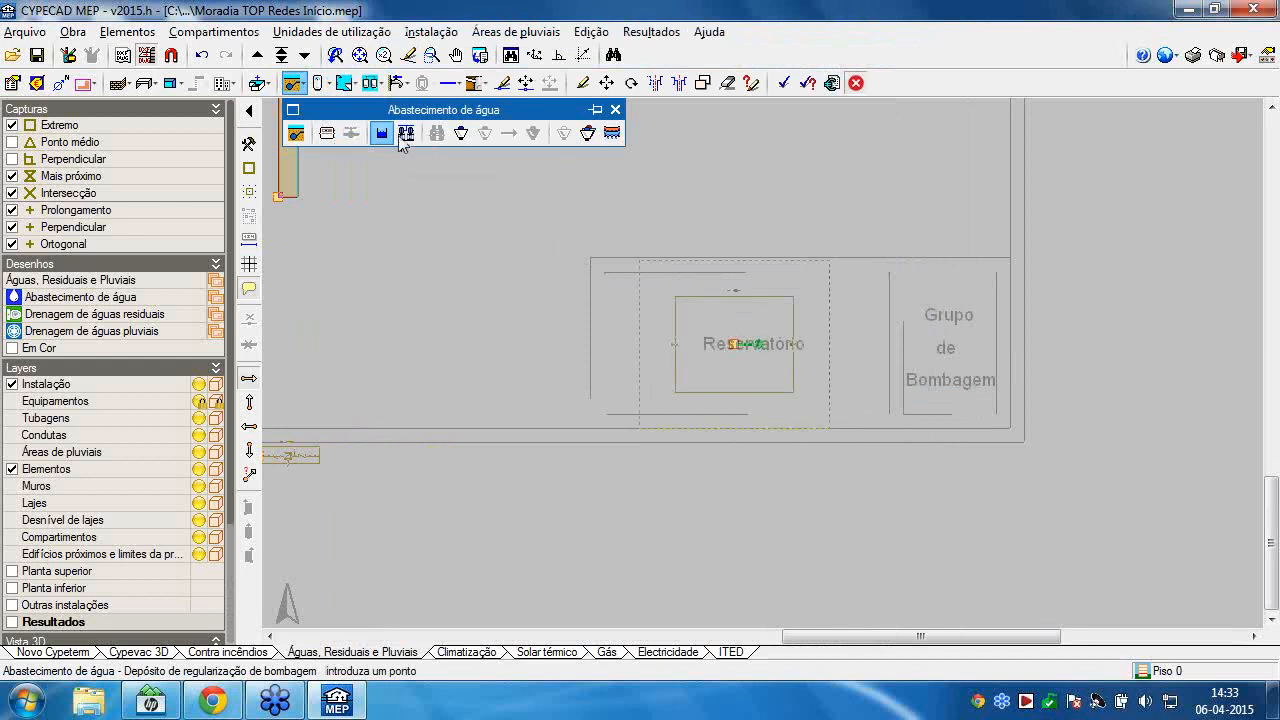
Place a pressure group (Grupo de pressão) in the Grupo de Bombagem area, in line with the tank's outlet.
left_click(405, 133)
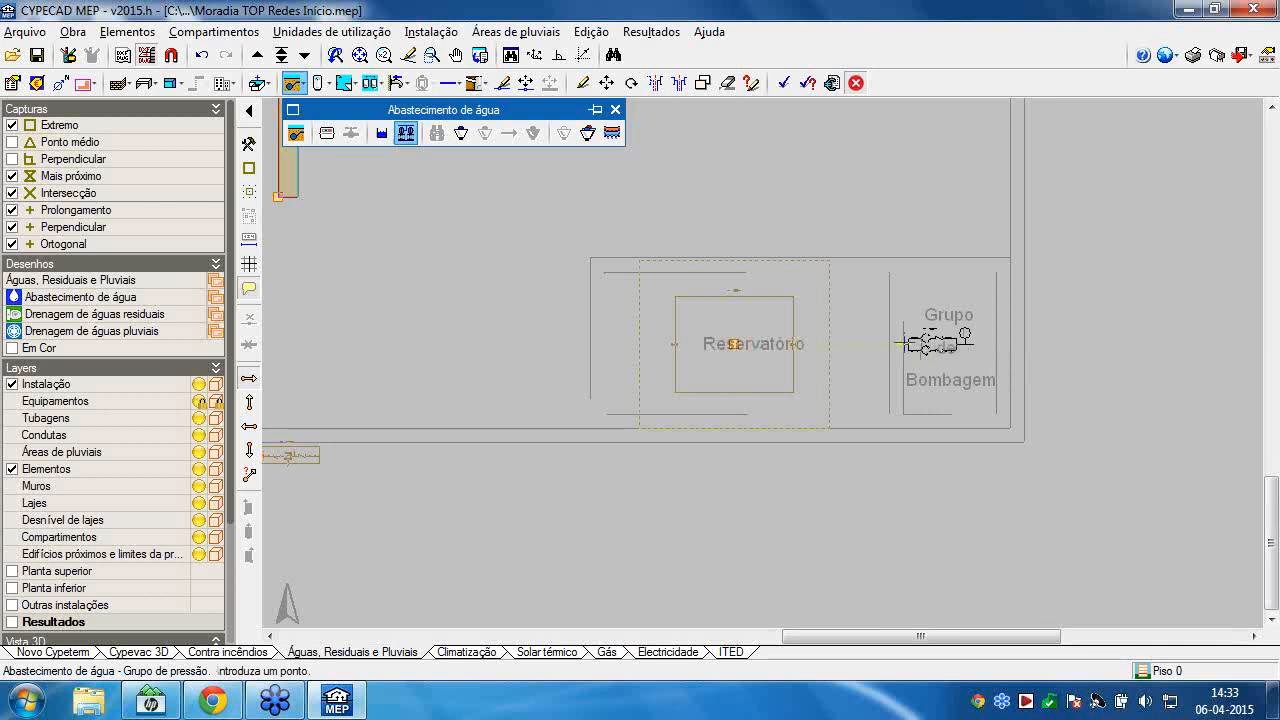
left_click(903, 344)
Place an electric storage water heater (Termoacumulador eléctrico), oriented leftwards, over the heater circle drawn in the kitchen below the W.C.
scroll(900, 463, "down", 3)
scroll(863, 357, "up", 3)
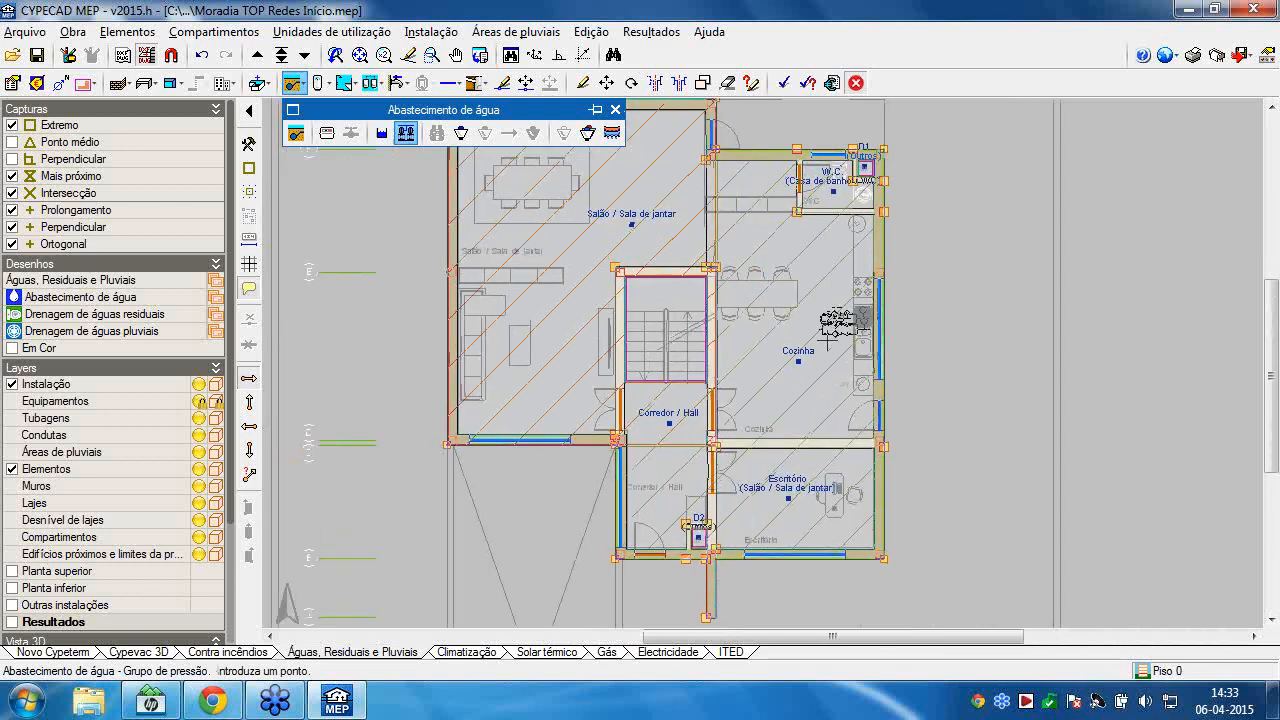
middle_click_drag(828, 340, 680, 340)
scroll(686, 289, "up", 3)
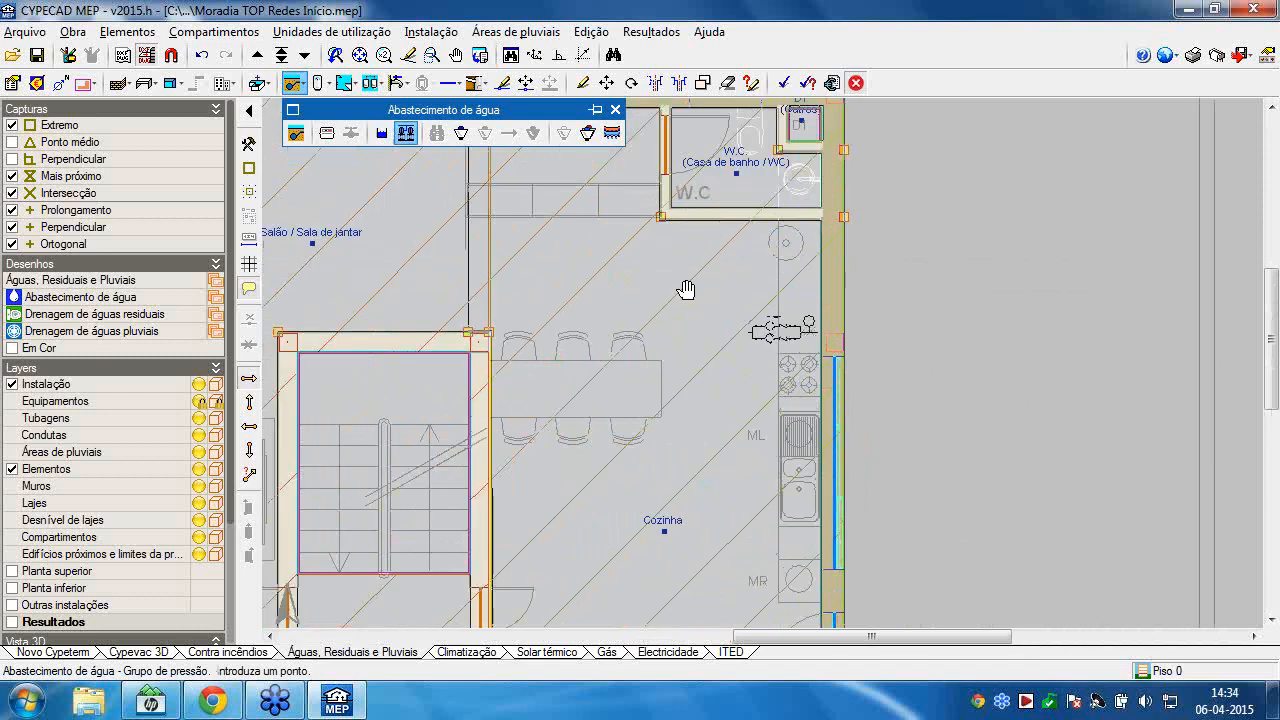
middle_click_drag(686, 289, 631, 261)
left_click(318, 83)
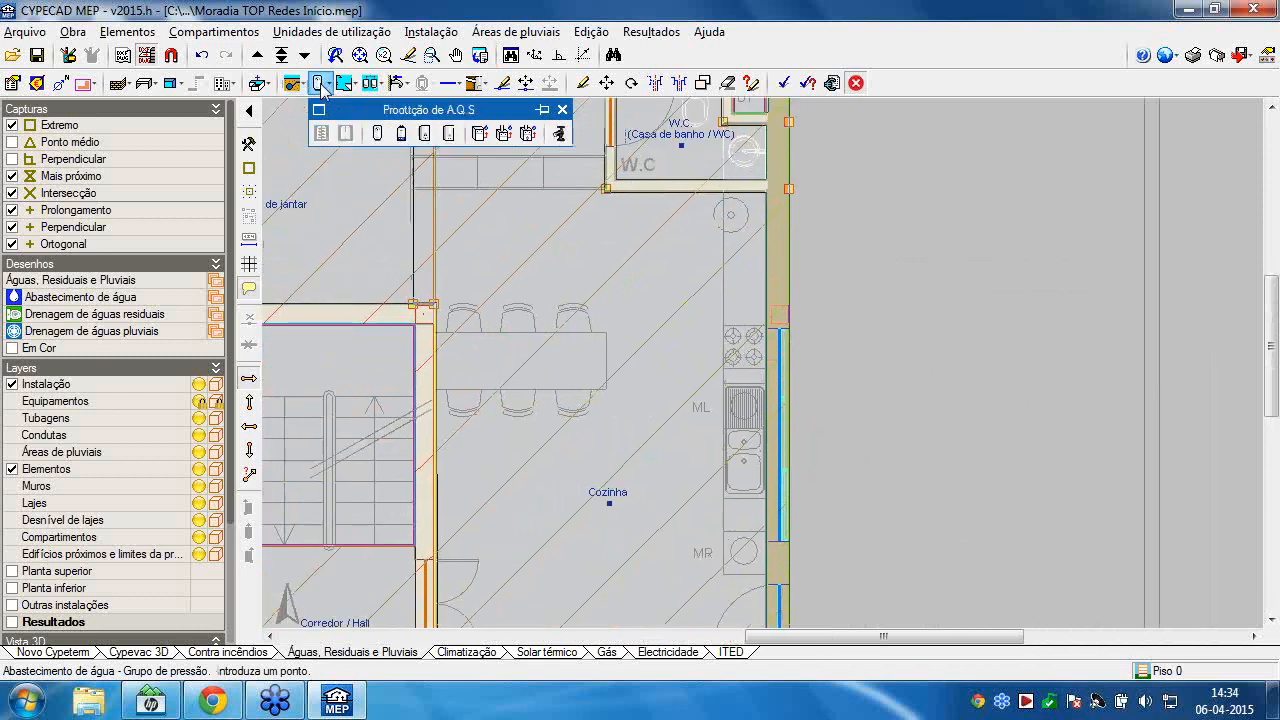
left_click(378, 134)
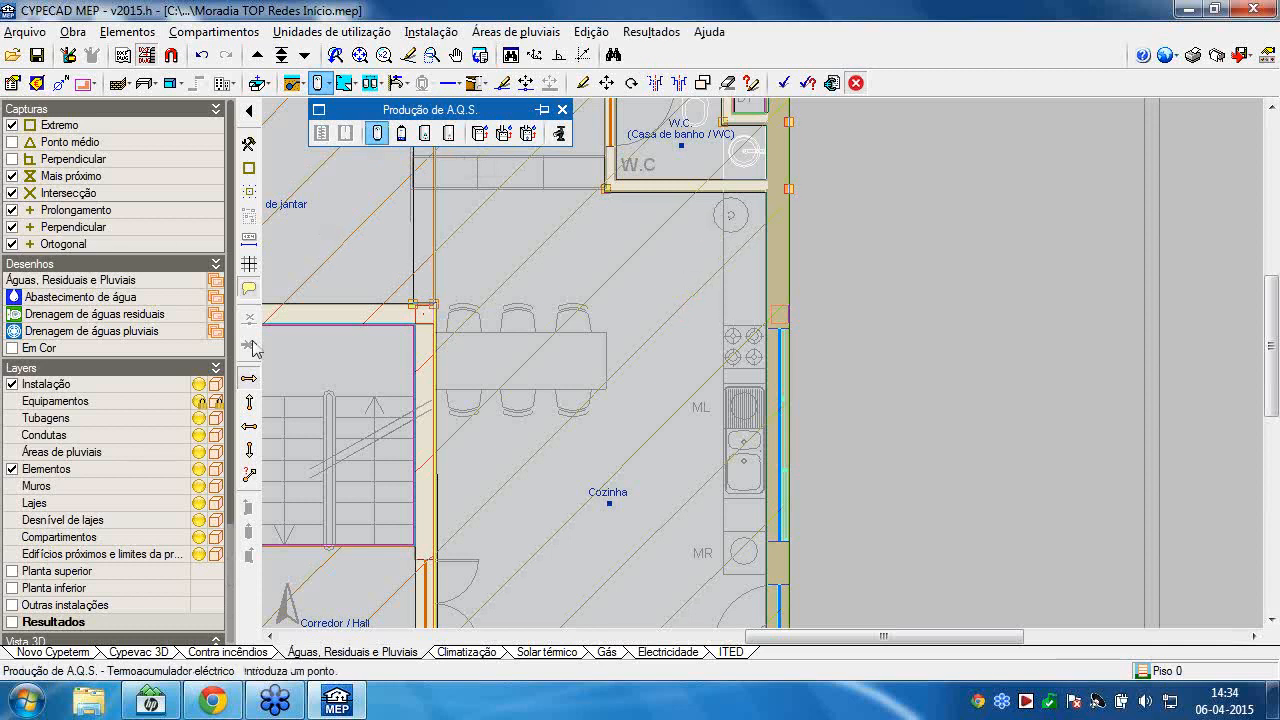
left_click(249, 426)
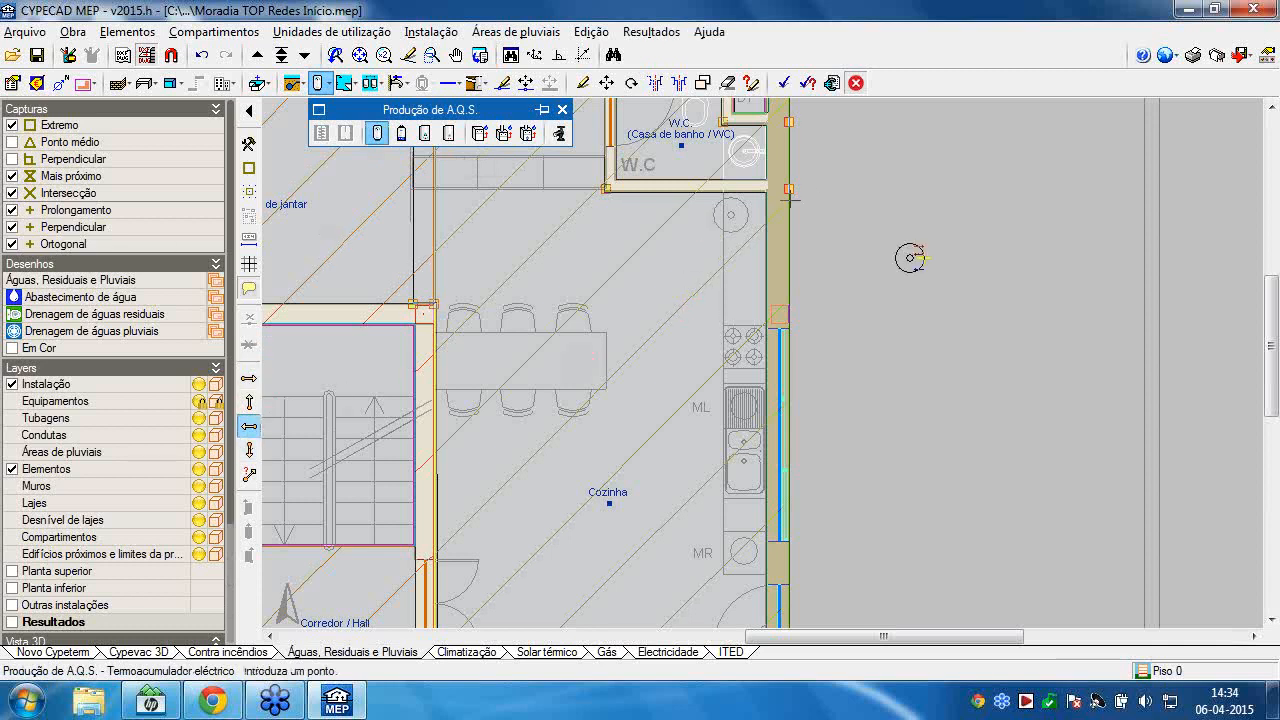
scroll(714, 212, "up", 2)
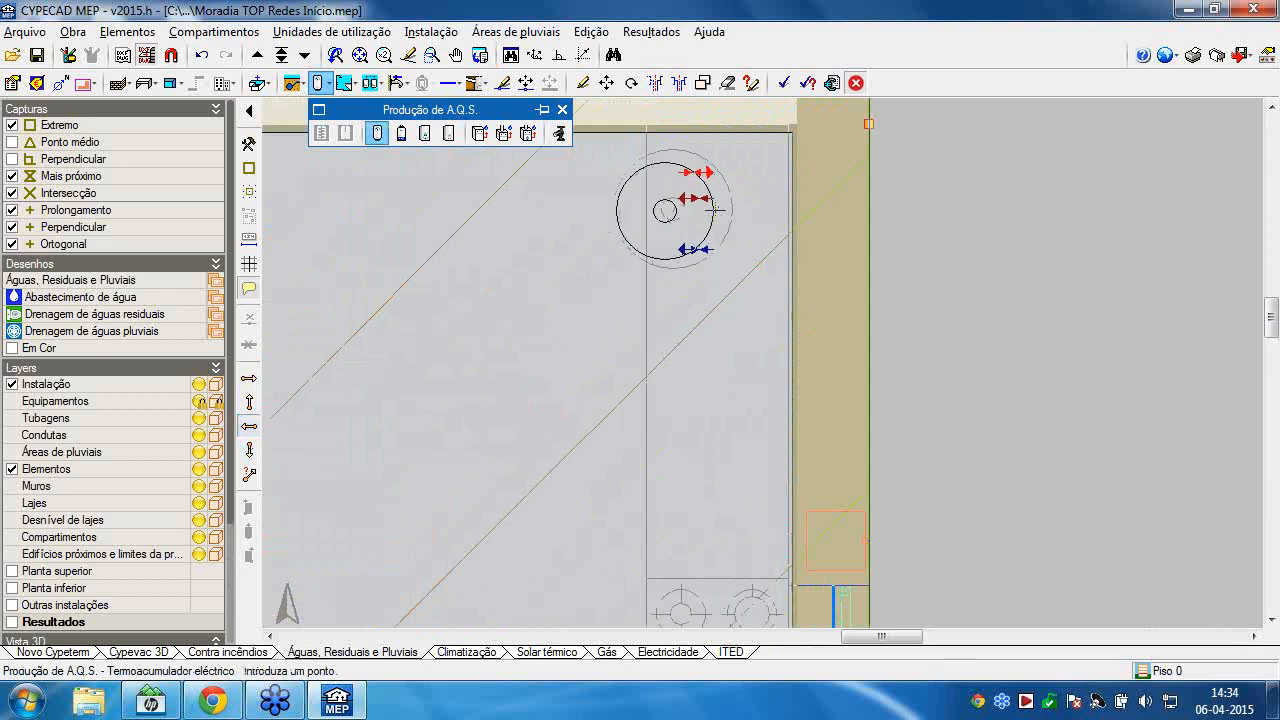
scroll(669, 313, "down", 2)
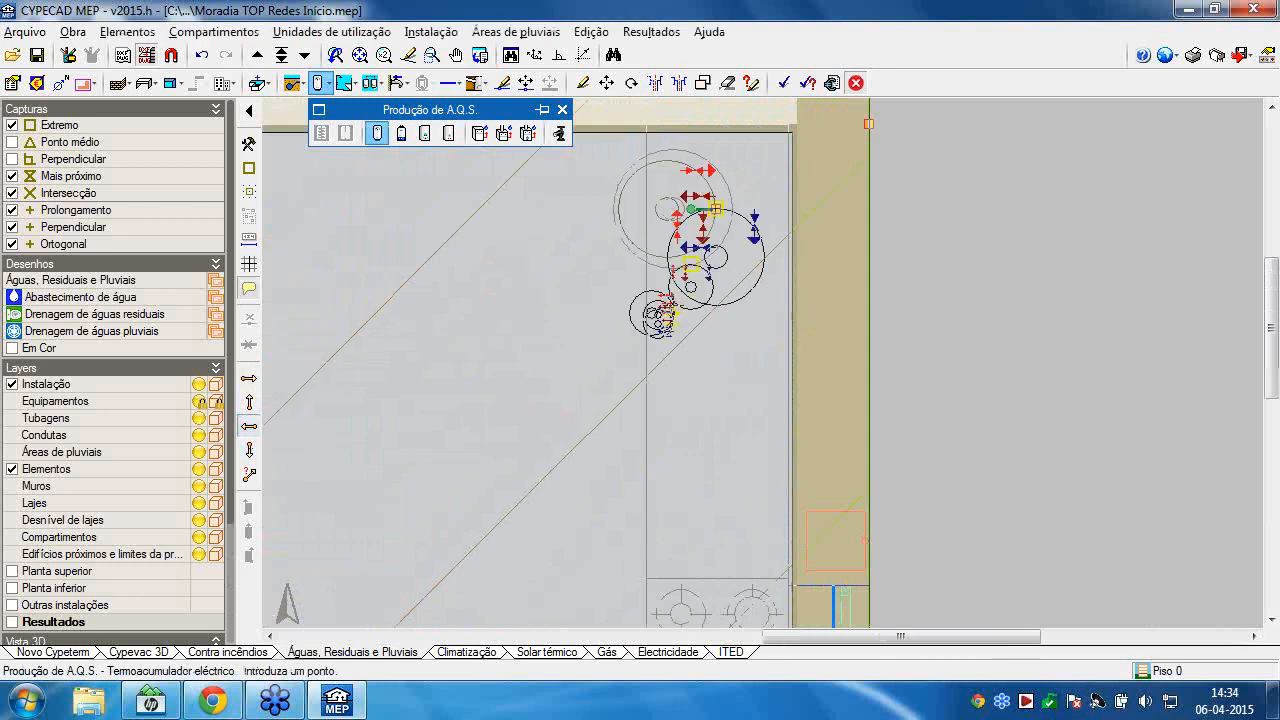
Place a domestic dishwasher (Máquina de lavar louça) facing left at the ML position on the kitchen counter.
middle_click_drag(651, 232, 622, 203)
scroll(618, 306, "up", 2)
middle_click_drag(614, 309, 554, 251)
left_click(346, 84)
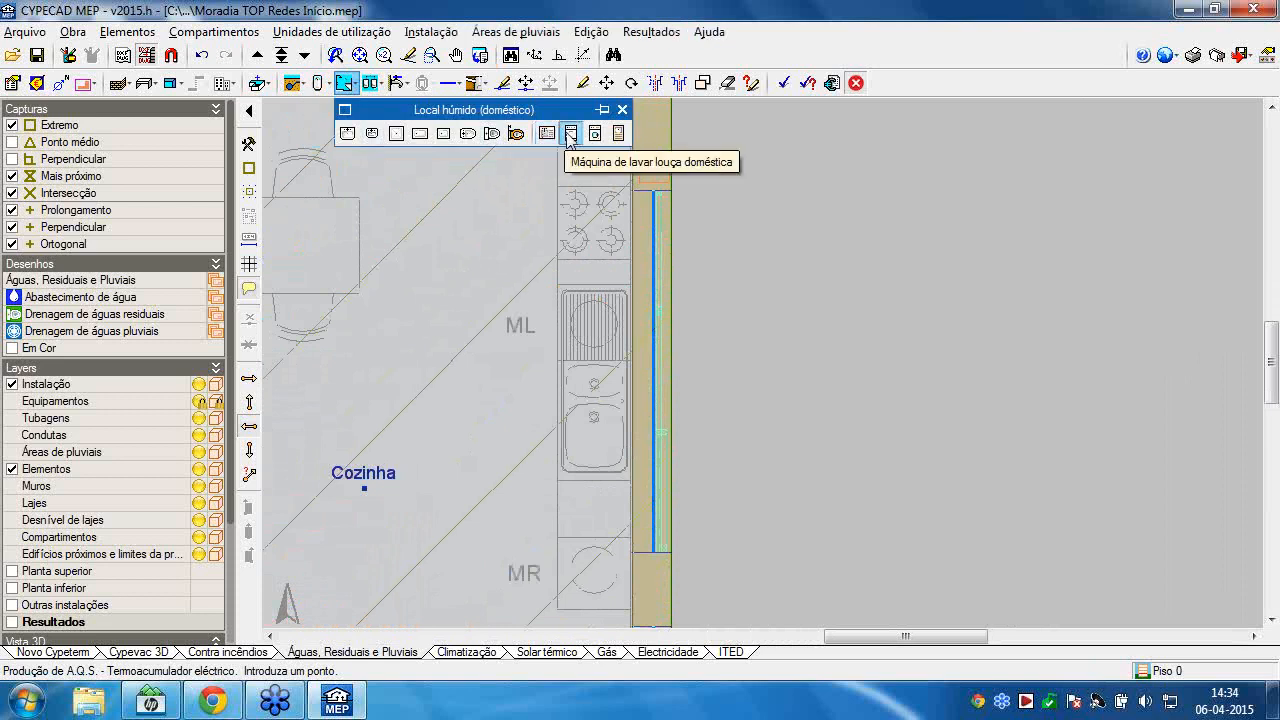
left_click(570, 134)
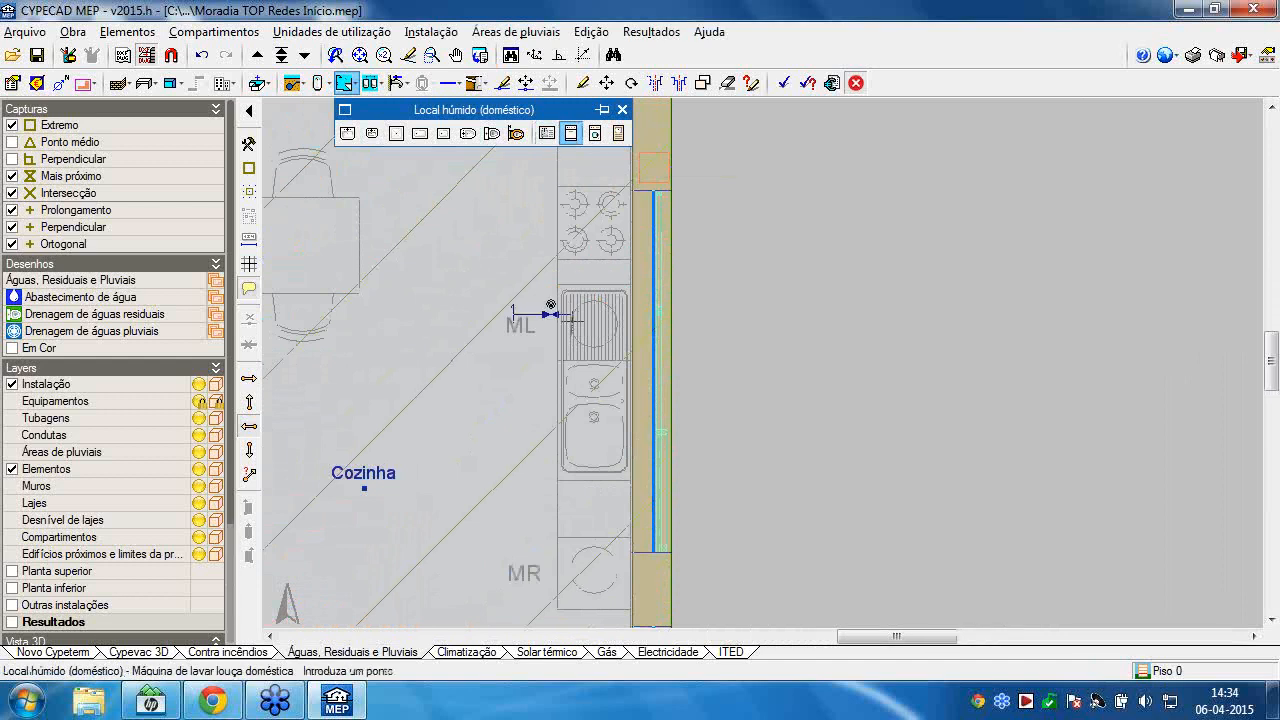
scroll(545, 305, "up", 2)
scroll(545, 303, "up", 2)
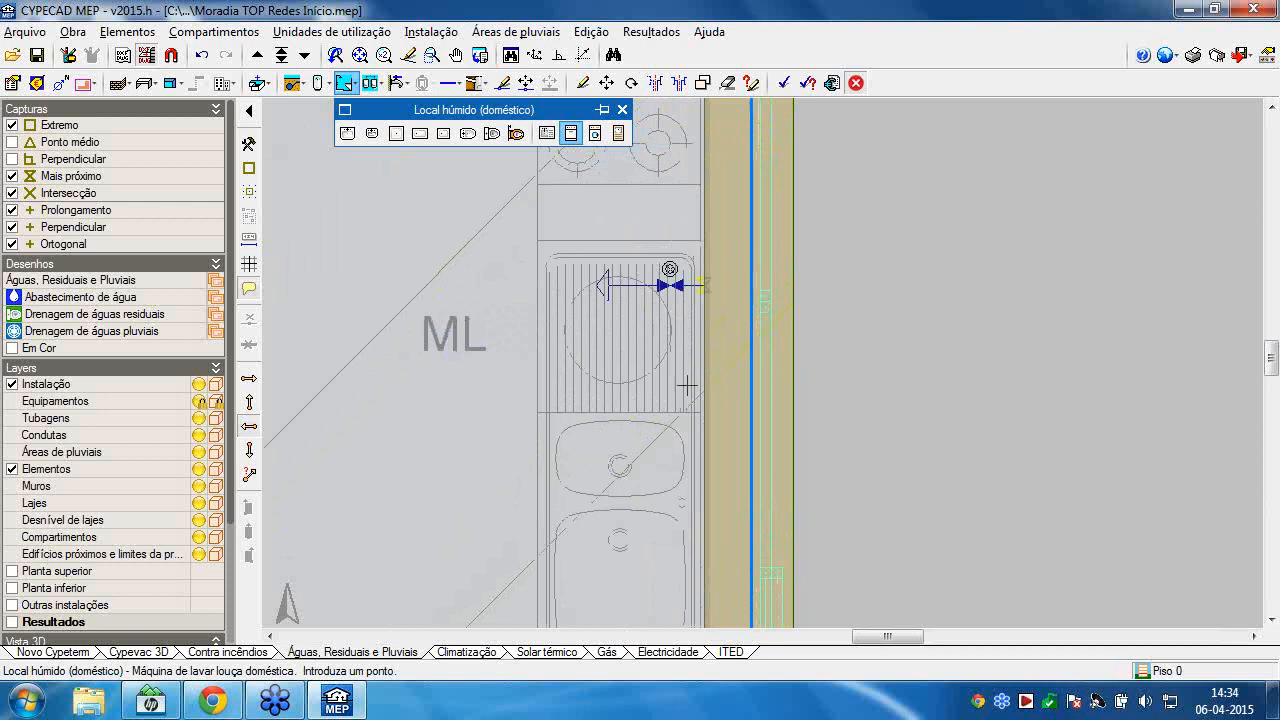
left_click(600, 329)
scroll(594, 296, "down", 4)
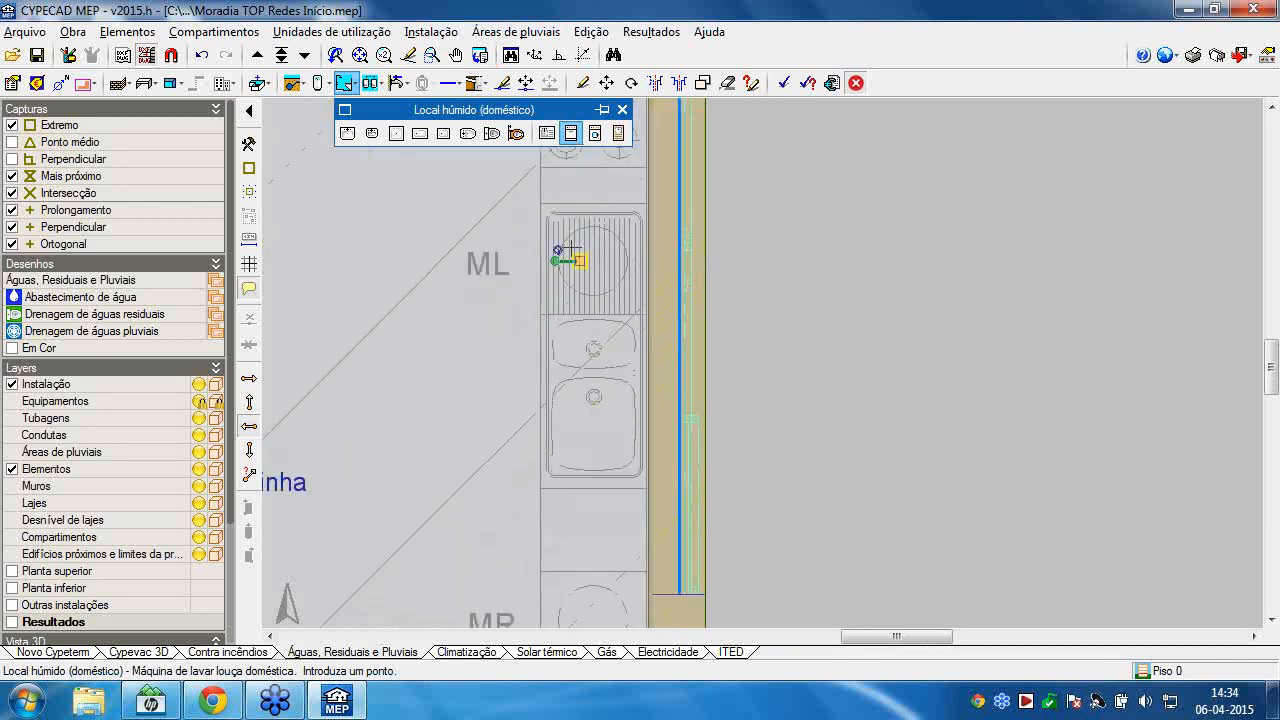
left_click(557, 260)
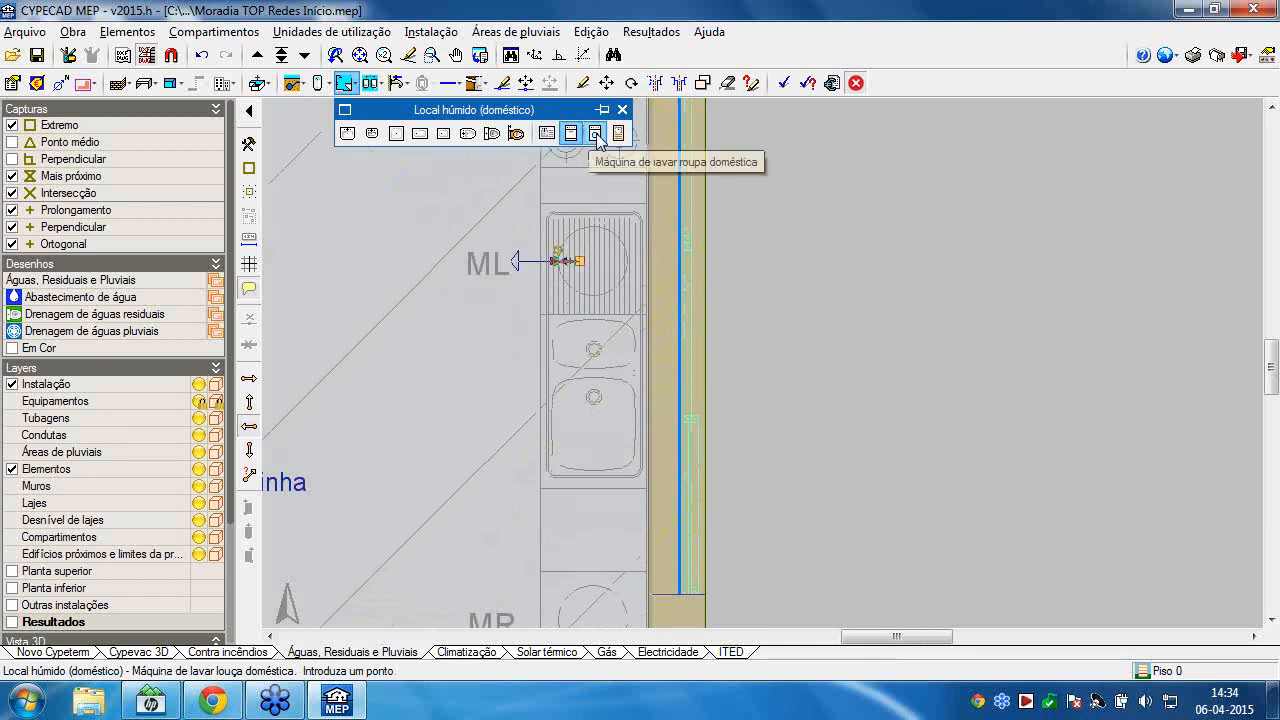
Place a domestic washing machine (Máquina de lavar roupa) at the MR position and a kitchen sink (Lava-louça) at the drawn double-bowl sink.
left_click(594, 135)
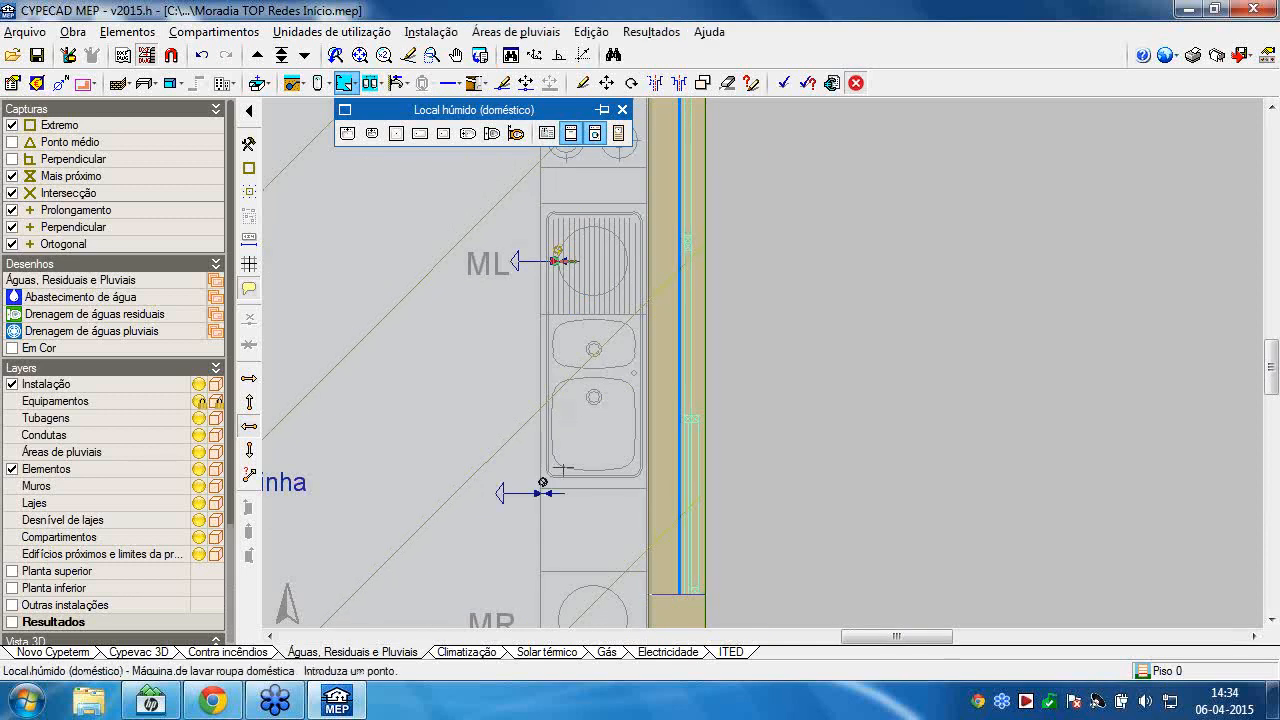
scroll(550, 490, "down", 3)
left_click(573, 510)
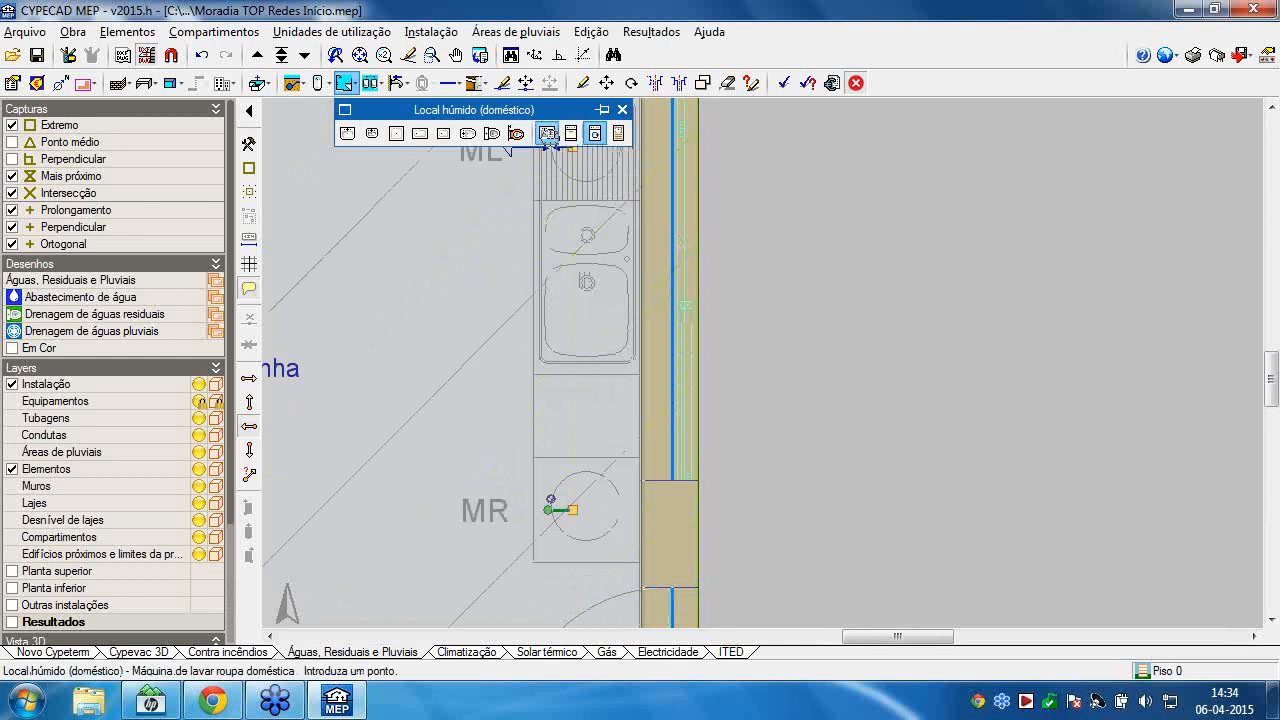
left_click(549, 137)
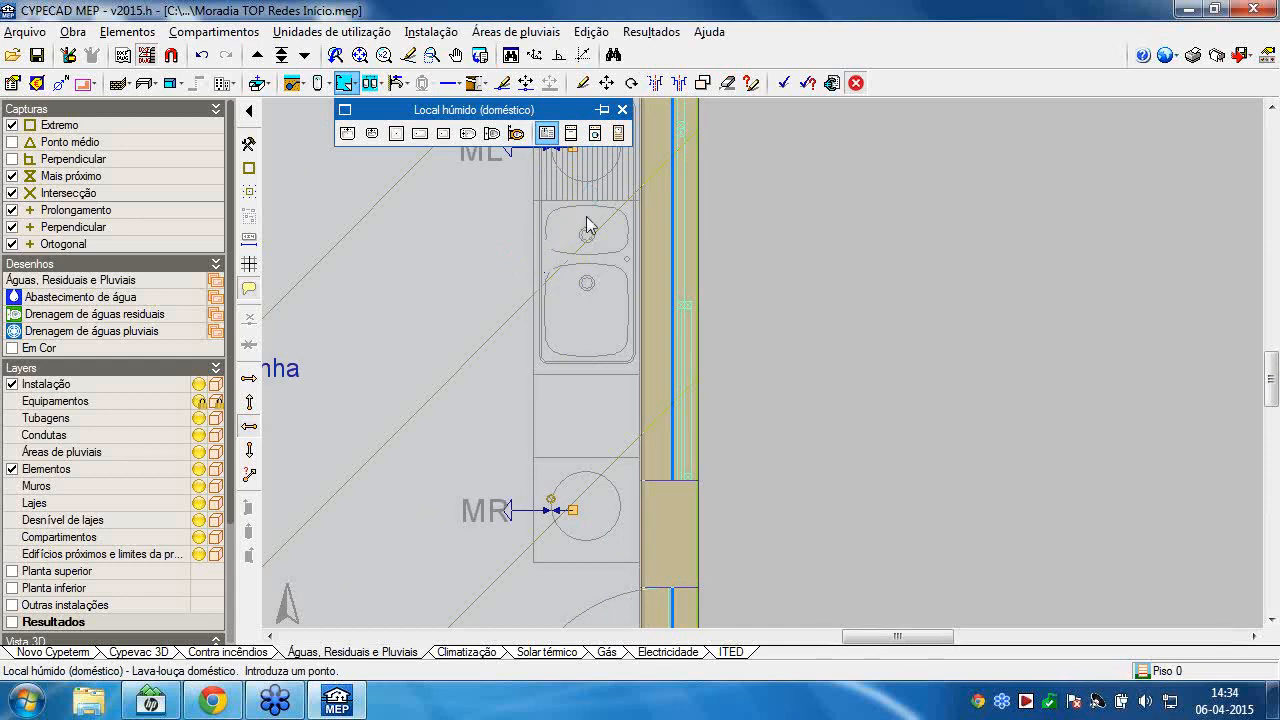
Configure a washbasin (Lavatório) for the W.C. with its fixture description enabled, as countertop type, Roca Urbi series, colour Blanco, diameter 450 mm.
scroll(568, 598, "down", 2)
middle_click_drag(580, 290, 569, 548)
scroll(563, 512, "up", 8)
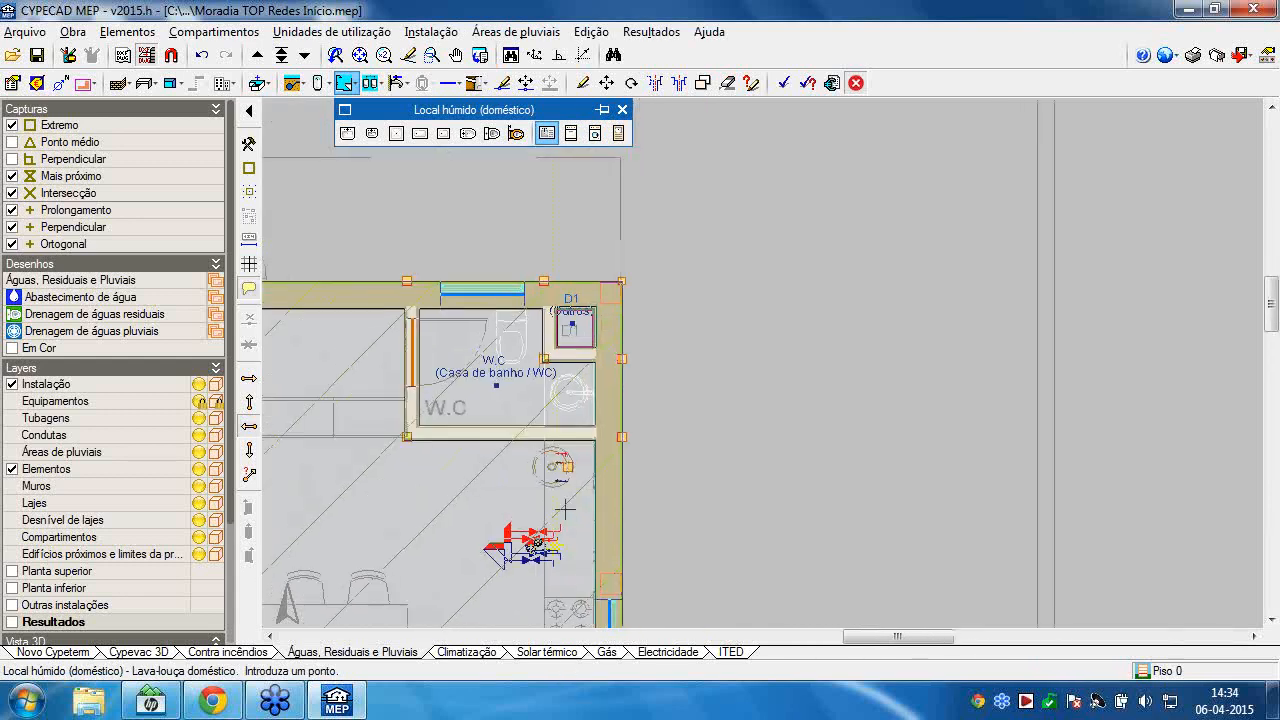
middle_click_drag(568, 433, 581, 665)
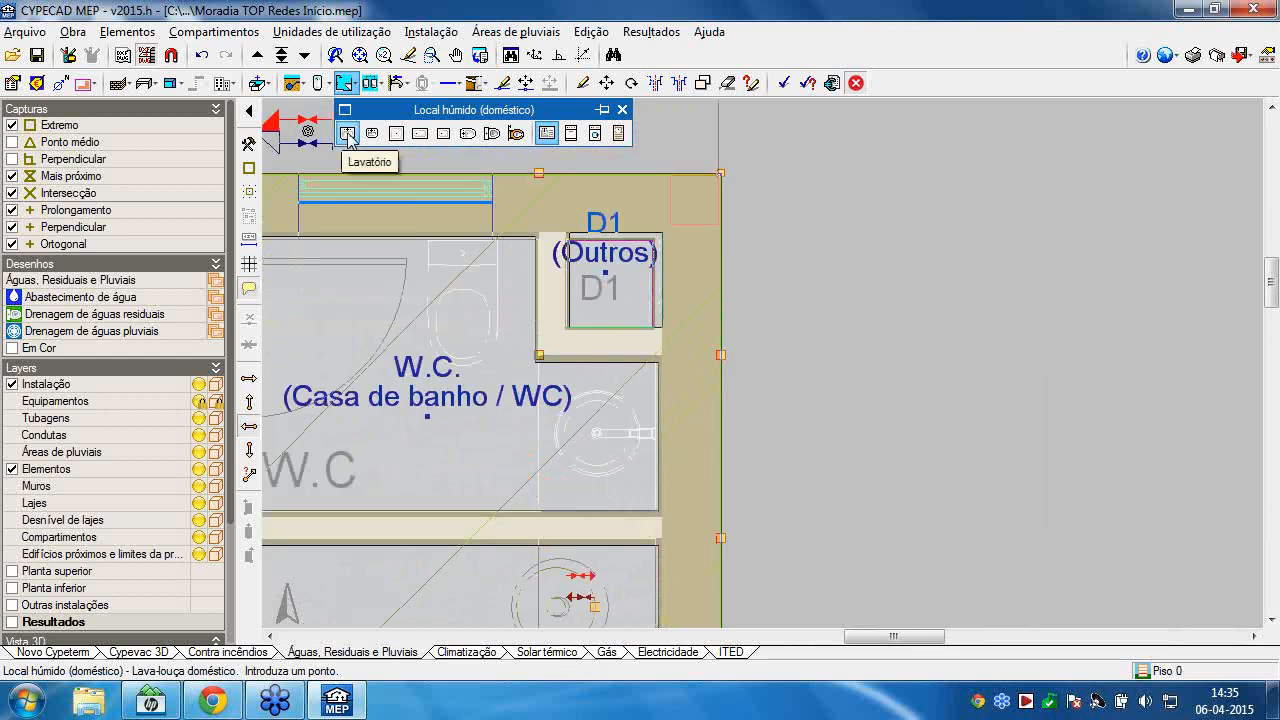
left_click(347, 137)
left_click(598, 344)
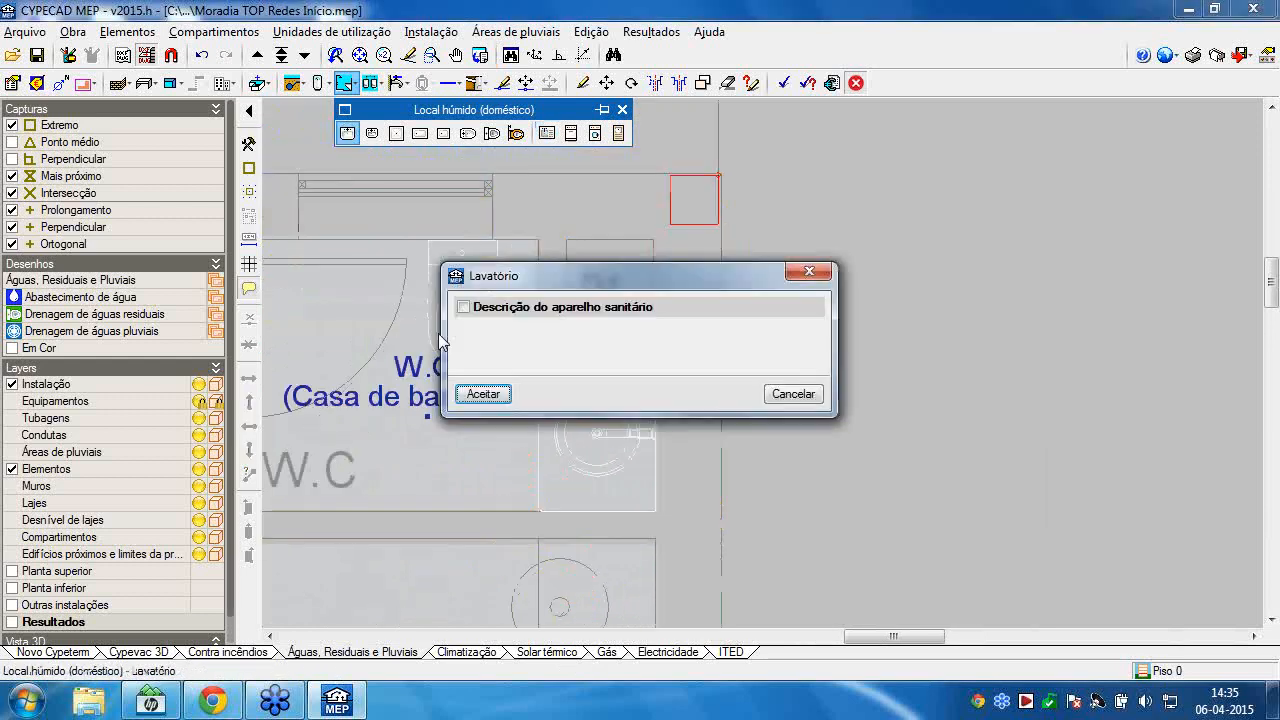
left_click(463, 307)
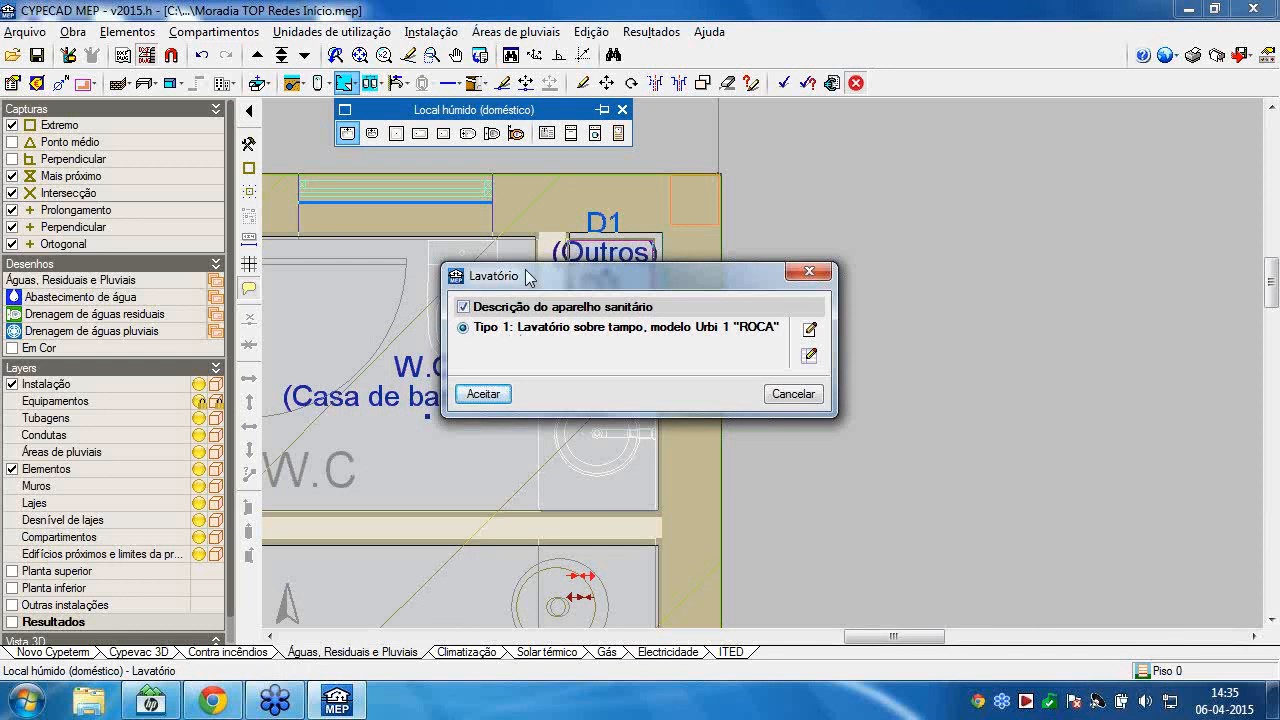
left_click(810, 332)
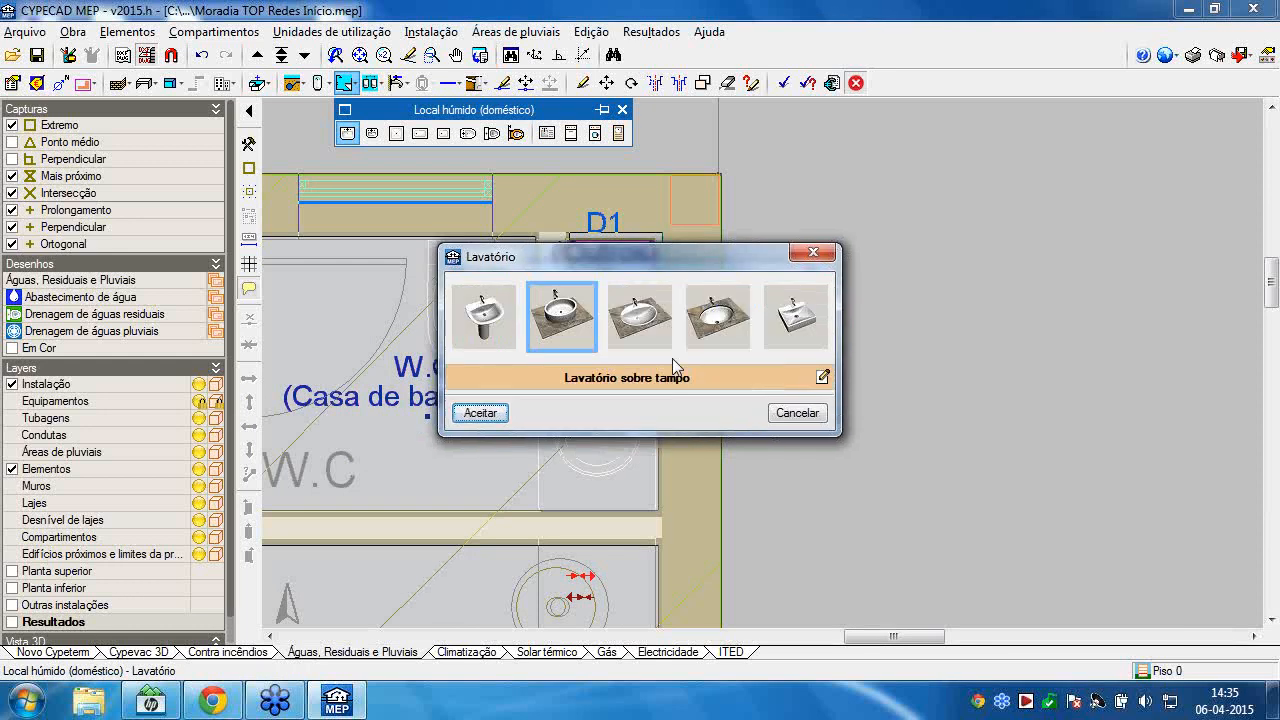
left_click(800, 386)
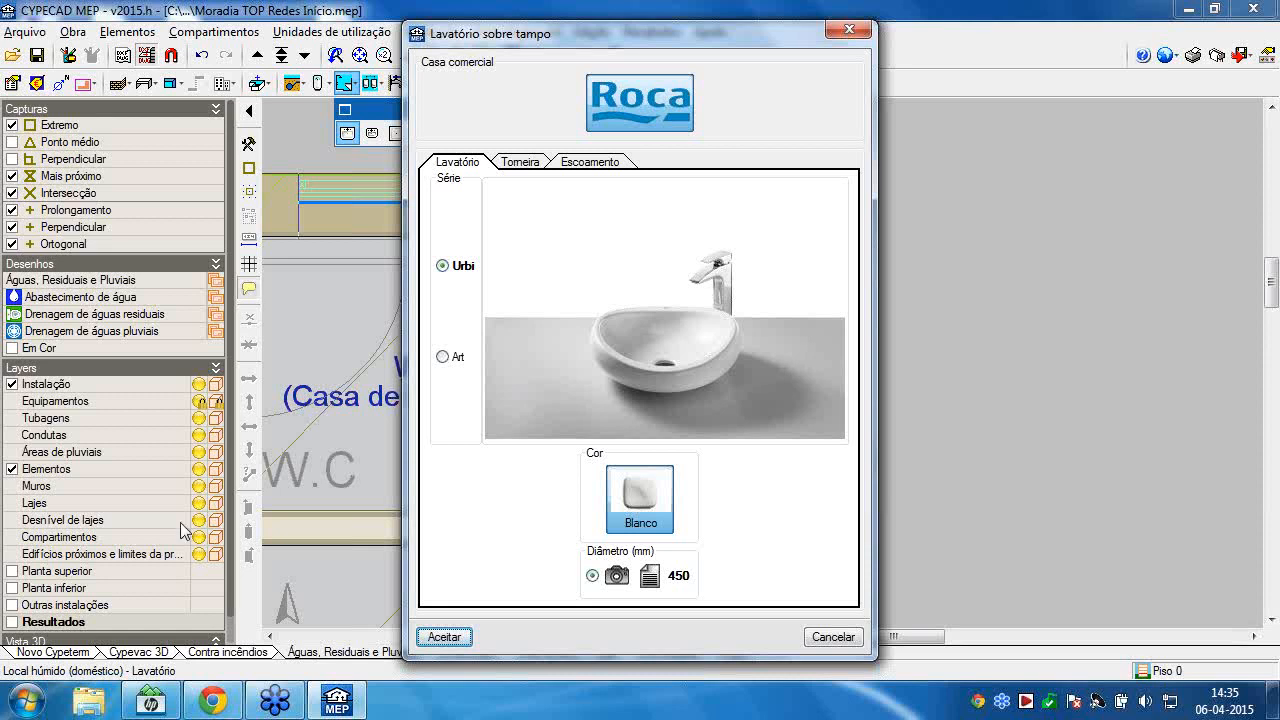
left_click(468, 636)
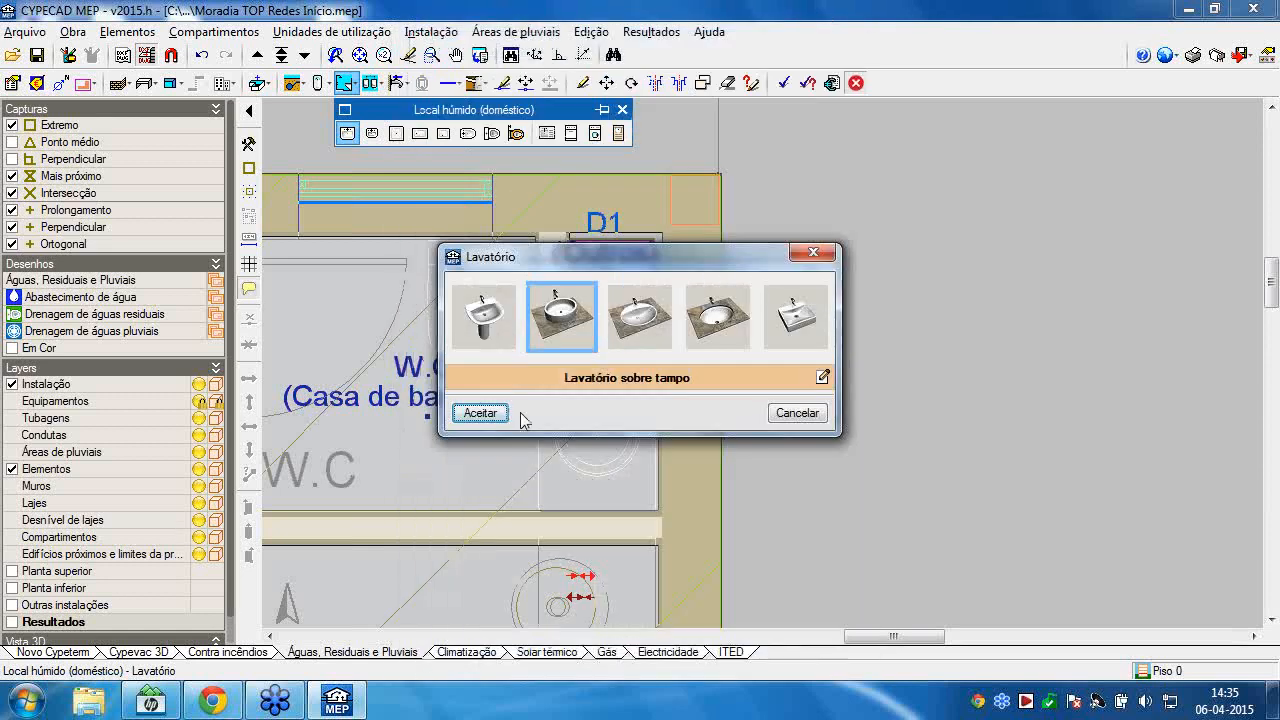
left_click(490, 416)
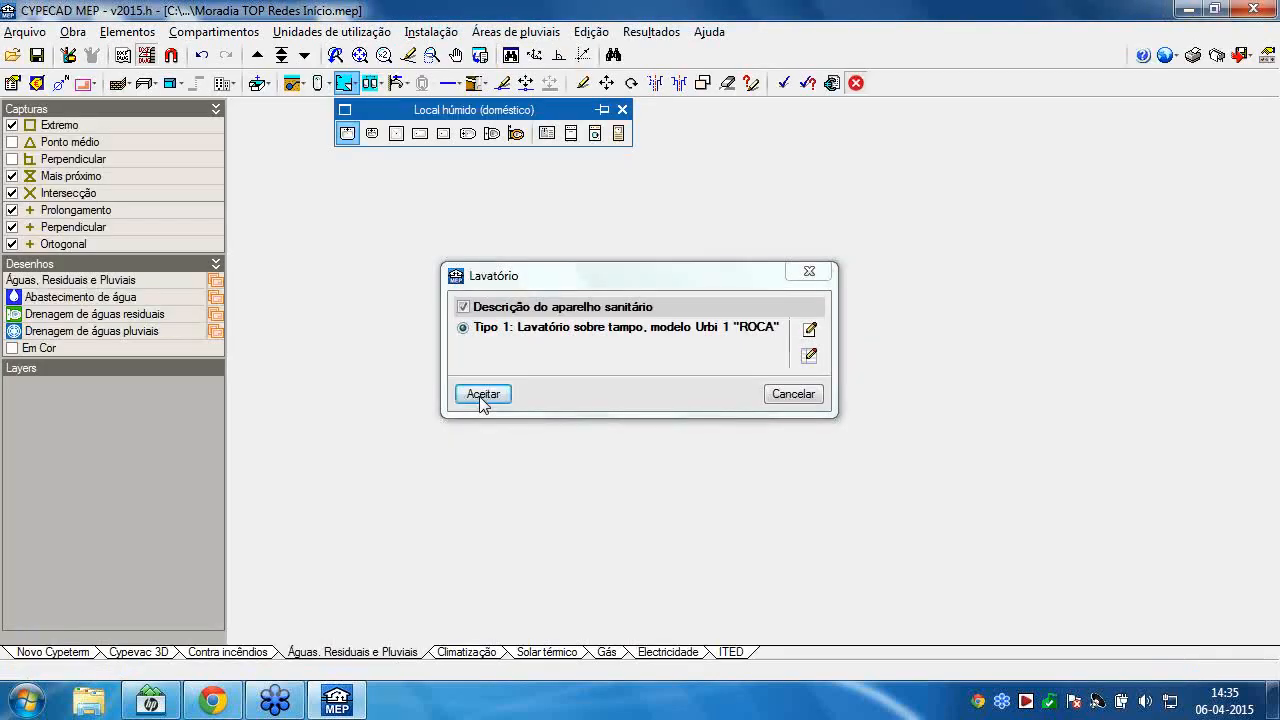
left_click(483, 394)
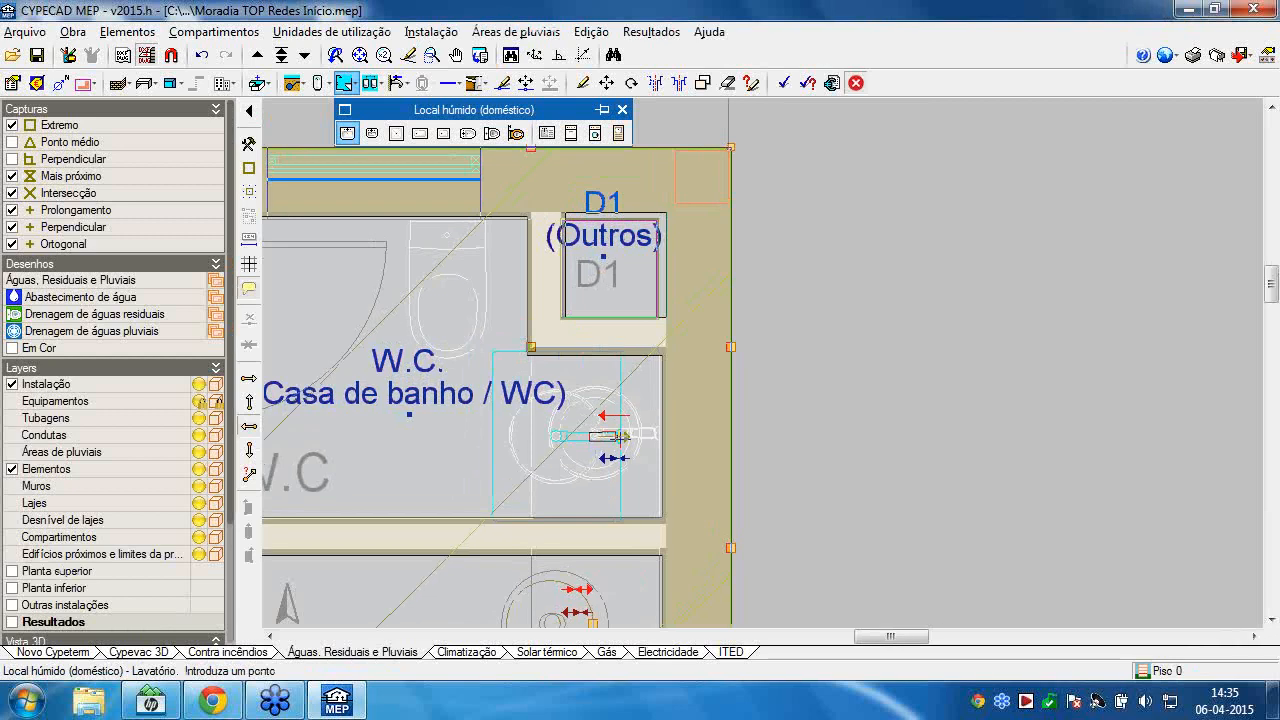
Place the washbasin facing left over the basin drawn in the W.C. recess below shaft D1.
scroll(620, 436, "up", 1)
left_click(641, 431)
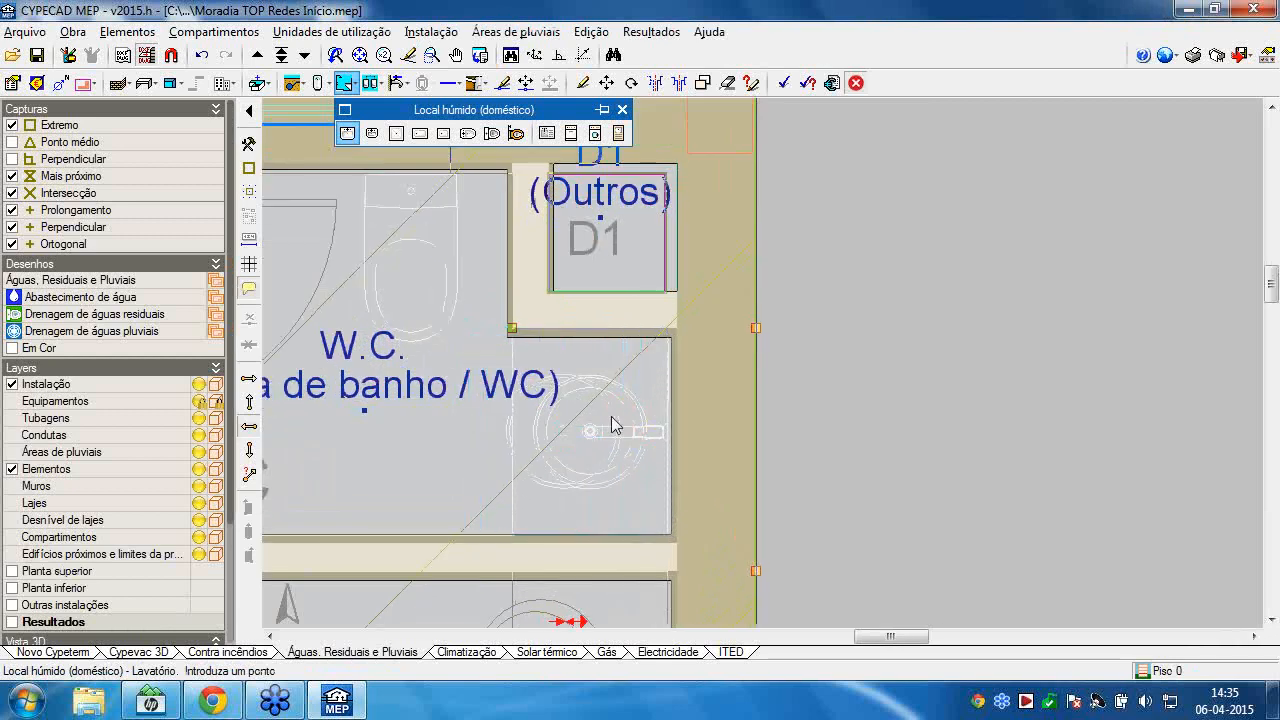
middle_click_drag(535, 410, 764, 412)
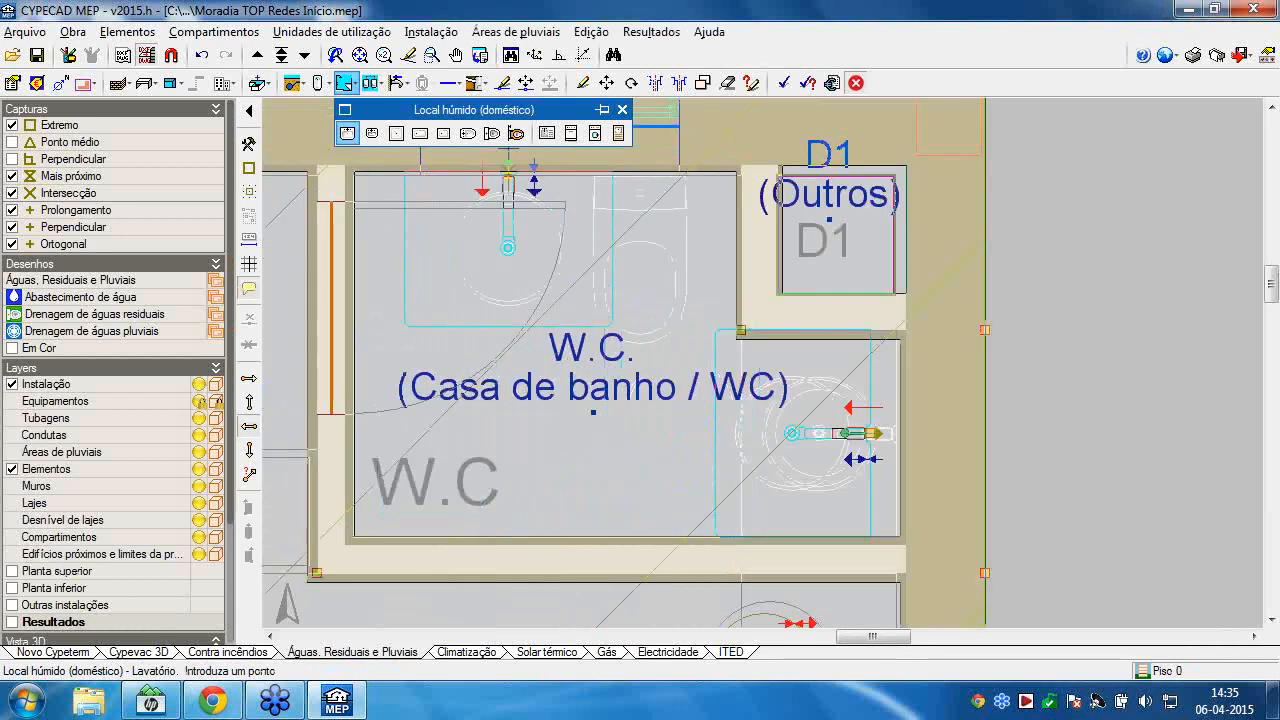
Place a toilet cistern (Autoclismo de bacia de retrete), type Meridian "ROCA", facing down at the toilet drawn in the W.C.
left_click(491, 134)
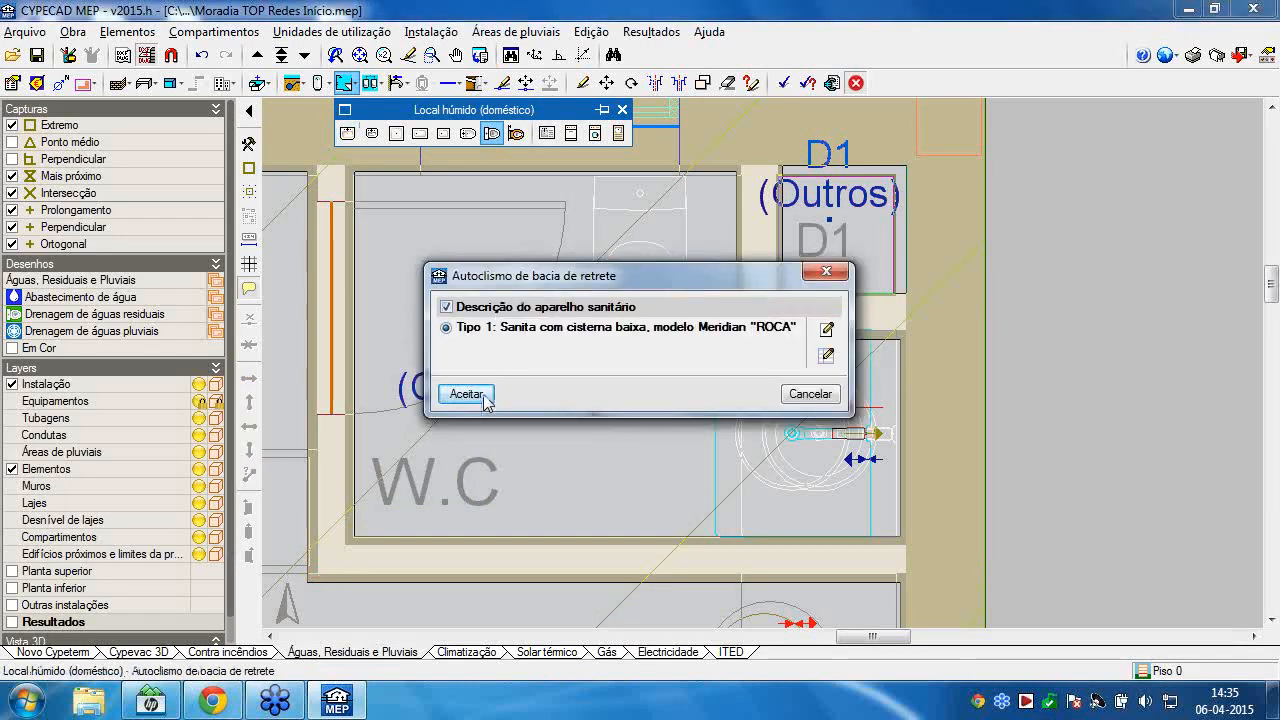
left_click(485, 397)
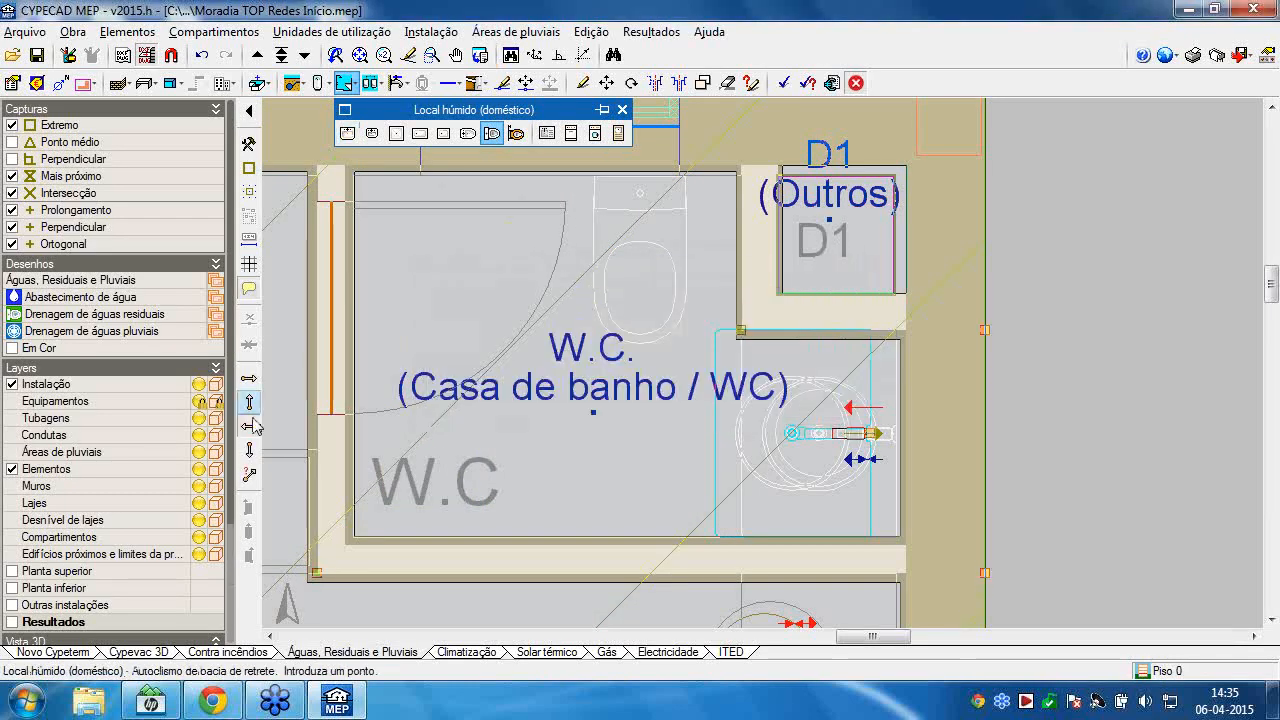
left_click(249, 450)
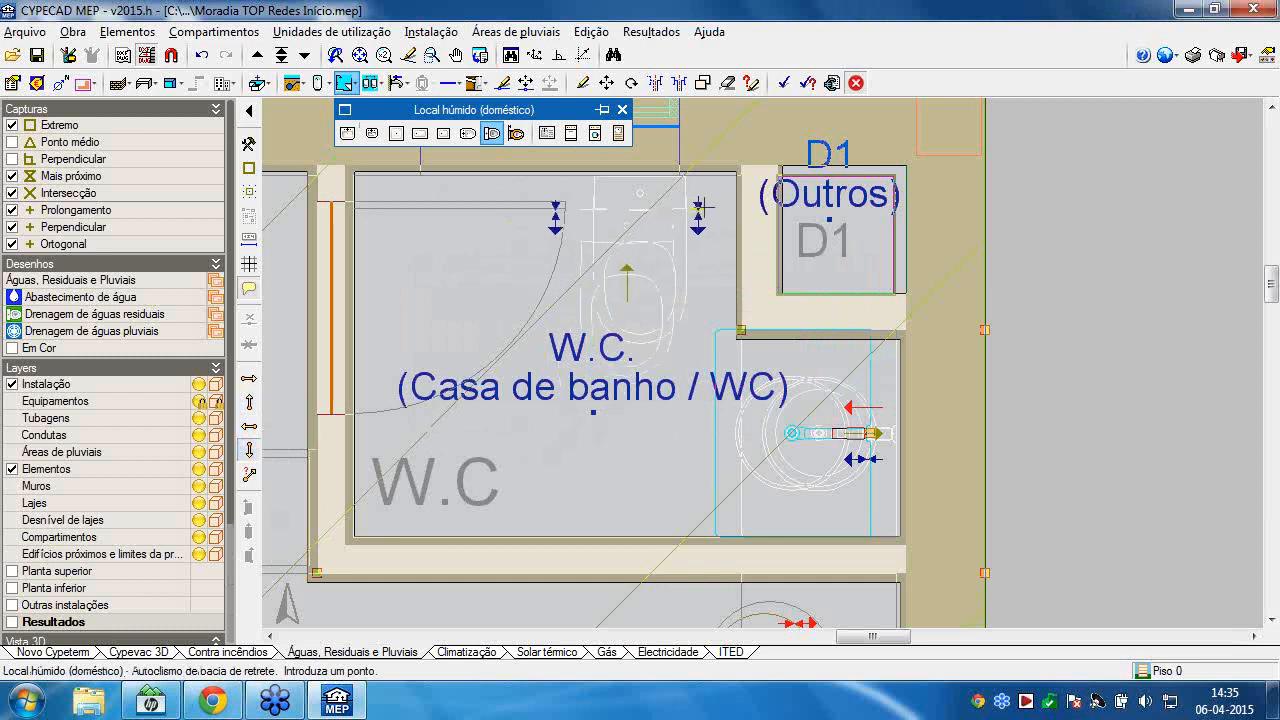
scroll(703, 203, "up", 2)
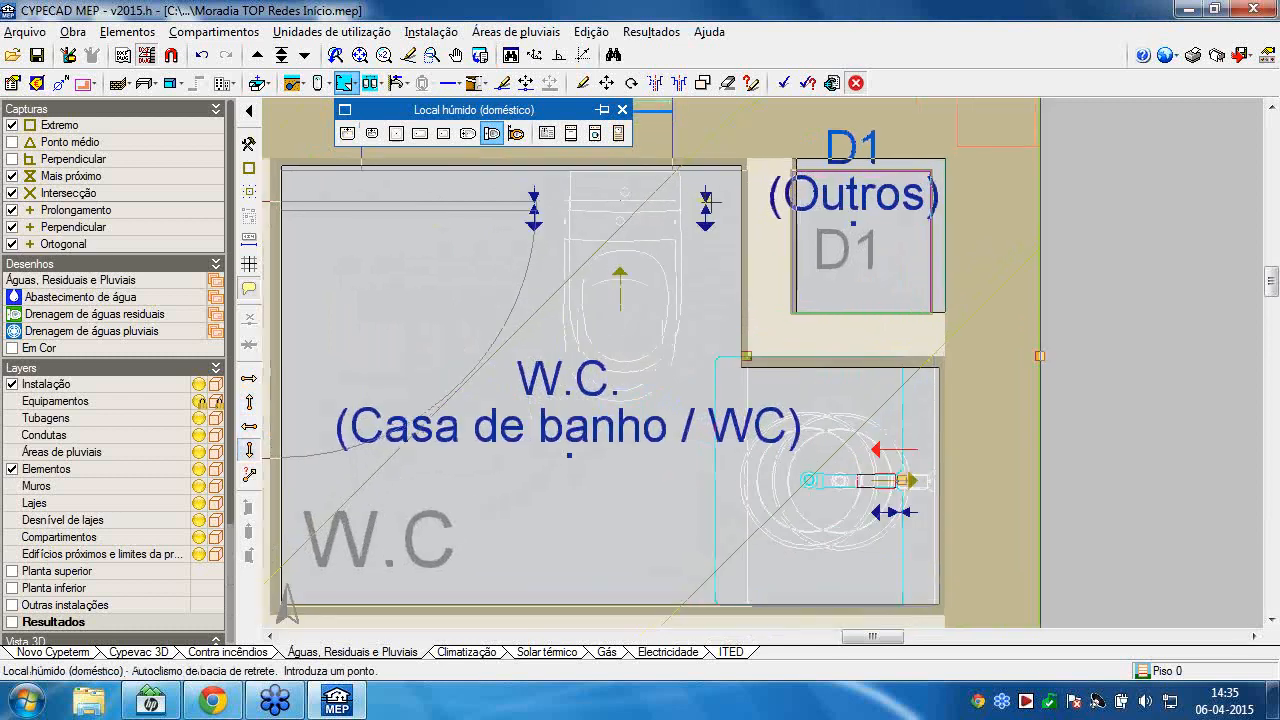
left_click(707, 203)
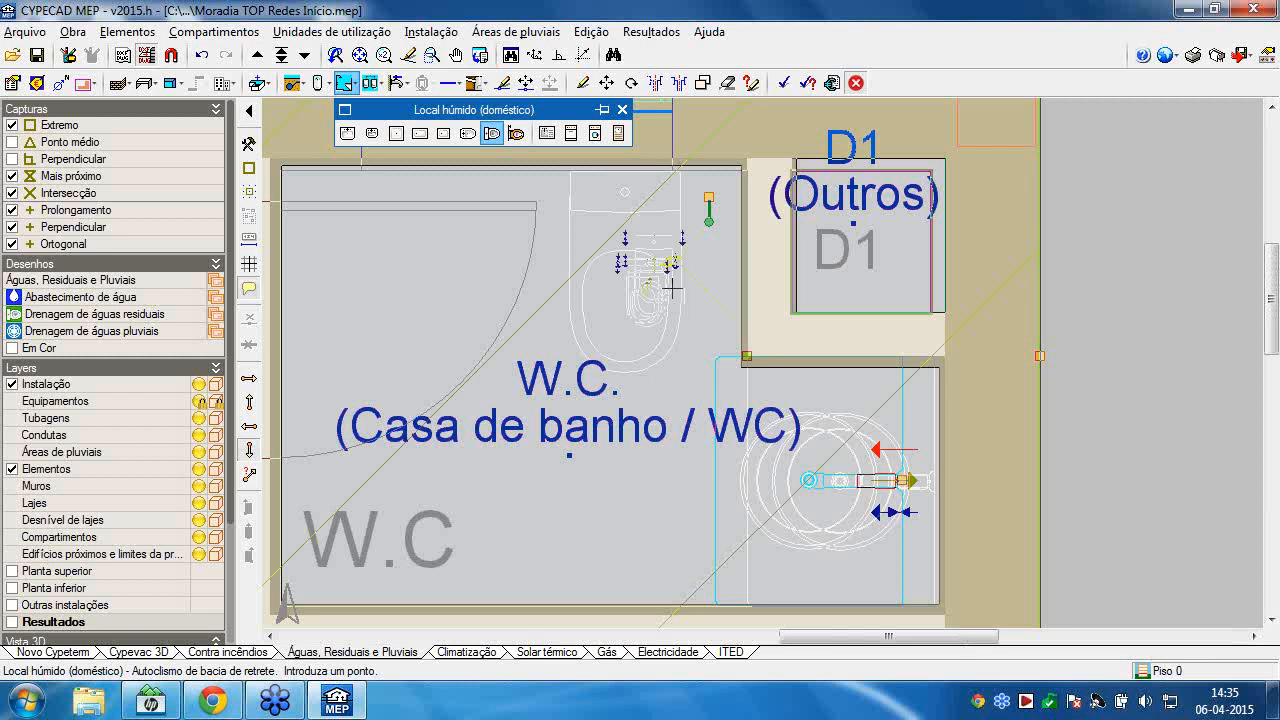
Start a horizontal cold water pipe (Água fria) at the lower-right corner of shaft D1.
scroll(672, 288, "down", 5)
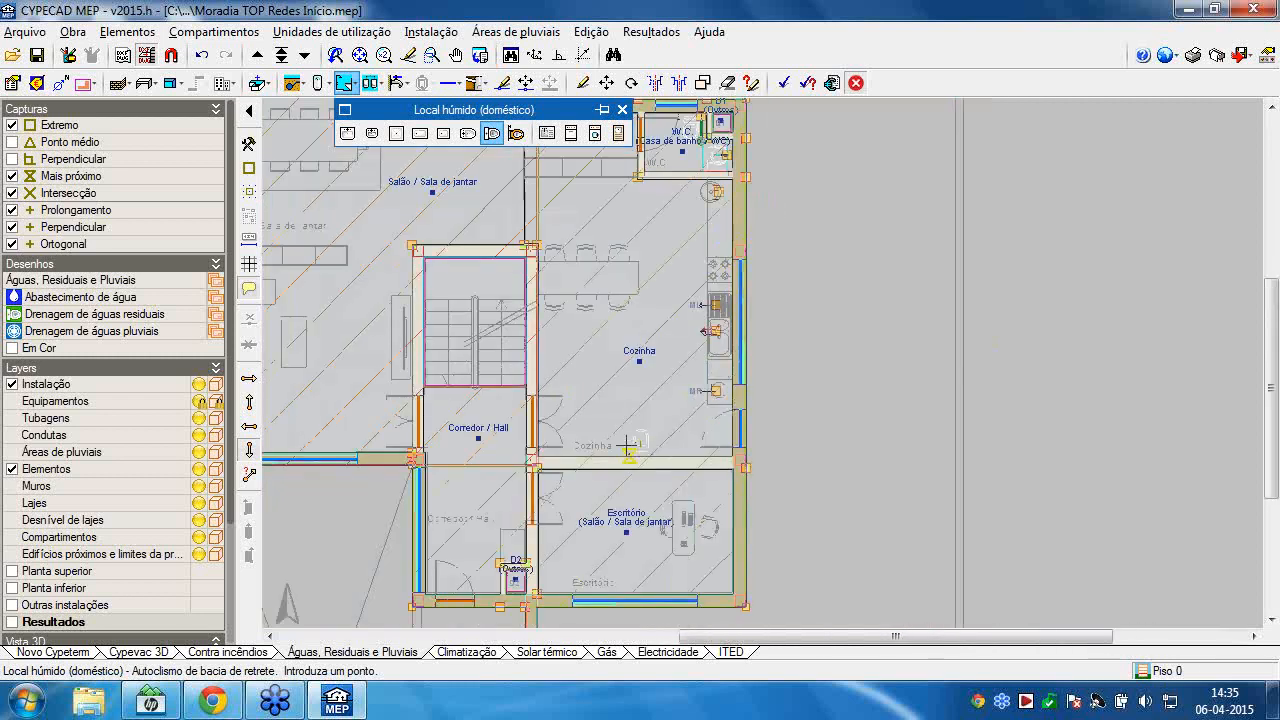
scroll(627, 445, "up", 1)
middle_click_drag(615, 398, 586, 520)
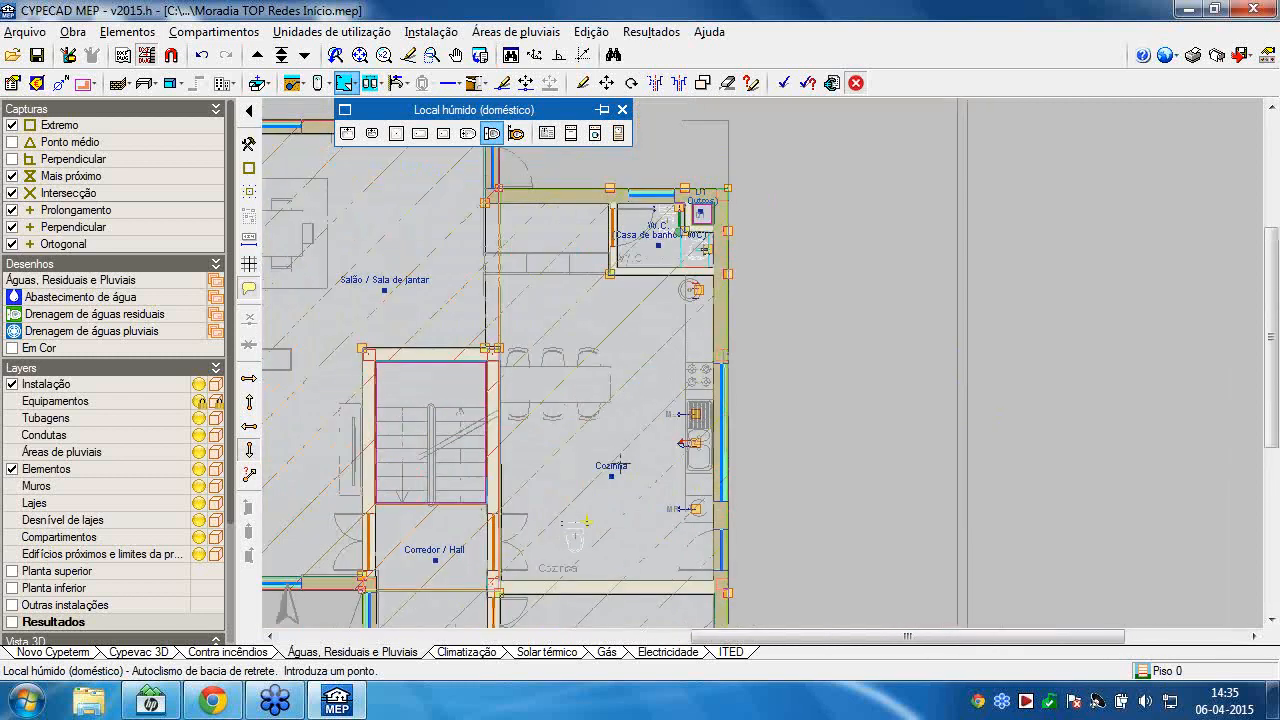
scroll(622, 463, "up", 1)
middle_click_drag(577, 445, 429, 405)
scroll(587, 390, "up", 2)
scroll(540, 395, "up", 2)
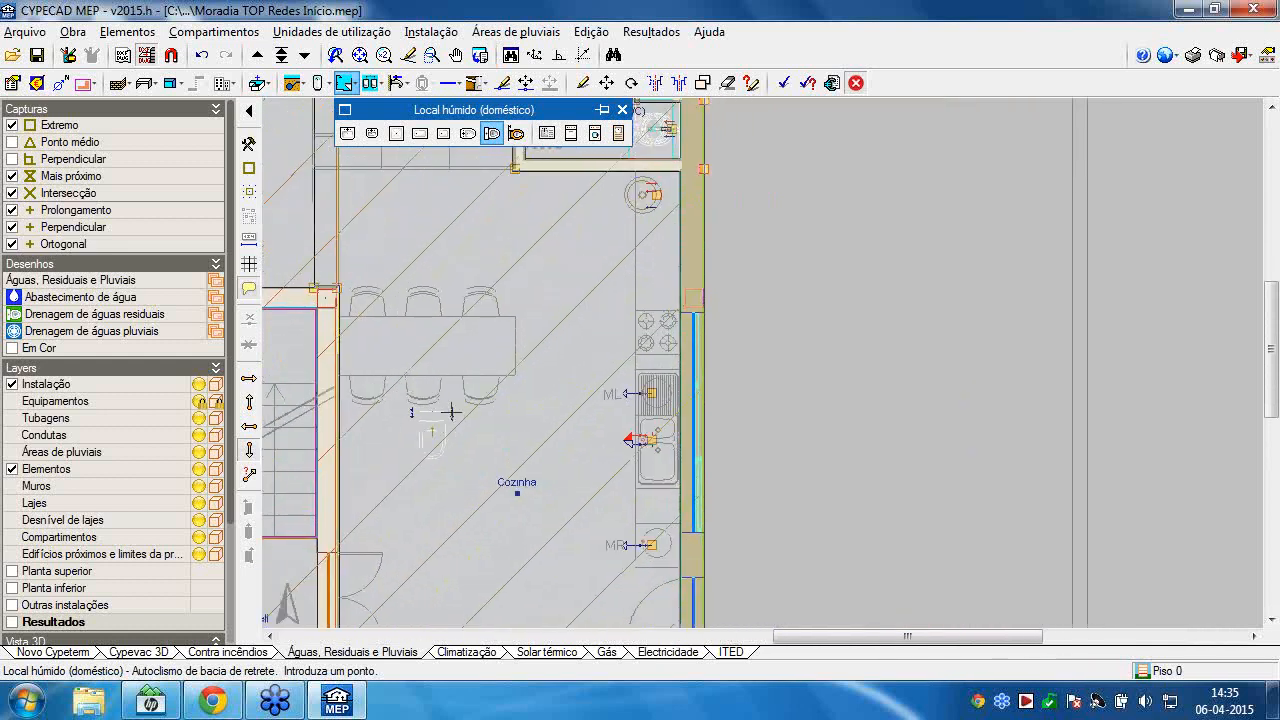
left_click(451, 83)
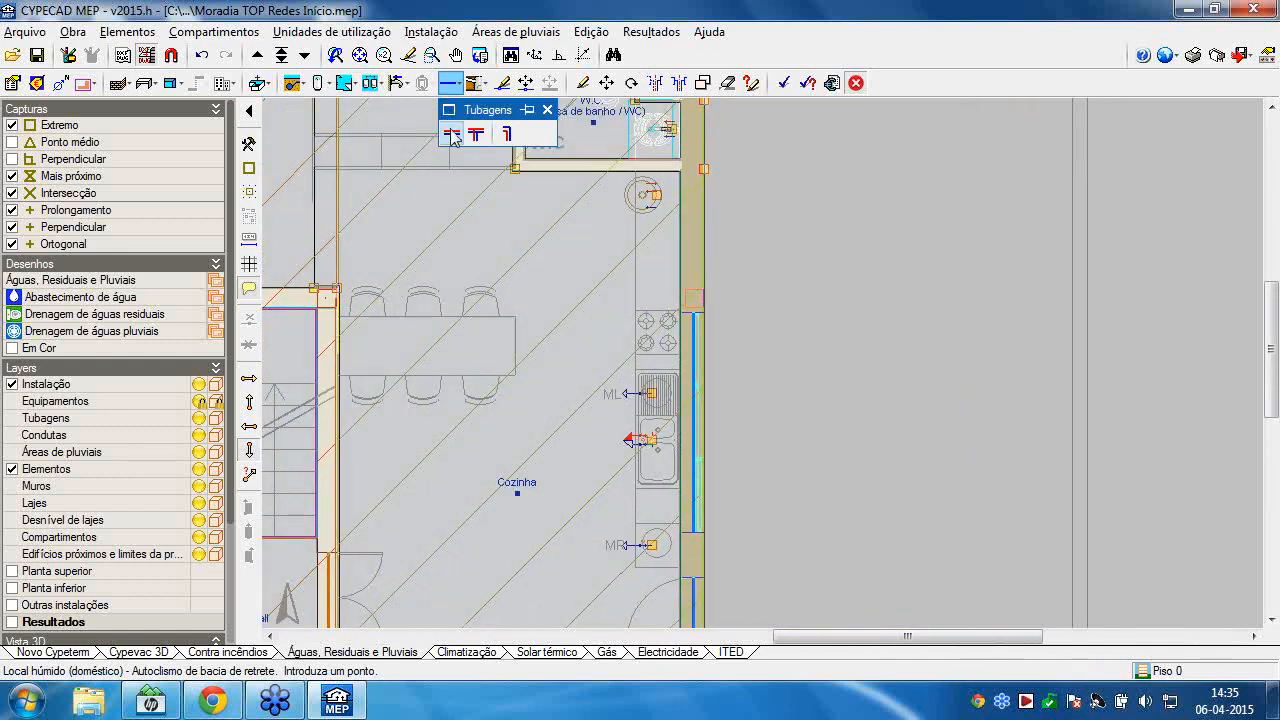
left_click(452, 135)
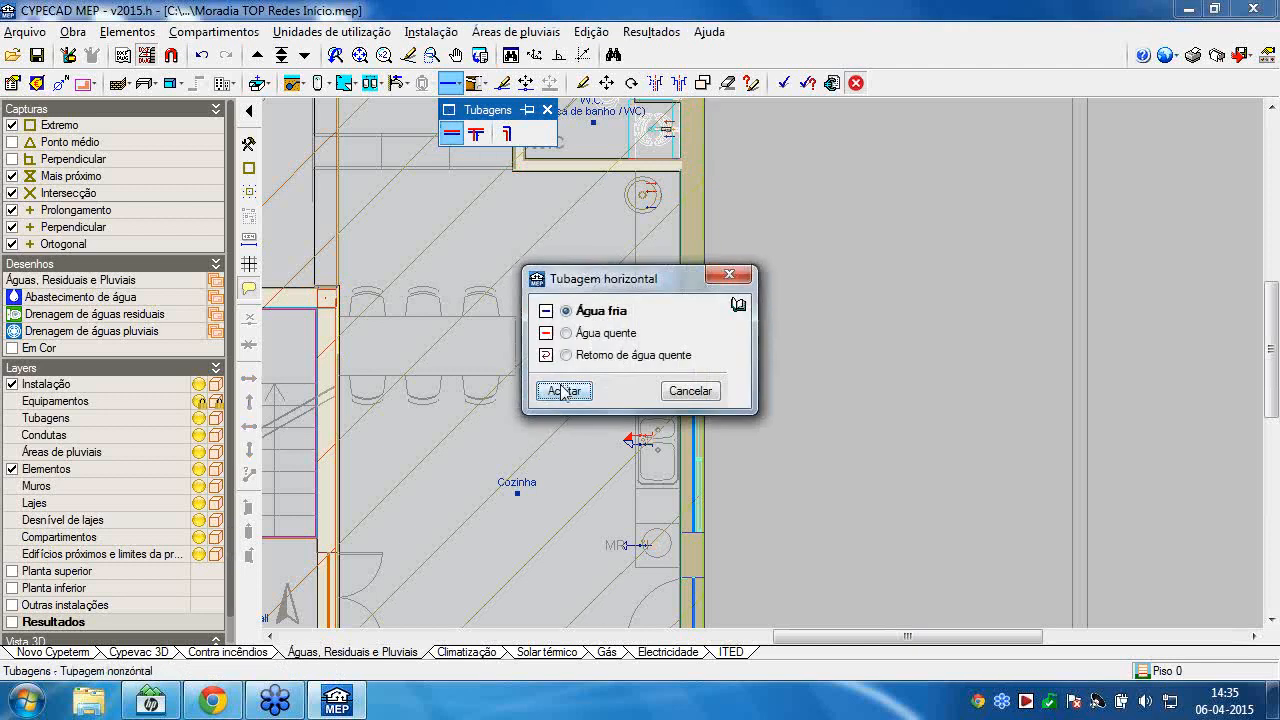
left_click(563, 392)
mouse_move(606, 324)
middle_mouse_down()
mouse_move(569, 451)
mouse_move(593, 389)
middle_mouse_up()
scroll(637, 290, "up", 3)
scroll(652, 286, "up", 2)
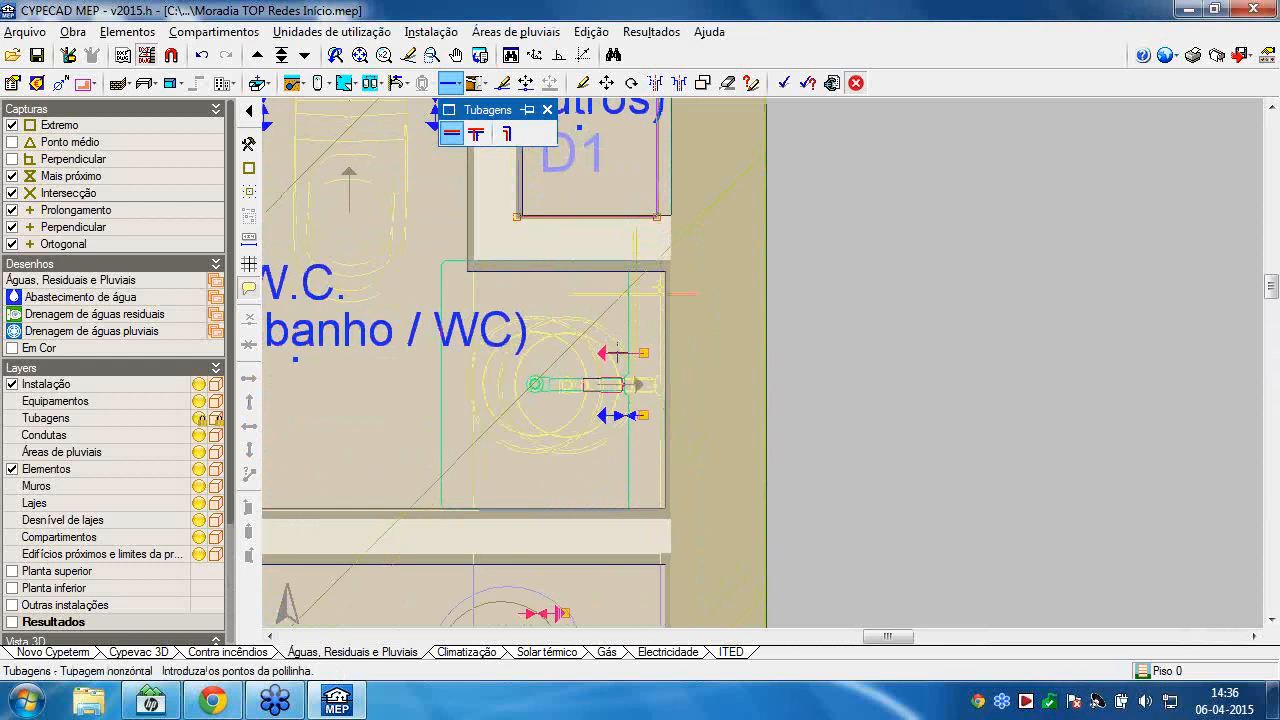
scroll(645, 240, "up", 1)
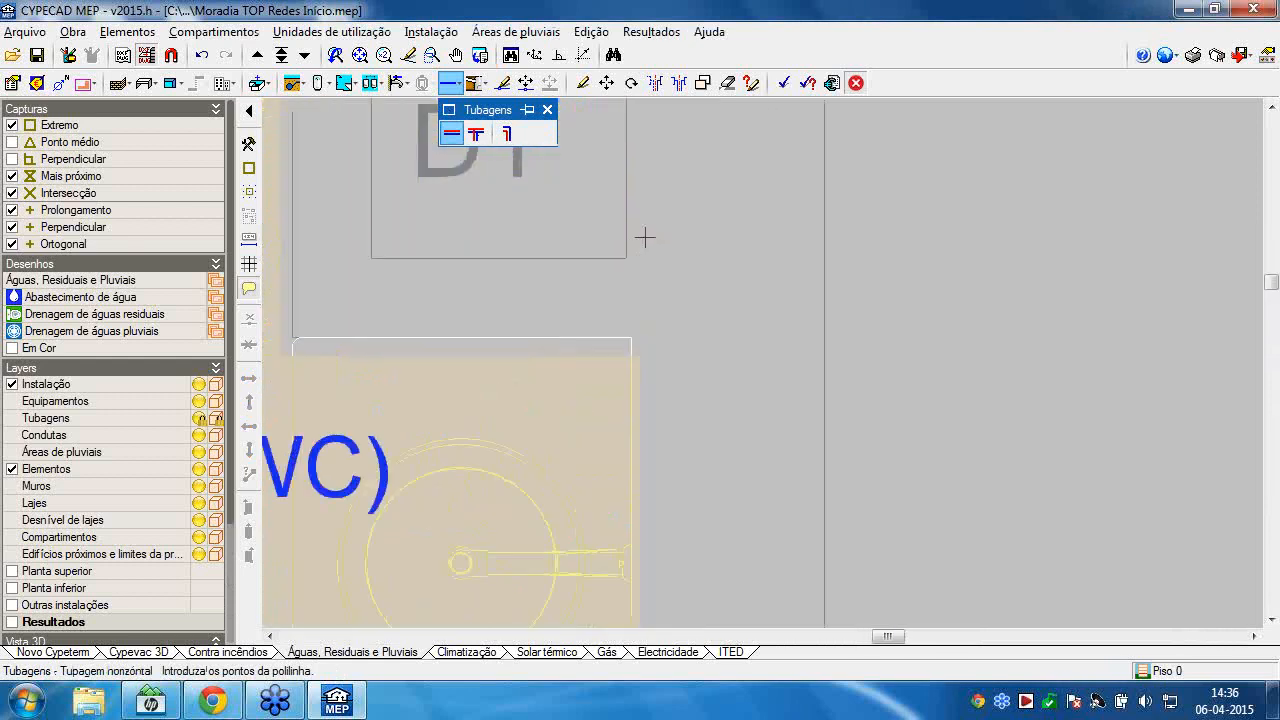
middle_click_drag(638, 260, 638, 269)
left_click(642, 270)
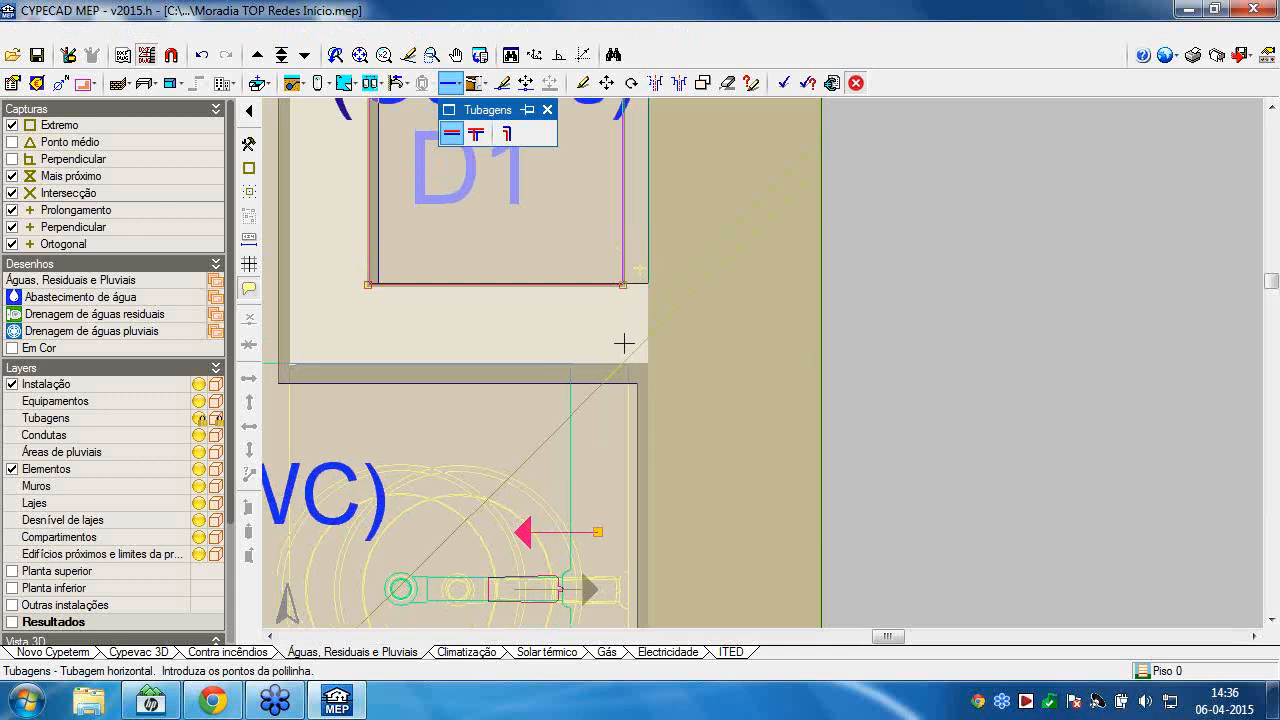
Enable orthogonal drawing and run the cold water pipe down the right exterior wall to the office's lower-right corner.
scroll(625, 386, "down", 4)
middle_click_drag(619, 381, 612, 20)
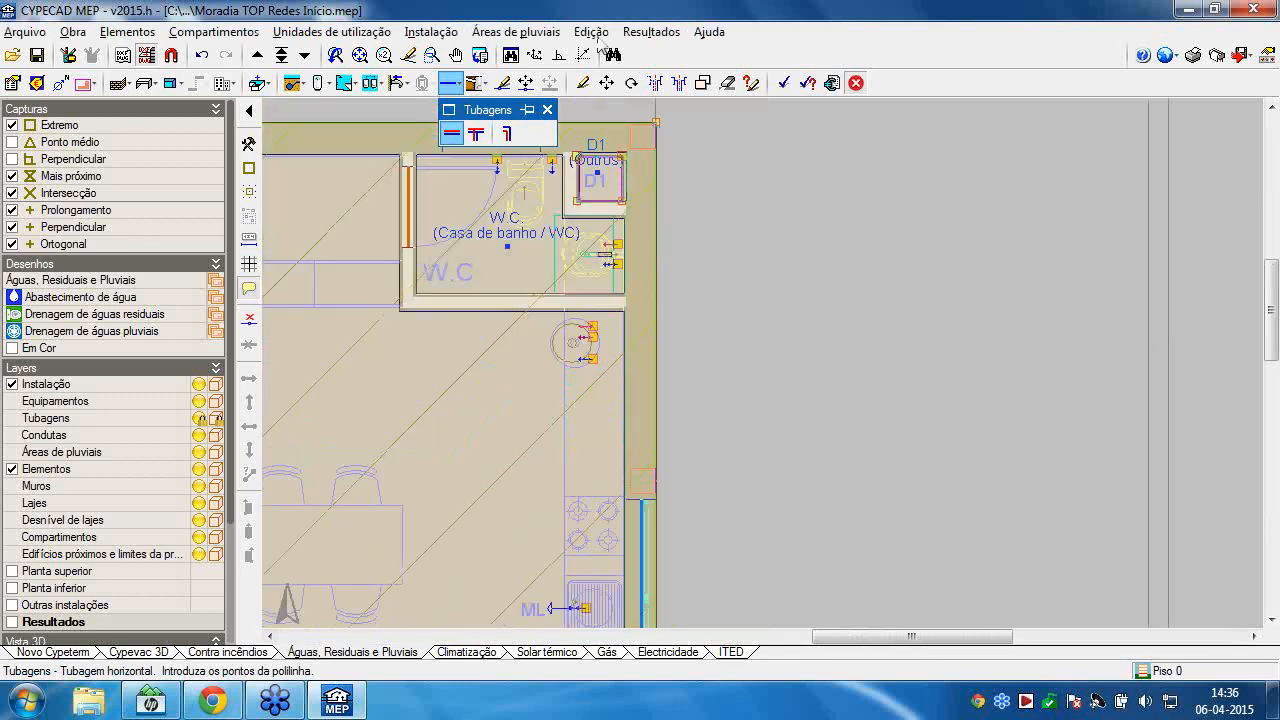
left_click(558, 56)
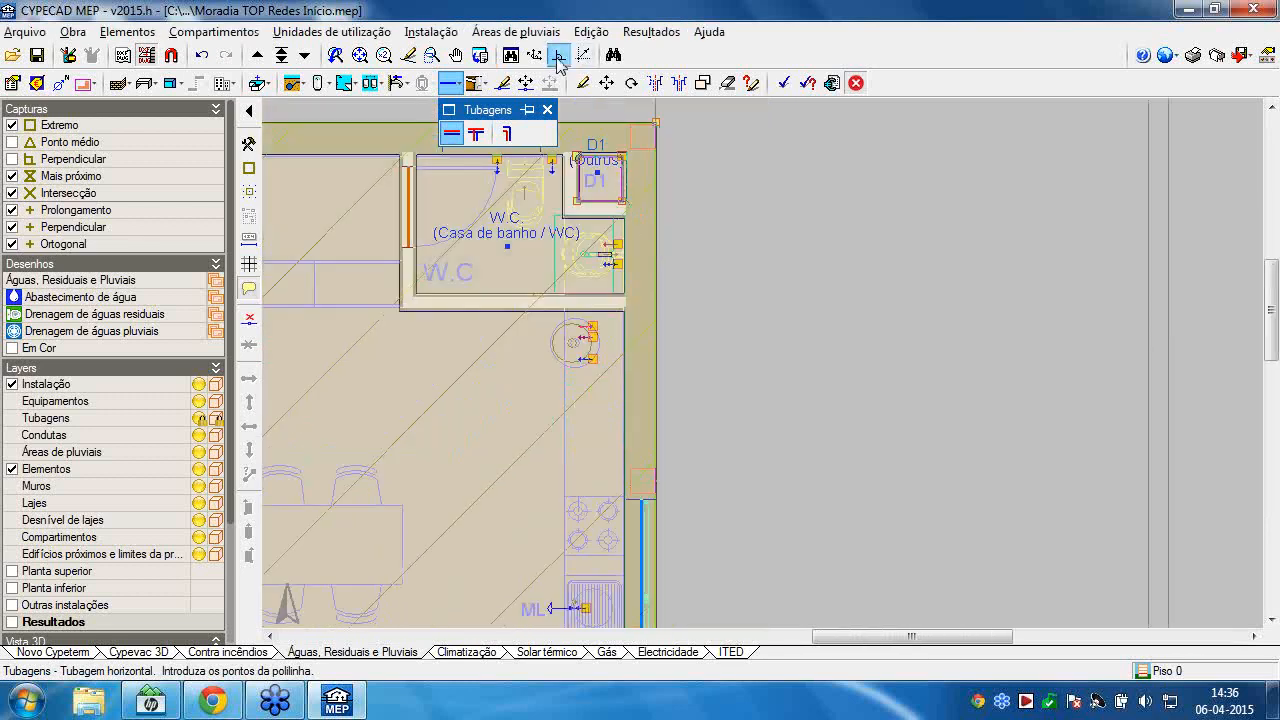
middle_click_drag(622, 60, 624, 2)
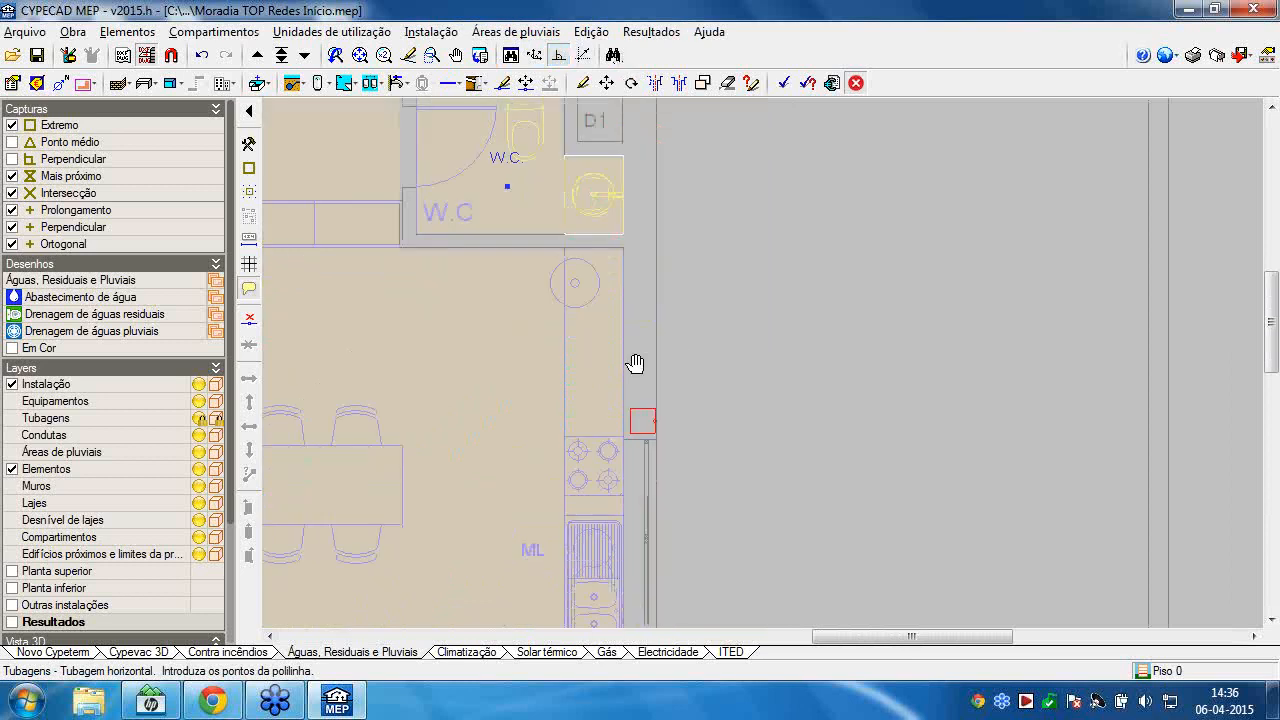
middle_click_drag(634, 363, 651, 23)
middle_click_drag(637, 387, 671, 137)
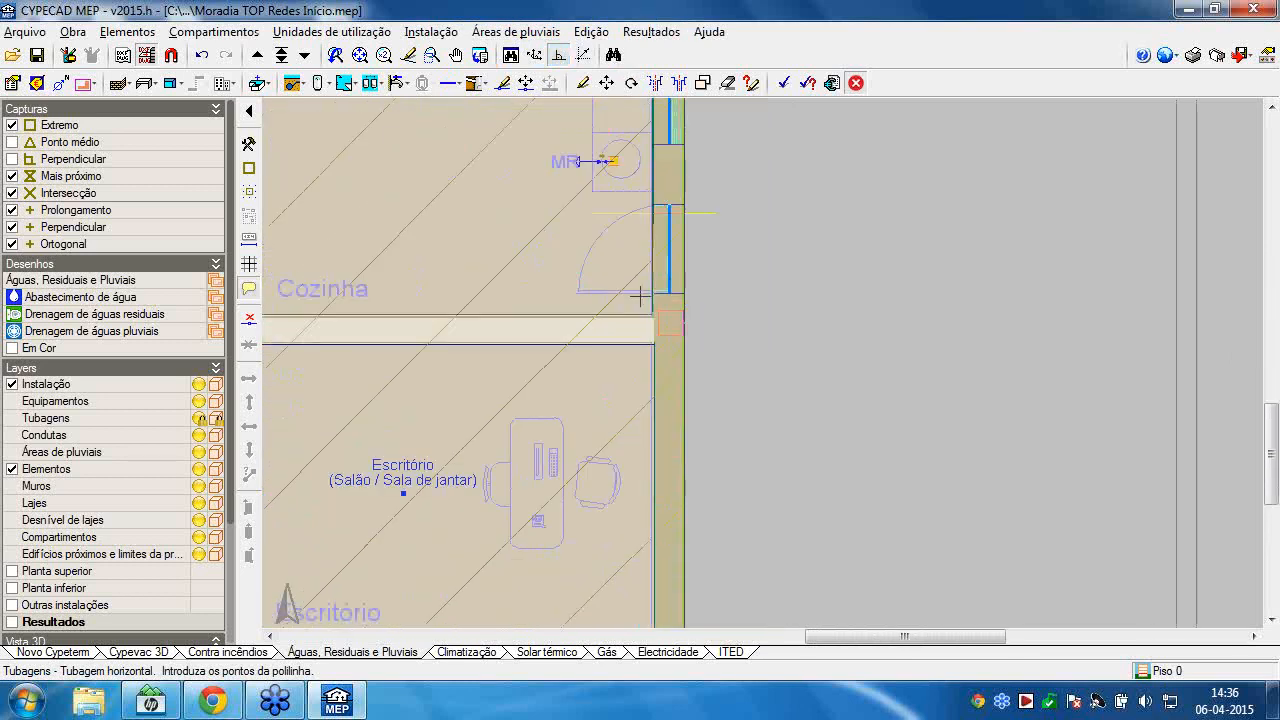
middle_click_drag(654, 293, 681, 4)
scroll(671, 303, "up", 3)
scroll(679, 307, "up", 2)
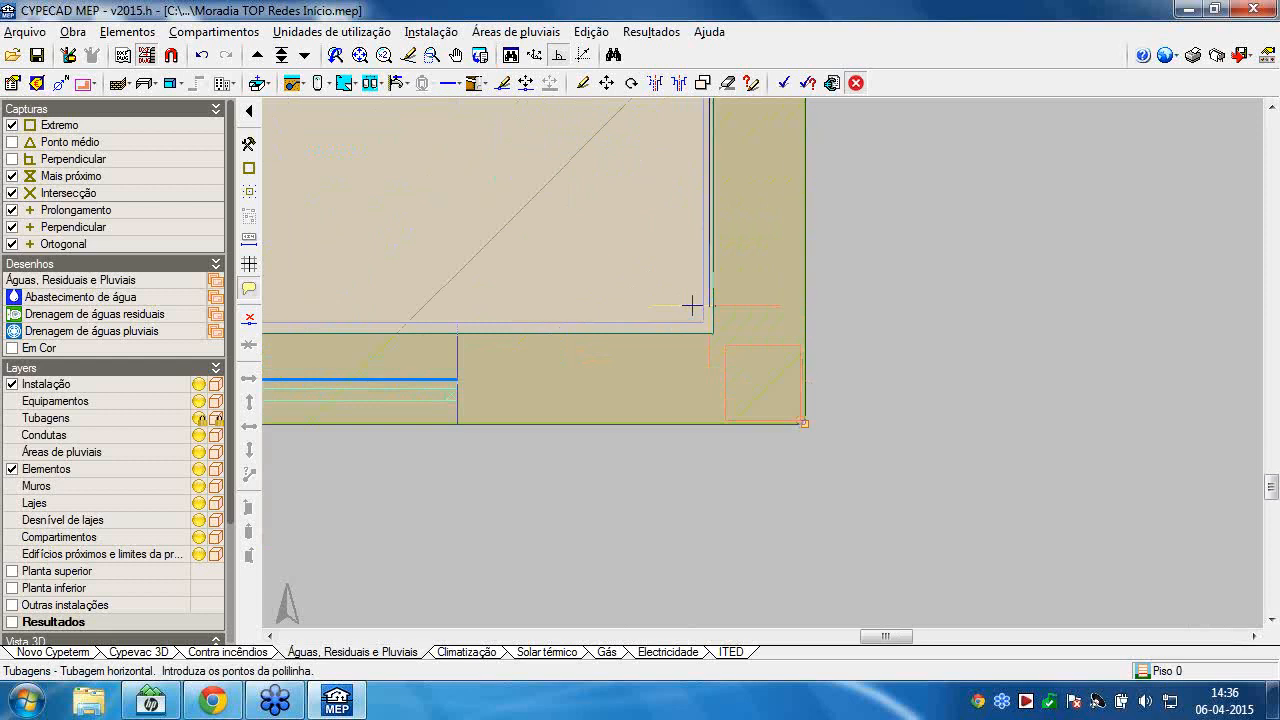
Continue the cold water pipe along the office's lower wall and end it at the lower-right corner of shaft D2.
scroll(406, 332, "down", 3)
middle_click_drag(410, 328, 580, 290)
middle_click_drag(412, 288, 611, 291)
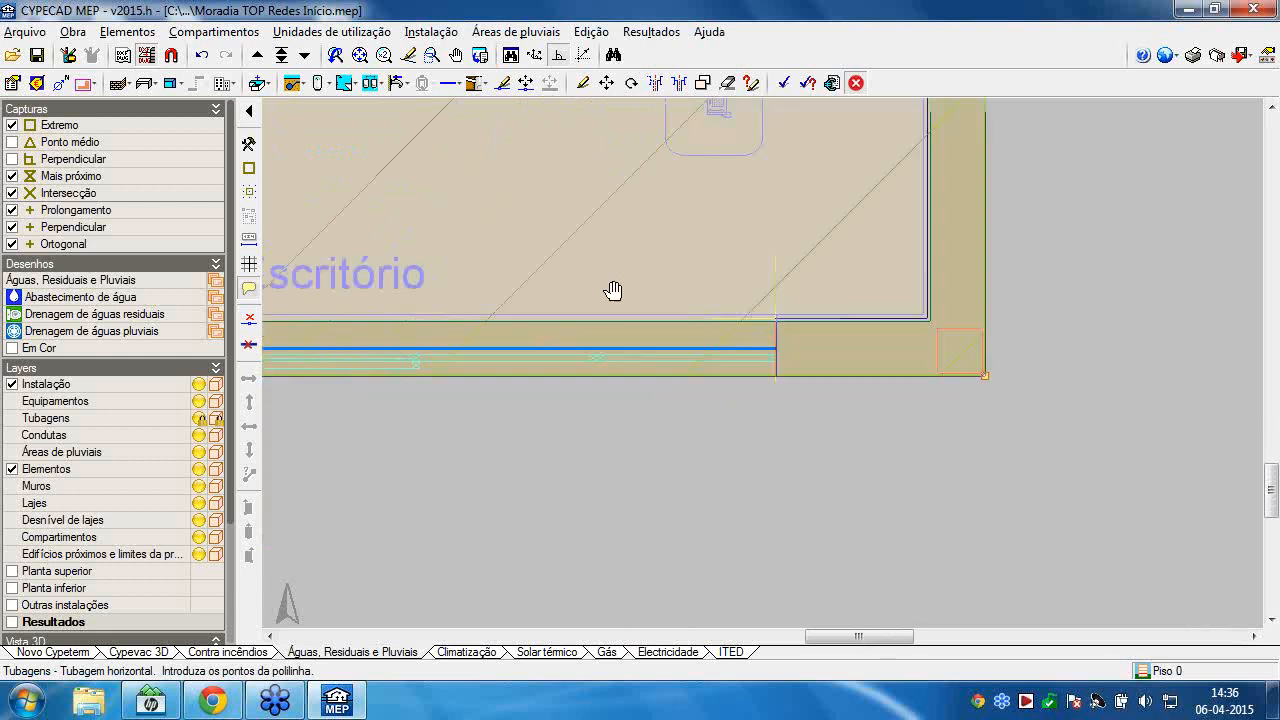
middle_click_drag(296, 290, 654, 297)
middle_click_drag(372, 295, 651, 300)
scroll(711, 303, "up", 5)
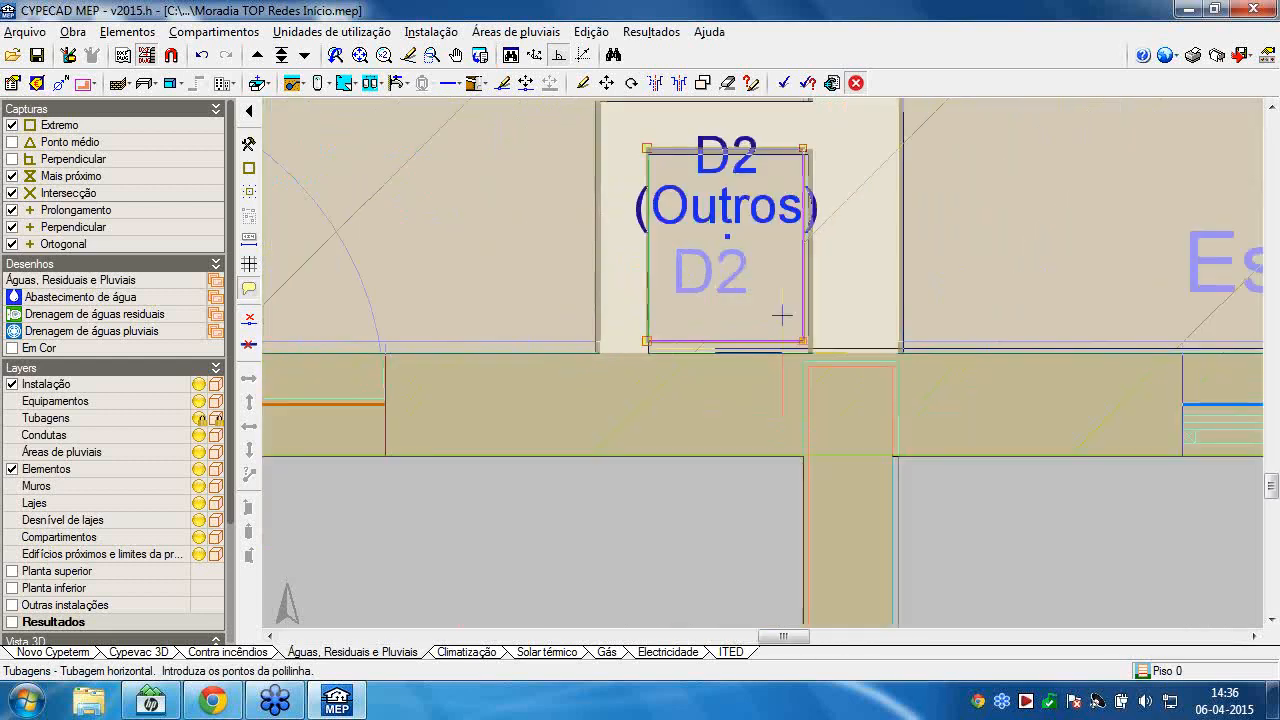
scroll(814, 369, "up", 1)
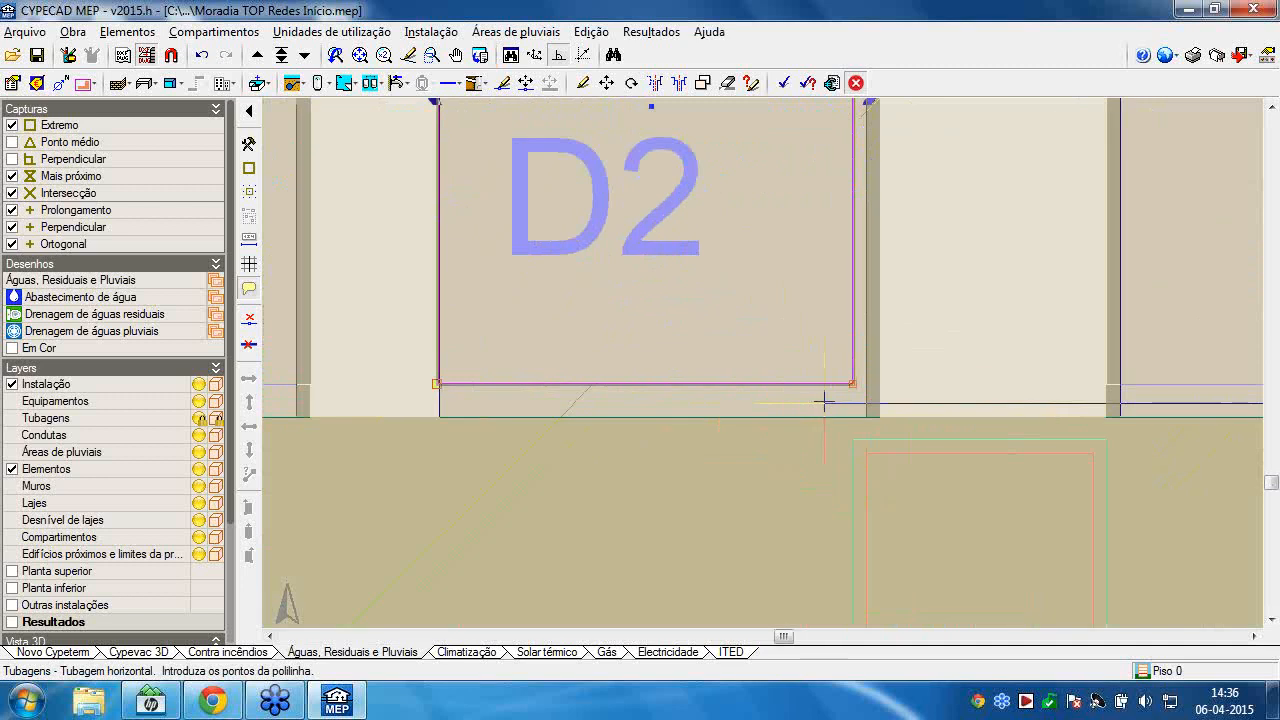
left_click(823, 403)
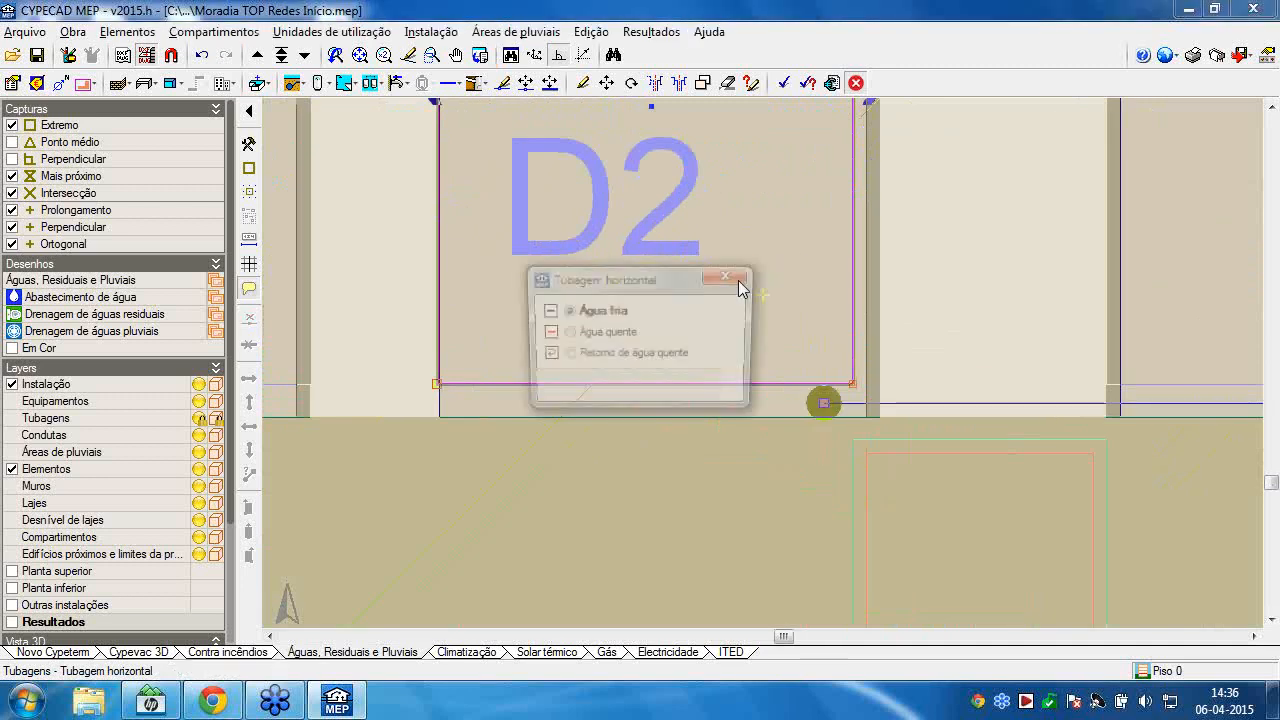
Start a horizontal hot water pipe (Água quente) at shaft D2 and run it beside the cold pipe to the office's lower-right corner.
left_click(604, 336)
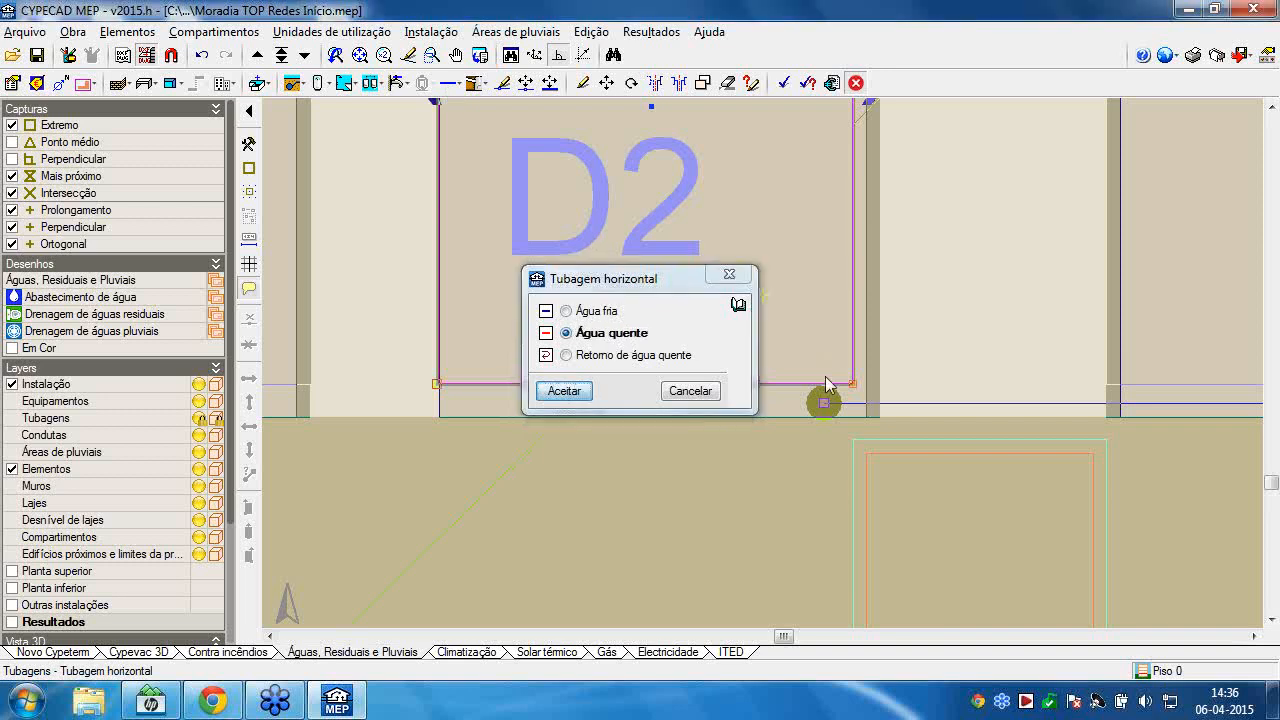
left_click(564, 390)
scroll(783, 380, "up", 1)
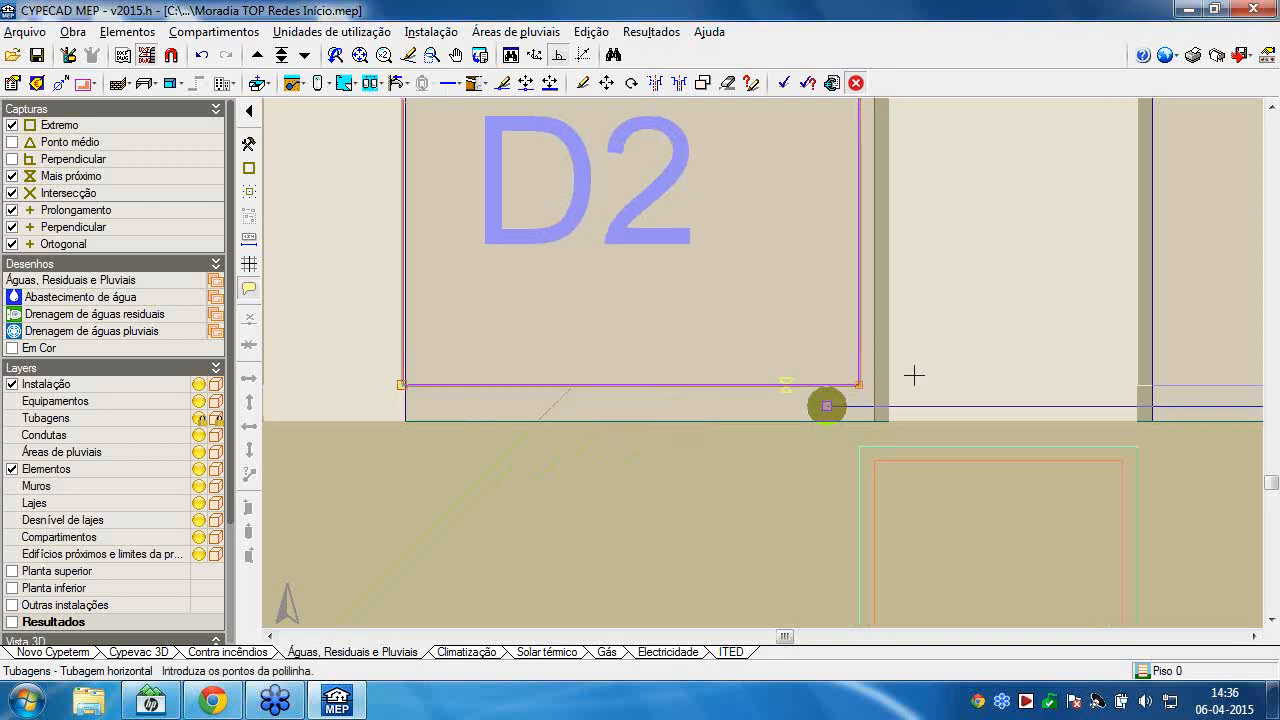
scroll(914, 370, "down", 3)
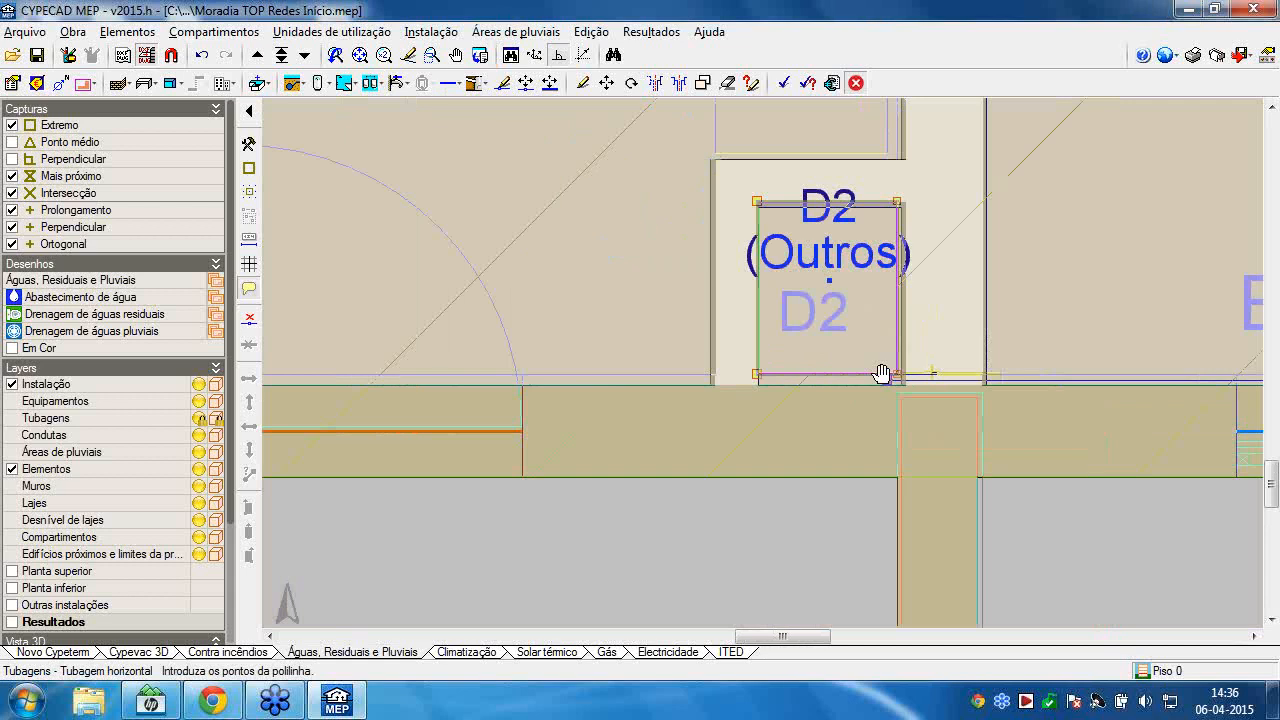
scroll(882, 373, "down", 4)
middle_click_drag(882, 373, 440, 390)
scroll(900, 374, "up", 5)
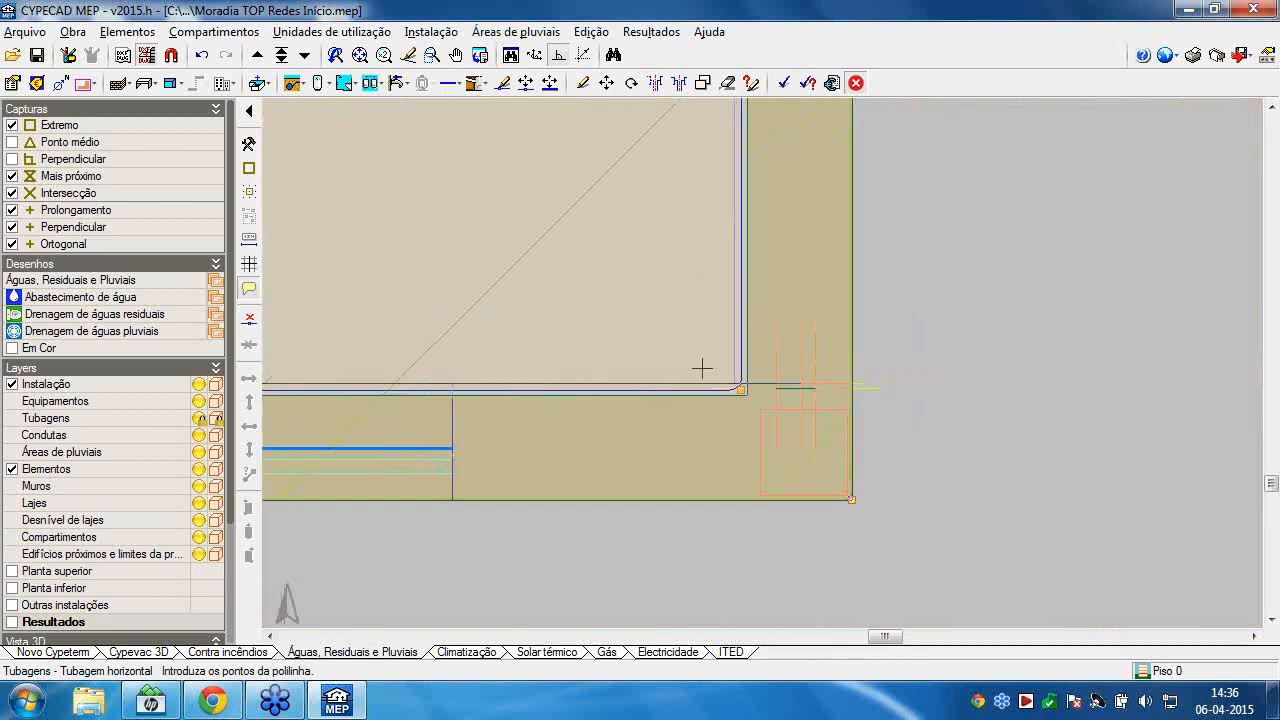
scroll(690, 370, "up", 2)
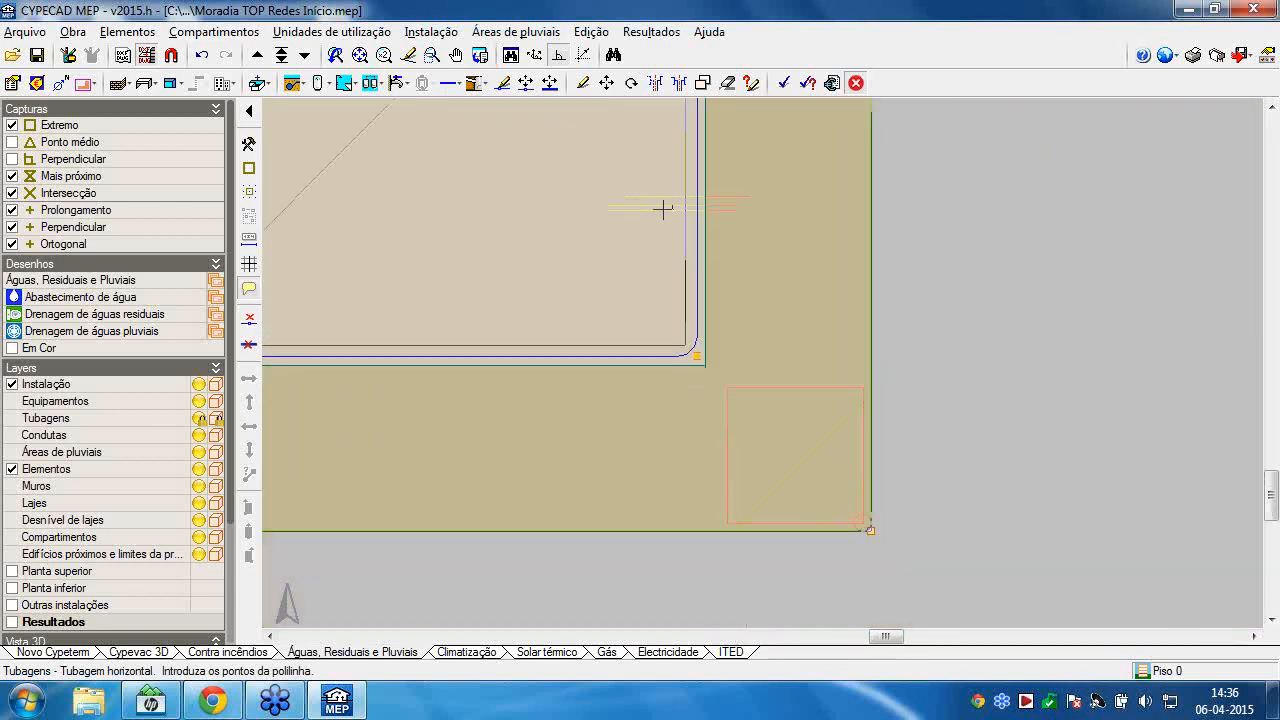
Continue the hot water pipe up the right exterior wall and end it in shaft D1 beside the cold pipe's end.
scroll(663, 210, "down", 5)
middle_click_drag(683, 251, 703, 500)
middle_click_drag(697, 329, 725, 541)
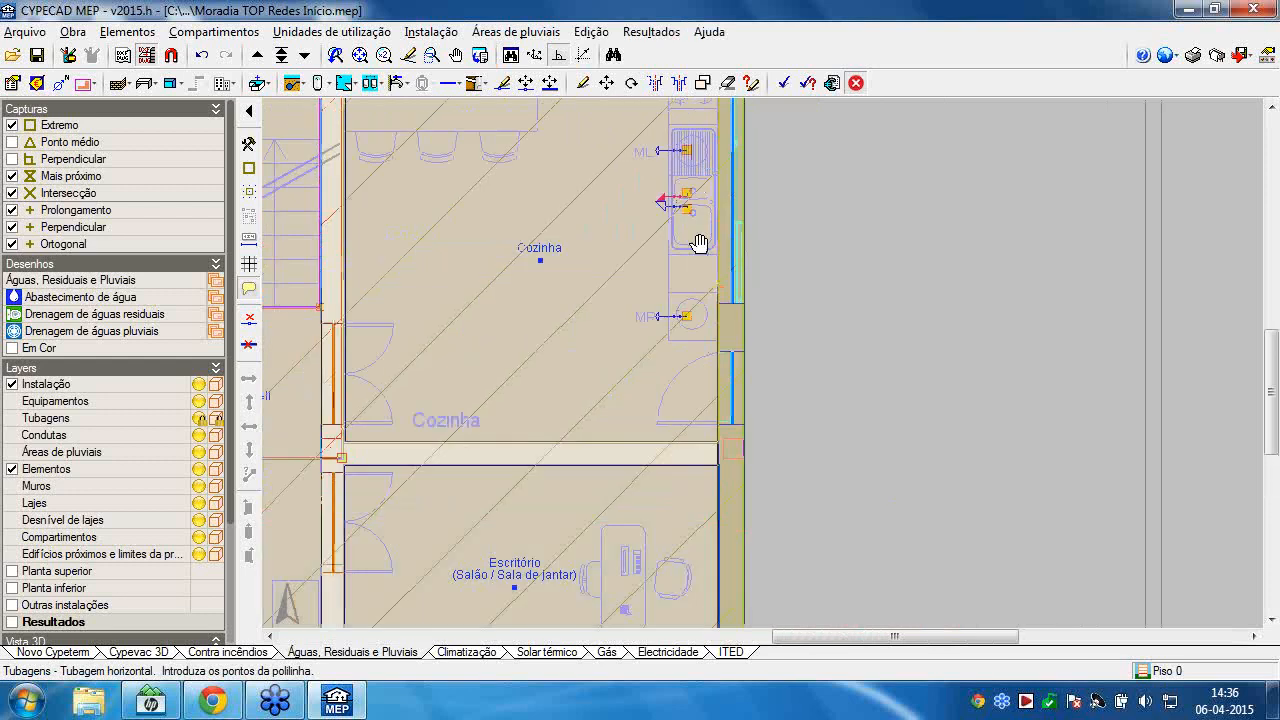
middle_click_drag(700, 243, 703, 393)
scroll(717, 195, "up", 1)
middle_click_drag(707, 113, 714, 366)
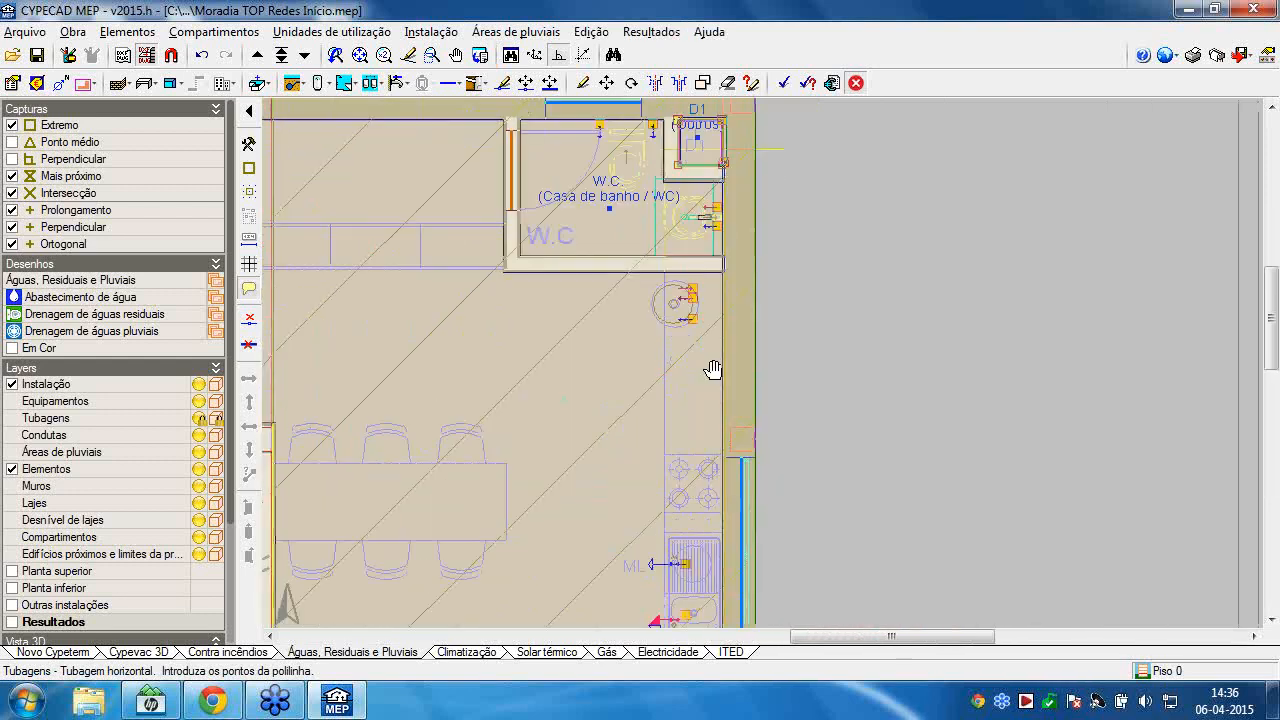
scroll(717, 309, "up", 4)
scroll(734, 419, "up", 5)
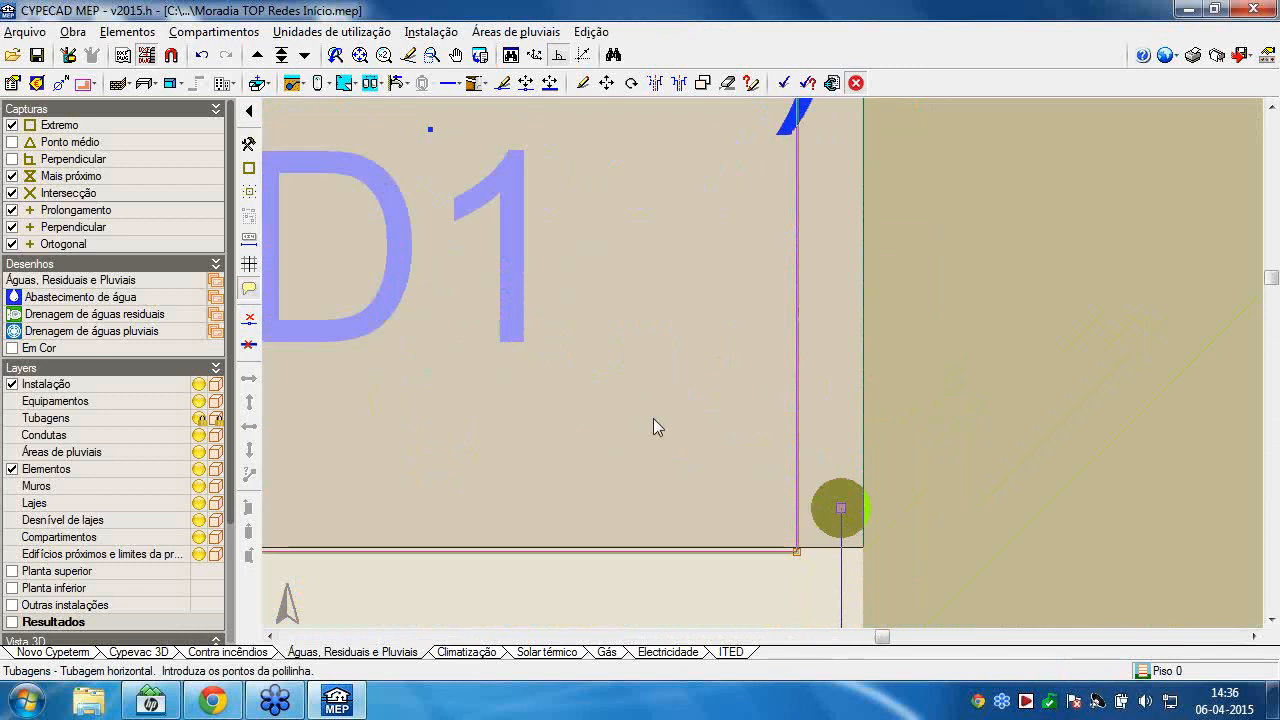
scroll(653, 415, "down", 1)
scroll(653, 411, "down", 5)
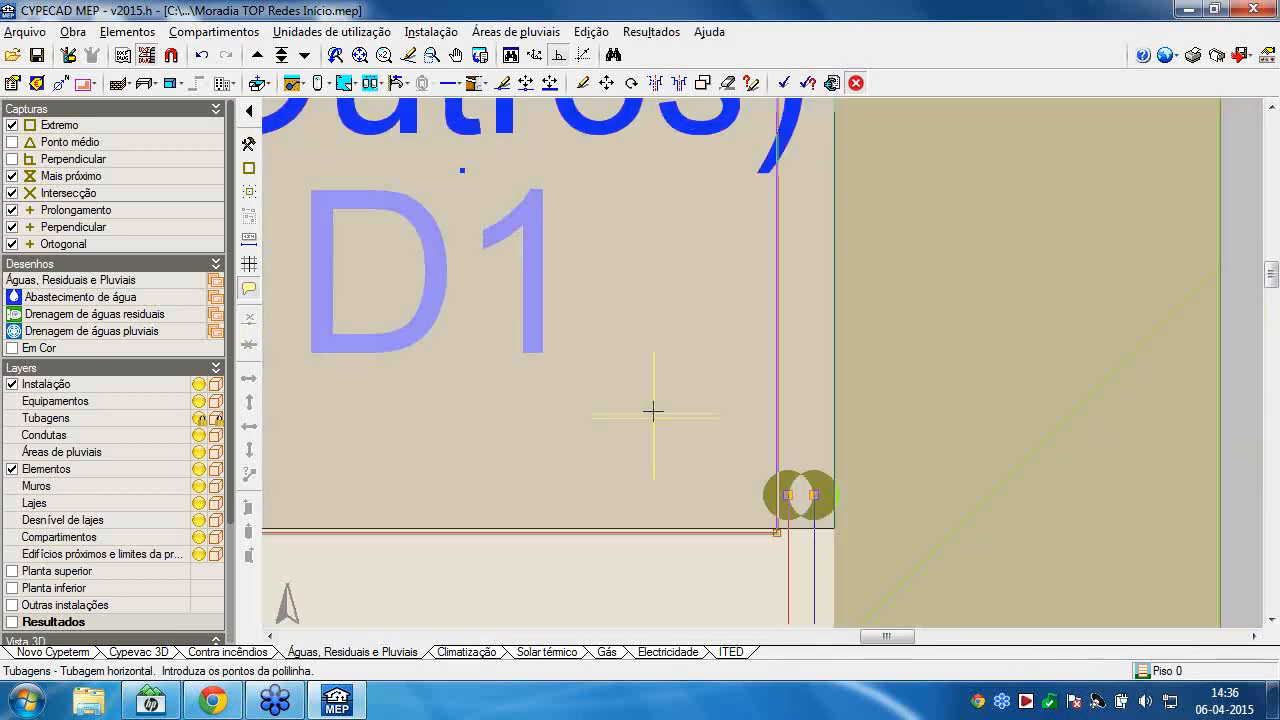
Switch the horizontal pipe being drawn to cold water.
scroll(719, 404, "up", 1)
middle_click_drag(722, 398, 729, 223)
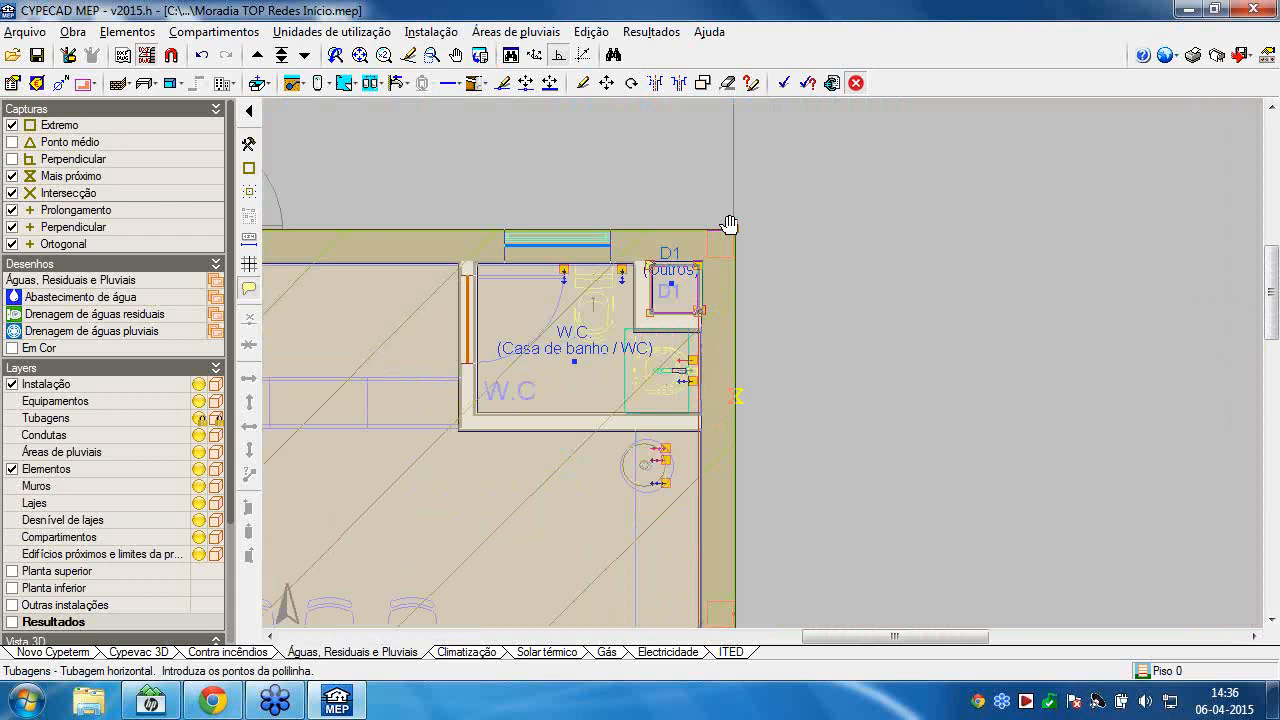
middle_click_drag(691, 386, 694, 240)
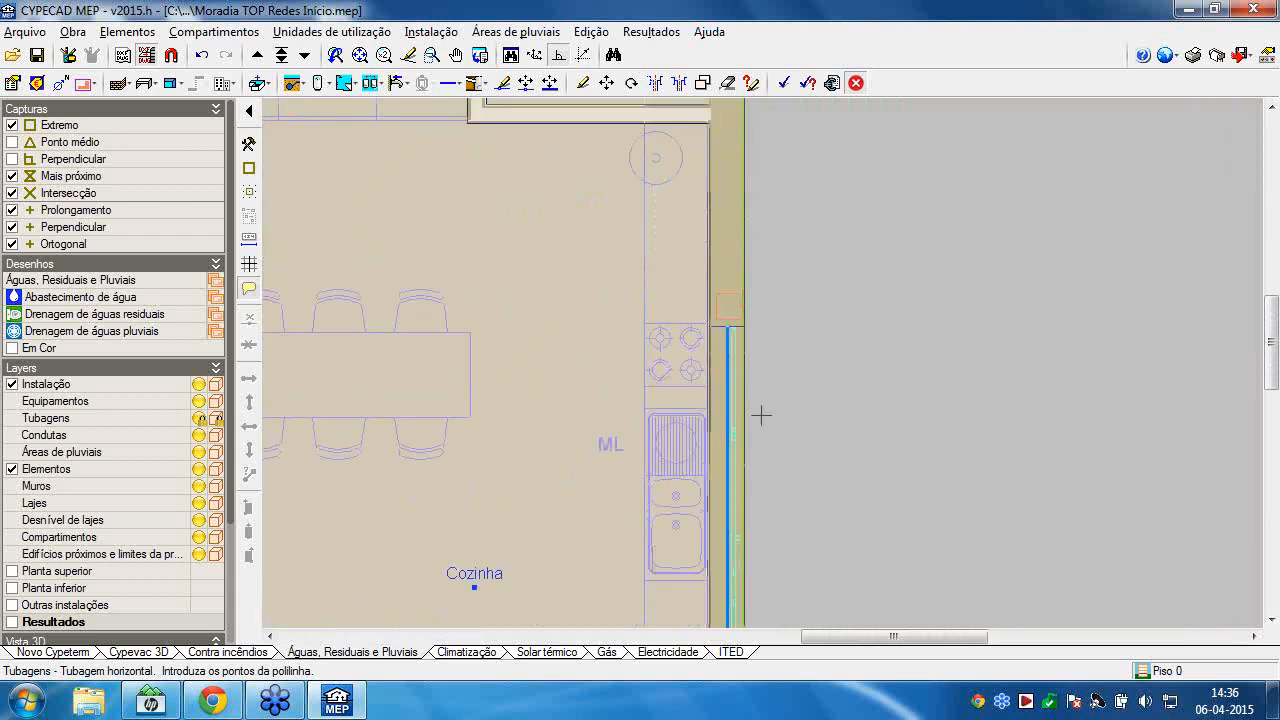
scroll(757, 411, "down", 3)
middle_click_drag(757, 351, 669, 180)
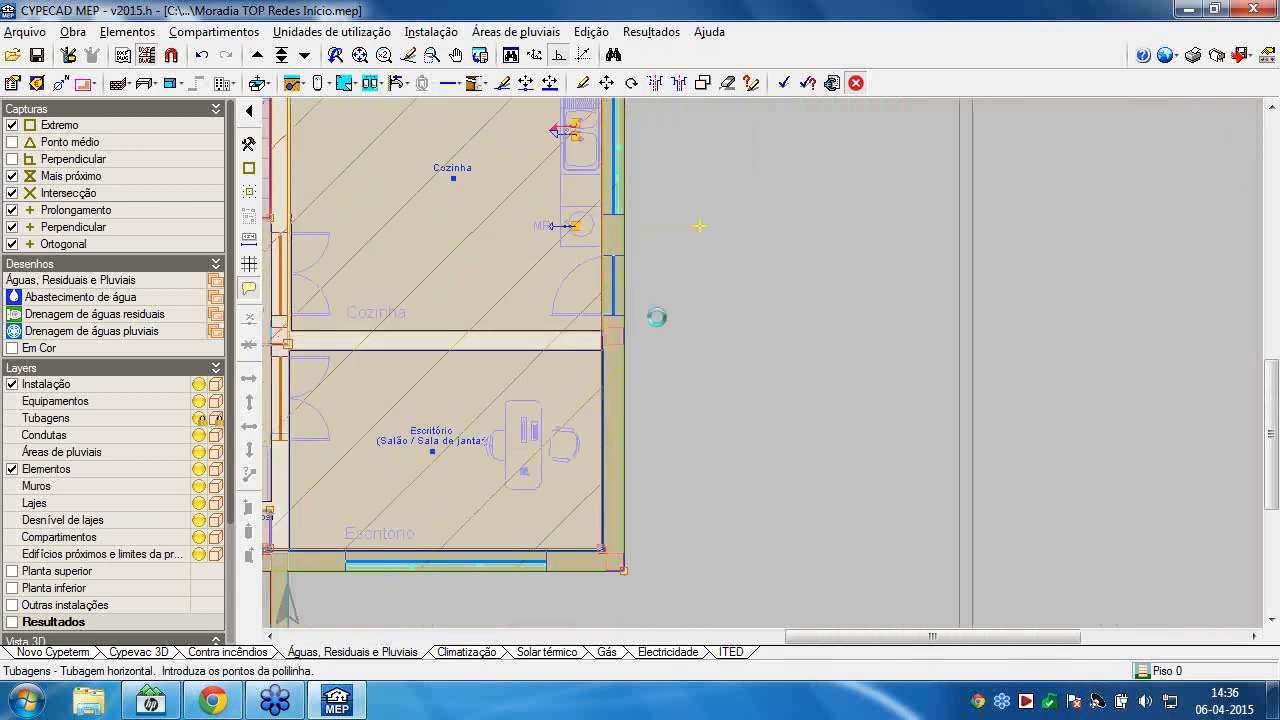
right_click(654, 315)
left_click(597, 314)
left_click(572, 397)
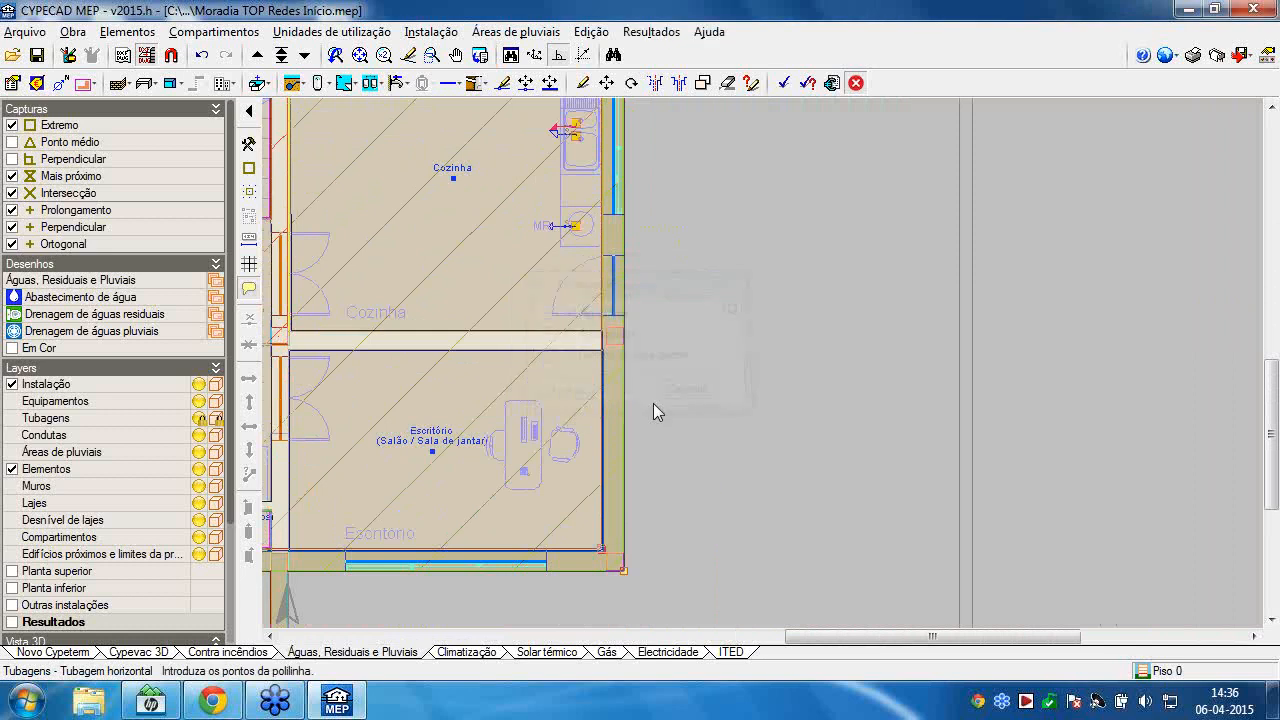
Connect the mains connection valve to the meter inlet with a cold water pipe and start another pipe at the meter's outlet.
scroll(653, 403, "down", 4)
middle_click_drag(690, 430, 743, 105)
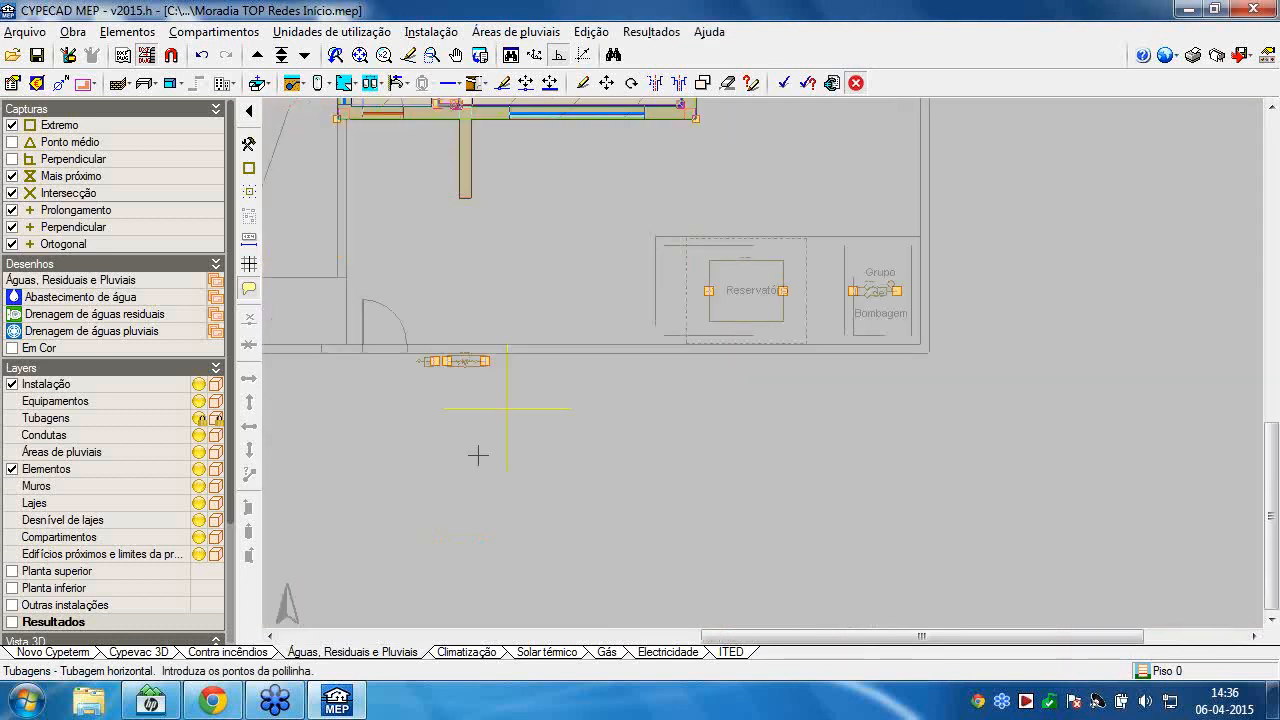
scroll(466, 364, "up", 1)
scroll(430, 365, "up", 3)
left_click(386, 273)
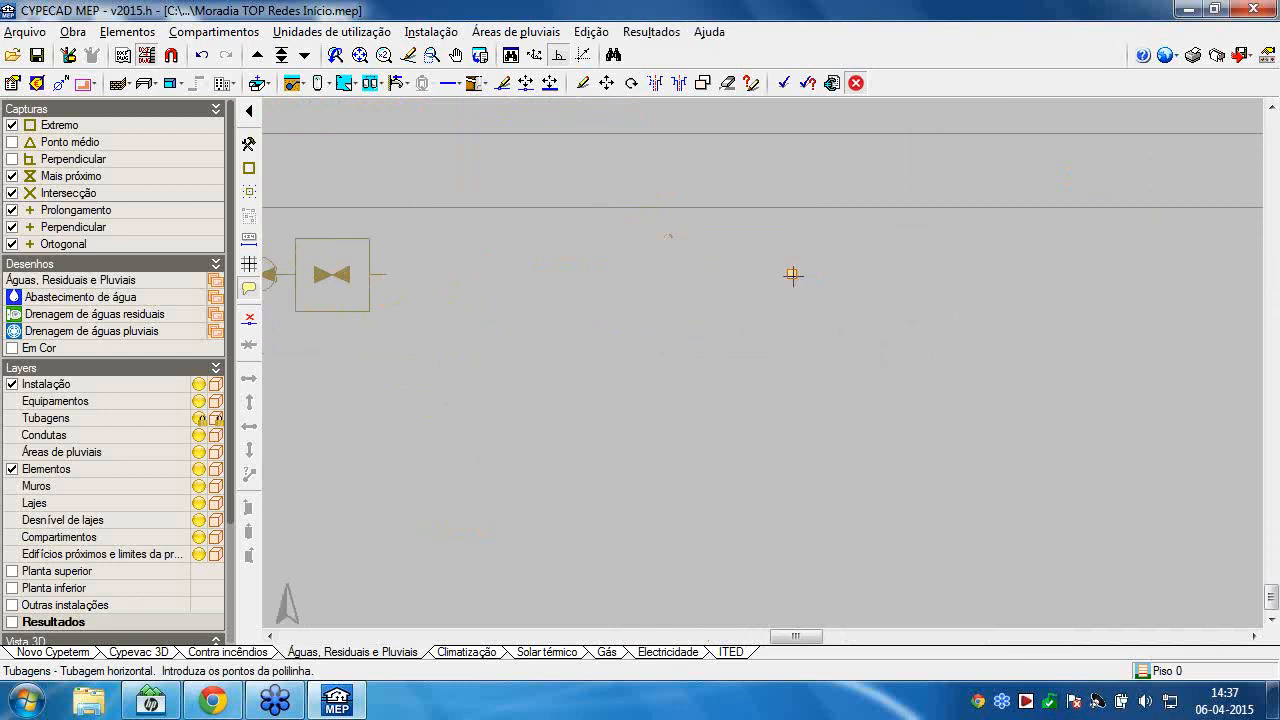
middle_click_drag(1055, 263, 625, 540)
scroll(829, 486, "down", 3)
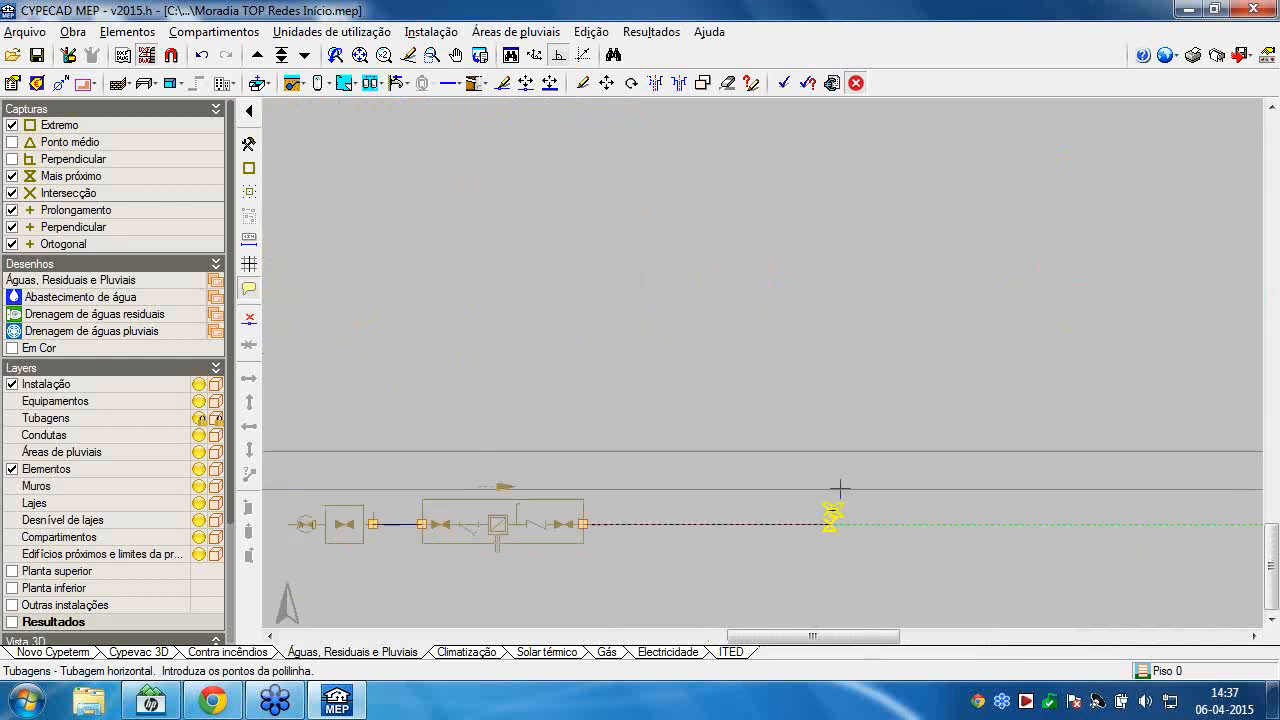
Run the cold water pipe from the meter's outlet beside the boundary wall and up into the reservoir's inlet.
scroll(840, 489, "down", 6)
middle_click_drag(851, 491, 631, 449)
scroll(640, 449, "down", 1)
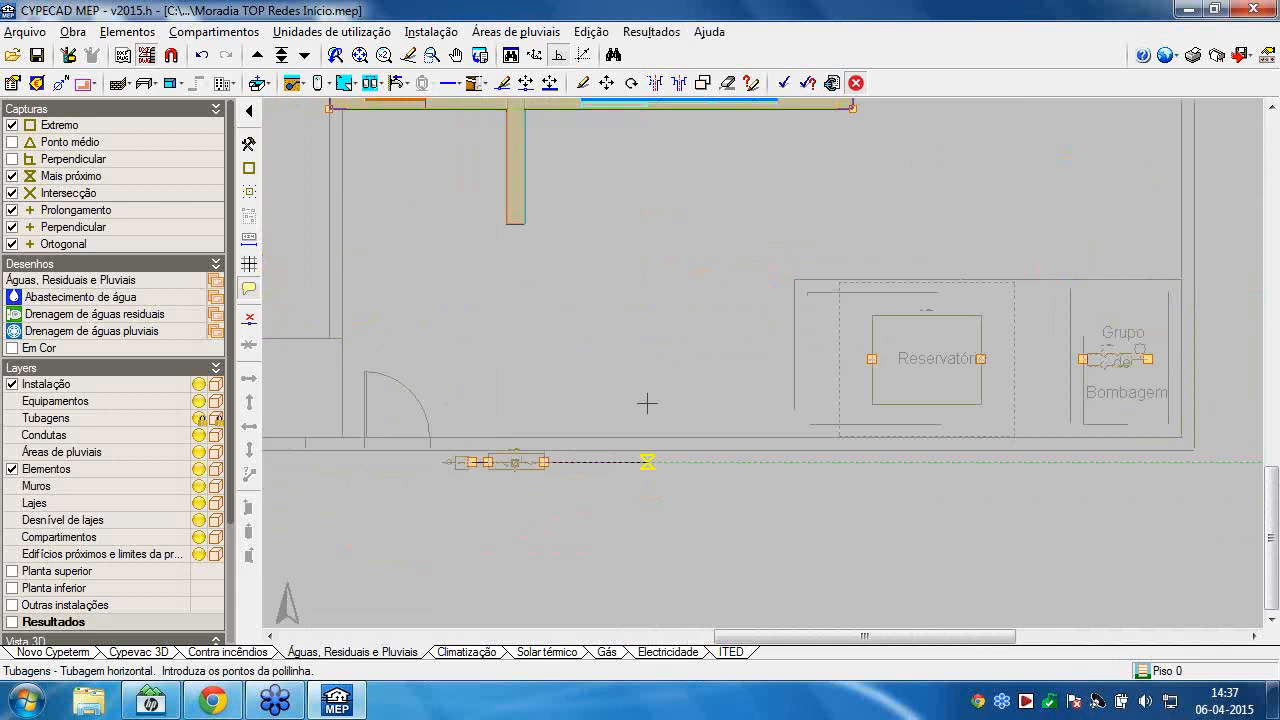
scroll(845, 462, "up", 1)
left_click(838, 463)
scroll(838, 464, "up", 2)
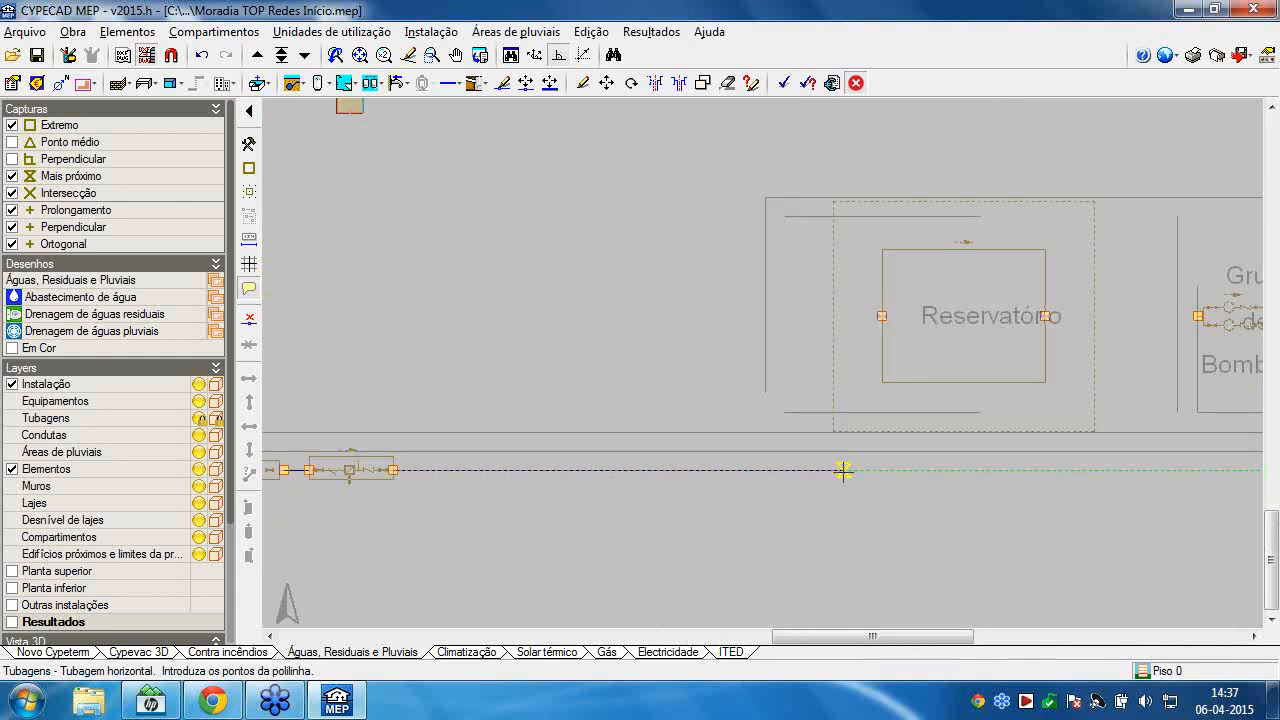
left_click(850, 316)
left_click(881, 316)
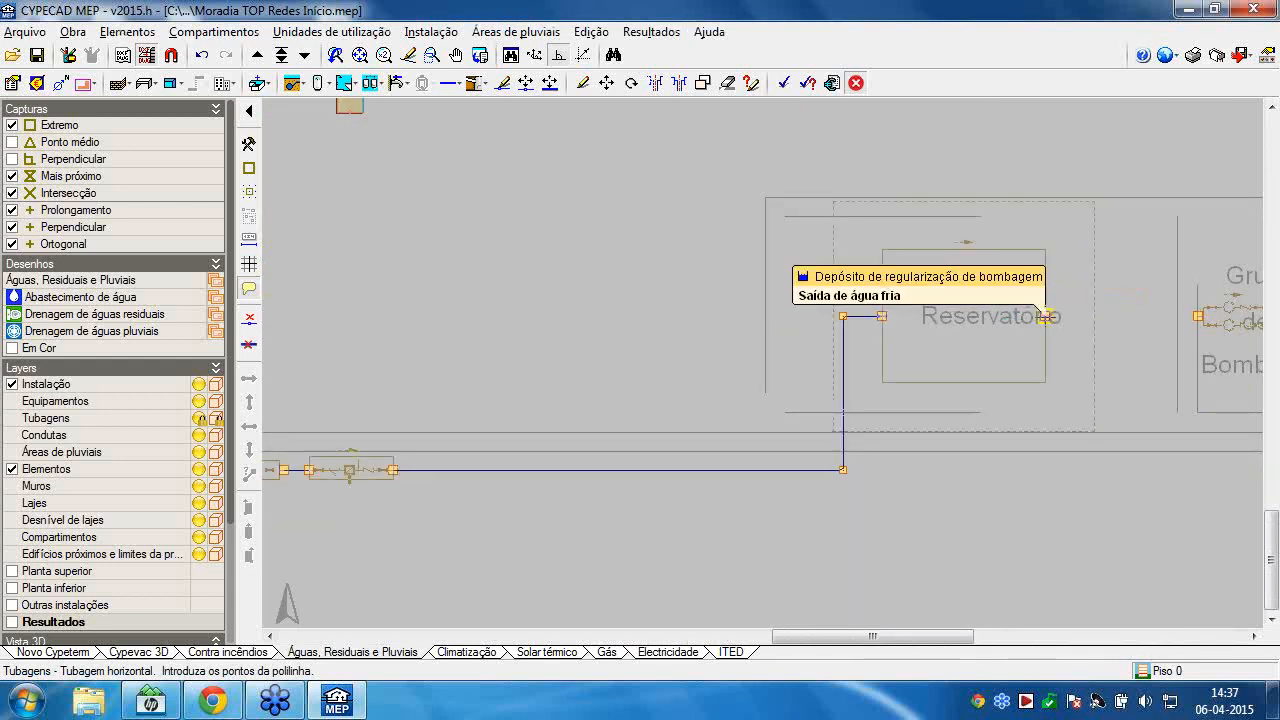
Draw a straight cold water pipe from the reservoir's outlet to the inlet of the pressure group.
left_click(1045, 316)
middle_click_drag(1045, 316, 686, 314)
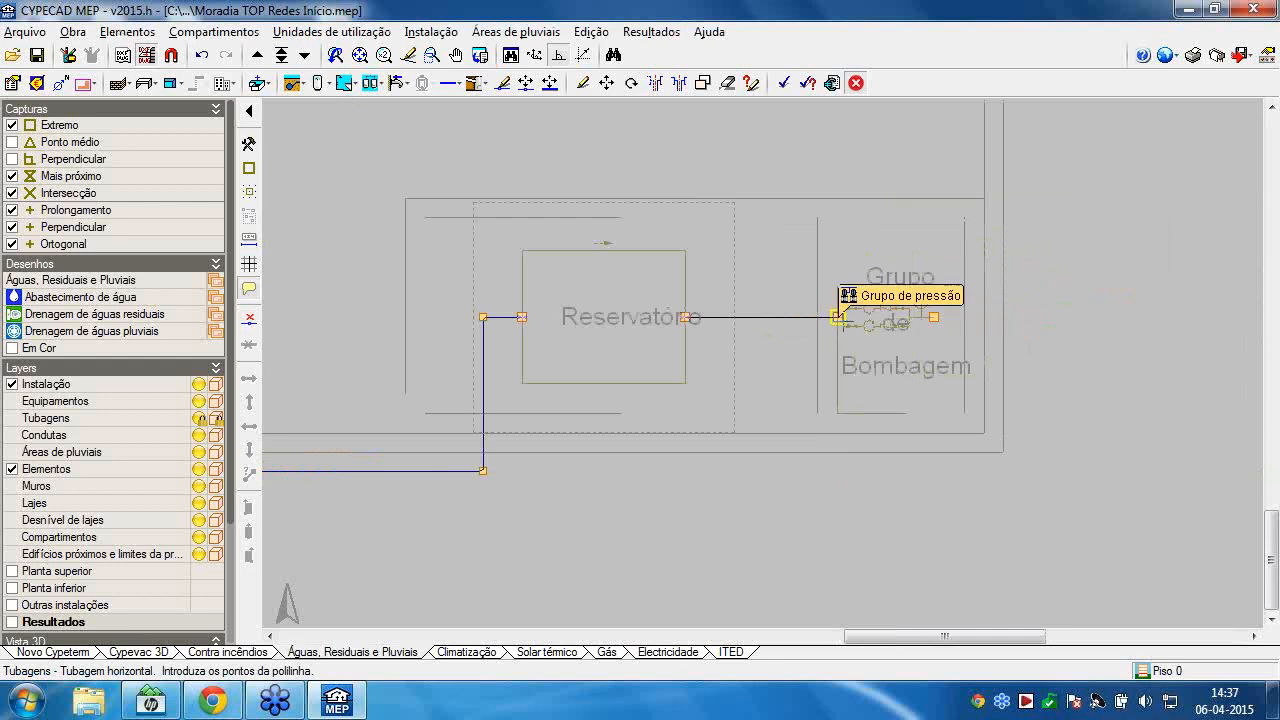
left_click(838, 316)
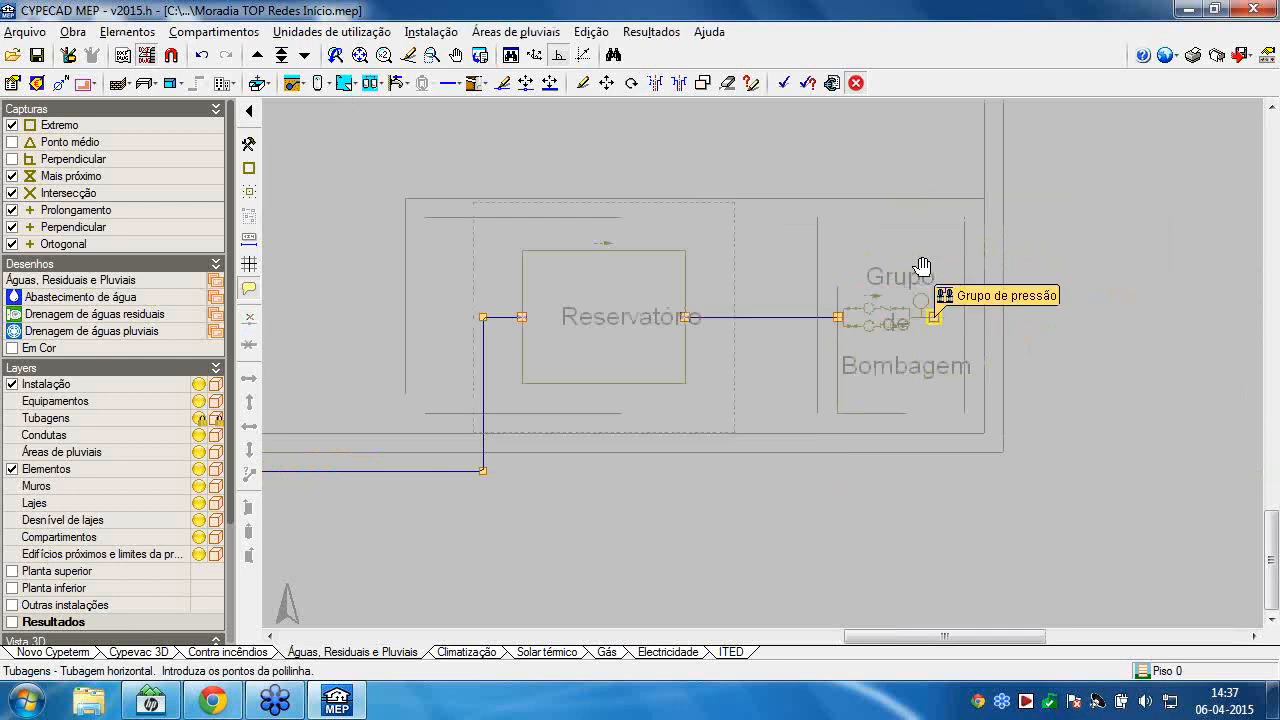
Run a cold water pipe from the pressure group's outlet up the yard and across into the kitchen's exterior wall below appliance MR.
left_click(933, 316)
middle_click_drag(1000, 569, 1008, 597)
middle_click_drag(955, 167, 977, 306)
scroll(980, 306, "down", 4)
middle_click_drag(1001, 240, 1008, 414)
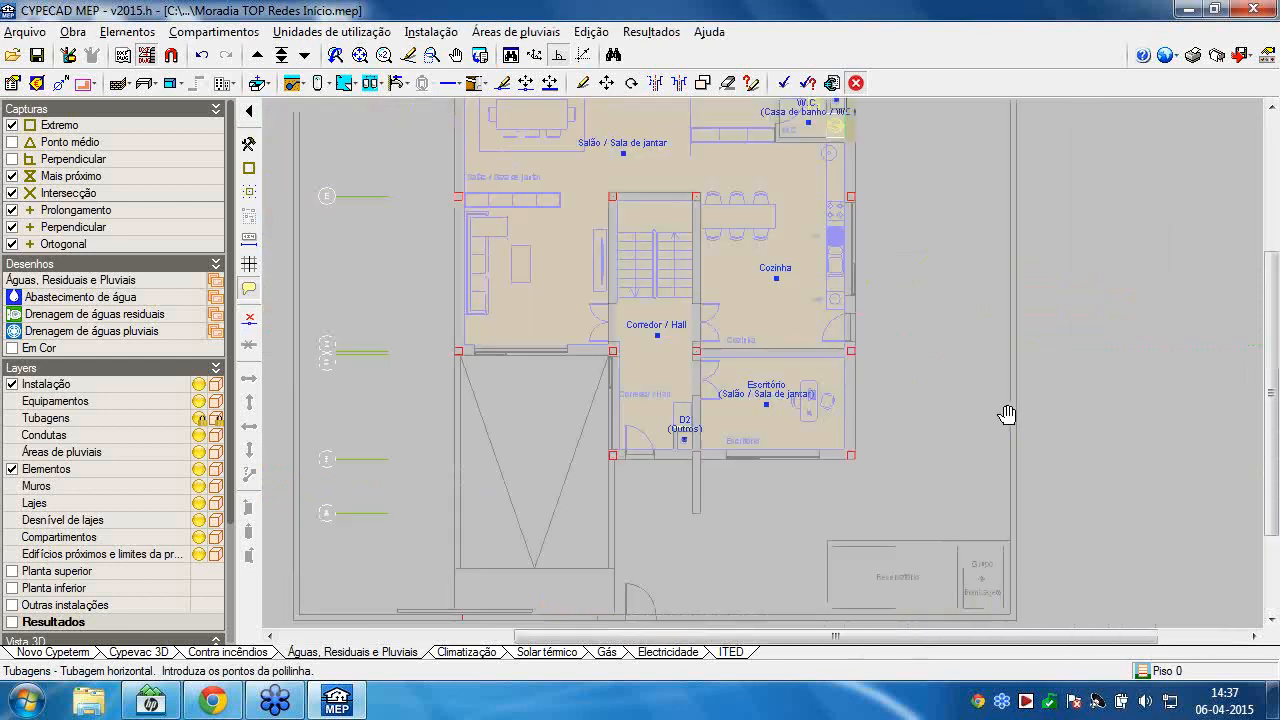
scroll(1000, 348, "up", 4)
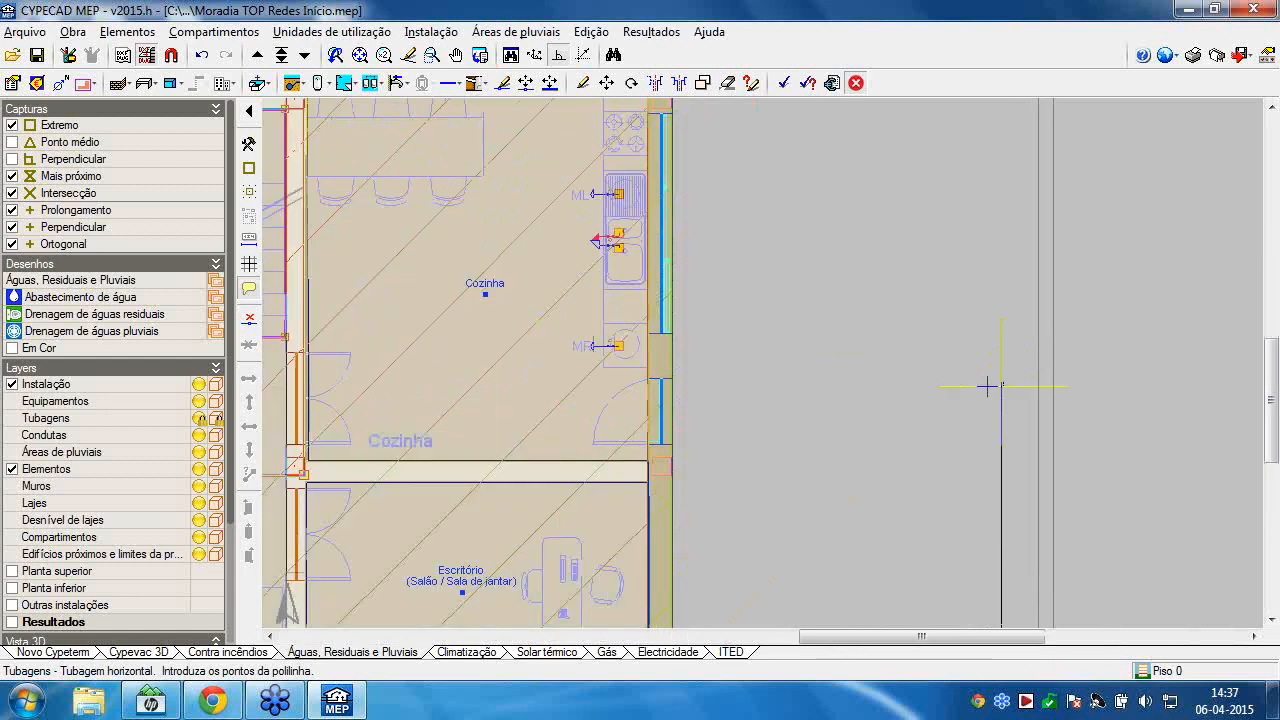
left_click(651, 382)
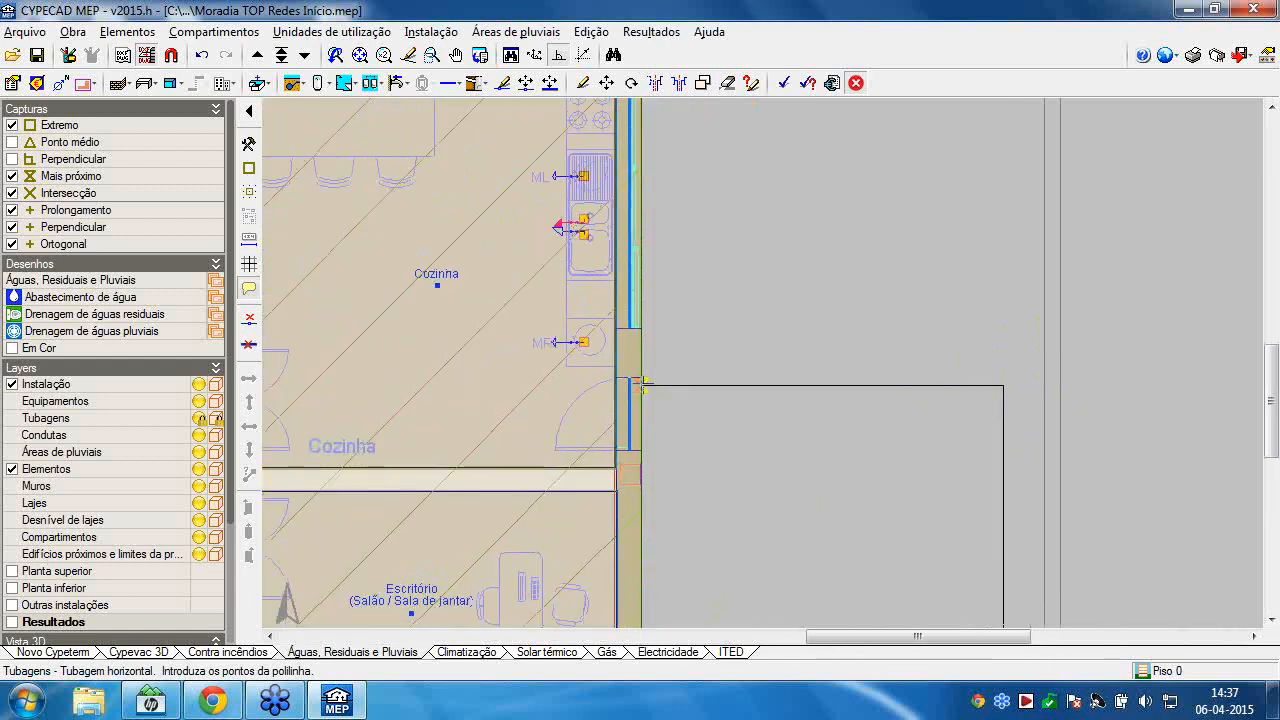
scroll(636, 374, "up", 2)
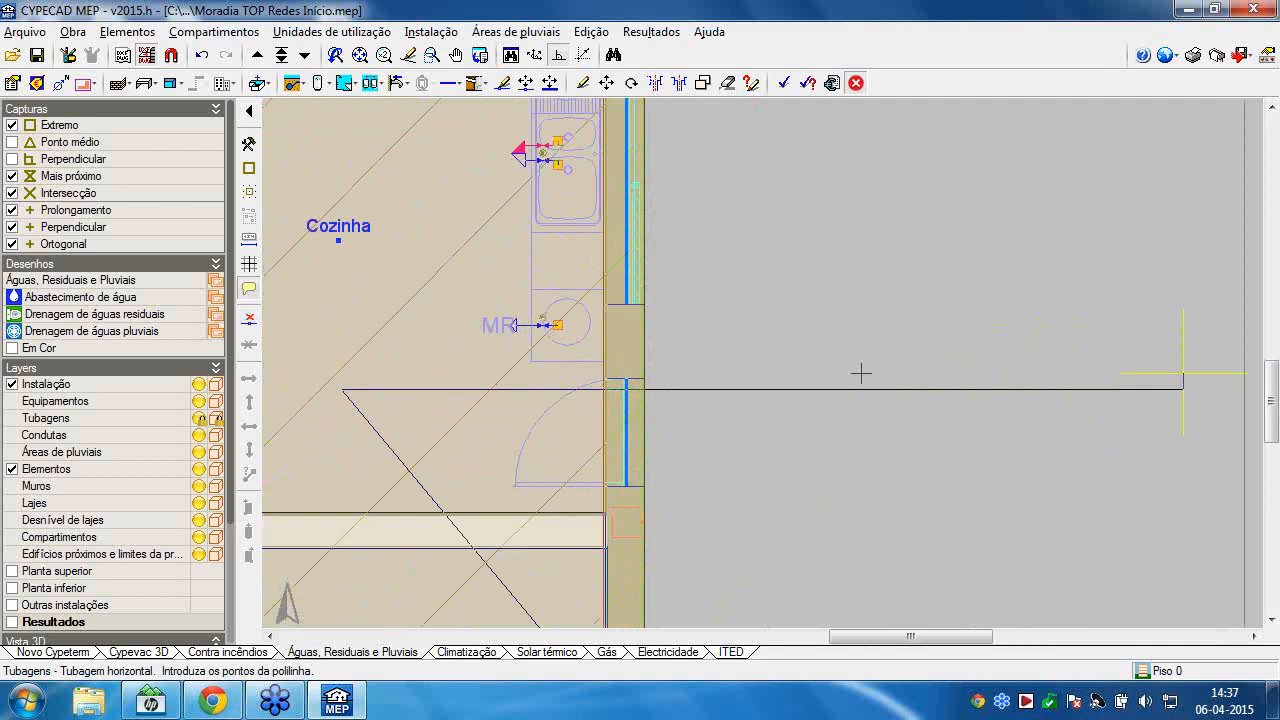
scroll(626, 372, "up", 3)
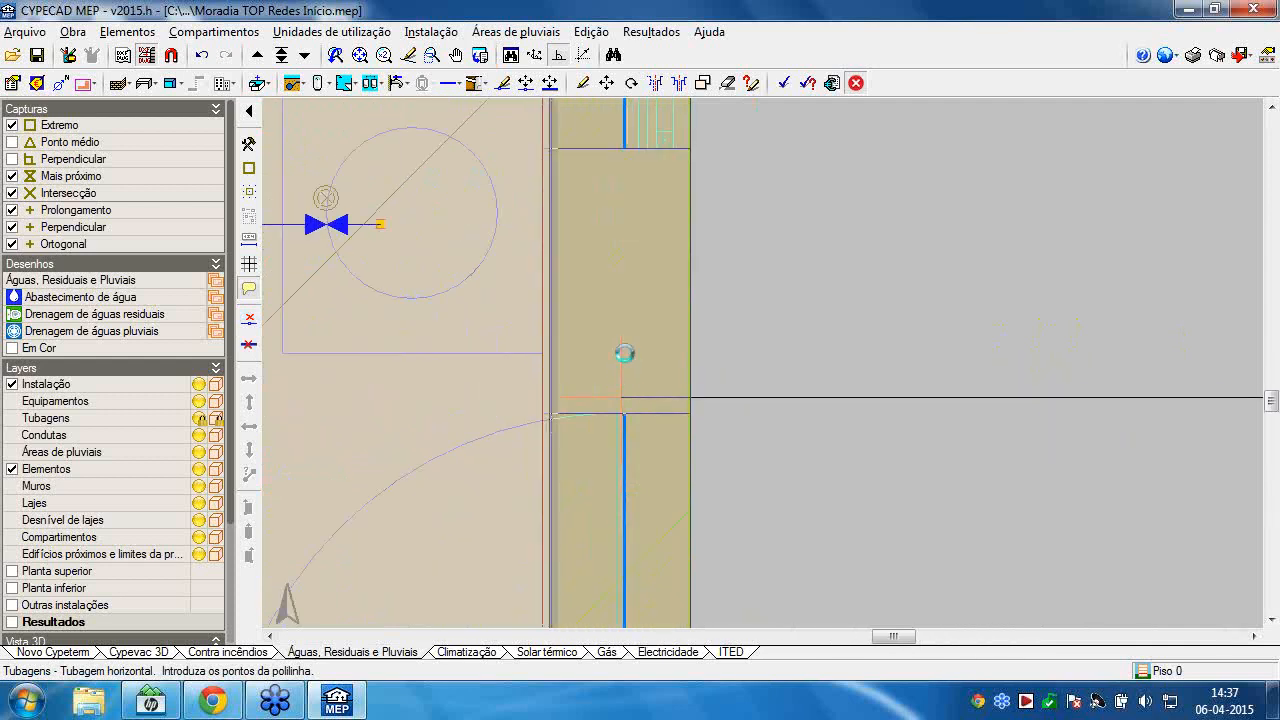
left_click(624, 355)
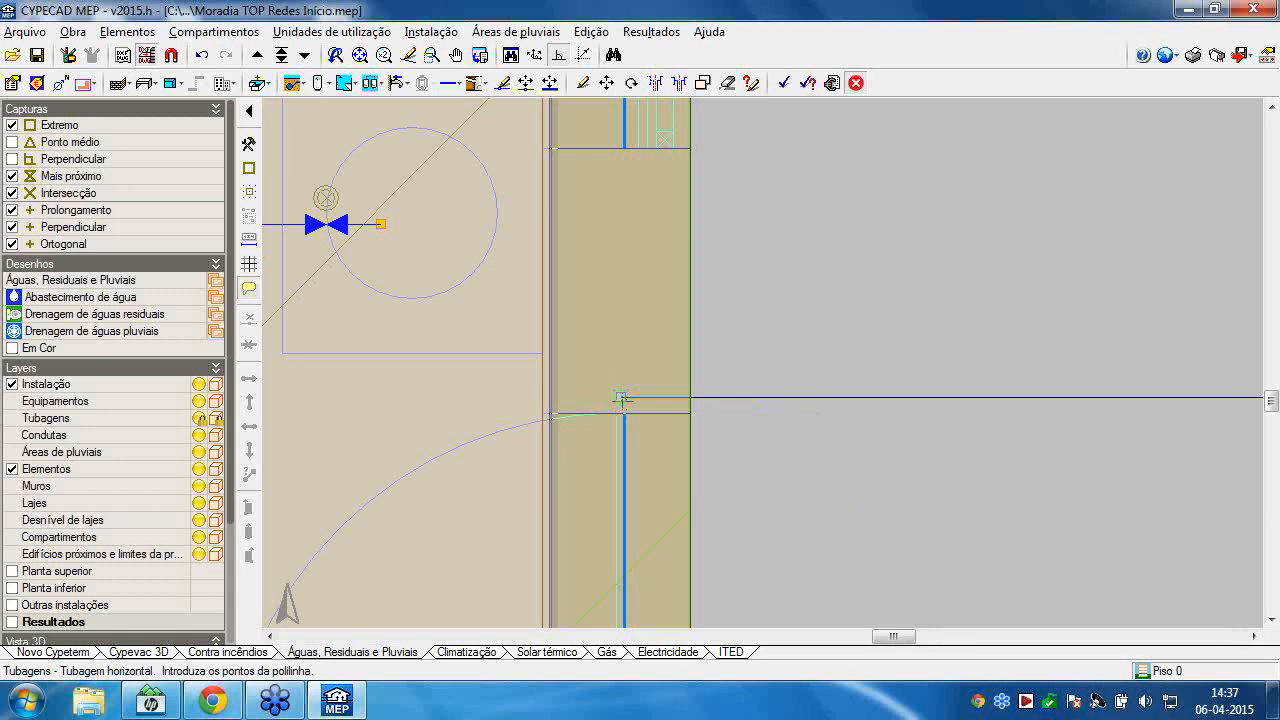
Continue the cold water pipe up inside the exterior wall and join it to the cold pipe along the wall's inner face.
left_click(620, 397)
left_click(630, 198)
middle_click_drag(588, 245, 705, 362)
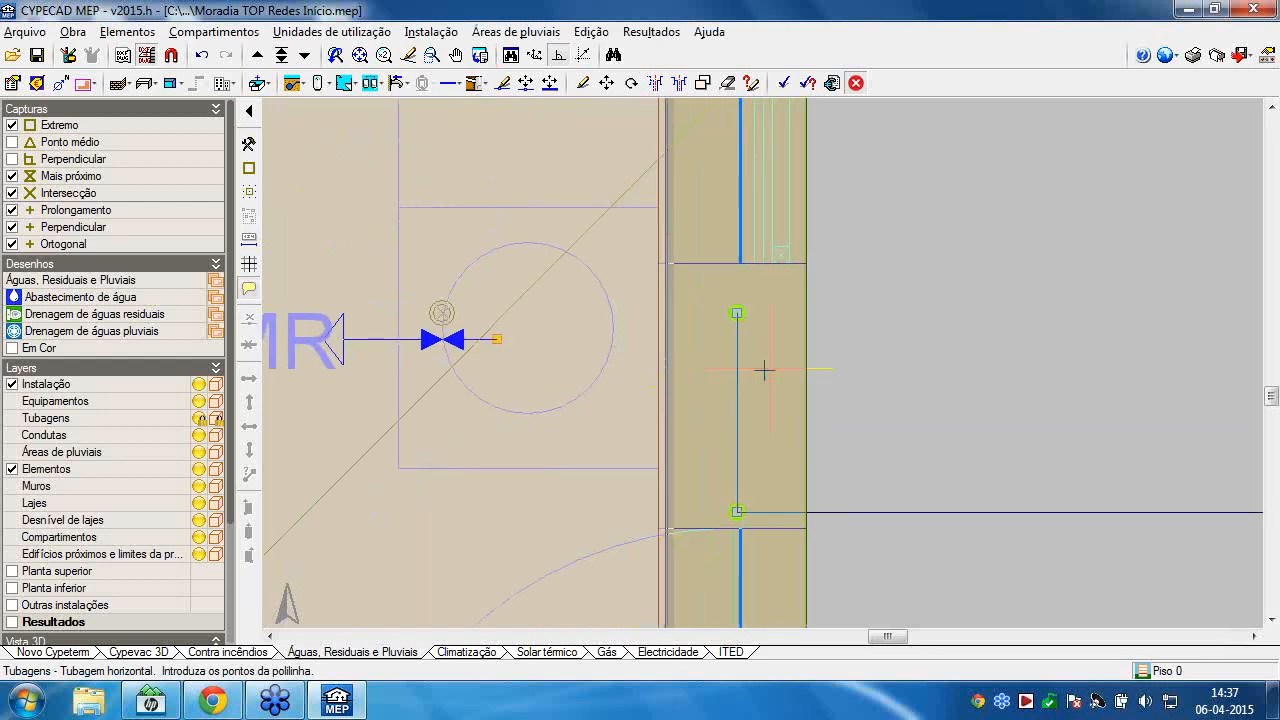
scroll(781, 356, "up", 1)
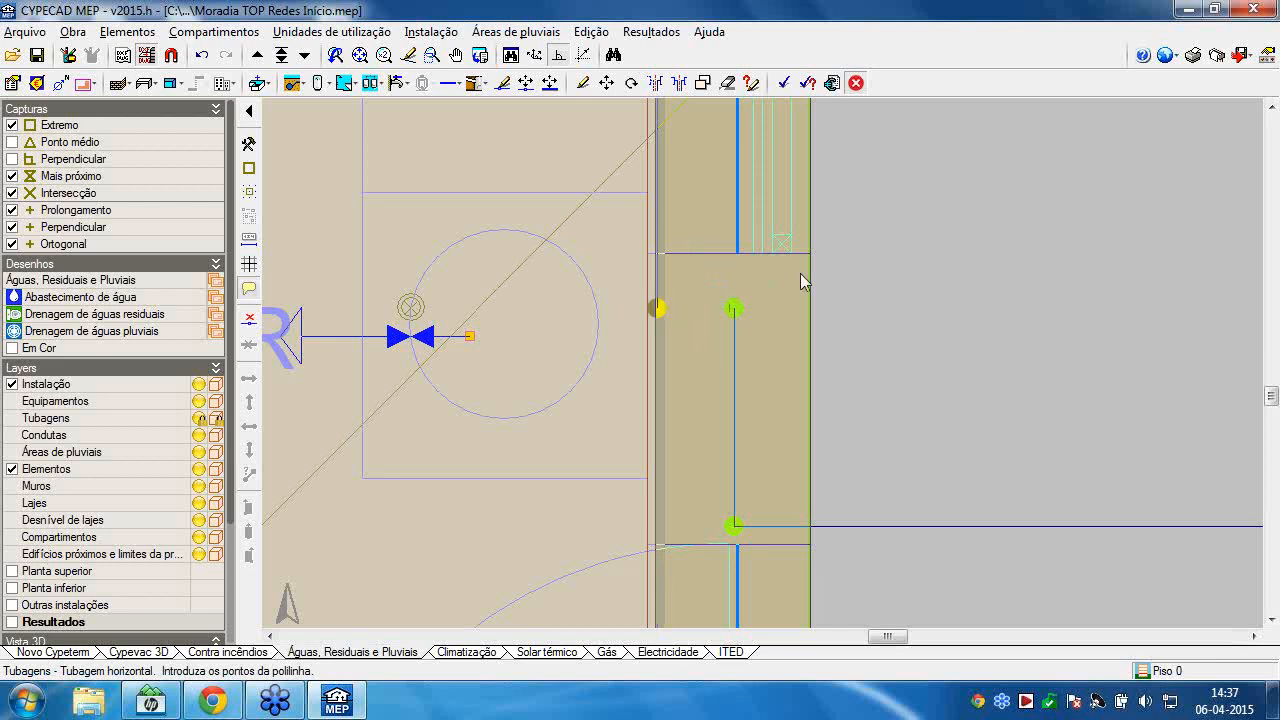
scroll(806, 286, "down", 5)
middle_click_drag(828, 304, 647, 301)
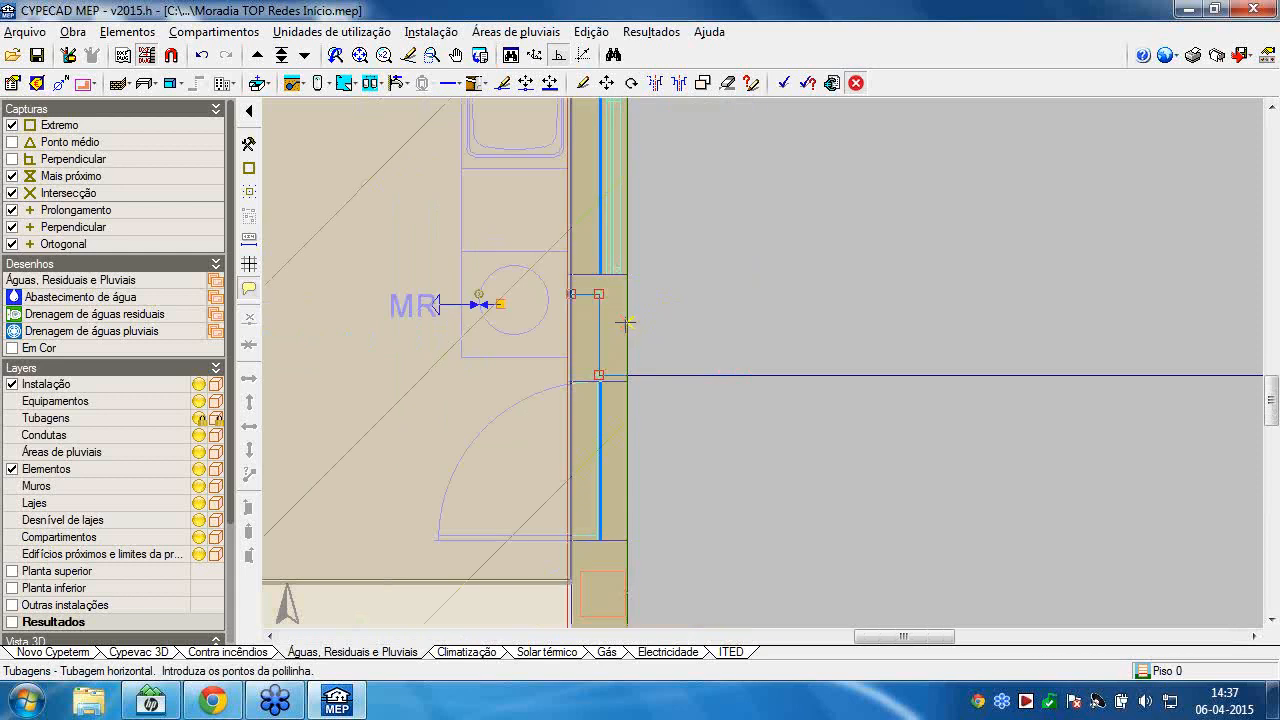
Insert an individual shut-off valve (Válvula de seccionamento individual) on the vertical pipe run inside the exterior wall.
scroll(626, 318, "up", 4)
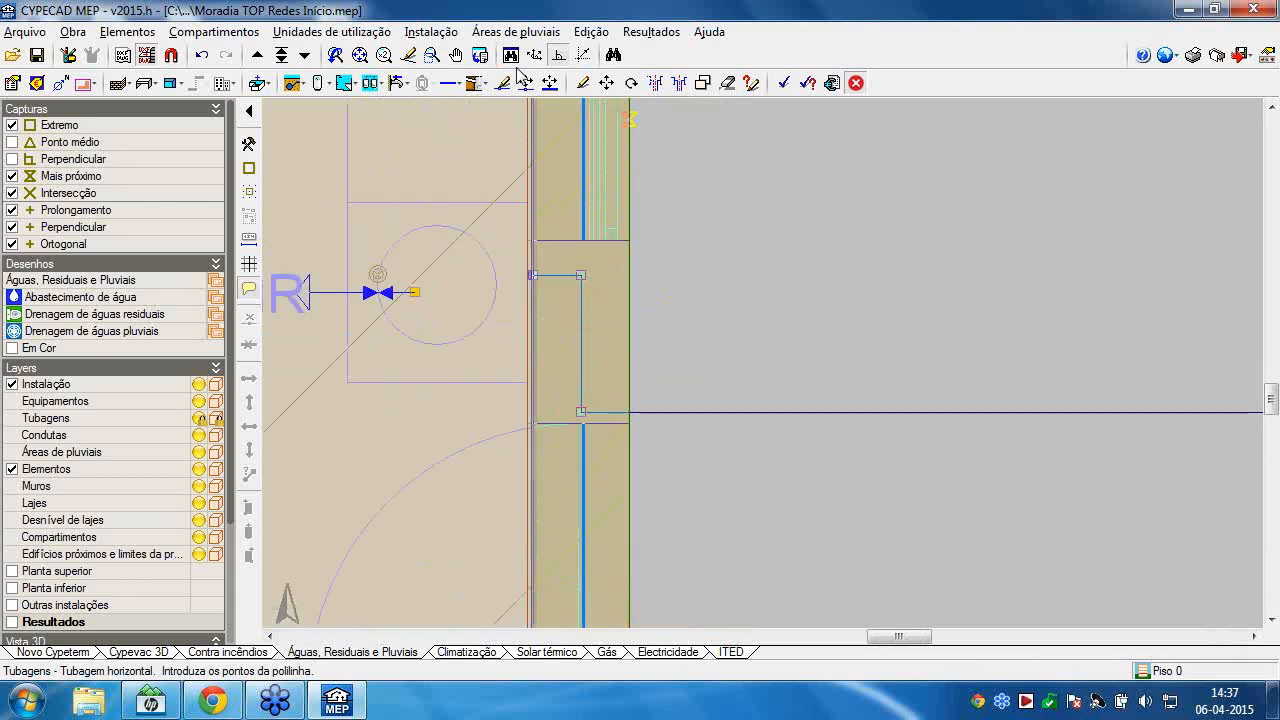
left_click(431, 31)
mouse_move(697, 63)
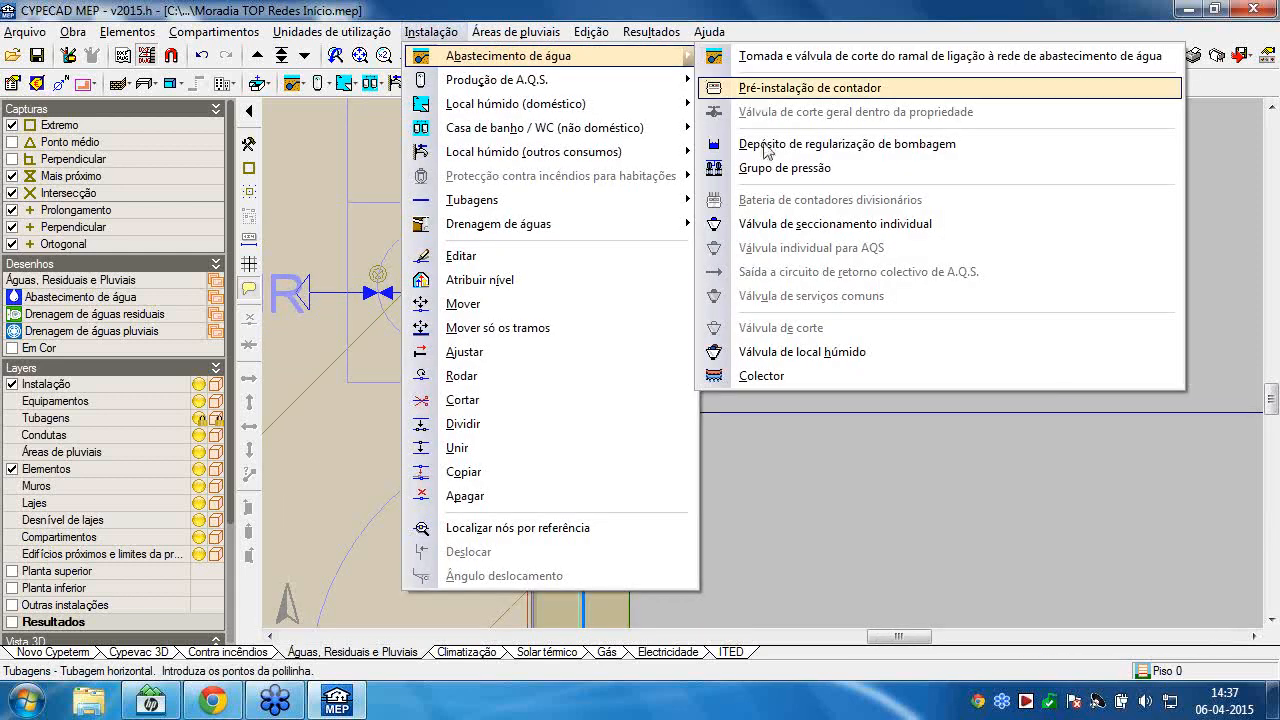
left_click(803, 224)
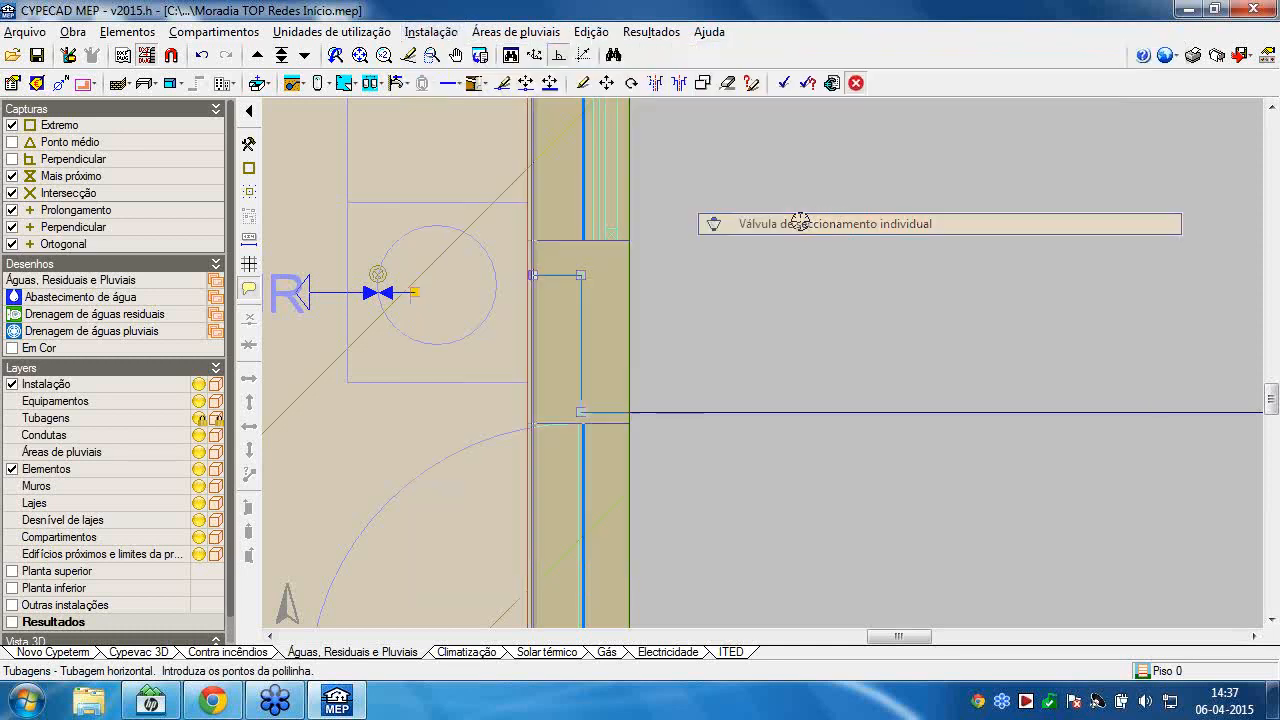
left_click(581, 343)
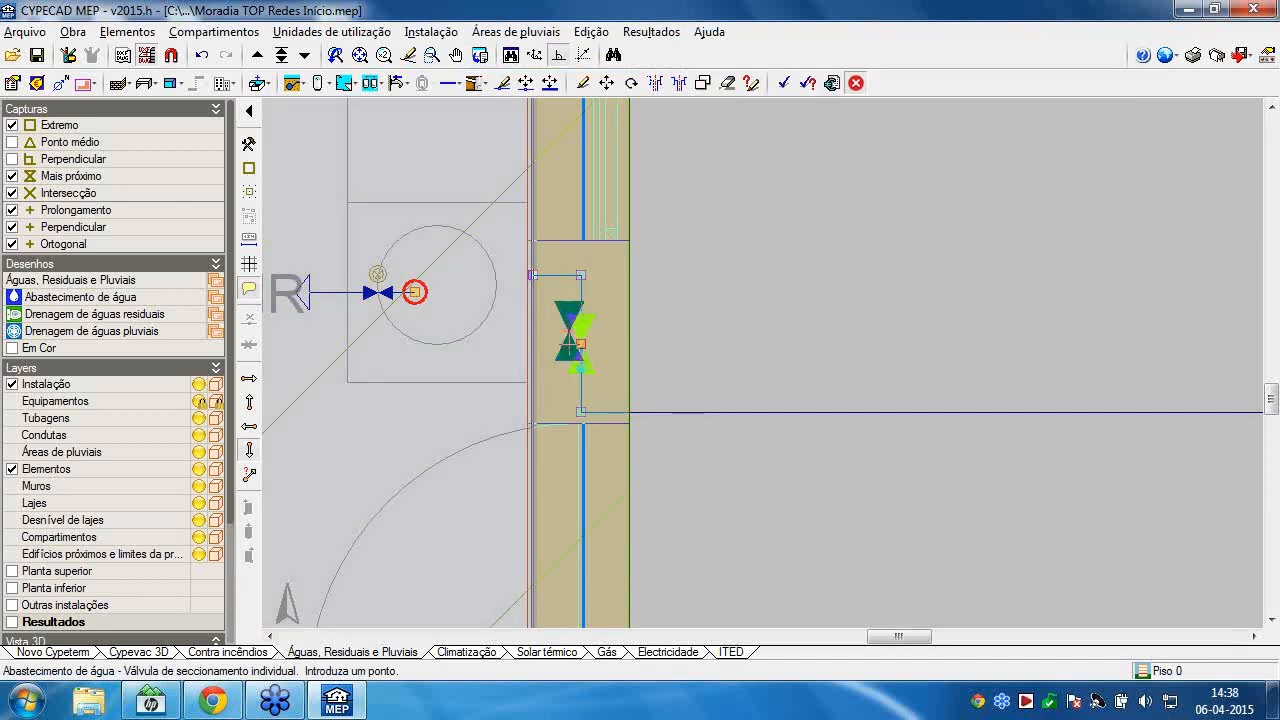
Assign the pipe run holding the valve another level, referenced to Pavimento with a height increment of .5.
left_click(431, 31)
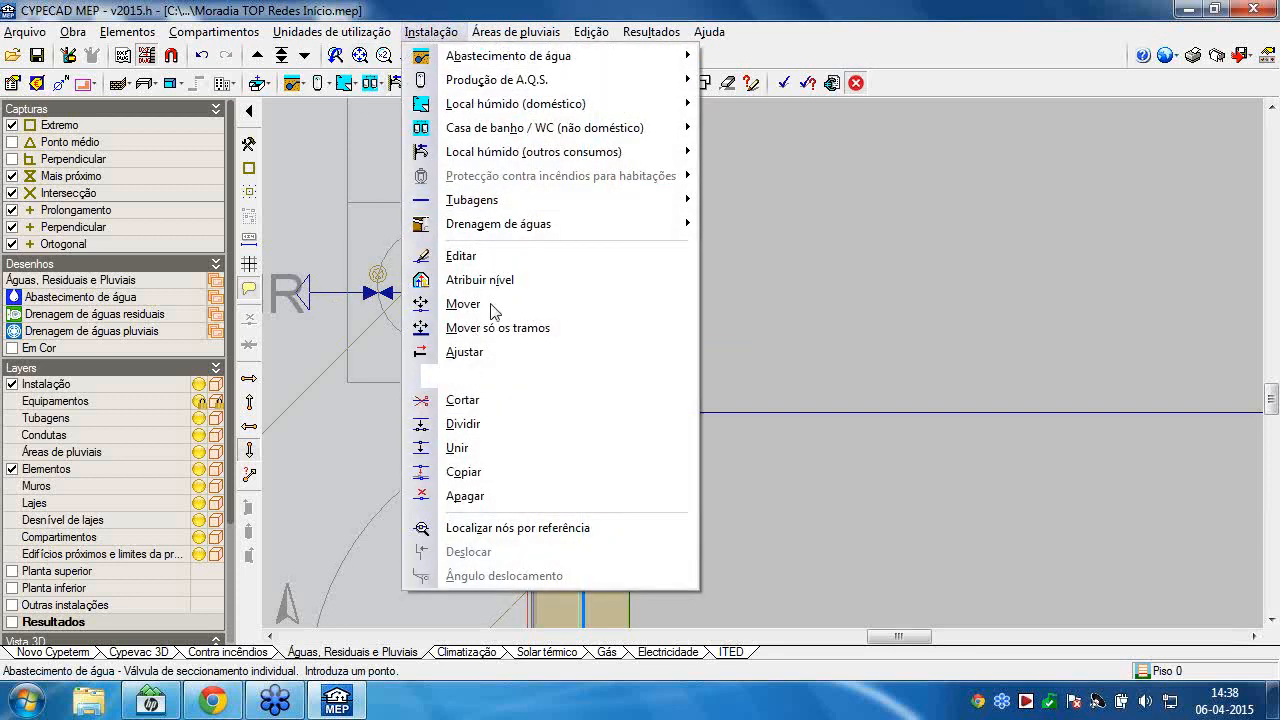
left_click(482, 284)
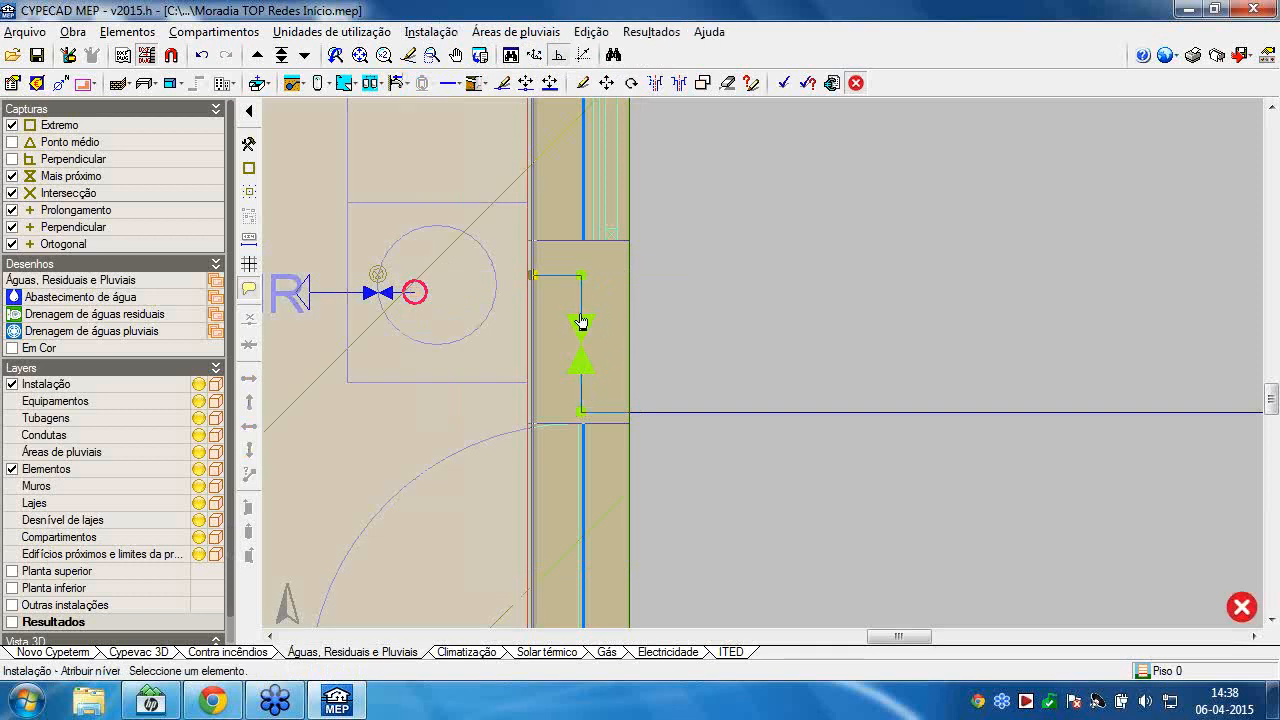
left_click(585, 393)
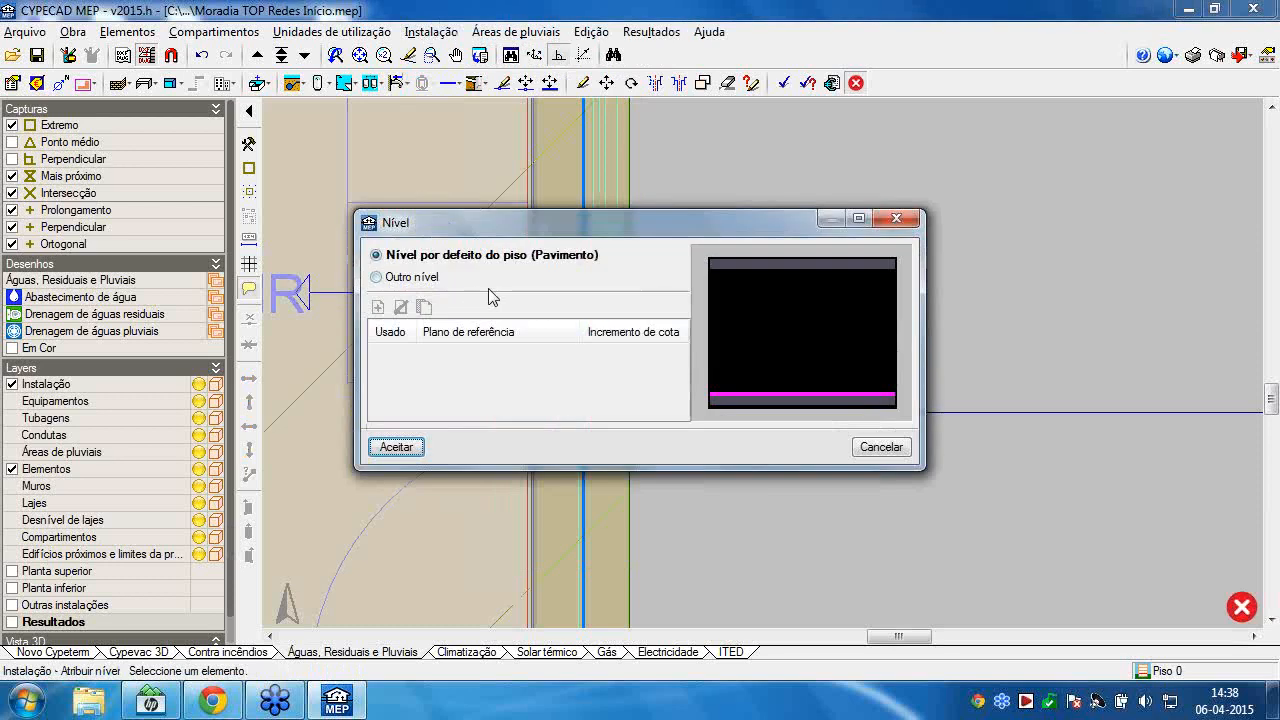
left_click(425, 279)
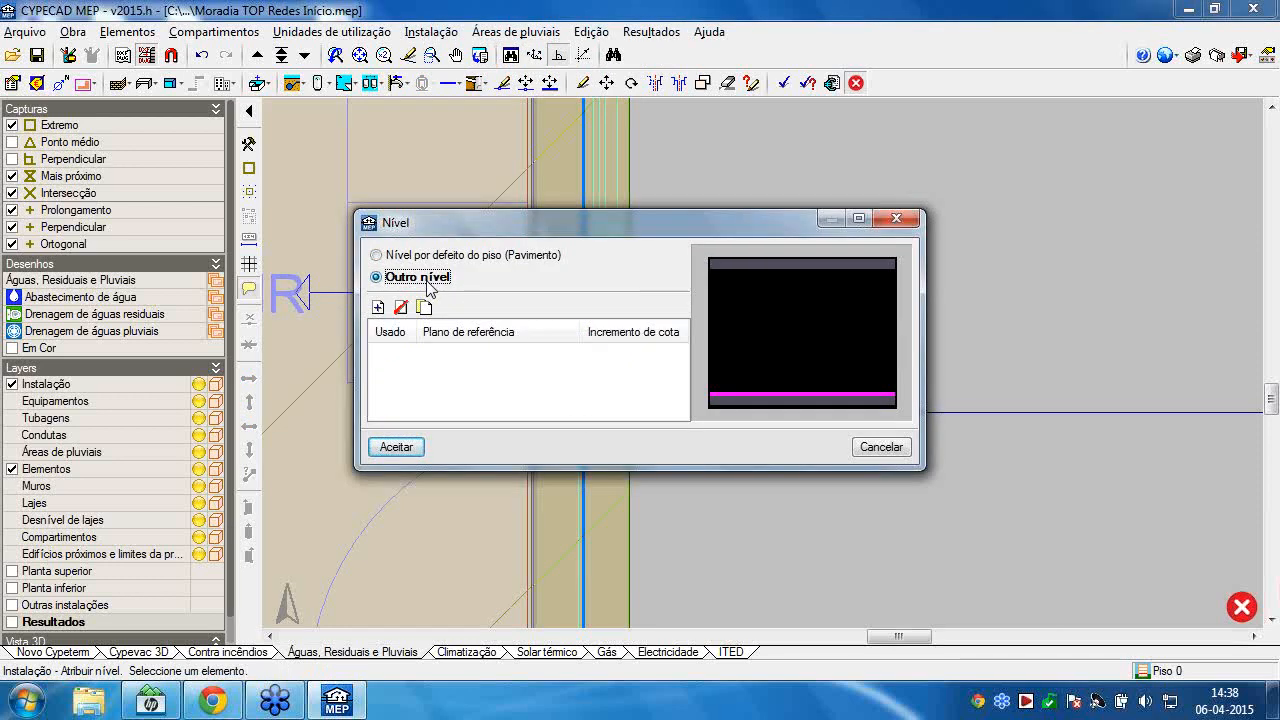
left_click(378, 307)
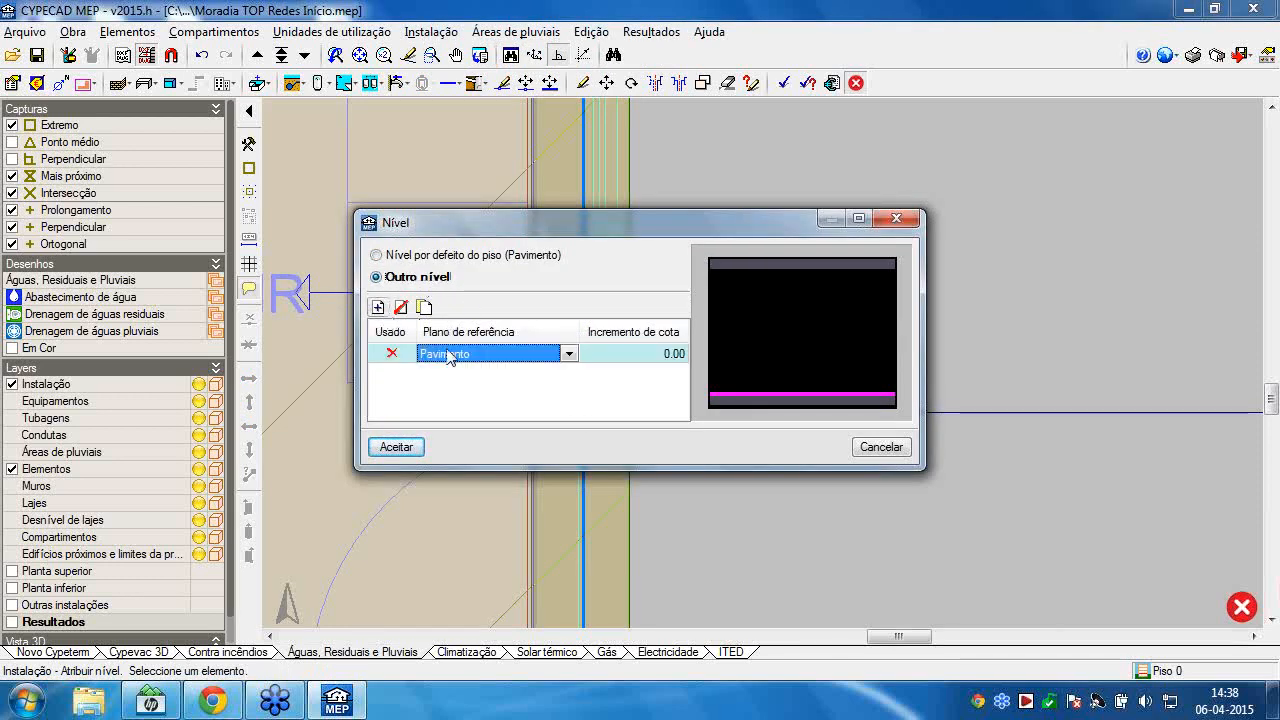
left_click(613, 352)
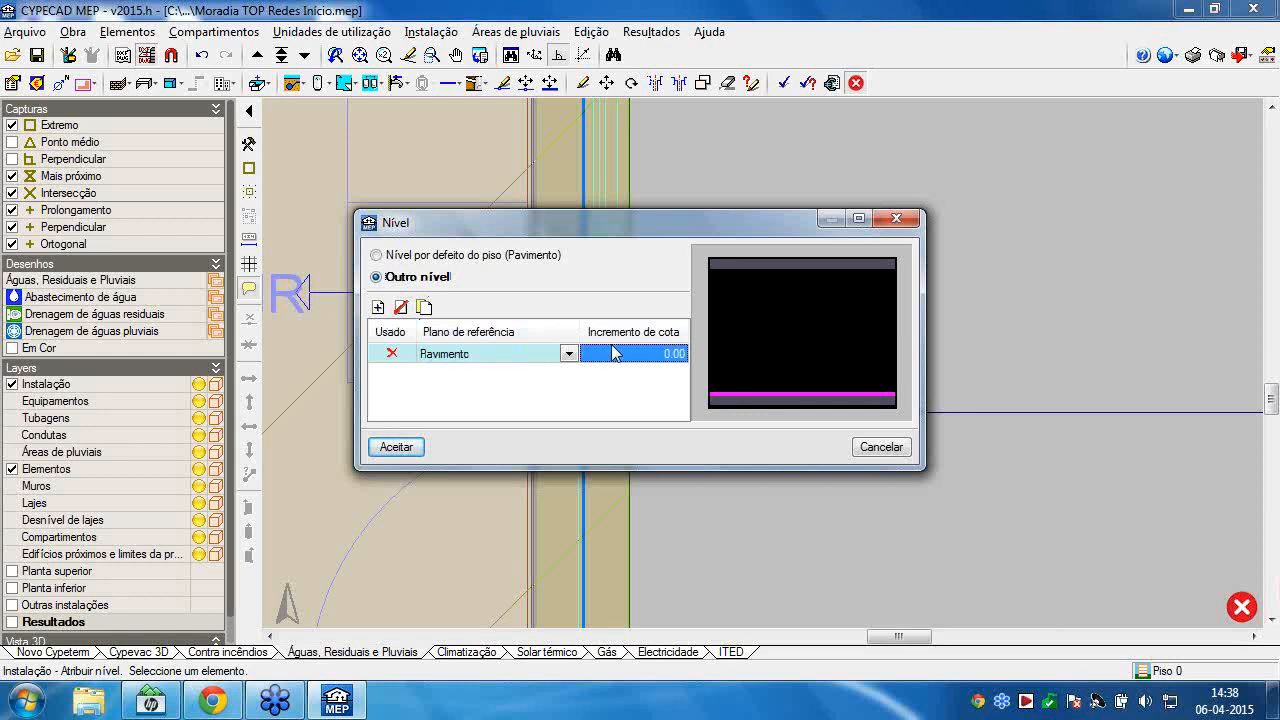
type("-")
type("5")
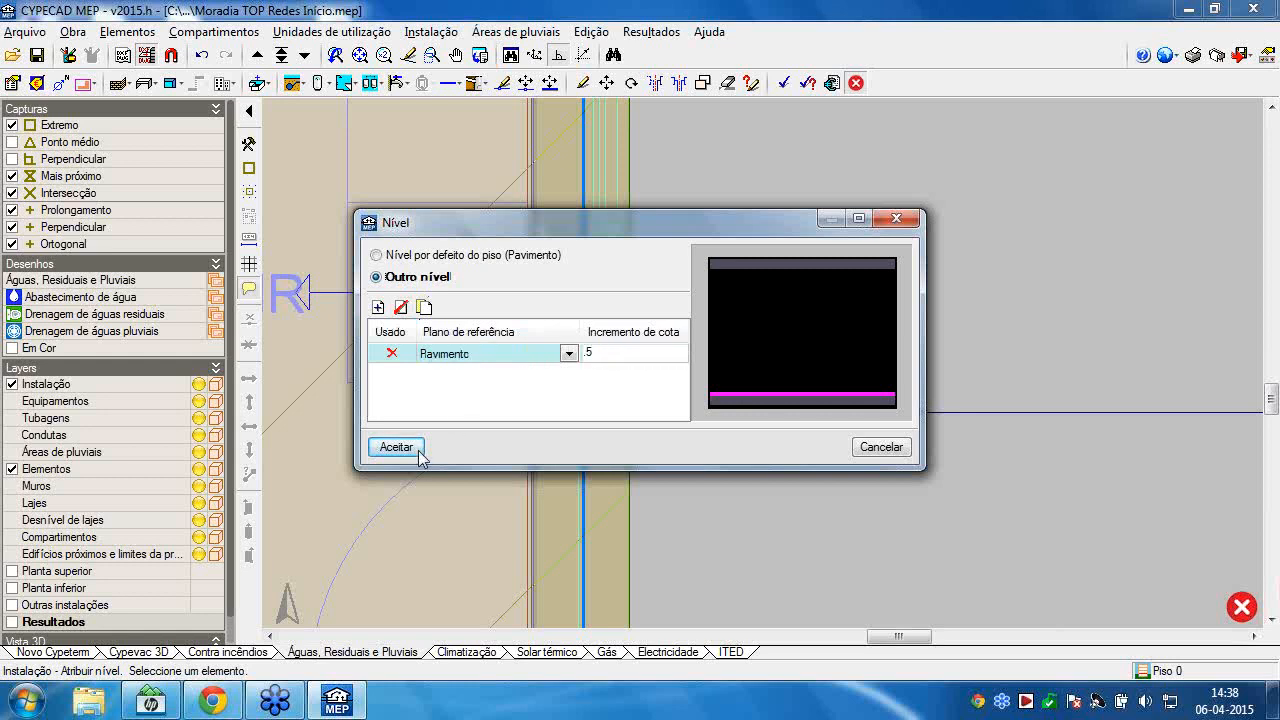
key("Return")
left_click(400, 446)
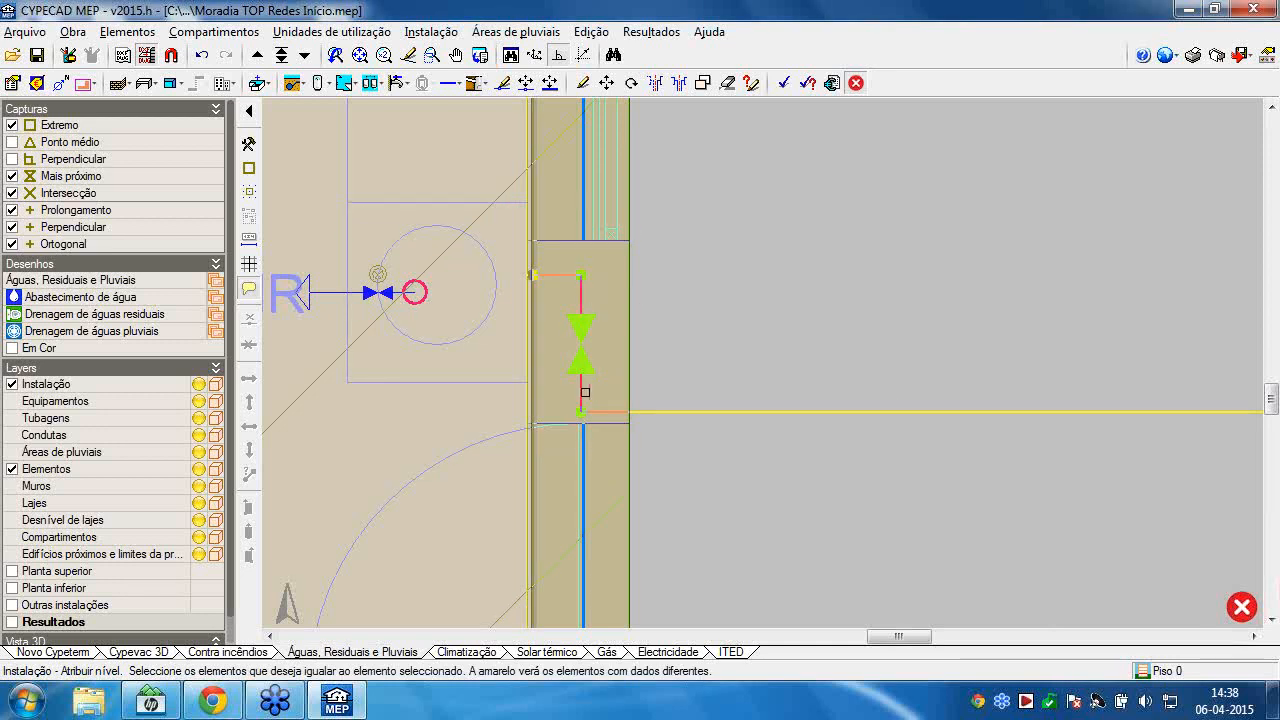
right_click(620, 342)
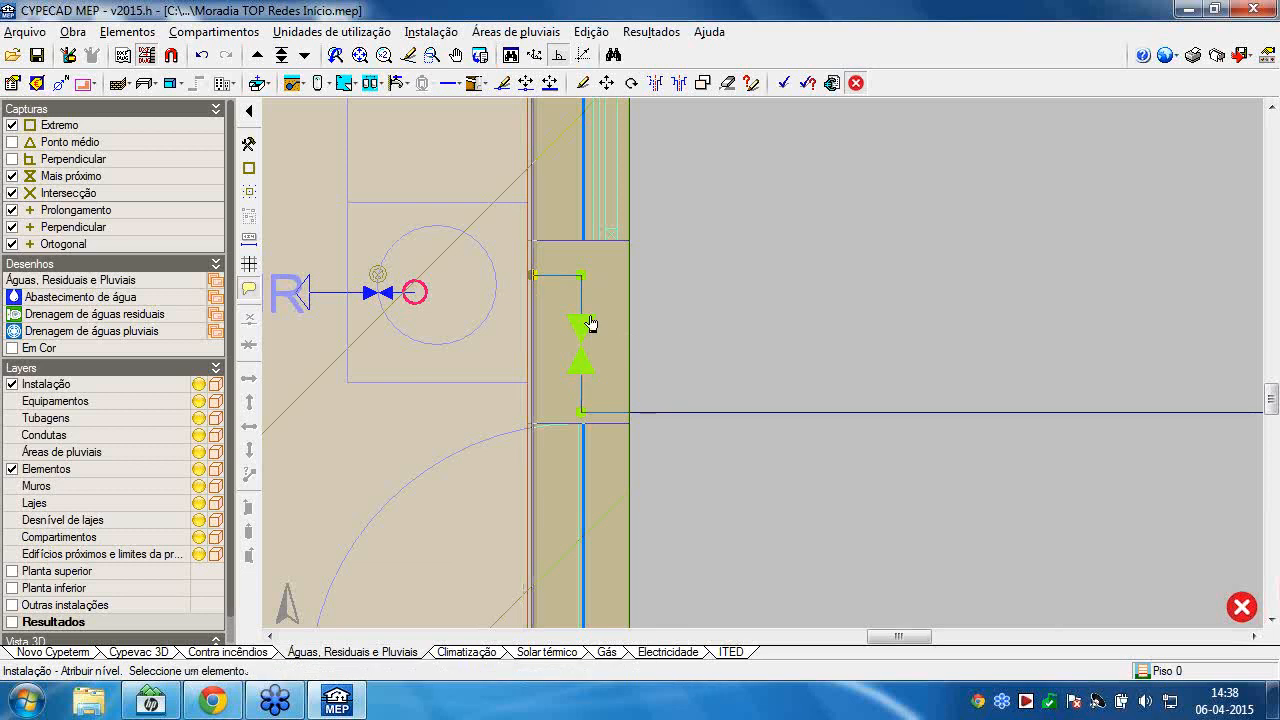
left_click(127, 31)
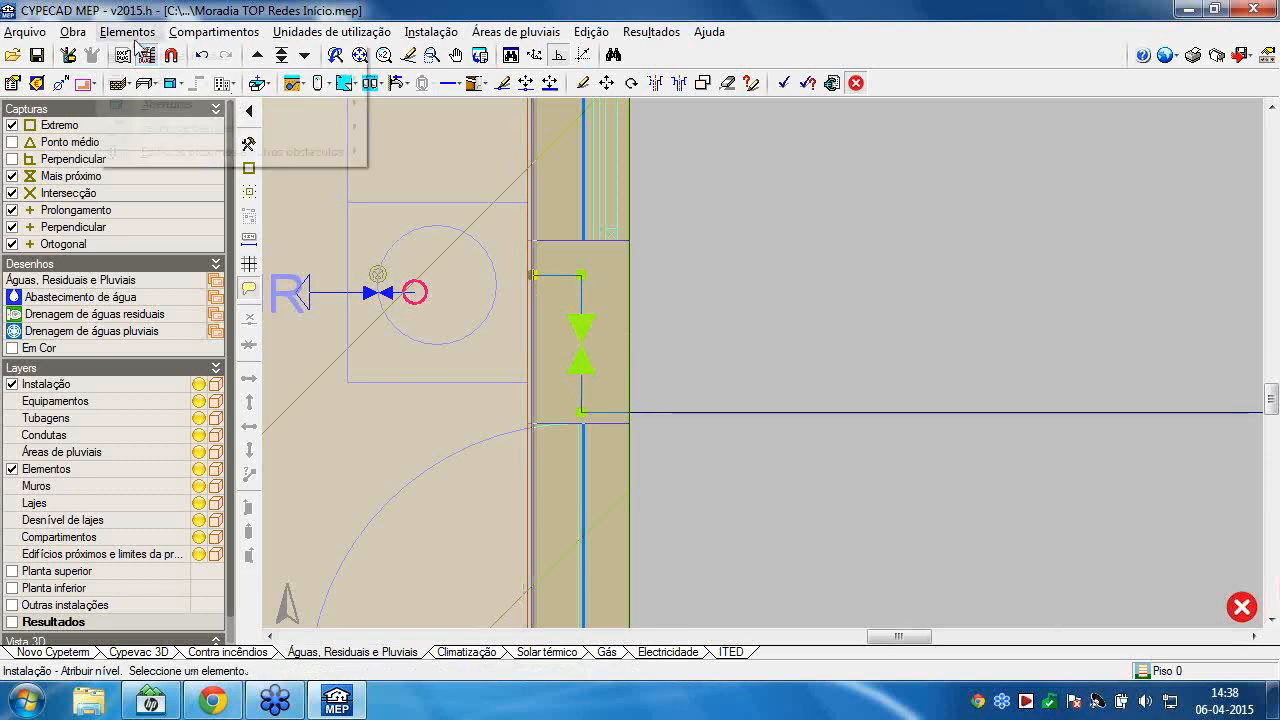
Open the 3D view of all floors with only the water and drainage installations, and view the pipe's entry into the house.
mouse_move(73, 31)
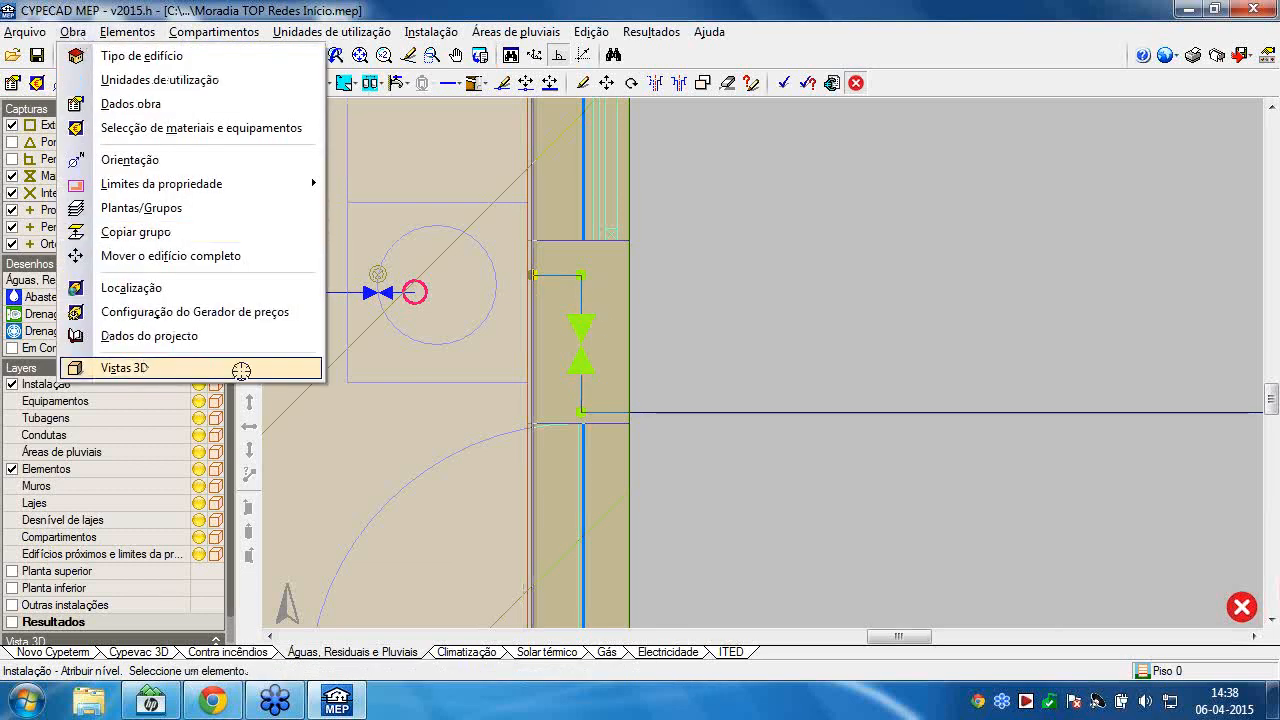
left_click(240, 368)
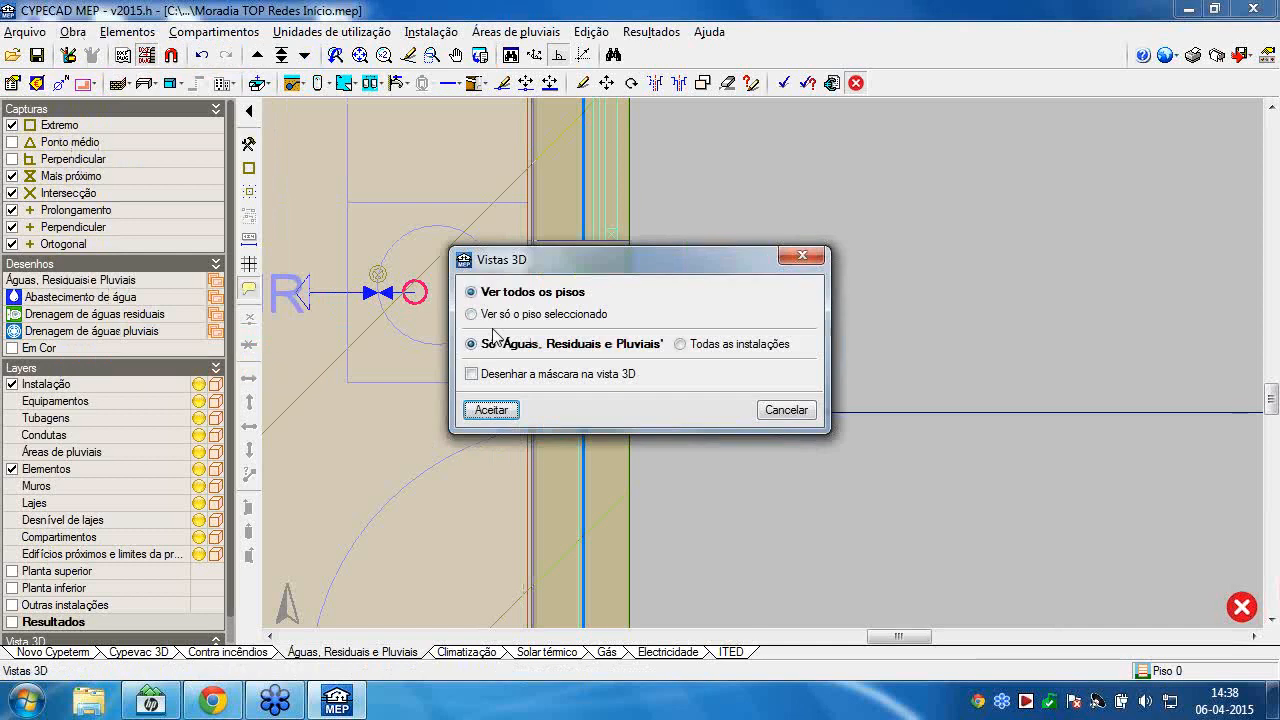
left_click(491, 410)
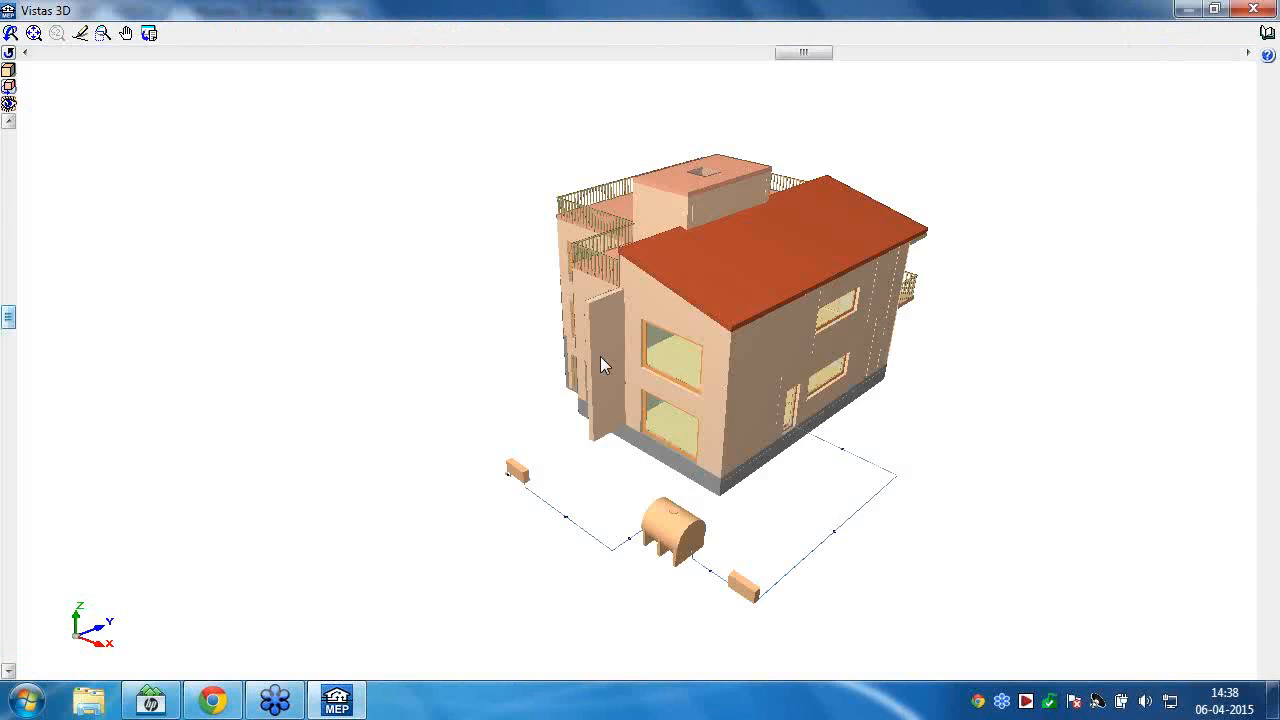
left_click_drag(600, 356, 771, 497)
scroll(428, 559, "up", 2)
scroll(766, 471, "up", 5)
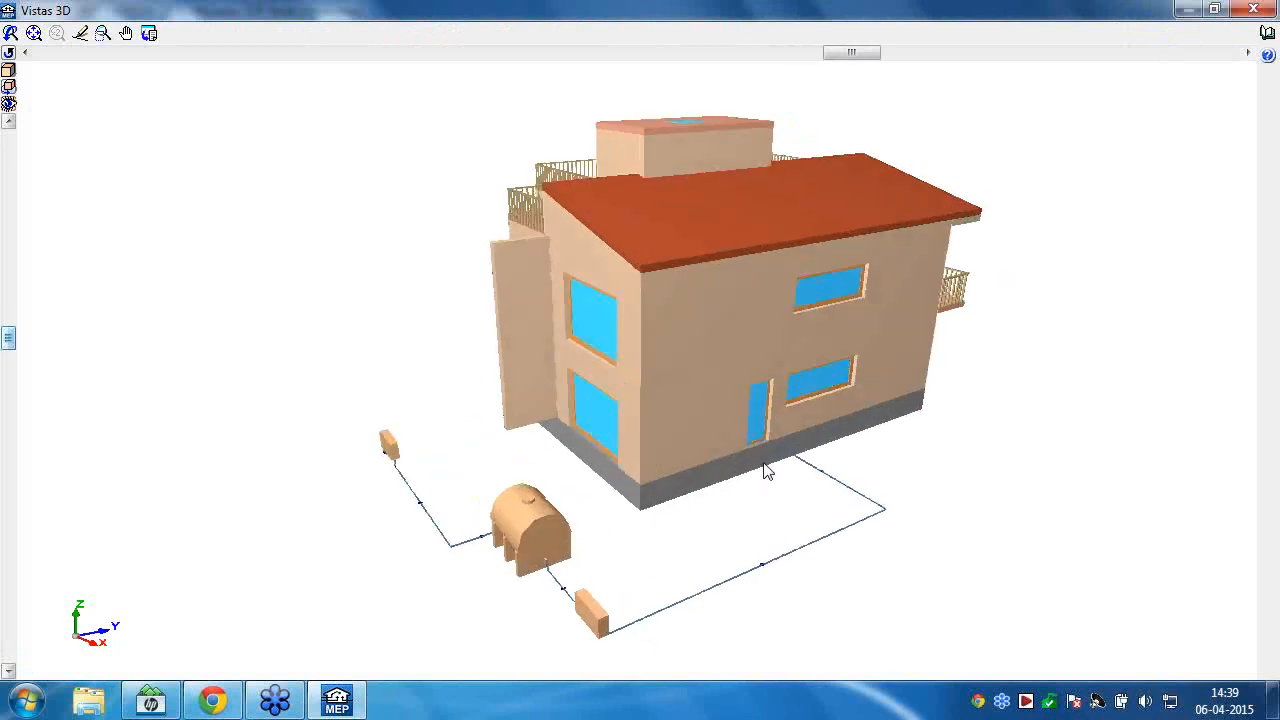
scroll(630, 447, "up", 1)
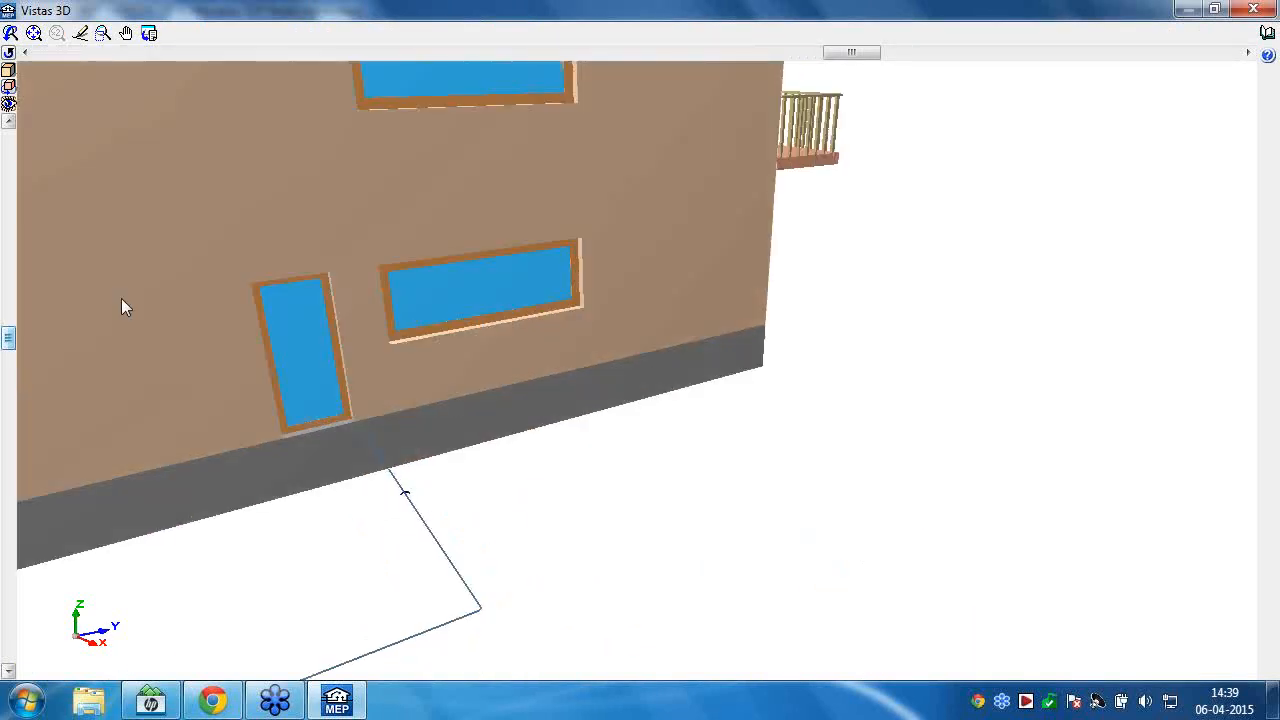
Hide the walls (Paredes) in the 3D view and inspect the raised pipe run holding the shut-off valve.
left_click(9, 104)
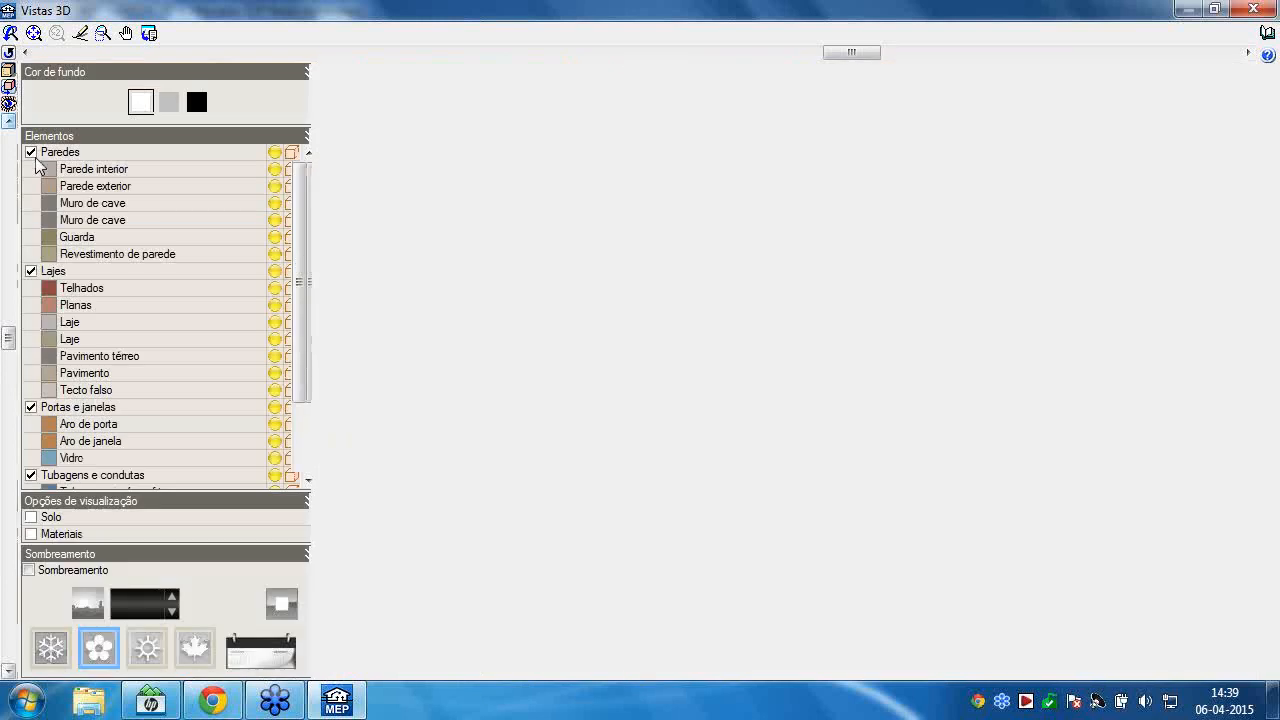
left_click(31, 152)
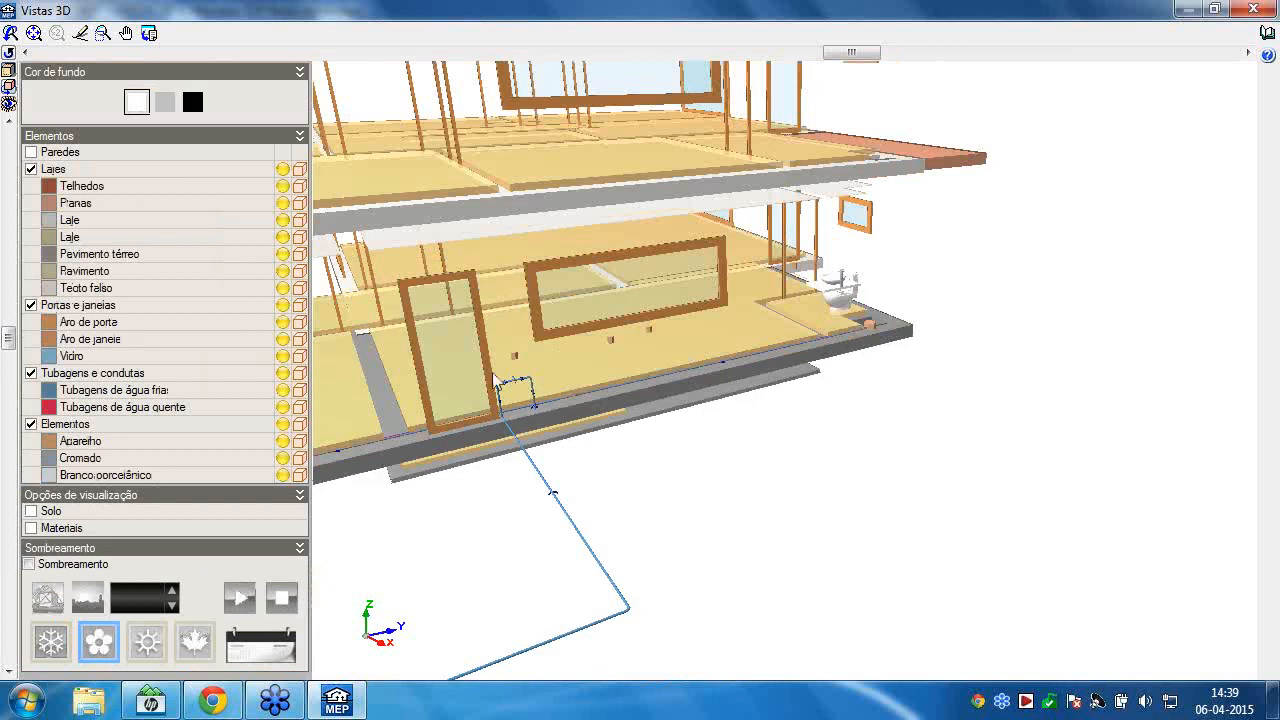
scroll(494, 385, "up", 10)
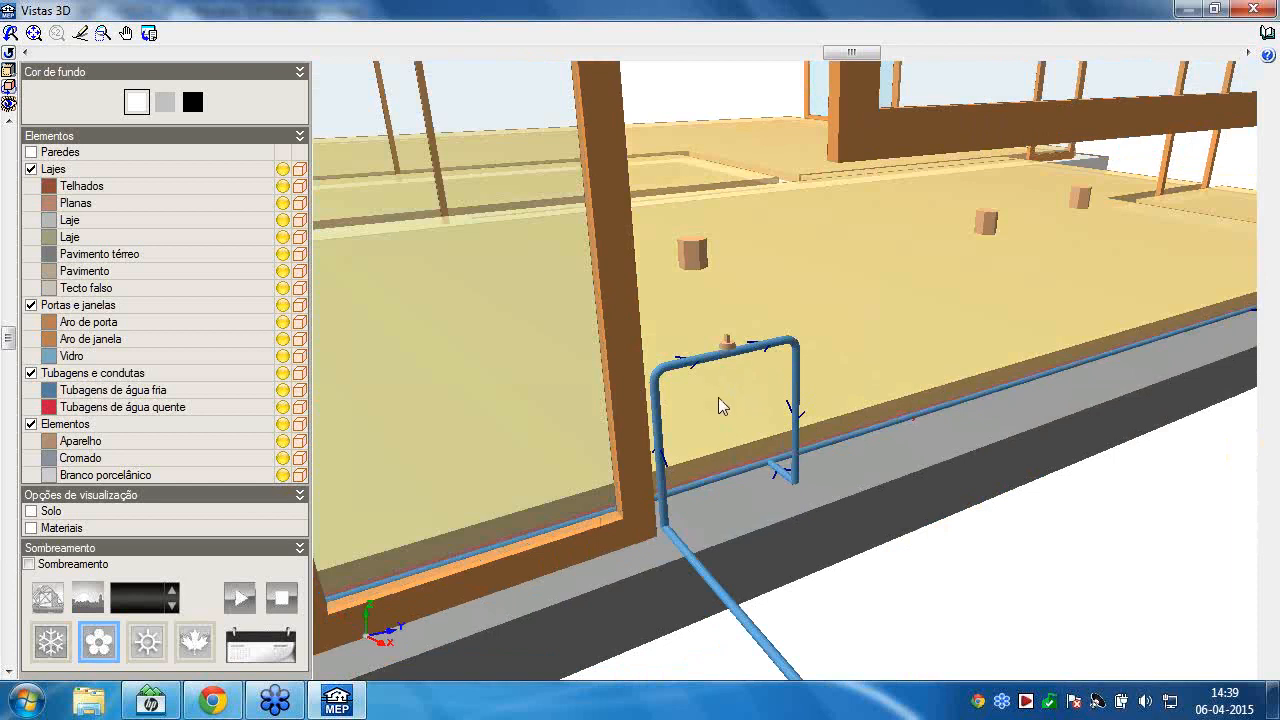
left_click_drag(721, 428, 733, 460)
scroll(735, 483, "down", 4)
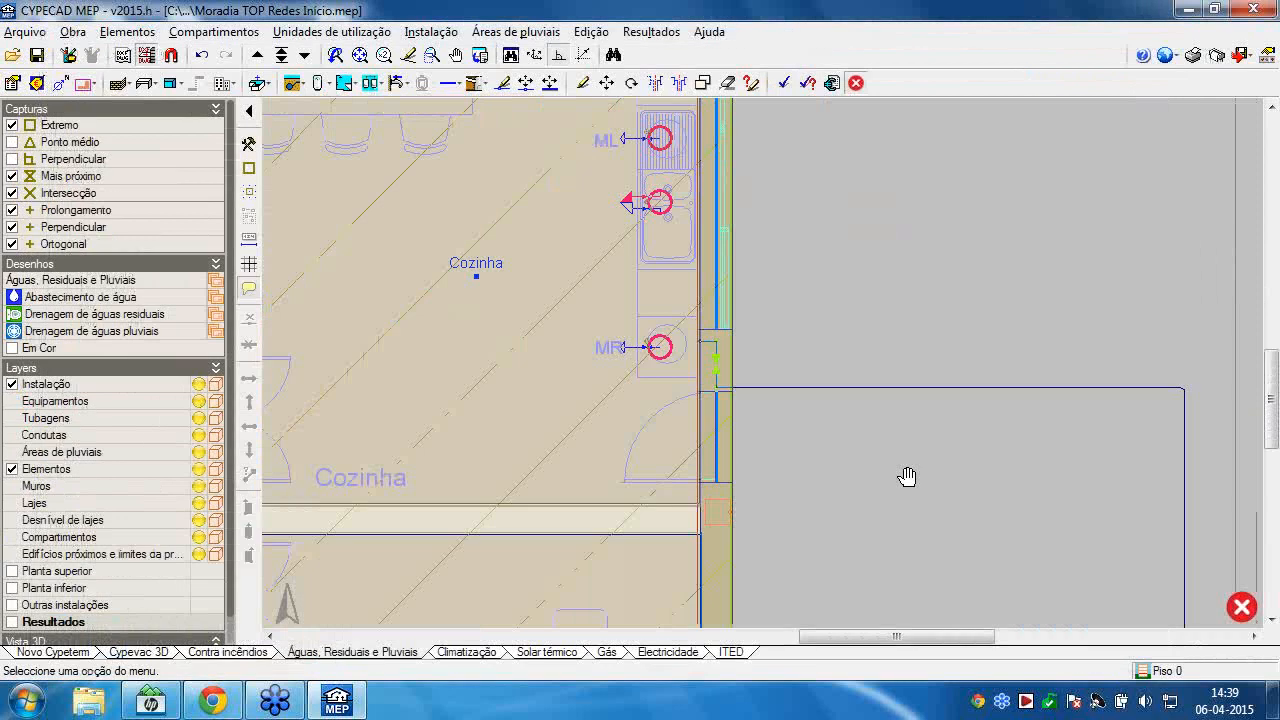
Draw a horizontal cold water pipe (Água fria) from the electric water heater's cold connection to the cold pipe along the wall.
middle_click_drag(741, 407, 751, 530)
middle_click_drag(714, 282, 714, 570)
scroll(715, 326, "up", 5)
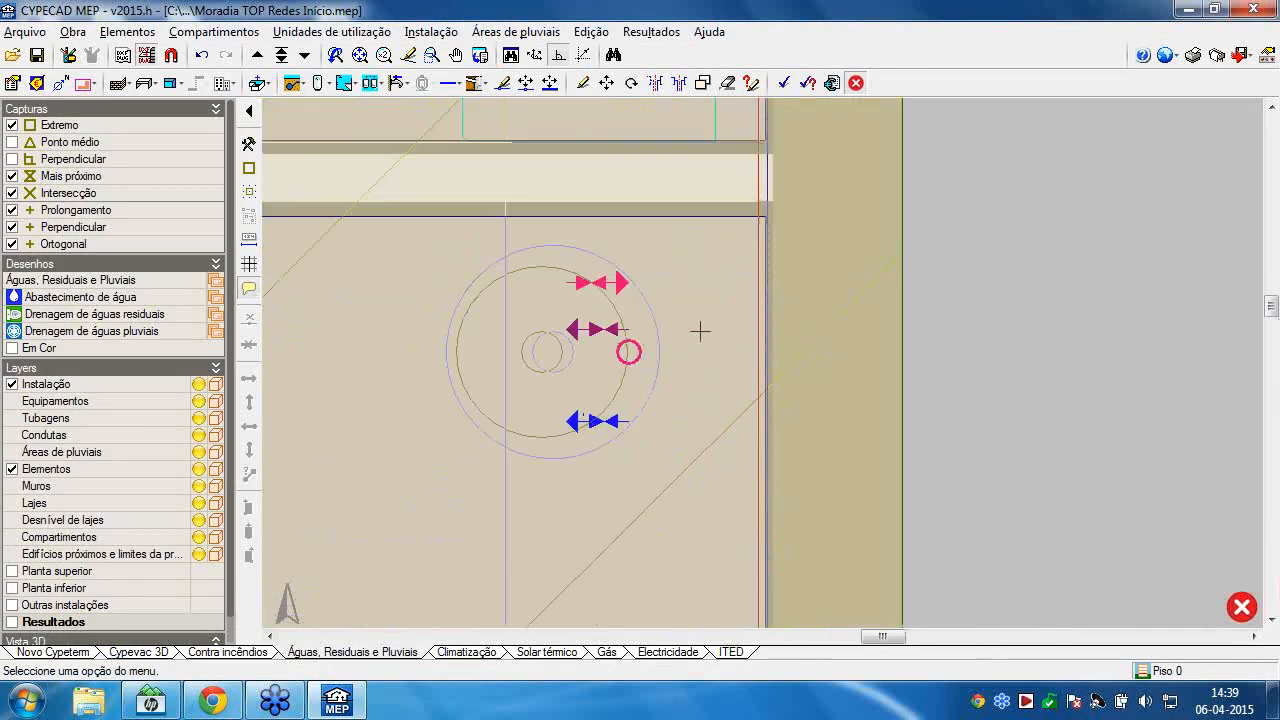
left_click(450, 83)
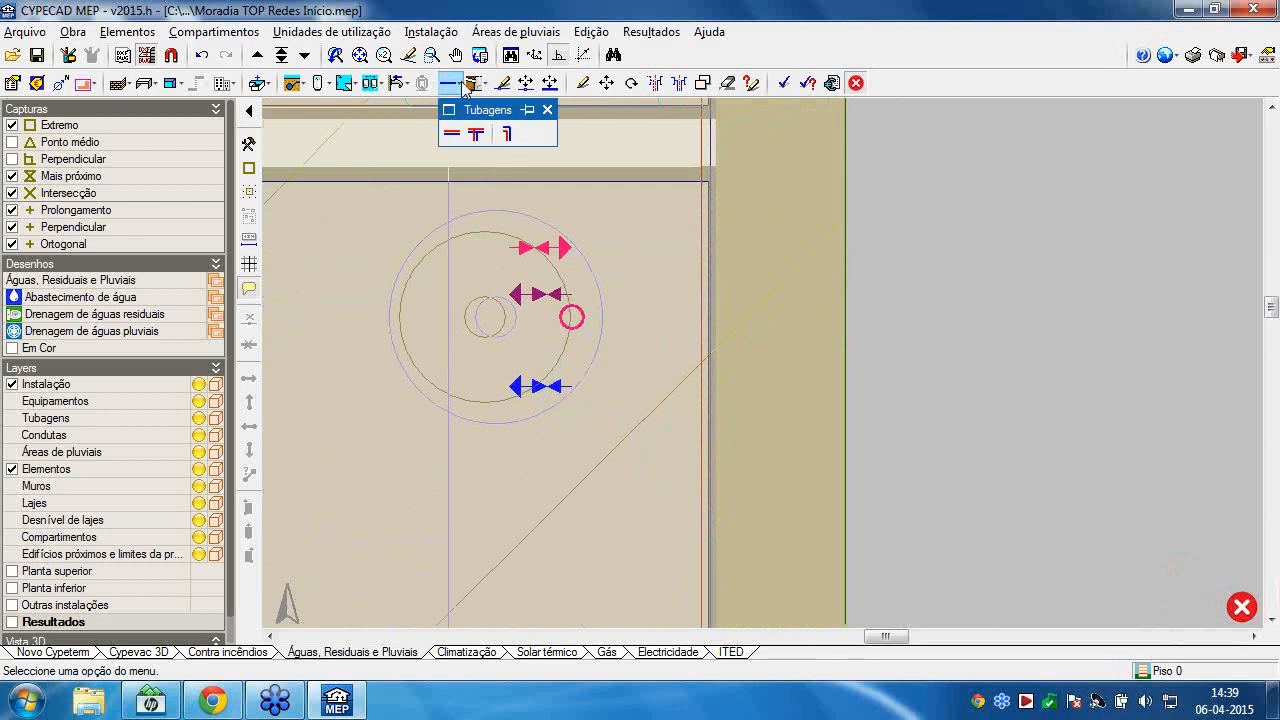
left_click(466, 136)
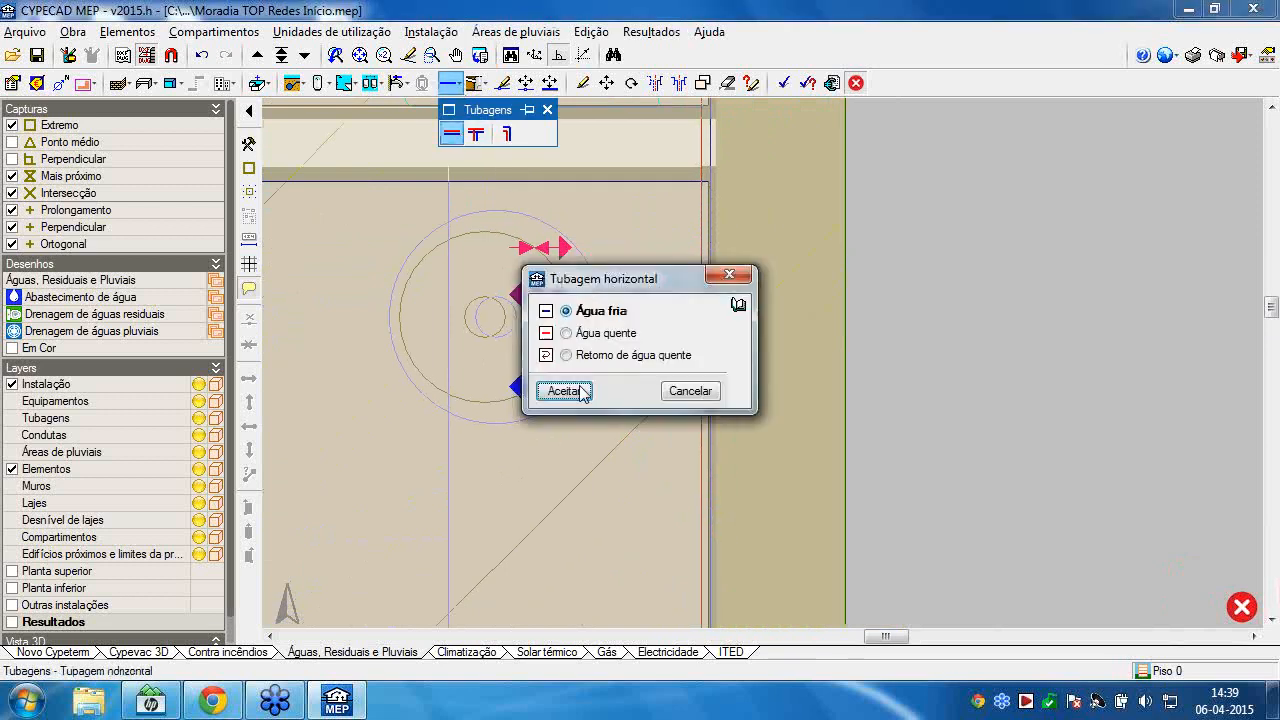
left_click(584, 391)
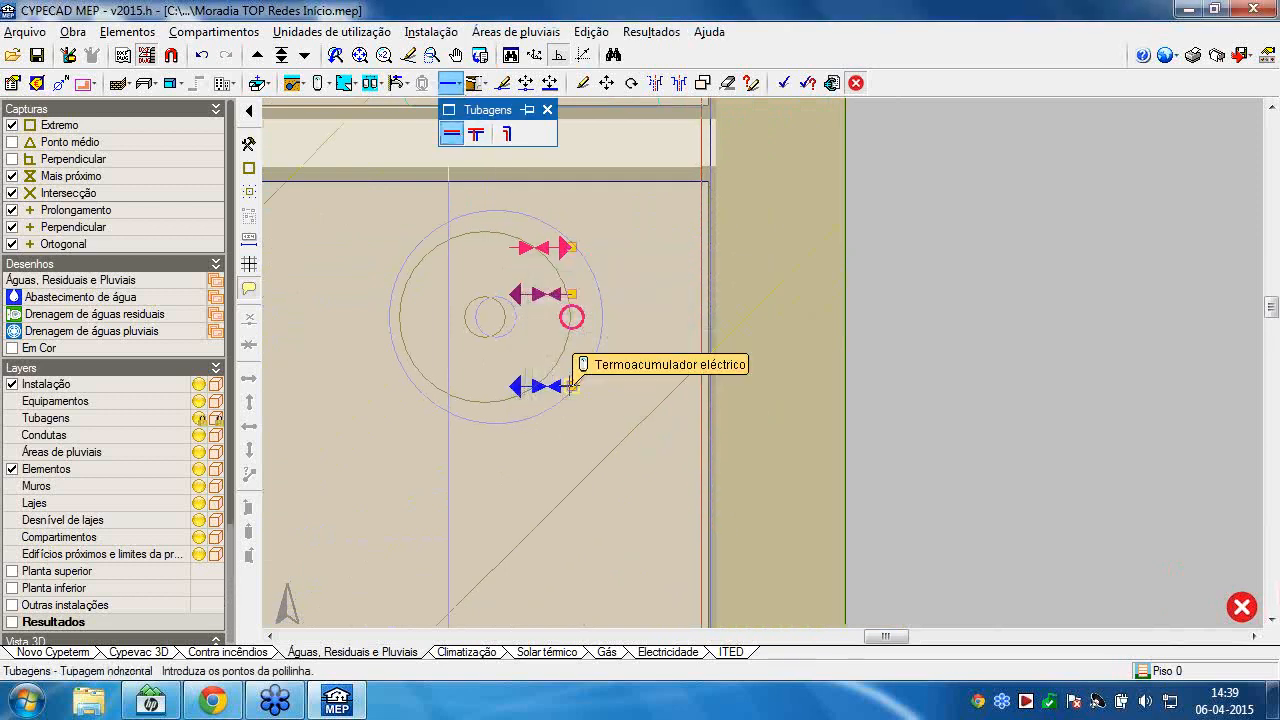
left_click(684, 394)
left_click(699, 418)
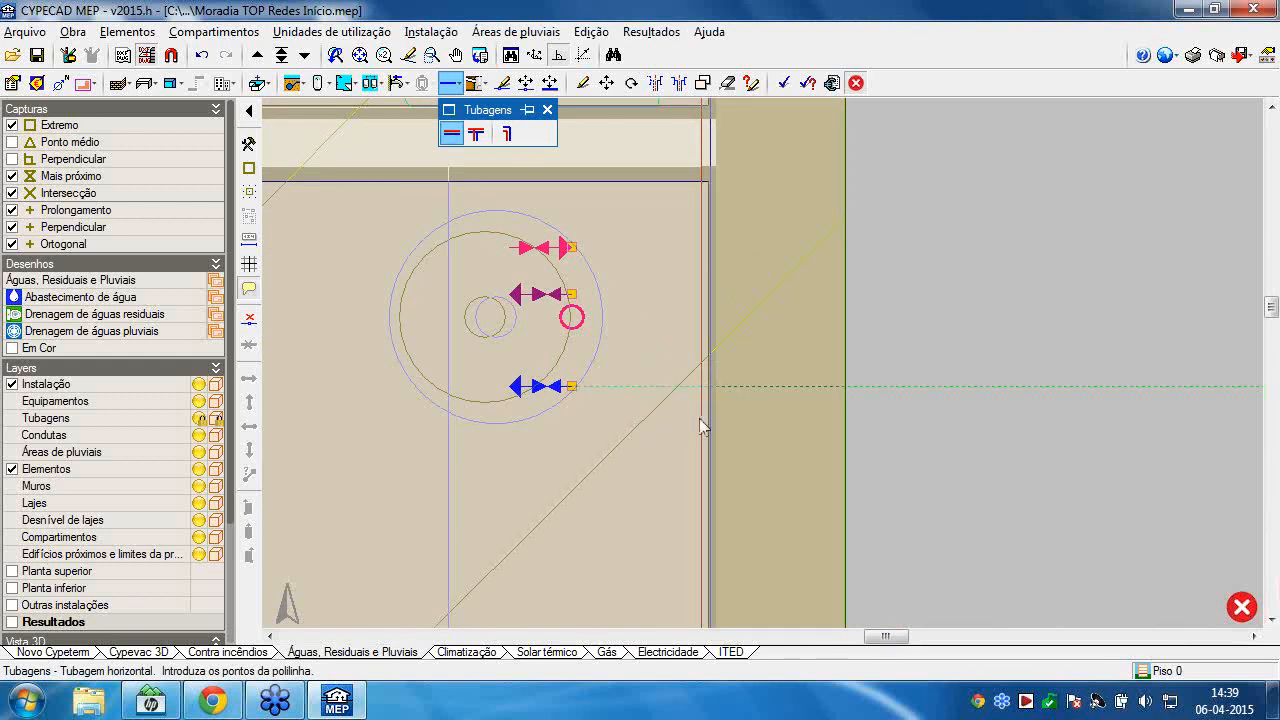
right_click(699, 418)
Connect the water heater's hot water outlet to the hot pipe along the wall with a horizontal Água quente pipe.
right_click(627, 287)
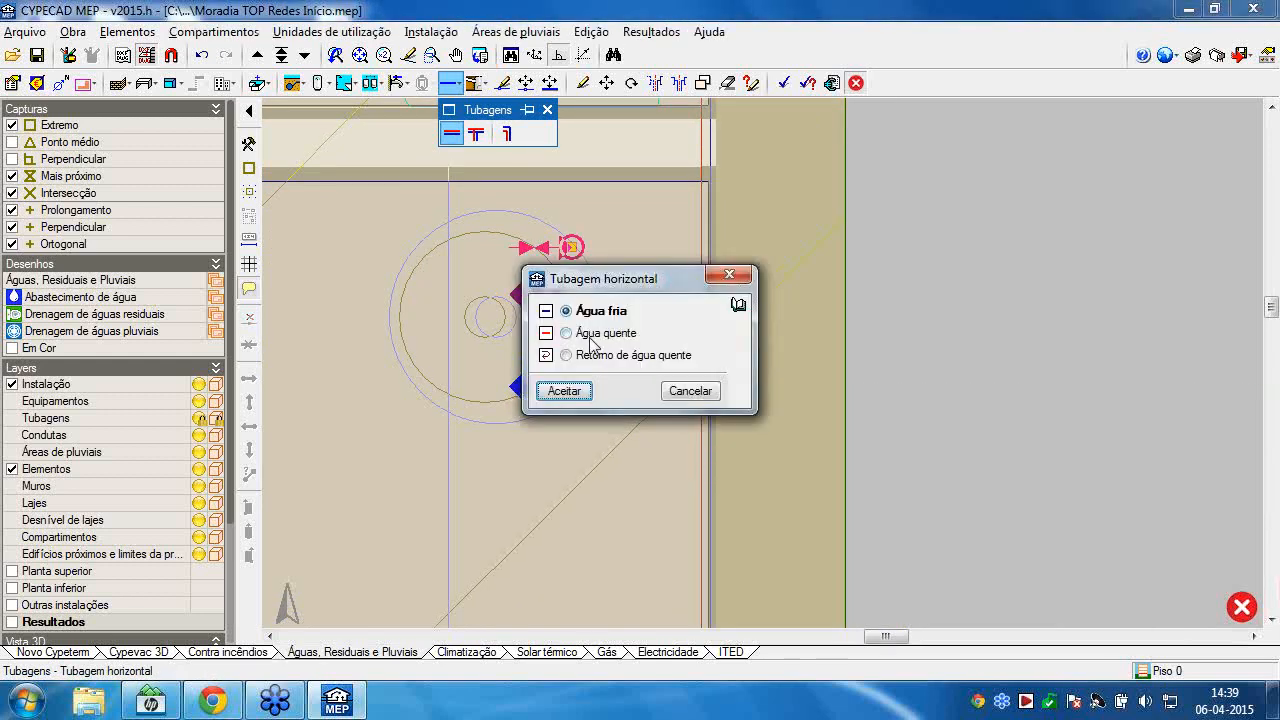
left_click(600, 333)
key("Return")
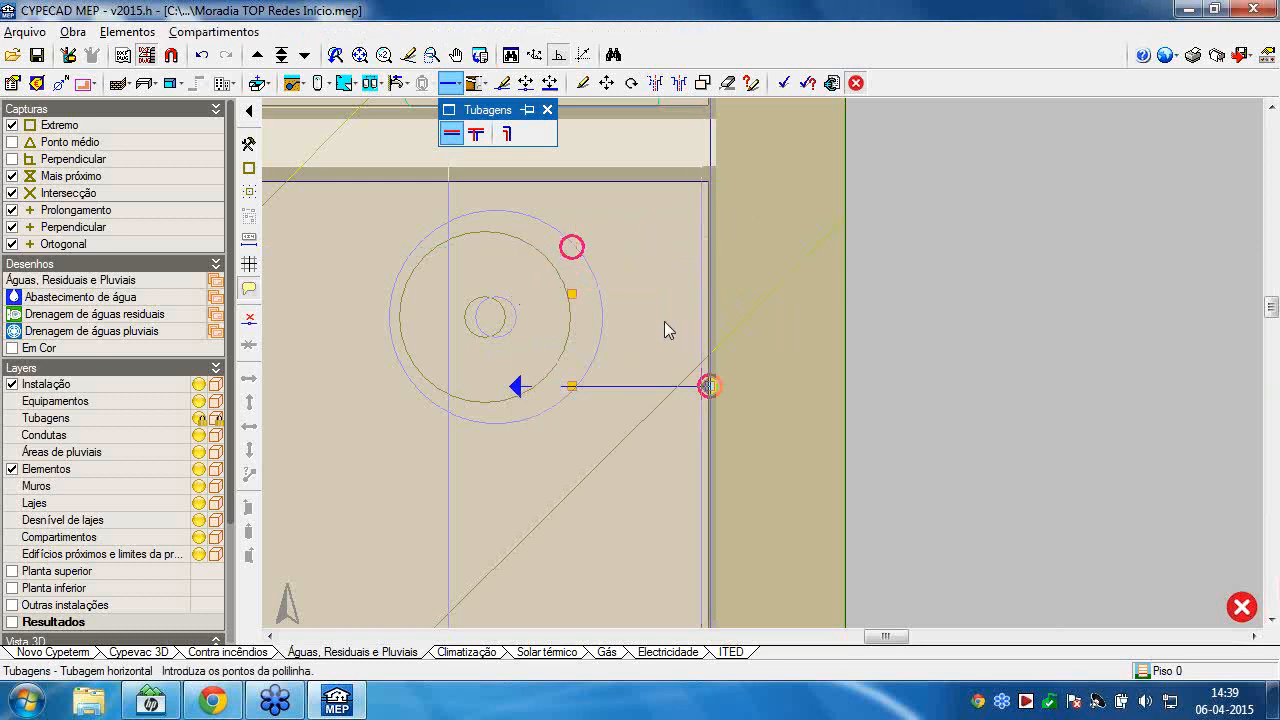
Examine how the water heater's cold and hot pipes meet the pipes running along the wall.
scroll(651, 323, "down", 5)
middle_click_drag(638, 290, 627, 262)
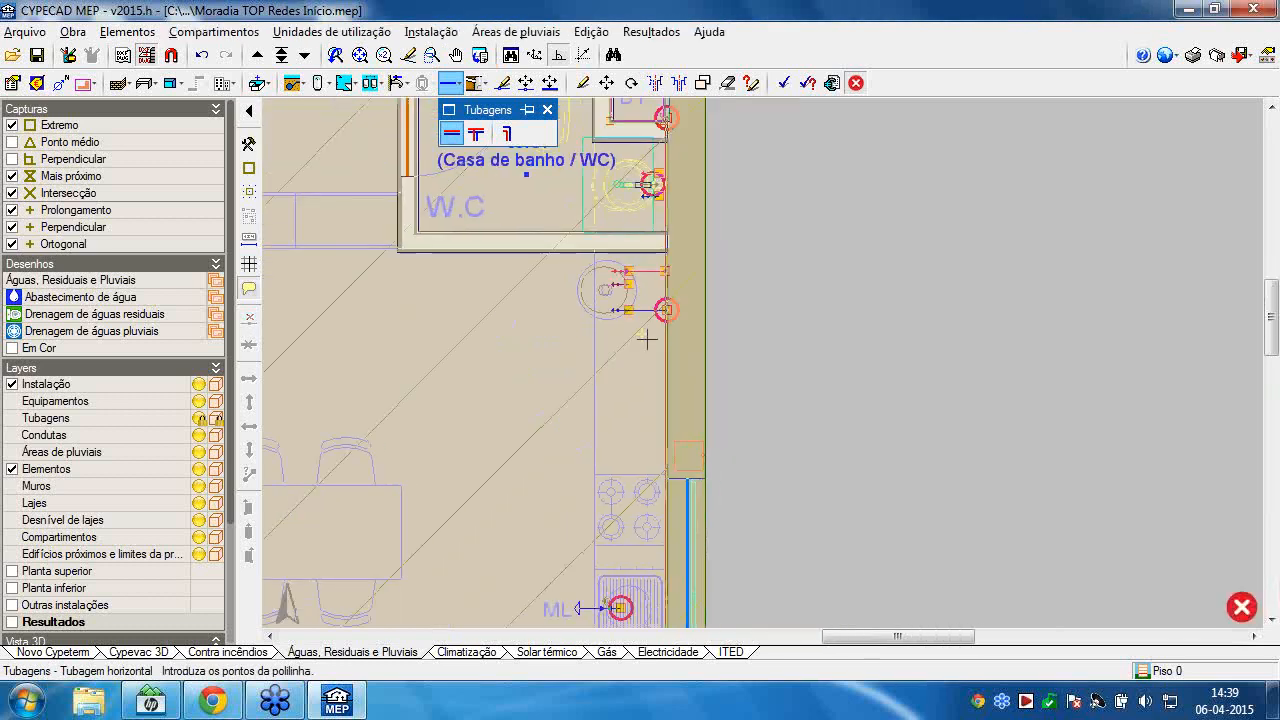
scroll(646, 337, "up", 1)
middle_click_drag(646, 337, 631, 223)
middle_click_drag(625, 319, 627, 292)
scroll(641, 185, "up", 8)
middle_click_drag(680, 138, 677, 314)
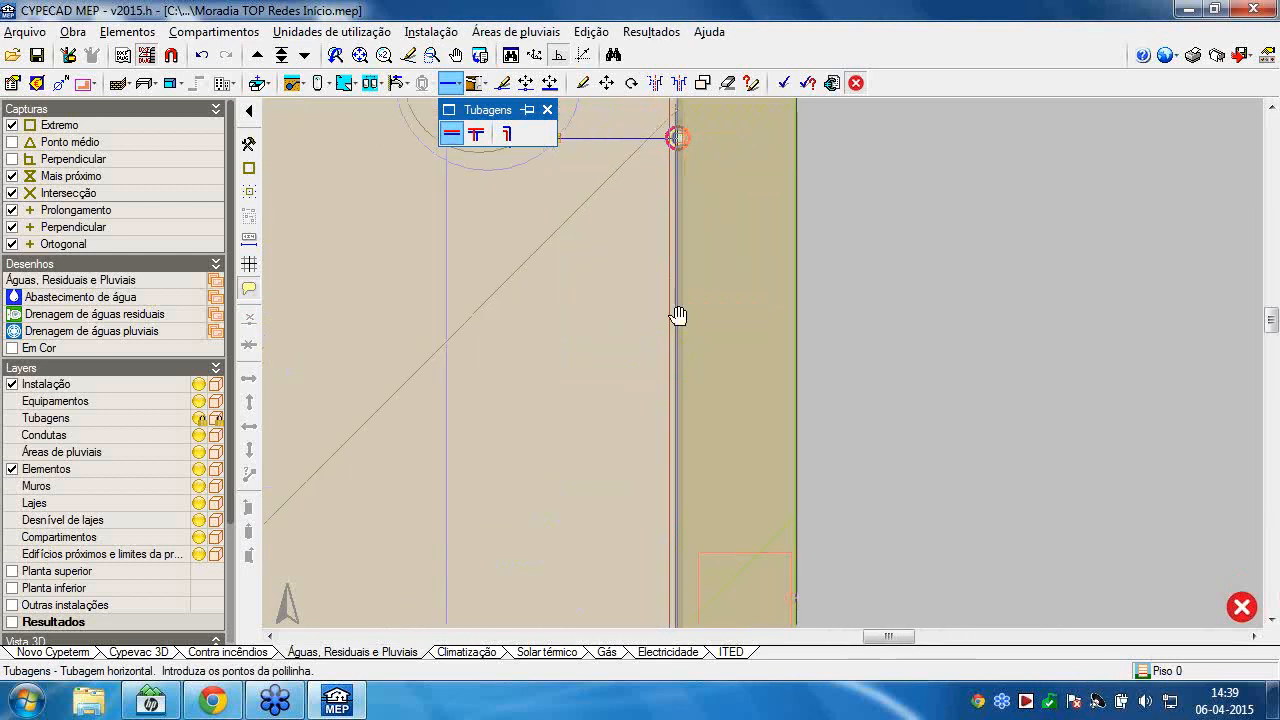
scroll(670, 215, "up", 4)
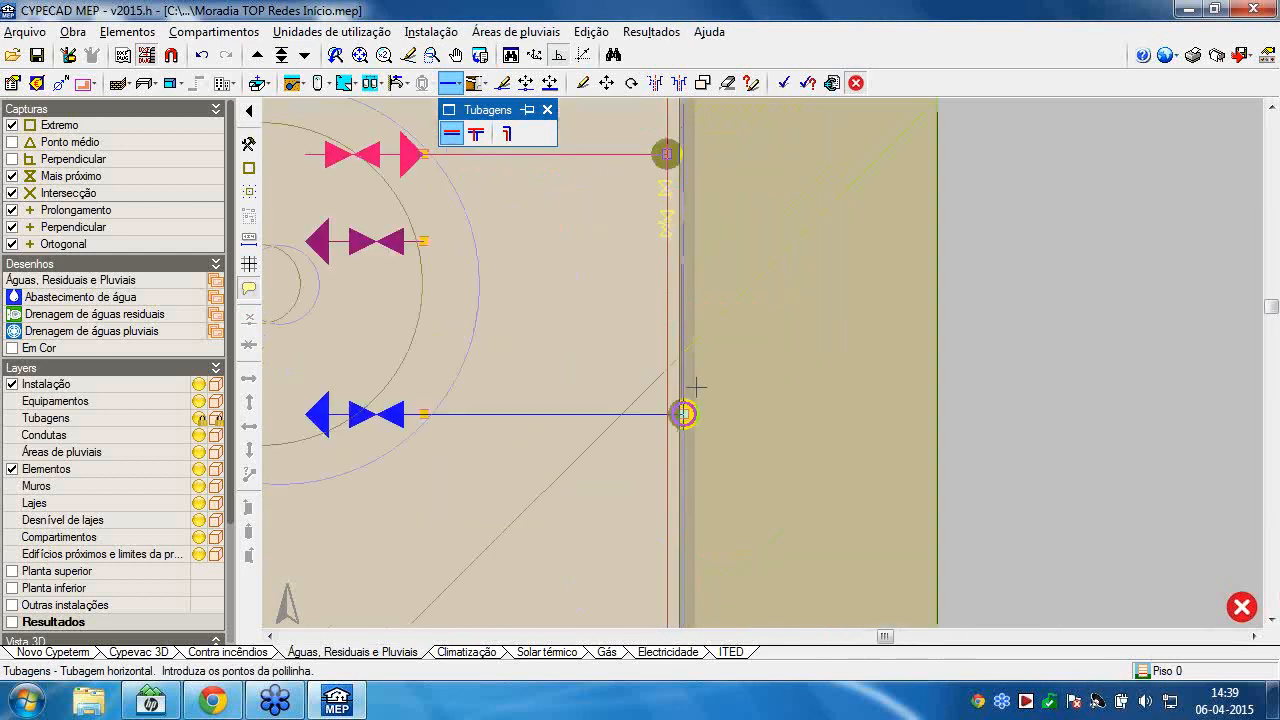
scroll(714, 391, "up", 5)
middle_click_drag(714, 411, 717, 404)
scroll(694, 436, "up", 1)
scroll(692, 434, "down", 2)
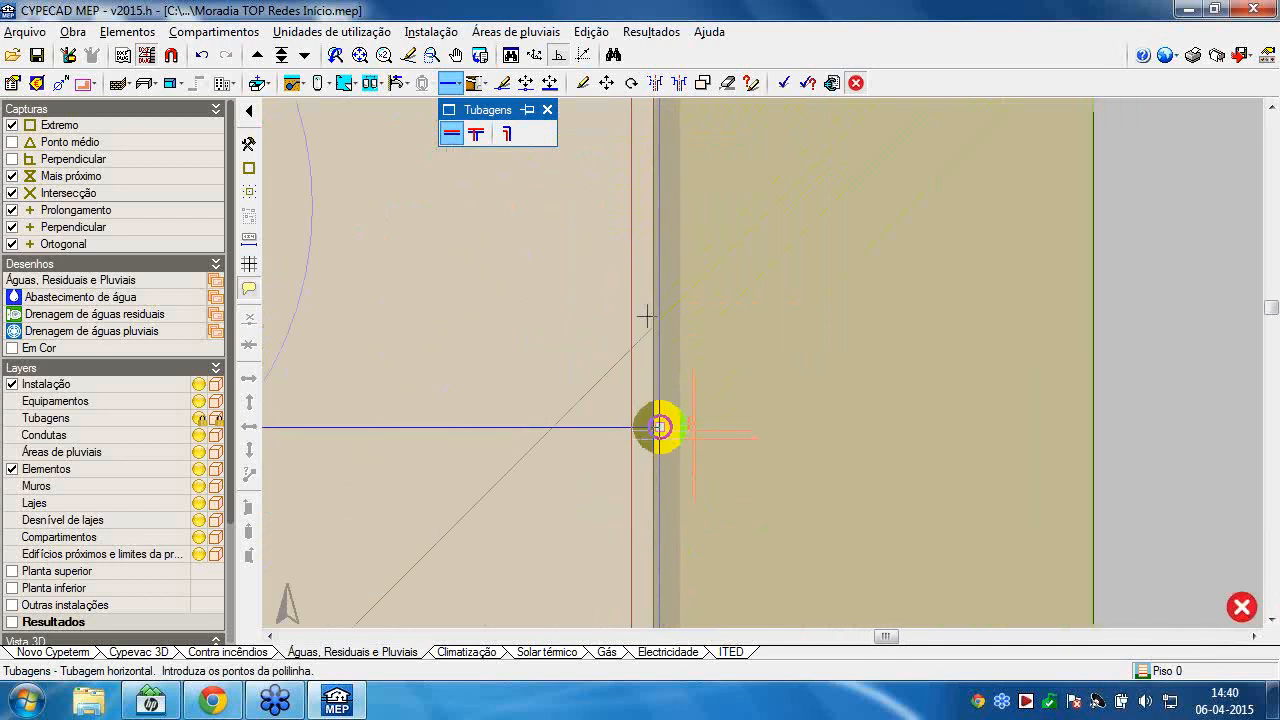
scroll(646, 317, "down", 2)
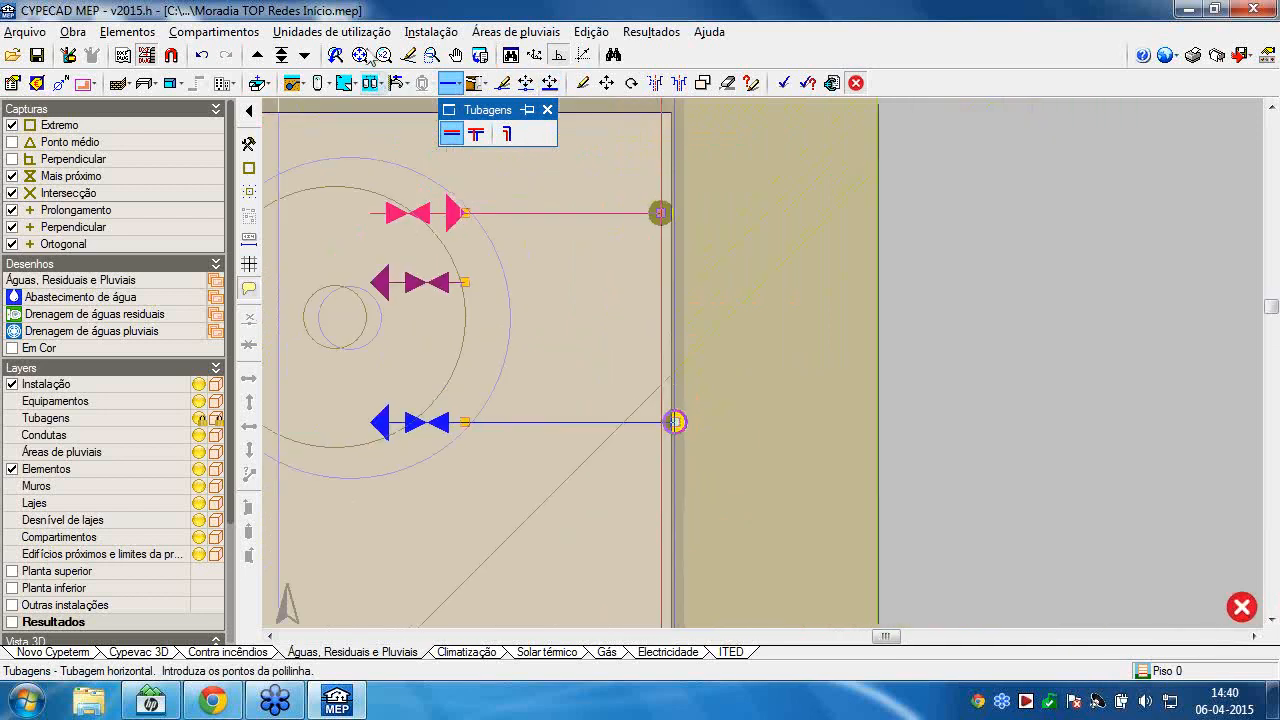
Delete the cold water pipe between the electric water heater and the wall.
left_click(431, 31)
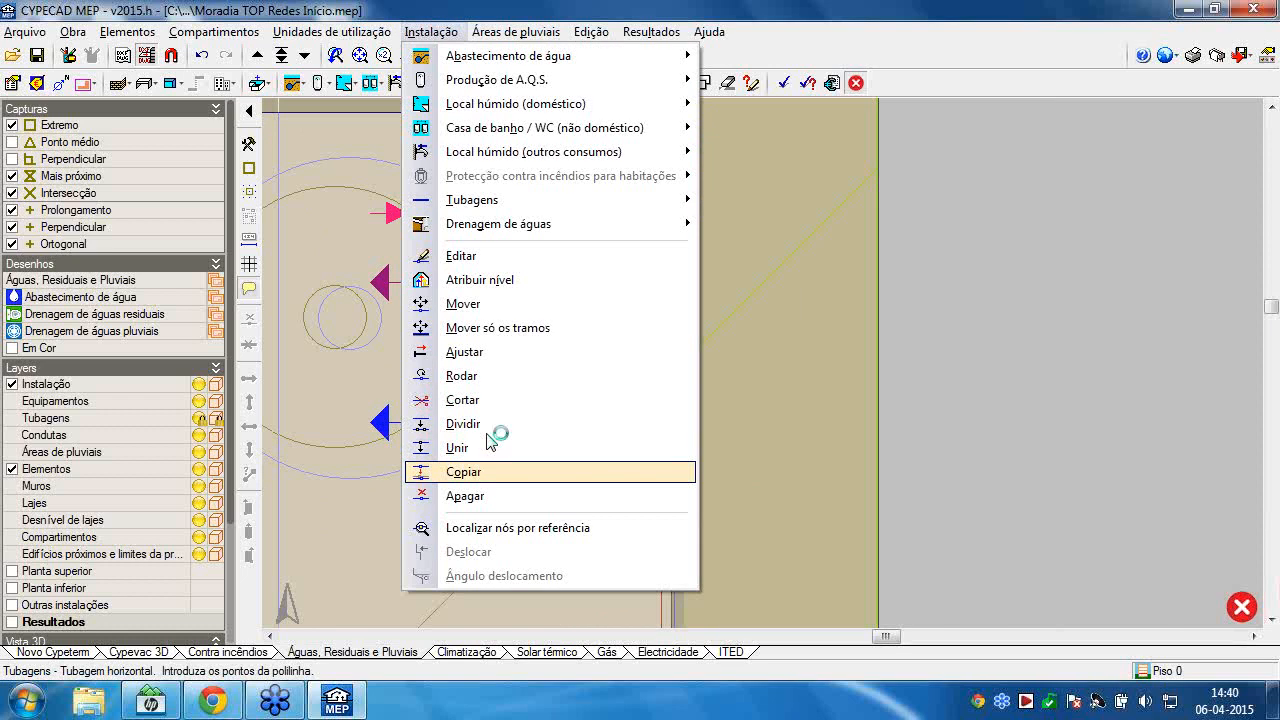
left_click(468, 496)
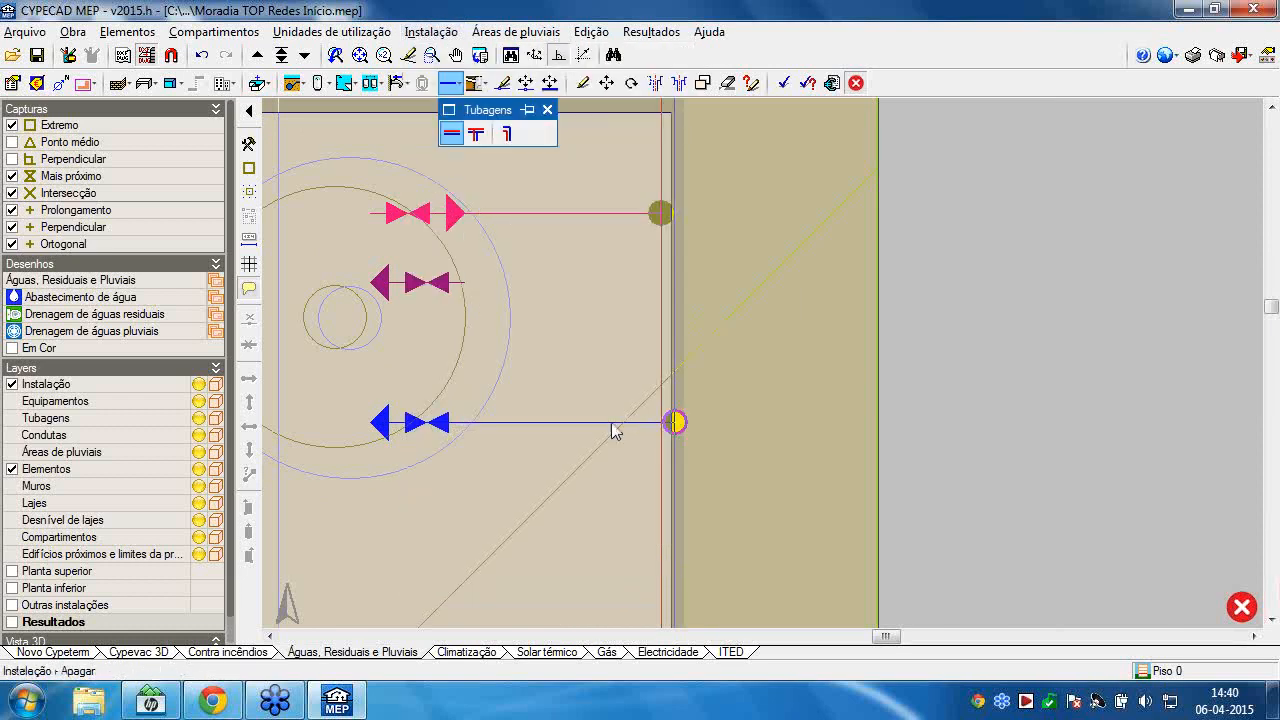
left_click(631, 425)
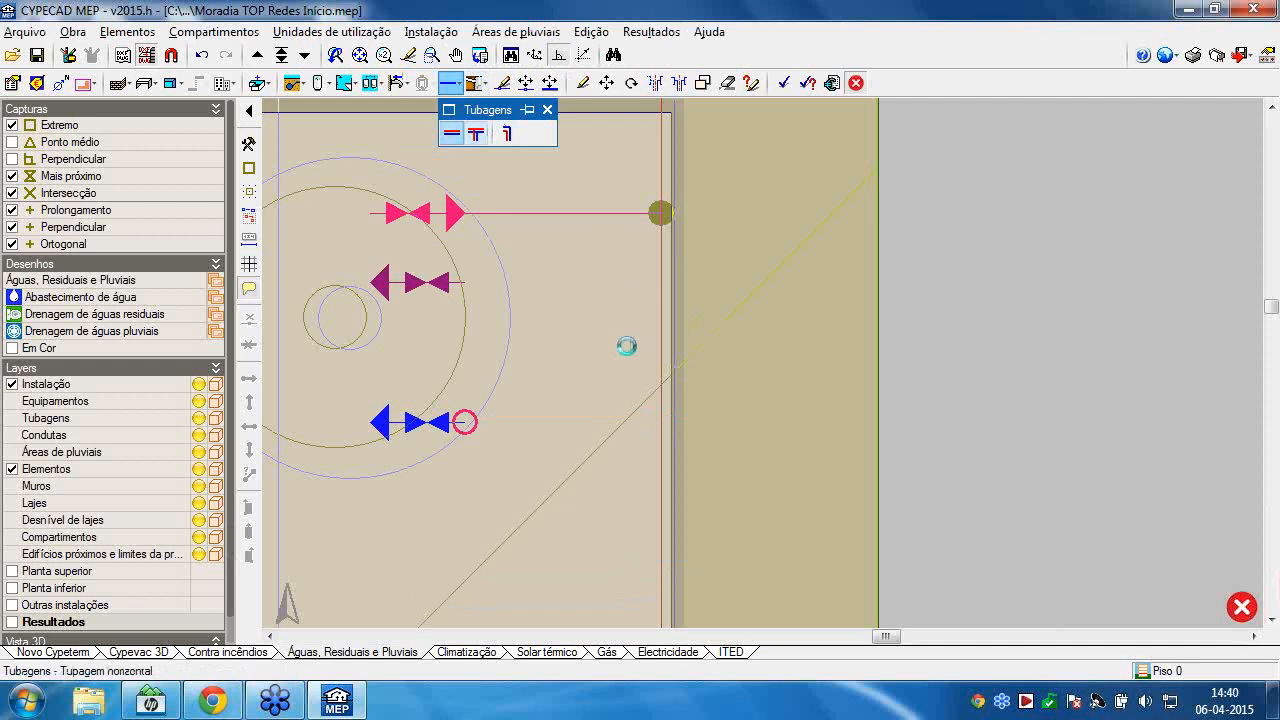
Redraw the cold water pipe, starting from the wall's cold pipe and ending at the water heater's cold connection.
left_click(586, 313)
left_click(570, 395)
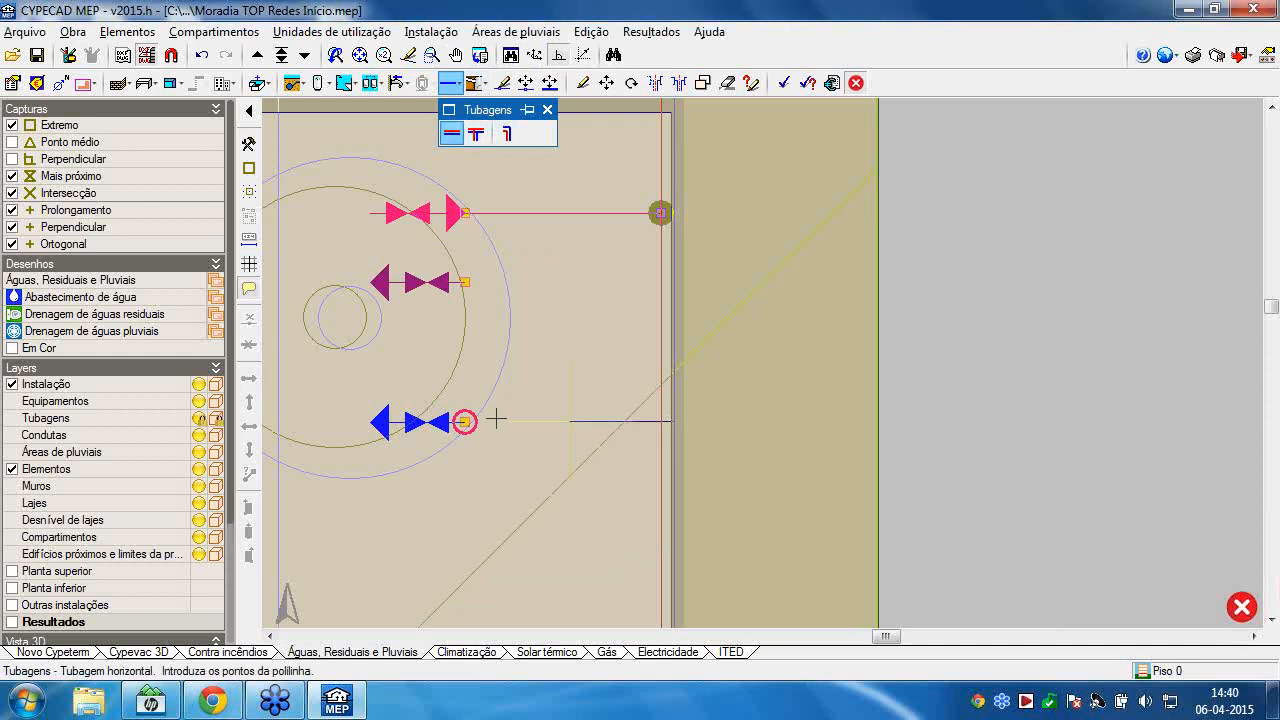
right_click(499, 355)
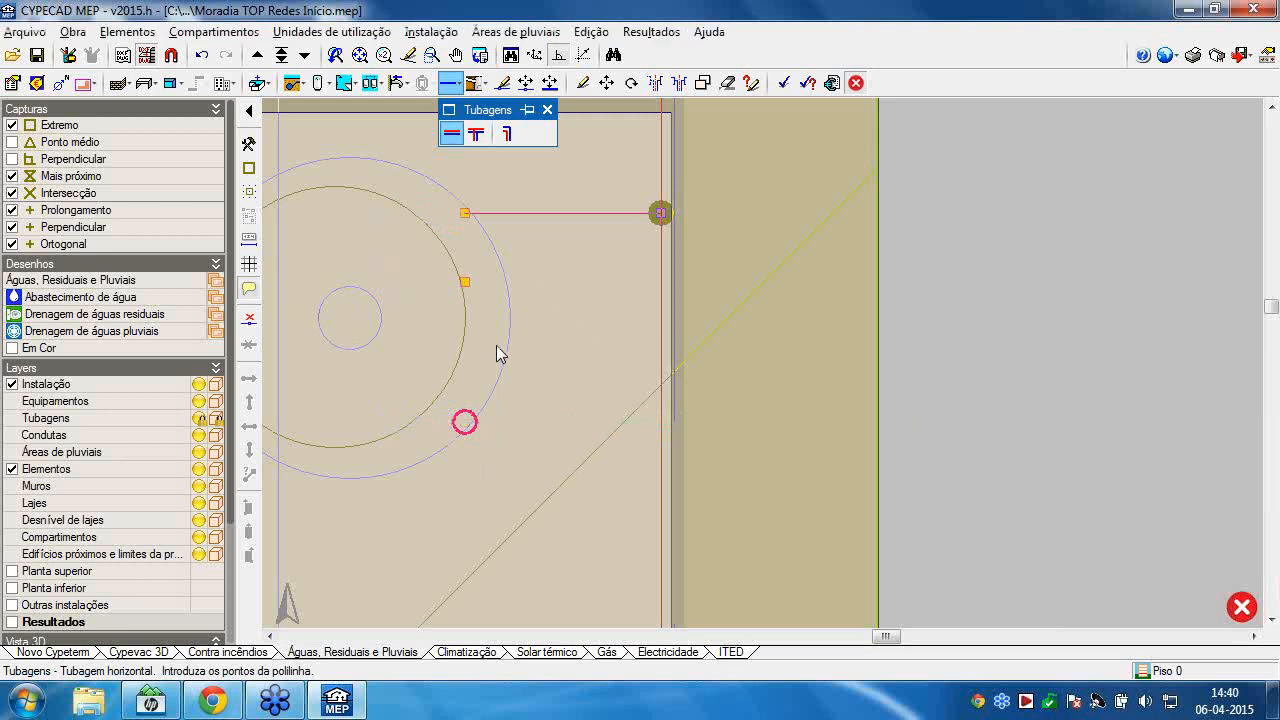
Review the kitchen wall's pipes and connection points from the water heater along to appliance ML, the sink and appliance MR.
scroll(530, 352, "down", 5)
middle_click_drag(618, 282, 624, 277)
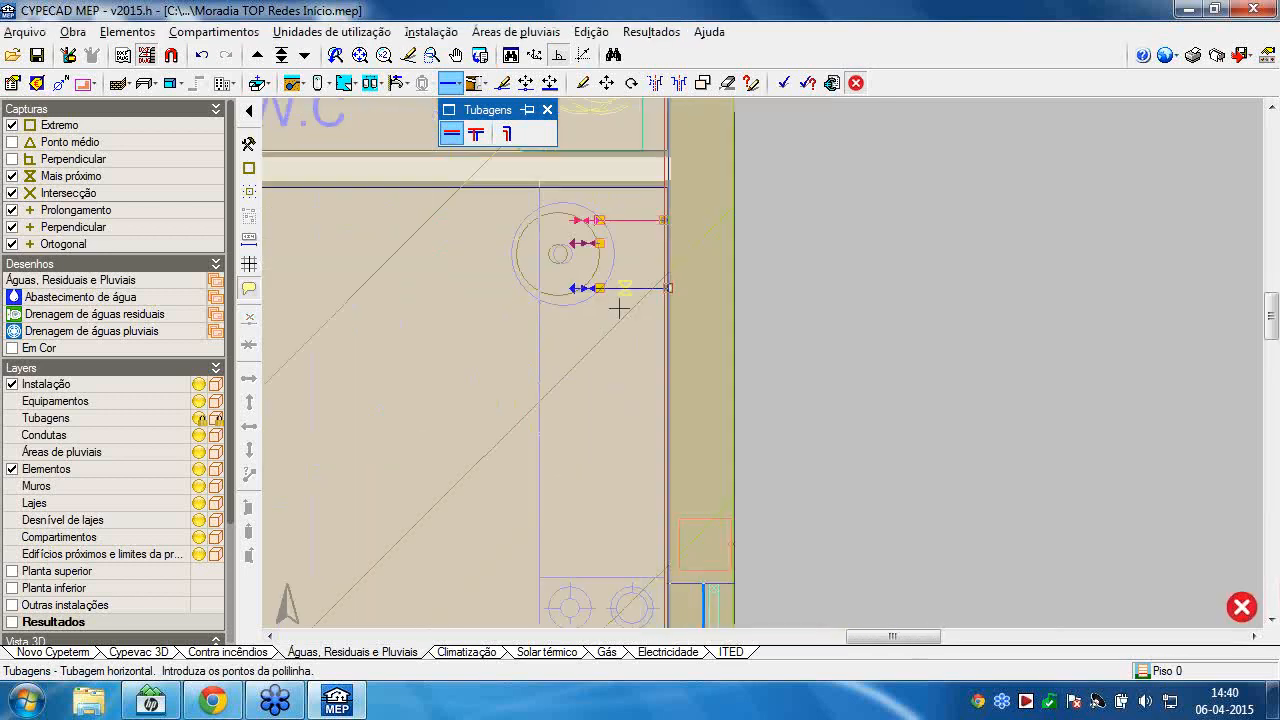
scroll(625, 300, "down", 2)
middle_click_drag(634, 402, 595, 187)
middle_click_drag(583, 600, 629, 480)
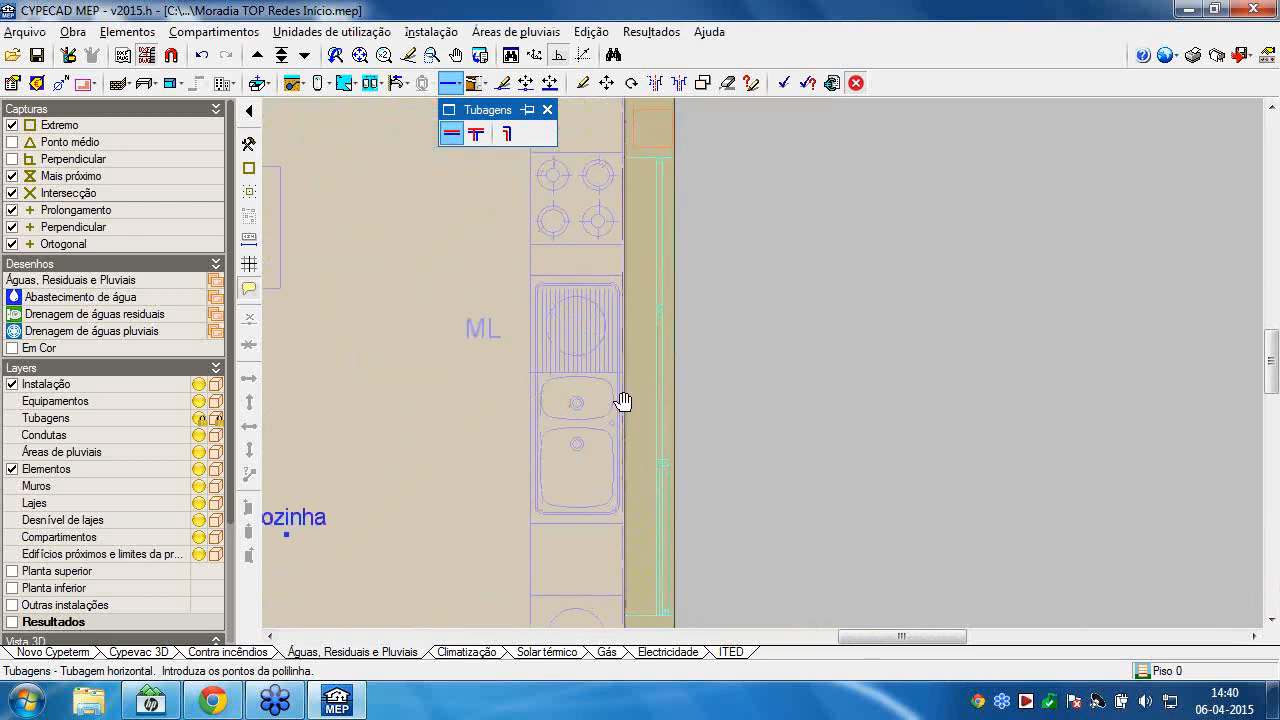
middle_click_drag(611, 373, 603, 391)
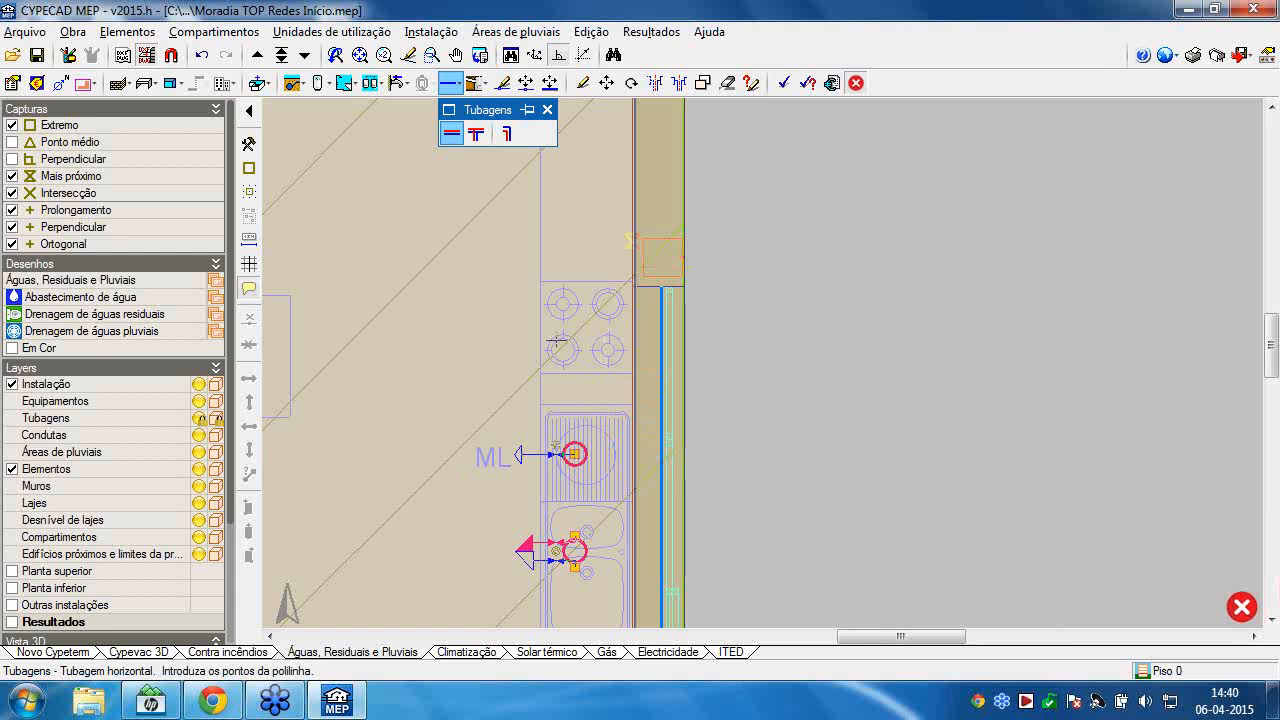
middle_click_drag(643, 360, 647, 300)
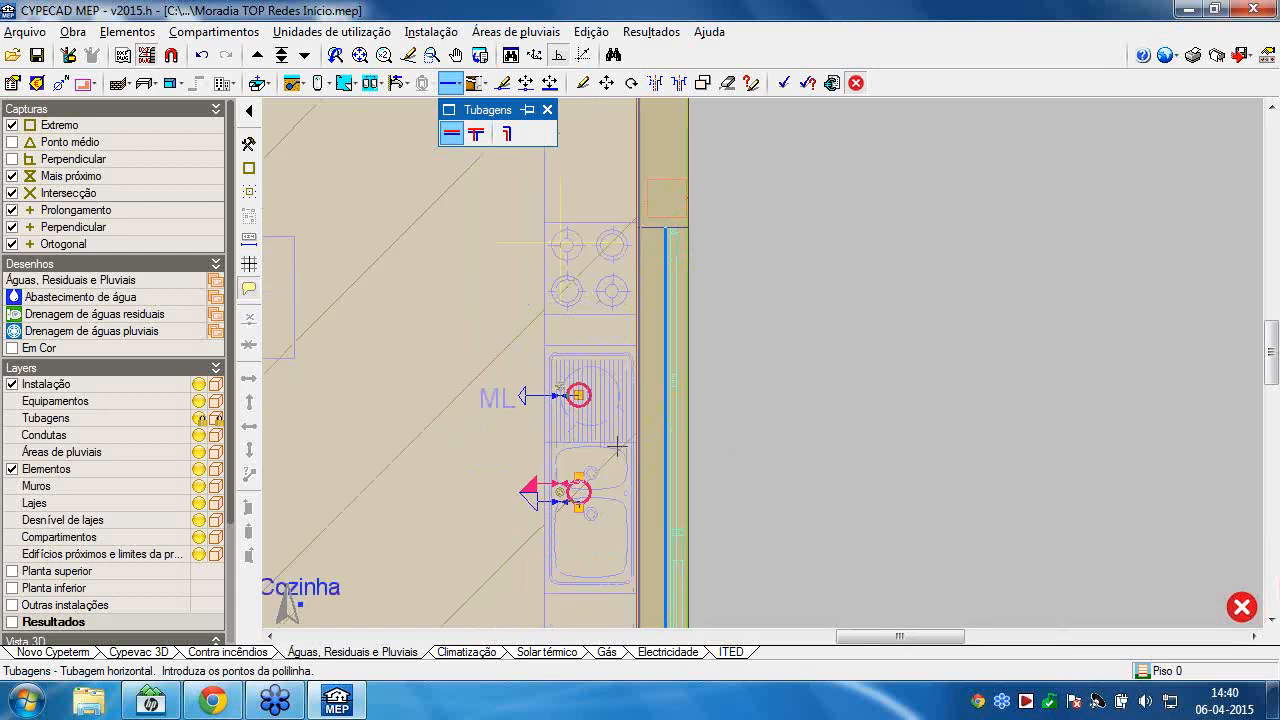
middle_click_drag(615, 351, 663, 186)
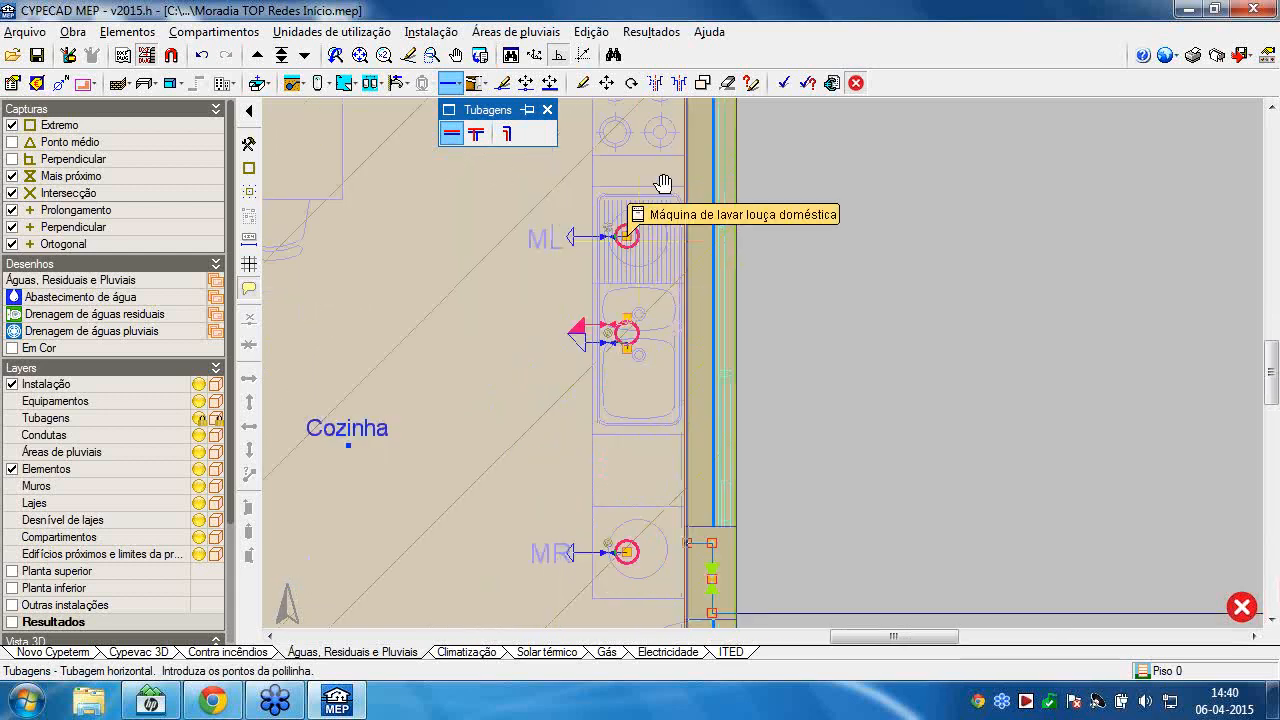
Draw a horizontal cold water (Água fria) pipe from the wall's cold pipe below the stove to appliance ML's connection point.
middle_click_drag(589, 233, 540, 416)
scroll(601, 368, "up", 1)
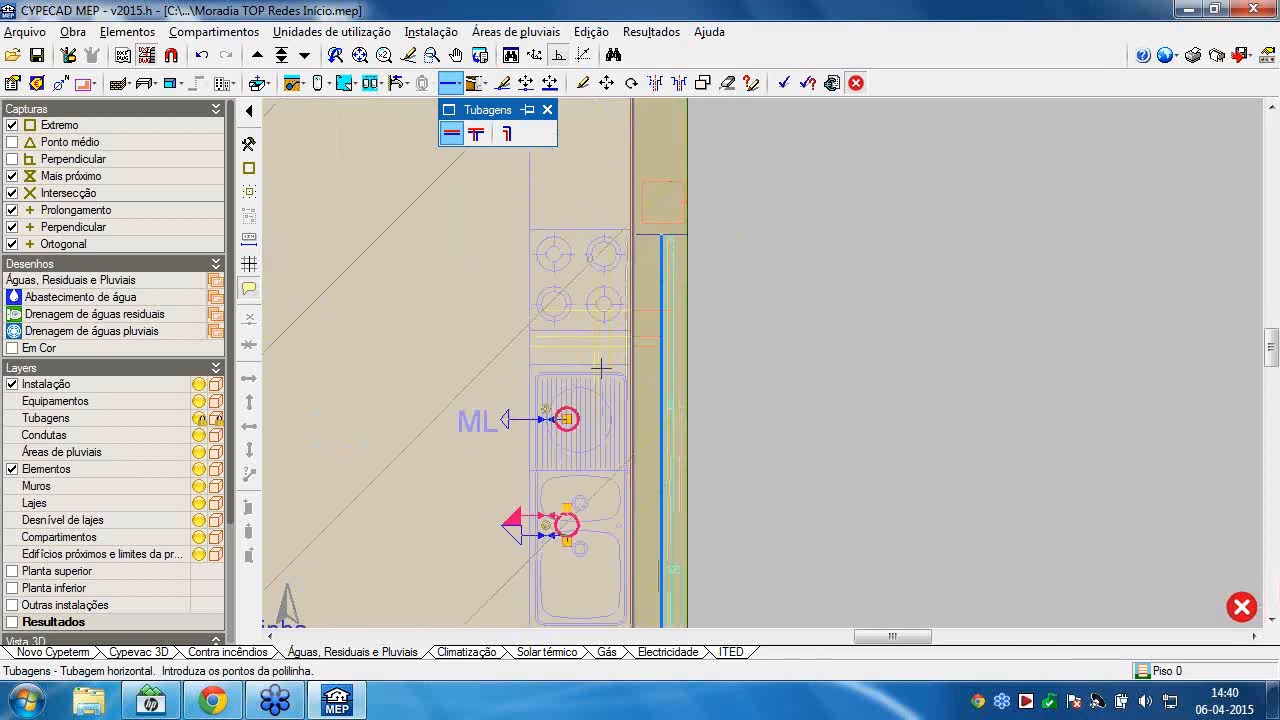
scroll(601, 368, "up", 3)
right_click(604, 367)
left_click(583, 392)
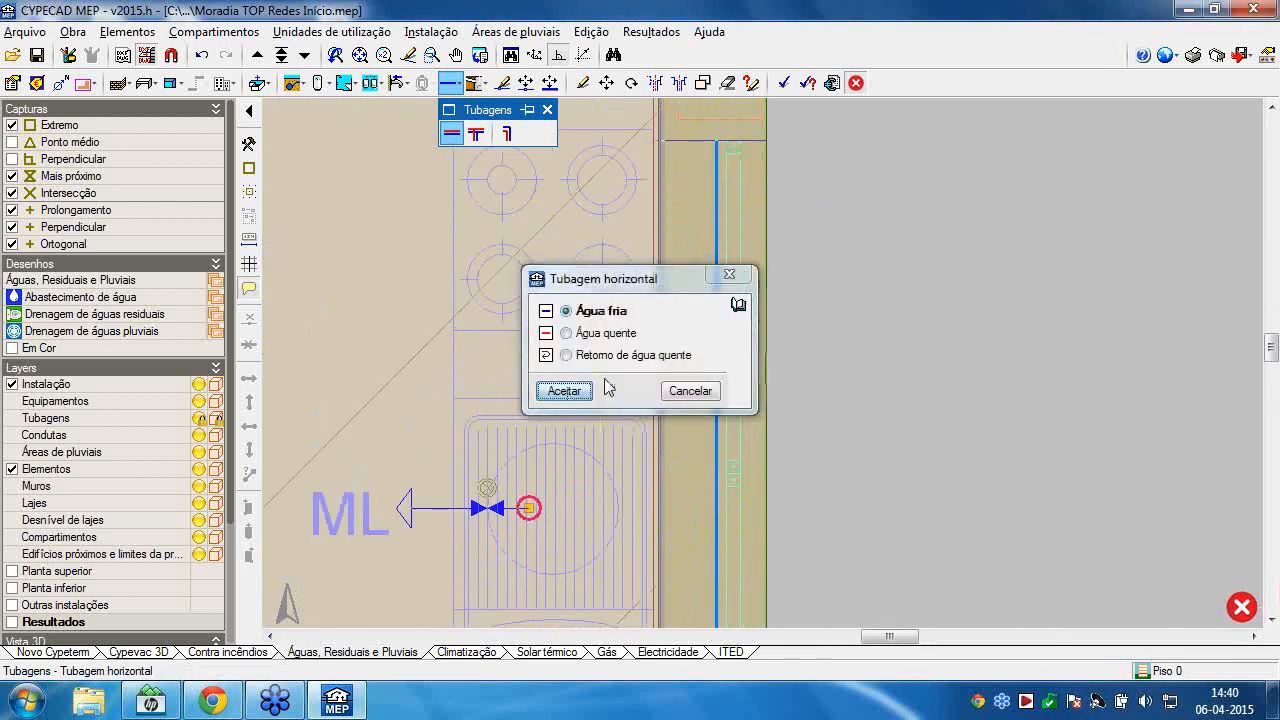
scroll(606, 387, "up", 2)
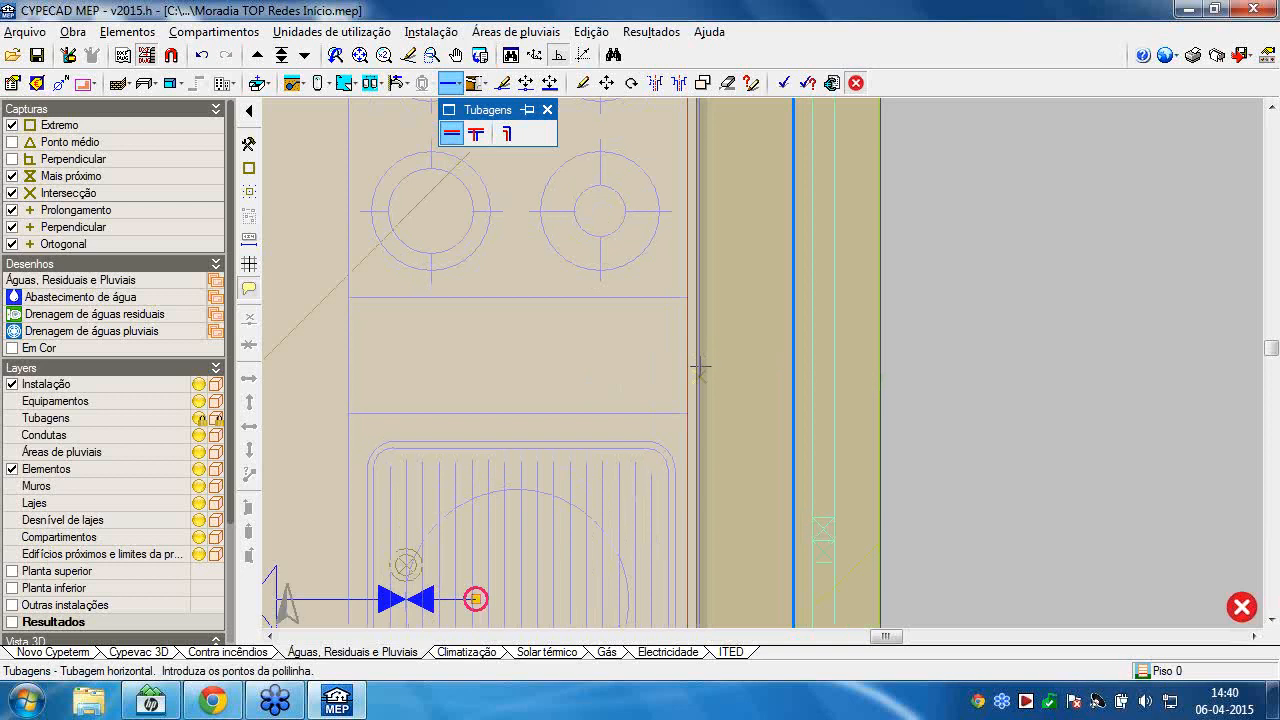
left_click(670, 317)
left_click(647, 422)
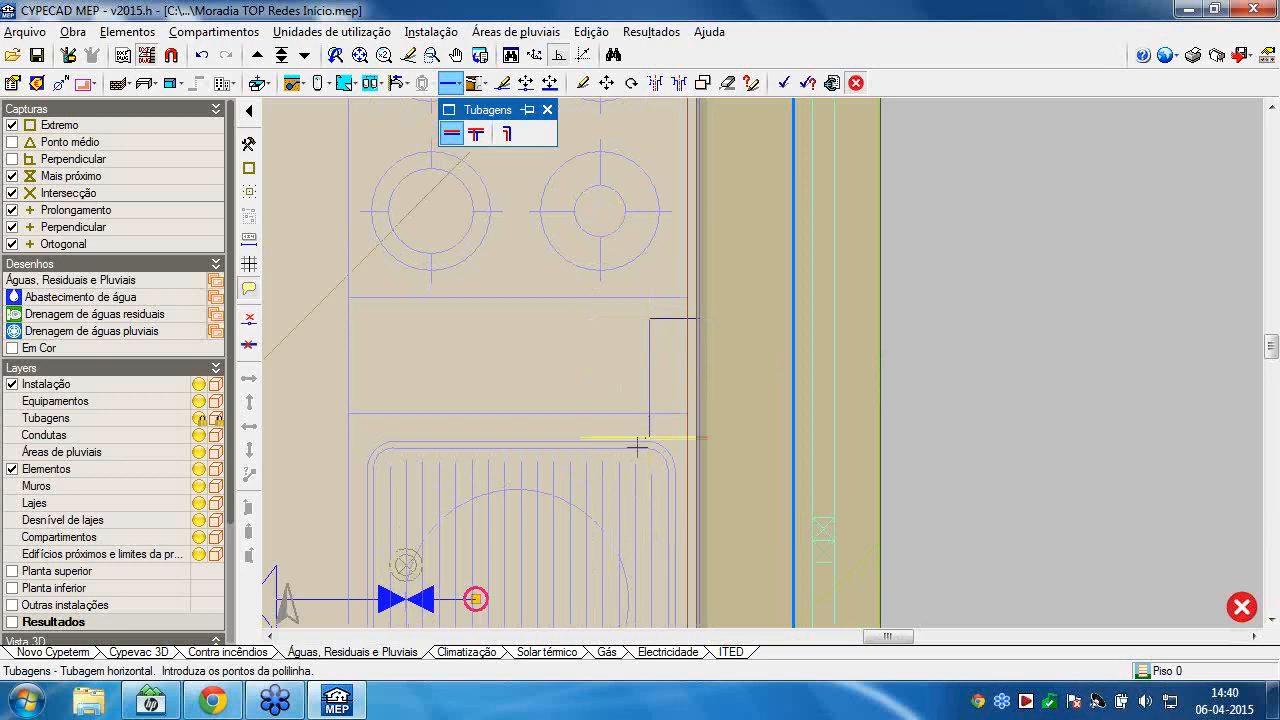
scroll(636, 440, "down", 3)
left_click(653, 324)
left_click(584, 325)
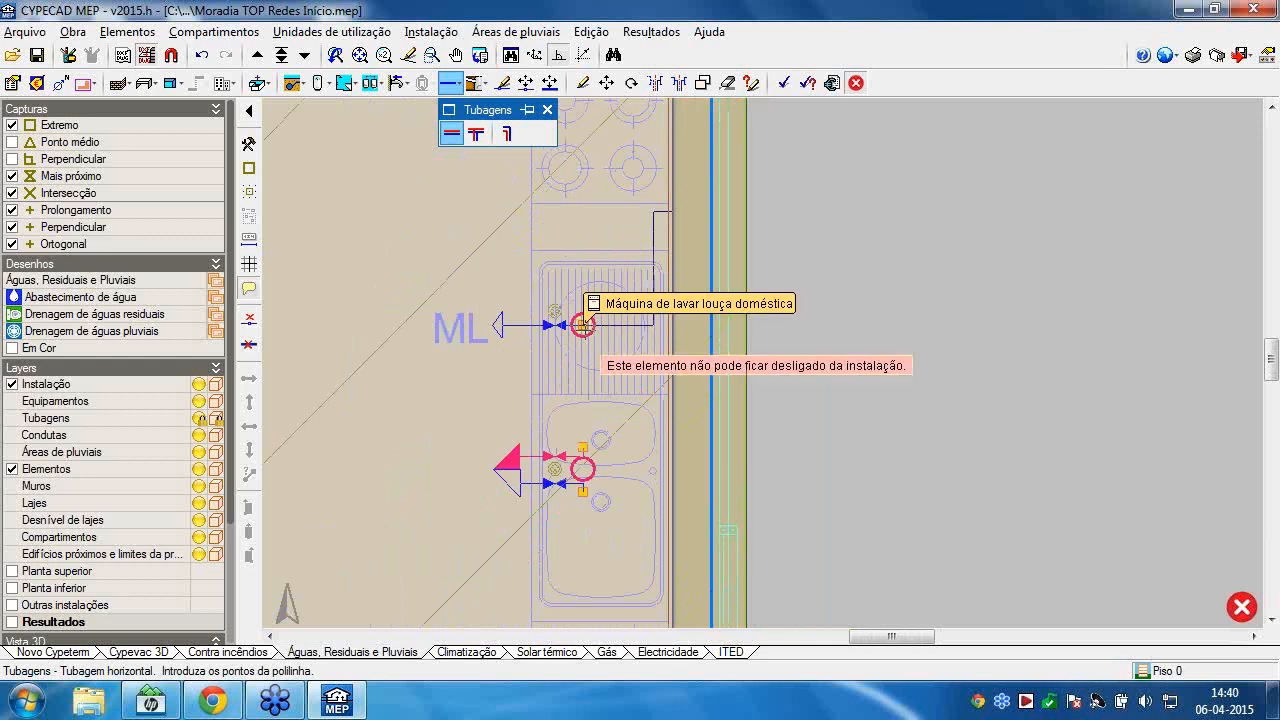
right_click(655, 332)
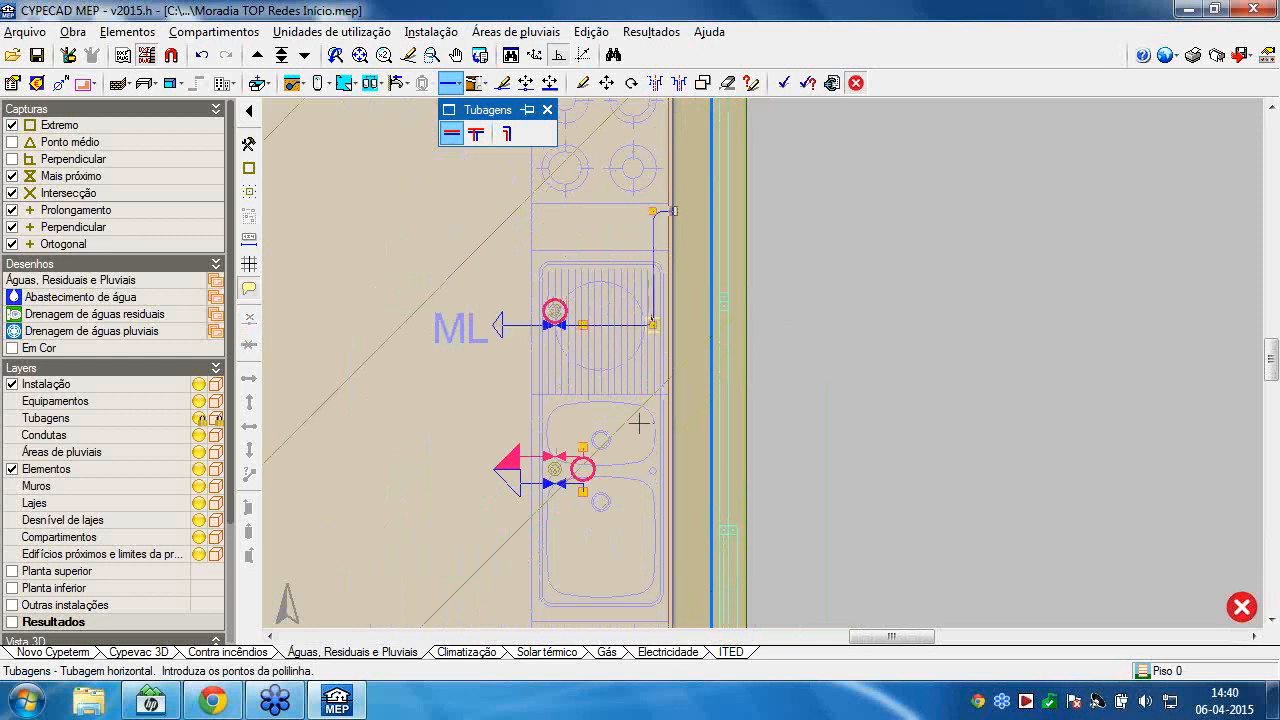
Branch the cold water pipe to the sink's cold connection and extend it along the counter to appliance MR.
middle_click_drag(572, 492, 578, 408)
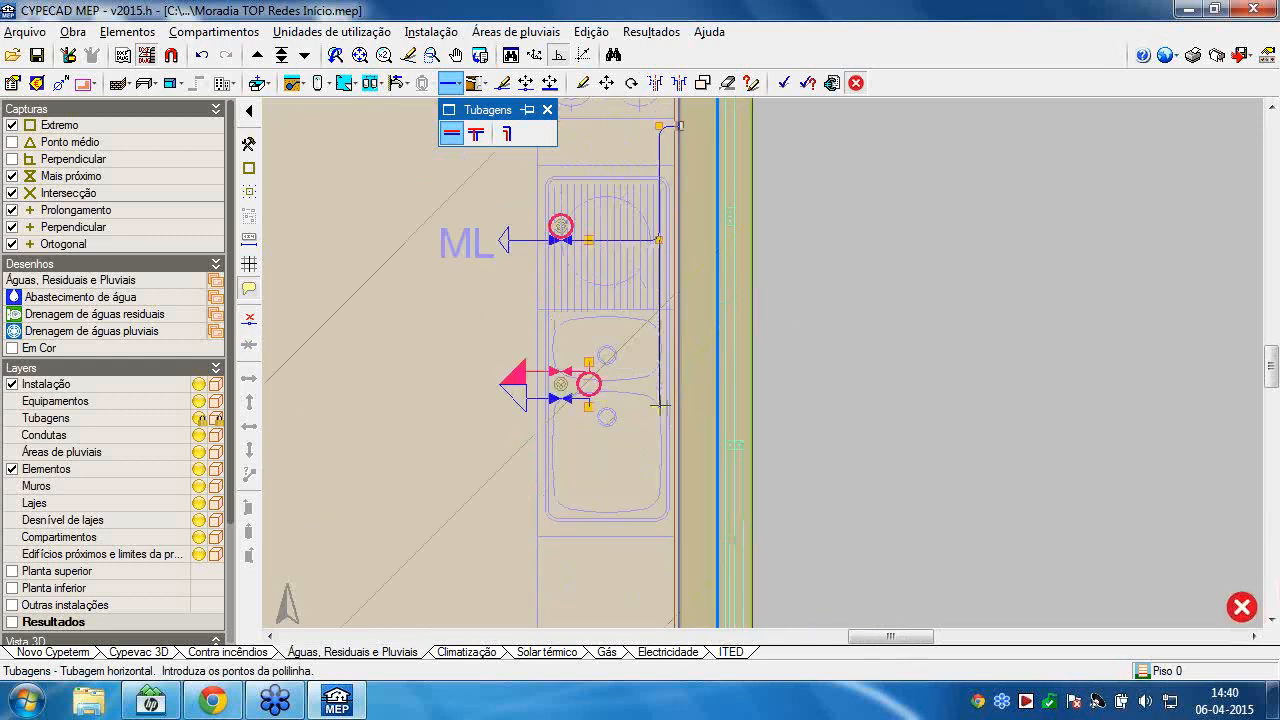
left_click(583, 407)
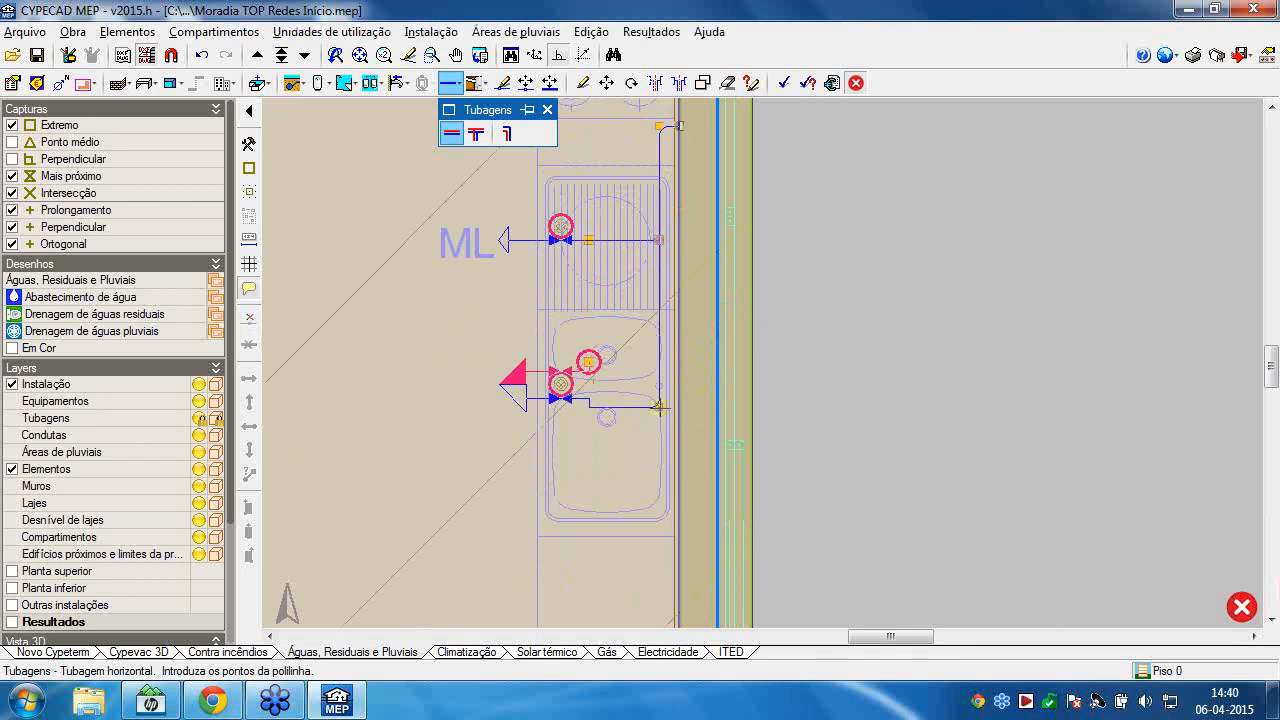
left_click(659, 407)
middle_click_drag(648, 446, 678, 195)
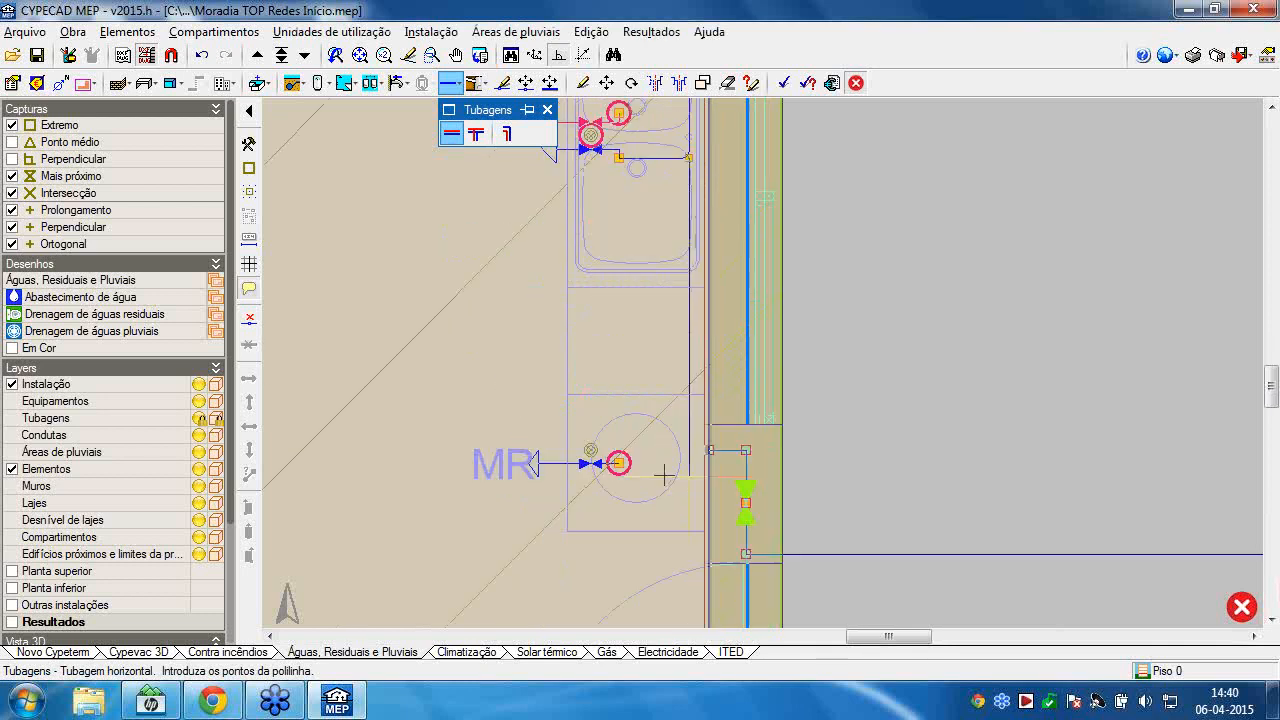
scroll(659, 462, "up", 2)
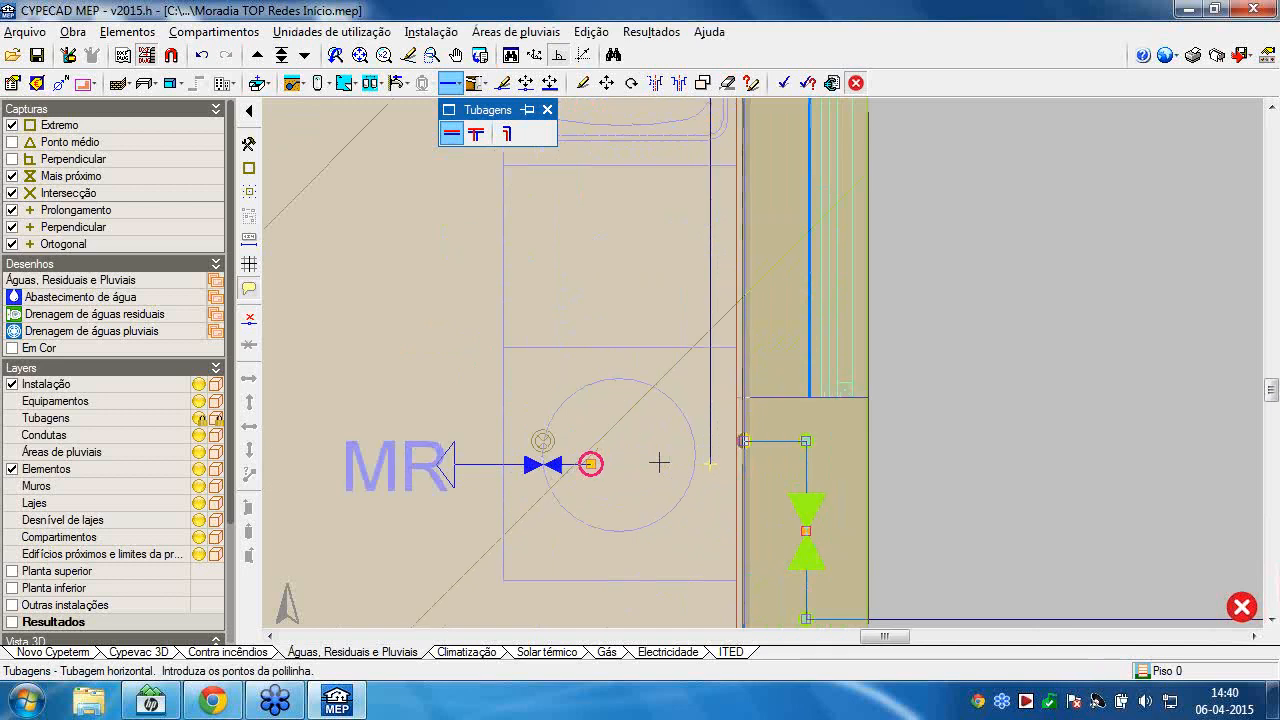
Draw a horizontal hot water (Água quente) pipe from the wall's hot pipe below the stove to the sink's hot connection.
scroll(611, 362, "down", 4)
middle_click_drag(611, 362, 627, 594)
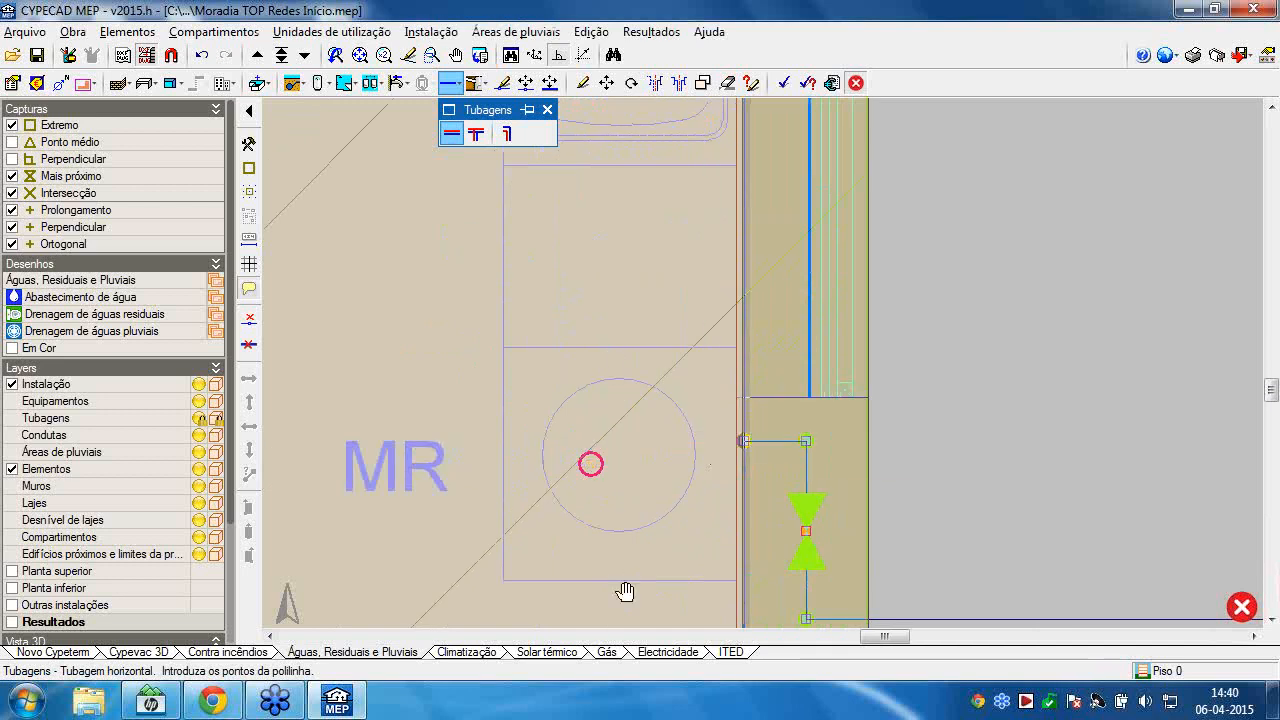
middle_click_drag(634, 411, 646, 560)
scroll(667, 398, "up", 6)
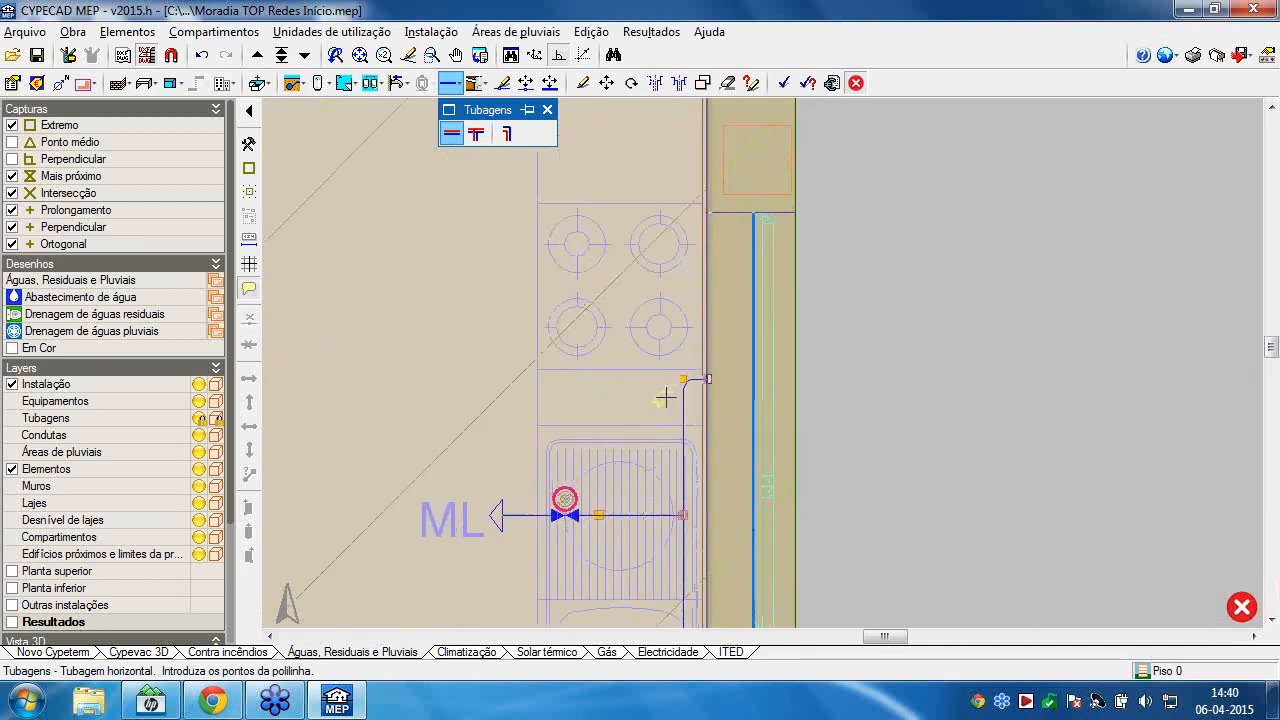
right_click(685, 389)
left_click(580, 331)
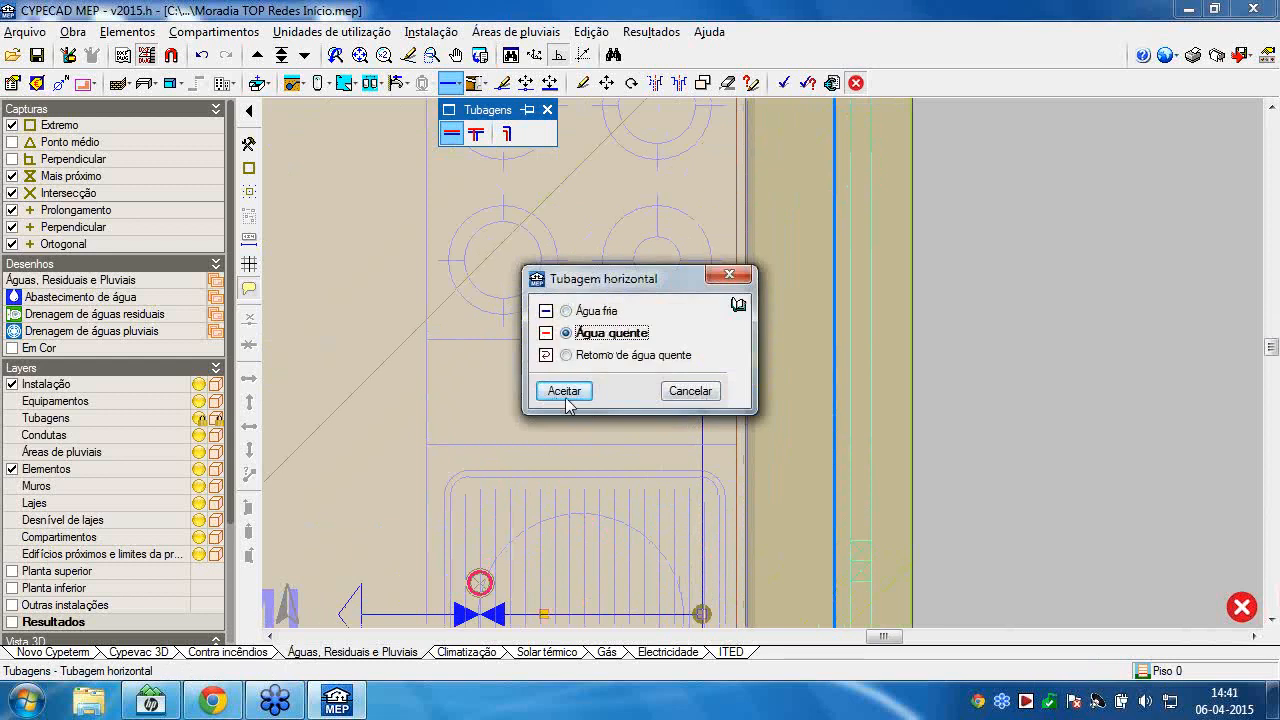
left_click(568, 387)
scroll(700, 340, "up", 2)
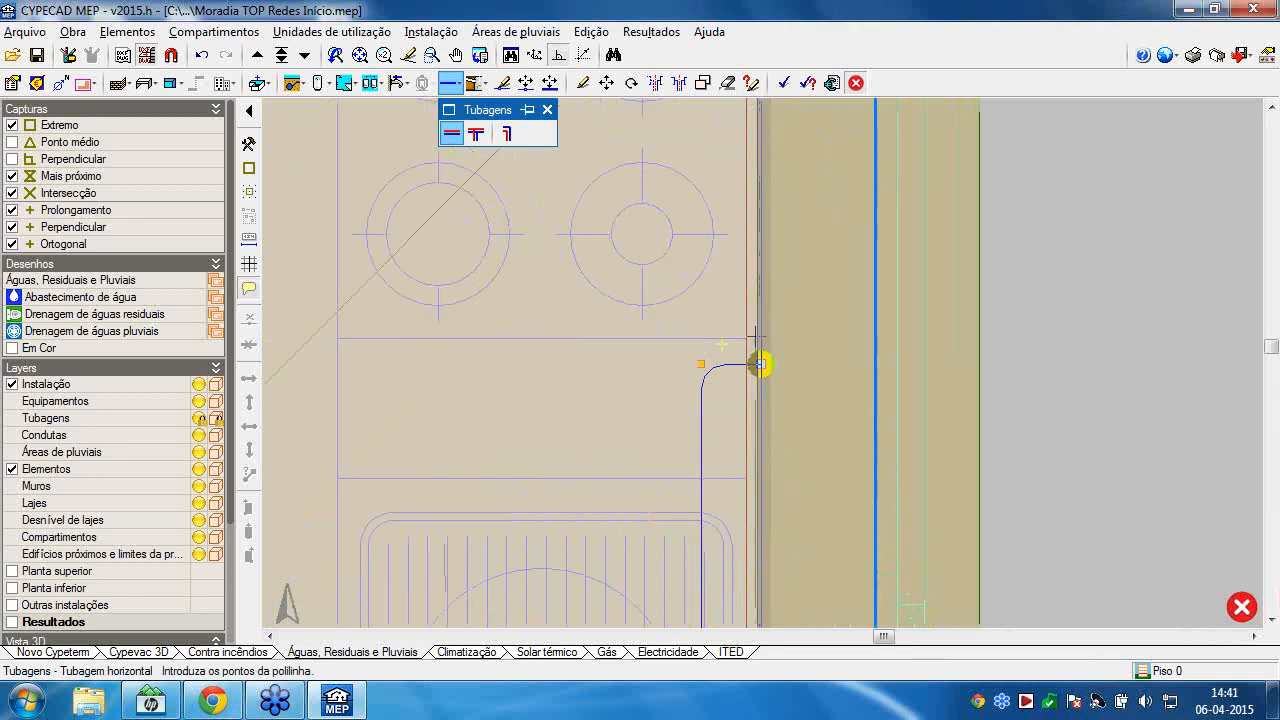
left_click(672, 335)
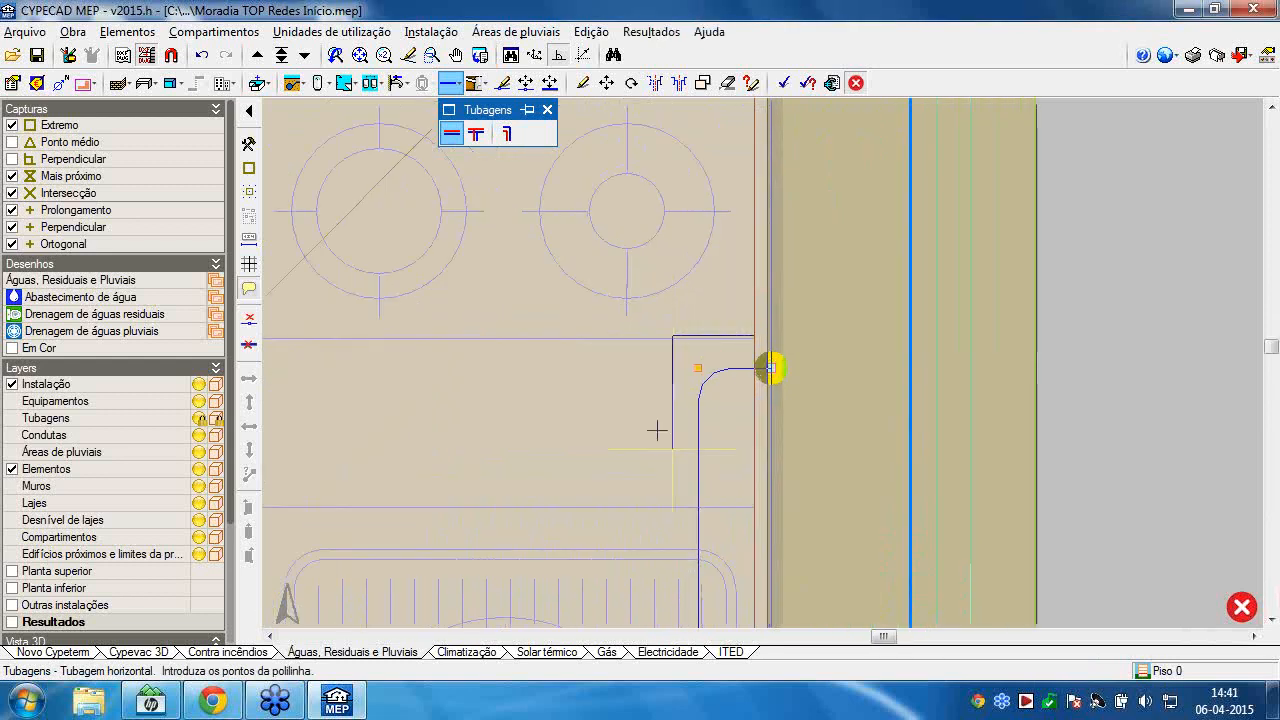
scroll(657, 431, "down", 4)
middle_click_drag(660, 431, 679, 262)
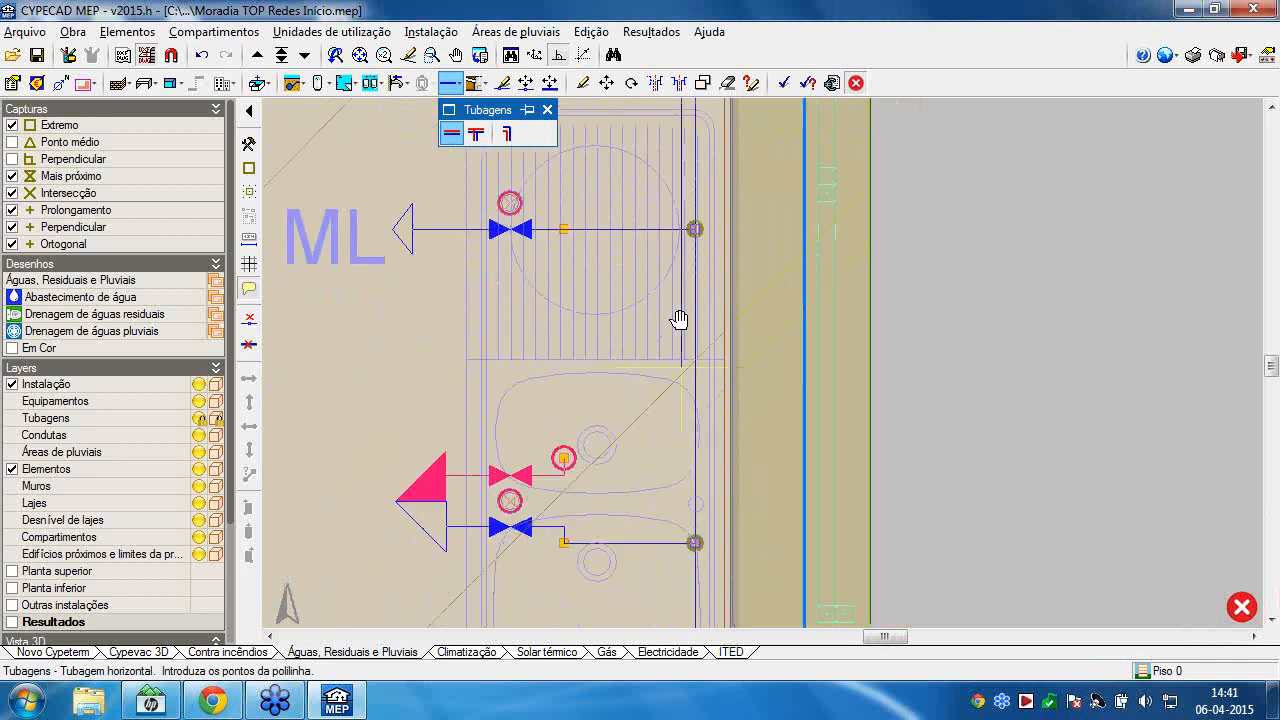
left_click(569, 358)
right_click(569, 358)
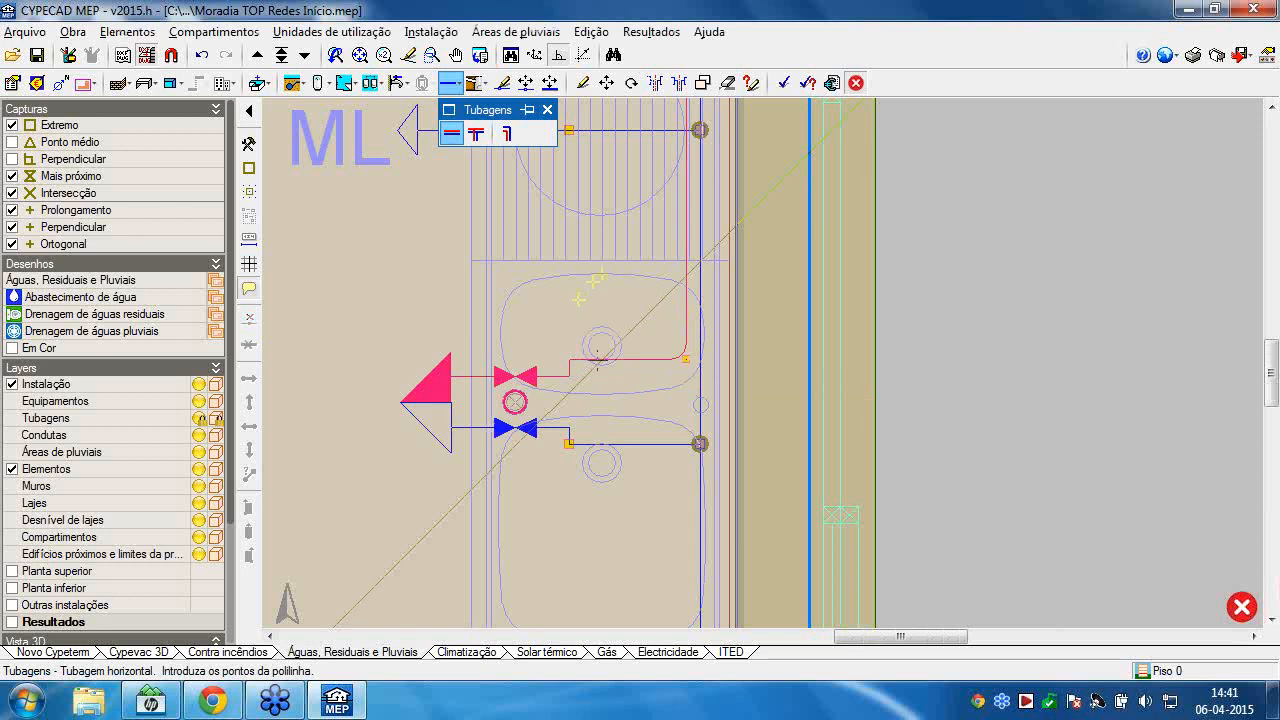
Place downward-oriented wet-area valves (Válvula de local húmido) side by side on the kitchen's hot and cold branches, just above appliance ML.
scroll(584, 297, "down", 5)
middle_click_drag(584, 300, 597, 388)
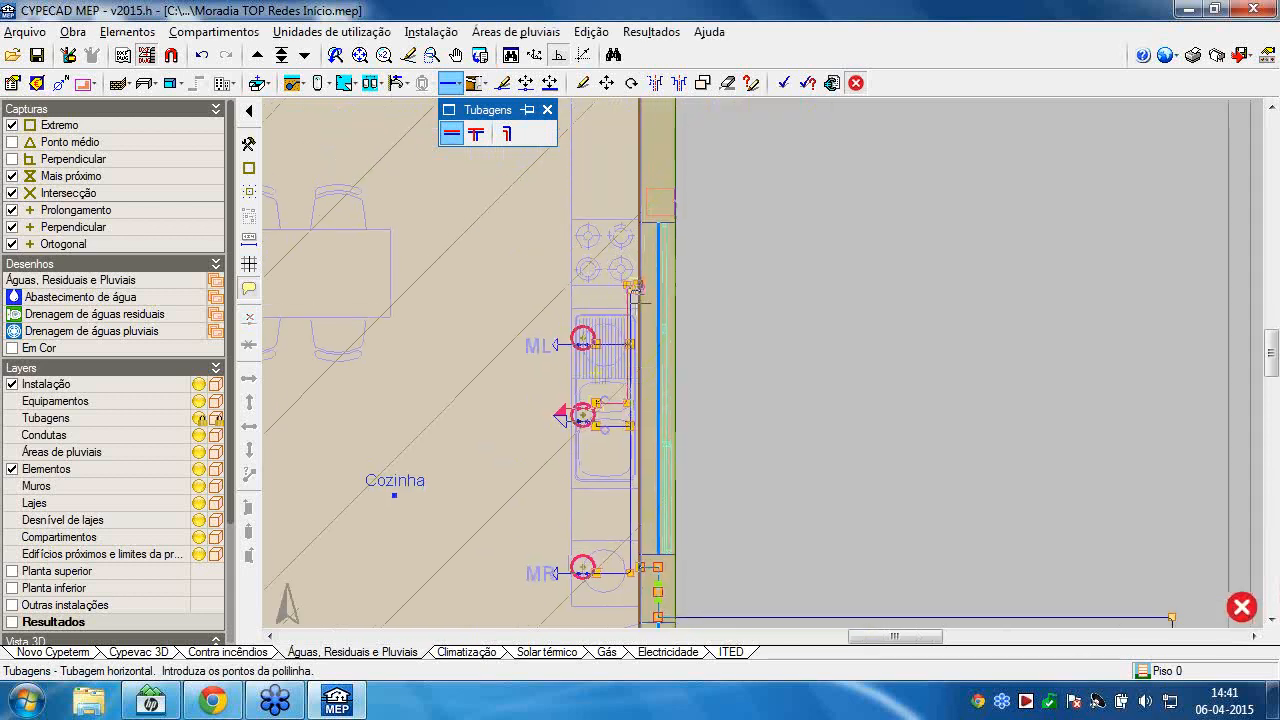
scroll(636, 277, "up", 3)
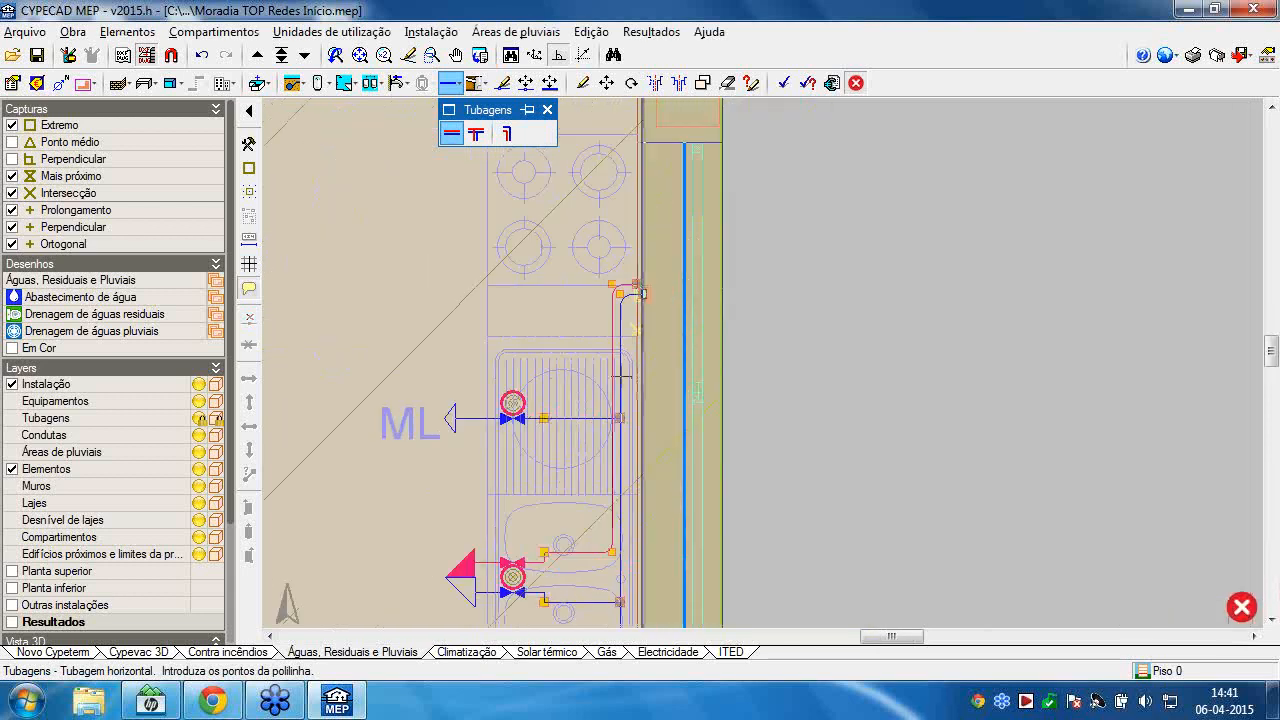
left_click(293, 82)
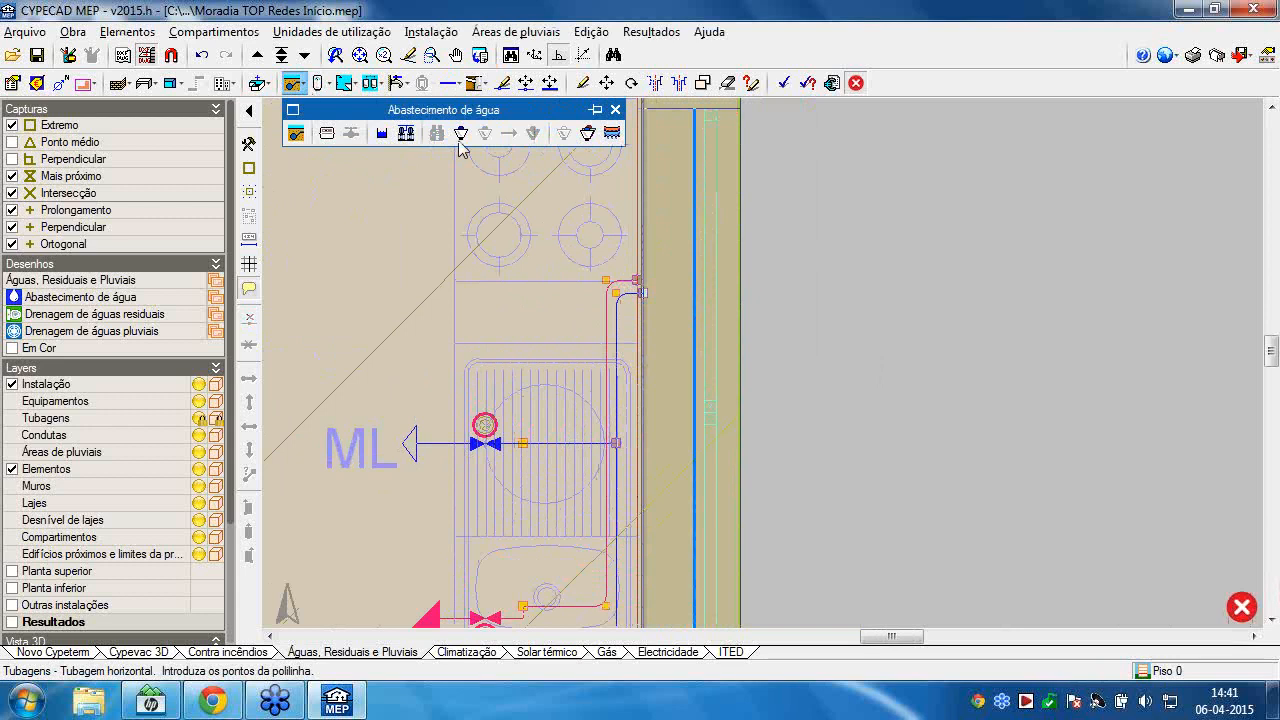
left_click(587, 132)
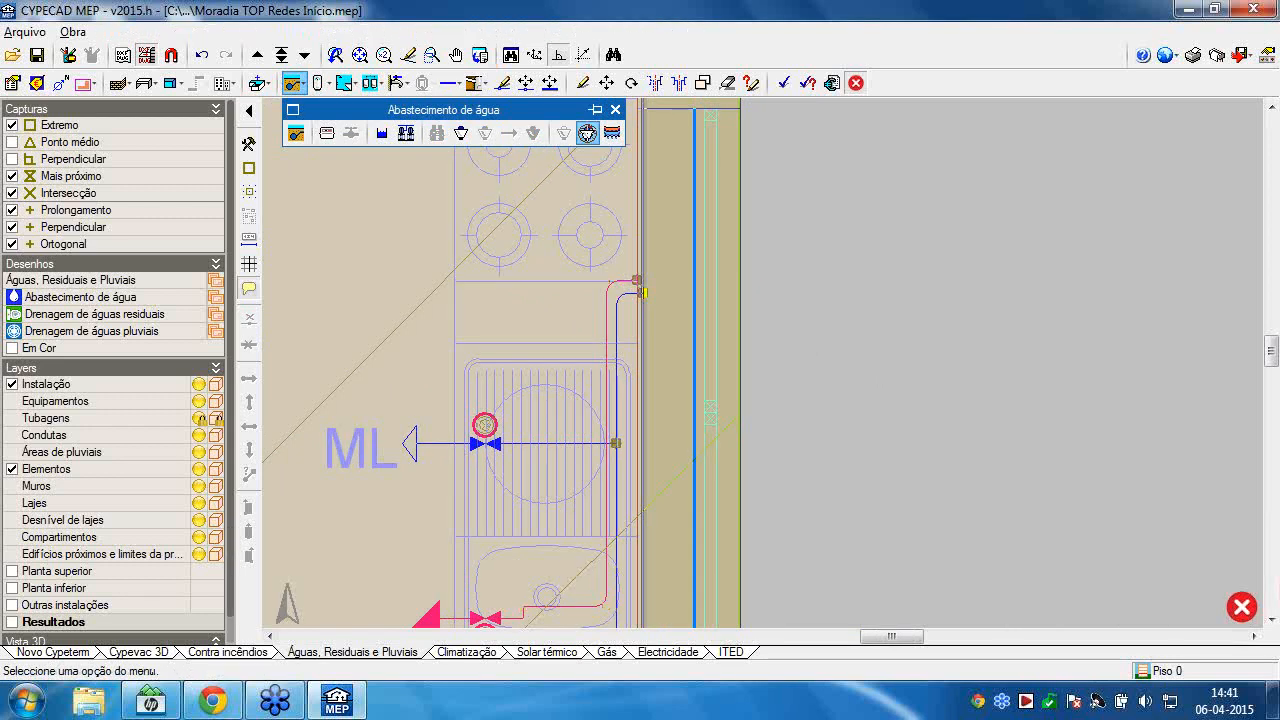
left_click(249, 449)
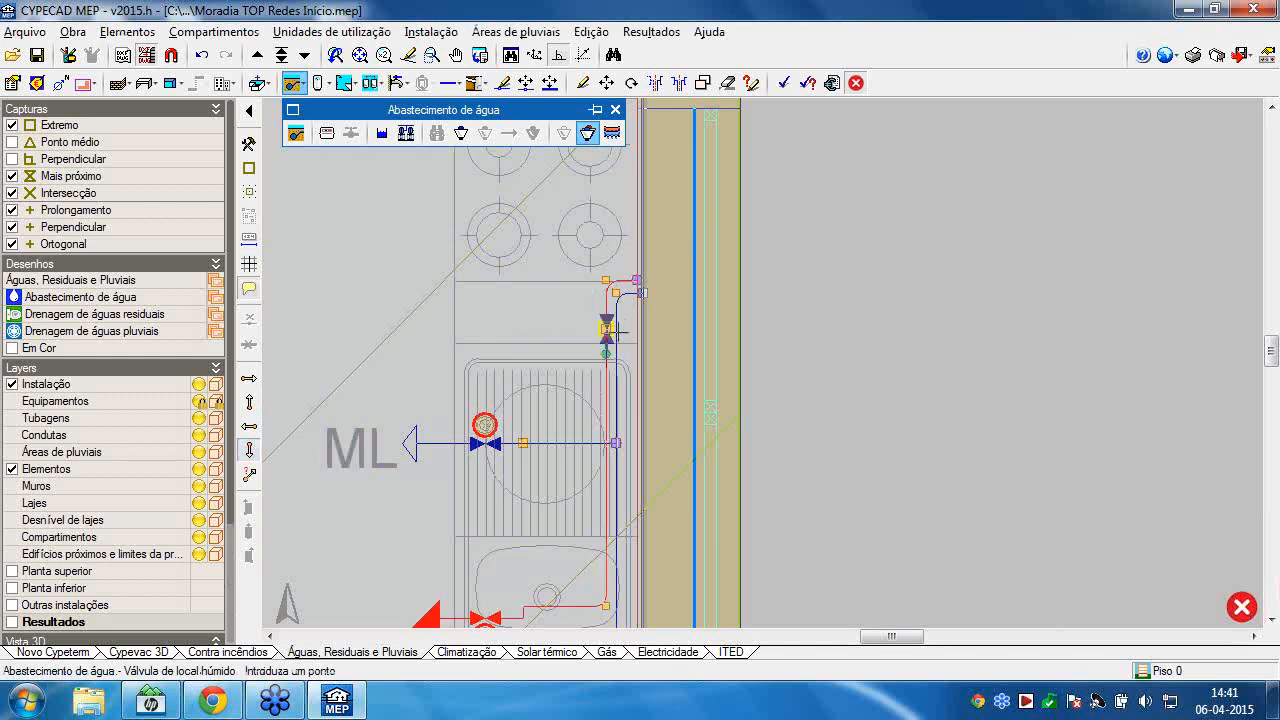
scroll(618, 330, "up", 5)
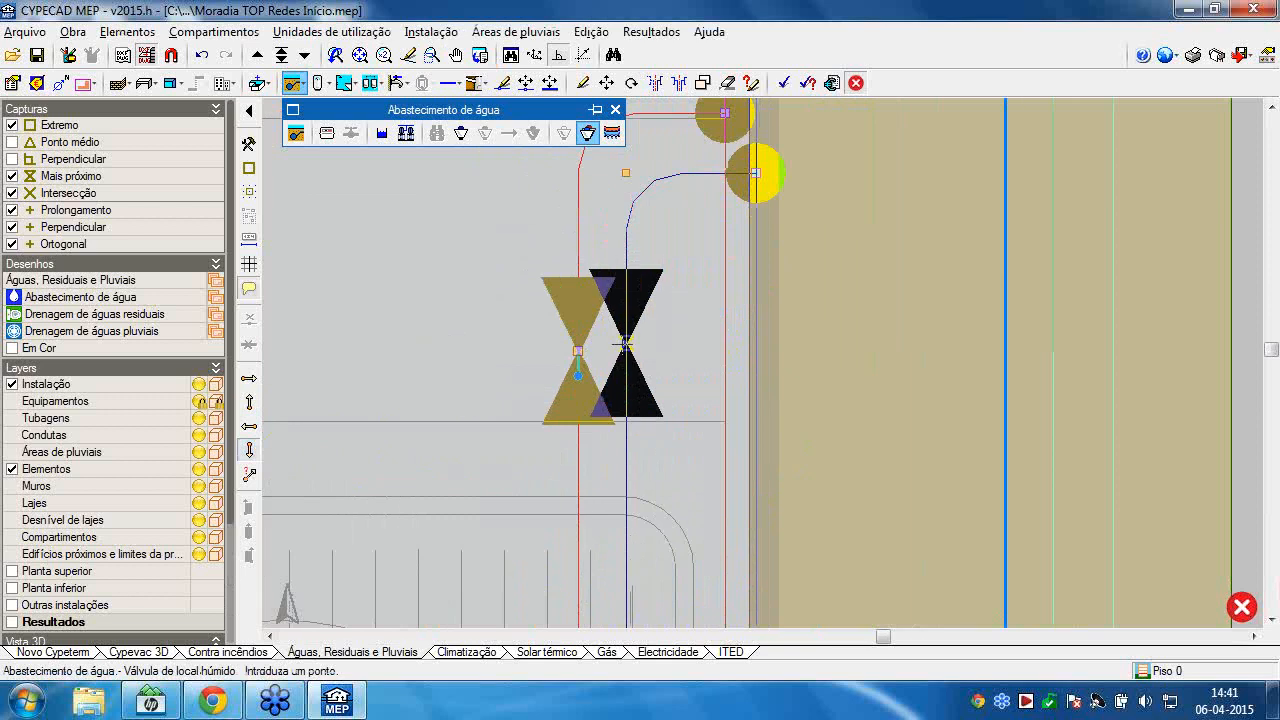
left_click(625, 343)
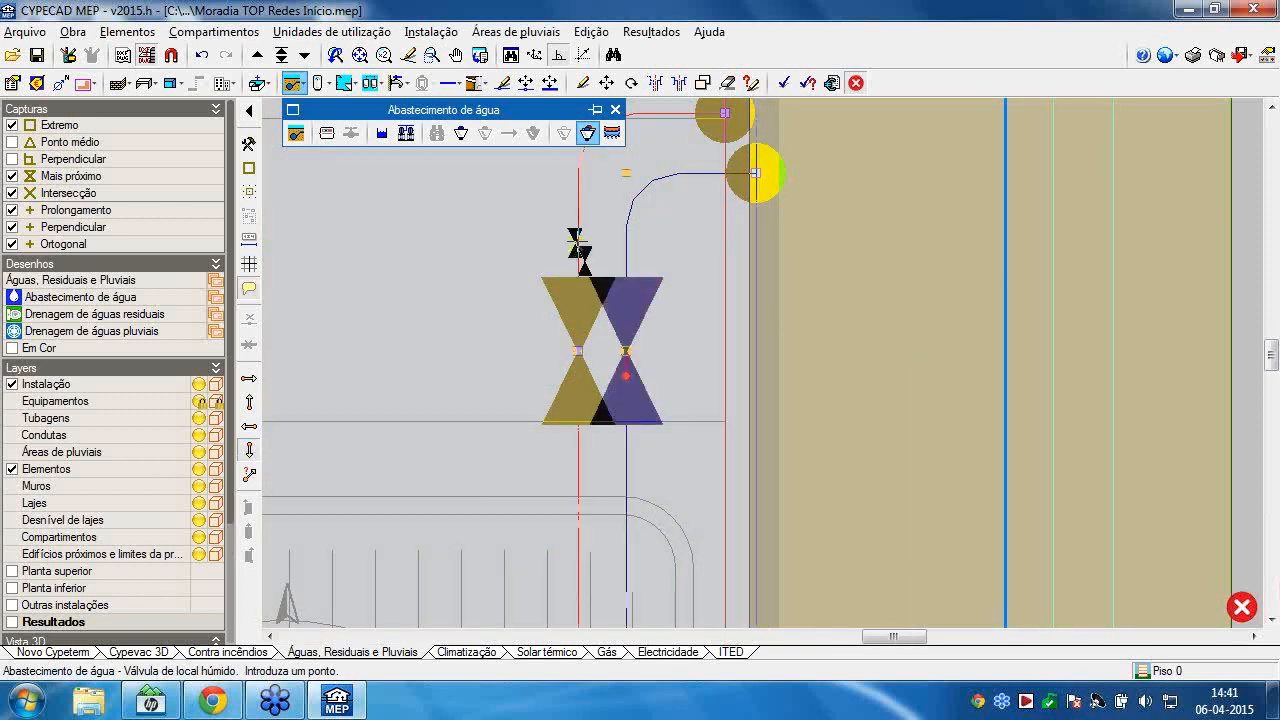
Review the piping along the outer wall from the kitchen up to the W.C. washbasin's hot and cold connection points.
scroll(665, 311, "down", 8)
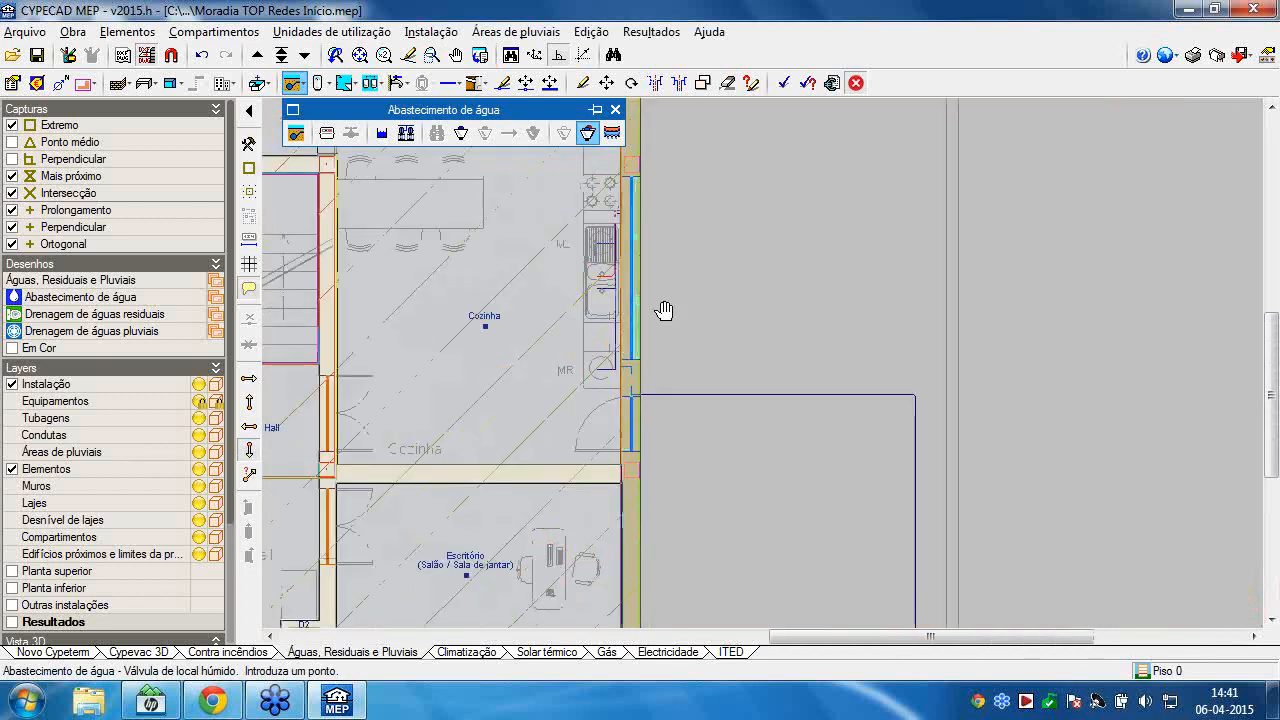
middle_click_drag(665, 311, 703, 402)
scroll(658, 306, "up", 1)
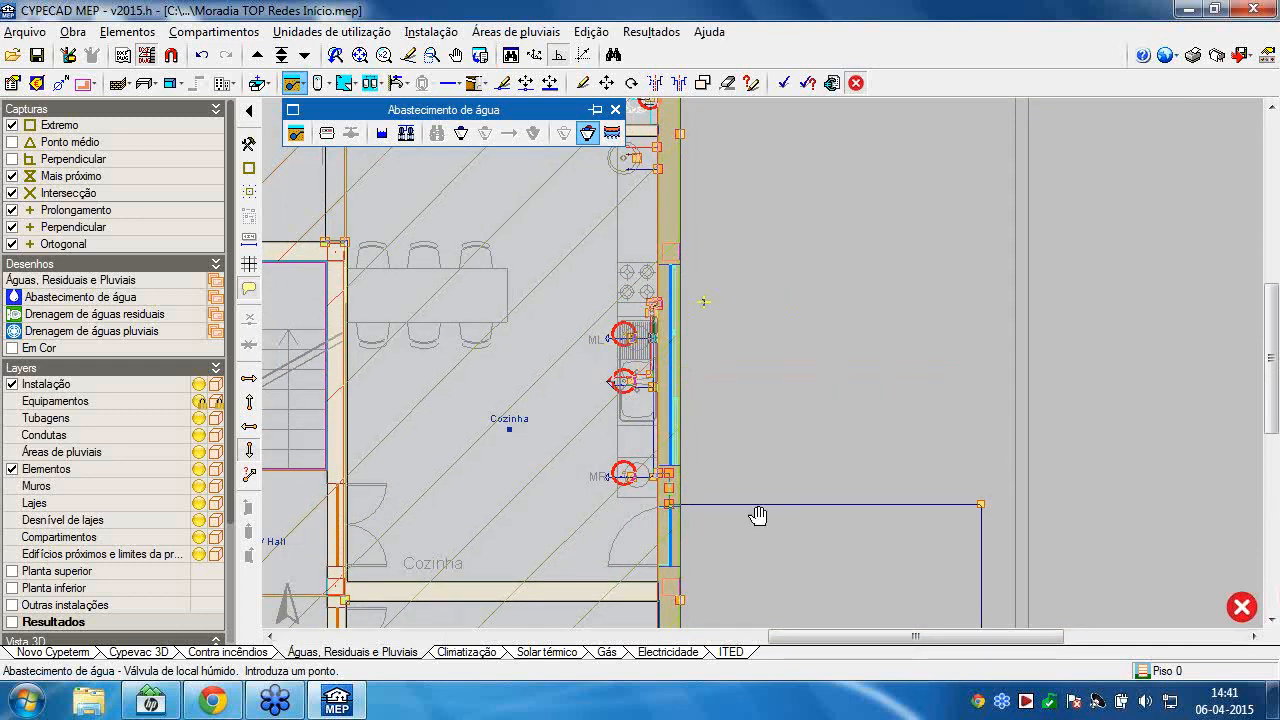
middle_click_drag(715, 392, 718, 414)
scroll(692, 352, "up", 4)
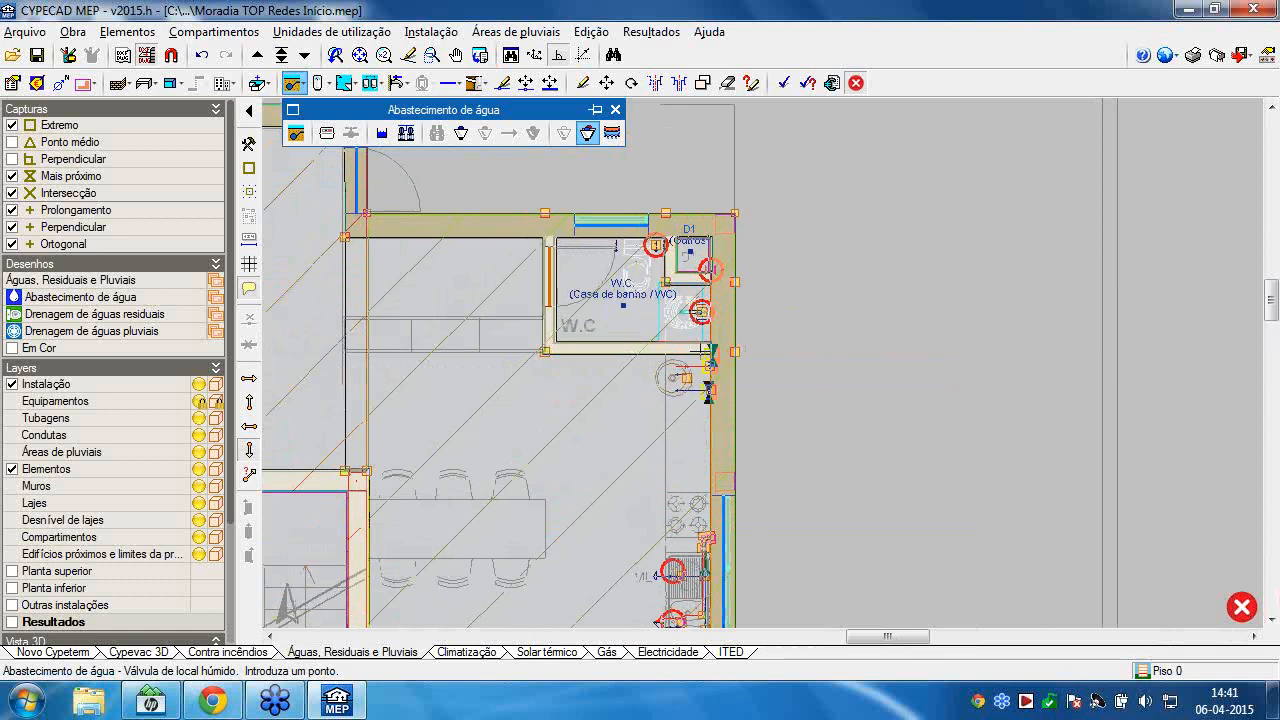
scroll(692, 352, "up", 1)
middle_click_drag(687, 308, 694, 454)
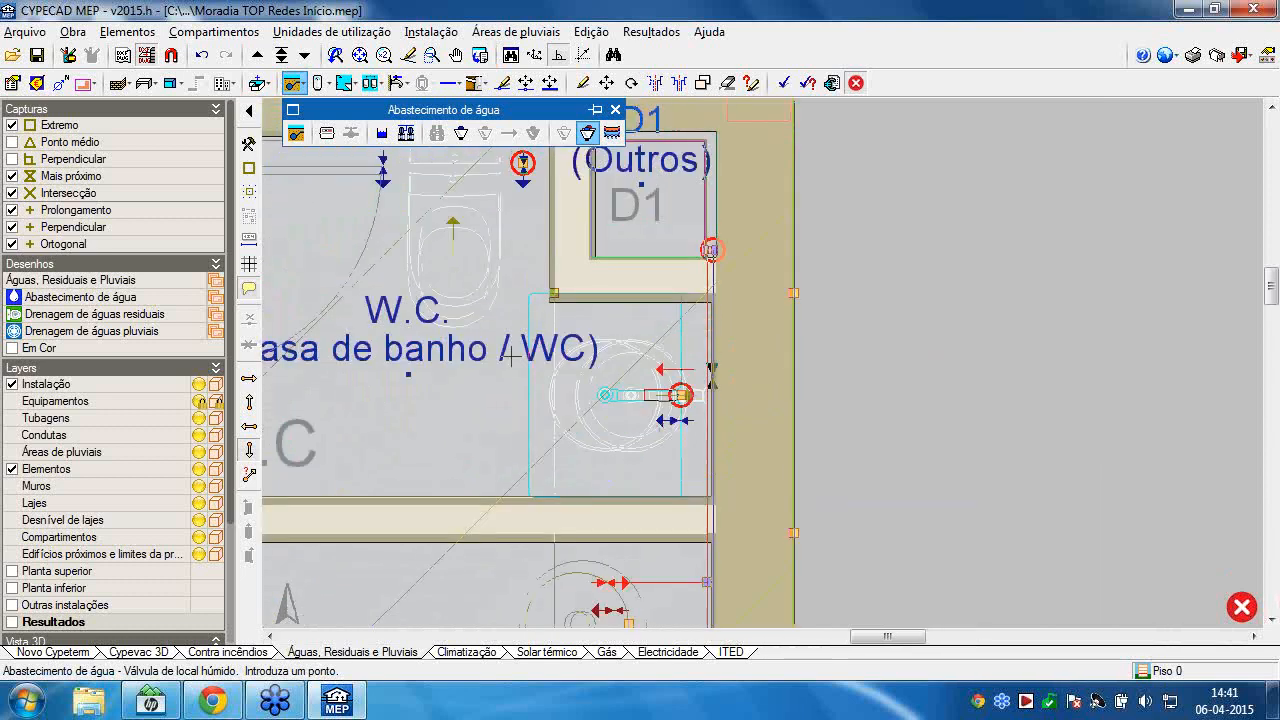
middle_click_drag(526, 332, 530, 339)
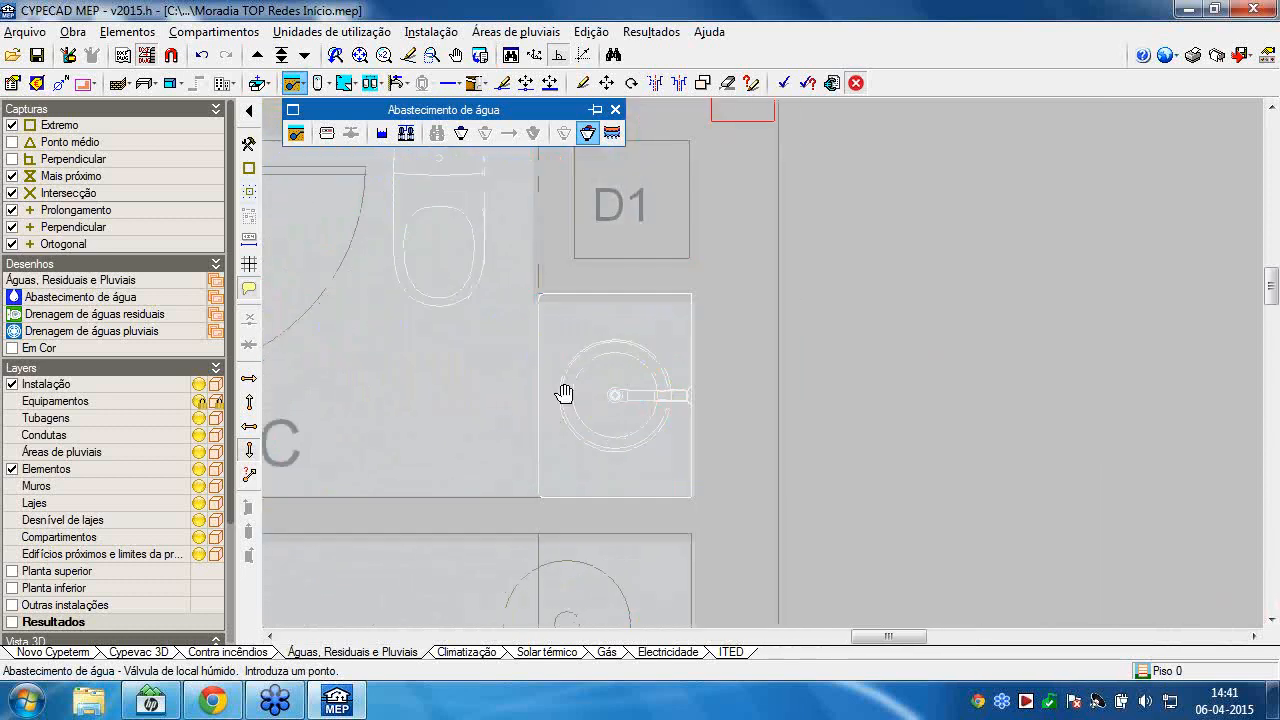
scroll(589, 454, "up", 1)
middle_click_drag(589, 454, 597, 483)
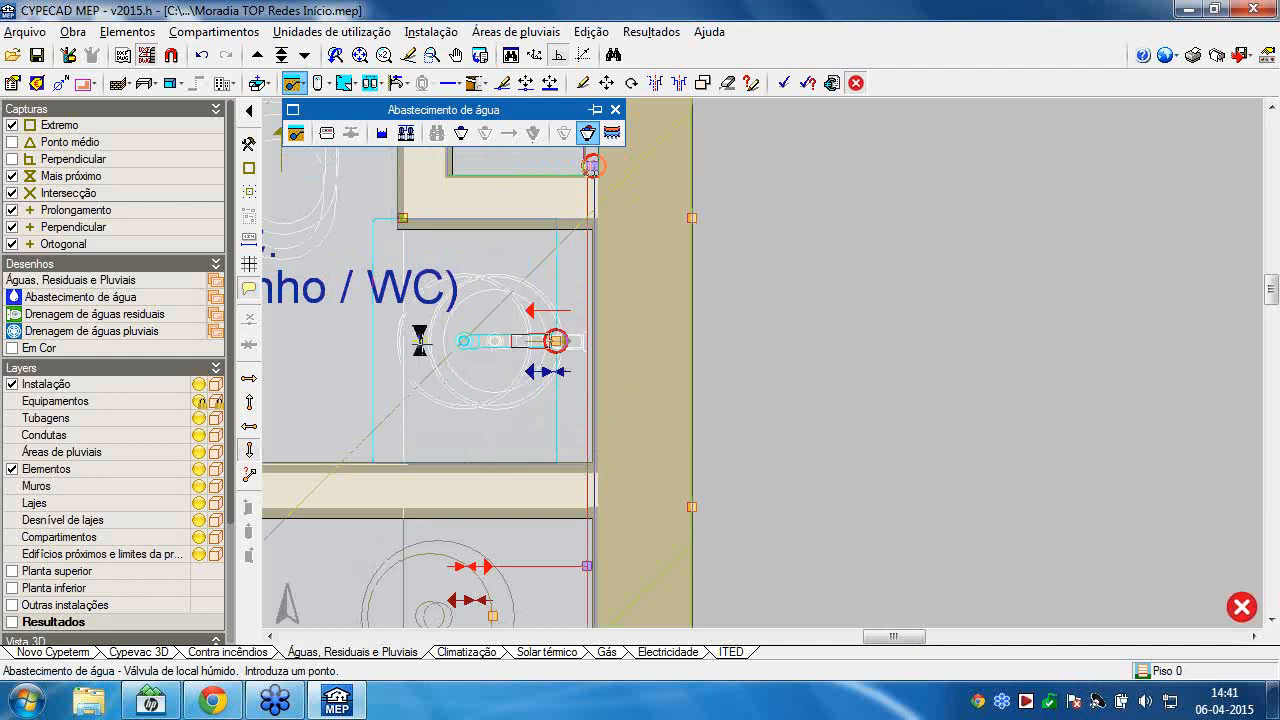
Draw a horizontal cold water (Água fria) pipe from the outer wall's cold pipe below the W.C. to the washbasin's cold connection.
left_click(450, 85)
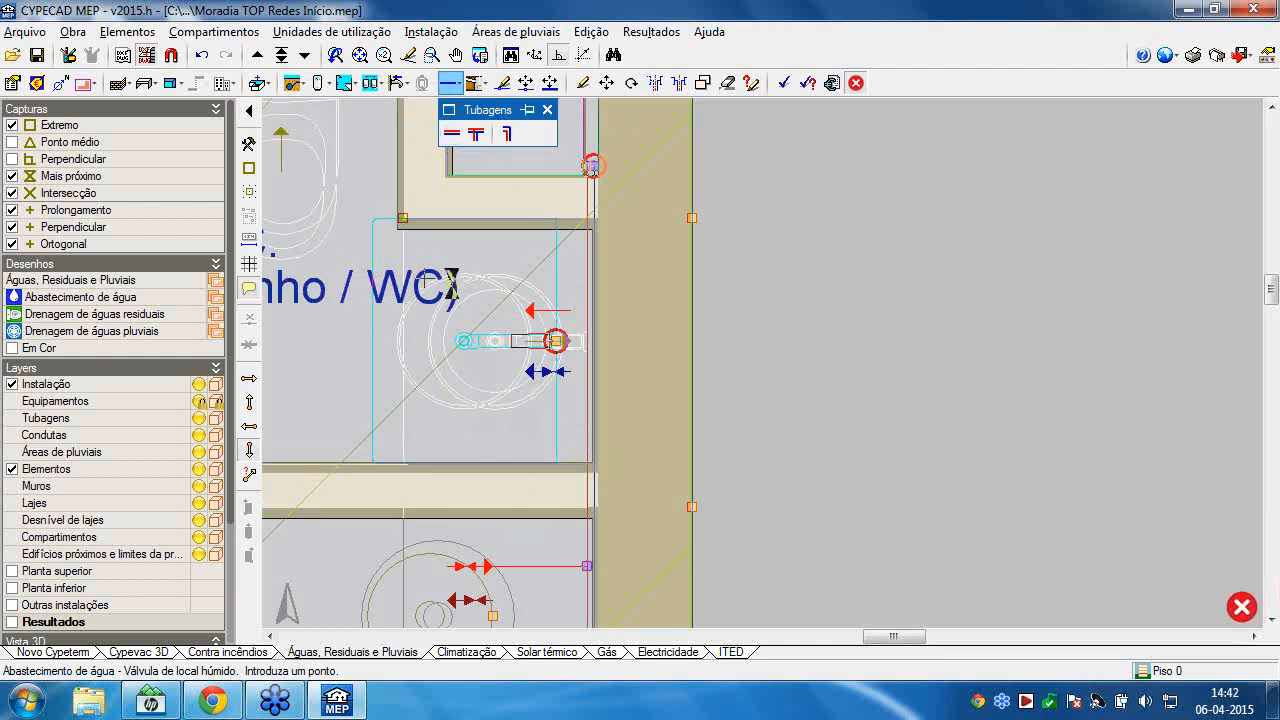
left_click(452, 135)
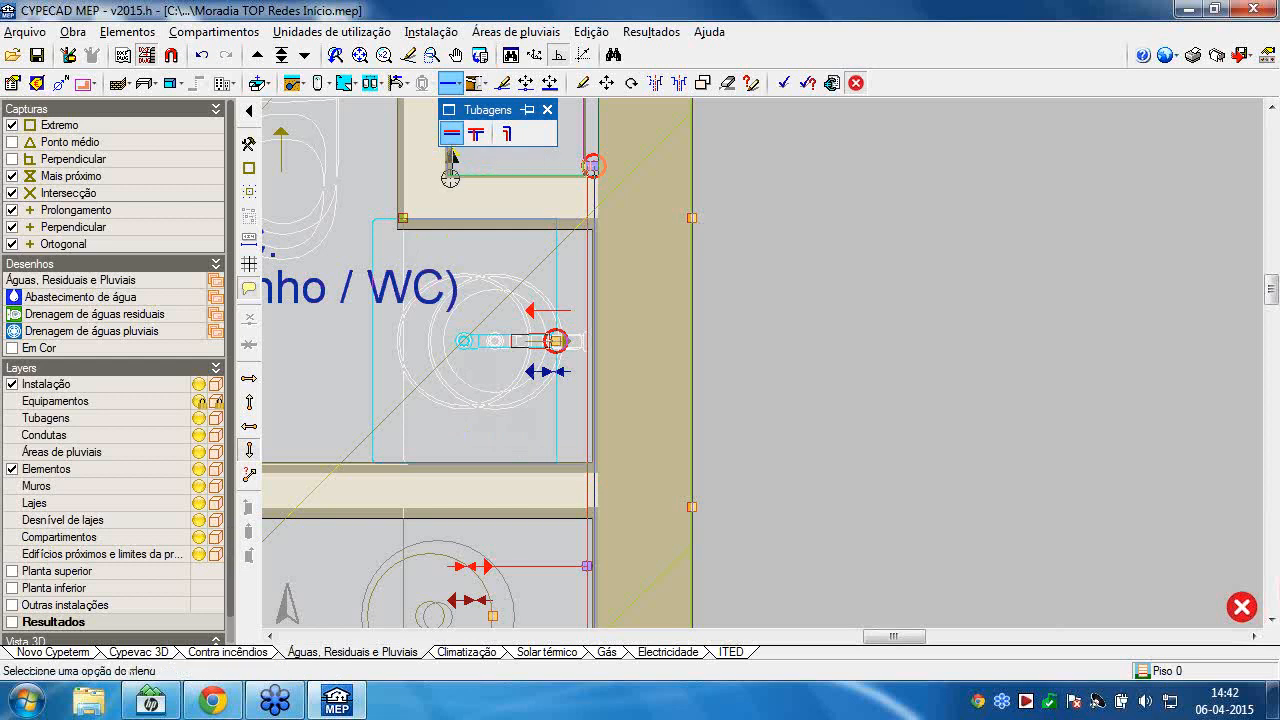
left_click(567, 312)
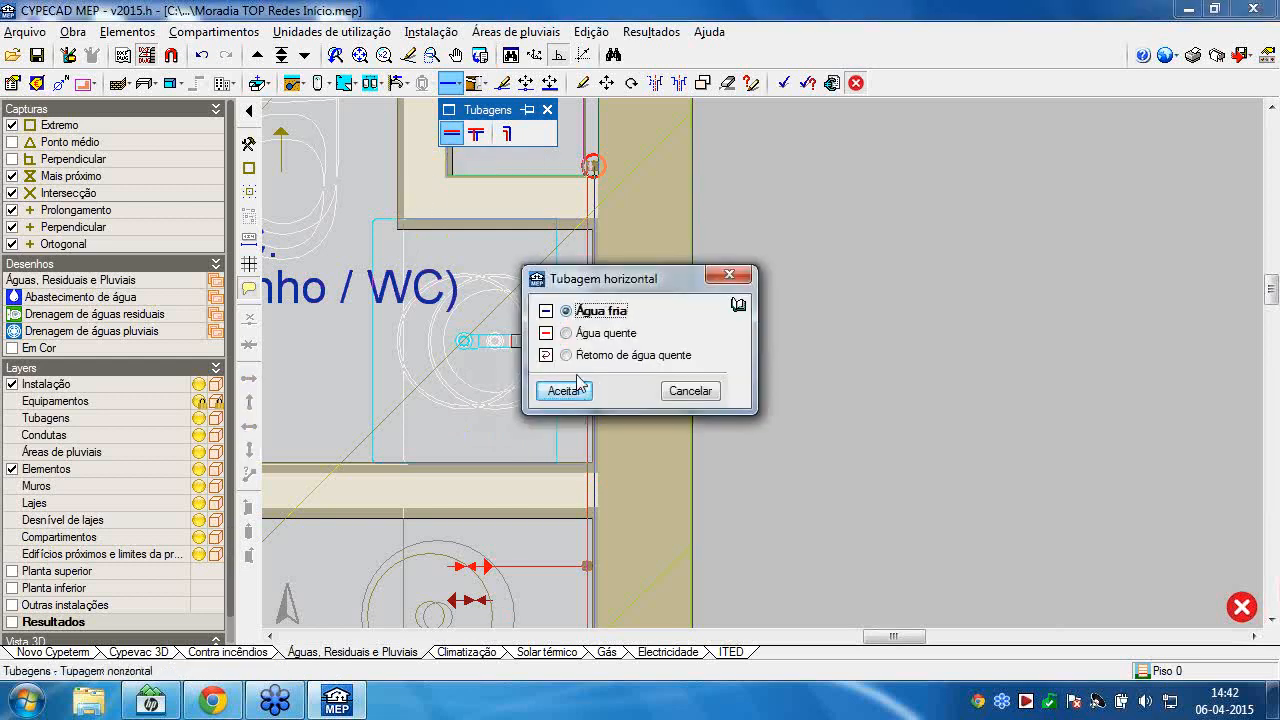
left_click(564, 391)
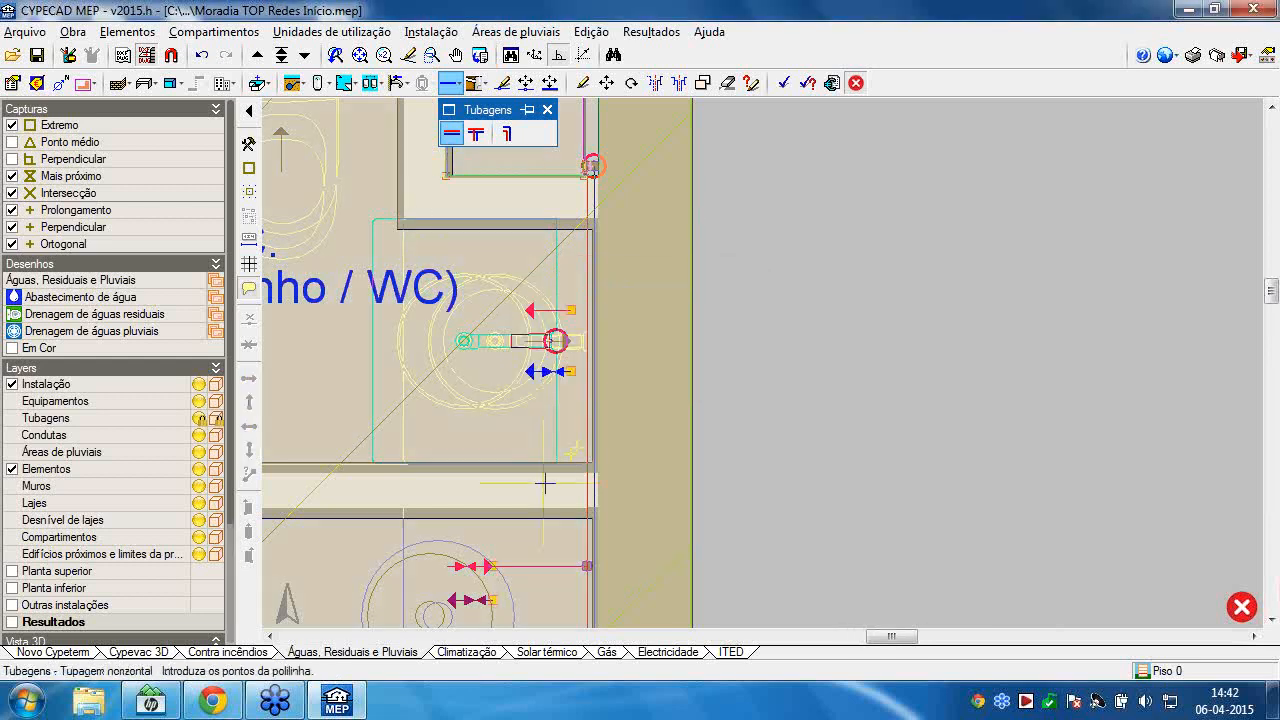
scroll(553, 487, "up", 1)
scroll(553, 487, "up", 1)
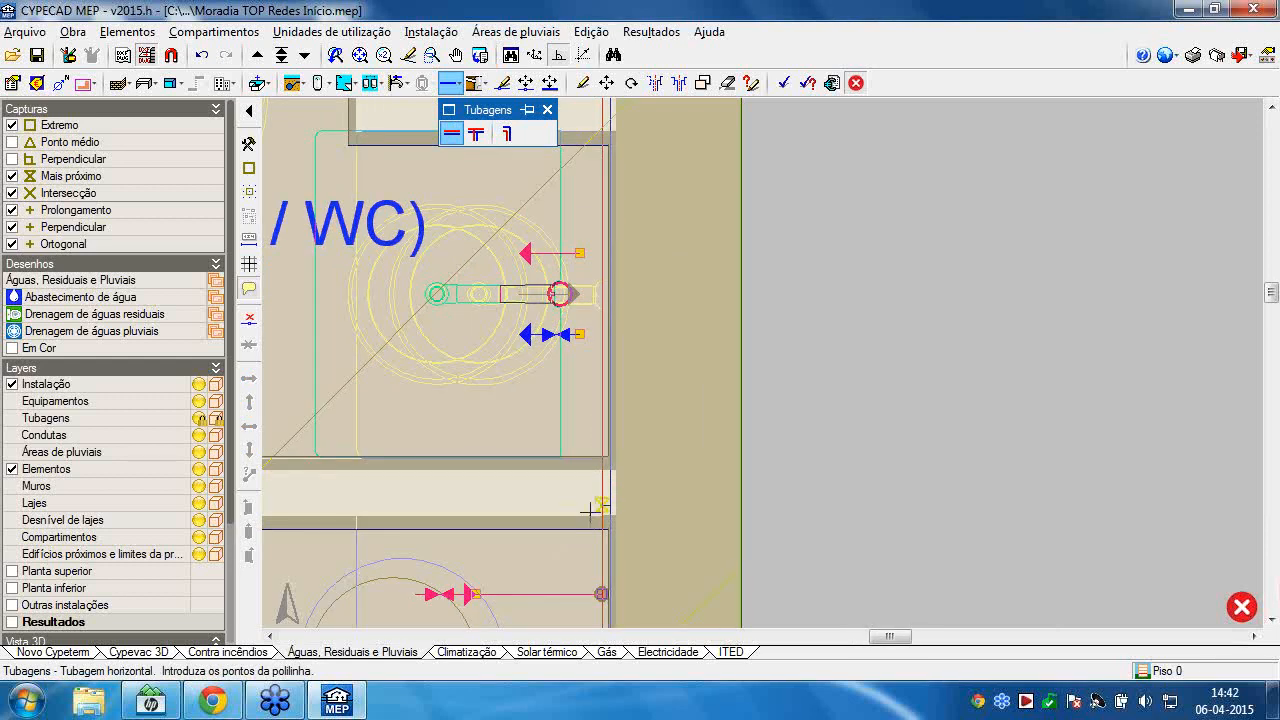
scroll(590, 512, "up", 6)
left_click(598, 506)
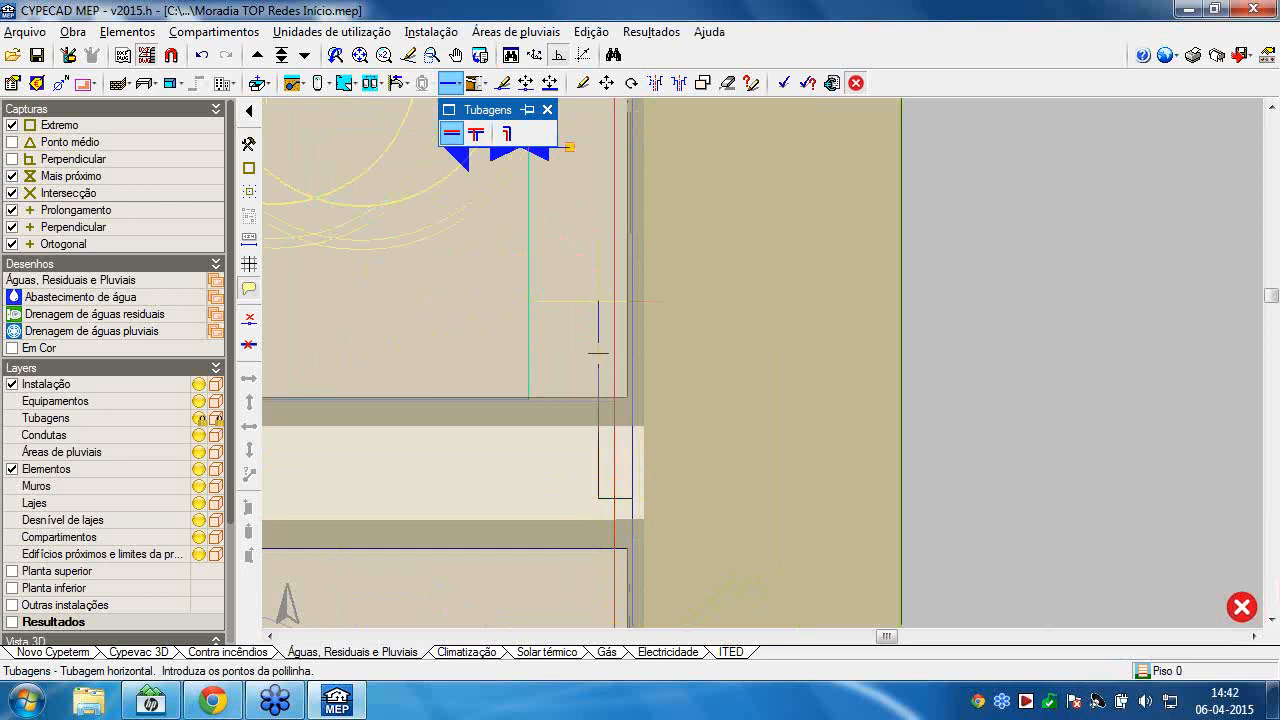
middle_click_drag(599, 308, 600, 462)
left_click(599, 304)
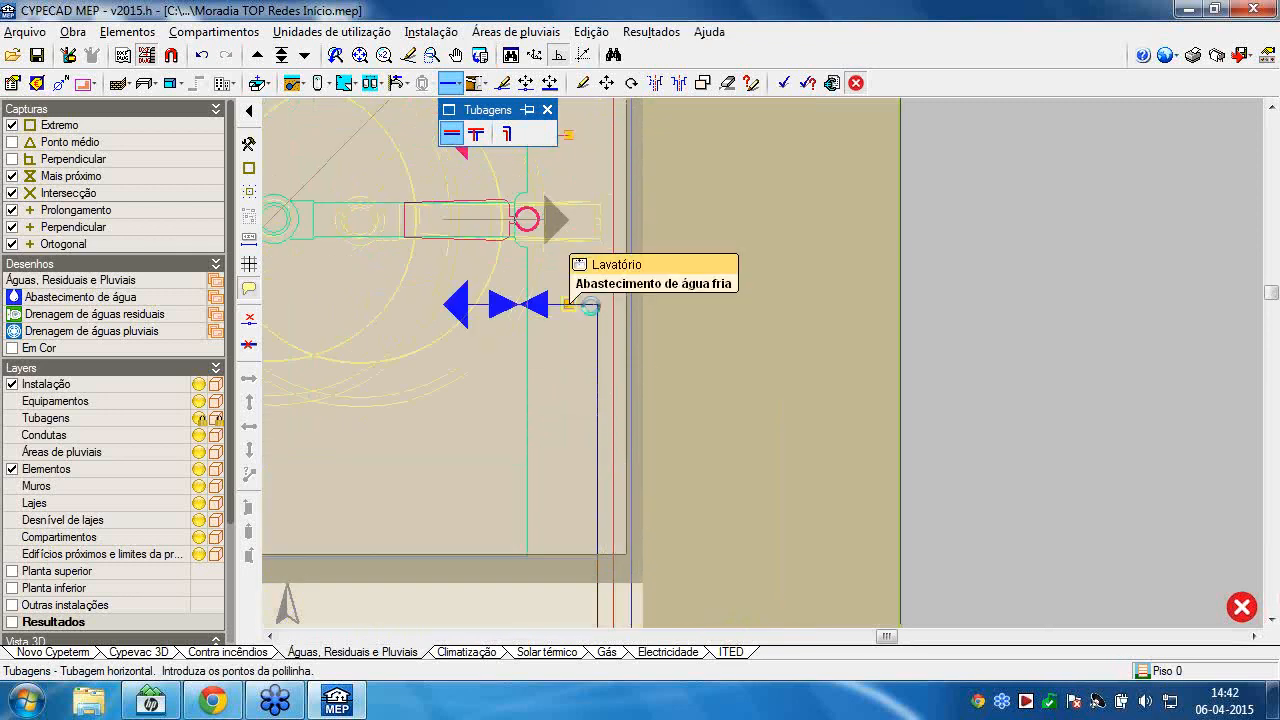
left_click(590, 306)
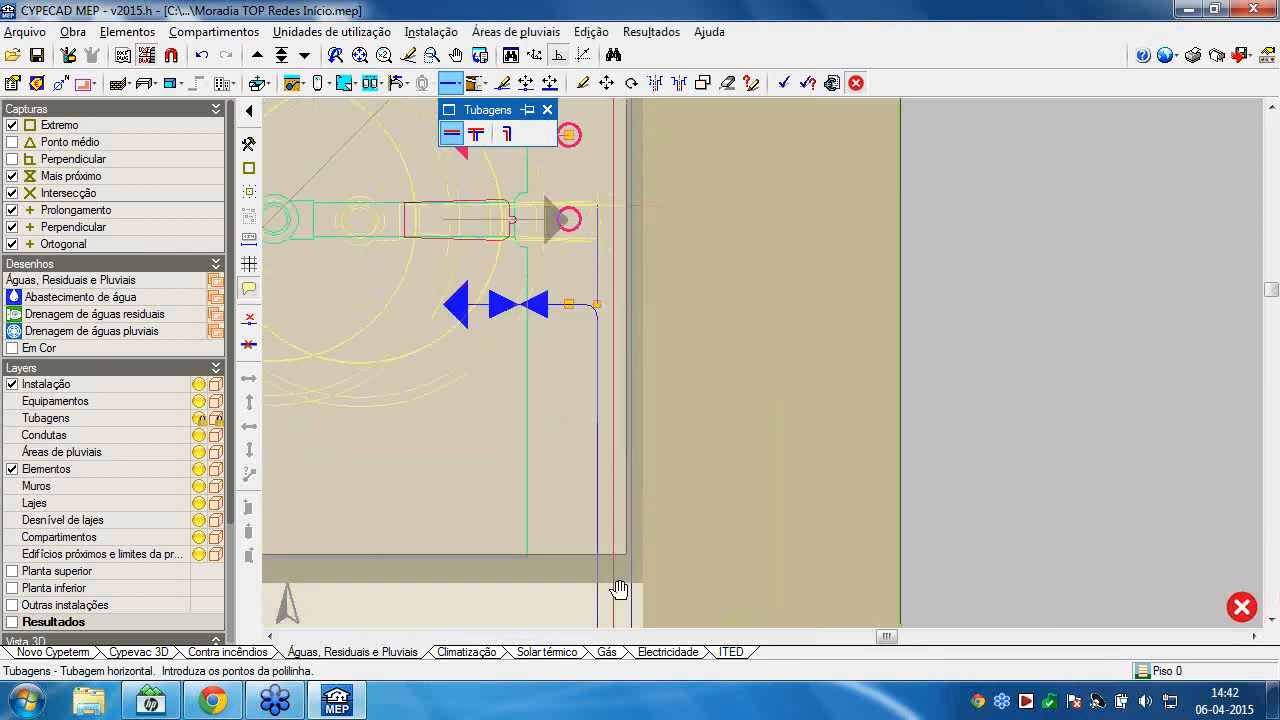
Extend the cold water pipe along the W.C. walls around duct D1 to the toilet's cold connection and finish the polyline.
middle_click_drag(588, 202, 619, 590)
left_click(622, 315)
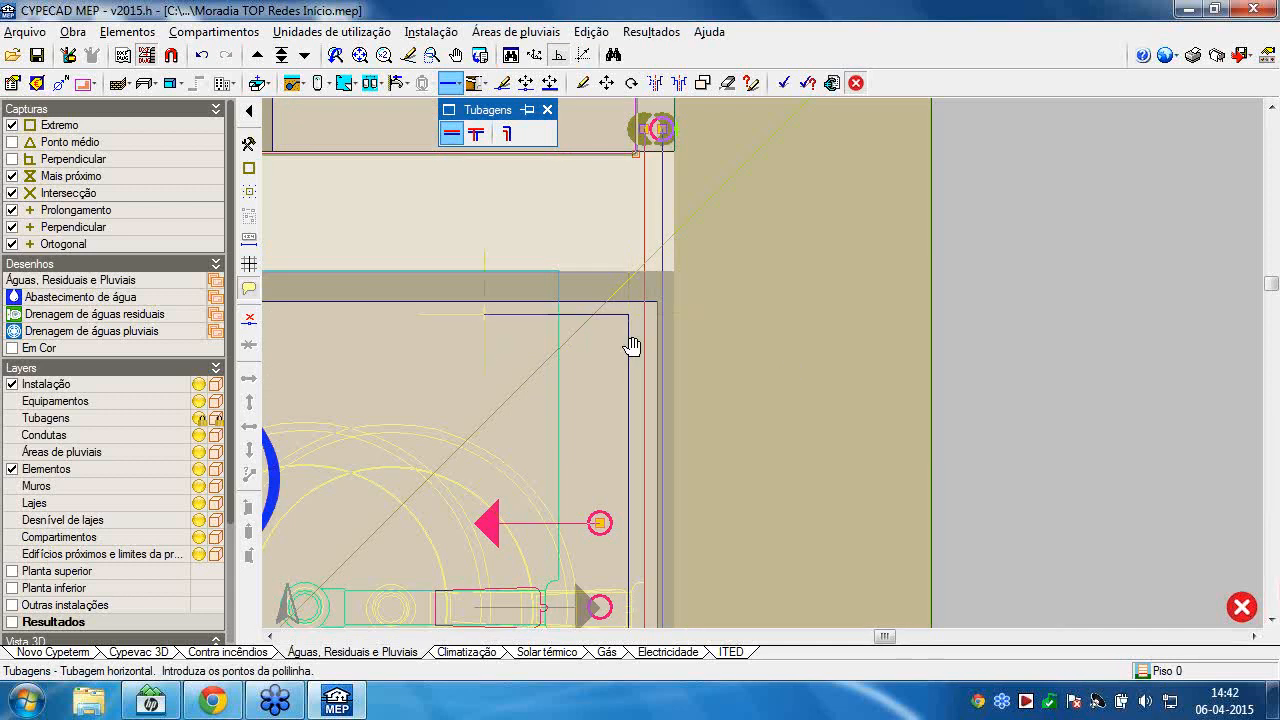
middle_click_drag(632, 346, 632, 390)
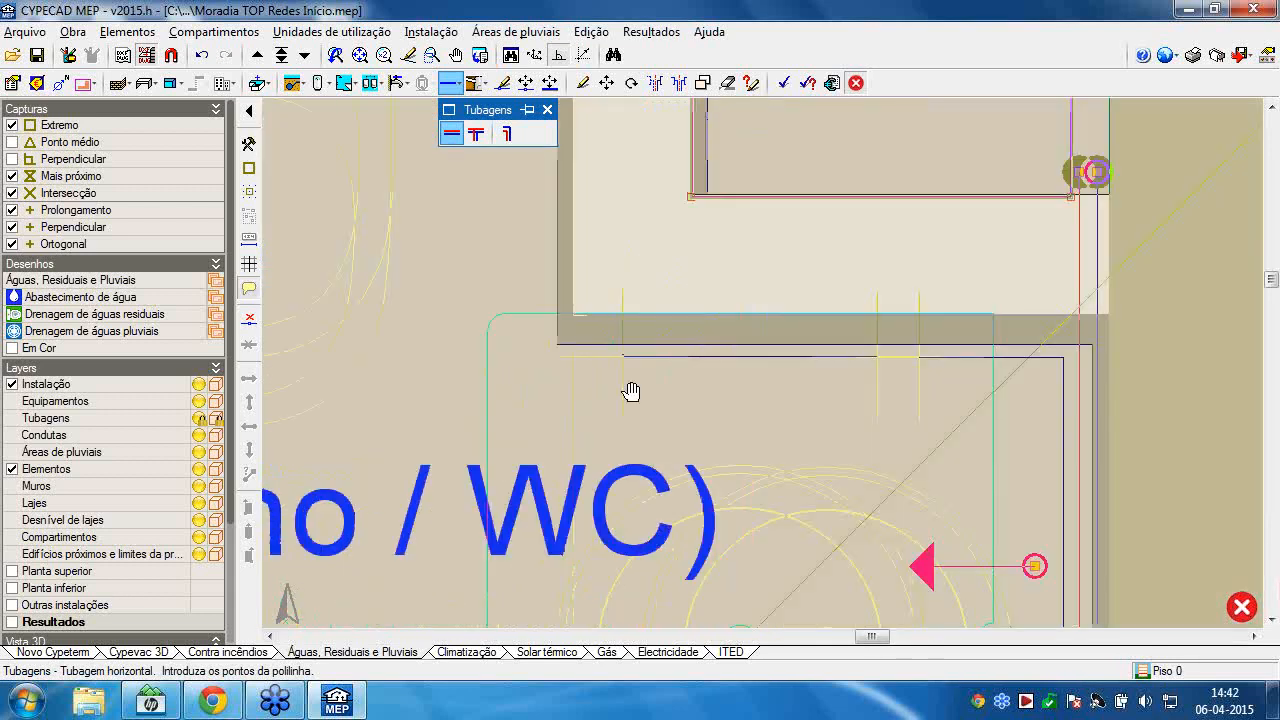
scroll(631, 391, "down", 2)
middle_click_drag(699, 152, 723, 371)
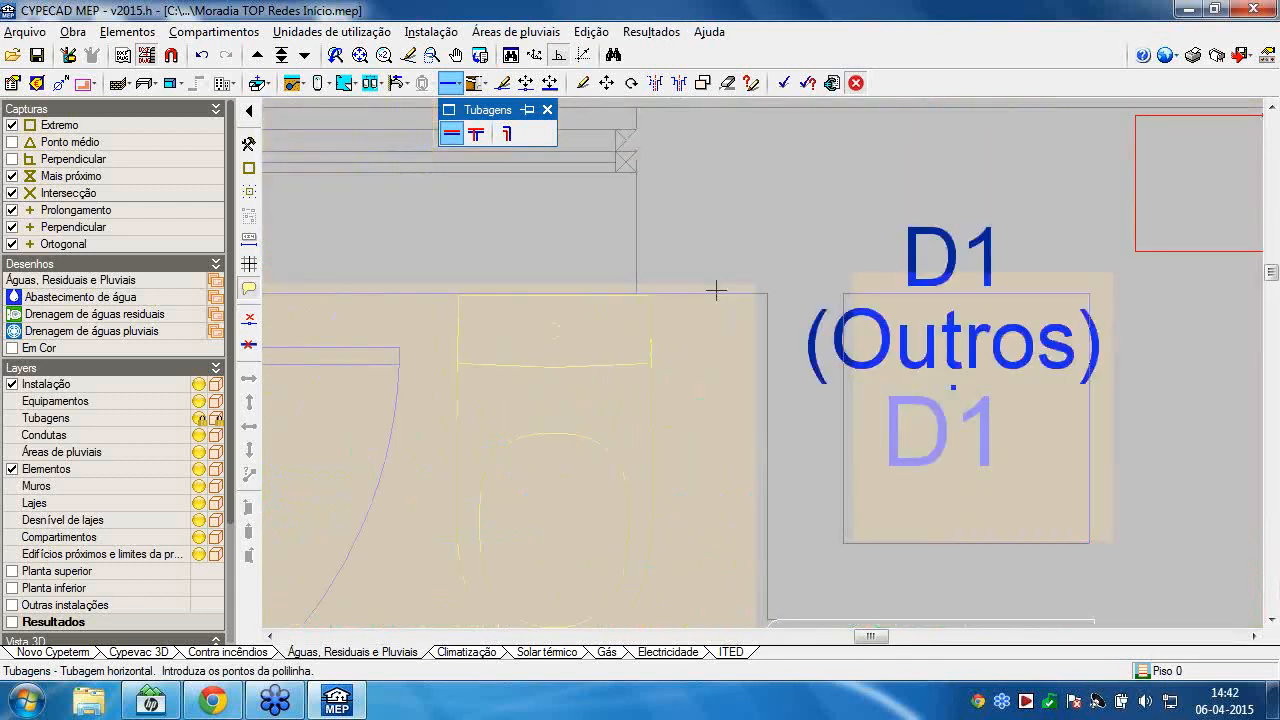
left_click(743, 312)
left_click(707, 312)
right_click(723, 382)
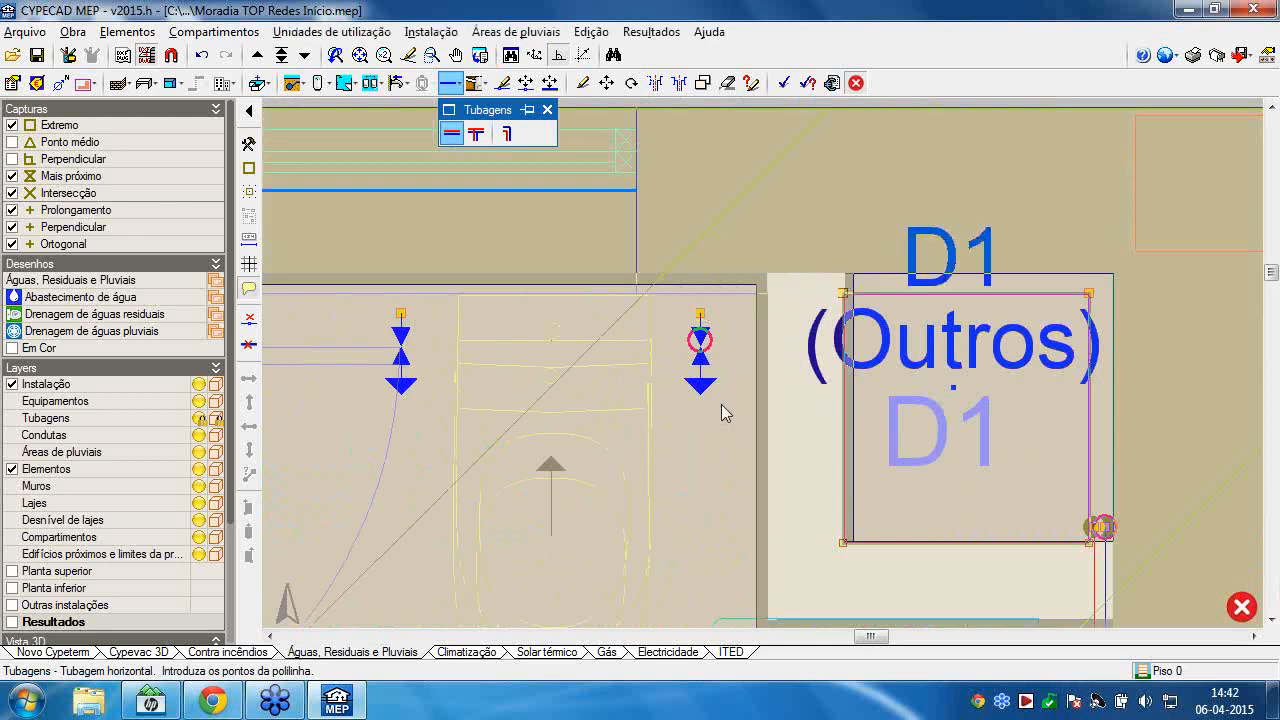
Draw a horizontal hot water (Água quente) pipe from the outer wall's hot pipe below the W.C. to the washbasin's hot connection.
scroll(820, 543, "down", 3)
middle_click_drag(820, 543, 641, 277)
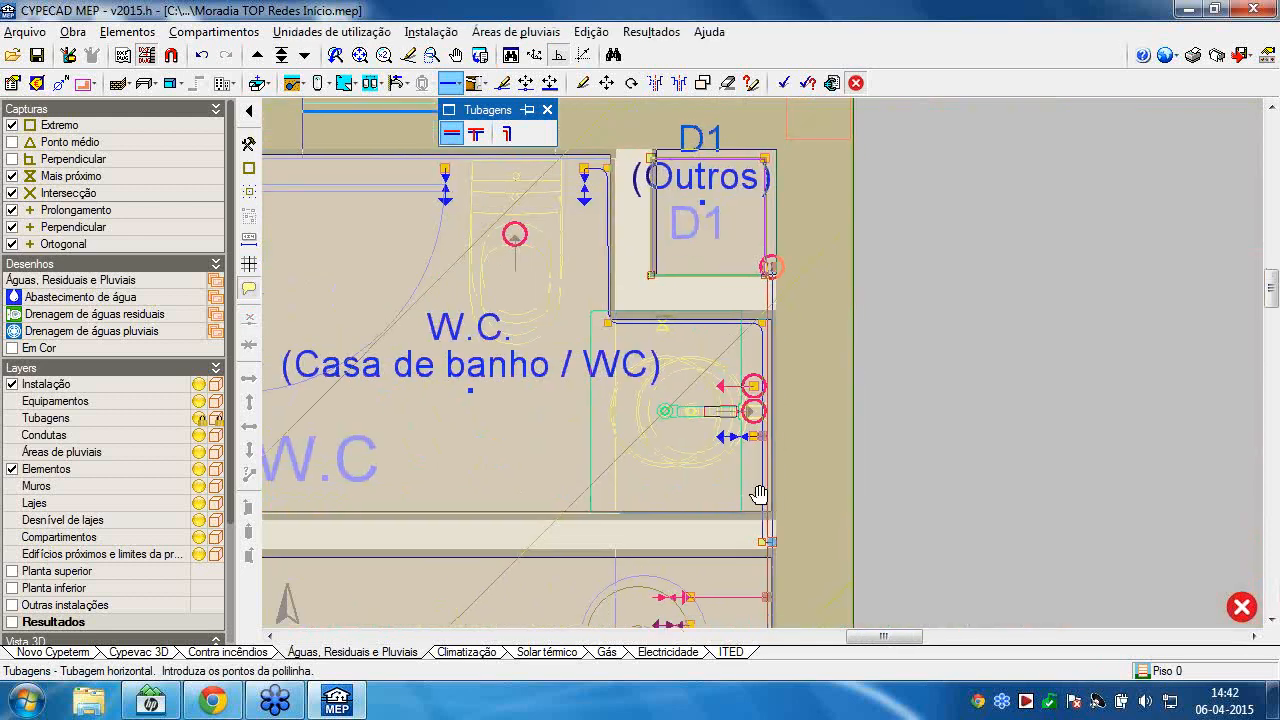
middle_click_drag(760, 494, 734, 437)
scroll(734, 437, "up", 1)
scroll(750, 501, "up", 2)
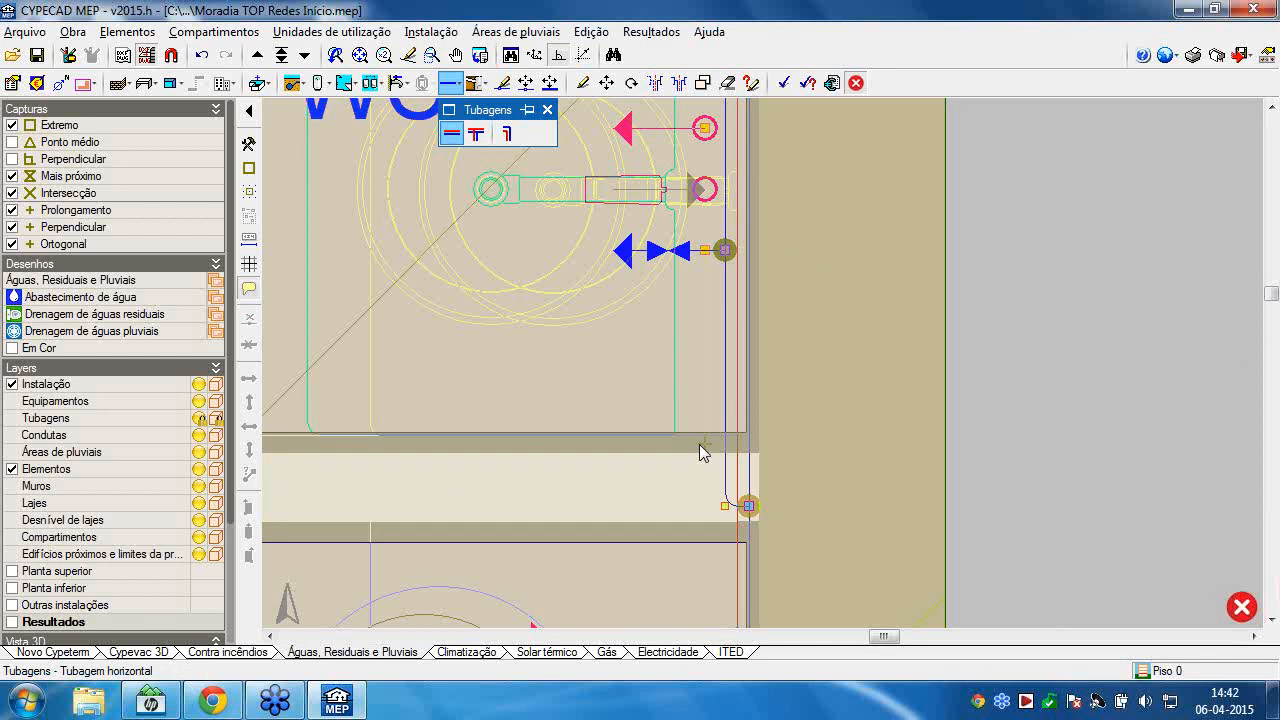
left_click(704, 442)
left_click(590, 335)
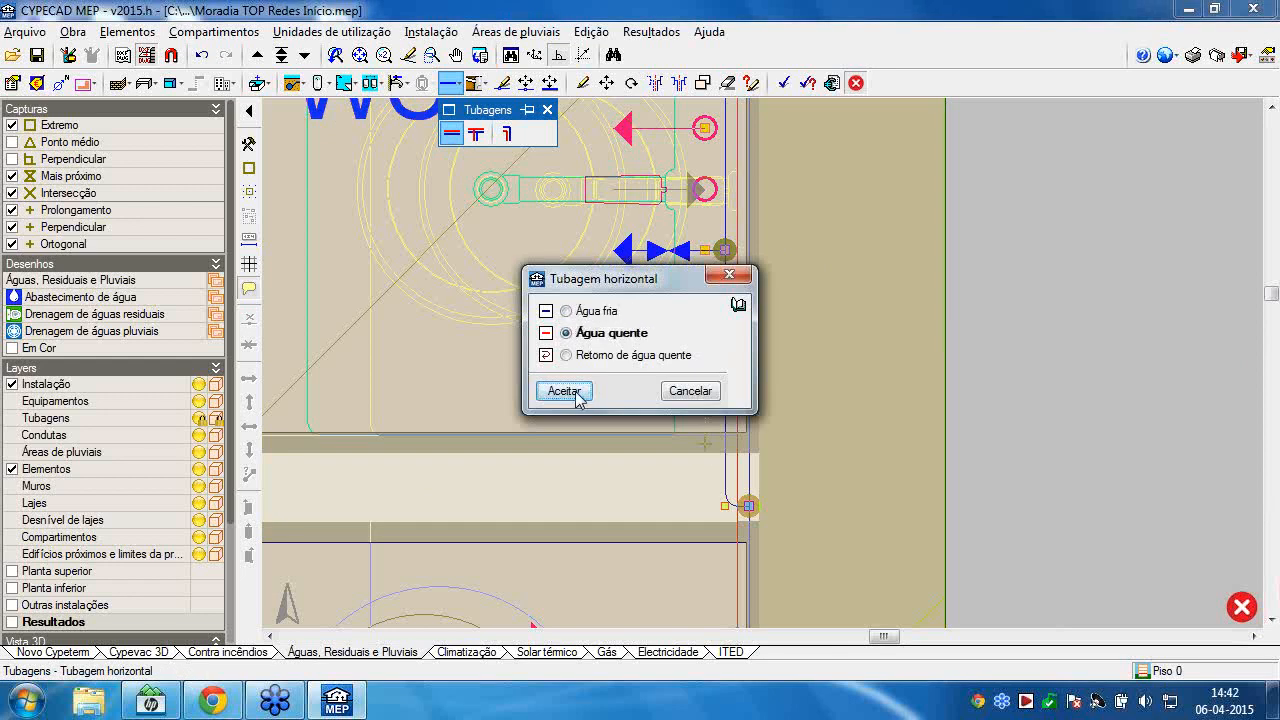
left_click(576, 396)
scroll(690, 460, "up", 2)
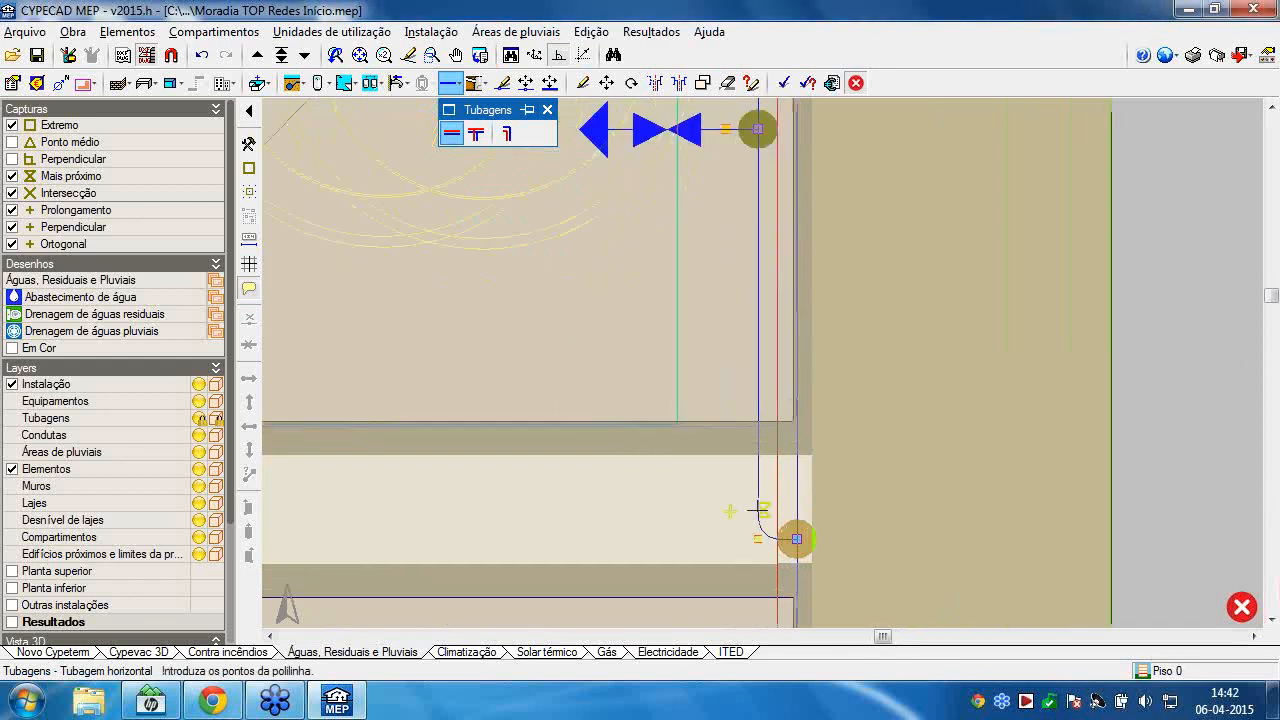
scroll(733, 503, "up", 1)
middle_click_drag(720, 466, 660, 357)
left_click(725, 462)
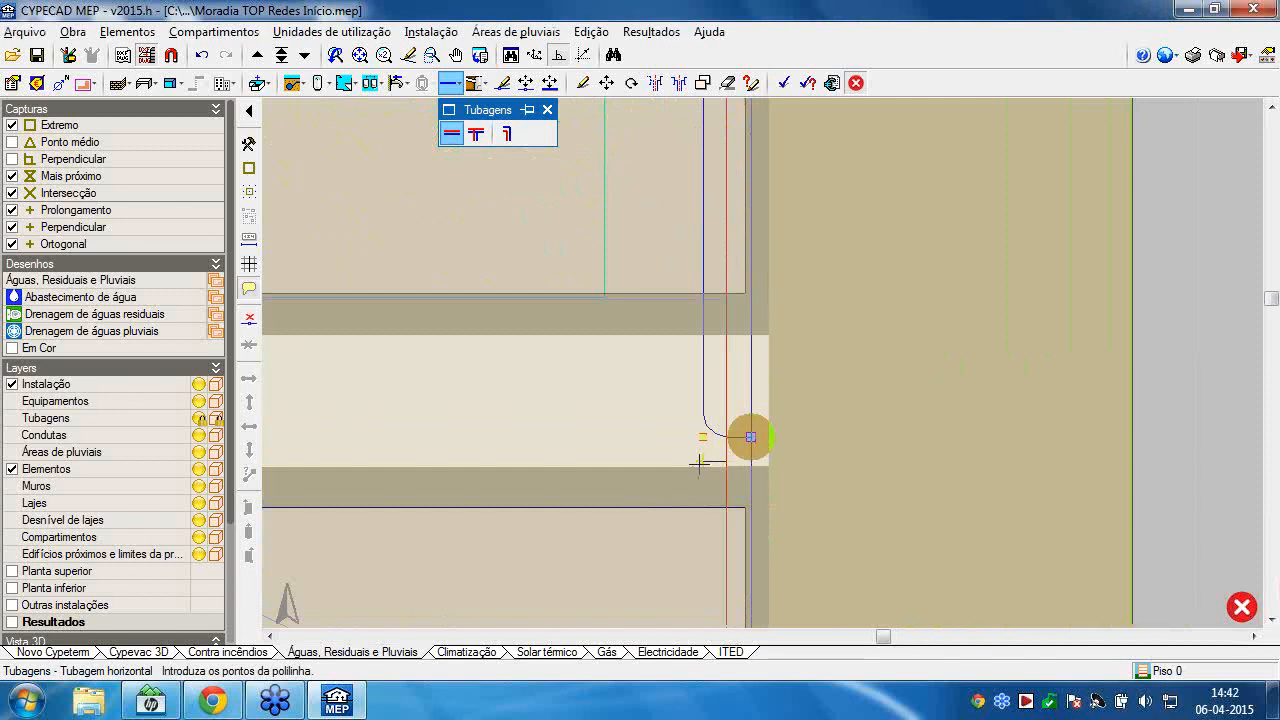
middle_click_drag(718, 621, 708, 591)
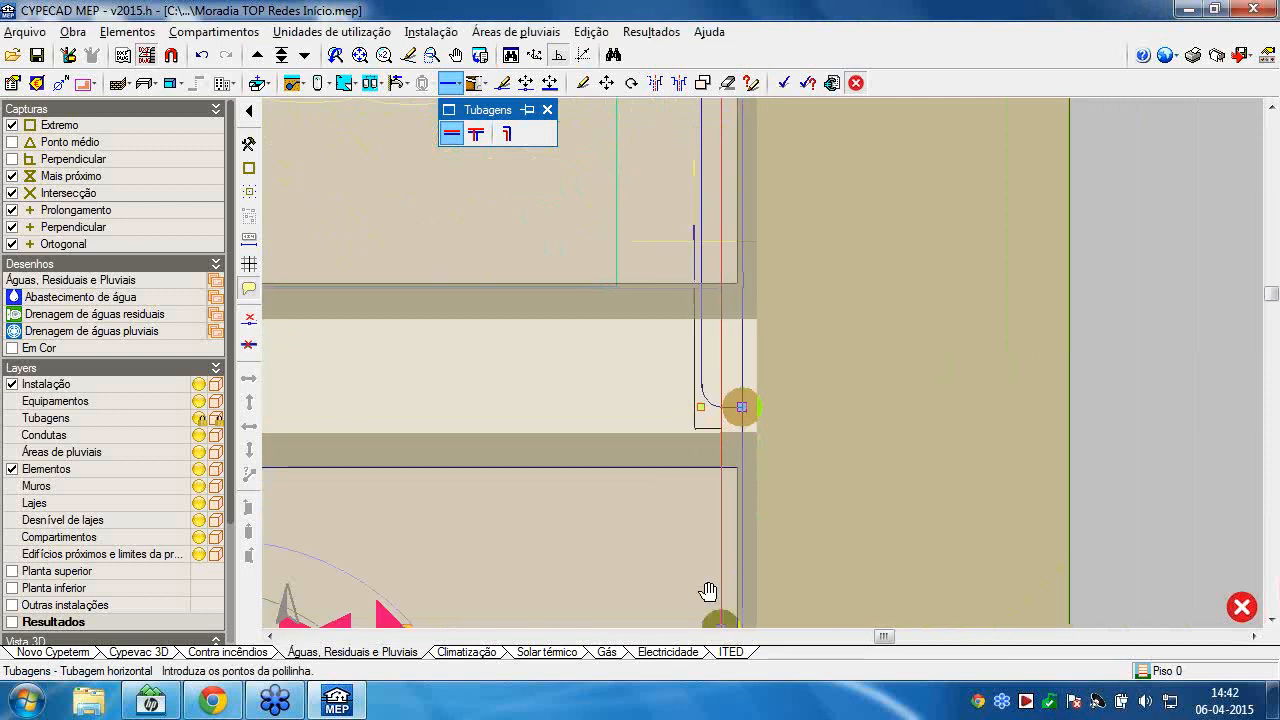
scroll(708, 588, "down", 1)
middle_click_drag(676, 130, 694, 446)
scroll(719, 250, "up", 3)
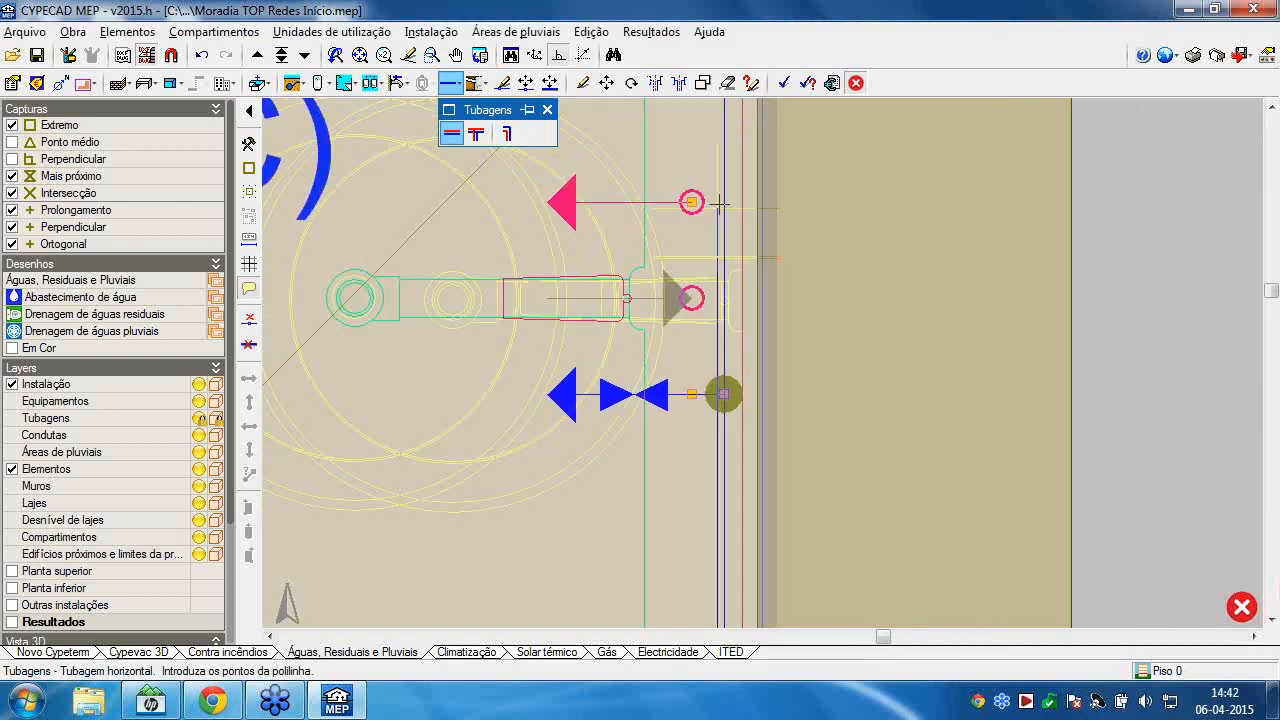
left_click(683, 185)
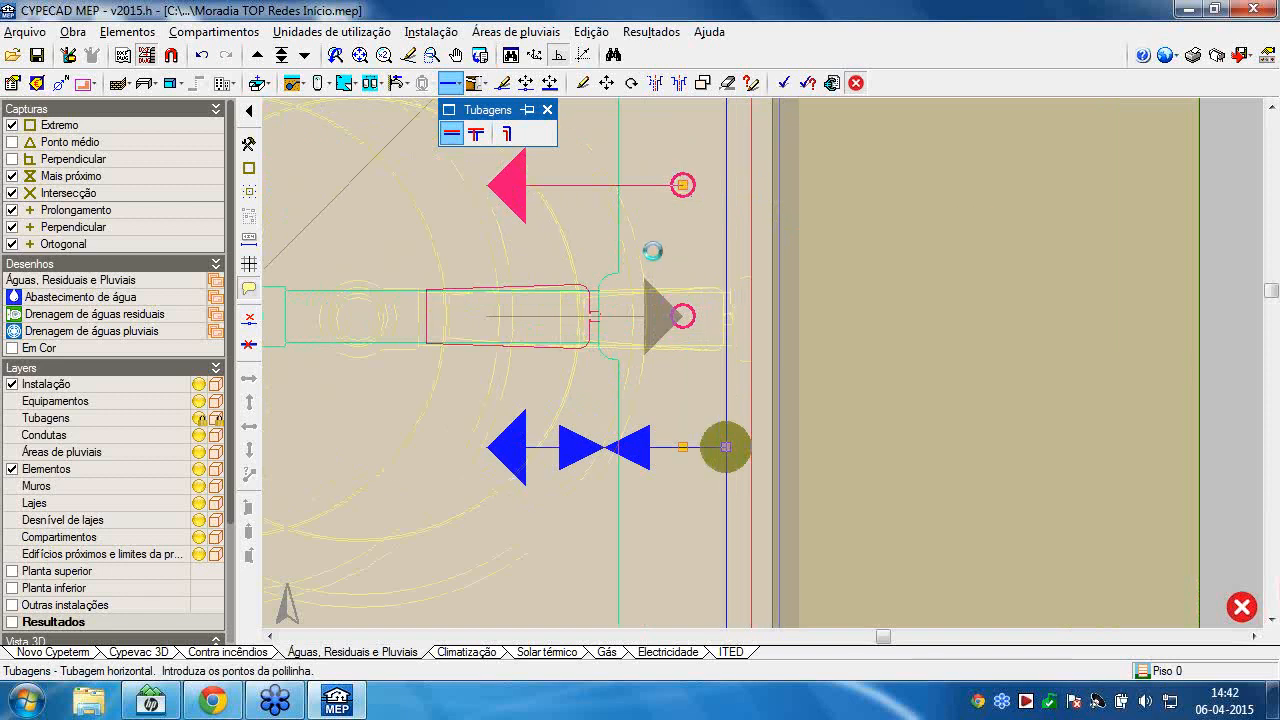
Try to place downward-oriented wet-area valves (Válvula de local húmido) on the W.C.'s hot and cold branches at the wall below the washbasin.
scroll(650, 255, "down", 4)
middle_click_drag(650, 255, 575, 132)
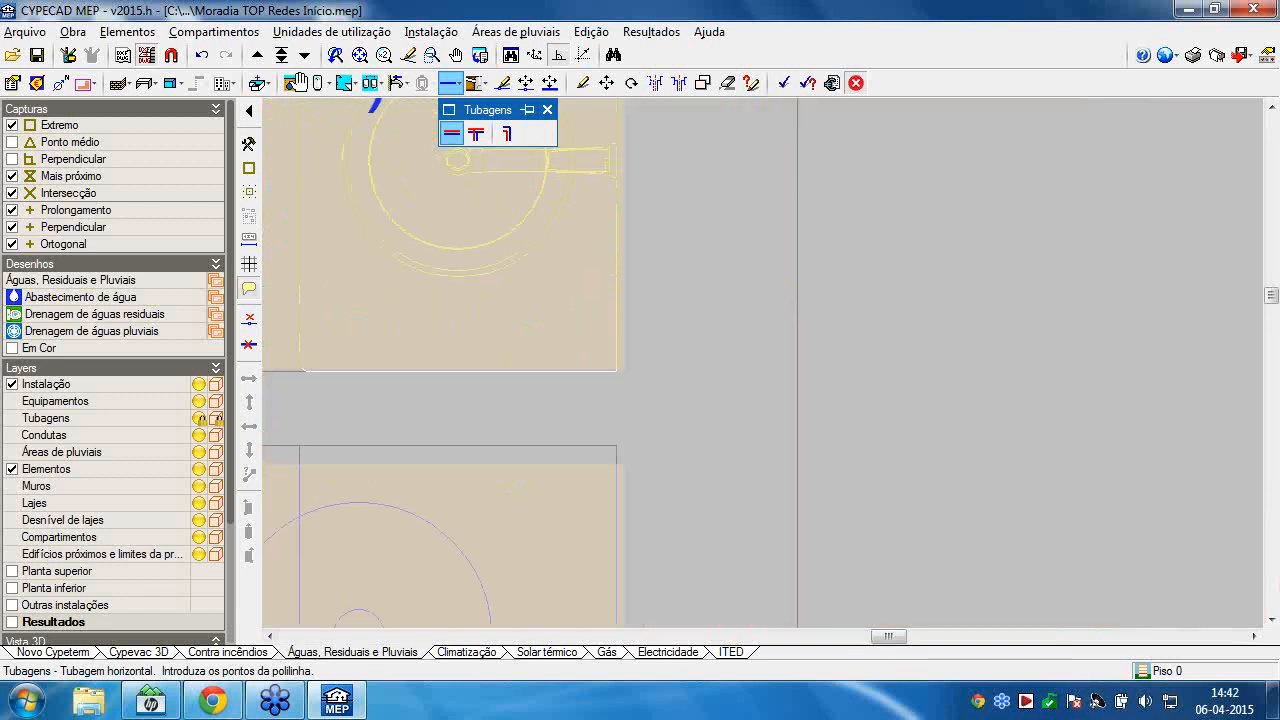
left_click(294, 84)
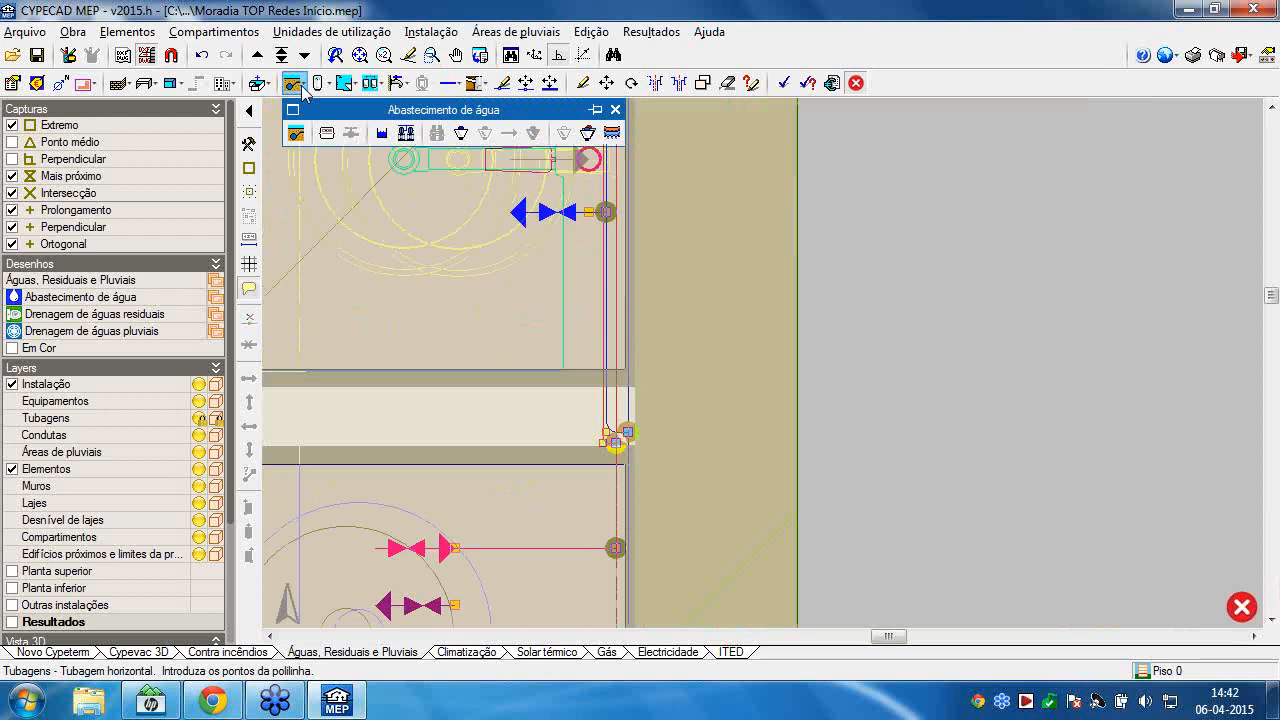
left_click(587, 134)
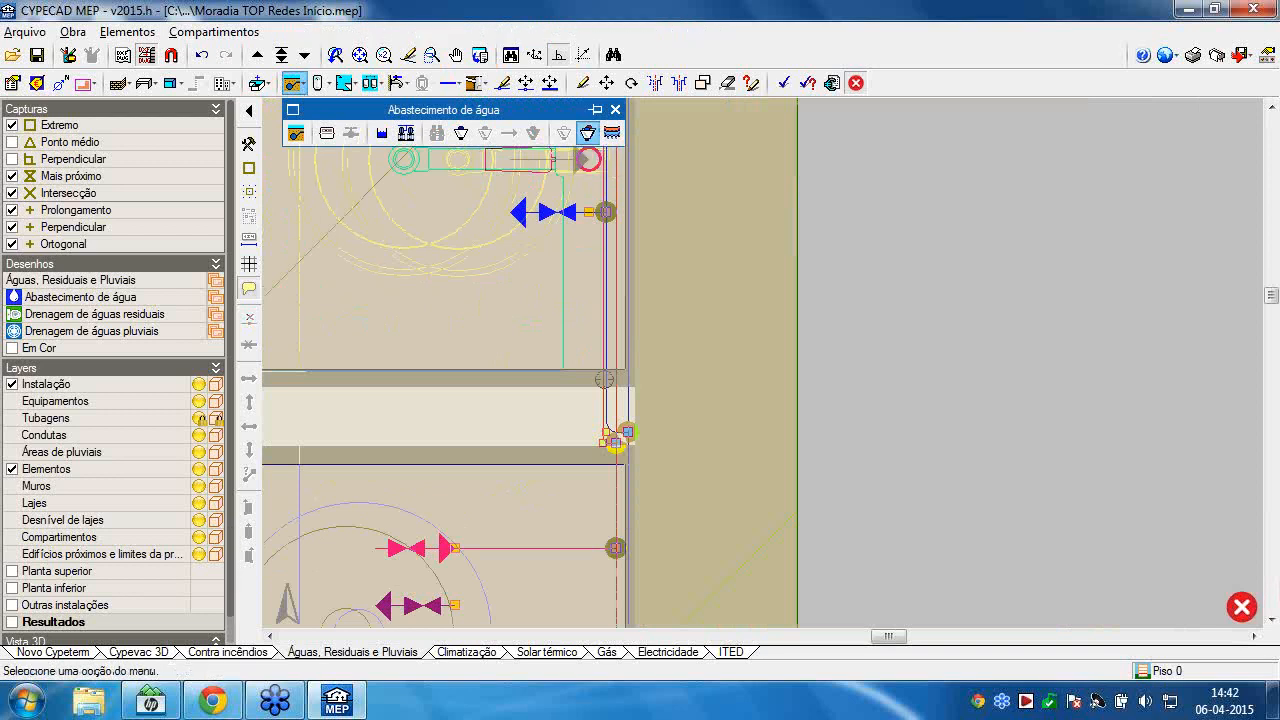
scroll(600, 430, "up", 5)
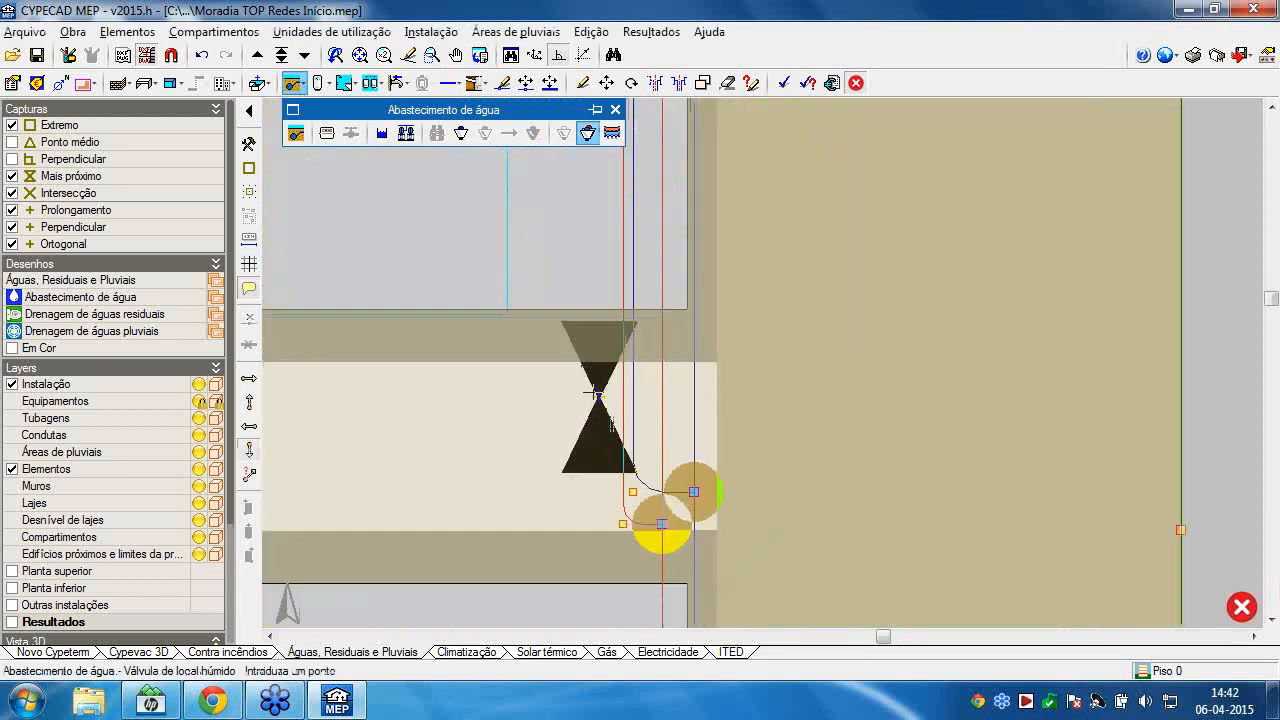
left_click(669, 356)
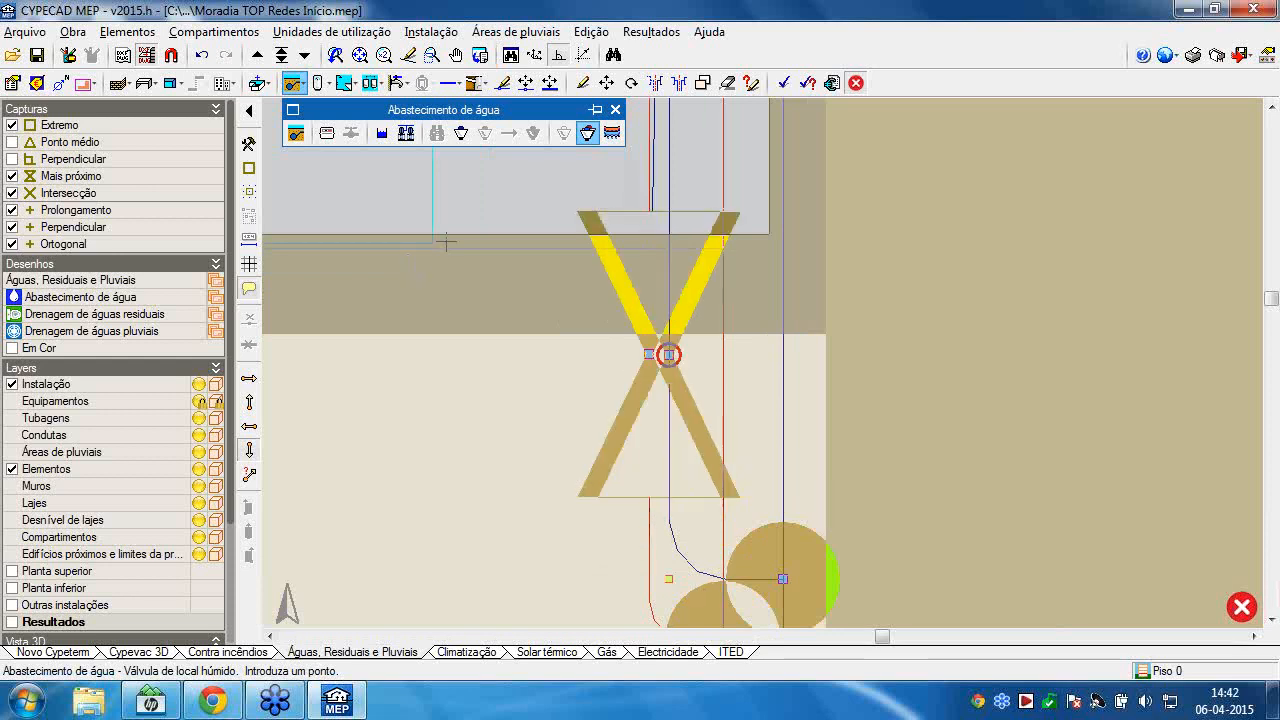
scroll(480, 242, "down", 3)
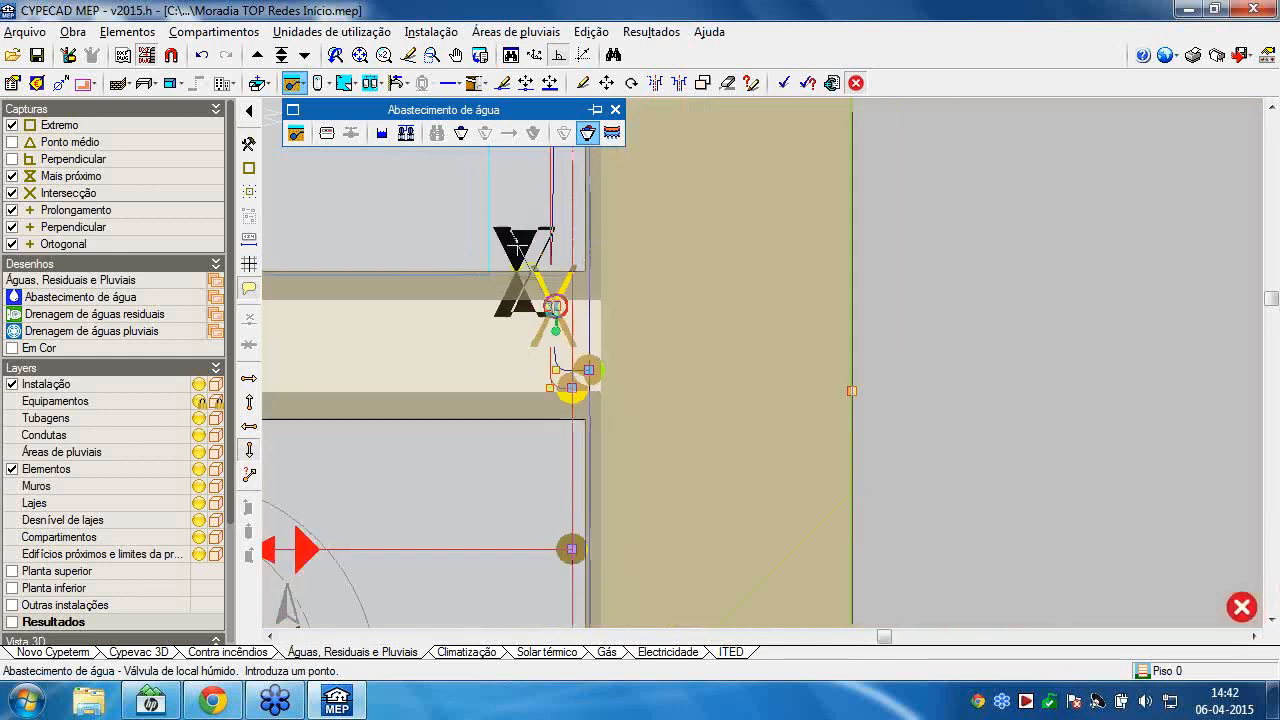
scroll(517, 243, "up", 4)
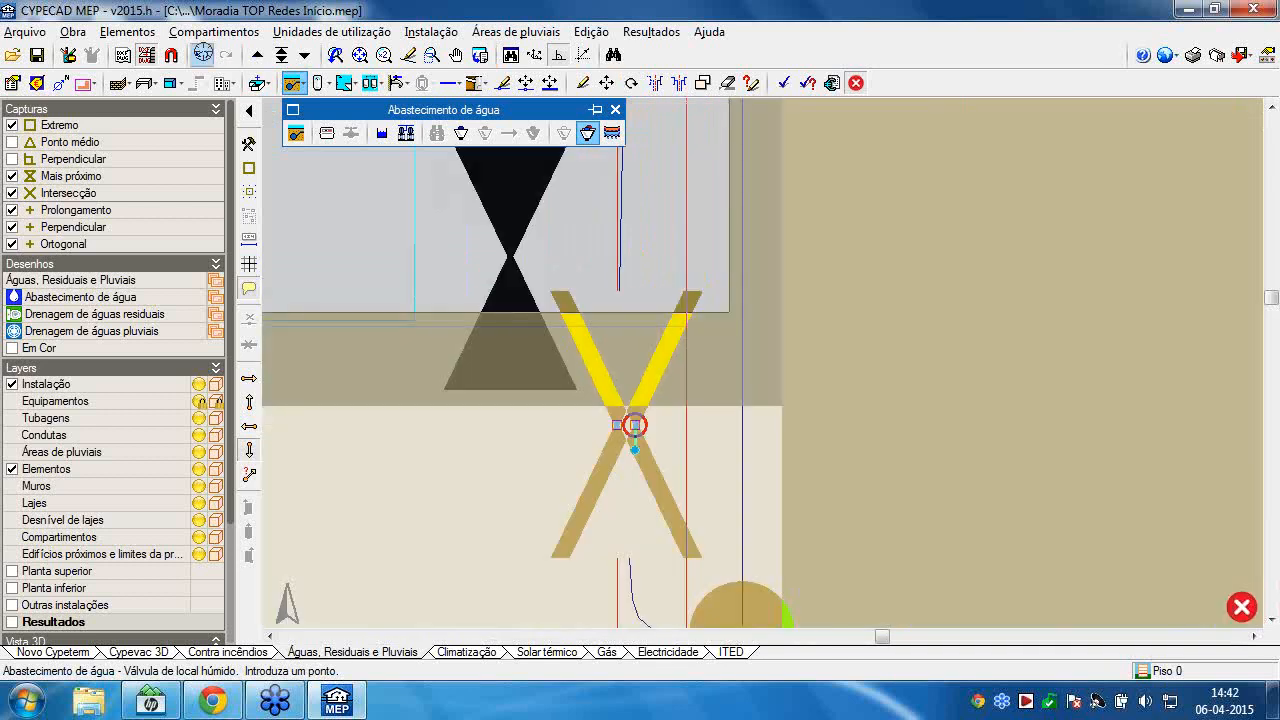
Undo the wet-area valves placed on the W.C.'s hot and cold branches.
left_click(203, 53)
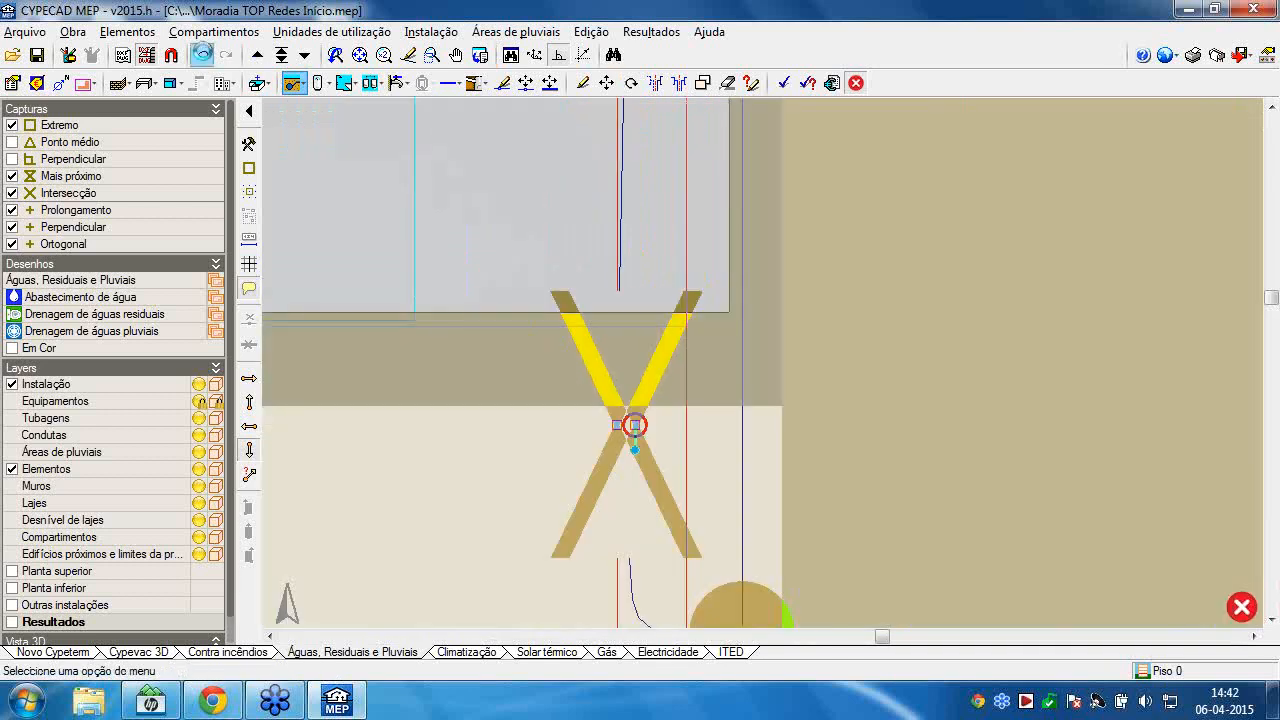
left_click(203, 55)
left_click(204, 55)
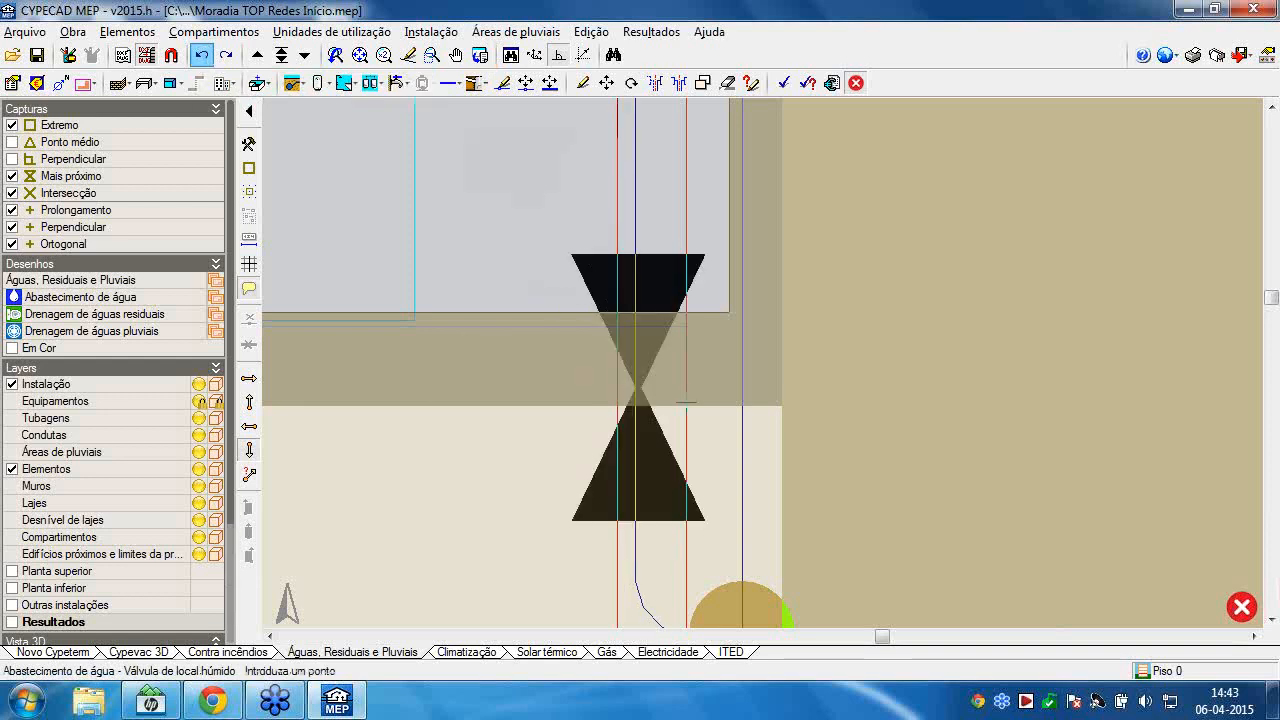
Try a single wet-area valve on the W.C.'s cold branch and undo its placement.
scroll(651, 434, "up", 1)
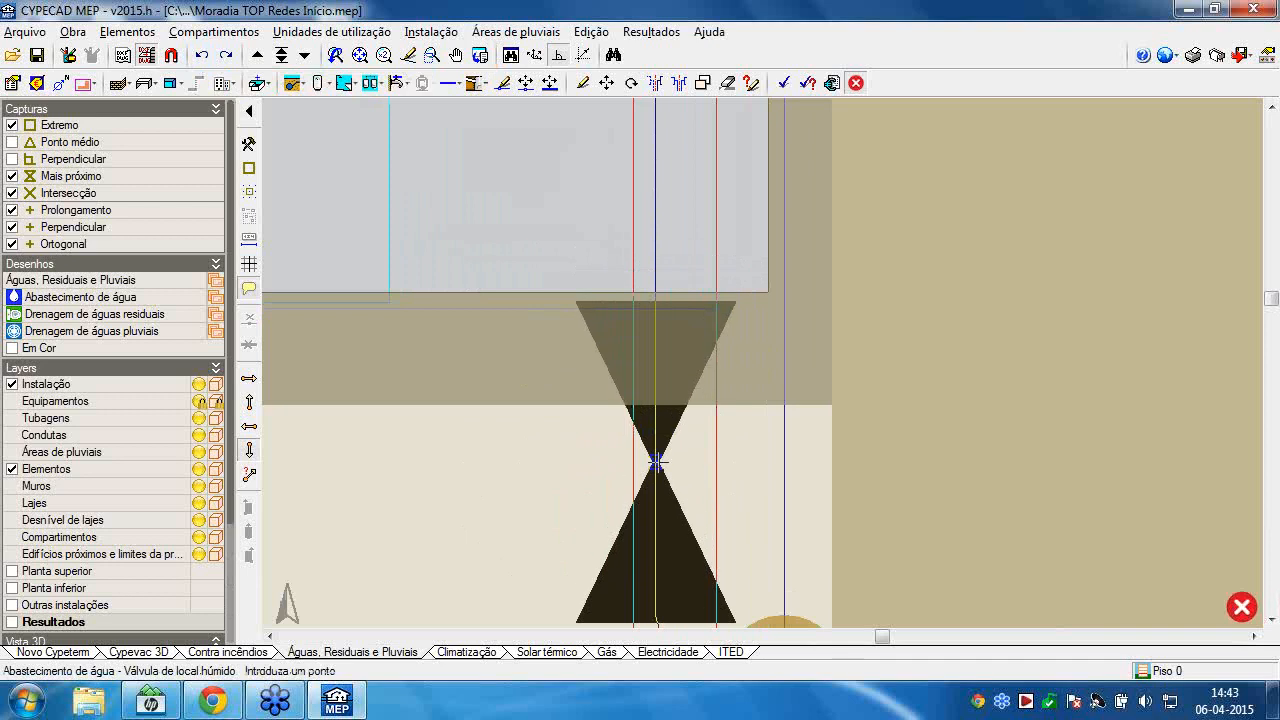
left_click(656, 462)
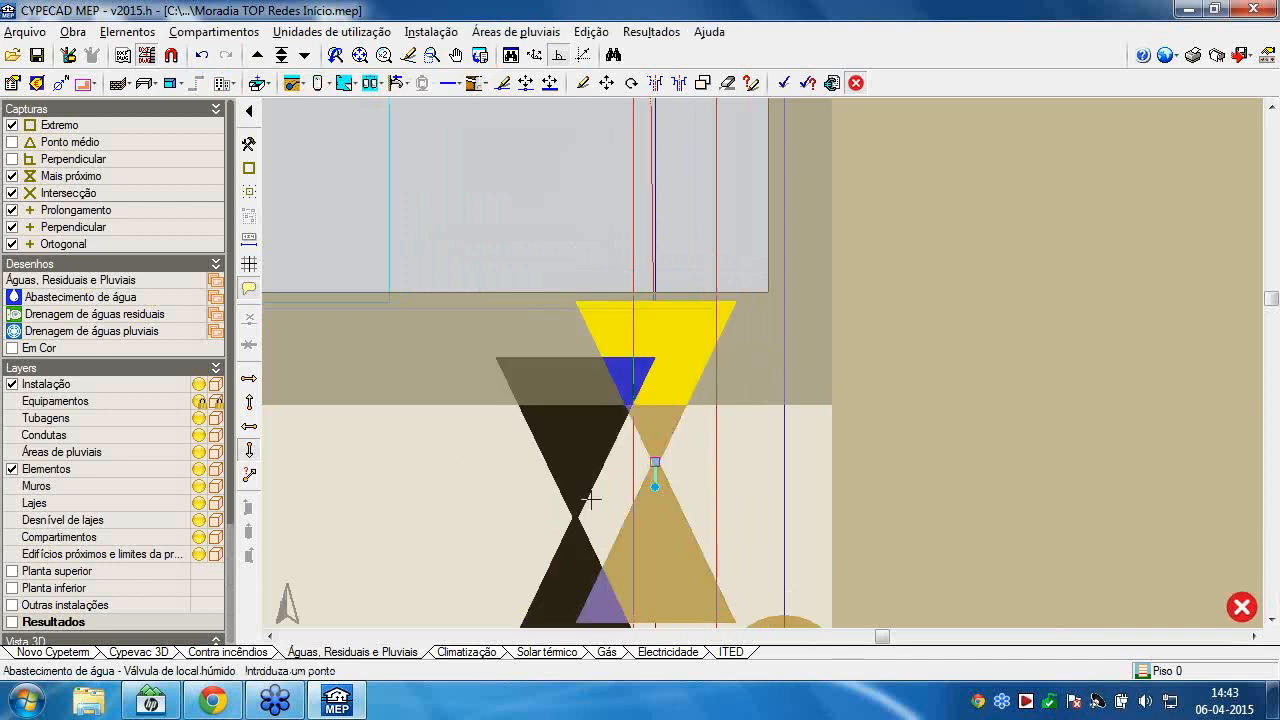
left_click(202, 56)
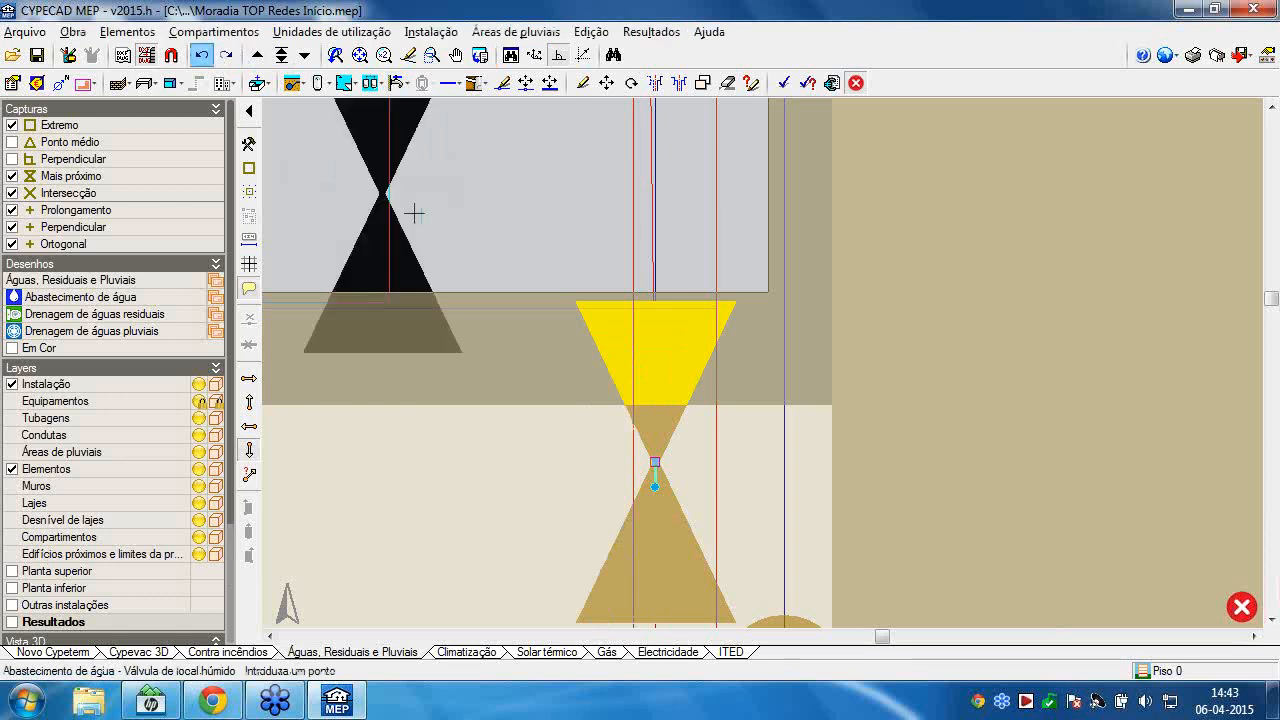
Move the W.C.'s vertical cold water branch slightly towards the outer wall, separating it from the adjacent hot water branch.
scroll(481, 256, "down", 4)
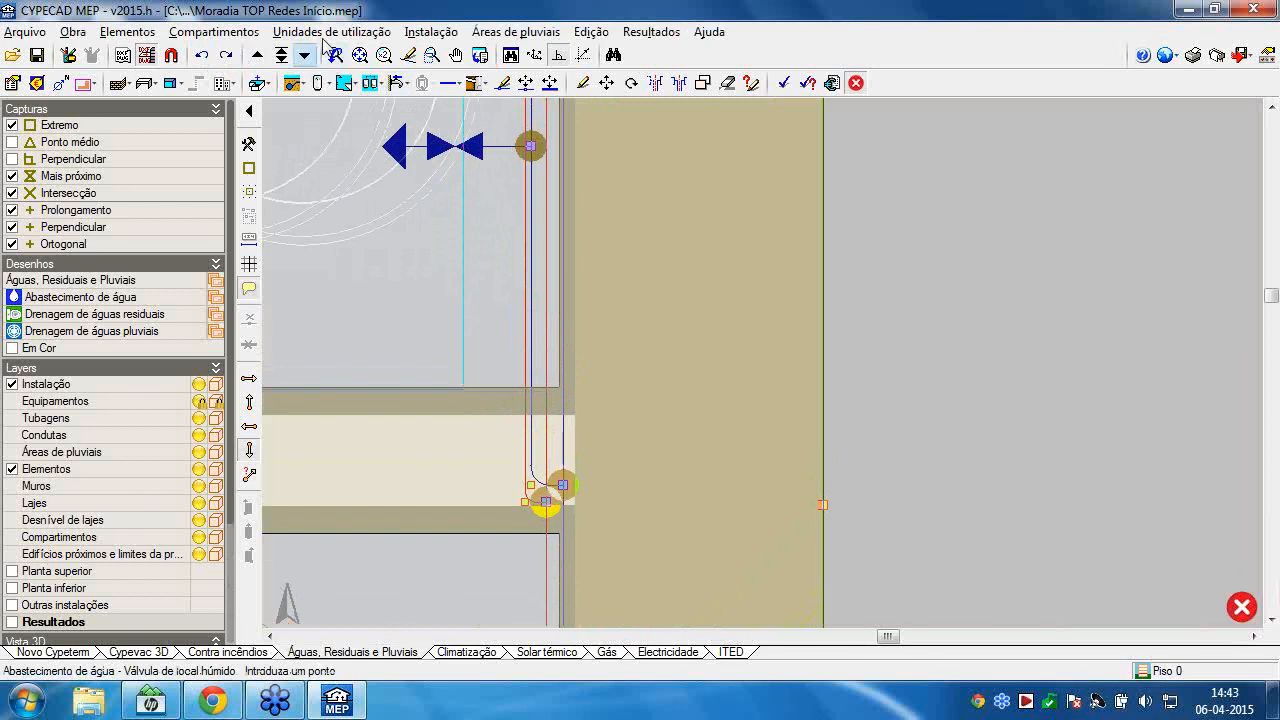
left_click(214, 31)
mouse_move(431, 31)
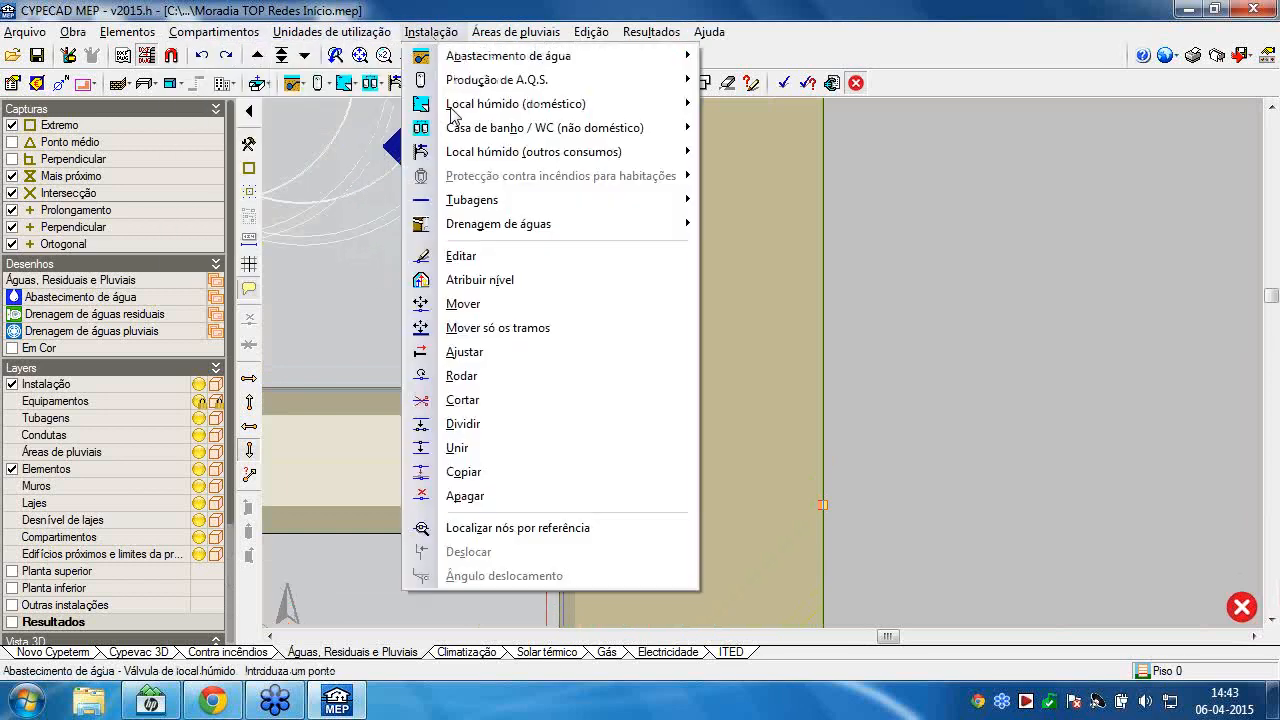
left_click(478, 304)
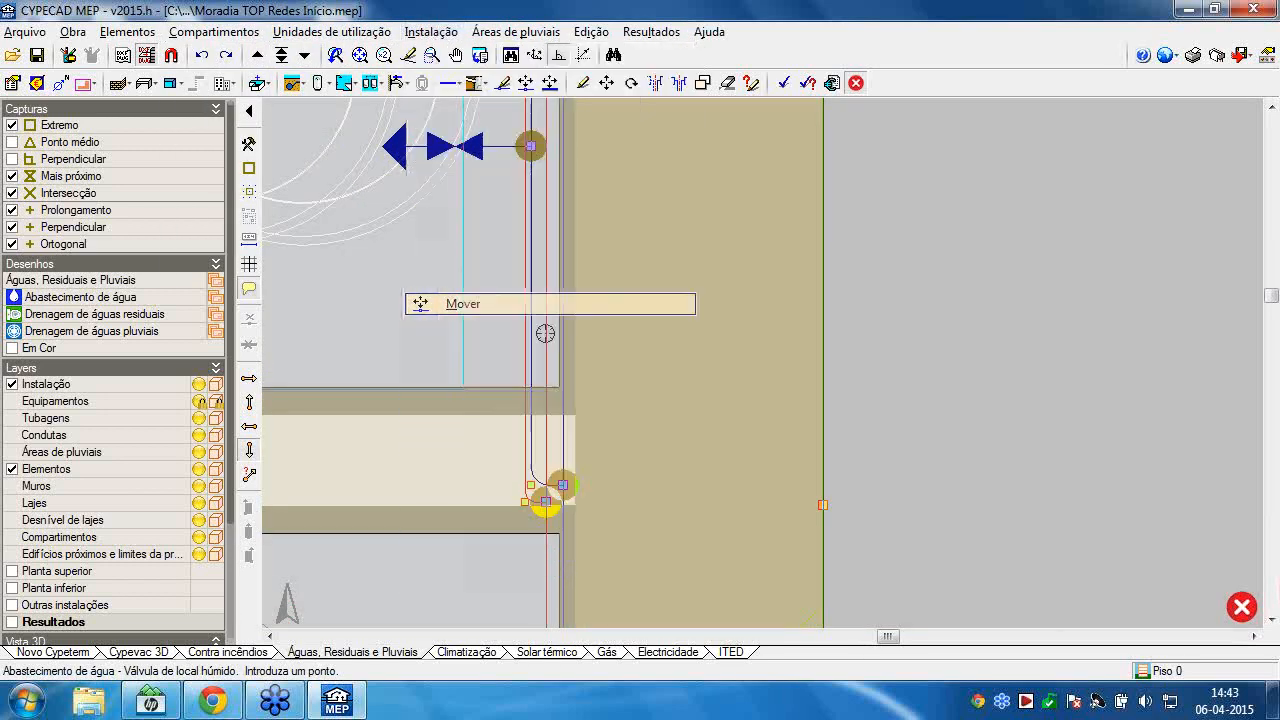
scroll(535, 326, "up", 3)
left_click(533, 326)
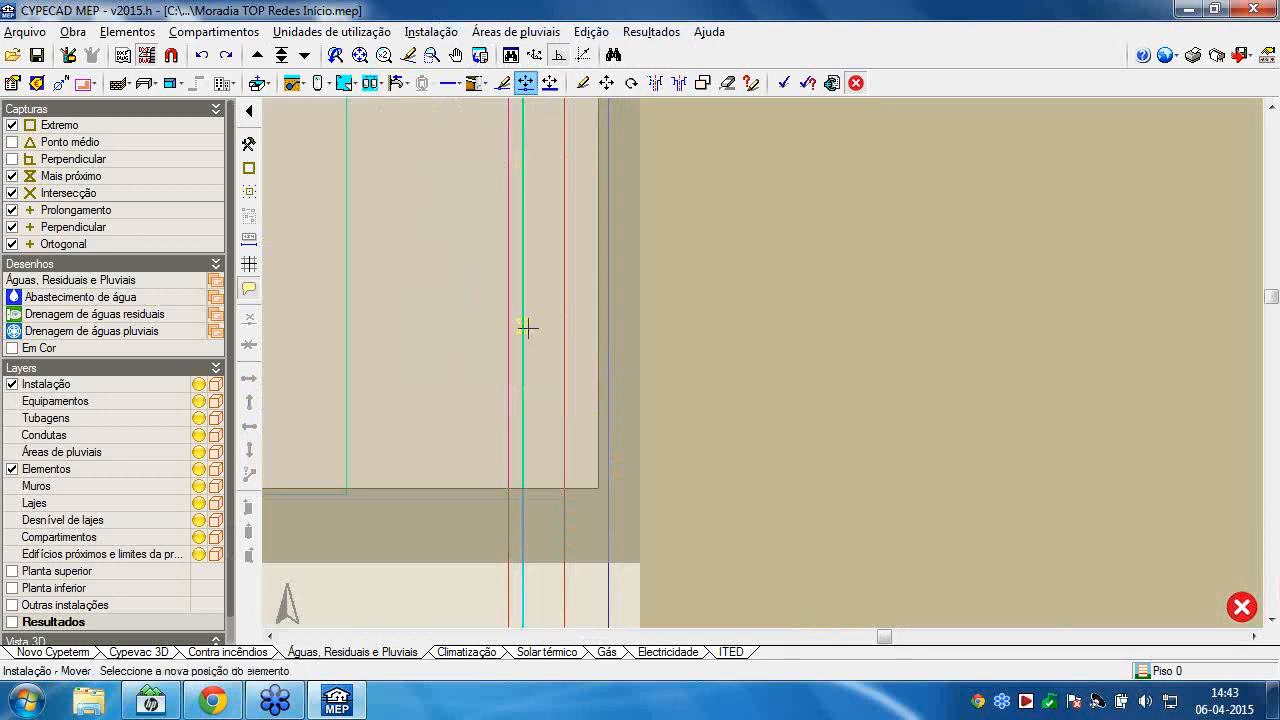
scroll(538, 327, "up", 2)
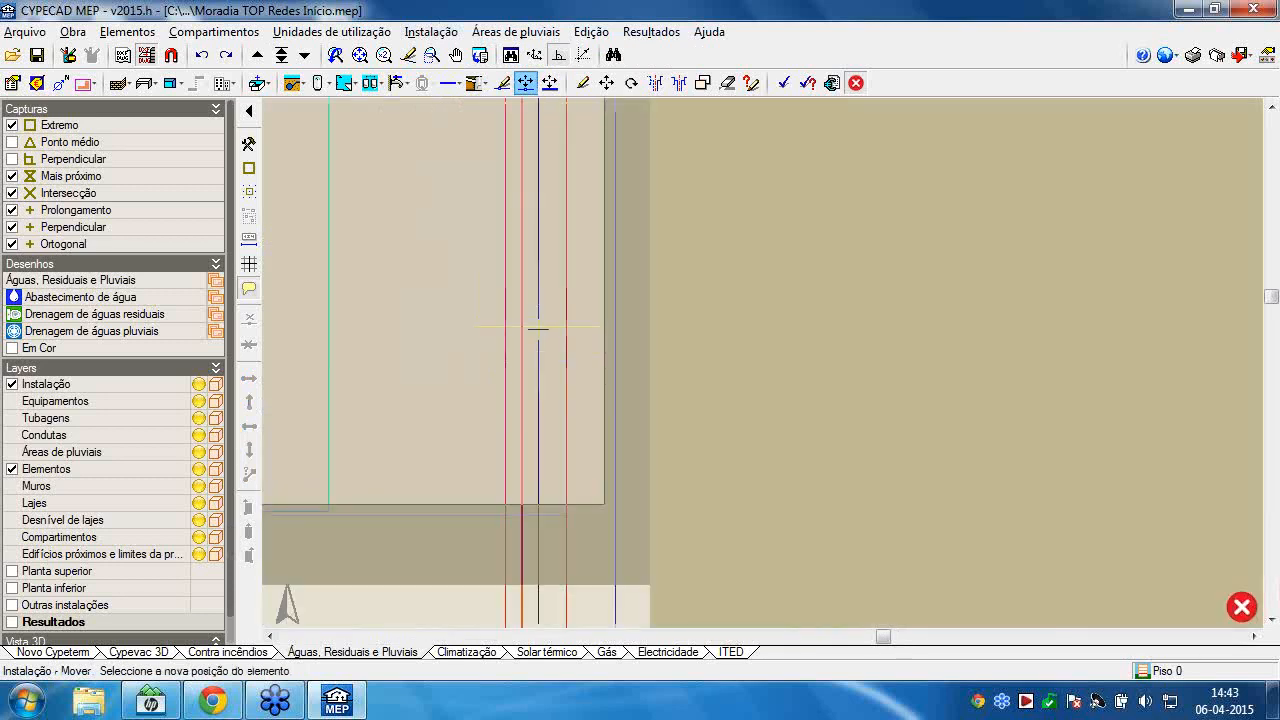
left_click(540, 341)
Move the cold pipe node at the washbasin's cold connection onto the end of the shifted branch below it.
scroll(466, 318, "down", 3)
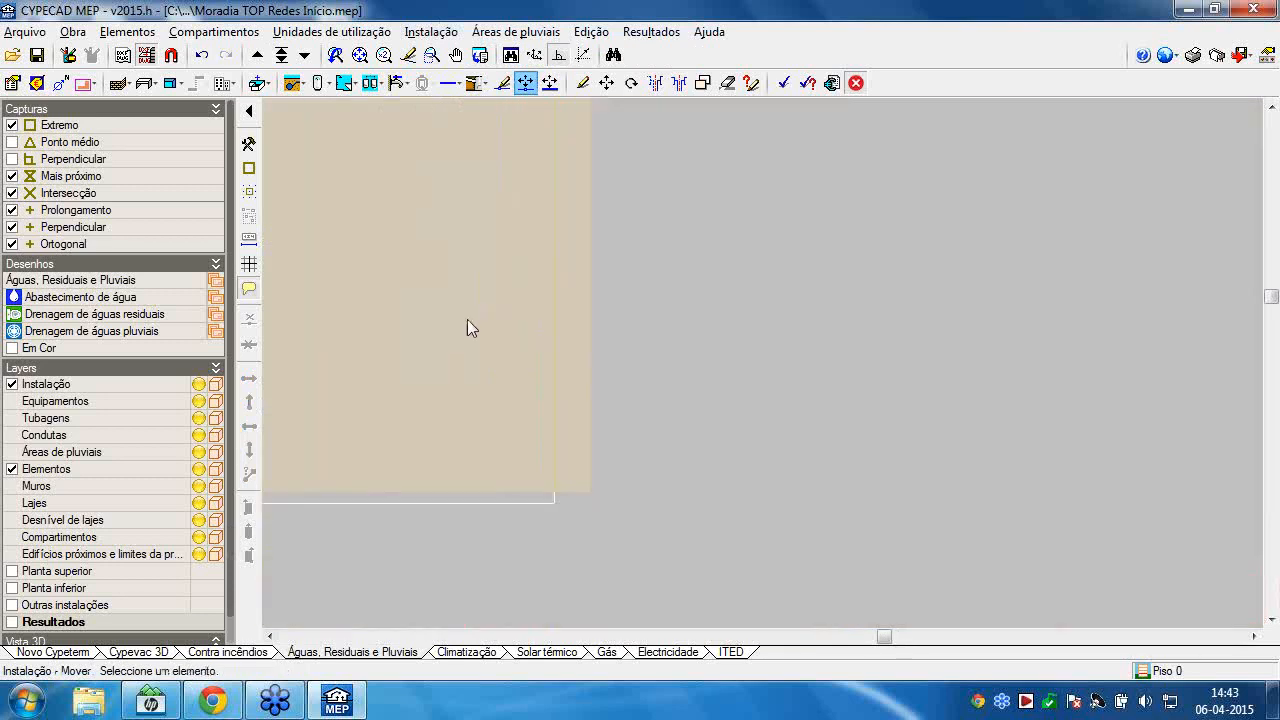
scroll(471, 345, "down", 1)
middle_click_drag(471, 345, 479, 422)
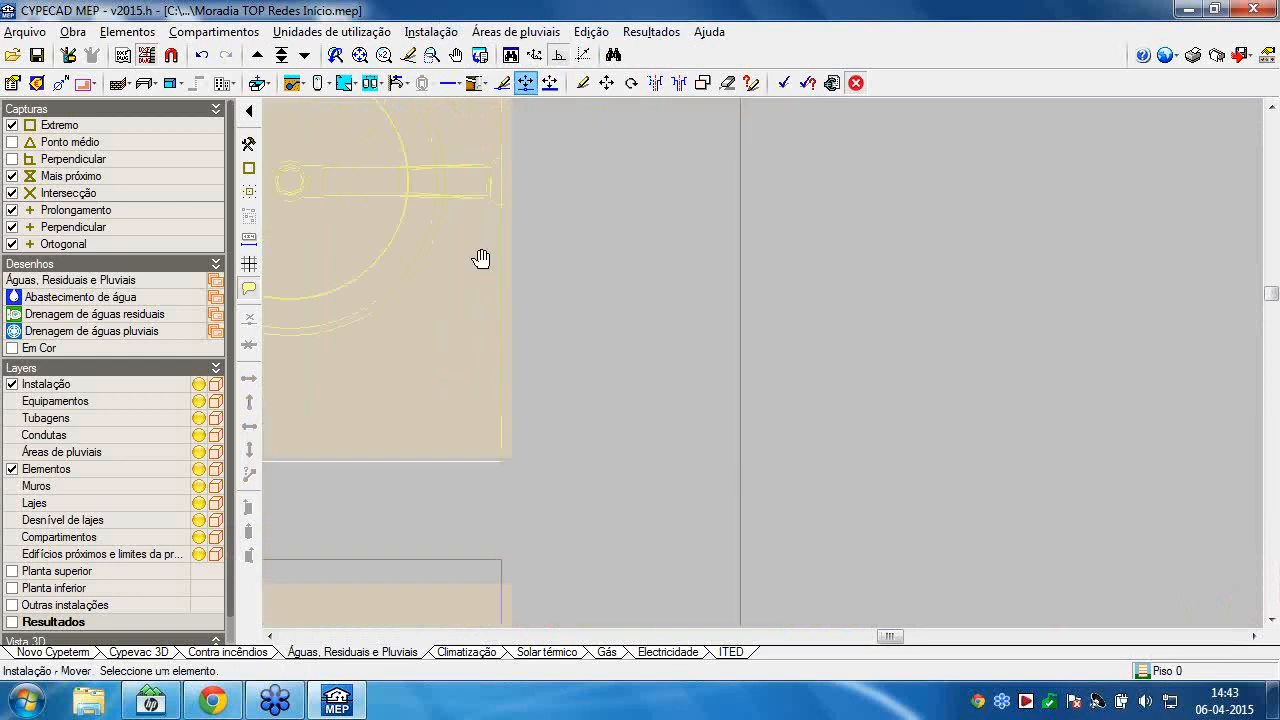
scroll(493, 246, "up", 2)
scroll(492, 235, "up", 5)
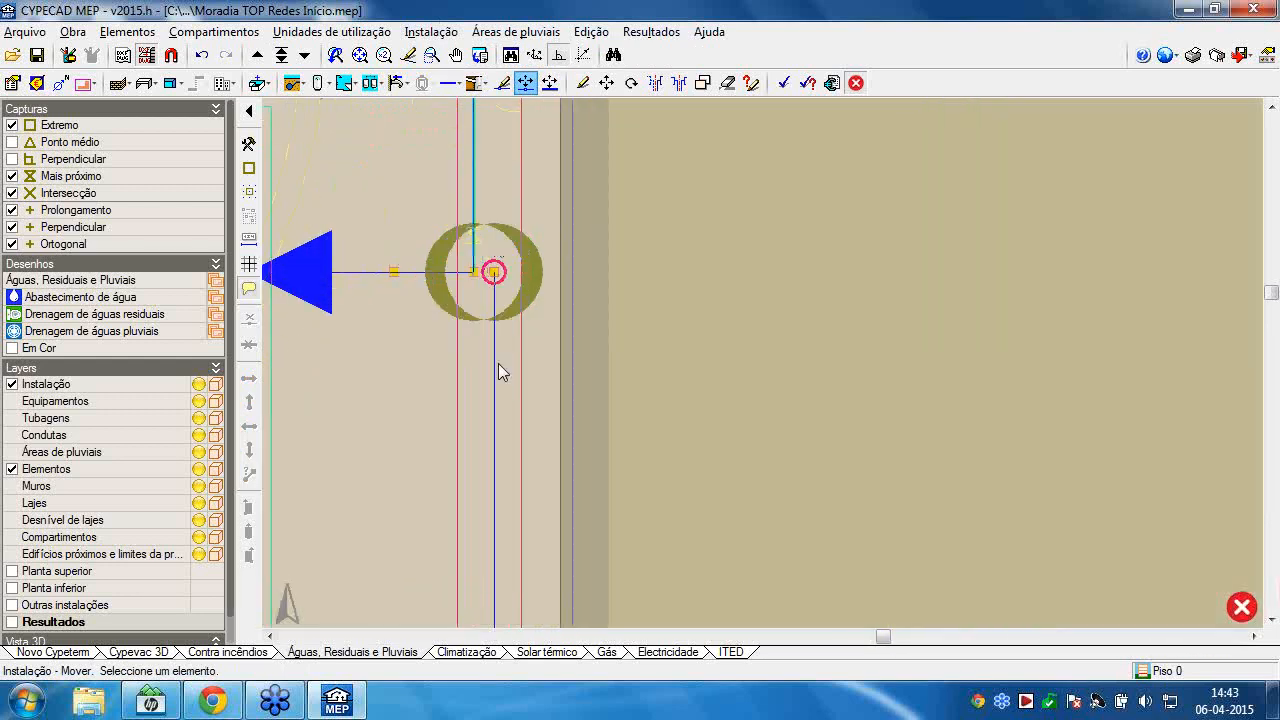
middle_click_drag(474, 190, 478, 349)
left_click(482, 428)
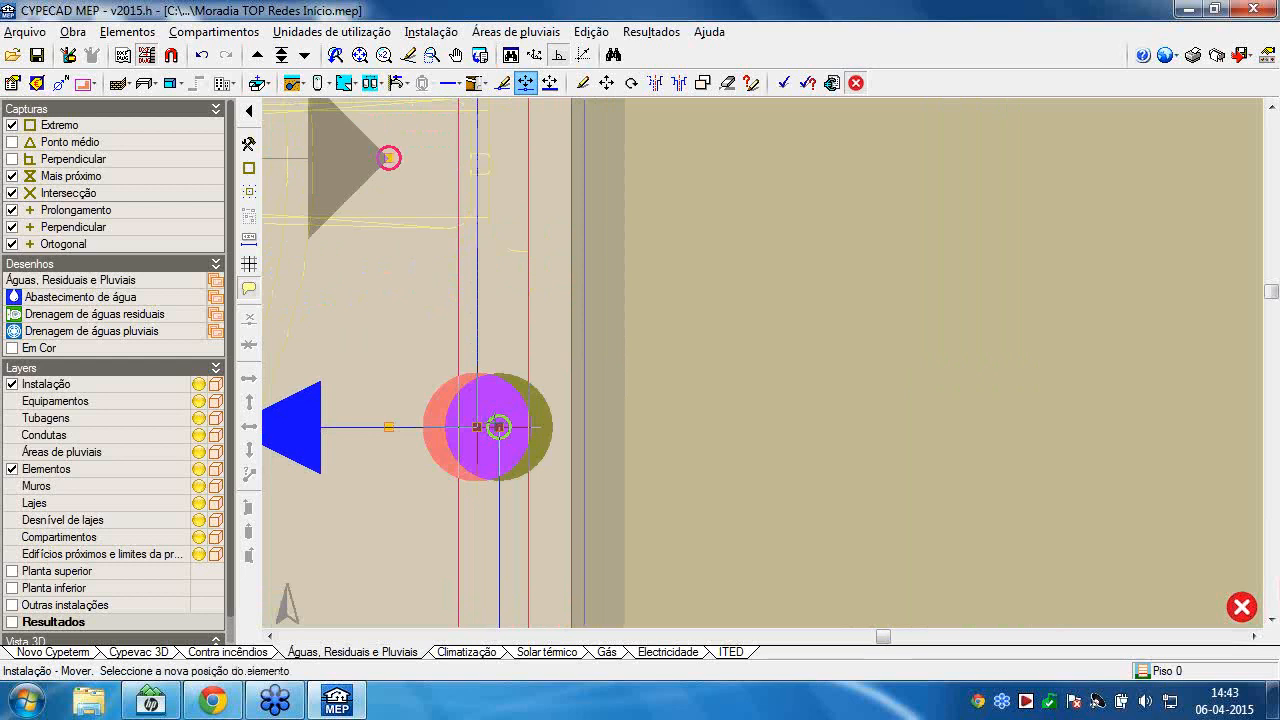
left_click(499, 325)
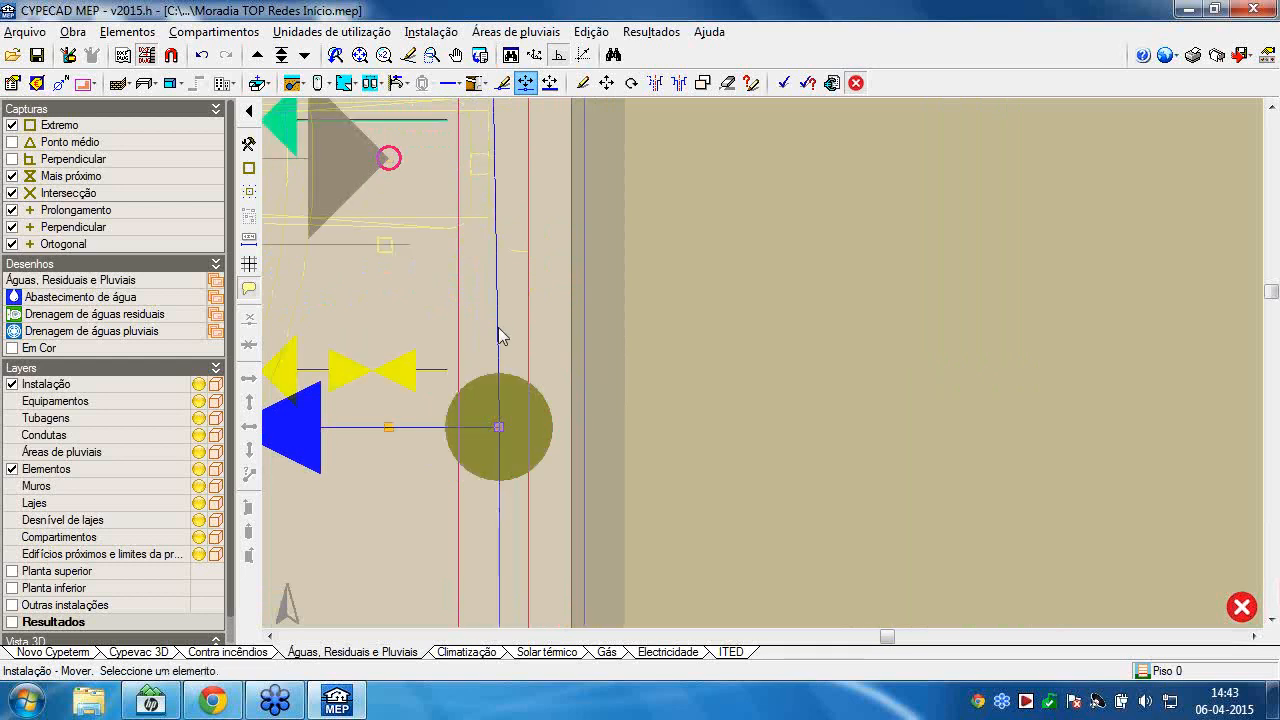
Place downward-oriented wet-area valves (Válvula de local húmido) on the W.C.'s hot and cold branches at the wall below the washbasin.
scroll(501, 335, "down", 2)
mouse_move(501, 337)
middle_mouse_down()
mouse_move(525, 500)
mouse_move(527, 468)
mouse_move(629, 496)
mouse_move(591, 229)
mouse_move(580, 331)
mouse_move(697, 495)
middle_mouse_up()
scroll(527, 468, "down", 3)
mouse_move(526, 331)
middle_mouse_down()
mouse_move(748, 423)
mouse_move(609, 314)
mouse_move(600, 289)
mouse_move(595, 333)
mouse_move(666, 393)
middle_mouse_up()
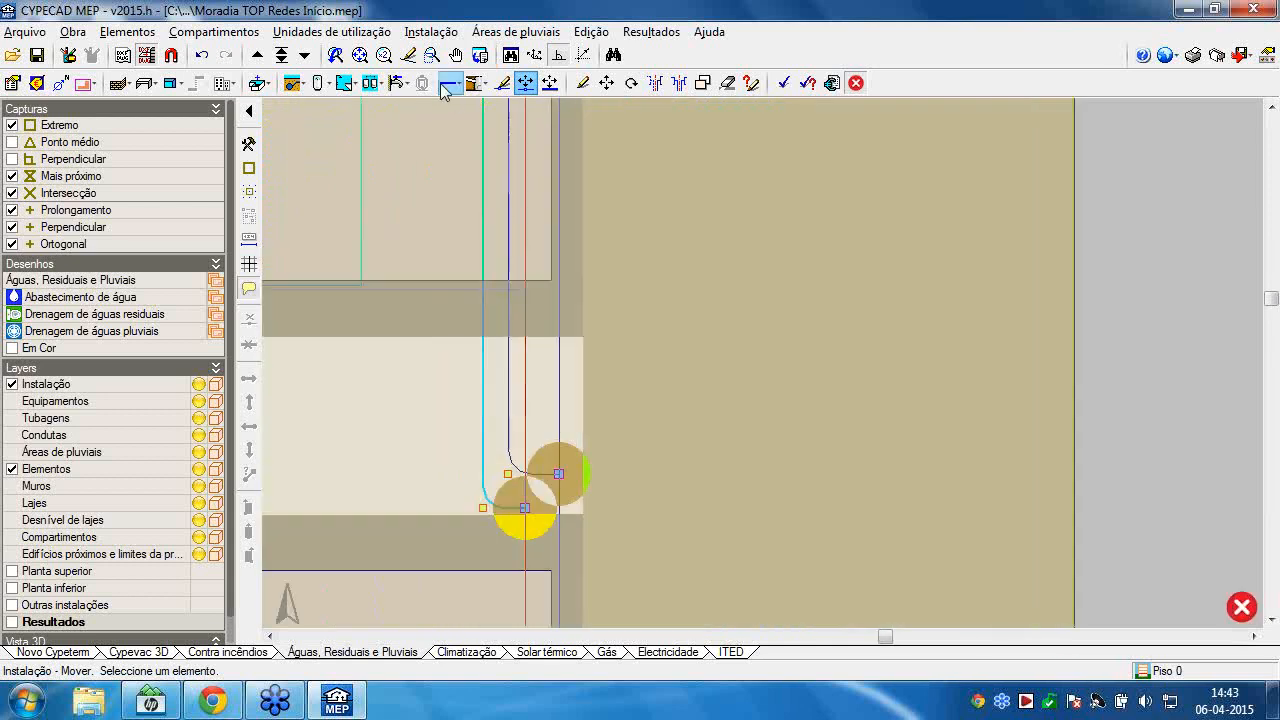
left_click(410, 34)
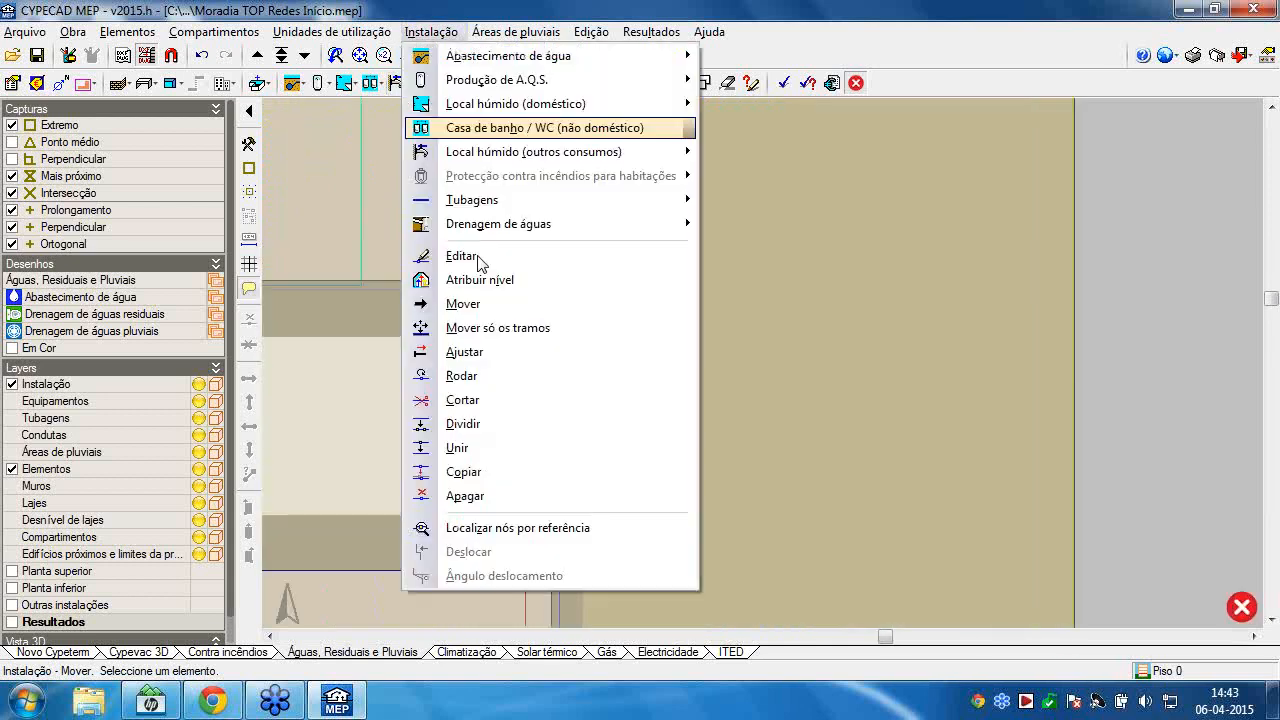
mouse_move(512, 56)
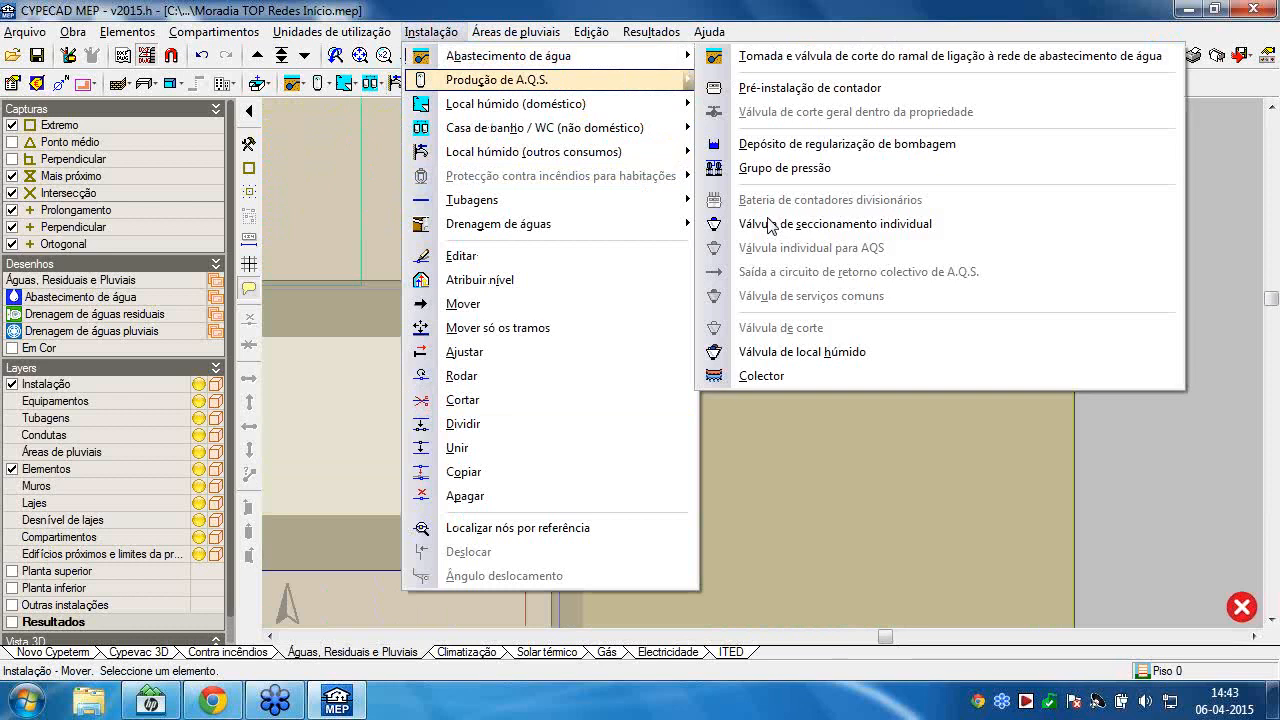
left_click(790, 348)
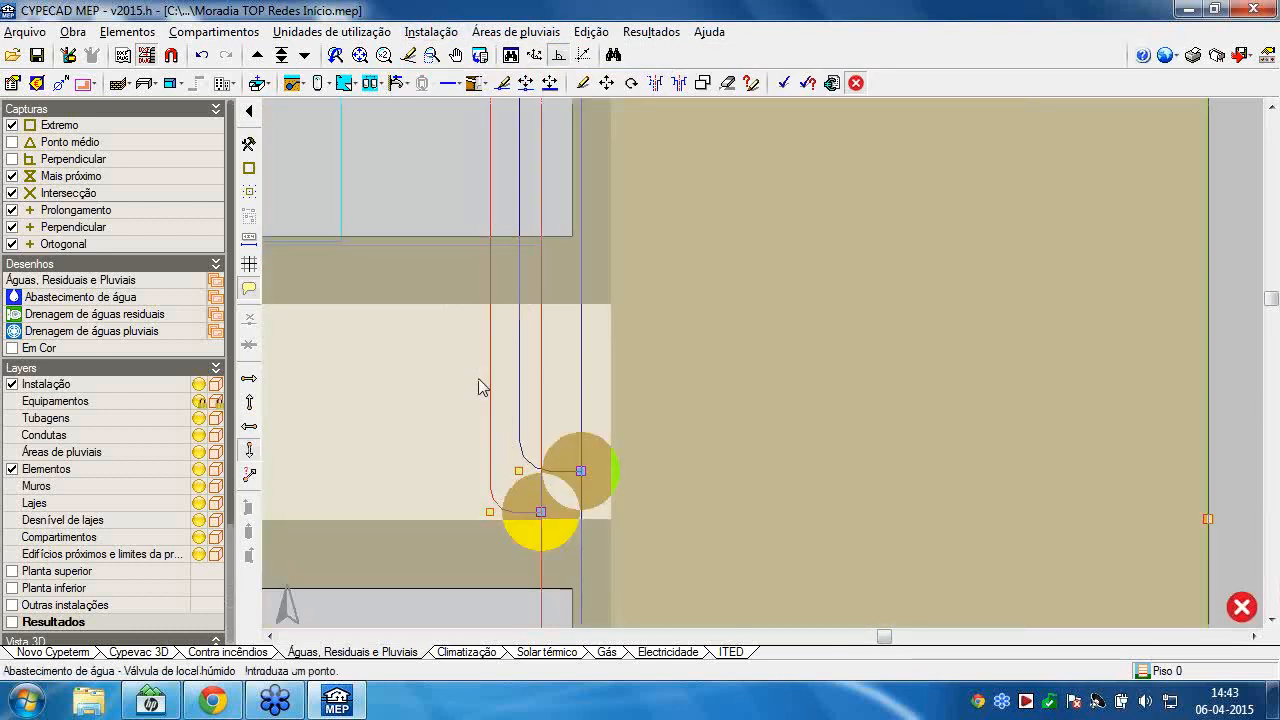
left_click(511, 380)
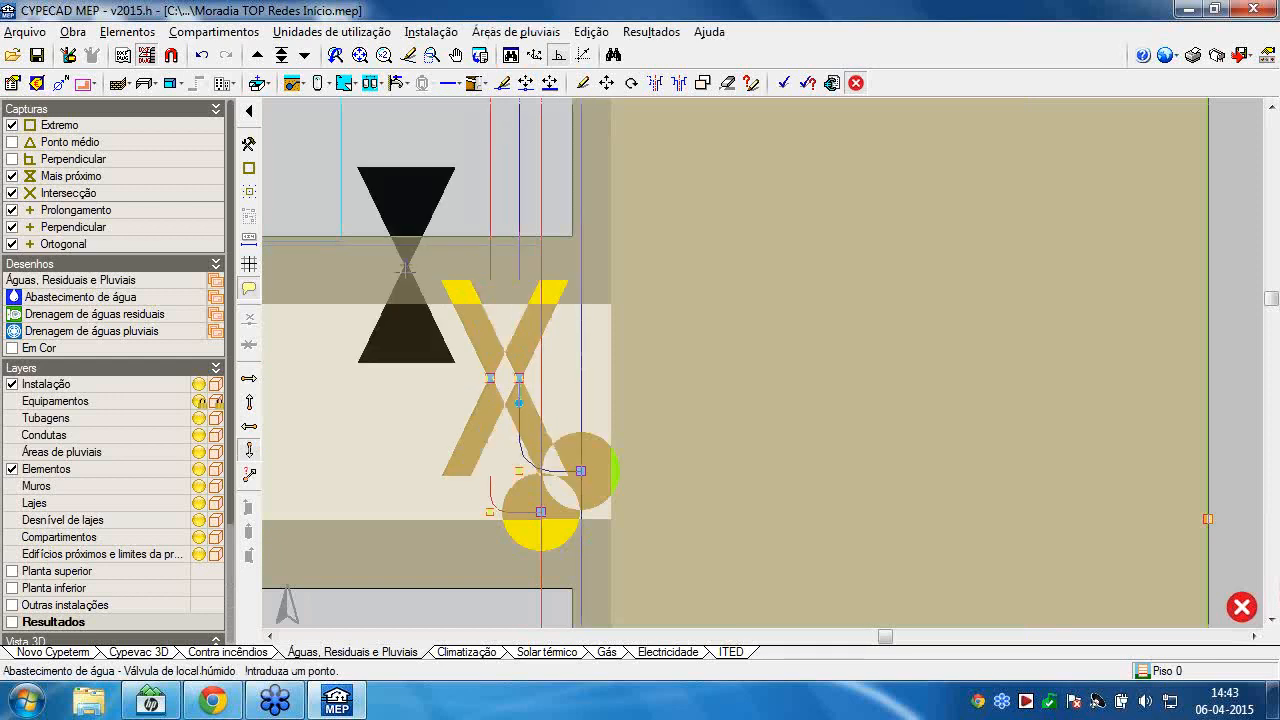
Place a cold (Água fria) and a hot (Água quente) vertical pipe on the matching pipe ends at the corner of duct D1.
scroll(402, 269, "down", 7)
mouse_move(529, 230)
middle_mouse_down()
mouse_move(529, 580)
mouse_move(623, 550)
middle_mouse_up()
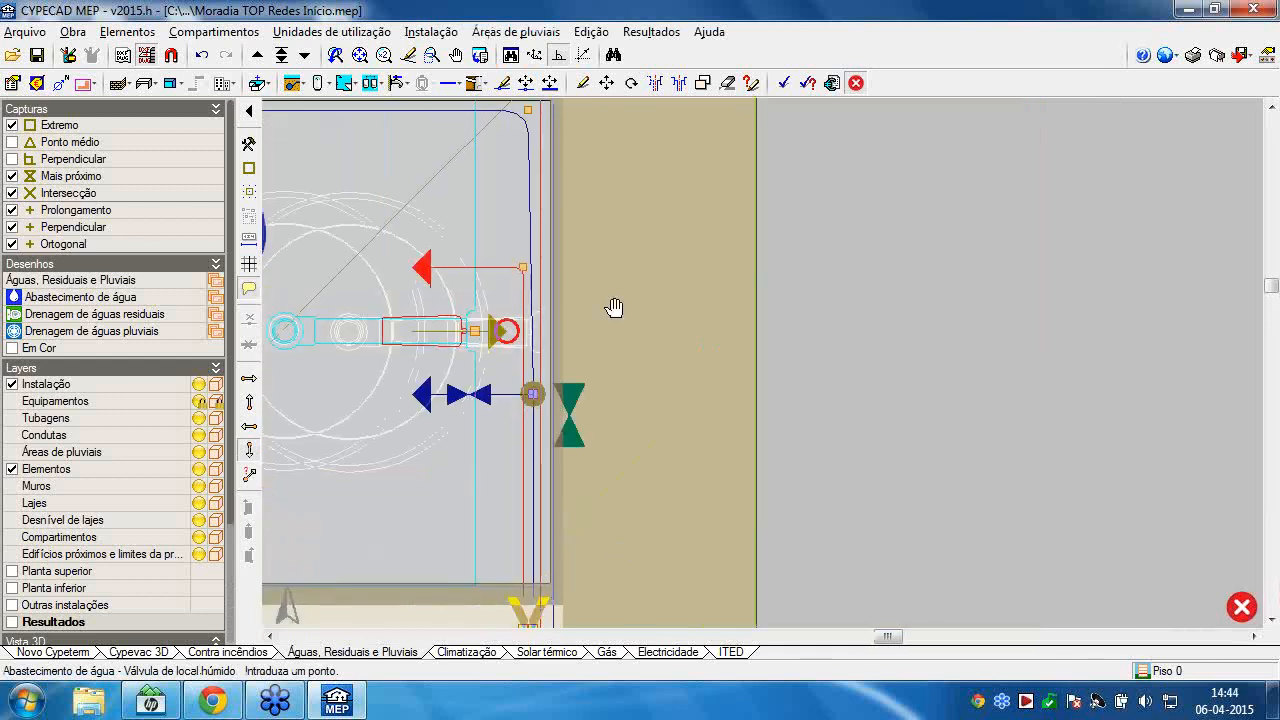
middle_click_drag(611, 306, 669, 447)
middle_click_drag(626, 357, 636, 558)
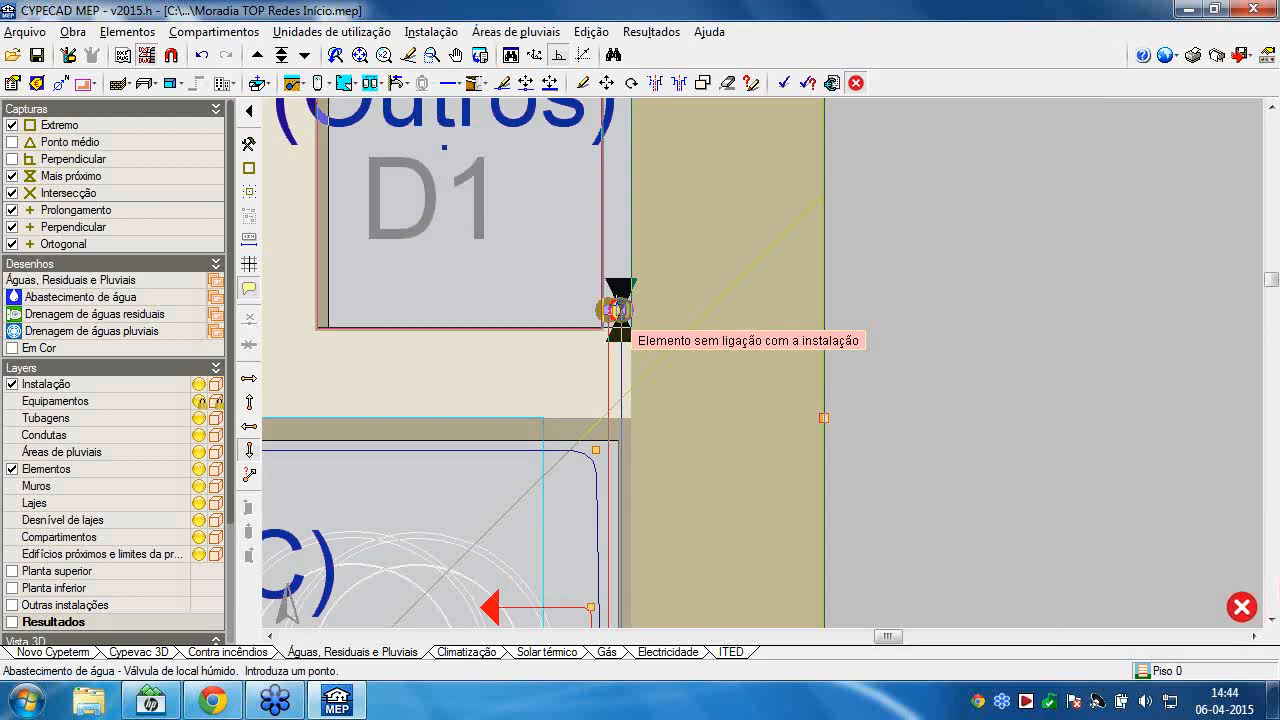
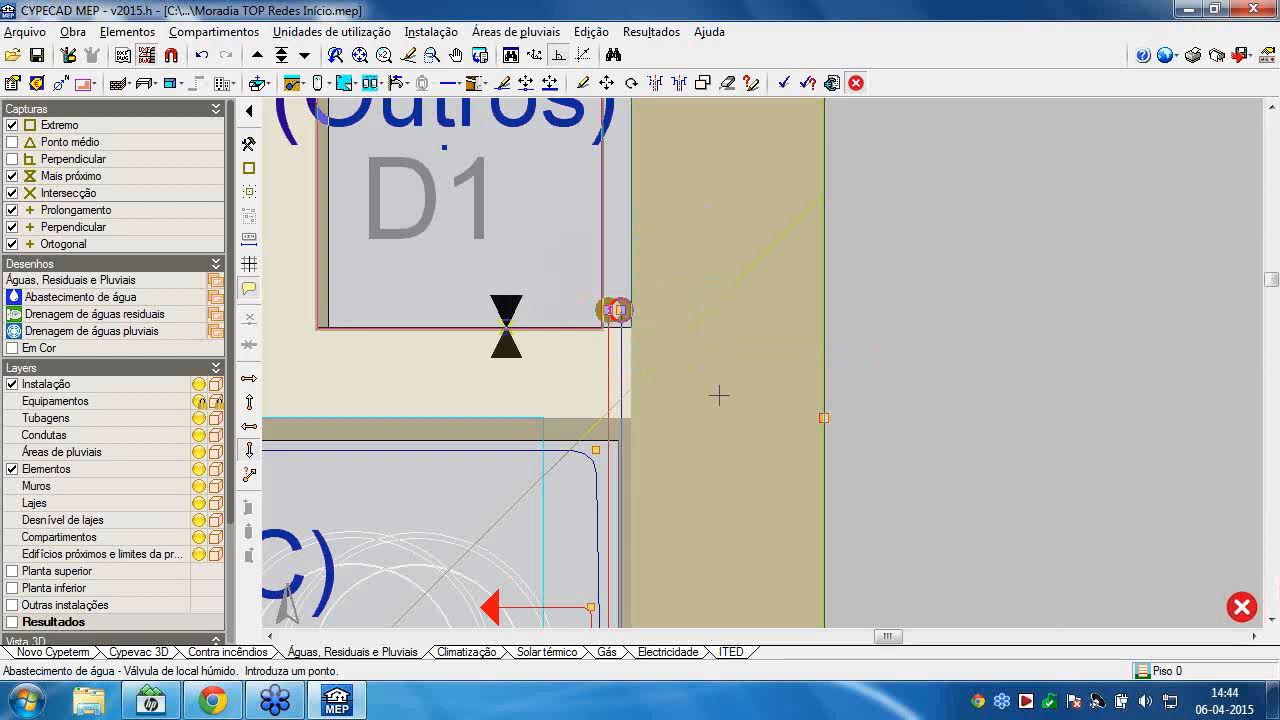
scroll(613, 311, "down", 2)
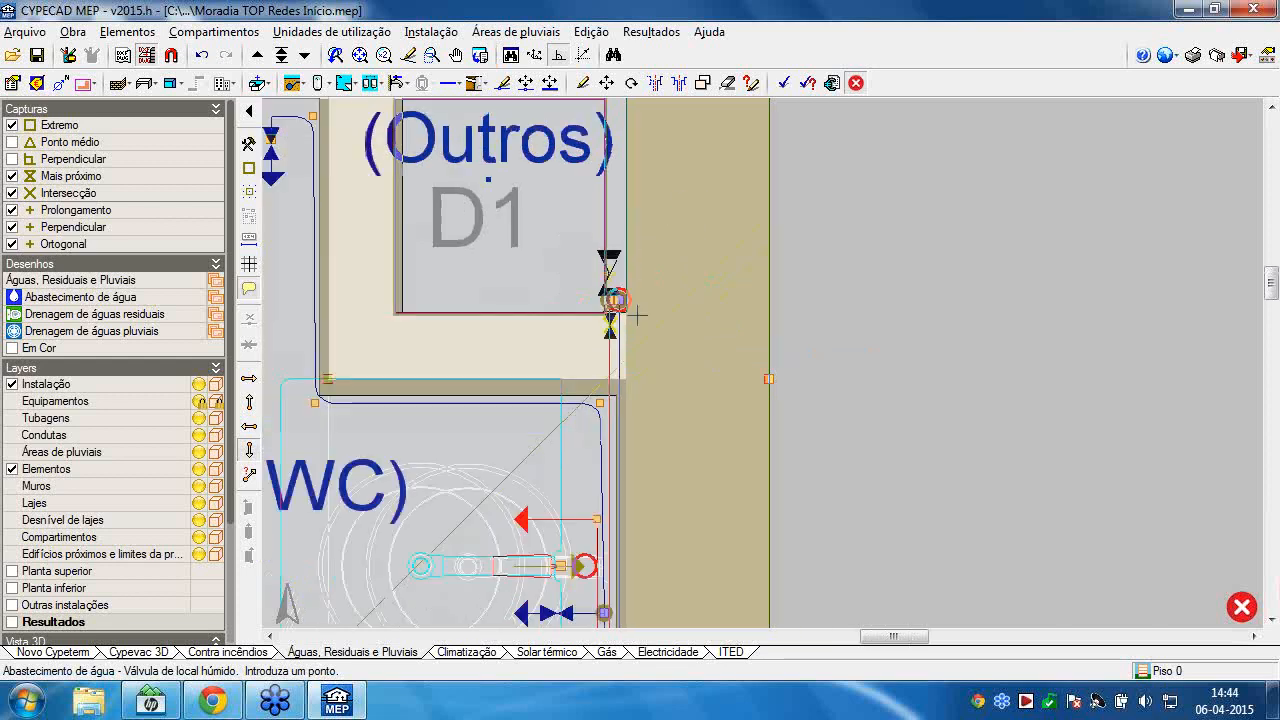
scroll(615, 282, "down", 4)
middle_click_drag(612, 280, 660, 388)
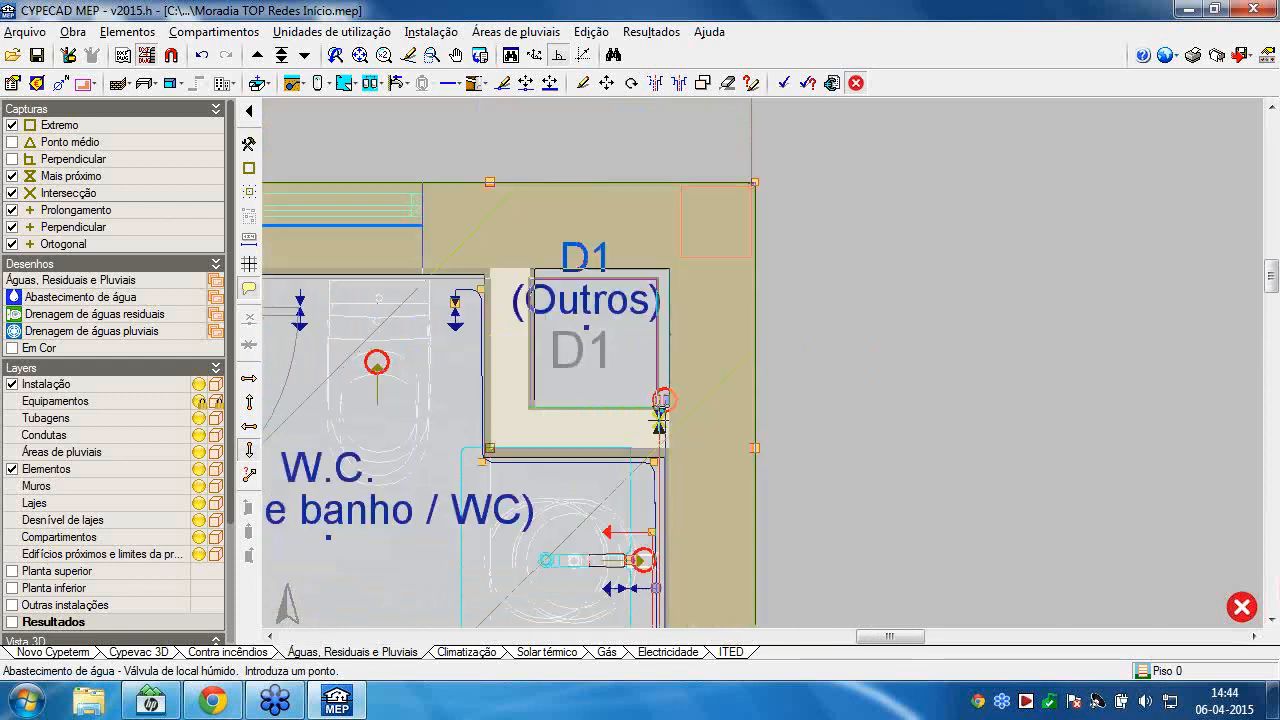
scroll(660, 420, "up", 1)
scroll(655, 410, "up", 3)
scroll(635, 395, "down", 1)
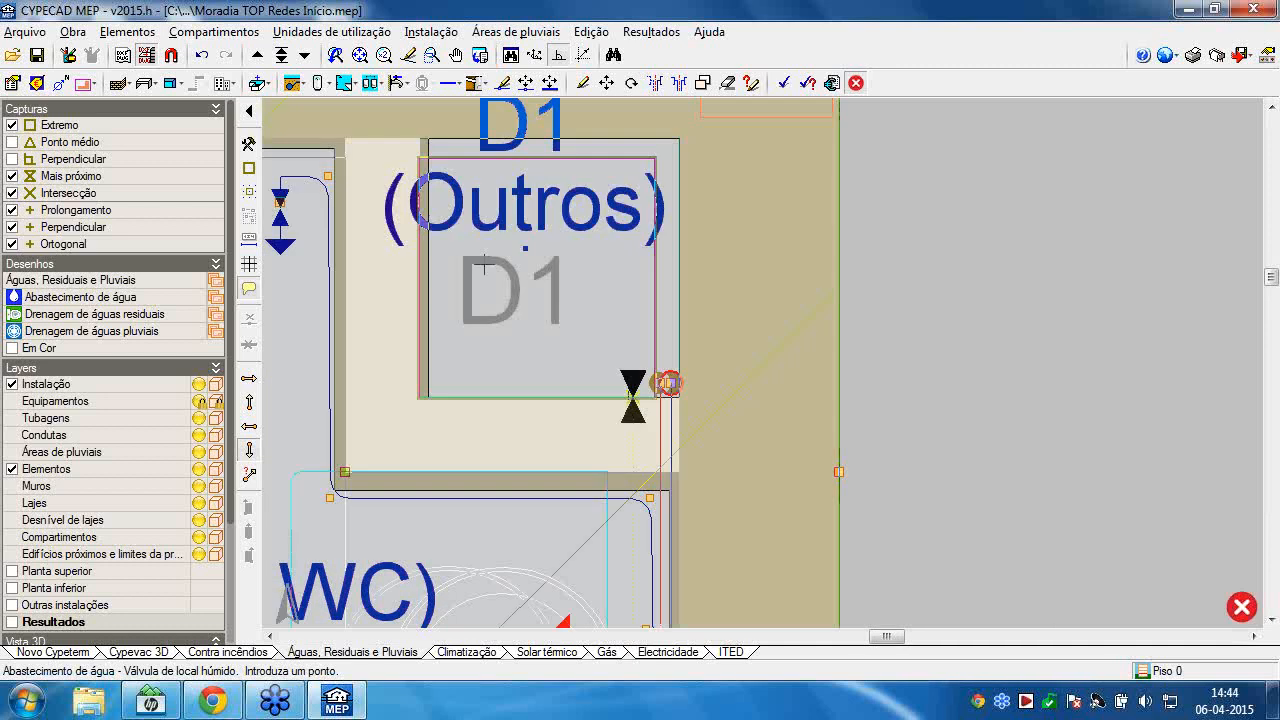
left_click(449, 83)
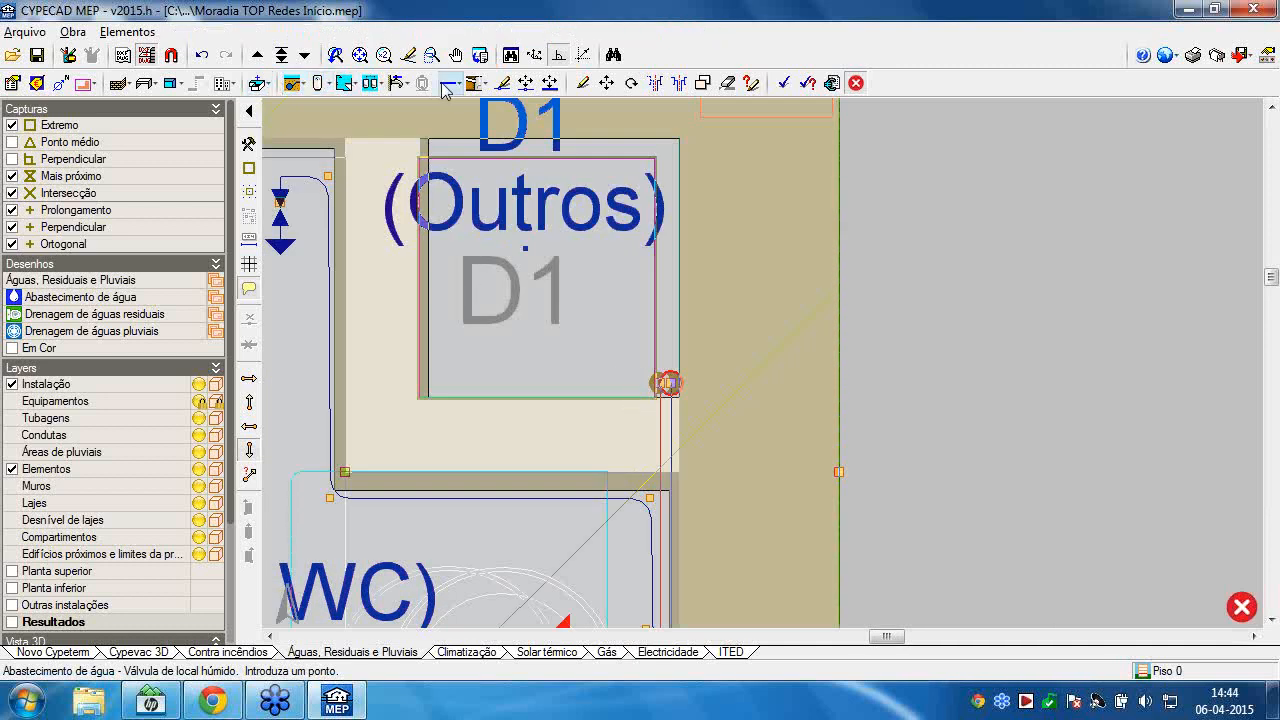
left_click(507, 134)
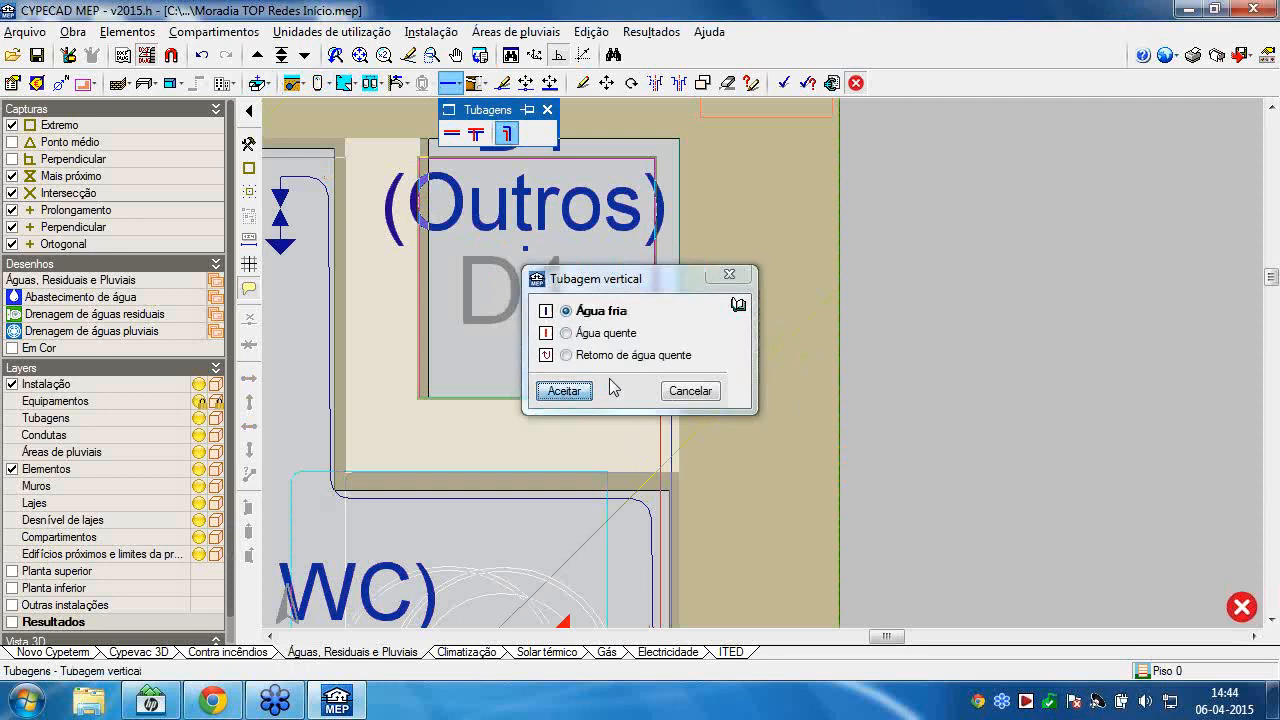
left_click(565, 391)
scroll(625, 383, "up", 2)
scroll(630, 385, "up", 2)
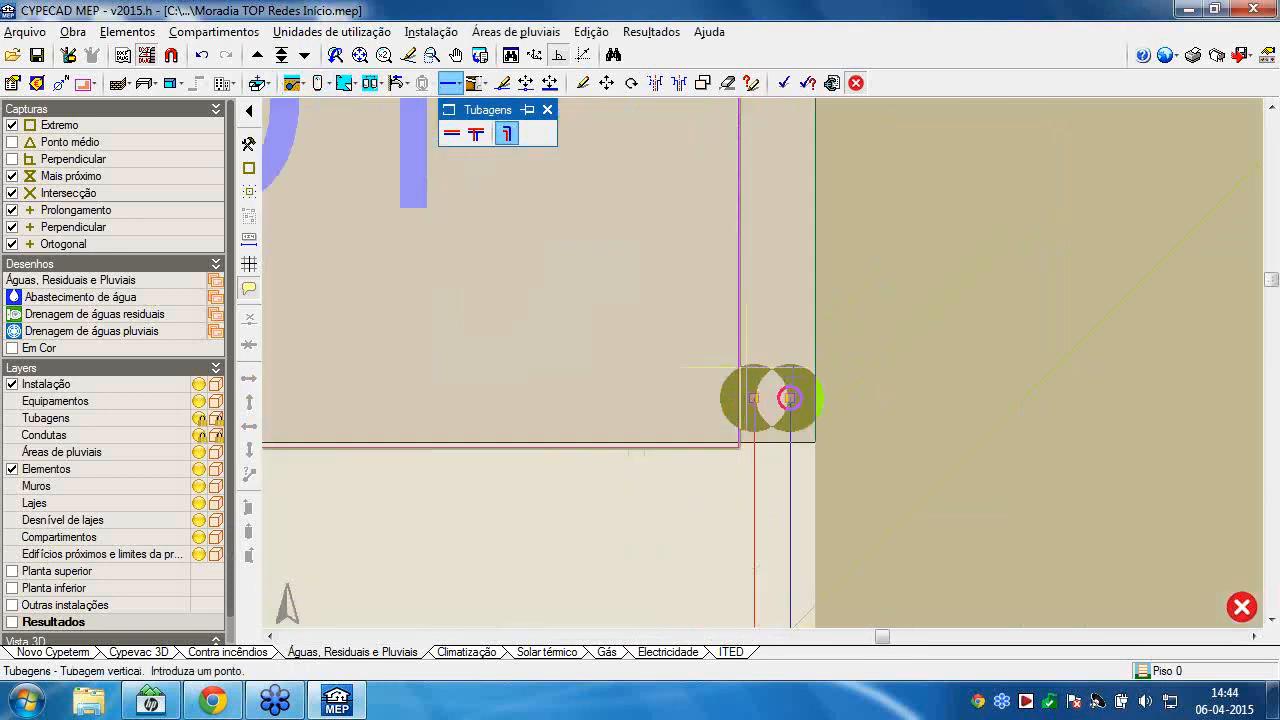
left_click(686, 340)
left_click(625, 334)
left_click(568, 395)
Place a hot (Água quente) and a cold (Água fria) vertical pipe on the matching pipe ends at the corner of duct D2.
scroll(483, 306, "down", 3)
scroll(499, 325, "down", 3)
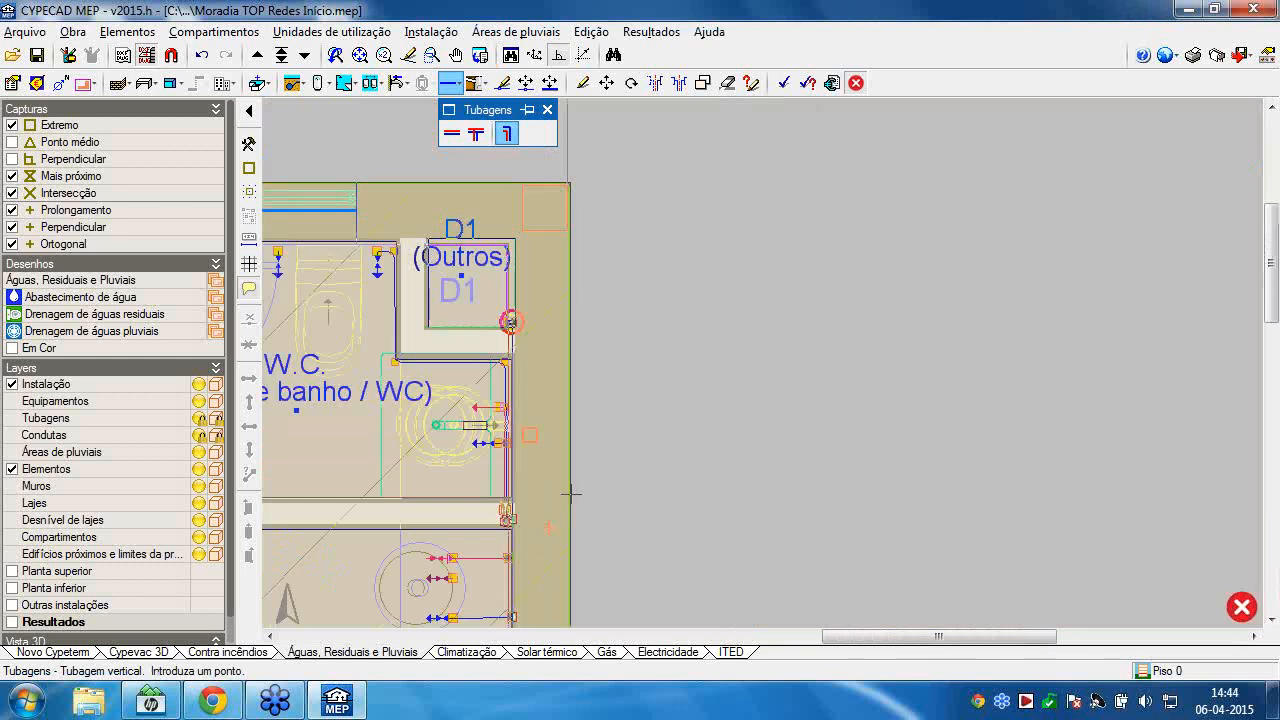
scroll(572, 491, "down", 3)
middle_click_drag(600, 498, 709, 314)
middle_click_drag(524, 580, 729, 343)
middle_click_drag(555, 612, 637, 471)
scroll(669, 474, "up", 4)
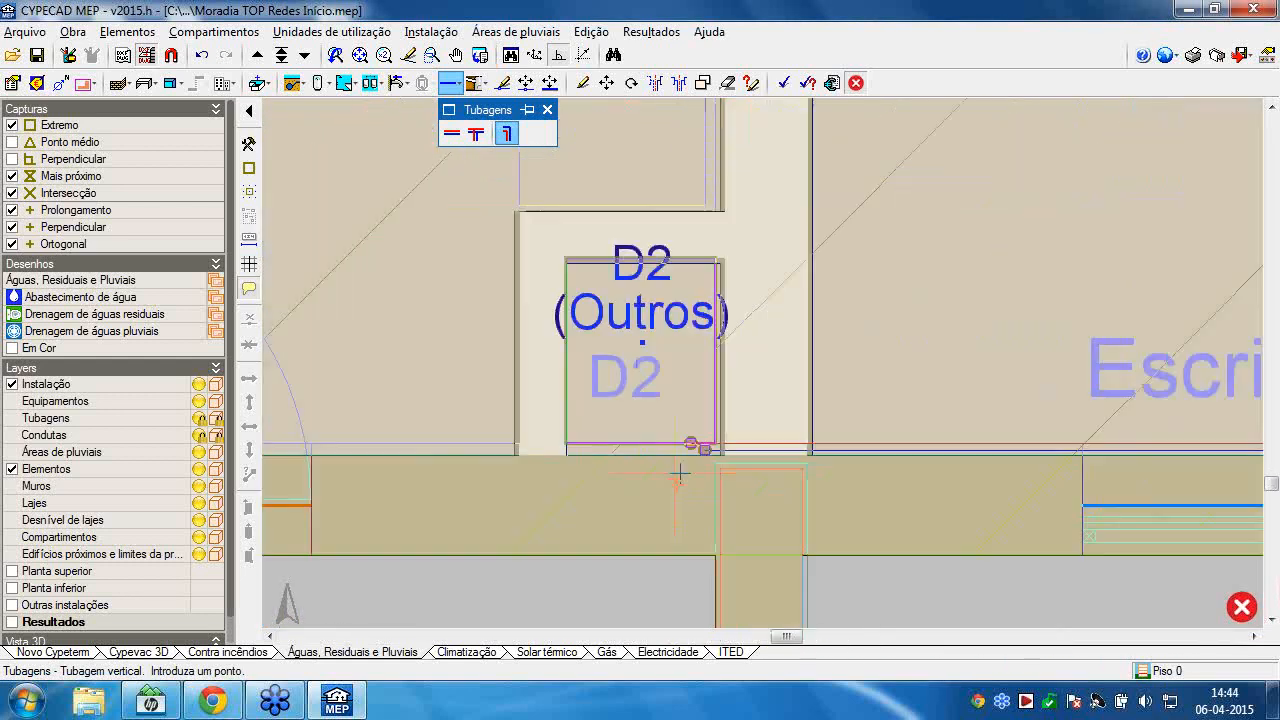
scroll(679, 473, "up", 4)
scroll(709, 266, "down", 2)
left_click(801, 369)
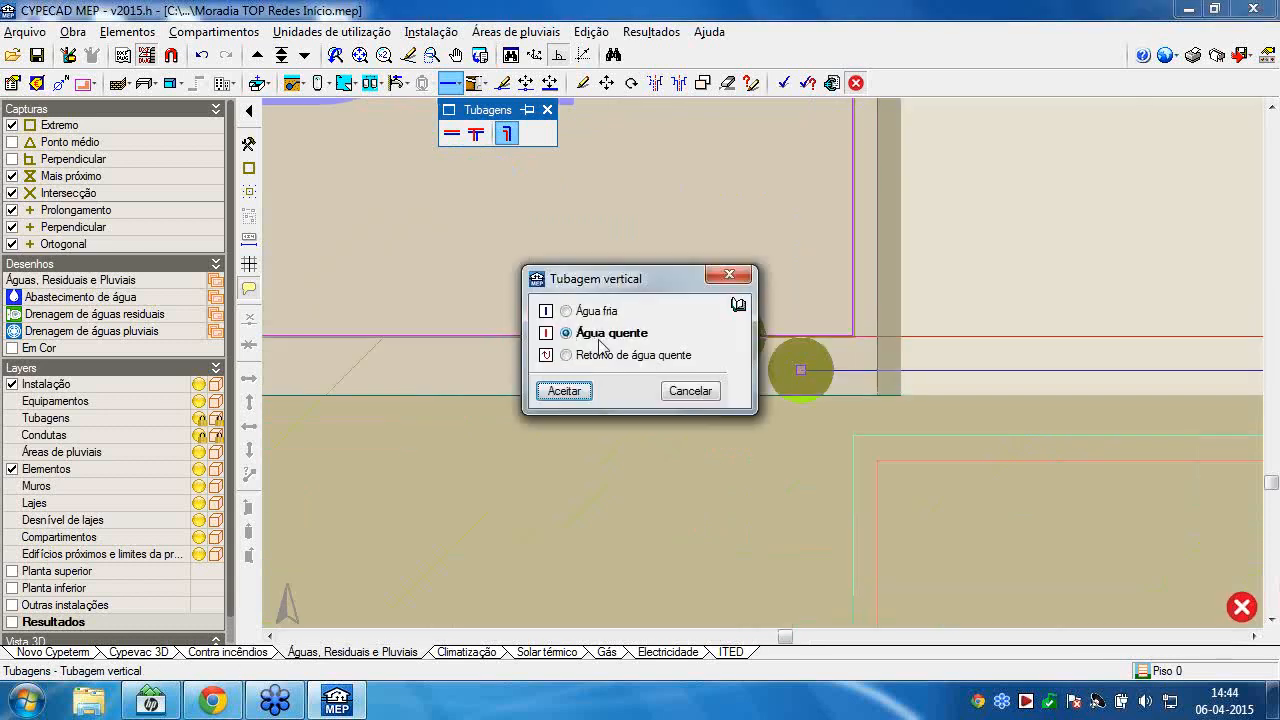
left_click(565, 391)
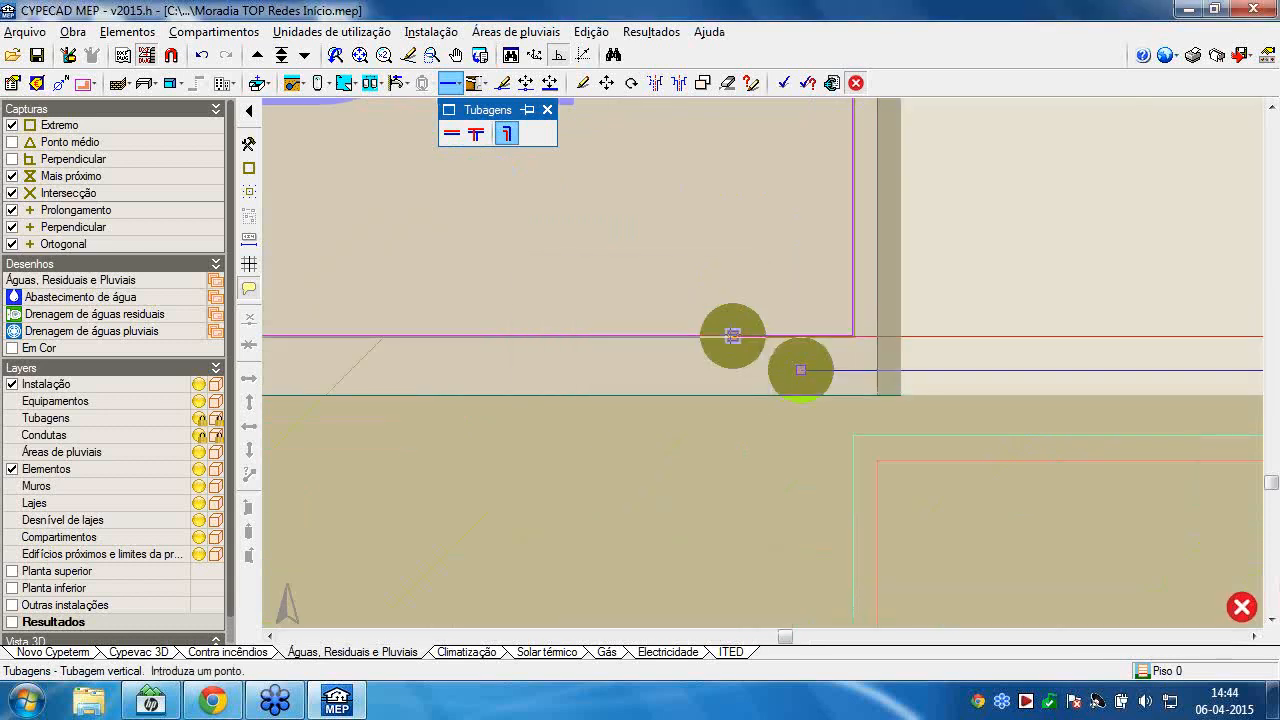
left_click(715, 299)
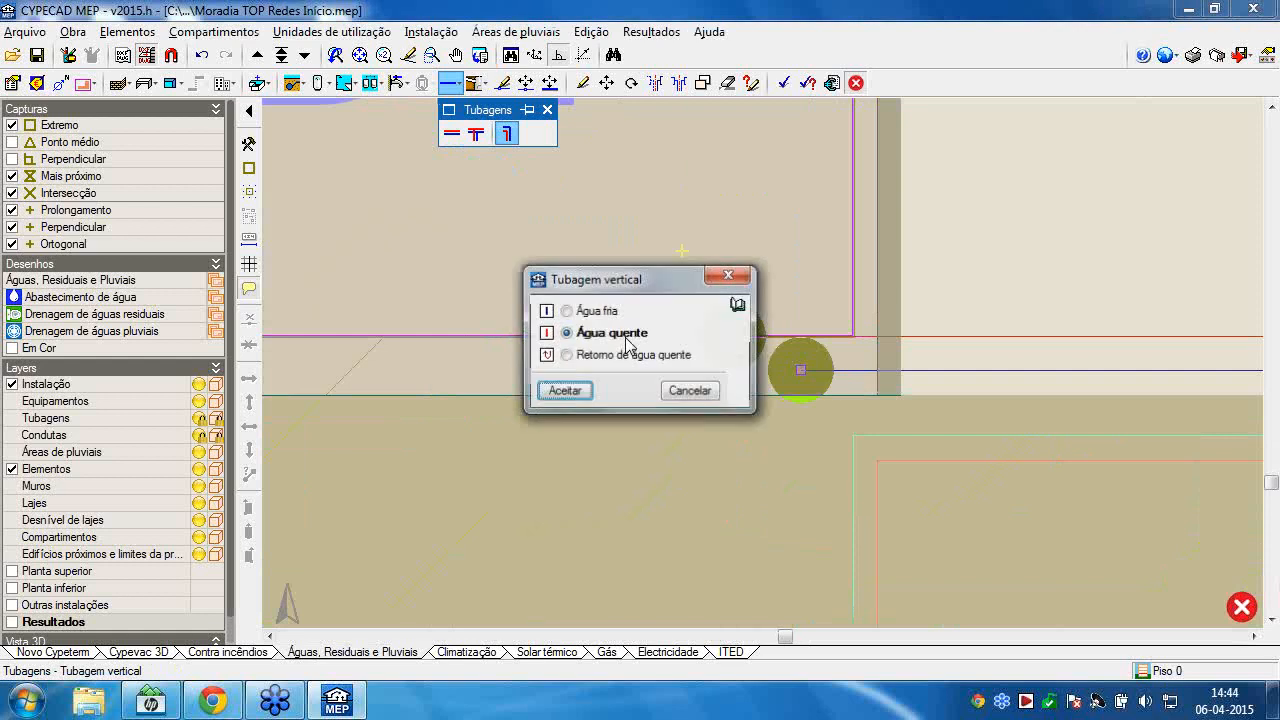
left_click(600, 311)
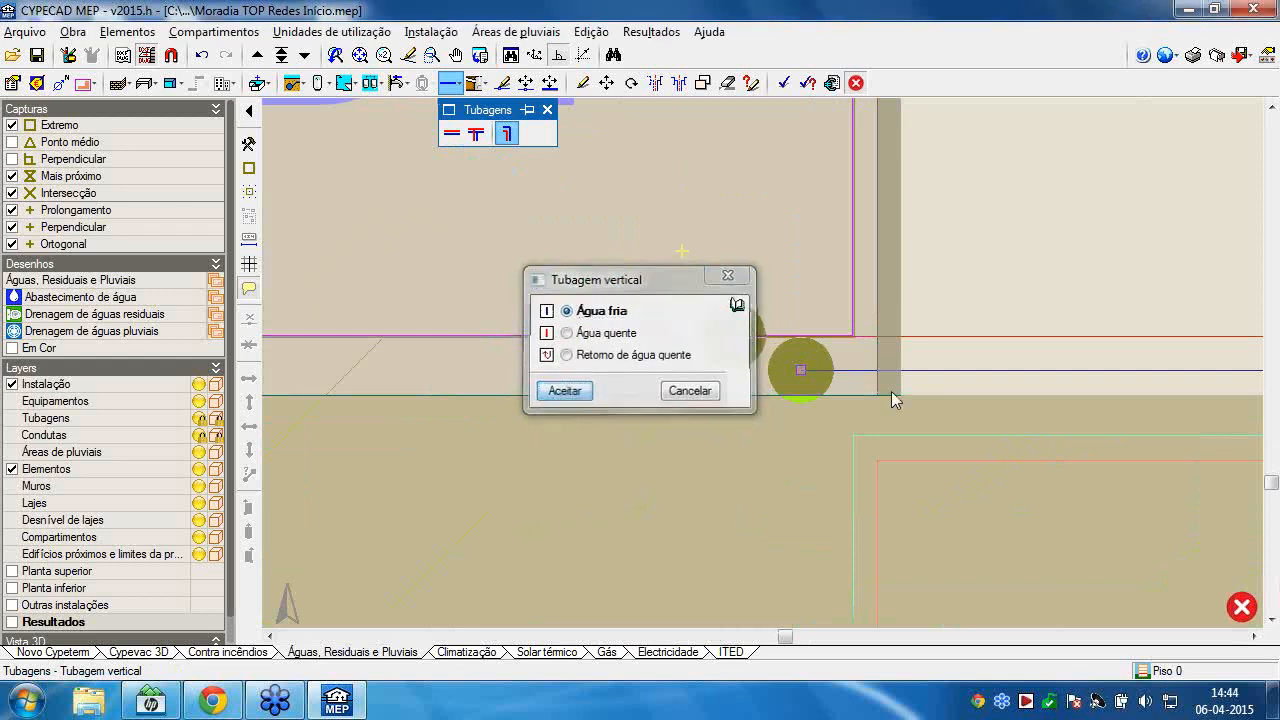
left_click(566, 392)
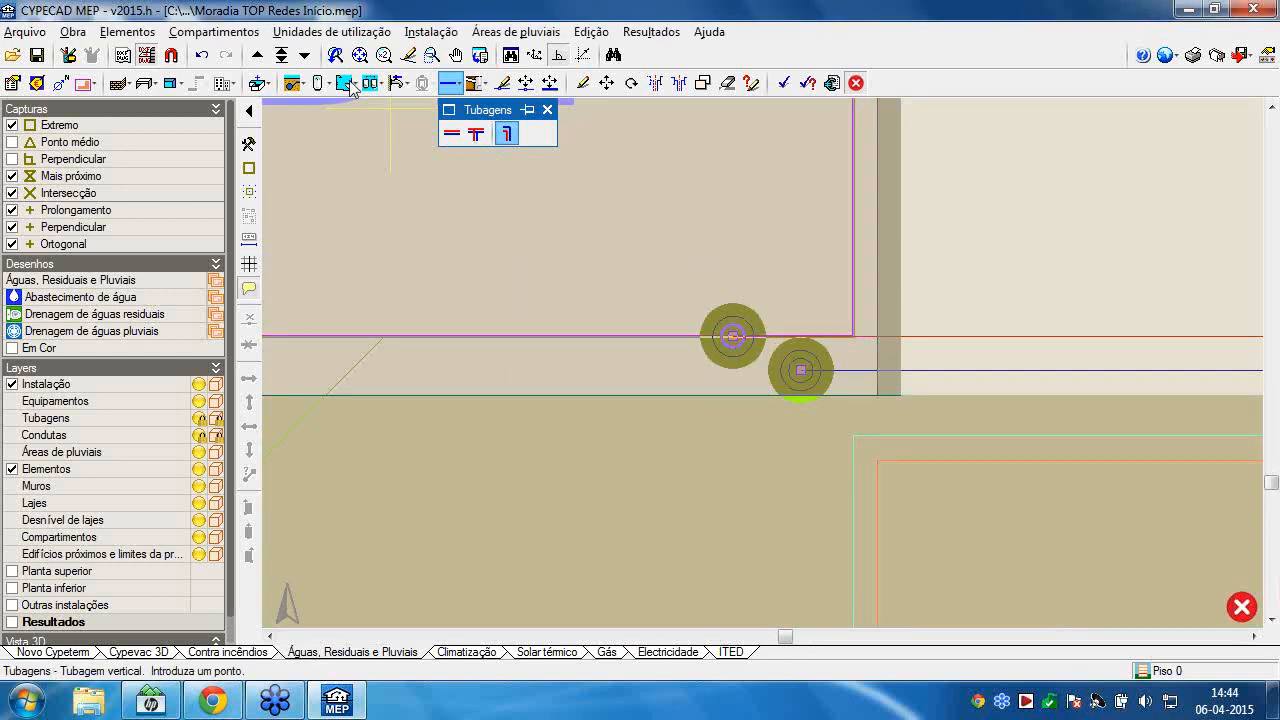
Switch up to Piso 1, leave the vertical pipe command and bring the vertical pipes in duct D1 into view.
left_click(257, 55)
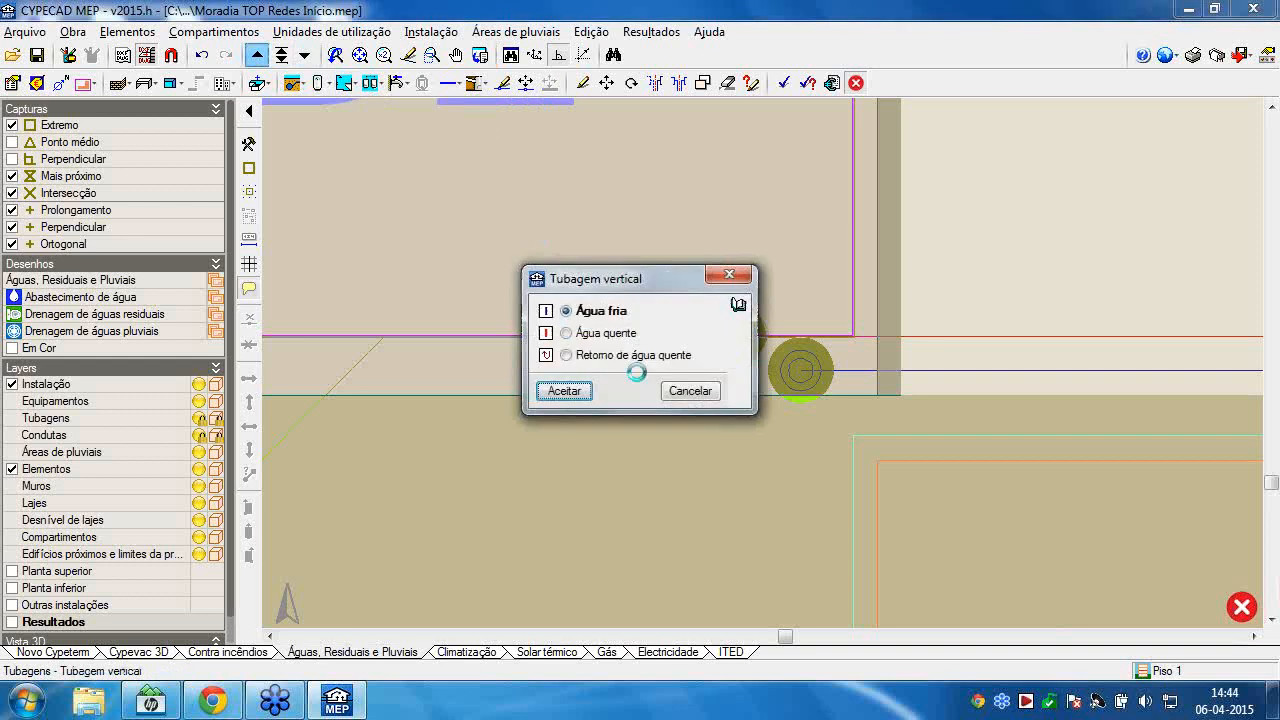
left_click(692, 392)
scroll(682, 297, "down", 5)
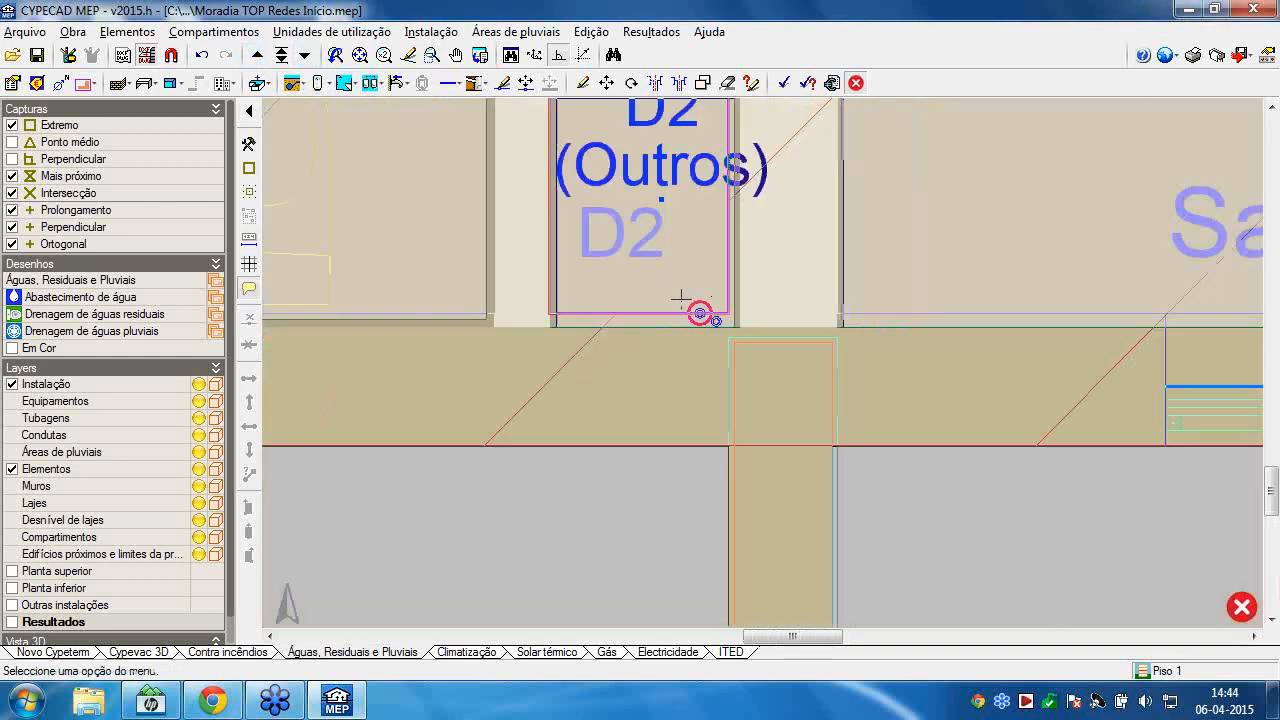
middle_click_drag(580, 565, 546, 557)
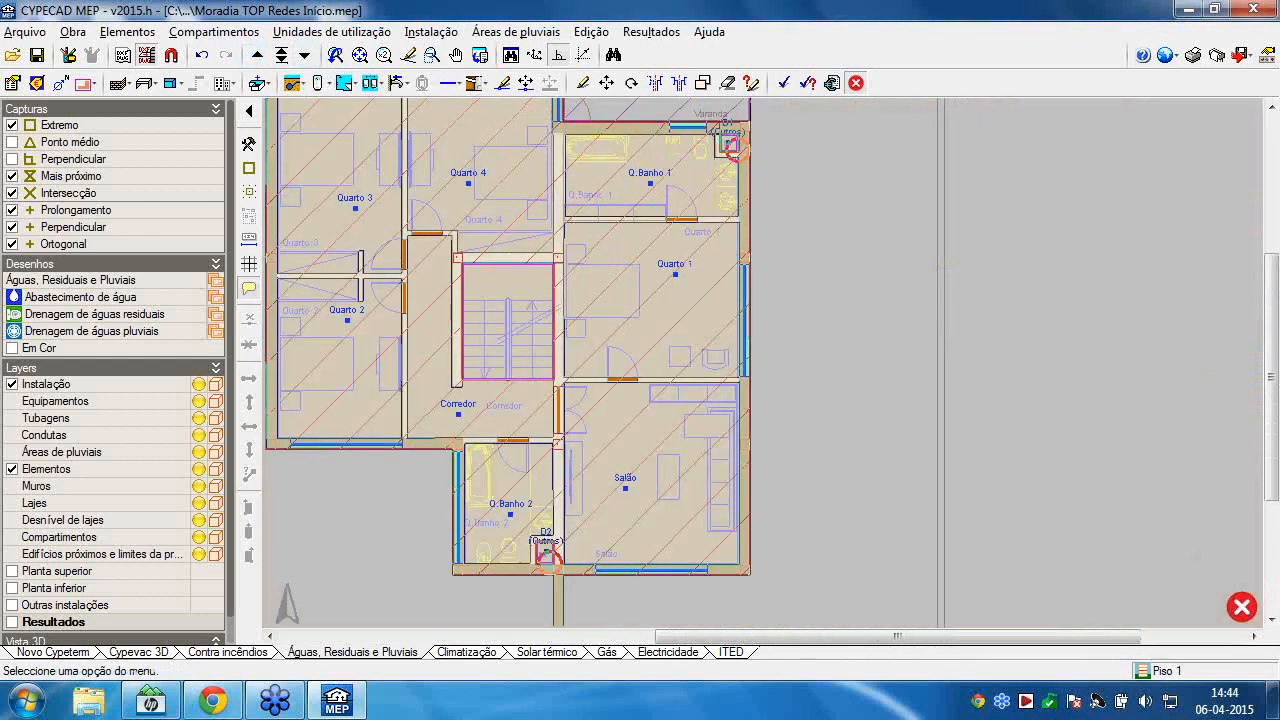
scroll(748, 155, "up", 10)
scroll(748, 160, "up", 4)
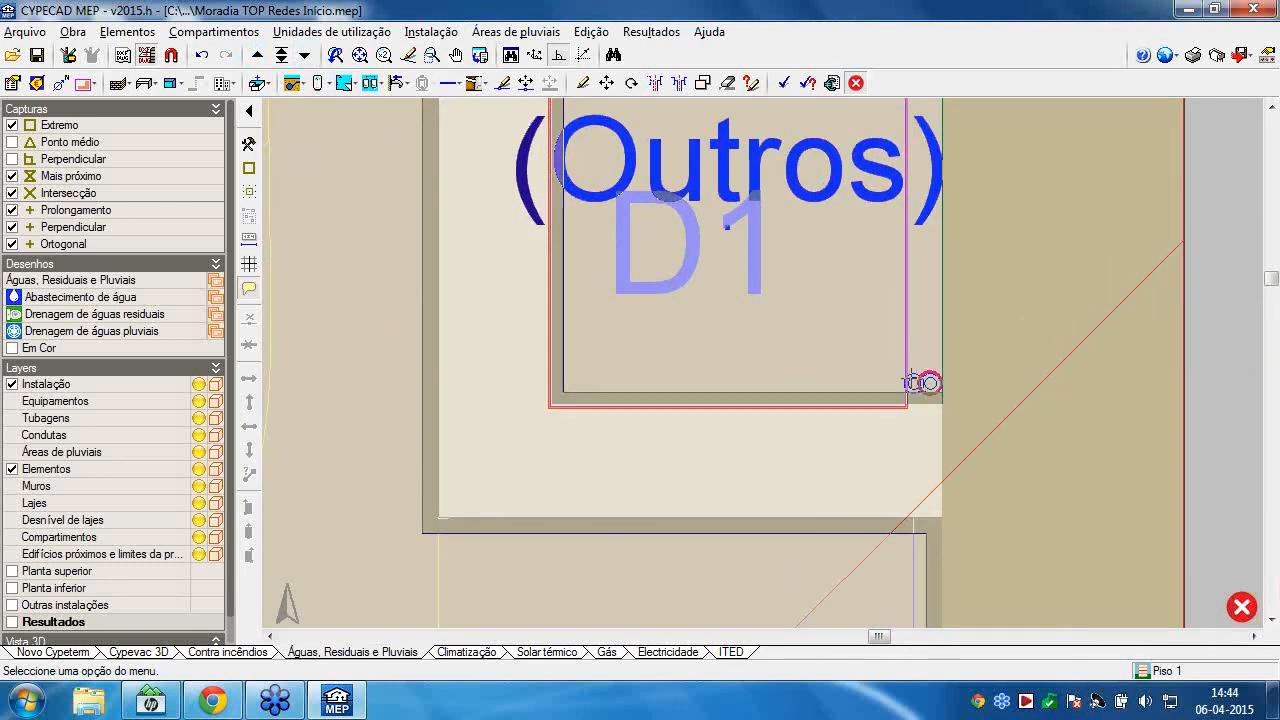
mouse_move(930, 384)
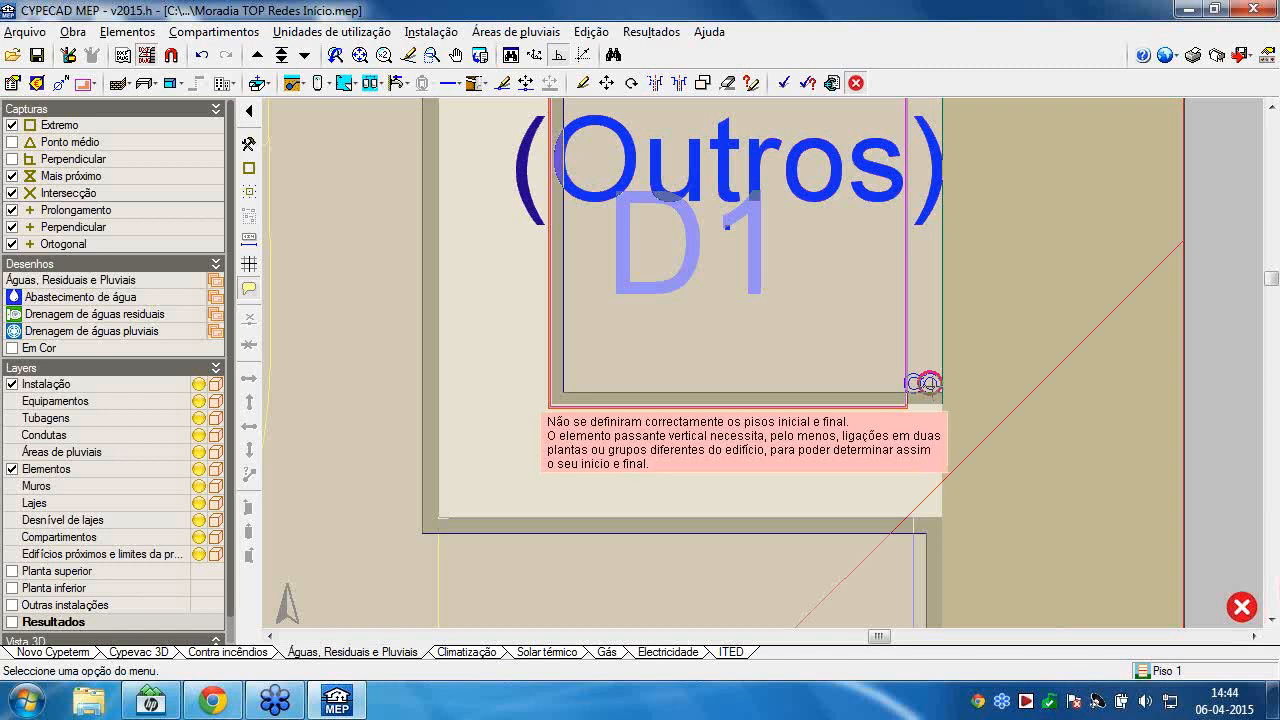
scroll(757, 350, "down", 3)
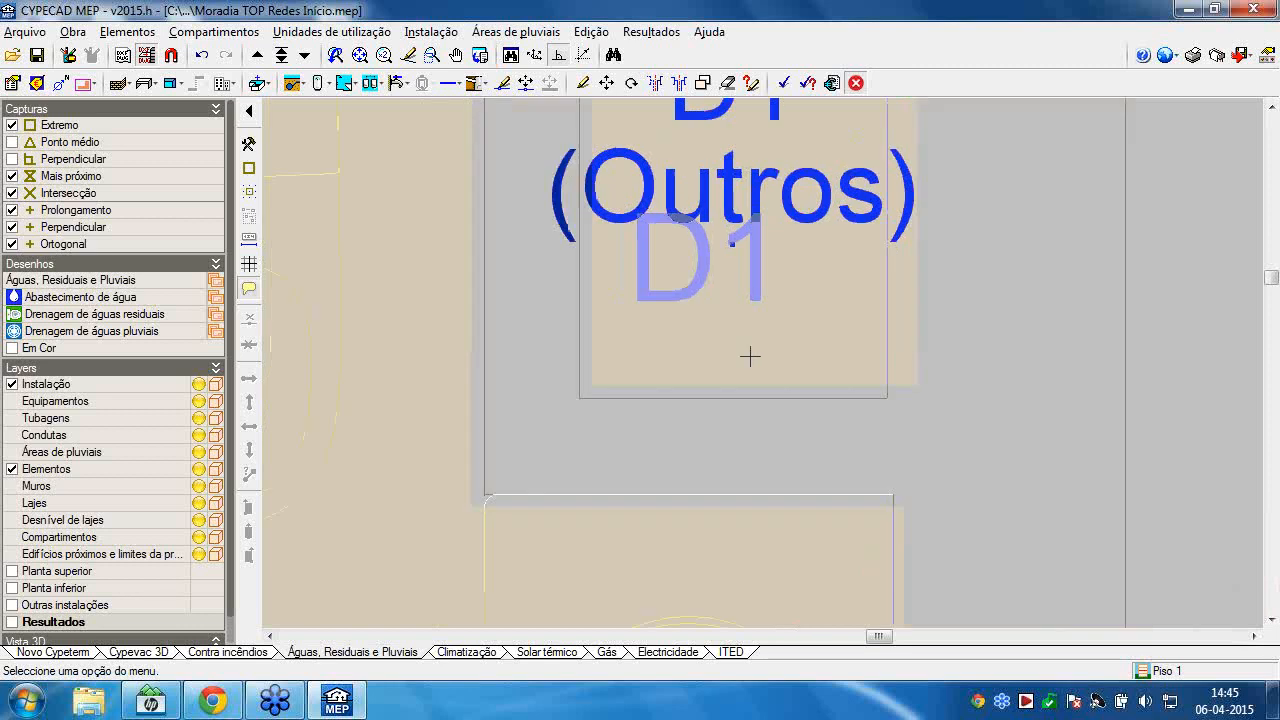
scroll(712, 352, "down", 2)
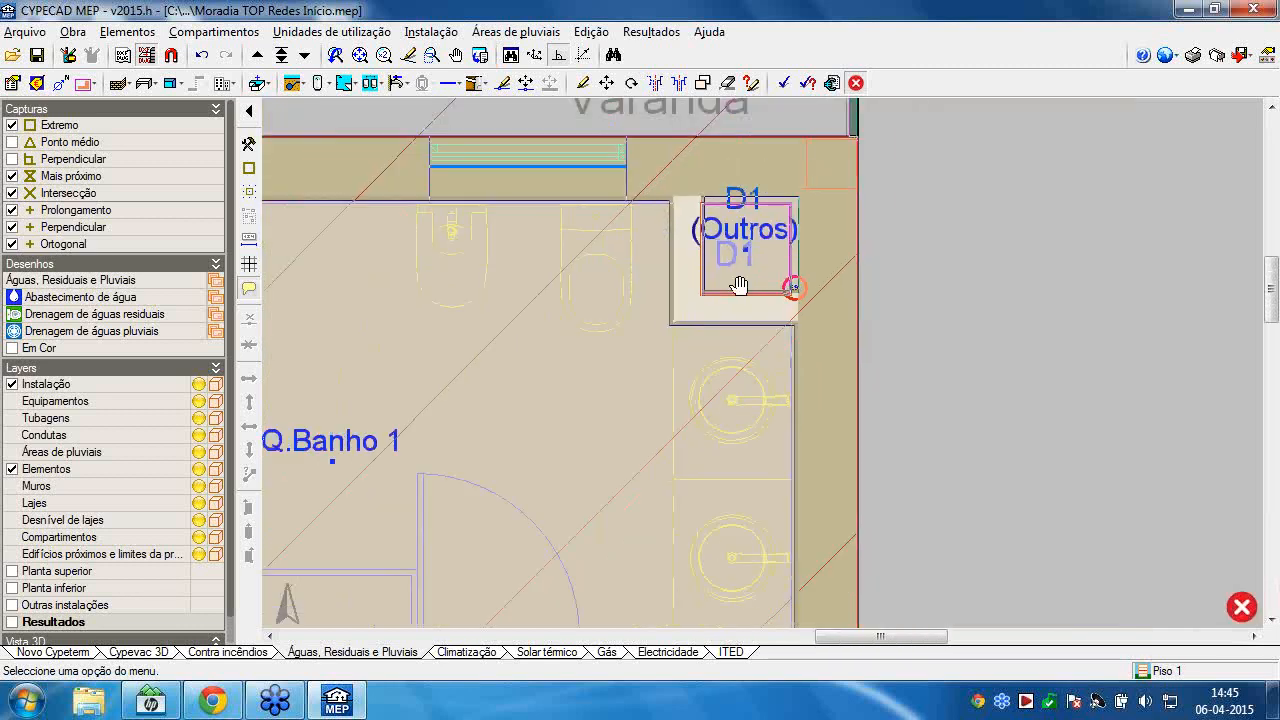
left_click(344, 85)
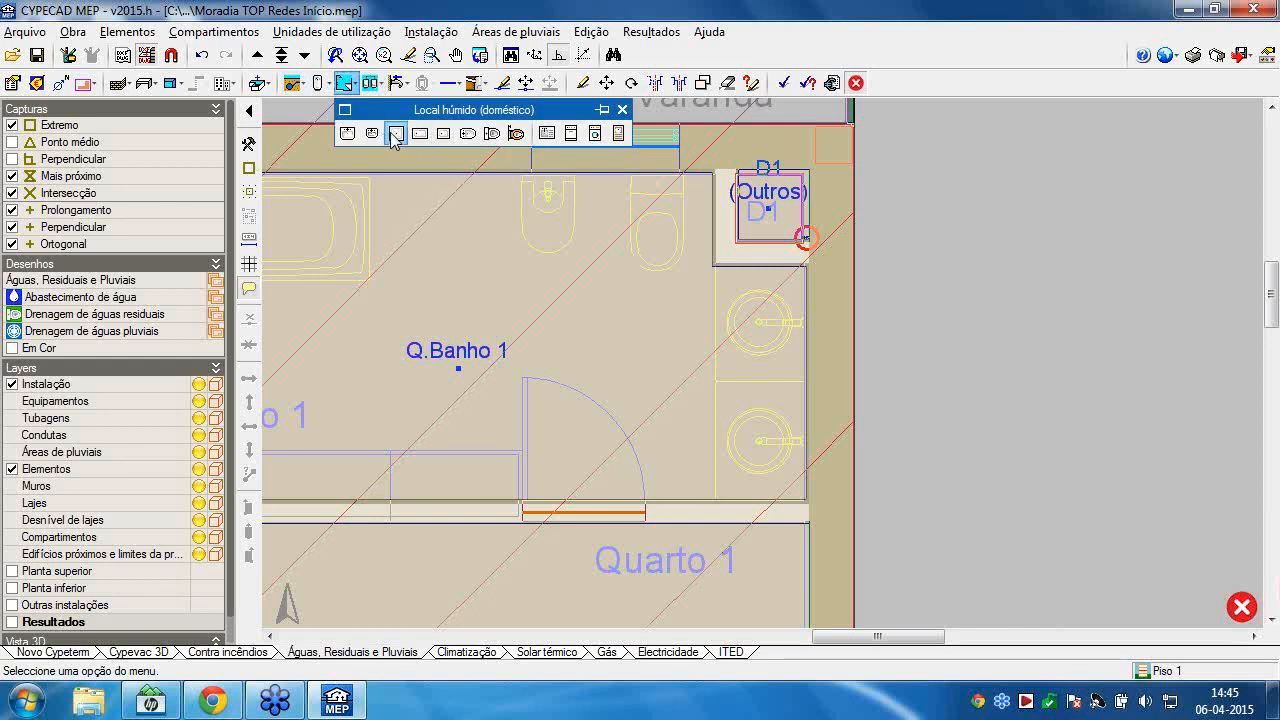
left_click(347, 133)
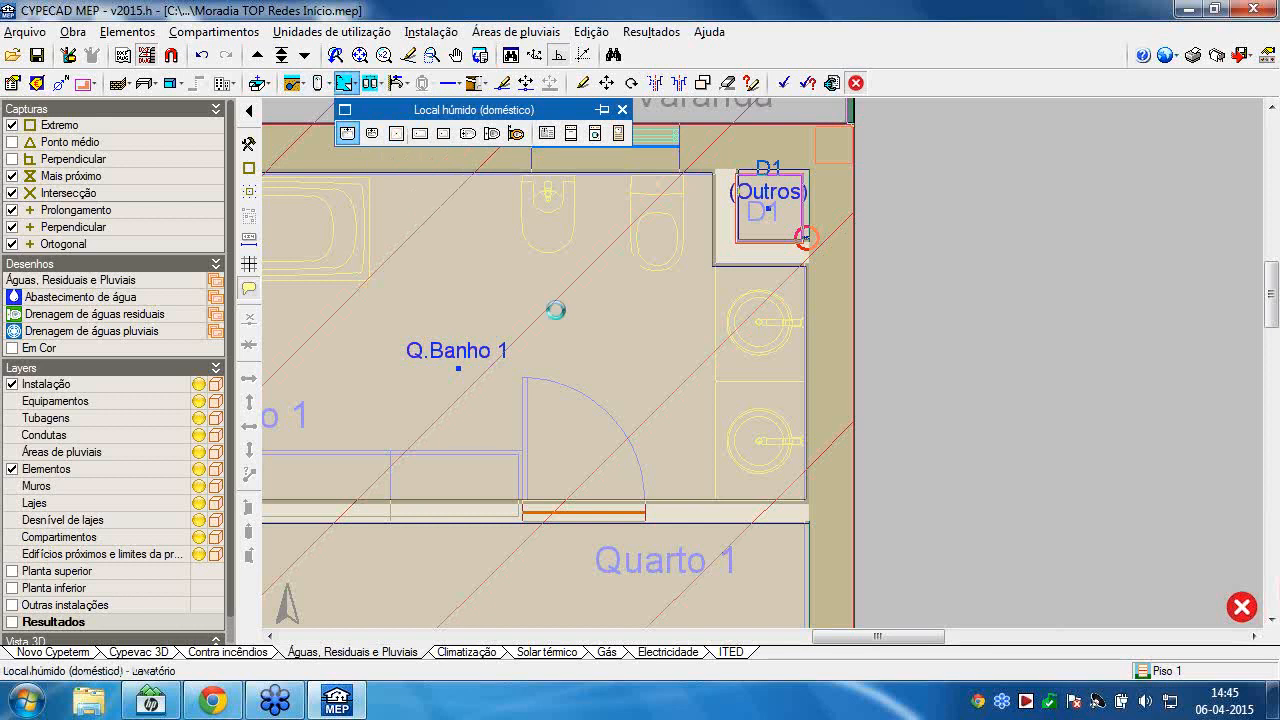
left_click(490, 396)
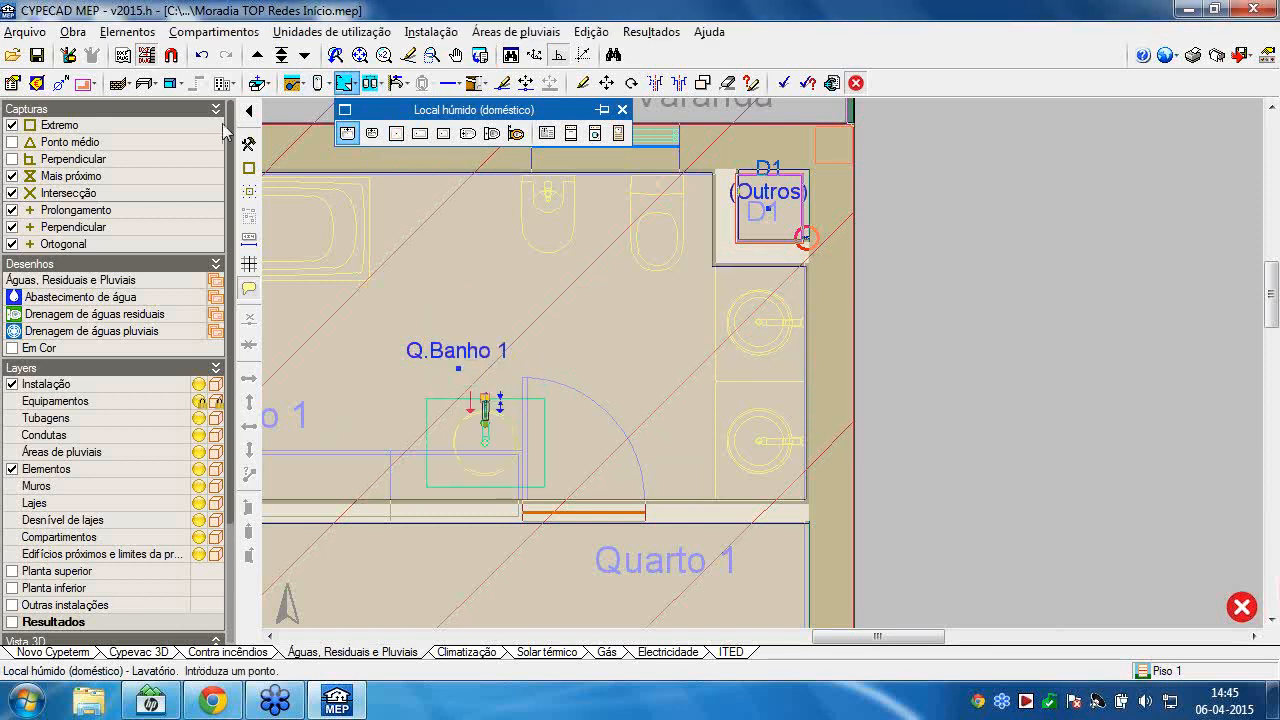
left_click(203, 56)
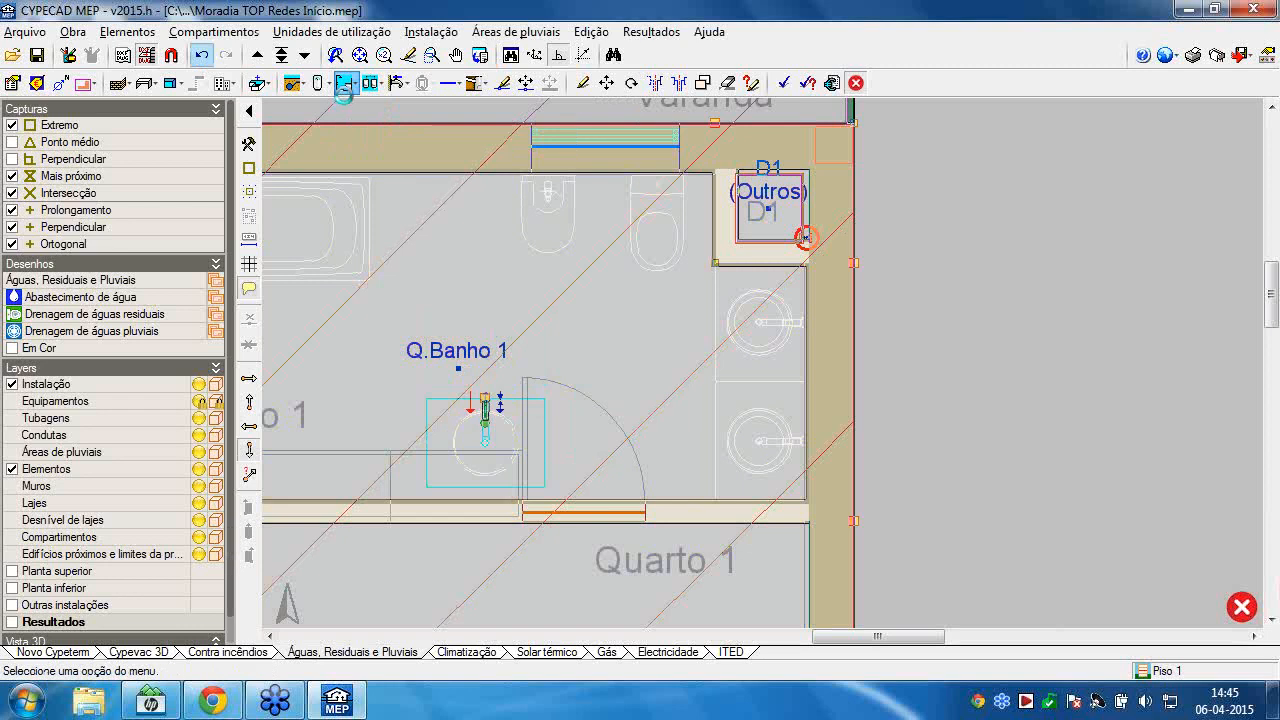
Place two left-facing washbasins (Lavatório) on the two basins drawn along the outer wall of Q.Banho 1.
left_click(344, 87)
left_click(464, 394)
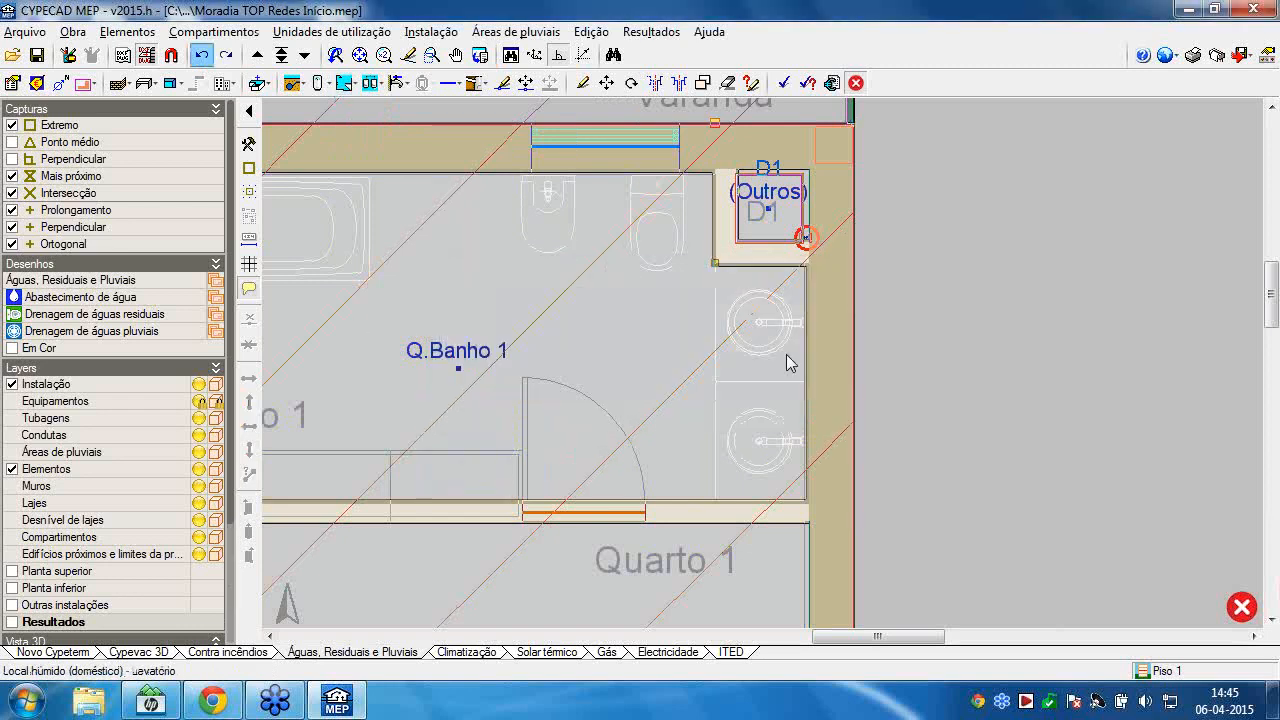
left_click(249, 427)
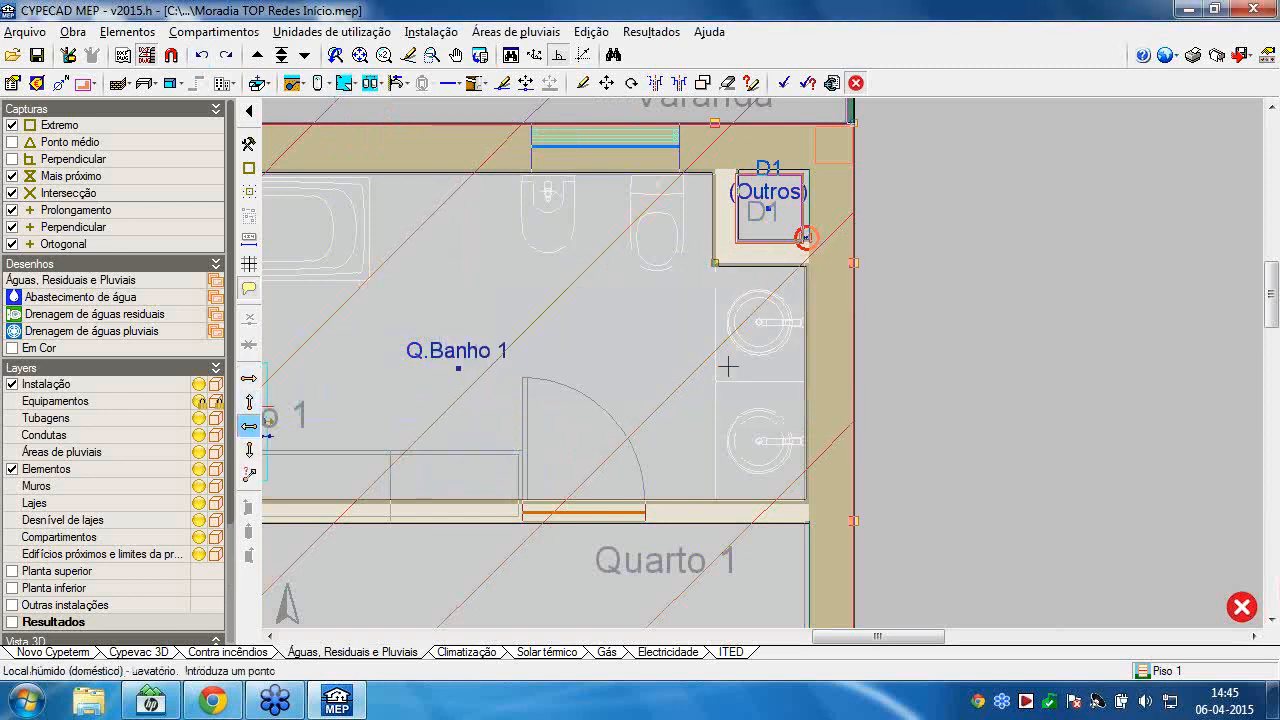
scroll(735, 340, "up", 3)
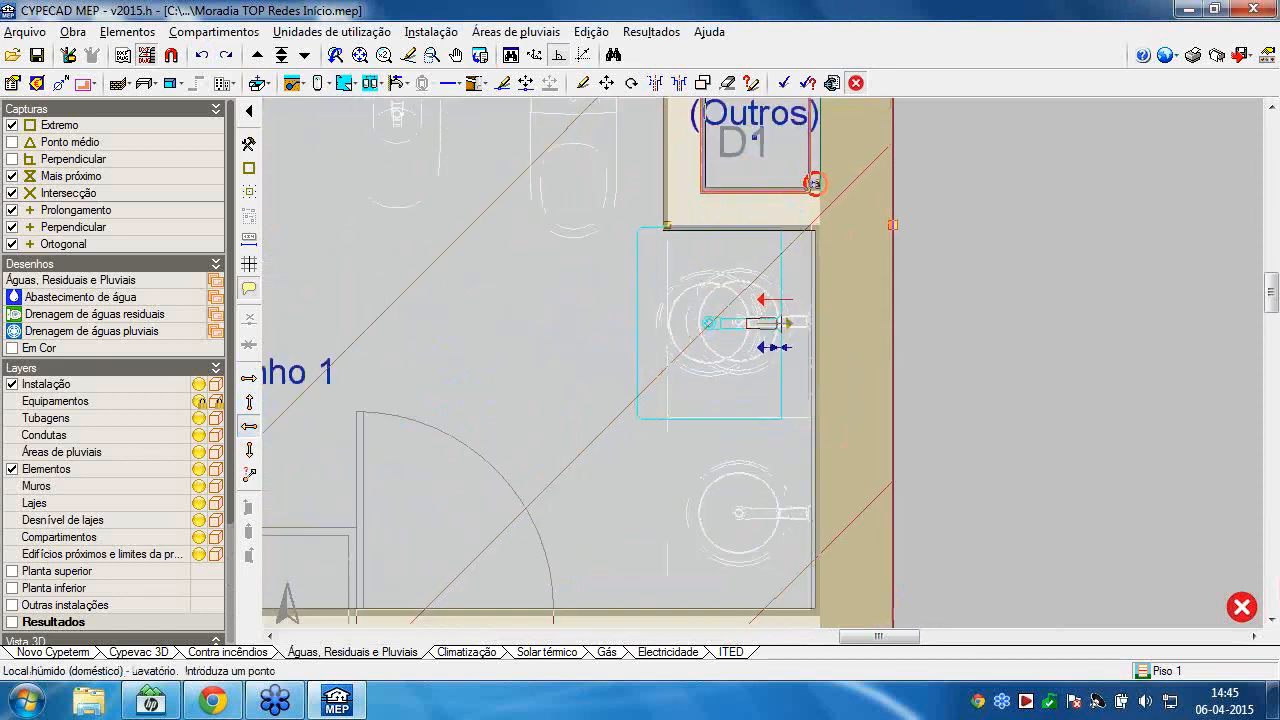
left_click(780, 322)
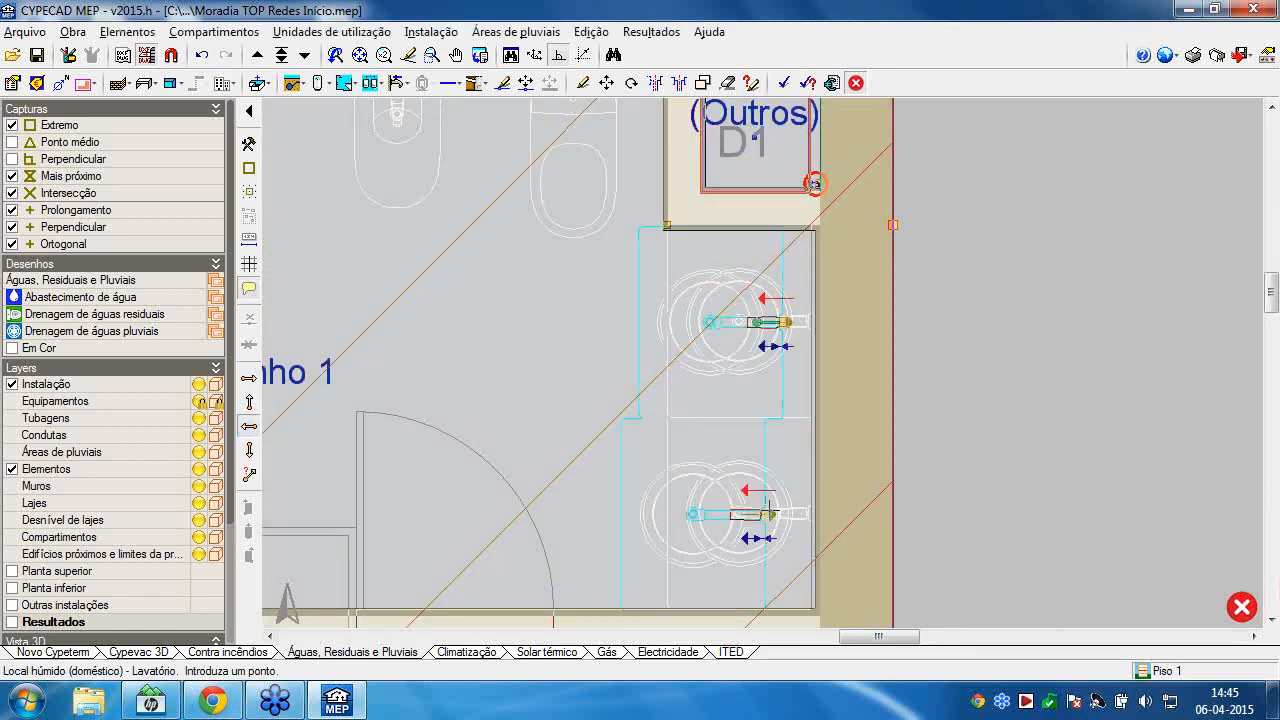
left_click(790, 514)
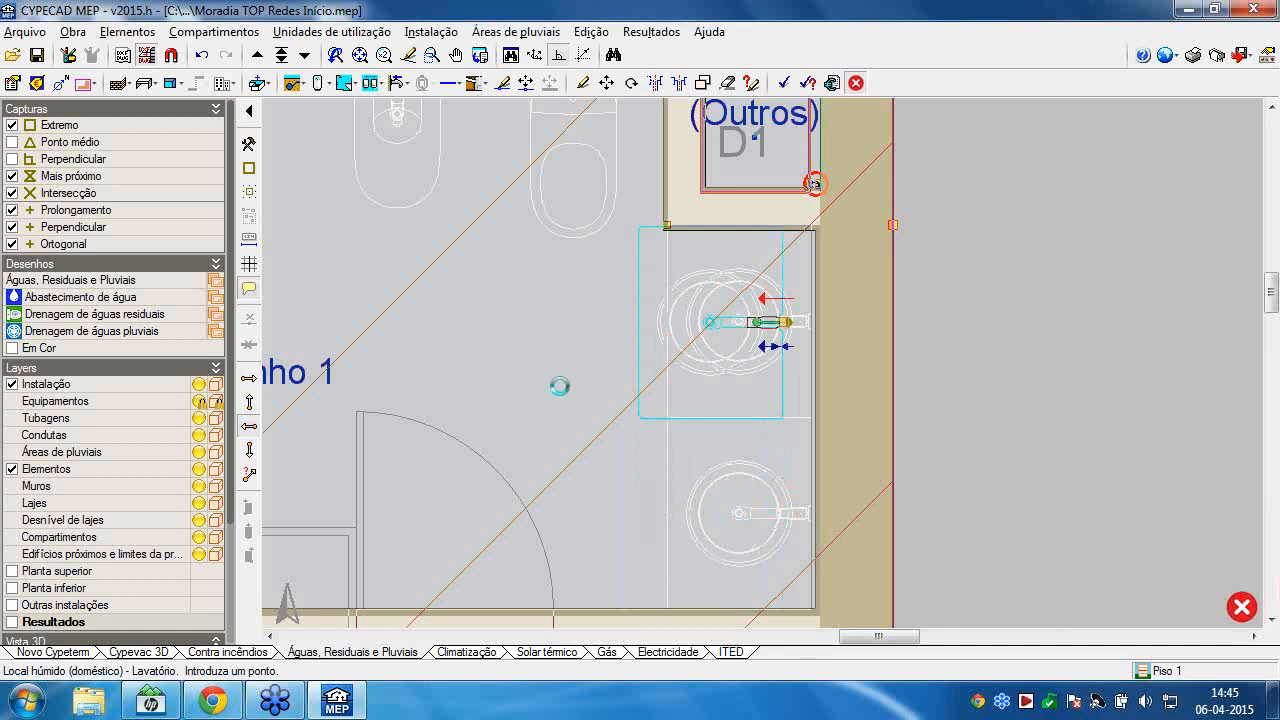
Place a left-facing washbasin (Lavatório) on the basin drawn above duct D2 in Q.Banho 2.
scroll(586, 486, "down", 3)
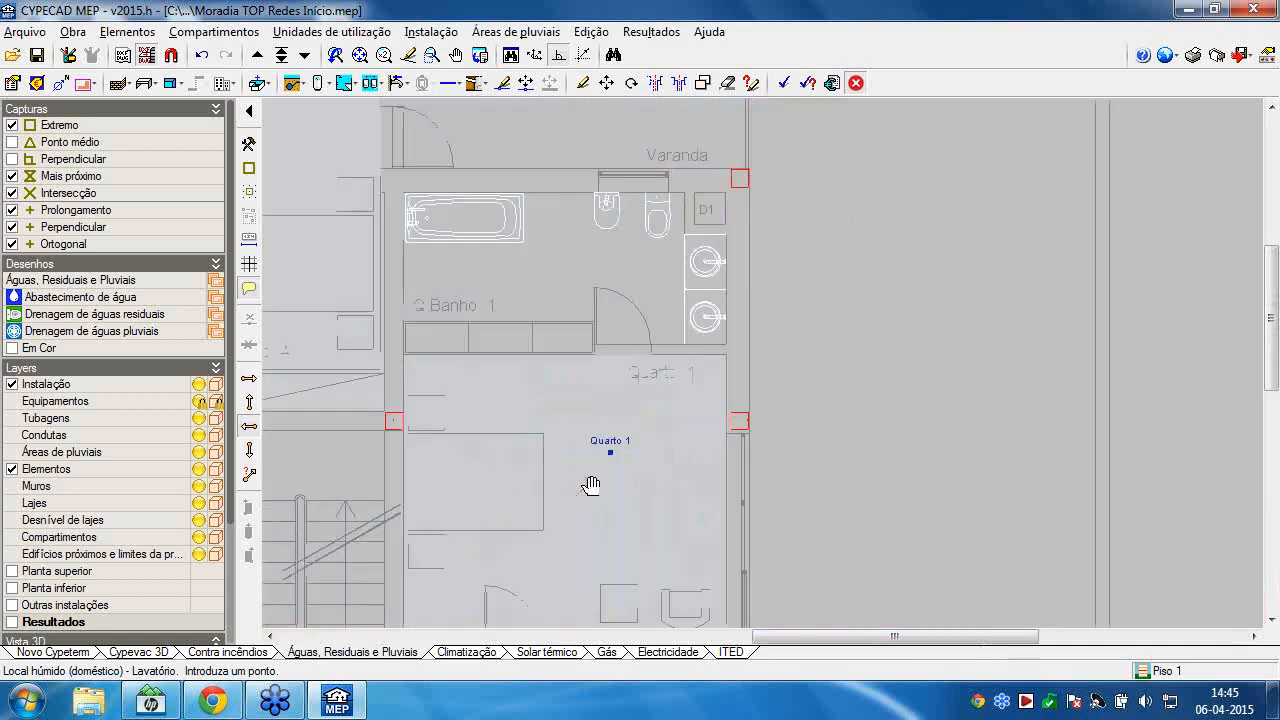
middle_click_drag(618, 459, 863, 226)
middle_click_drag(607, 618, 819, 410)
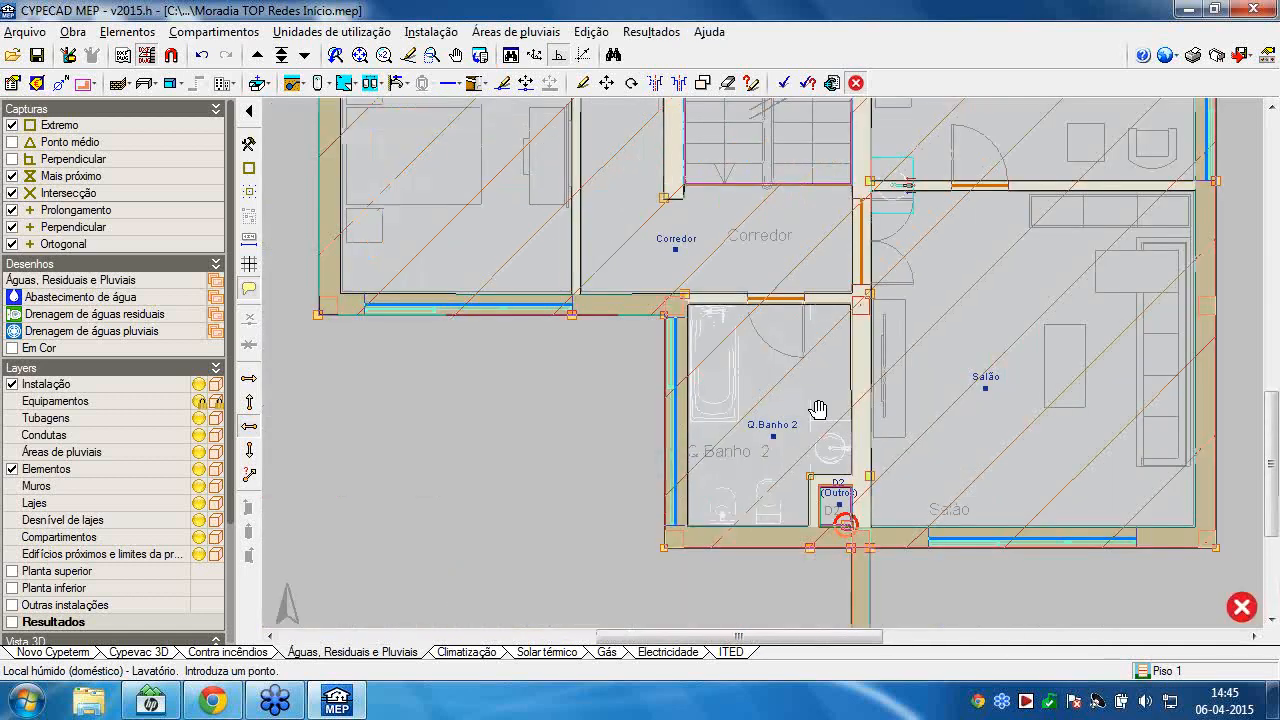
scroll(920, 380, "up", 5)
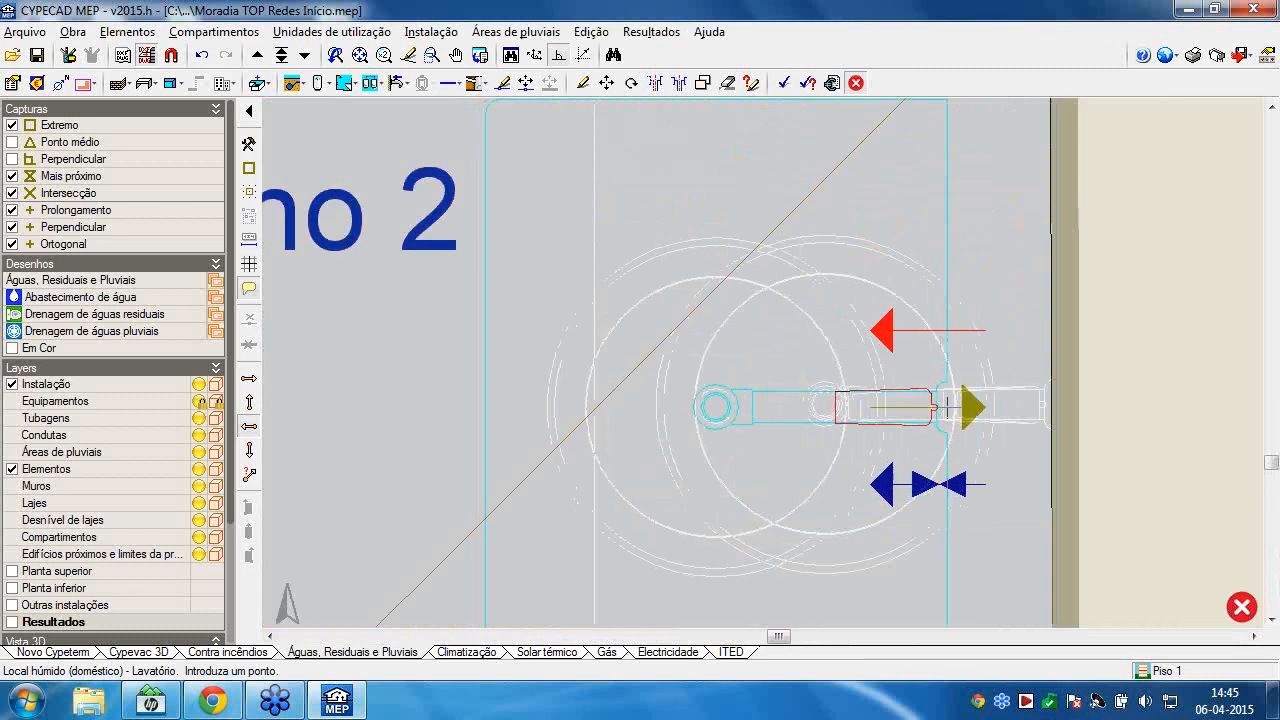
scroll(854, 320, "down", 5)
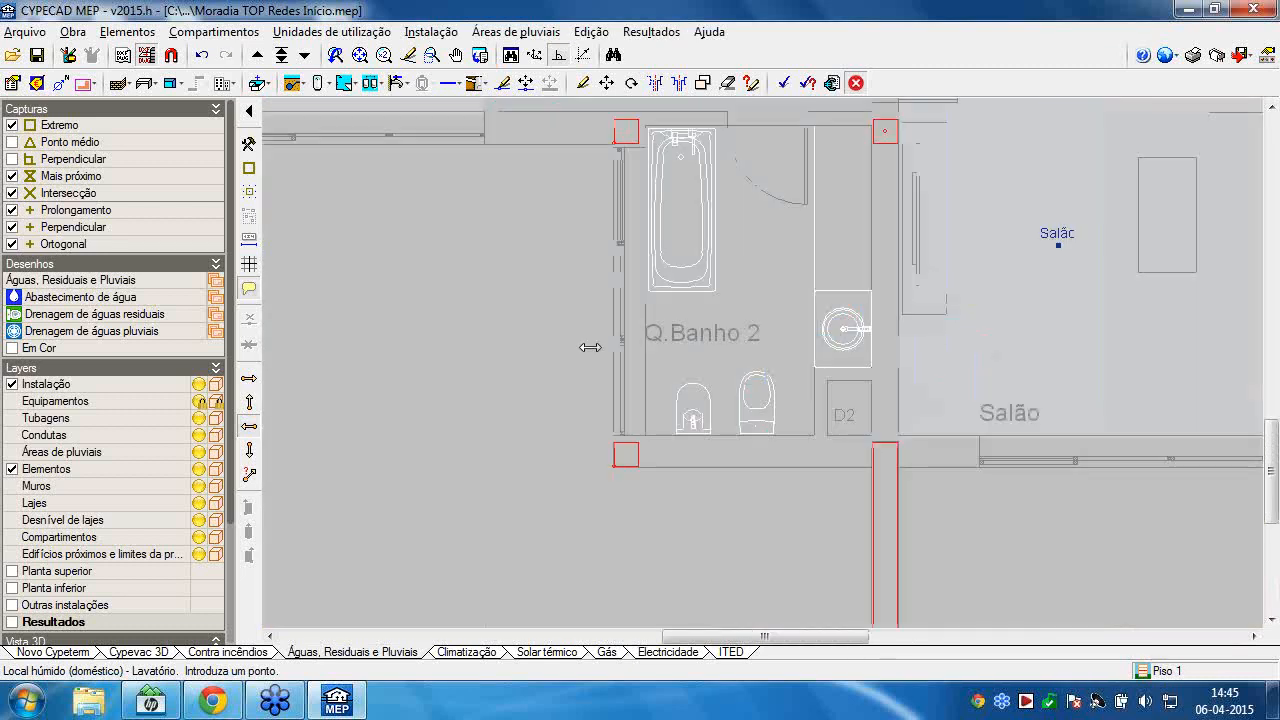
Place a downward-facing bidet (Bidé), type Meridian "ROCA", on the bidet drawn below the window in Q.Banho 1.
middle_click_drag(831, 323, 590, 347)
scroll(690, 195, "down", 1)
middle_click_drag(690, 195, 504, 495)
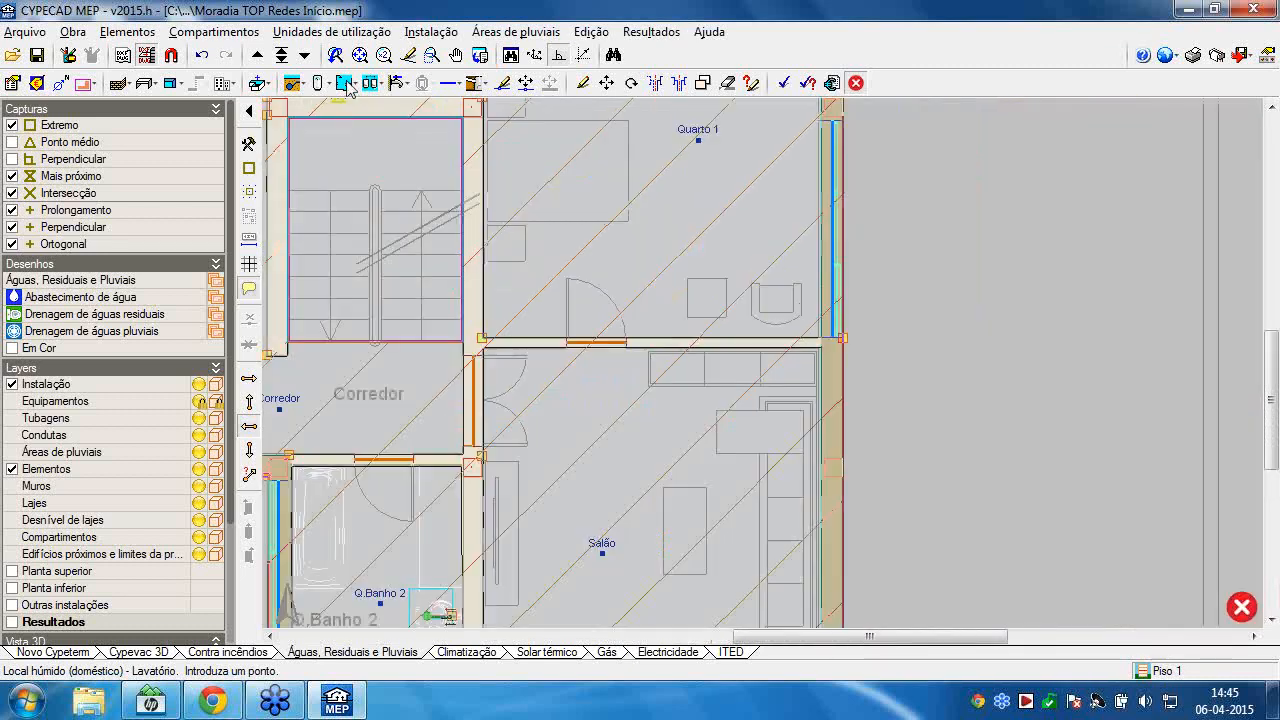
left_click(345, 84)
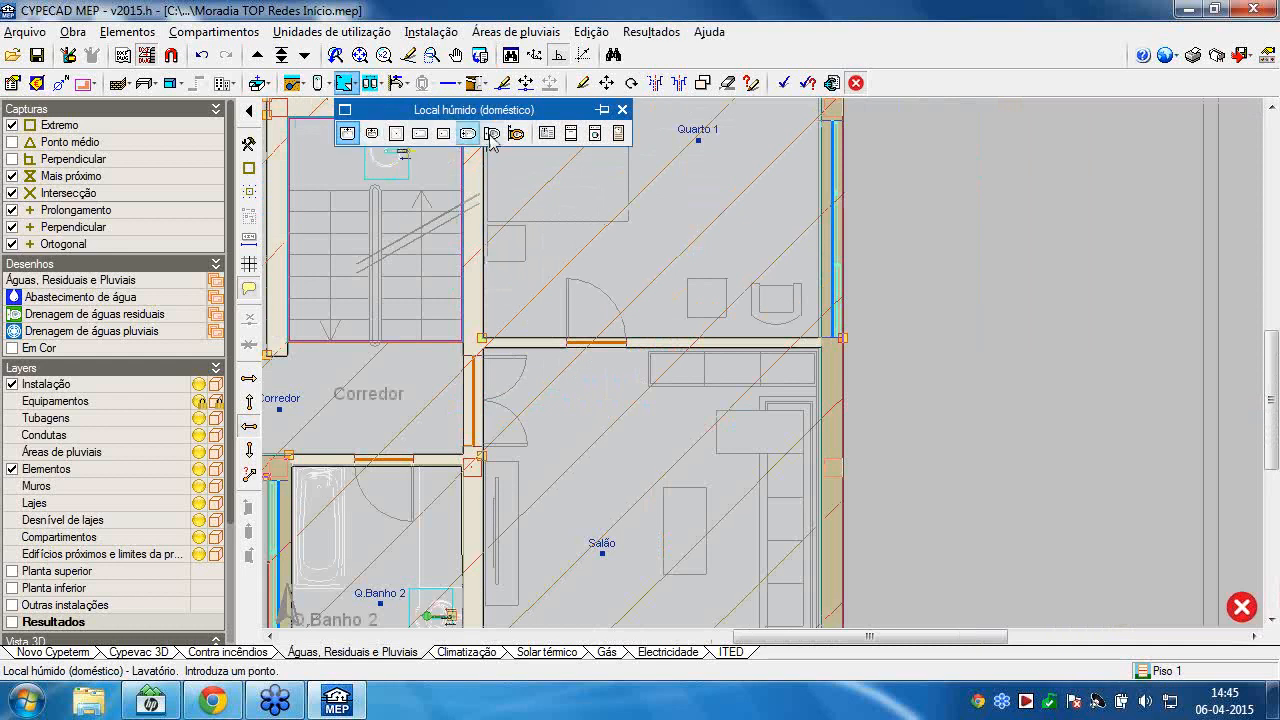
left_click(468, 135)
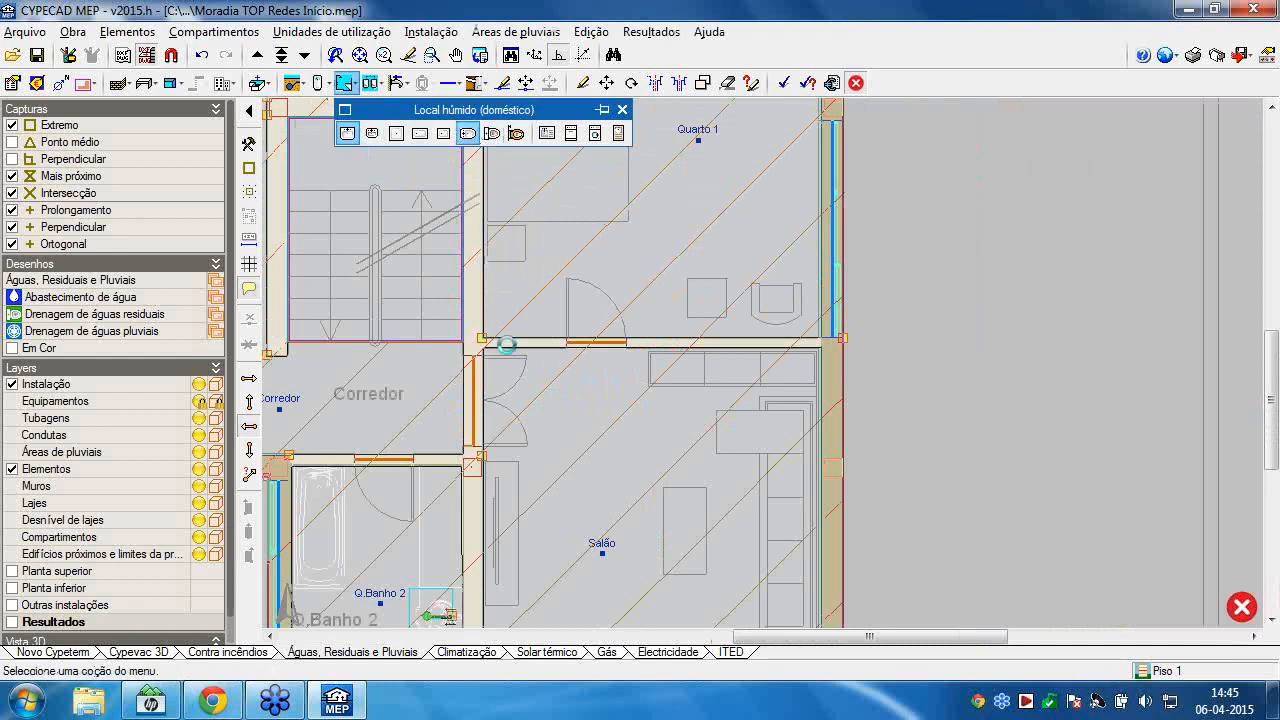
left_click(578, 309)
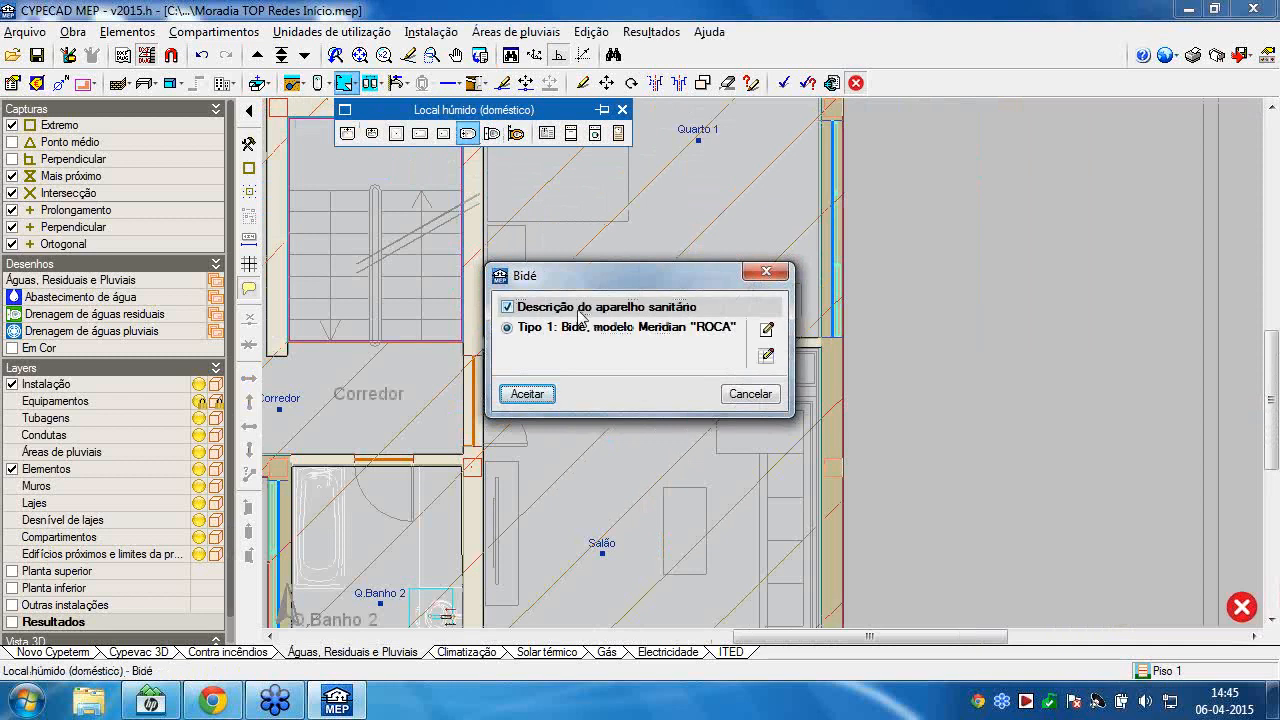
left_click(525, 394)
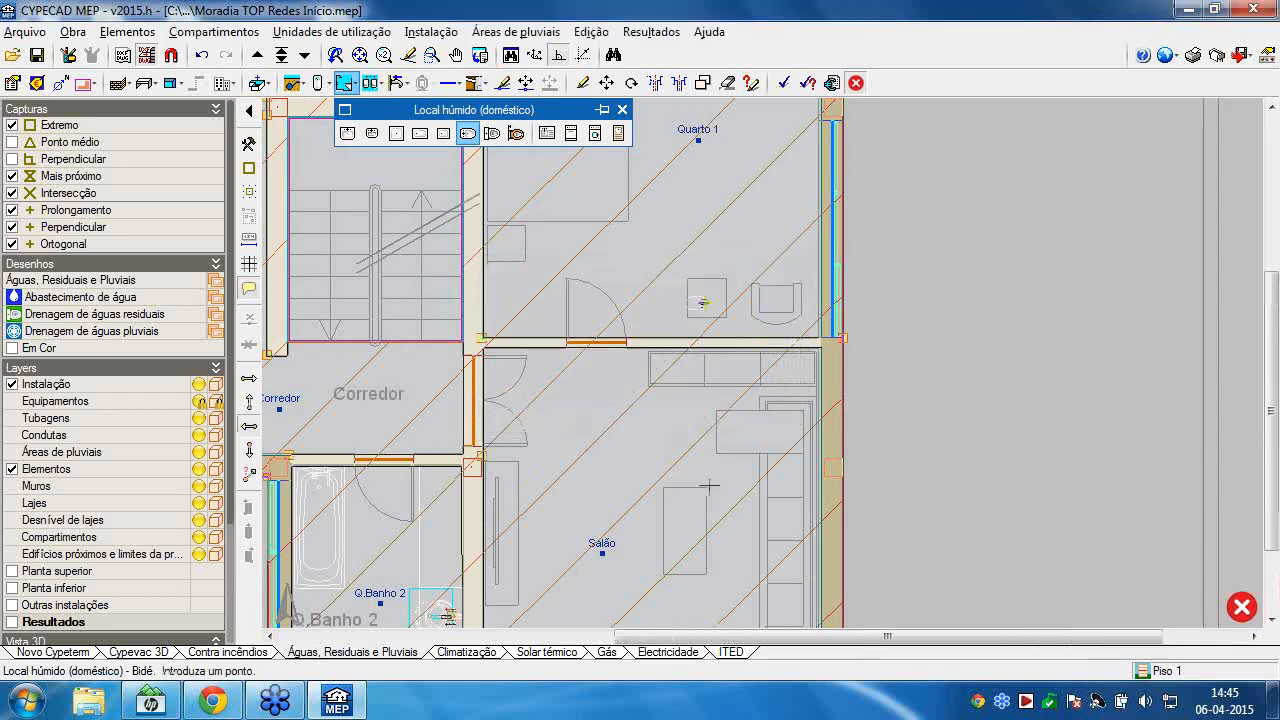
scroll(708, 486, "down", 5)
scroll(690, 350, "up", 6)
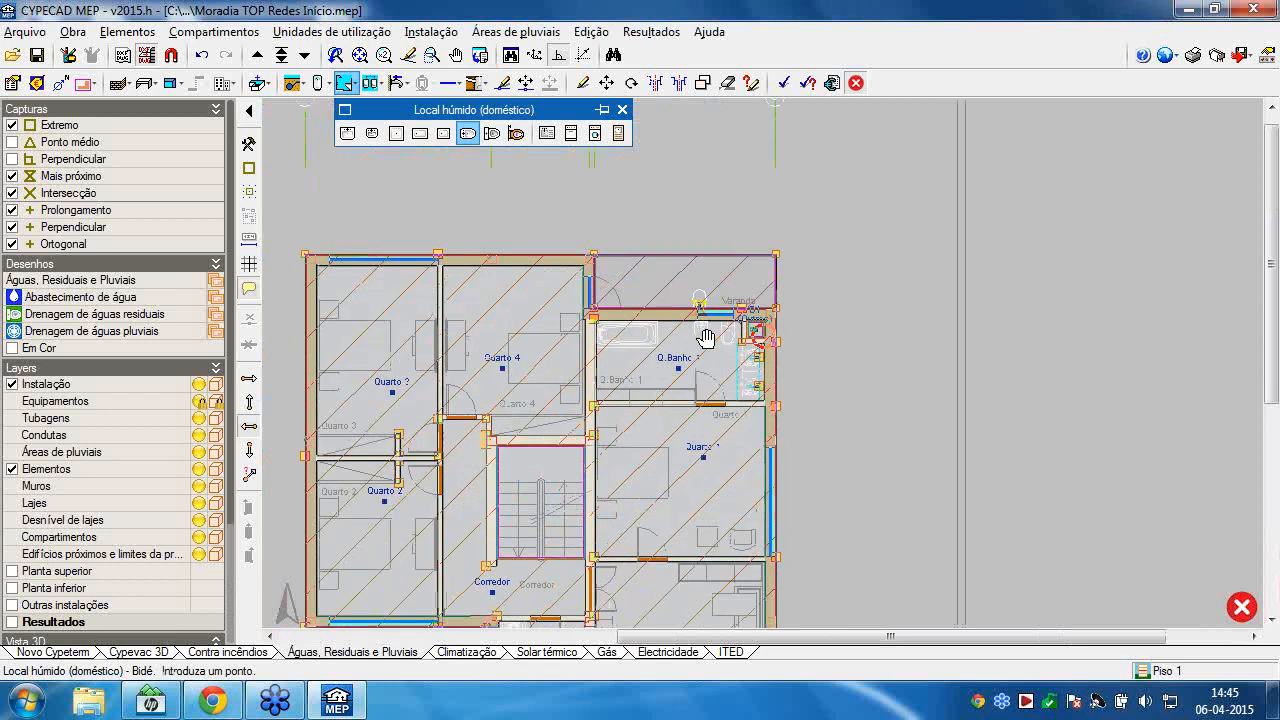
scroll(708, 366, "up", 3)
middle_click_drag(708, 366, 706, 232)
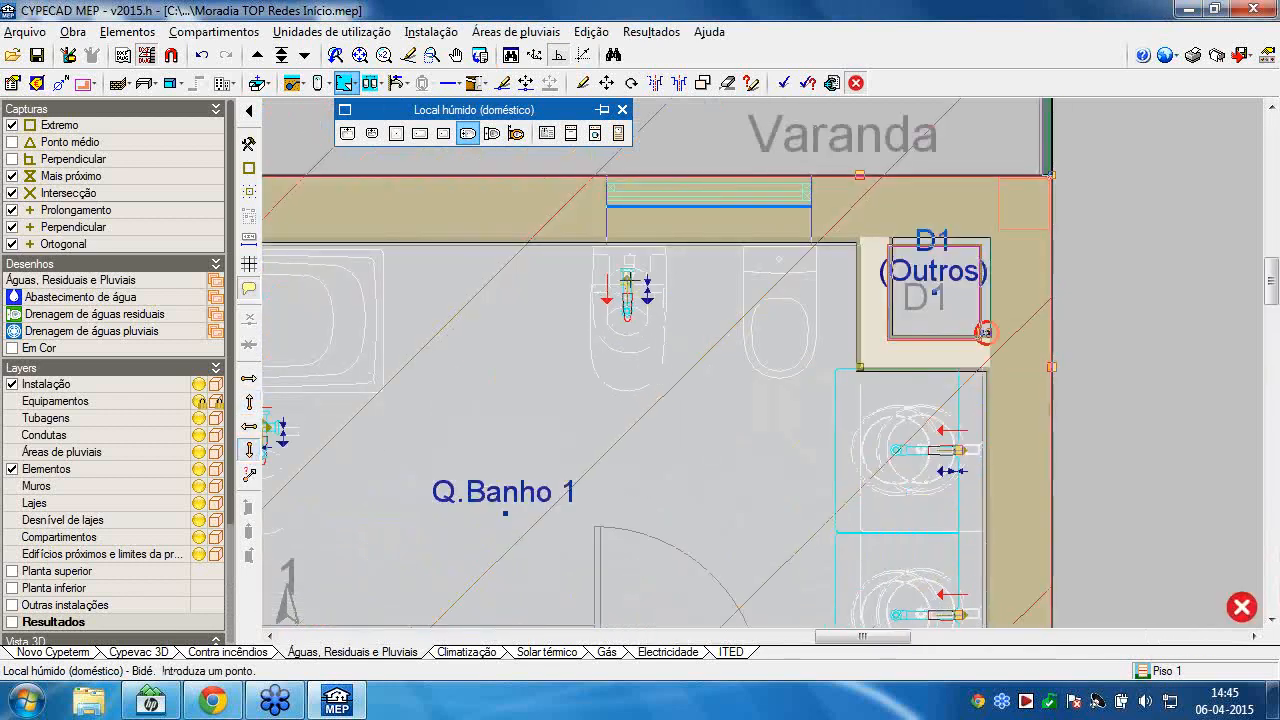
left_click(631, 286)
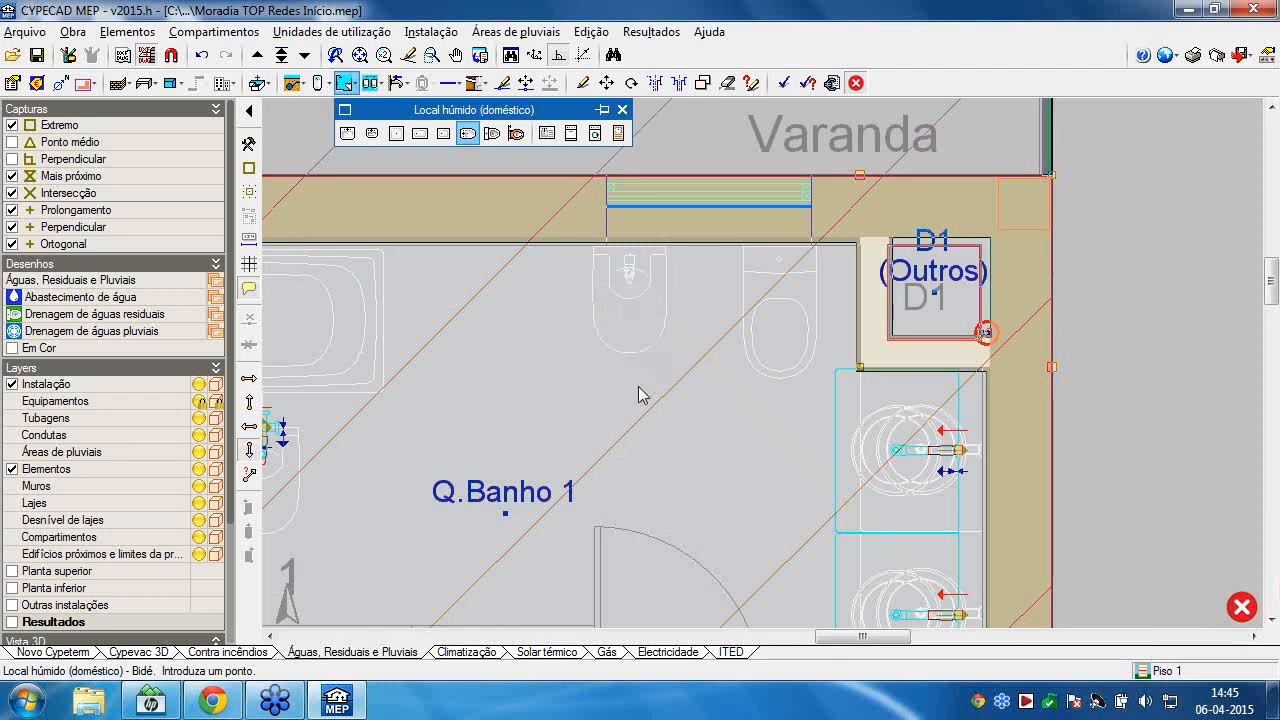
Place an upward-facing bidet (Bidé) on the bidet drawn against the lower wall of Q.Banho 2.
scroll(665, 410, "down", 5)
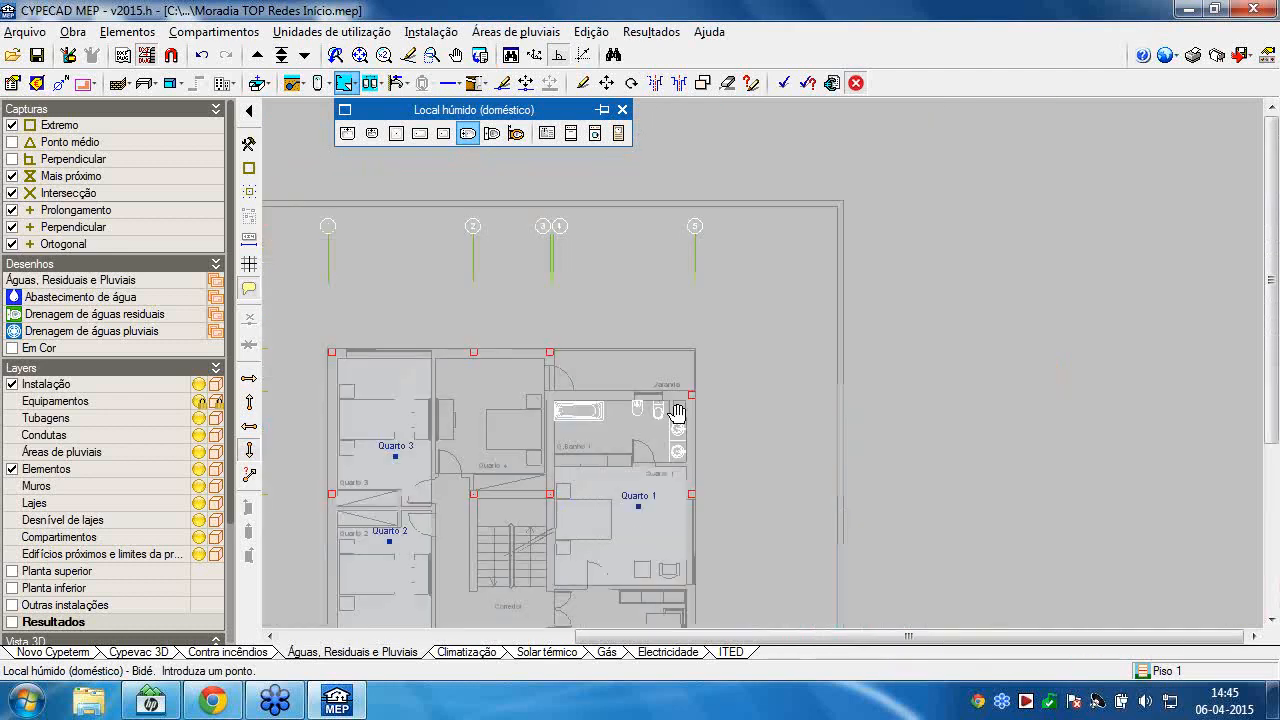
middle_click_drag(678, 413, 733, 375)
scroll(720, 470, "up", 3)
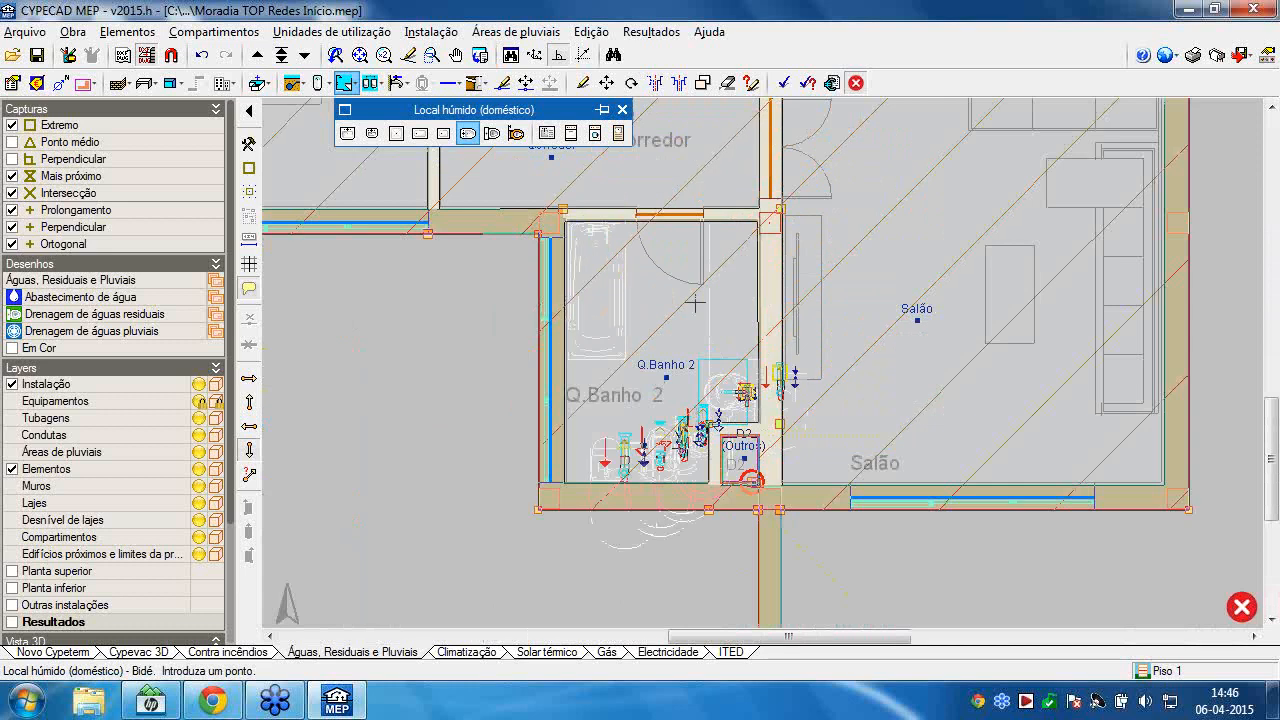
scroll(665, 314, "up", 2)
scroll(665, 316, "up", 2)
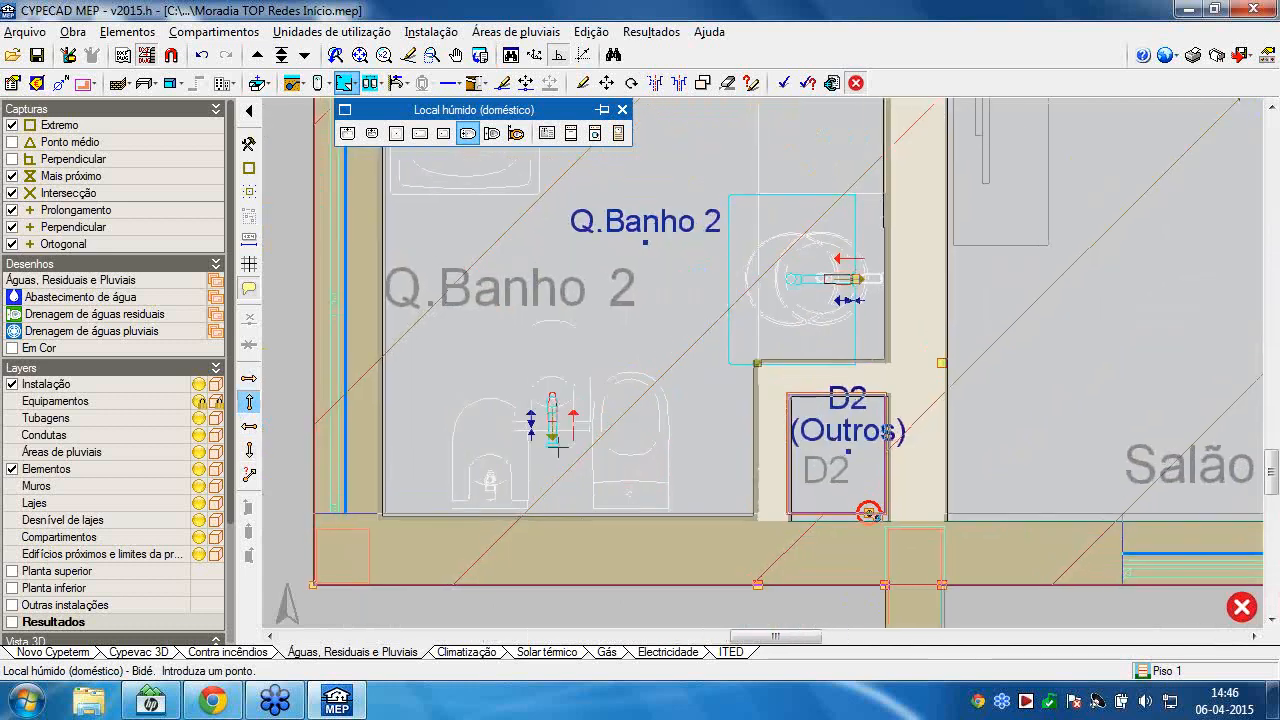
Place the bidet in Q.Banho 2 and, beside the toilet symbol, the toilet cistern of type "Sanita com cisterna baixa, modelo Meridian ROCA".
left_click(490, 487)
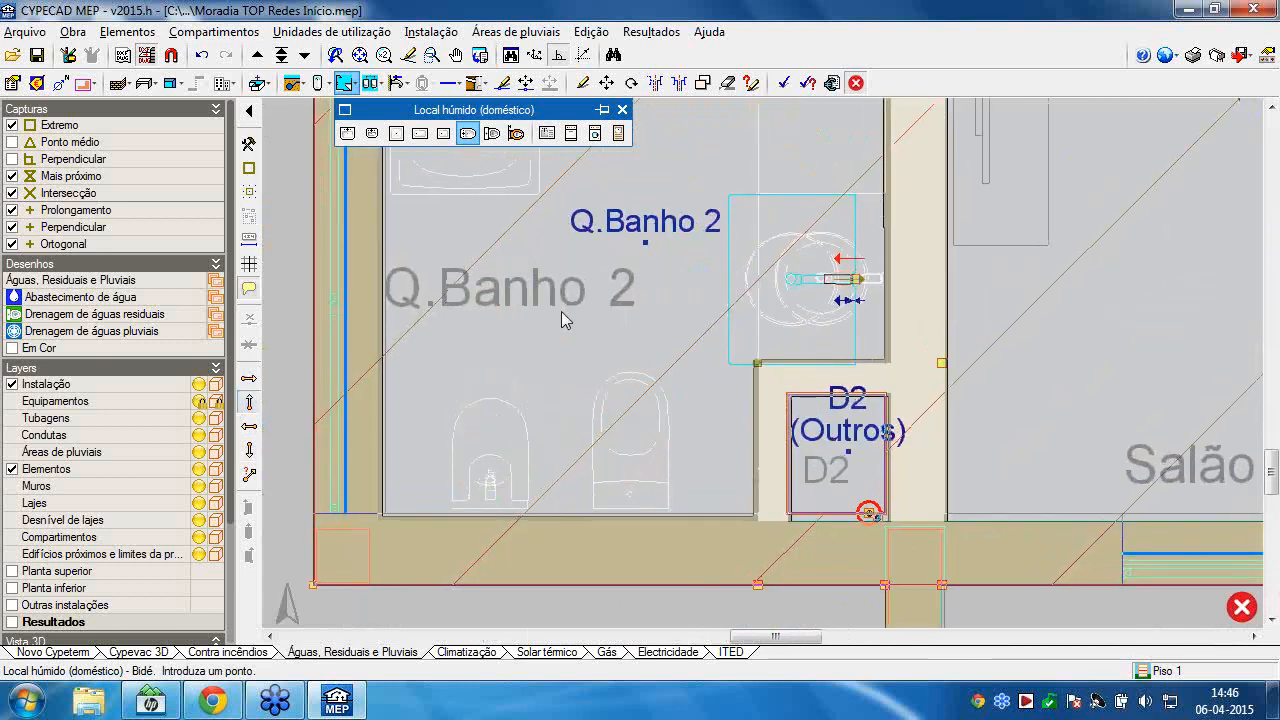
left_click(491, 133)
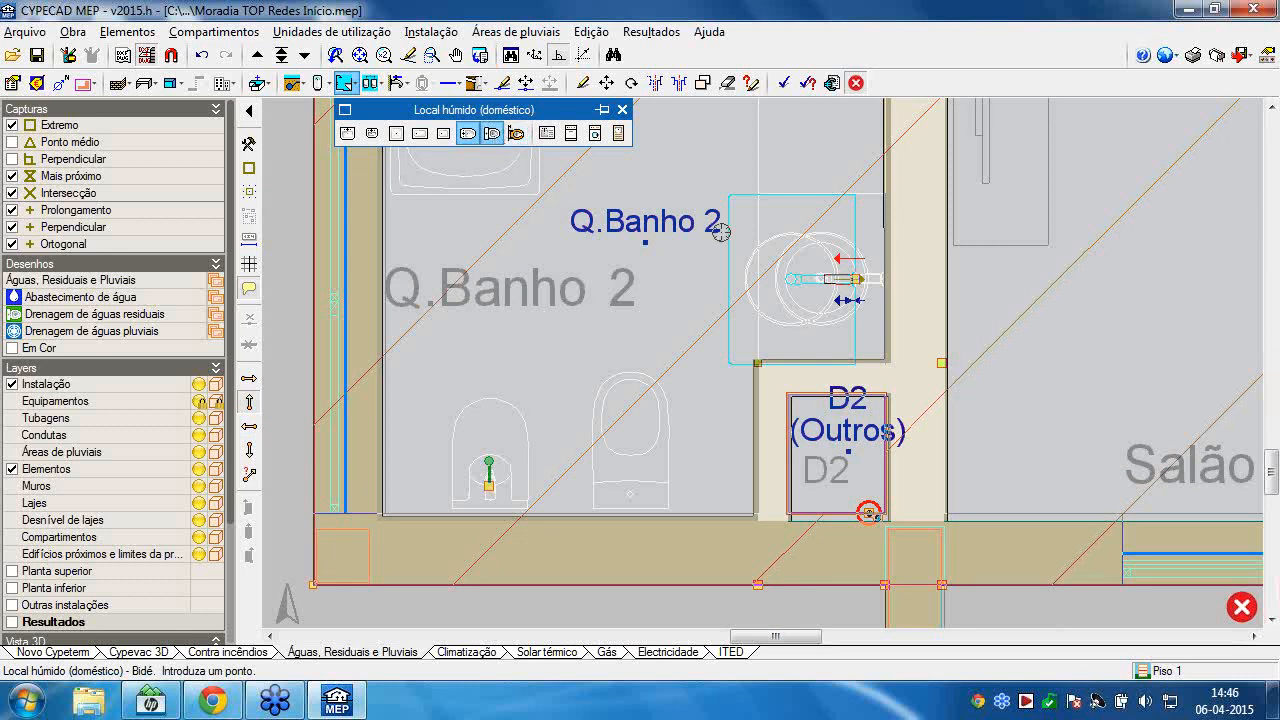
left_click(605, 402)
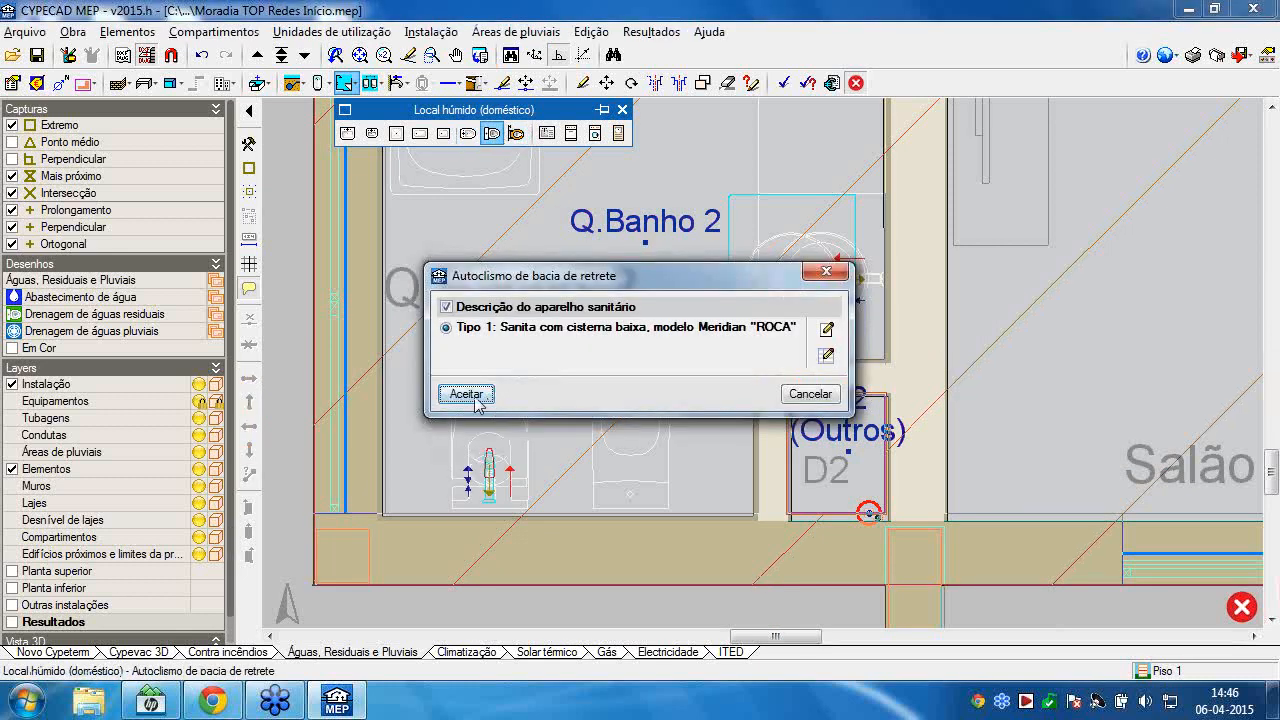
left_click(476, 396)
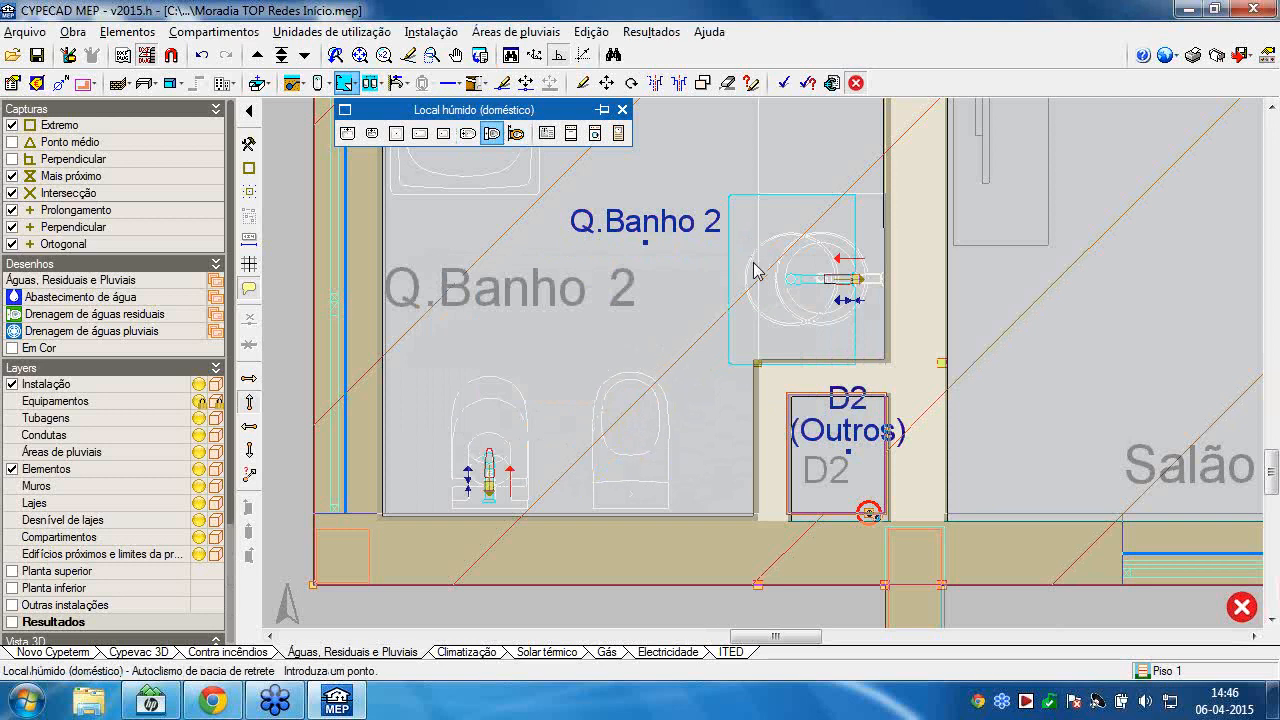
left_click(571, 499)
Place a toilet cistern facing down the plan in Q.Banho 1, between the toilet symbol and duct D1.
scroll(921, 340, "down", 5)
middle_click_drag(930, 560, 869, 457)
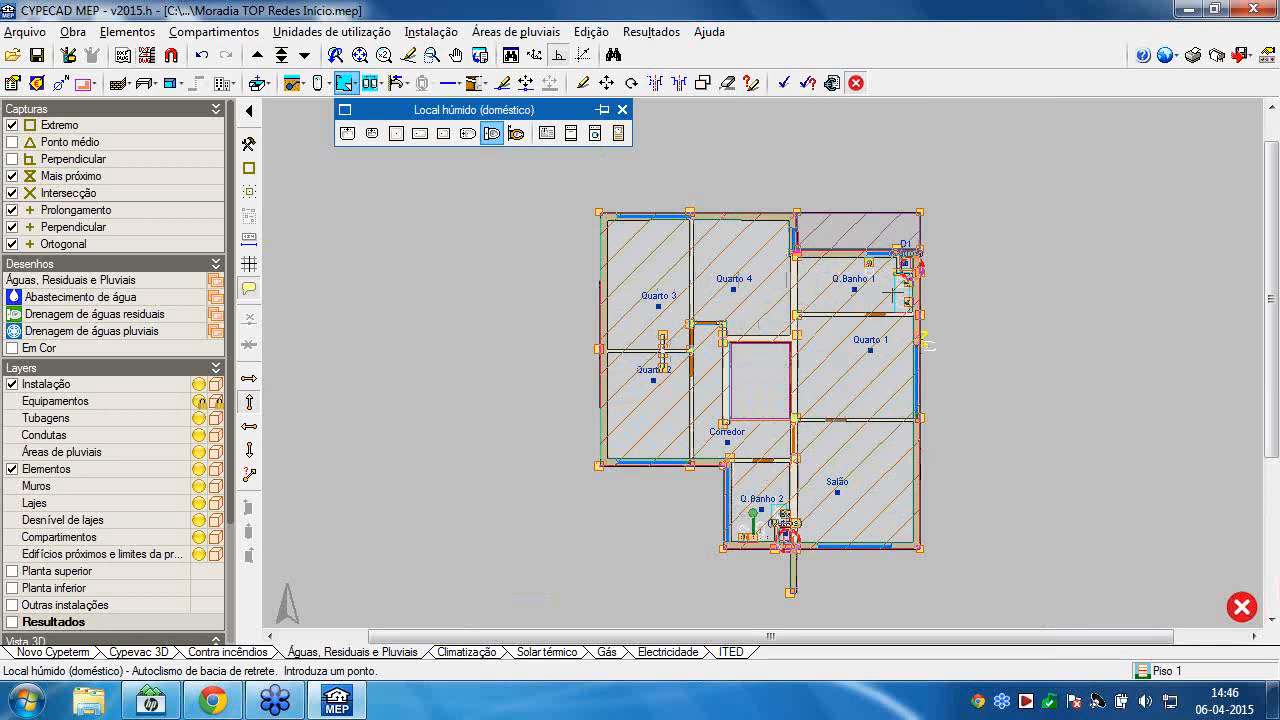
scroll(884, 277, "up", 5)
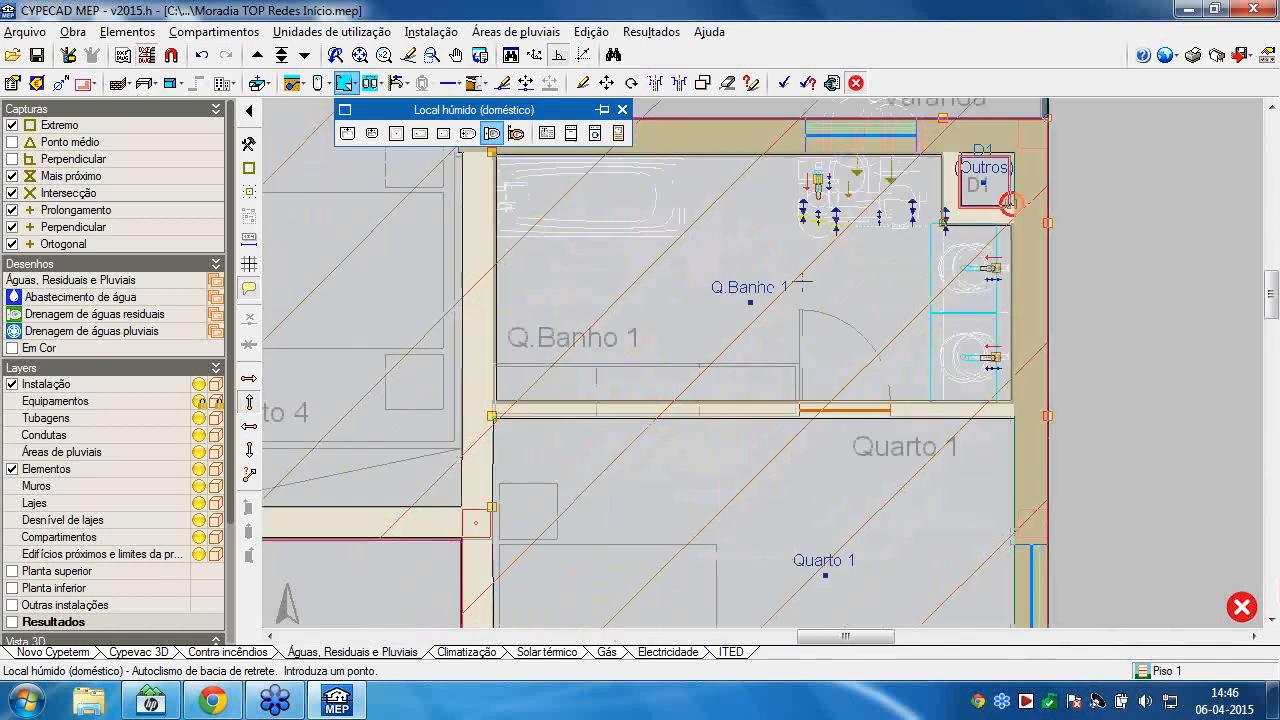
scroll(838, 232, "up", 3)
middle_click_drag(838, 232, 730, 396)
left_click(250, 452)
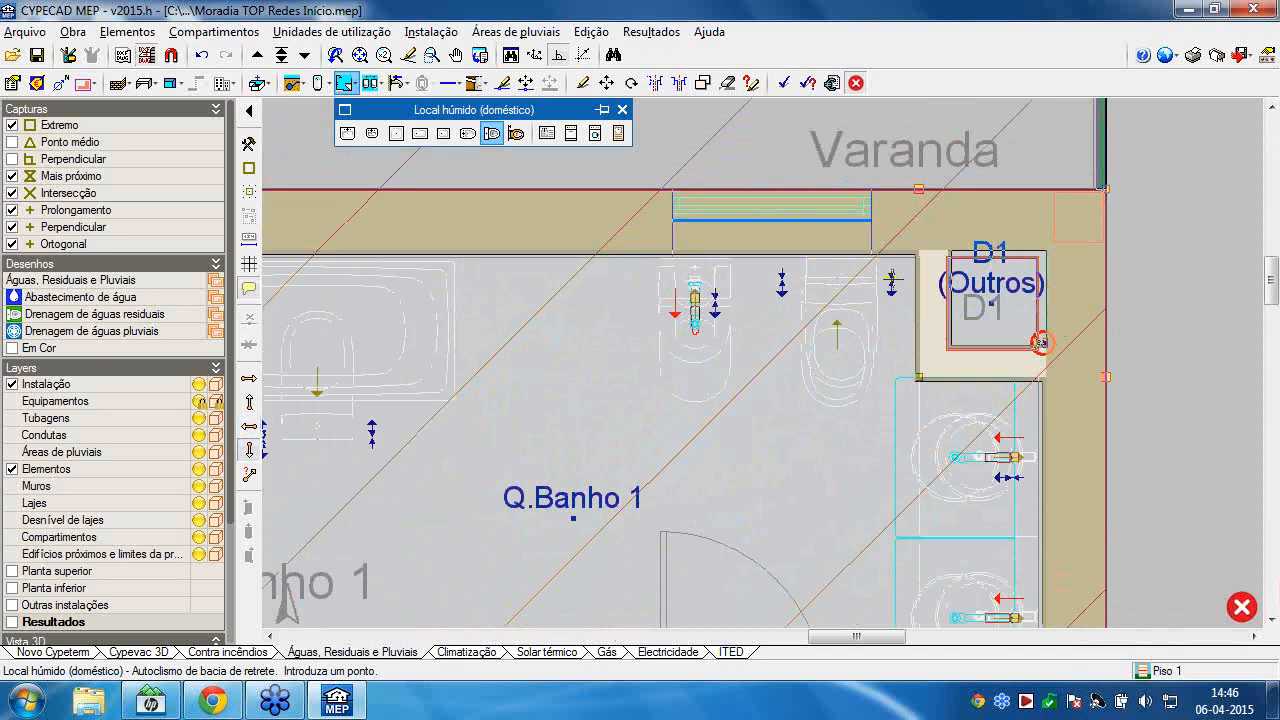
scroll(891, 285, "up", 1)
scroll(890, 290, "up", 2)
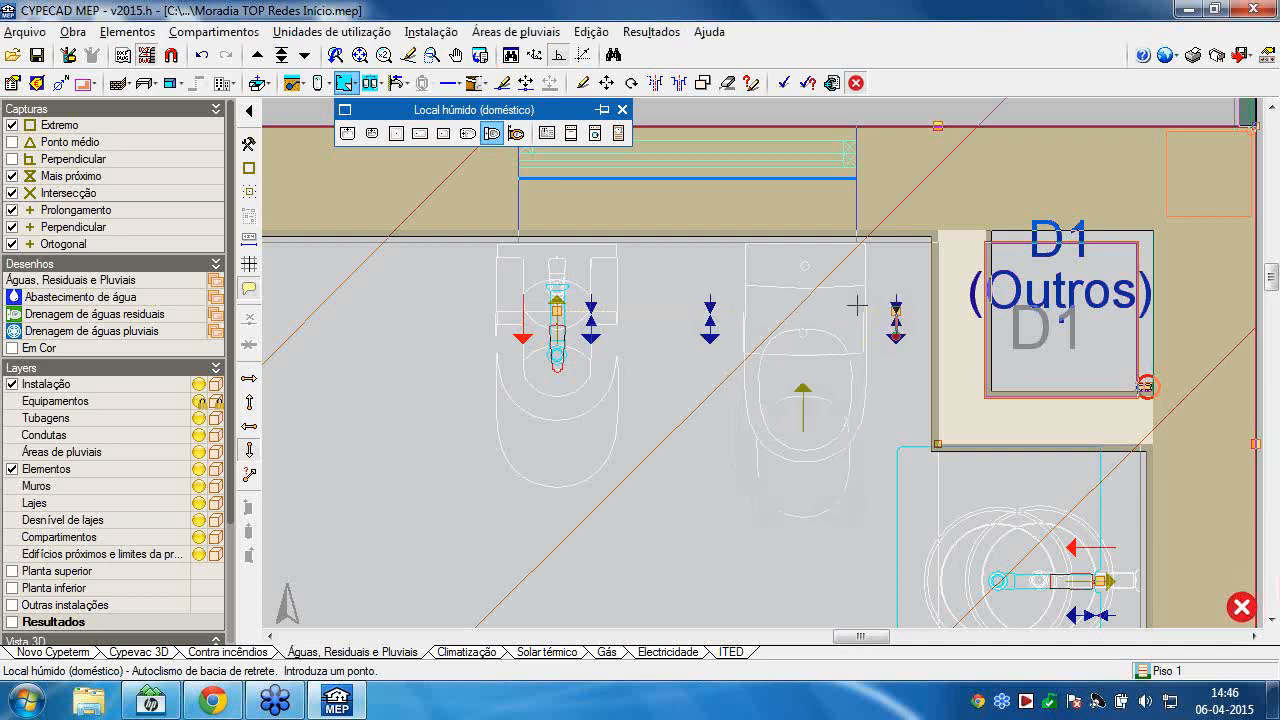
Place a "Banheira de 1,40 m ou mais" with fixture description "Banheira de aço, modelo Contesa ROCA" at the tap end of the bathtub in Q.Banho 1.
scroll(857, 305, "down", 3)
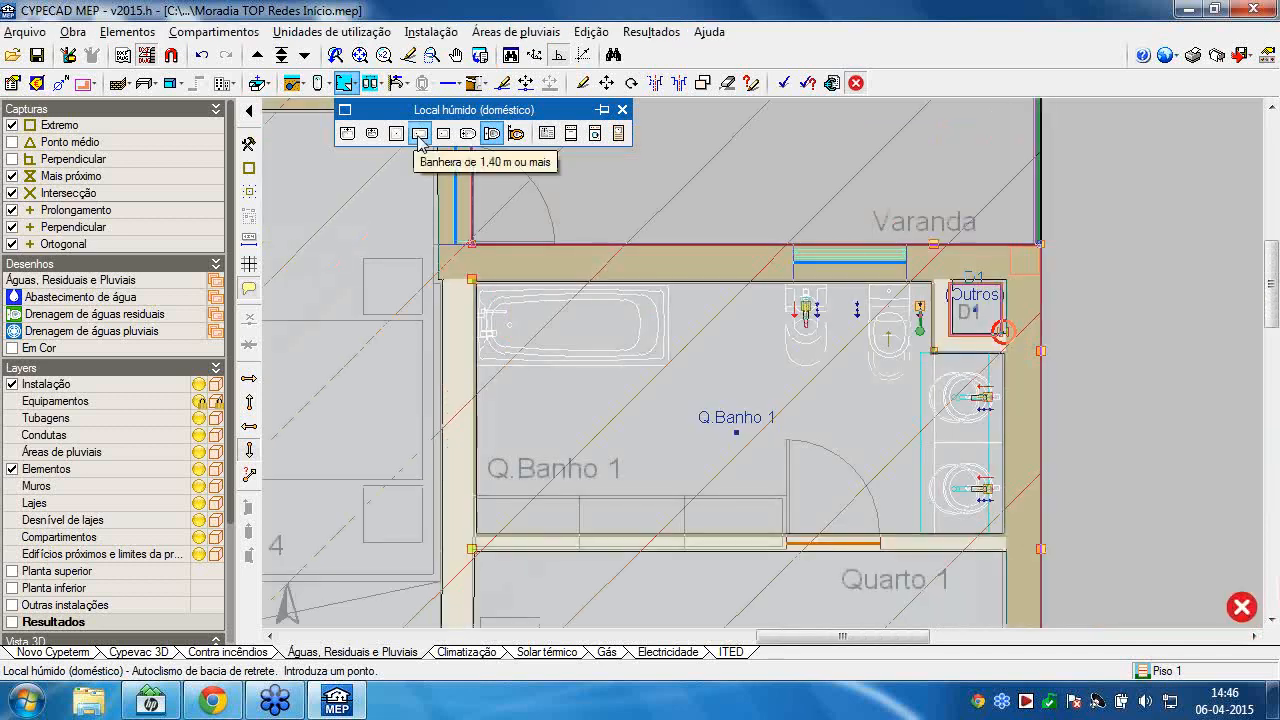
left_click(419, 136)
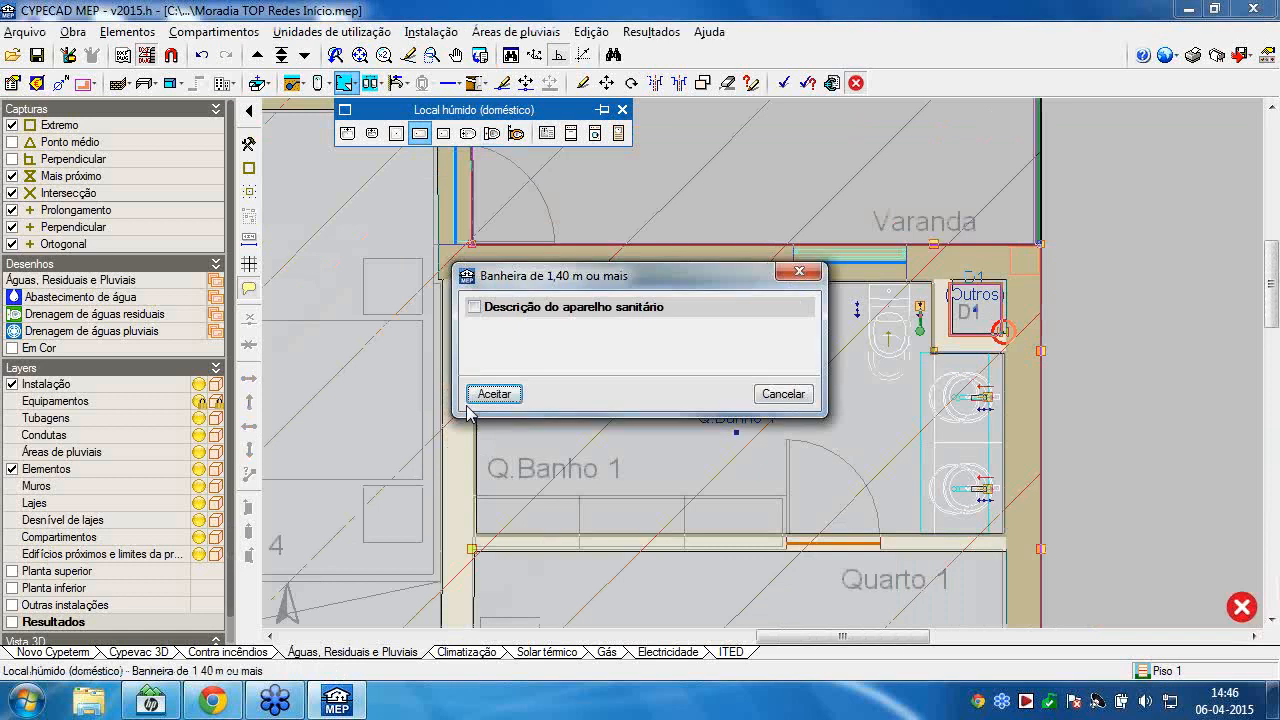
left_click(475, 307)
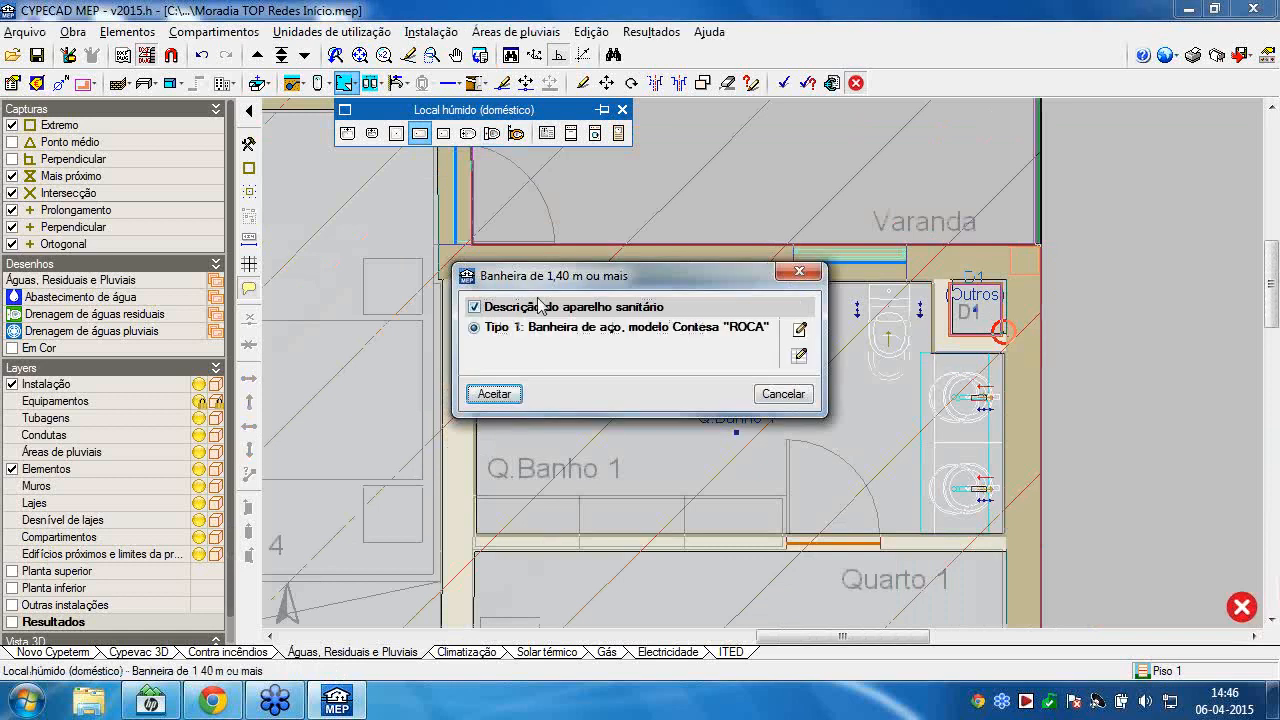
left_click(485, 387)
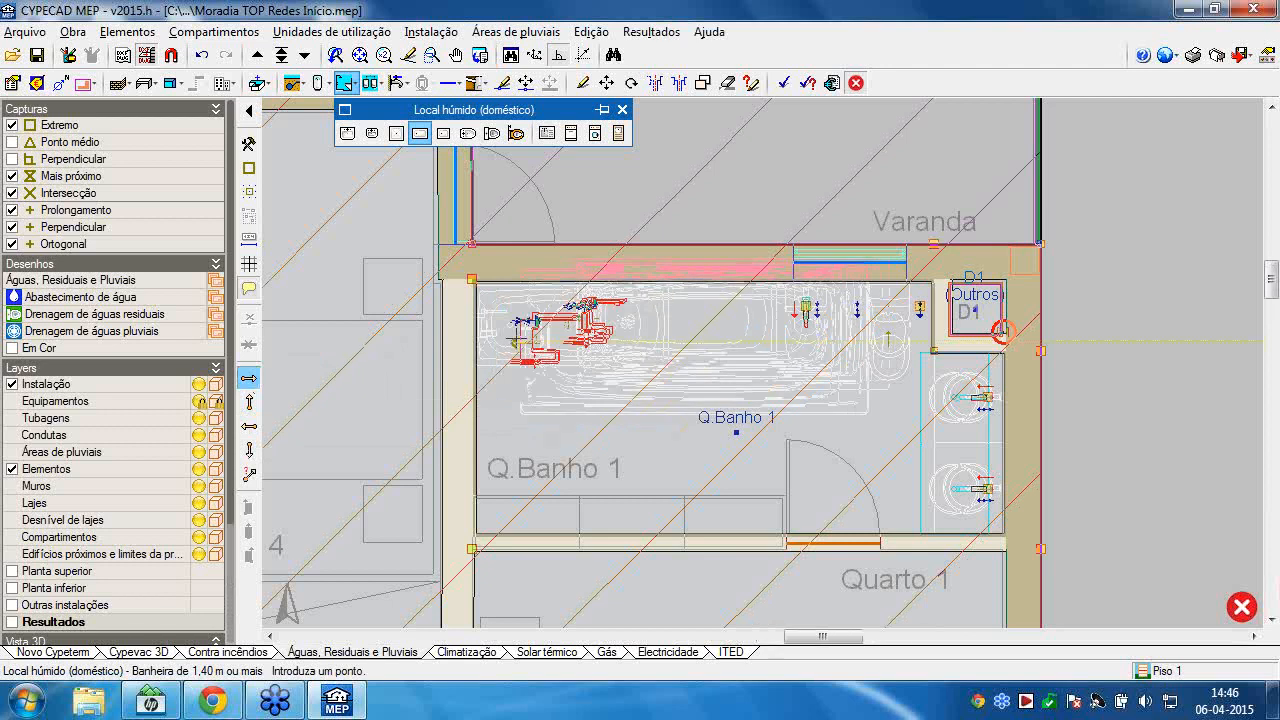
scroll(519, 307, "up", 4)
scroll(520, 335, "up", 1)
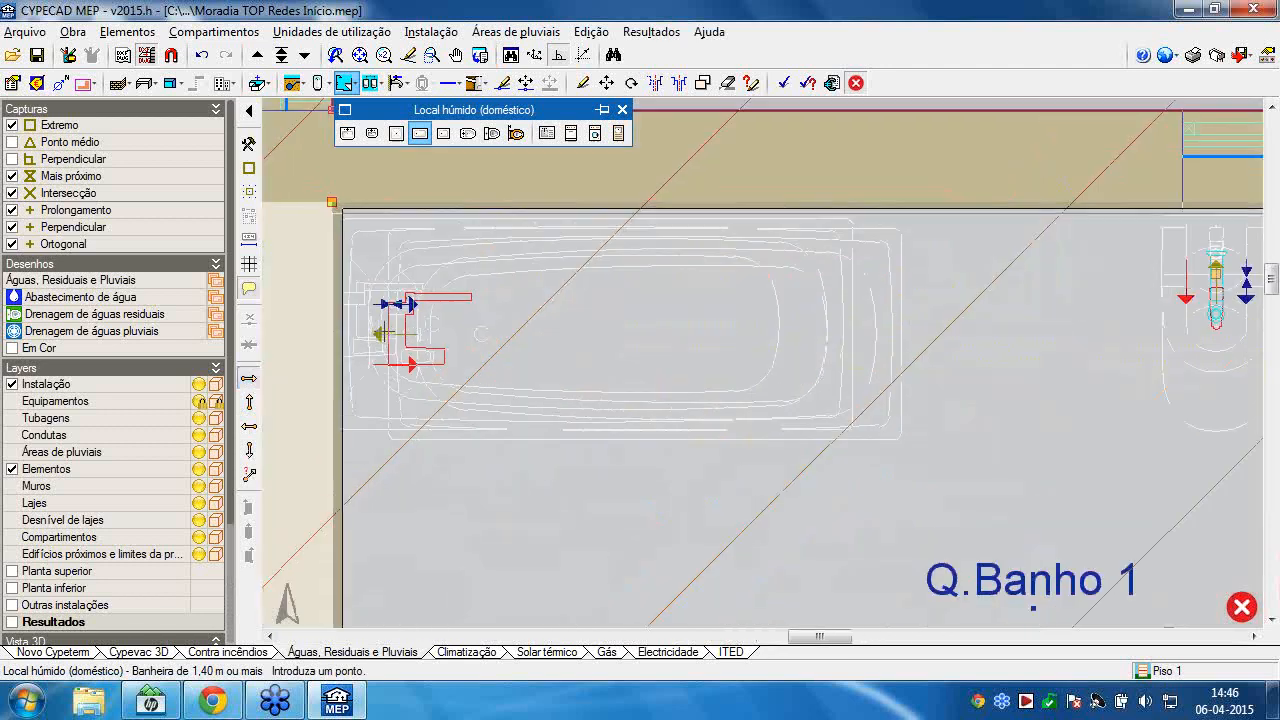
Place a second bathtub of the same type in Q.Banho 2, rotated to face down the plan from its tap end.
scroll(430, 355, "down", 4)
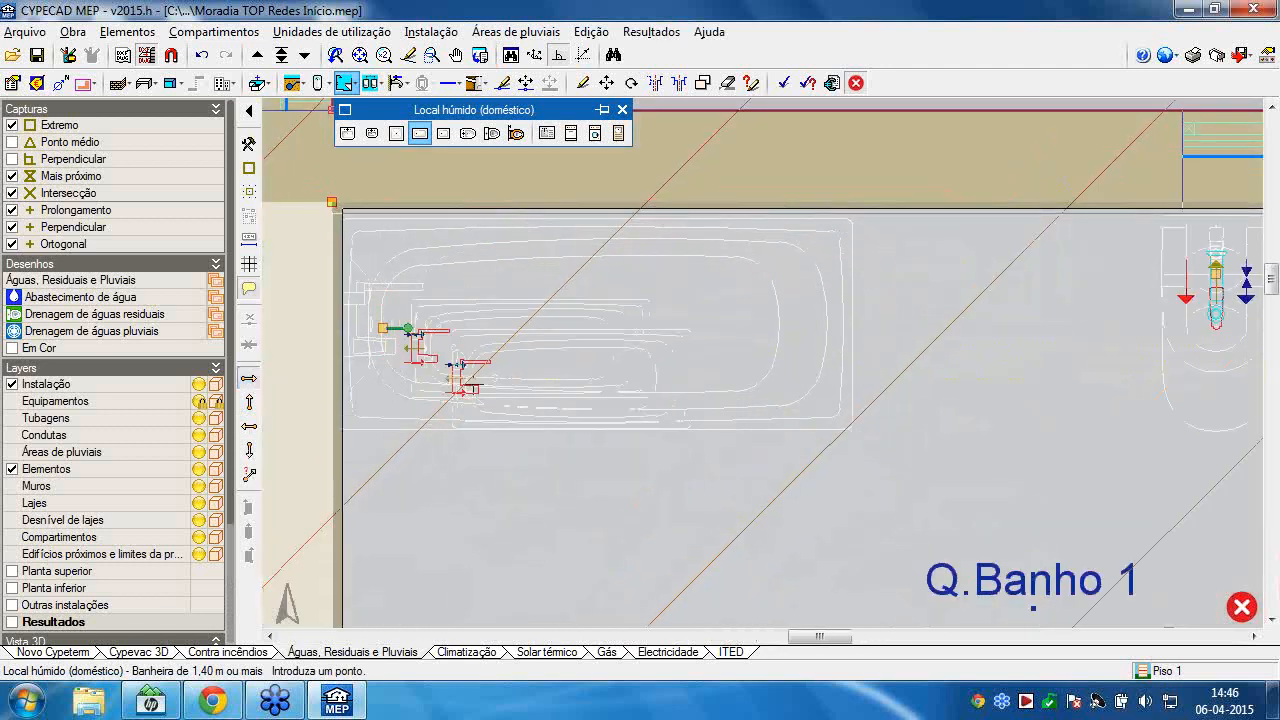
scroll(499, 412, "down", 3)
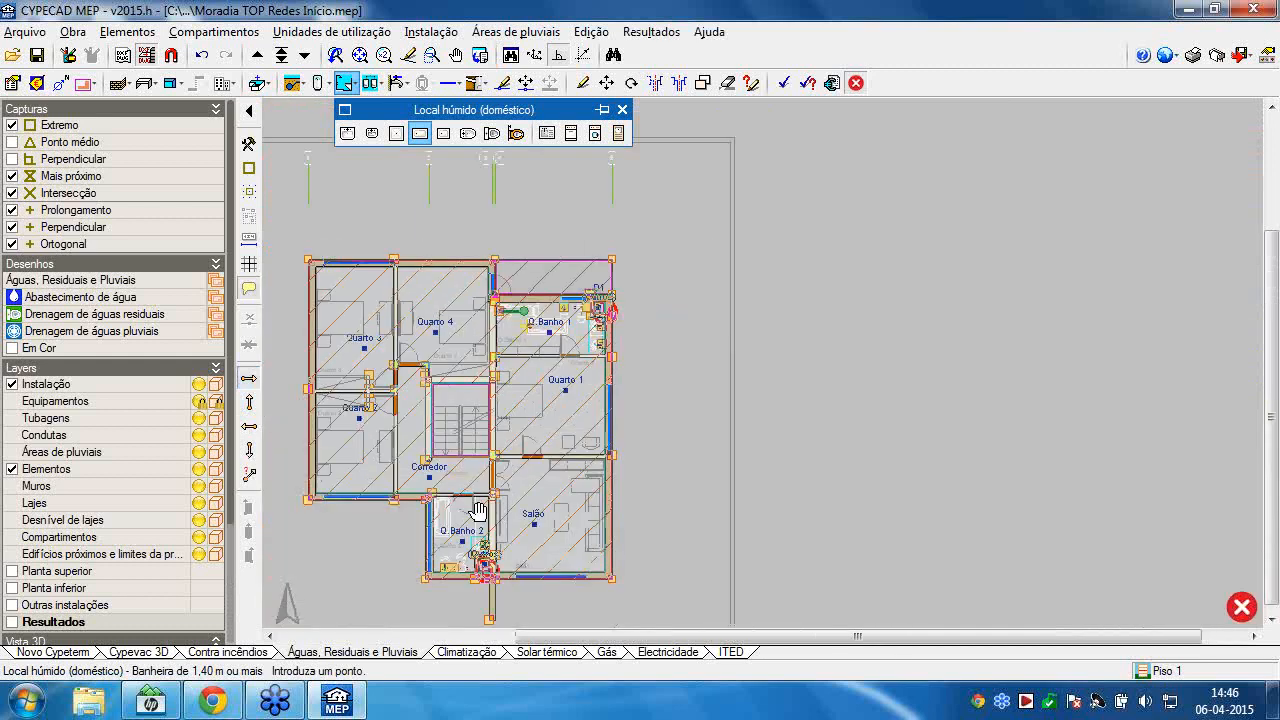
scroll(478, 510, "up", 4)
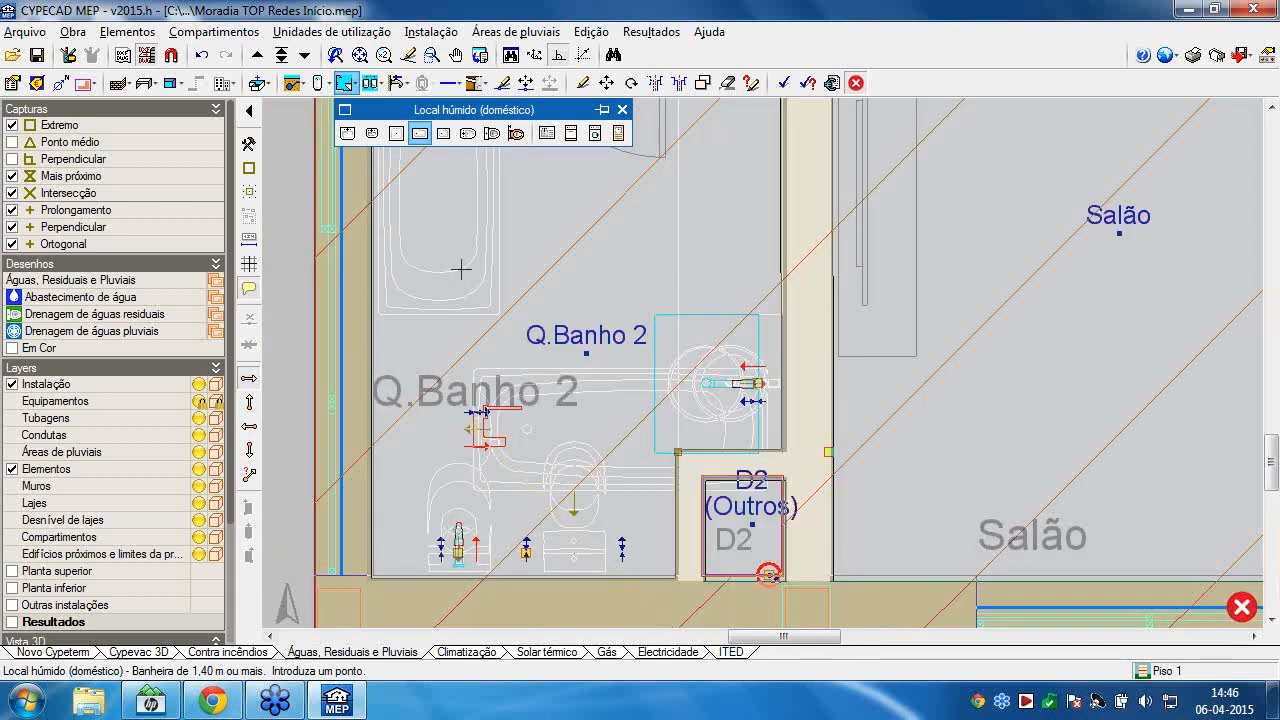
middle_click_drag(559, 471, 609, 668)
left_click(249, 451)
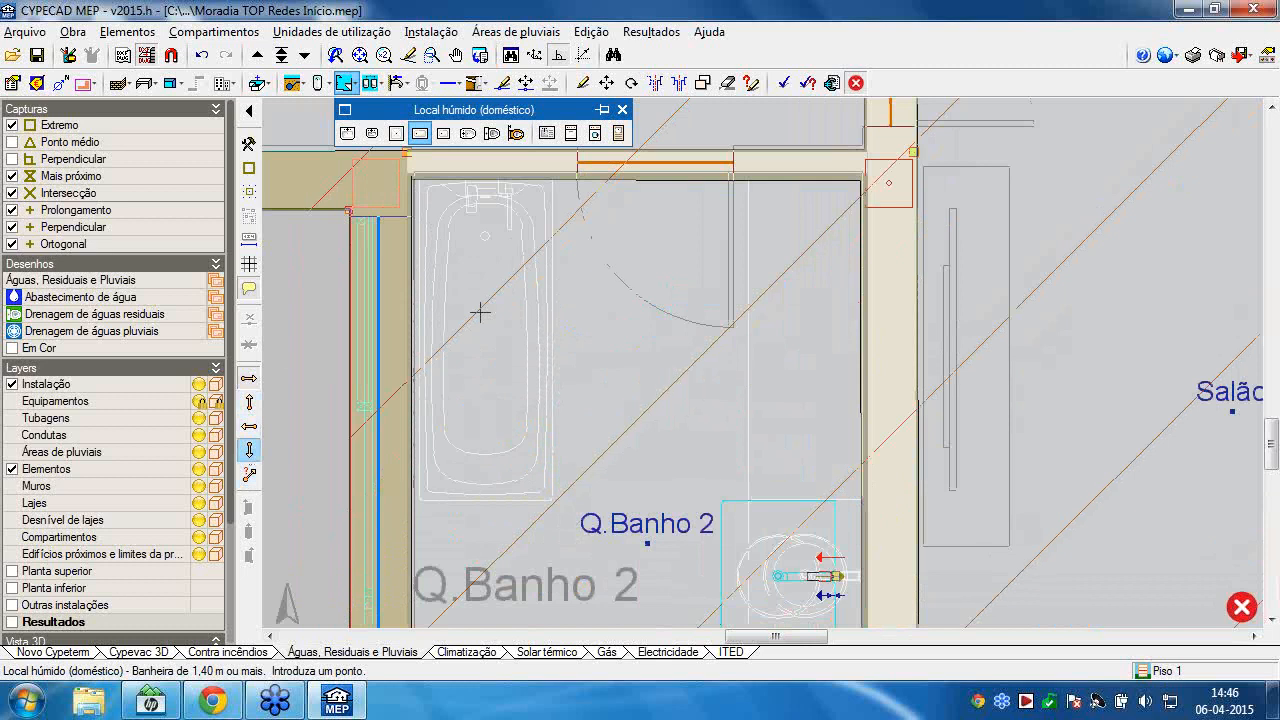
scroll(493, 211, "up", 1)
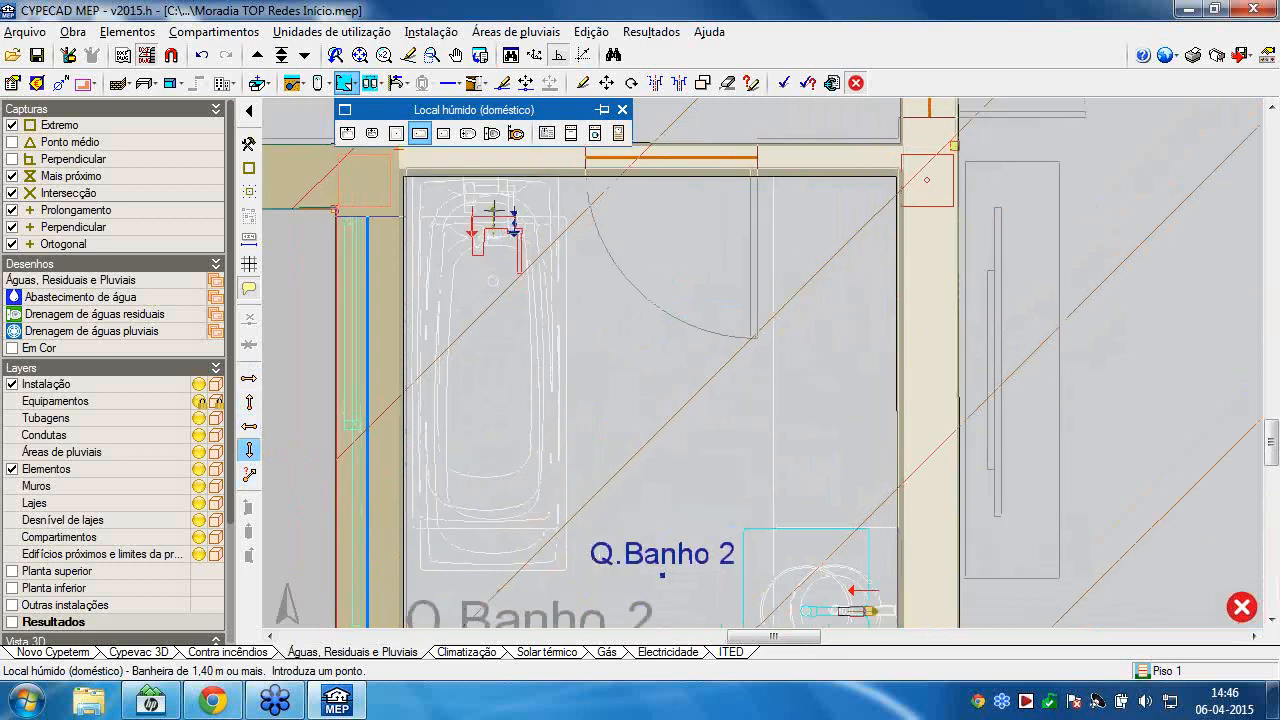
scroll(493, 211, "up", 1)
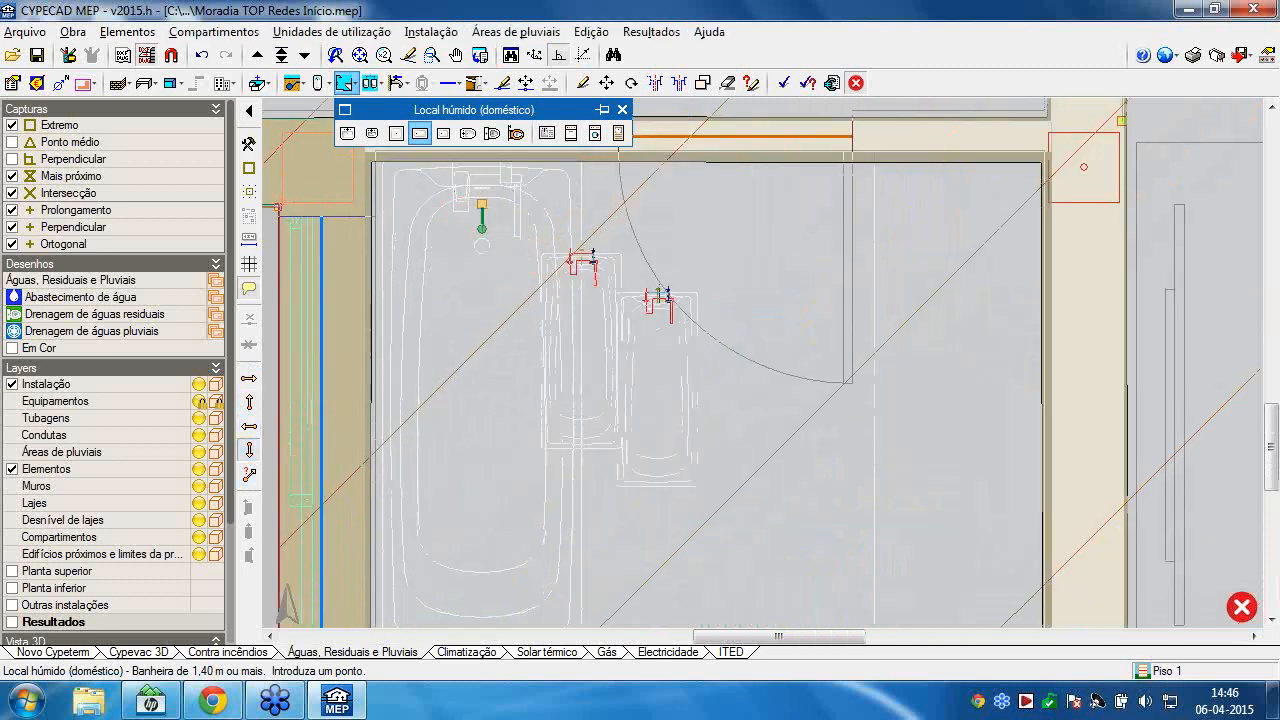
Start a horizontal pipe (Tubagem horizontal) for cold water (Água fria) near the risers of duct D1 on Piso 1.
scroll(686, 294, "down", 2)
scroll(777, 363, "down", 4)
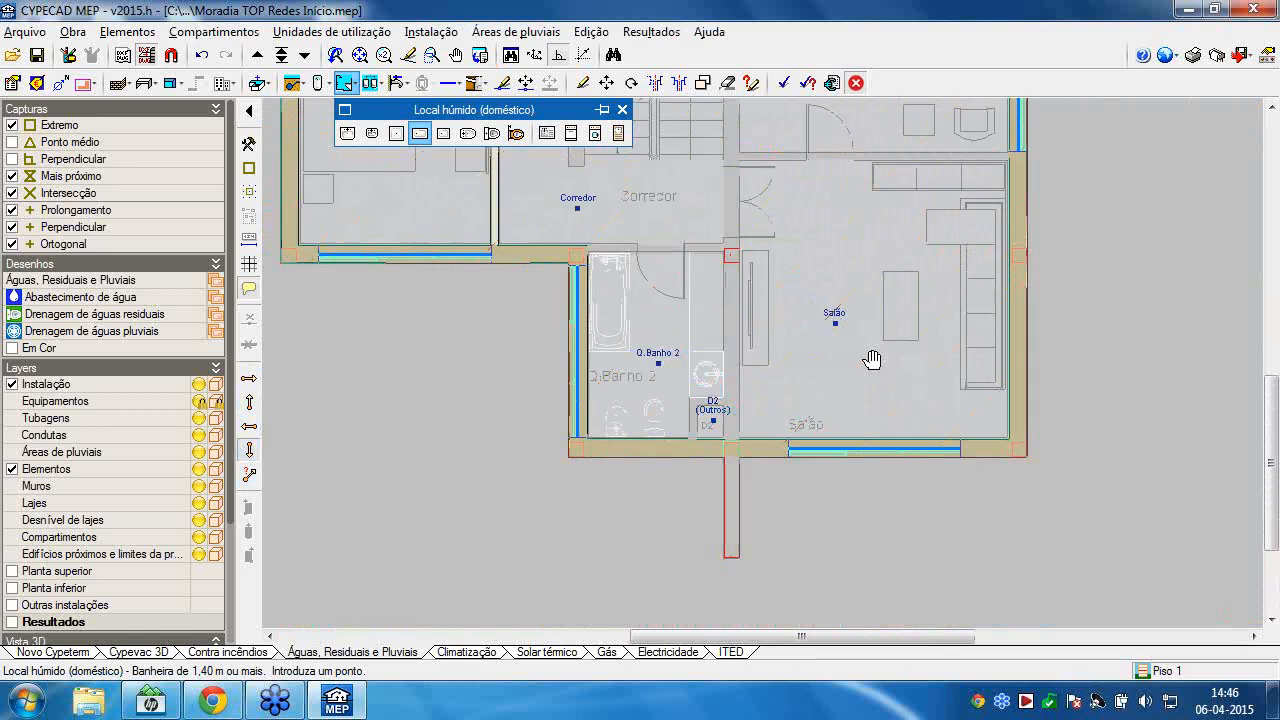
middle_click_drag(873, 359, 833, 354)
scroll(852, 165, "up", 4)
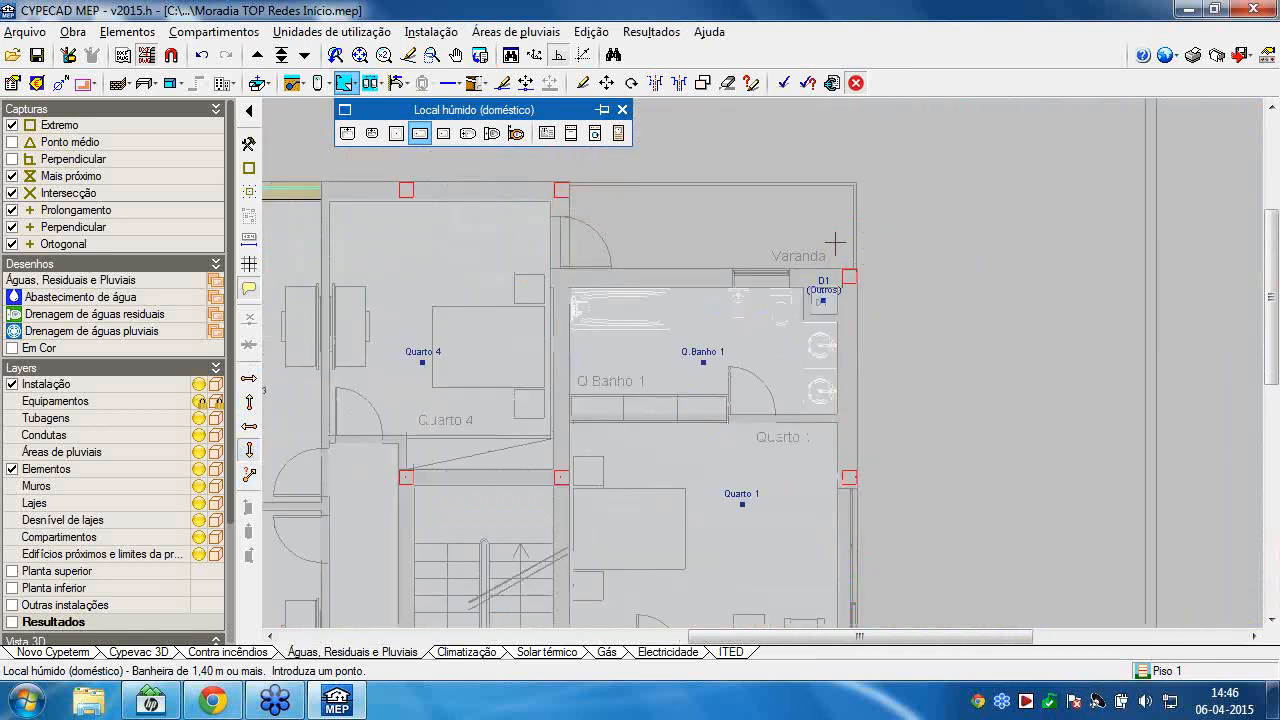
left_click(451, 83)
left_click(453, 134)
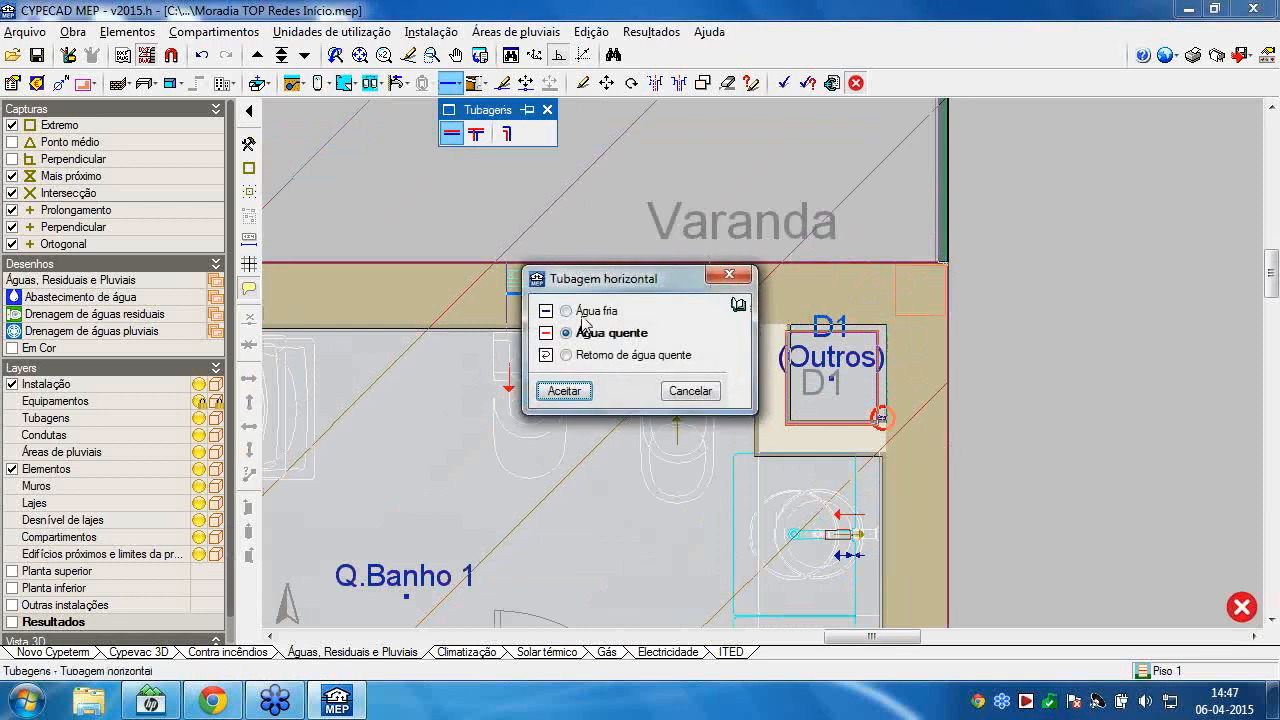
left_click(566, 311)
left_click(564, 391)
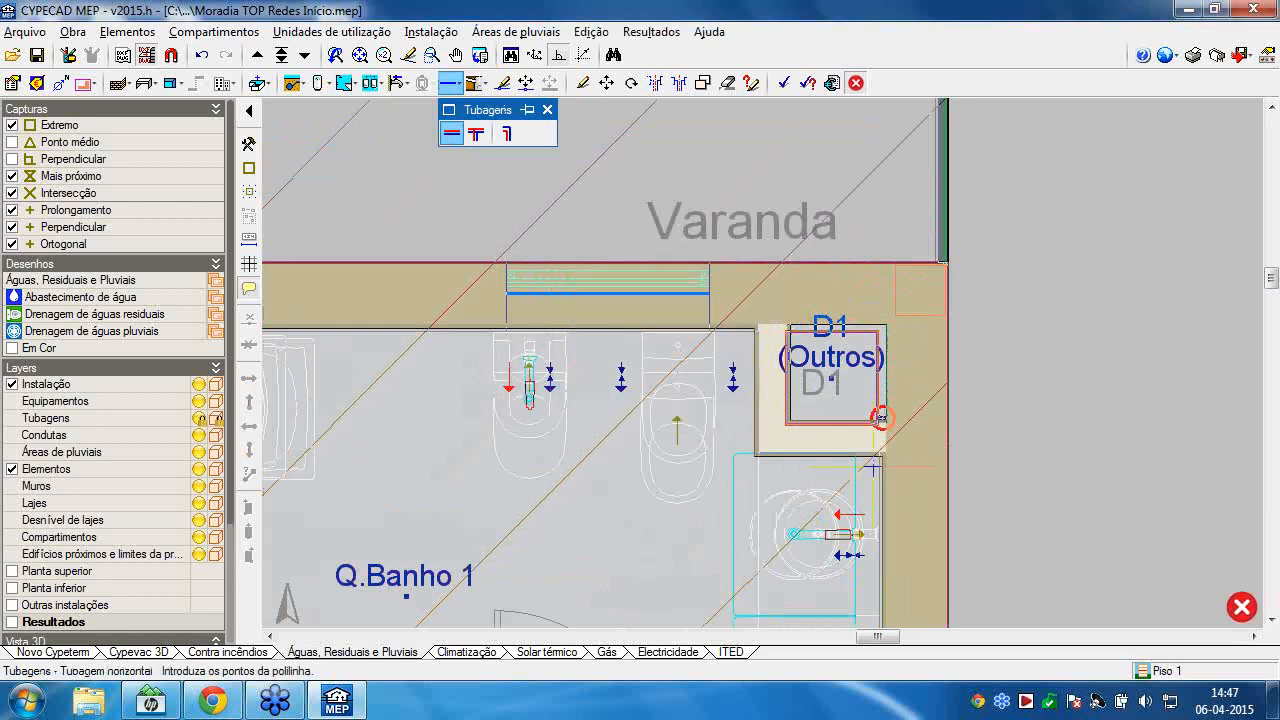
scroll(872, 467, "up", 3)
scroll(875, 386, "up", 2)
middle_click_drag(875, 386, 832, 377)
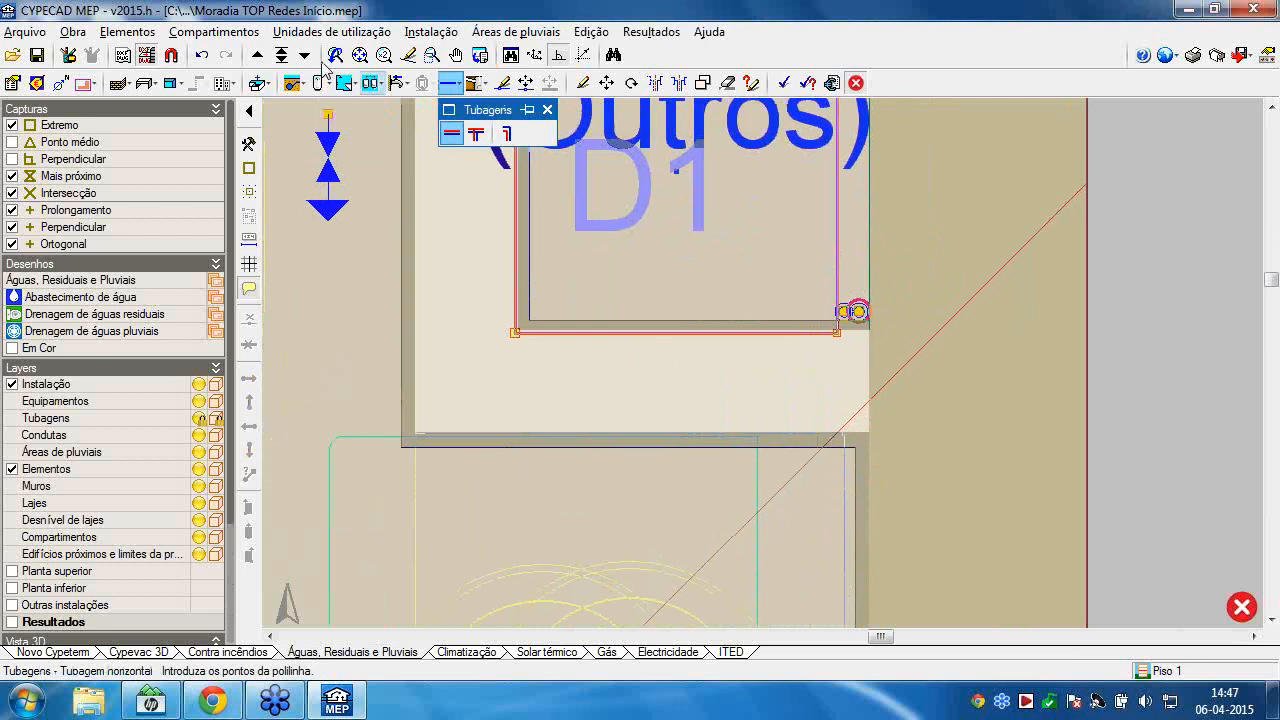
Examine the risers at duct D1 on Piso 0 and return to Piso 1.
left_click(304, 56)
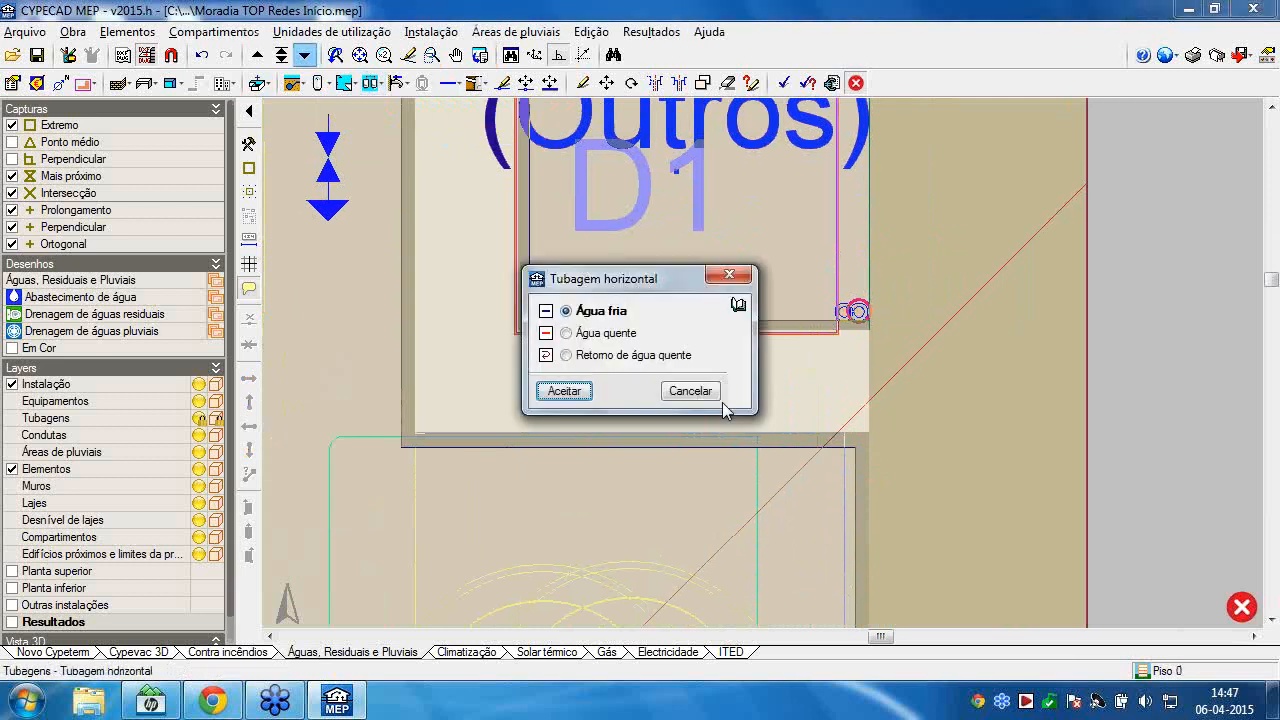
left_click(564, 392)
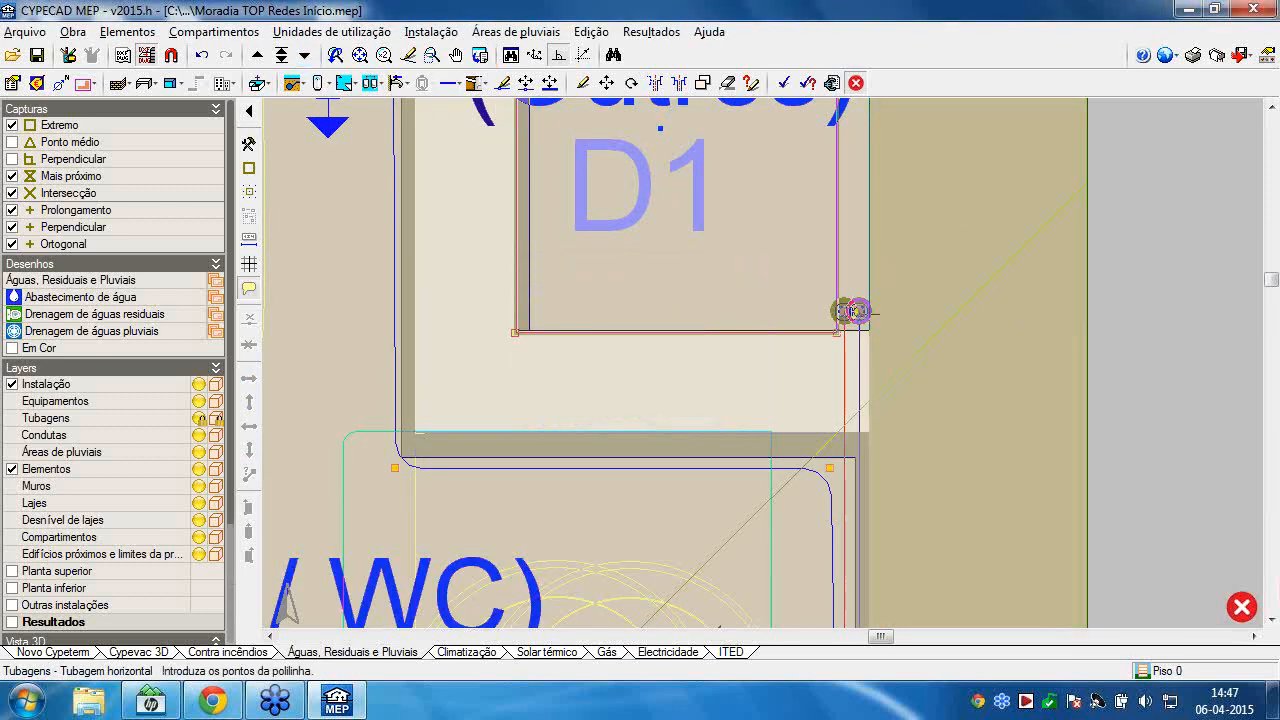
left_click(257, 56)
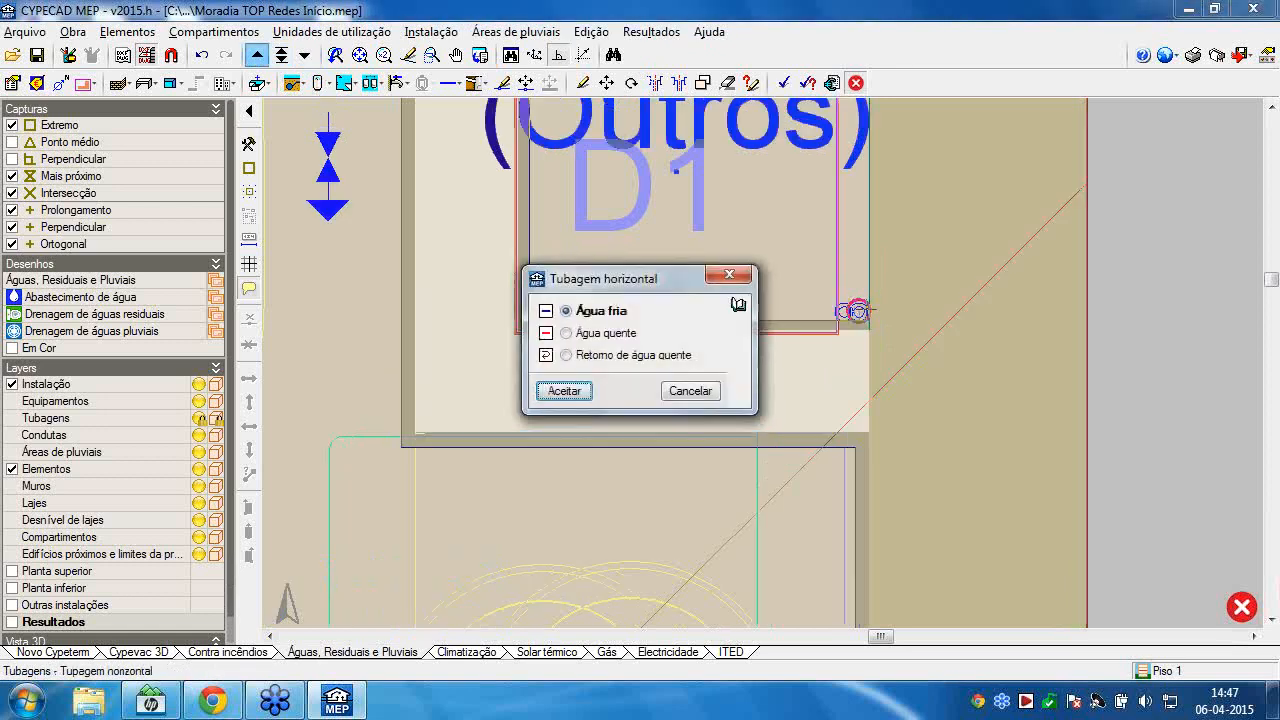
Draw a cold-water pipe from the riser in duct D1 around the duct's corner and along the wall to the toilet cistern in Q.Banho 1.
left_click(563, 391)
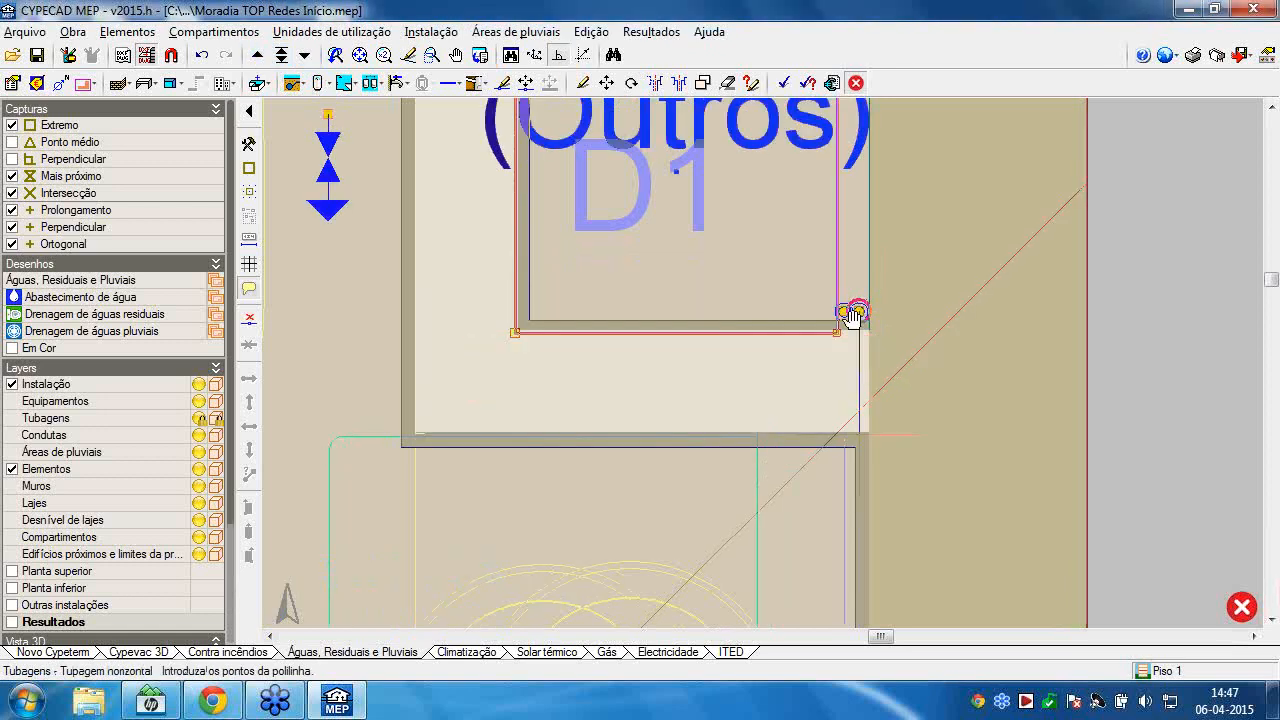
scroll(851, 316, "down", 3)
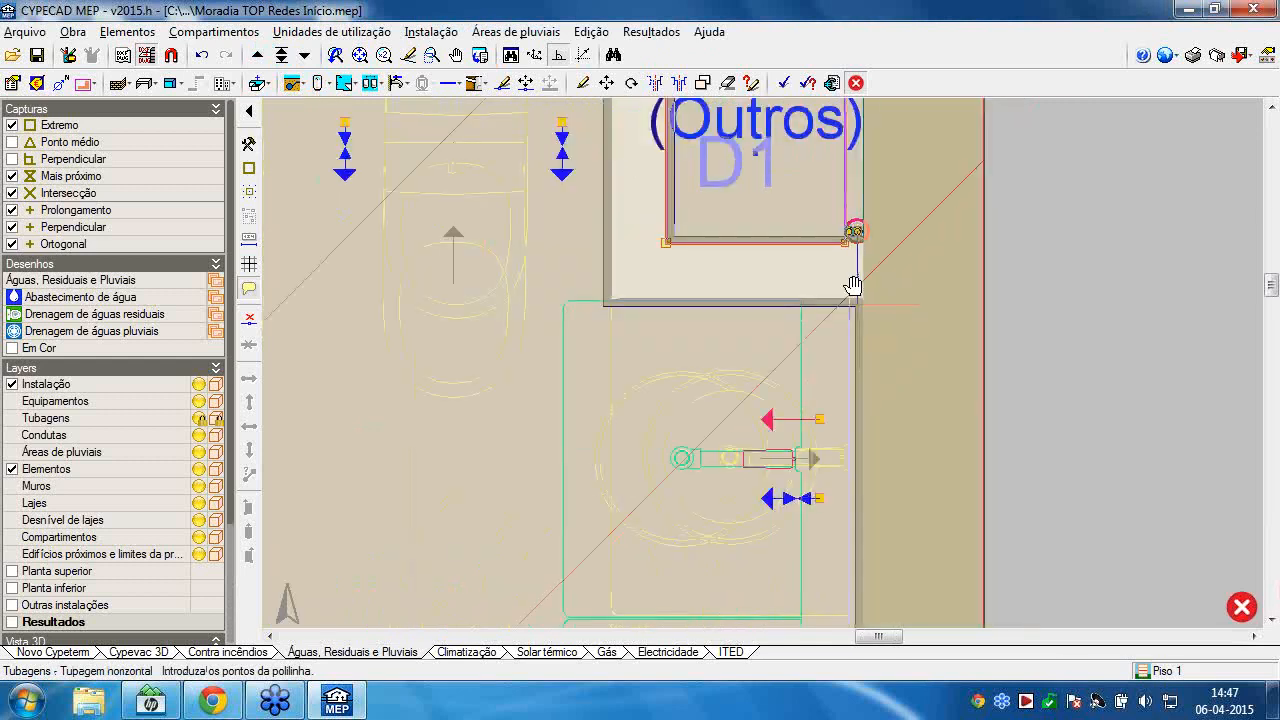
middle_click_drag(853, 286, 855, 291)
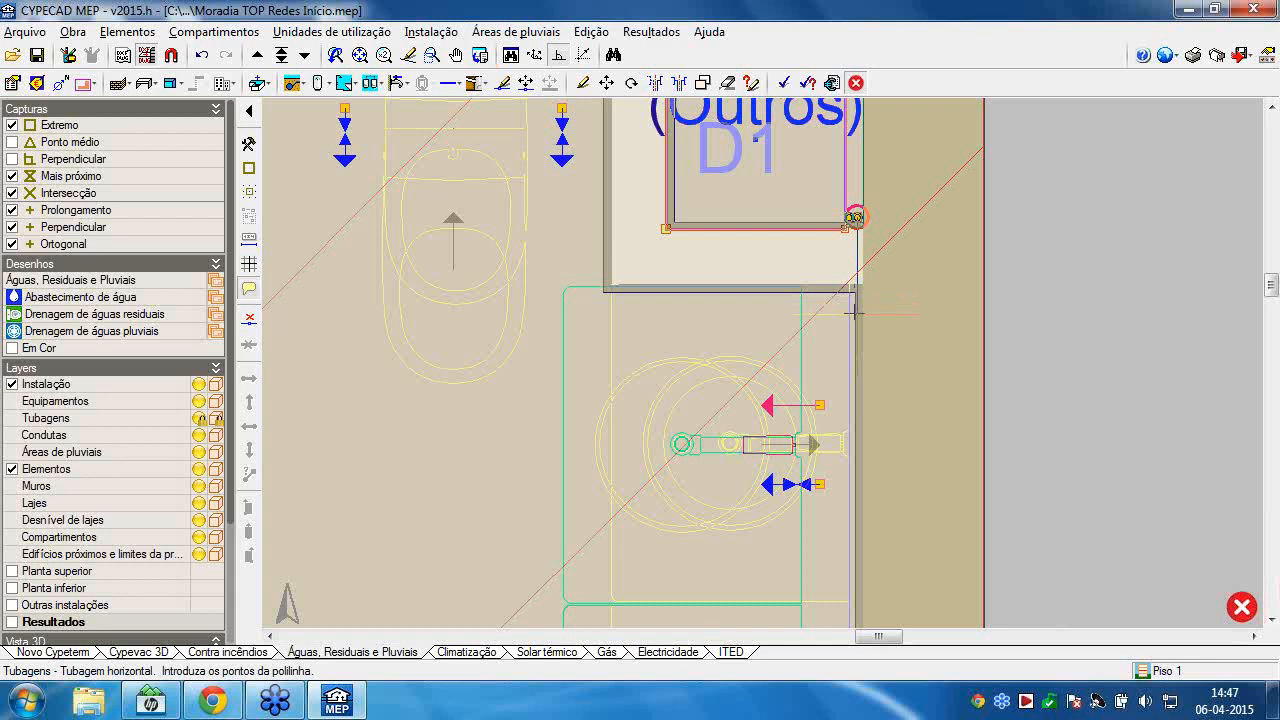
left_click(855, 318)
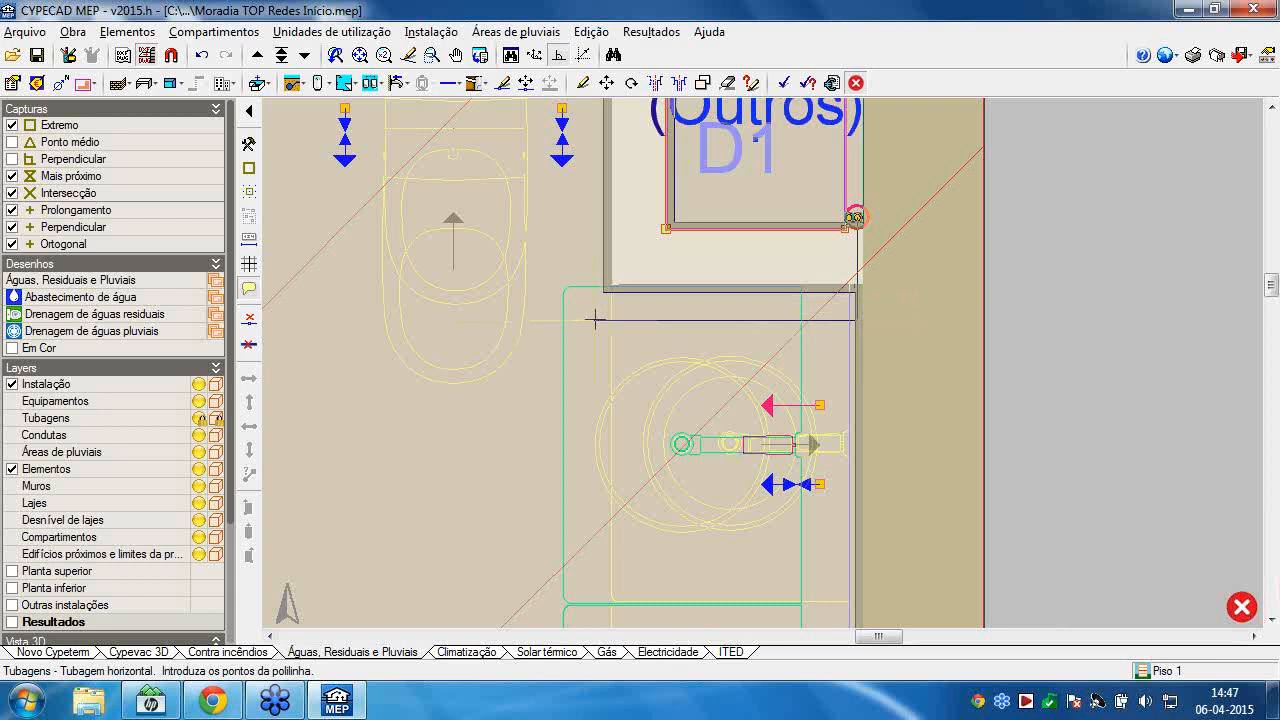
left_click(595, 320)
middle_click_drag(595, 161, 620, 371)
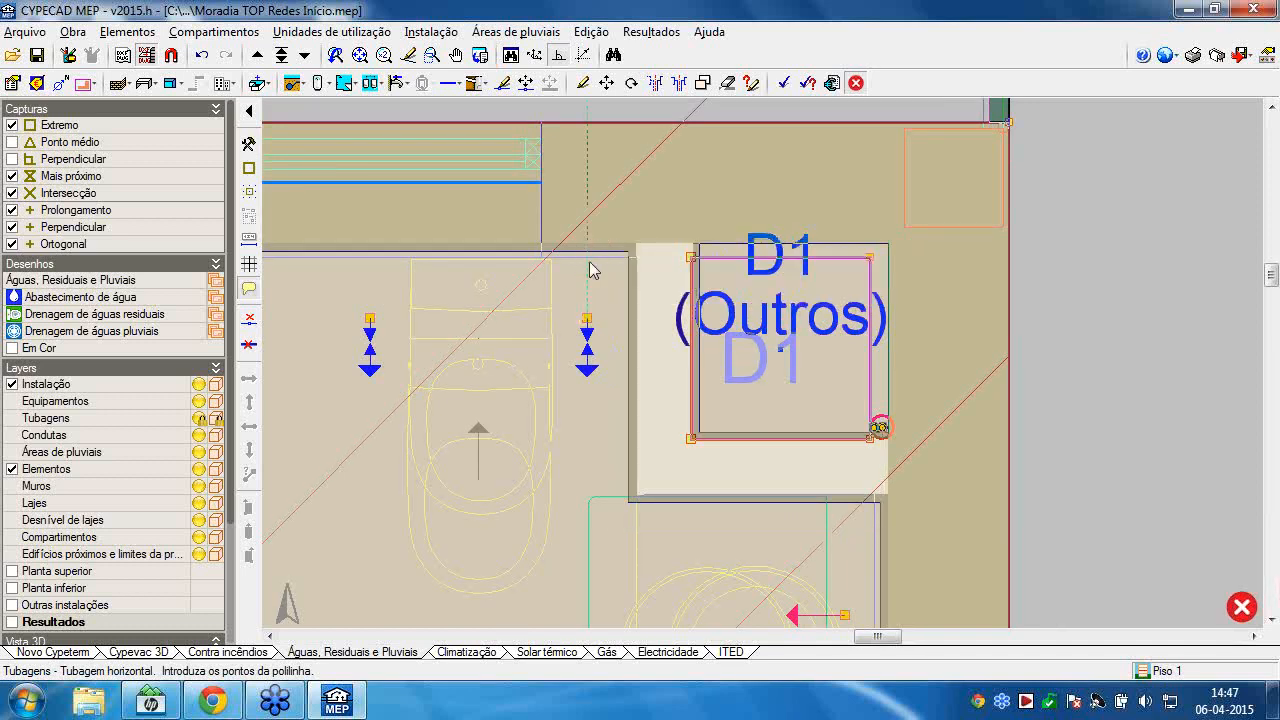
middle_click_drag(583, 263, 843, 251)
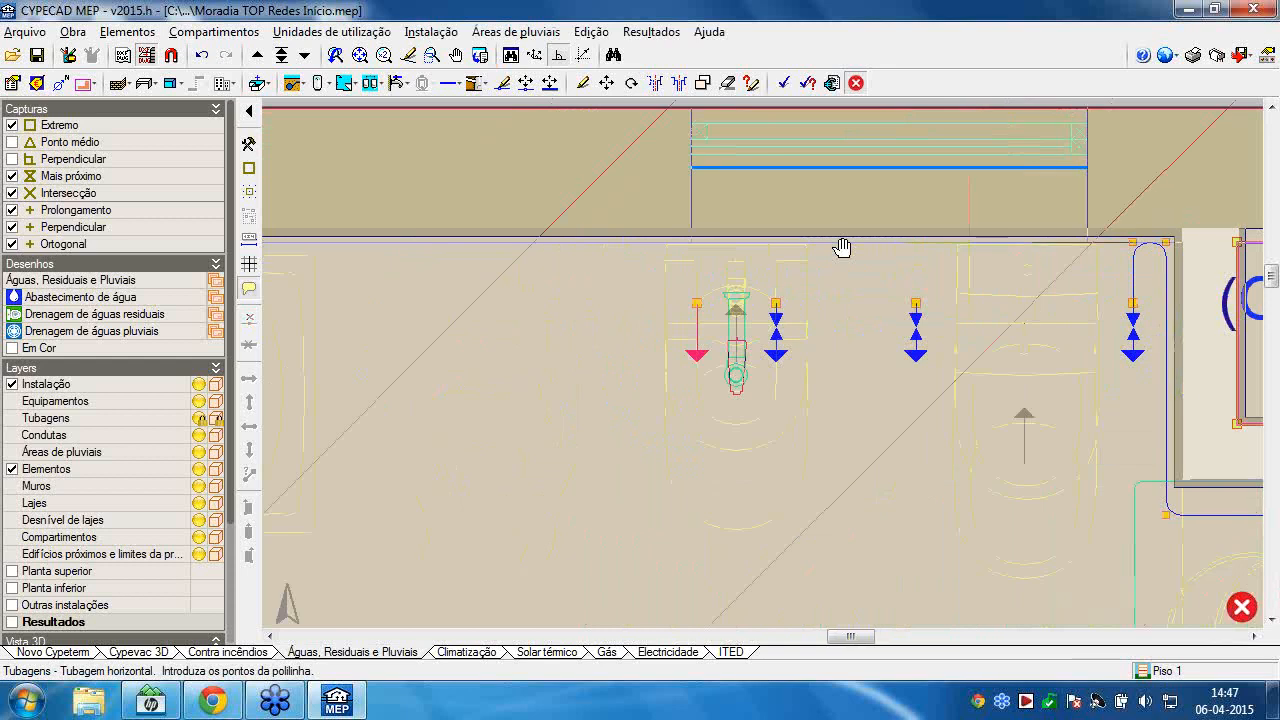
Draw cold-water pipes along the upper wall of Q.Banho 1 to the bidet and to the bathtub.
left_click(782, 302)
right_click(785, 249)
middle_click_drag(608, 254, 1268, 241)
middle_click_drag(446, 251, 820, 217)
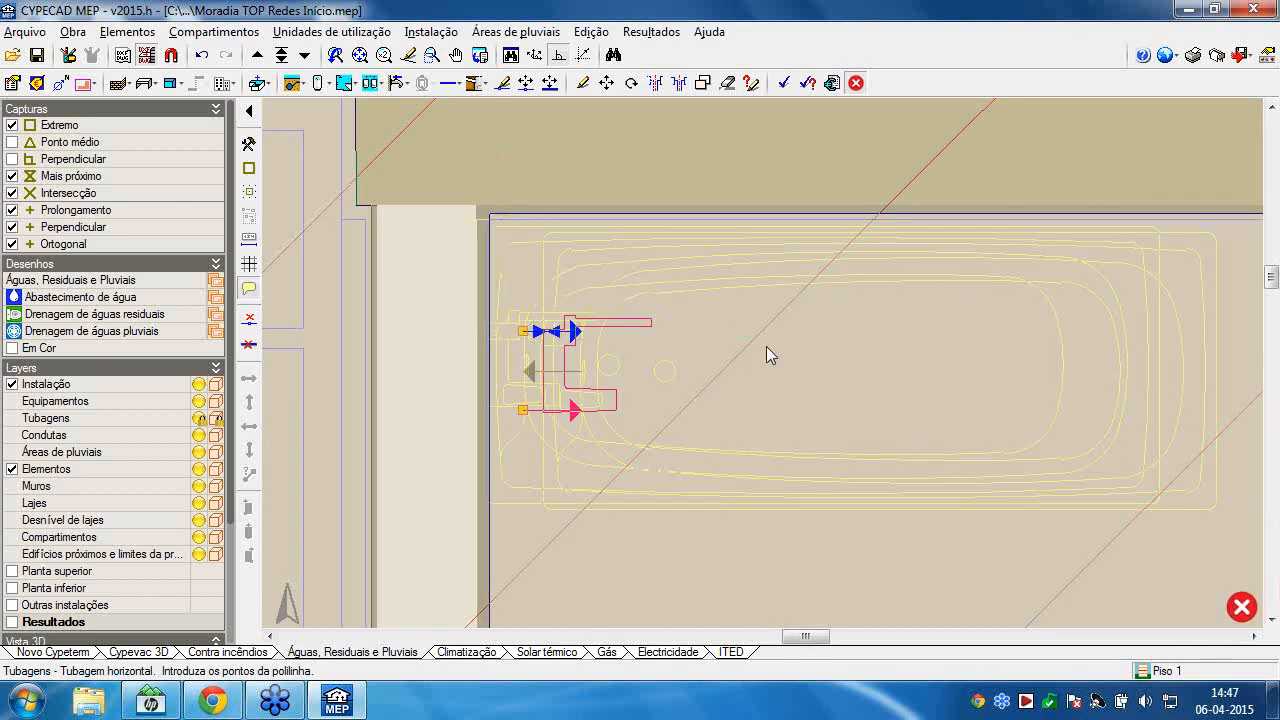
scroll(531, 327, "down", 3)
middle_click_drag(887, 254, 463, 184)
middle_click_drag(946, 455, 603, 226)
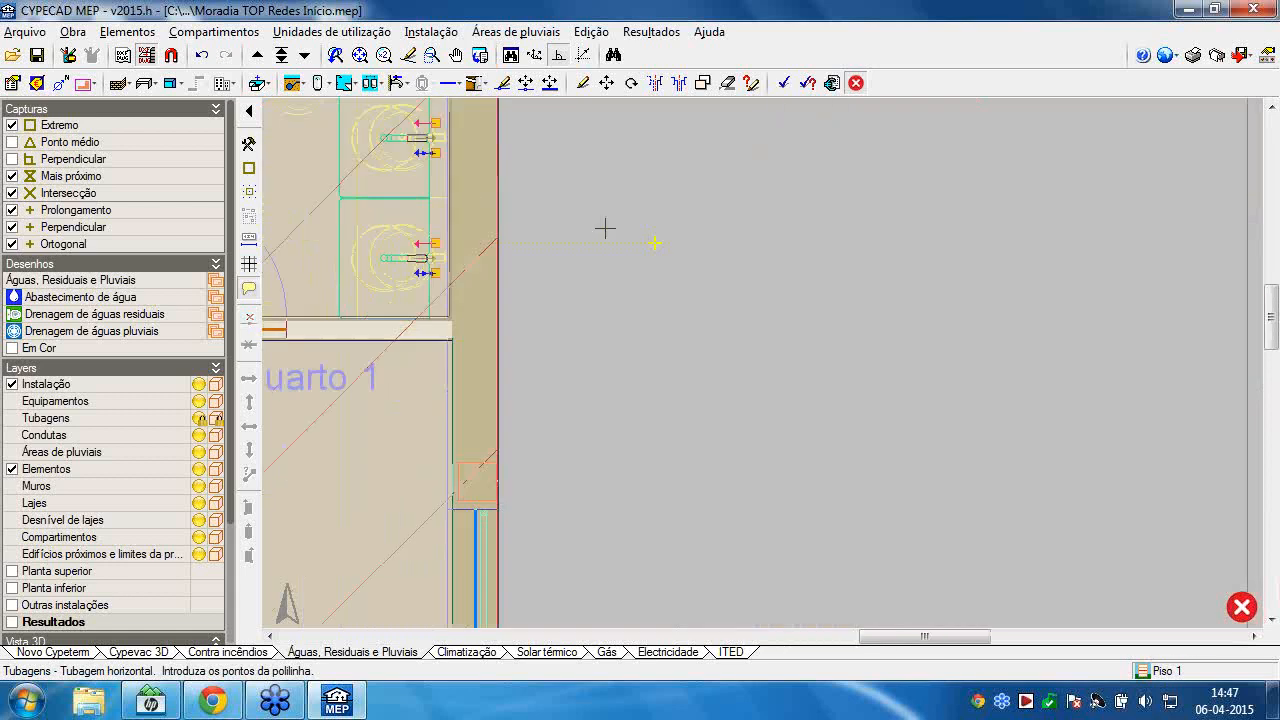
Draw a cold-water pipe from the pipe corner below duct D1 along the wall to the upper washbasin in Q.Banho 1.
scroll(510, 240, "up", 1)
middle_click_drag(385, 102, 539, 259)
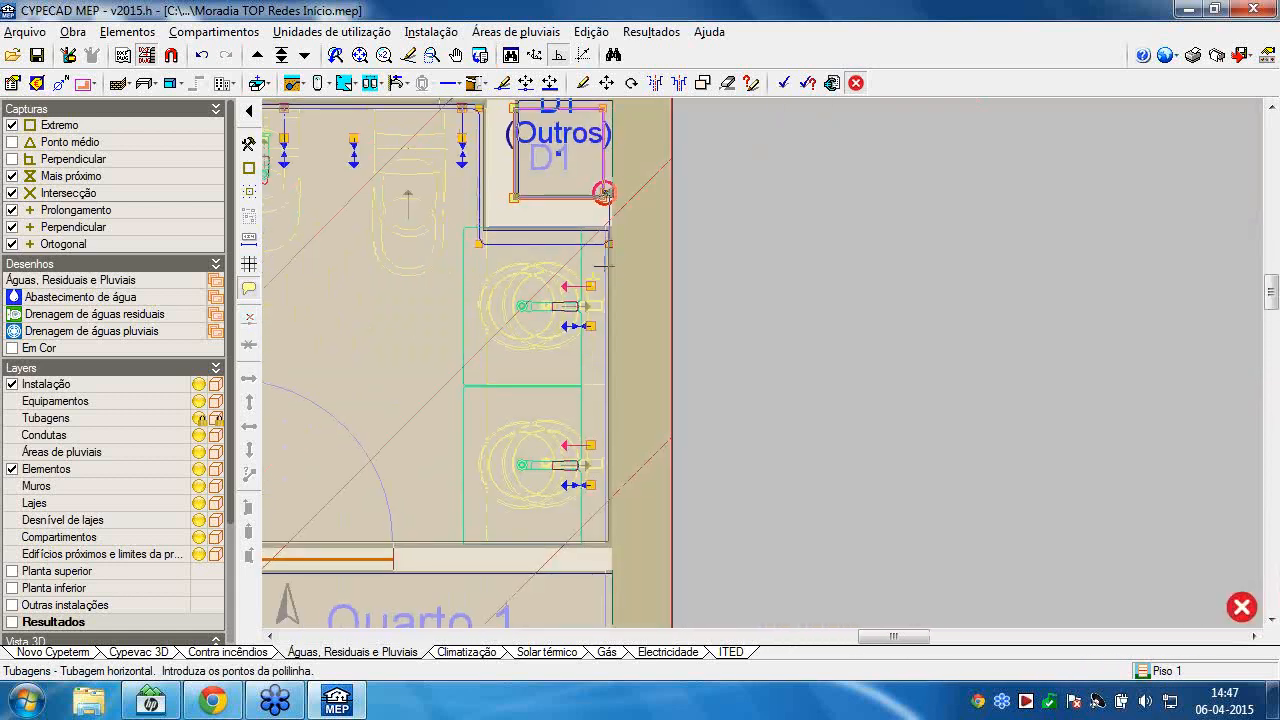
scroll(538, 259, "up", 1)
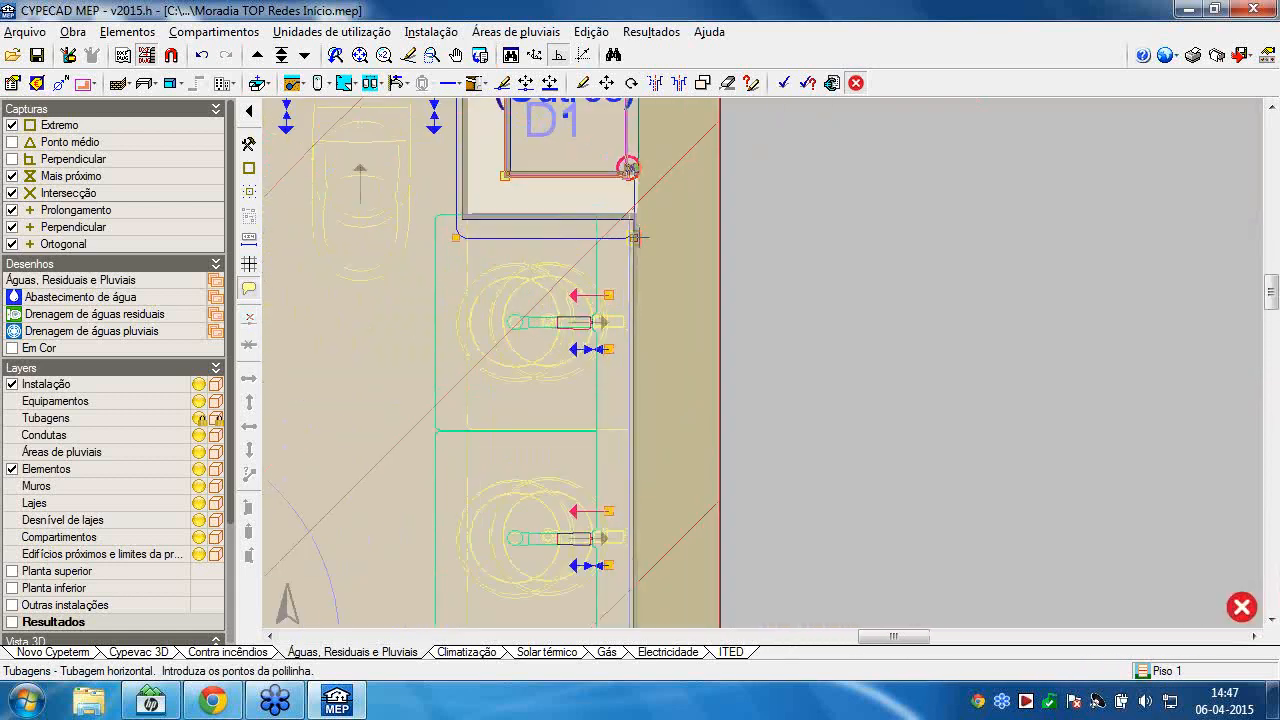
left_click(609, 350)
right_click(631, 353)
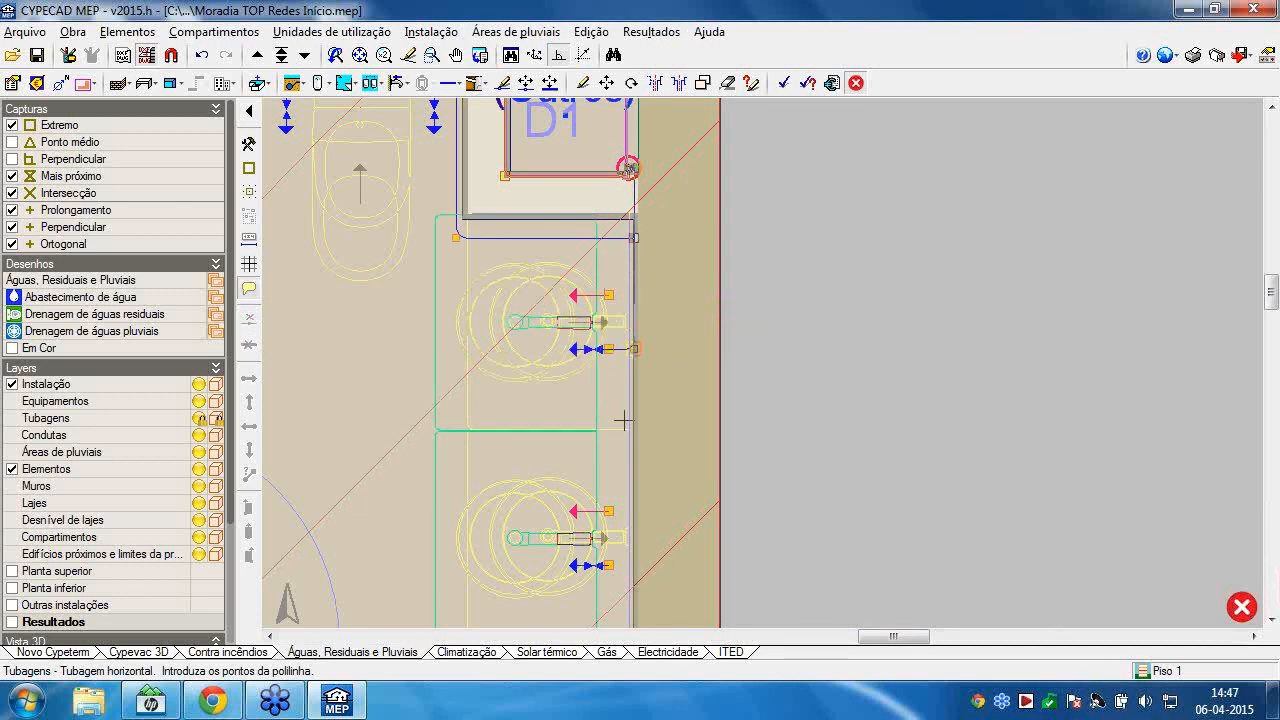
Continue the cold-water pipe from the upper washbasin's branch along the wall to the lower washbasin in Q.Banho 1.
left_click(634, 349)
middle_click_drag(634, 340, 634, 297)
middle_click_drag(625, 538, 634, 420)
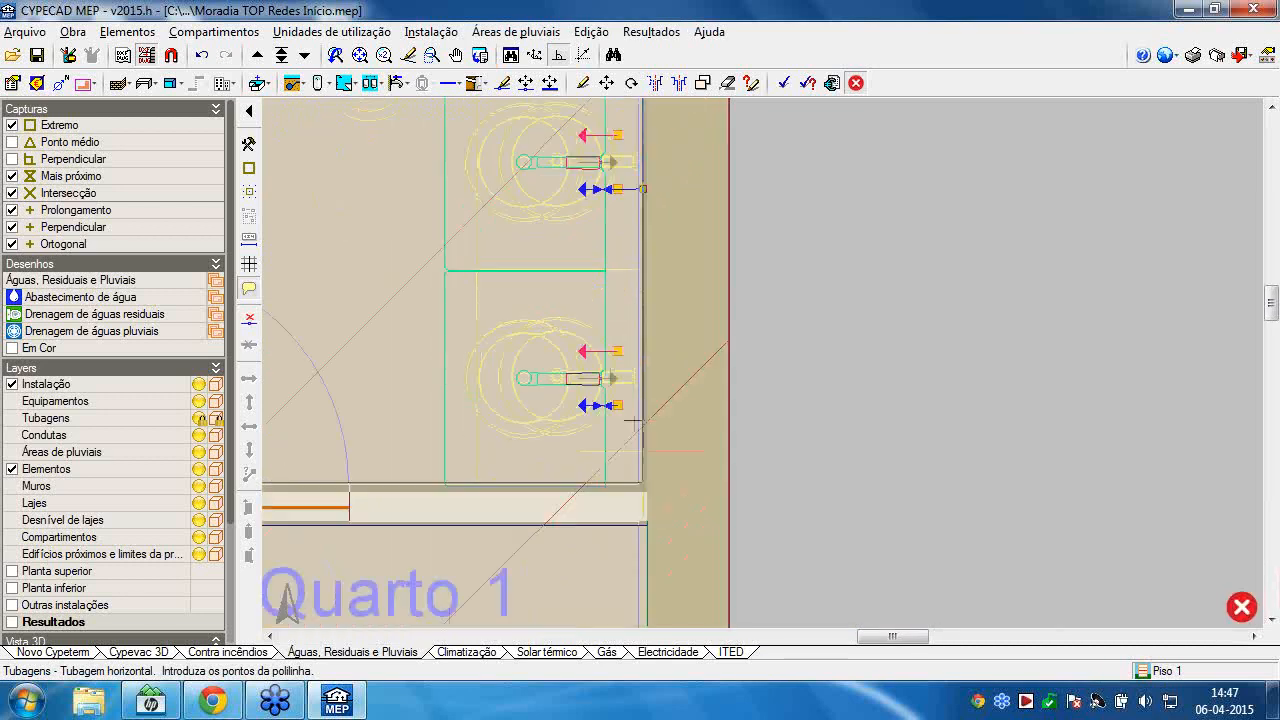
left_click(621, 407)
left_click(643, 407)
scroll(635, 259, "down", 2)
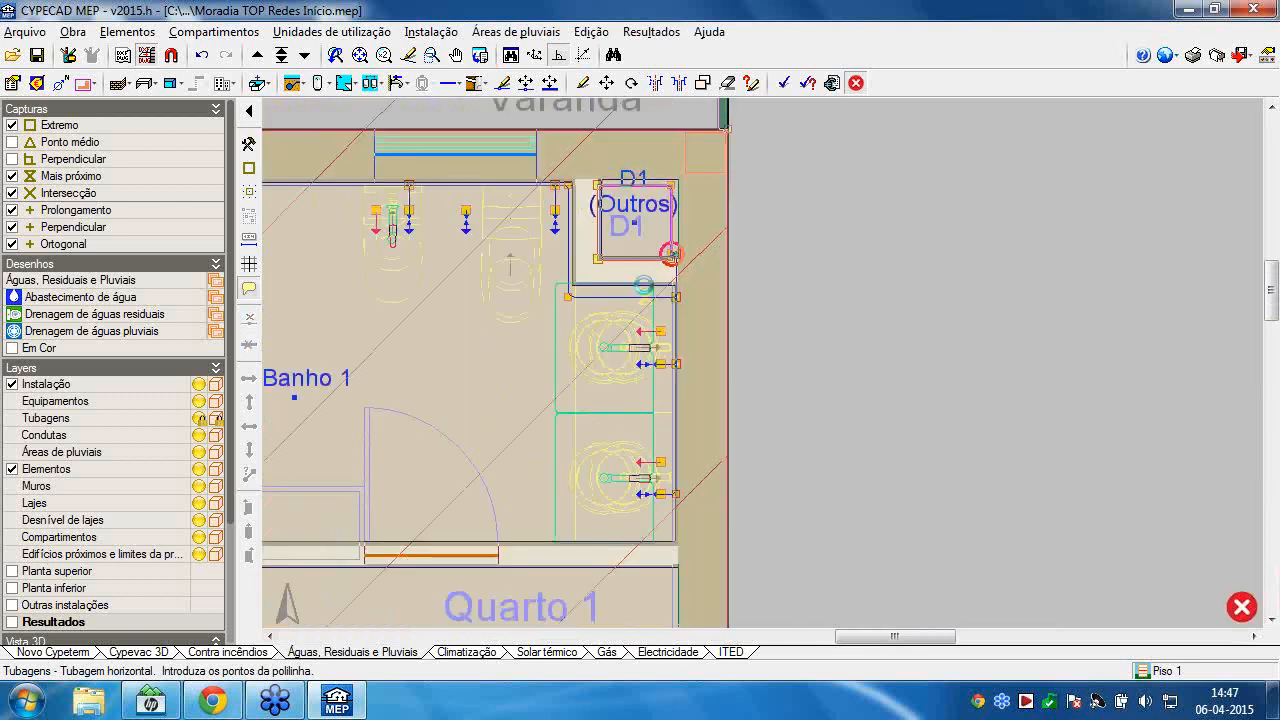
right_click(646, 287)
Start a horizontal hot-water pipe (Água quente) at the riser in duct D1 and route it around the duct's corner.
right_click(646, 287)
left_click(566, 333)
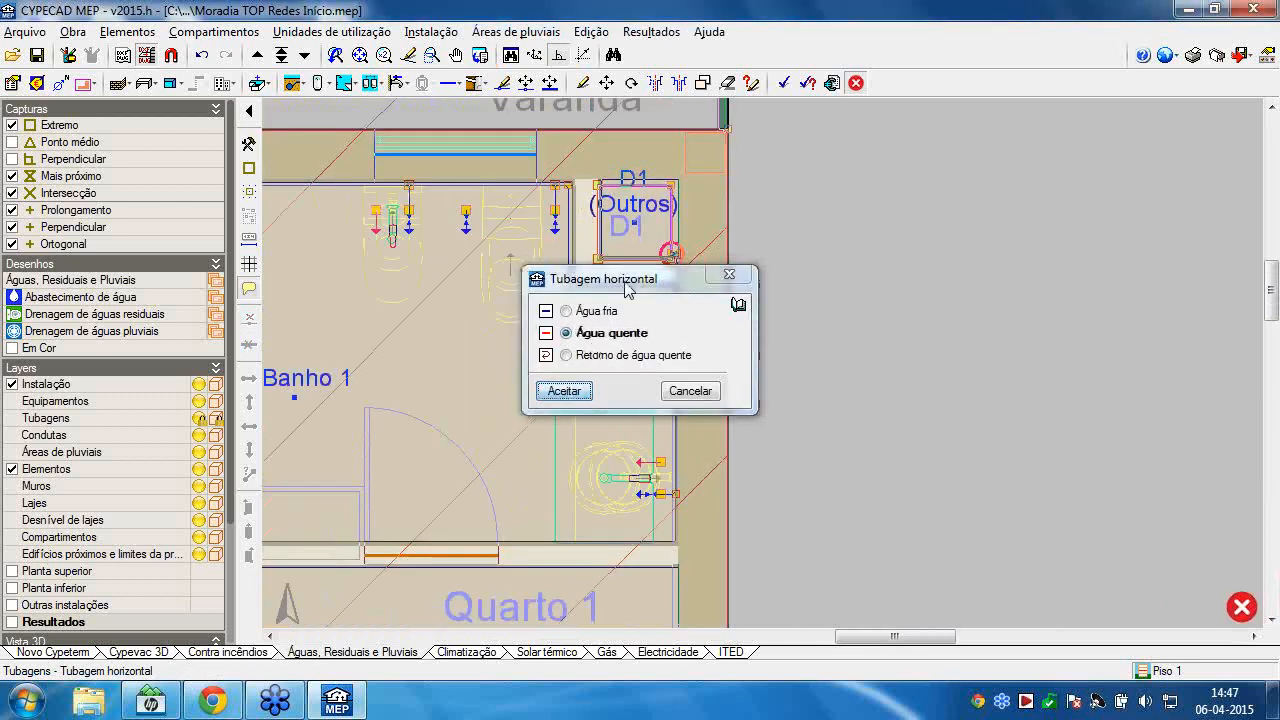
left_click(564, 391)
scroll(653, 268, "up", 3)
scroll(653, 268, "up", 2)
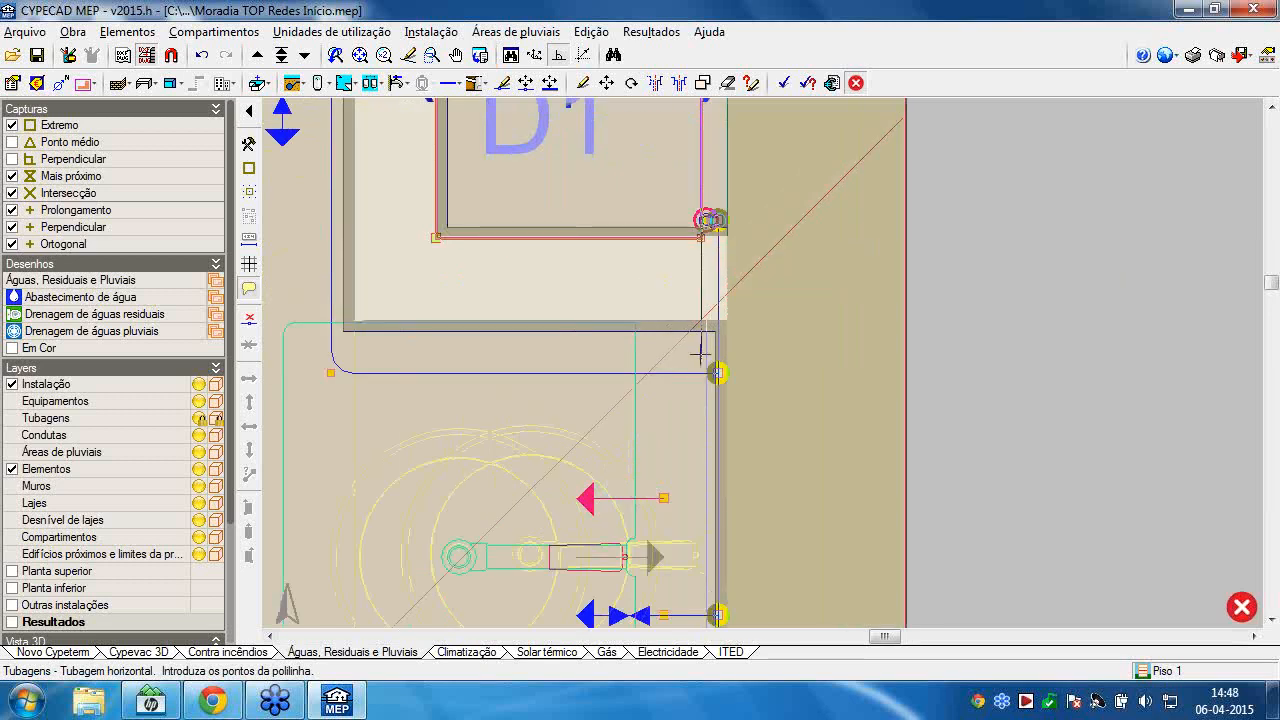
middle_click_drag(717, 369, 543, 360)
scroll(543, 360, "up", 1)
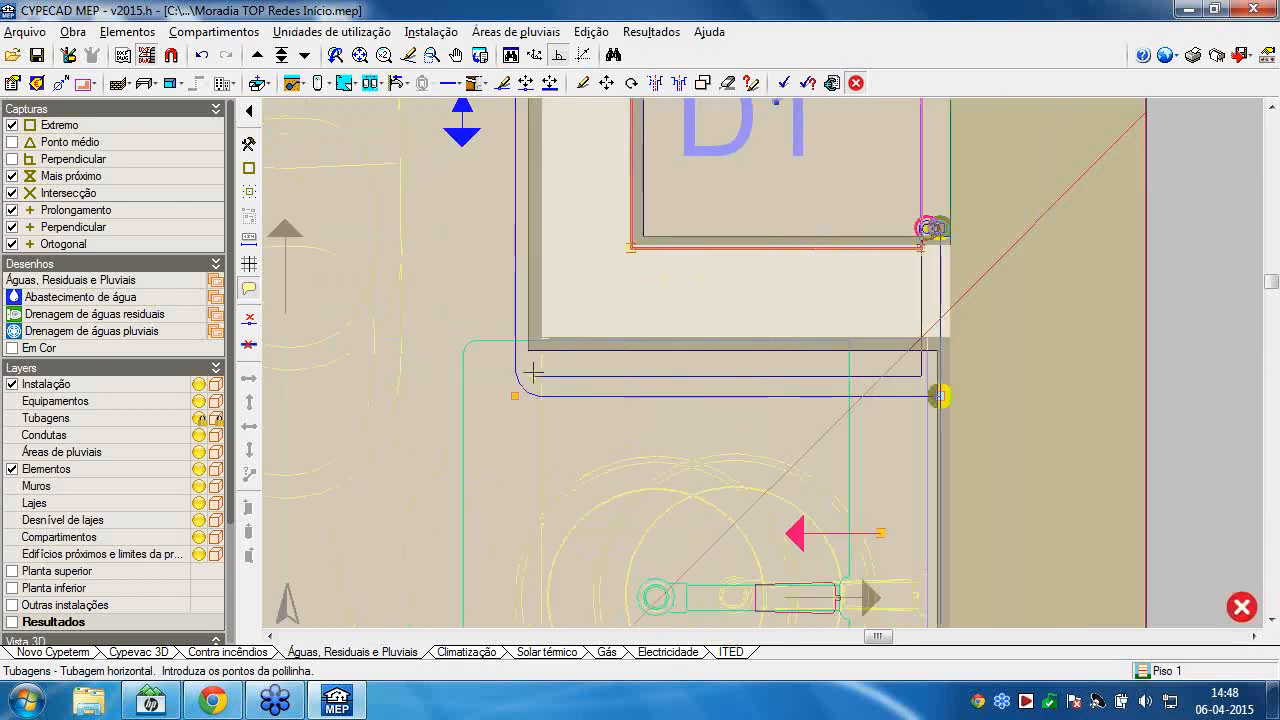
left_click(533, 373)
mouse_move(572, 226)
middle_mouse_down()
mouse_move(580, 331)
mouse_move(654, 622)
middle_mouse_up()
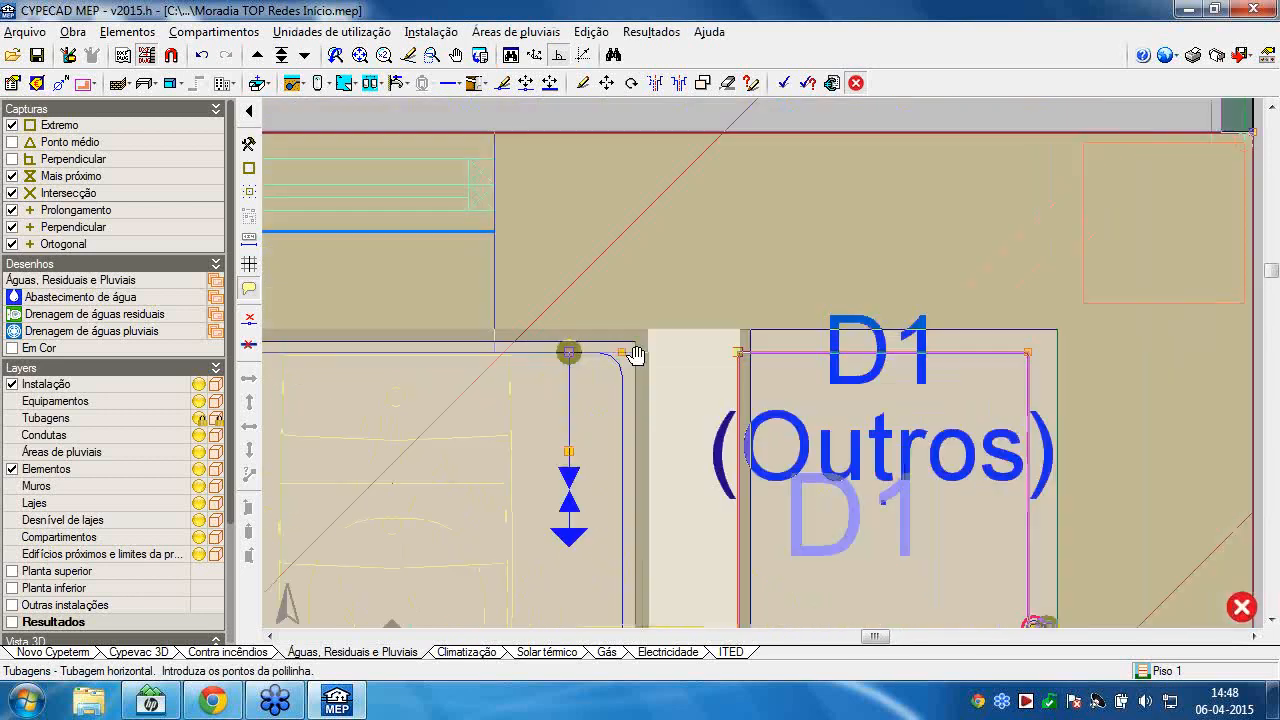
Route the hot-water pipe along the upper wall of Q.Banho 1 to the bidet and the bathtub.
middle_click_drag(553, 343, 894, 354)
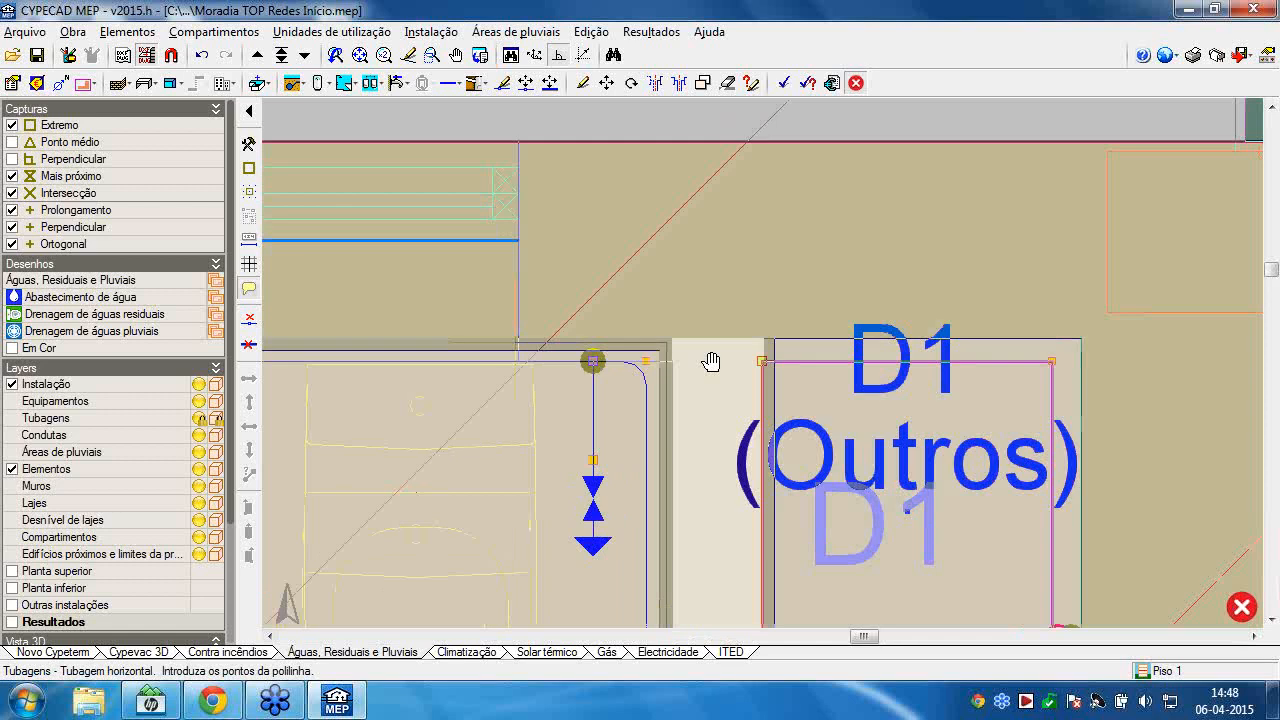
middle_click_drag(490, 356, 811, 363)
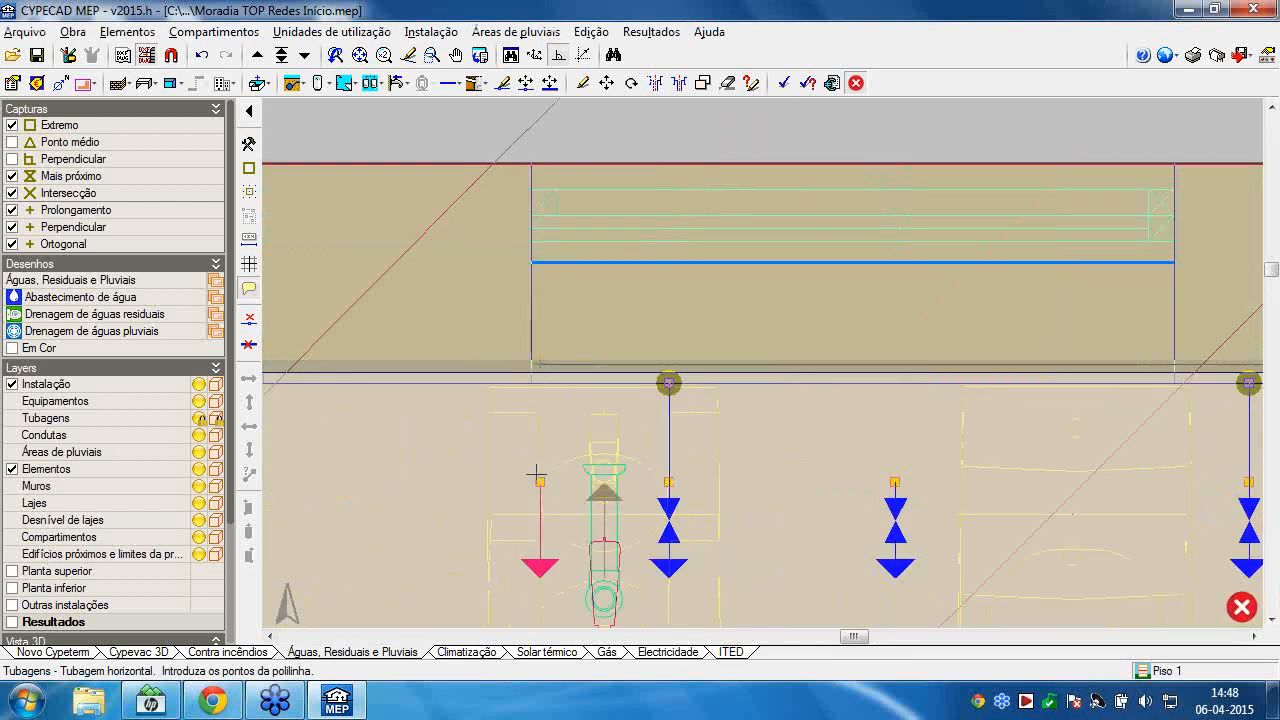
left_click(459, 361)
scroll(526, 351, "down", 4)
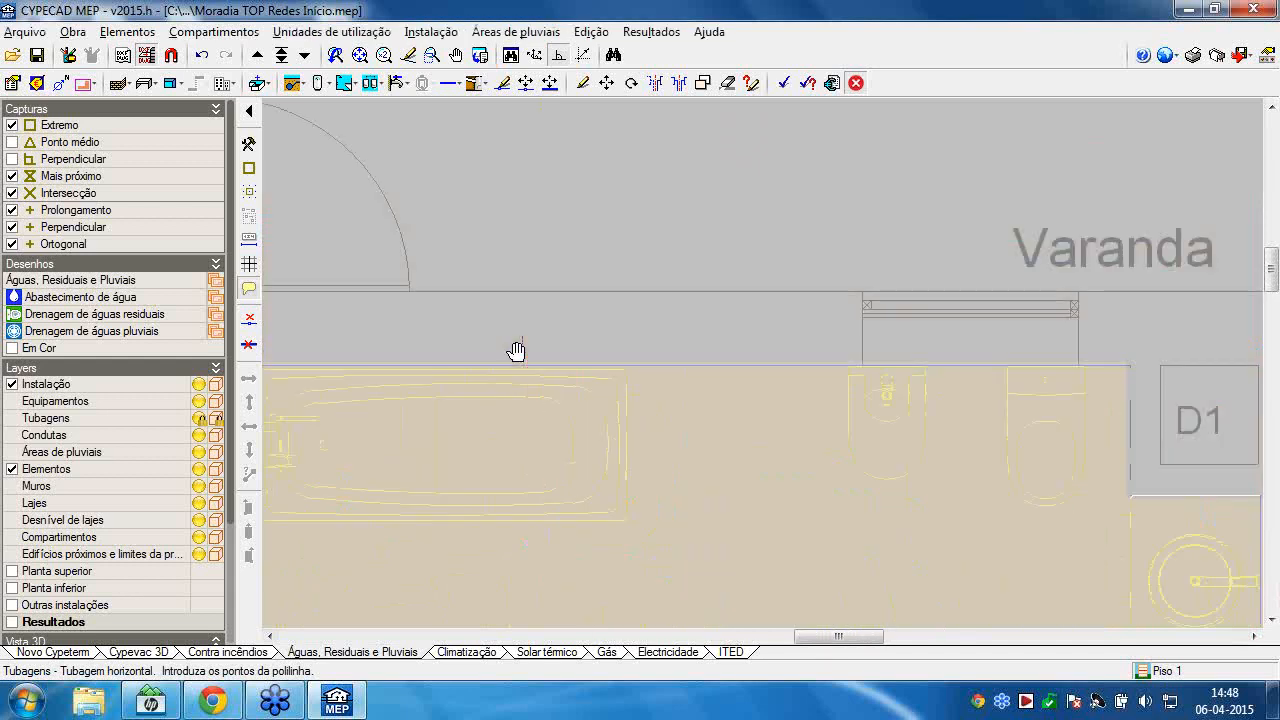
middle_click_drag(517, 349, 806, 340)
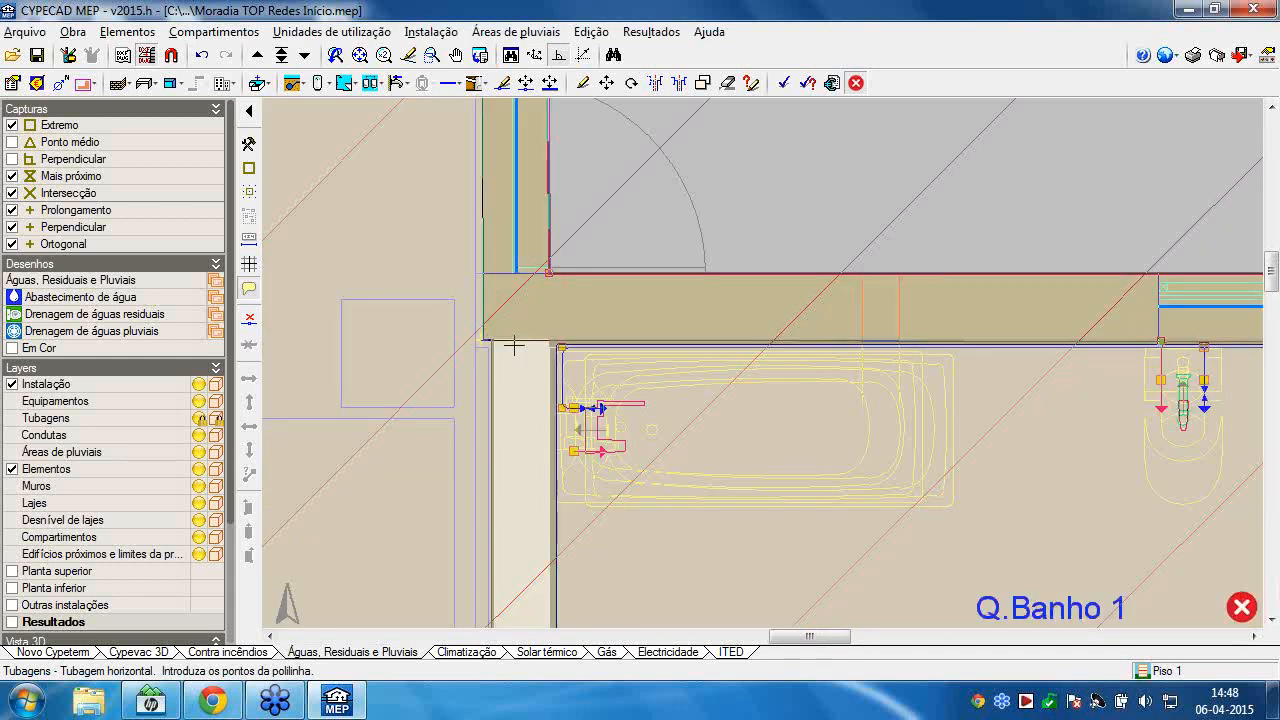
scroll(513, 345, "up", 4)
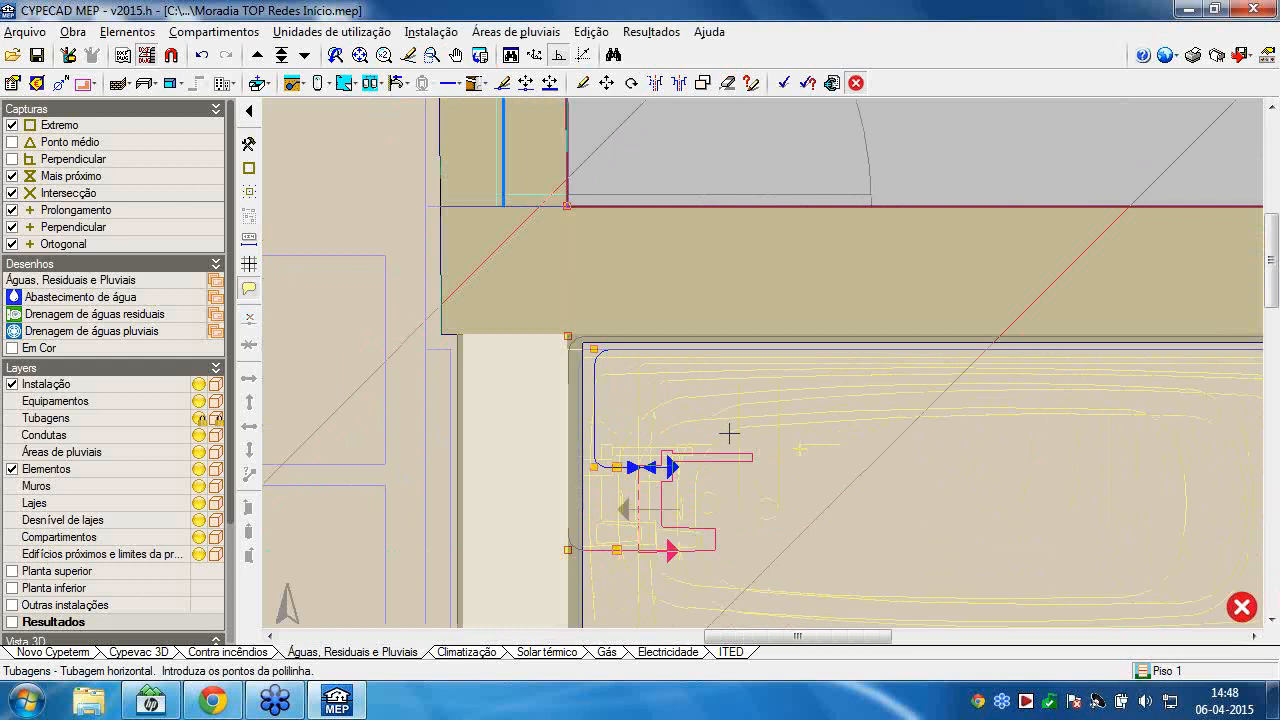
Examine the washbasin connections in Q.Banho 1 and the hot-water pipe's connection to the riser in duct D1.
scroll(784, 442, "down", 4)
middle_click_drag(755, 429, 480, 309)
middle_click_drag(688, 330, 534, 225)
scroll(815, 275, "up", 4)
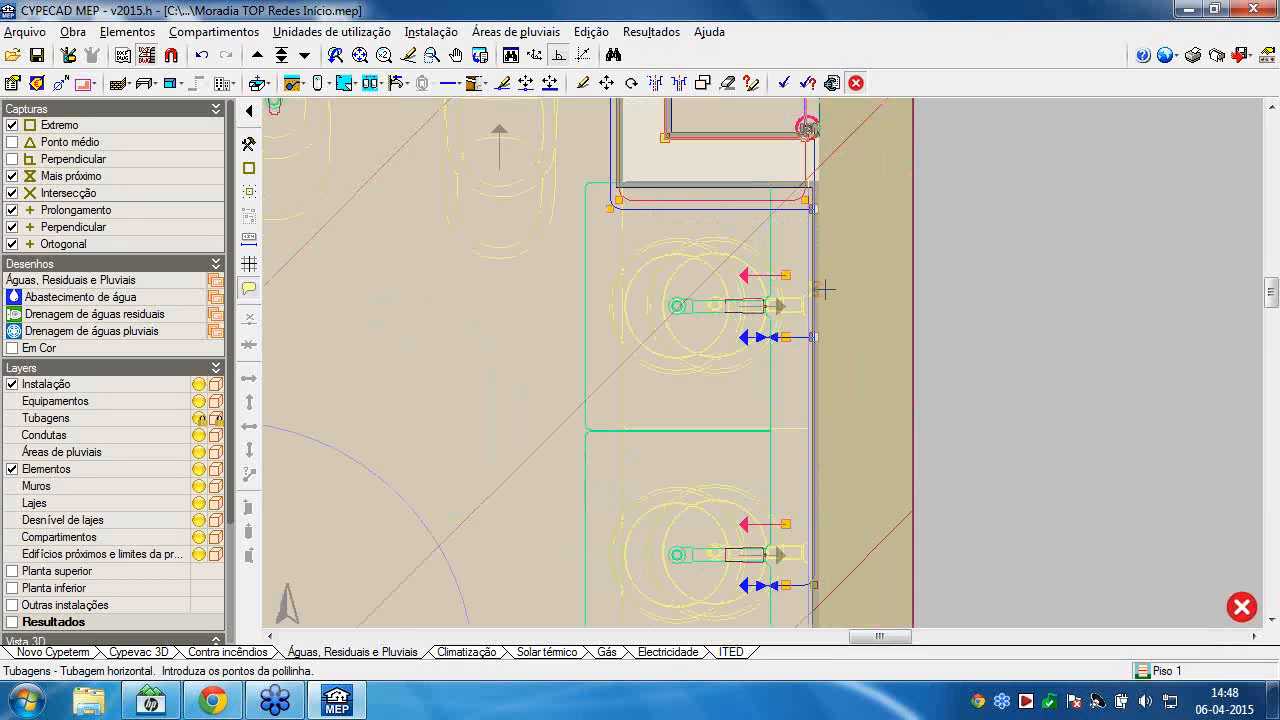
middle_click_drag(778, 266, 724, 151)
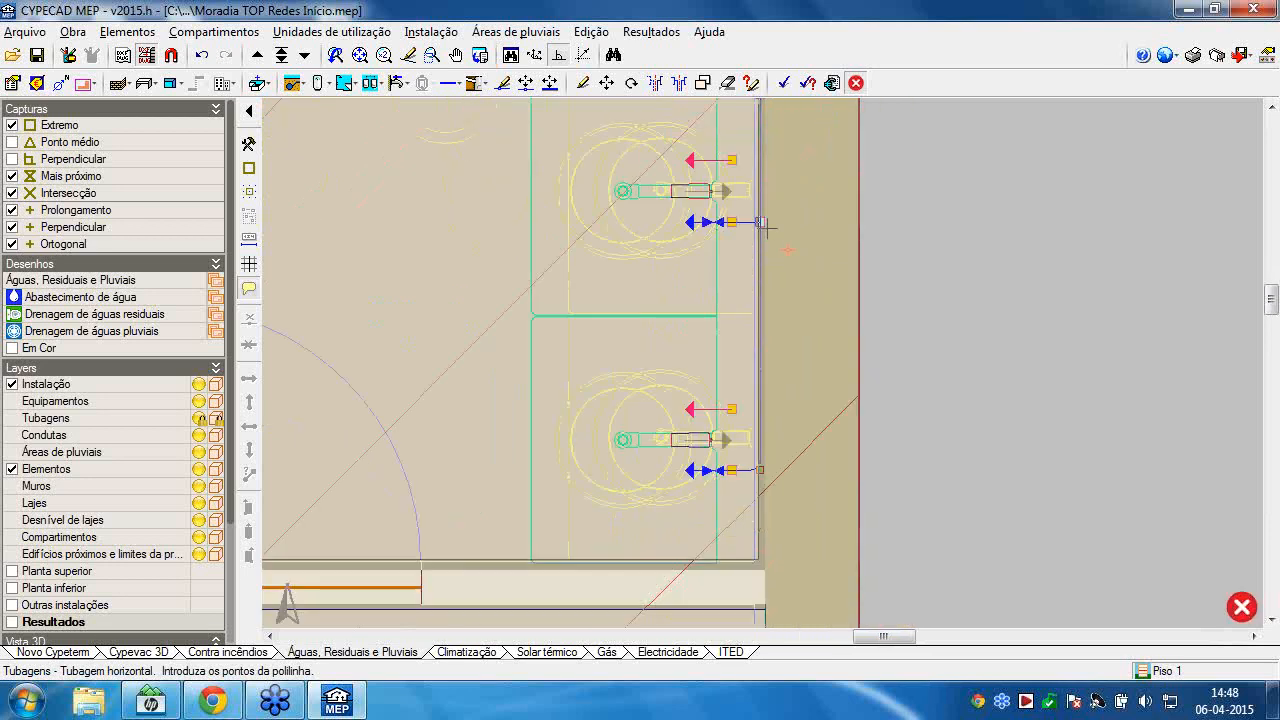
middle_click_drag(737, 475, 726, 406)
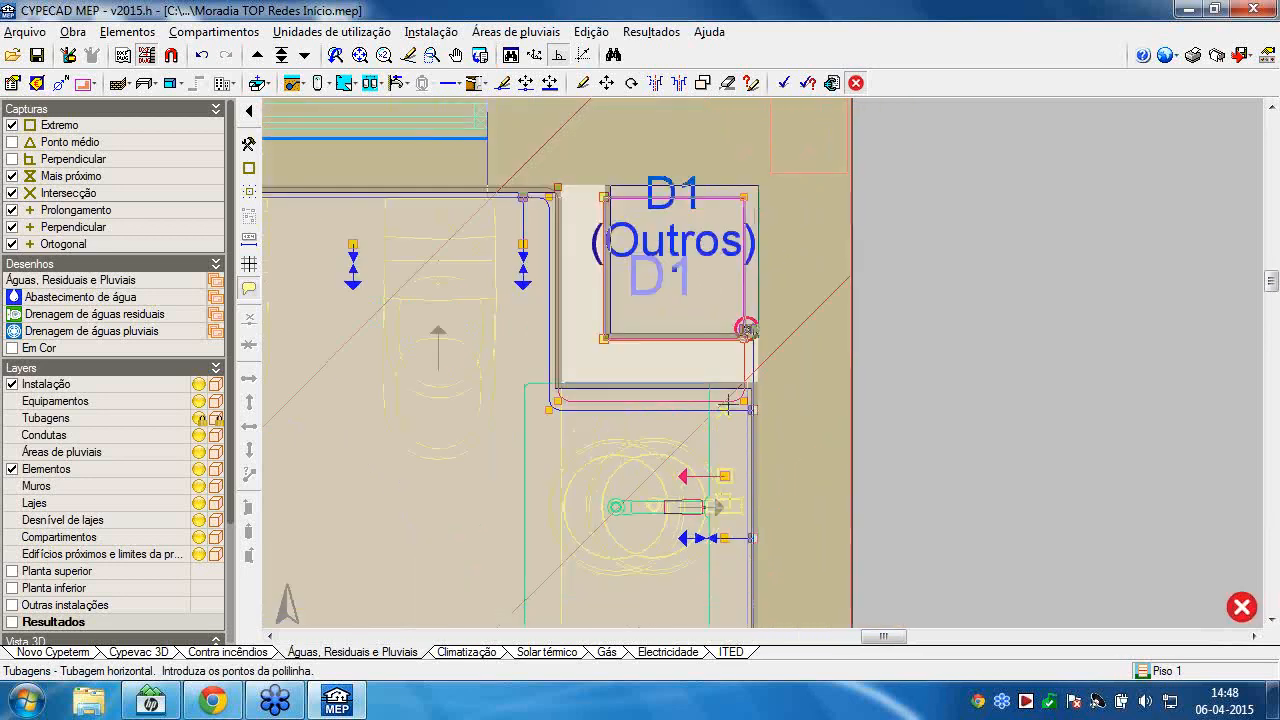
scroll(725, 404, "up", 2)
scroll(741, 333, "up", 3)
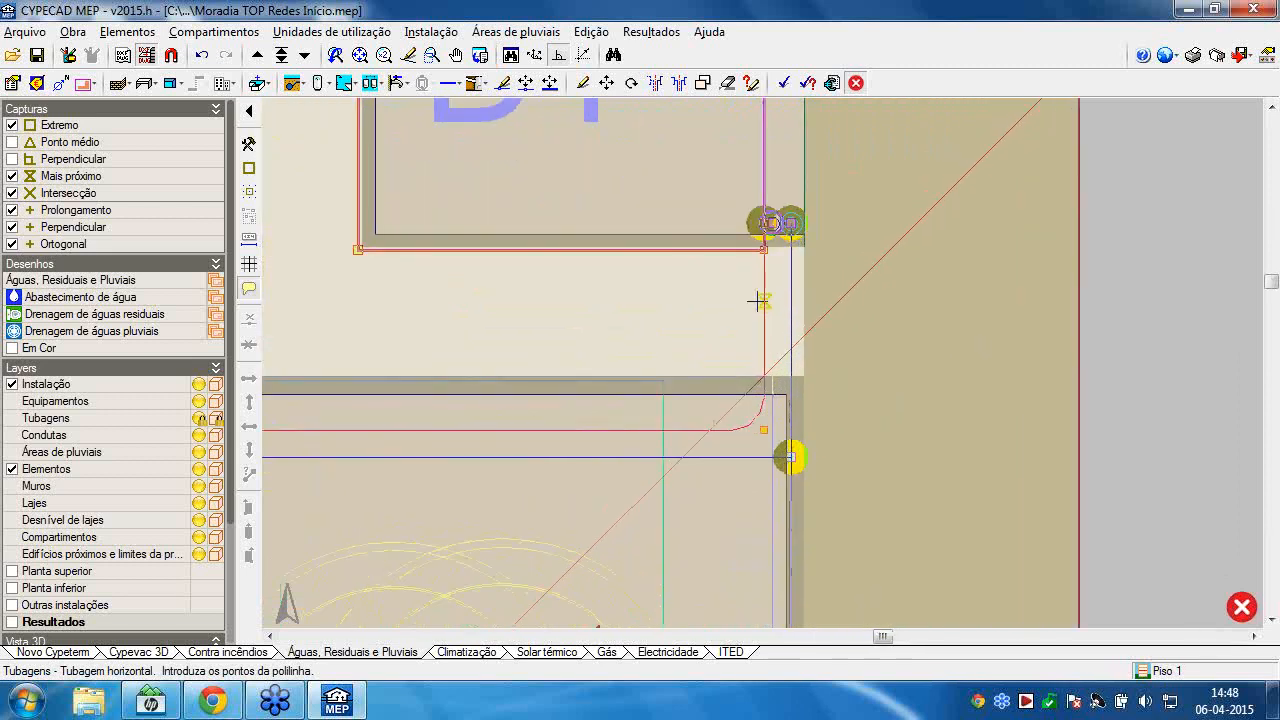
scroll(838, 224, "up", 2)
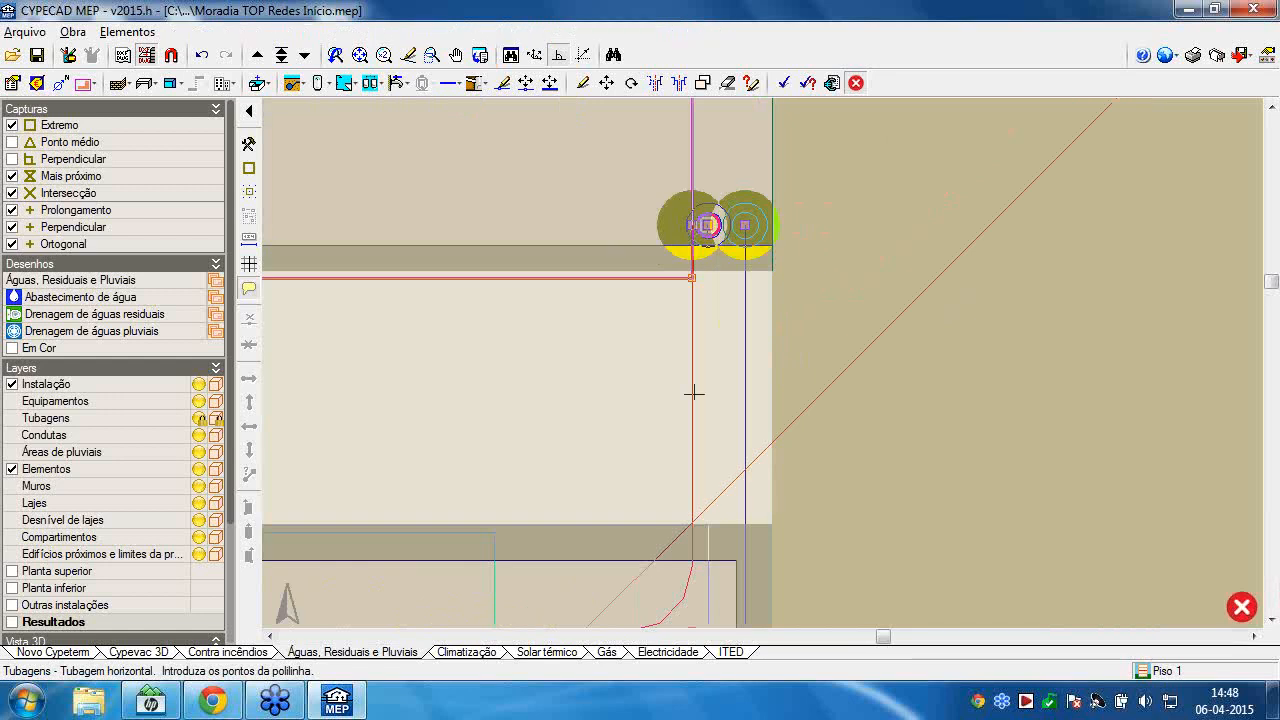
scroll(691, 391, "down", 2)
scroll(714, 168, "down", 1)
middle_click_drag(715, 238, 690, 417)
scroll(700, 180, "up", 3)
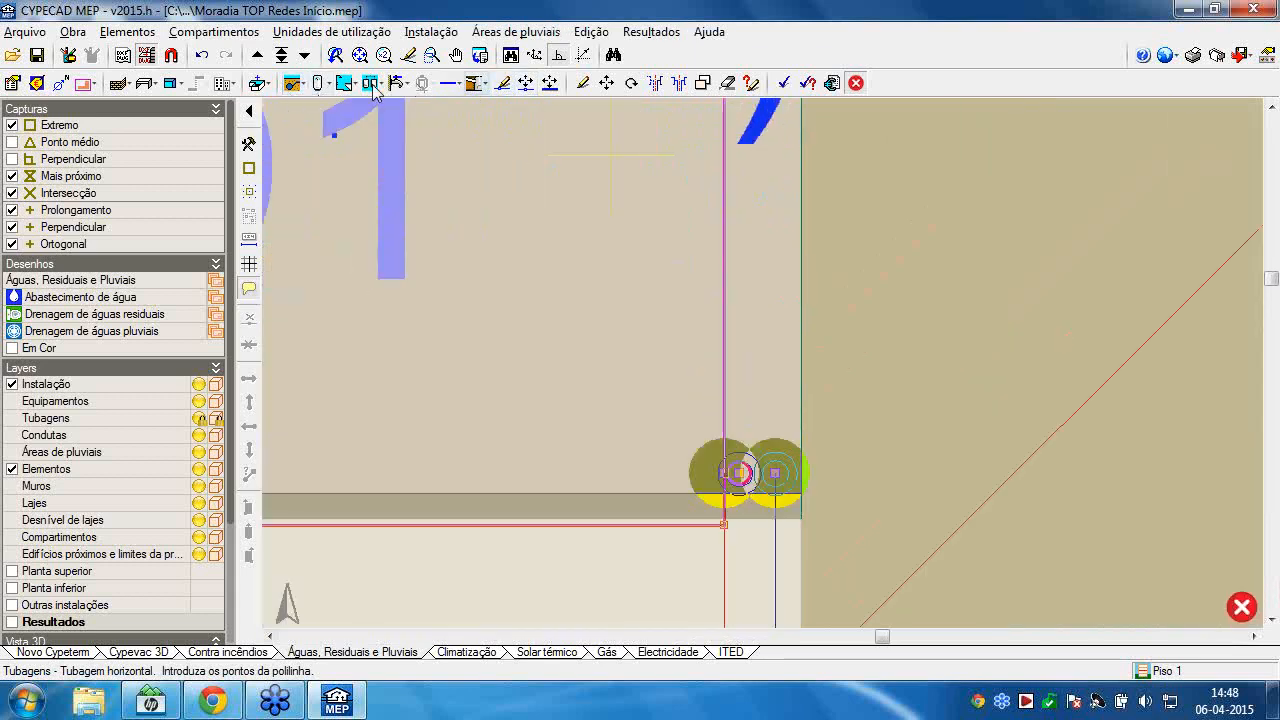
Move the starting node of the hot-water pipe onto the hot-water riser in duct D1 (Mover).
left_click(292, 83)
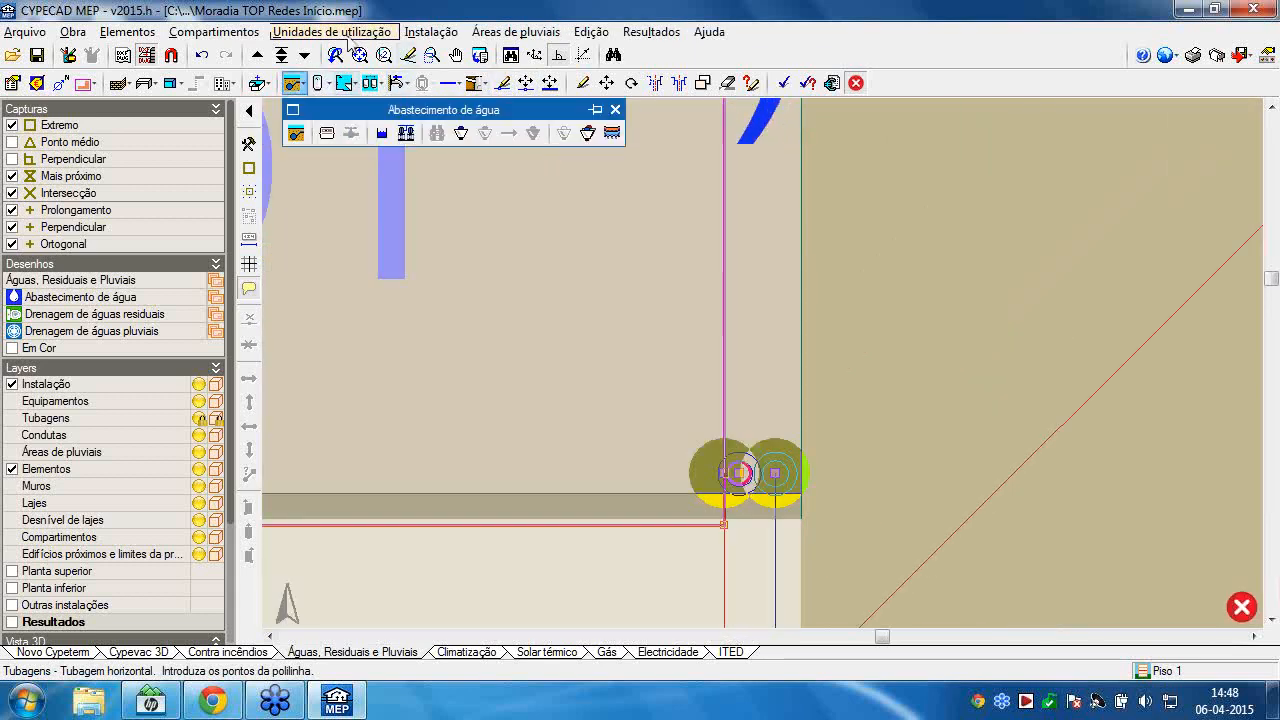
left_click(432, 32)
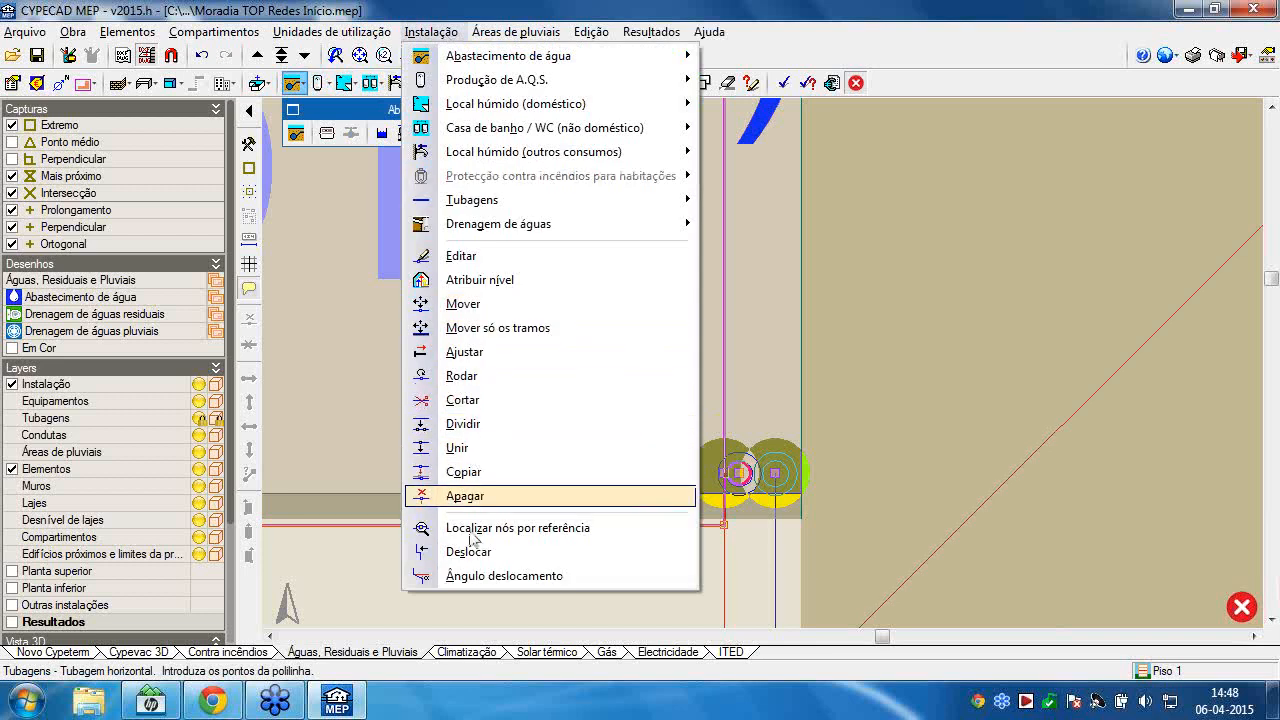
left_click(486, 300)
scroll(726, 495, "up", 2)
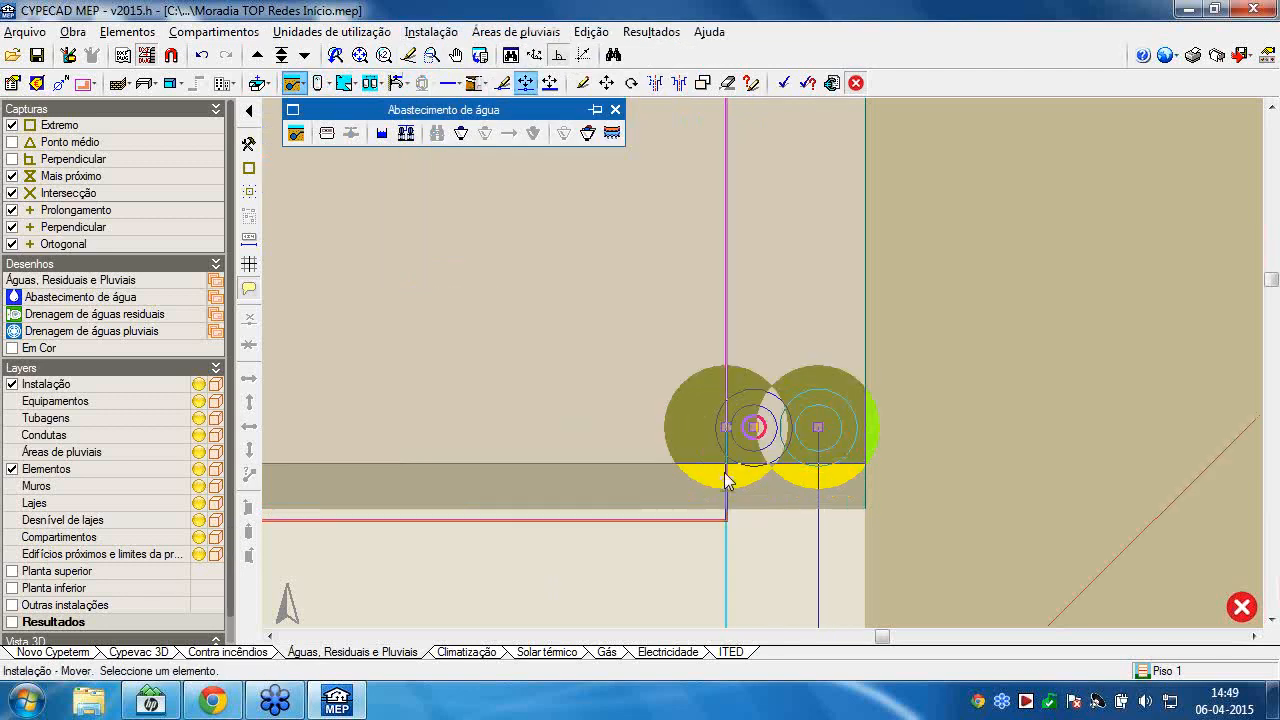
left_click(724, 434)
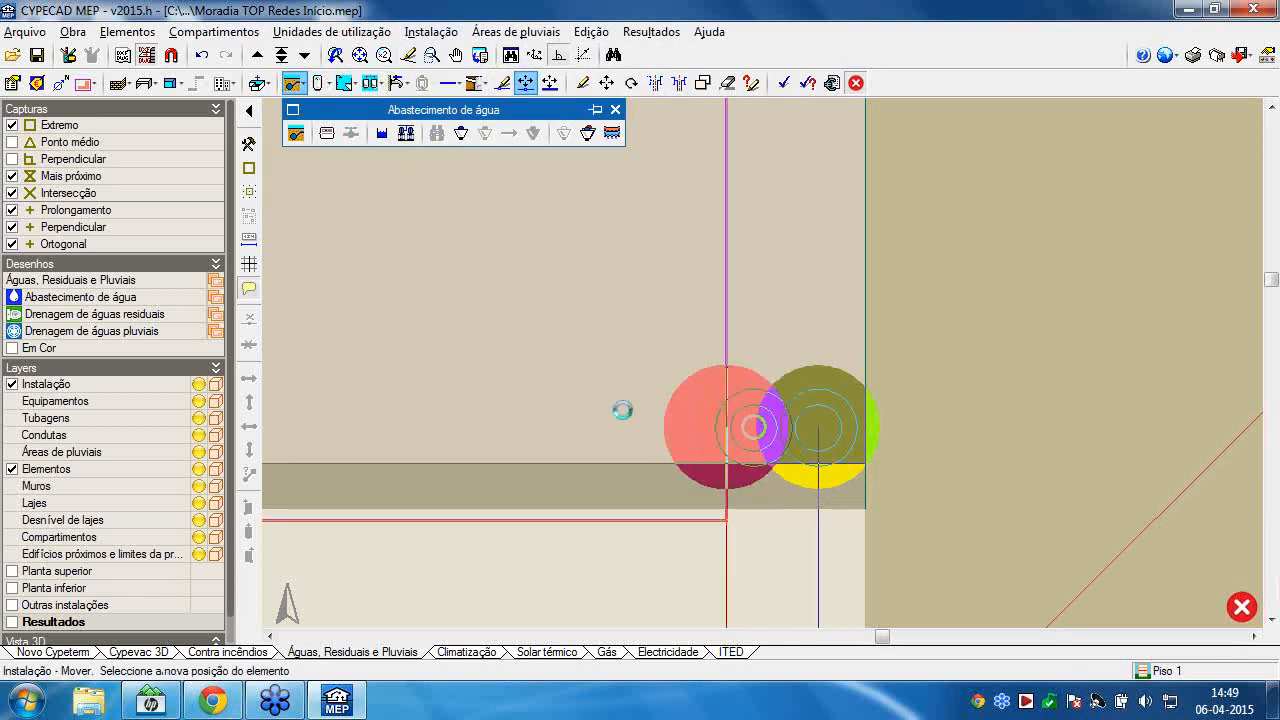
left_click(620, 398)
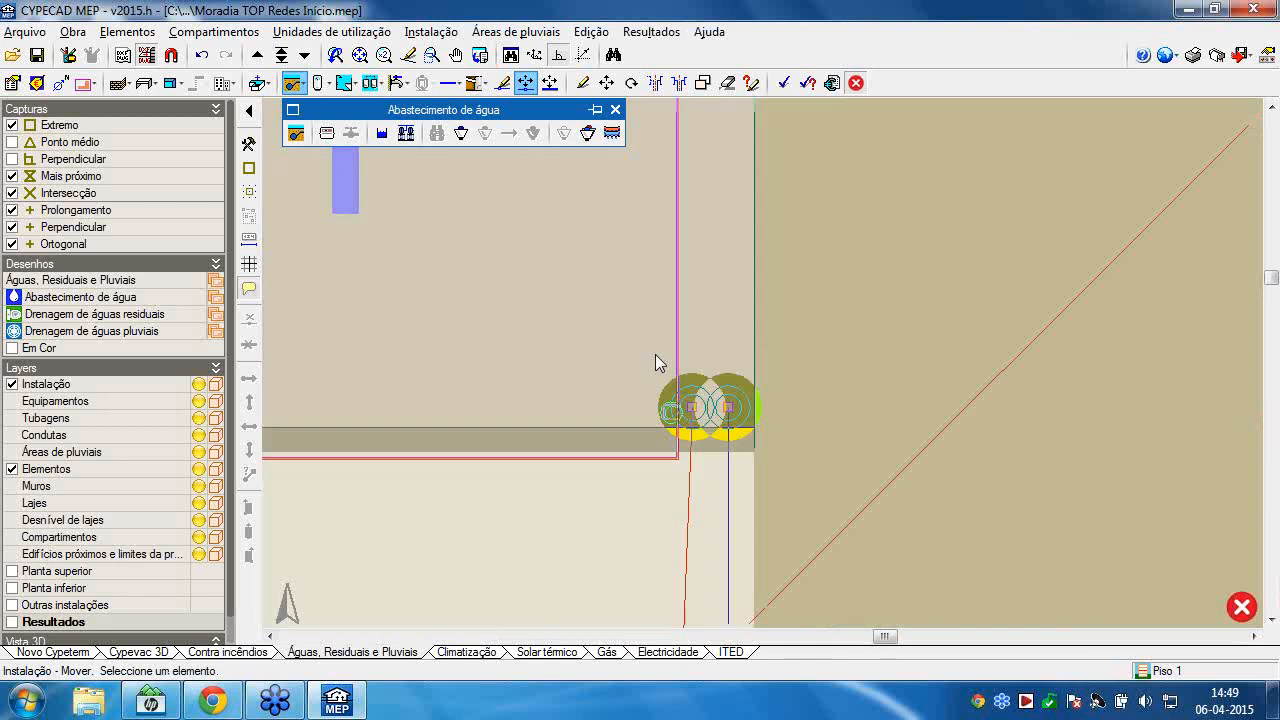
Draw a hot-water pipe (Água quente) from the pipe bend below duct D1 to the upper washbasin in Q.Banho 1.
scroll(649, 417, "down", 3)
middle_click_drag(652, 420, 563, 264)
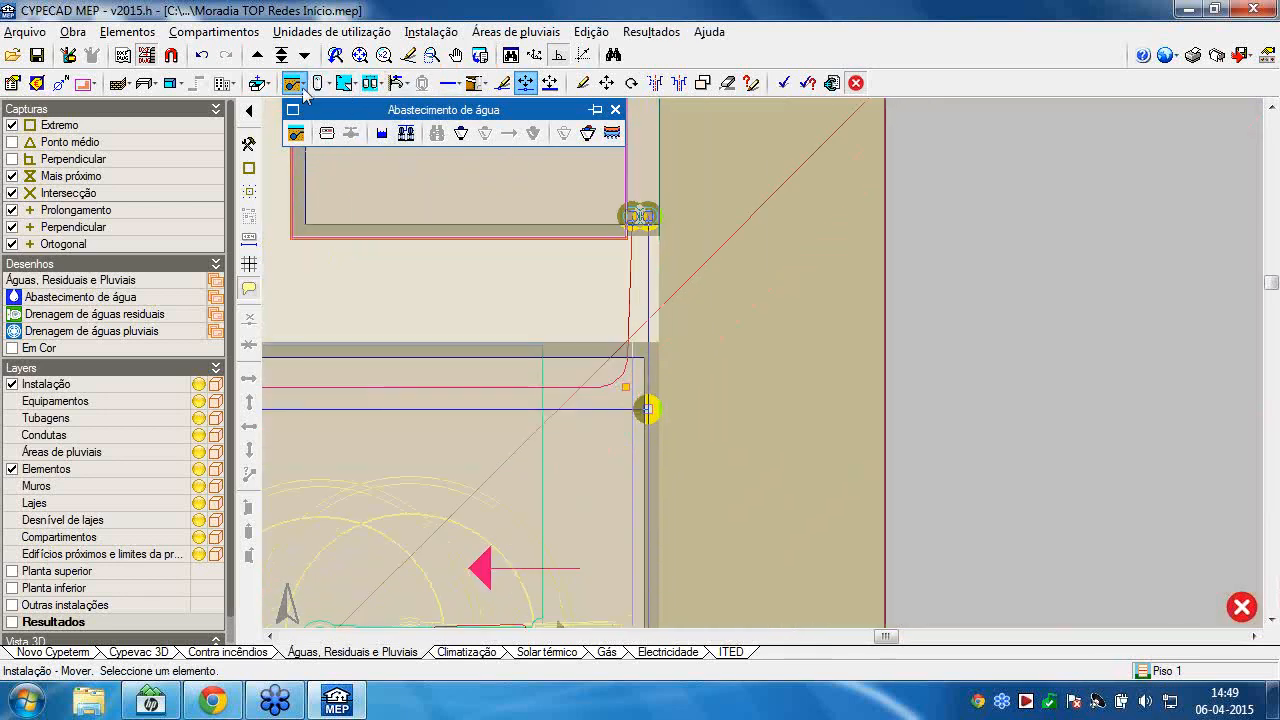
left_click(450, 83)
left_click(450, 133)
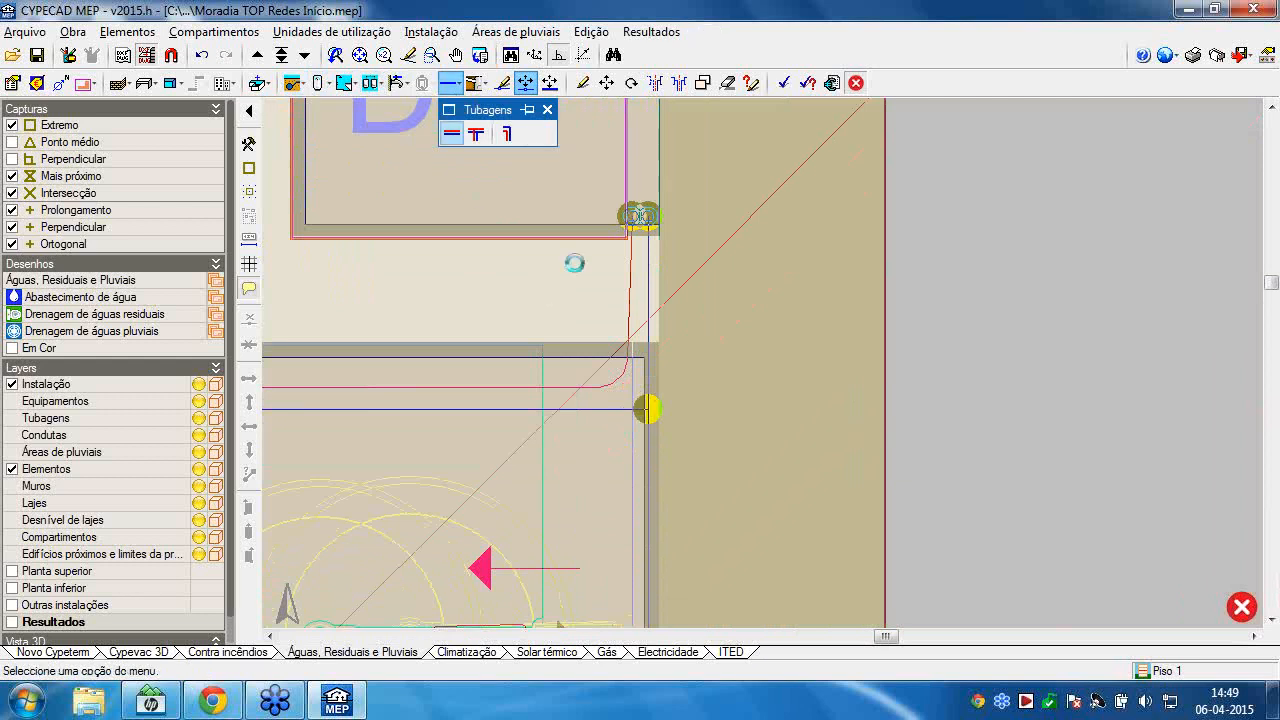
left_click(565, 391)
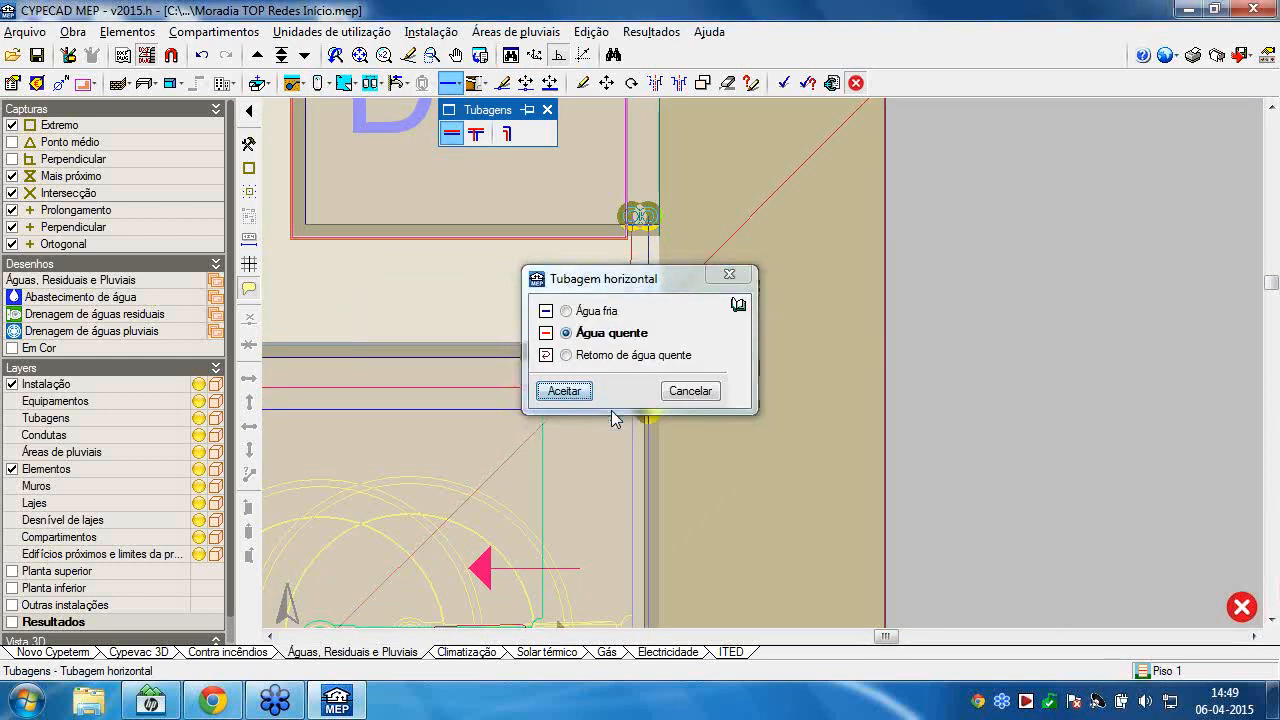
mouse_move(601, 292)
middle_mouse_down()
mouse_move(609, 280)
mouse_move(606, 386)
mouse_move(632, 421)
middle_mouse_up()
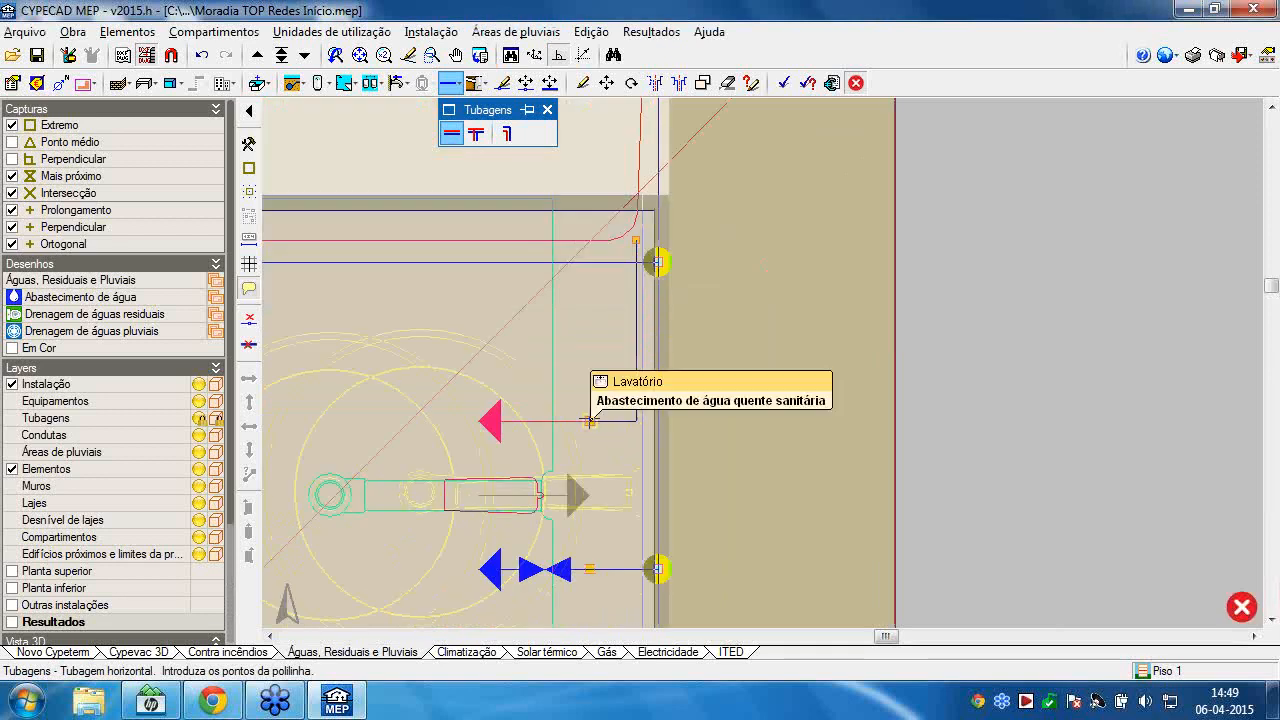
left_click(591, 421)
right_click(625, 427)
Continue the hot-water pipe along the wall to the lower washbasin in Q.Banho 1.
middle_click_drag(628, 215, 637, 100)
mouse_move(661, 381)
middle_mouse_down()
mouse_move(651, 134)
mouse_move(651, 400)
middle_mouse_up()
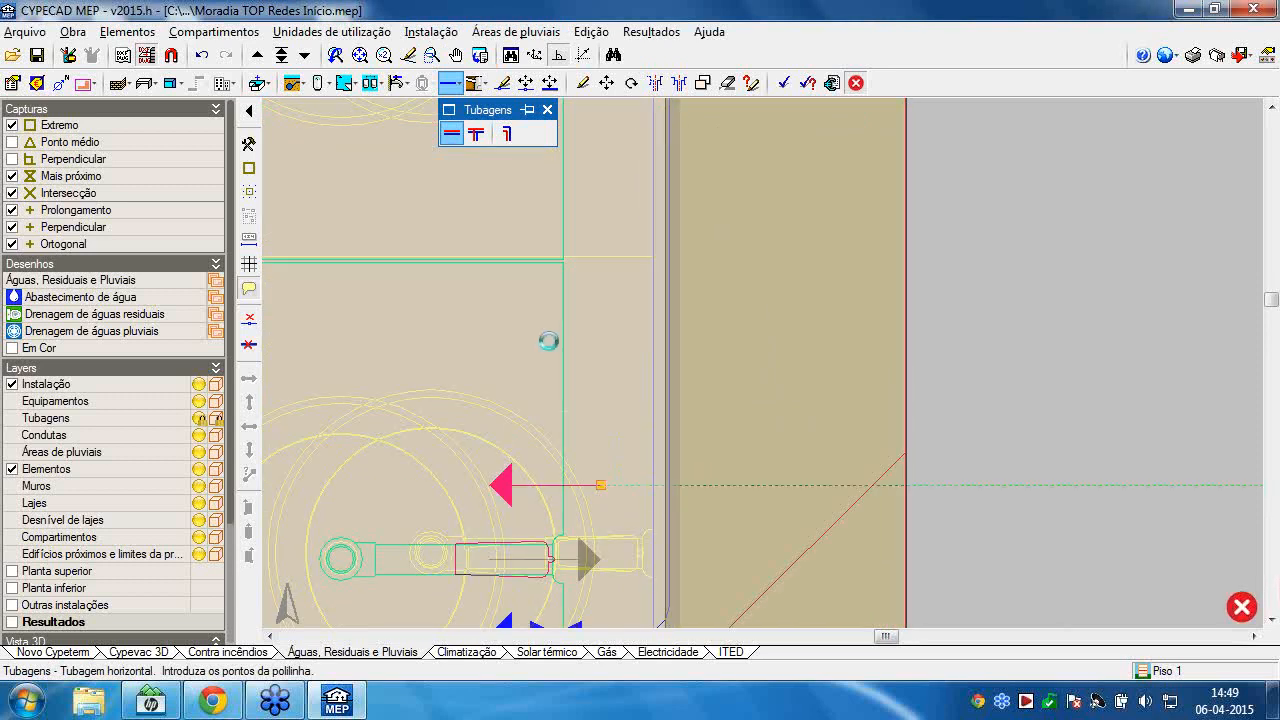
scroll(546, 341, "down", 5)
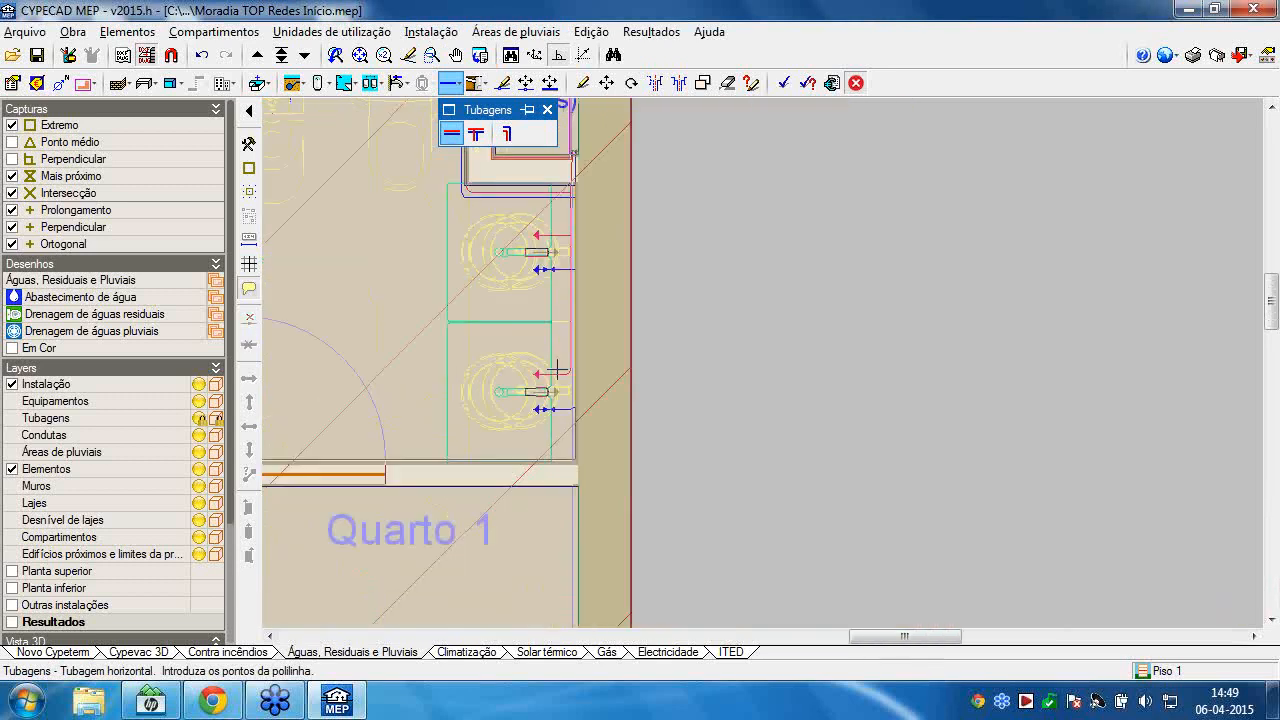
Examine the risers in duct D2 and their pipe connections on Piso 0, and return to Piso 1.
mouse_move(570, 438)
middle_mouse_down()
mouse_move(686, 426)
mouse_move(806, 262)
mouse_move(797, 131)
middle_mouse_up()
middle_click_drag(576, 500, 700, 150)
mouse_move(601, 535)
middle_mouse_down()
mouse_move(643, 414)
mouse_move(720, 325)
middle_mouse_up()
scroll(618, 513, "up", 4)
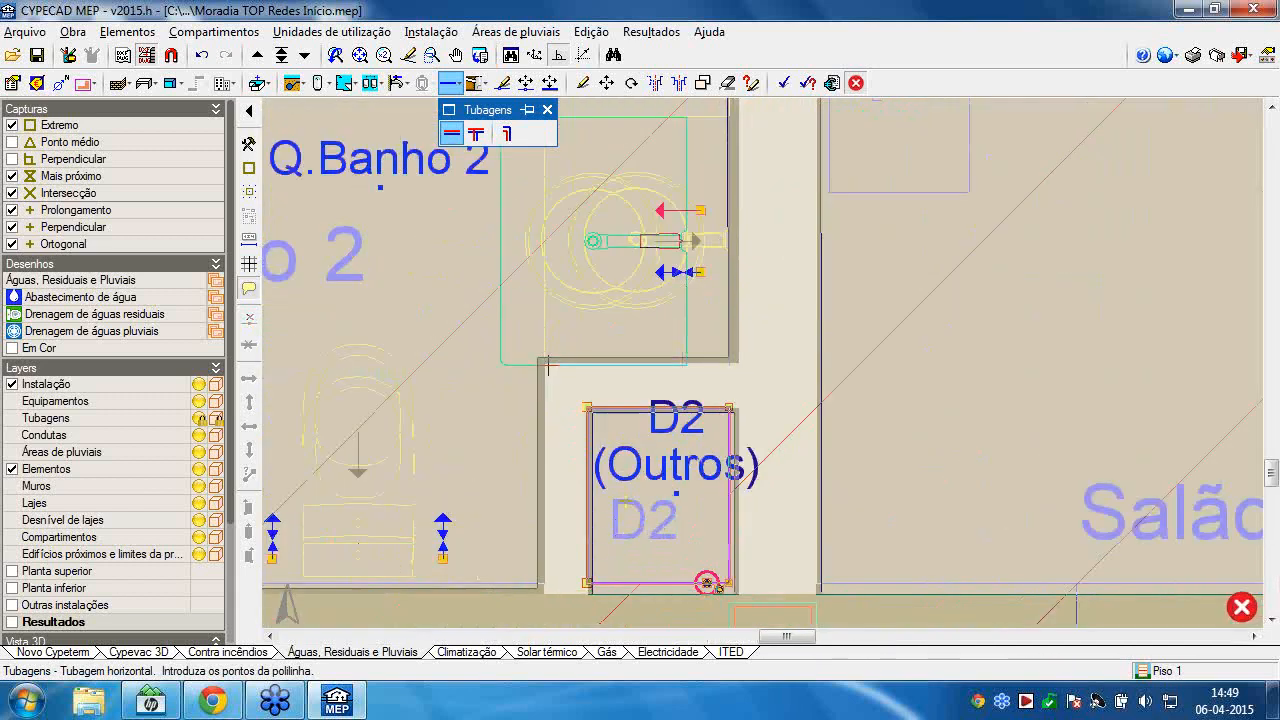
middle_click_drag(348, 83, 306, 56)
left_click(306, 56)
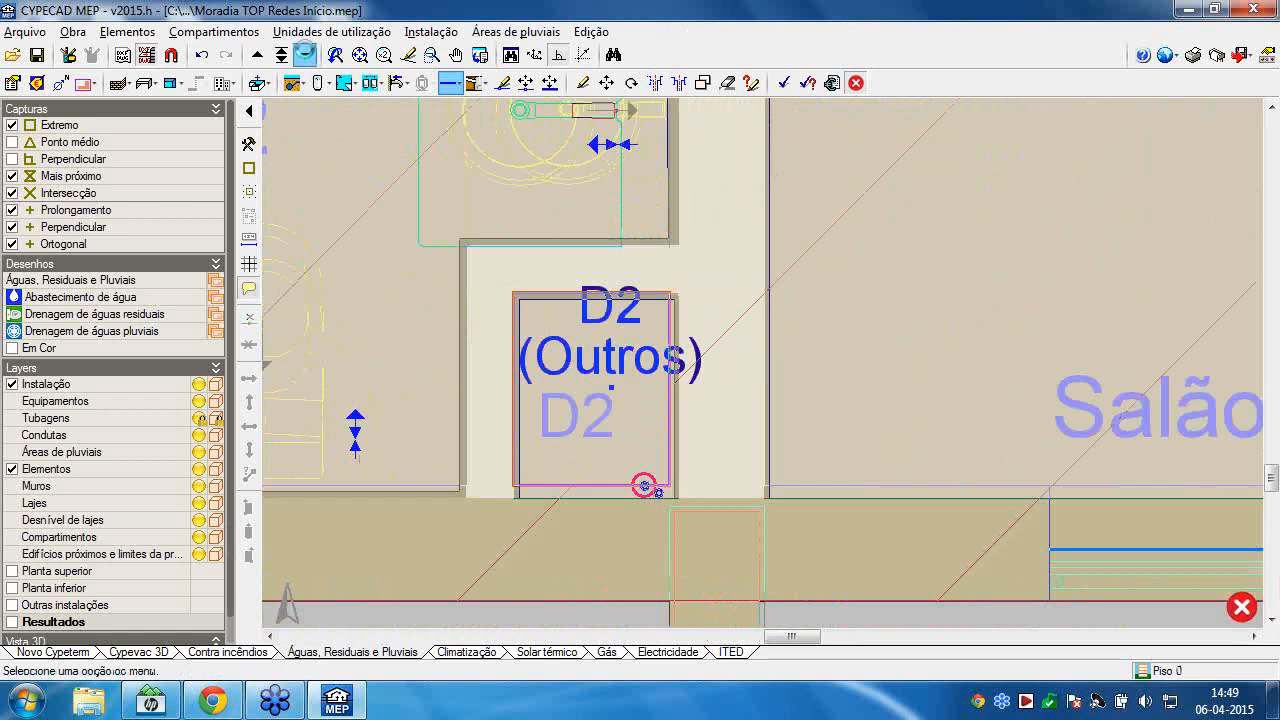
left_click(567, 311)
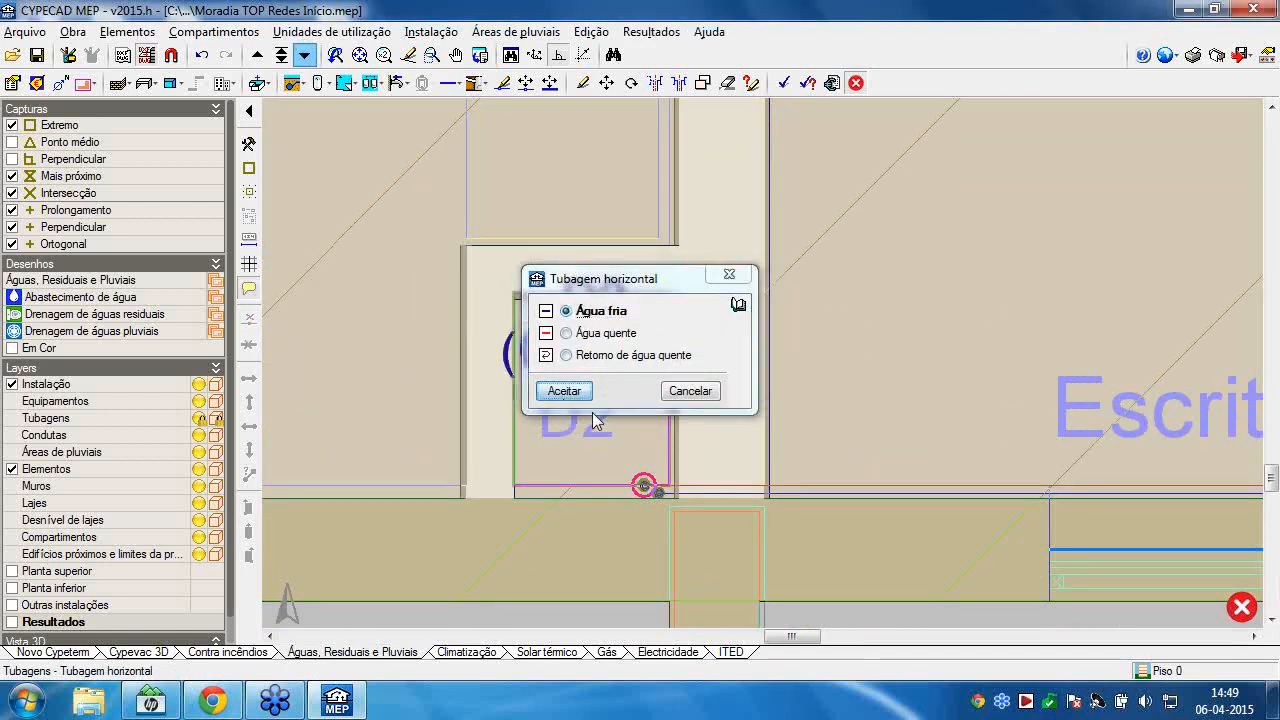
left_click(564, 391)
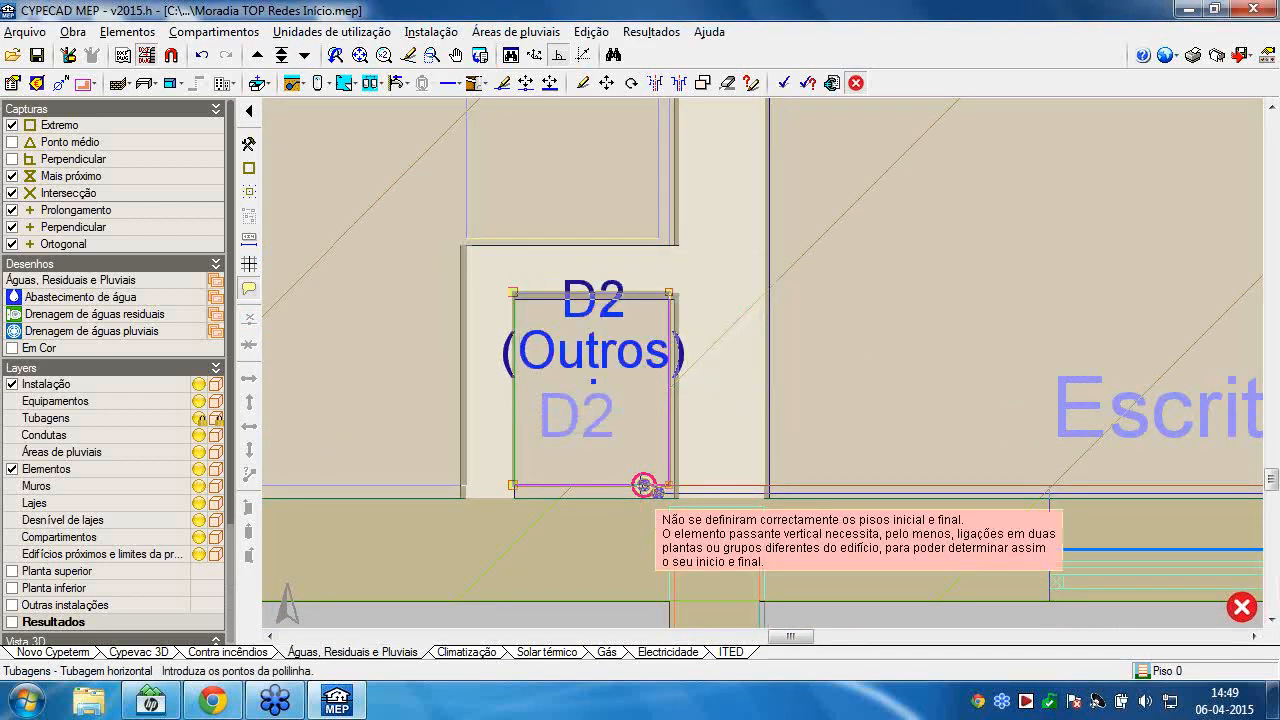
scroll(630, 485, "up", 2)
left_click(258, 56)
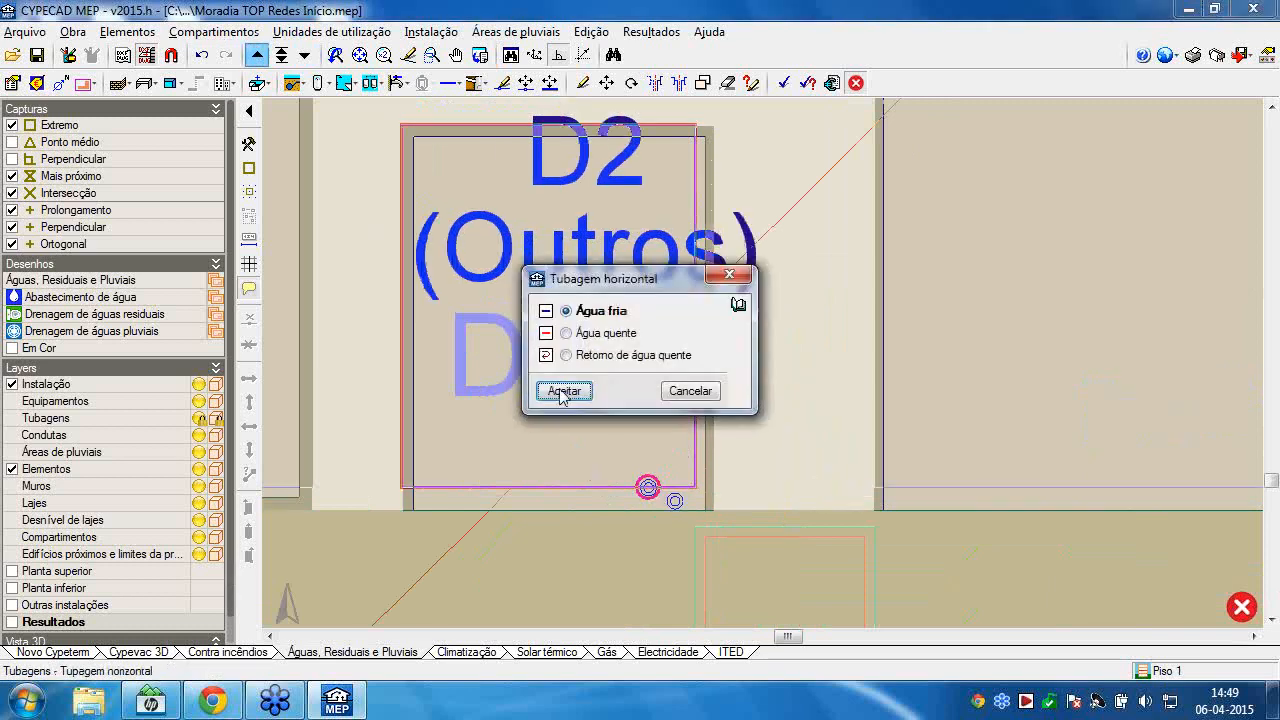
Draw a cold-water pipe (Água fria) from the cold-water riser in duct D2 to the washbasin in Q.Banho 2.
left_click(562, 393)
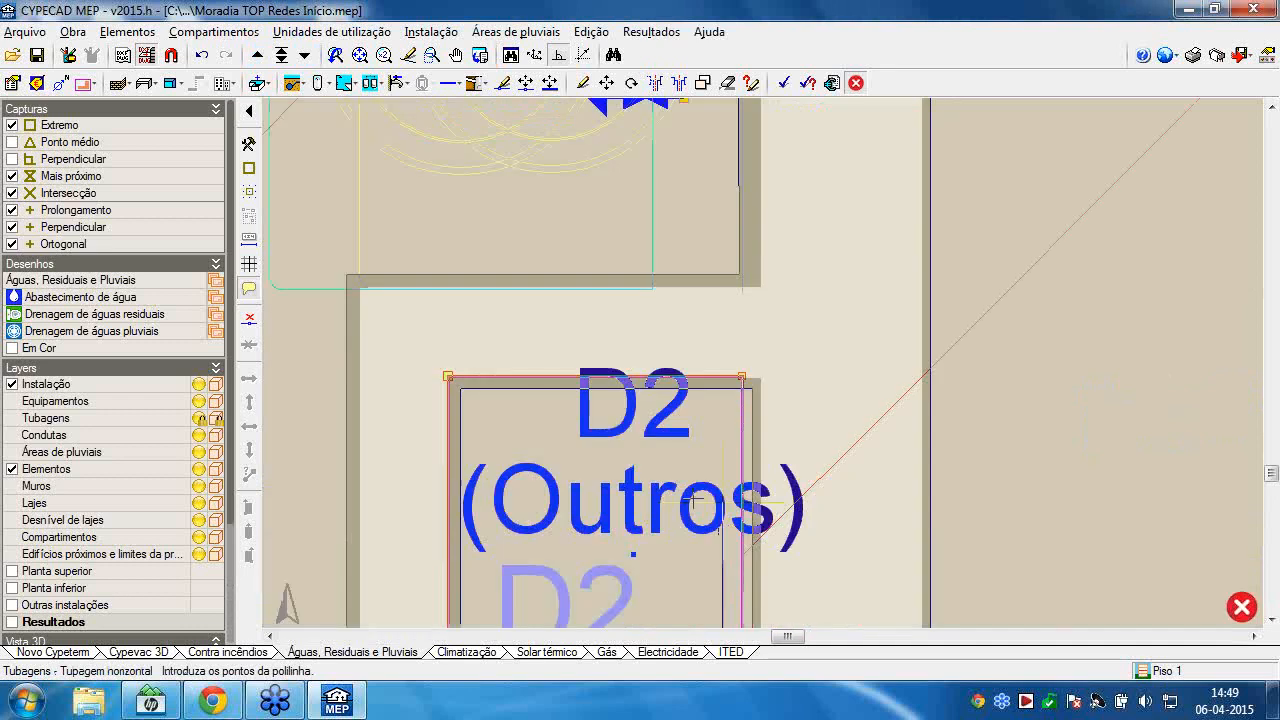
scroll(697, 502, "down", 3)
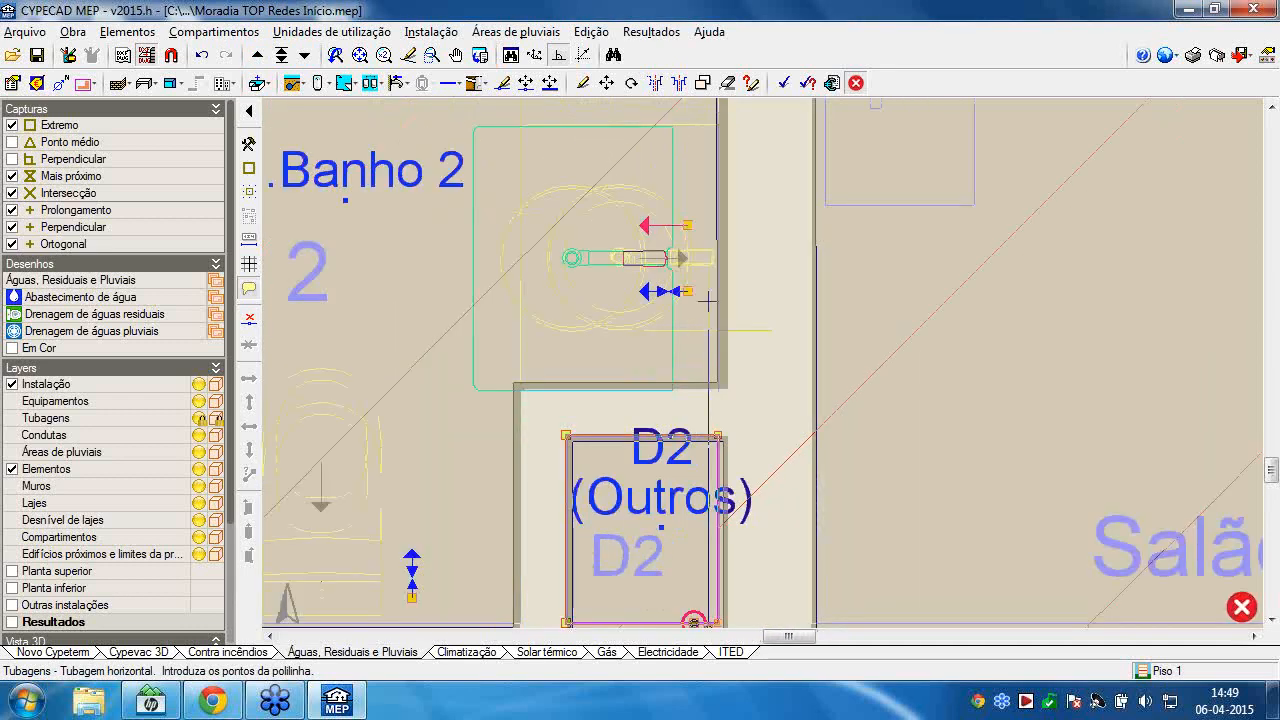
scroll(707, 302, "up", 2)
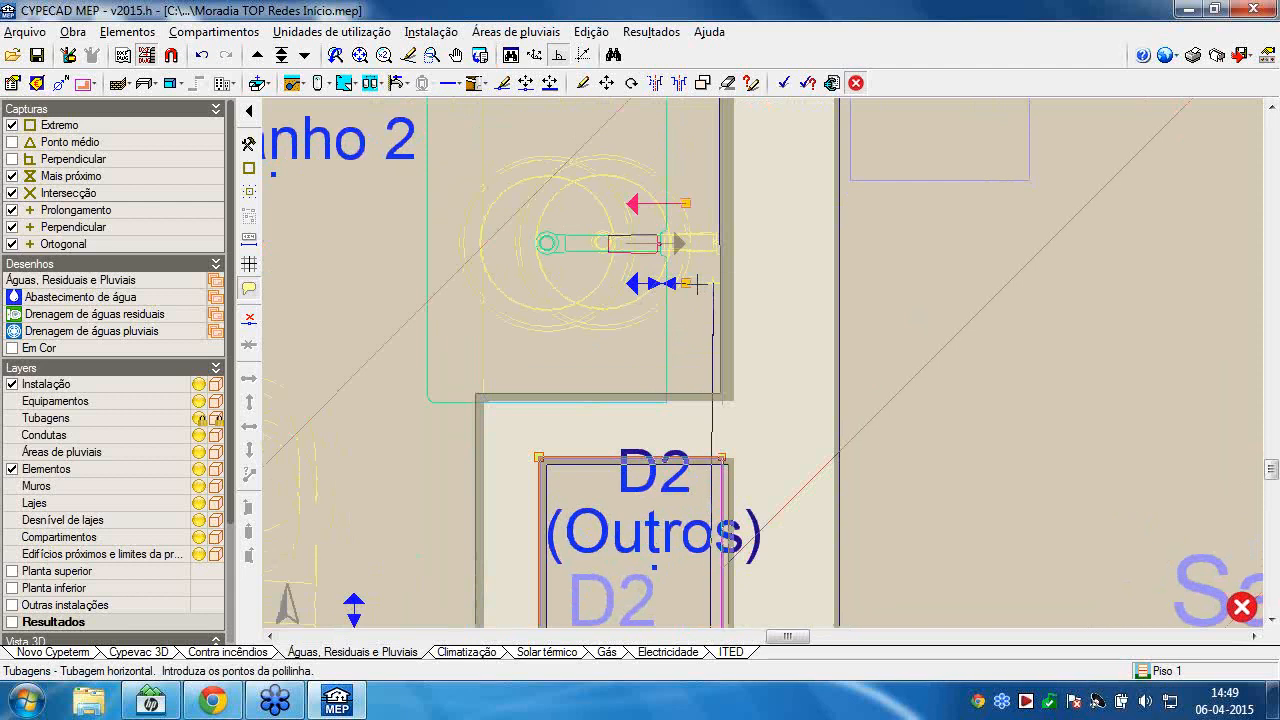
scroll(697, 284, "up", 5)
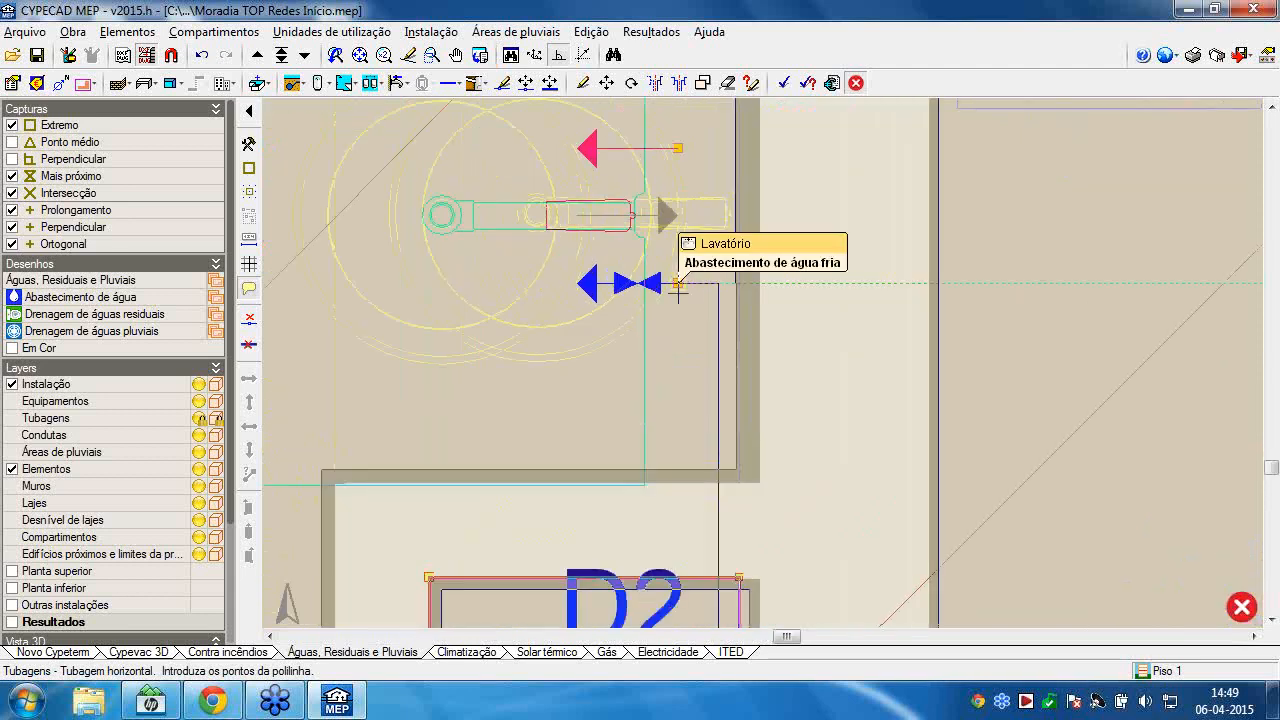
left_click(678, 291)
right_click(678, 291)
Branch the cold-water pipe above duct D2 and run it around the wall corner to the toilet's cold-water connection nearest the bidet.
middle_click_drag(714, 391, 735, 365)
scroll(735, 365, "down", 2)
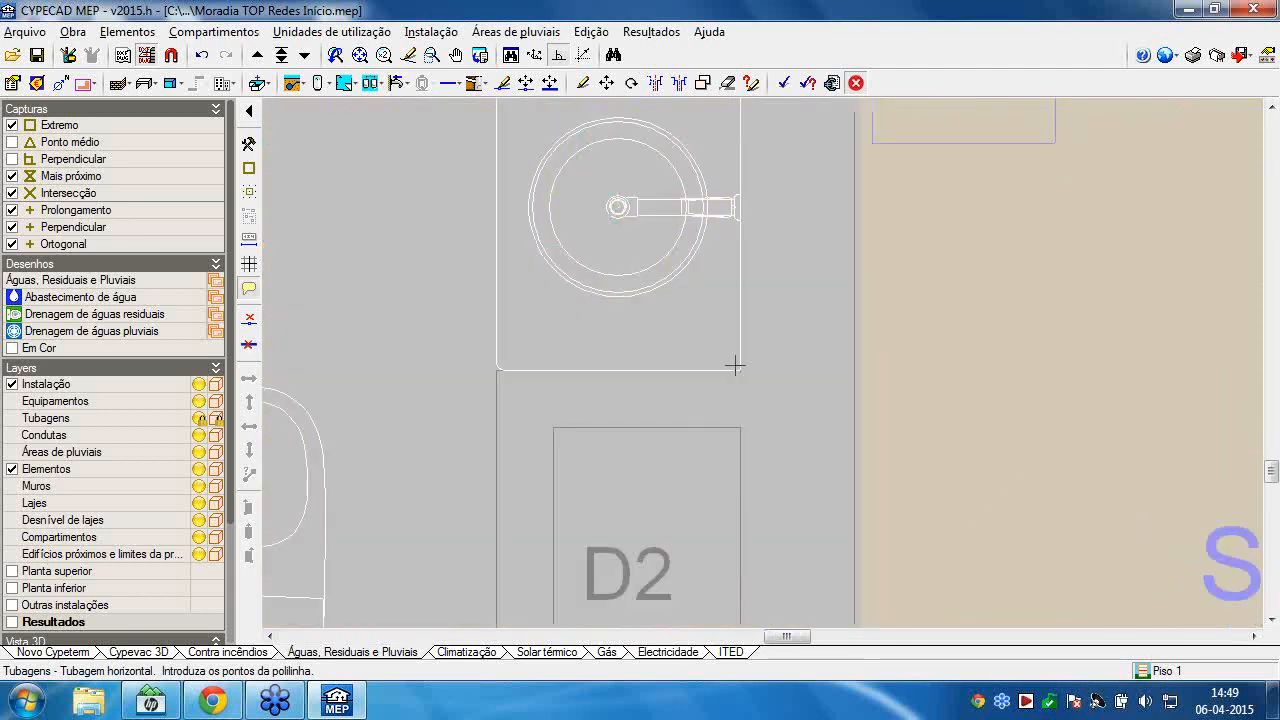
left_click(726, 346)
mouse_move(440, 346)
middle_mouse_down()
mouse_move(571, 351)
mouse_move(680, 301)
middle_mouse_up()
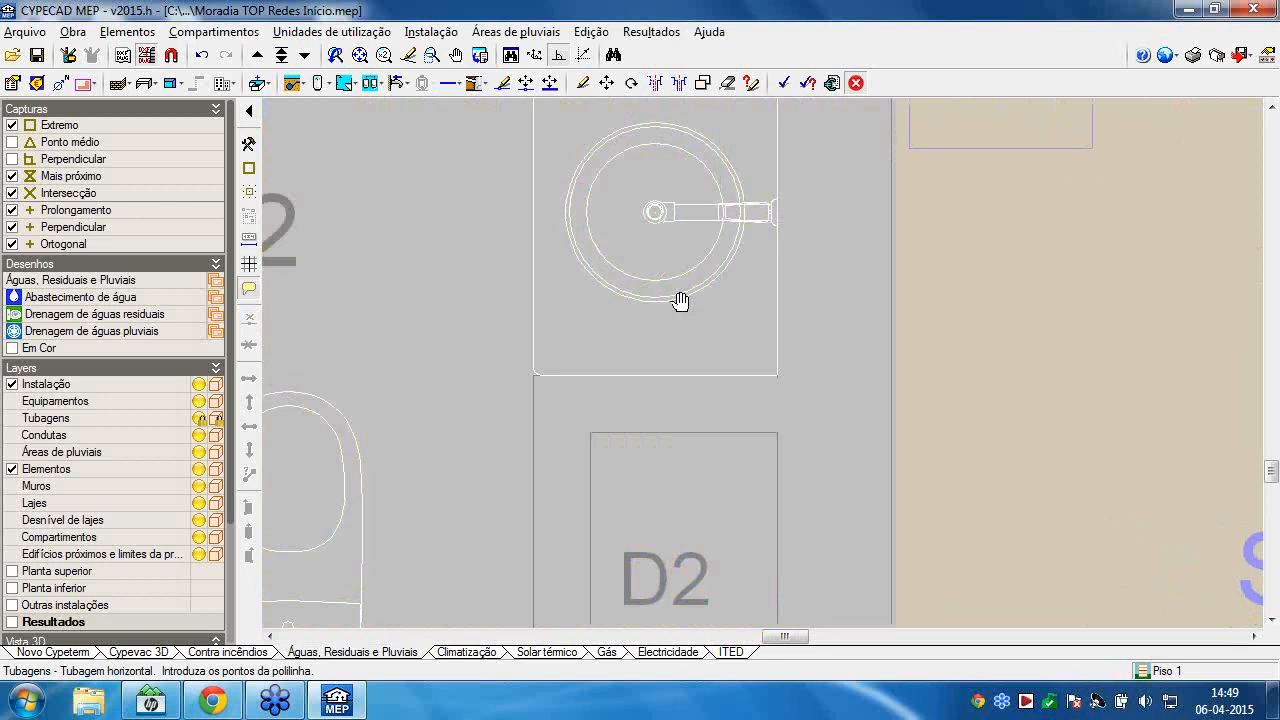
middle_click_drag(512, 350, 686, 294)
left_click(681, 432)
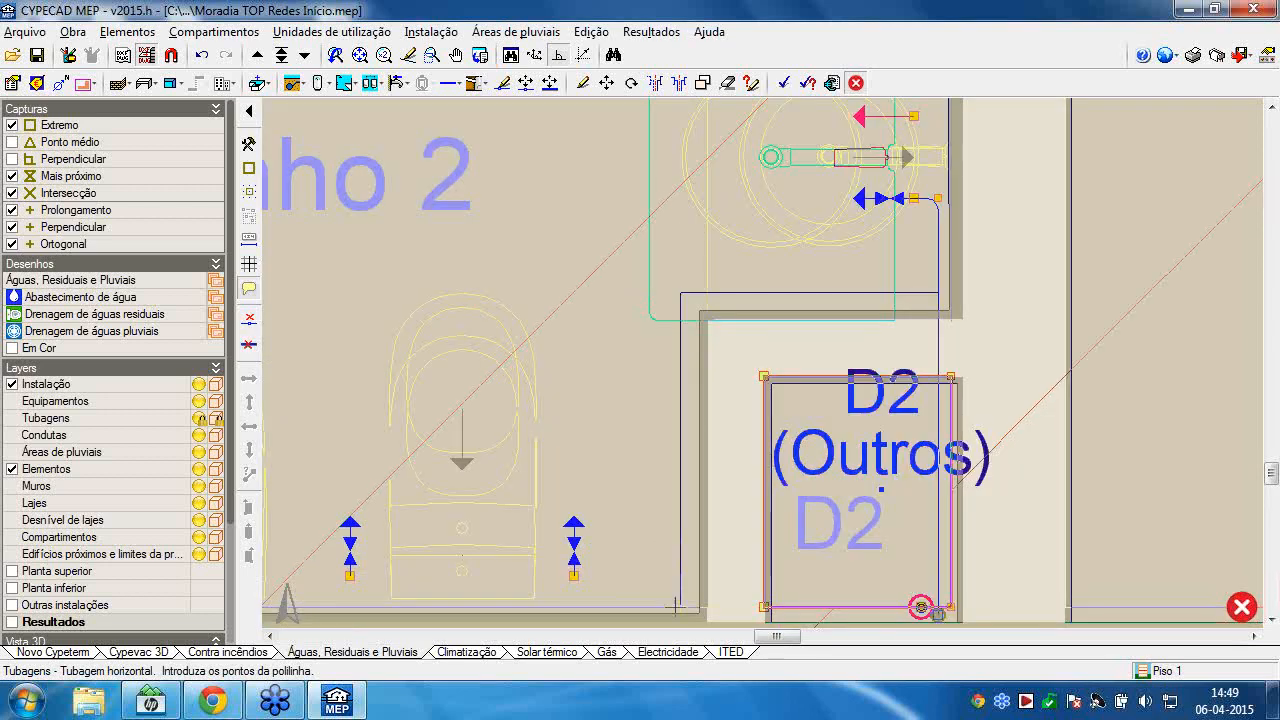
left_click(676, 606)
middle_click_drag(533, 600, 764, 582)
scroll(563, 593, "up", 1)
left_click(566, 593)
left_click(565, 560)
right_click(566, 598)
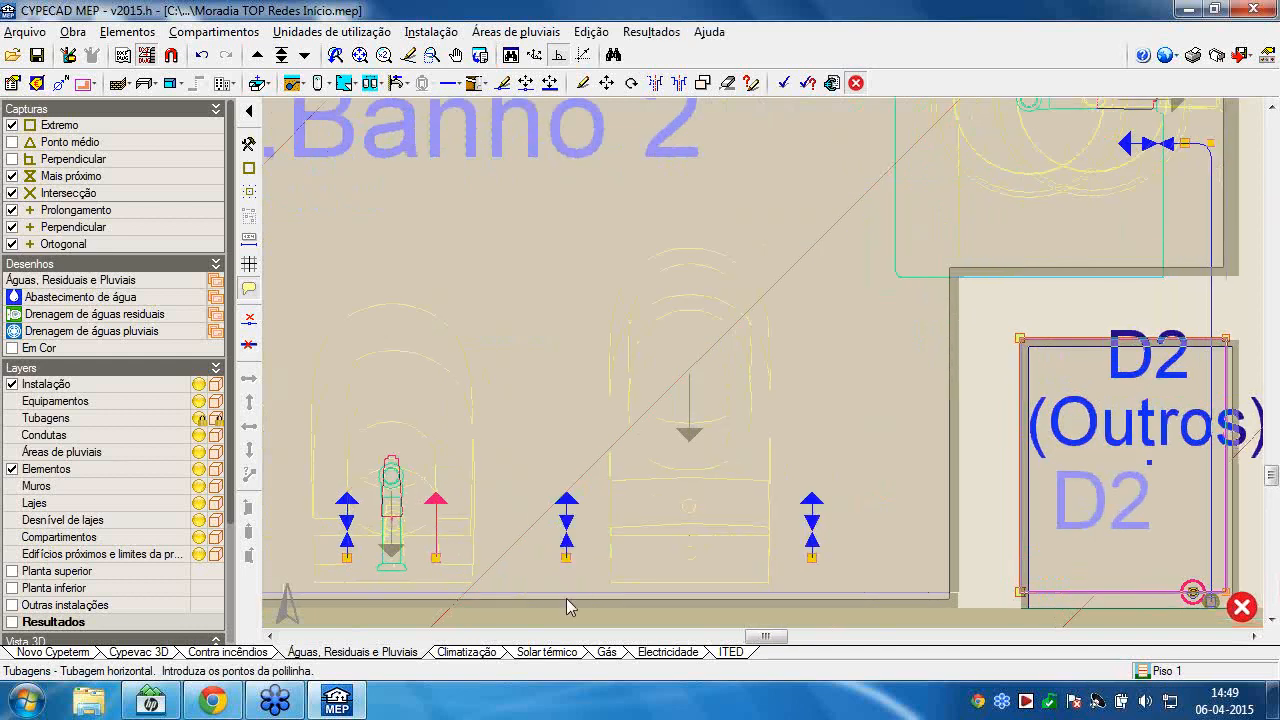
Extend the cold-water pipe along the wall from the toilet branch to the bidet's cold-water connection in Q.Banho 2.
left_click(554, 590)
middle_click_drag(684, 562, 823, 552)
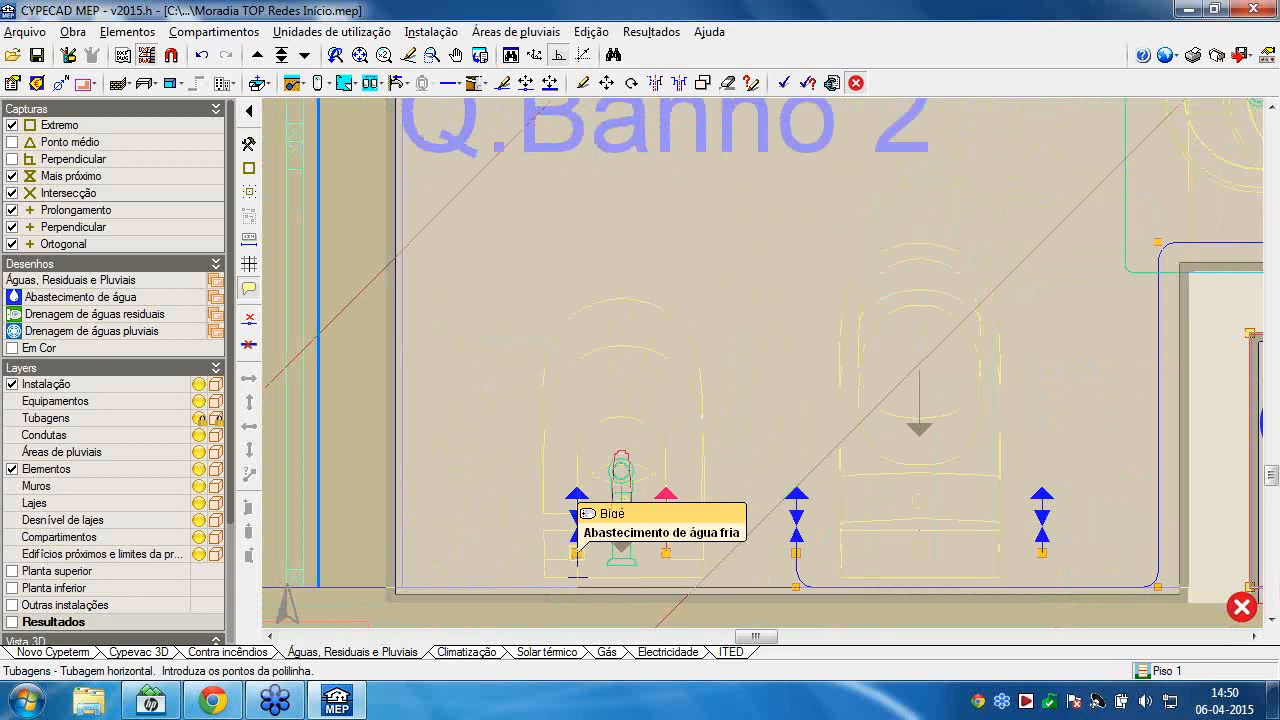
left_click(576, 553)
left_click(577, 586)
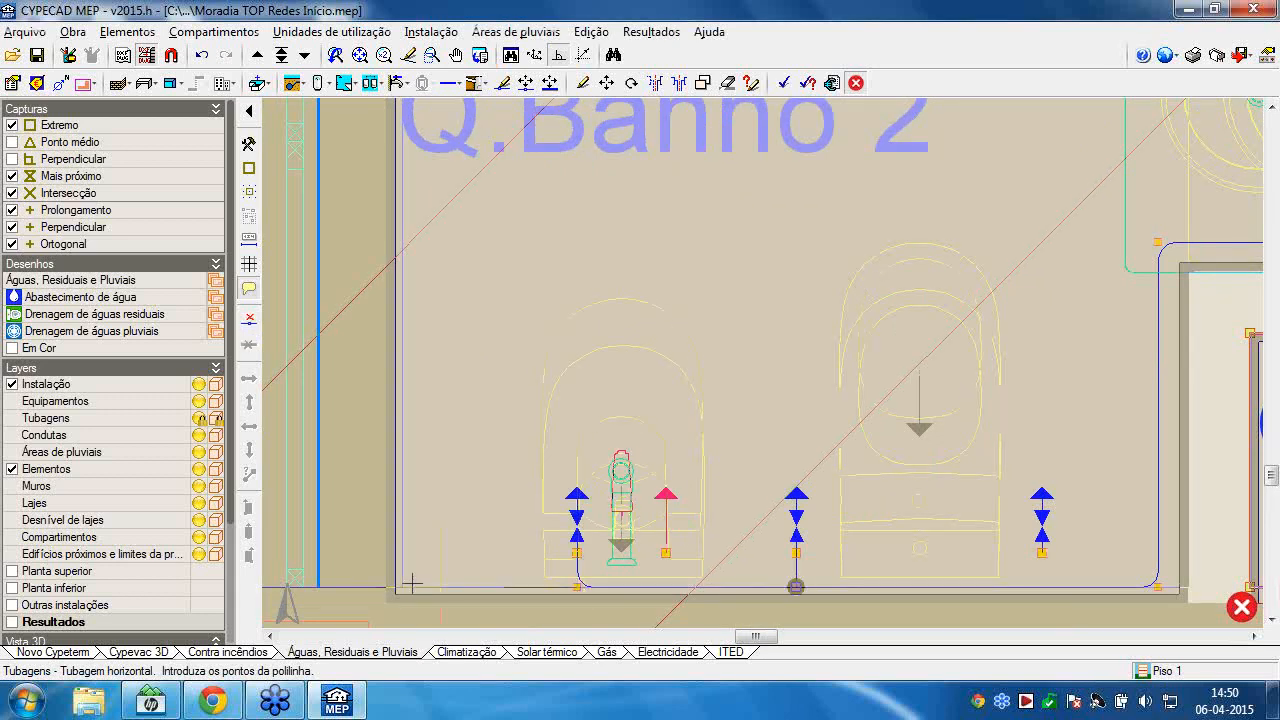
Continue the cold-water pipe from the bidet around the exterior wall to the bathtub's cold-water connection in Q.Banho 2.
middle_click_drag(431, 172, 441, 351)
scroll(446, 358, "down", 1)
middle_click_drag(470, 230, 514, 436)
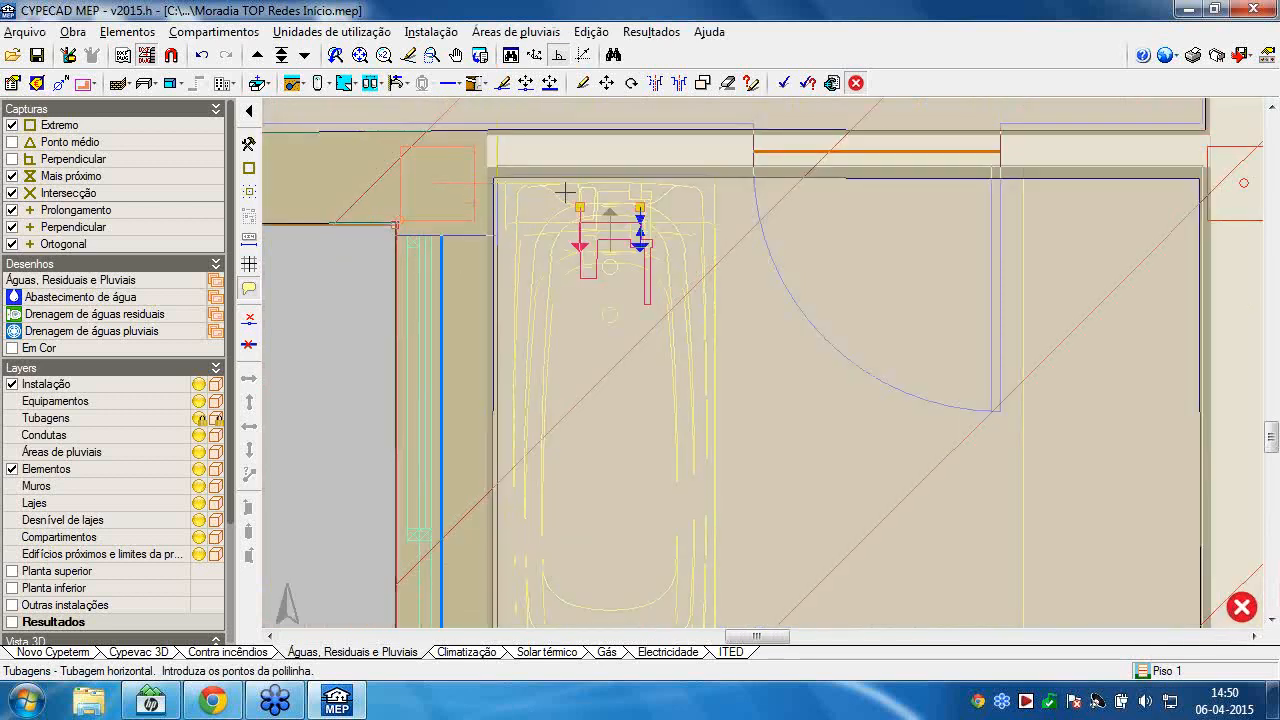
left_click(643, 206)
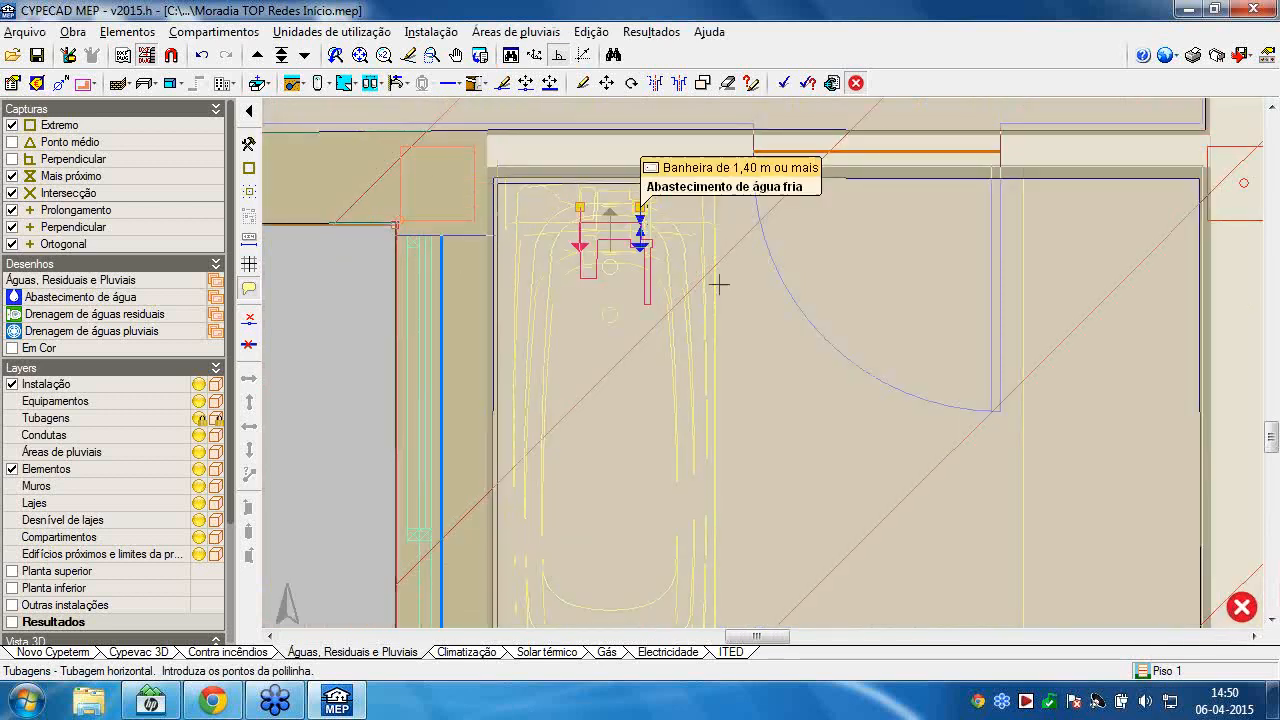
right_click(789, 405)
Draw a hot-water pipe (Água quente) from the hot-water riser in duct D2 to the washbasin in Q.Banho 2.
scroll(727, 316, "down", 1)
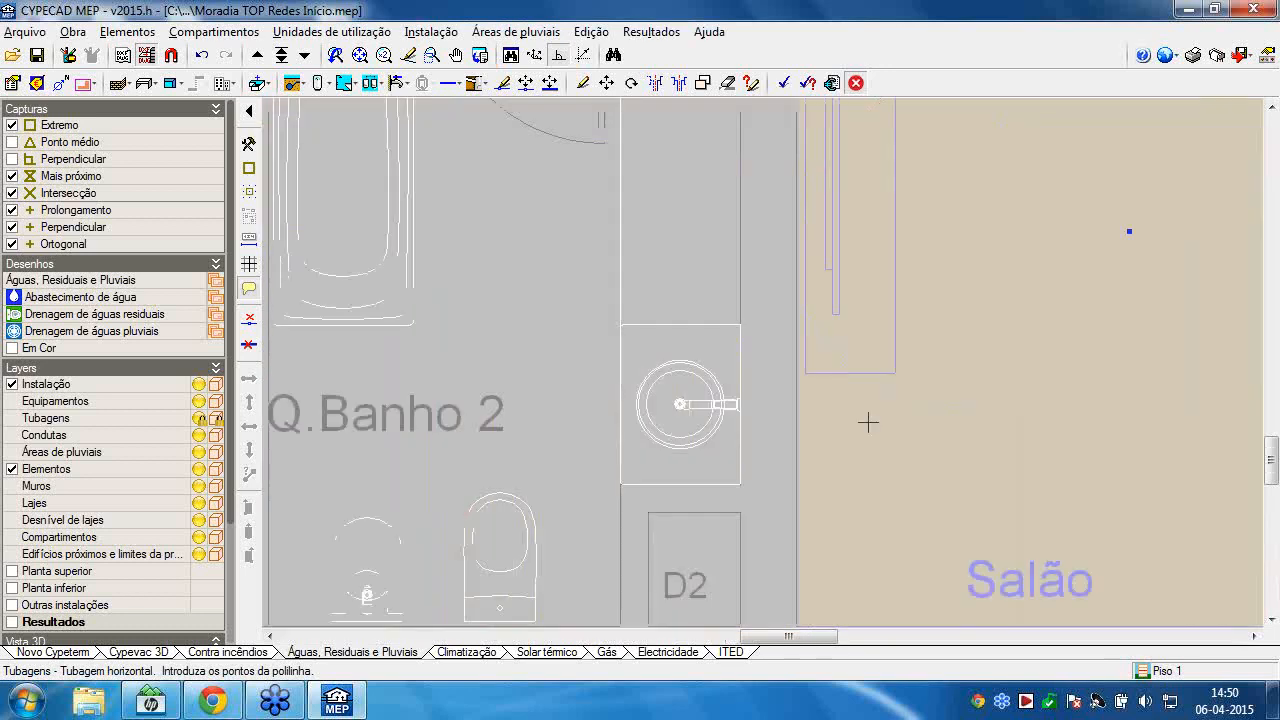
right_click(754, 428)
left_click(574, 336)
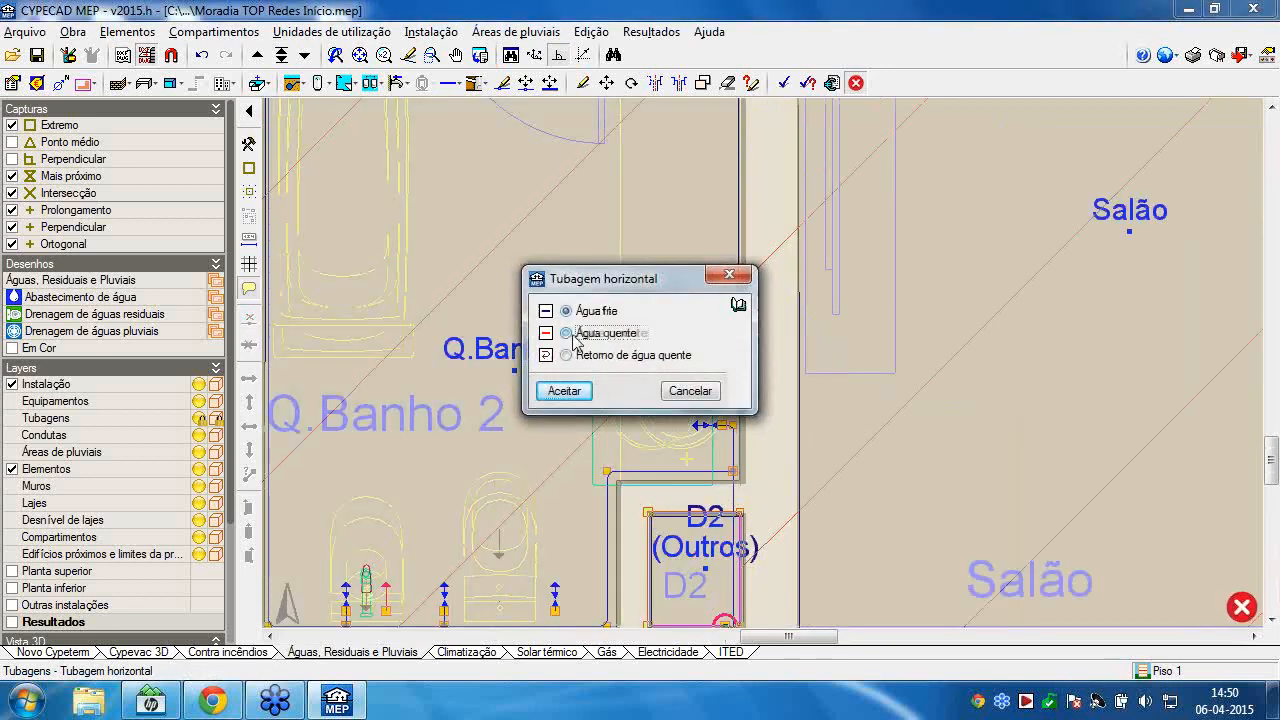
left_click(564, 391)
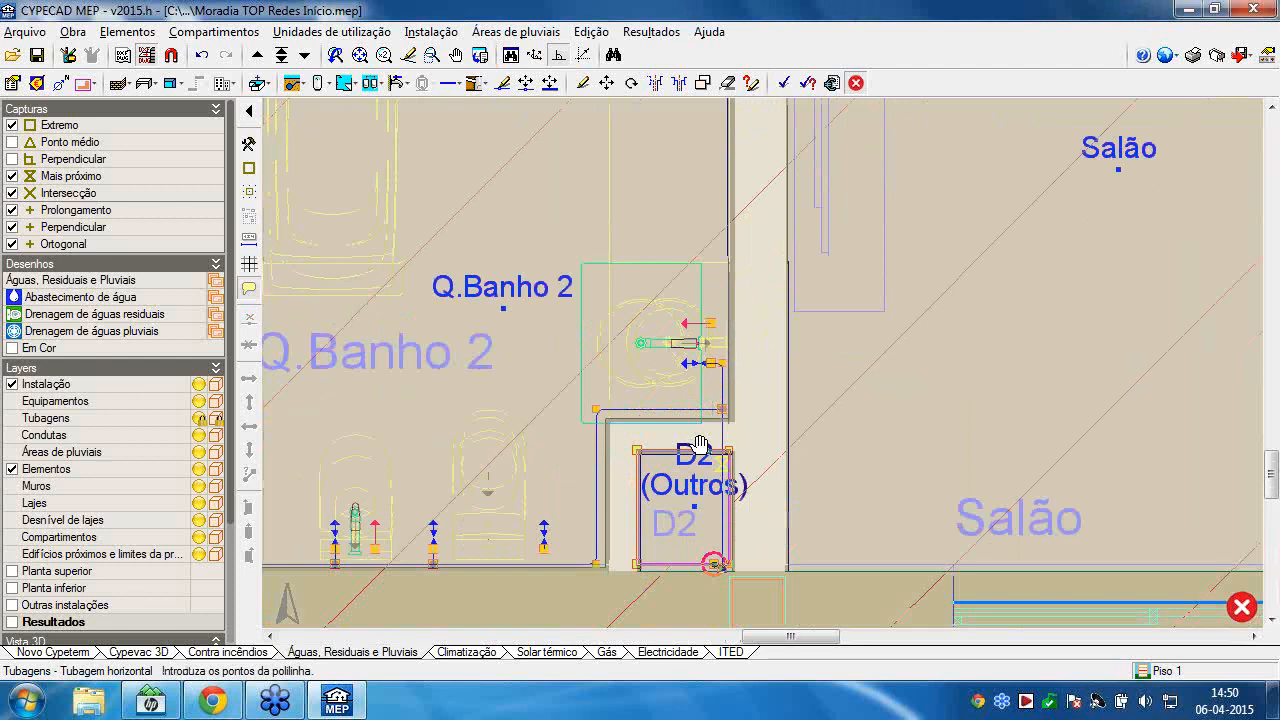
scroll(680, 445, "up", 3)
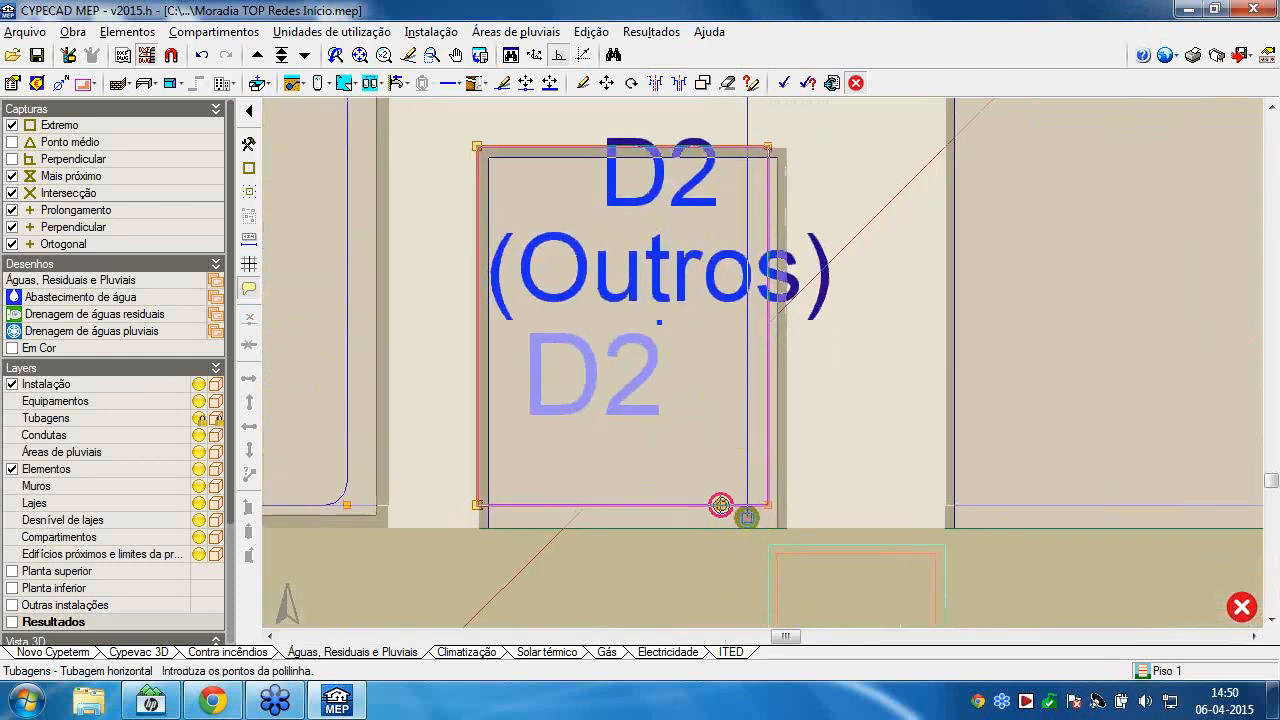
scroll(715, 500, "up", 2)
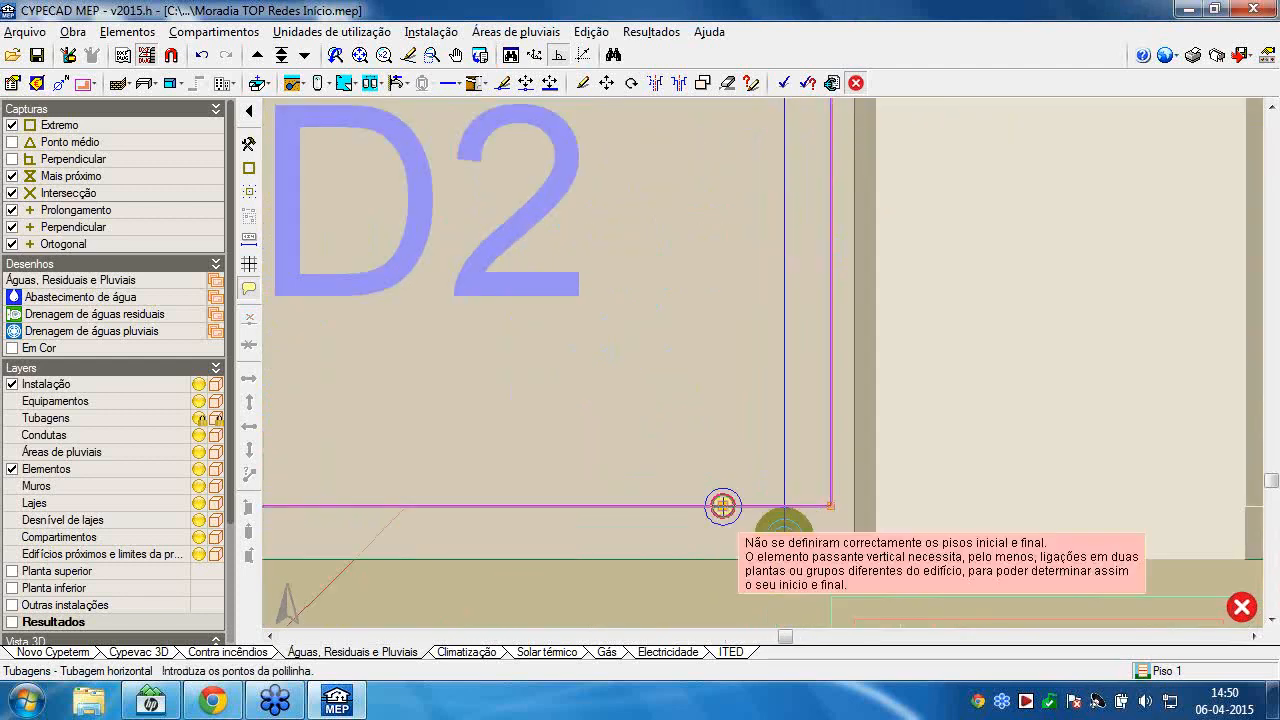
left_click(722, 507)
scroll(692, 195, "down", 3)
middle_click_drag(685, 190, 718, 516)
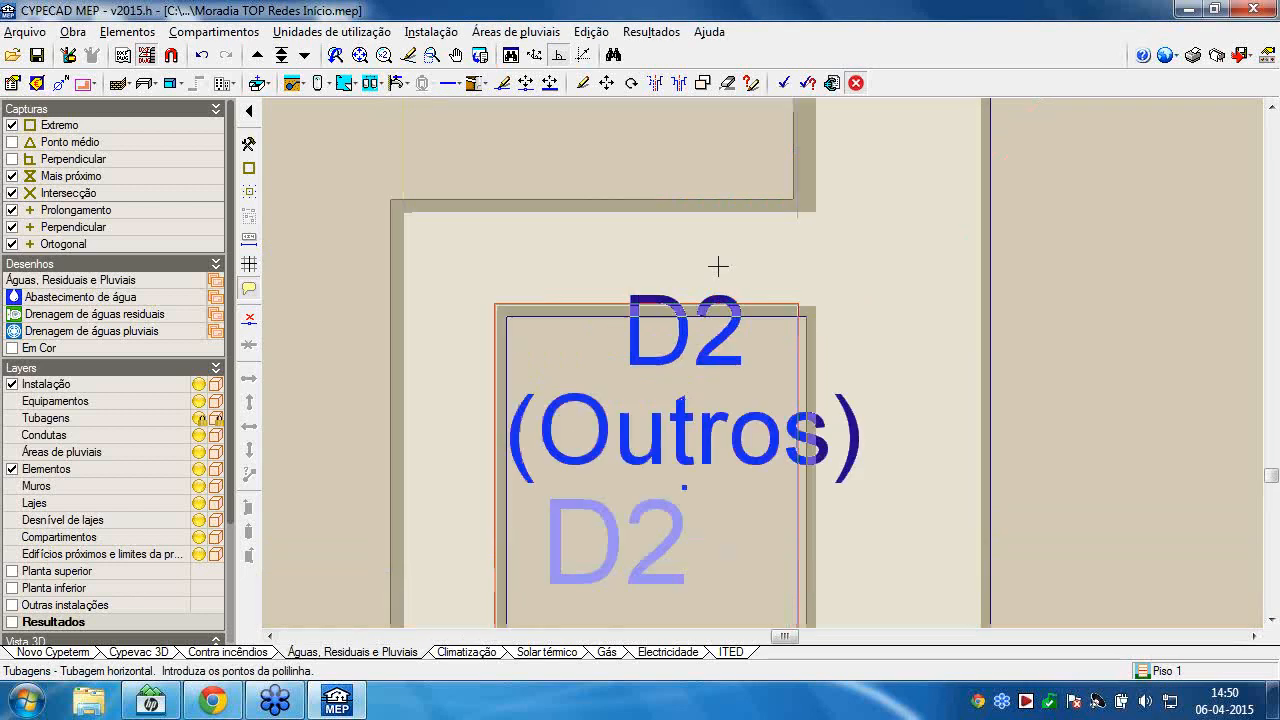
mouse_move(749, 238)
middle_mouse_down()
mouse_move(750, 462)
mouse_move(740, 423)
middle_mouse_up()
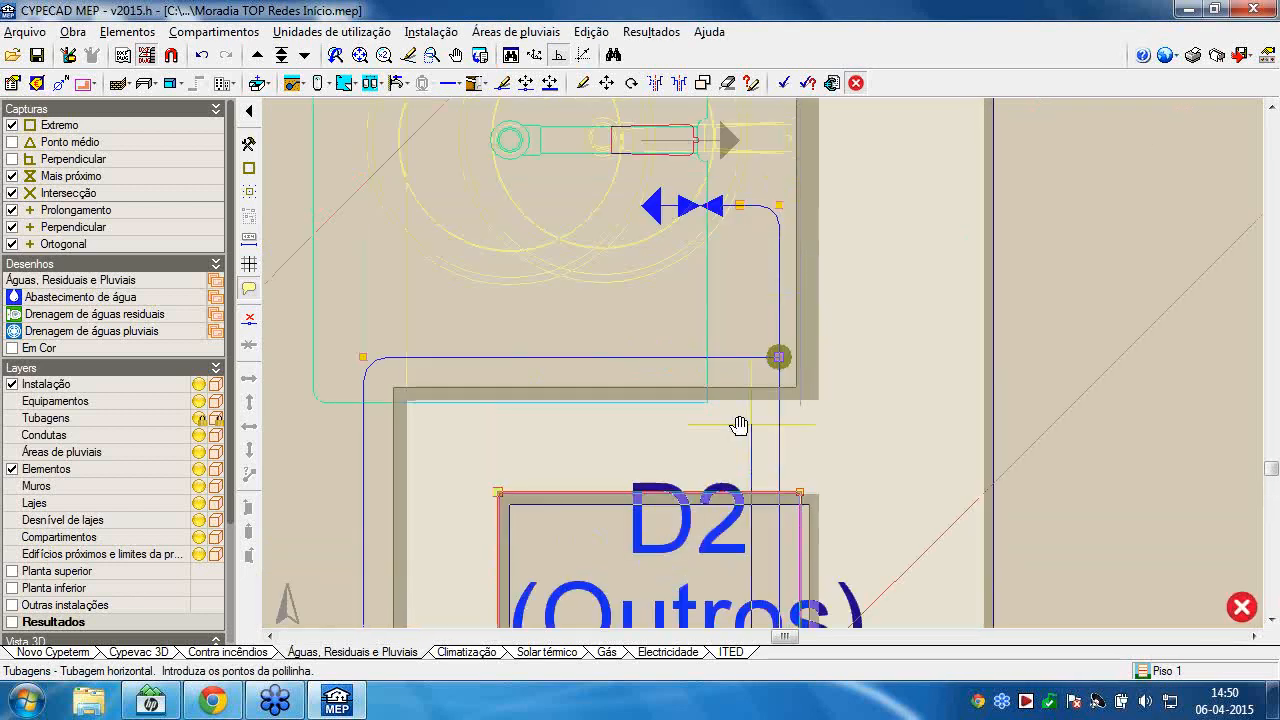
scroll(743, 427, "down", 3)
scroll(757, 197, "up", 1)
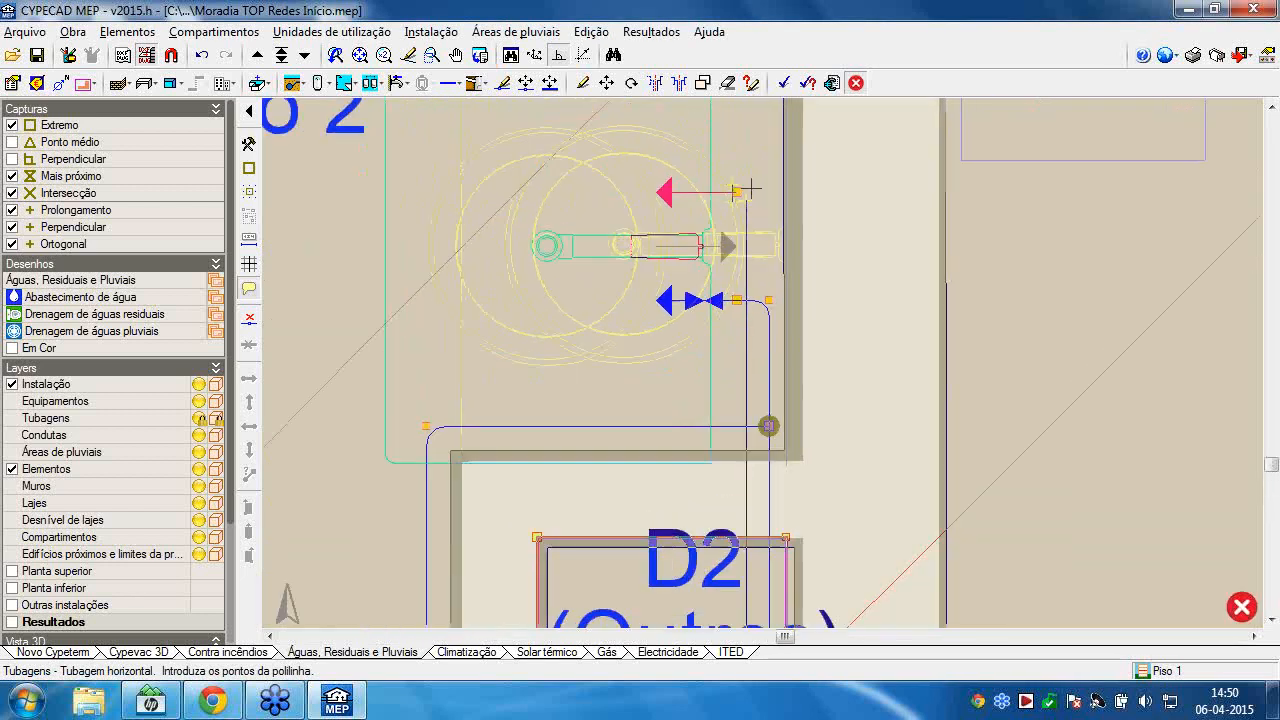
scroll(740, 190, "up", 3)
left_click(708, 225)
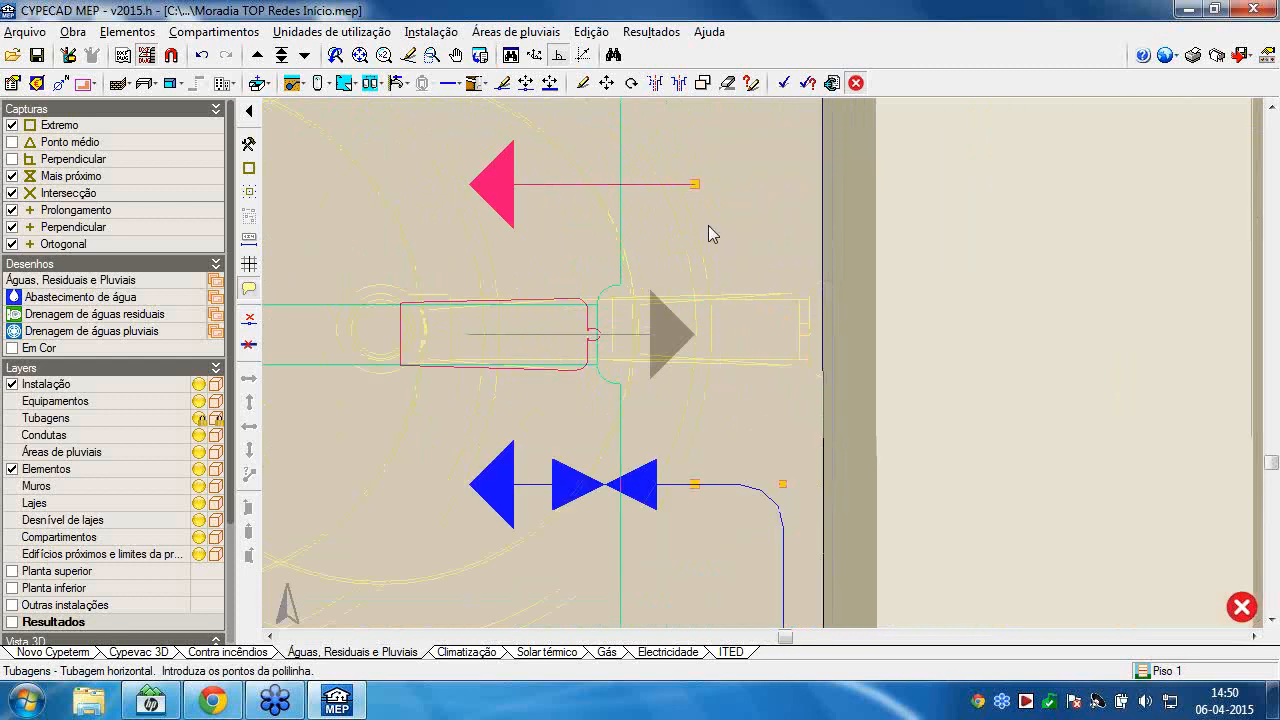
Branch the hot-water pipe above duct D2 and run it parallel to the cold-water pipe to the bidet's hot-water connection.
middle_click_drag(723, 460, 734, 185)
scroll(734, 185, "down", 2)
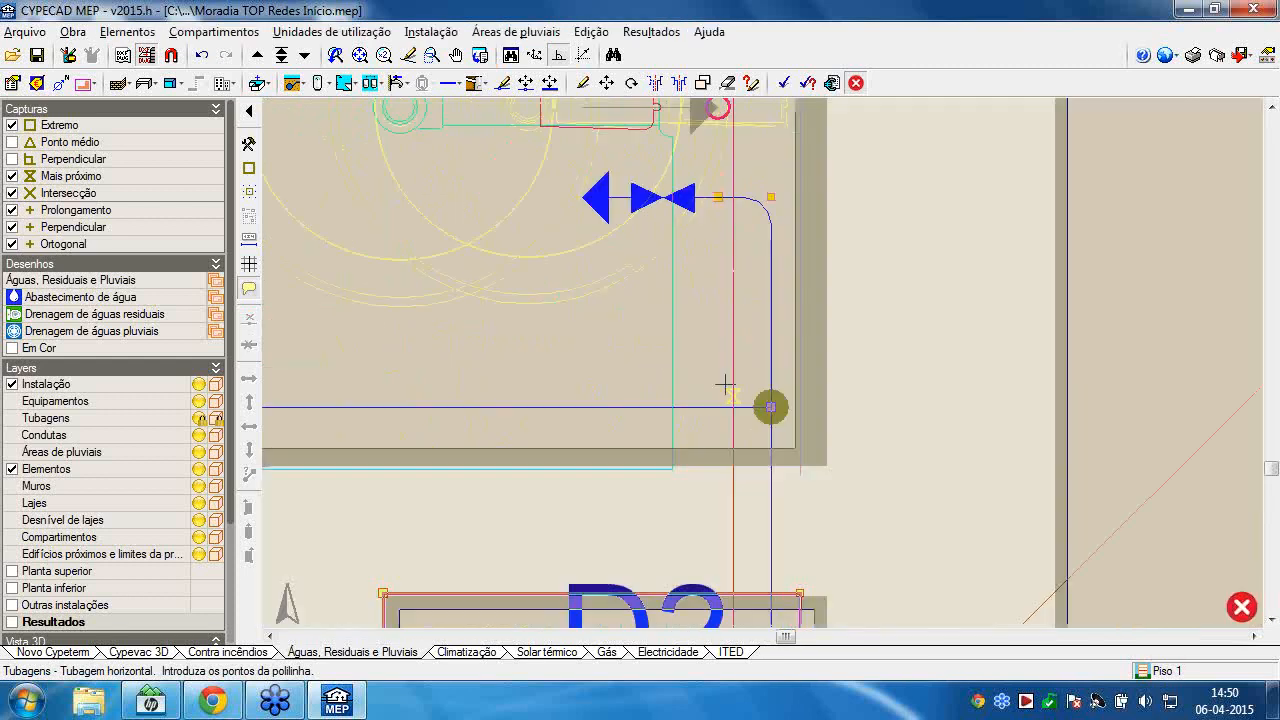
scroll(490, 368, "down", 2)
middle_click_drag(503, 370, 900, 363)
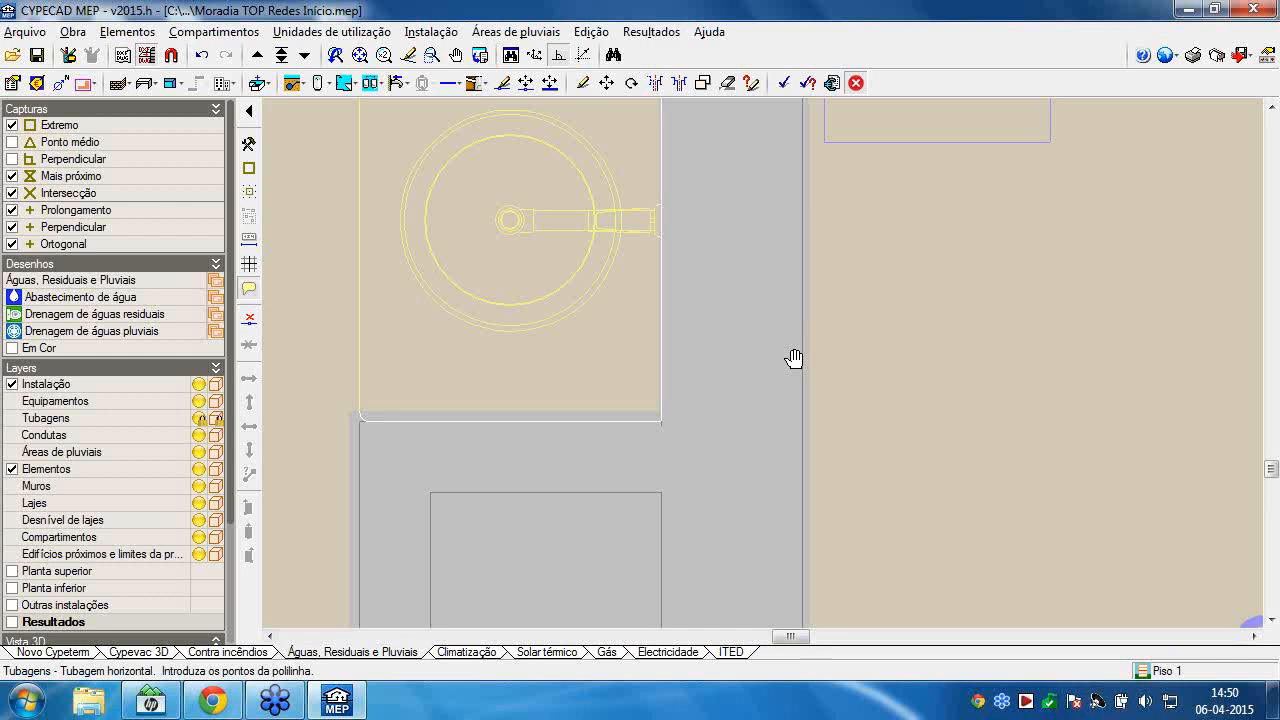
scroll(685, 381, "up", 1)
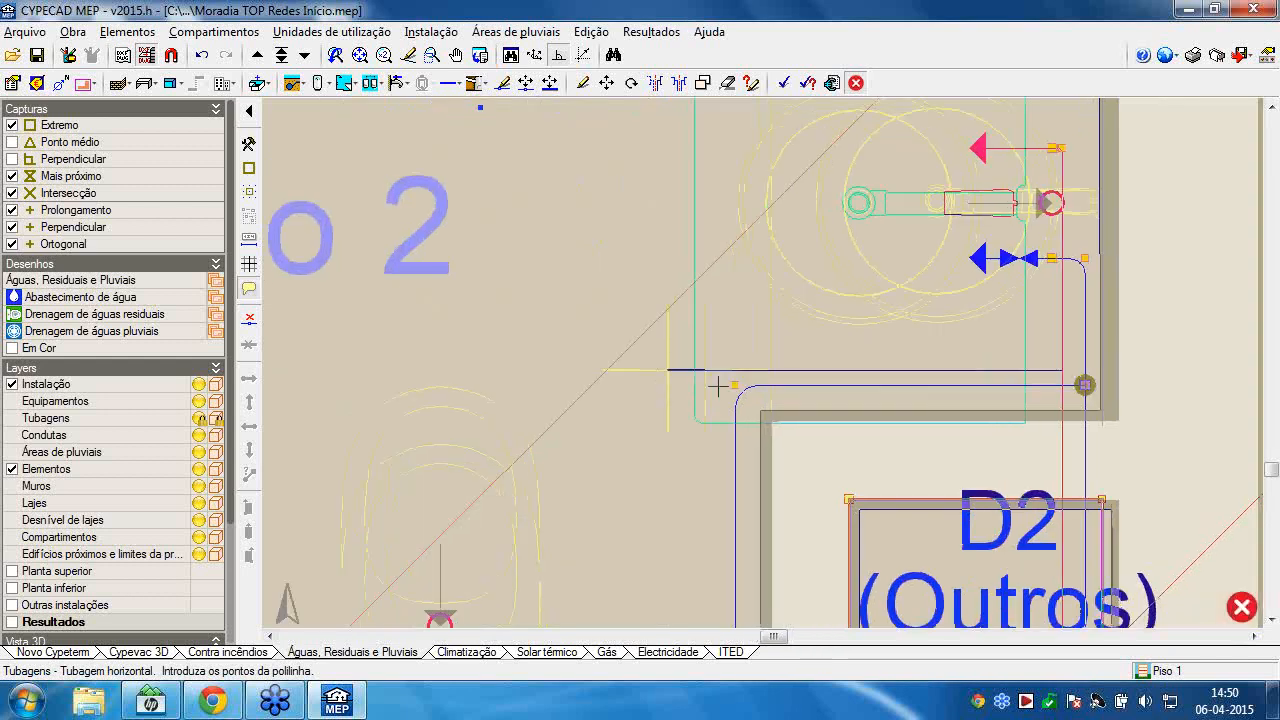
scroll(718, 386, "up", 2)
left_click(724, 386)
middle_click_drag(731, 427, 749, 117)
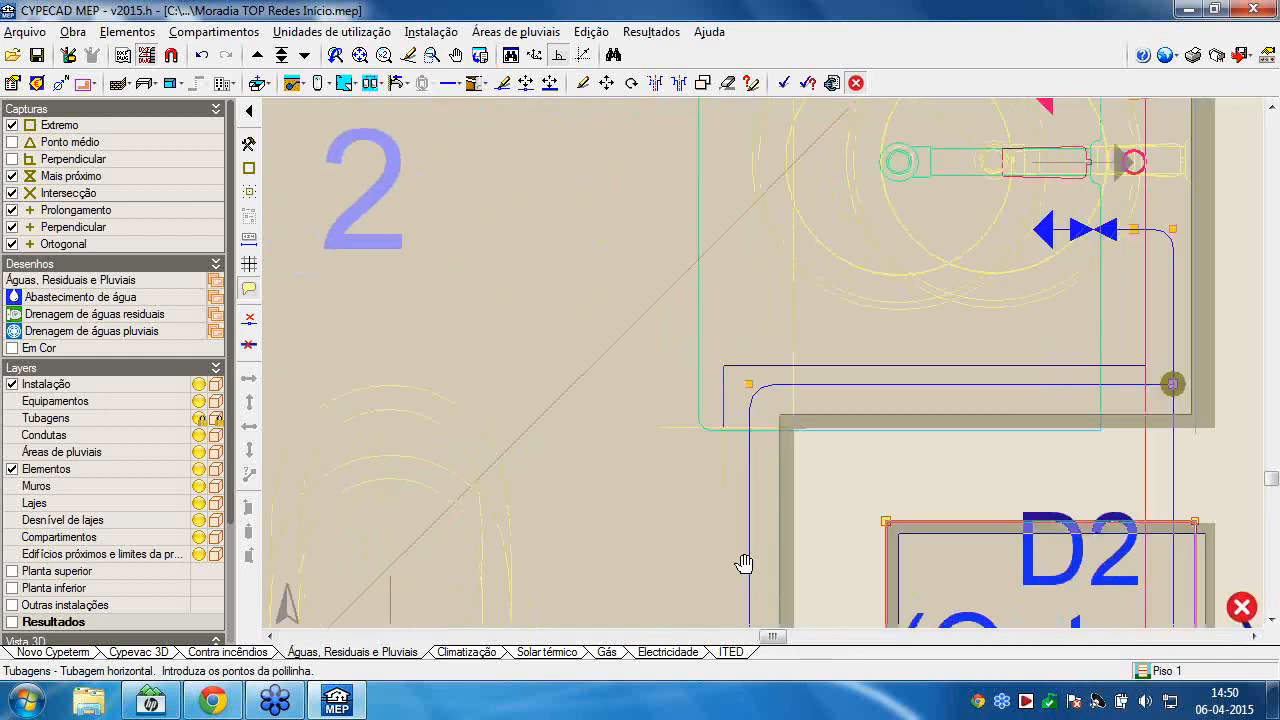
middle_click_drag(544, 537, 834, 531)
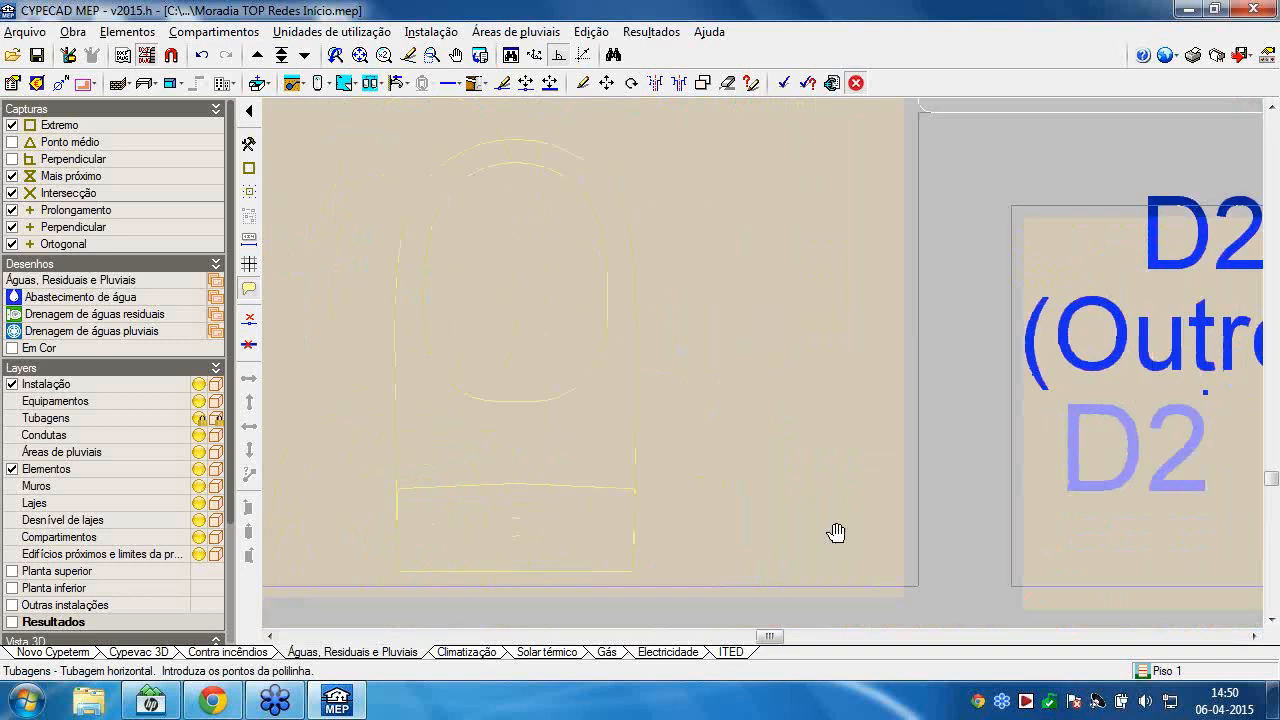
middle_click_drag(537, 517, 772, 536)
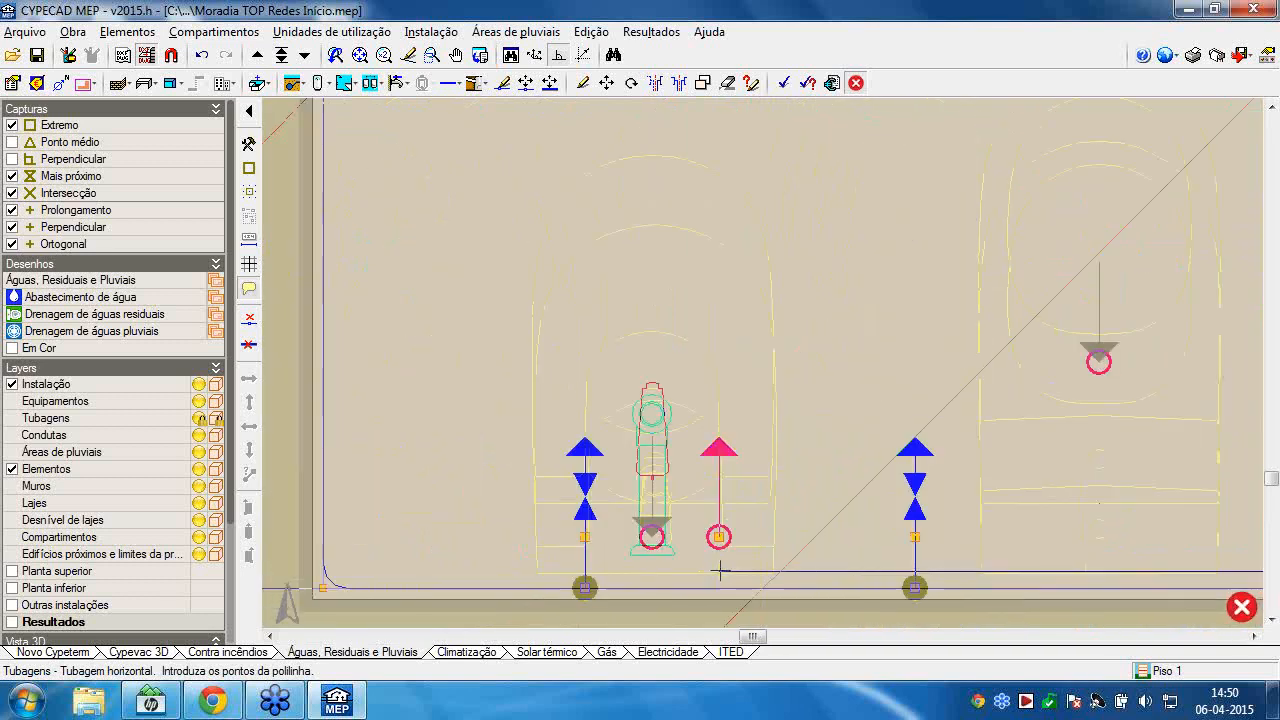
left_click(719, 537)
left_click(719, 571)
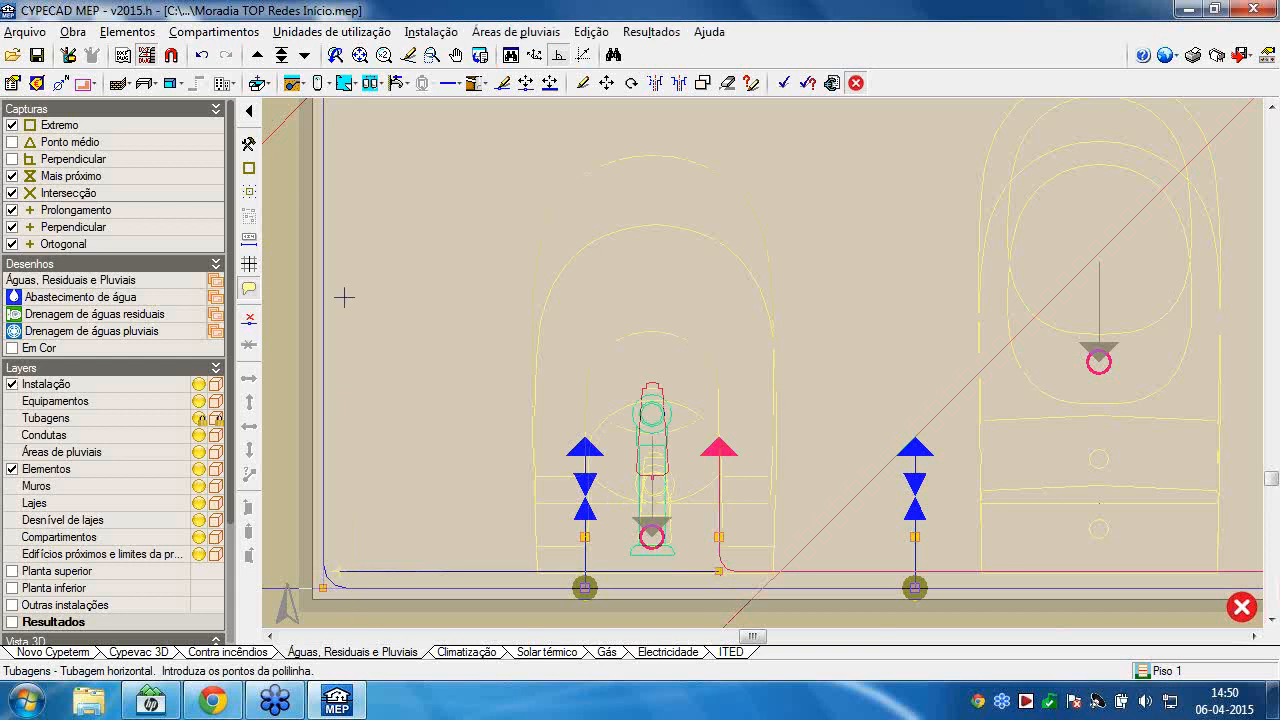
Continue the hot-water pipe from the bidet around the exterior wall to the bathtub's hot-water connection in Q.Banho 2.
scroll(400, 546, "up", 3)
middle_click_drag(409, 420, 430, 574)
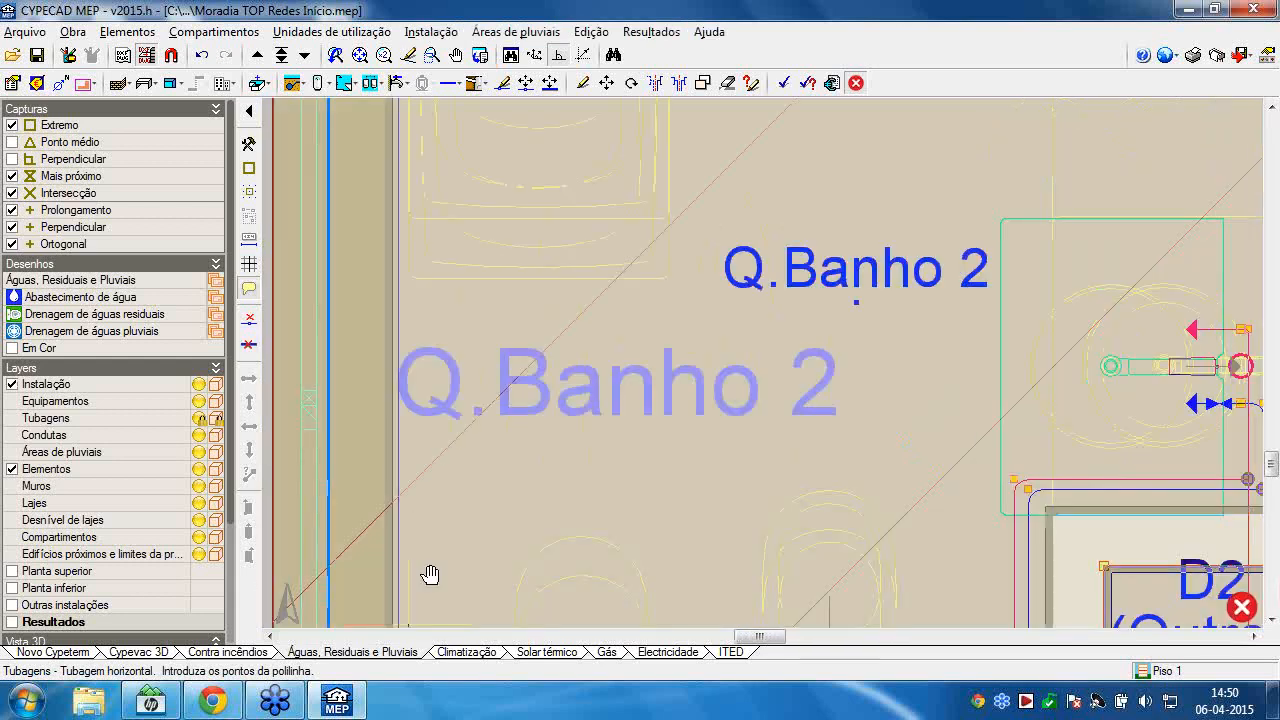
middle_click_drag(425, 320, 450, 590)
middle_click_drag(464, 108, 468, 263)
middle_click_drag(463, 185, 434, 306)
scroll(425, 291, "up", 2)
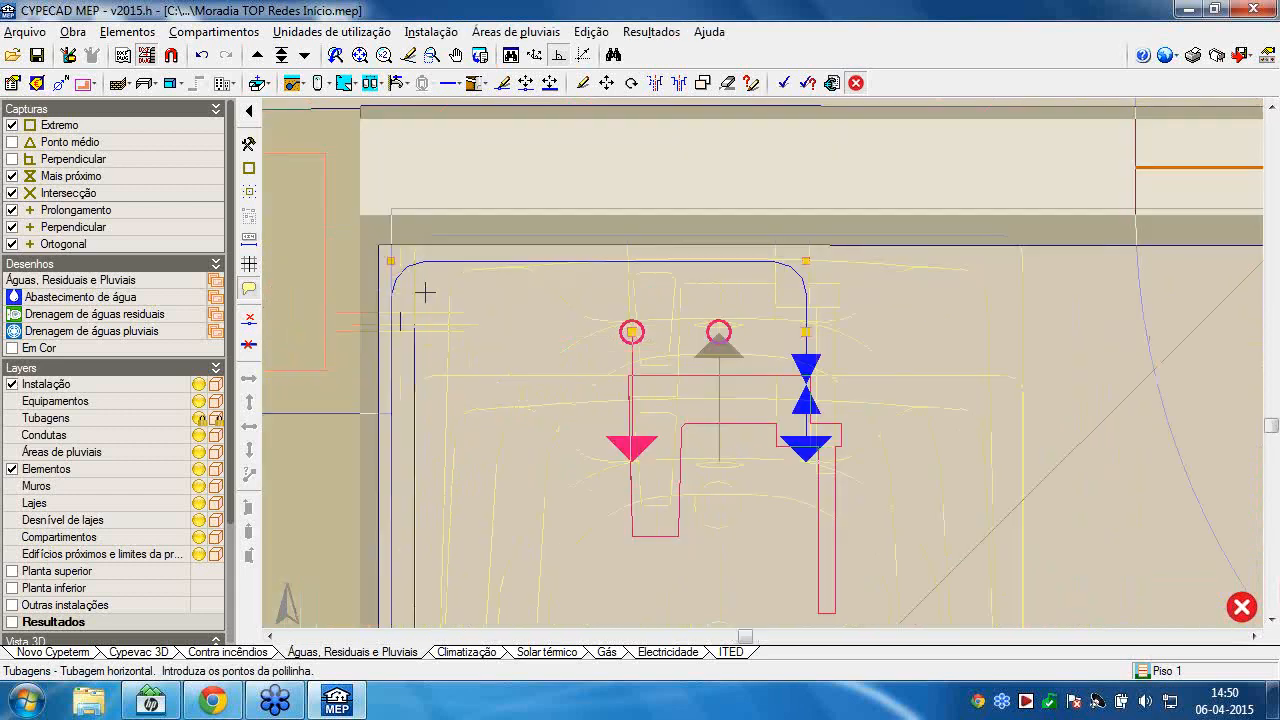
scroll(425, 291, "up", 2)
left_click(735, 338)
right_click(642, 332)
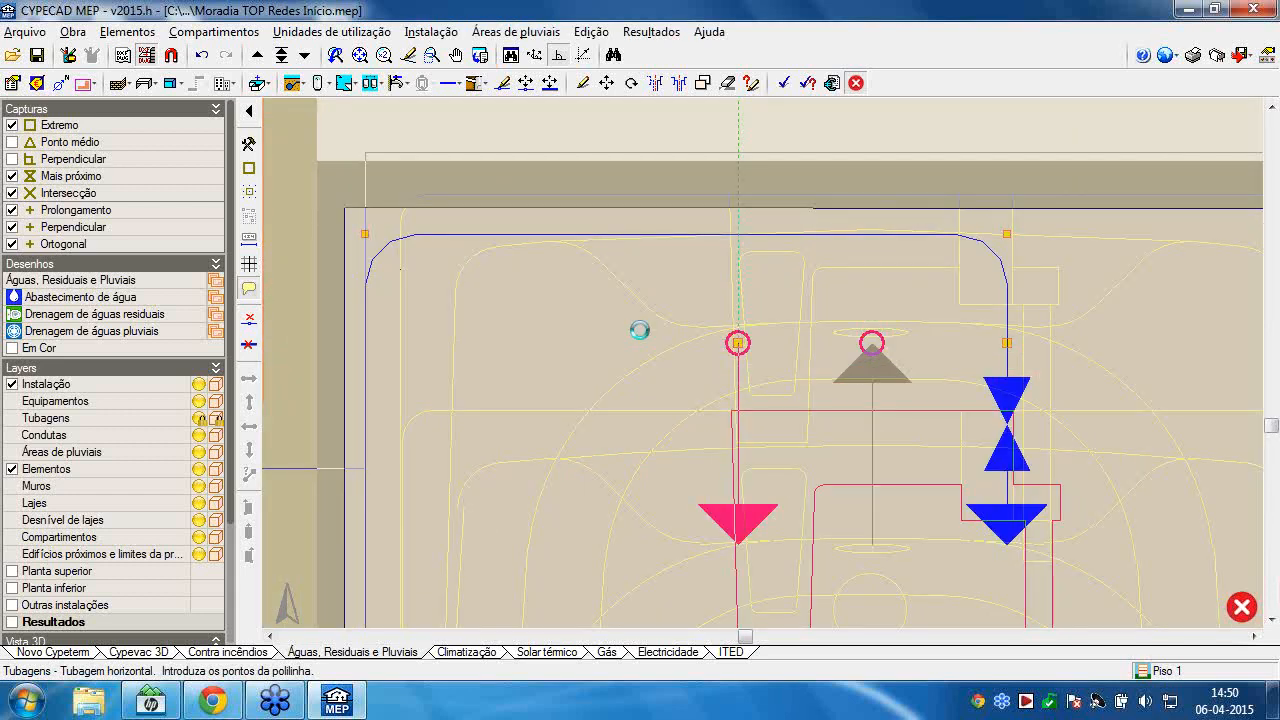
Examine the cold- and hot-water pipe runs from the ducts to the fixtures in Q.Banho 2 and Q.Banho 1.
scroll(652, 324, "down", 4)
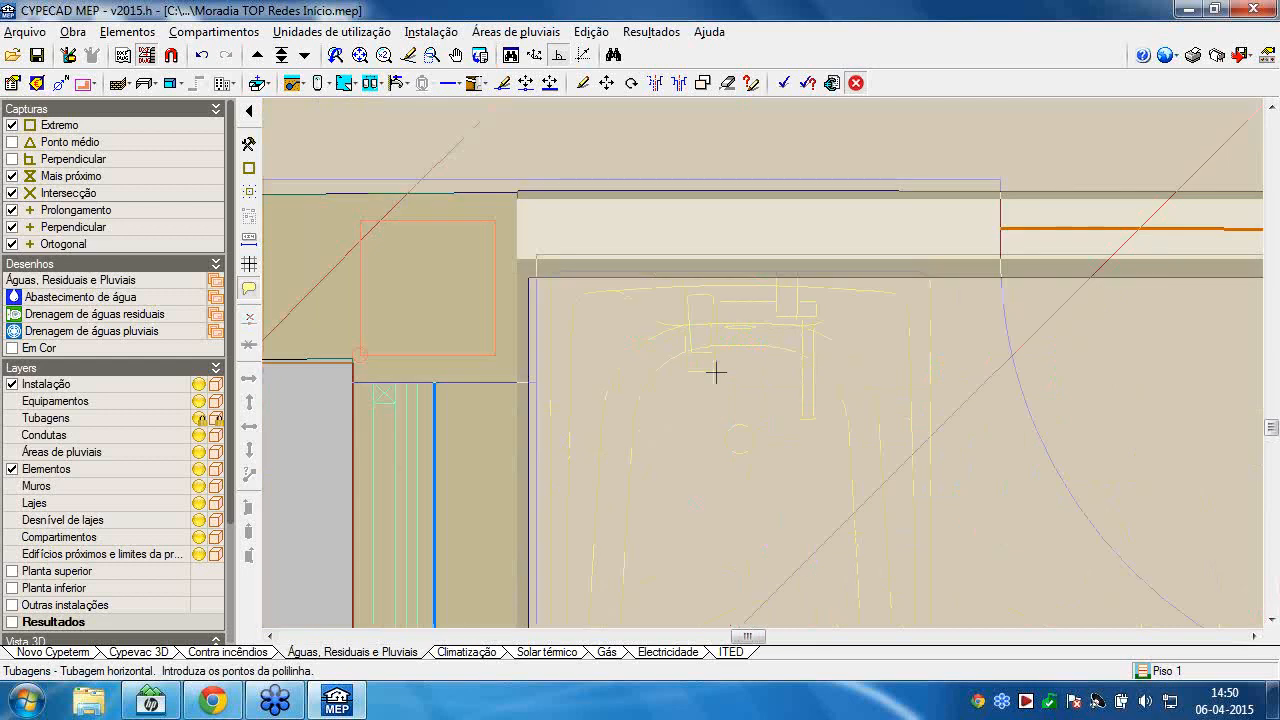
scroll(720, 369, "down", 5)
middle_click_drag(762, 321, 590, 125)
scroll(780, 355, "down", 6)
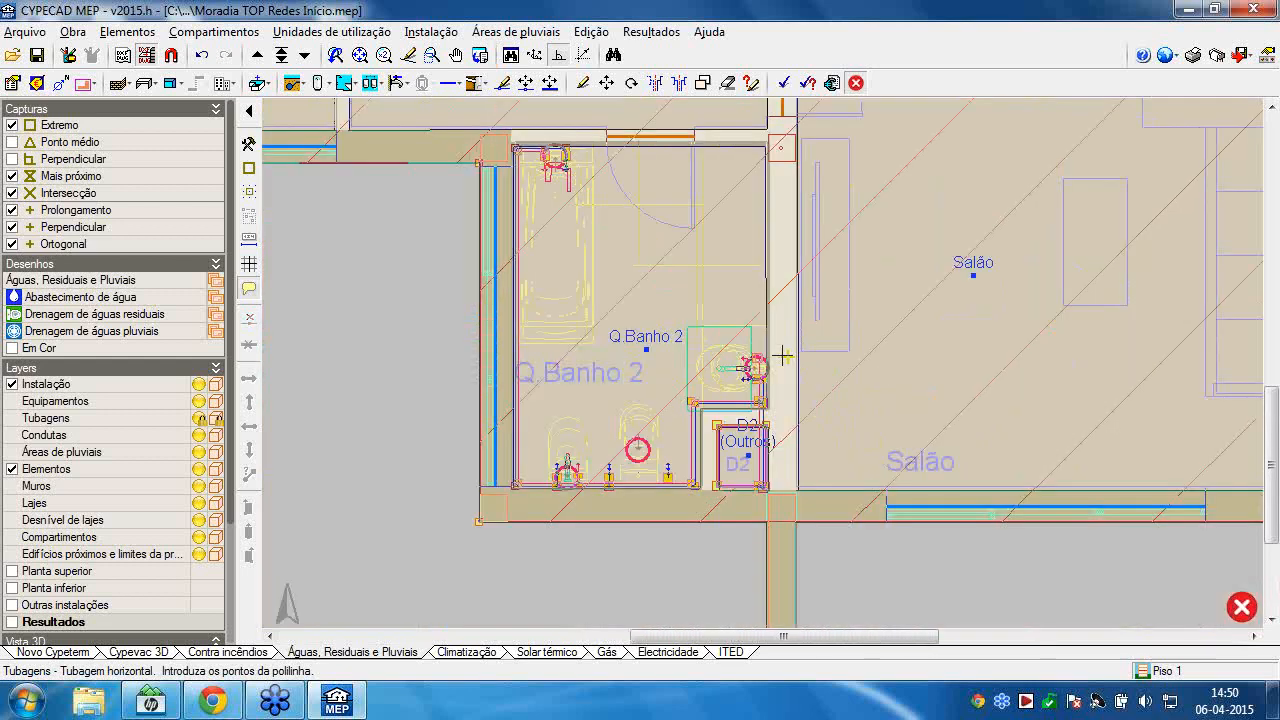
scroll(728, 285, "up", 4)
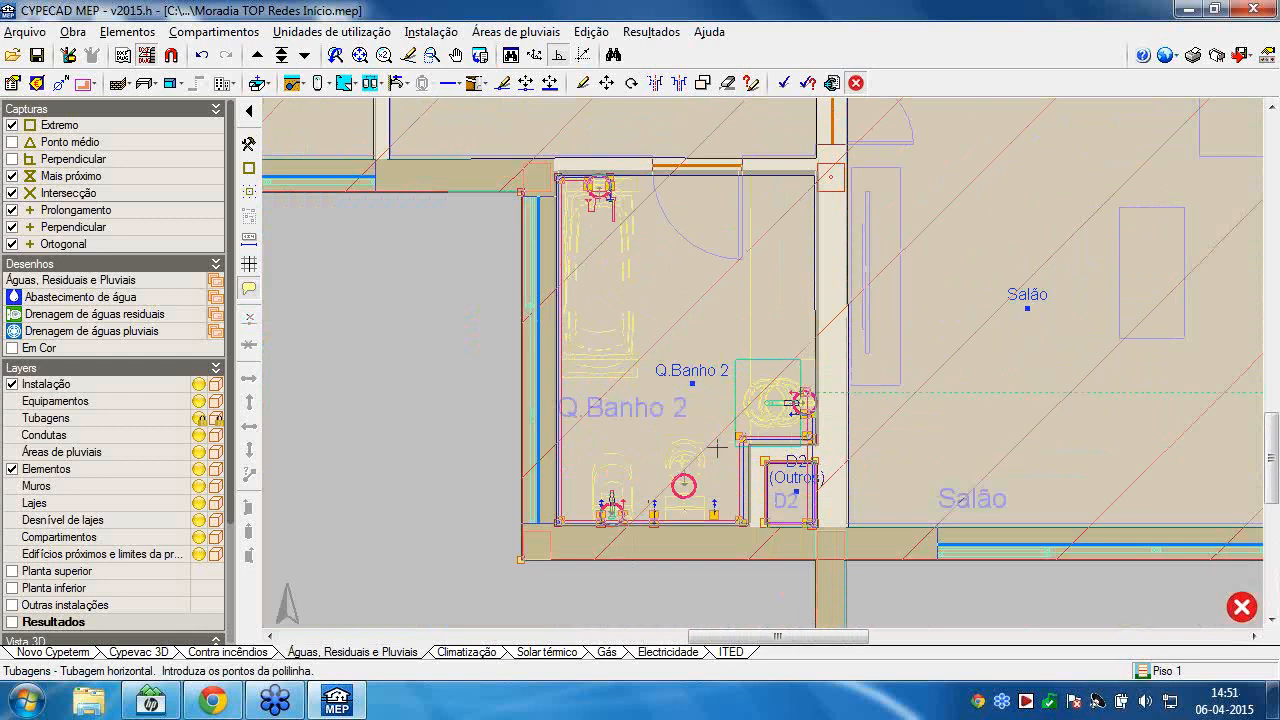
middle_click_drag(575, 350, 541, 352)
scroll(541, 352, "up", 1)
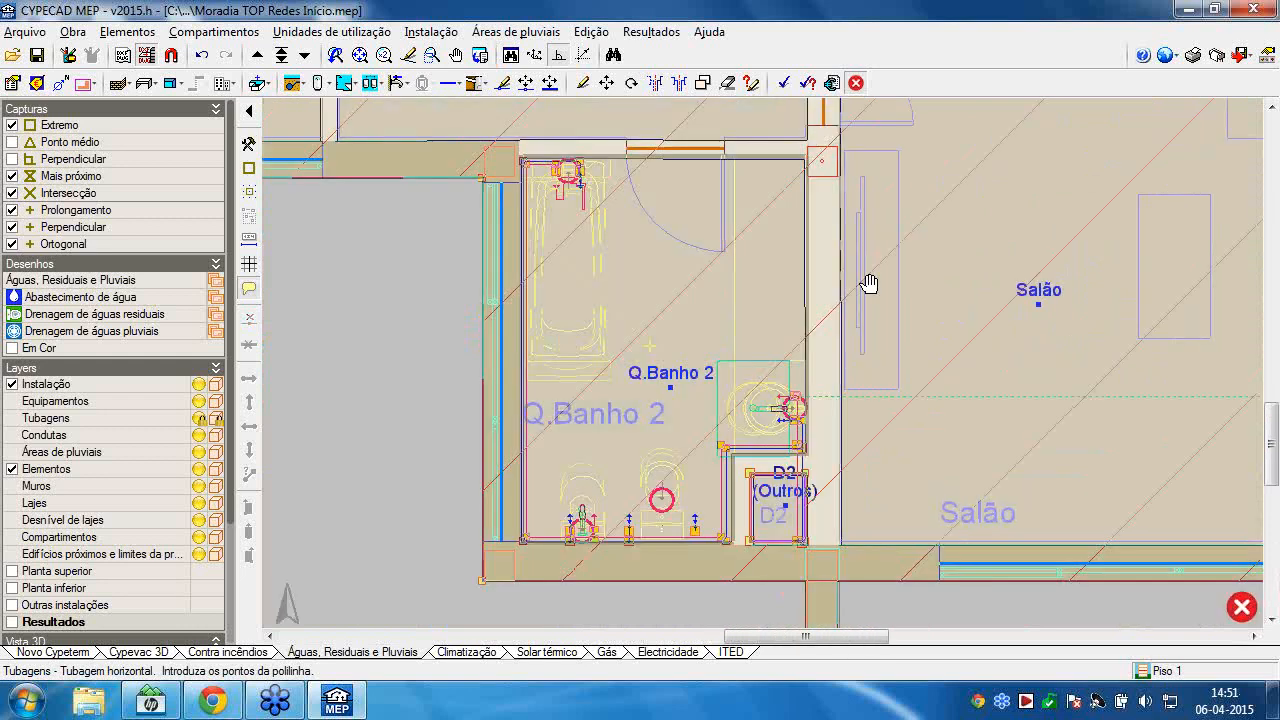
middle_click_drag(900, 268, 742, 356)
scroll(758, 461, "down", 3)
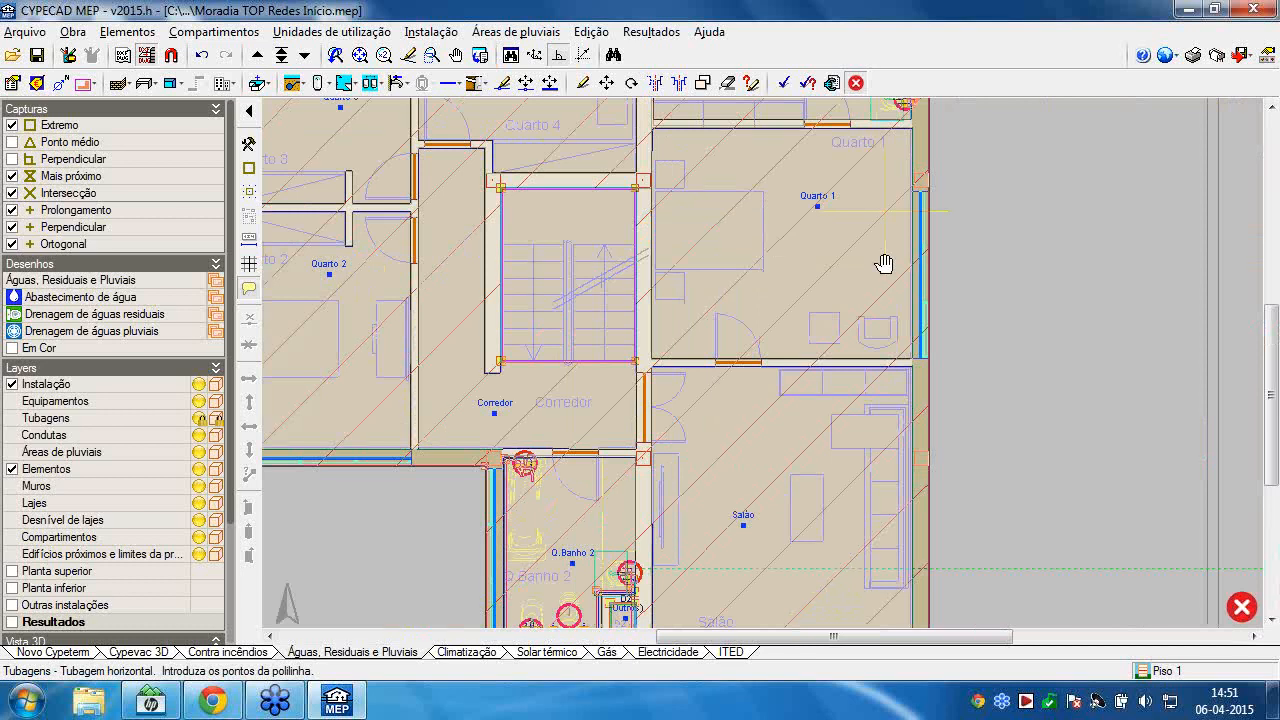
middle_click_drag(878, 349, 879, 354)
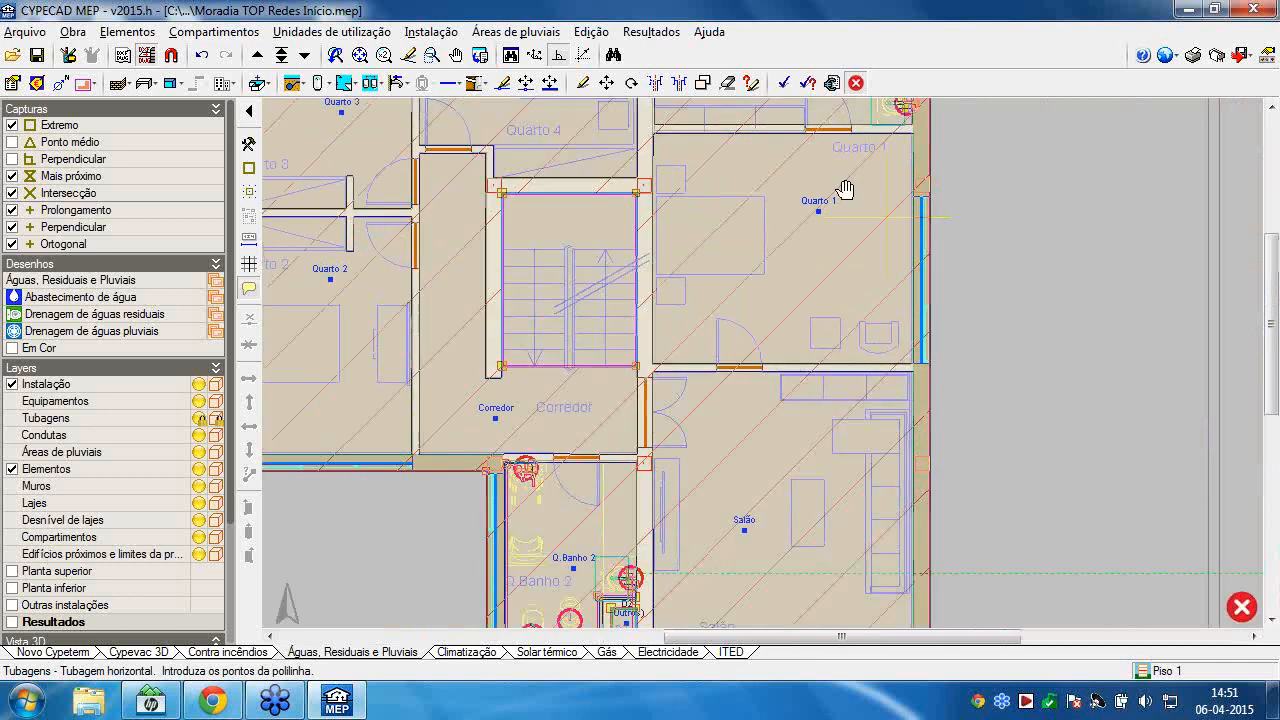
middle_click_drag(846, 190, 817, 396)
scroll(795, 245, "up", 1)
scroll(795, 245, "up", 5)
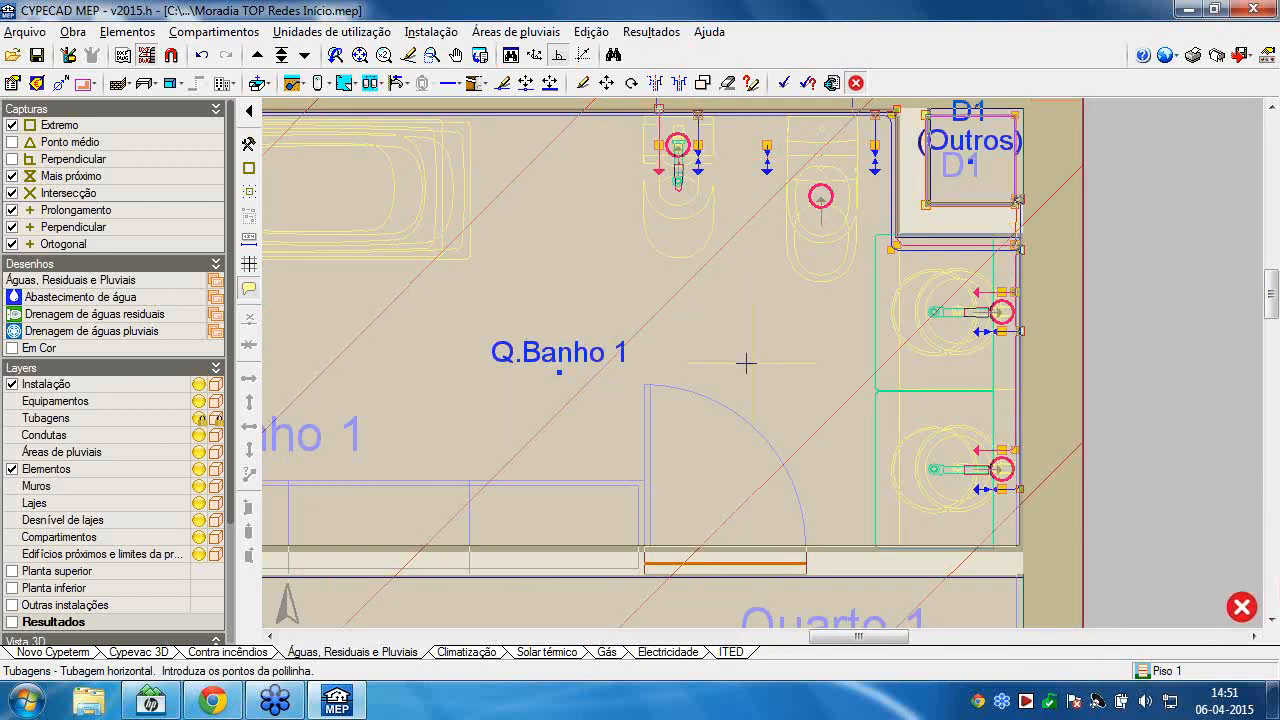
scroll(757, 343, "down", 1)
middle_click_drag(757, 343, 853, 326)
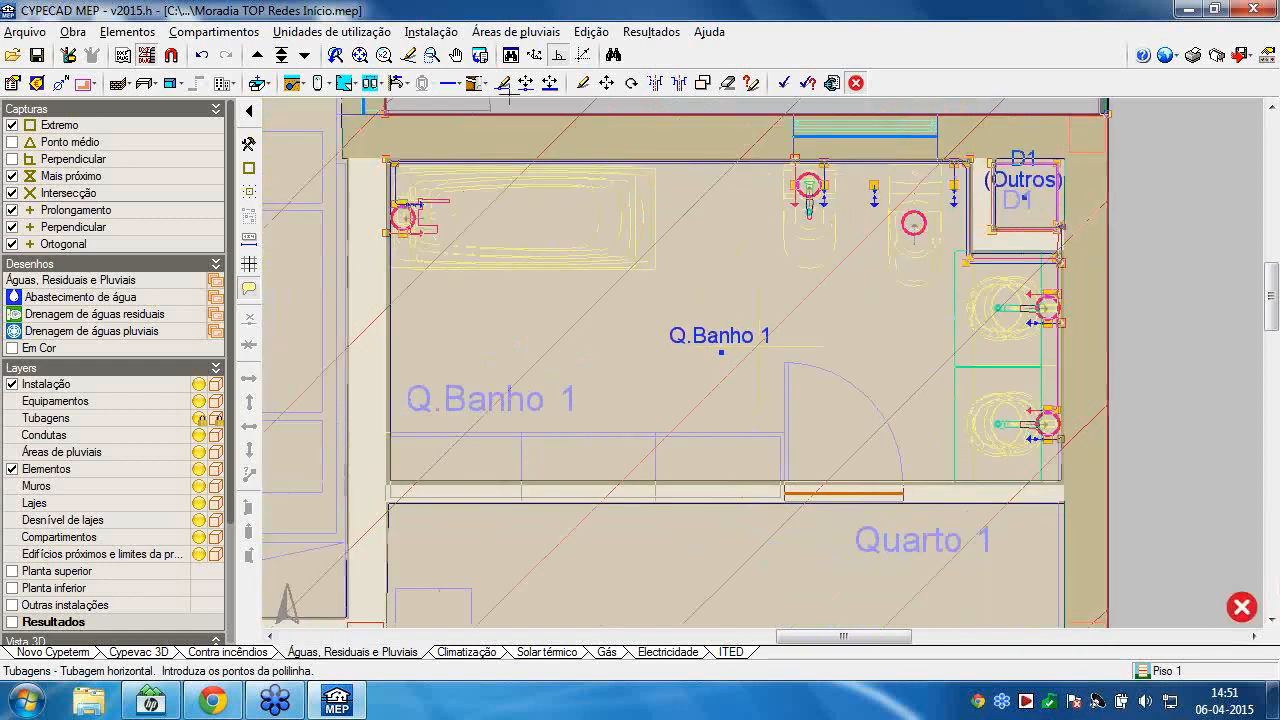
On Piso 0, place two vertical drainage pipes one beside the other in duct D1 next to the W.C.
left_click(305, 56)
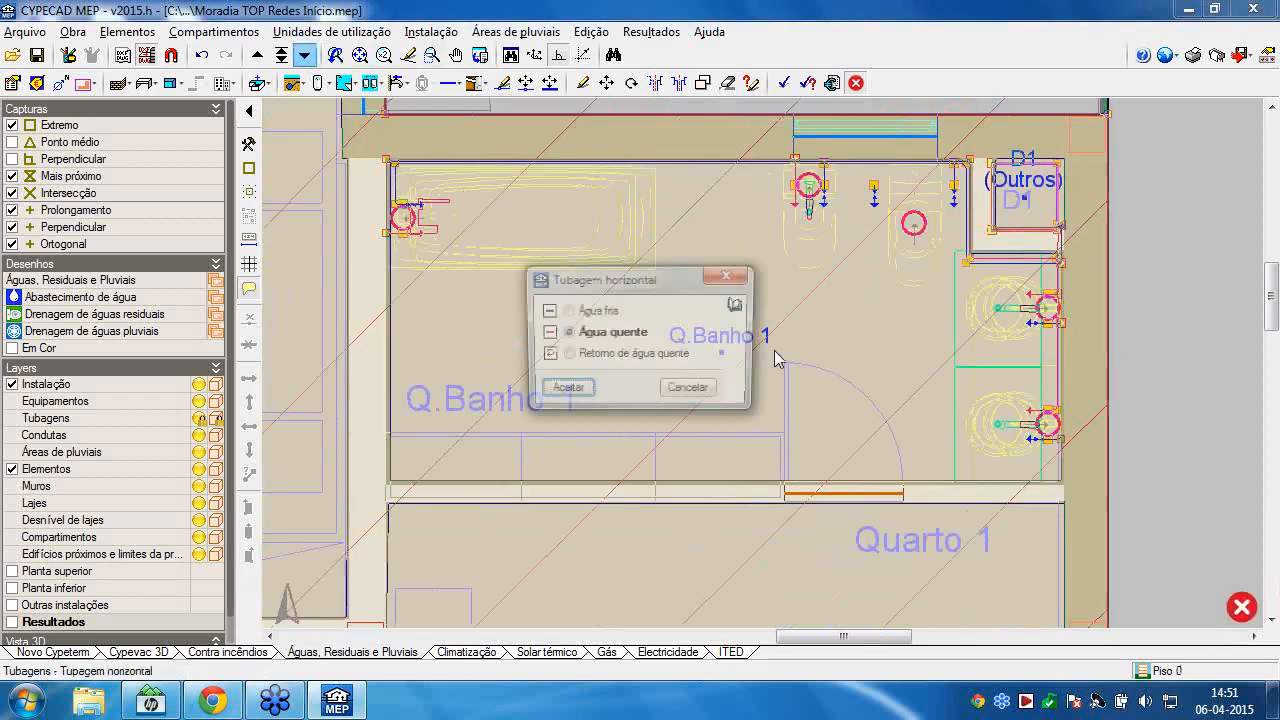
scroll(861, 344, "down", 1)
middle_click_drag(861, 344, 583, 409)
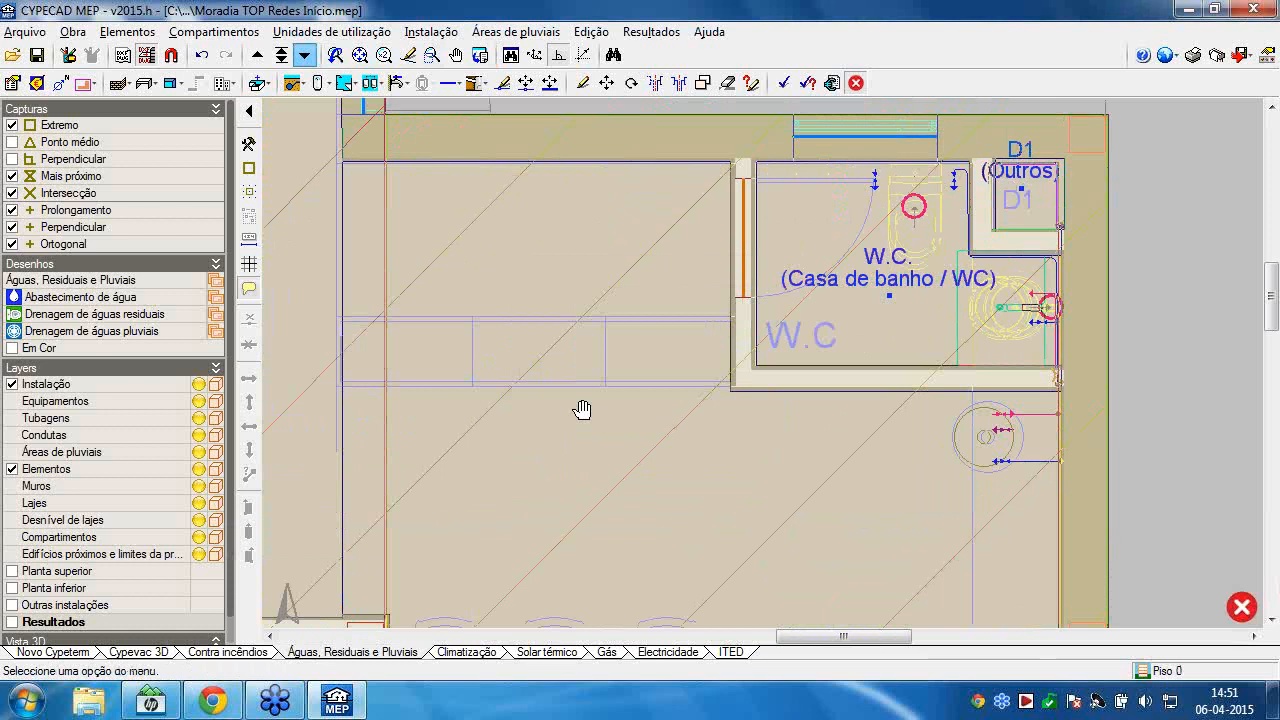
scroll(731, 358, "up", 1)
scroll(723, 356, "up", 1)
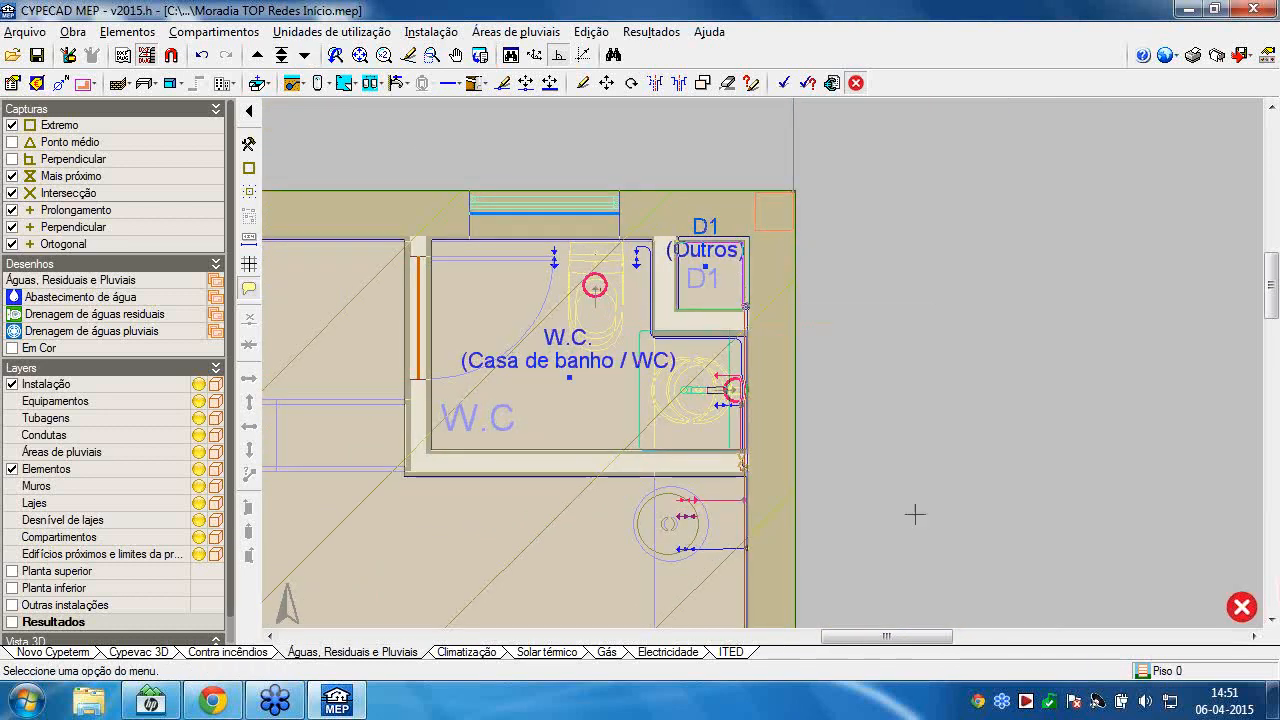
scroll(629, 369, "up", 2)
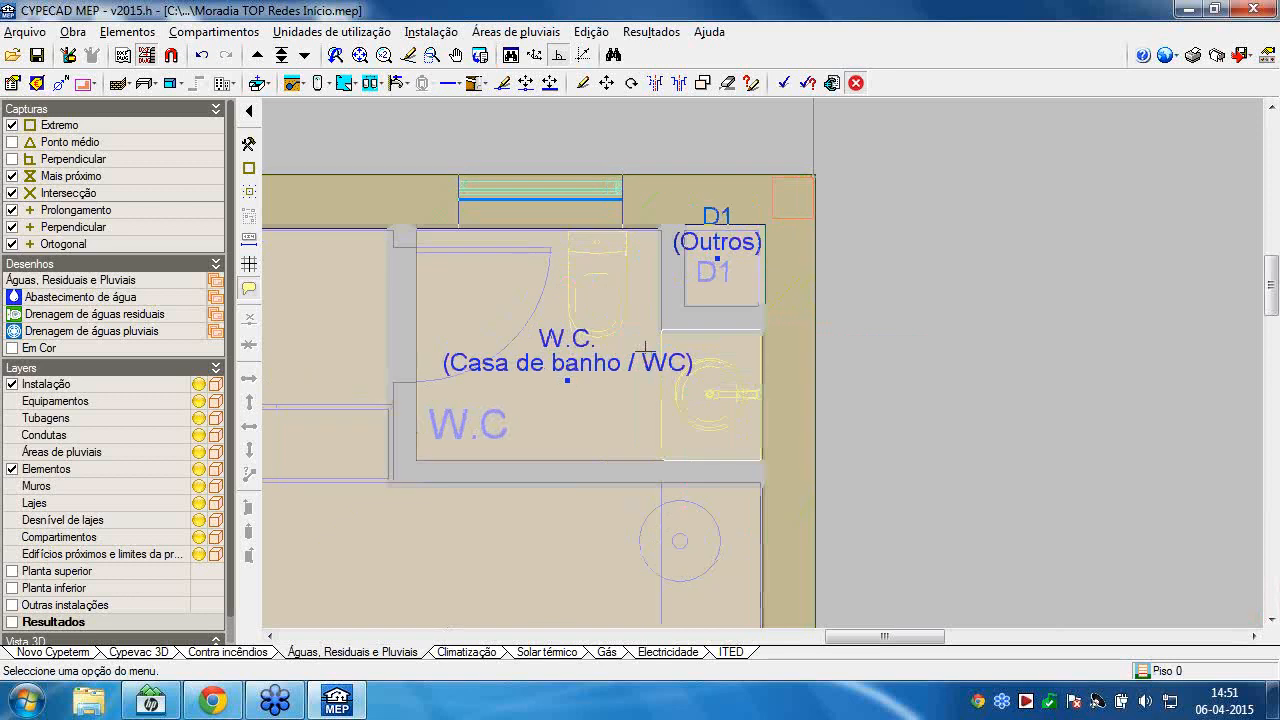
scroll(760, 177, "up", 1)
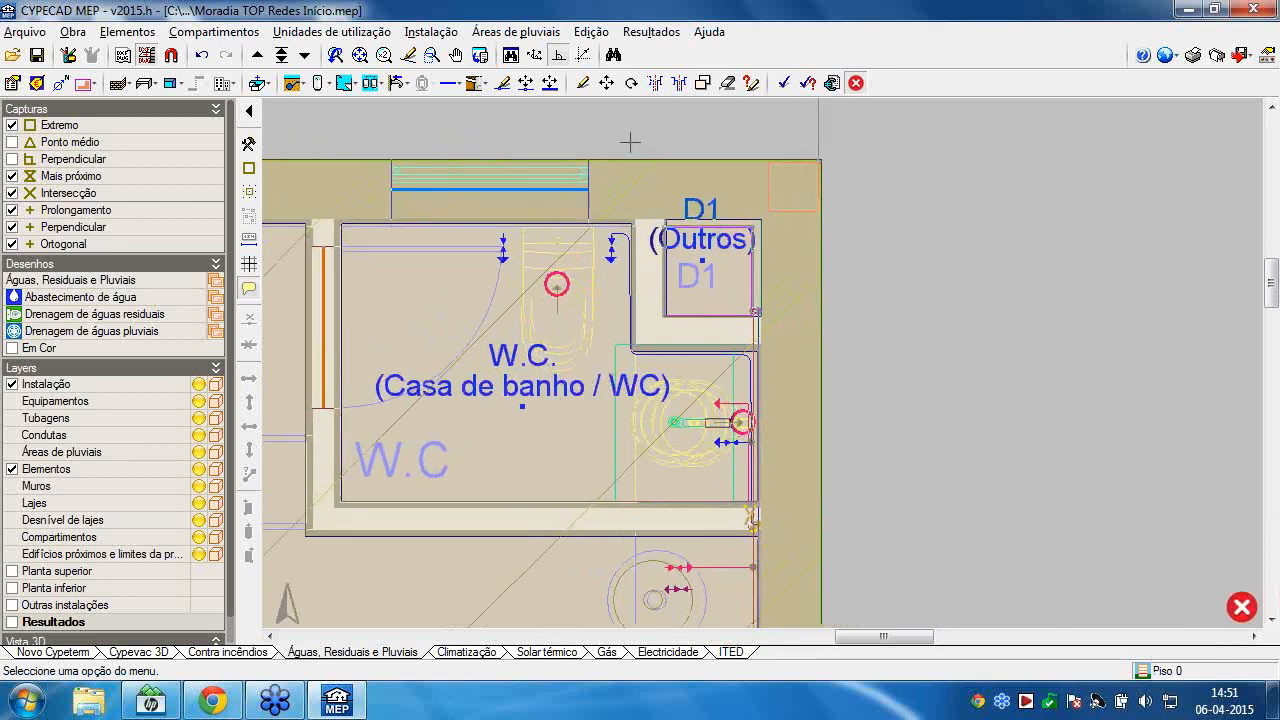
left_click(473, 84)
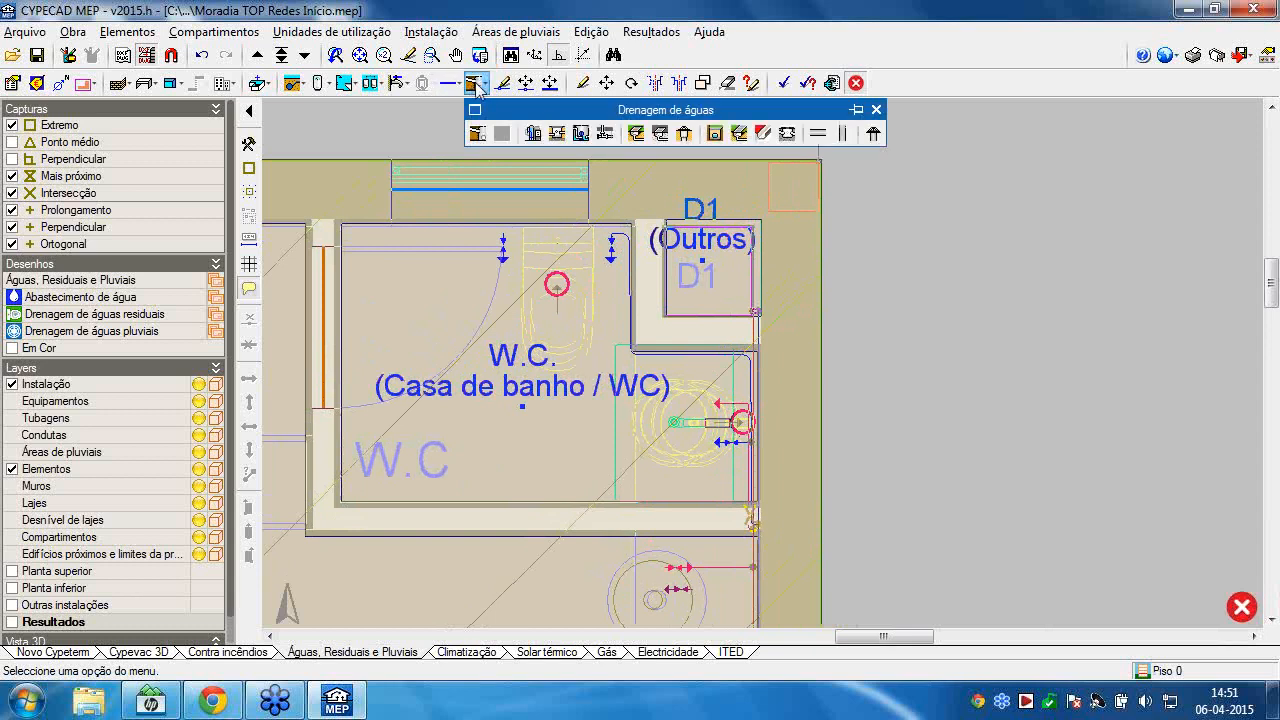
left_click(843, 134)
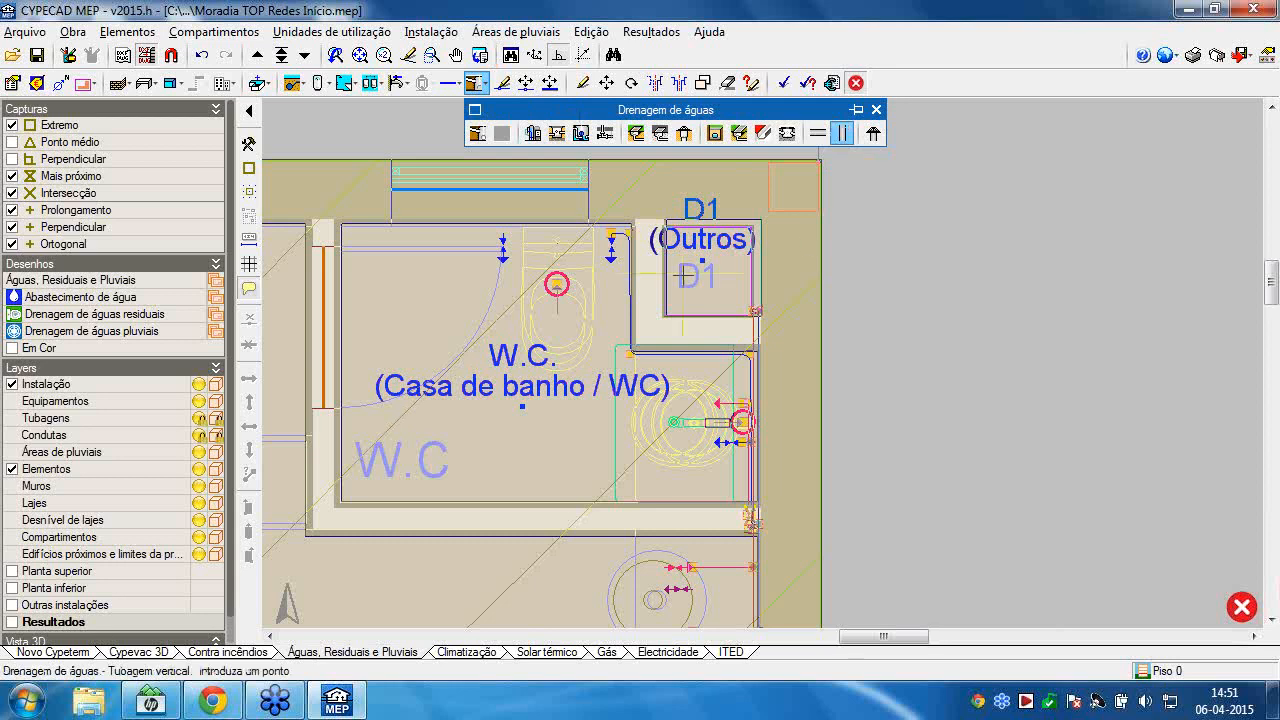
scroll(683, 276, "up", 3)
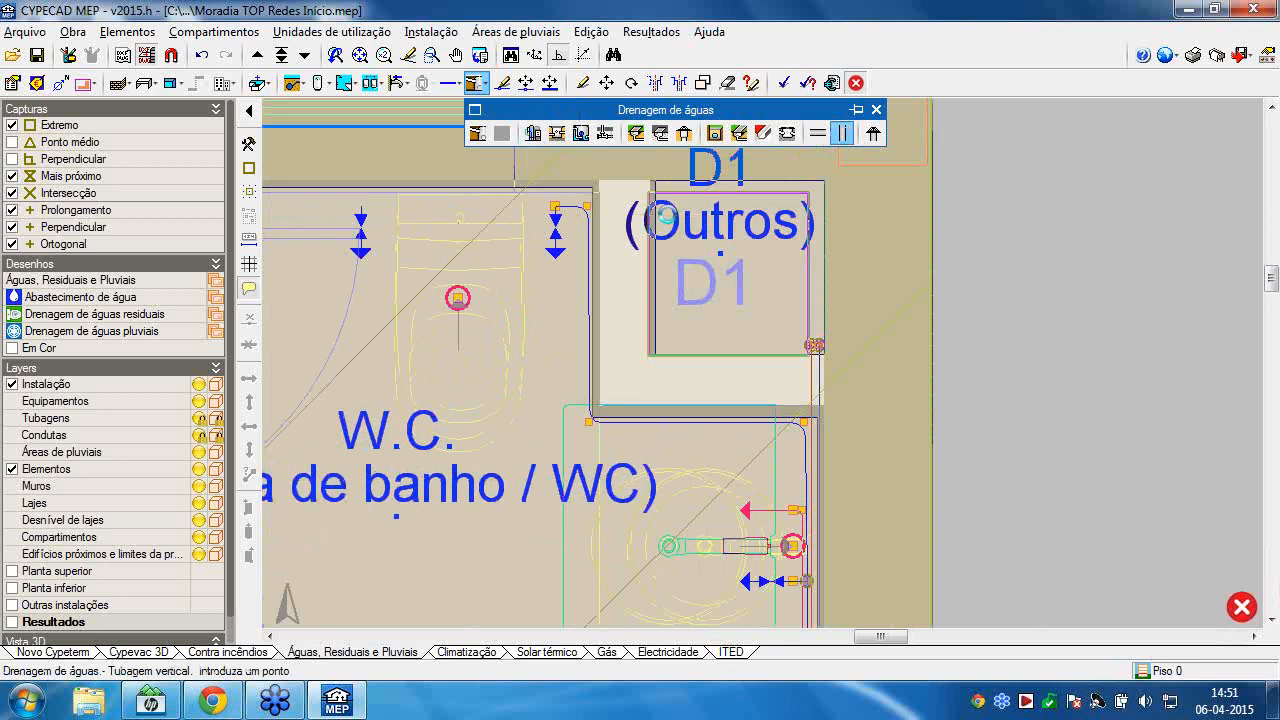
left_click(667, 216)
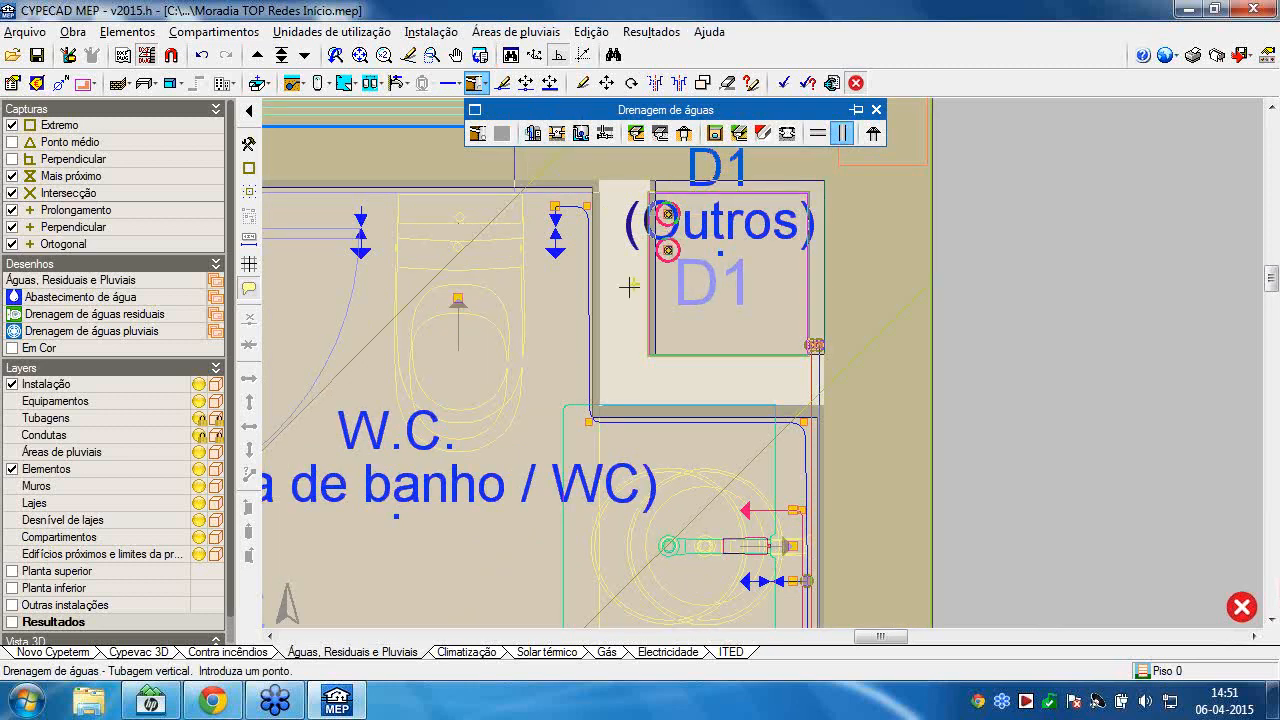
Draw a horizontal drainage pipe from the W.C. toilet's outlet to the nearer corner vertical pipe in duct D1.
left_click(820, 136)
left_click(458, 299)
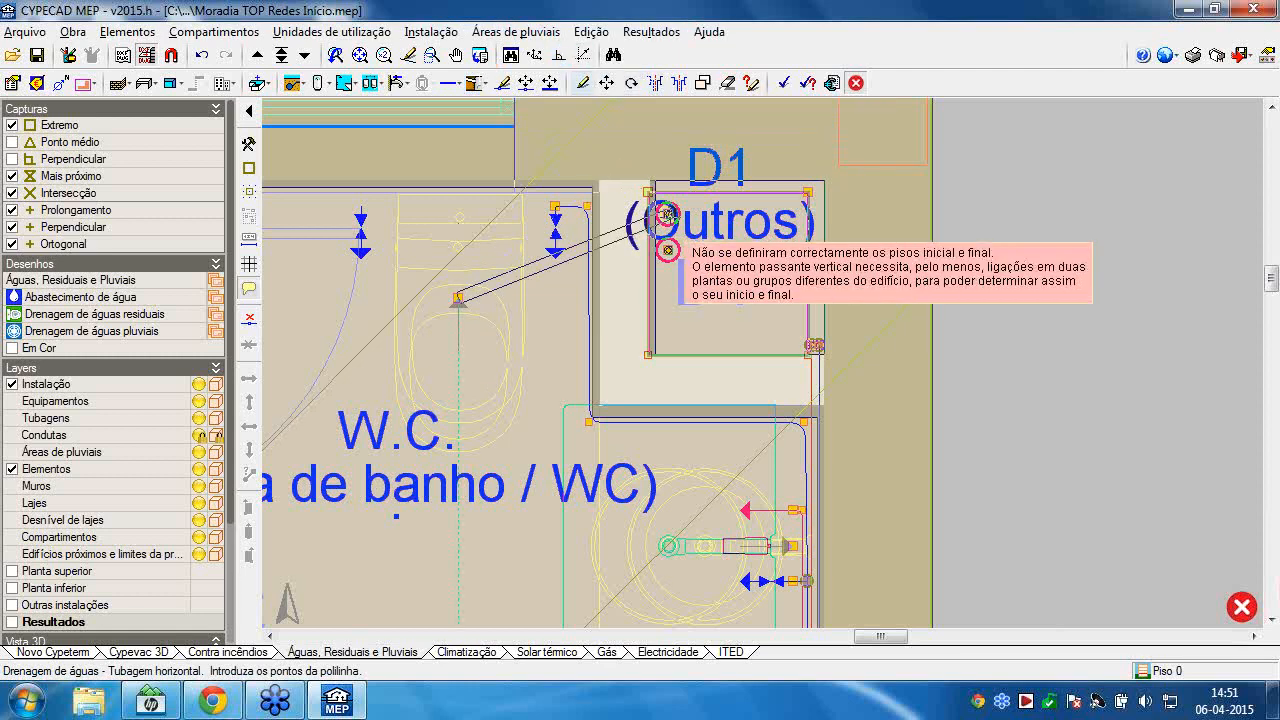
left_click(667, 216)
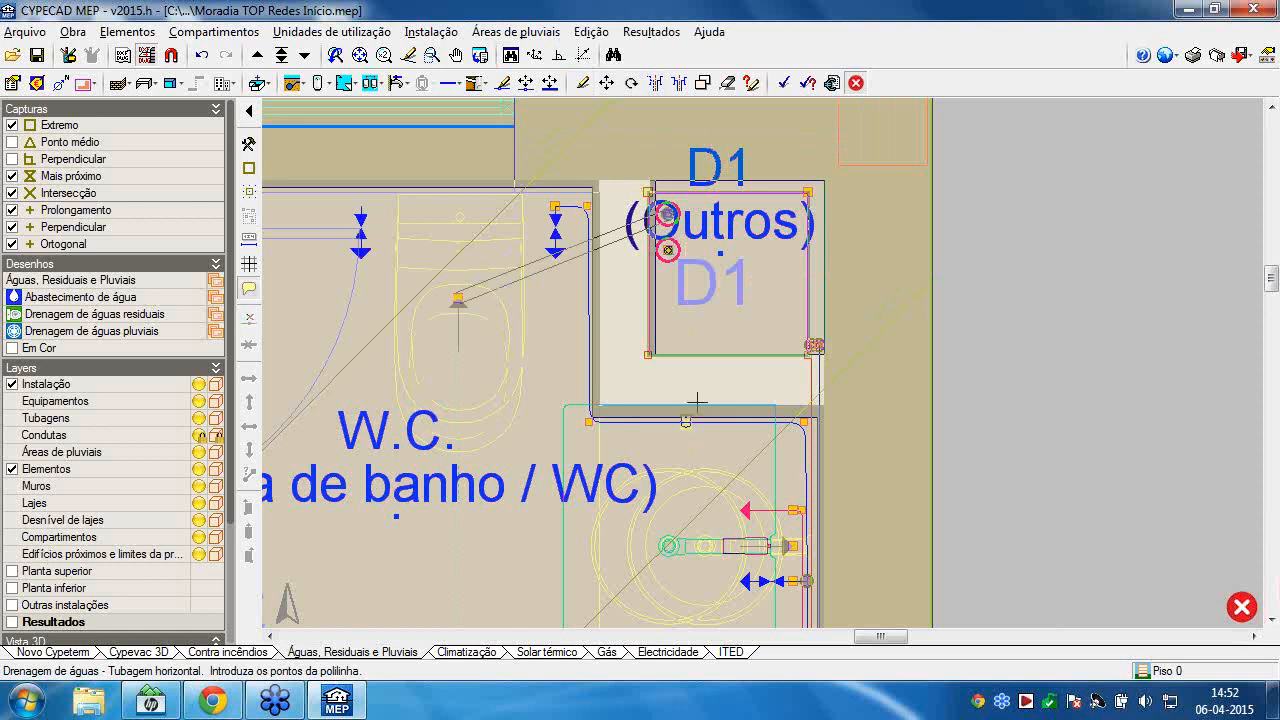
Draw a drainage pipe from the W.C. washbasin via a mid-room bend to the second vertical pipe in D1, and place a Caixa at the bend.
scroll(779, 428, "down", 3)
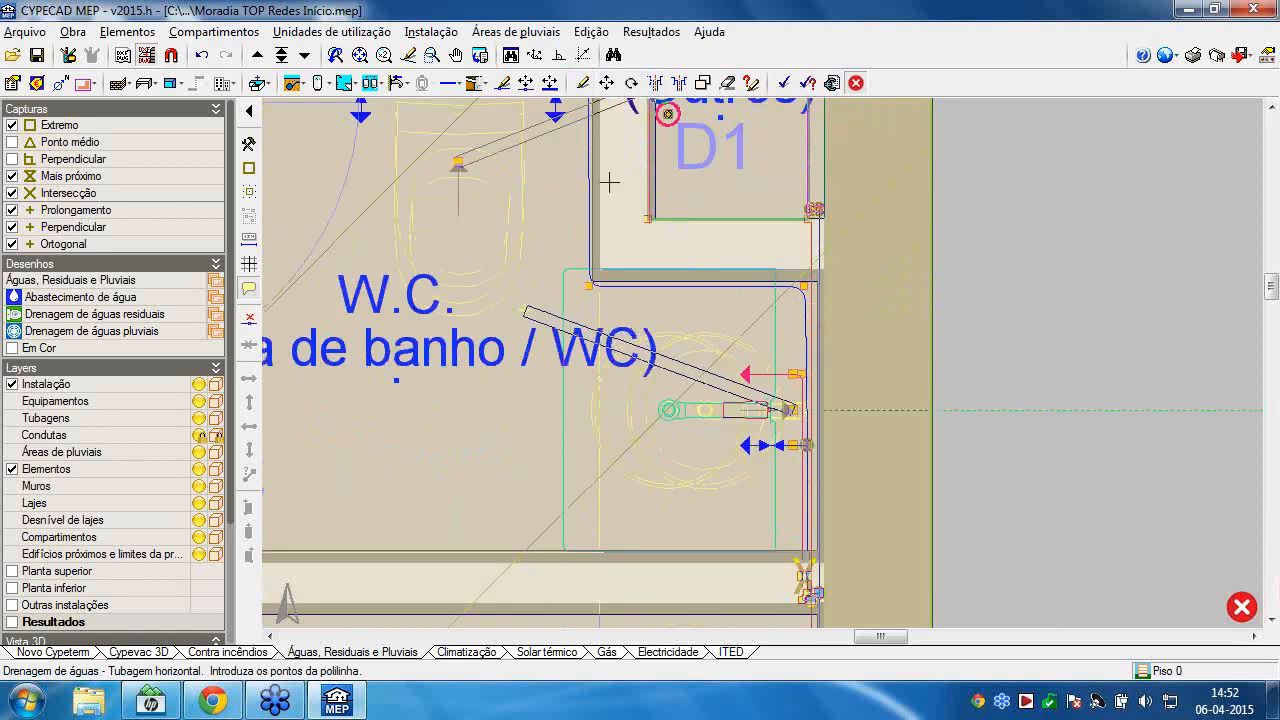
left_click(521, 311)
left_click(659, 129)
right_click(658, 130)
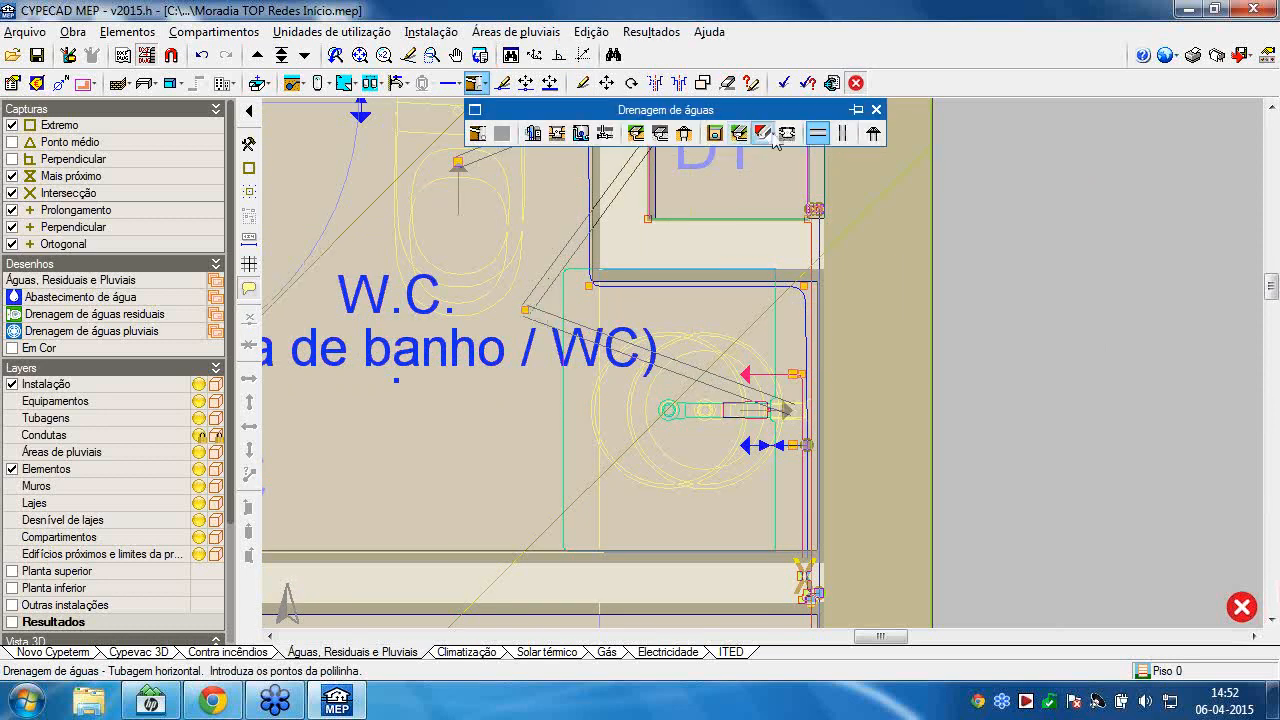
left_click(787, 133)
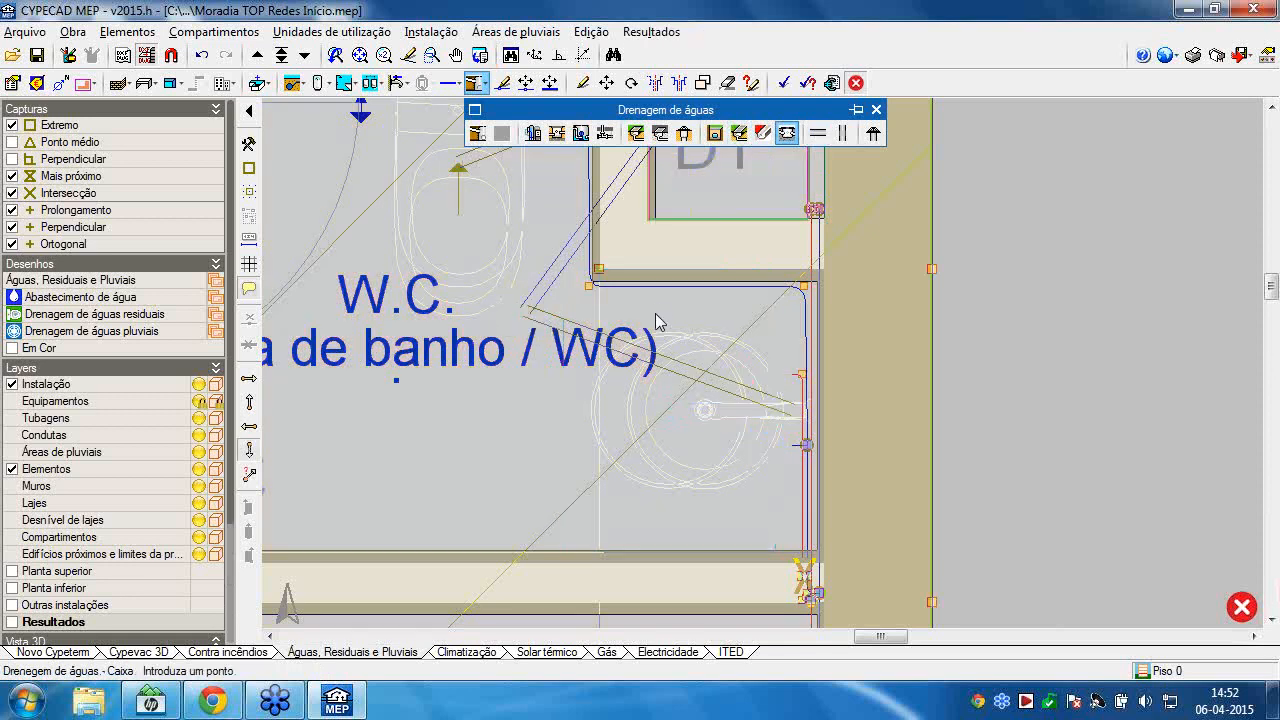
scroll(650, 318, "down", 2)
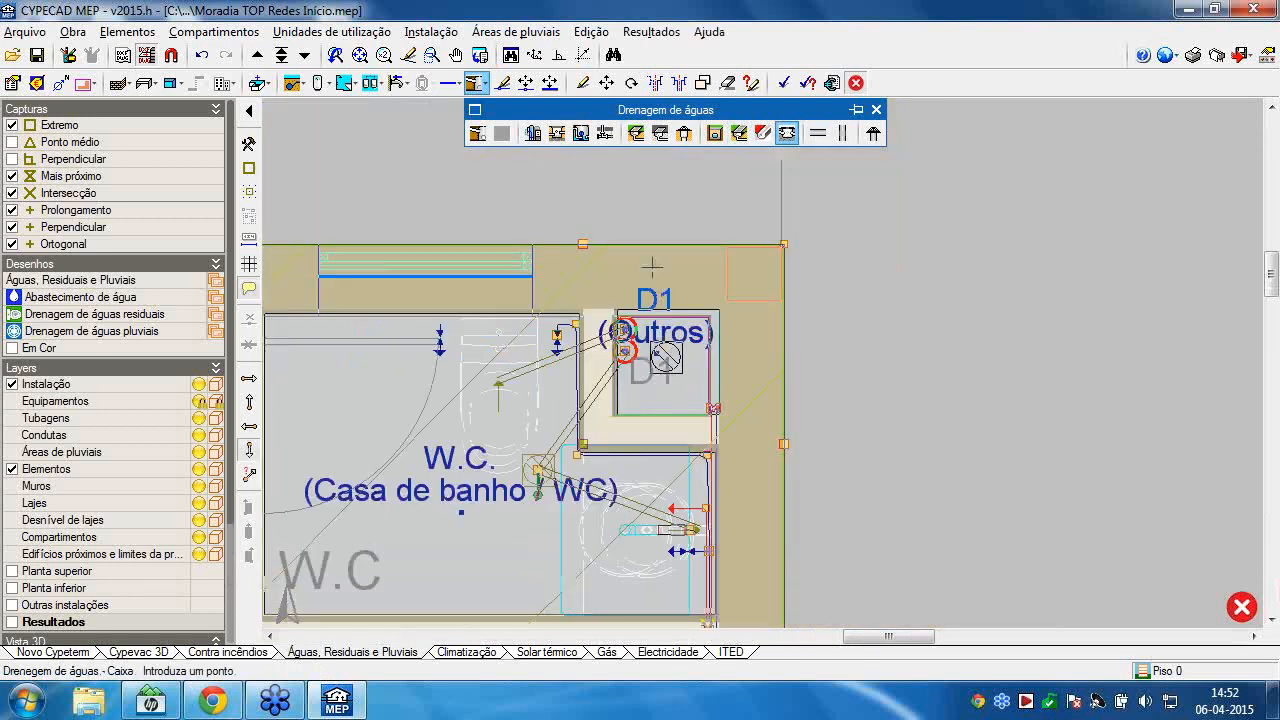
Place inspection chambers (Caixa de visita) with a 0.00 m level offset outside the exterior wall, one beside duct D1 and one beside the Cozinha.
left_click(557, 134)
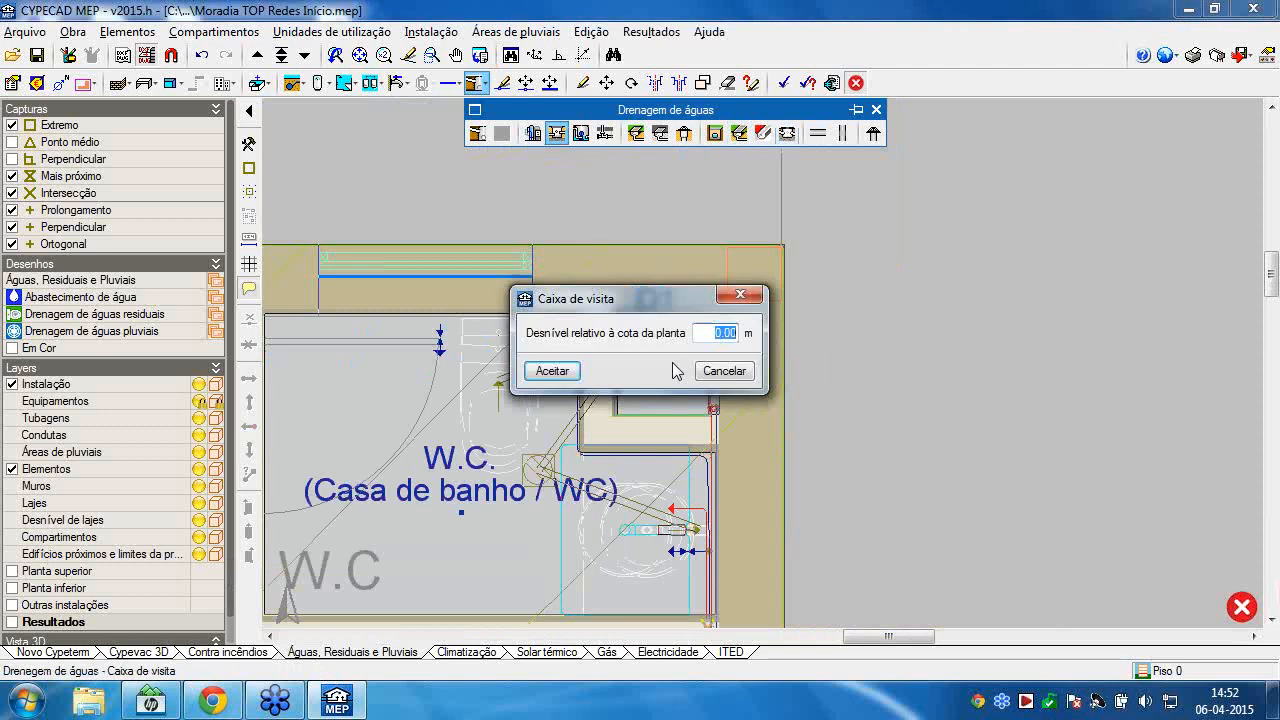
left_click(554, 371)
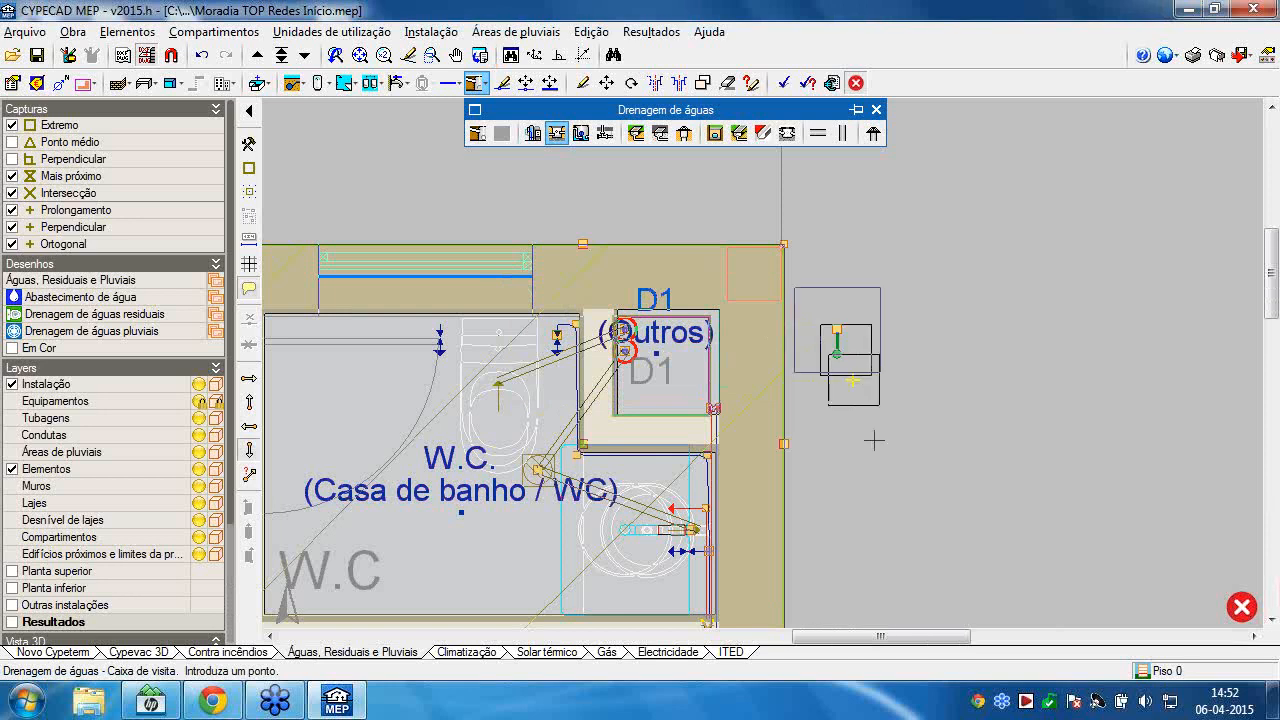
scroll(855, 380, "down", 3)
middle_click_drag(872, 446, 753, 143)
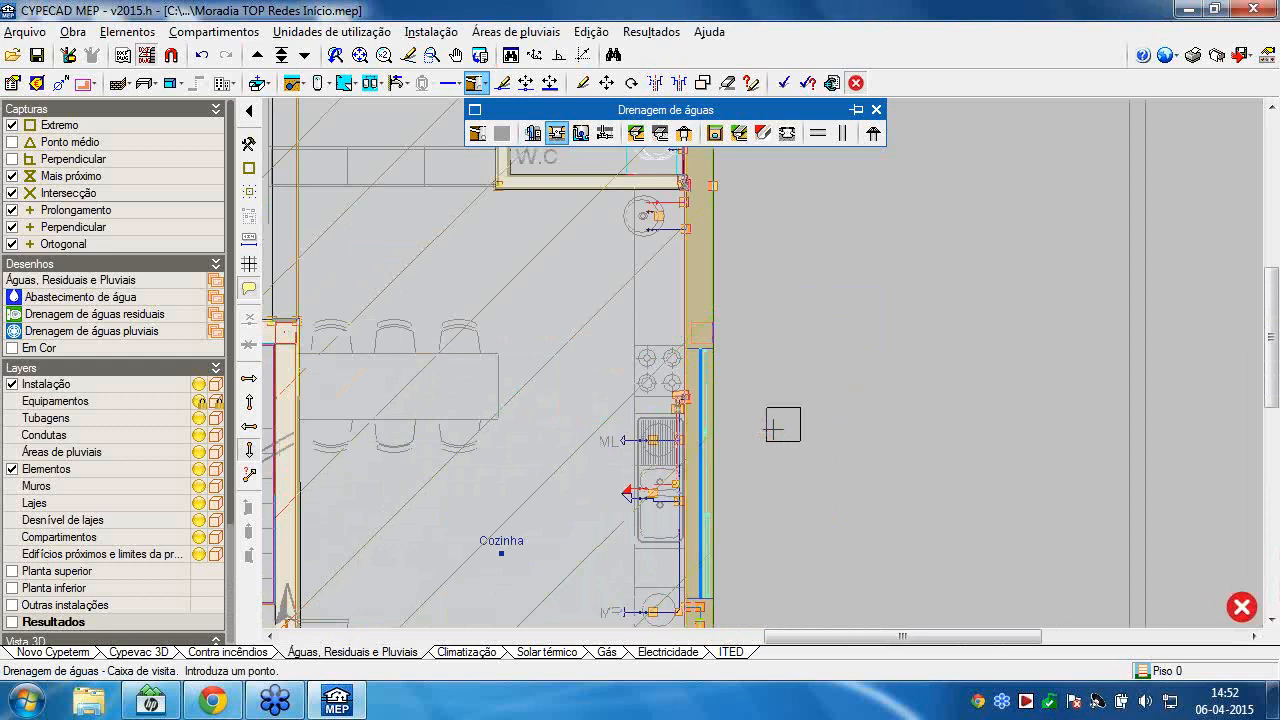
scroll(774, 428, "down", 1)
middle_click_drag(774, 428, 730, 444)
scroll(760, 449, "down", 1)
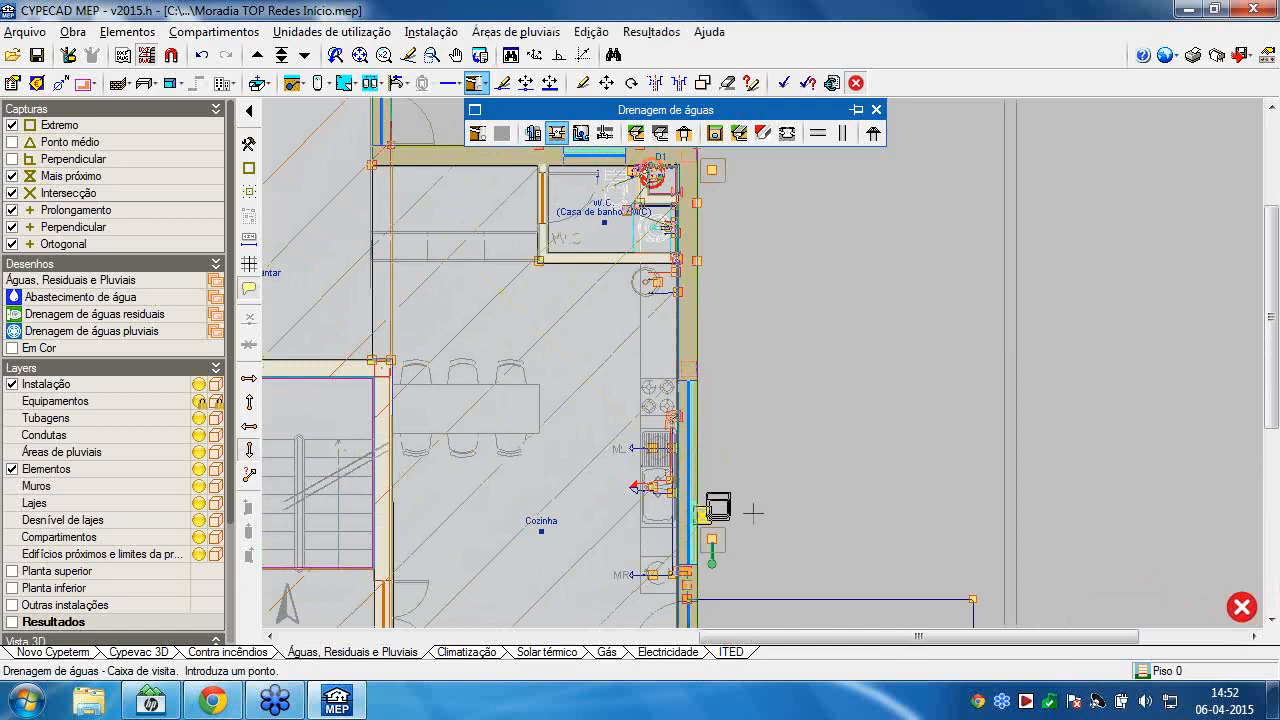
Place another inspection chamber outside, just off the outer corner of the Escritório, in line with the one beside the Cozinha.
scroll(722, 495, "down", 1)
middle_click_drag(750, 522, 747, 281)
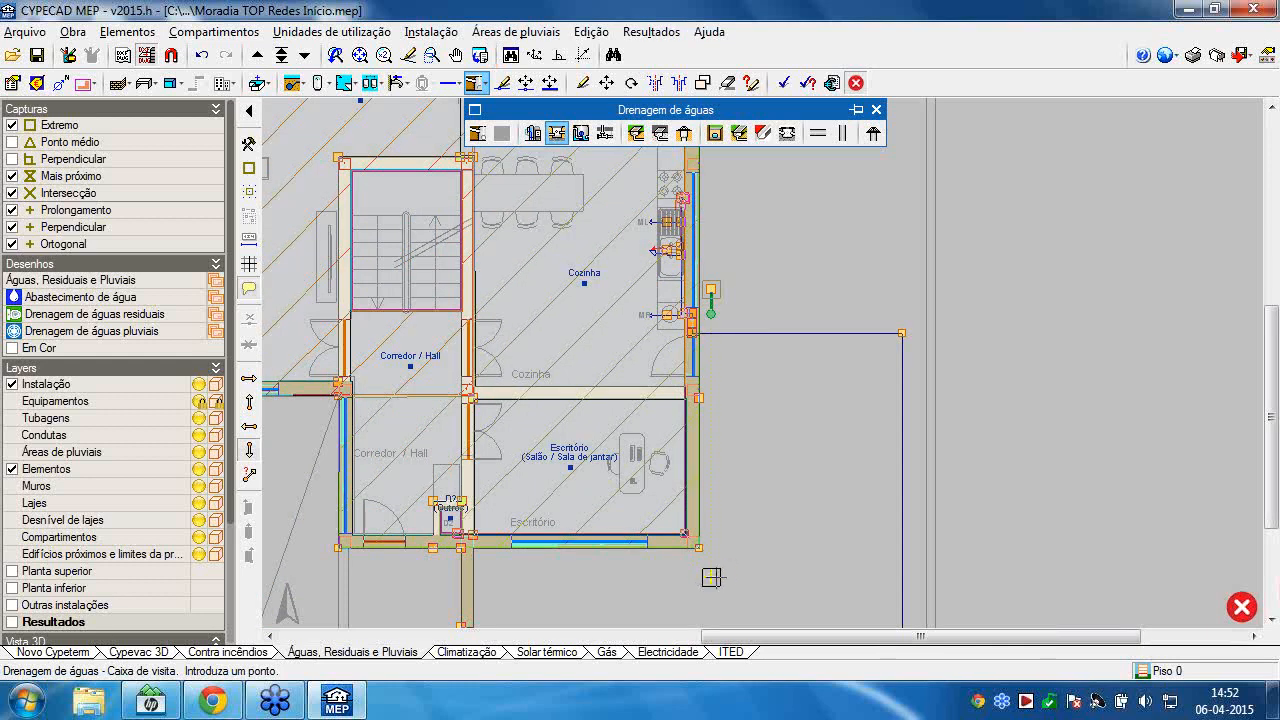
middle_click_drag(727, 551, 894, 378)
scroll(950, 585, "down", 2)
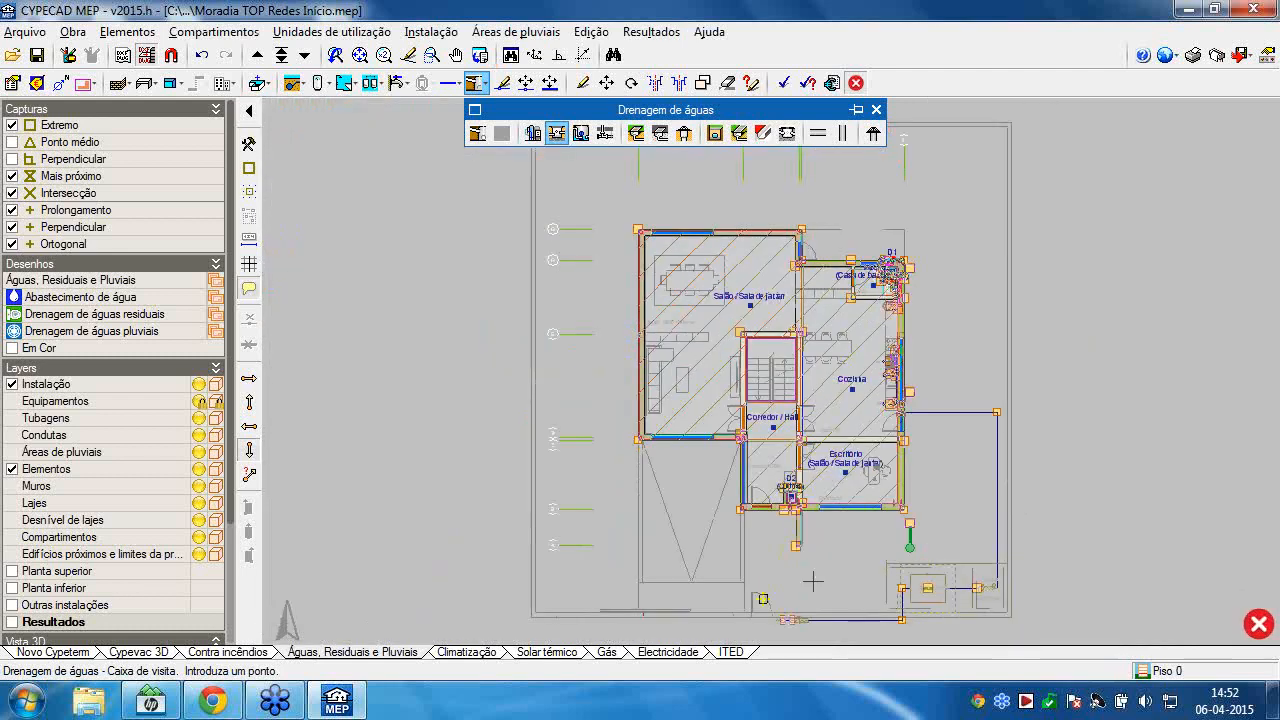
scroll(803, 572, "up", 2)
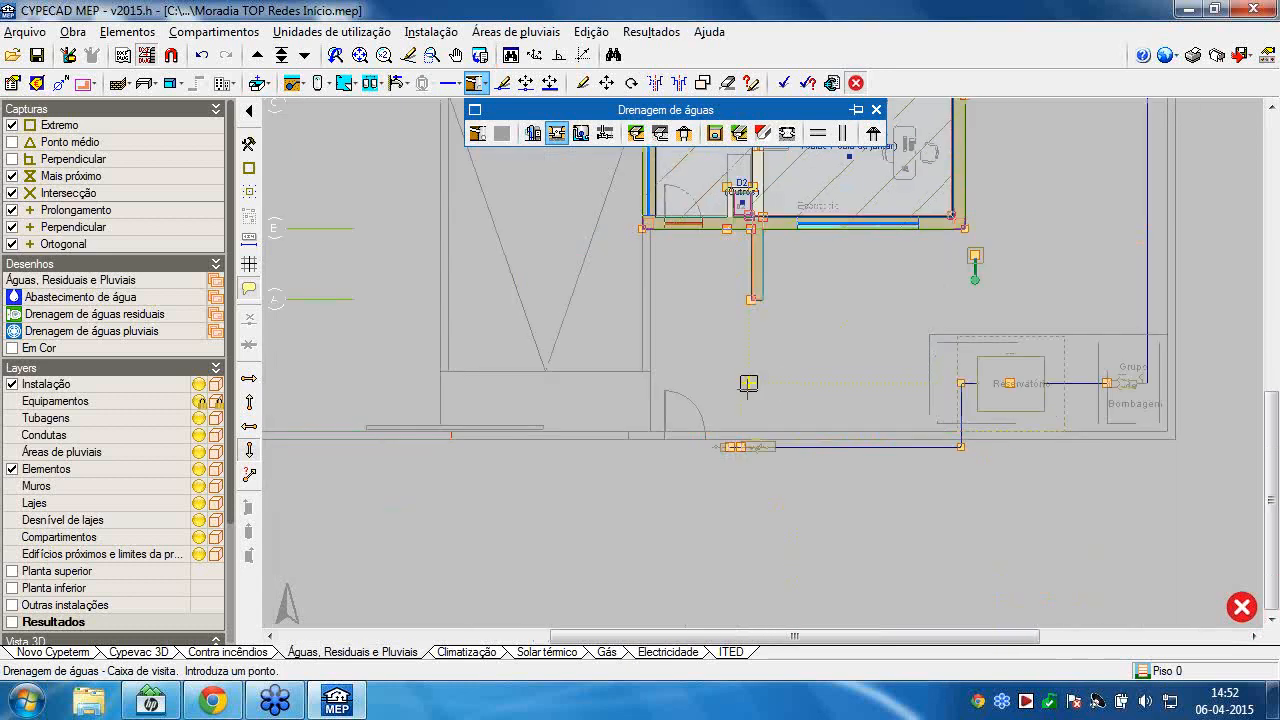
scroll(748, 383, "up", 1)
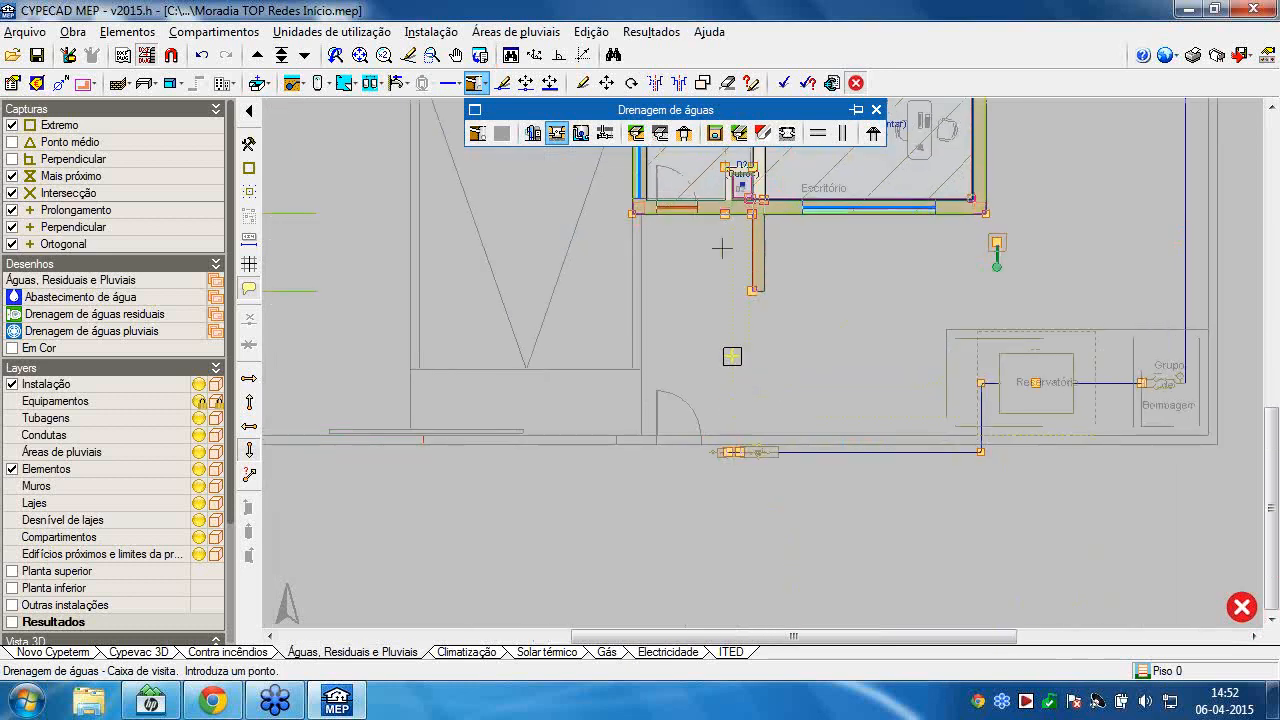
scroll(731, 234, "up", 2)
scroll(731, 234, "down", 3)
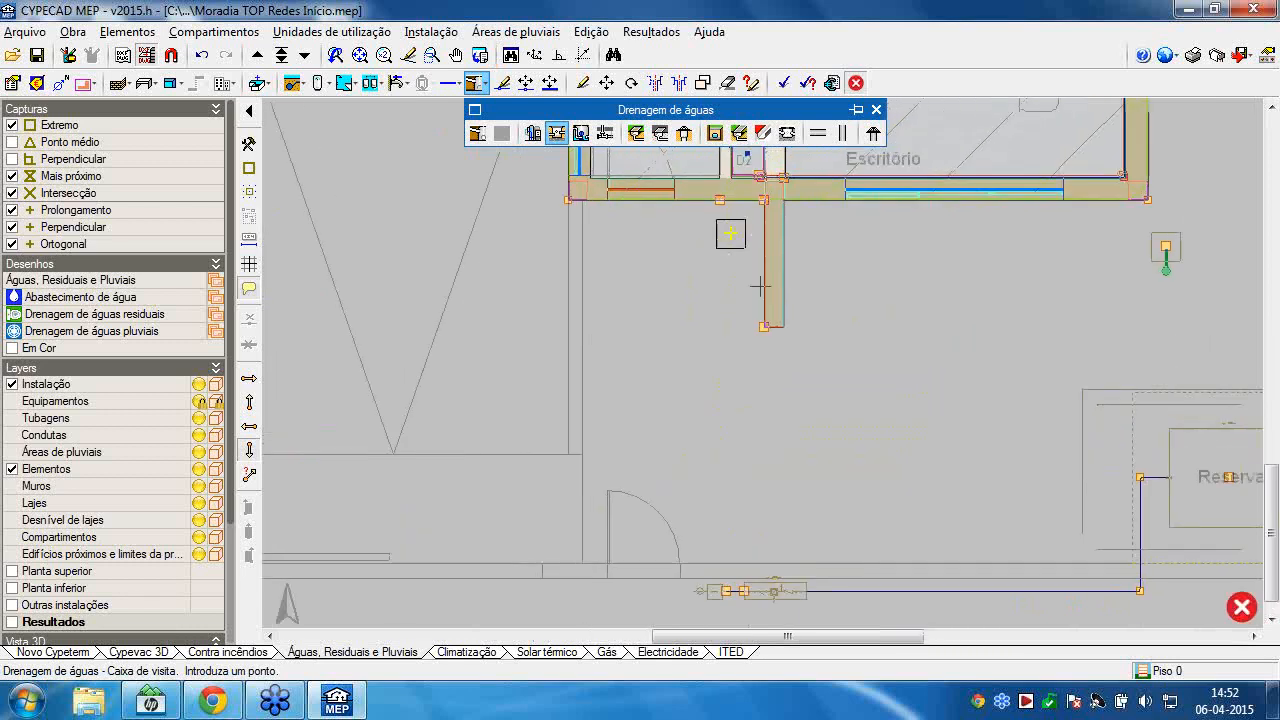
middle_click_drag(863, 391, 821, 431)
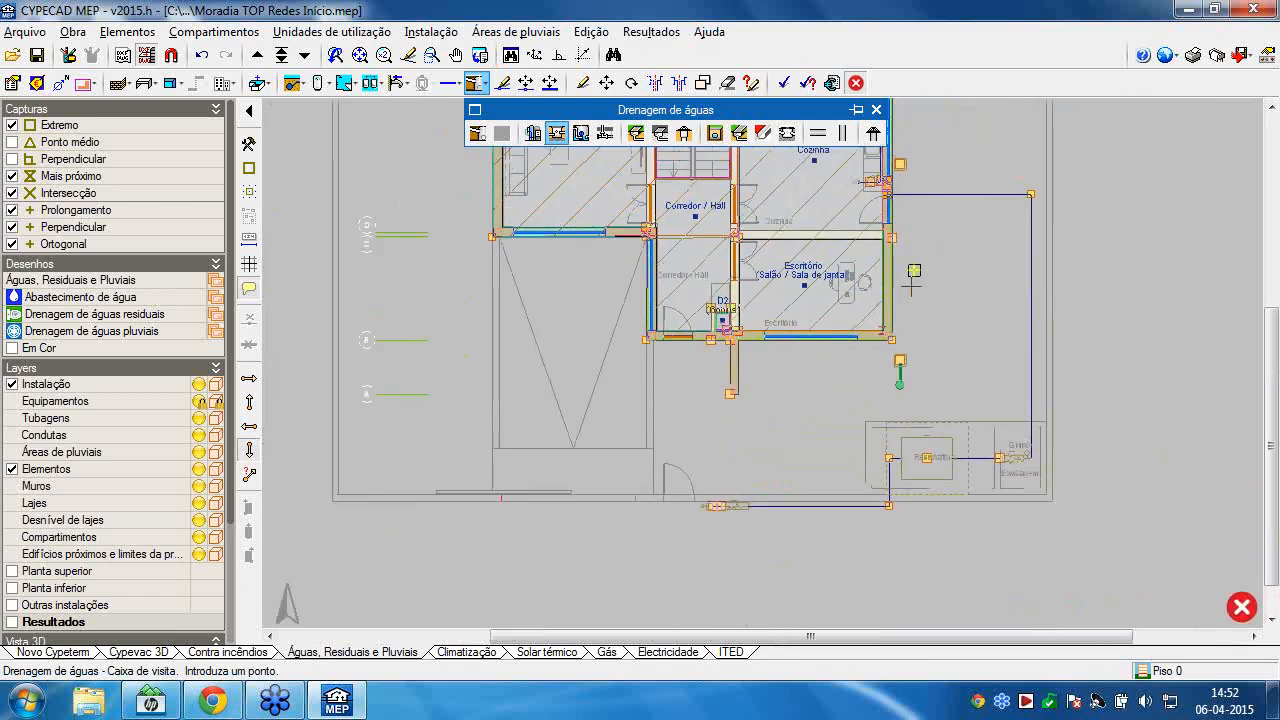
middle_click_drag(823, 197, 771, 369)
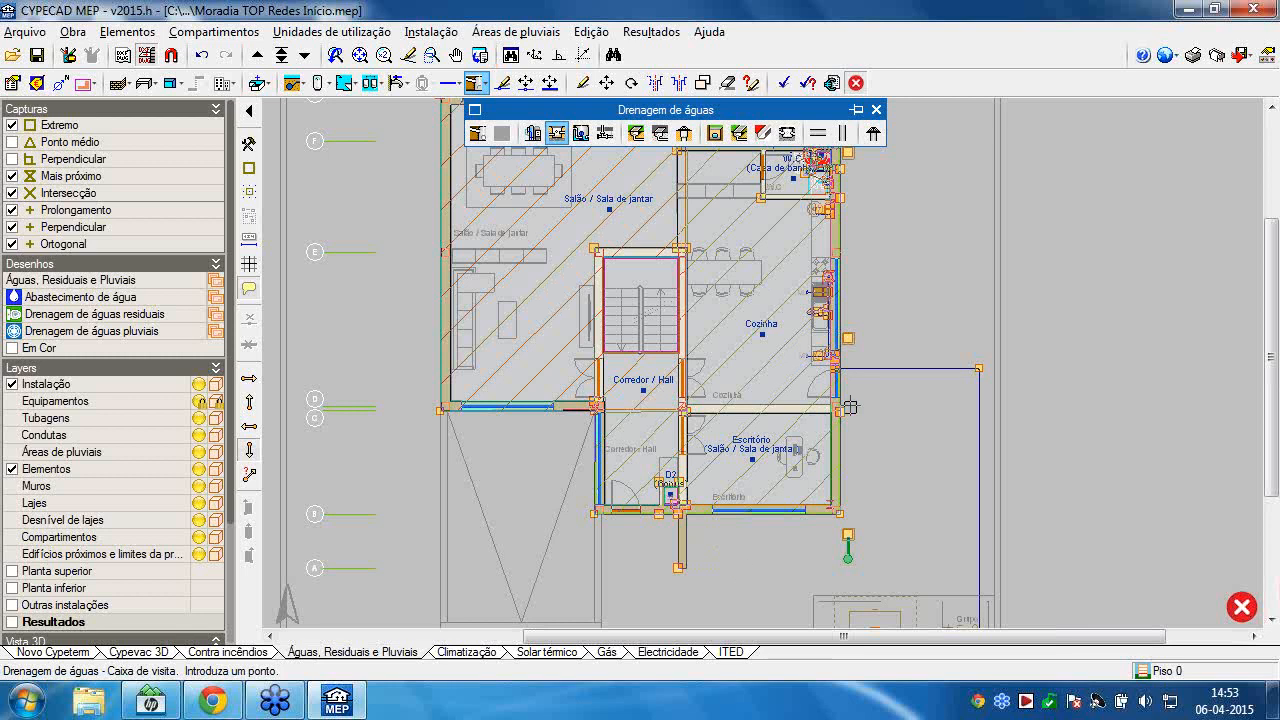
scroll(846, 398, "up", 2)
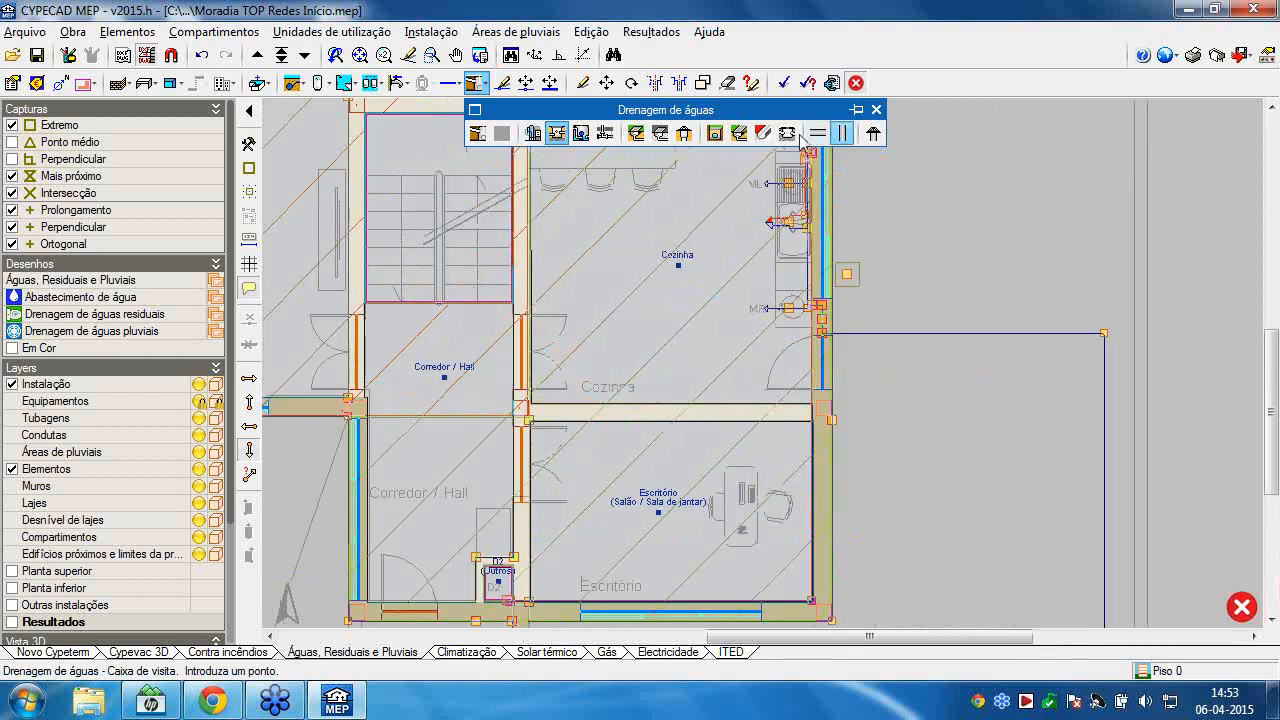
Draw a horizontal drainage pipe from the Cozinha dishwasher (ML) outlet through a bend inside the room to the washing machine (MR) outlet.
left_click(817, 134)
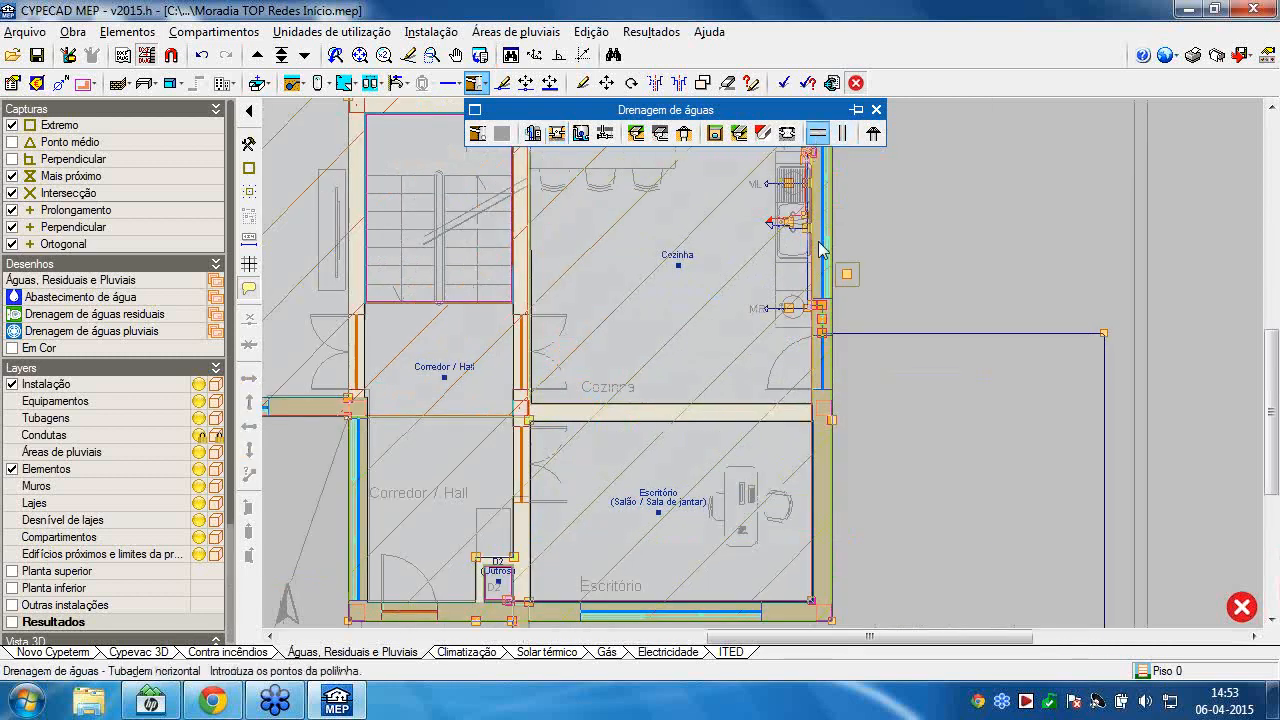
scroll(810, 231, "up", 2)
scroll(721, 484, "up", 1)
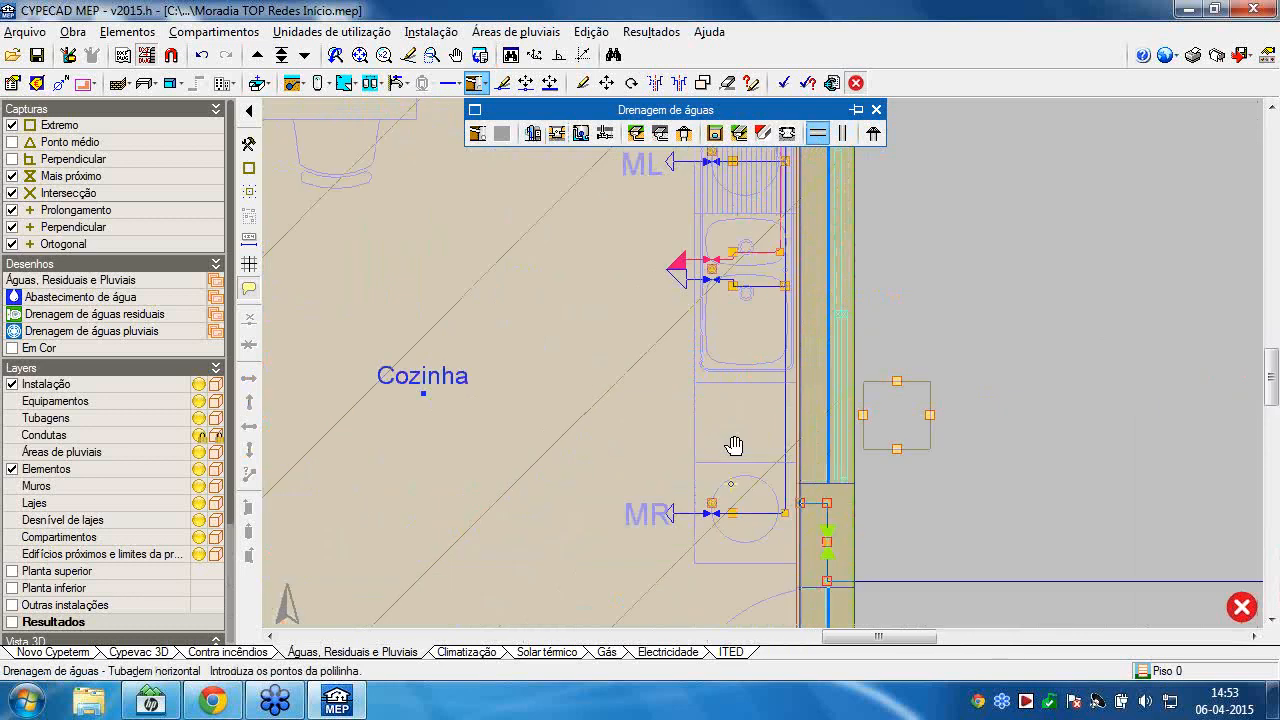
middle_click_drag(735, 445, 747, 577)
scroll(737, 425, "up", 1)
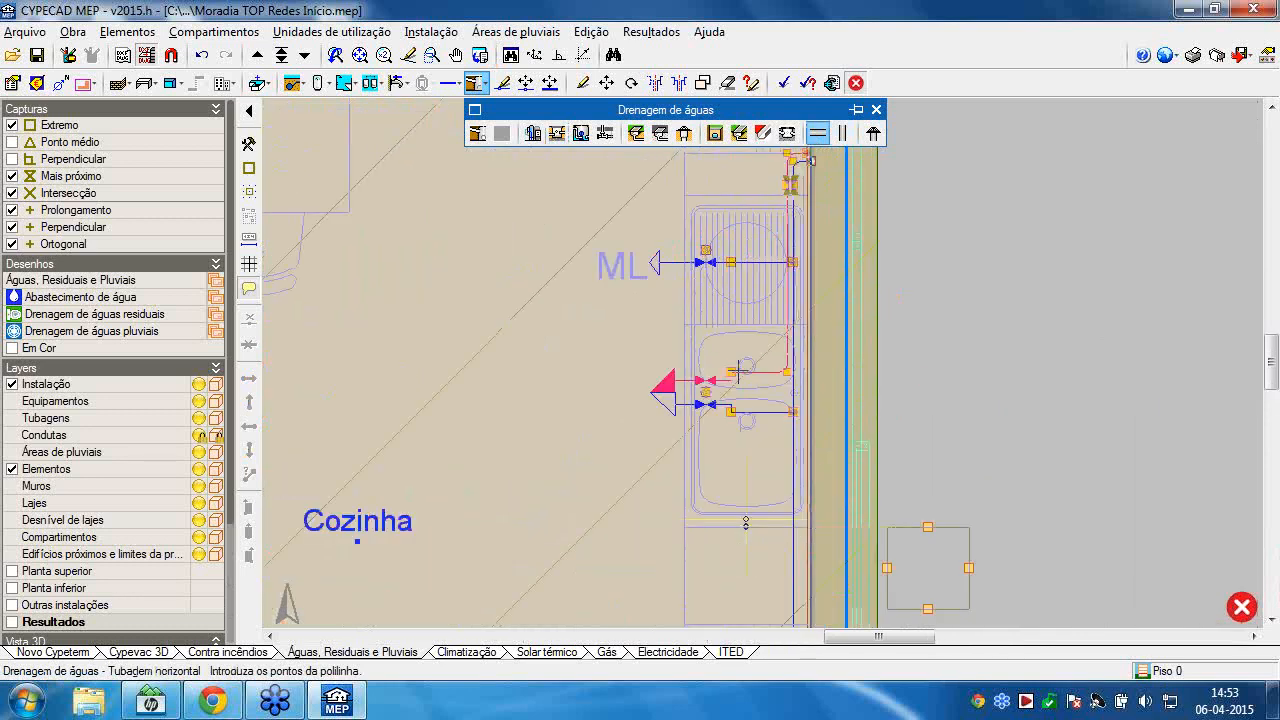
scroll(746, 520, "down", 1)
left_click(709, 284)
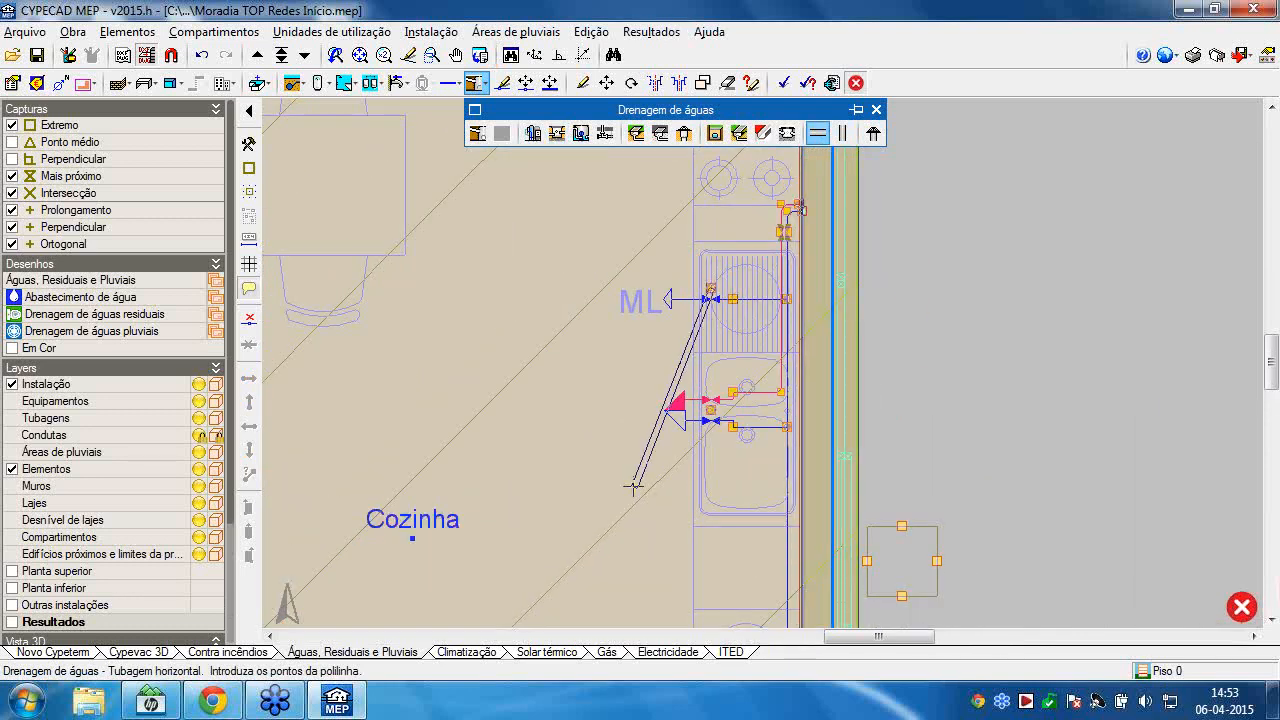
left_click(632, 489)
middle_click_drag(628, 328, 591, 183)
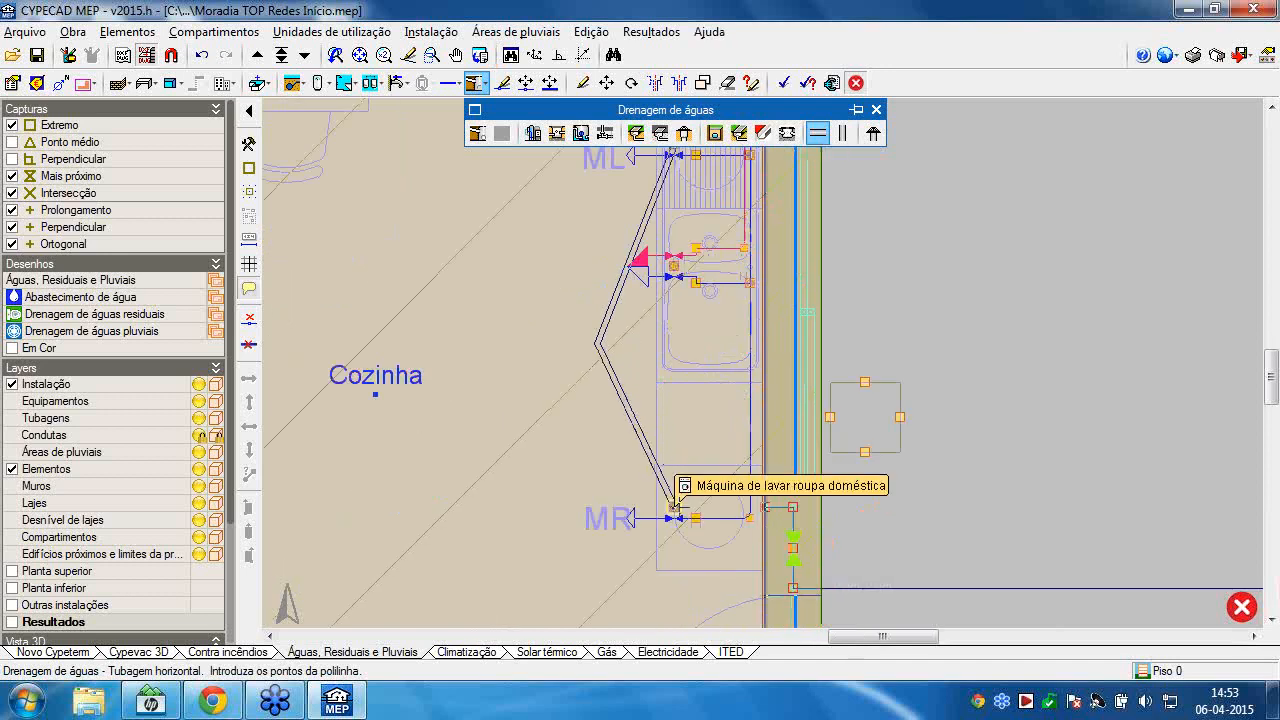
left_click(675, 507)
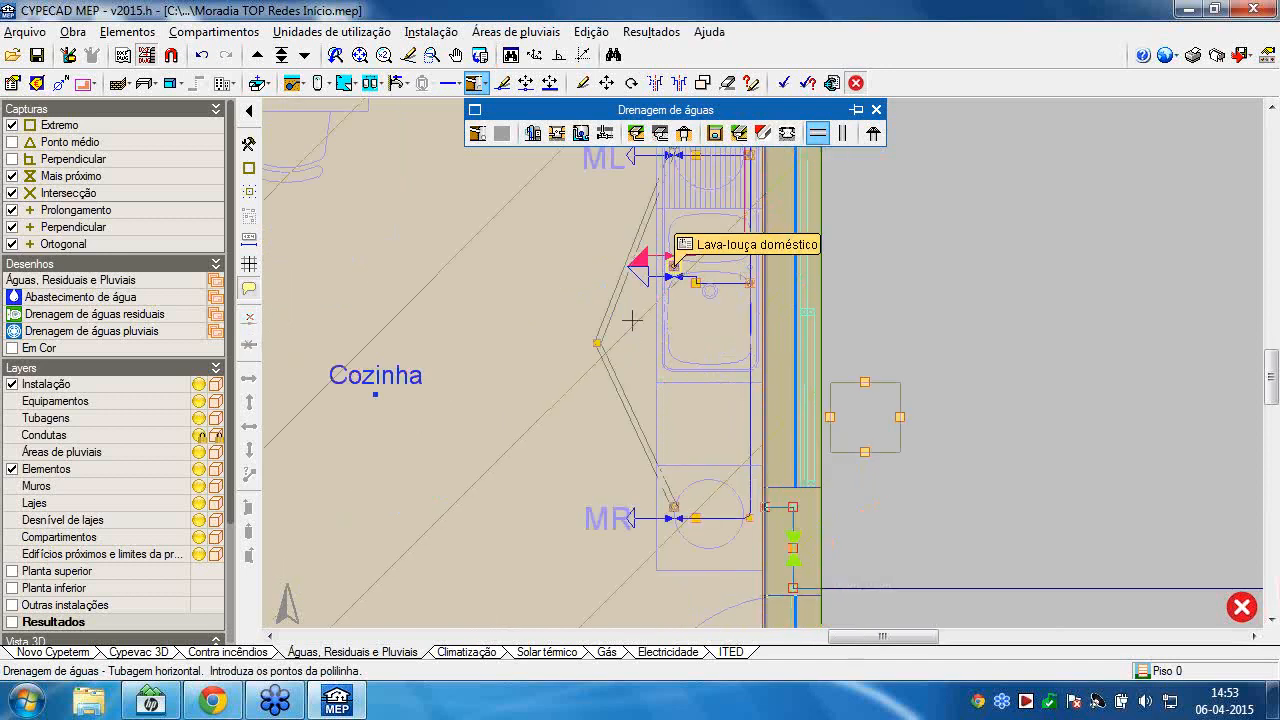
Connect the kitchen sink's outlet to the bend in the appliance pipe, and run a drainage pipe from that bend to the adjacent Caixa de visita.
left_click(673, 267)
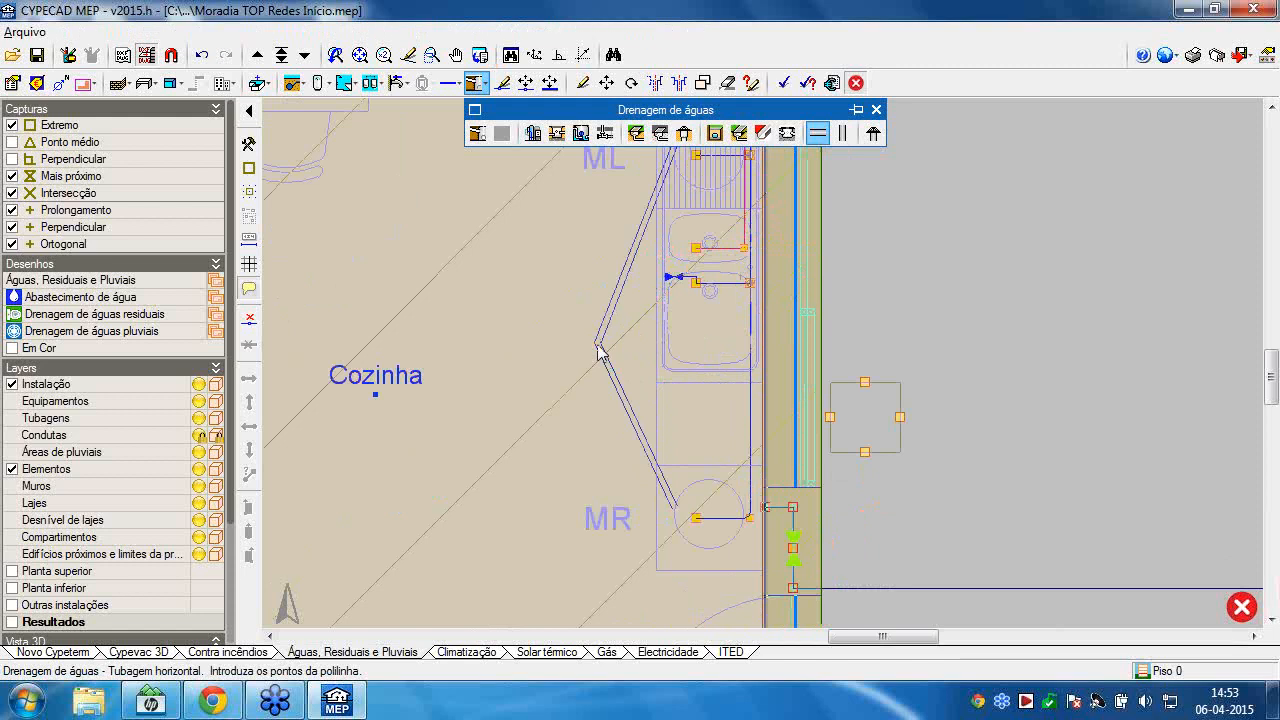
left_click(597, 342)
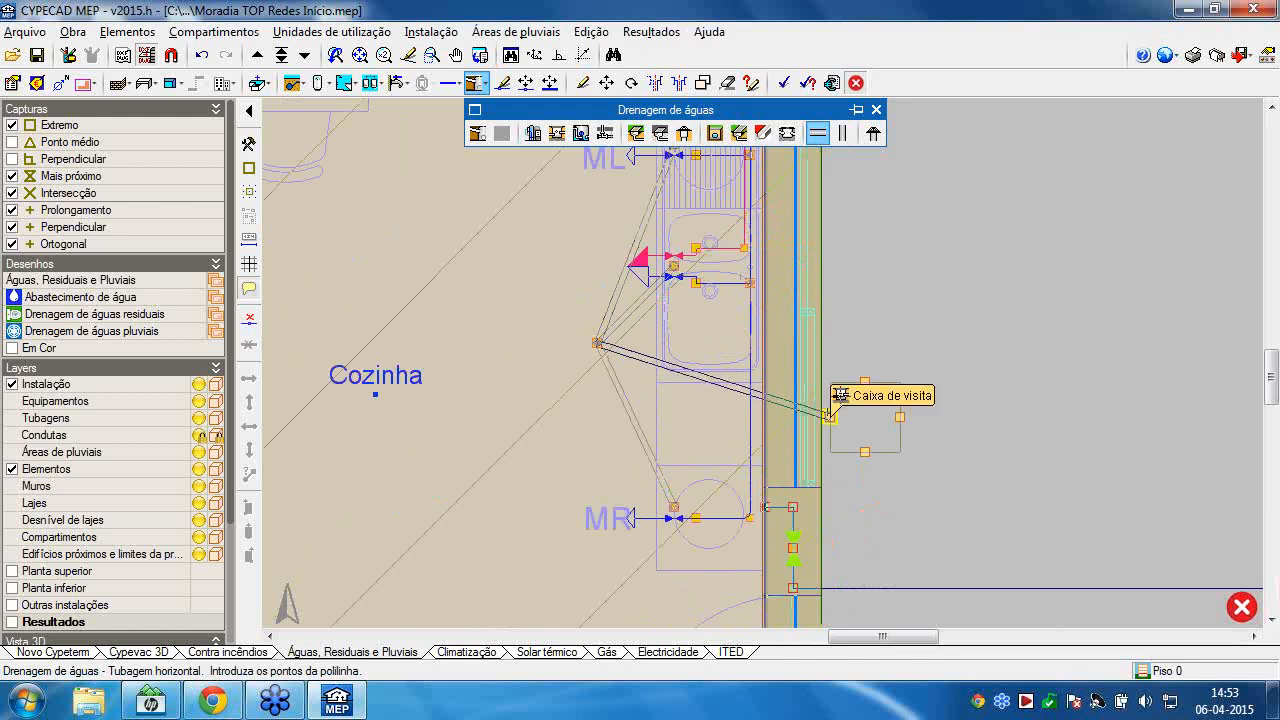
left_click(831, 412)
Draw a straight drainage pipe outside the wall from the inspection chamber beside the Cozinha to the one beside duct D1.
left_click(866, 380)
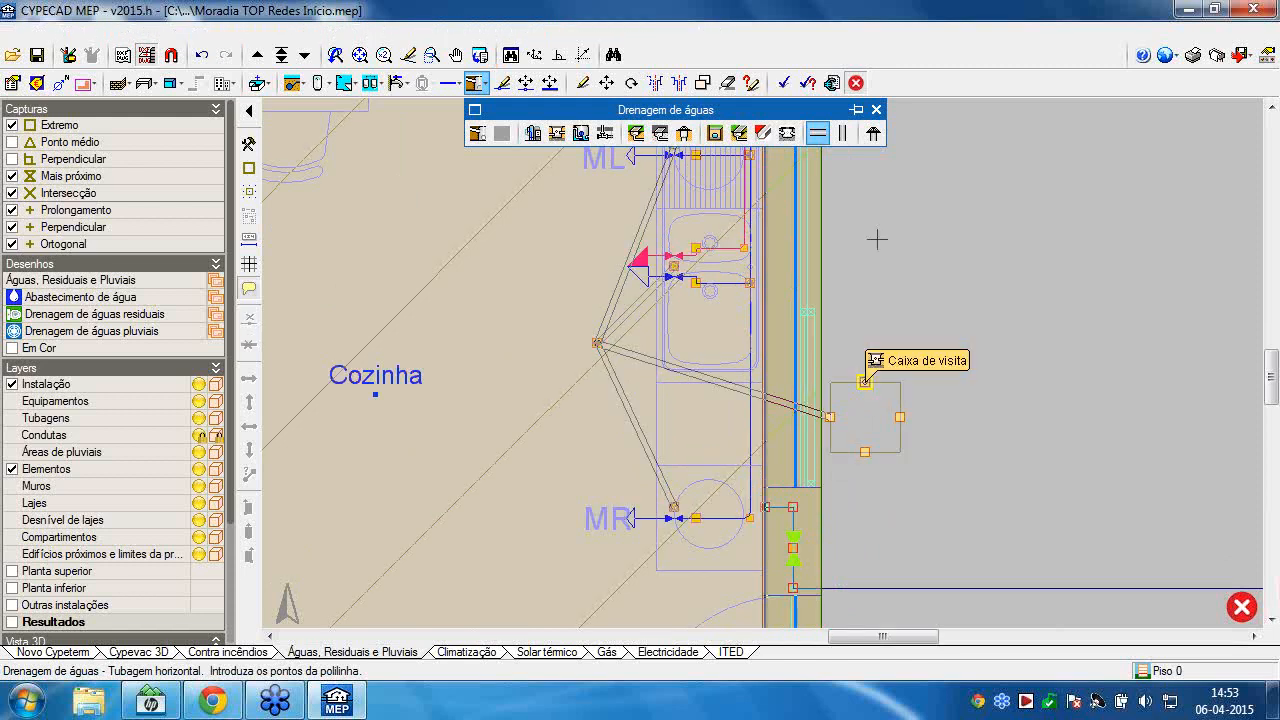
middle_click_drag(879, 284, 903, 610)
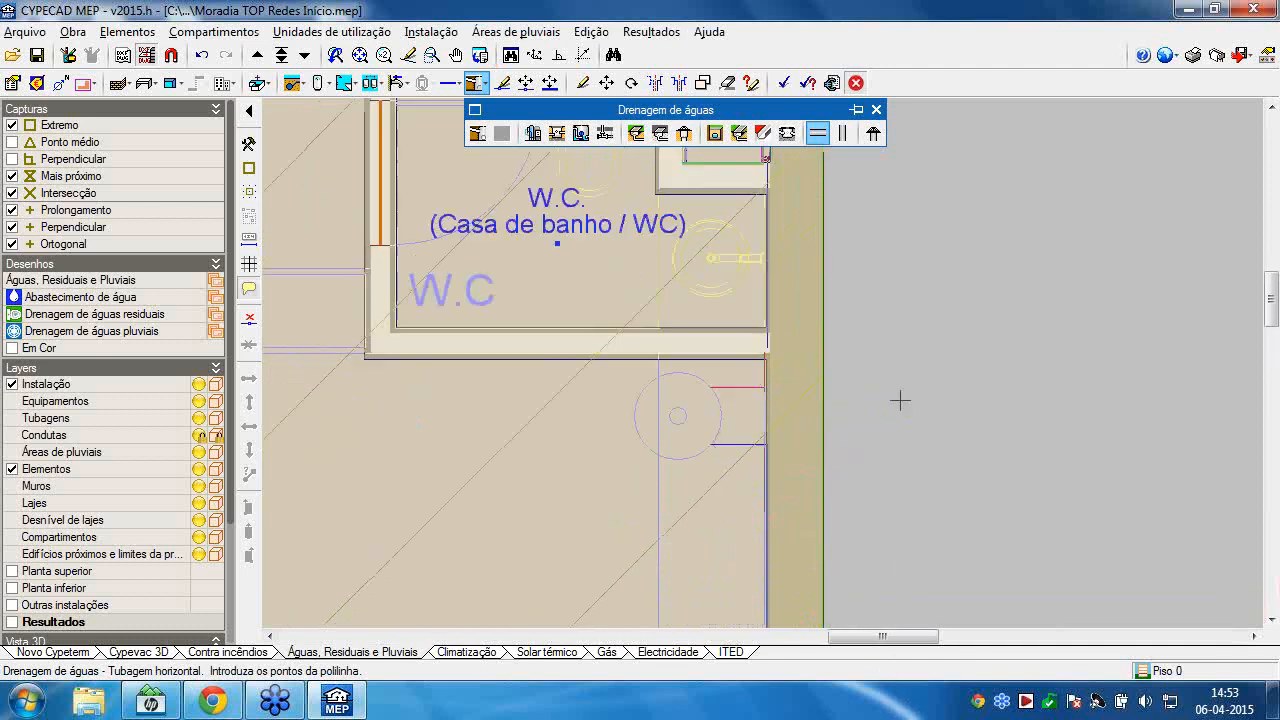
middle_click_drag(857, 329, 837, 586)
left_click(847, 383)
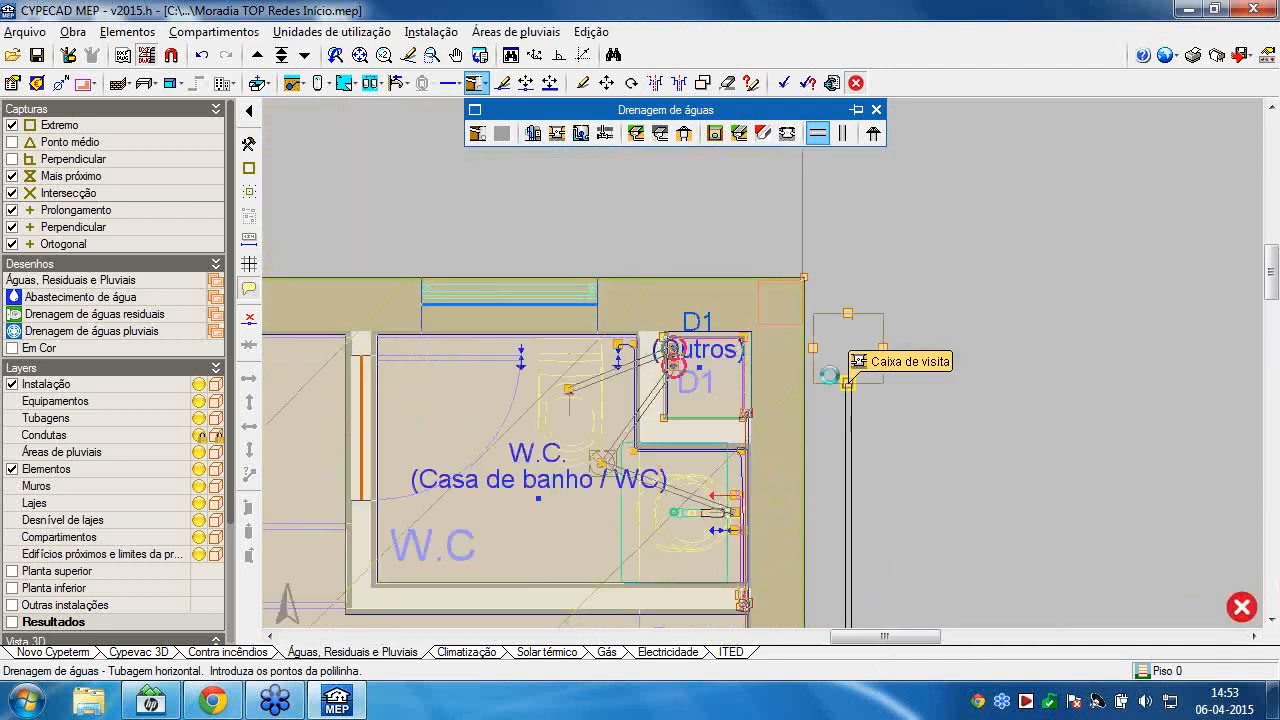
Connect one D1 vertical pipe to the adjacent inspection chamber, and join the second vertical pipe to that run at the exterior wall face.
scroll(783, 362, "up", 3)
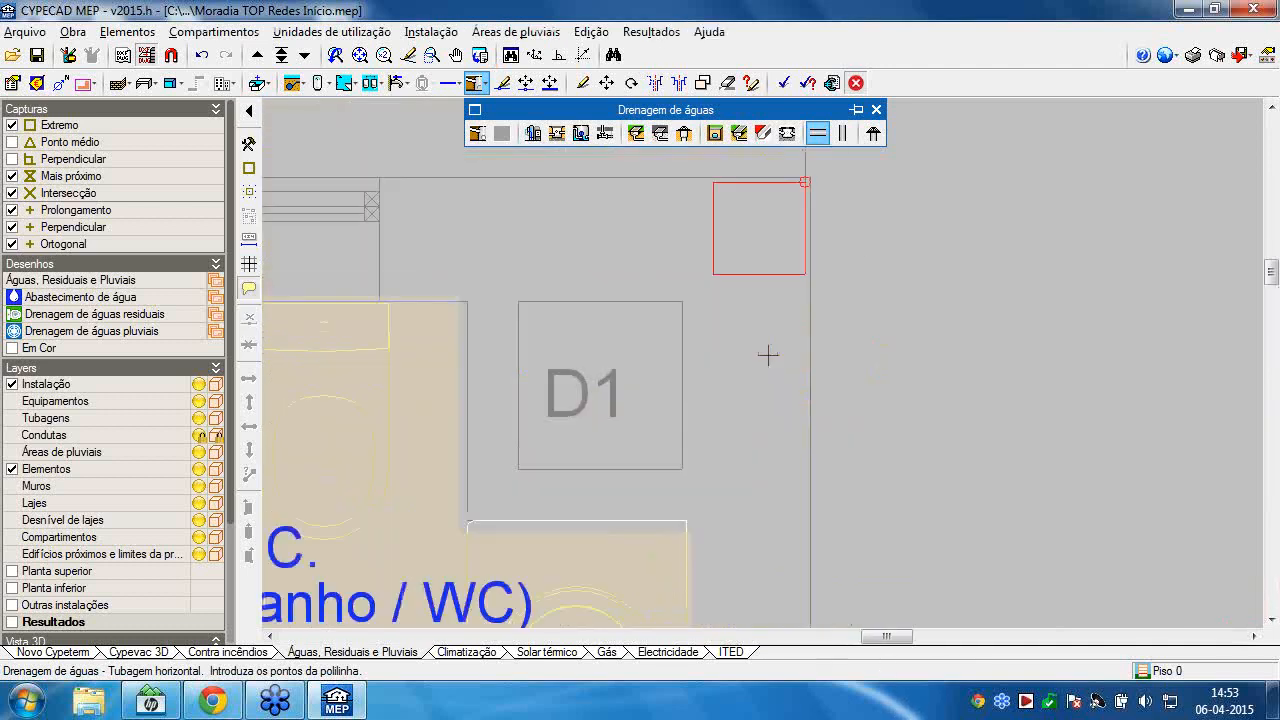
mouse_move(545, 330)
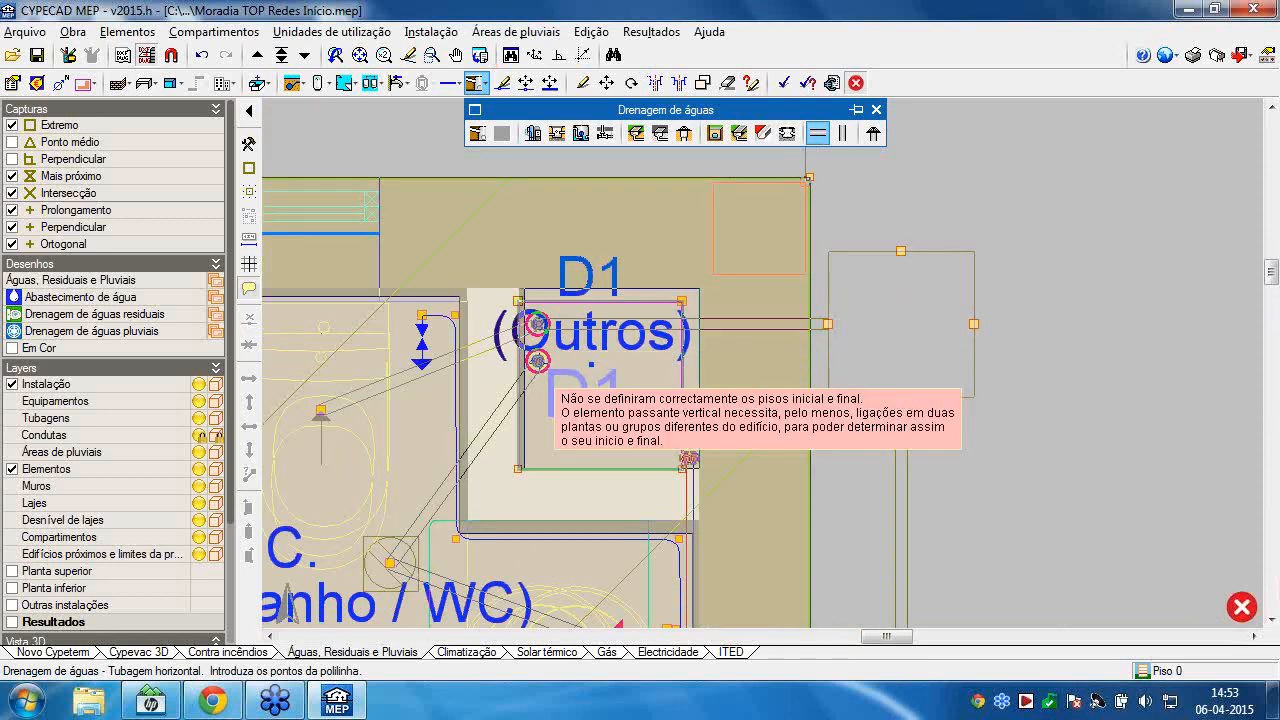
mouse_move(540, 364)
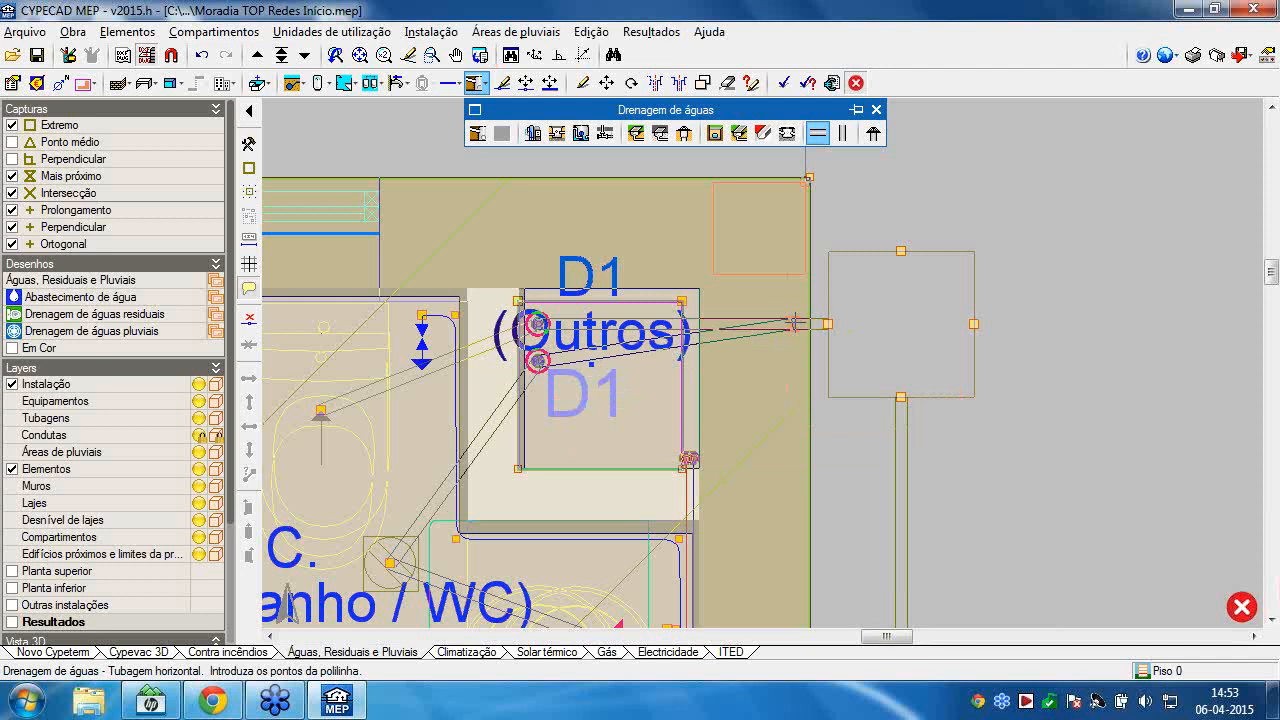
scroll(795, 322, "up", 5)
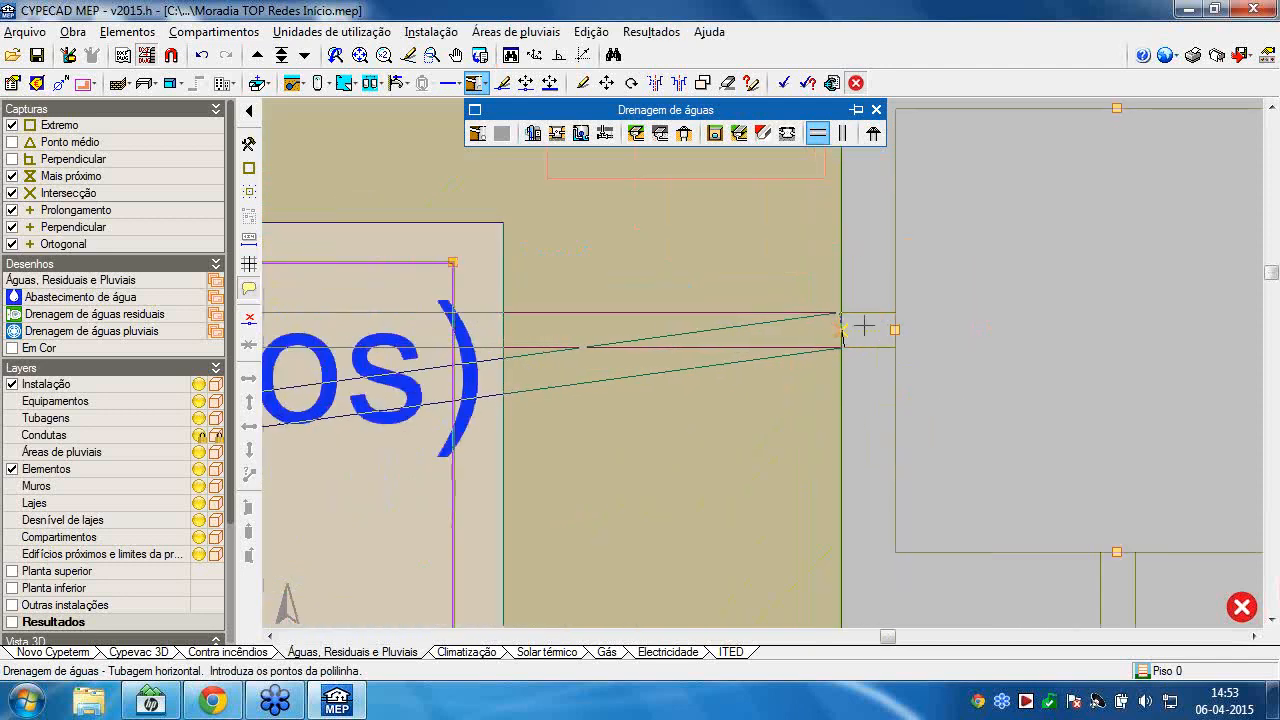
right_click(795, 274)
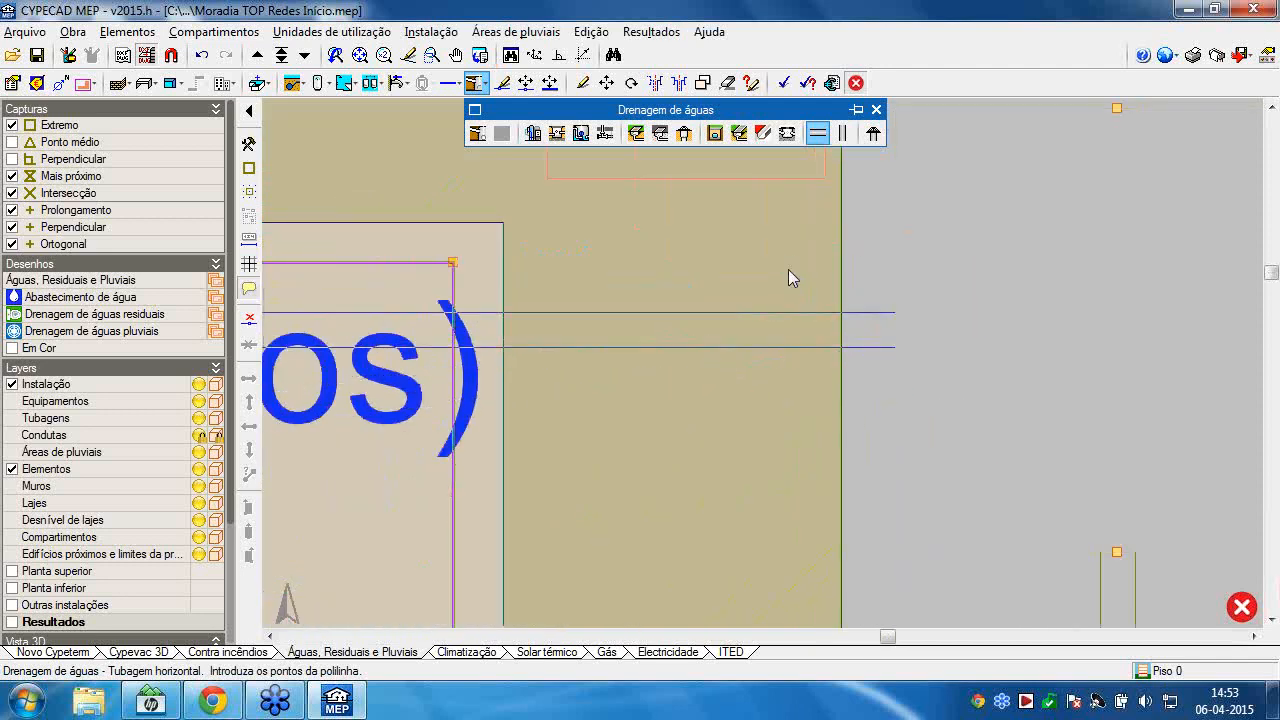
scroll(793, 268, "down", 4)
scroll(796, 267, "down", 5)
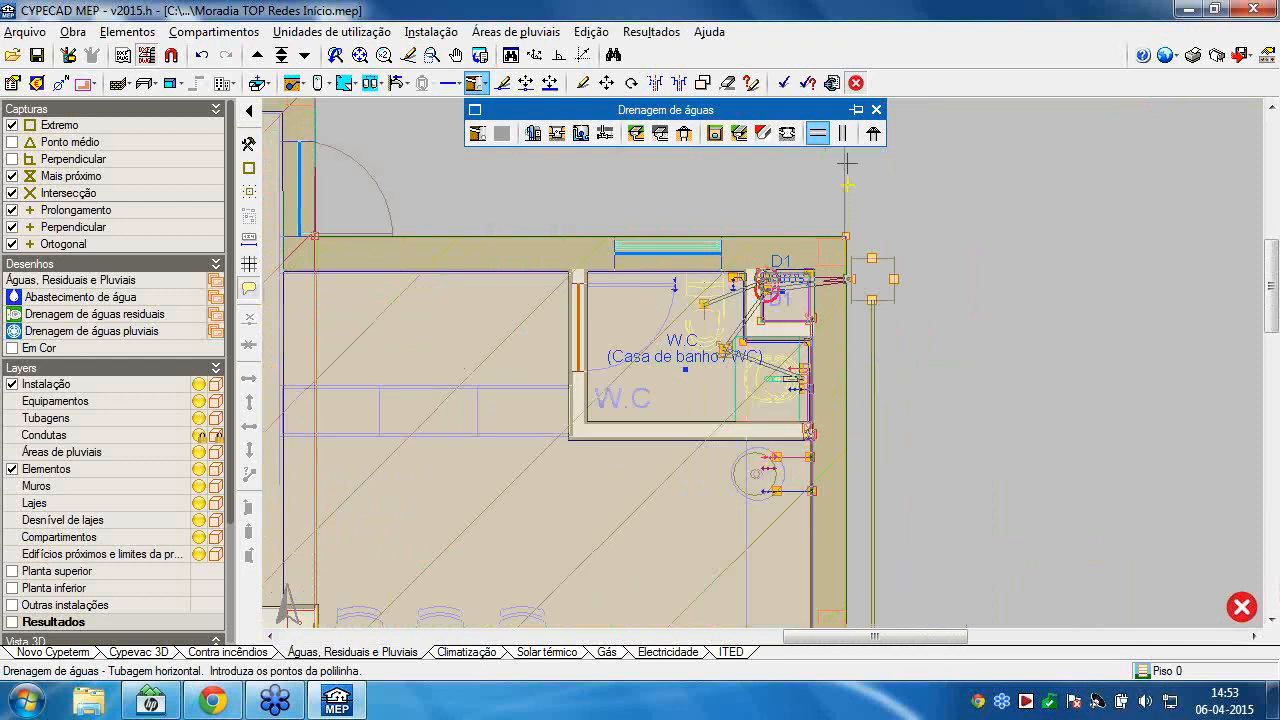
On Piso 1, place two vertical drainage pipes side by side in the corner of duct D2 nearest the Q.Banho 2 toilet.
scroll(861, 412, "down", 3)
middle_click_drag(840, 374, 856, 168)
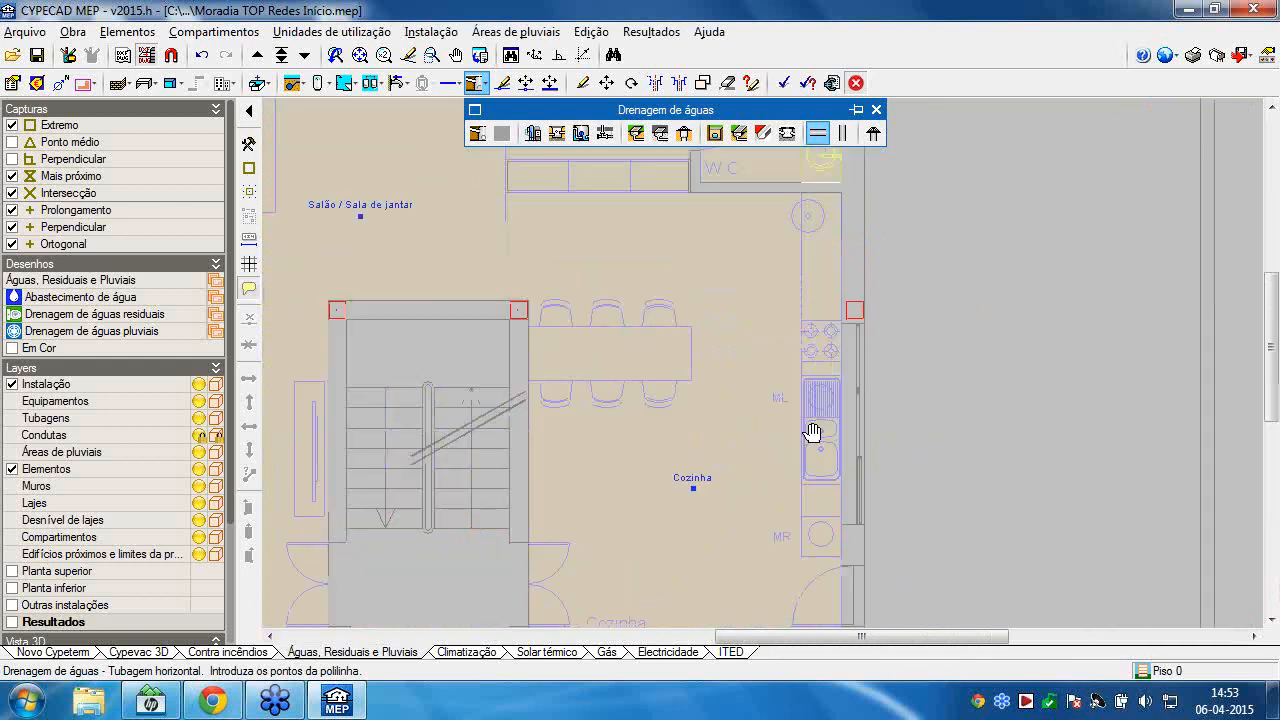
mouse_move(811, 434)
middle_mouse_down()
mouse_move(829, 366)
mouse_move(806, 200)
mouse_move(835, 61)
middle_mouse_up()
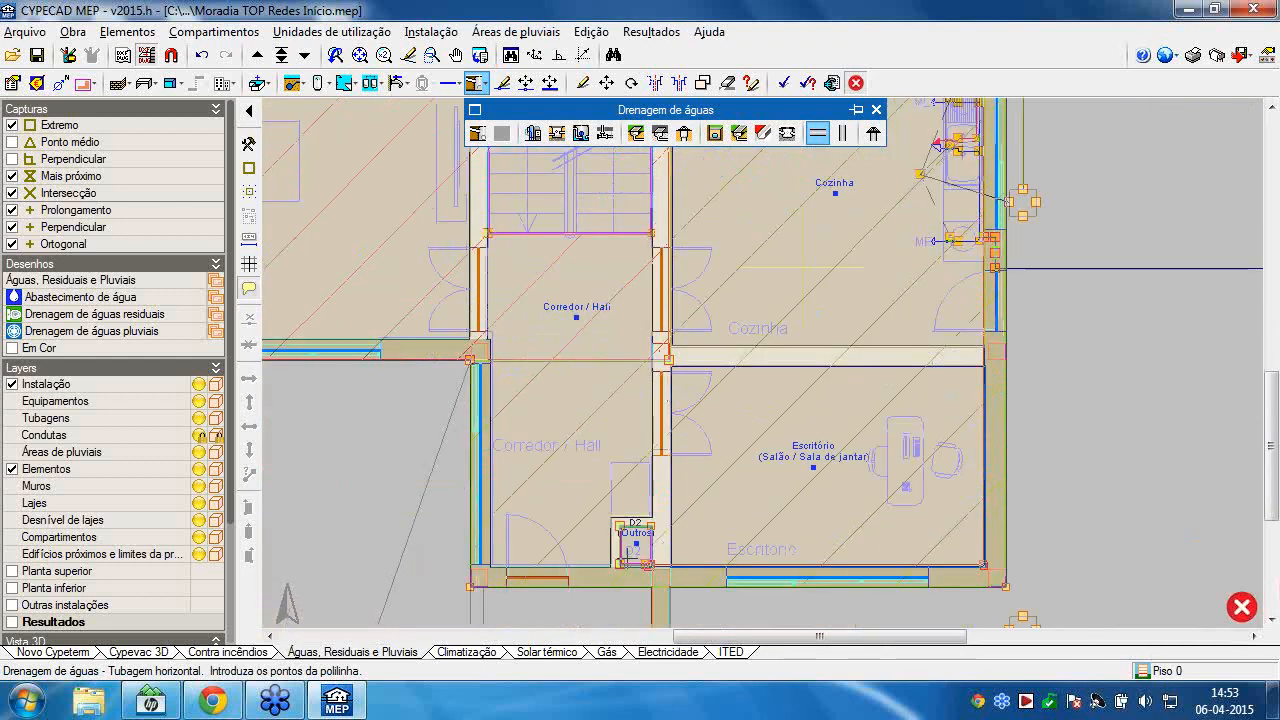
middle_click_drag(622, 627, 622, 563)
scroll(622, 563, "up", 7)
left_click(259, 57)
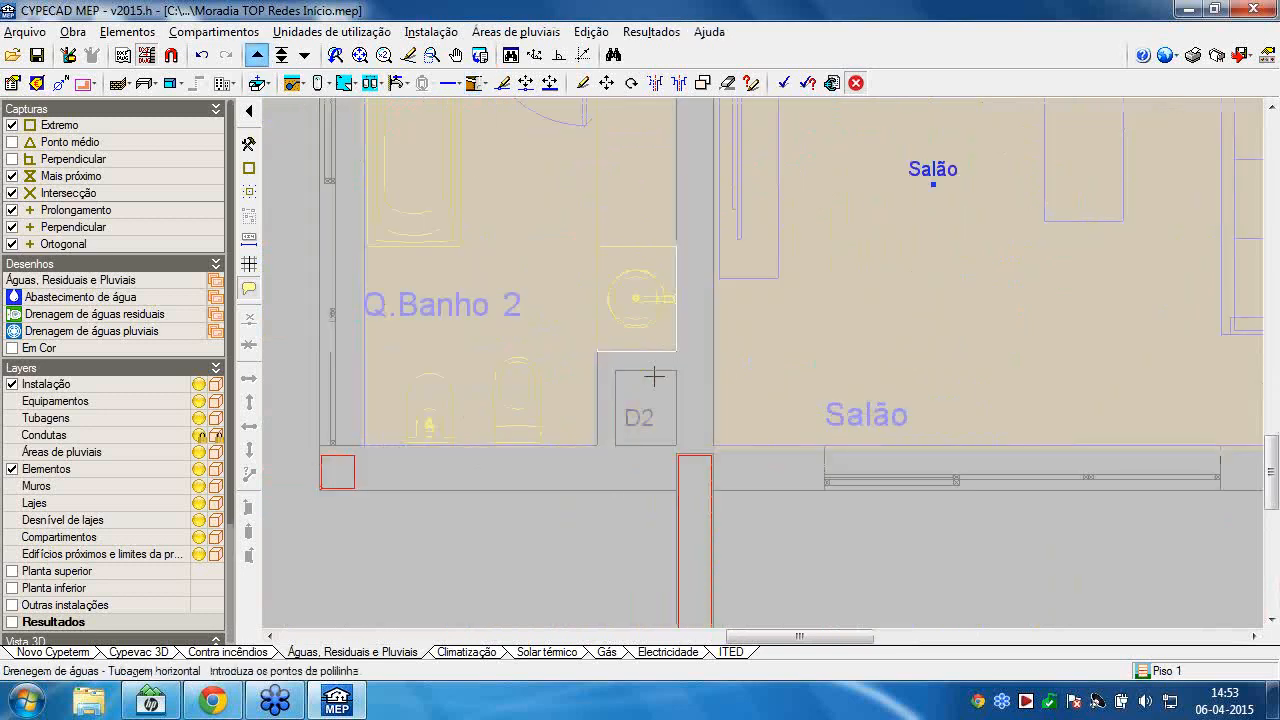
scroll(680, 405, "up", 3)
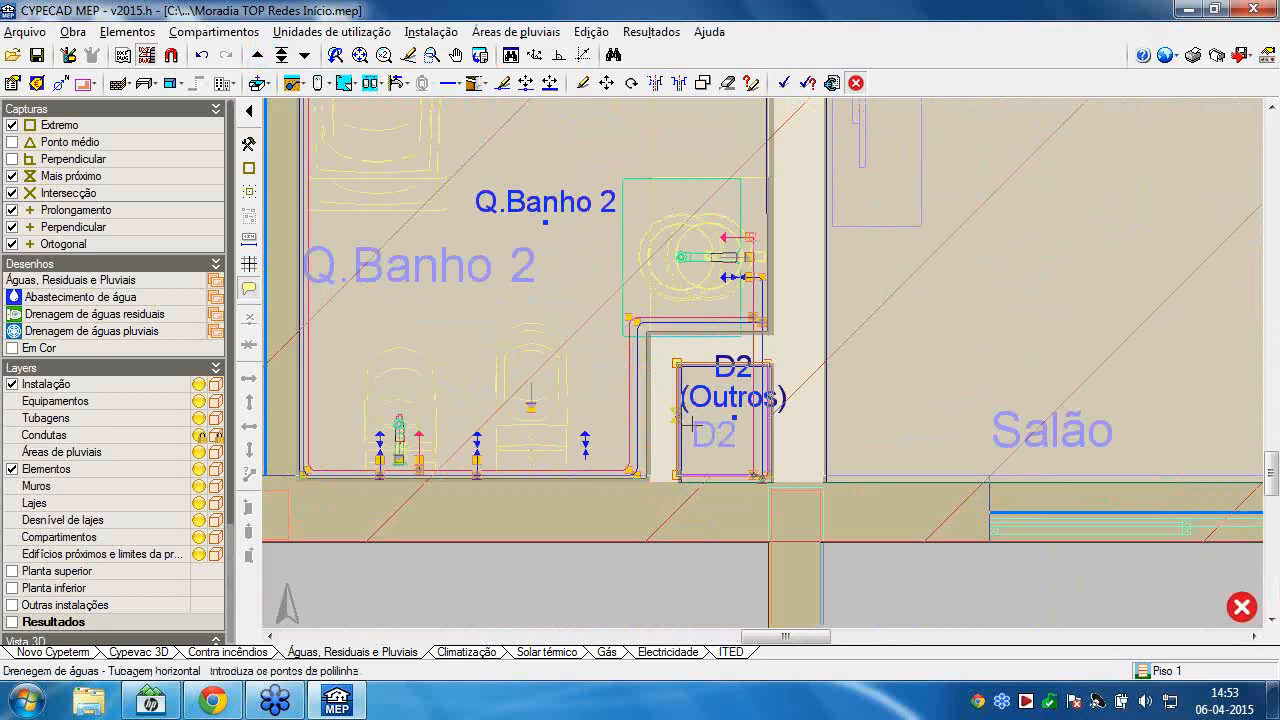
scroll(660, 401, "up", 1)
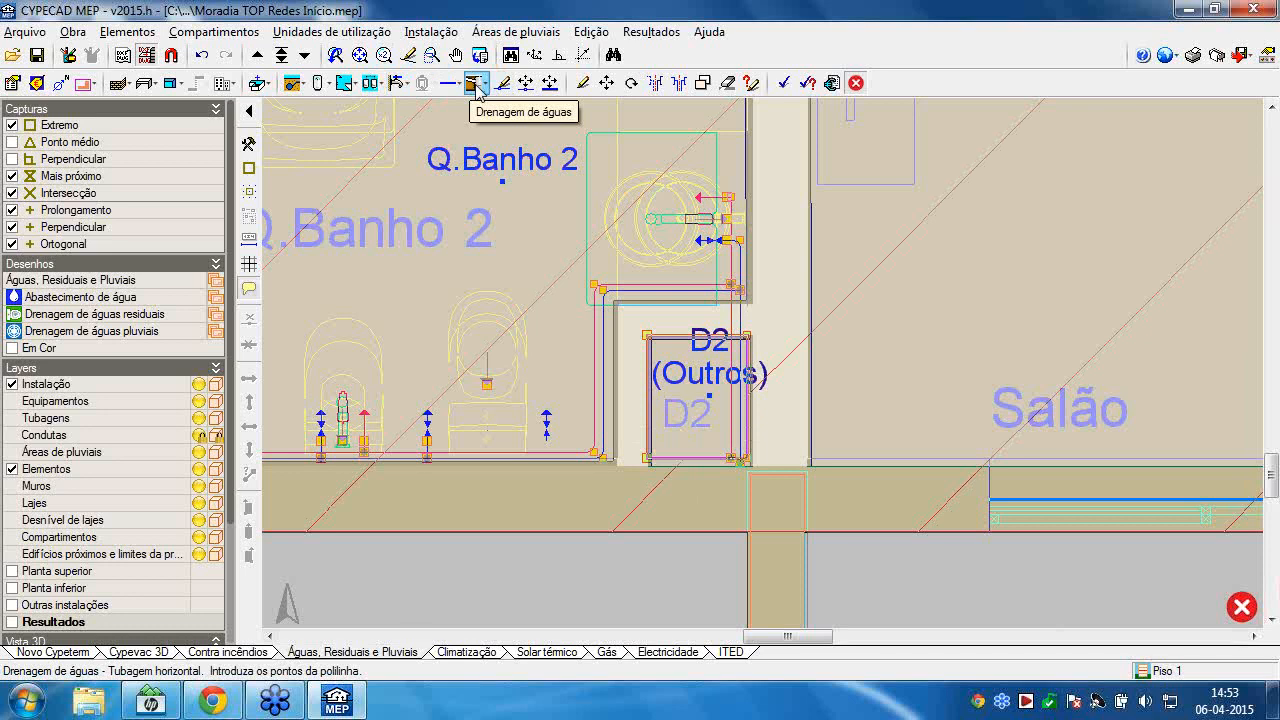
left_click(474, 84)
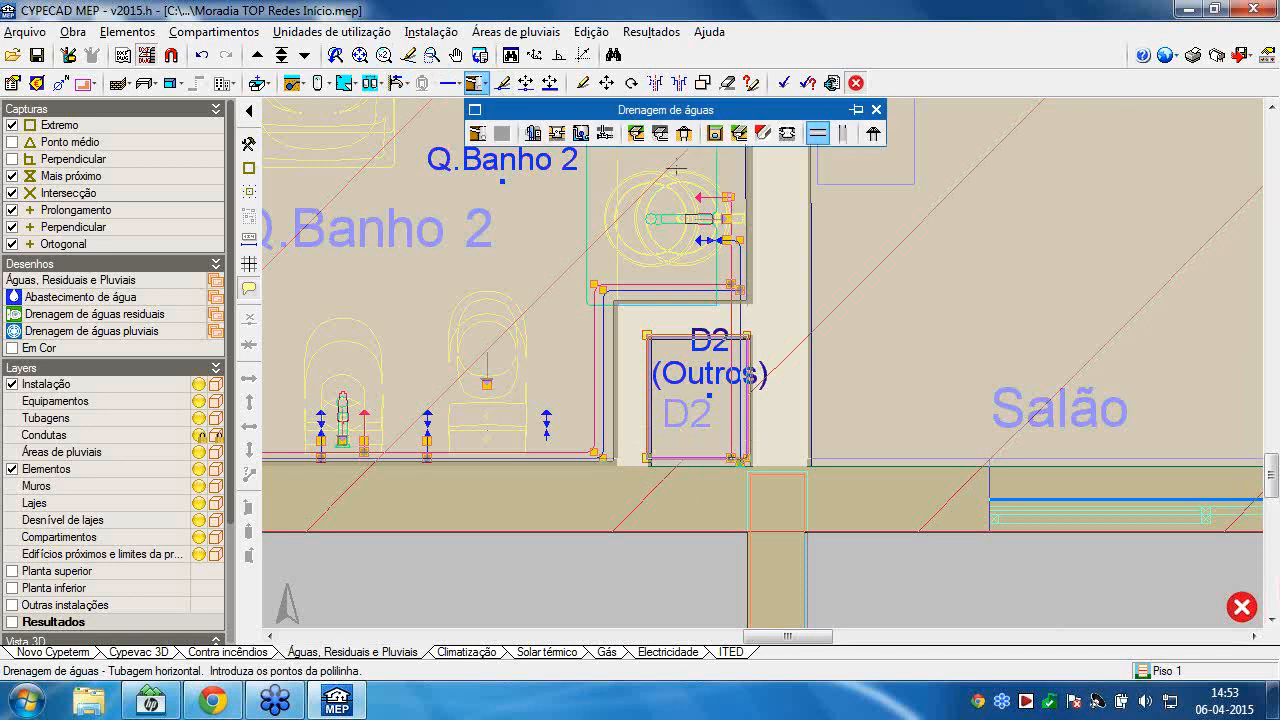
left_click(842, 132)
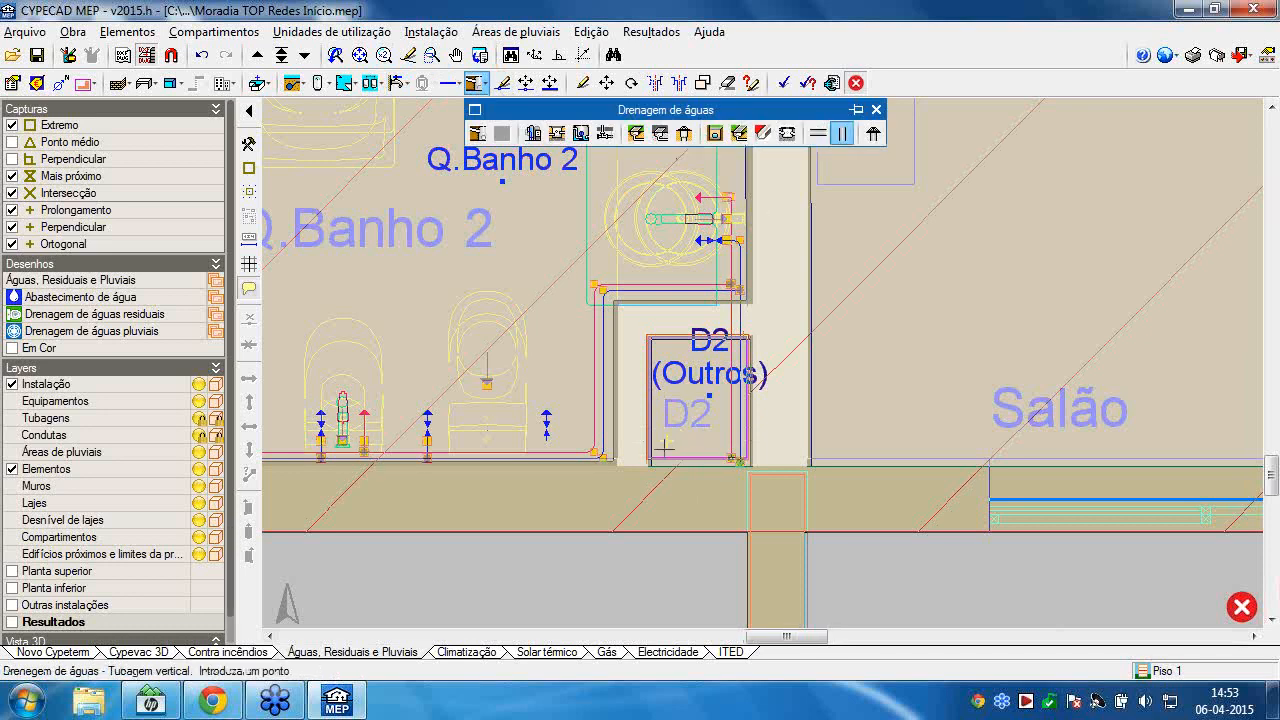
scroll(660, 452, "up", 2)
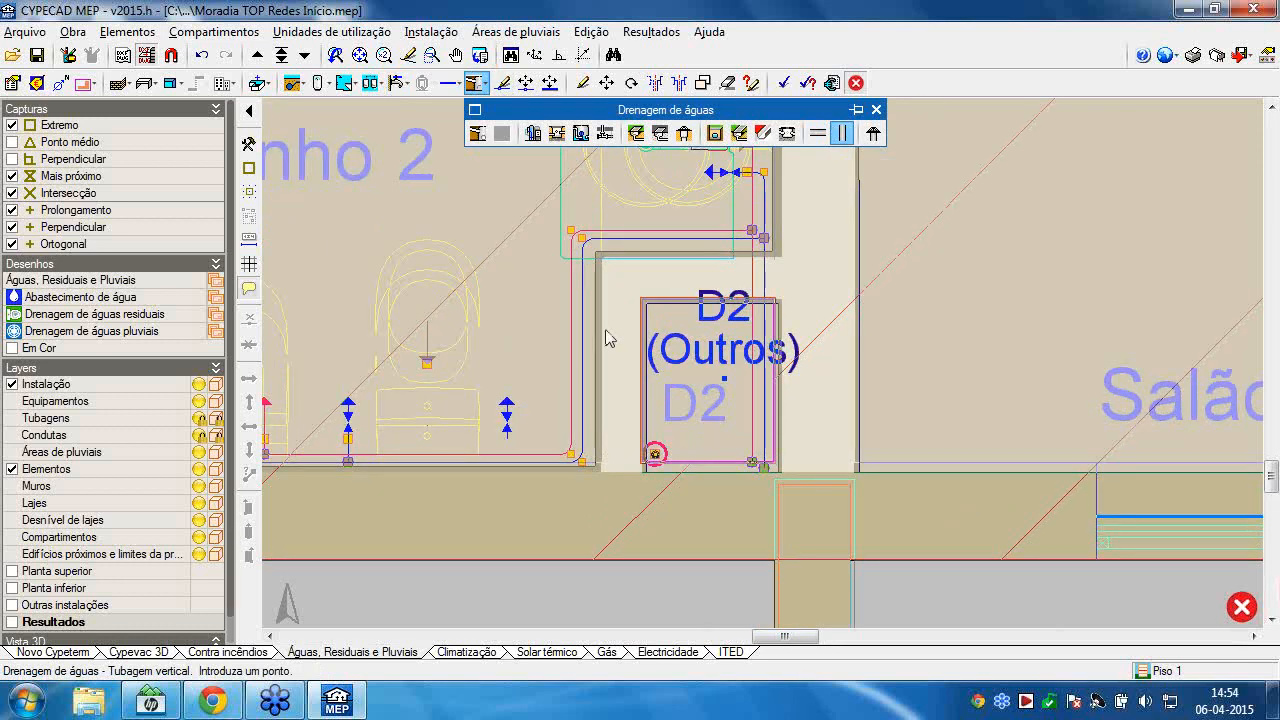
scroll(674, 344, "down", 2)
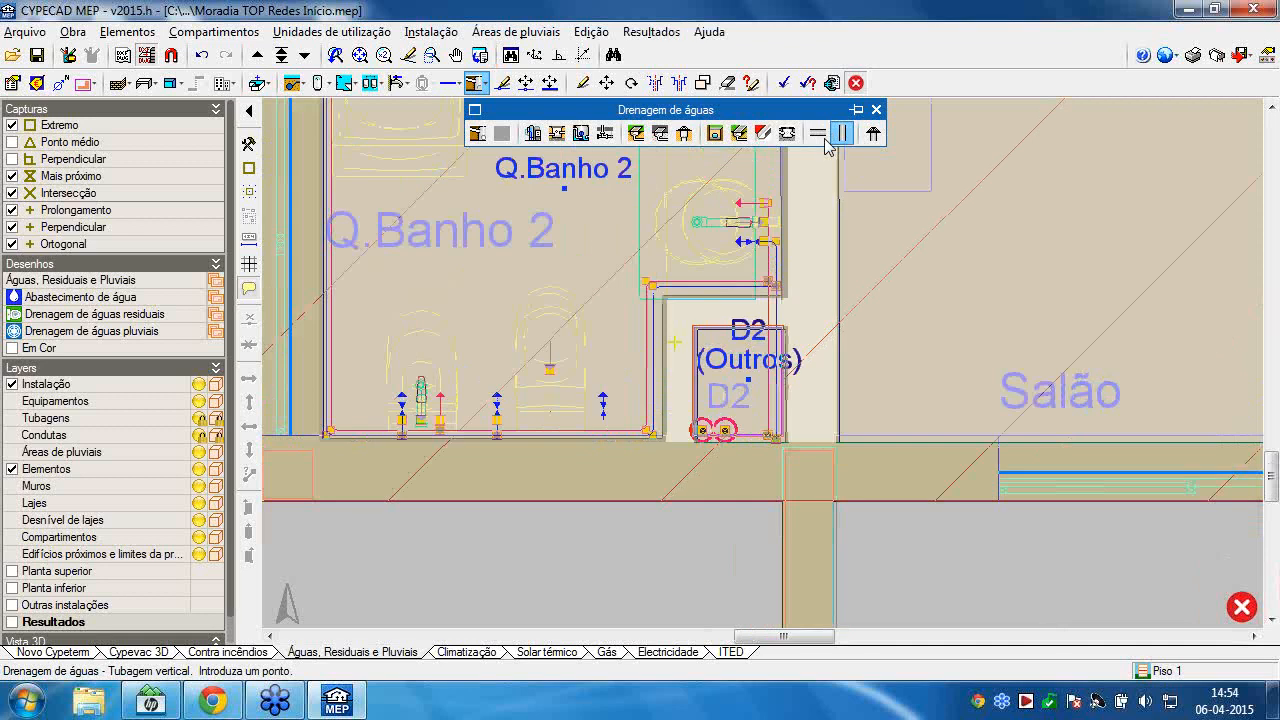
Draw a horizontal drainage pipe from the Q.Banho 2 toilet's outlet to the nearer vertical pipe in duct D2.
left_click(817, 133)
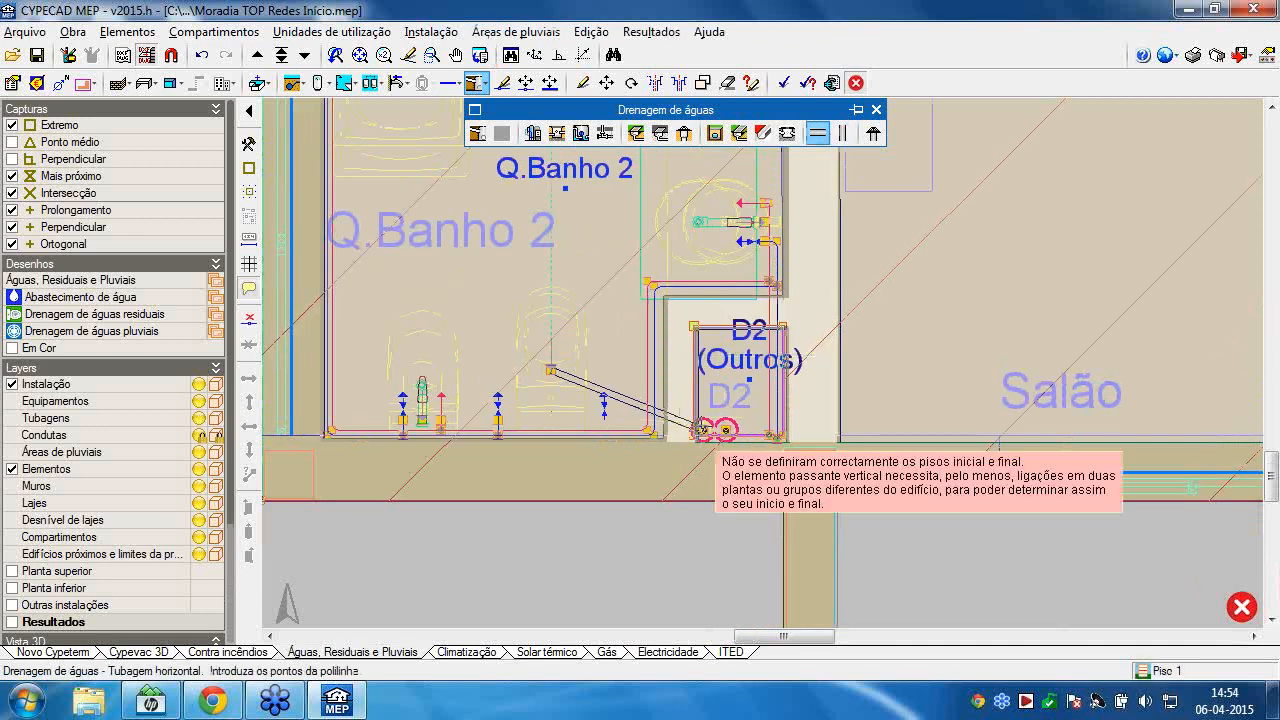
scroll(704, 425, "up", 1)
scroll(704, 425, "up", 2)
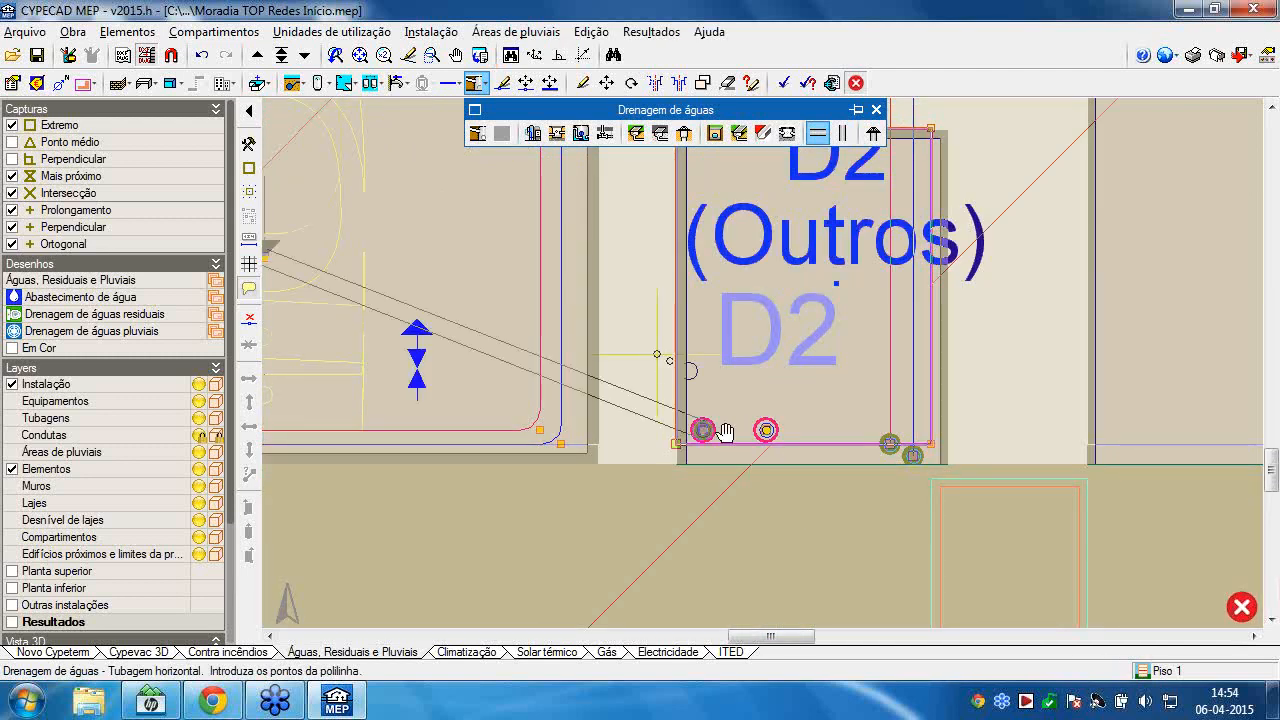
scroll(603, 351, "down", 3)
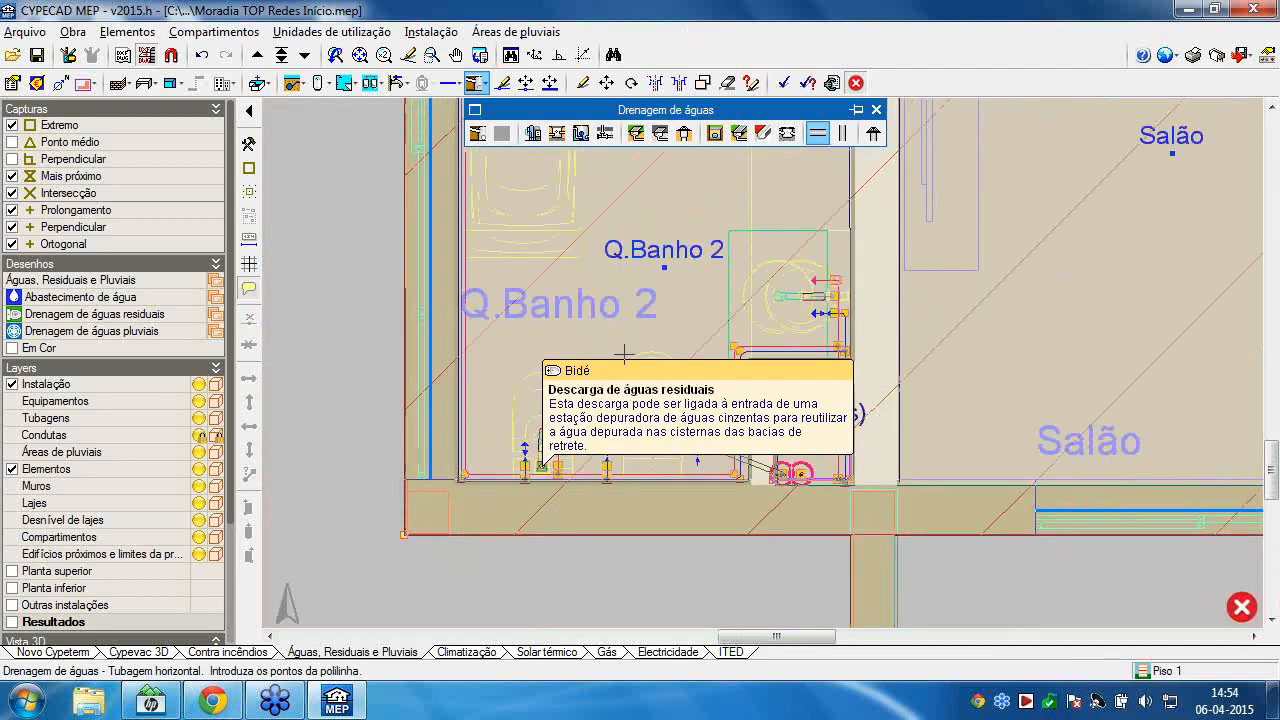
Draw horizontal drainage pipes from the Q.Banho 2 bidet, washbasin and bathtub outlets to one common point in the middle of the room.
left_click(541, 466)
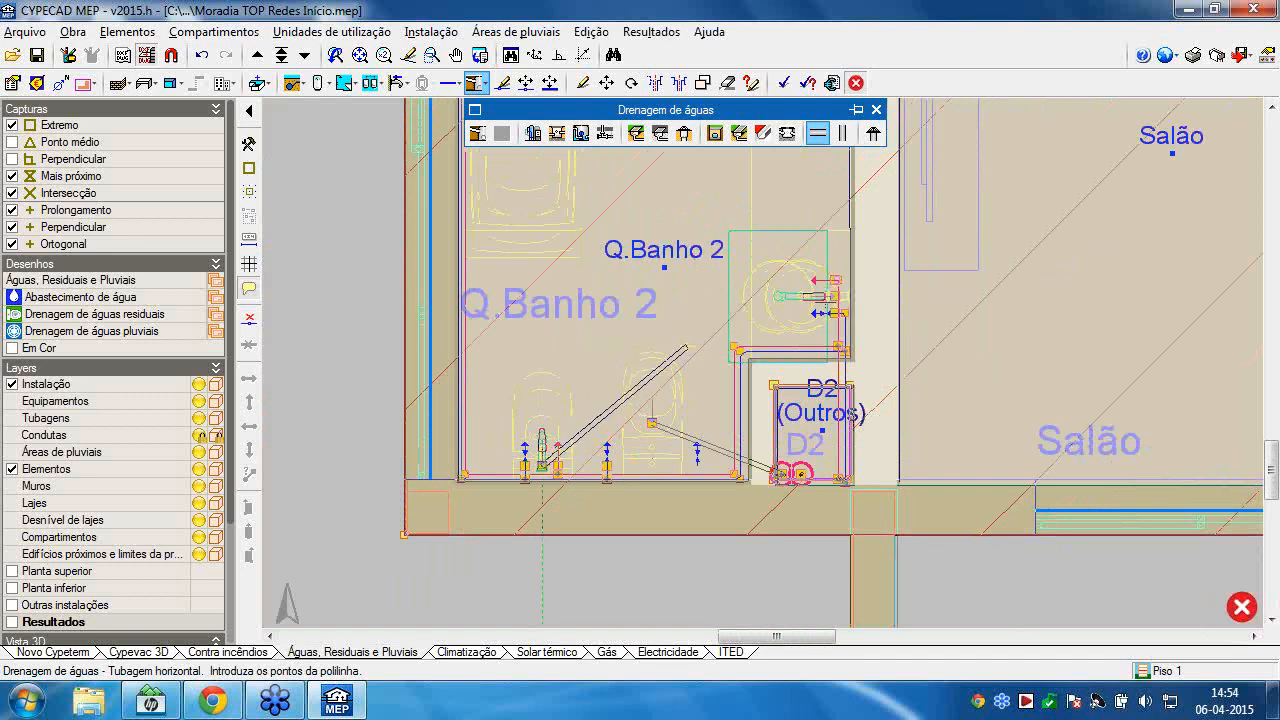
left_click(690, 346)
scroll(818, 295, "up", 2)
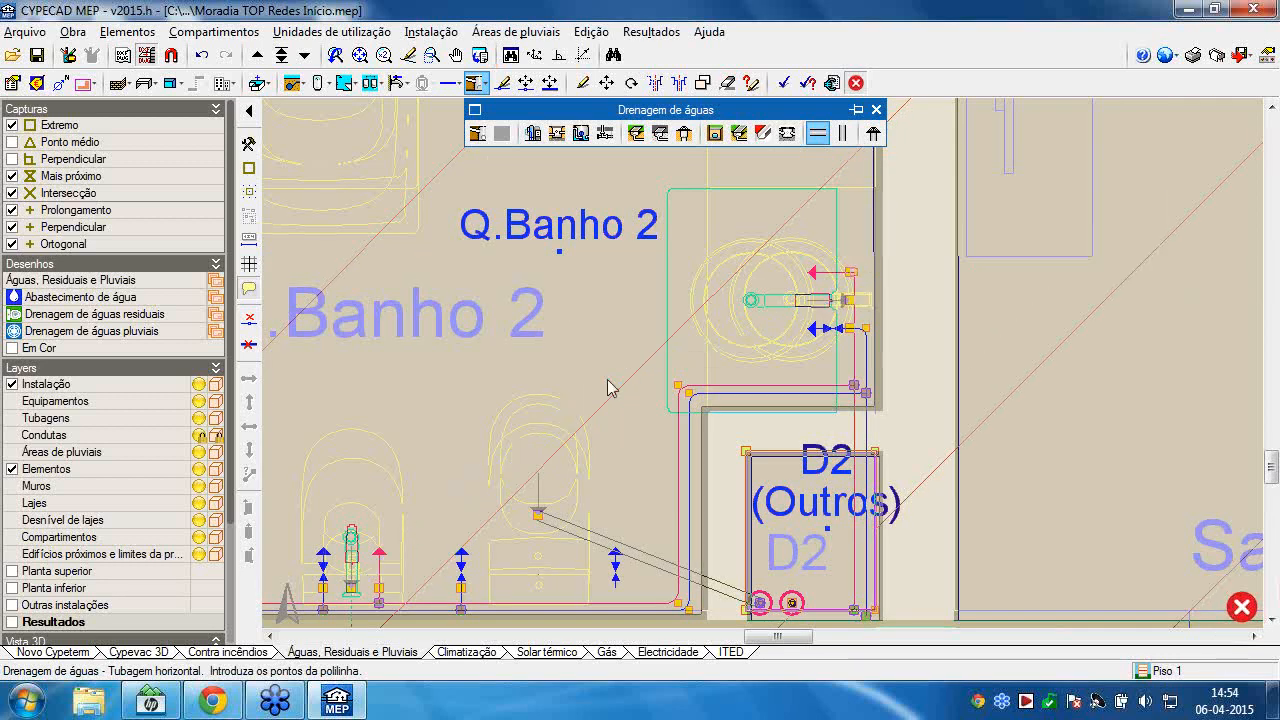
left_click(597, 384)
middle_click_drag(488, 255, 806, 575)
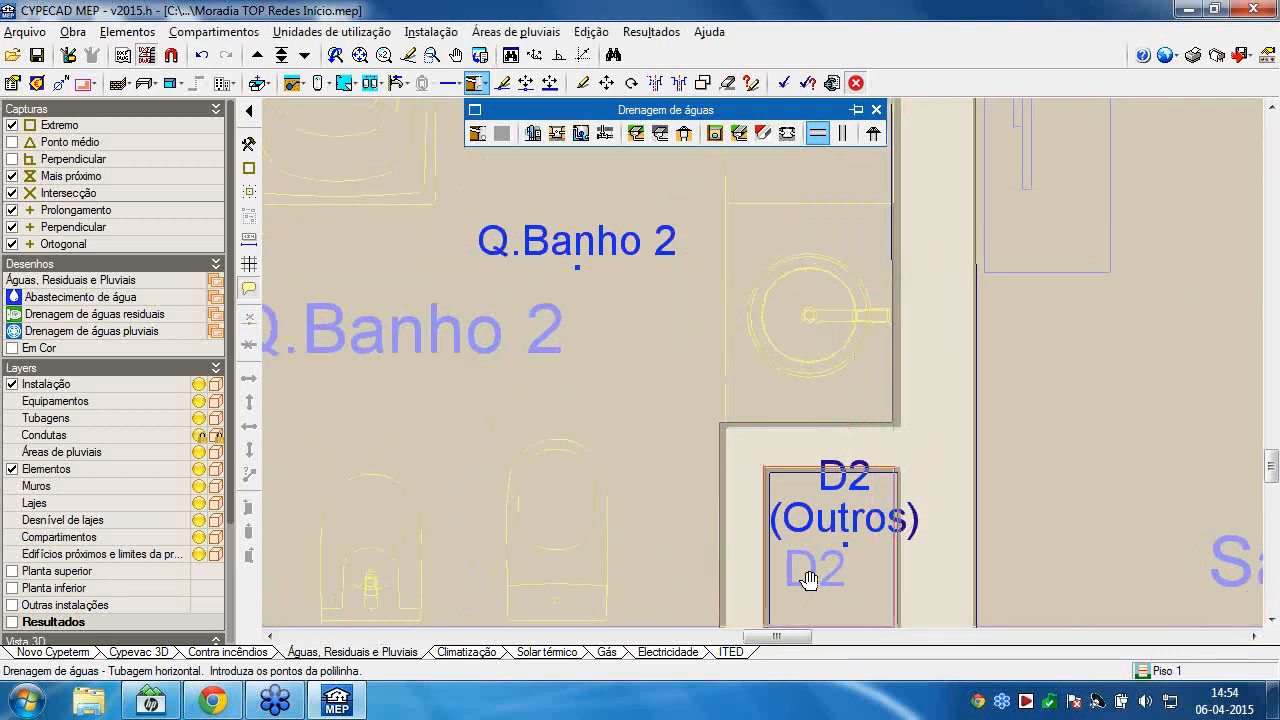
middle_click_drag(677, 302, 646, 480)
middle_click_drag(646, 297, 616, 457)
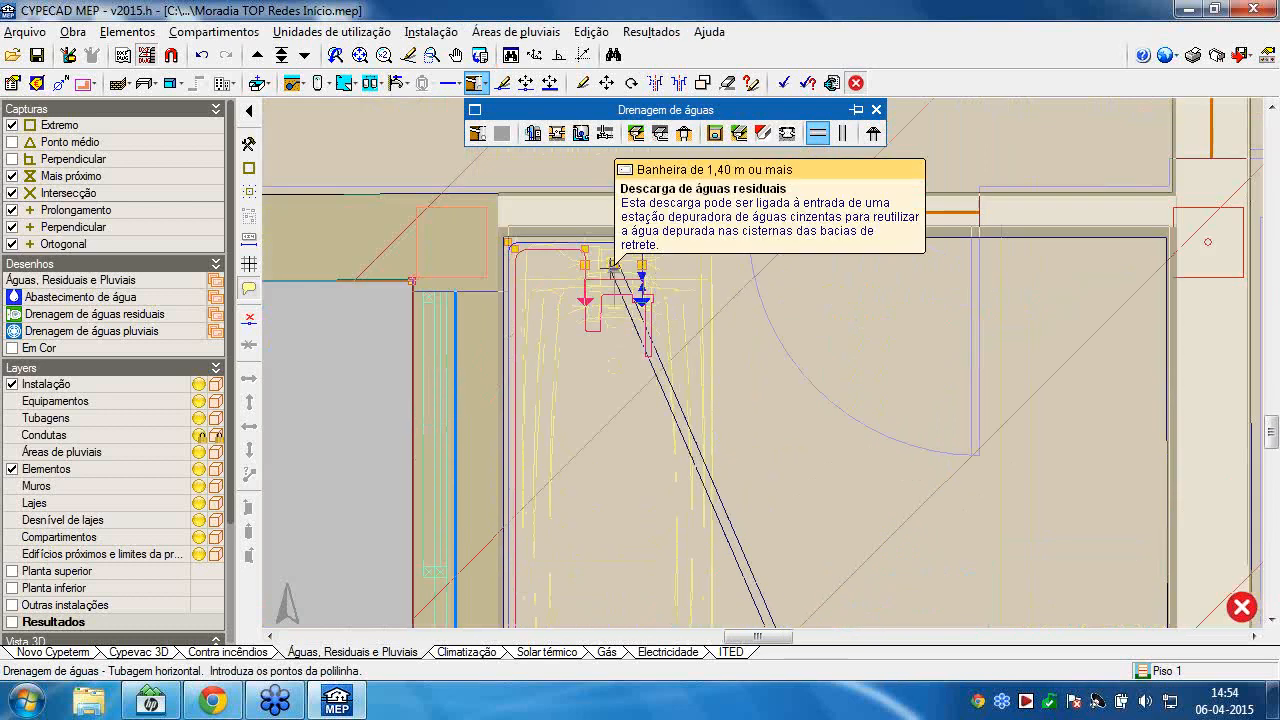
Place a drainage box (Caixa) at that common point and draw a horizontal pipe from it to the second vertical pipe in duct D2.
left_click(786, 133)
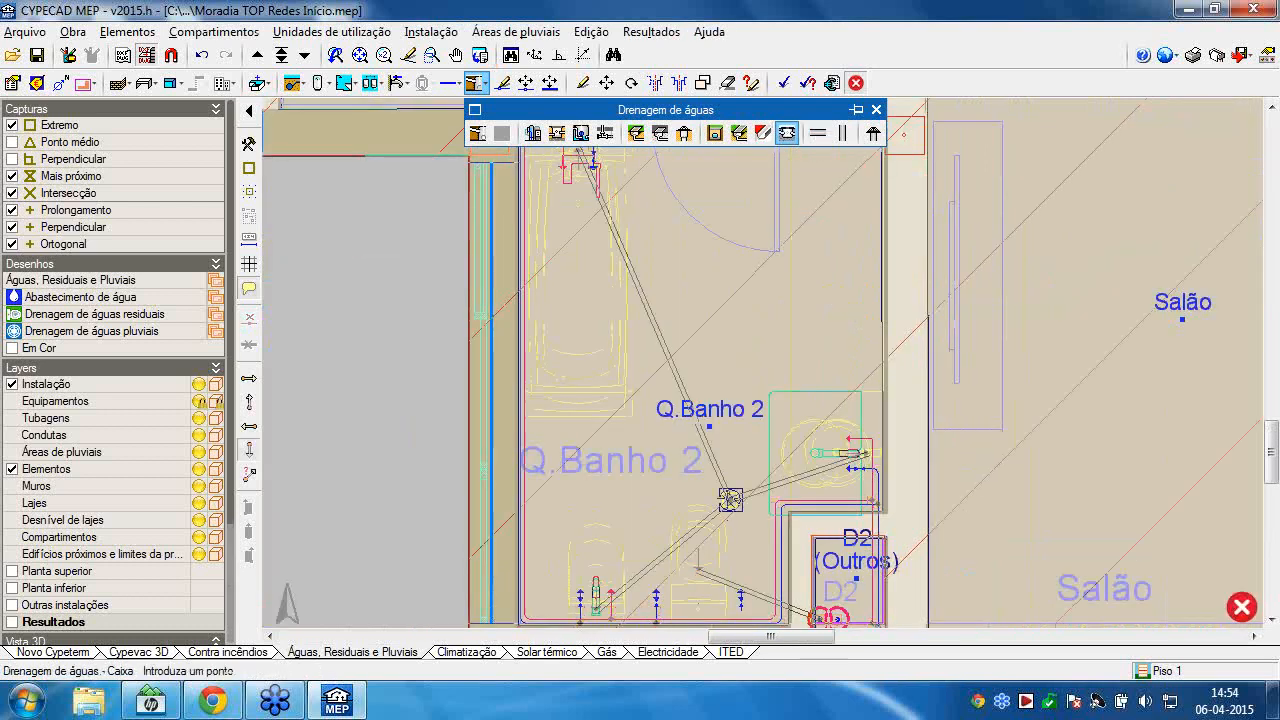
left_click(817, 133)
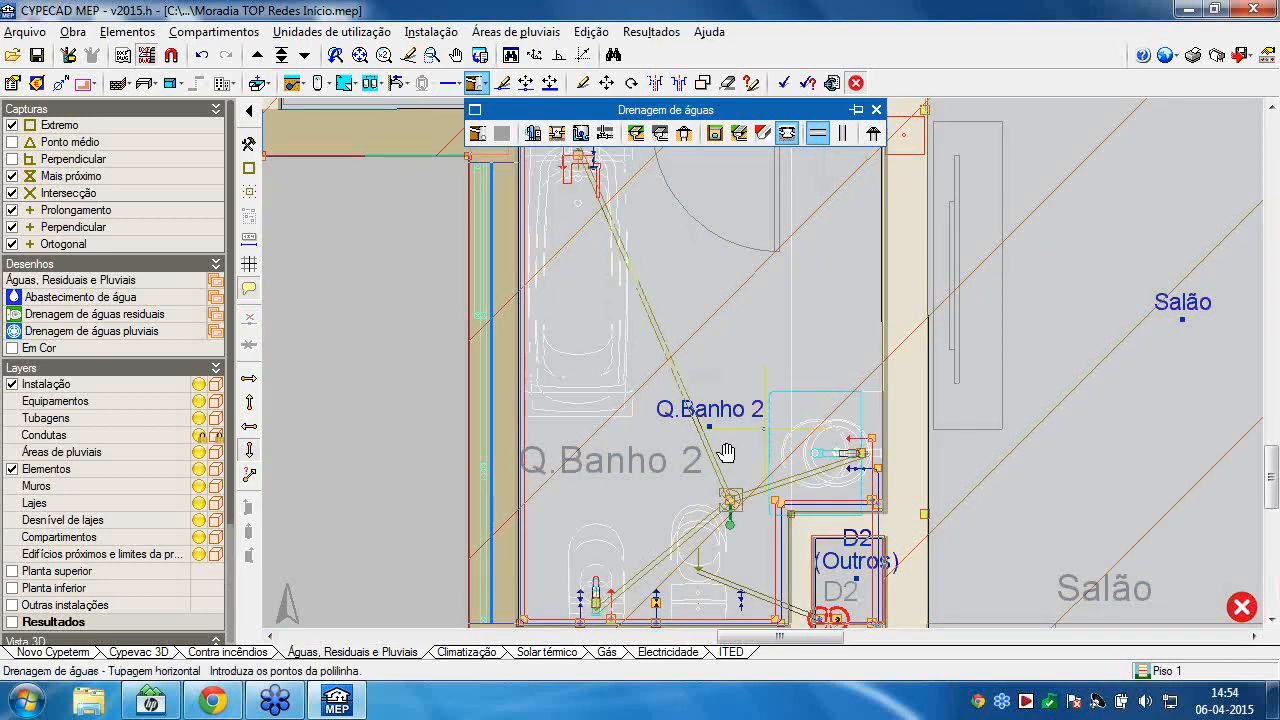
scroll(739, 495, "up", 2)
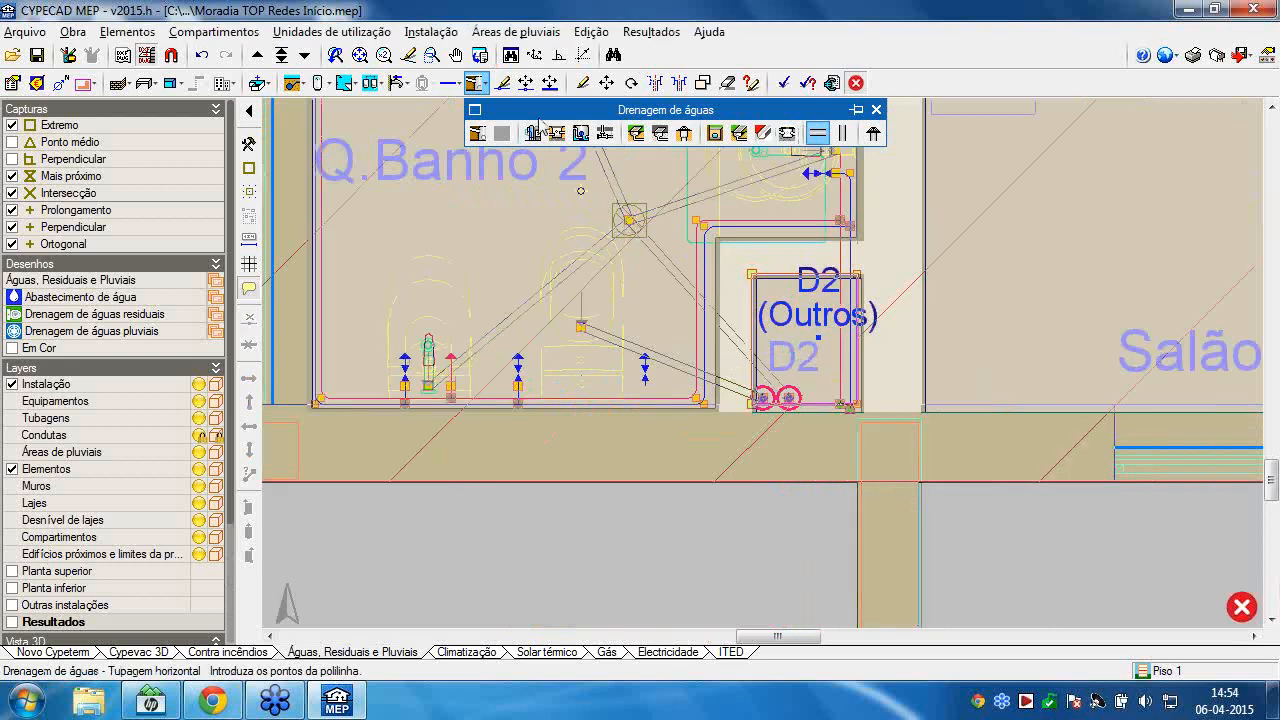
On Piso 0, place an inspection chamber (Caixa de visita) at level 0.00 m just outside the exterior wall, in line with duct D2's vertical pipes.
left_click(305, 56)
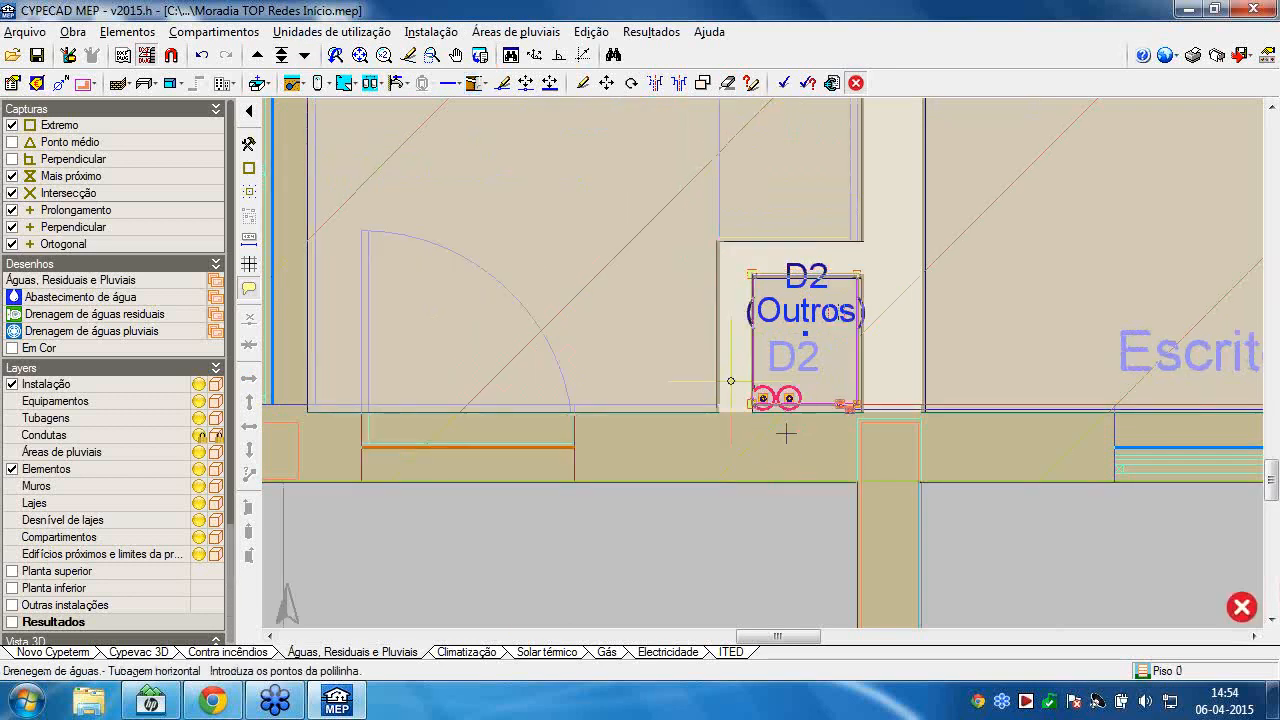
scroll(787, 432, "down", 1)
middle_click_drag(787, 432, 649, 158)
scroll(649, 158, "down", 1)
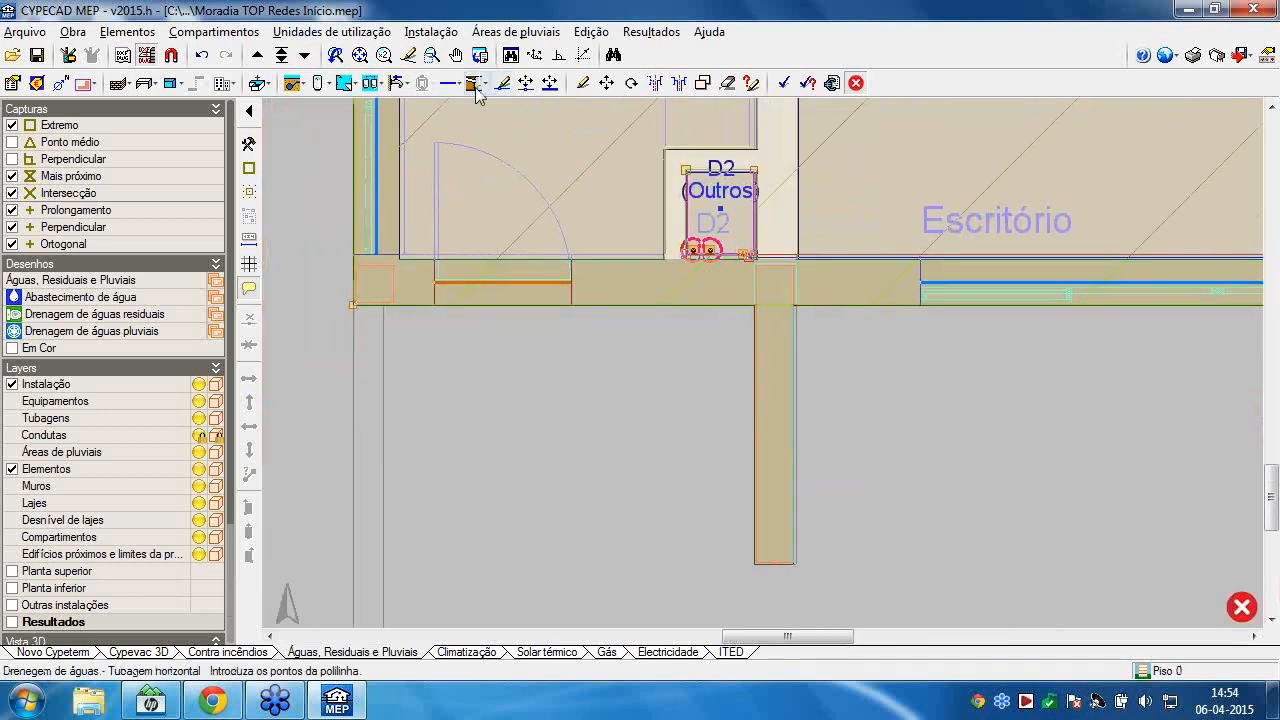
left_click(476, 85)
left_click(557, 133)
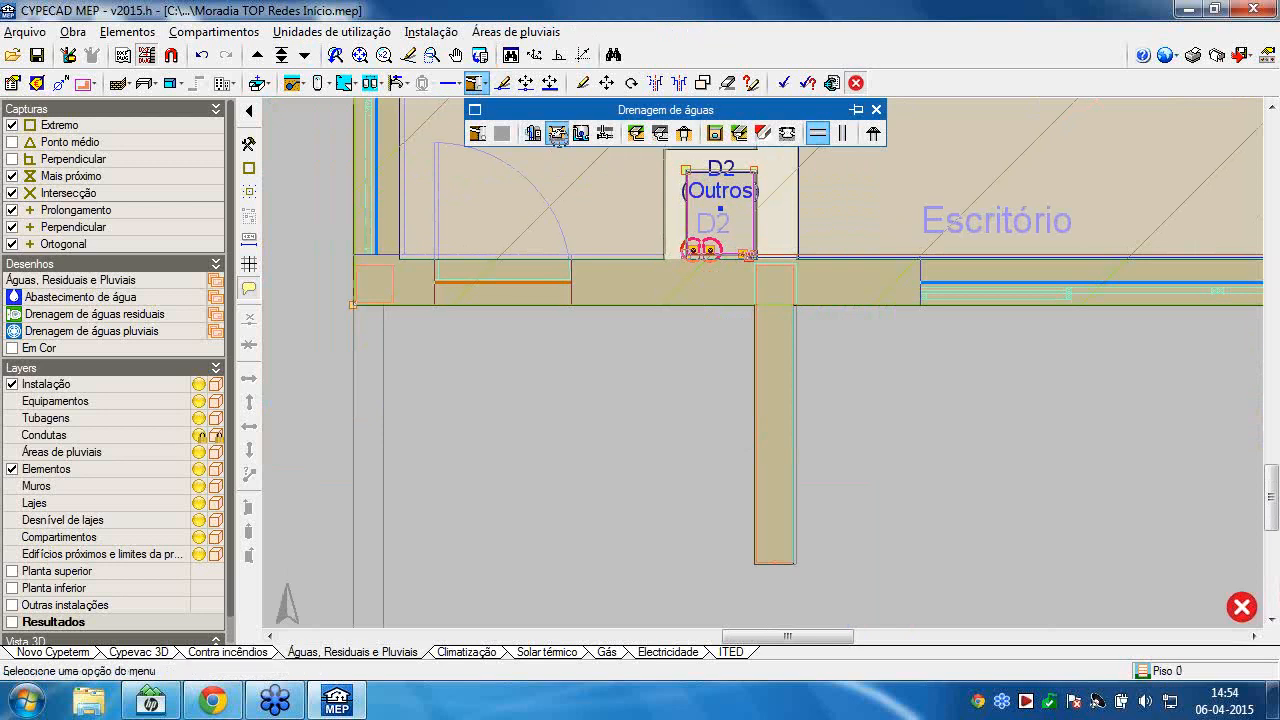
left_click(690, 346)
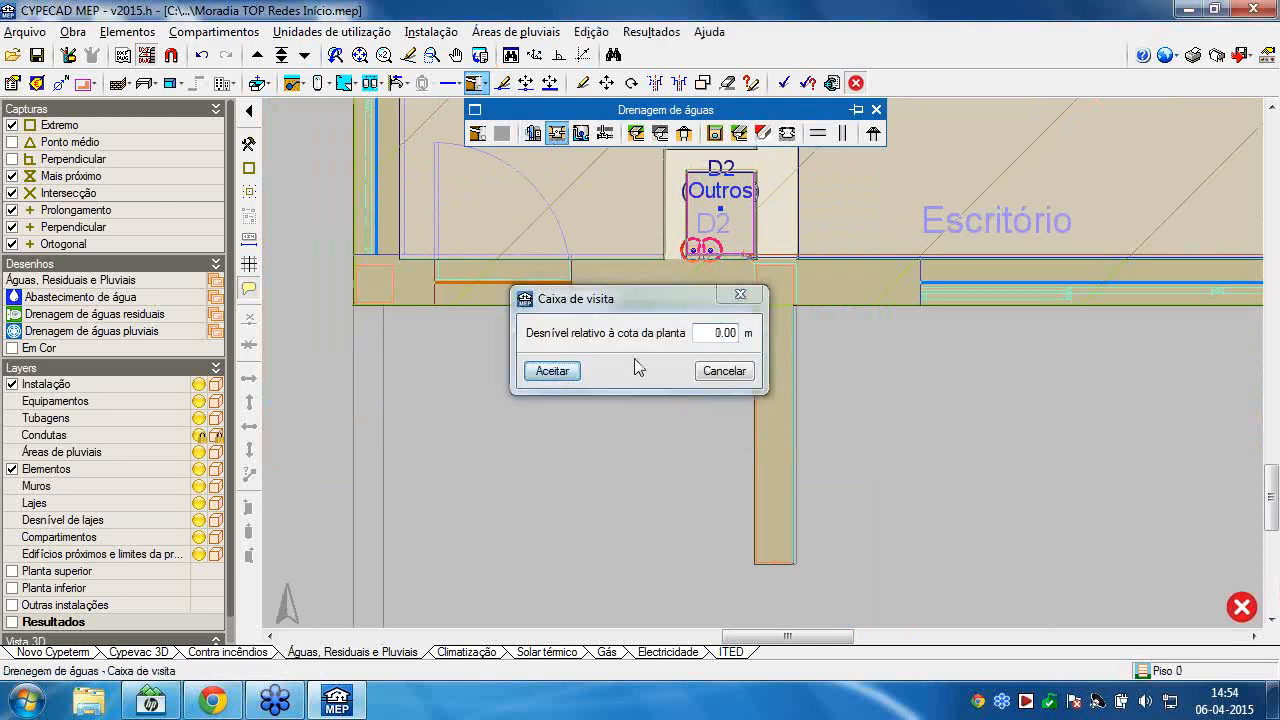
left_click(558, 368)
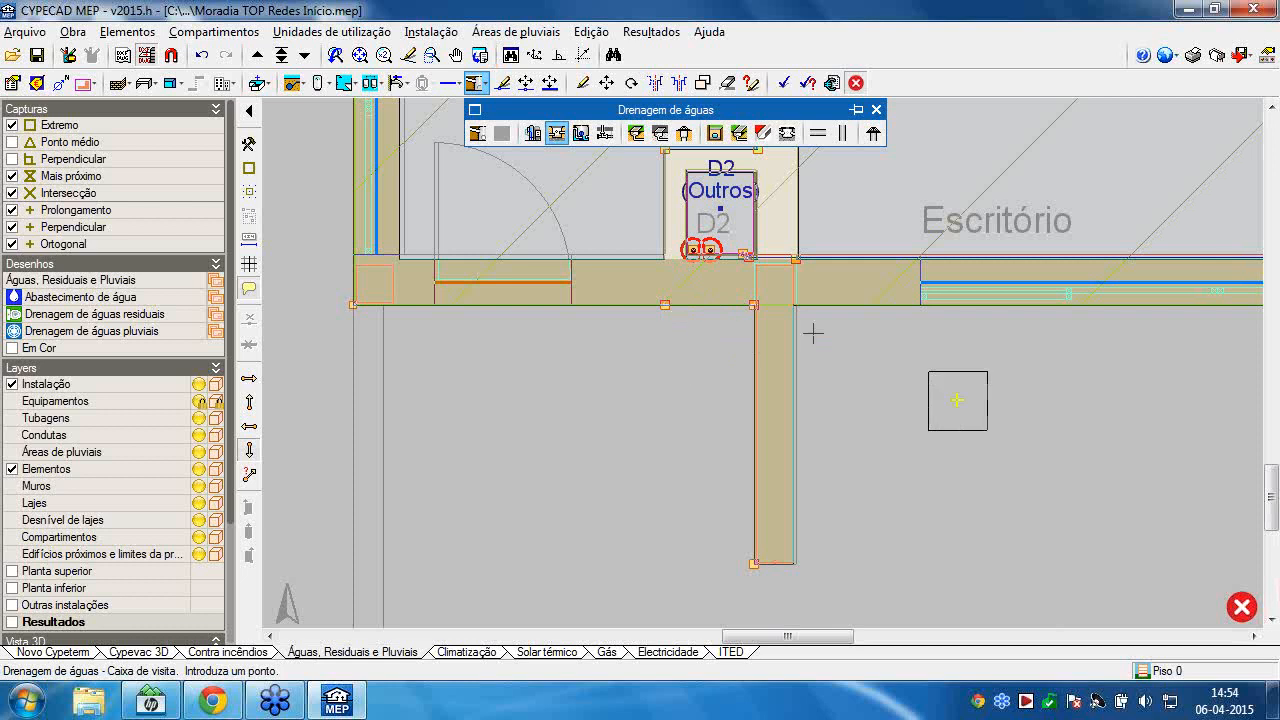
left_click(693, 349)
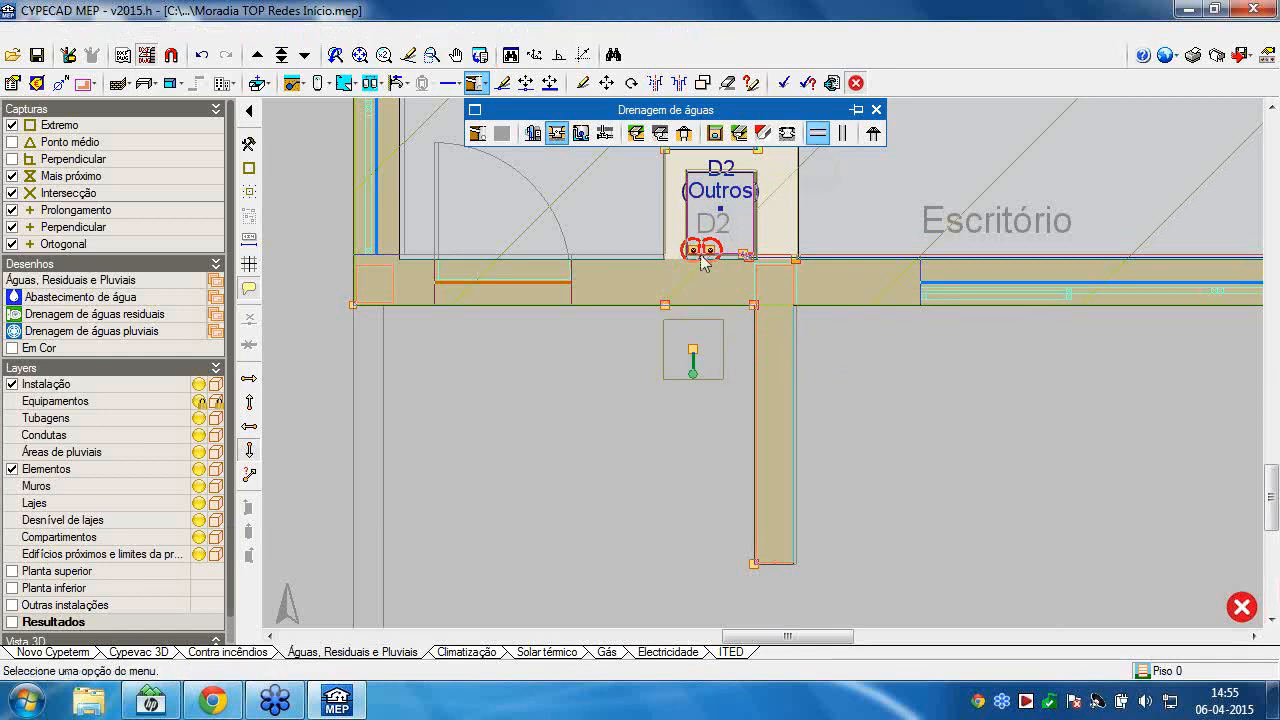
Connect one D2 vertical pipe straight to the new inspection chamber, and join the second vertical pipe to that run.
left_click(818, 132)
scroll(700, 251, "up", 2)
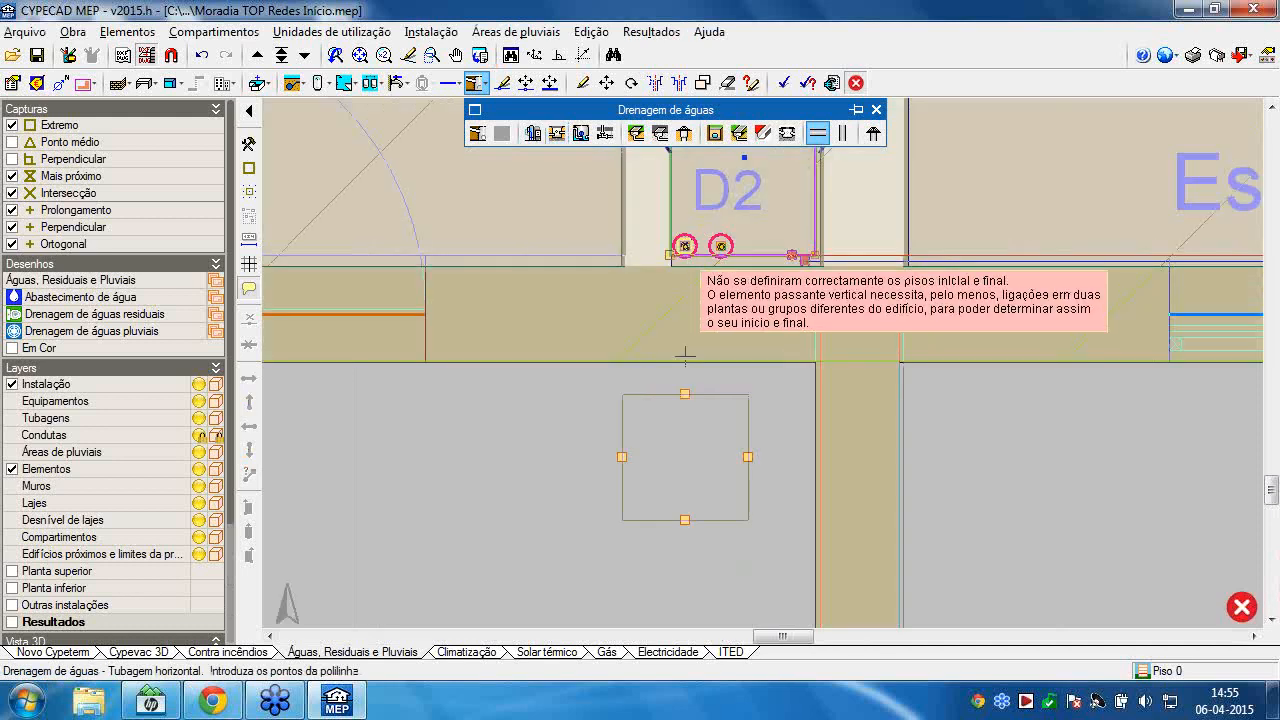
left_click(685, 246)
left_click(685, 392)
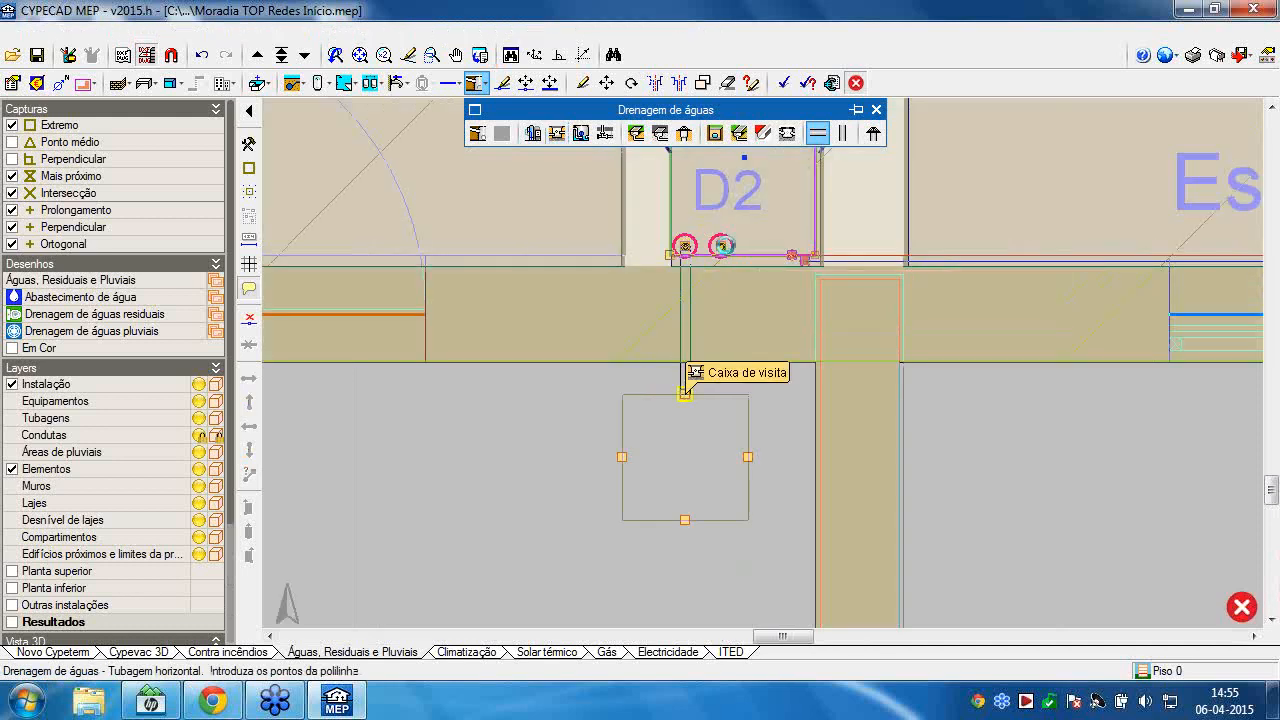
left_click(721, 246)
scroll(717, 353, "up", 2)
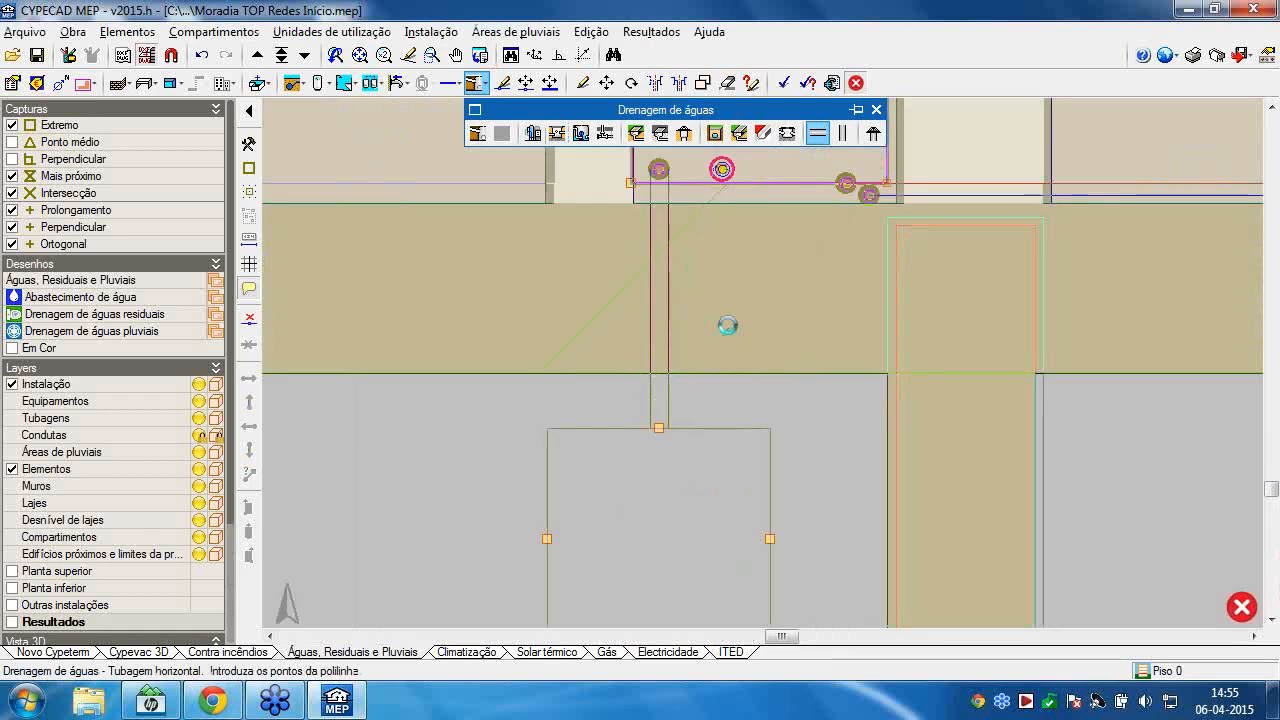
left_click(725, 334)
Place another inspection chamber at level 0.00 m near the boundary wall, aligned with the chamber beside duct D2.
scroll(746, 380, "down", 4)
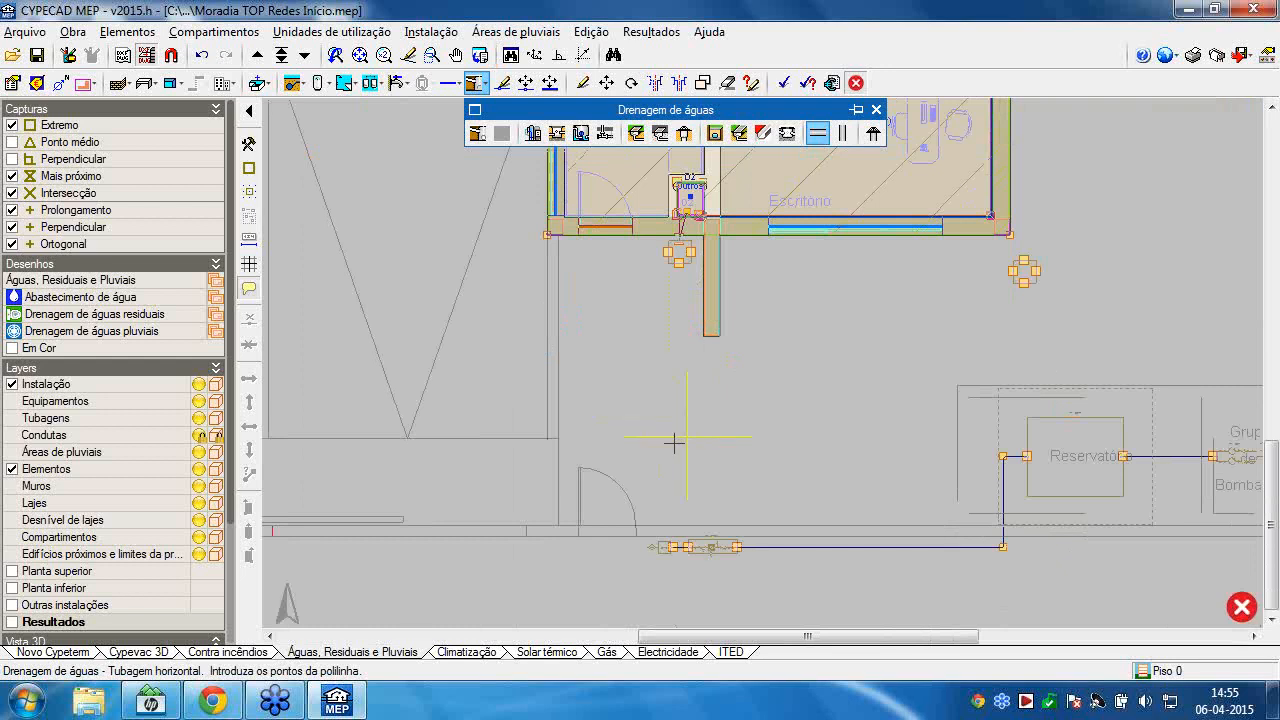
left_click(556, 133)
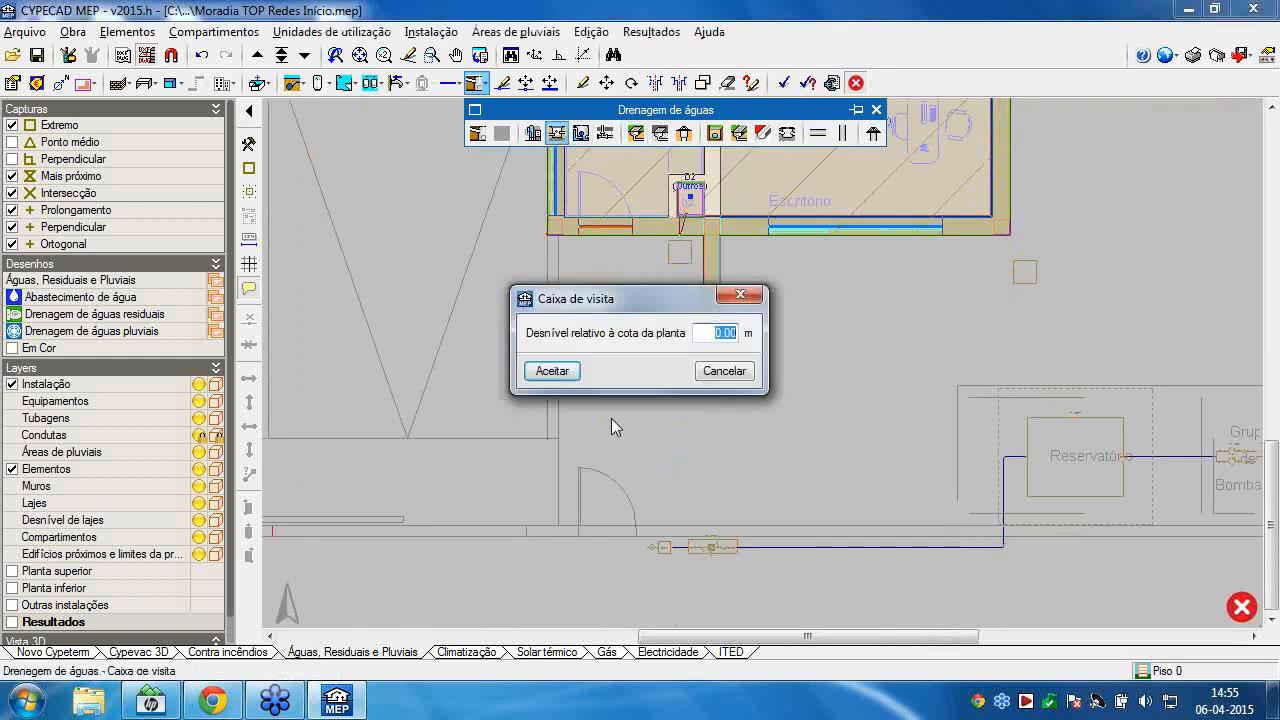
key("Return")
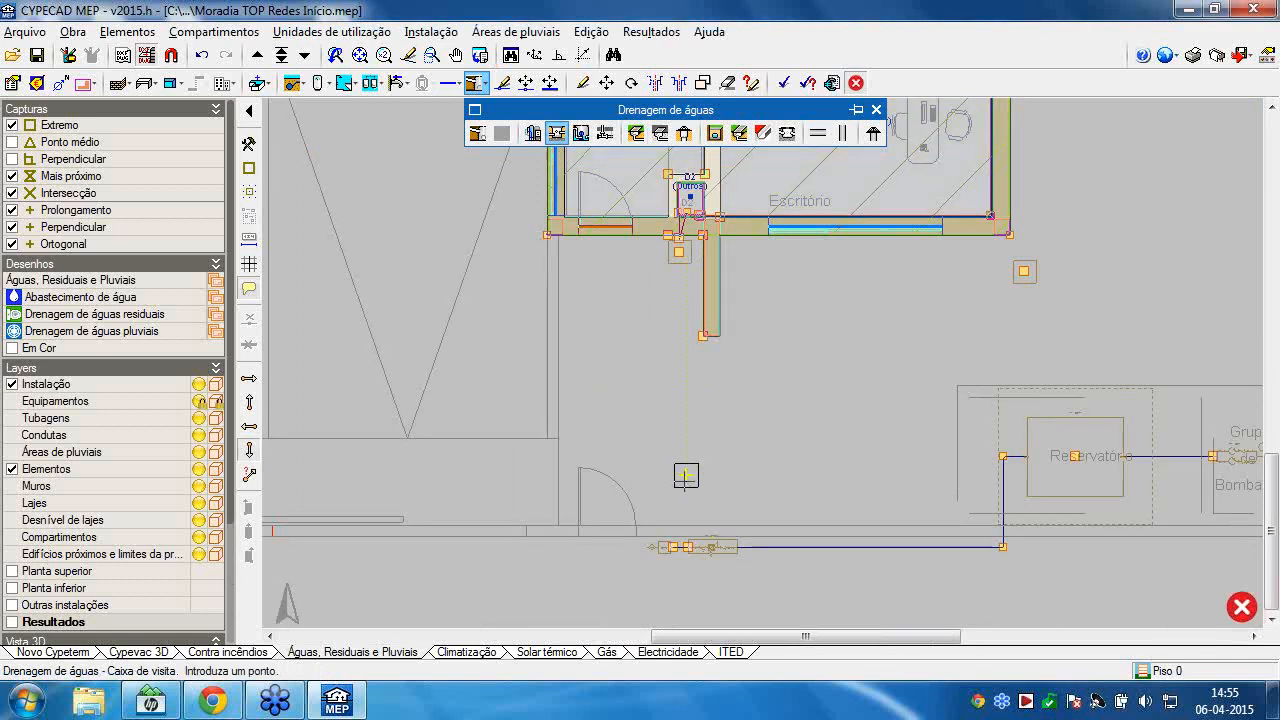
scroll(677, 486, "up", 2)
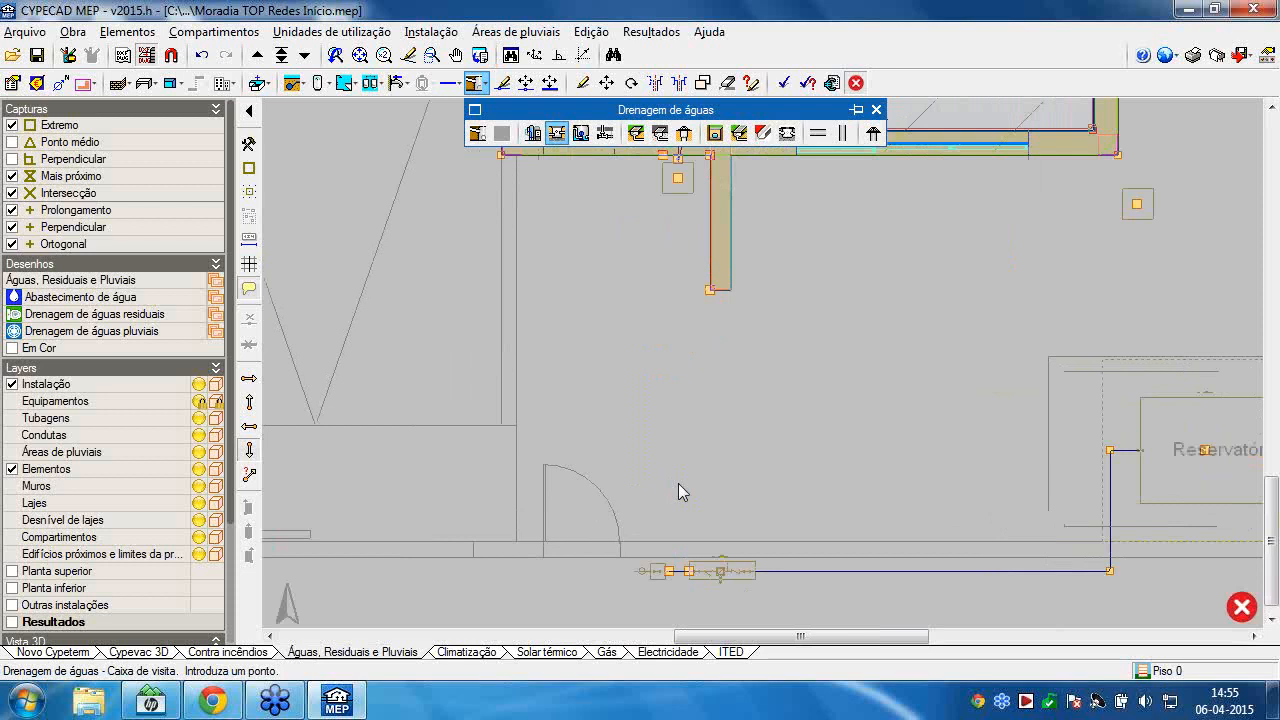
left_click(677, 484)
Draw drainage pipes linking the D2 chamber and the Escritório corner chamber to the boundary chamber, and connect the Cozinha chamber to the corner one.
left_click(819, 133)
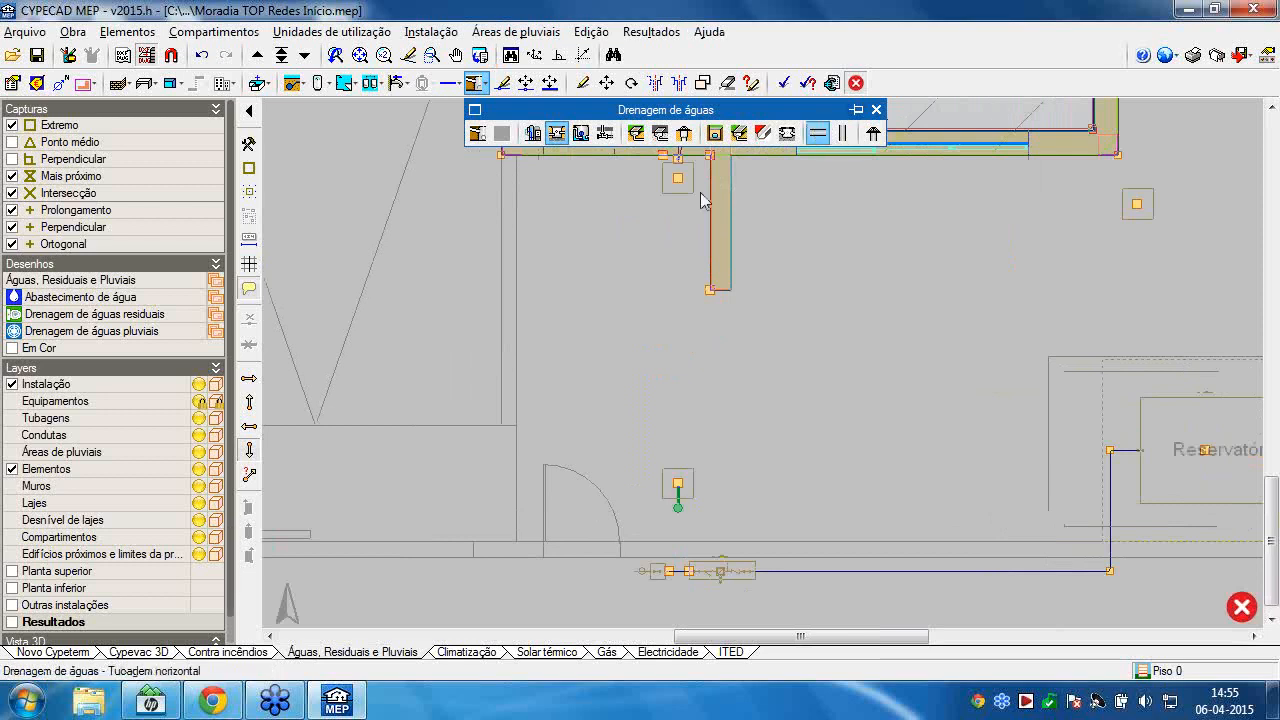
left_click(677, 190)
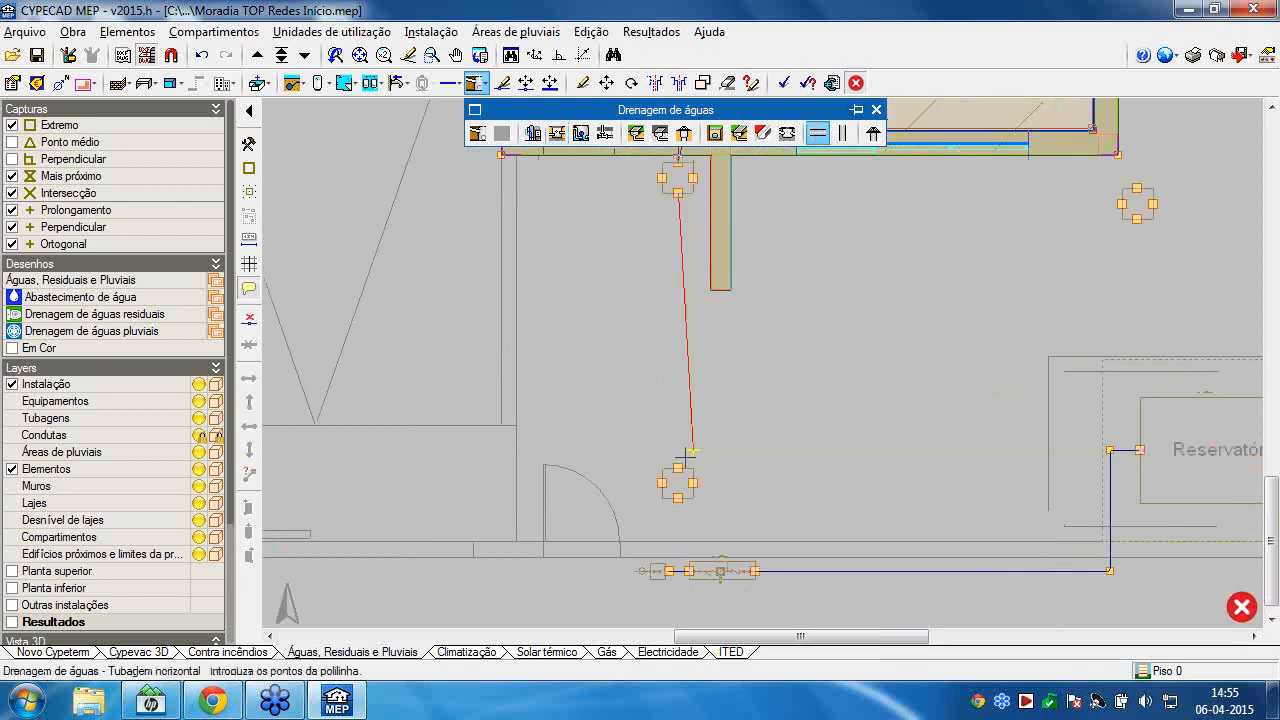
left_click(1121, 204)
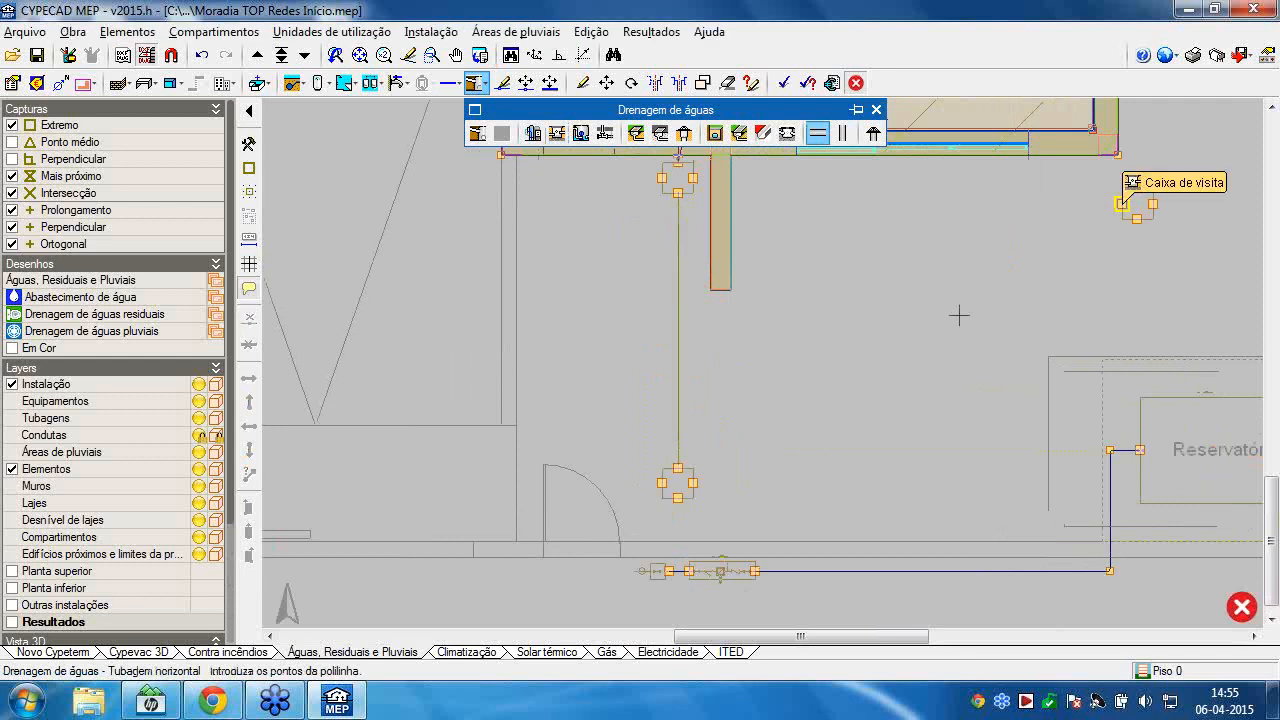
left_click(692, 483)
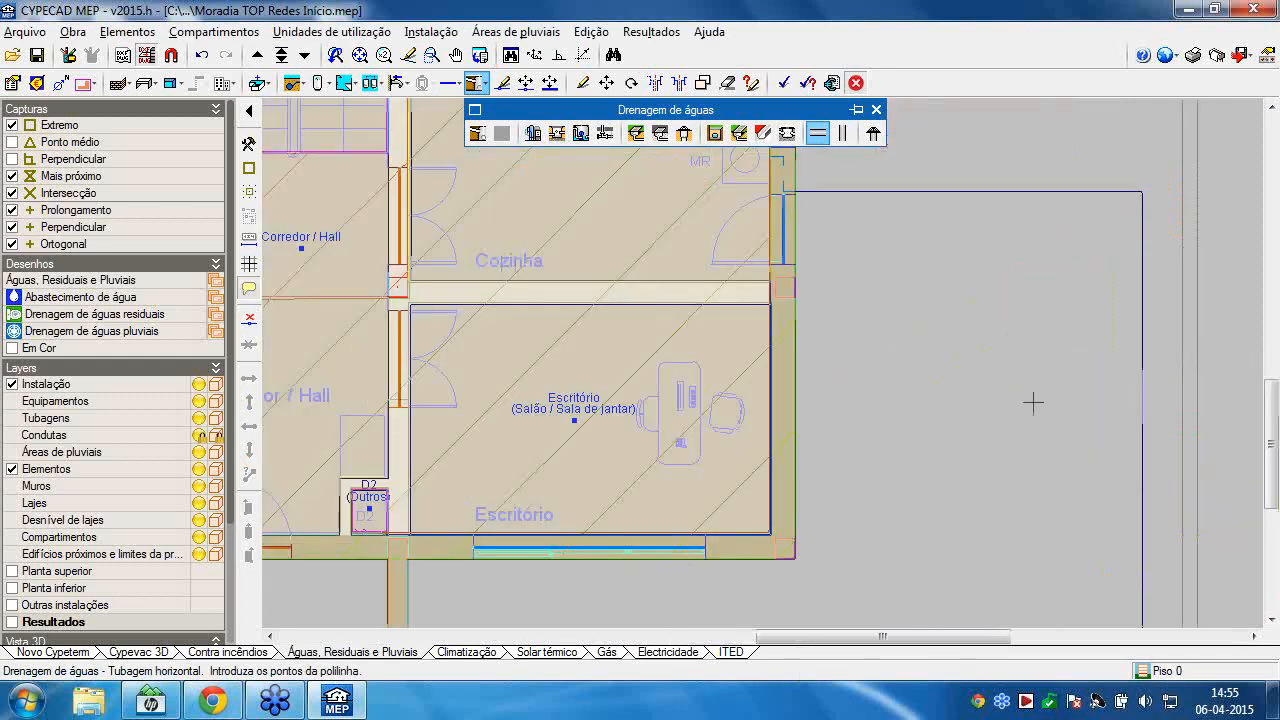
middle_click_drag(903, 471, 905, 521)
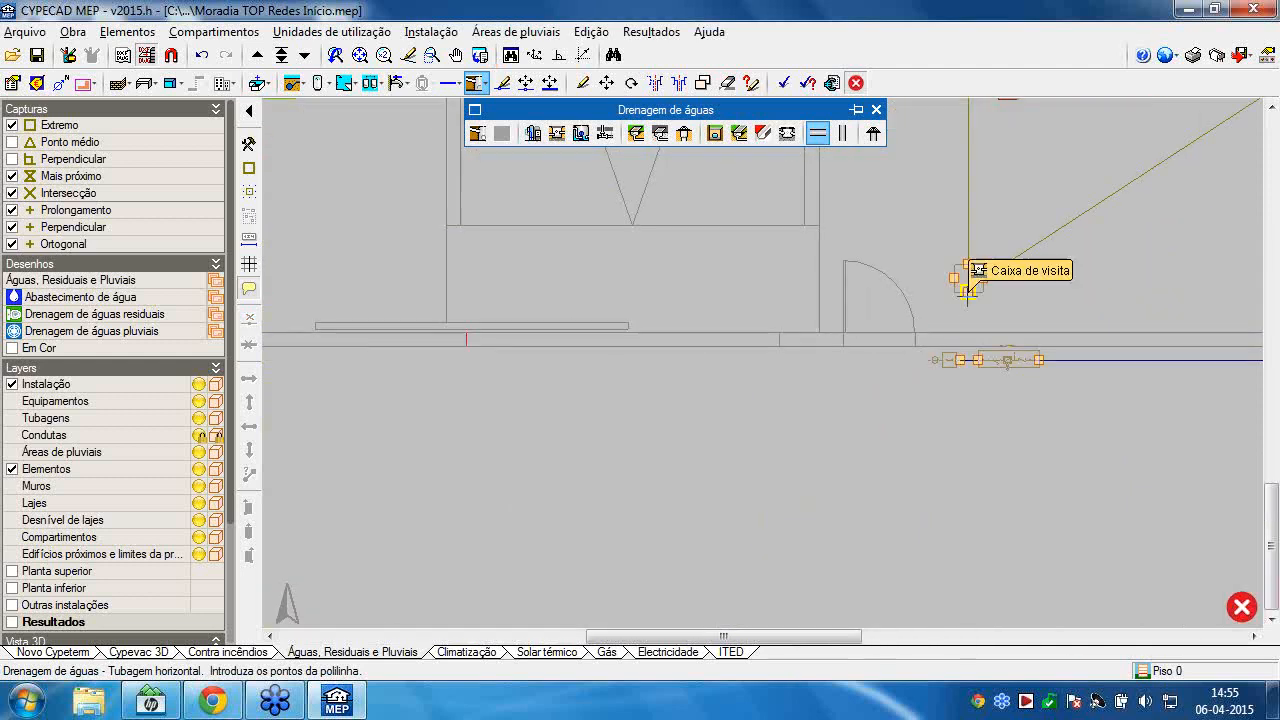
Extend a pipe from the boundary chamber past the boundary wall and place the general sewer connection at its end.
left_click(968, 292)
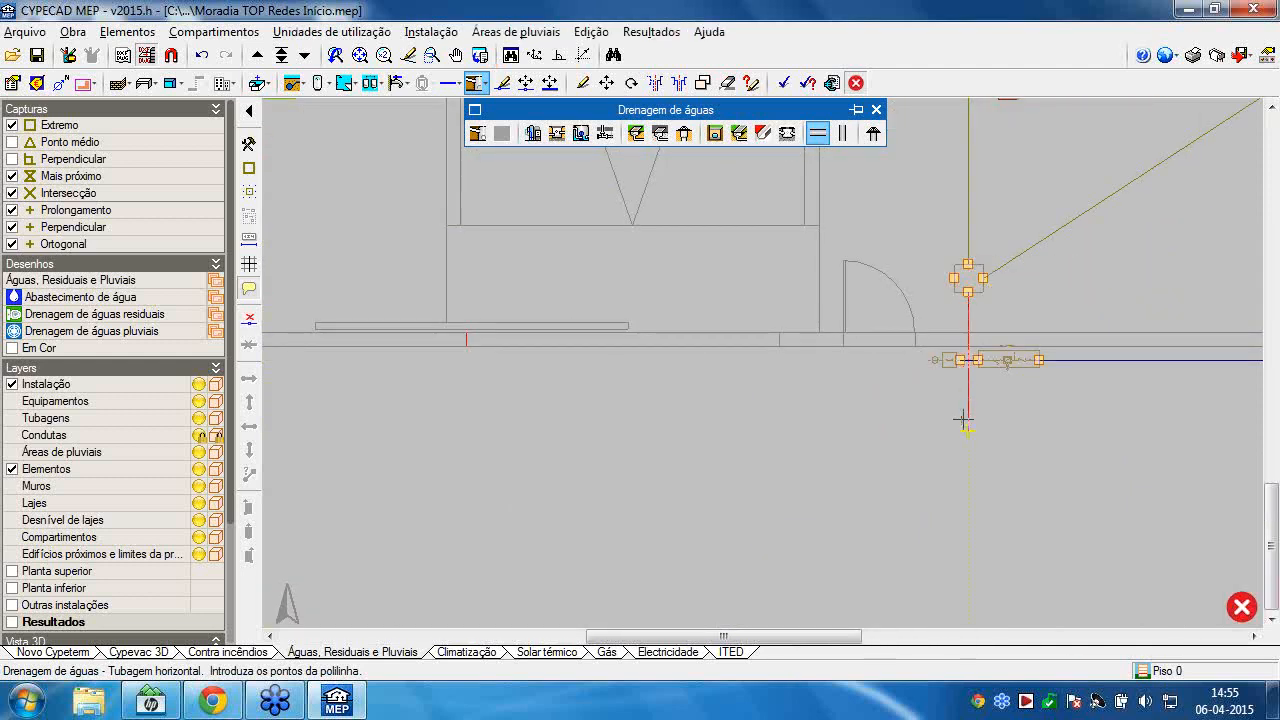
right_click(963, 419)
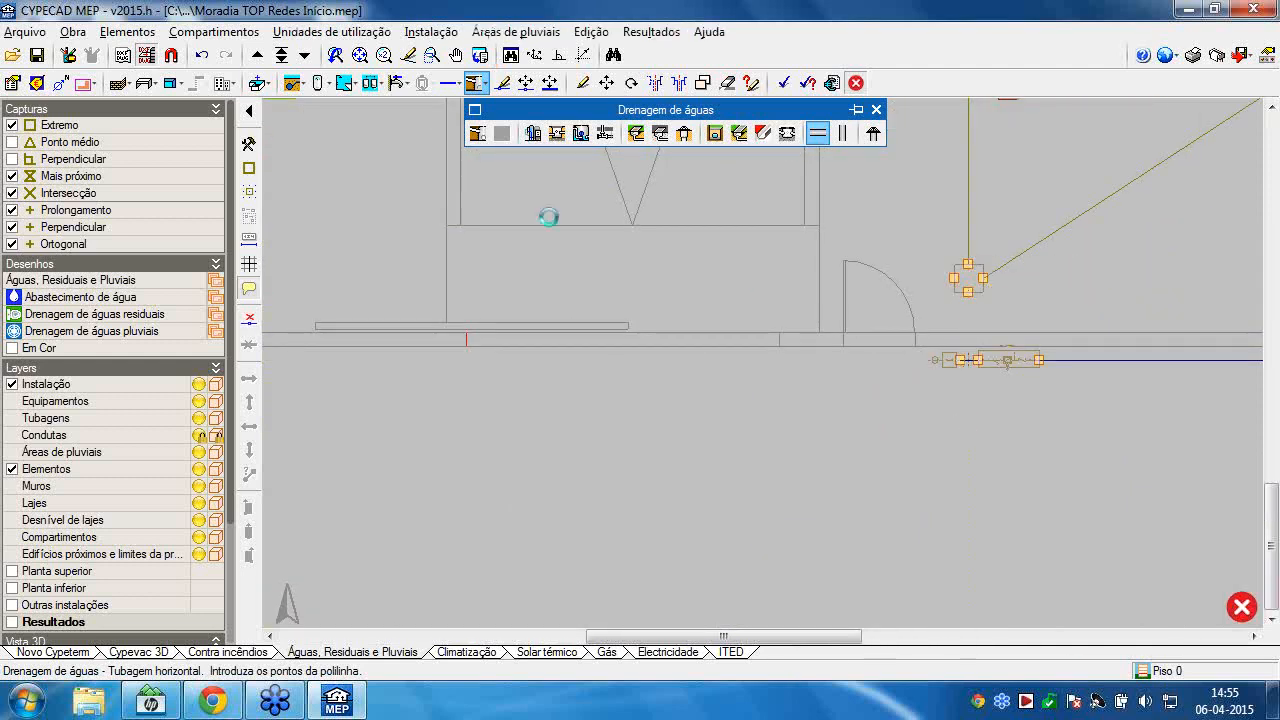
left_click(482, 137)
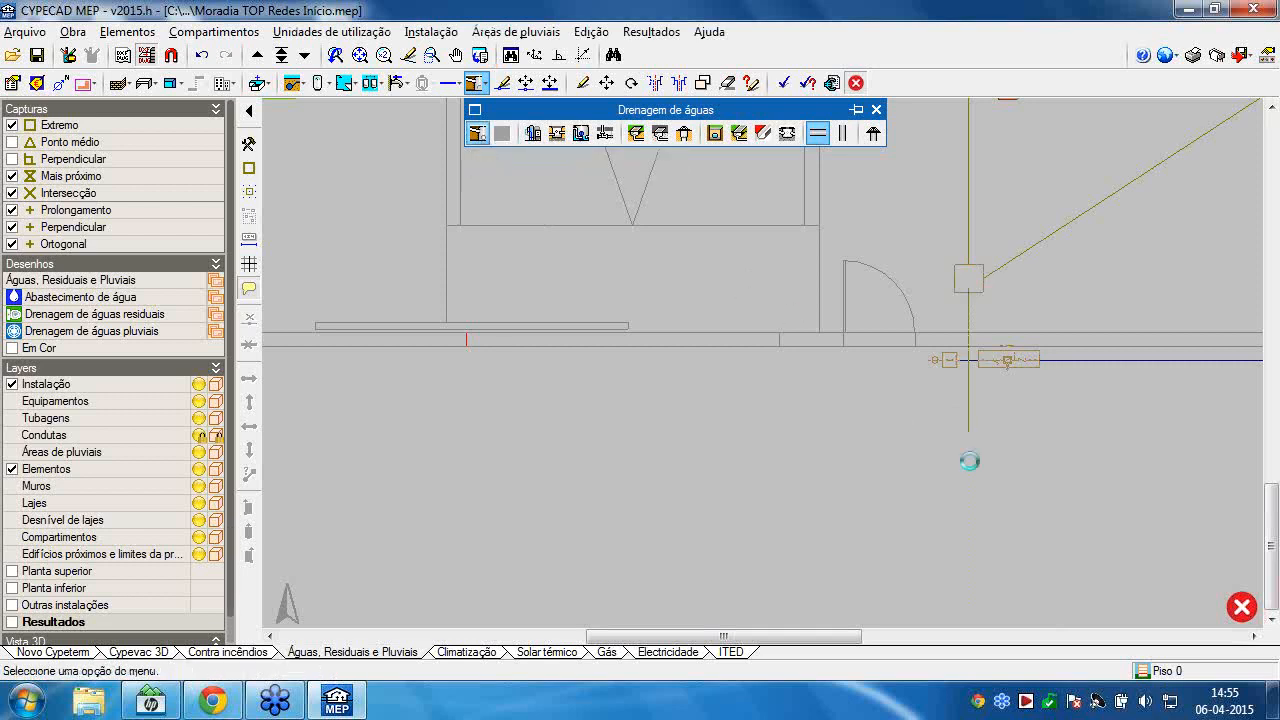
key("Return")
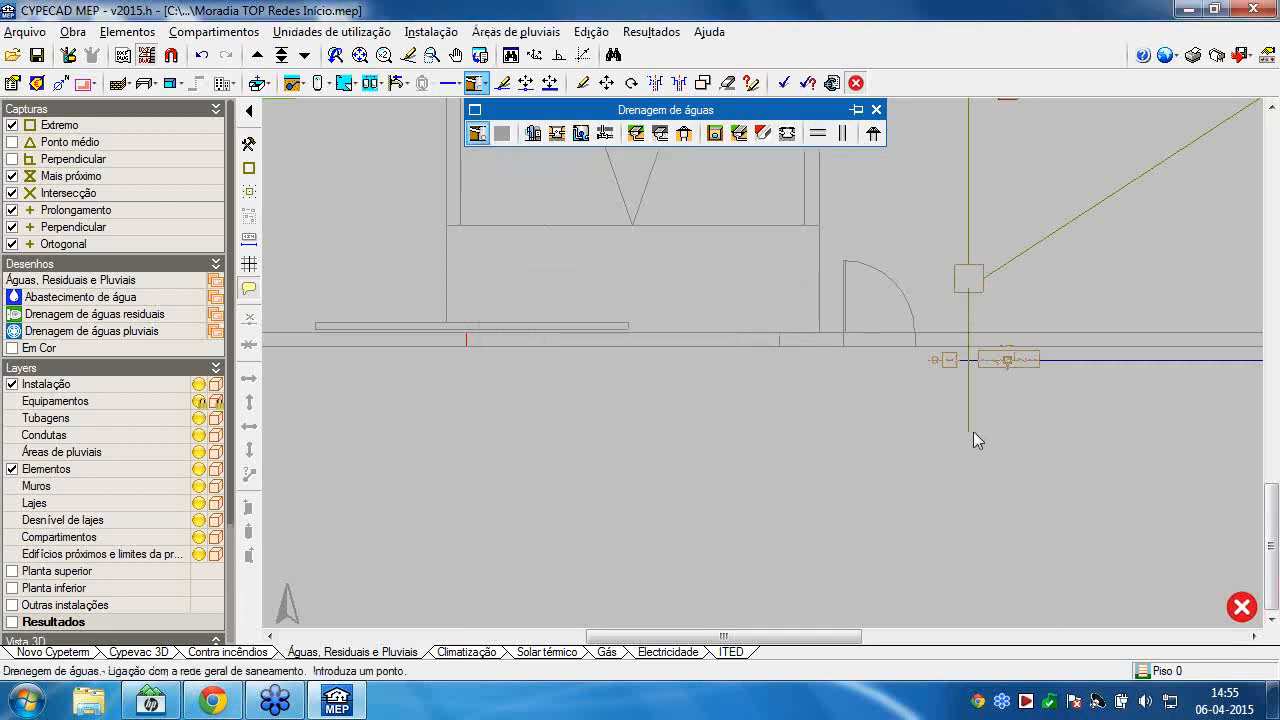
left_click(970, 431)
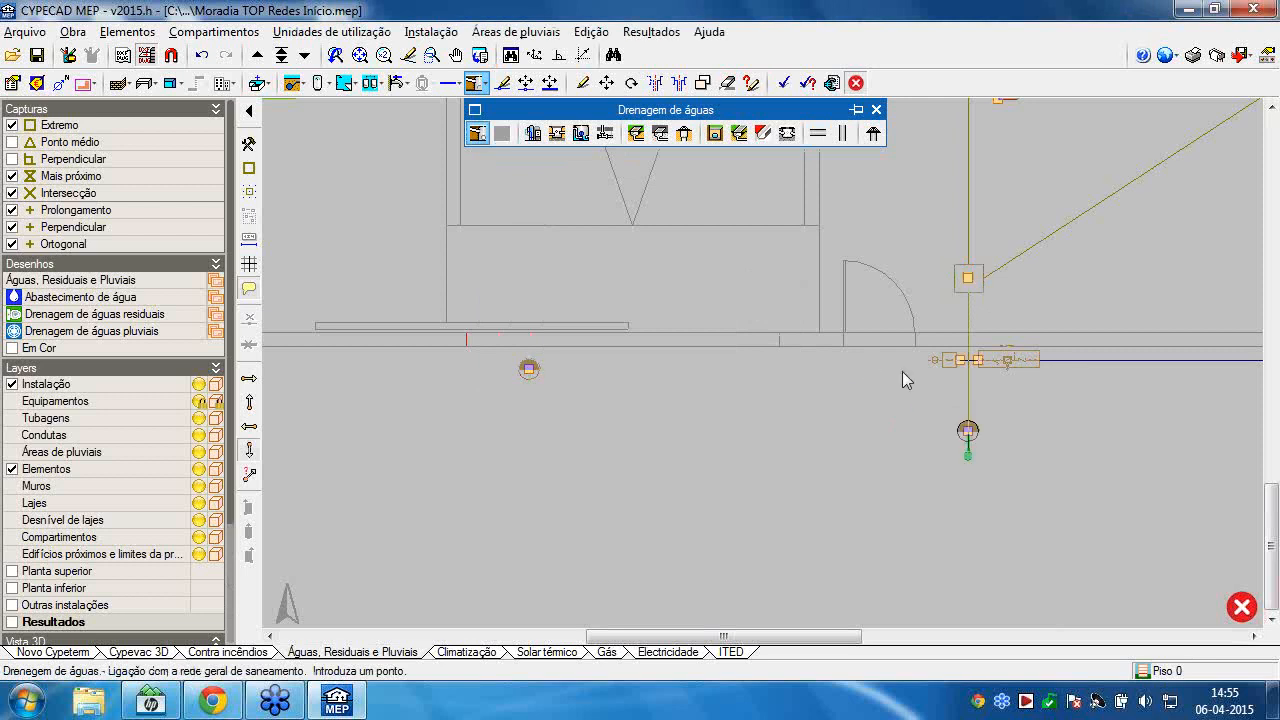
Switch the displayed floor plan from Piso 0 to the Cobertura group.
scroll(906, 338, "down", 6)
middle_click_drag(906, 338, 639, 537)
middle_click_drag(902, 377, 952, 492)
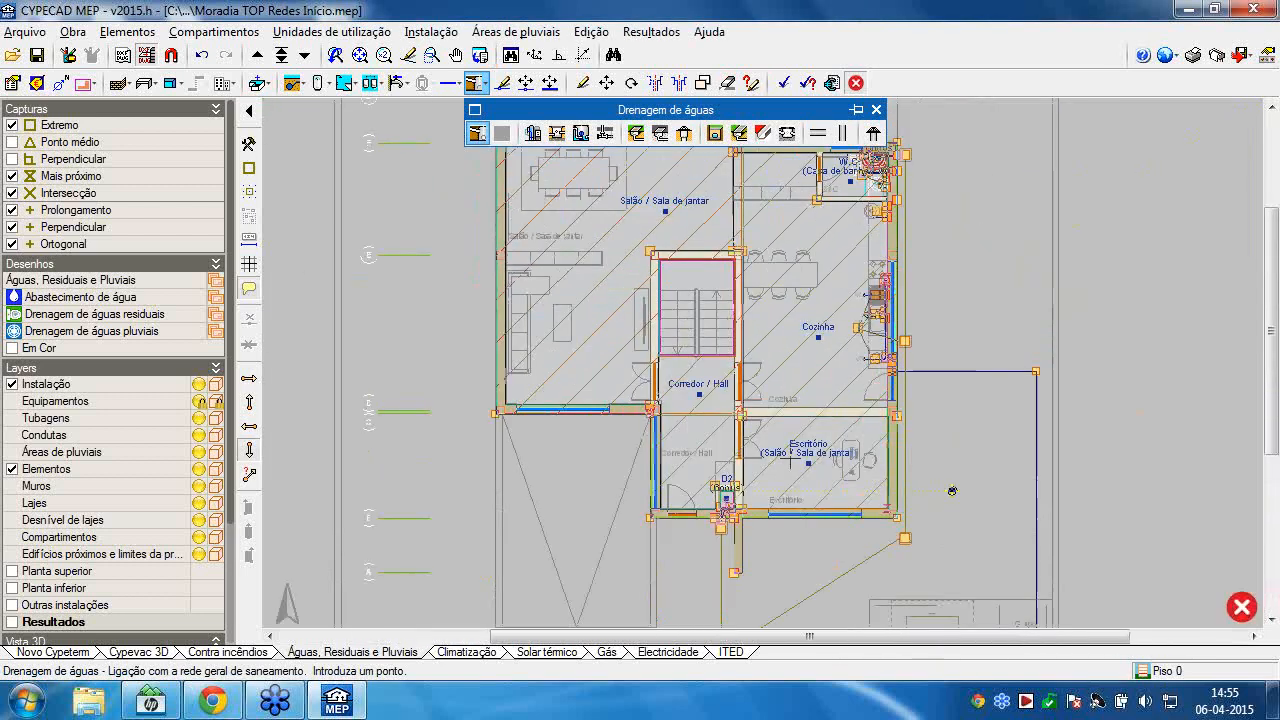
left_click(283, 56)
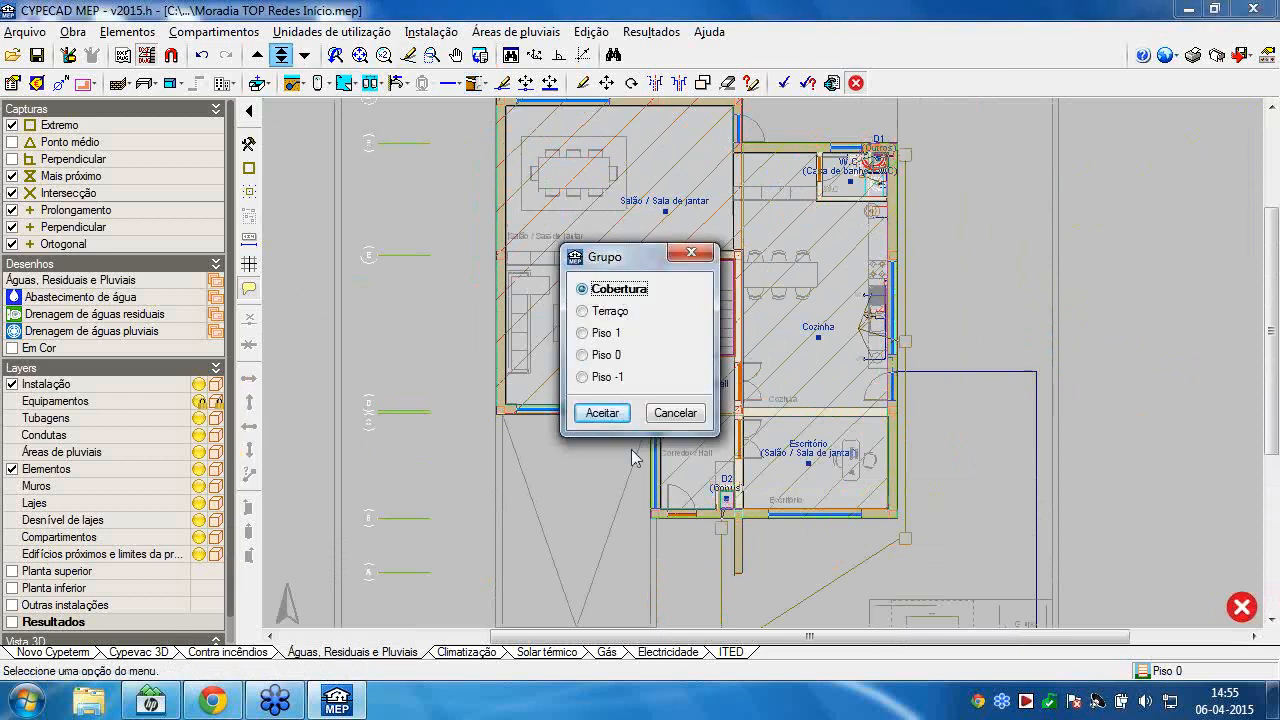
left_click(600, 413)
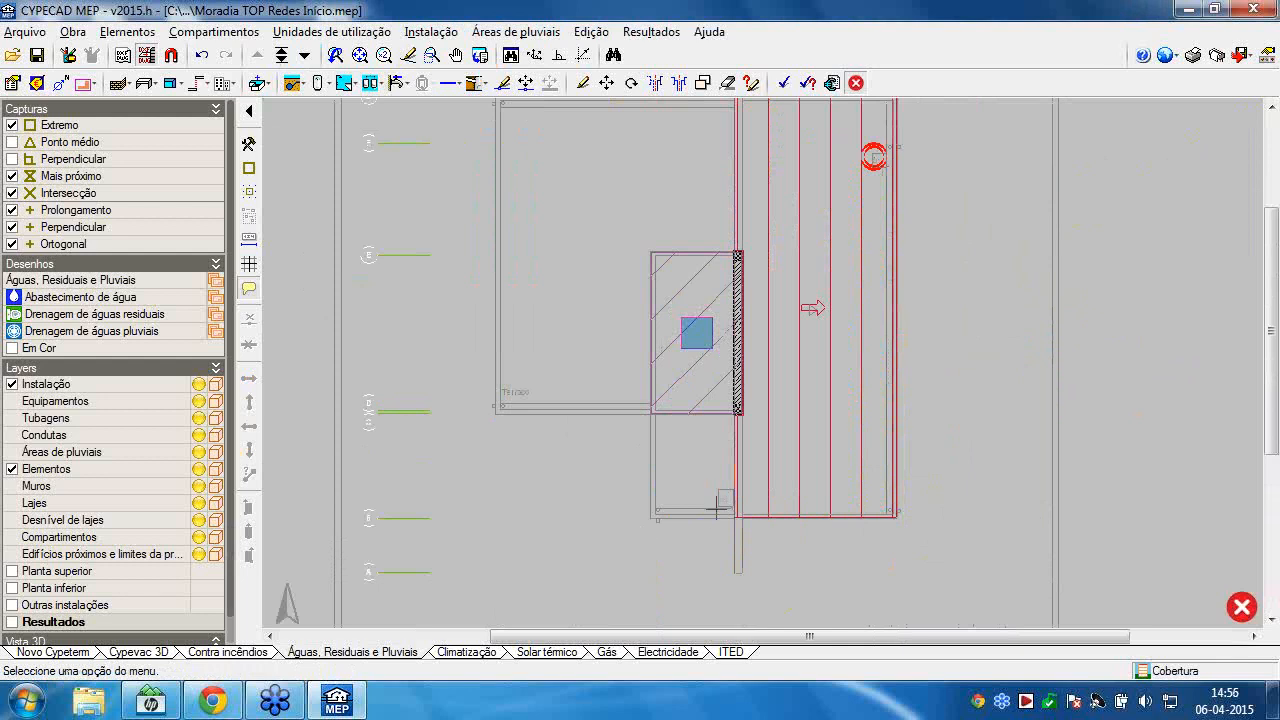
Place a ventilation terminal (Terminal de arejamento) on each of the two vertical pipes at duct D2.
scroll(716, 508, "up", 4)
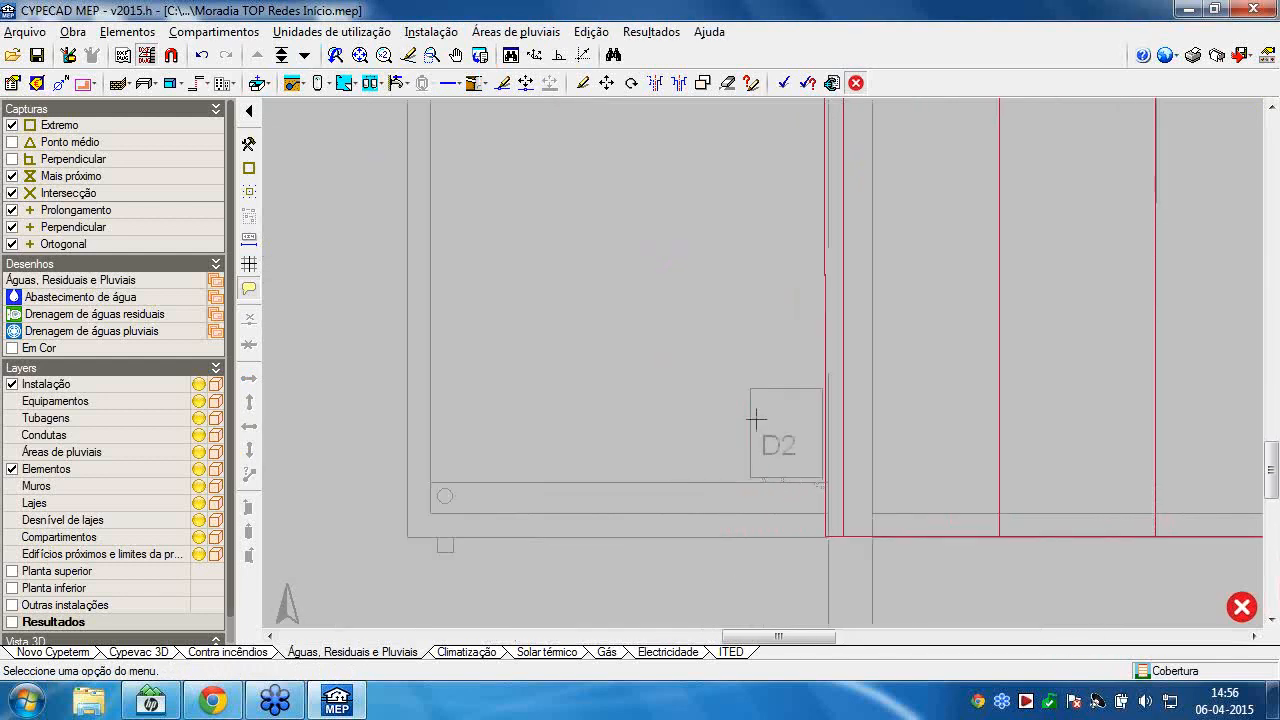
scroll(782, 478, "up", 2)
scroll(669, 417, "down", 2)
middle_click_drag(669, 417, 548, 408)
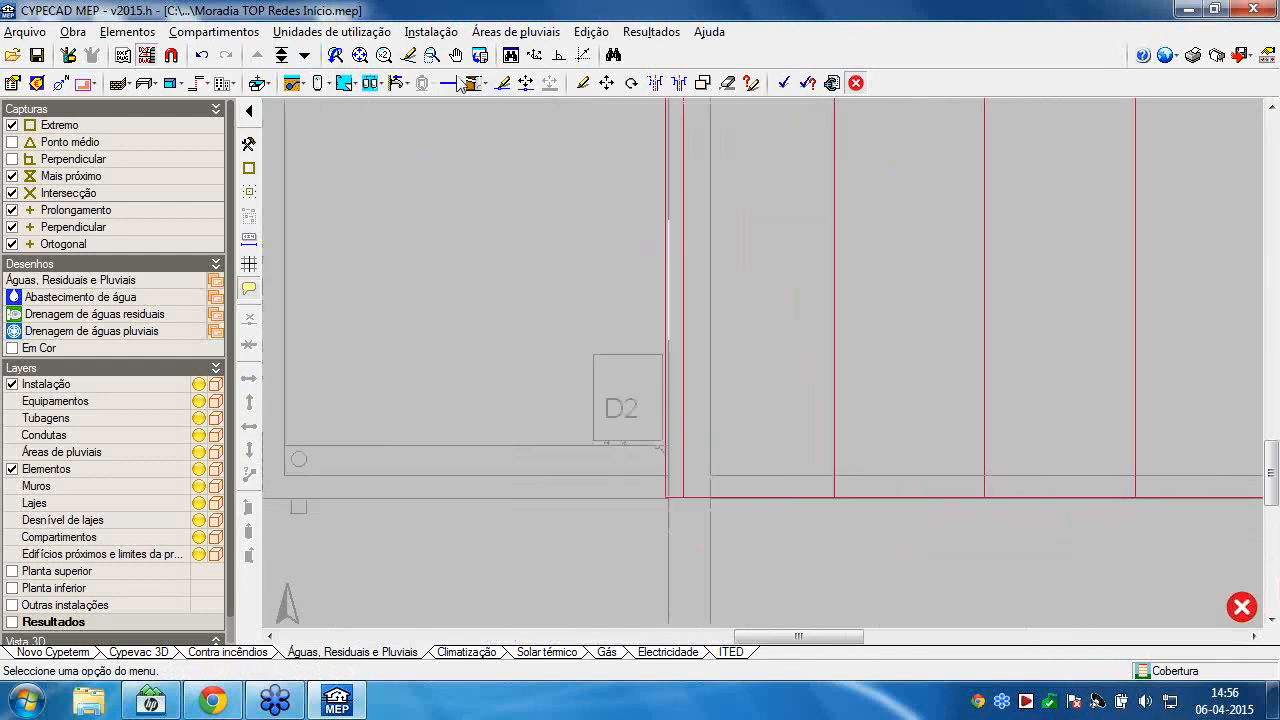
left_click(474, 83)
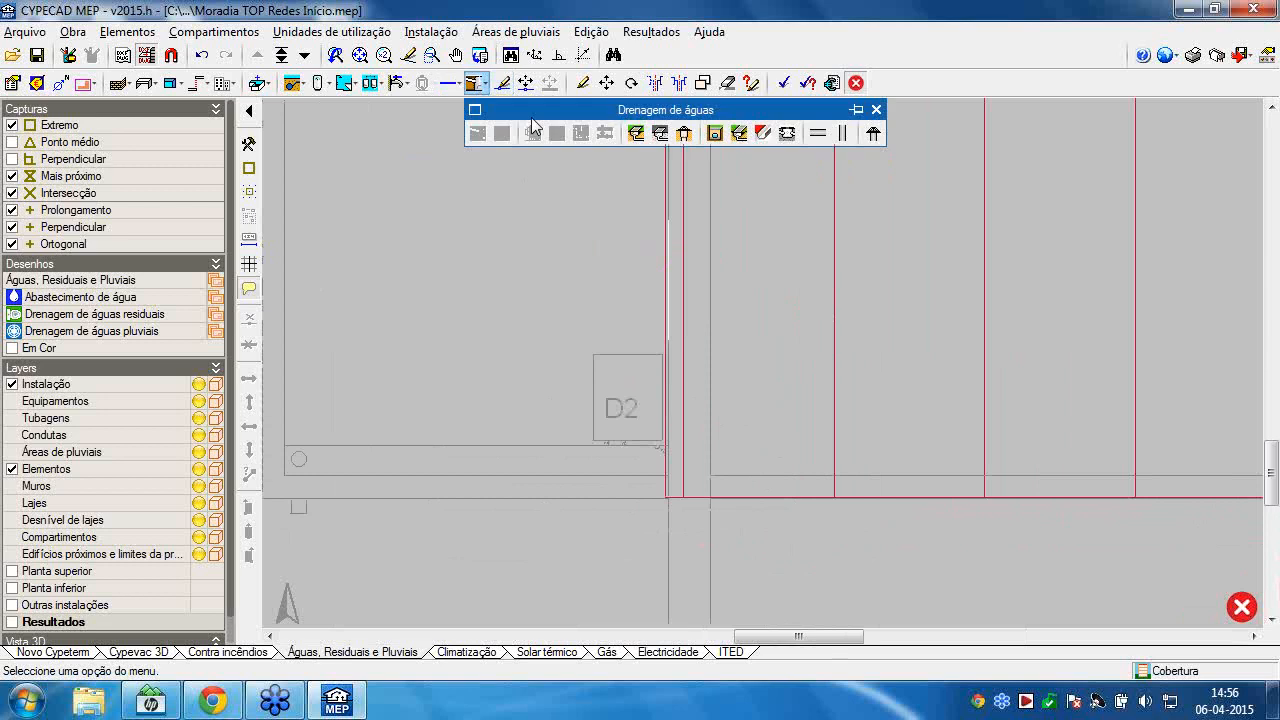
left_click(872, 133)
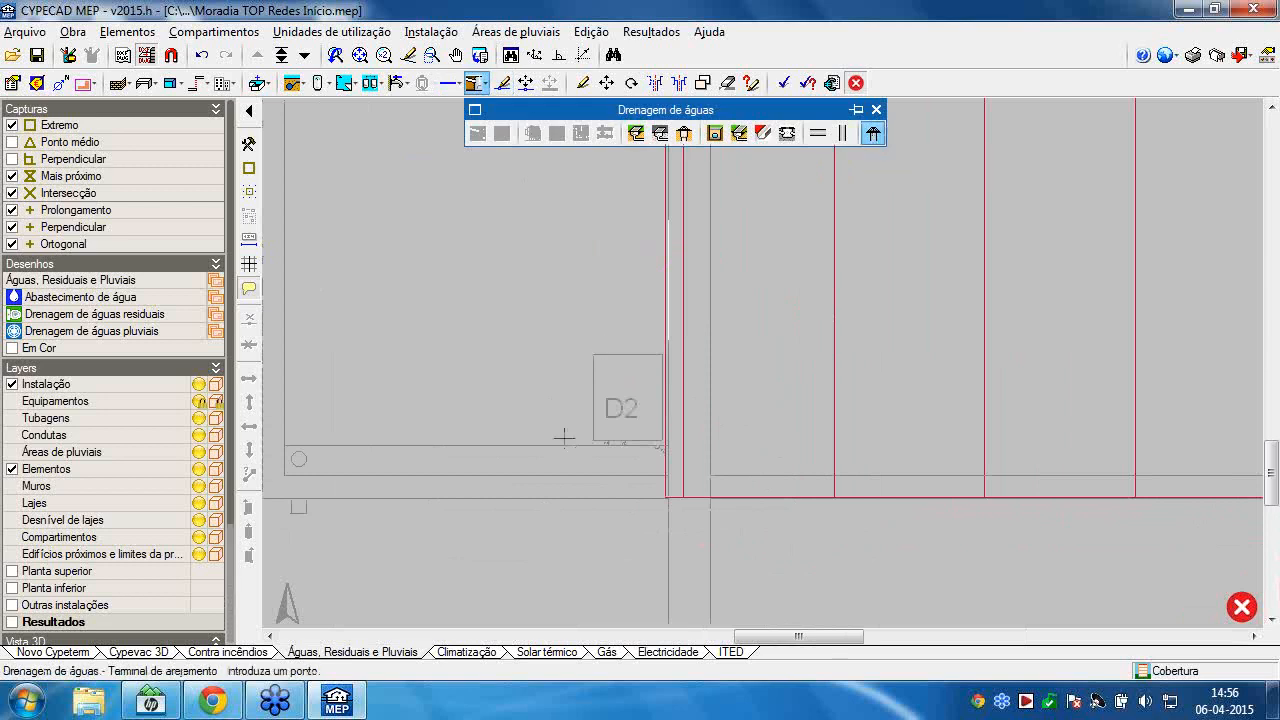
scroll(564, 437, "up", 2)
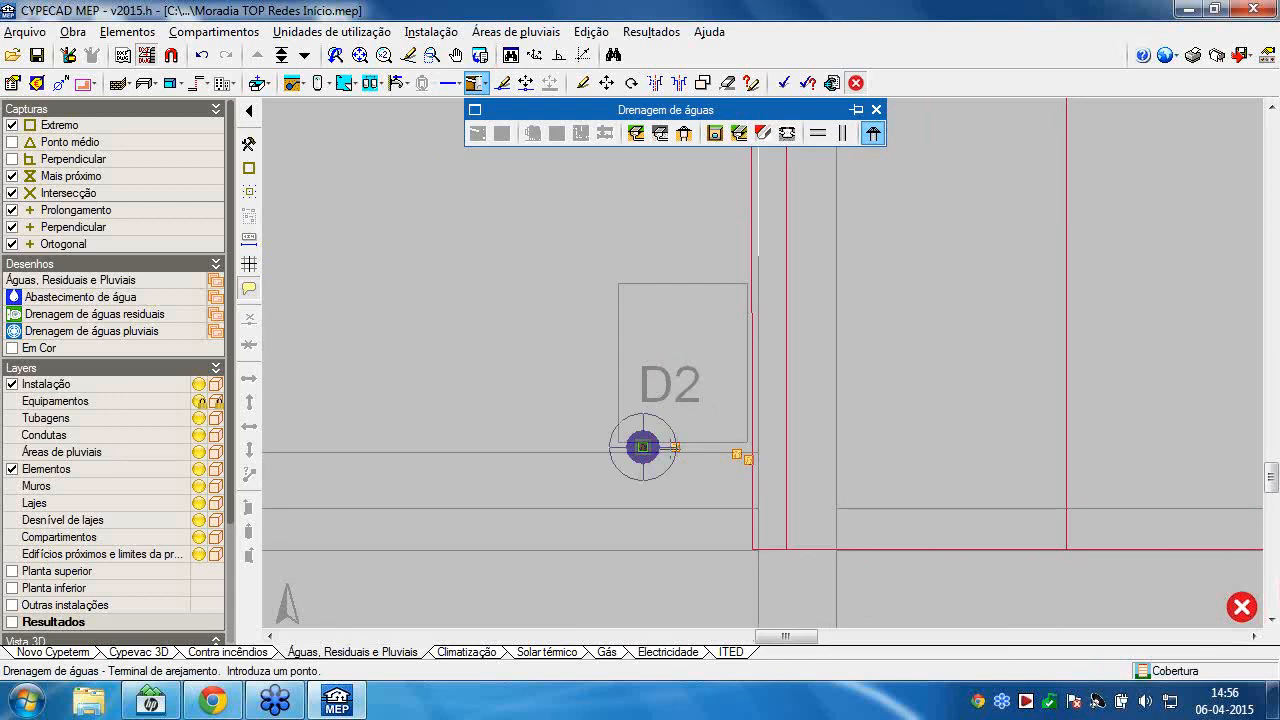
scroll(670, 446, "up", 3)
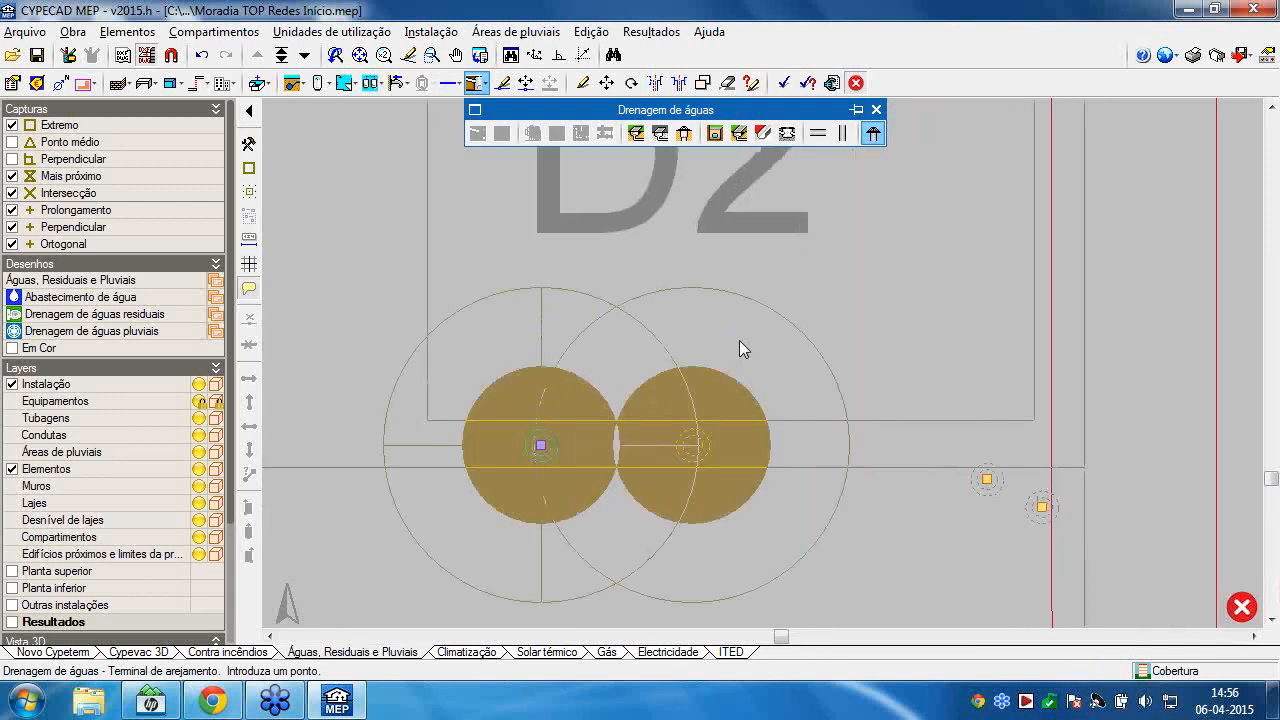
scroll(740, 345, "down", 3)
scroll(764, 322, "down", 2)
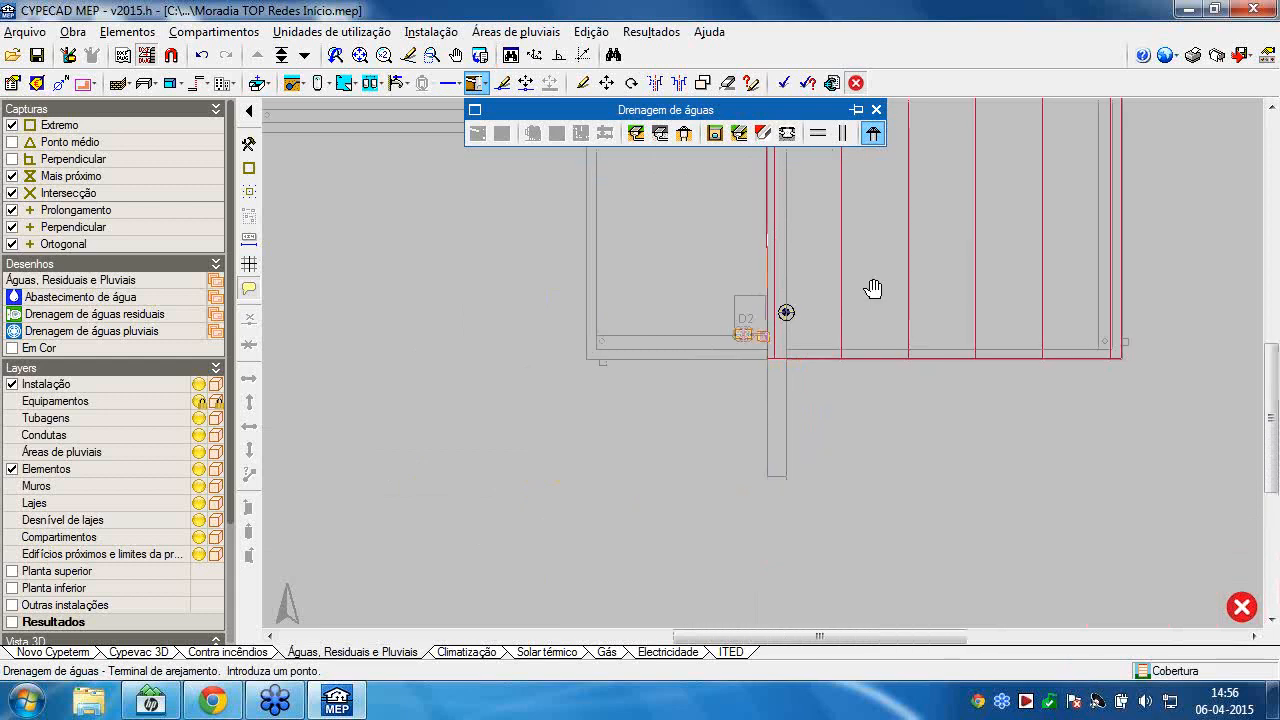
Place ventilation terminals on the two vertical pipes at duct D1.
middle_click_drag(874, 288, 900, 560)
scroll(911, 212, "up", 8)
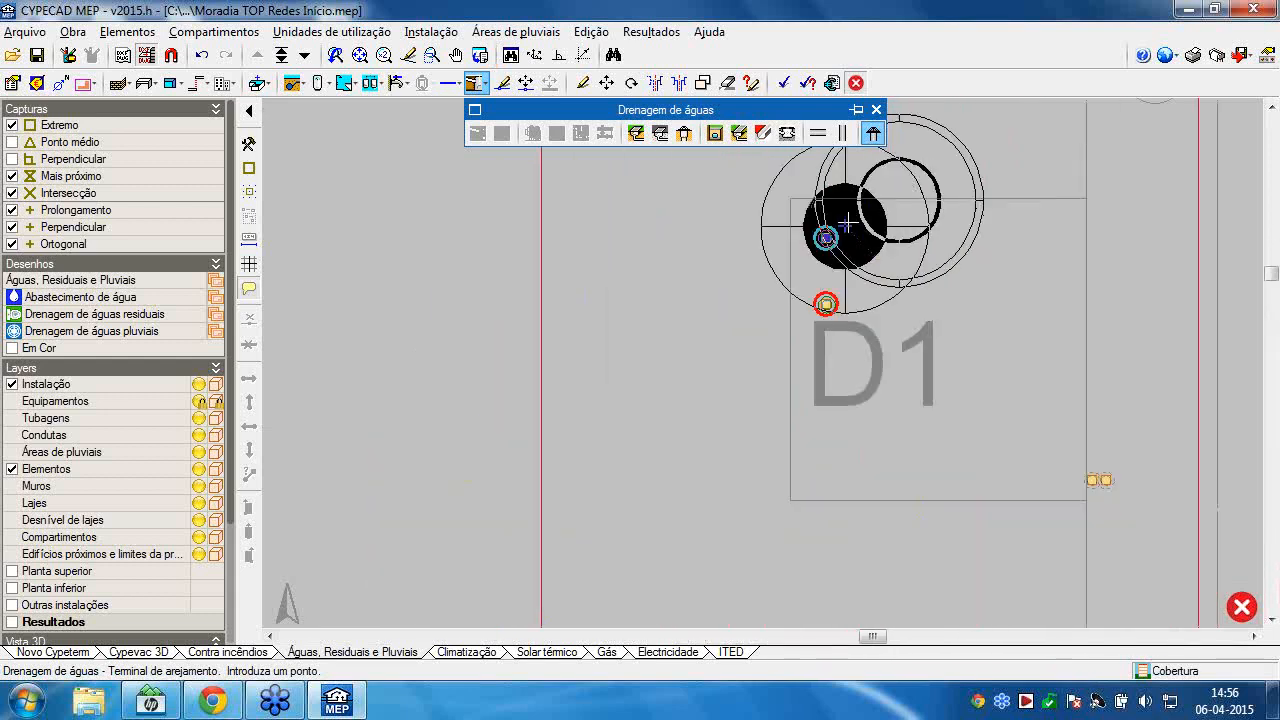
scroll(847, 224, "up", 4)
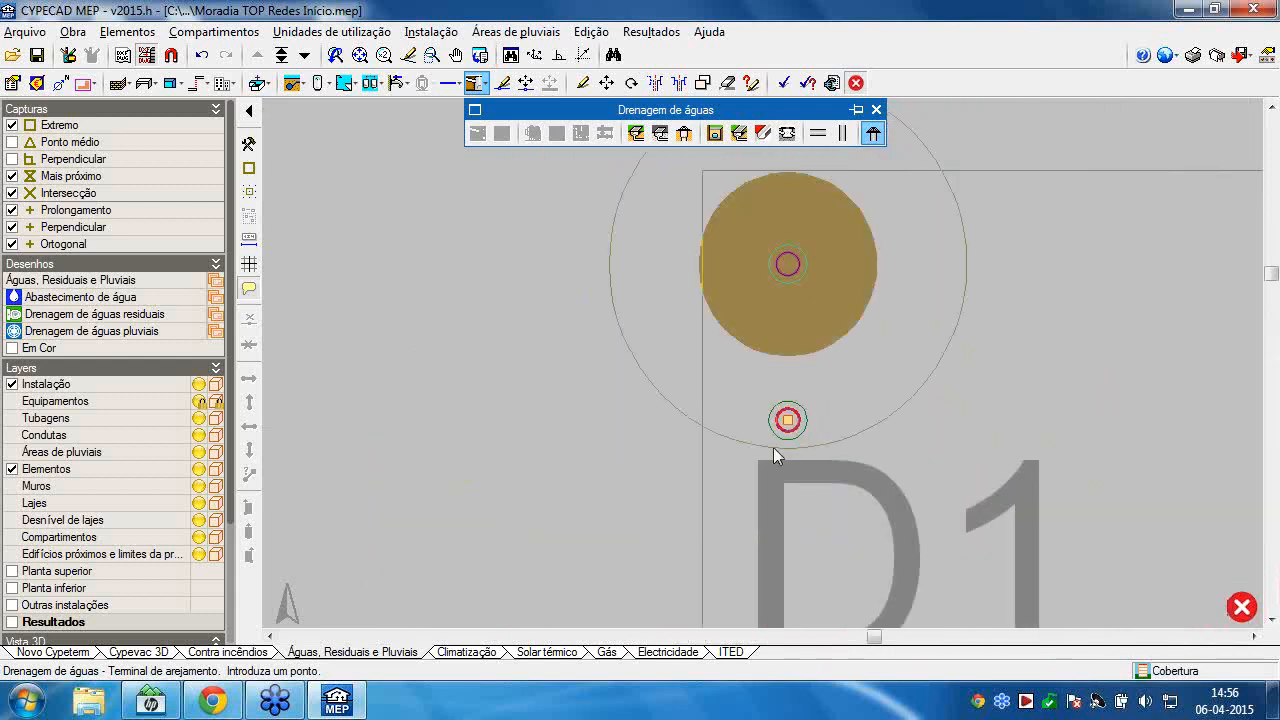
scroll(748, 468, "up", 3)
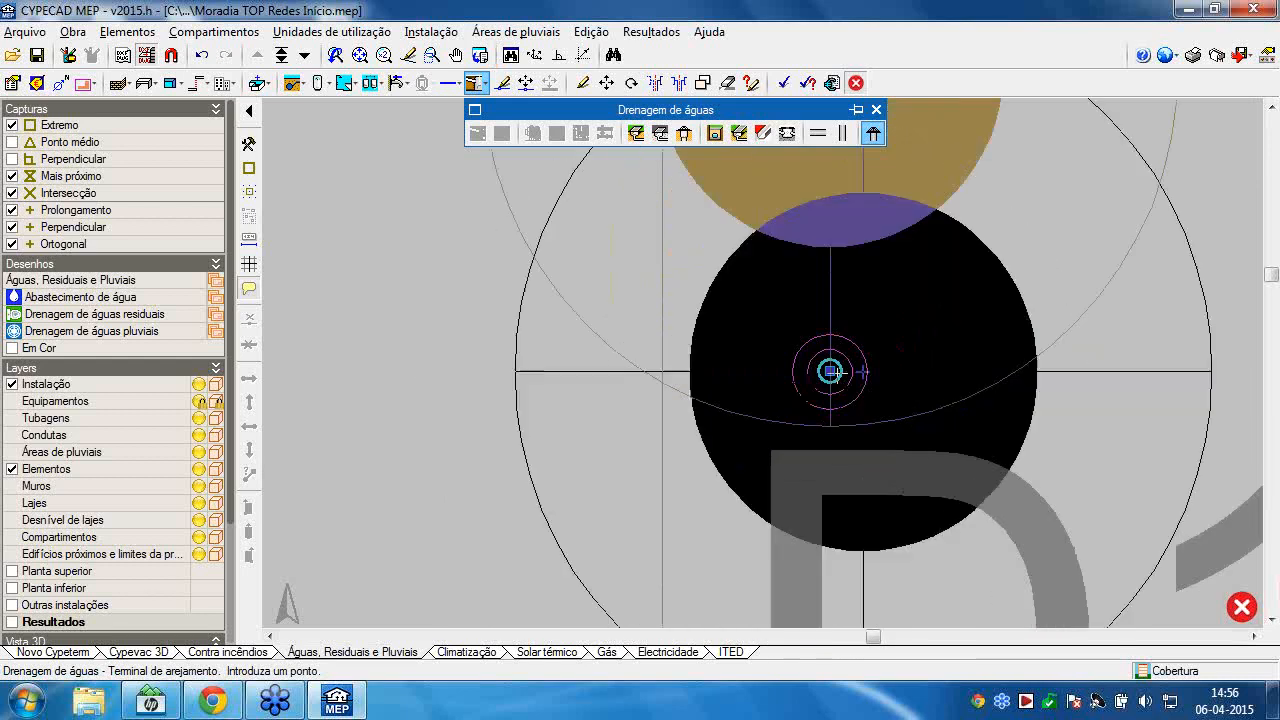
left_click(831, 371)
scroll(623, 357, "down", 5)
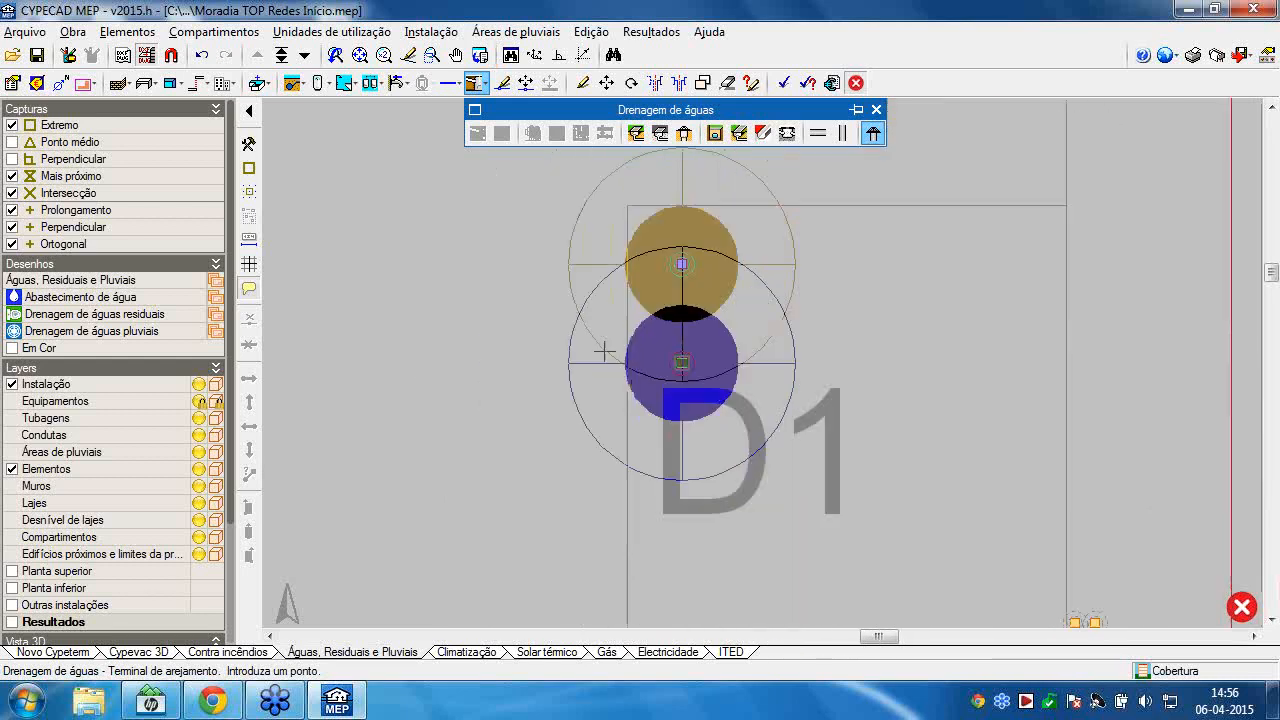
scroll(604, 350, "down", 3)
scroll(760, 310, "up", 4)
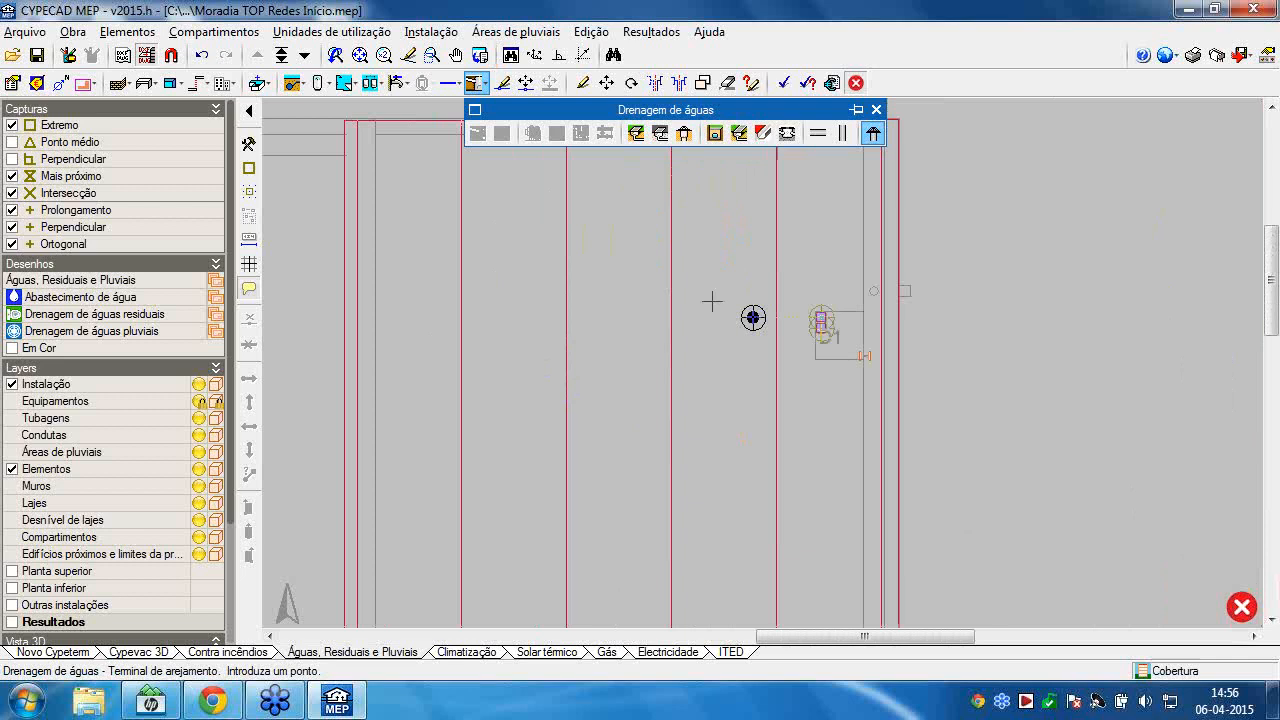
Return to Piso 0, go up to Piso 1 and bring the Q.Banho 1 bathroom into view.
left_click(282, 55)
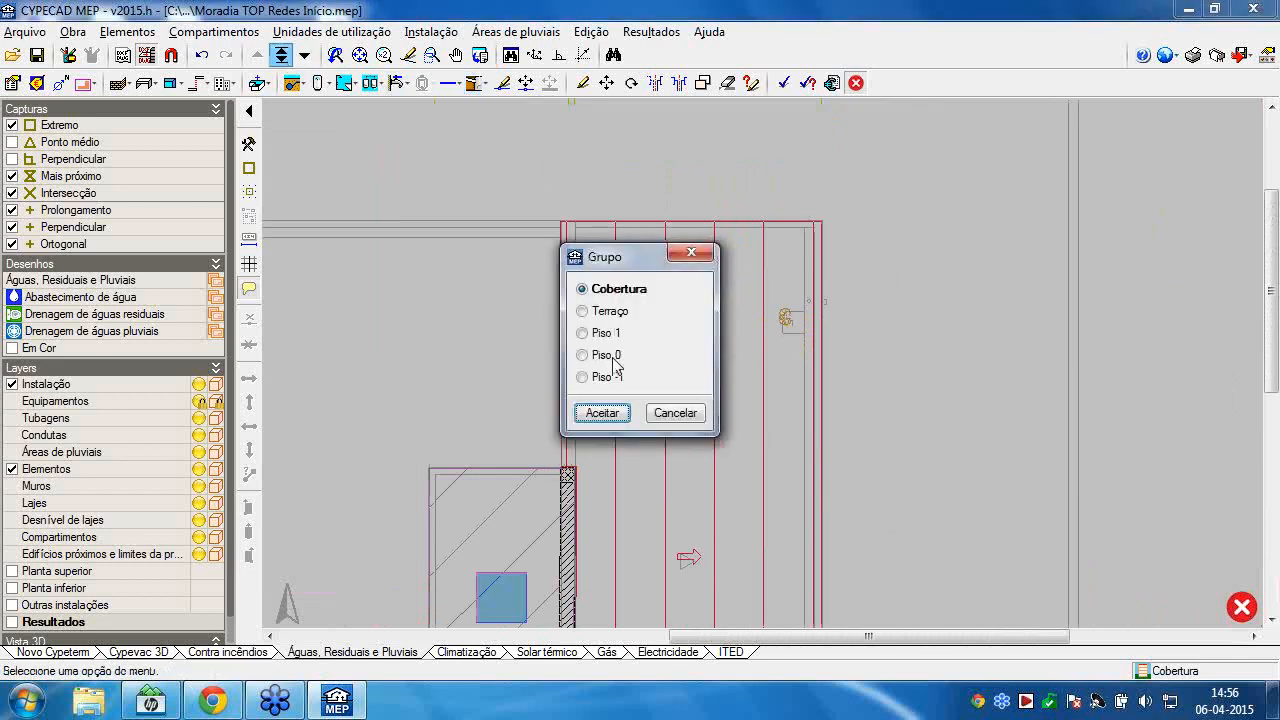
left_click(614, 358)
left_click(602, 413)
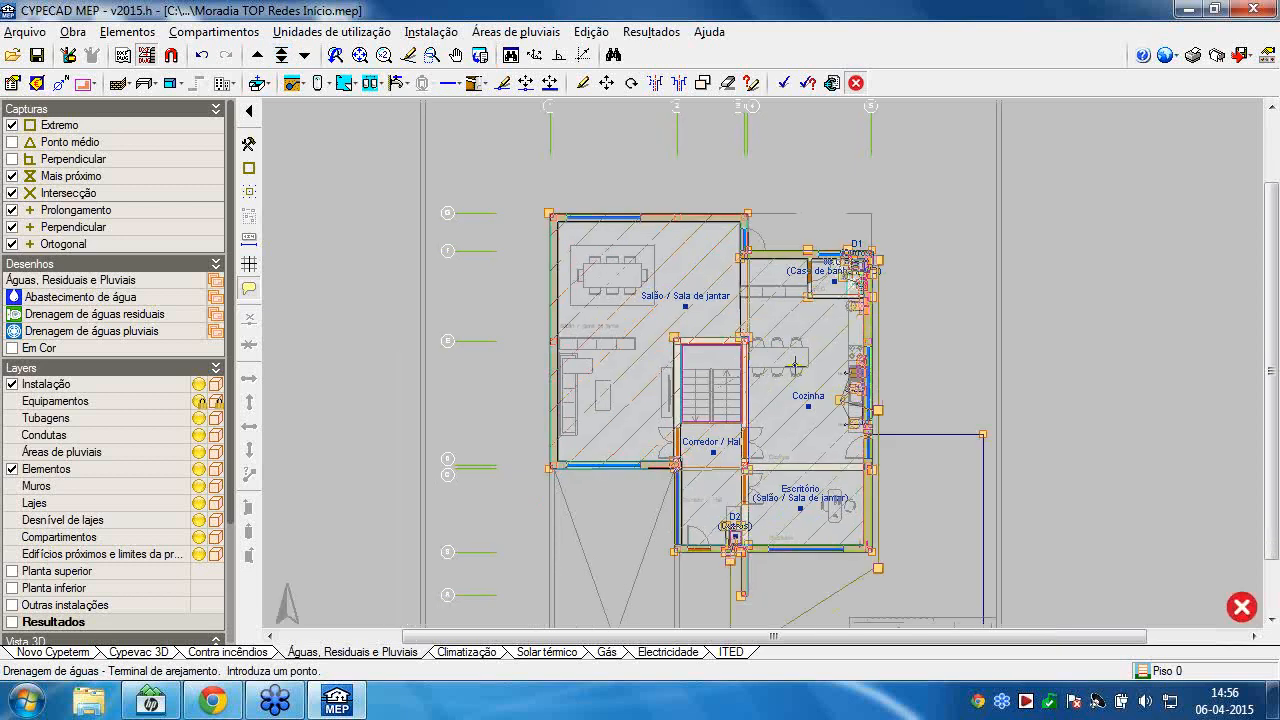
scroll(795, 366, "up", 3)
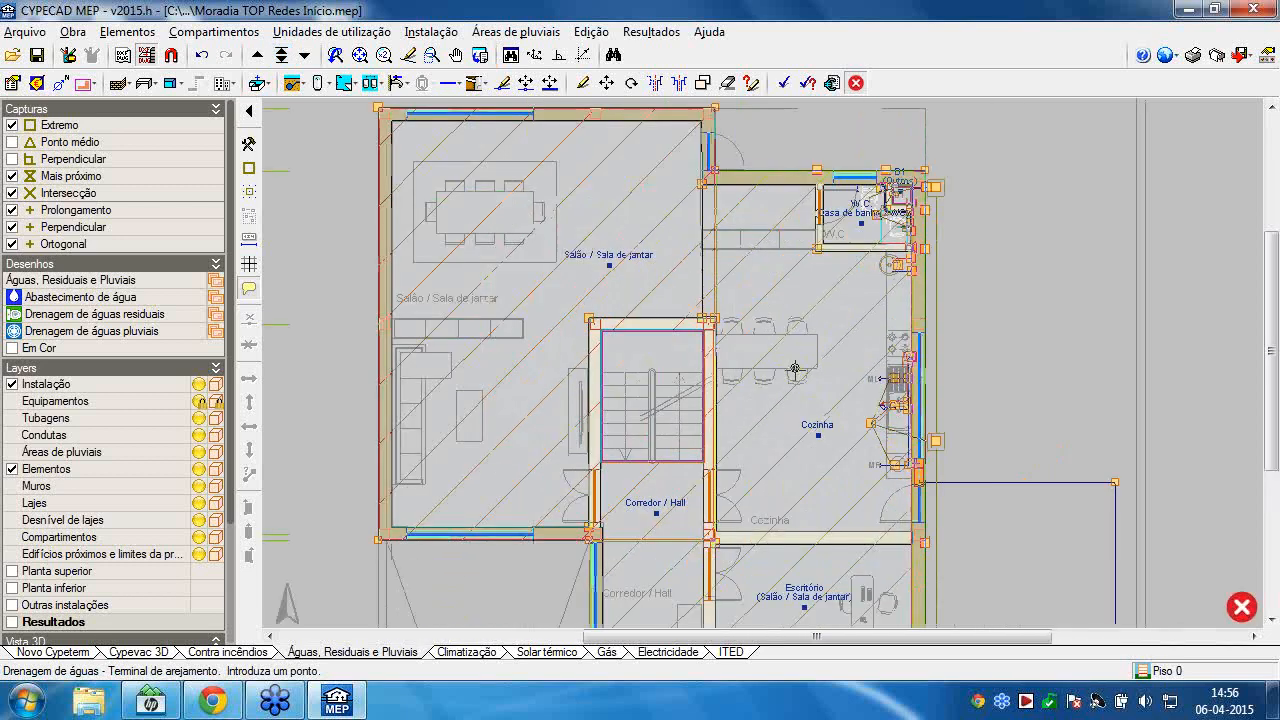
left_click(257, 56)
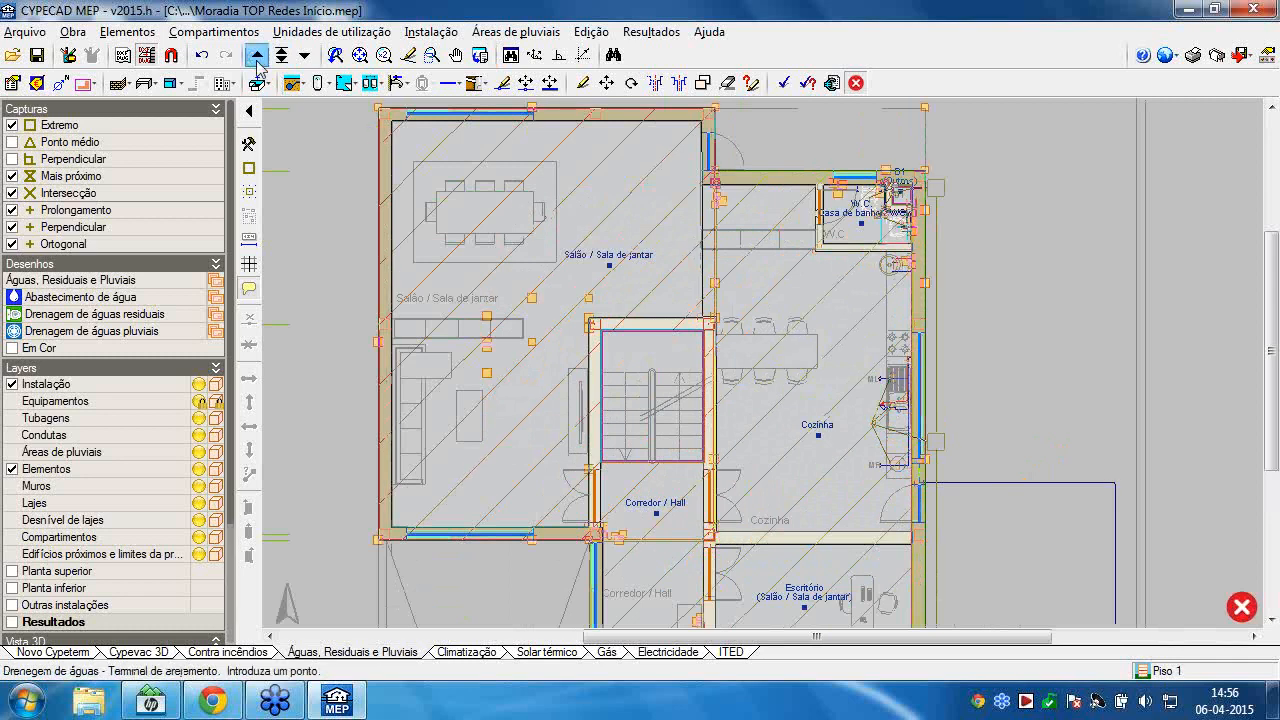
middle_click_drag(737, 209, 777, 218)
scroll(765, 233, "up", 5)
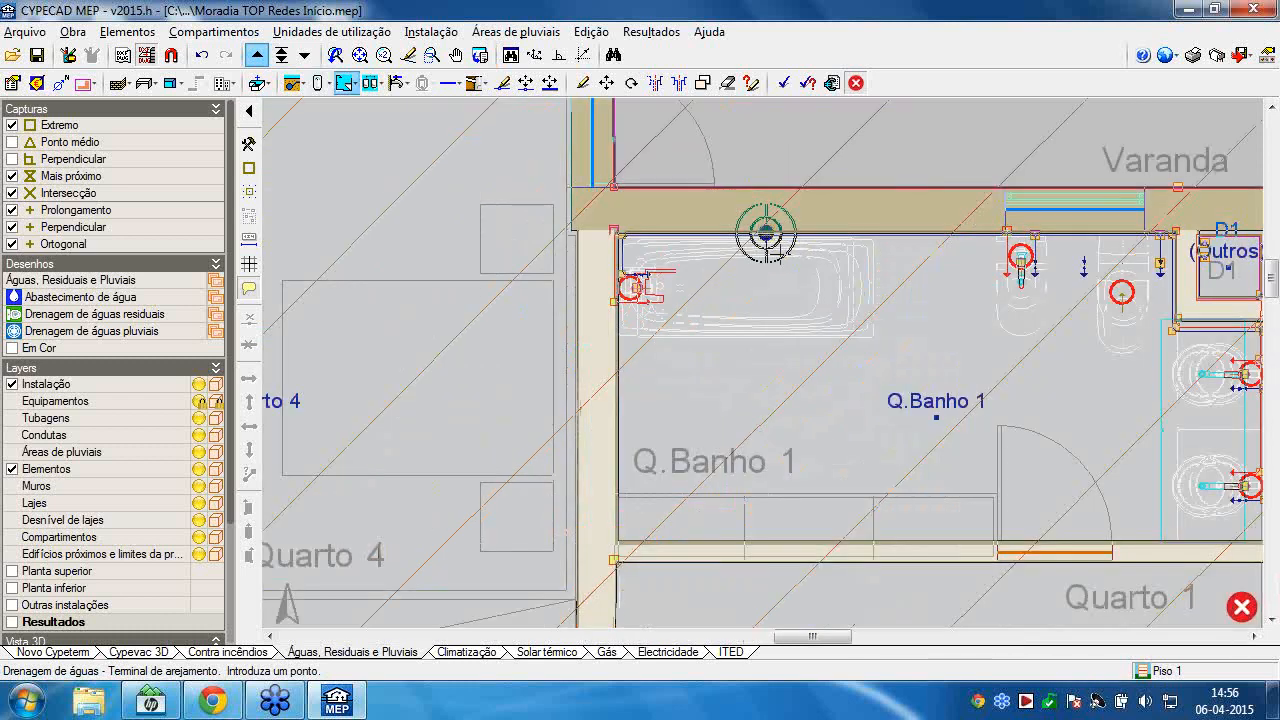
scroll(664, 234, "down", 3)
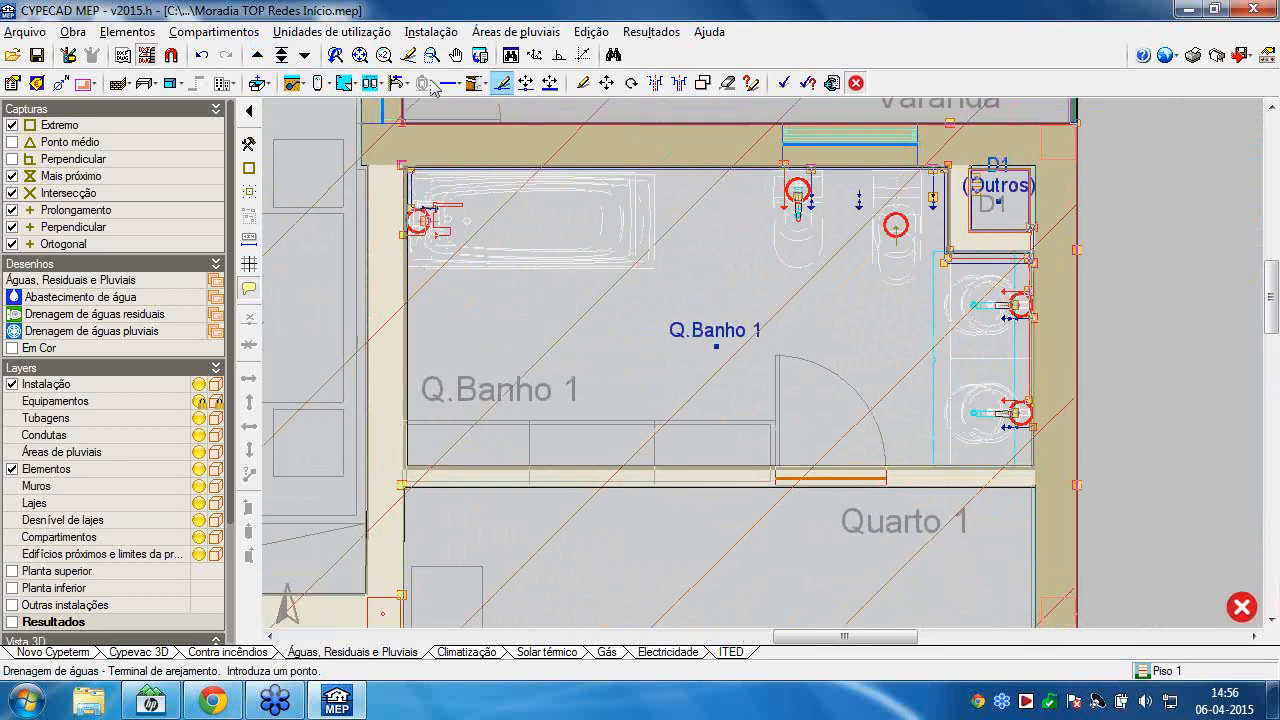
Draw a horizontal drainage pipe from the Q.Banho 1 bathtub through a junction point to the washbasin nearest duct D1.
left_click(474, 83)
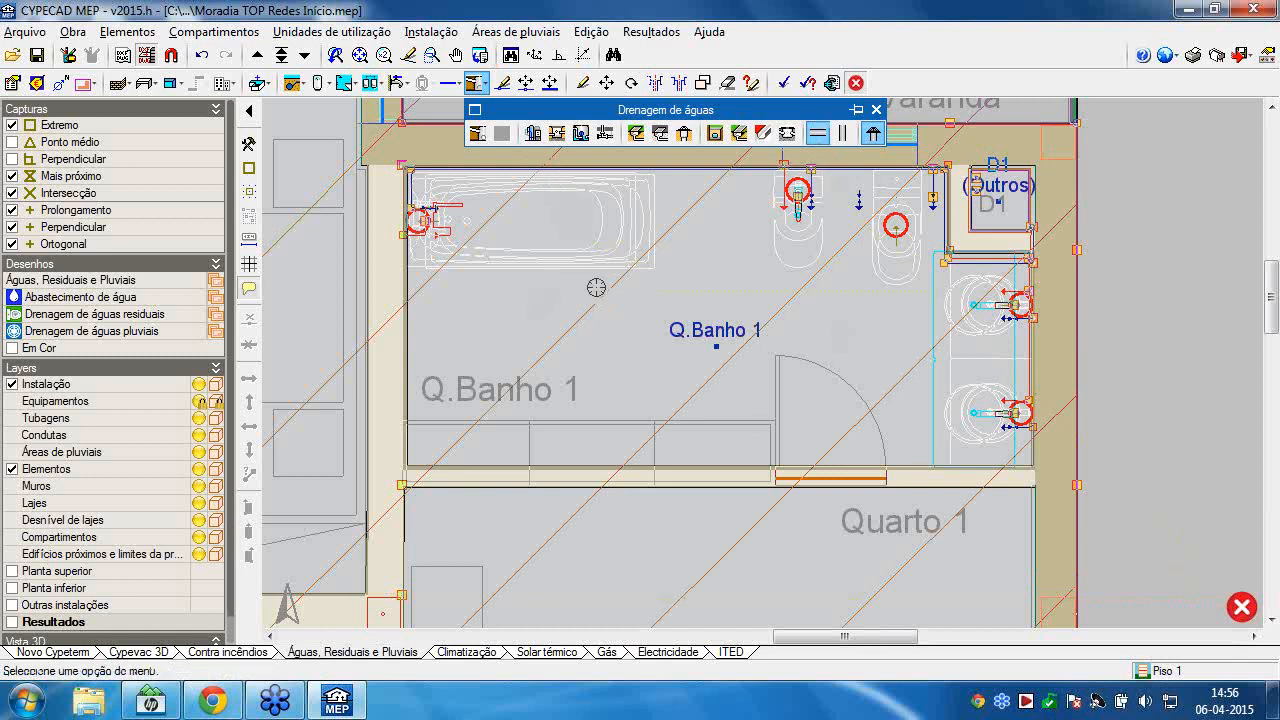
left_click(817, 134)
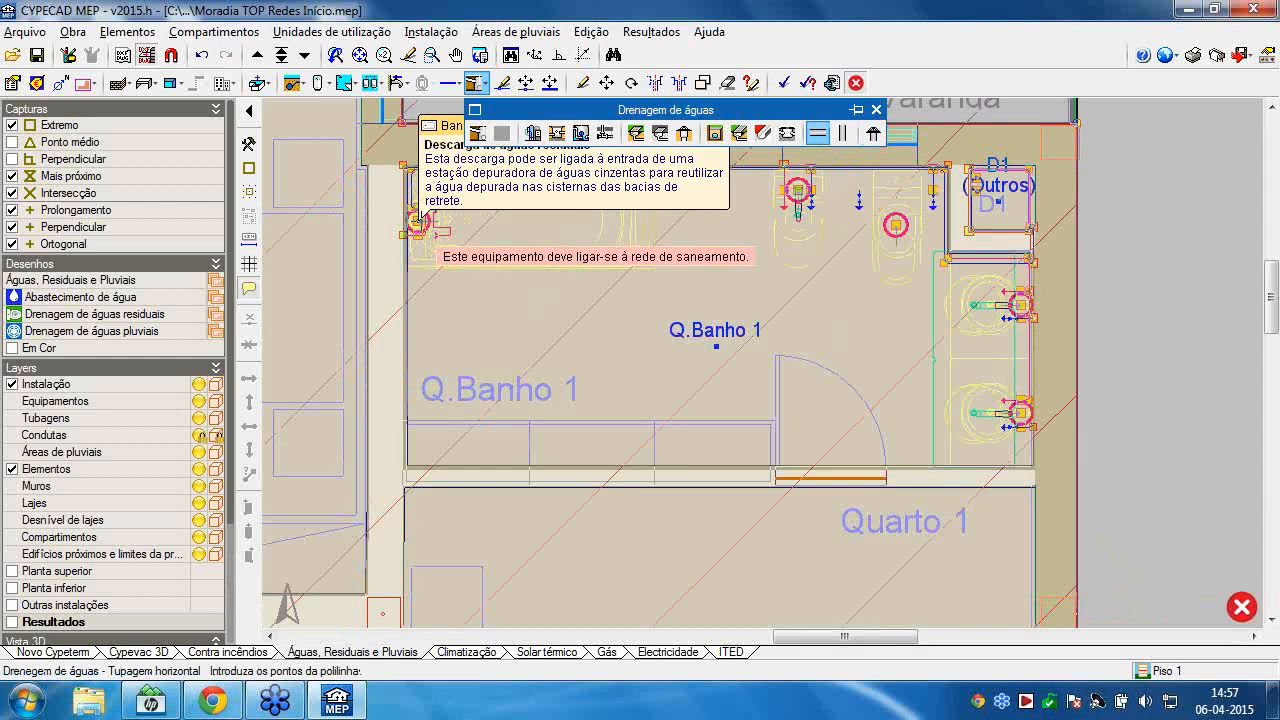
left_click(420, 221)
scroll(843, 321, "up", 2)
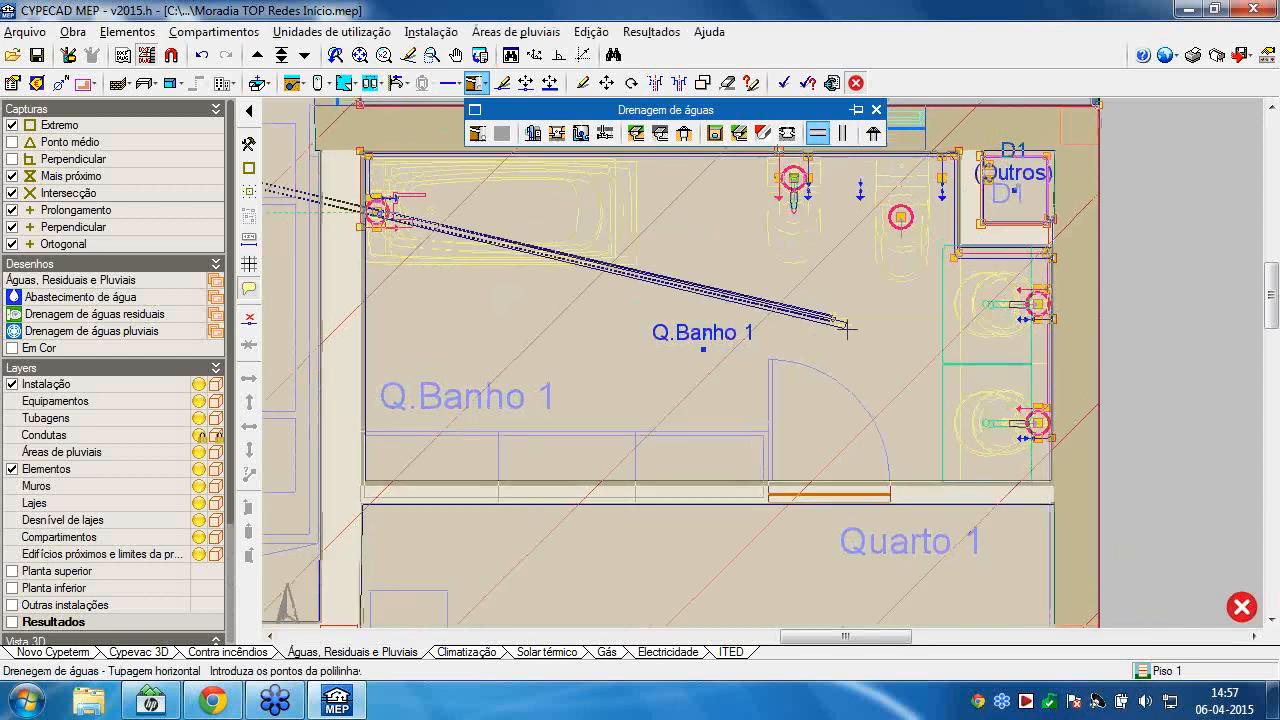
middle_click_drag(851, 402, 874, 380)
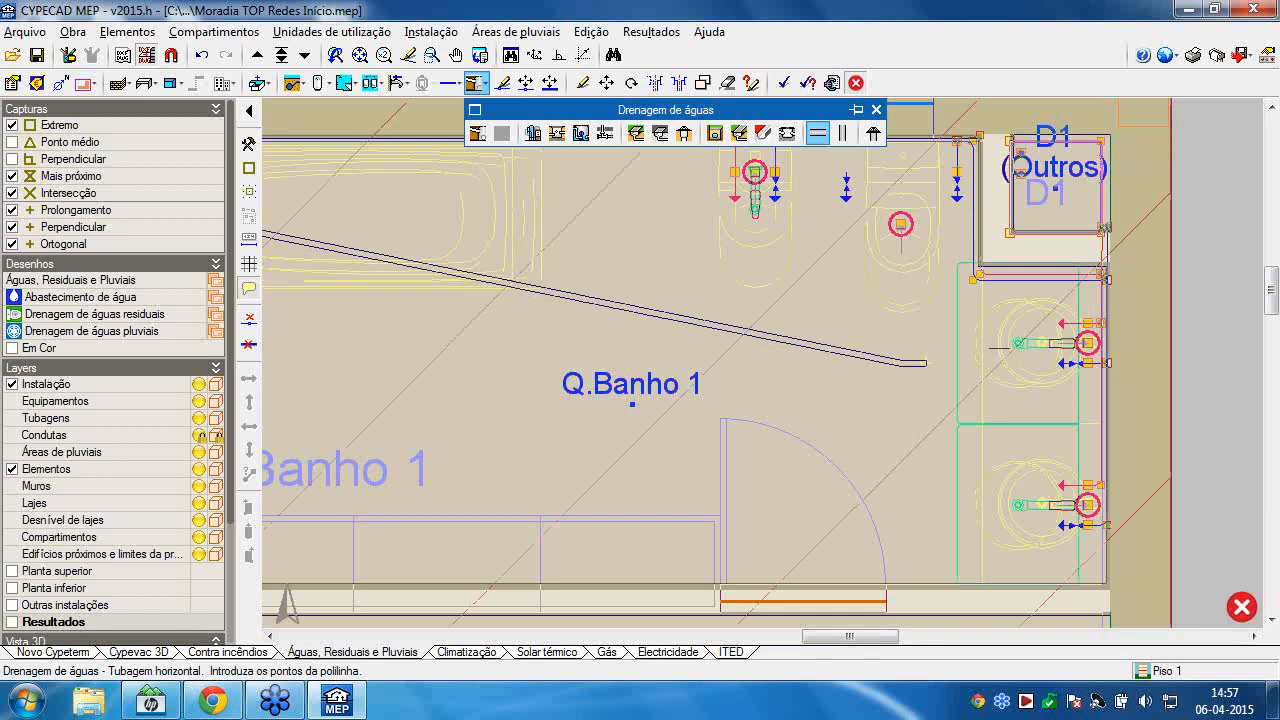
left_click(1088, 343)
right_click(908, 371)
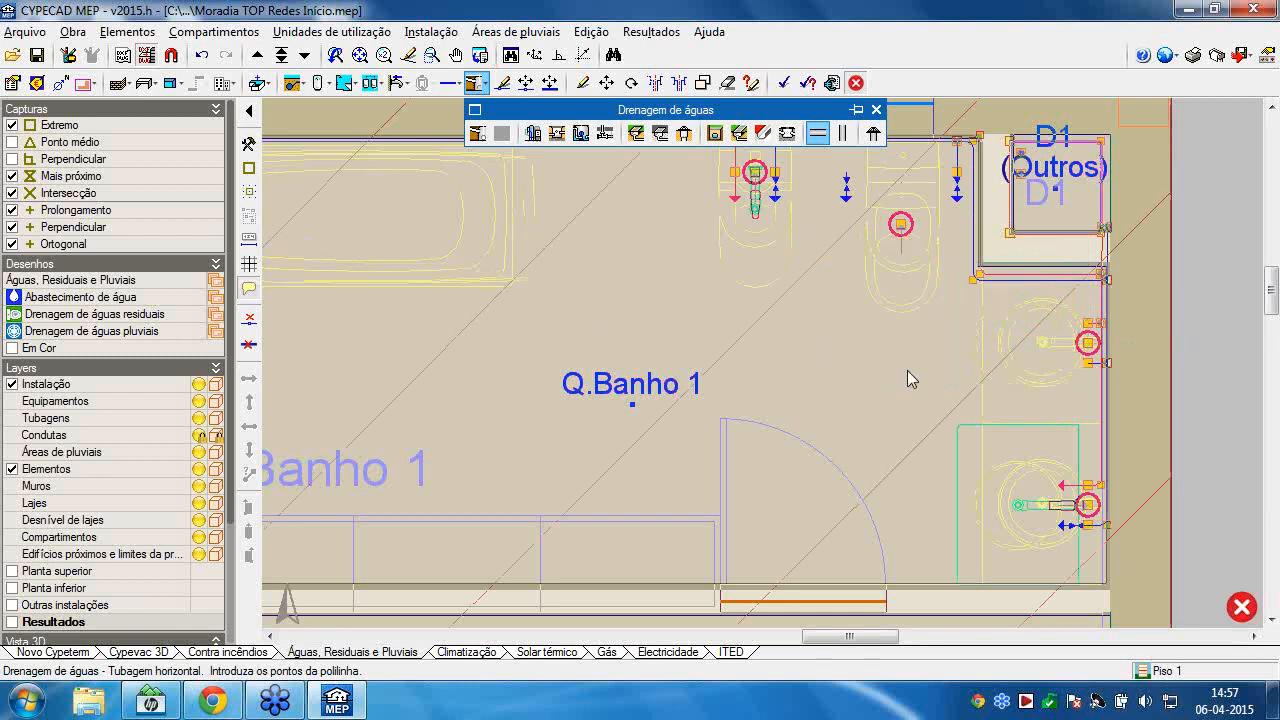
Connect the second washbasin, the bidet and one D1 vertical pipe to the junction point in Q.Banho 1.
left_click(902, 364)
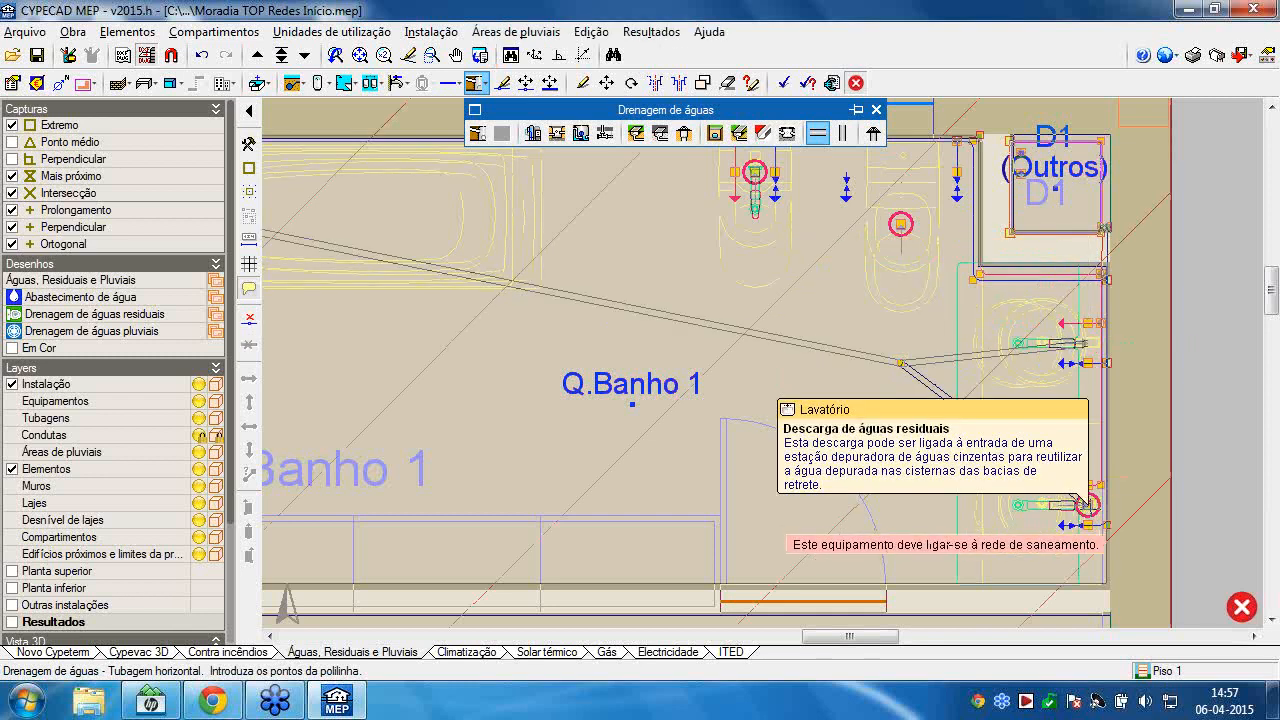
left_click(900, 364)
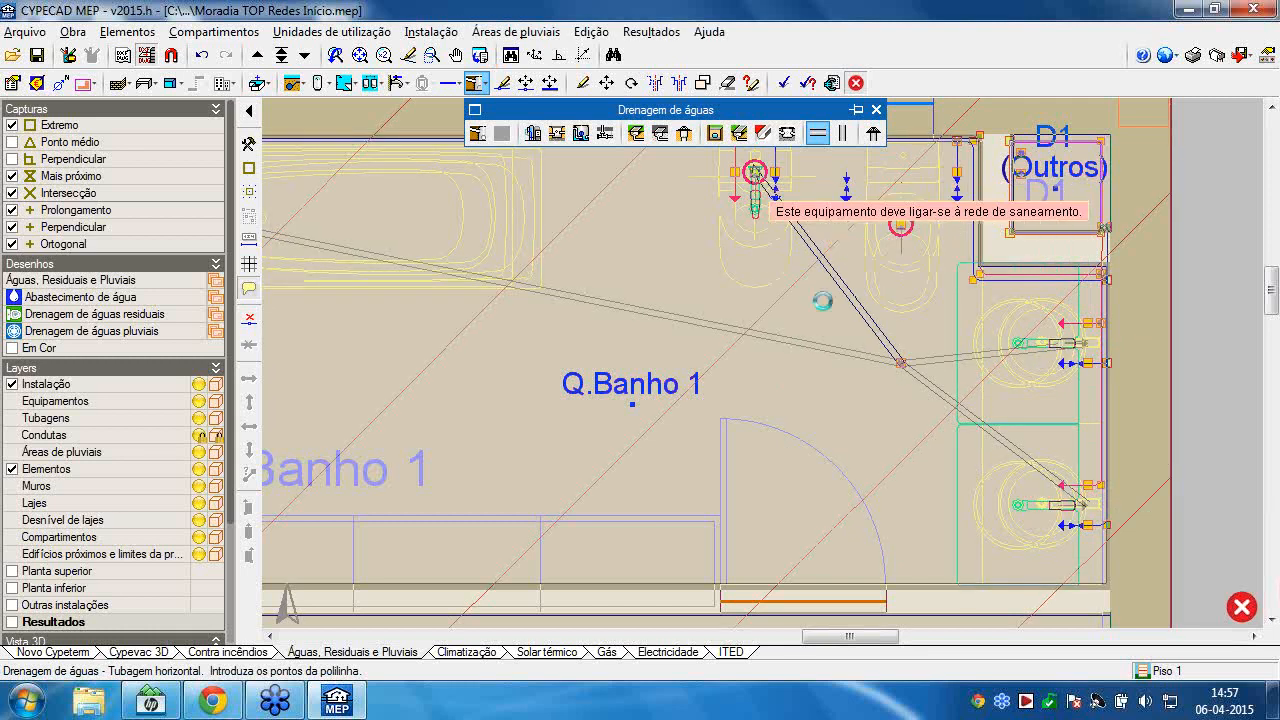
left_click(901, 363)
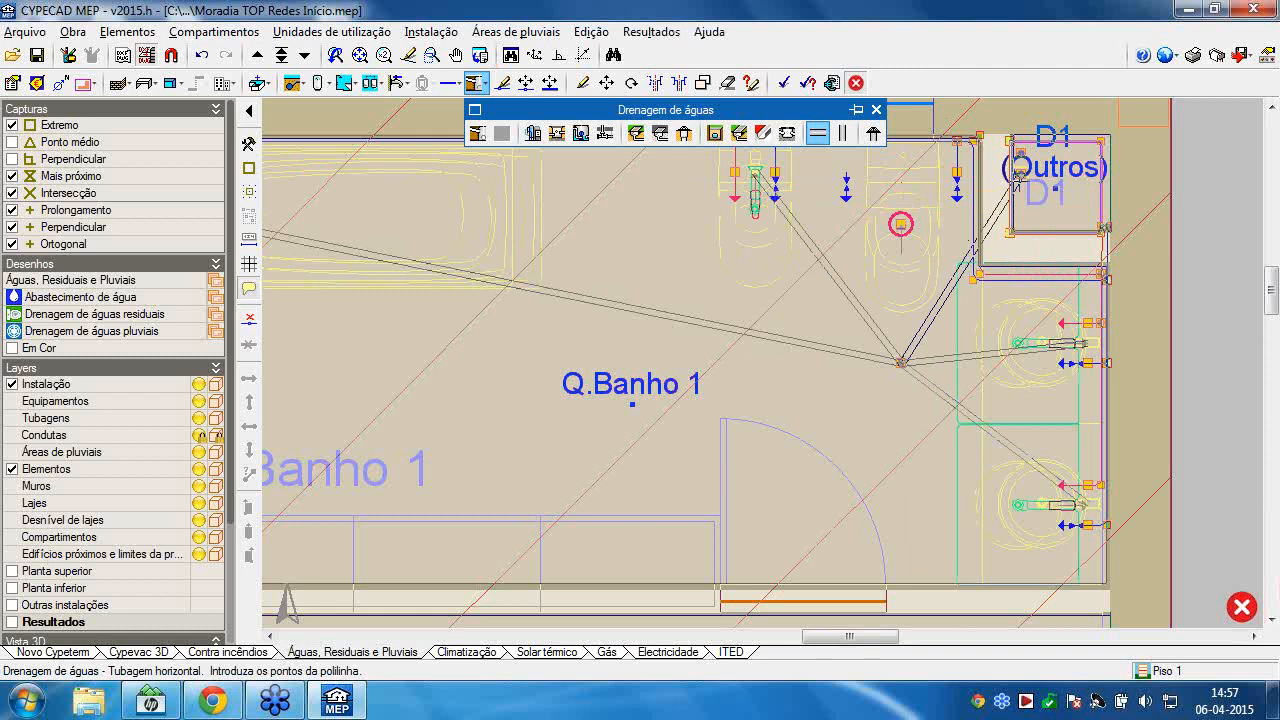
Draw a horizontal drainage pipe from the Q.Banho 1 toilet straight to the other D1 vertical pipe.
left_click(903, 228)
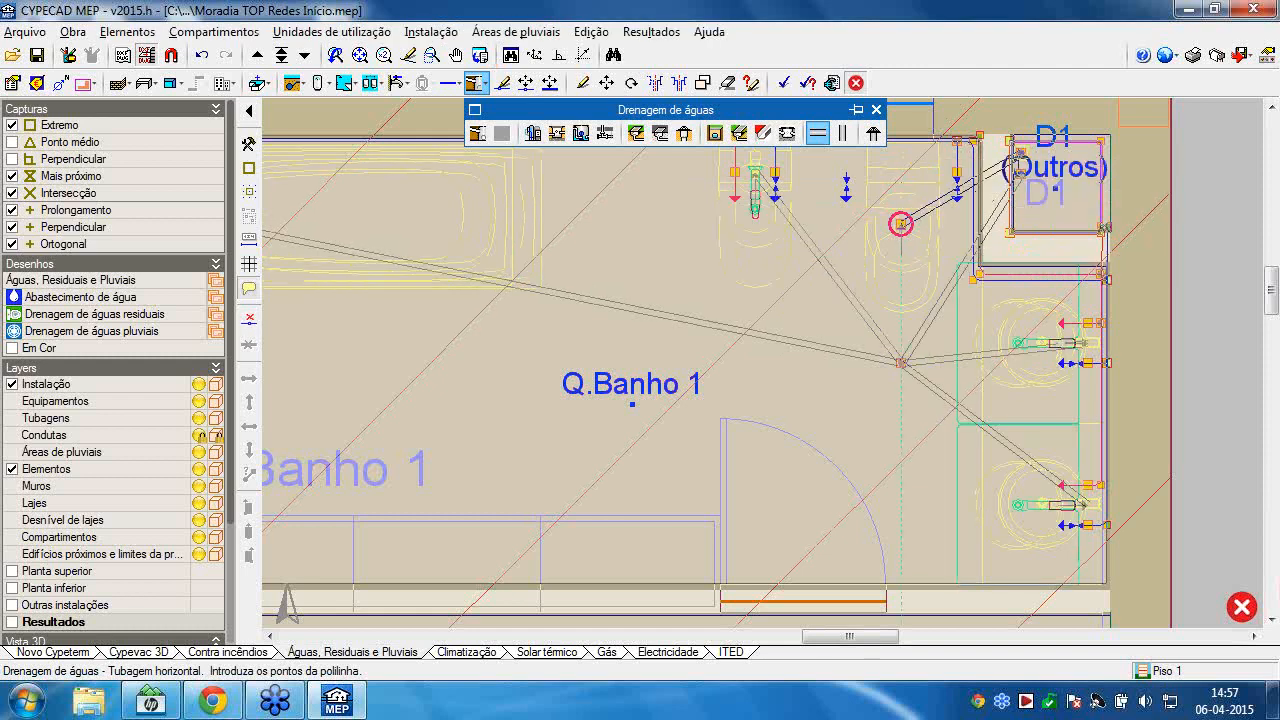
left_click(1008, 163)
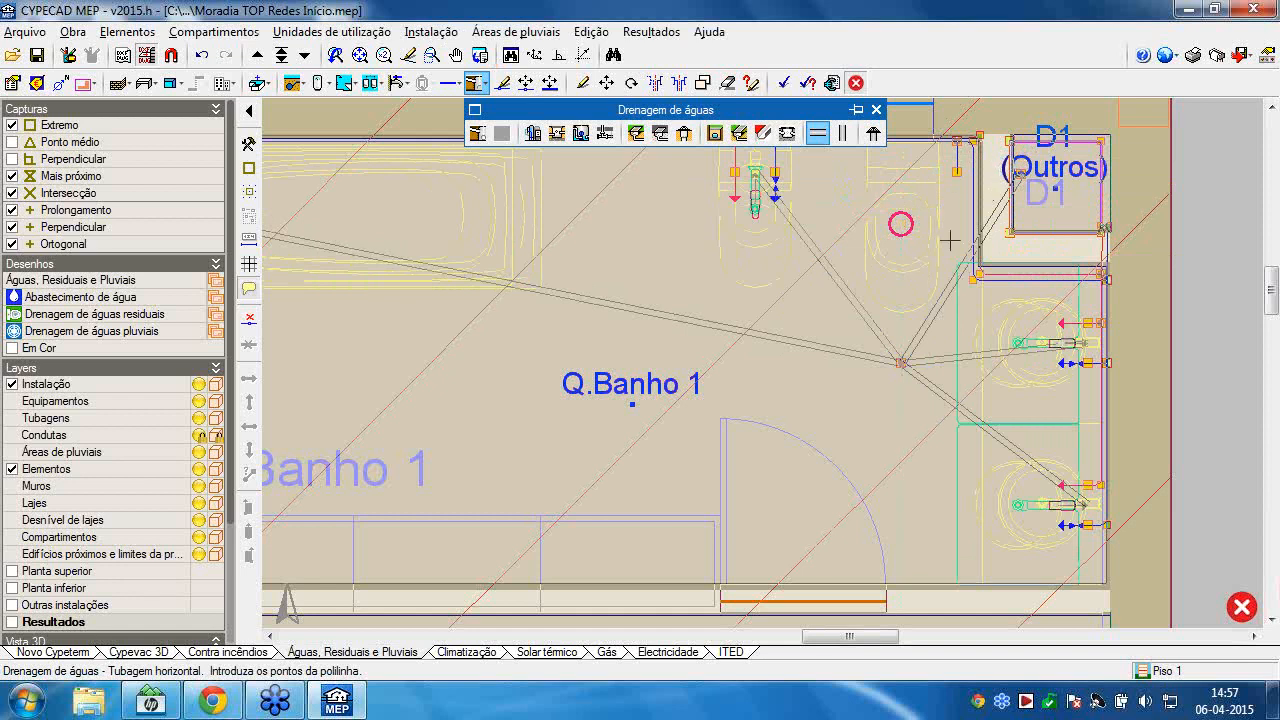
right_click(931, 266)
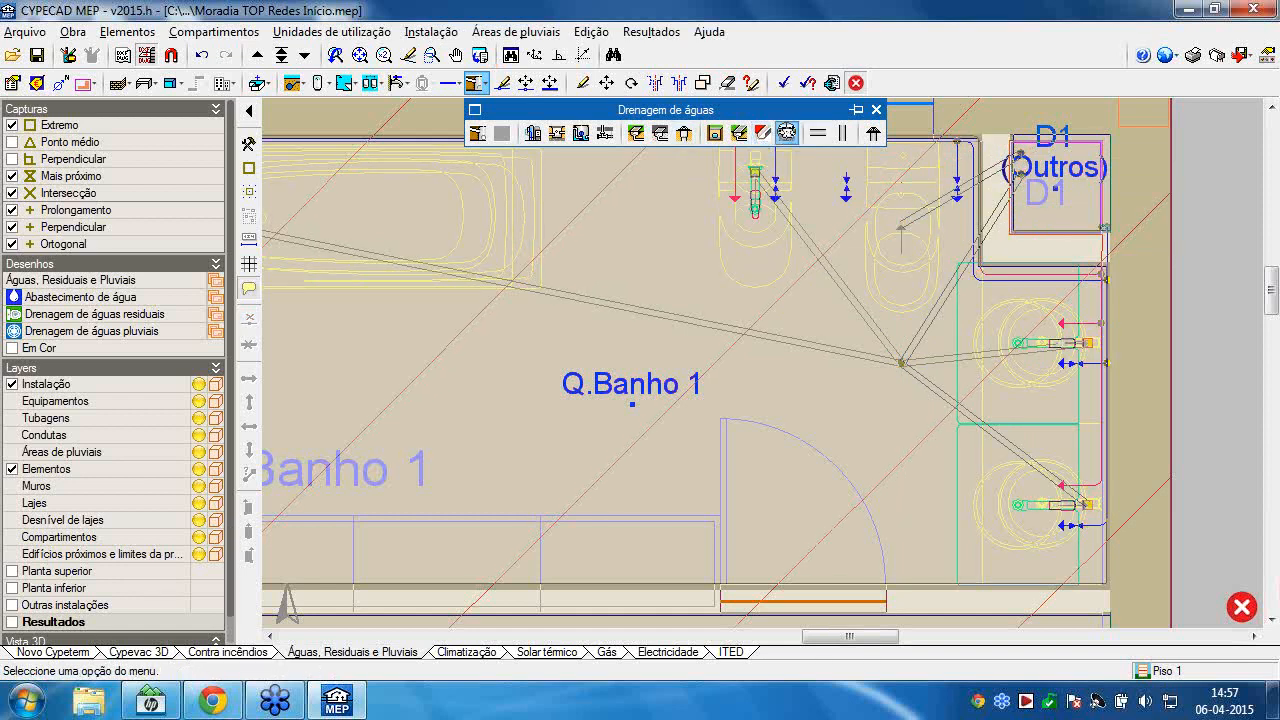
Place a drainage box (Caixa) at the pipe junction in Q.Banho 1 and go down to Piso 0.
left_click(787, 132)
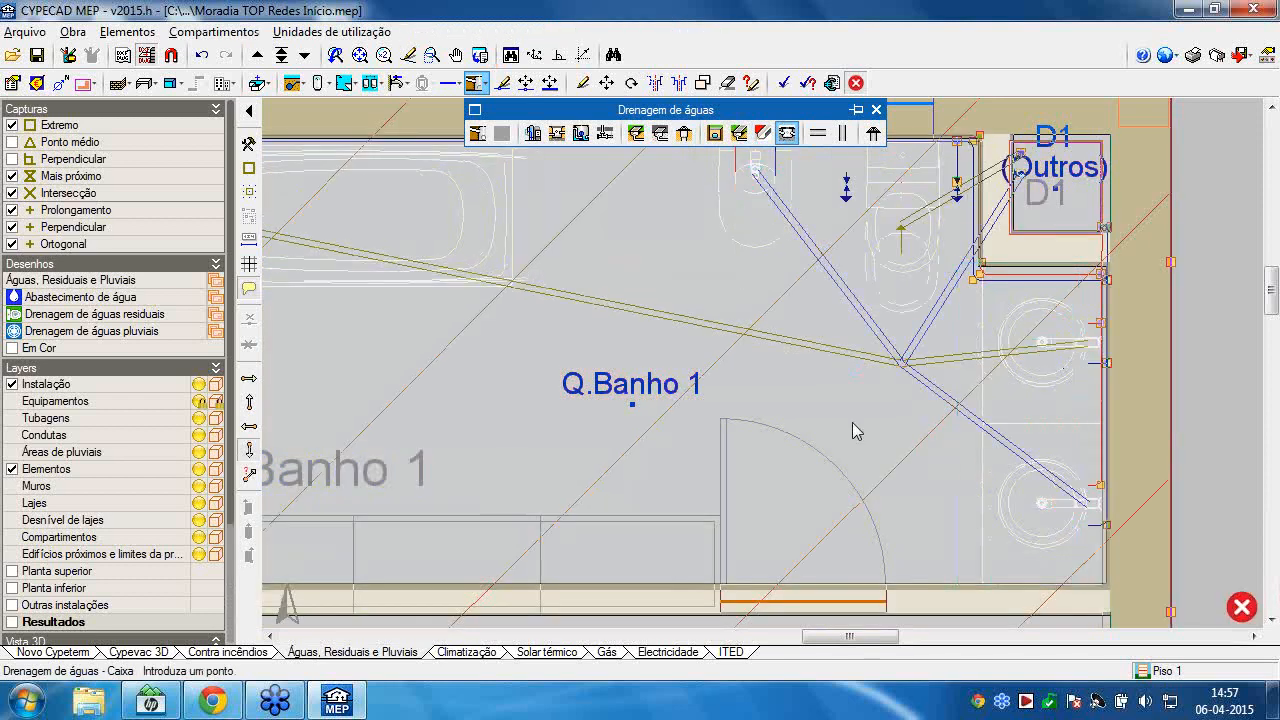
left_click(901, 362)
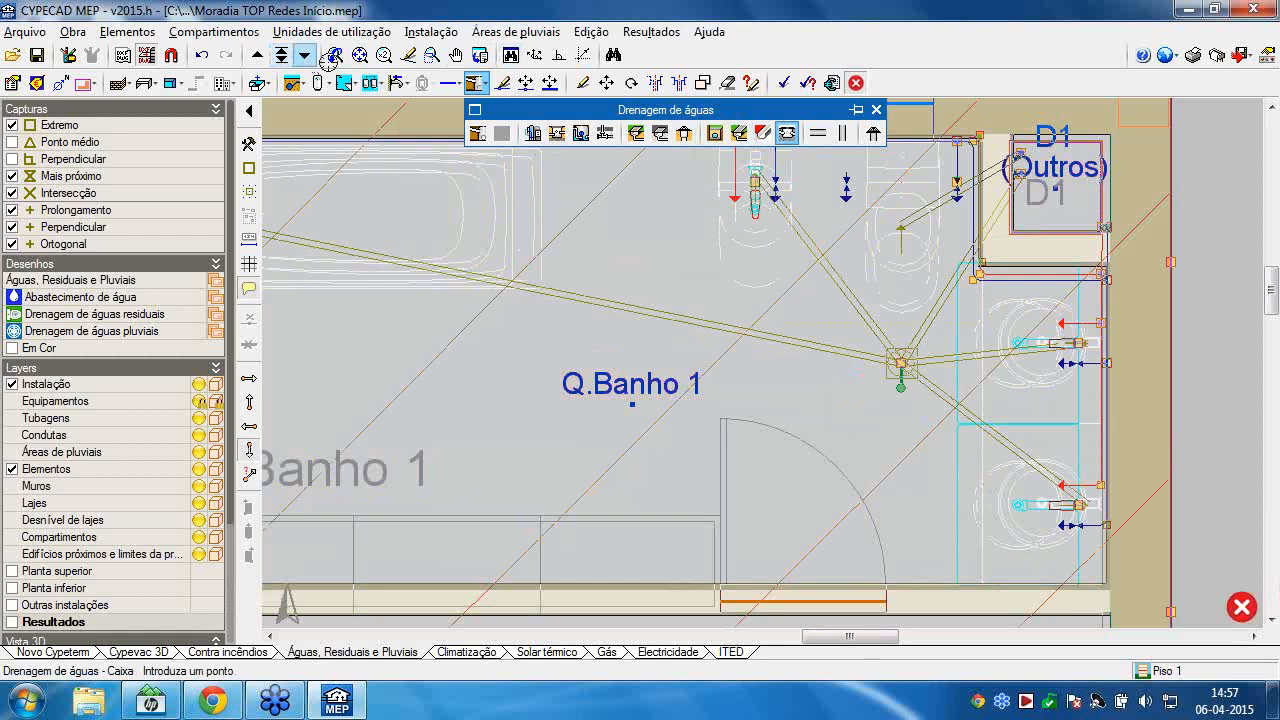
left_click(304, 56)
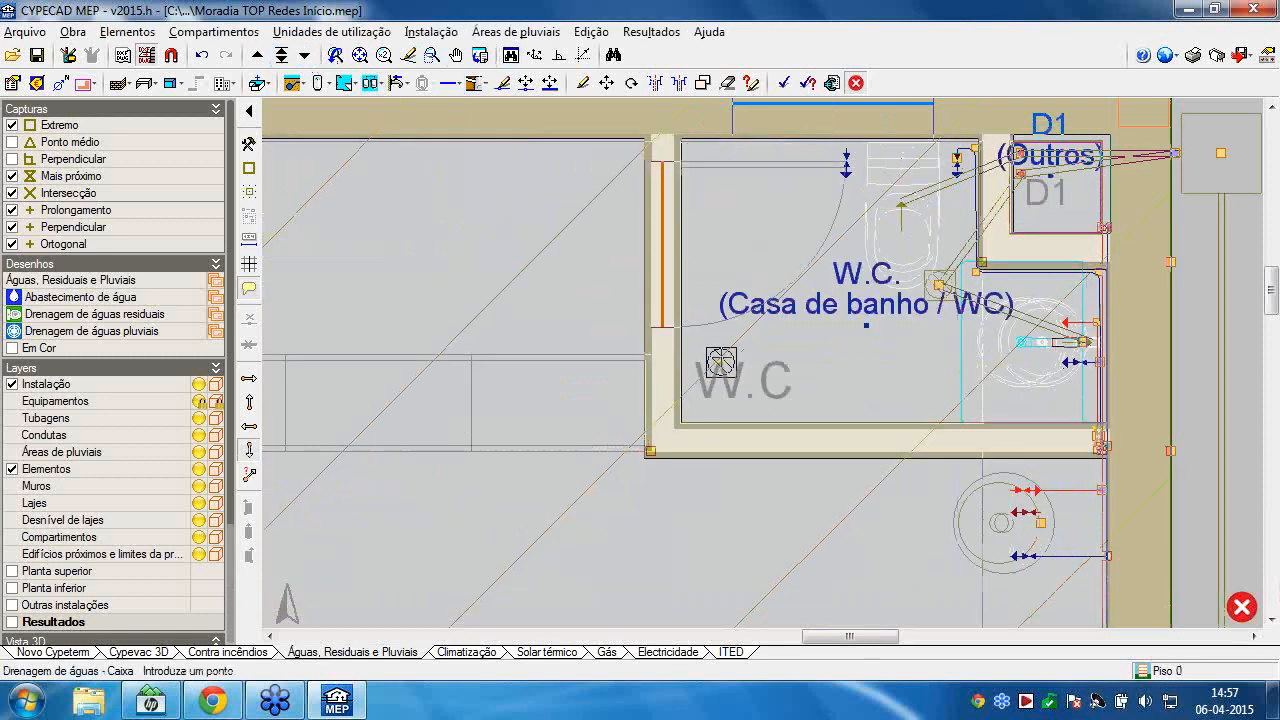
Review the Piso 0 installation and go up through Piso 1 to the Terraço plan.
scroll(377, 434, "down", 6)
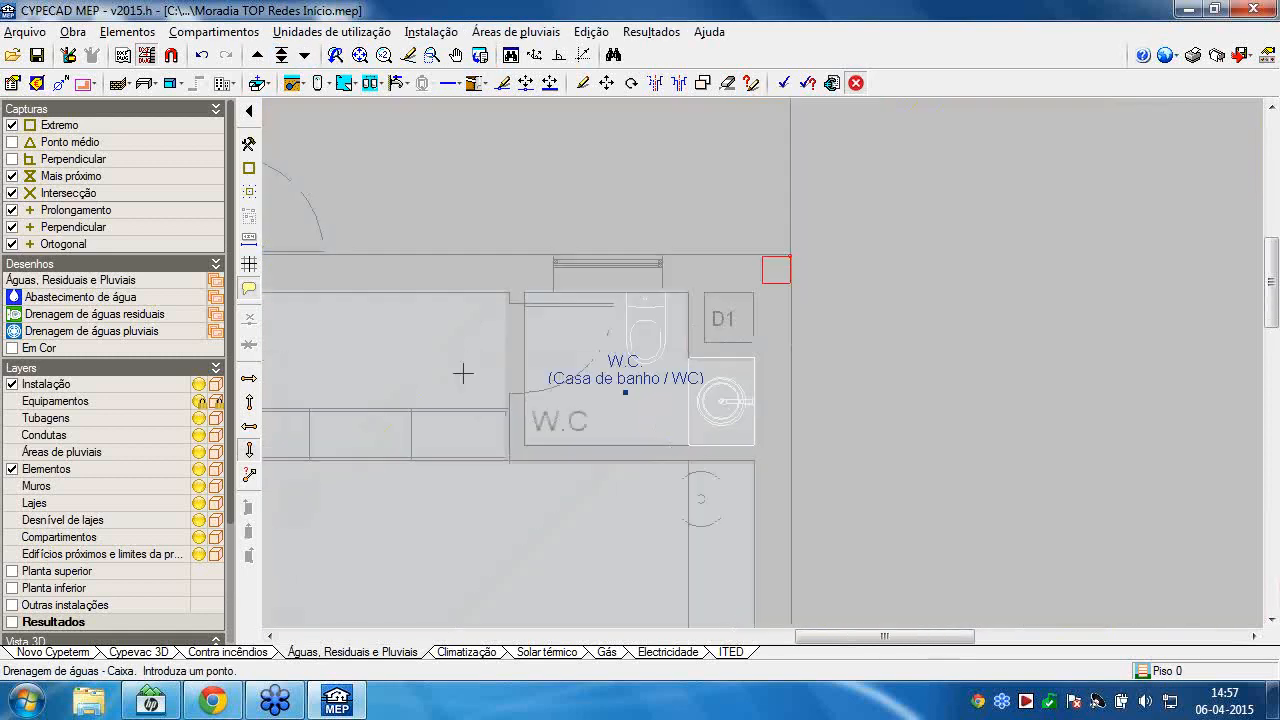
middle_click_drag(755, 240, 789, 206)
scroll(750, 250, "down", 4)
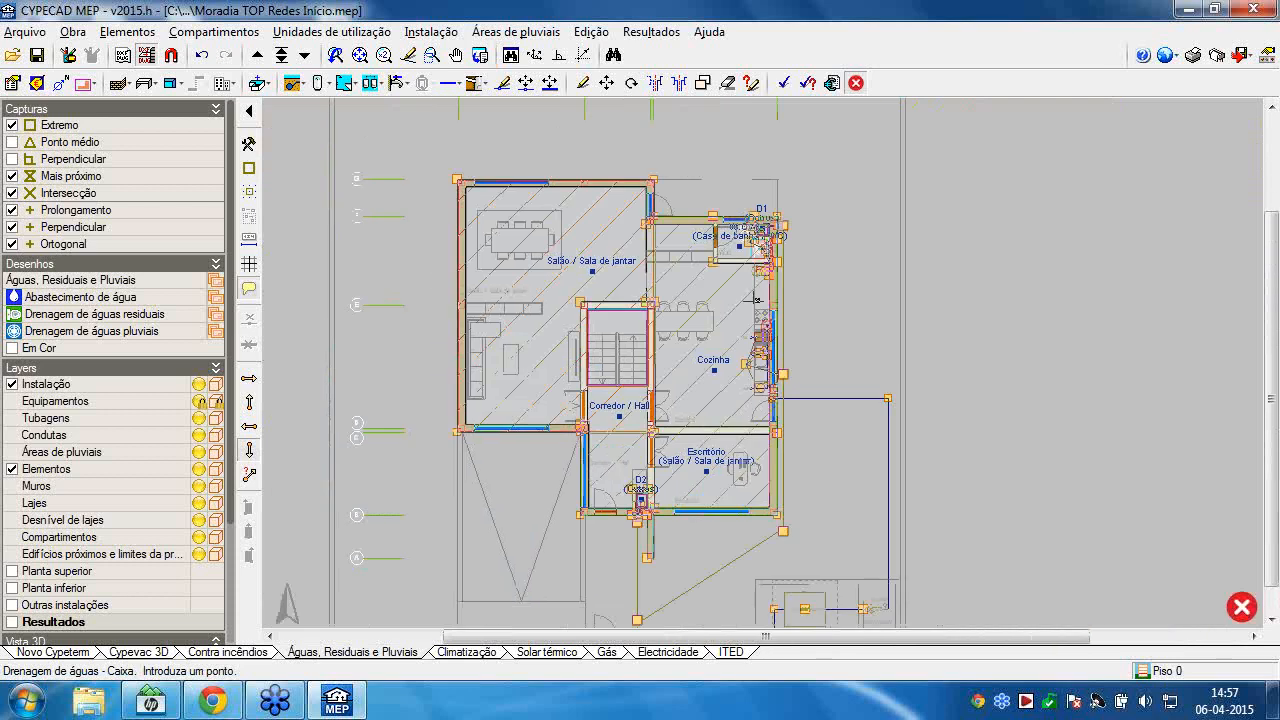
scroll(745, 310, "up", 3)
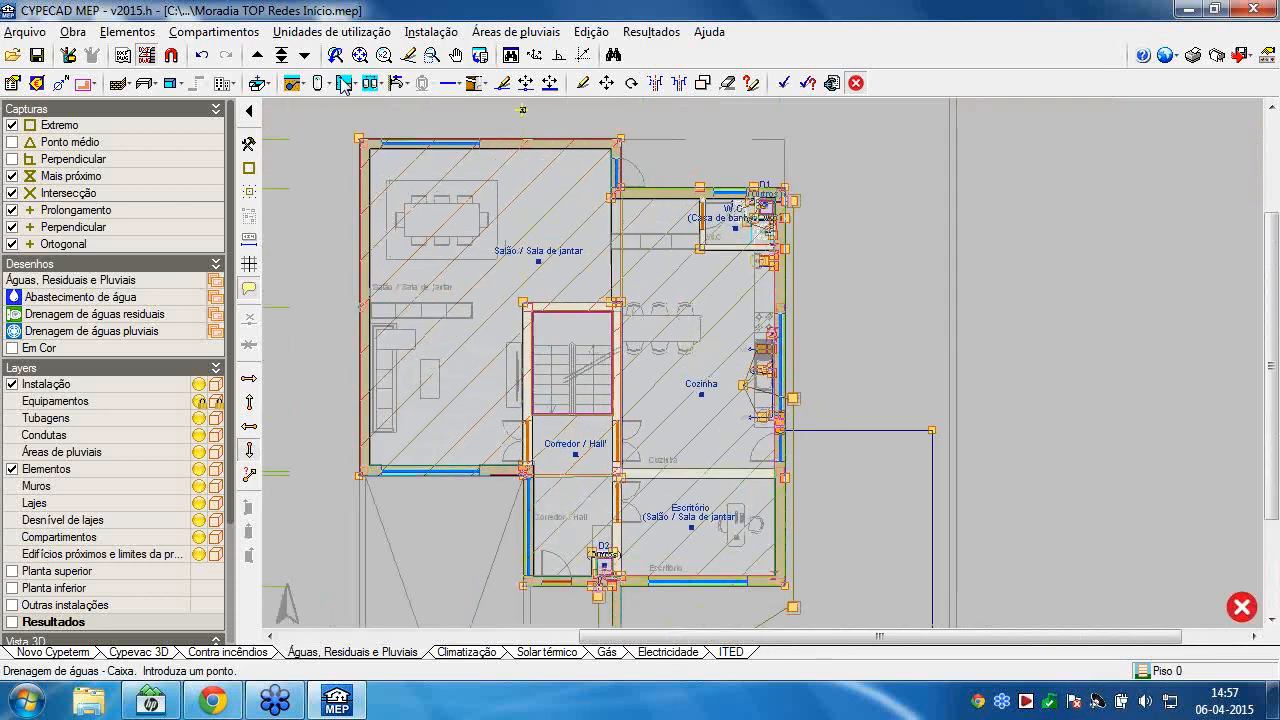
left_click(256, 56)
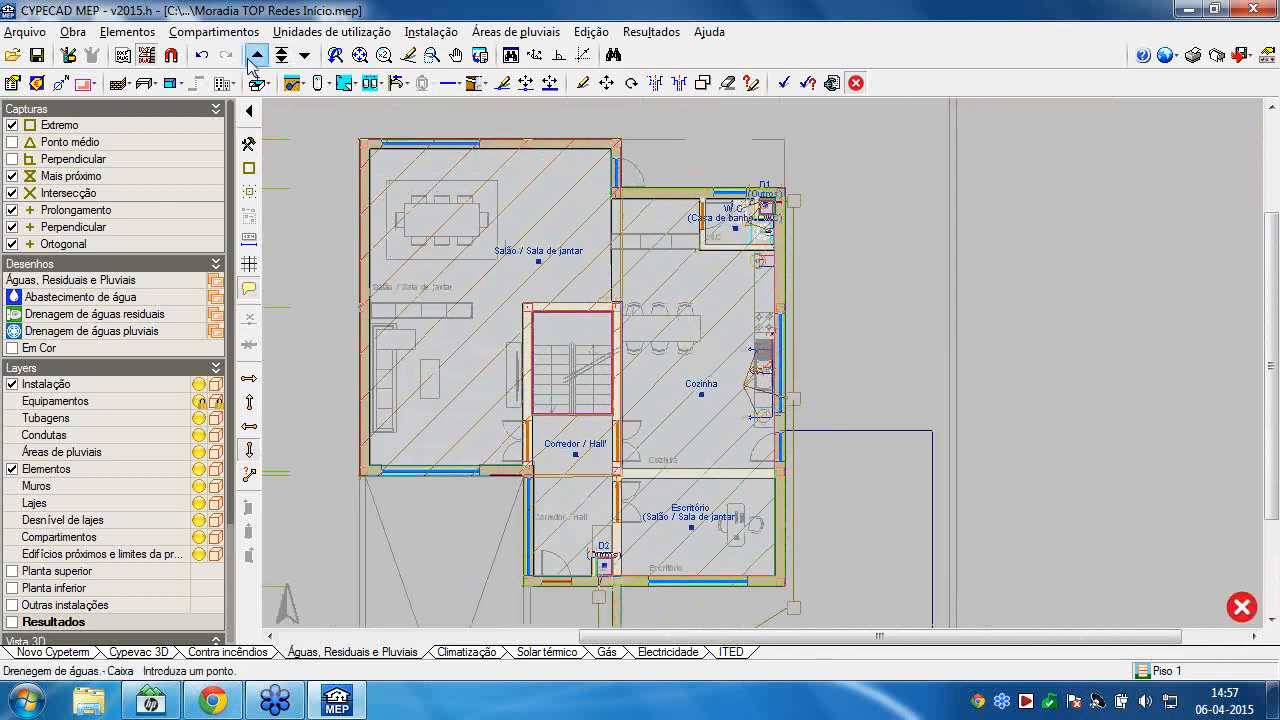
left_click(255, 56)
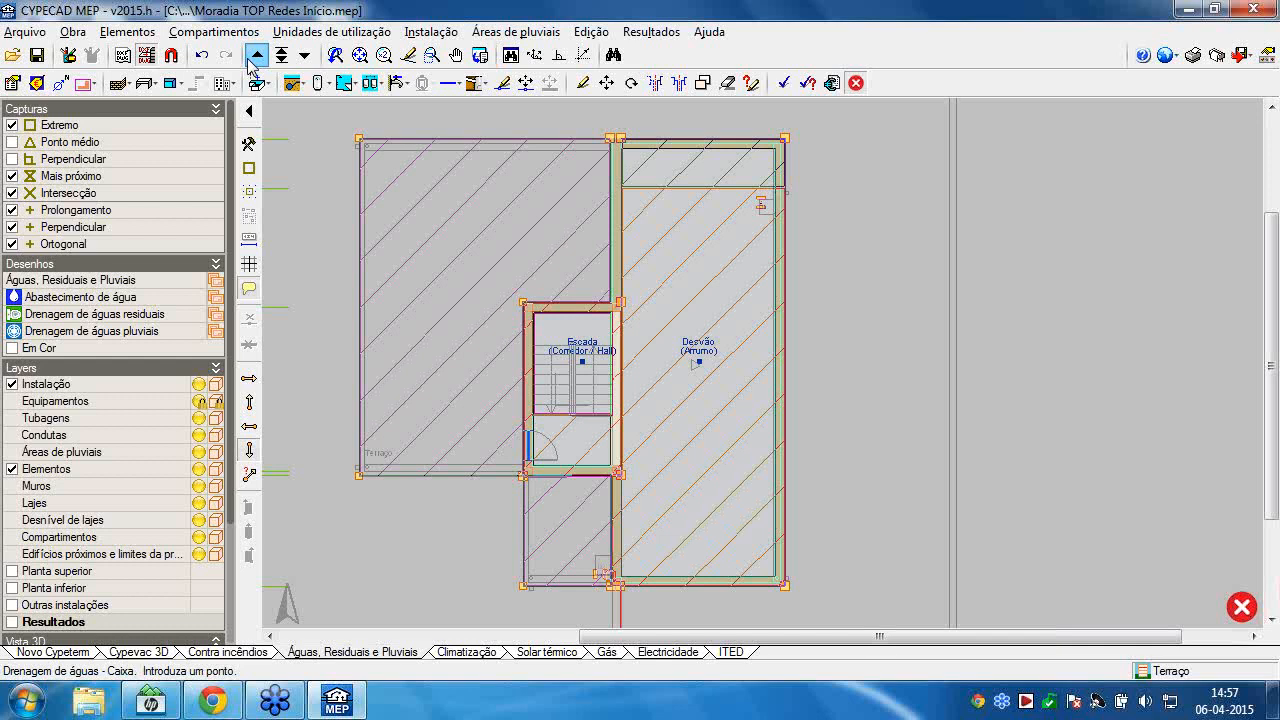
middle_click_drag(485, 260, 518, 268)
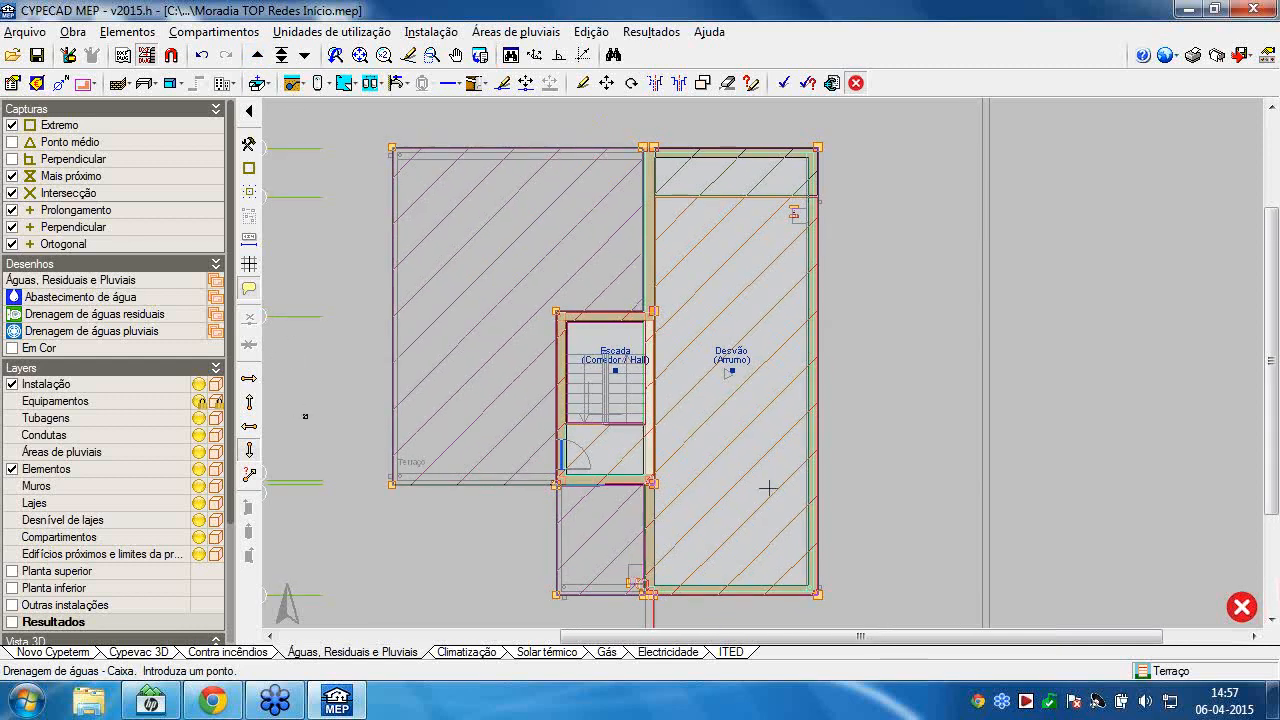
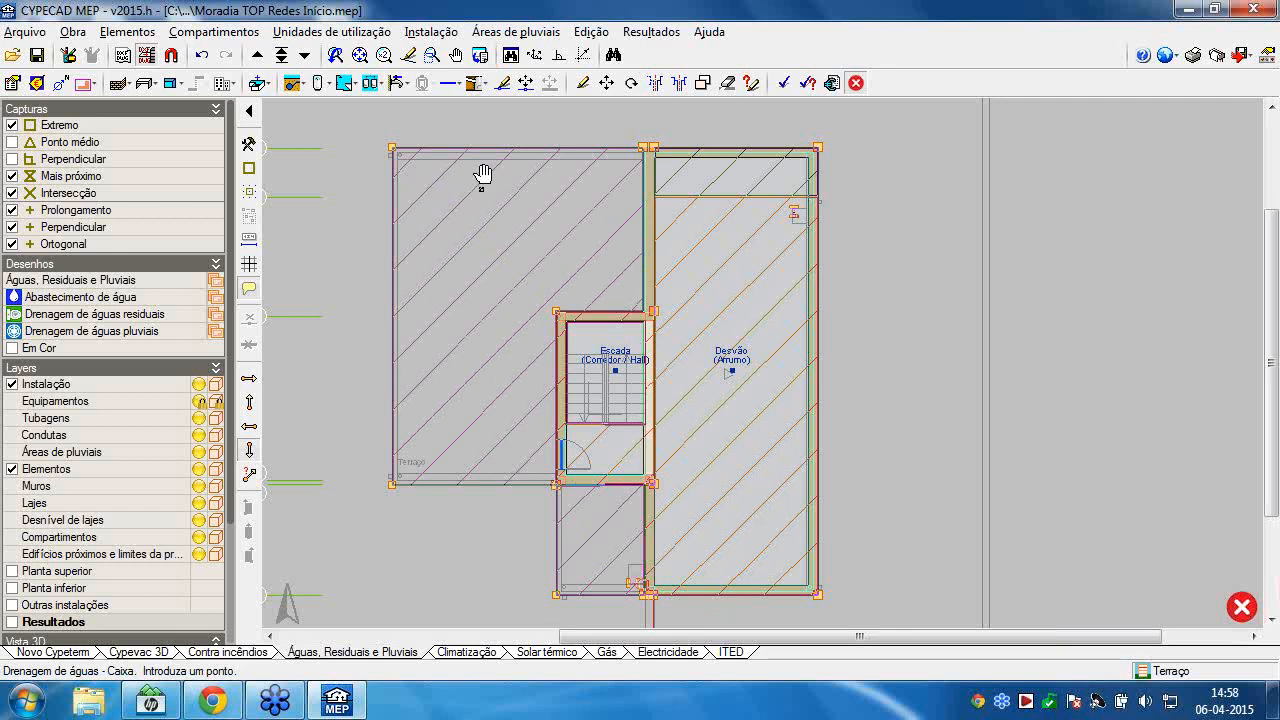
left_click(428, 32)
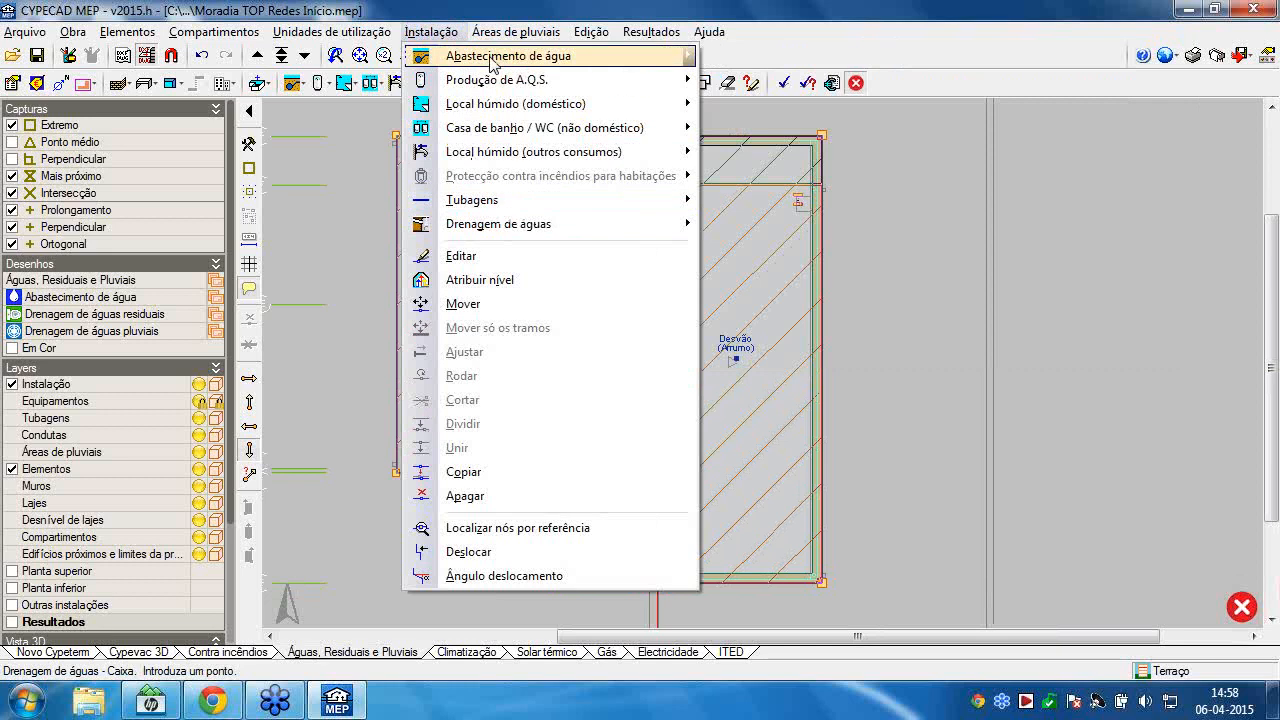
mouse_move(491, 59)
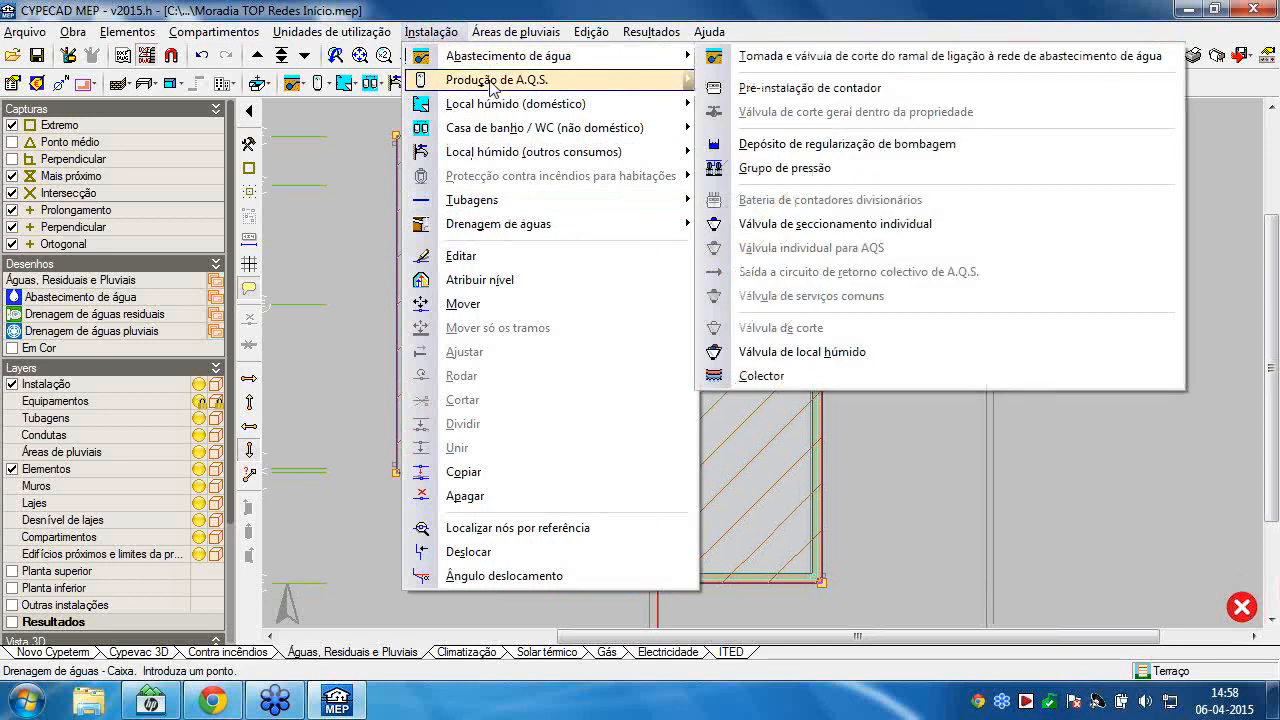
mouse_move(493, 84)
mouse_move(489, 108)
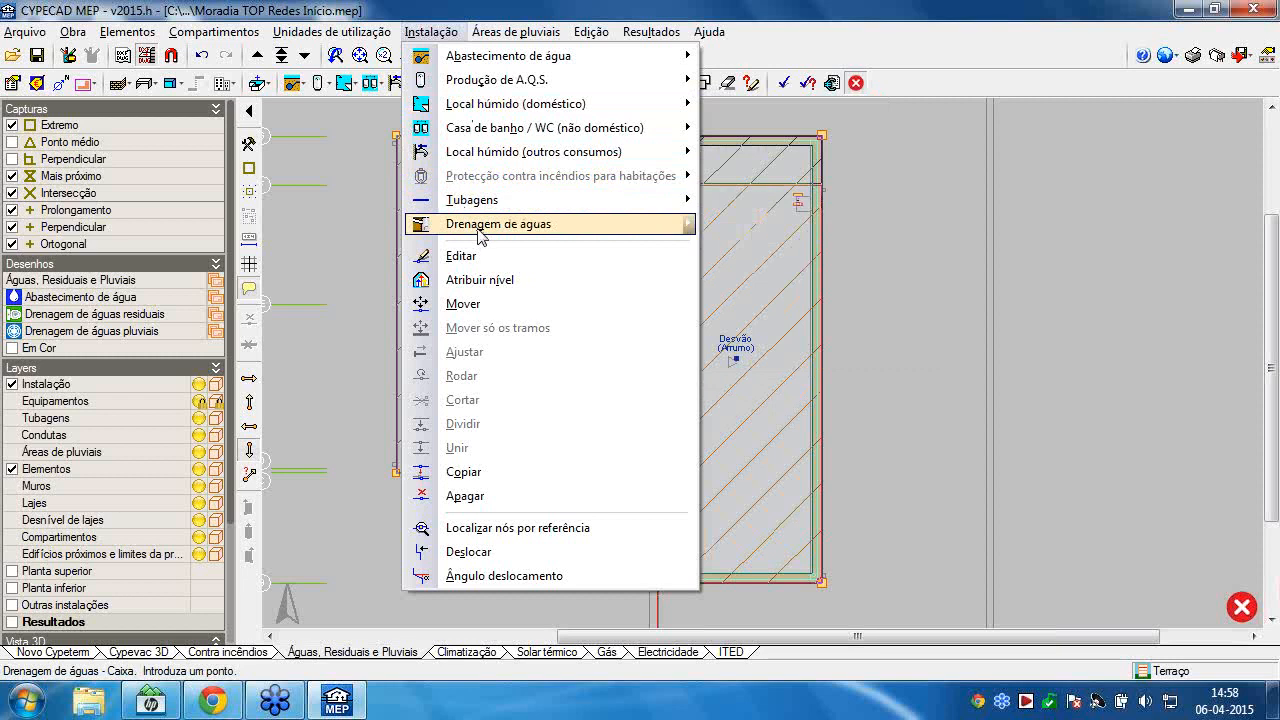
mouse_move(481, 236)
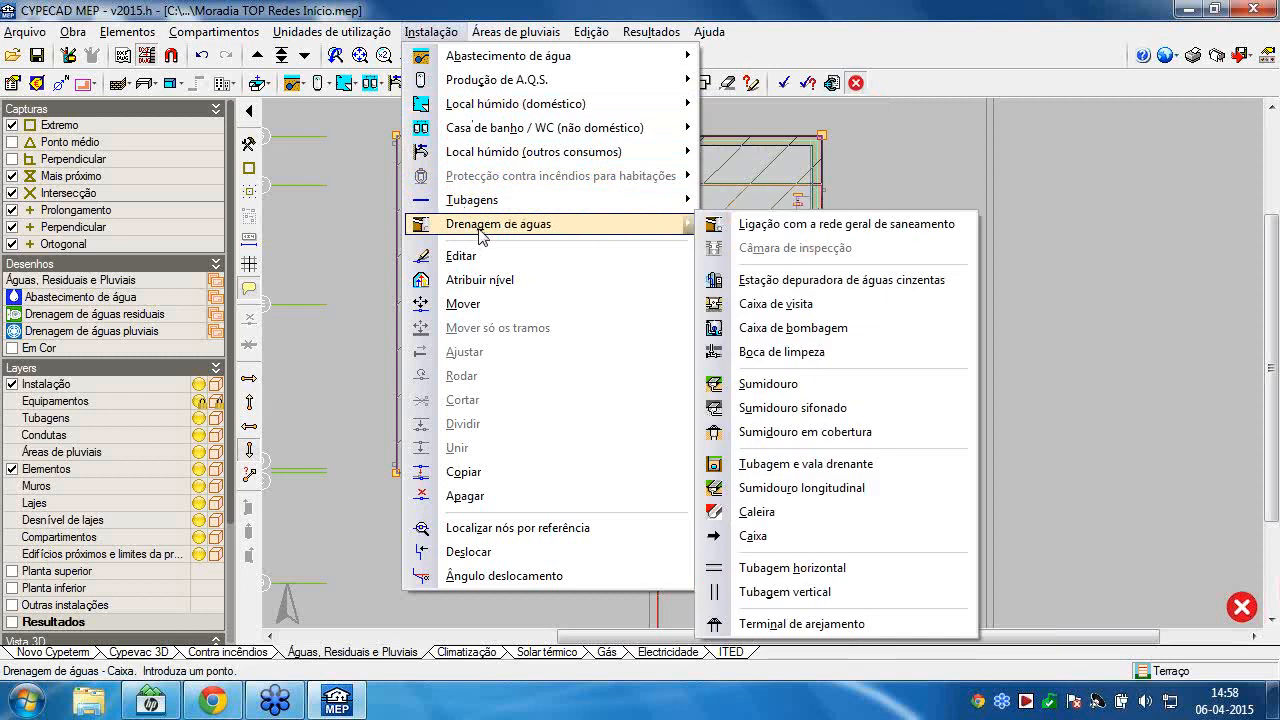
left_click(395, 4)
Go down to Piso 1 and place wet-room valves (Válvula de local húmido) on the hot and cold pipes between duct D1 and Q.Banho 1.
left_click(313, 61)
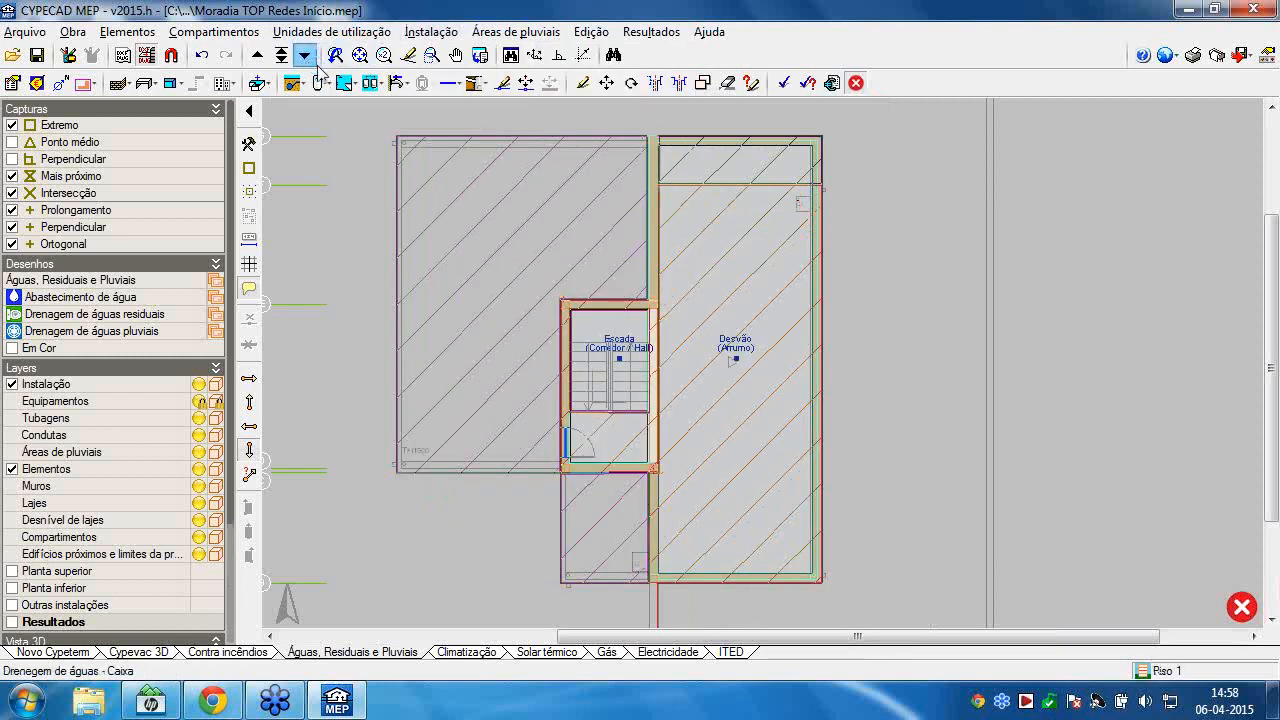
scroll(790, 232, "up", 3)
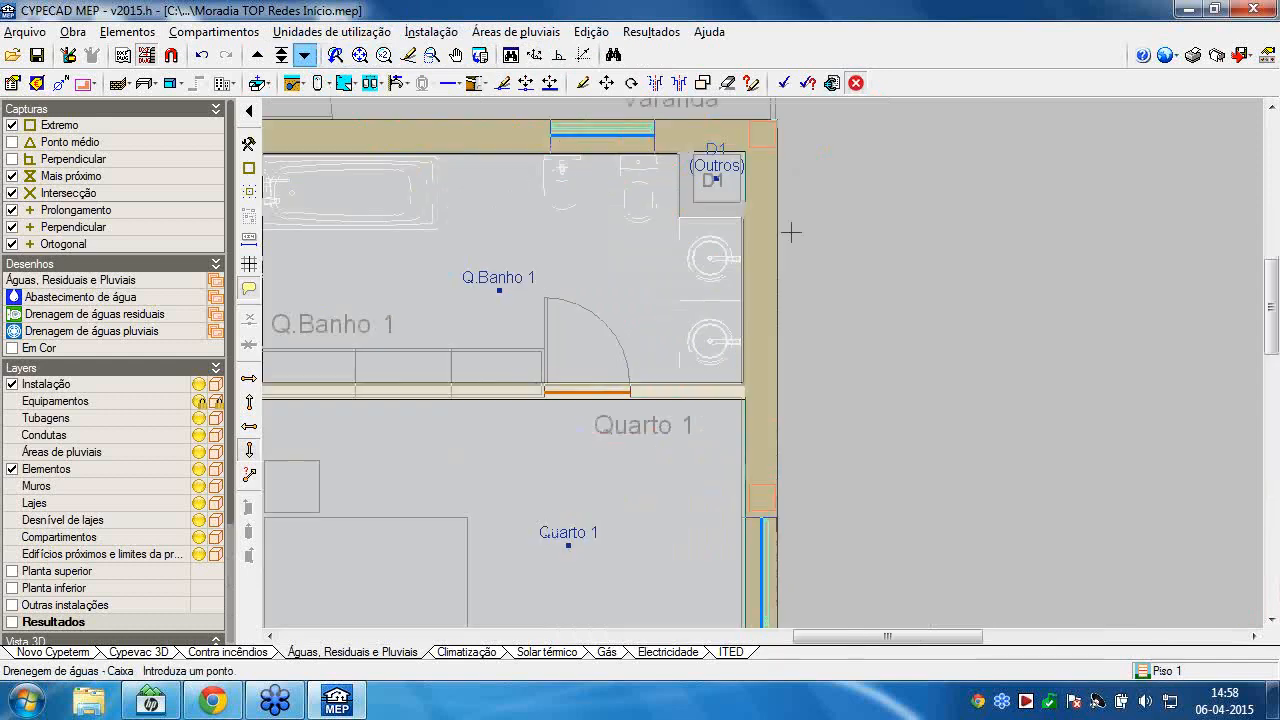
scroll(790, 232, "up", 5)
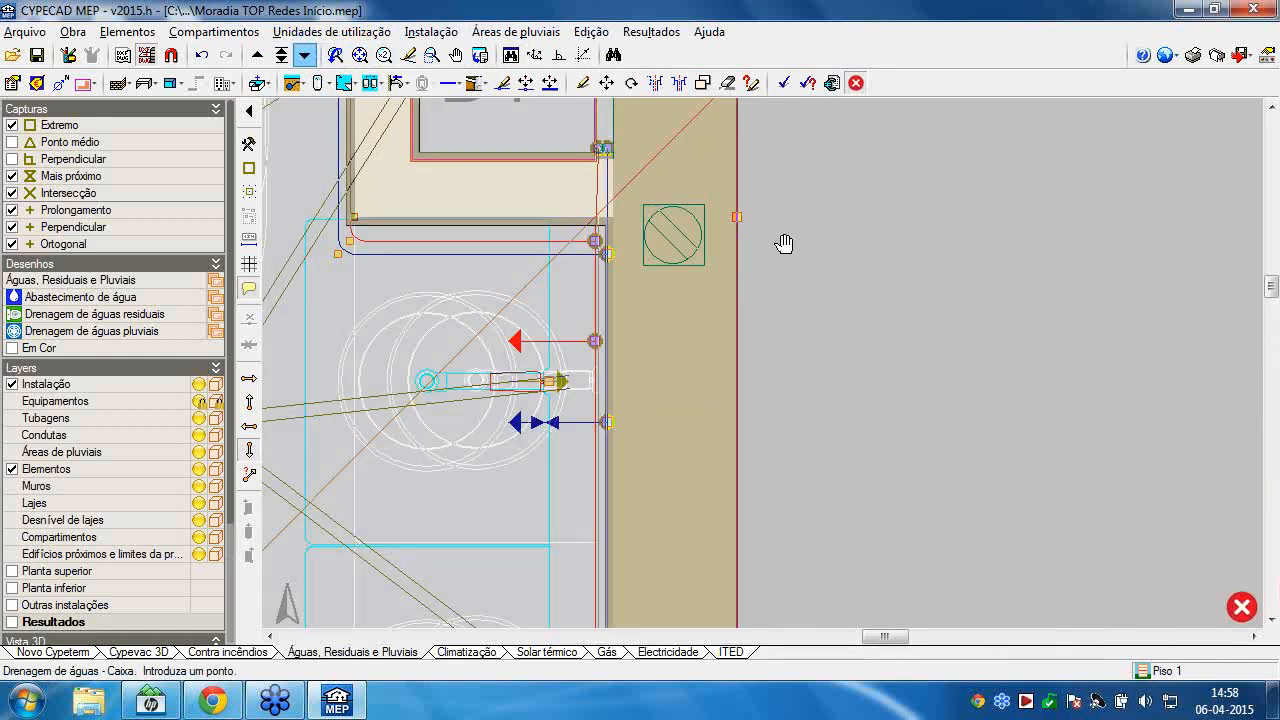
scroll(776, 263, "up", 1)
middle_click_drag(776, 263, 886, 291)
scroll(460, 373, "down", 5)
middle_click_drag(460, 373, 755, 366)
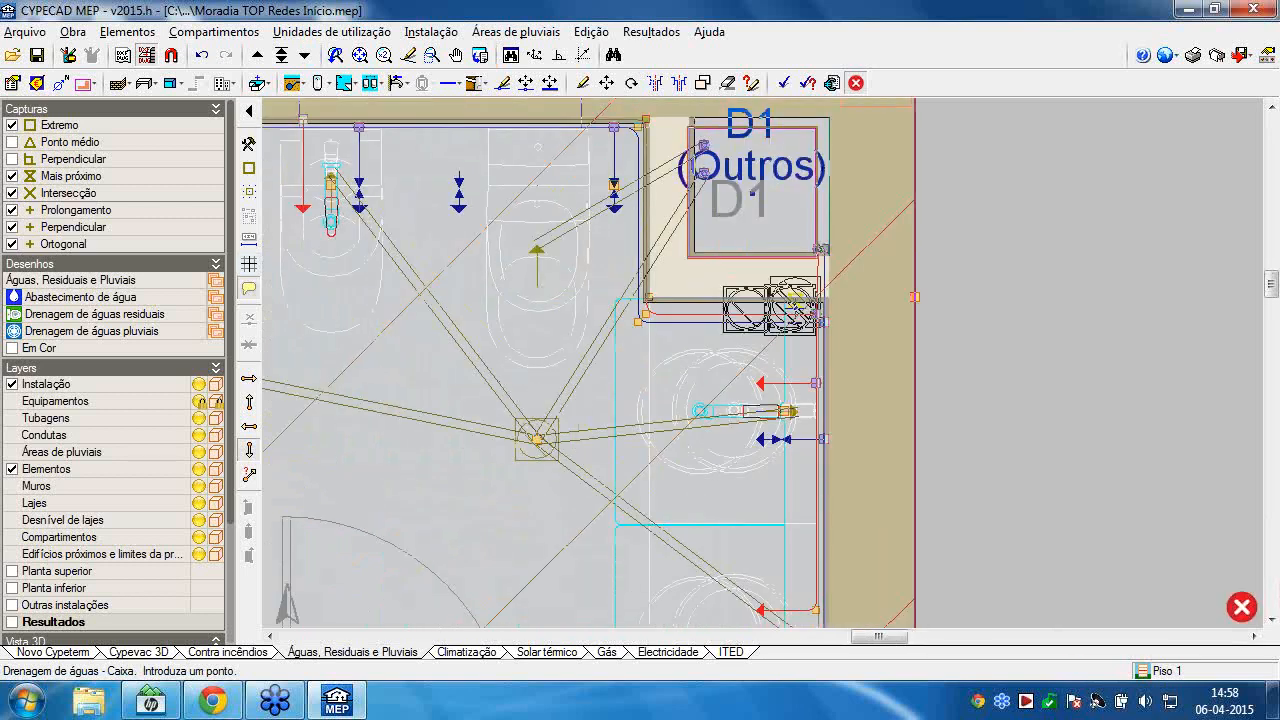
scroll(784, 303, "up", 2)
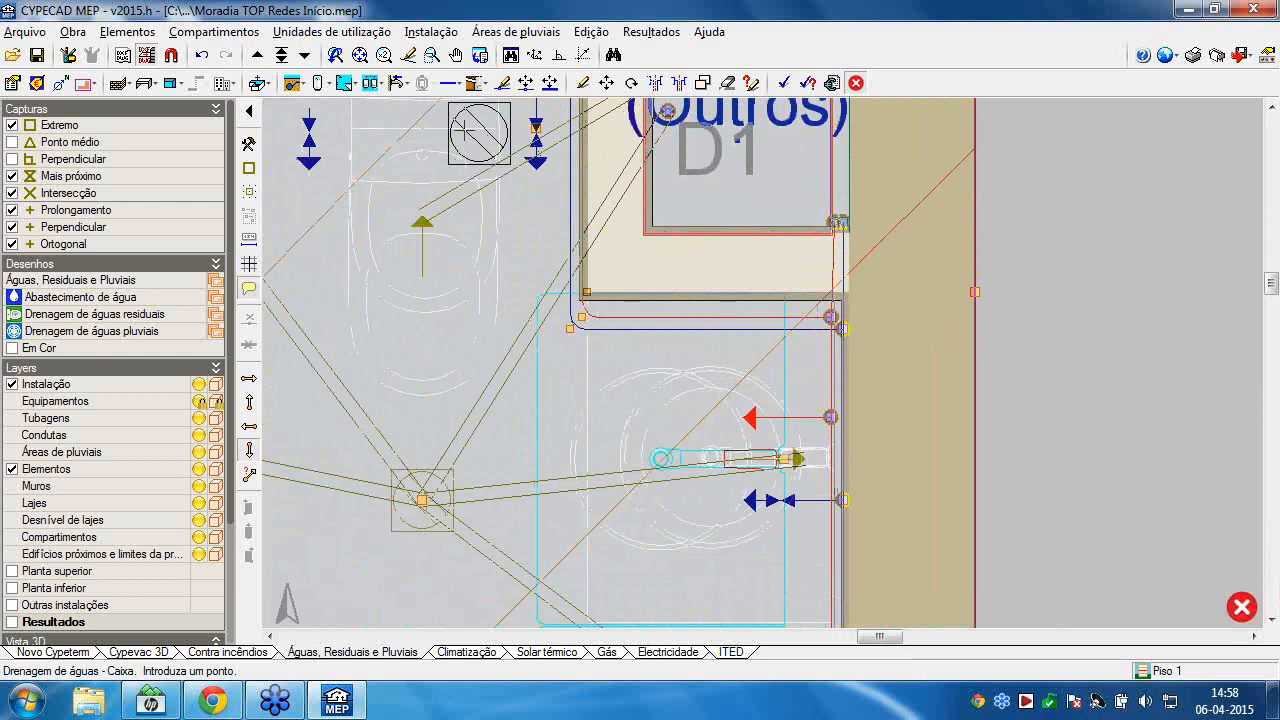
left_click(833, 259)
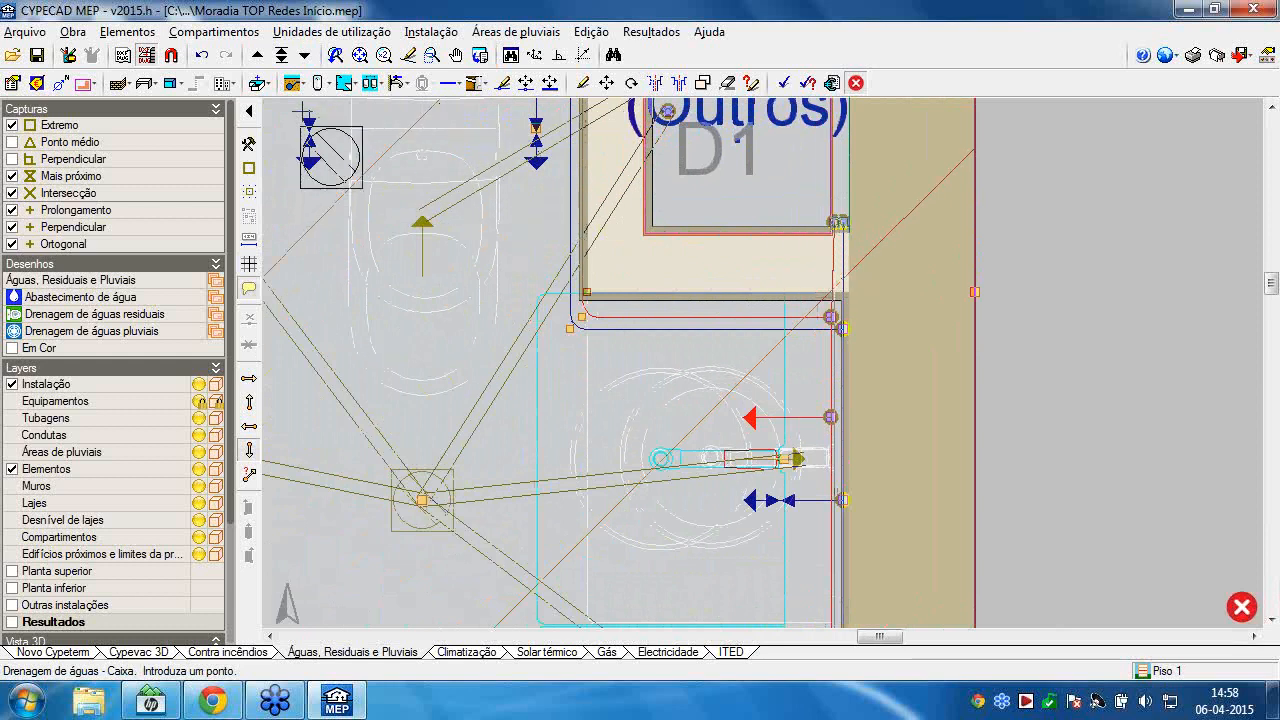
left_click(293, 83)
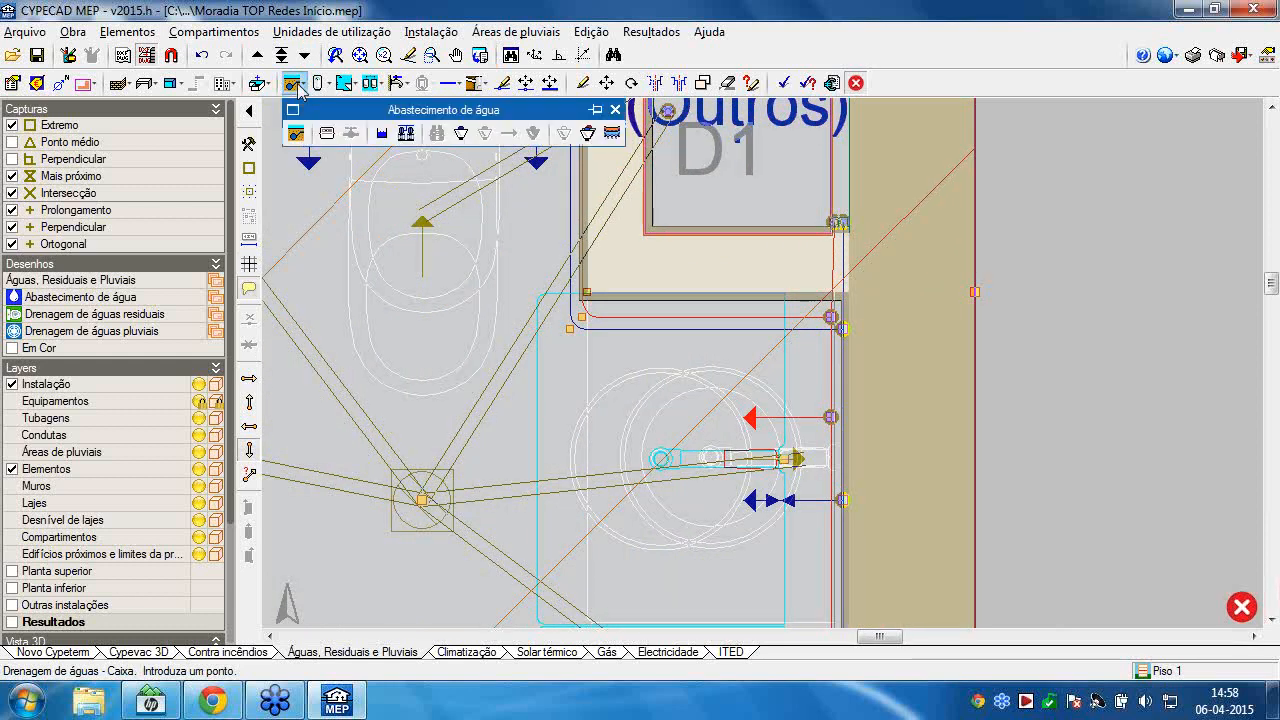
left_click(588, 133)
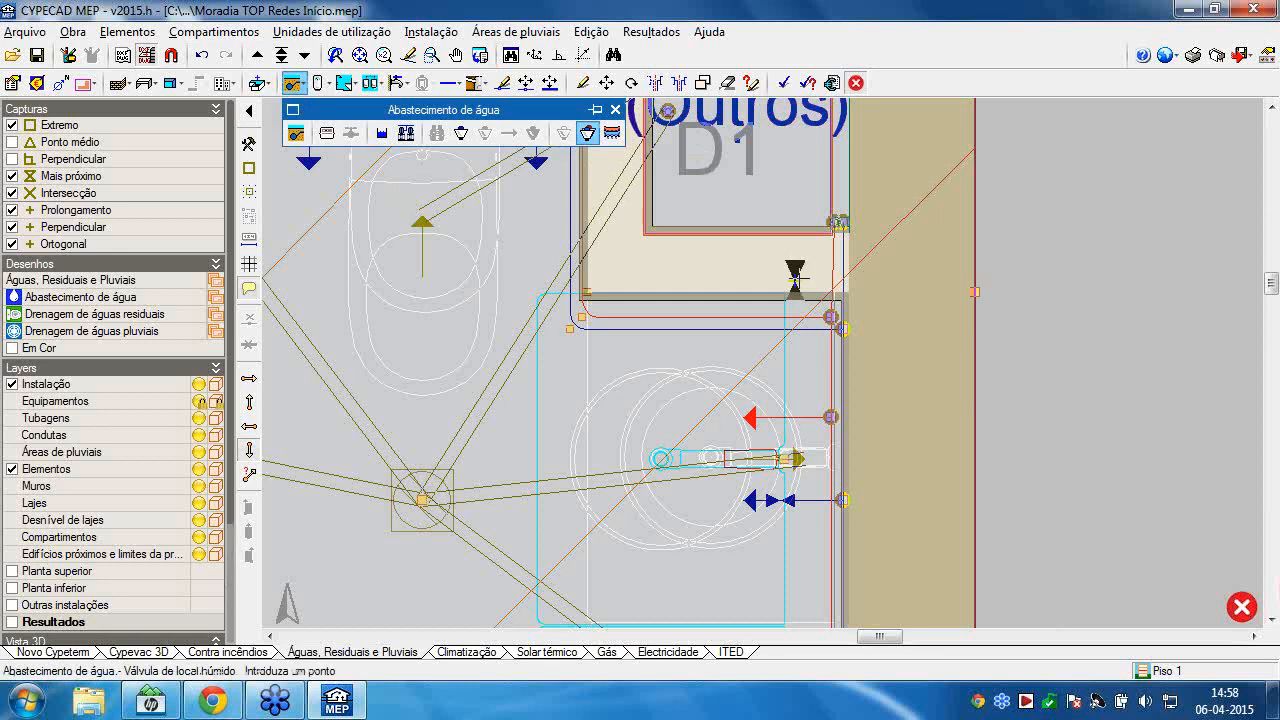
left_click(829, 269)
scroll(851, 283, "up", 1)
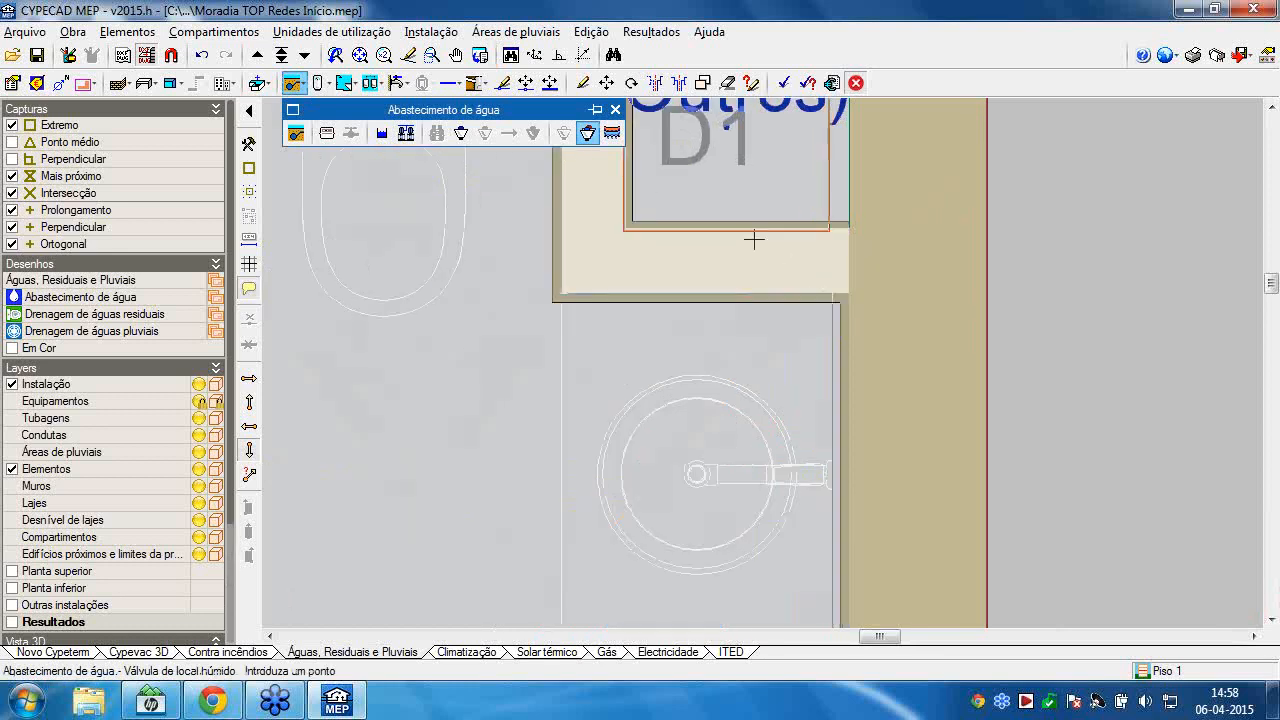
scroll(800, 280, "up", 1)
scroll(846, 262, "up", 1)
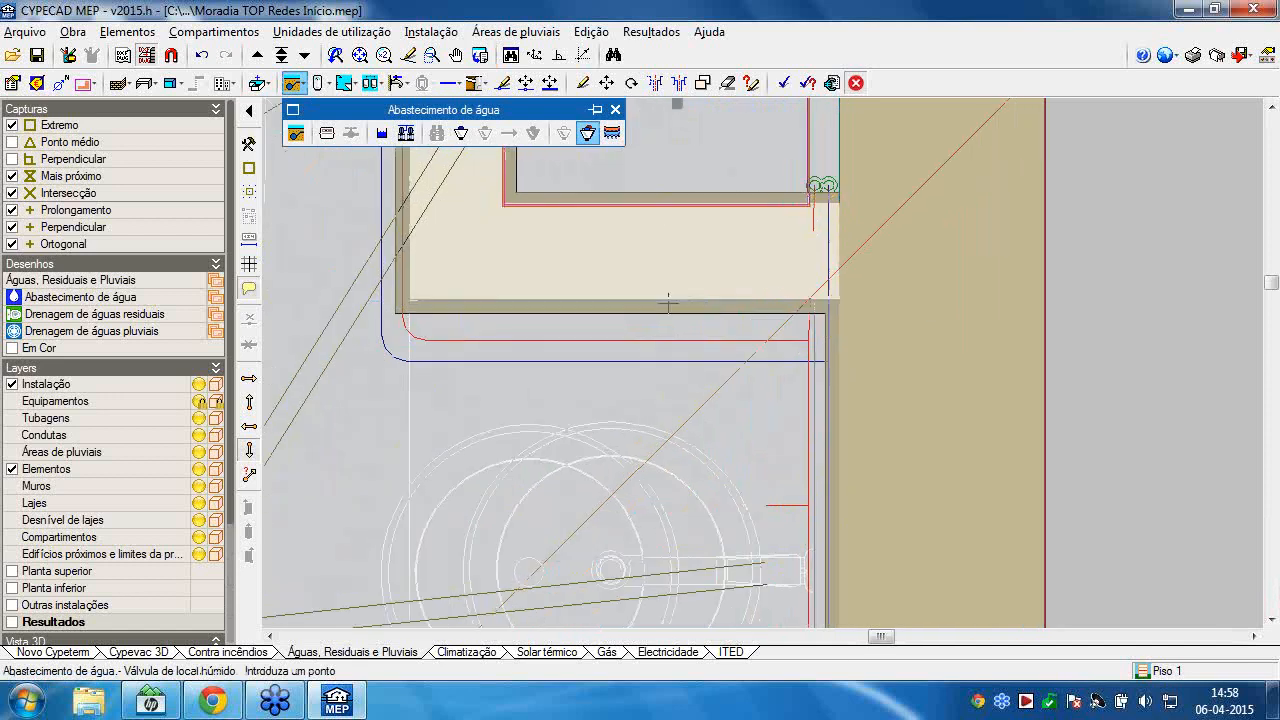
left_click(766, 294)
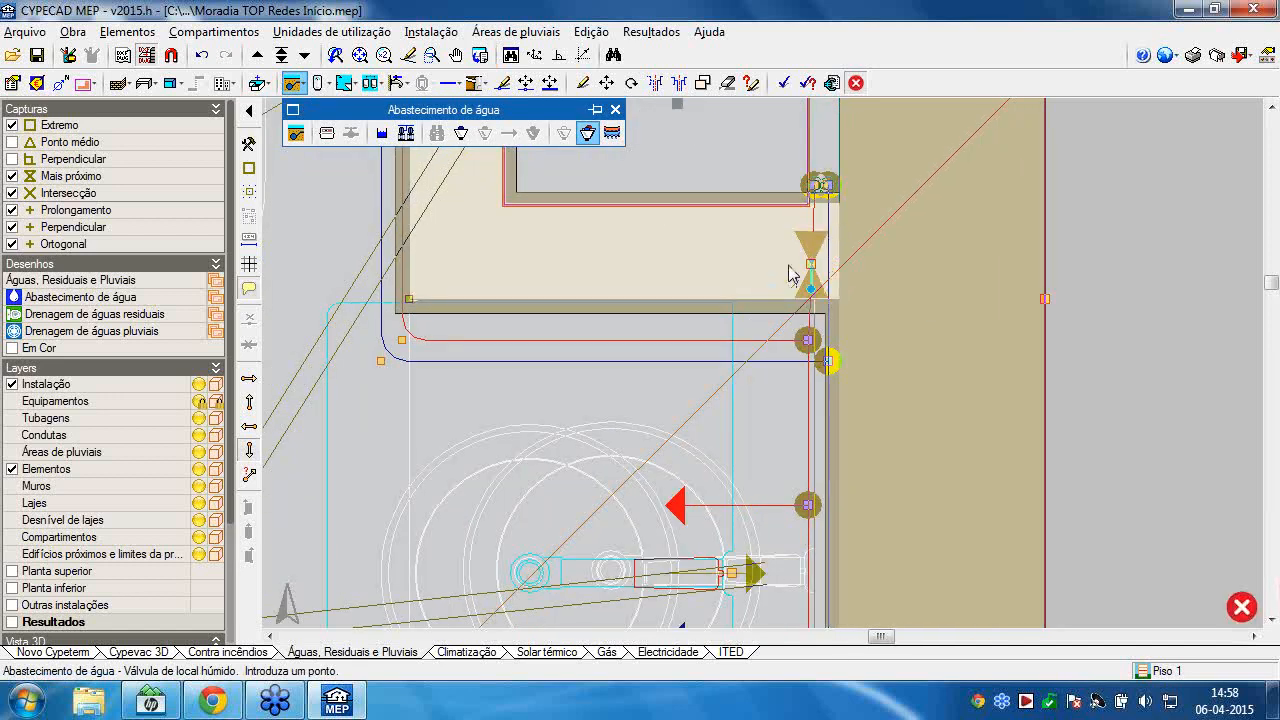
Place wet-room valves on the hot and cold pipes between duct D2 and Q.Banho 2.
scroll(674, 286, "down", 1)
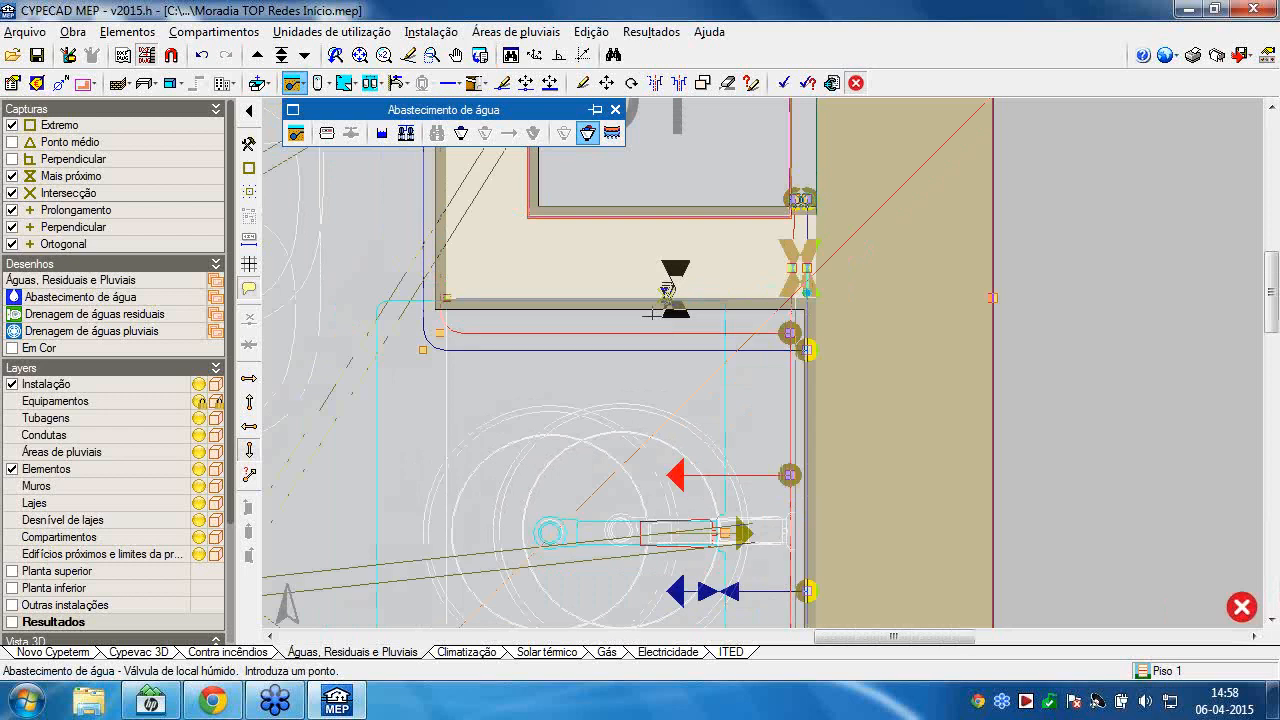
scroll(652, 315, "down", 6)
middle_click_drag(717, 411, 950, 234)
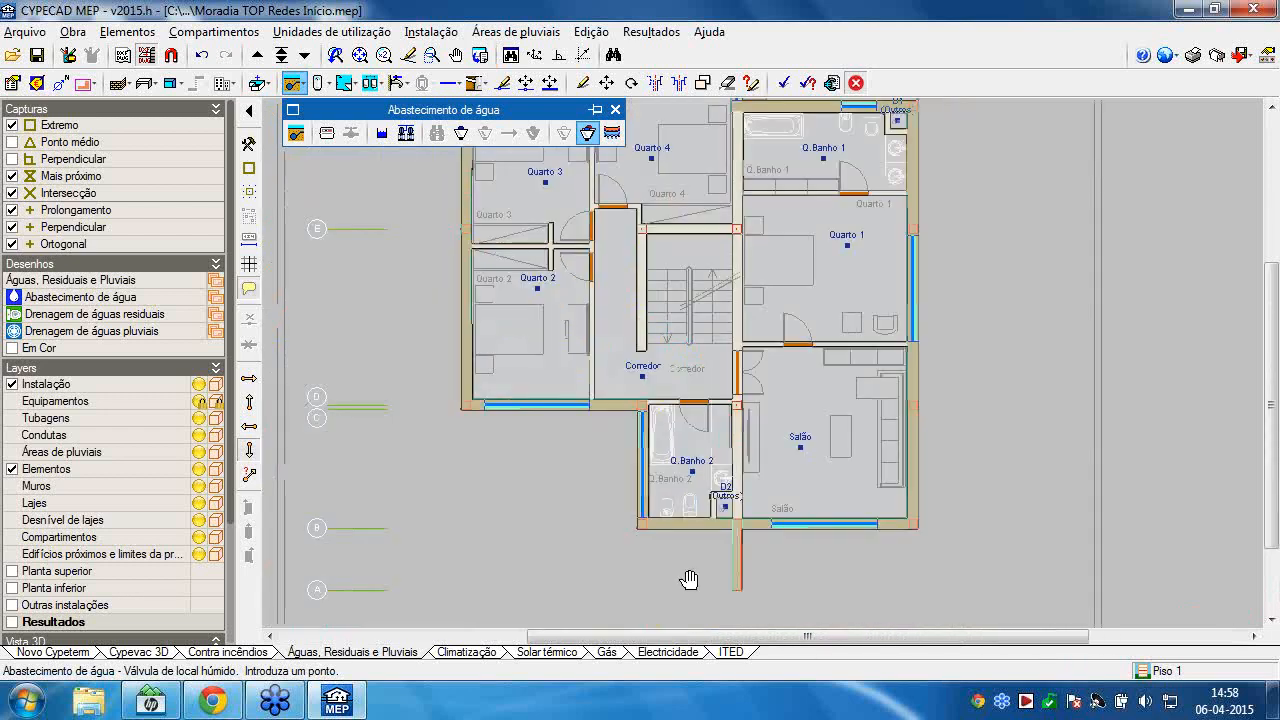
scroll(689, 580, "up", 2)
scroll(769, 404, "up", 3)
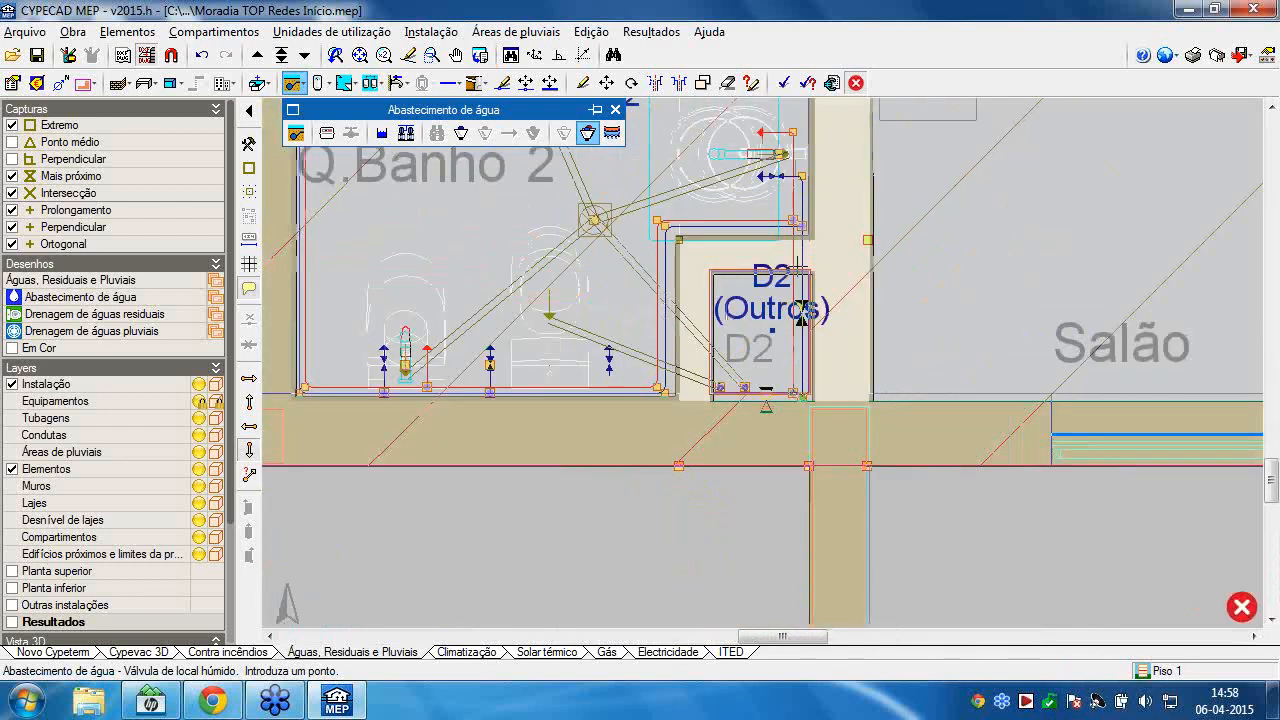
scroll(769, 380, "up", 1)
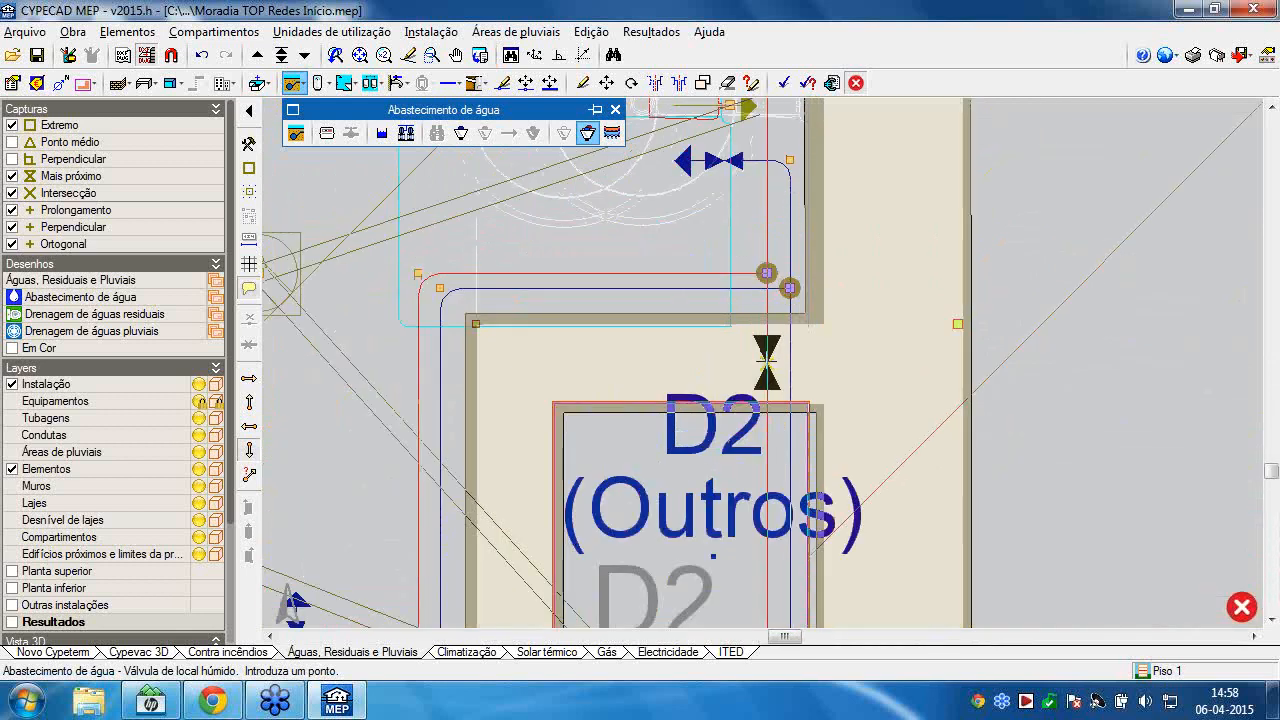
left_click(790, 362)
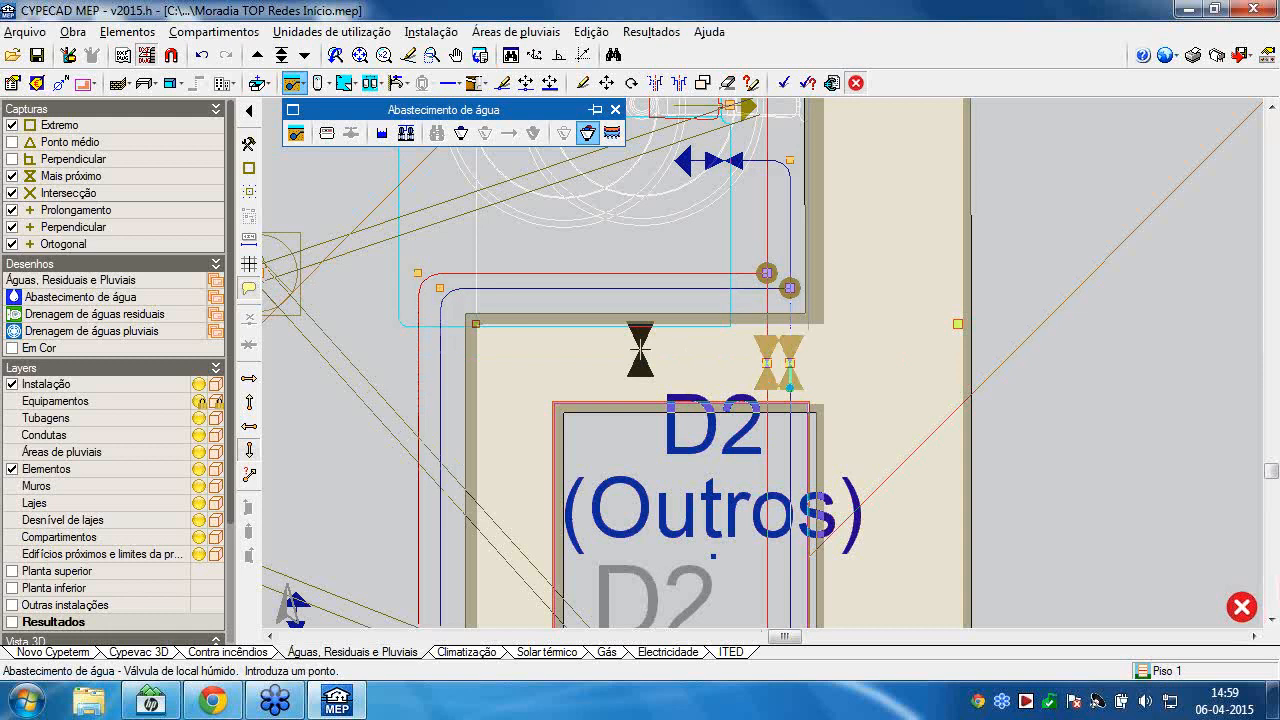
Leave the Piso 1 plan and go up to the Terraço plan.
scroll(700, 327, "down", 1)
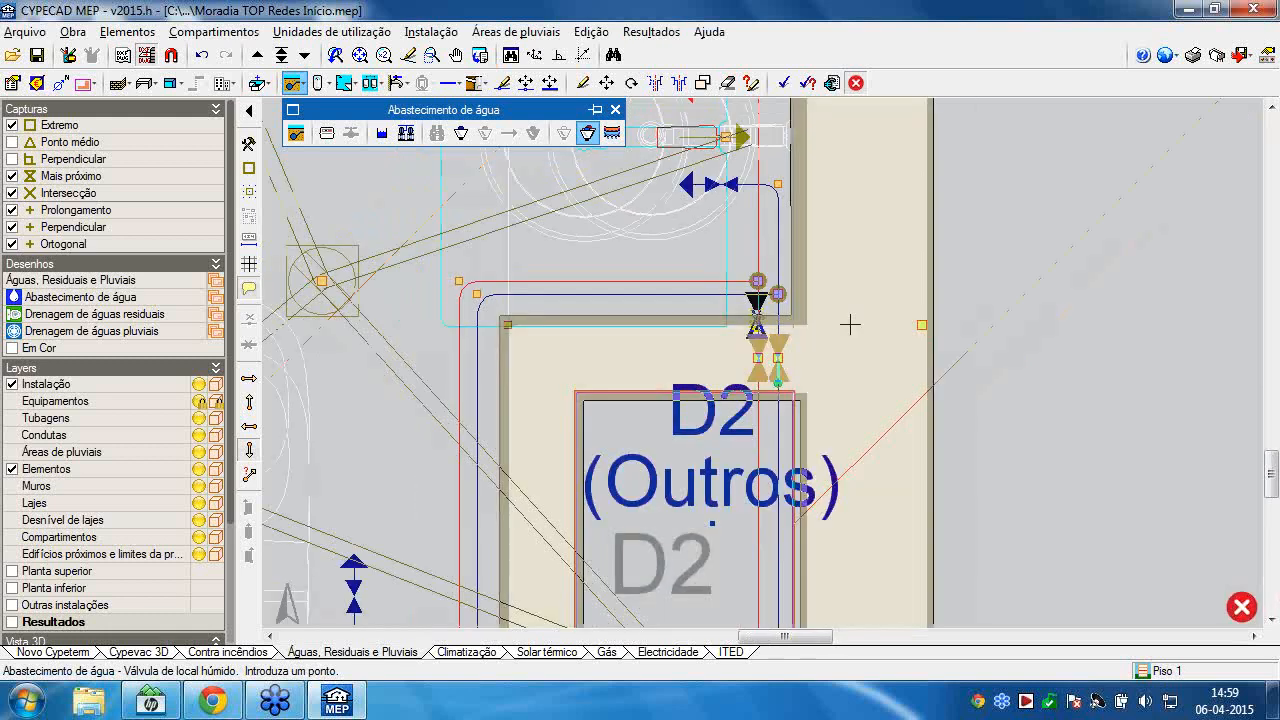
scroll(850, 324, "down", 3)
scroll(793, 370, "down", 1)
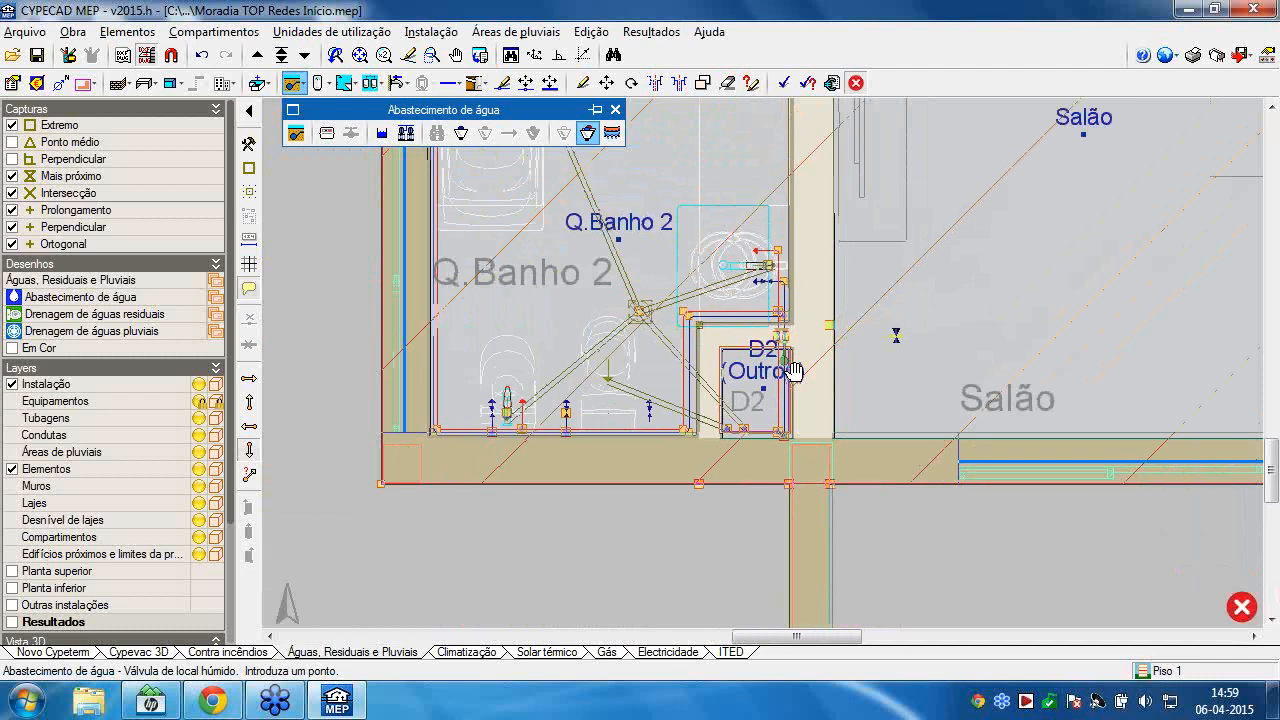
middle_click_drag(896, 335, 796, 370)
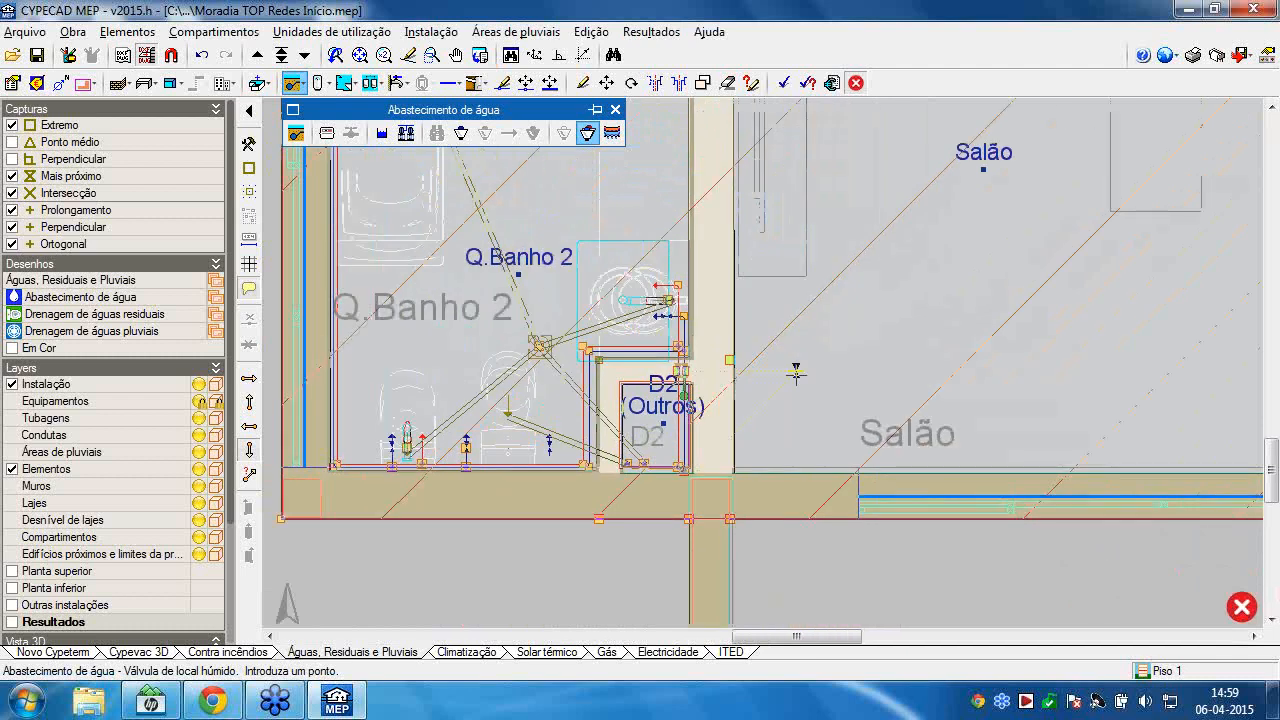
scroll(831, 343, "down", 1)
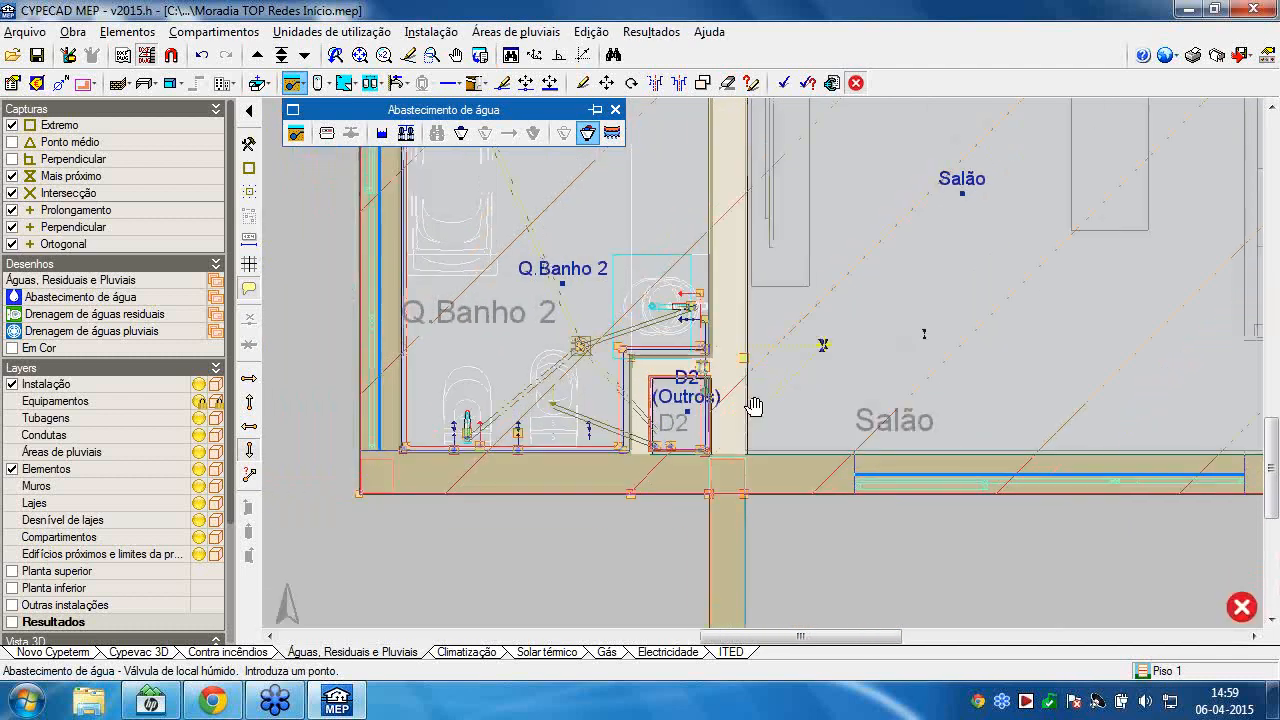
middle_click_drag(755, 407, 608, 445)
scroll(608, 445, "down", 1)
middle_click_drag(834, 460, 794, 537)
scroll(794, 537, "down", 1)
middle_click_drag(686, 234, 651, 303)
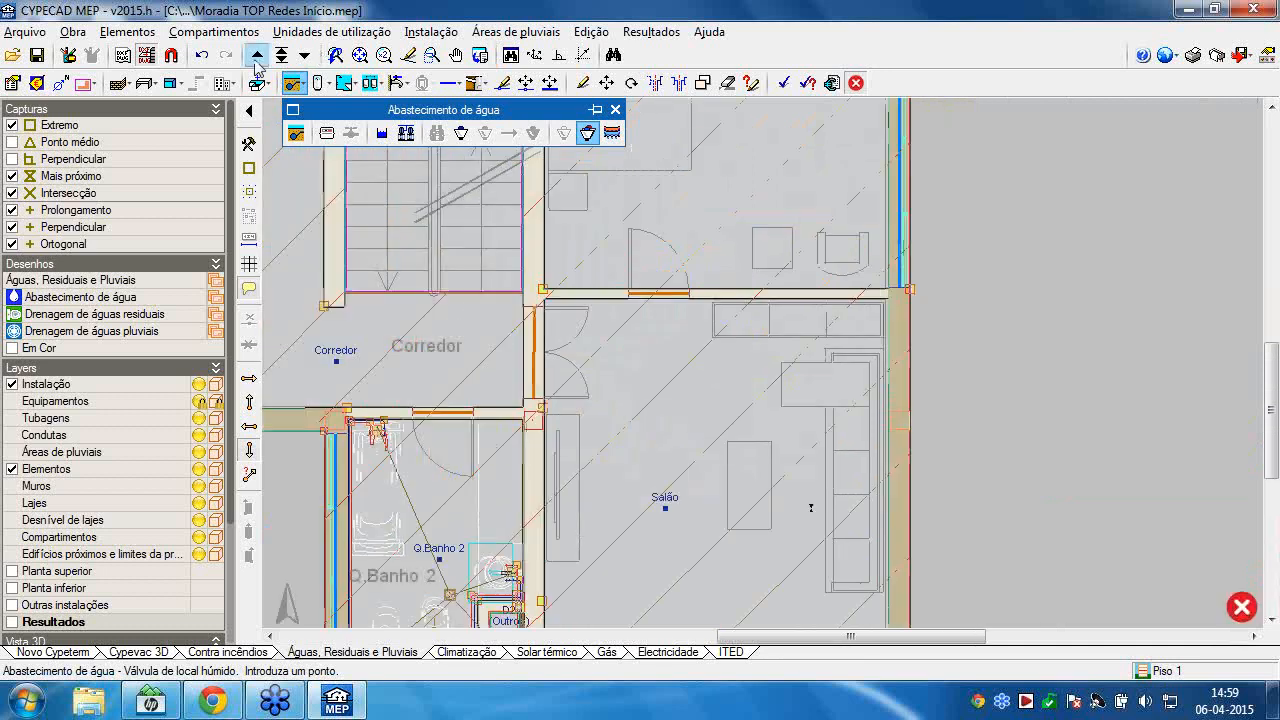
left_click(257, 56)
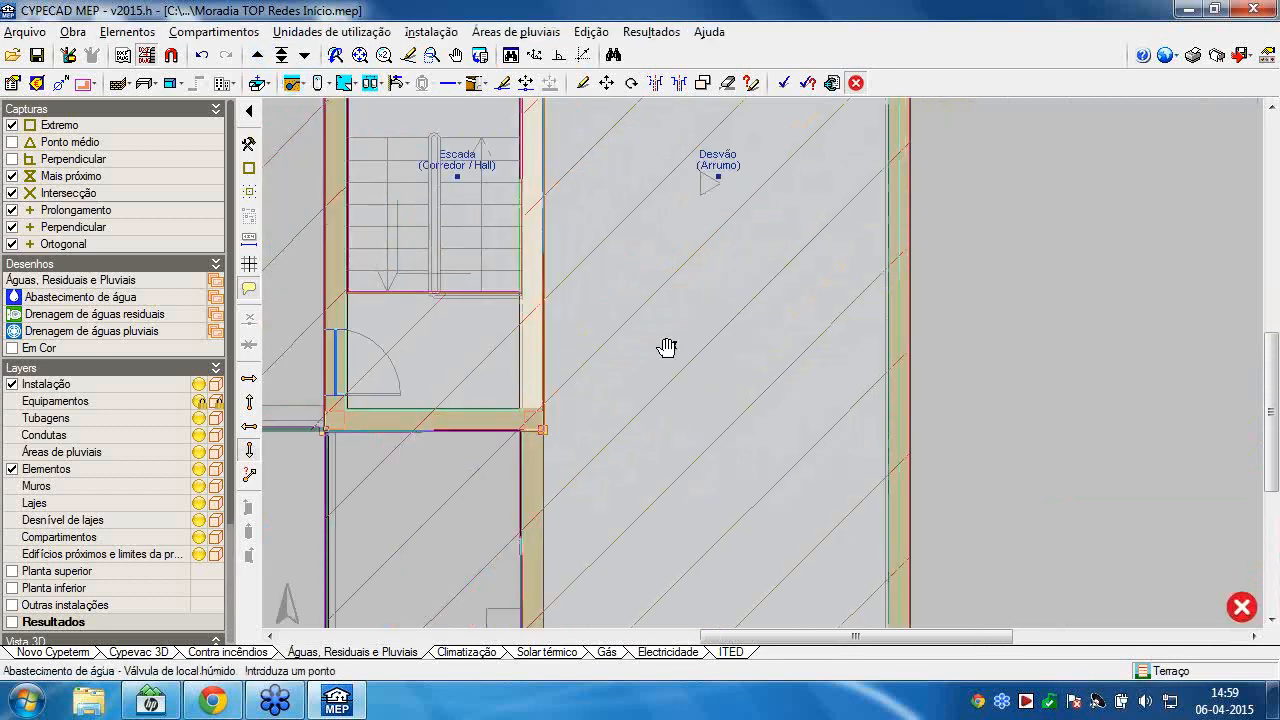
scroll(667, 347, "down", 1)
middle_click_drag(667, 347, 900, 435)
scroll(900, 435, "down", 2)
middle_click_drag(606, 289, 545, 414)
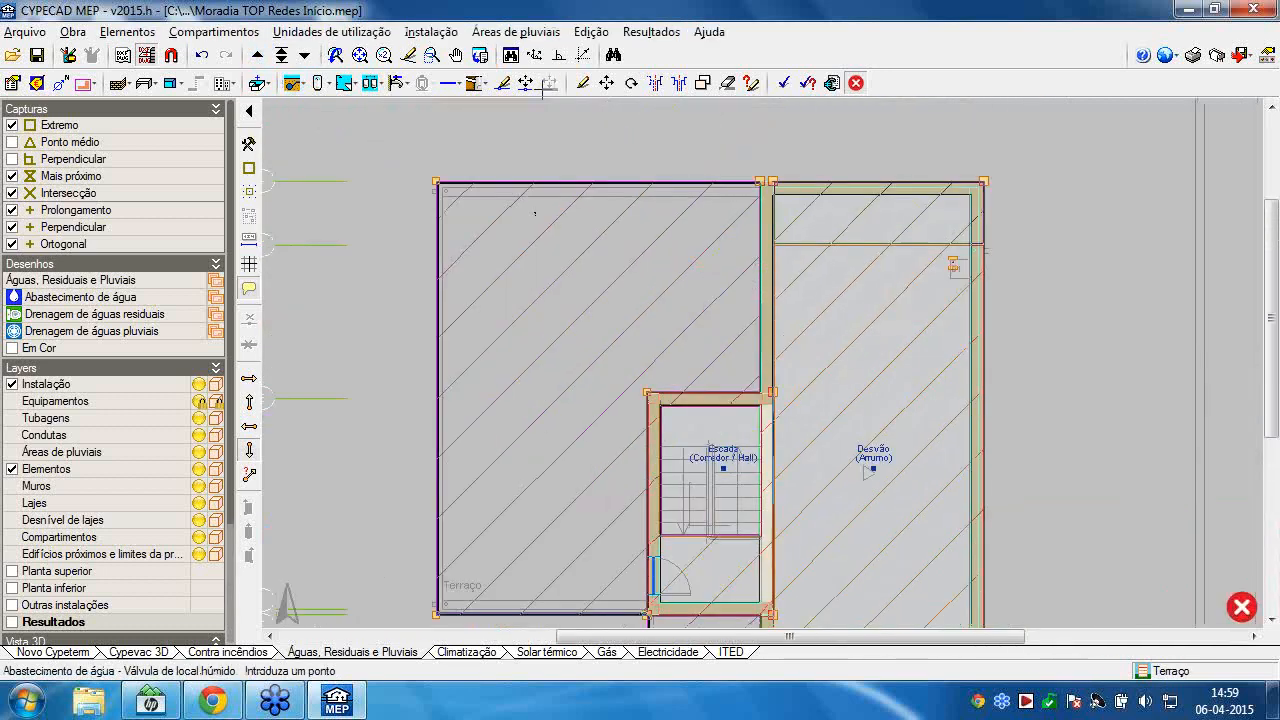
Draw a new rainwater area (Área de pluviais) along the outline of the large Terraço, going around the stair block.
left_click(528, 38)
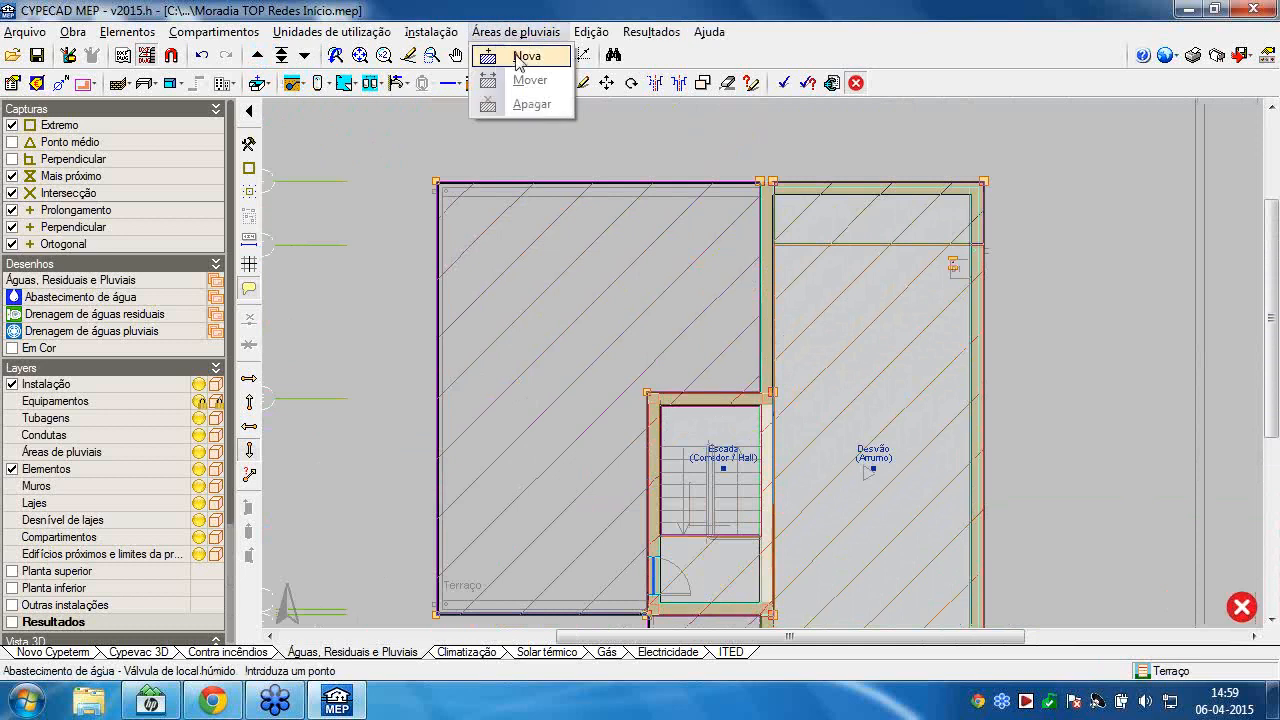
left_click(518, 66)
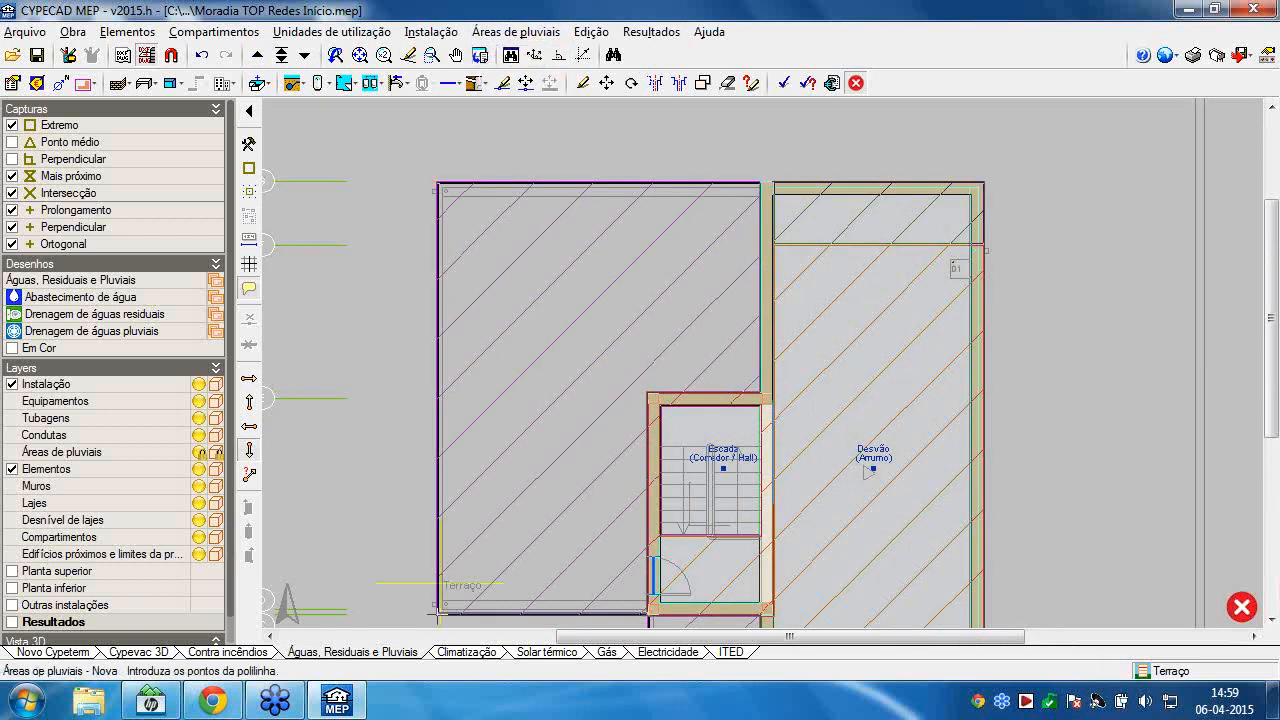
left_click(436, 614)
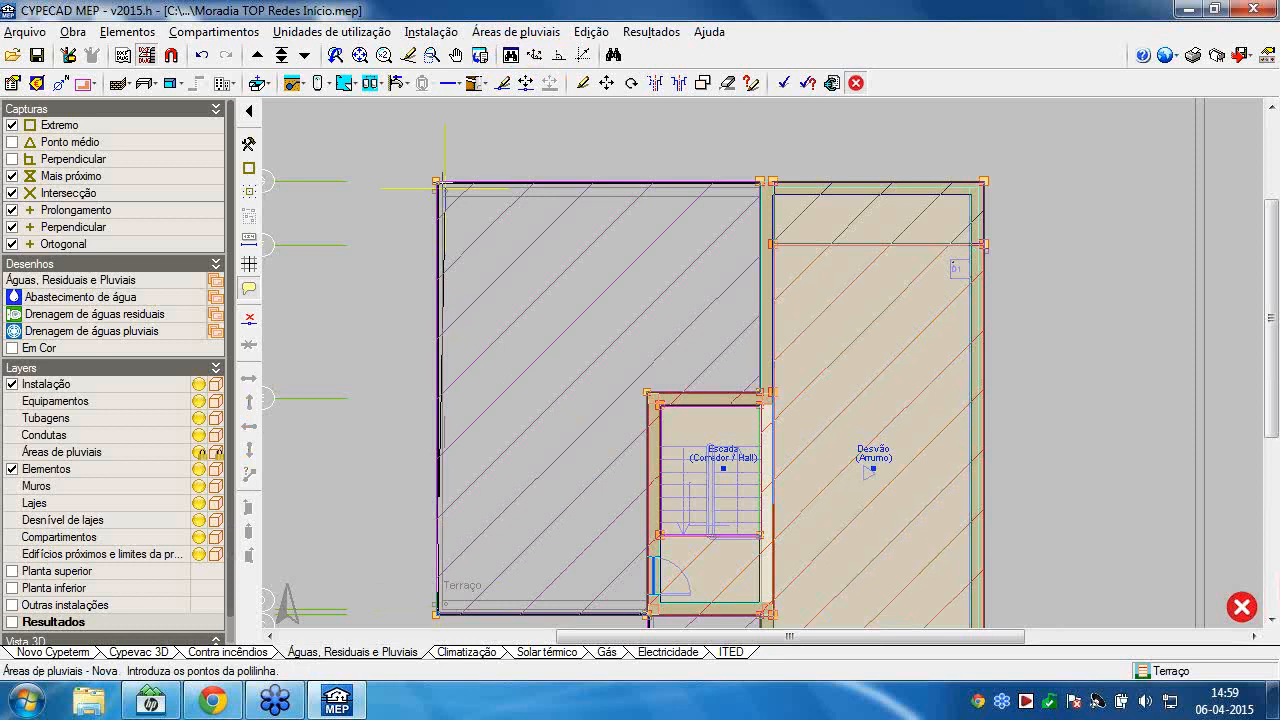
left_click(436, 181)
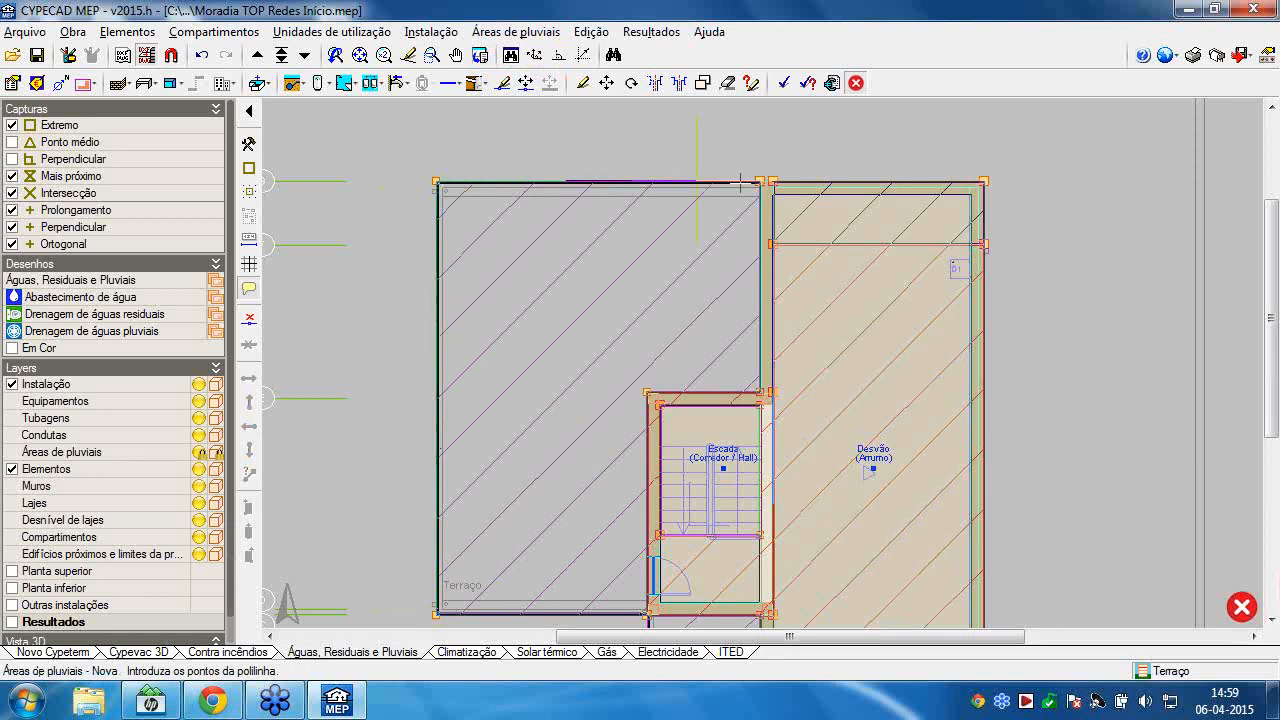
left_click(760, 374)
left_click(665, 392)
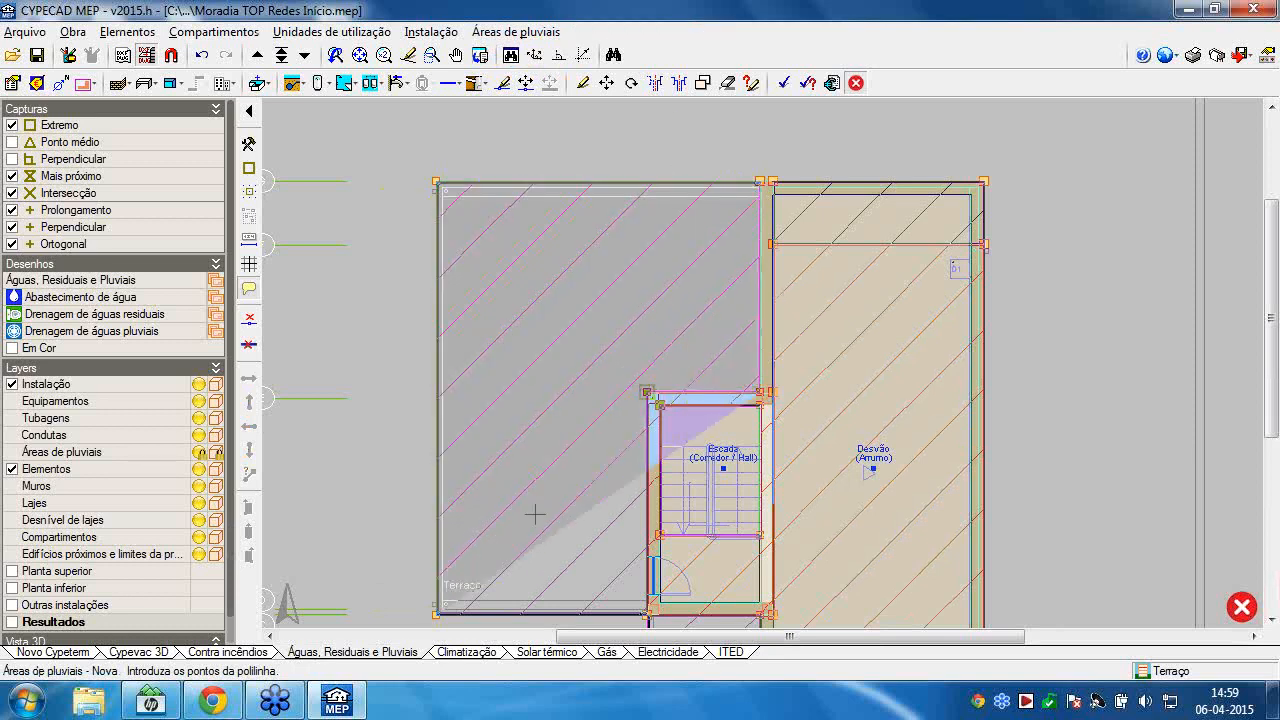
right_click(487, 442)
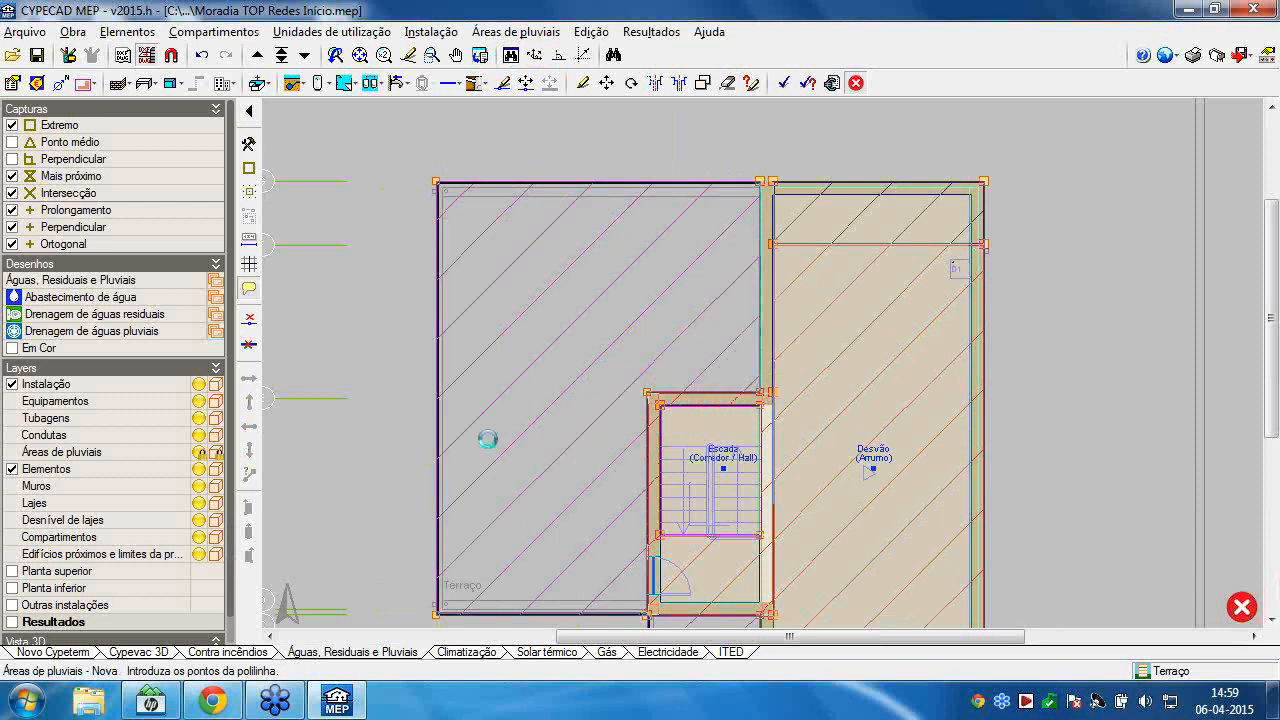
Draw a rainwater area over the small terrace below the stair block, where duct D2 is.
mouse_move(621, 330)
middle_mouse_down()
mouse_move(588, 274)
mouse_move(581, 191)
middle_mouse_up()
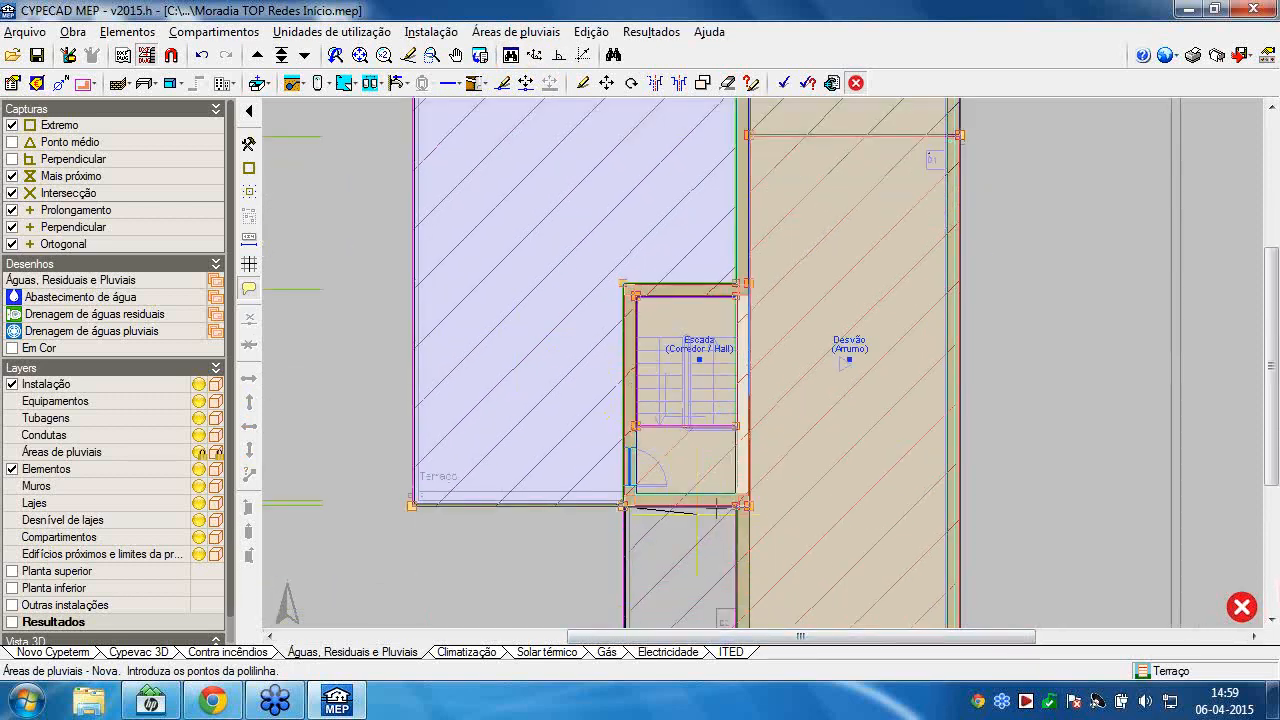
left_click(733, 507)
mouse_move(724, 512)
middle_mouse_down()
mouse_move(746, 314)
mouse_move(728, 413)
mouse_move(735, 310)
middle_mouse_up()
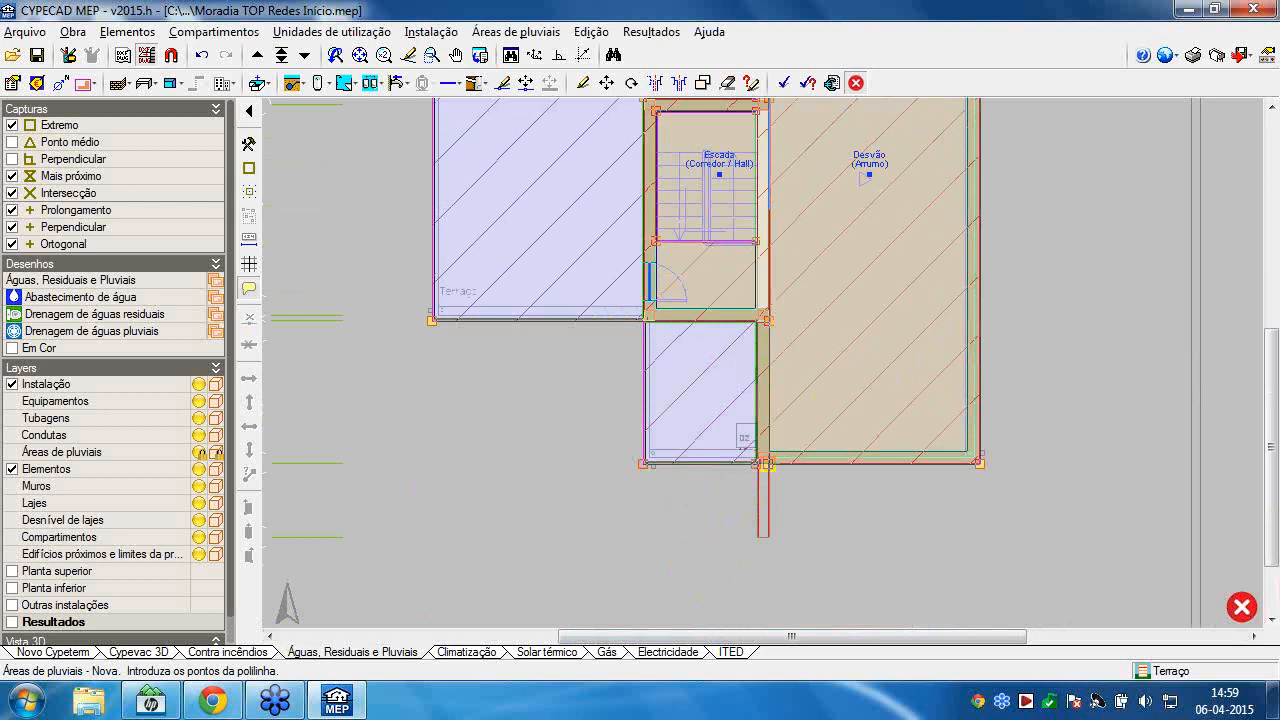
Draw a rainwater area covering the whole roof over the Desvão, following its outer walls.
middle_click_drag(786, 396, 786, 503)
middle_click_drag(775, 316, 777, 554)
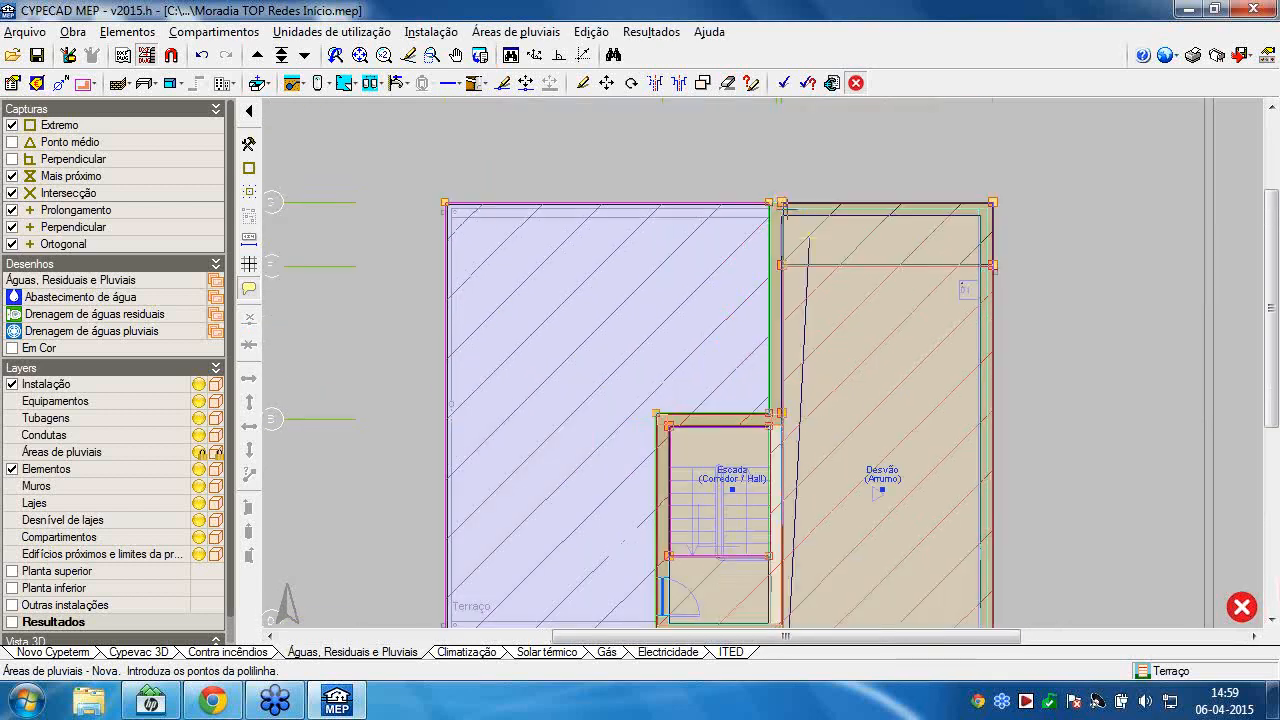
left_click(781, 201)
left_click(993, 202)
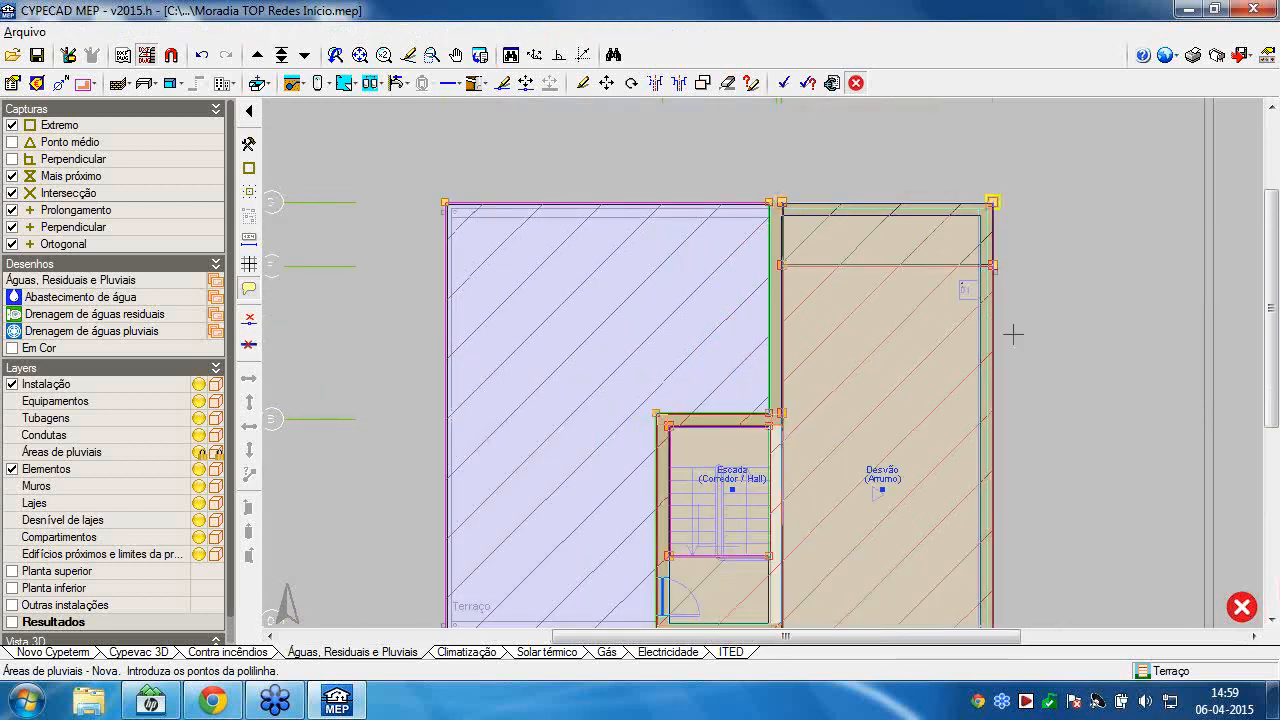
middle_click_drag(951, 340, 902, 150)
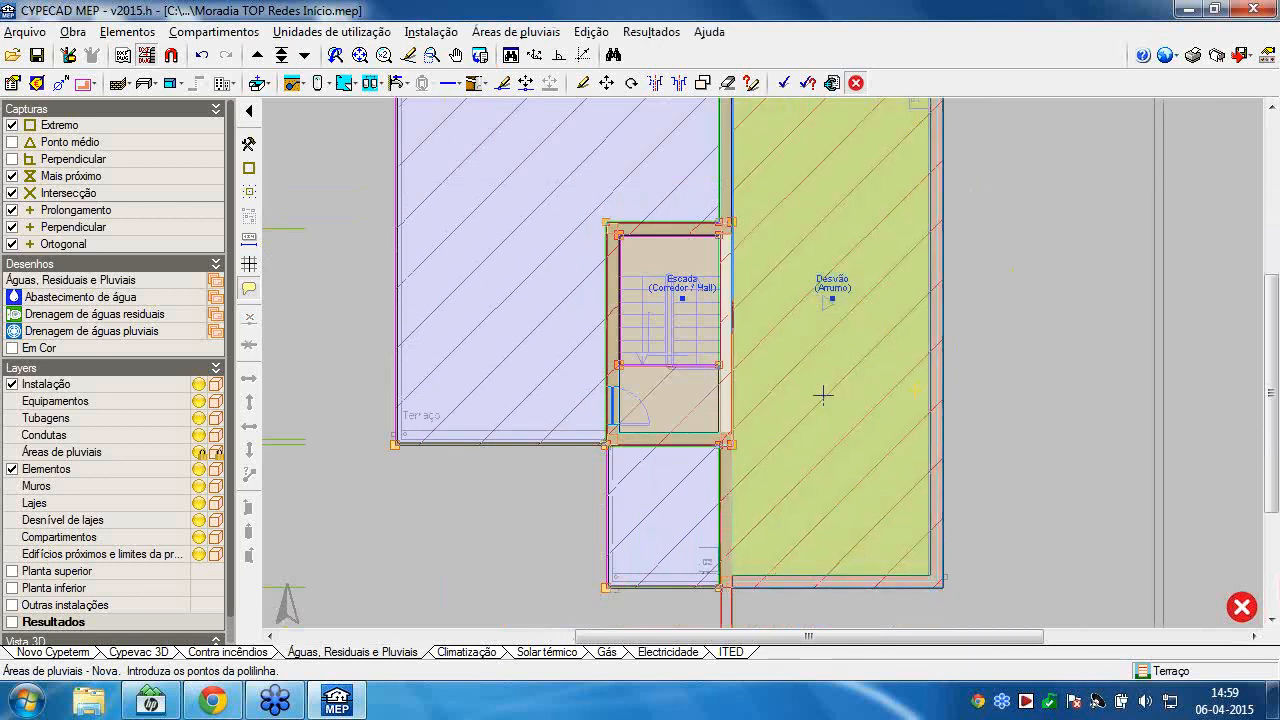
Place a vertical drainage pipe (Tubagem vertical) in the outlet box outside the lower-left corner of the large Terraço.
scroll(817, 391, "down", 1)
middle_click_drag(817, 391, 829, 360)
middle_click_drag(592, 271, 594, 376)
left_click(475, 82)
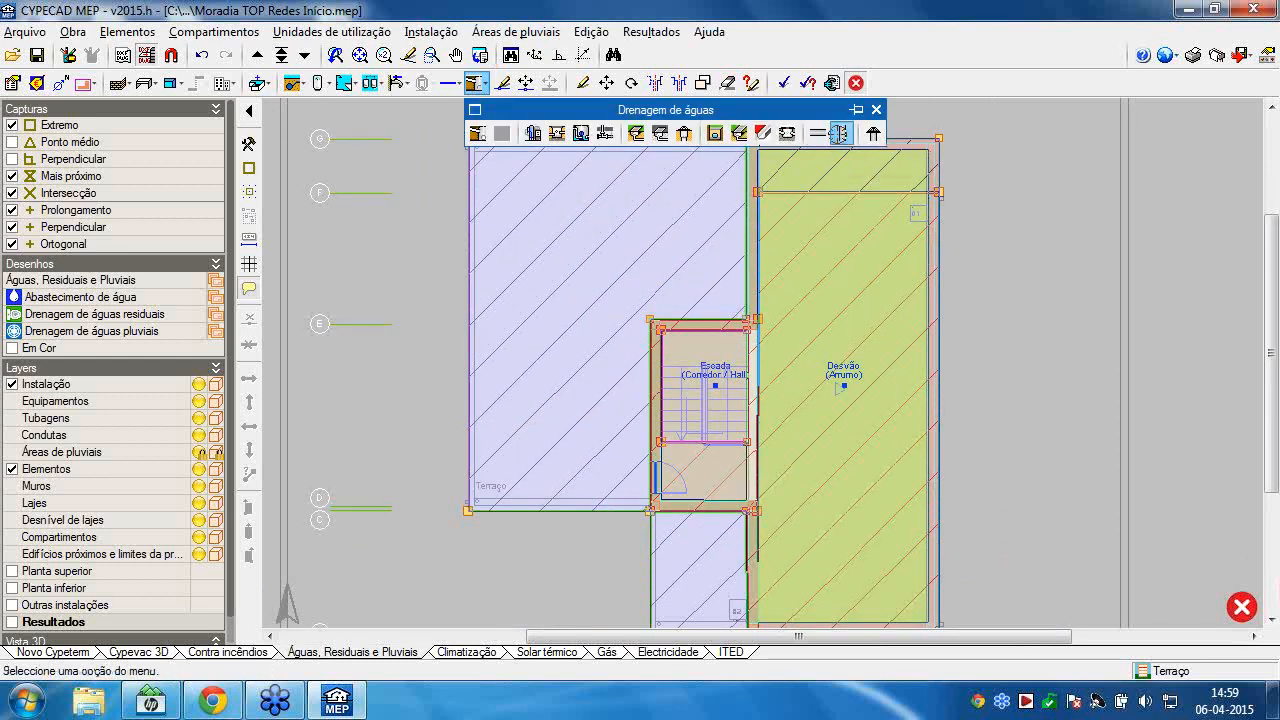
left_click(842, 134)
scroll(449, 517, "up", 3)
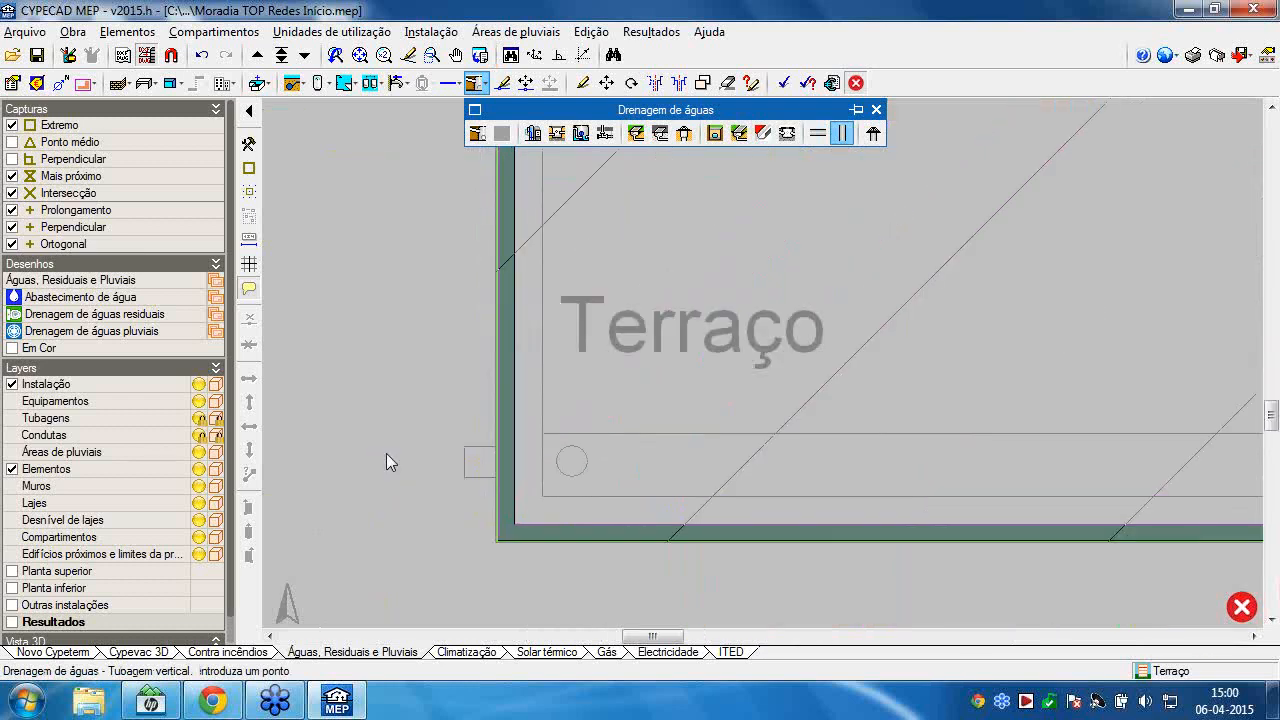
left_click(479, 461)
Place a vertical drainage pipe in the outlet box outside the upper-left corner of the large Terraço.
scroll(402, 430, "down", 5)
middle_click_drag(419, 368, 566, 711)
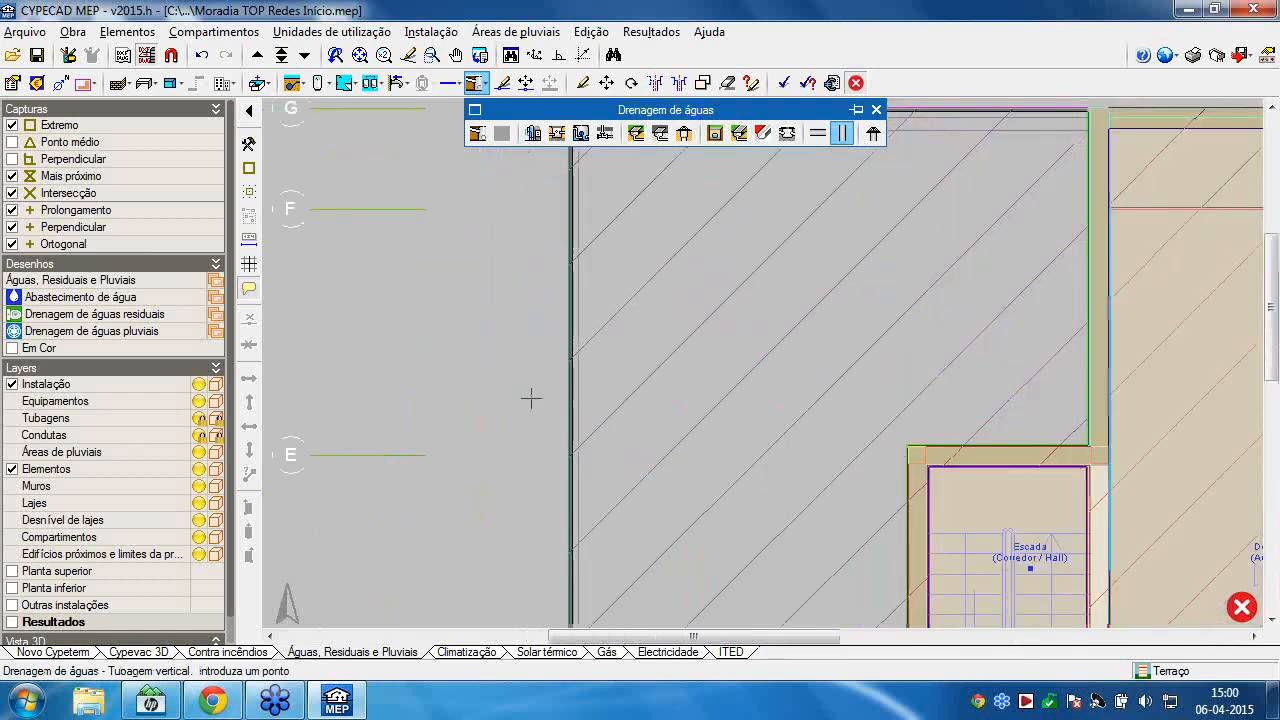
middle_click_drag(531, 397, 523, 630)
scroll(538, 360, "up", 4)
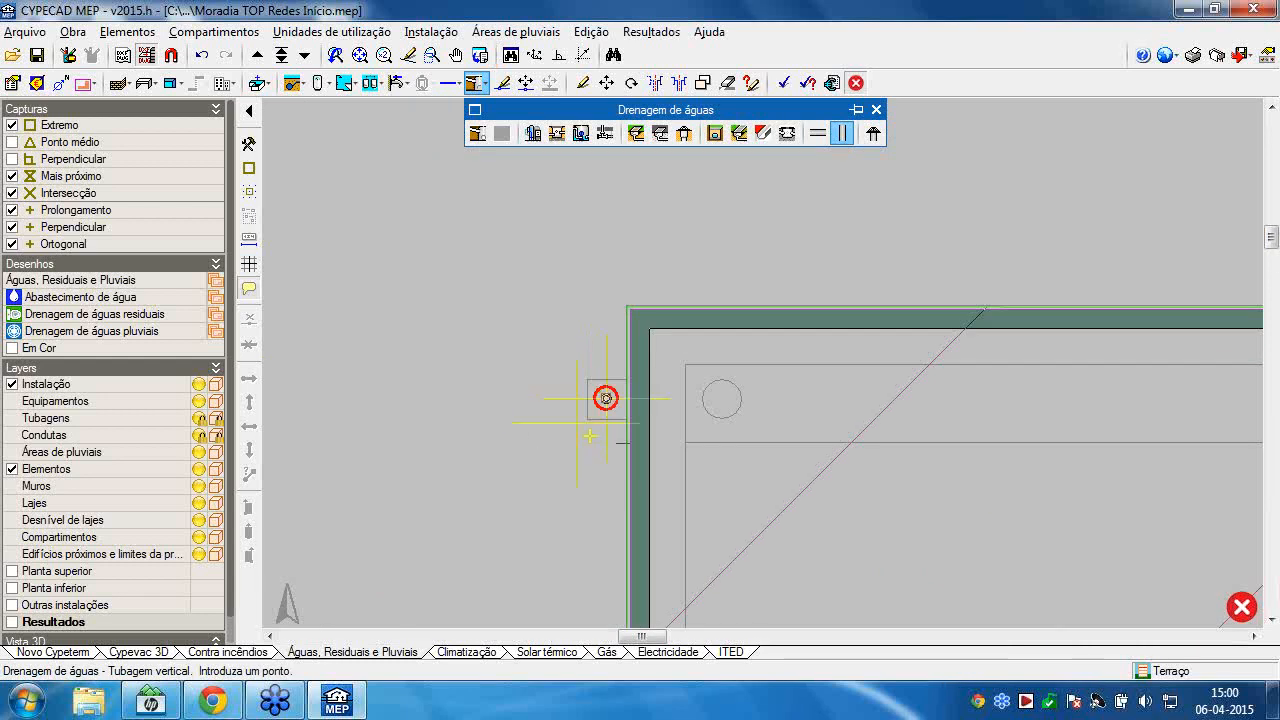
Place vertical drainage pipes in the outlet boxes below the small D2 terrace and outside the lower-right corner of the Desvão.
scroll(646, 332, "down", 4)
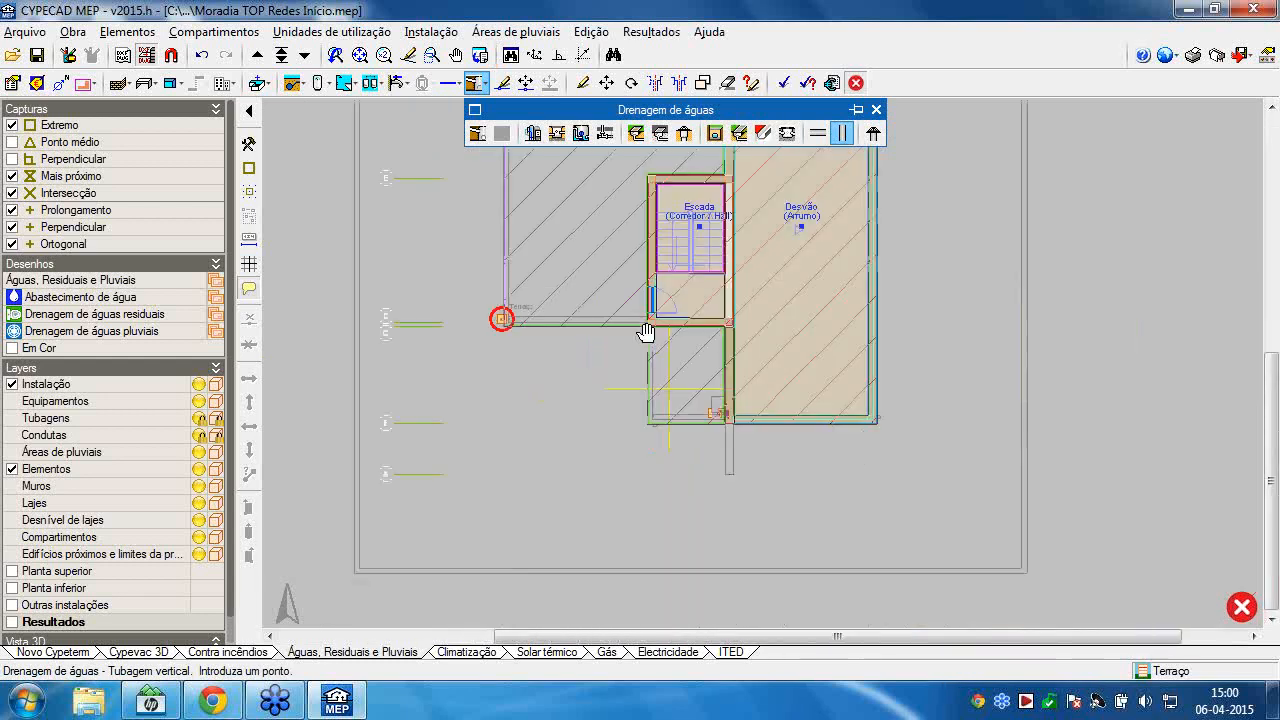
scroll(646, 332, "up", 5)
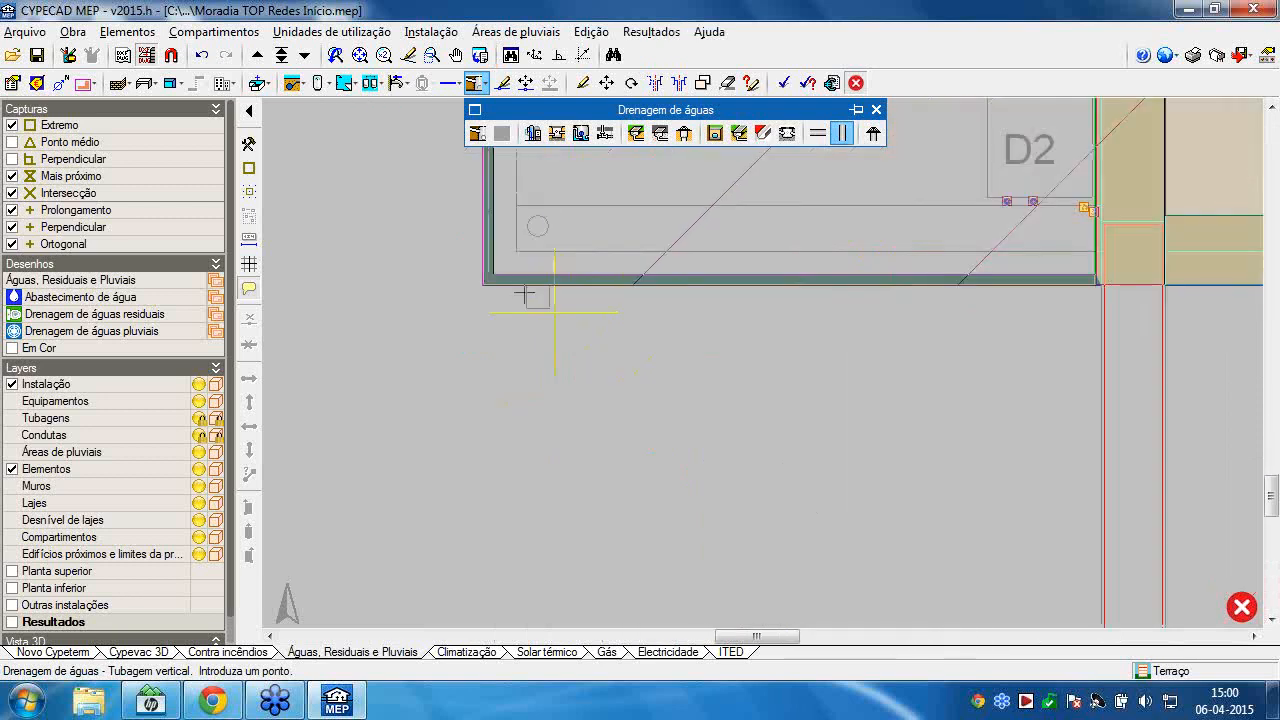
scroll(554, 312, "up", 1)
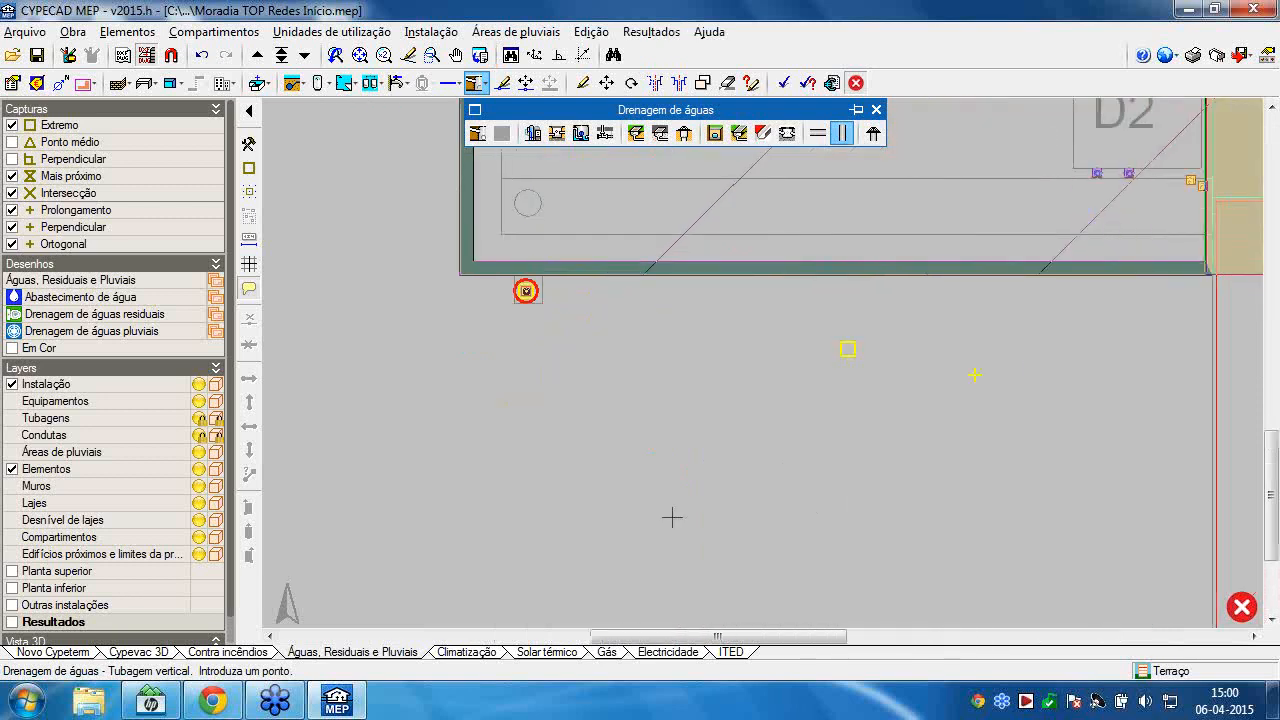
scroll(708, 506, "down", 4)
scroll(1110, 468, "up", 2)
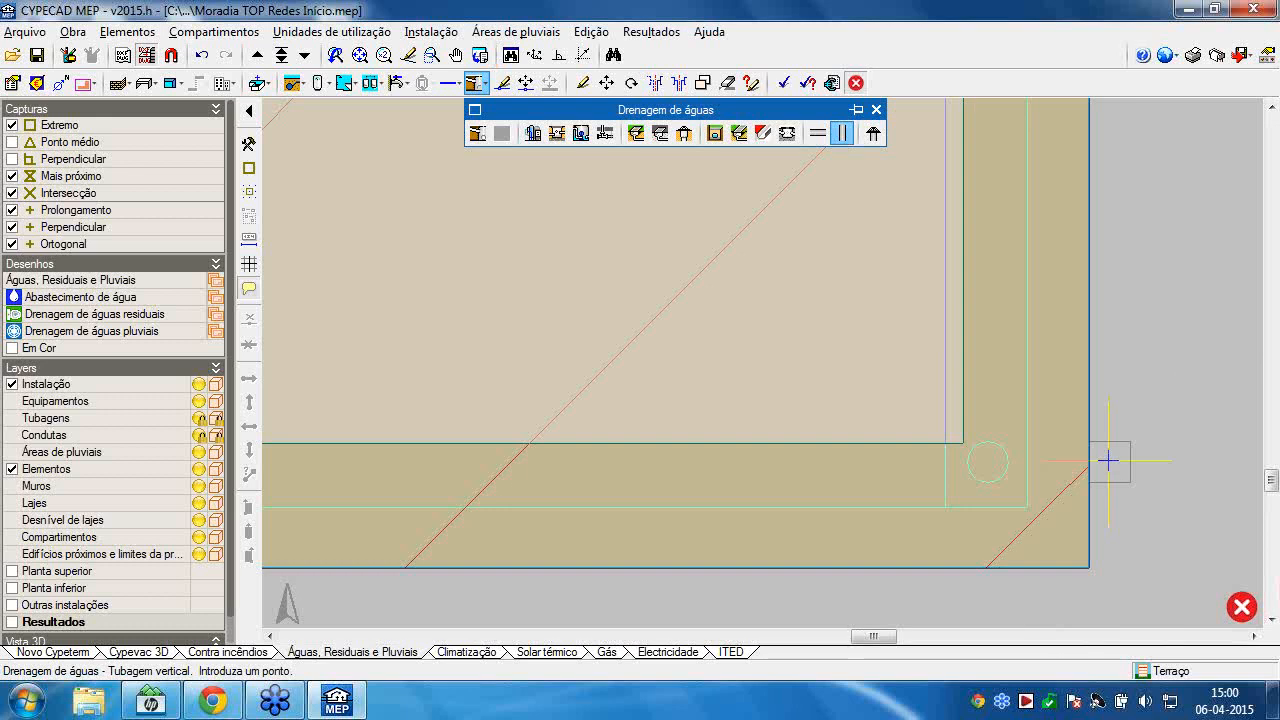
left_click(1109, 461)
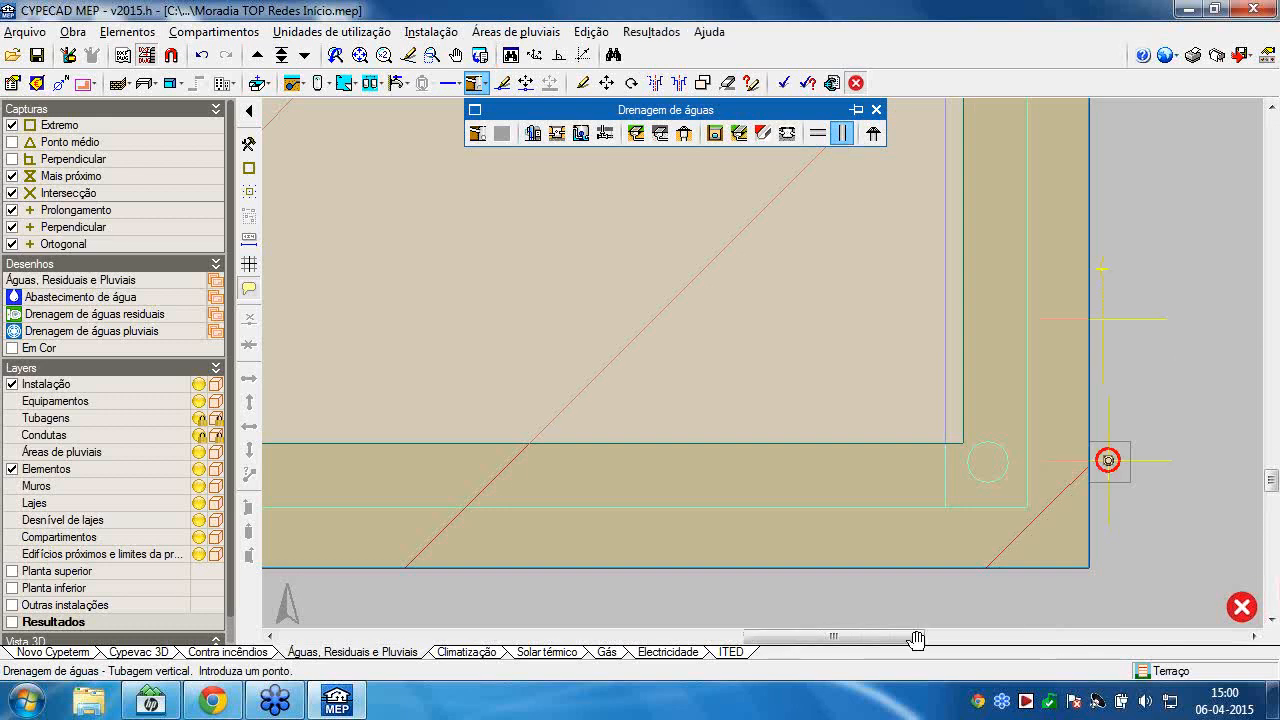
Place a vertical drainage pipe in the outlet box outside the Desvão's right wall, near duct D1.
scroll(1052, 262, "down", 4)
middle_click_drag(1050, 262, 1036, 571)
middle_click_drag(1028, 300, 1026, 577)
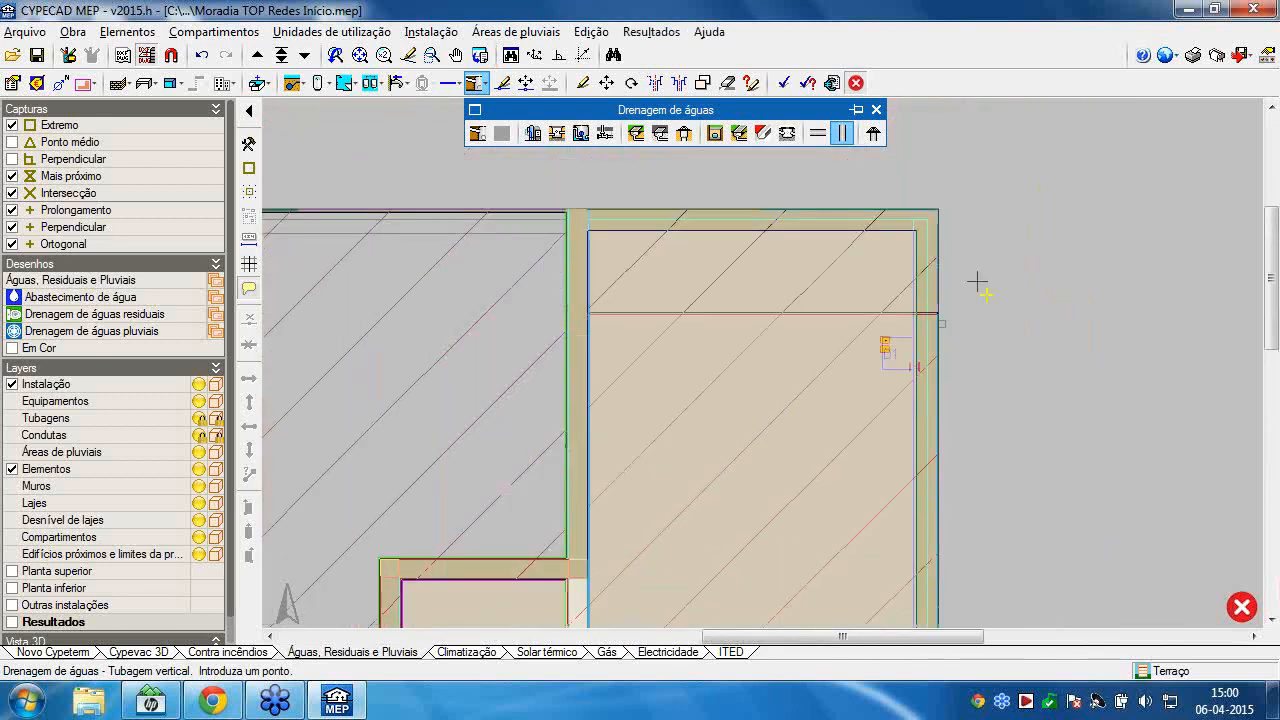
middle_click_drag(977, 283, 966, 345)
scroll(963, 346, "up", 5)
scroll(925, 440, "up", 2)
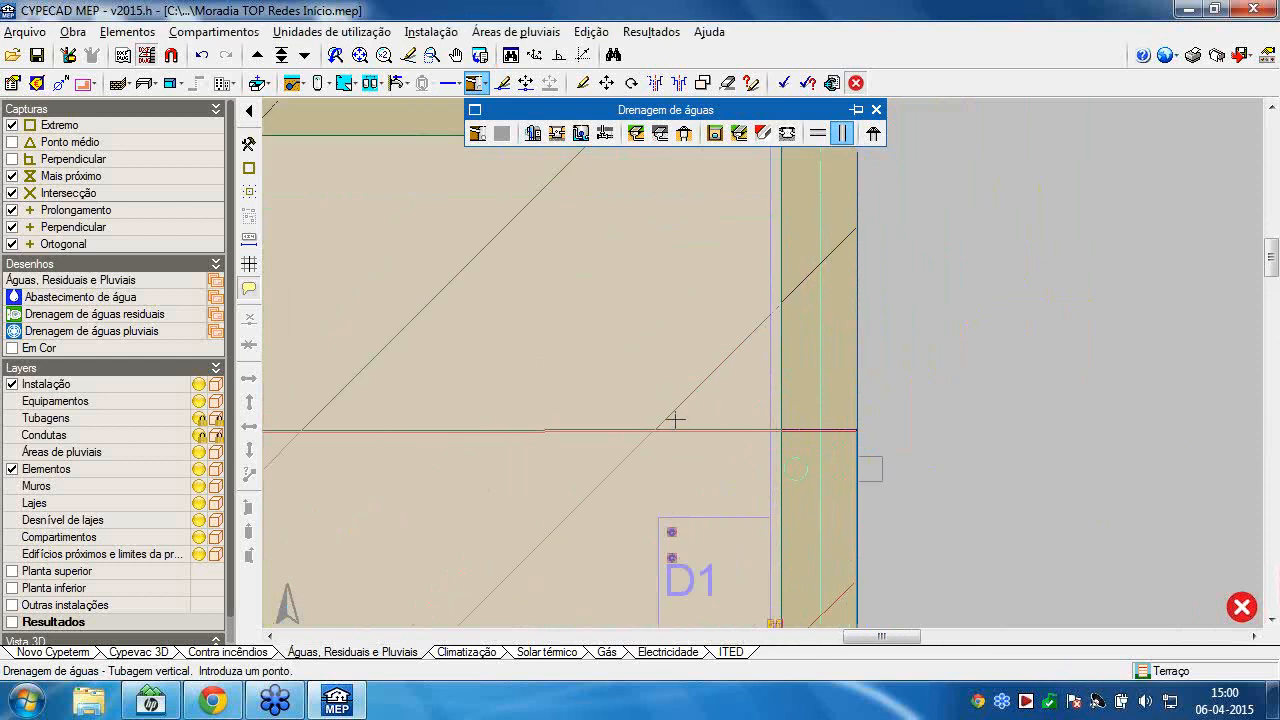
Set up a trapezoidal PVC gutter (Caleira), 140x108 in white, with a rectangular/square downpipe section of 100x73 mm.
scroll(674, 421, "down", 3)
scroll(684, 412, "down", 2)
middle_click_drag(683, 400, 989, 166)
left_click(763, 136)
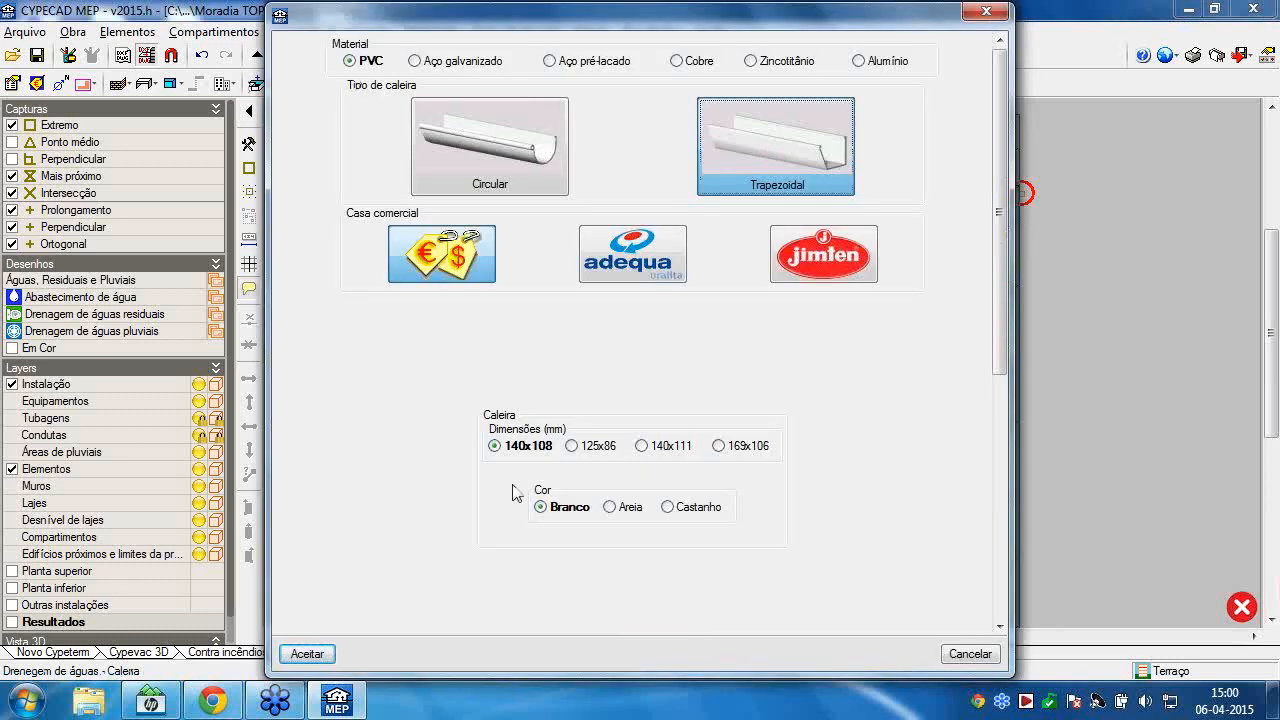
scroll(512, 492, "down", 5)
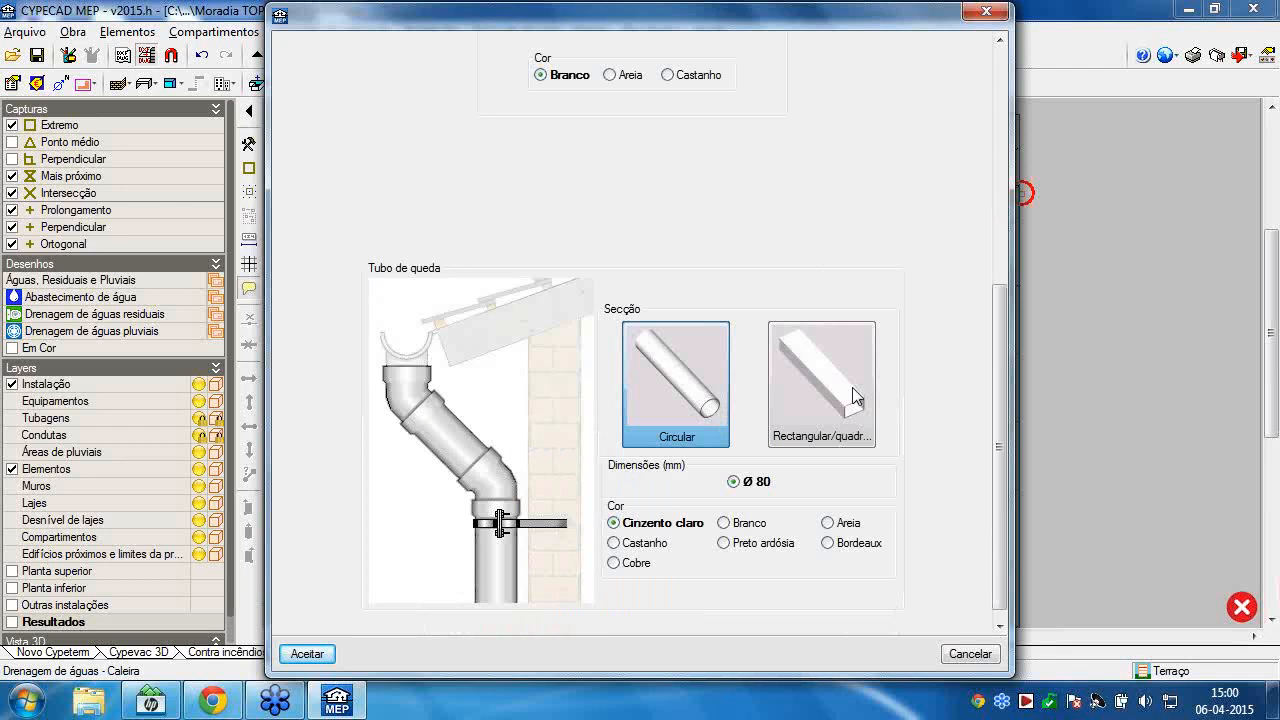
left_click(811, 400)
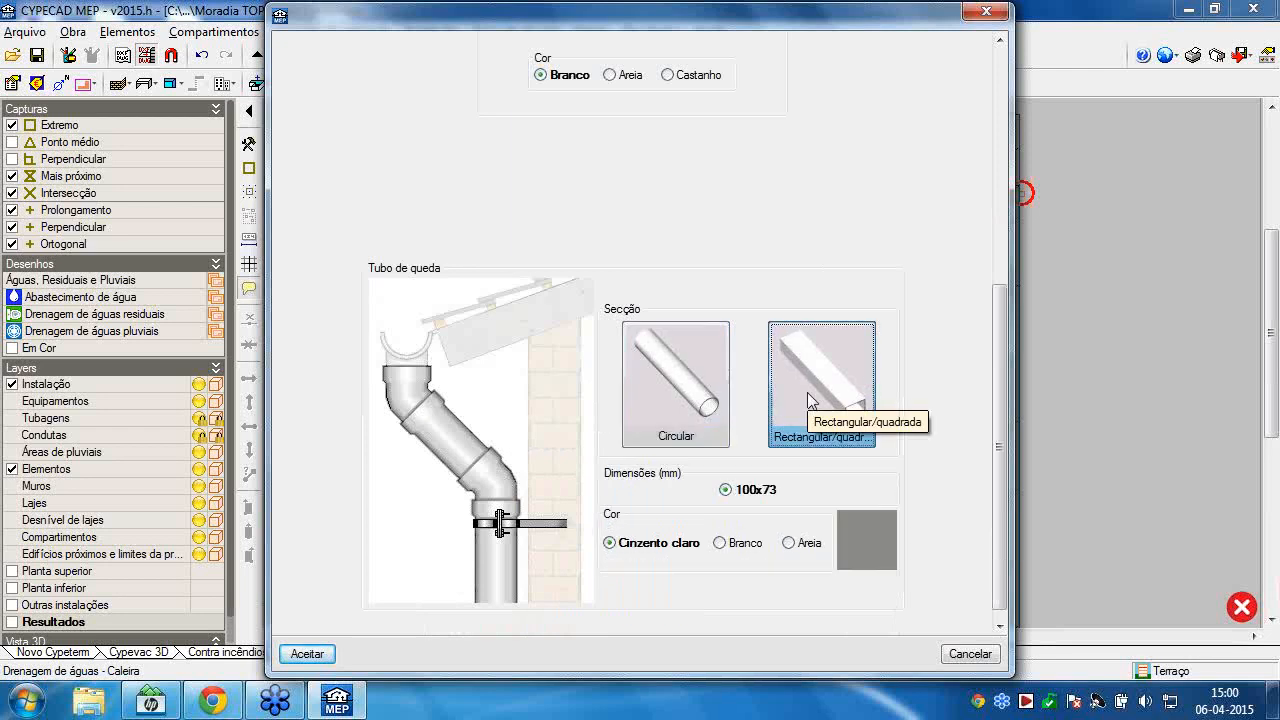
left_click(304, 652)
Draw a gutter in orthogonal mode along the large terrace's upper edge, from the downpipe at the upper-left corner to the attic wall.
middle_click_drag(571, 304, 636, 559)
scroll(512, 414, "up", 1)
scroll(510, 413, "up", 3)
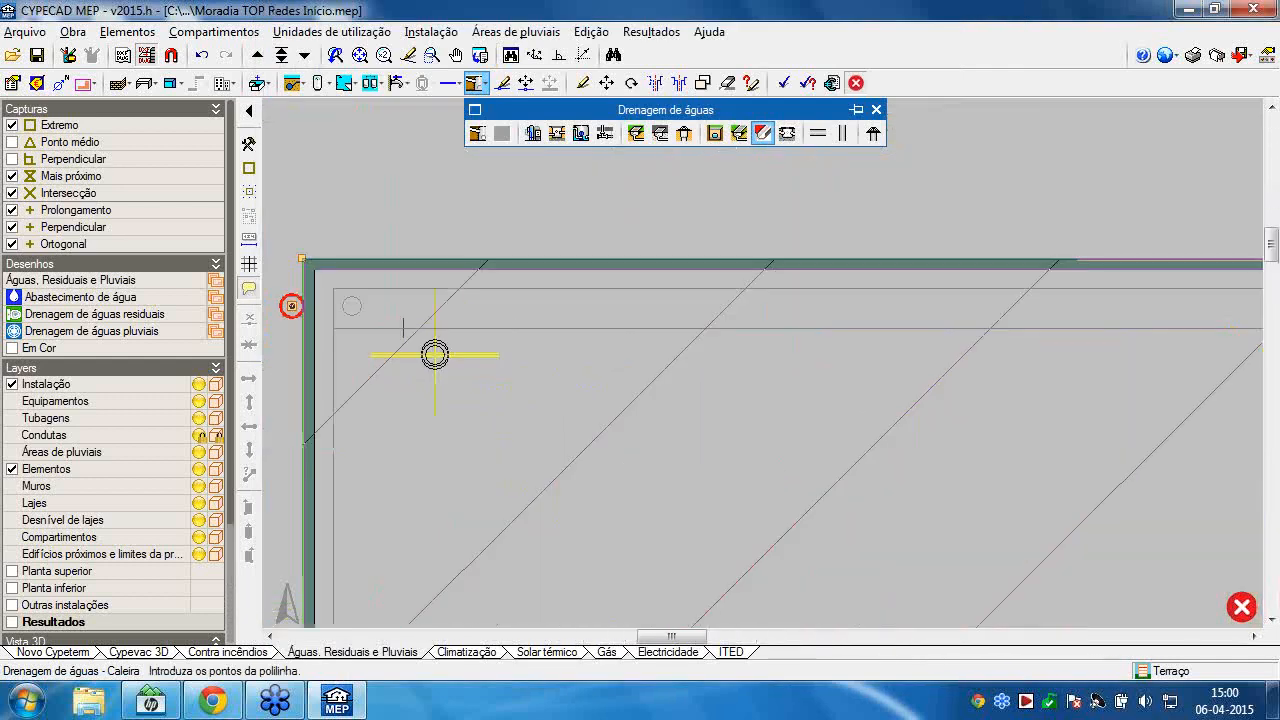
middle_click_drag(408, 312, 635, 327)
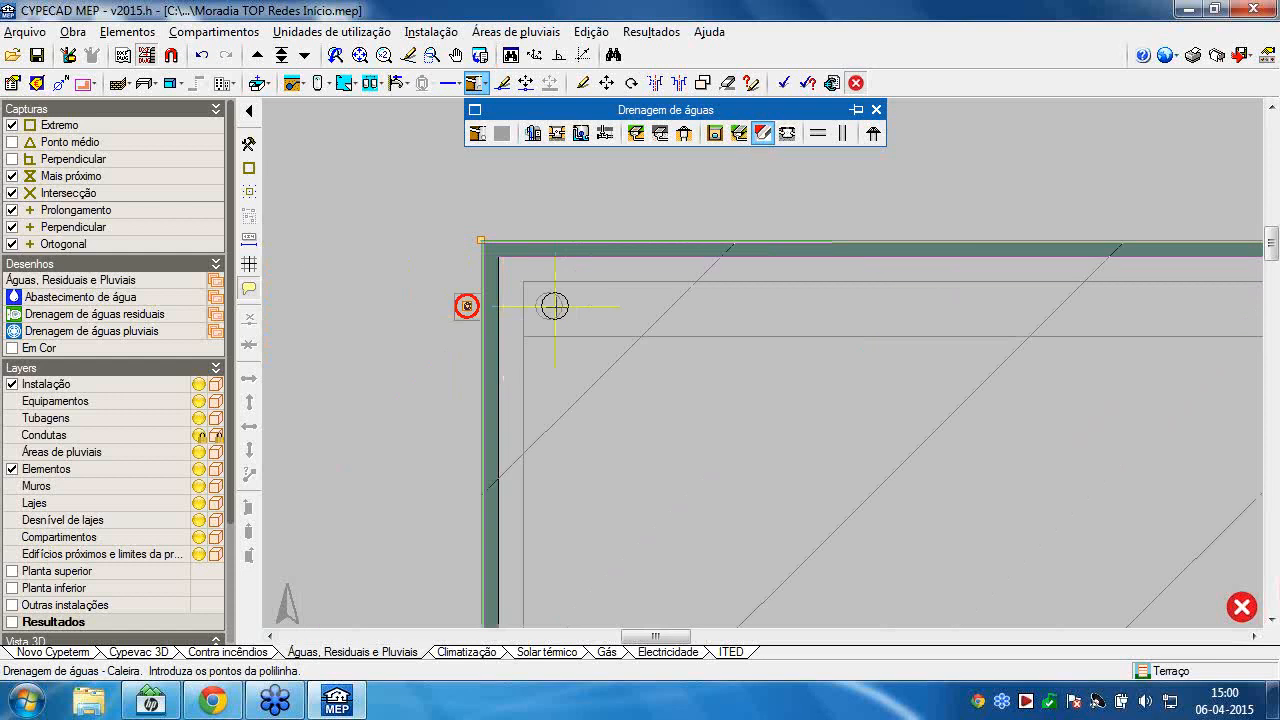
left_click(547, 306)
middle_click_drag(809, 307, 457, 317)
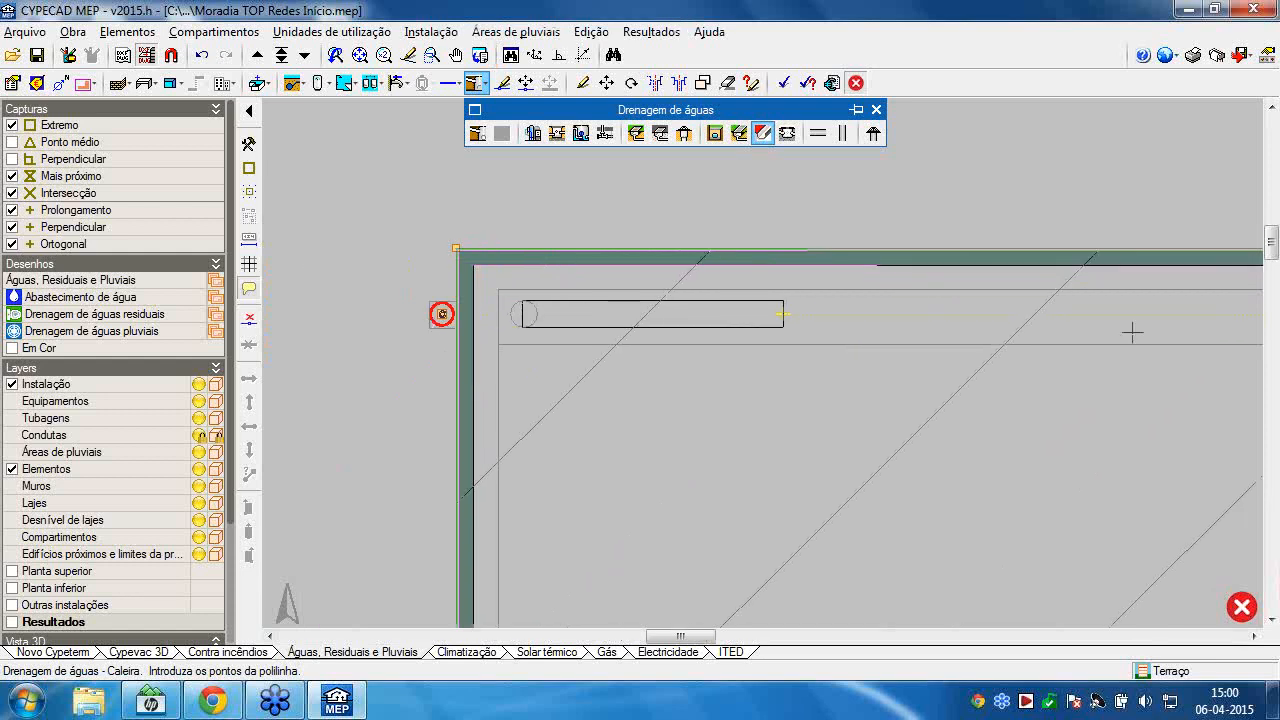
middle_click_drag(1137, 333, 662, 340)
middle_click_drag(928, 326, 617, 305)
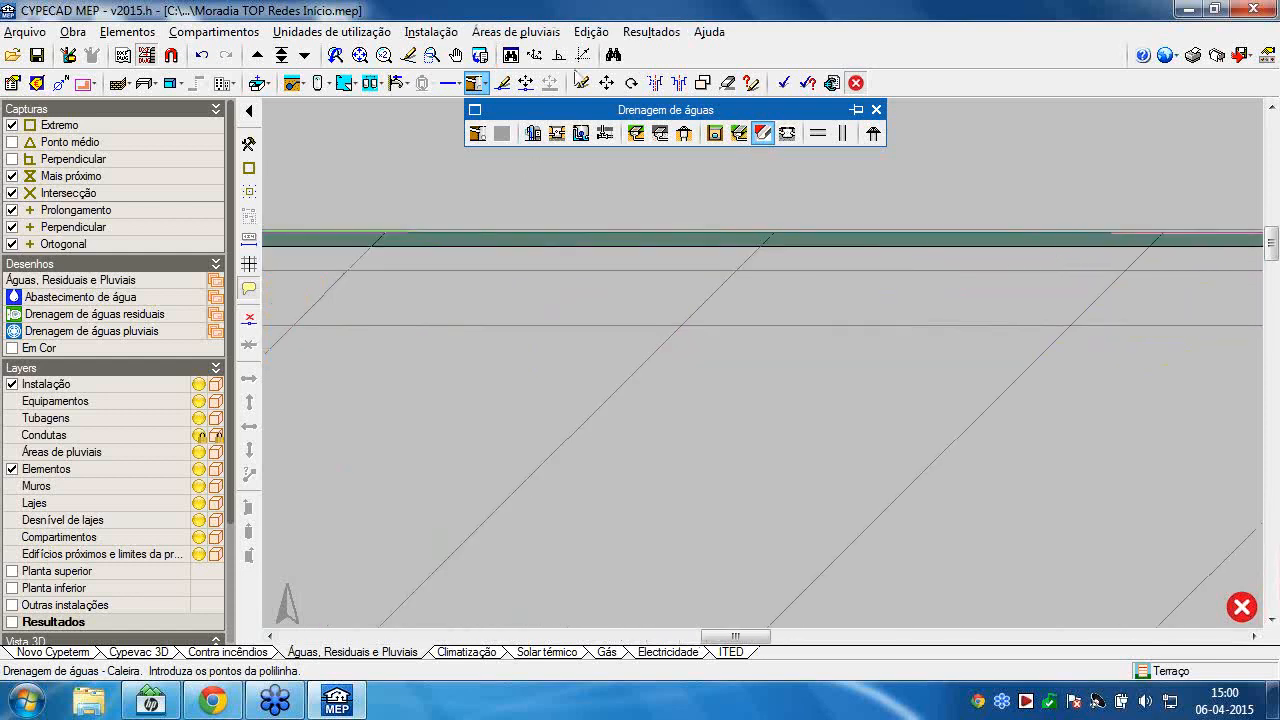
left_click(559, 56)
scroll(910, 264, "down", 1)
middle_click_drag(905, 290, 500, 330)
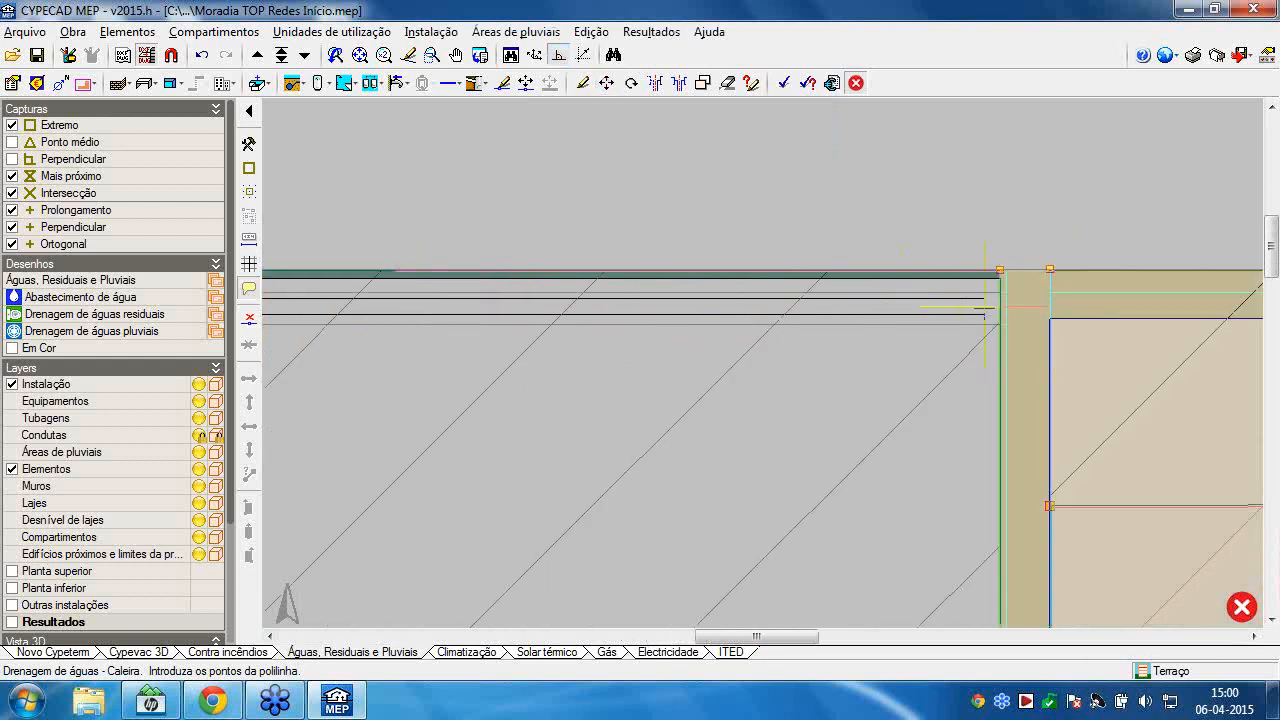
right_click(763, 421)
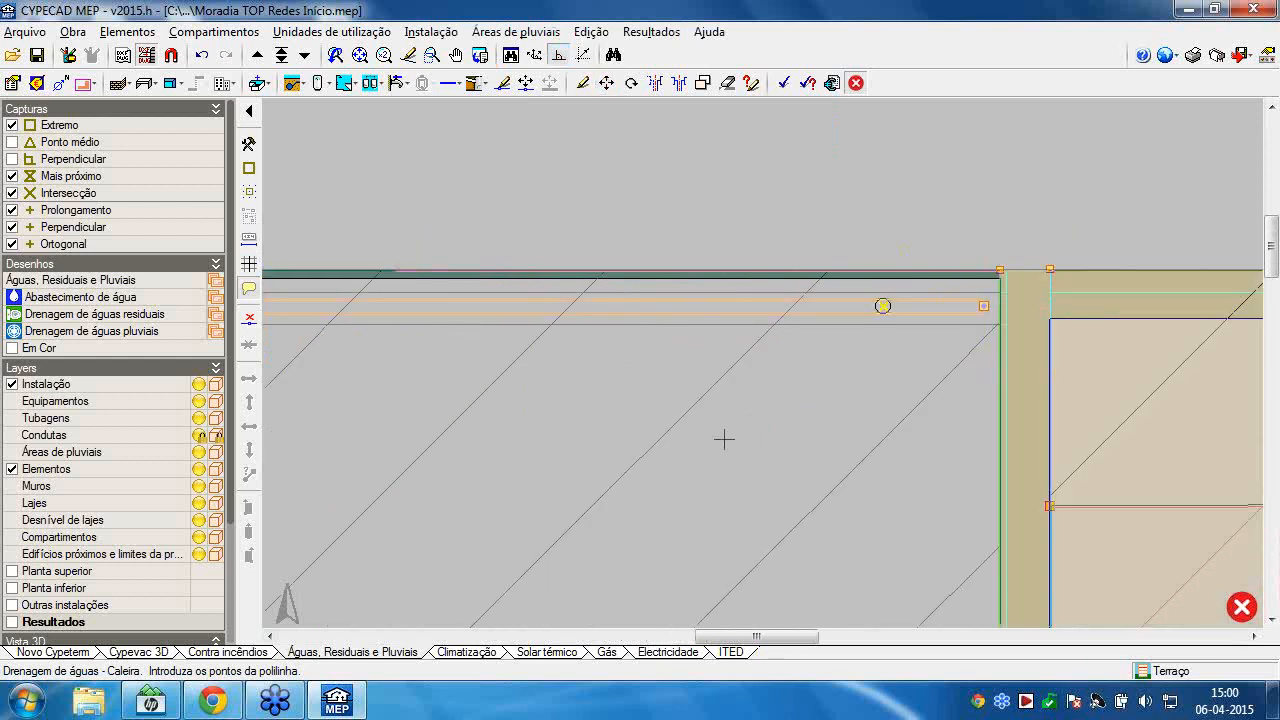
Draw a gutter along the large terrace's lower edge, from the downpipe at the lower-left corner to the stairwell wall.
scroll(726, 438, "down", 5)
middle_click_drag(735, 430, 838, 86)
scroll(730, 484, "up", 5)
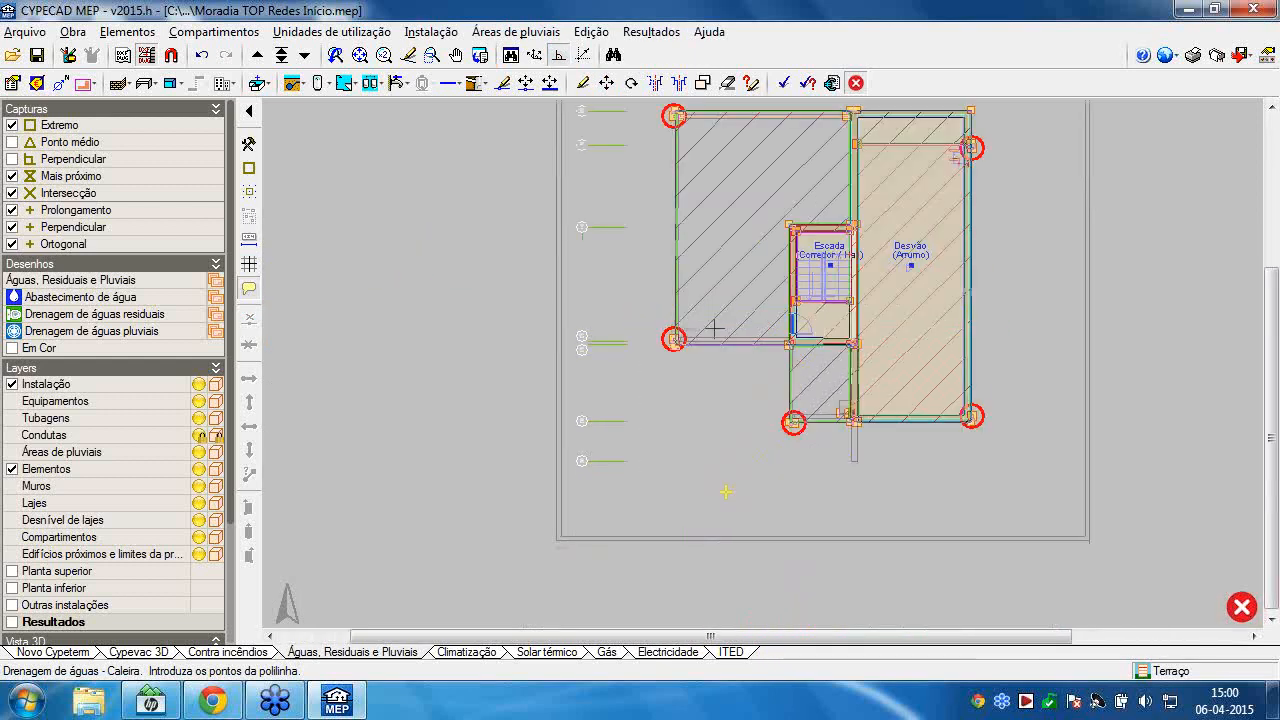
scroll(659, 356, "up", 2)
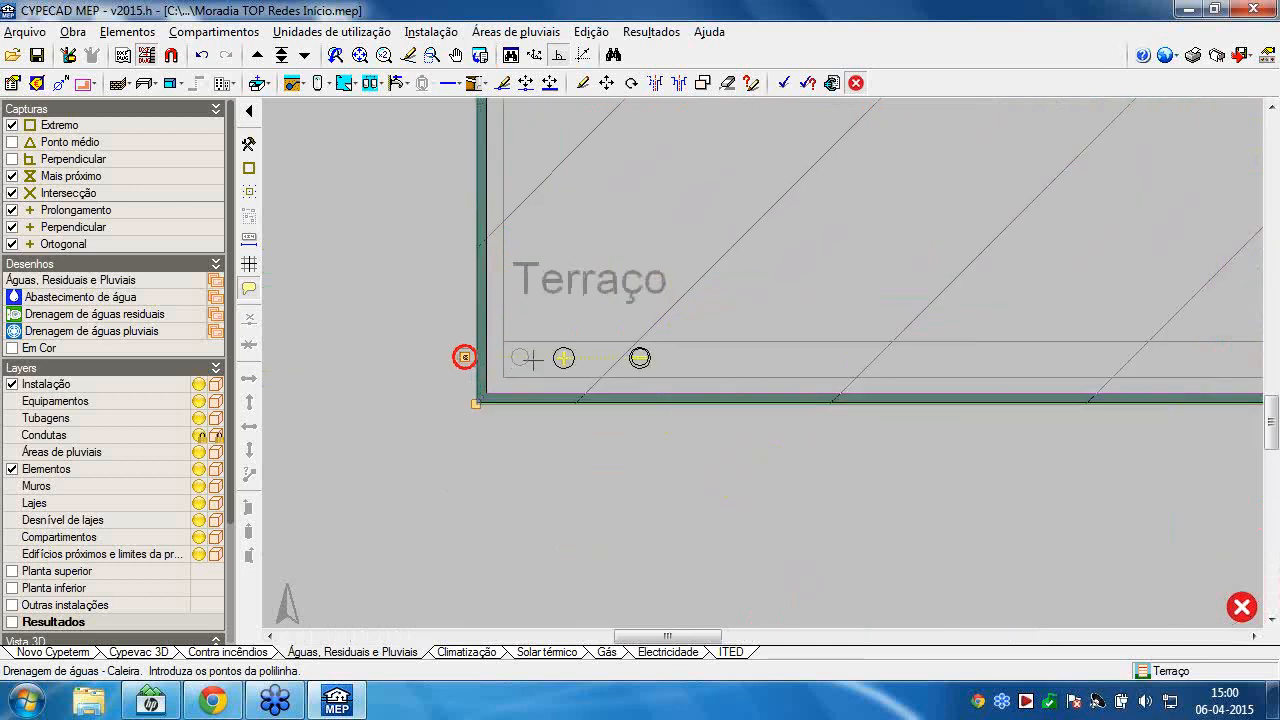
left_click(496, 358)
middle_click_drag(773, 353, 433, 363)
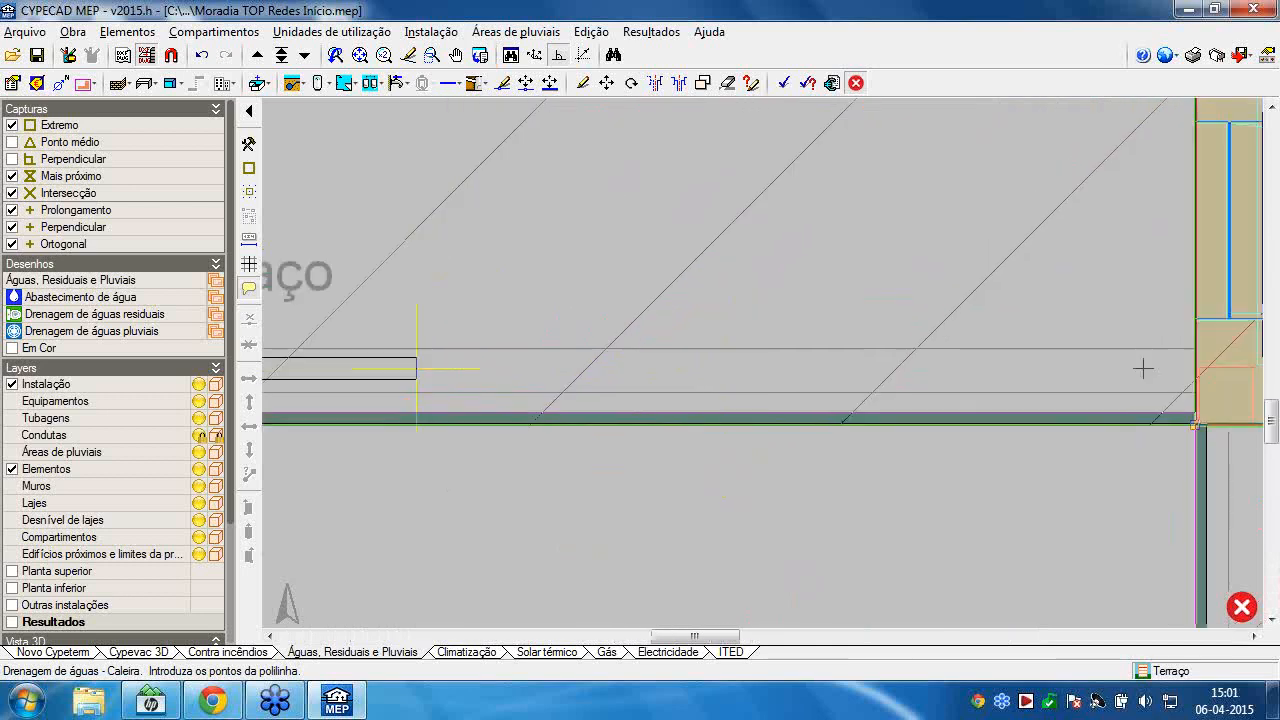
right_click(909, 299)
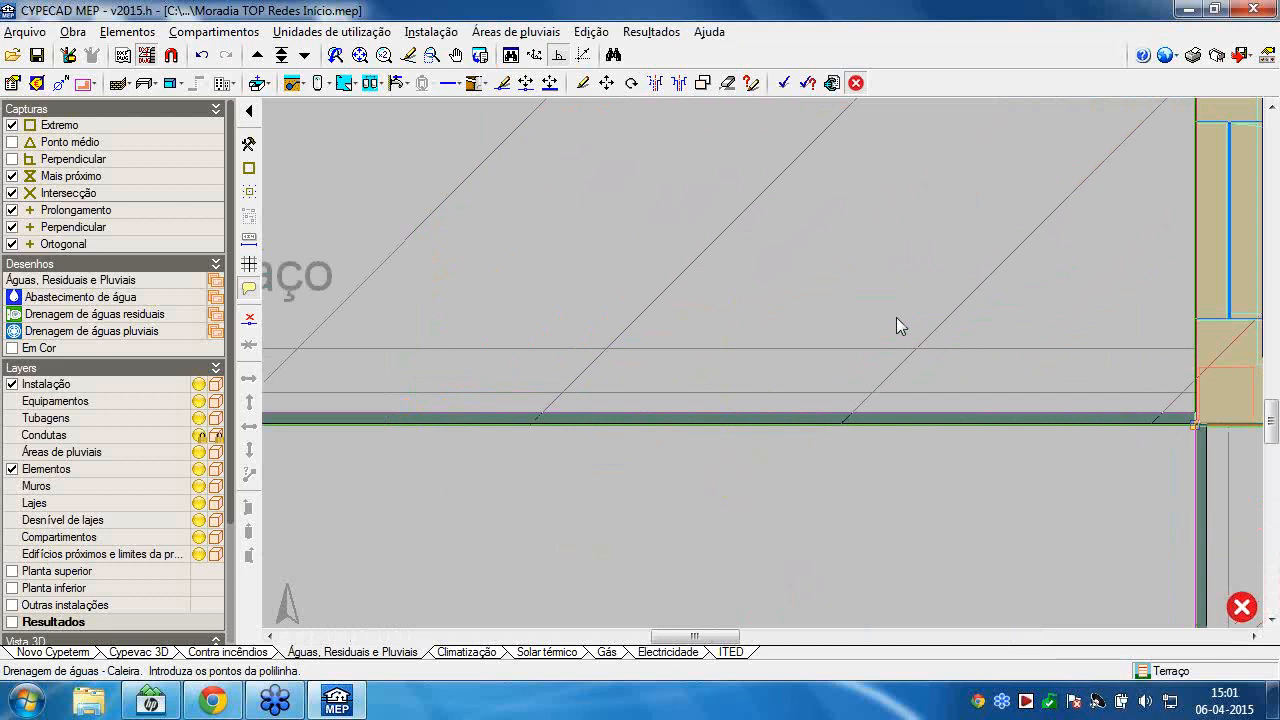
Draw a gutter along the lower edge of the small terrace, from its lower-left downpipe circle to the wall beside D2.
scroll(900, 309, "down", 3)
scroll(926, 457, "down", 1)
middle_click_drag(906, 449, 691, 383)
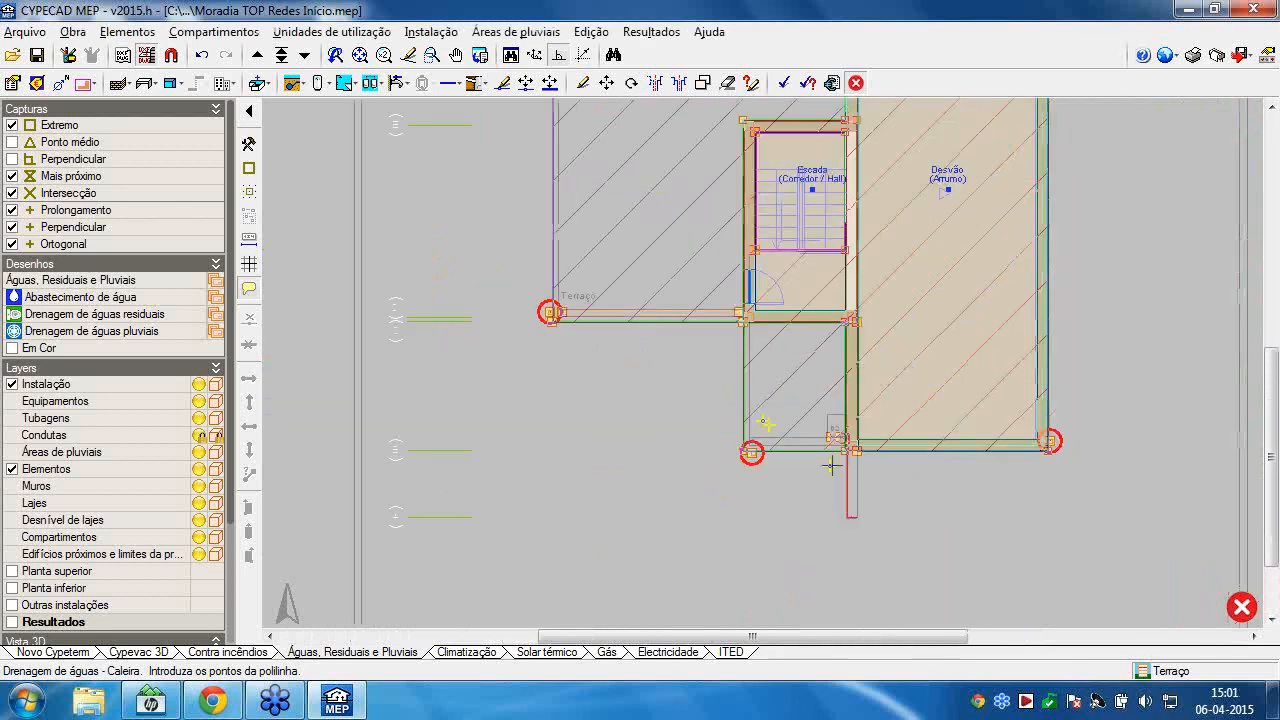
scroll(760, 430, "up", 4)
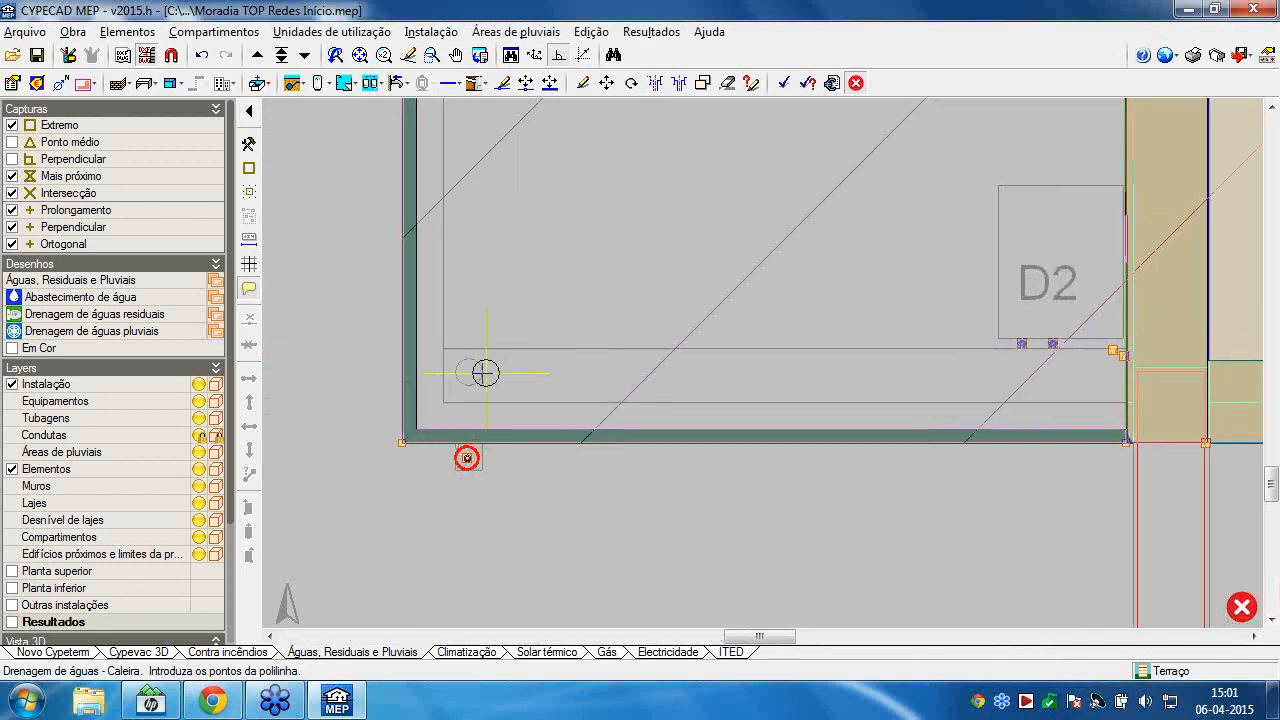
left_click(467, 376)
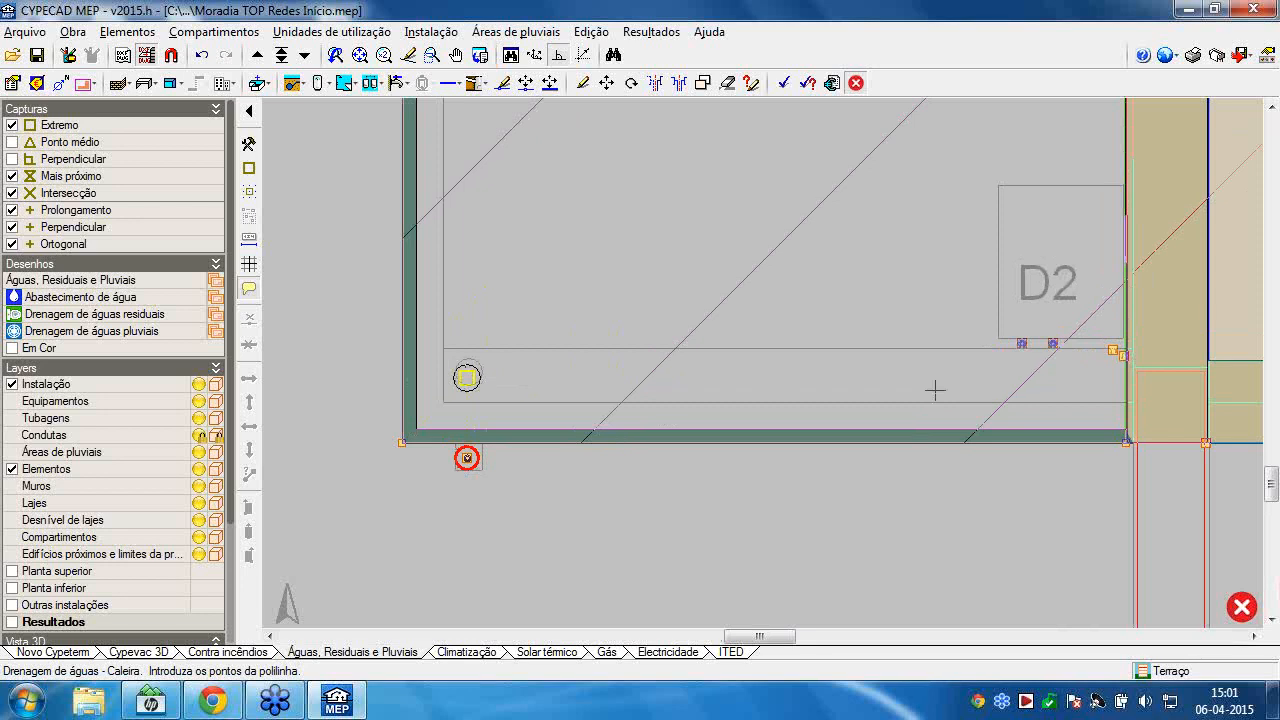
scroll(1102, 388, "up", 1)
left_click(1102, 373)
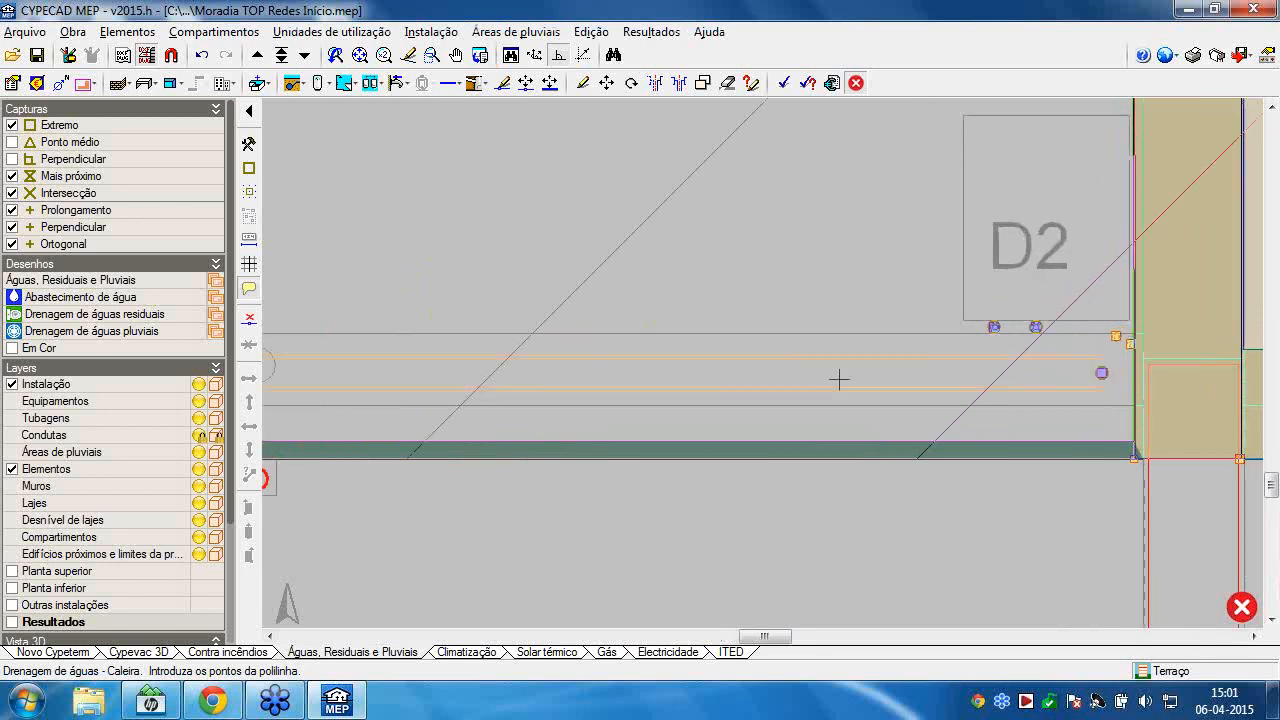
Draw a vertical gutter along the Desvão's outer right wall, from the lower-right downpipe up to the upper-right corner.
scroll(900, 400, "down", 5)
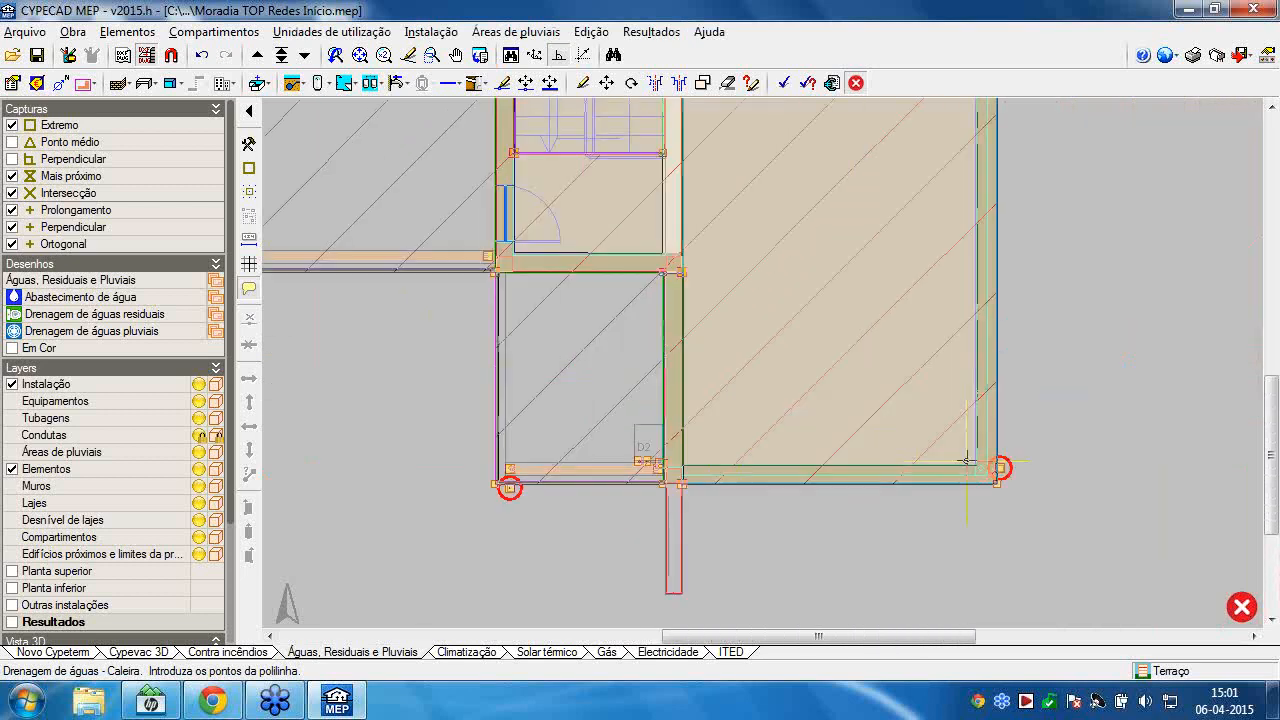
scroll(966, 460, "up", 3)
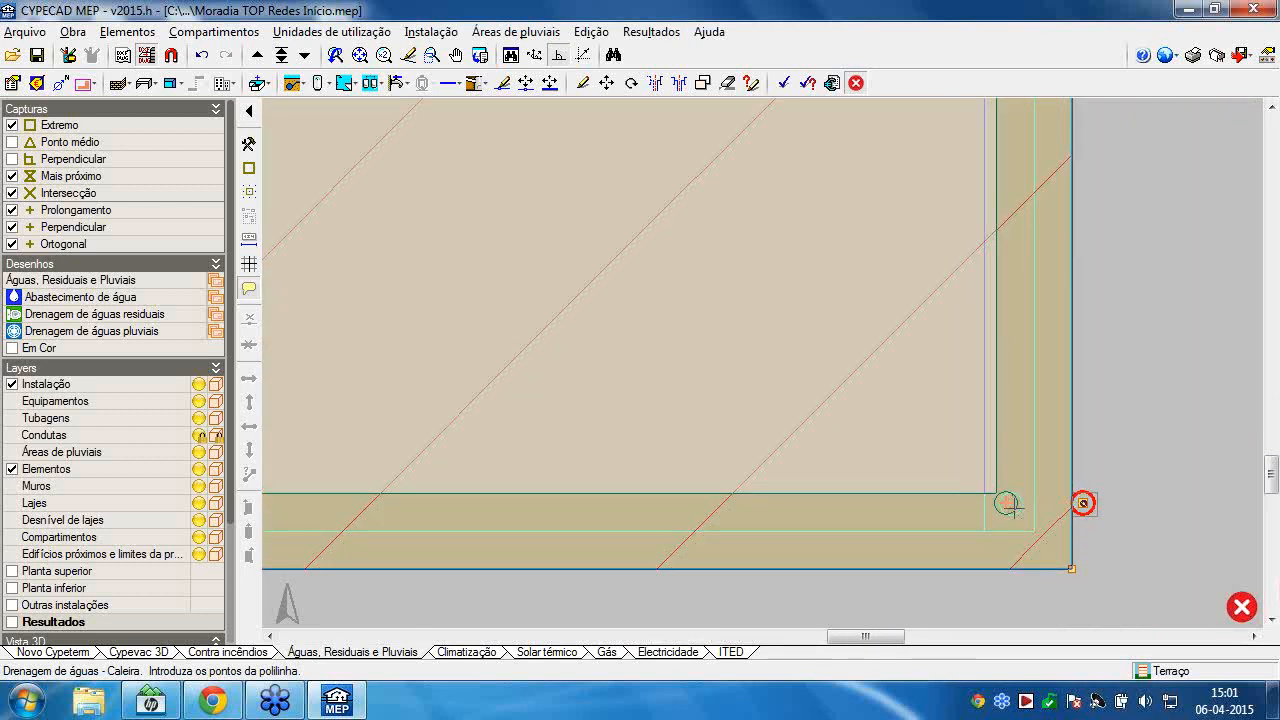
scroll(986, 282, "down", 2)
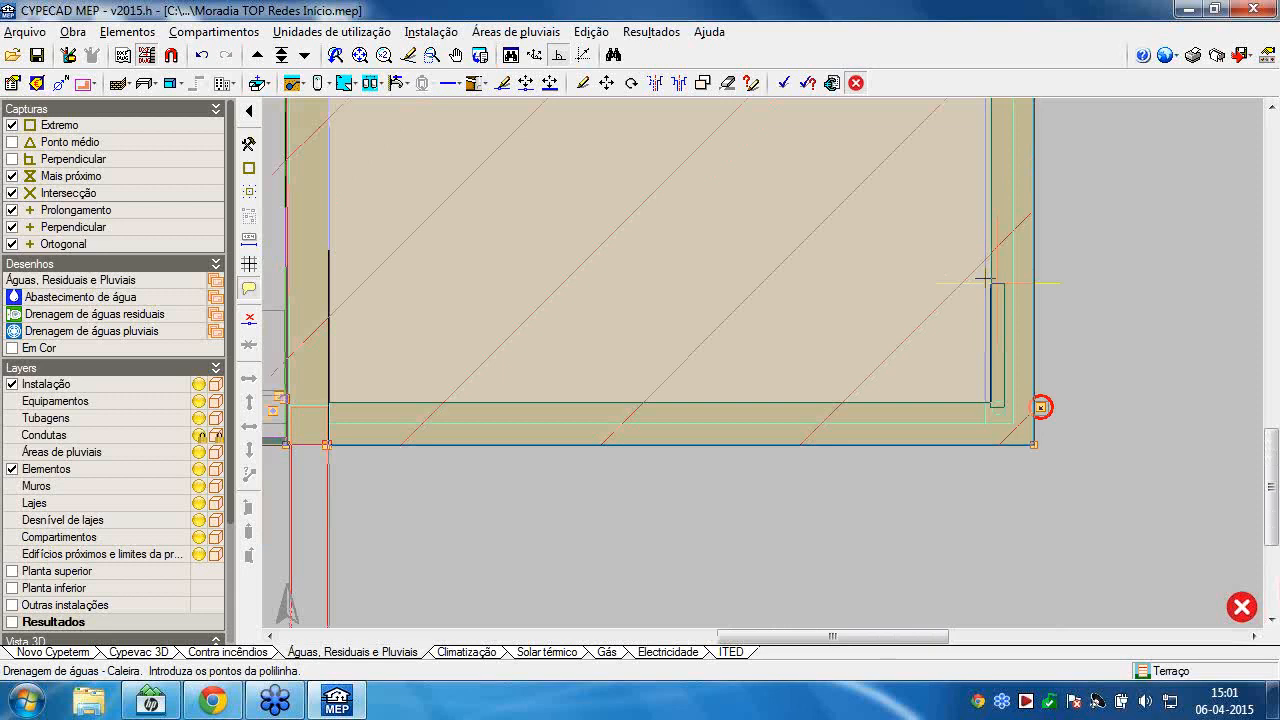
scroll(974, 327, "down", 3)
middle_click_drag(974, 327, 959, 636)
scroll(978, 290, "up", 7)
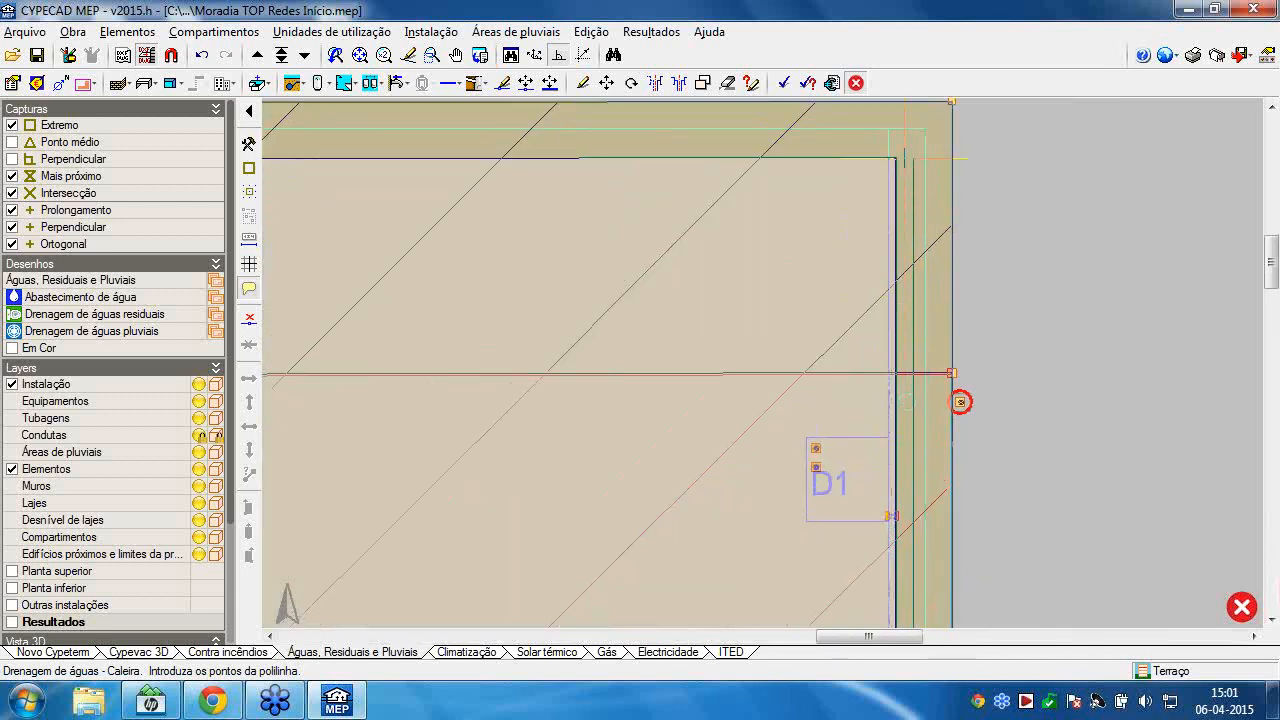
left_click(904, 157)
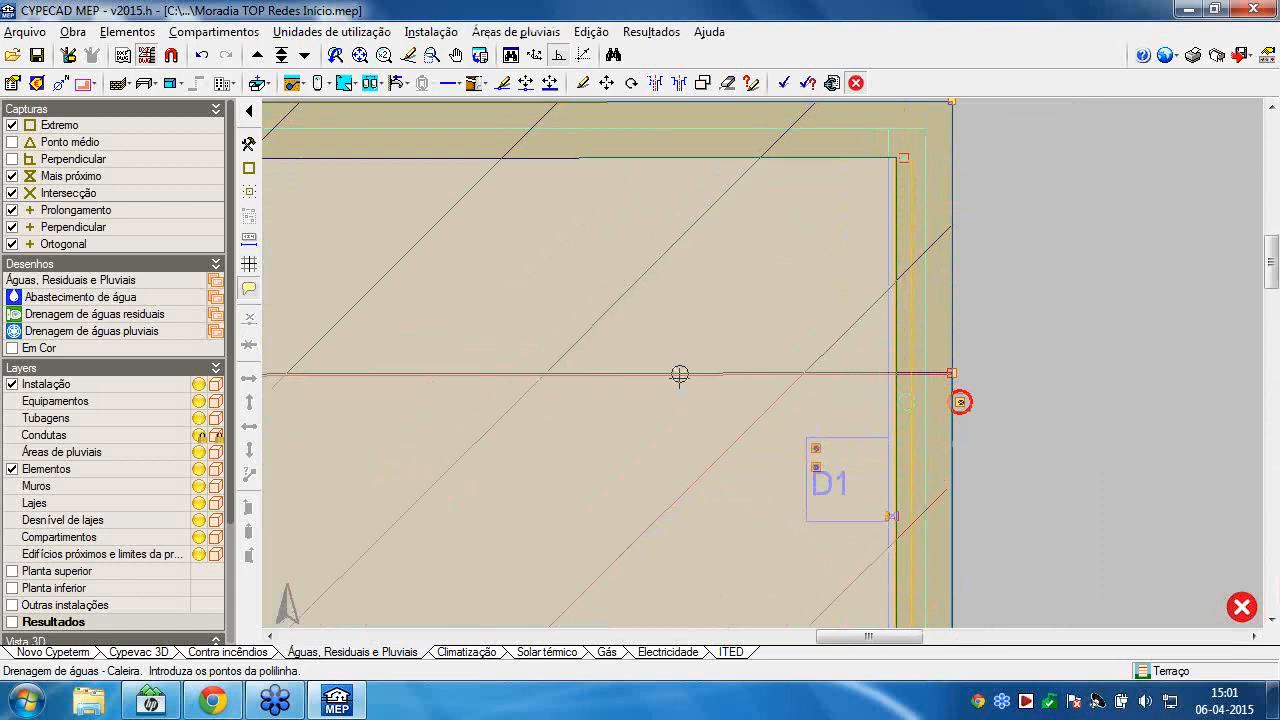
Shift (Deslocar) the downpipe at the large terrace's upper-left corner onto the start of the upper gutter.
scroll(680, 374, "down", 4)
scroll(676, 372, "down", 2)
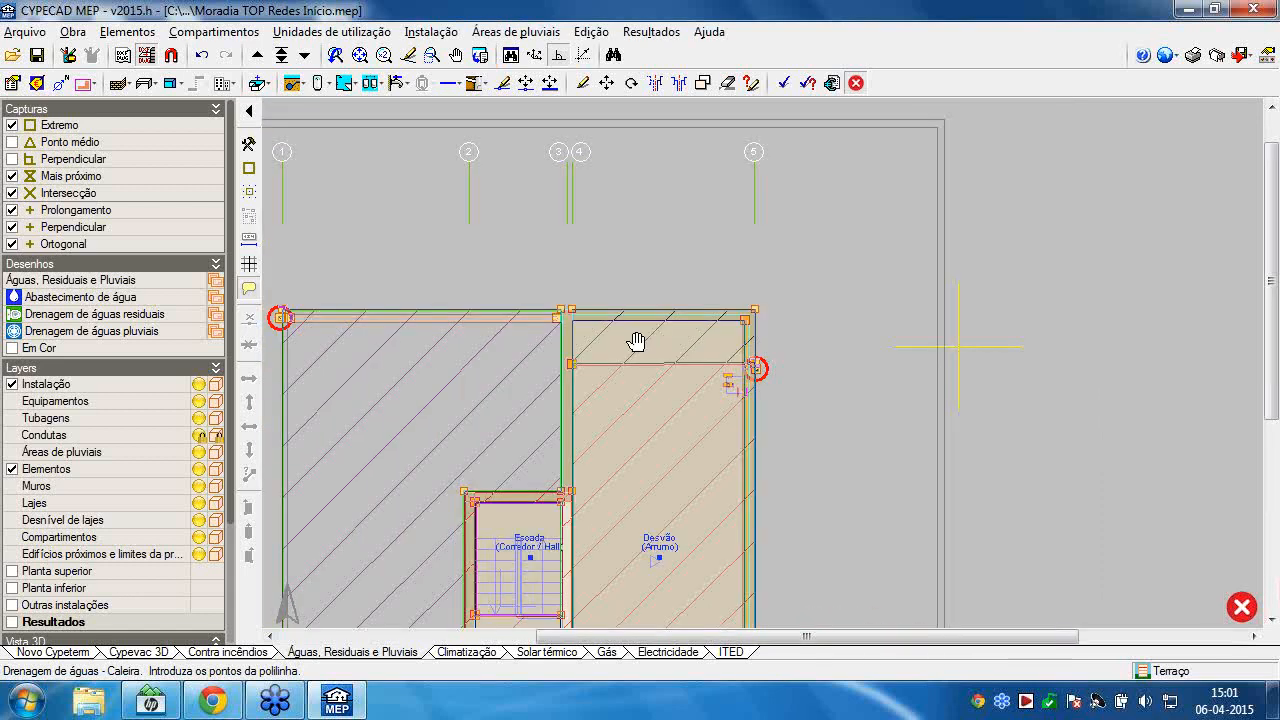
scroll(443, 286, "up", 5)
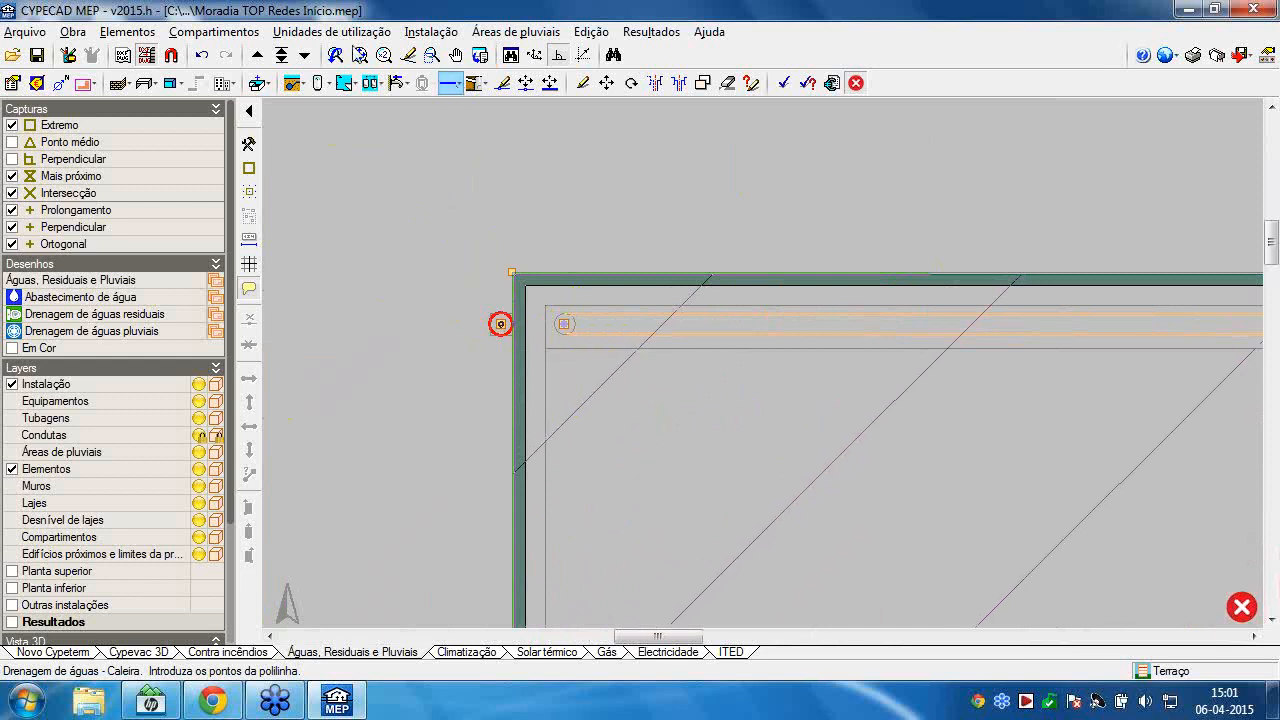
left_click(335, 31)
mouse_move(438, 36)
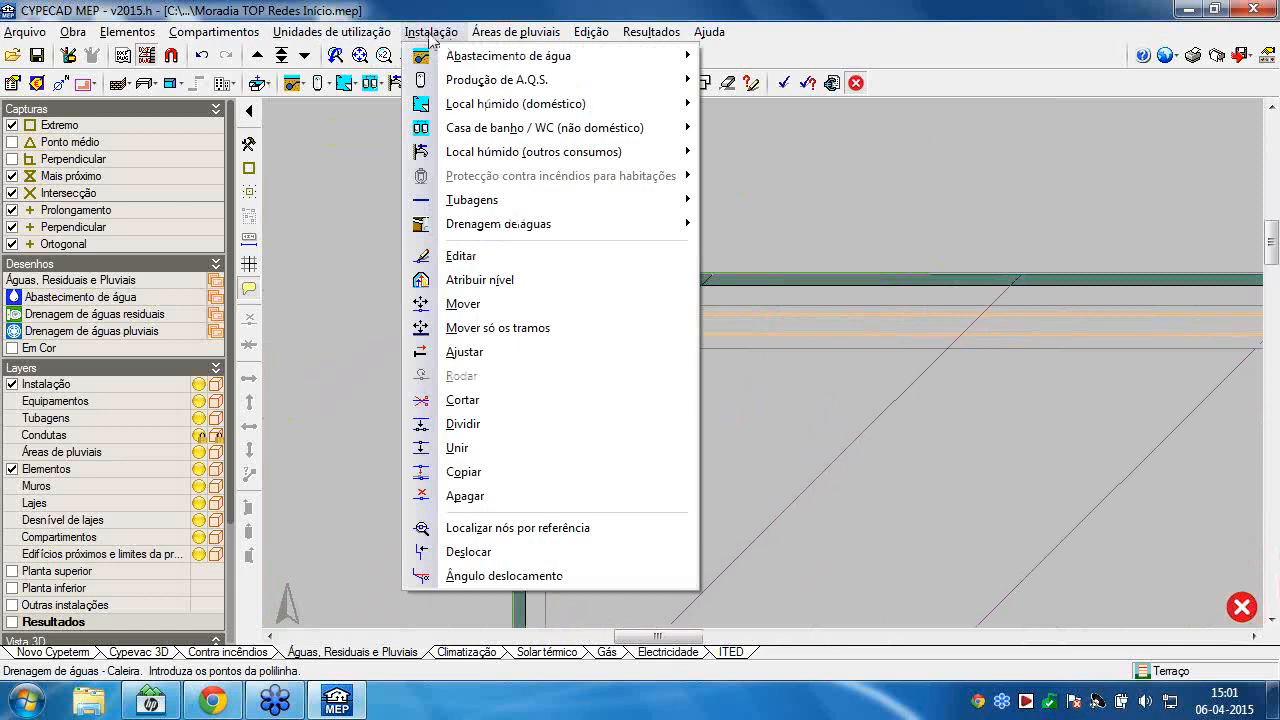
left_click(462, 552)
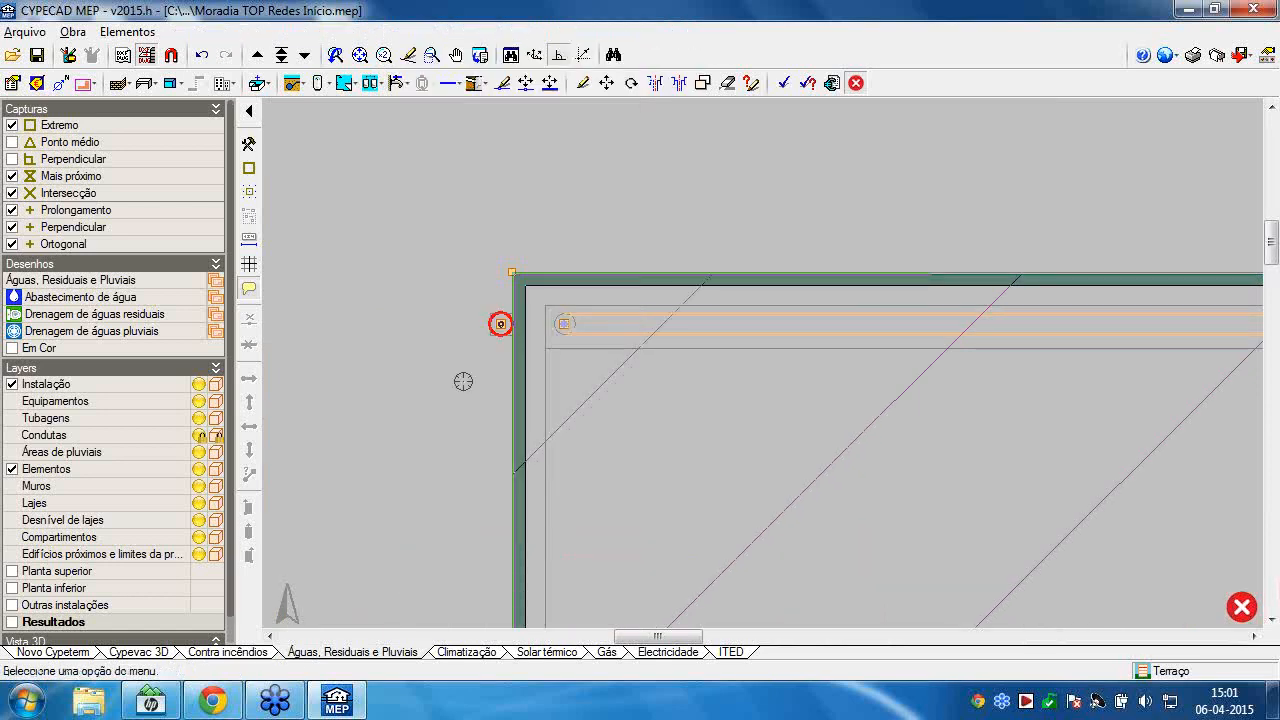
left_click(500, 325)
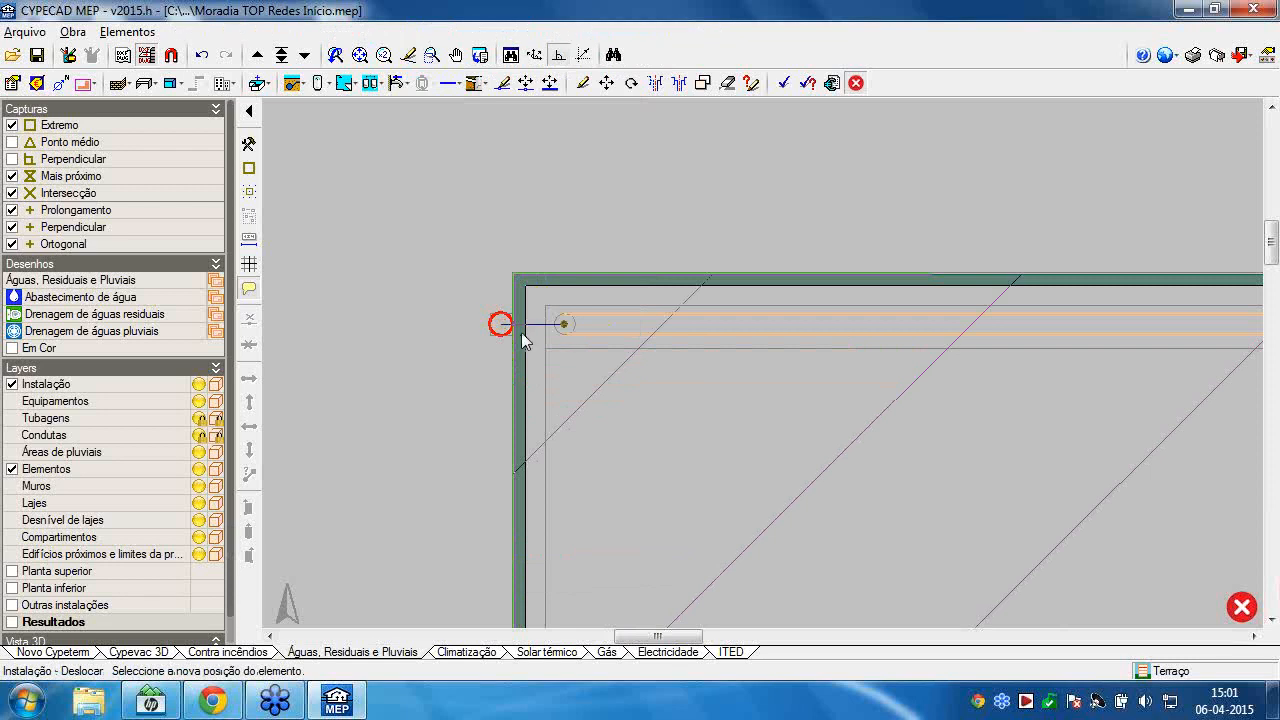
left_click(563, 324)
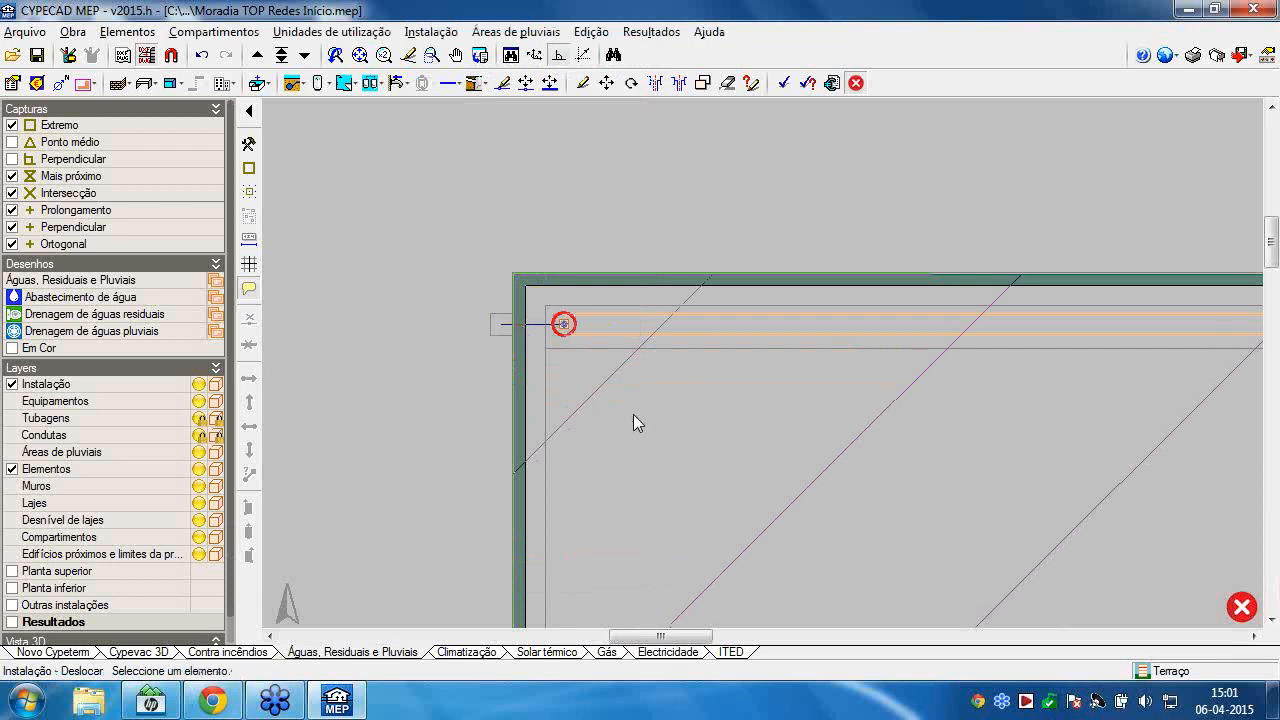
Shift the downpipe at the large terrace's lower-left corner onto the start of the lower gutter.
scroll(634, 421, "down", 2)
mouse_move(634, 421)
middle_mouse_down()
mouse_move(563, 246)
mouse_move(557, 260)
middle_mouse_up()
mouse_move(535, 200)
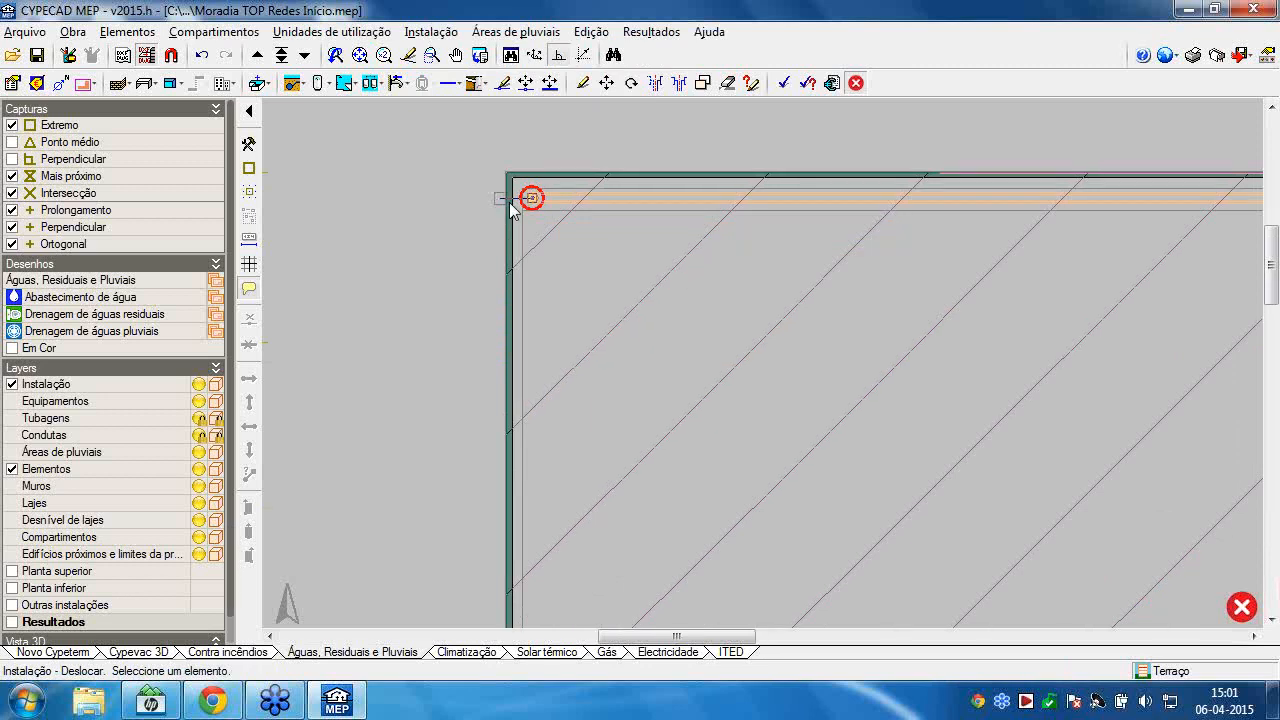
scroll(507, 205, "up", 2)
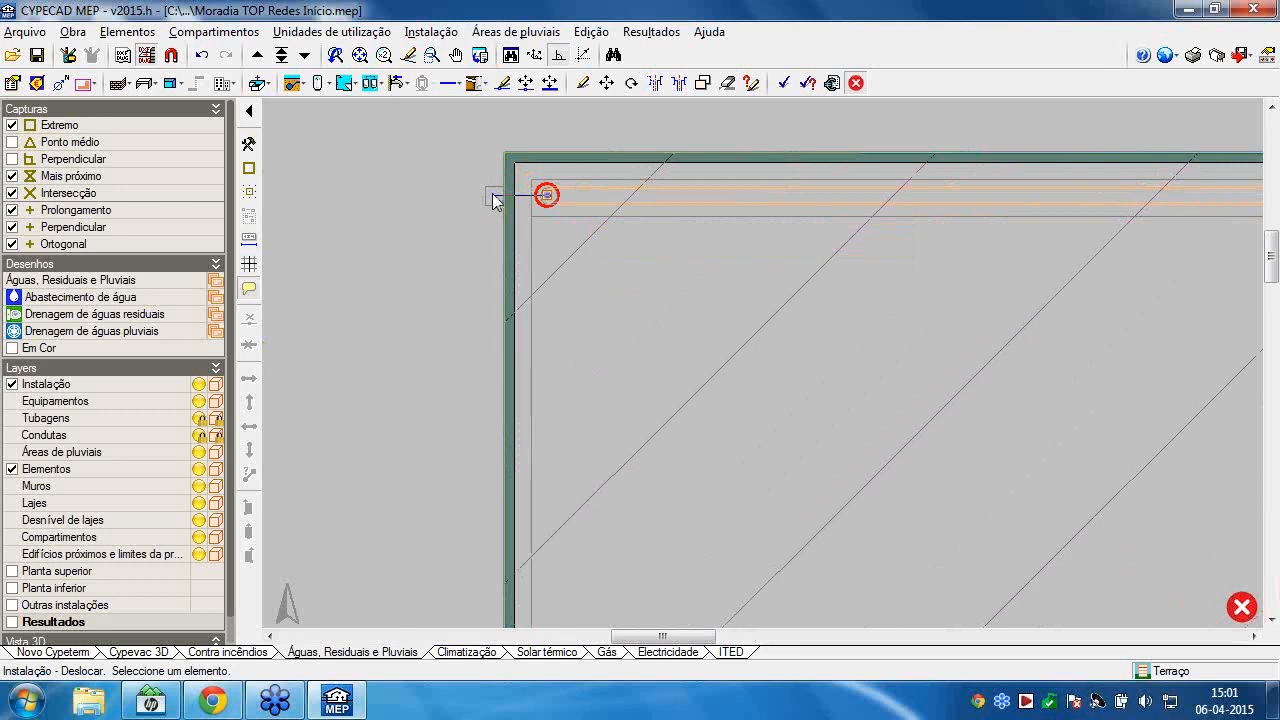
scroll(549, 286, "down", 4)
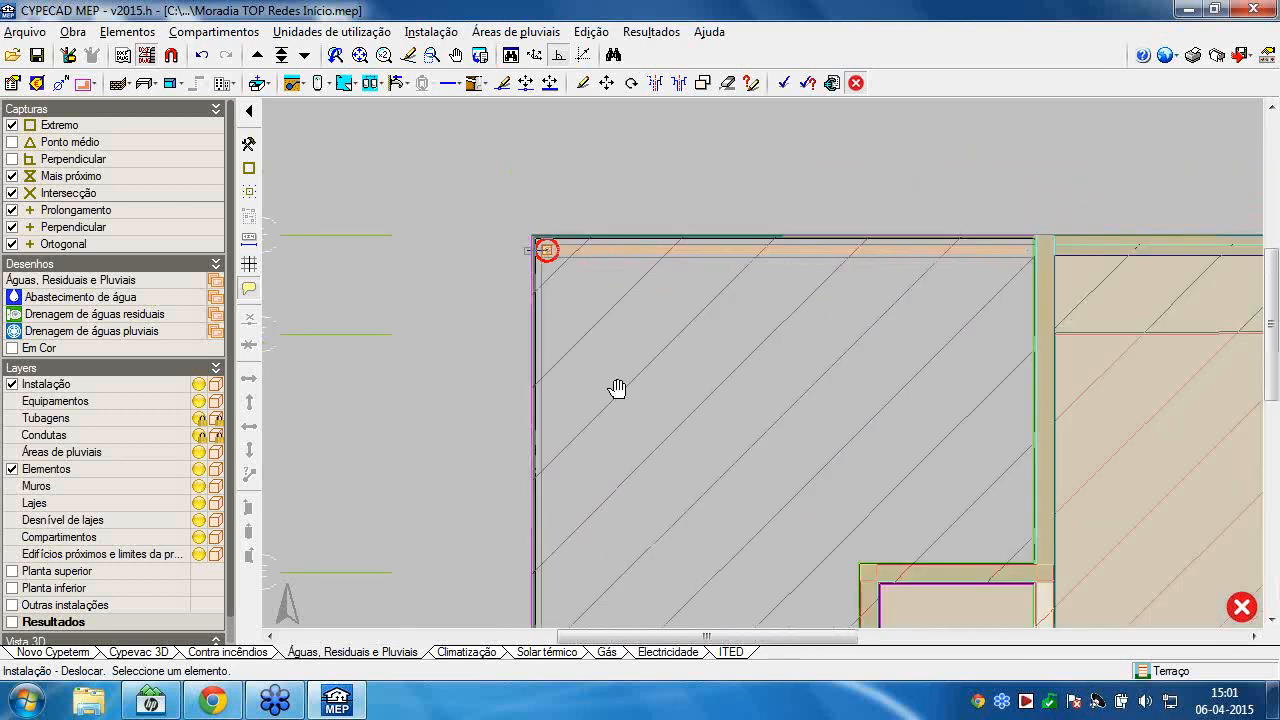
mouse_move(618, 389)
middle_mouse_down()
mouse_move(606, 156)
mouse_move(614, 203)
middle_mouse_up()
scroll(573, 272, "up", 6)
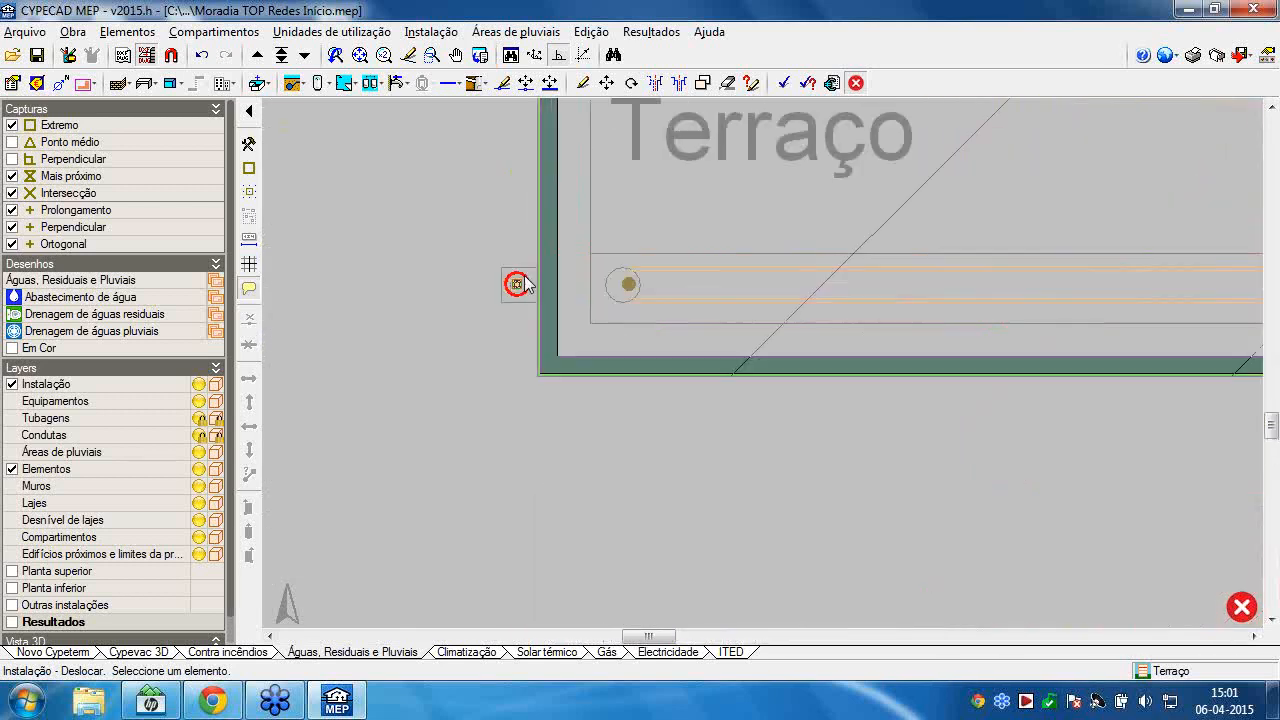
left_click(518, 284)
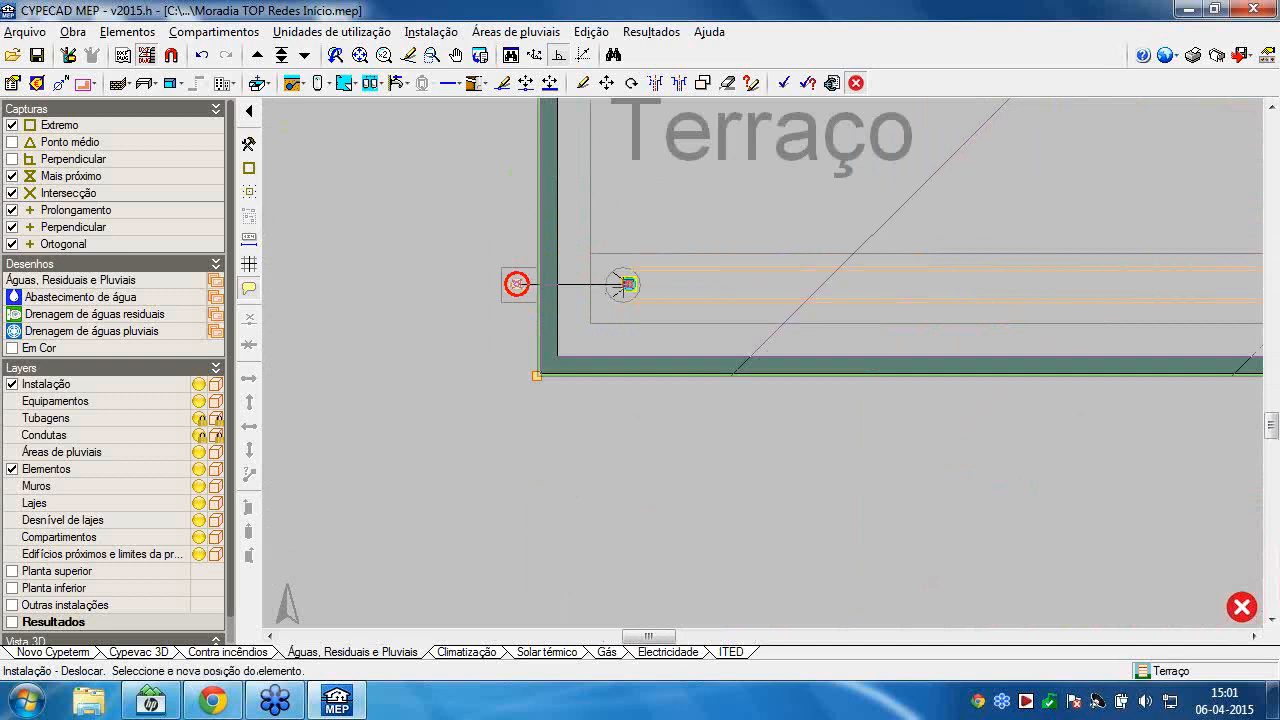
left_click(716, 359)
Shift the downpipe at the small terrace's lower-left corner onto the start of the small terrace's gutter.
scroll(663, 354, "down", 3)
middle_click_drag(1122, 624, 880, 441)
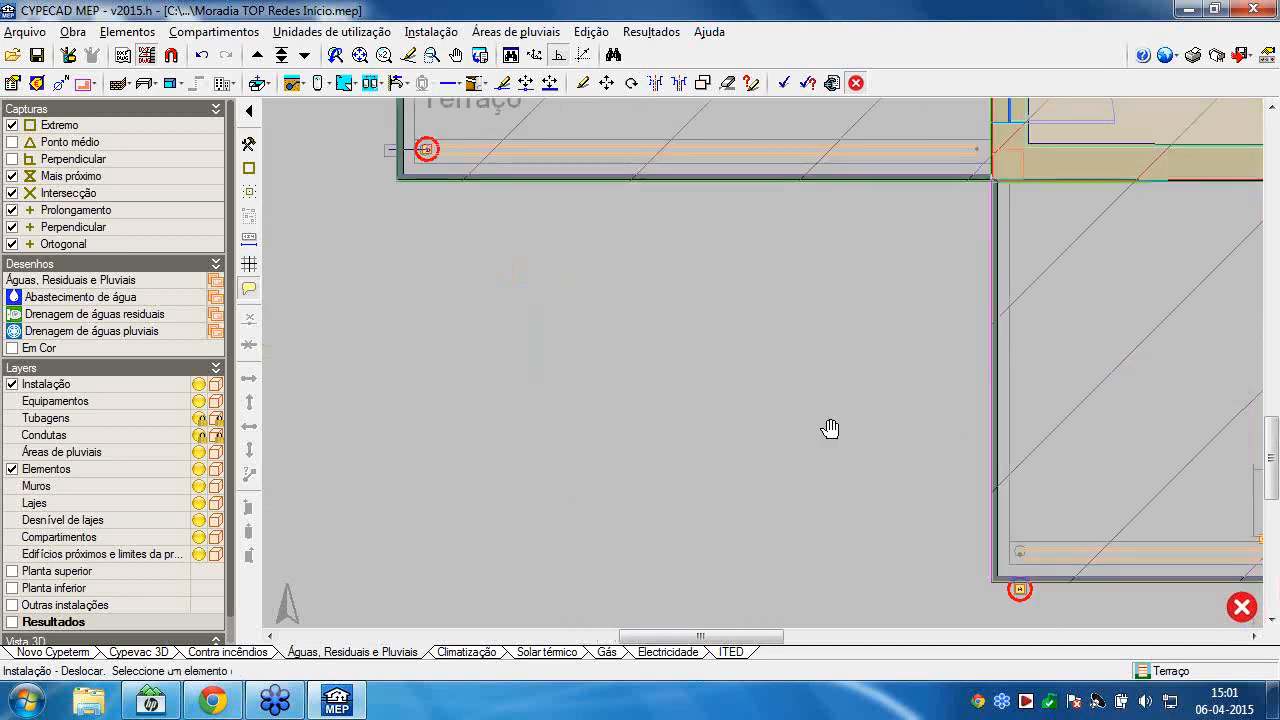
middle_click_drag(1073, 580, 889, 486)
scroll(834, 478, "up", 3)
left_click(770, 496)
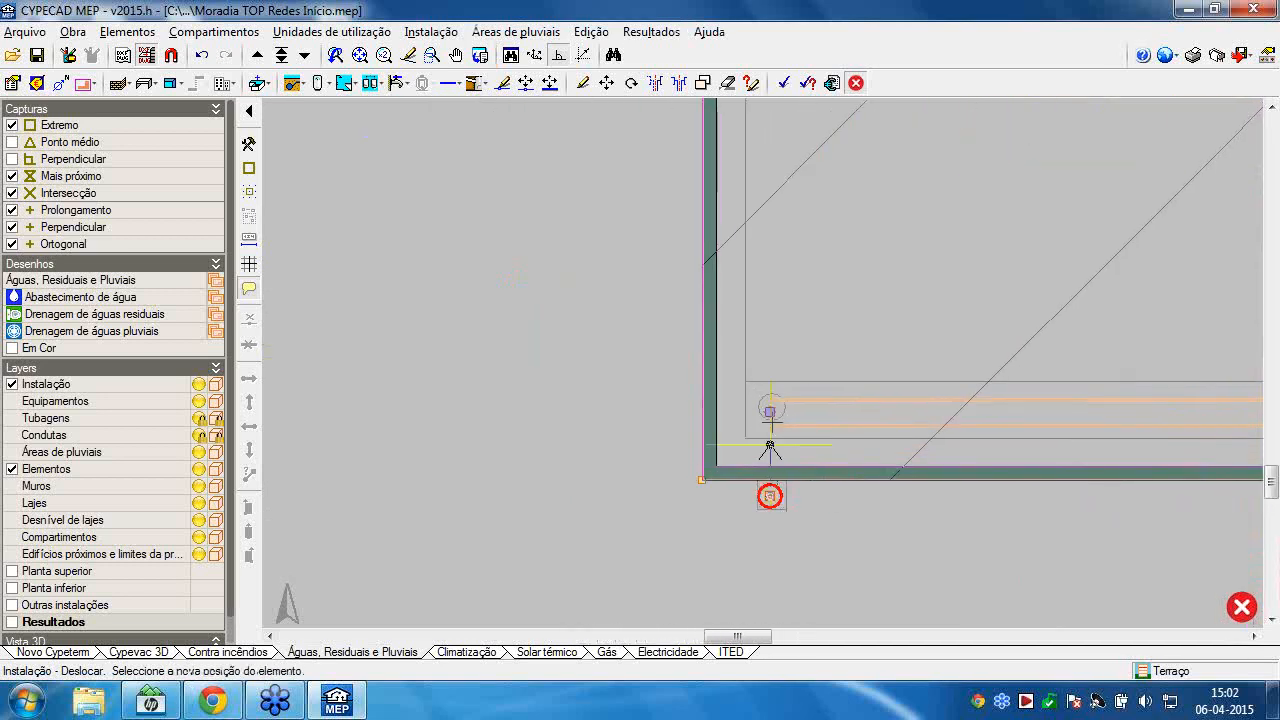
left_click(798, 431)
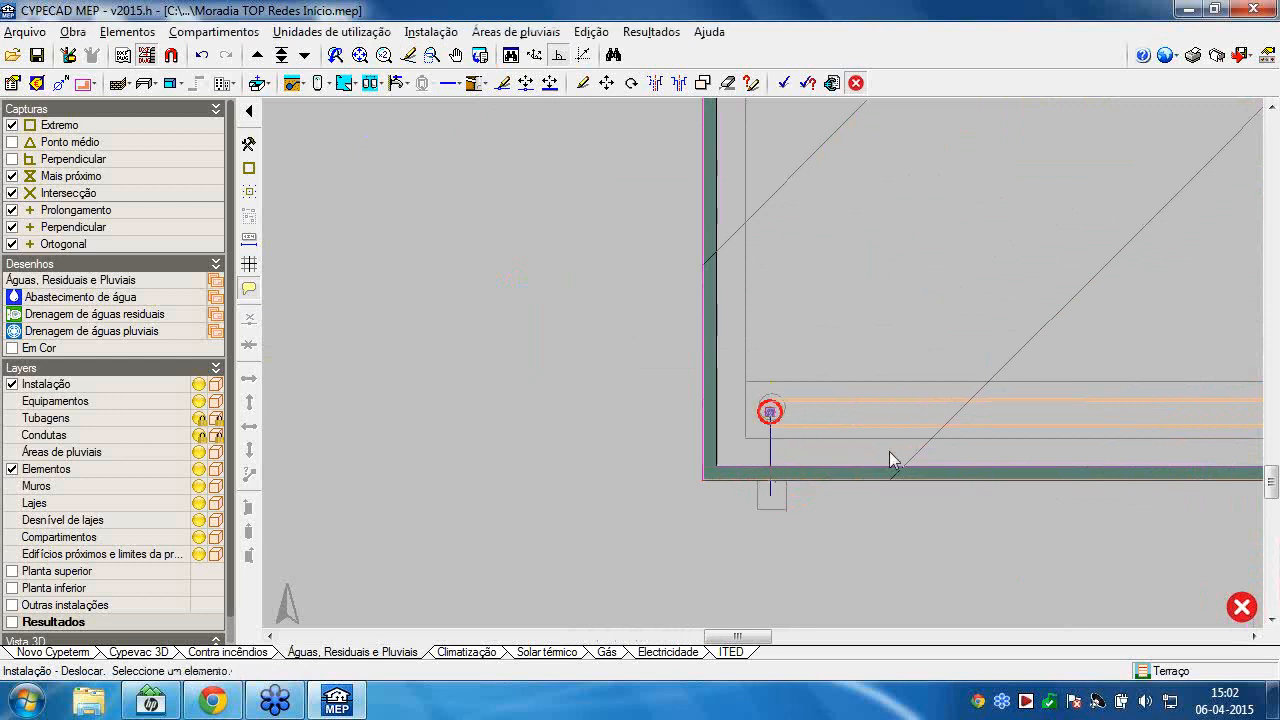
Shift the downpipe at the Desvão's lower-right corner onto the lower end of the vertical gutter.
scroll(885, 450, "down", 4)
middle_click_drag(897, 455, 580, 411)
scroll(620, 421, "down", 1)
scroll(1082, 402, "up", 3)
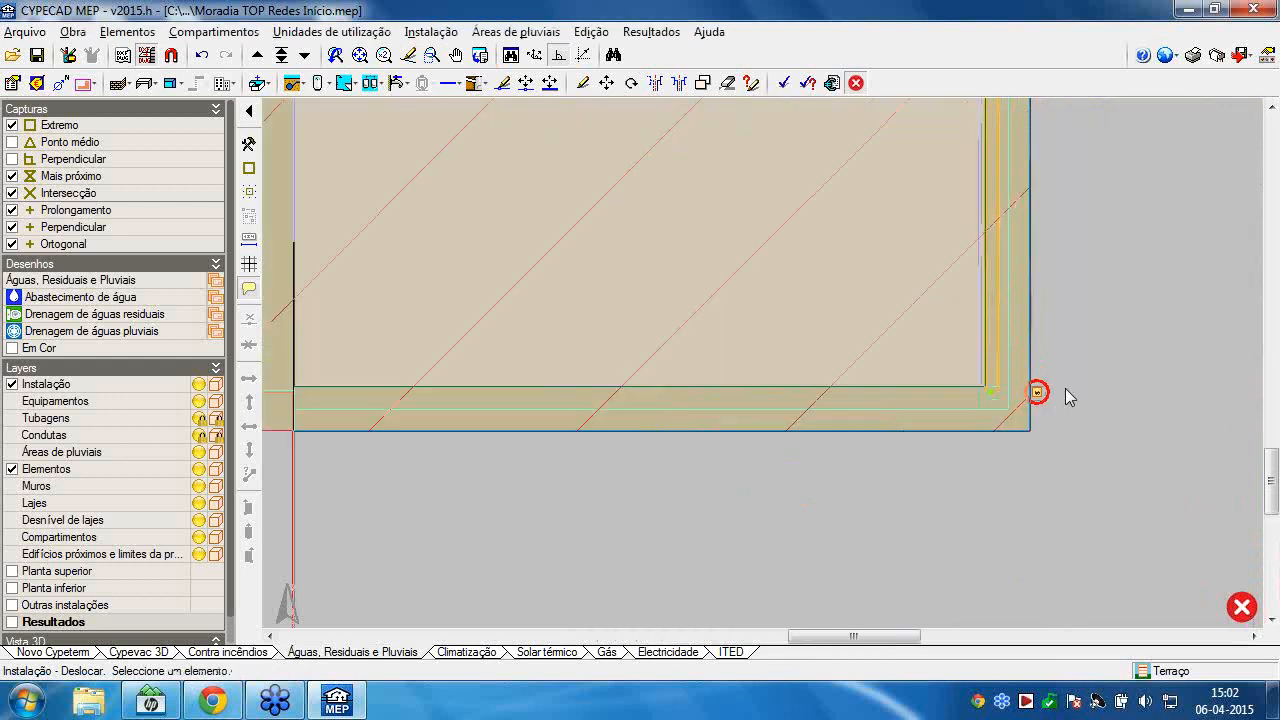
scroll(1065, 390, "up", 3)
left_click(998, 398)
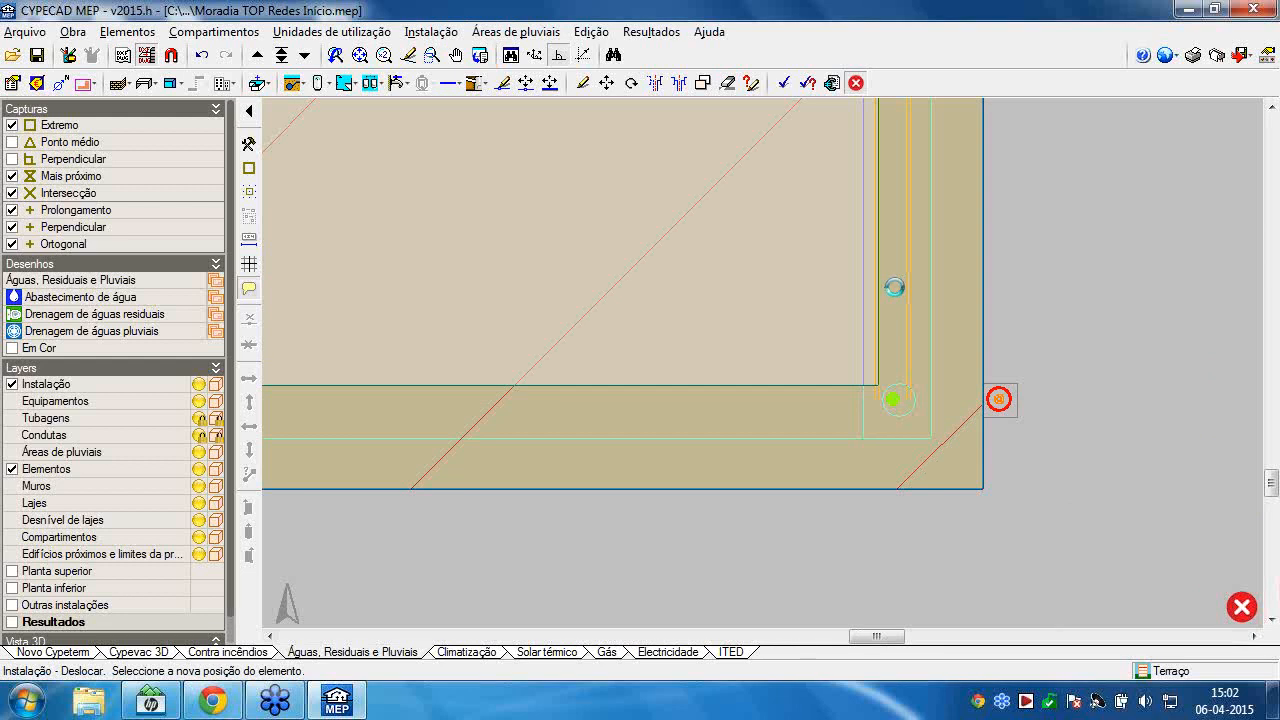
left_click(896, 293)
Shift the downpipe on the Desvão's outer right wall, just above D1, horizontally onto the vertical gutter.
scroll(902, 298, "down", 2)
middle_click_drag(902, 298, 931, 623)
middle_click_drag(961, 150, 947, 590)
middle_click_drag(964, 100, 934, 331)
scroll(949, 278, "up", 3)
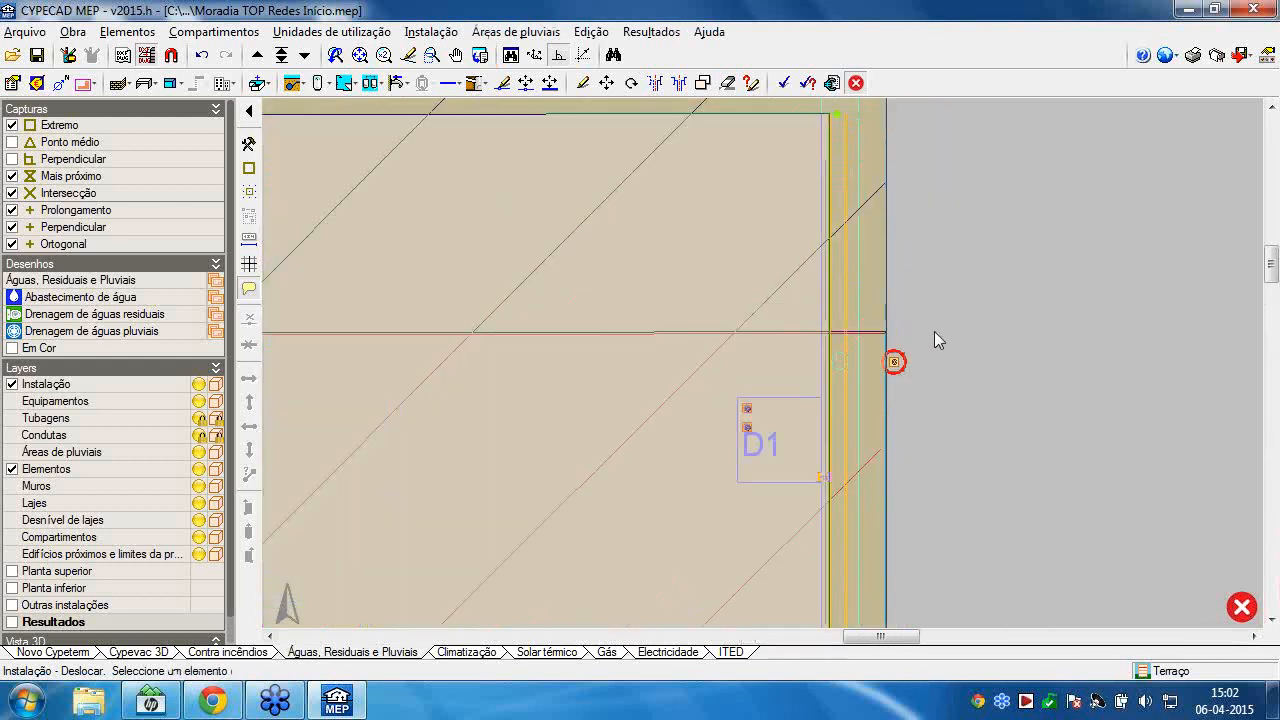
scroll(932, 345, "up", 2)
left_click(841, 399)
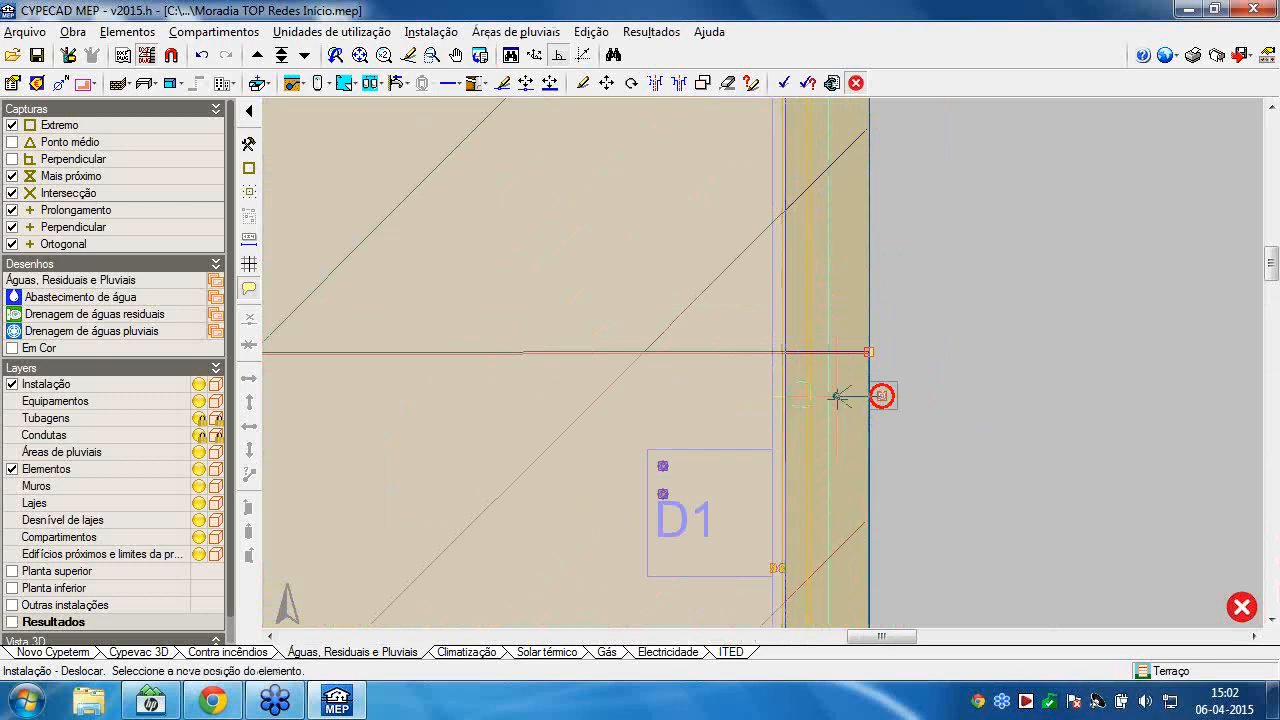
left_click(798, 396)
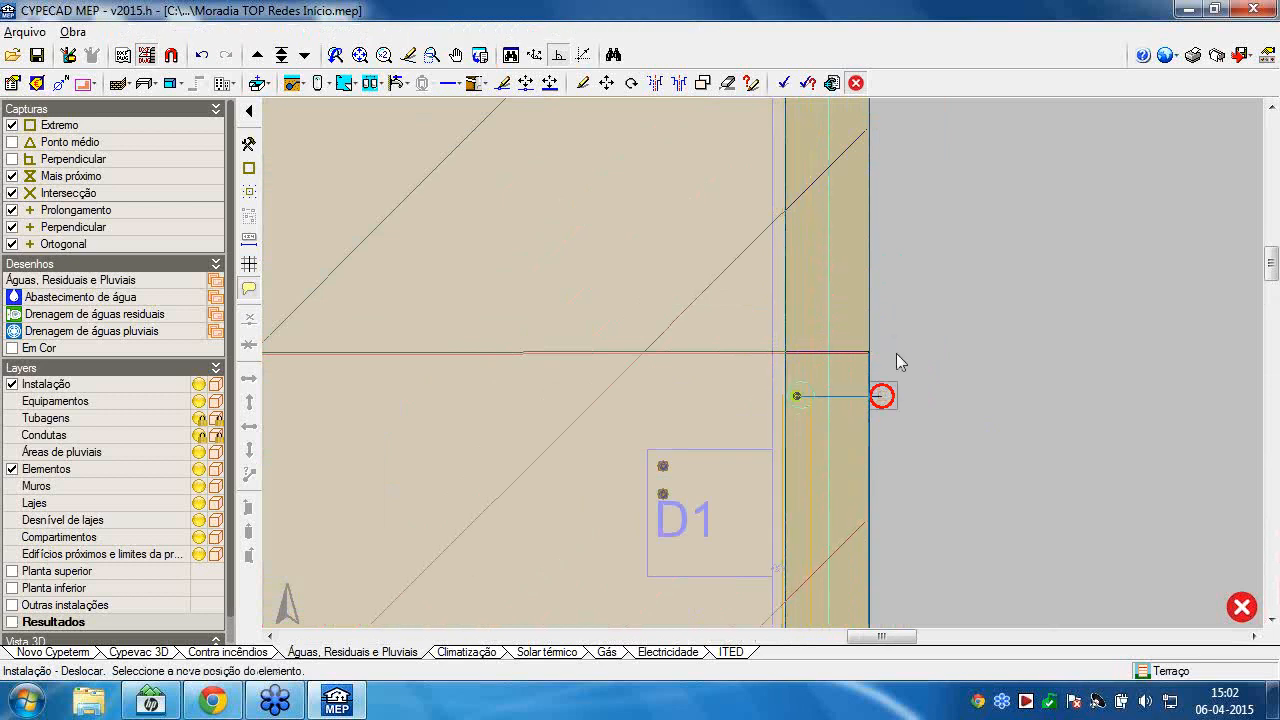
Show the whole plan and switch the displayed floor group to Piso 0.
scroll(885, 355, "down", 3)
scroll(840, 378, "down", 5)
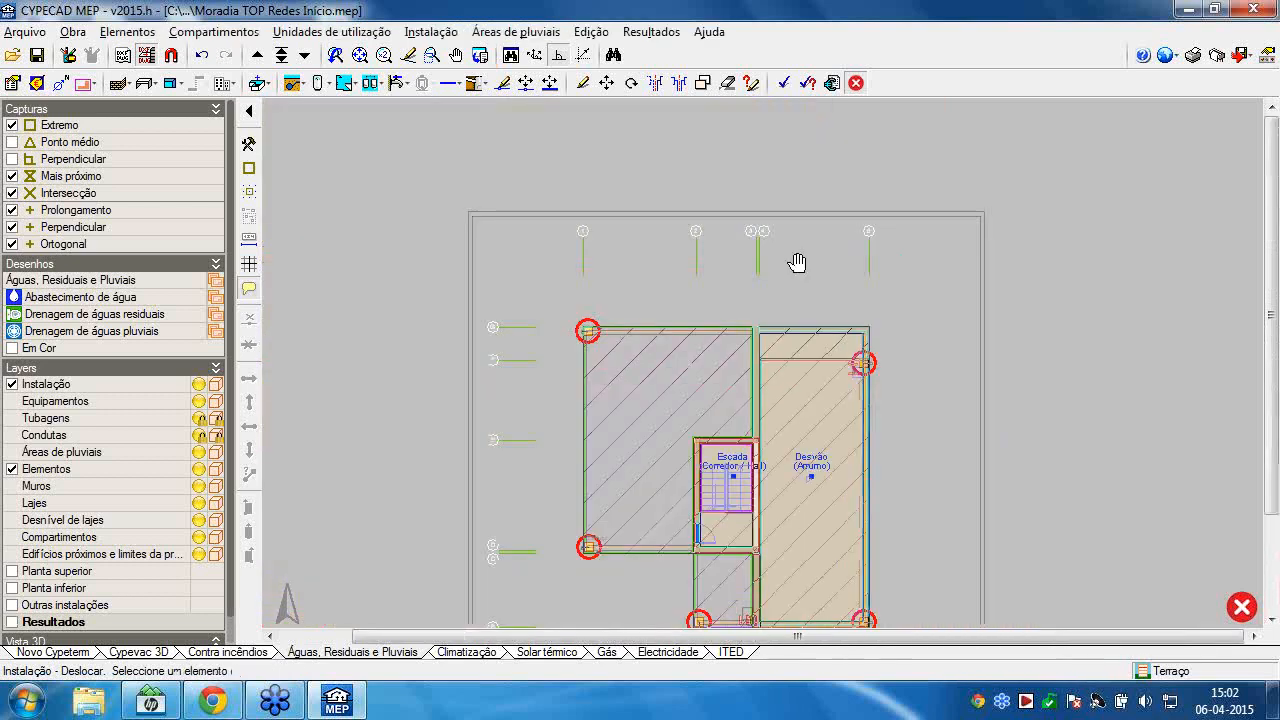
middle_click_drag(797, 263, 874, 123)
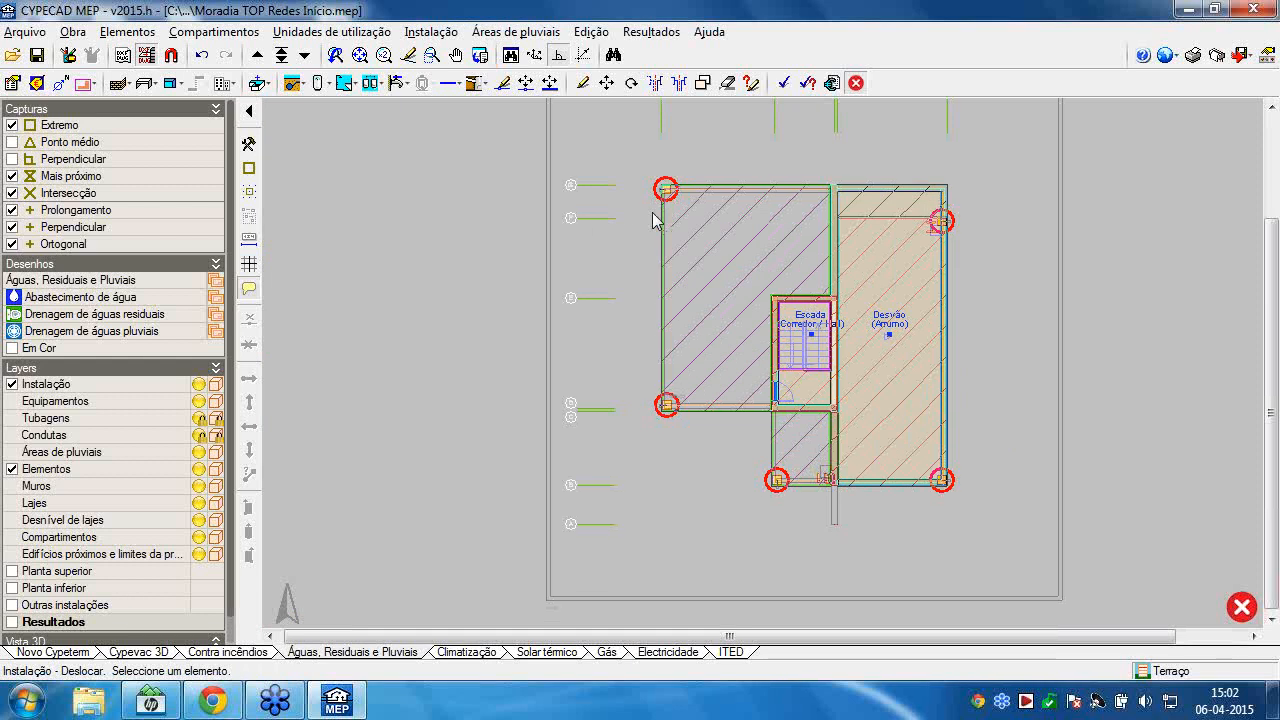
left_click(283, 56)
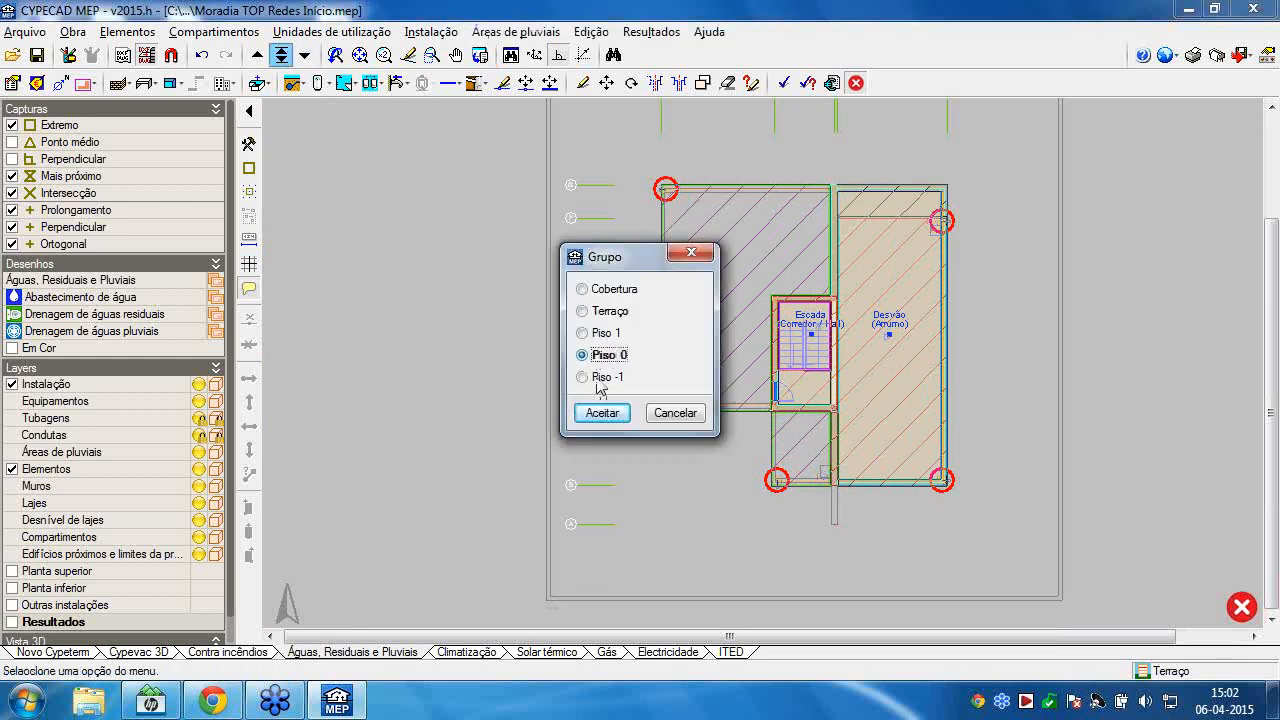
left_click(602, 412)
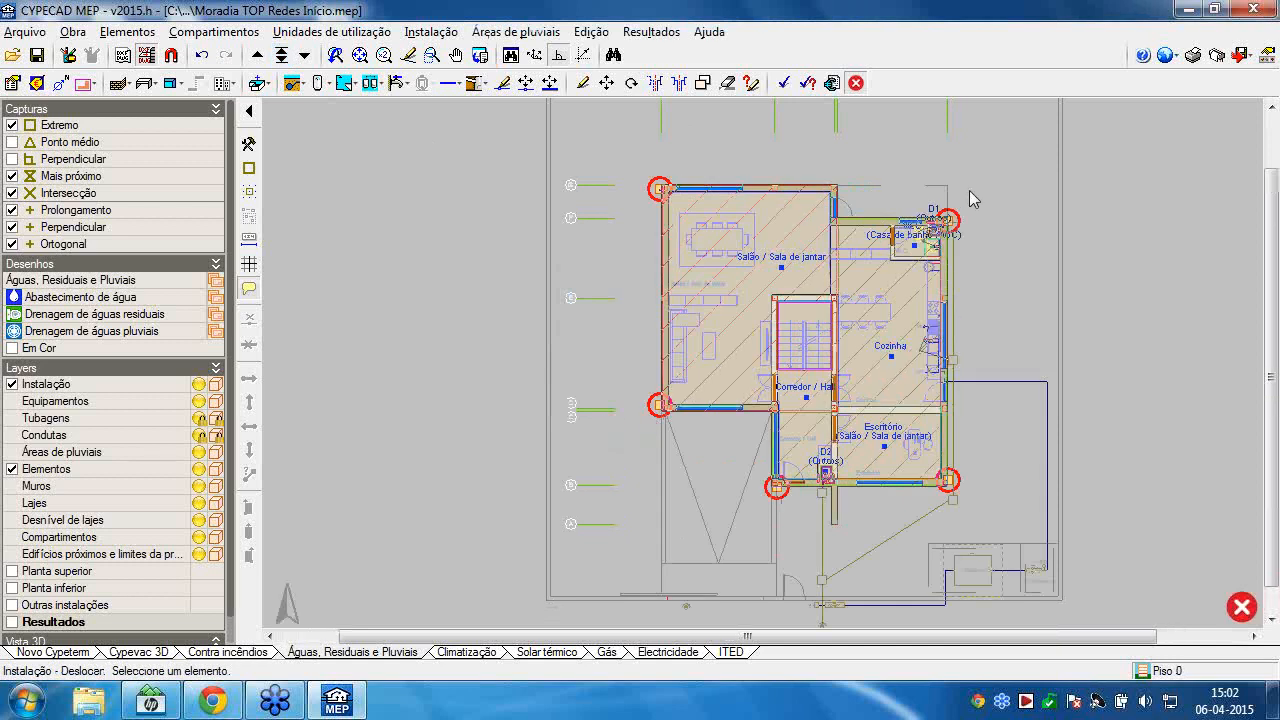
Place an inspection chamber (Caixa de visita) with a 0.00 m level difference outside the Salão, level with its upper-left downpipe.
scroll(969, 190, "up", 3)
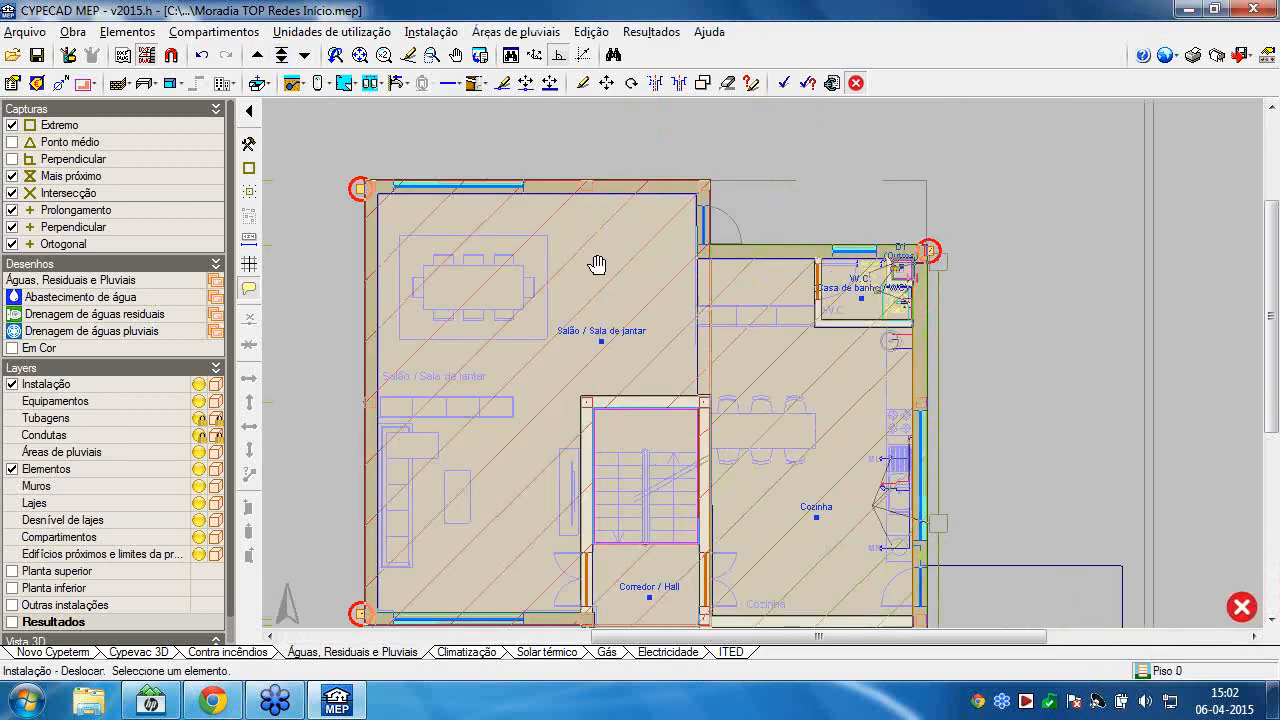
middle_click_drag(597, 264, 694, 254)
middle_click_drag(540, 246, 643, 231)
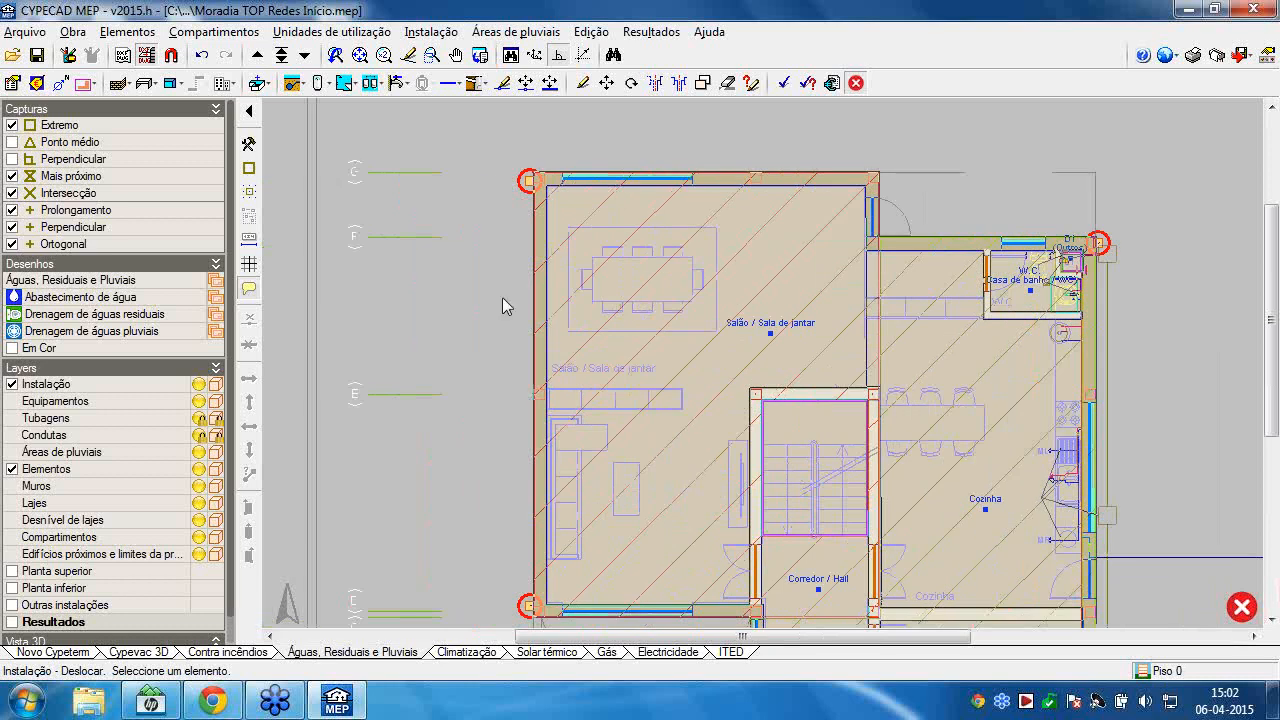
left_click(477, 85)
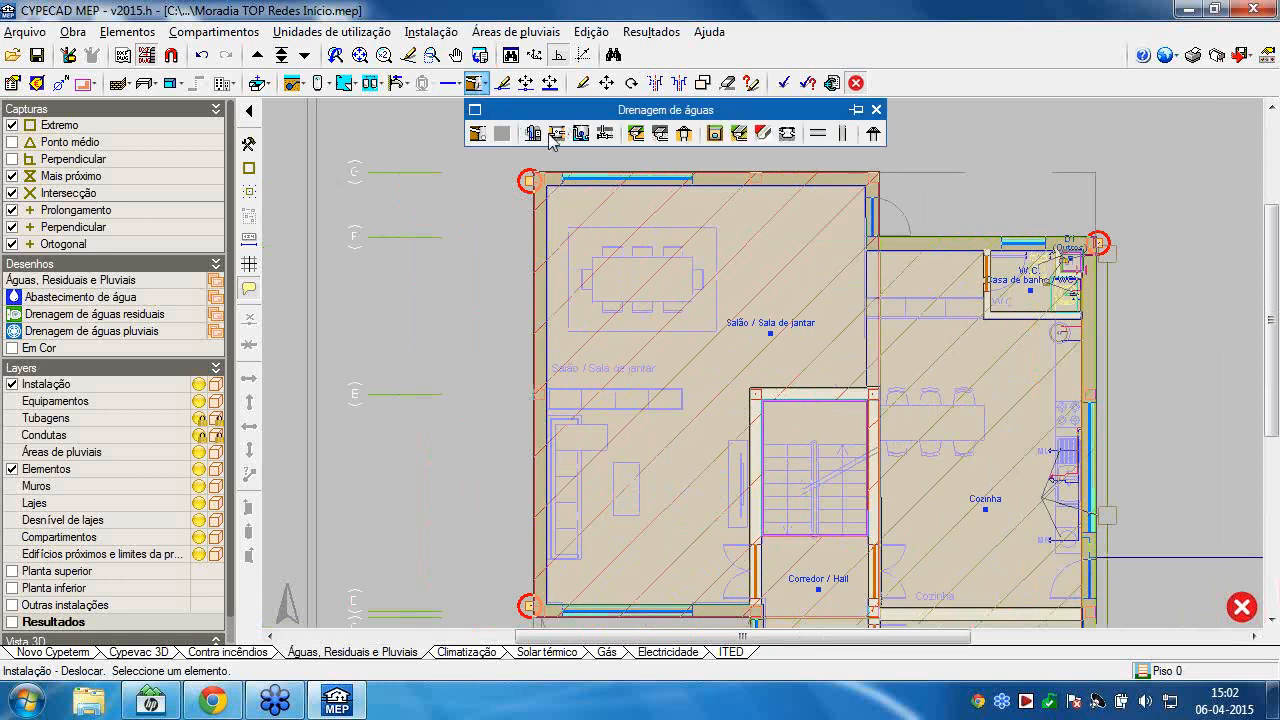
left_click(557, 135)
left_click(551, 371)
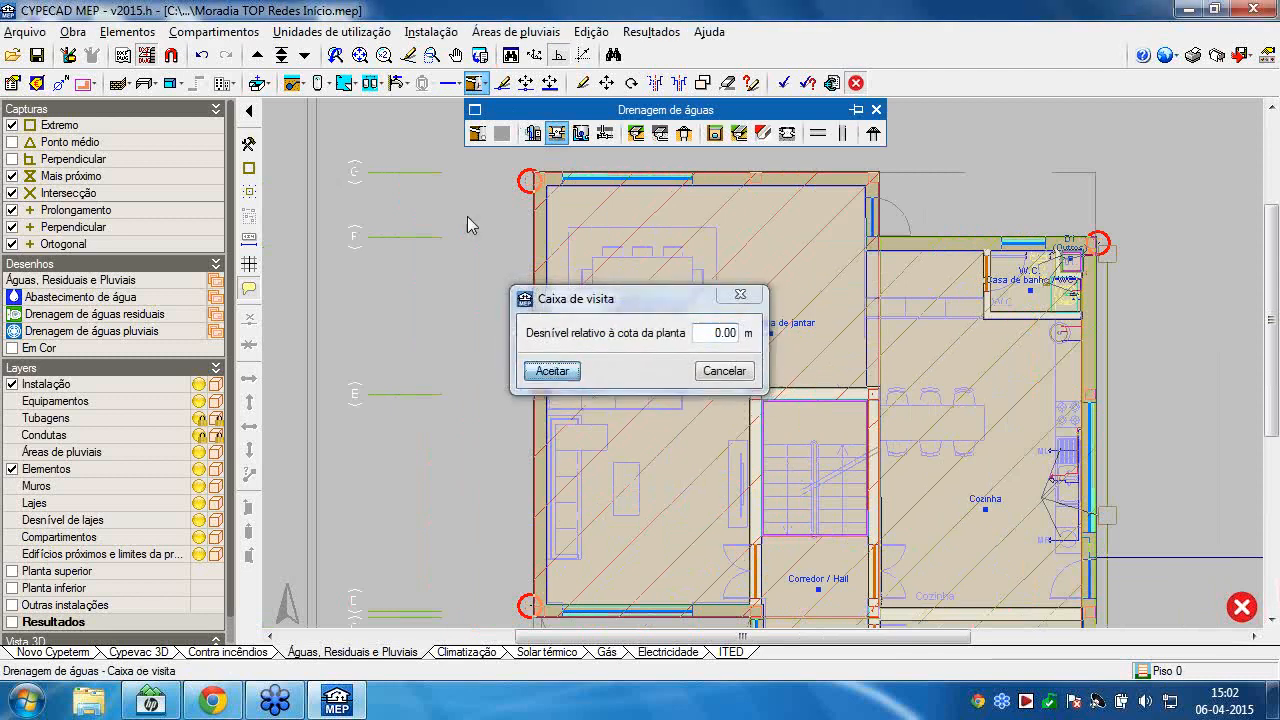
scroll(484, 175, "up", 2)
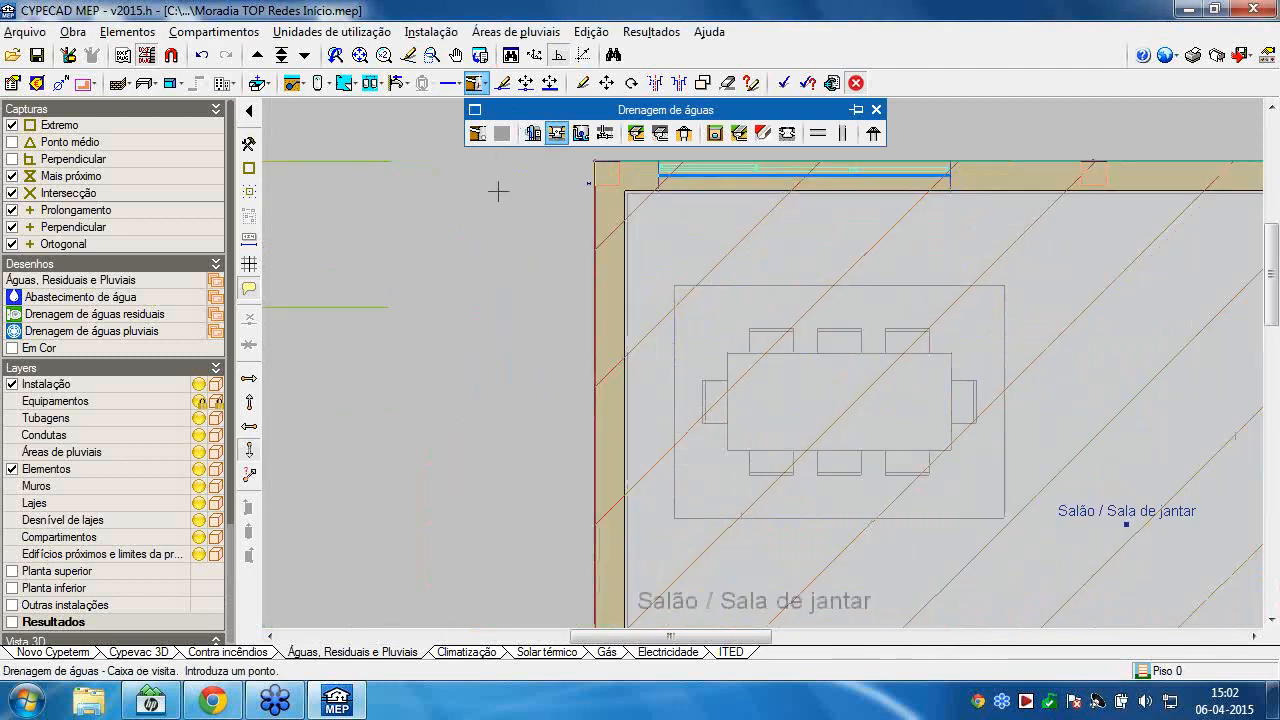
left_click(496, 183)
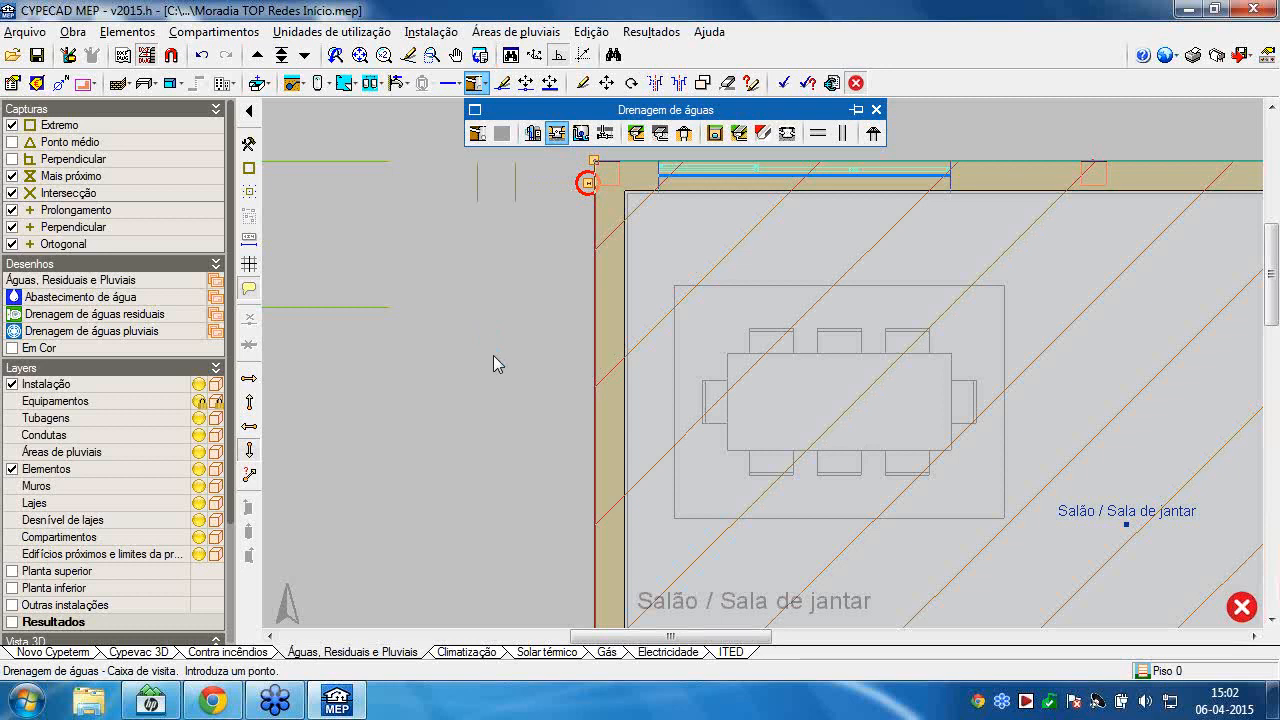
Place an inspection chamber outside the Salão's lower-left corner, level with the downpipe and aligned below the first chamber.
scroll(523, 255, "down", 3)
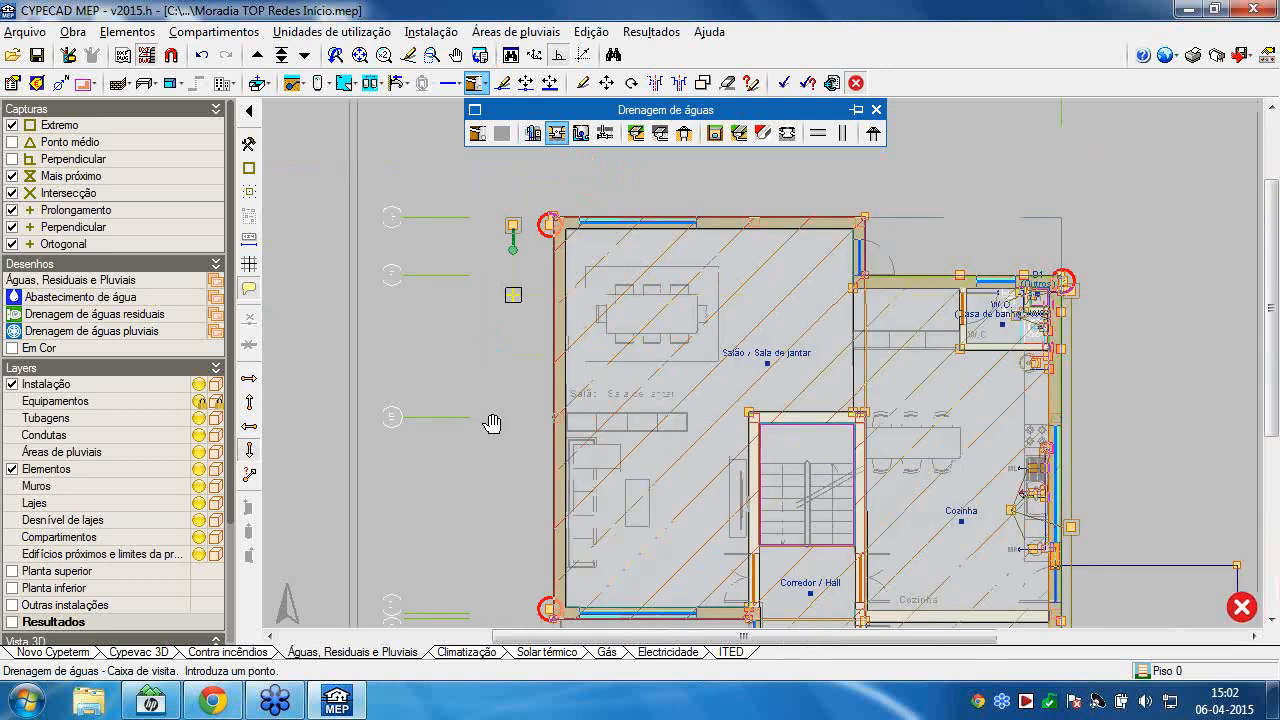
scroll(546, 466, "up", 6)
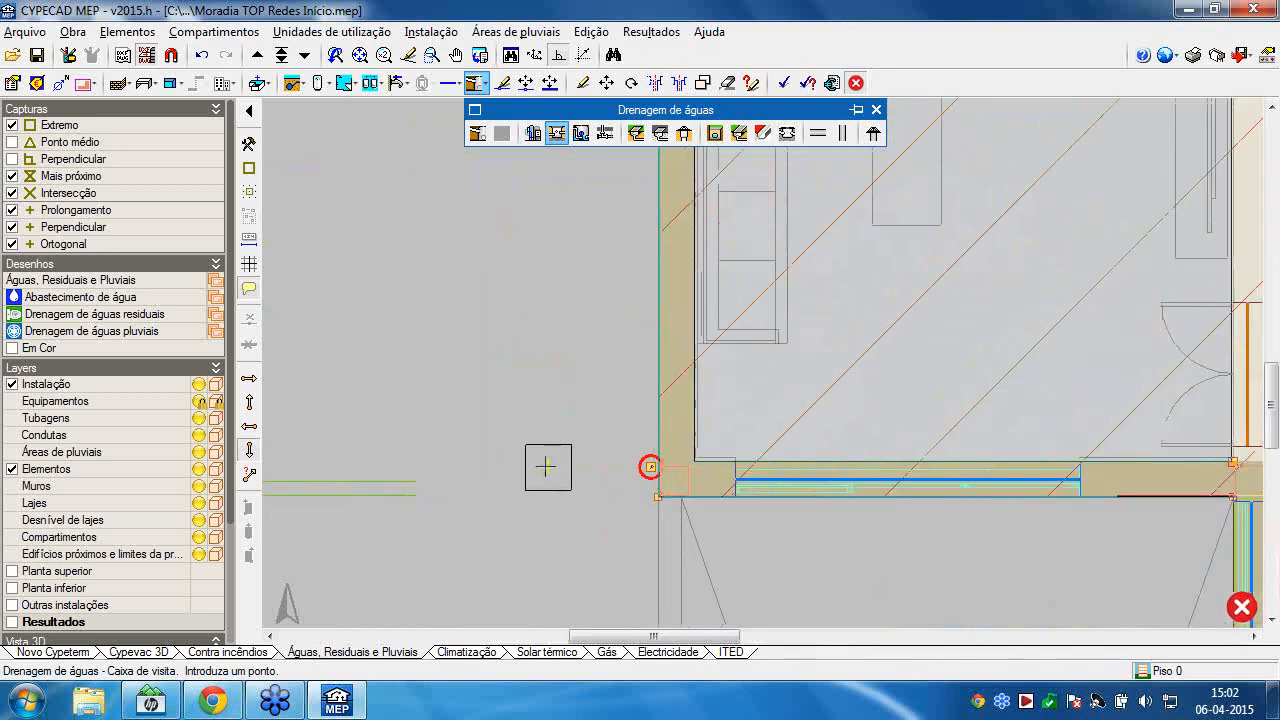
scroll(545, 466, "down", 2)
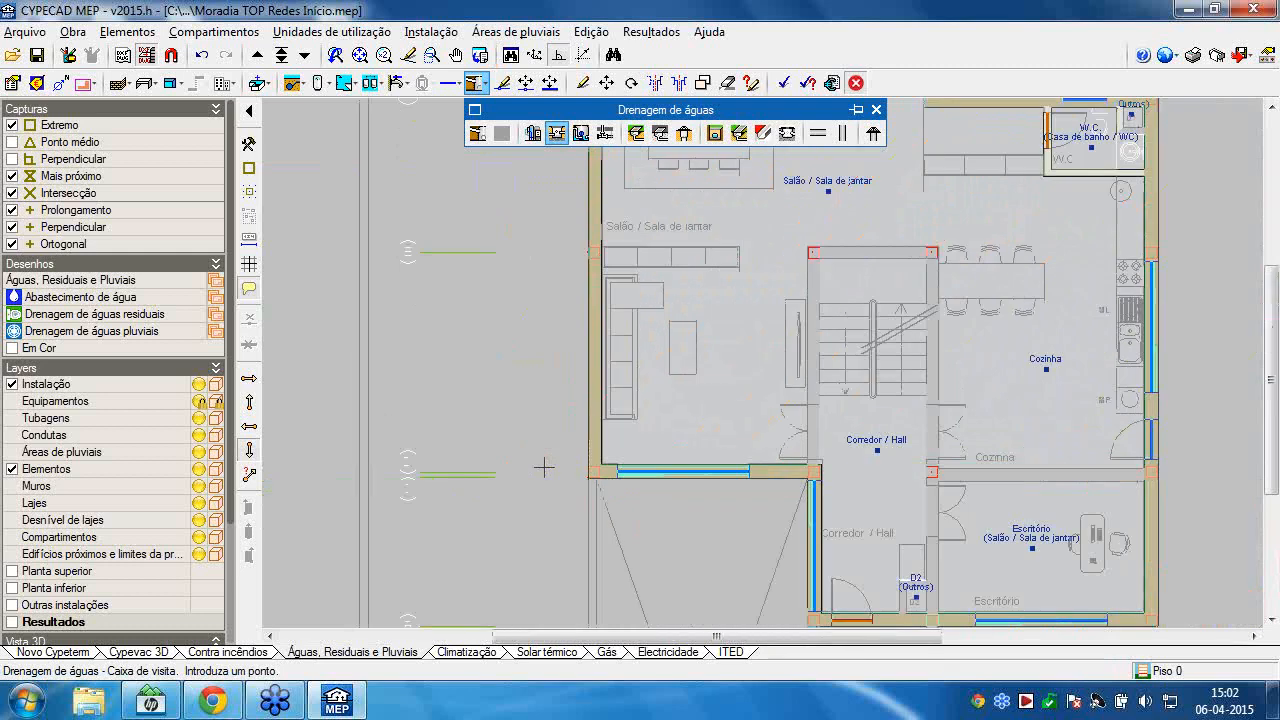
middle_click_drag(544, 466, 614, 571)
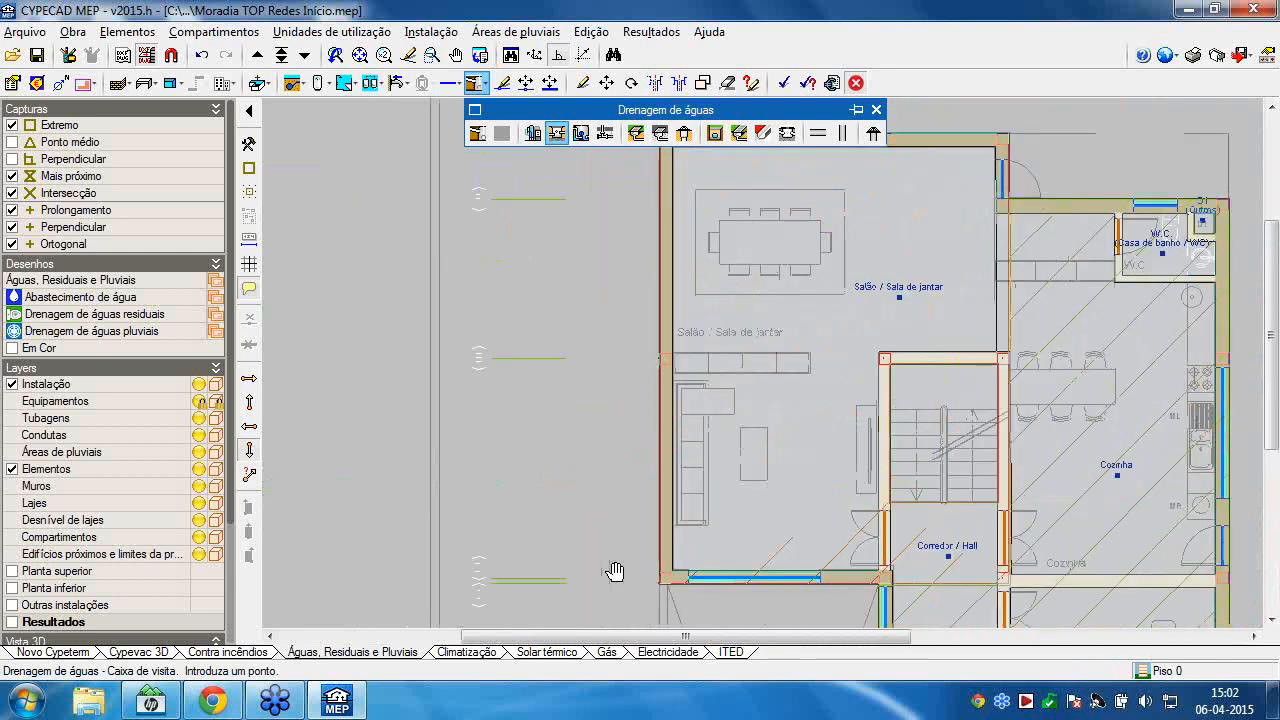
scroll(614, 571, "down", 1)
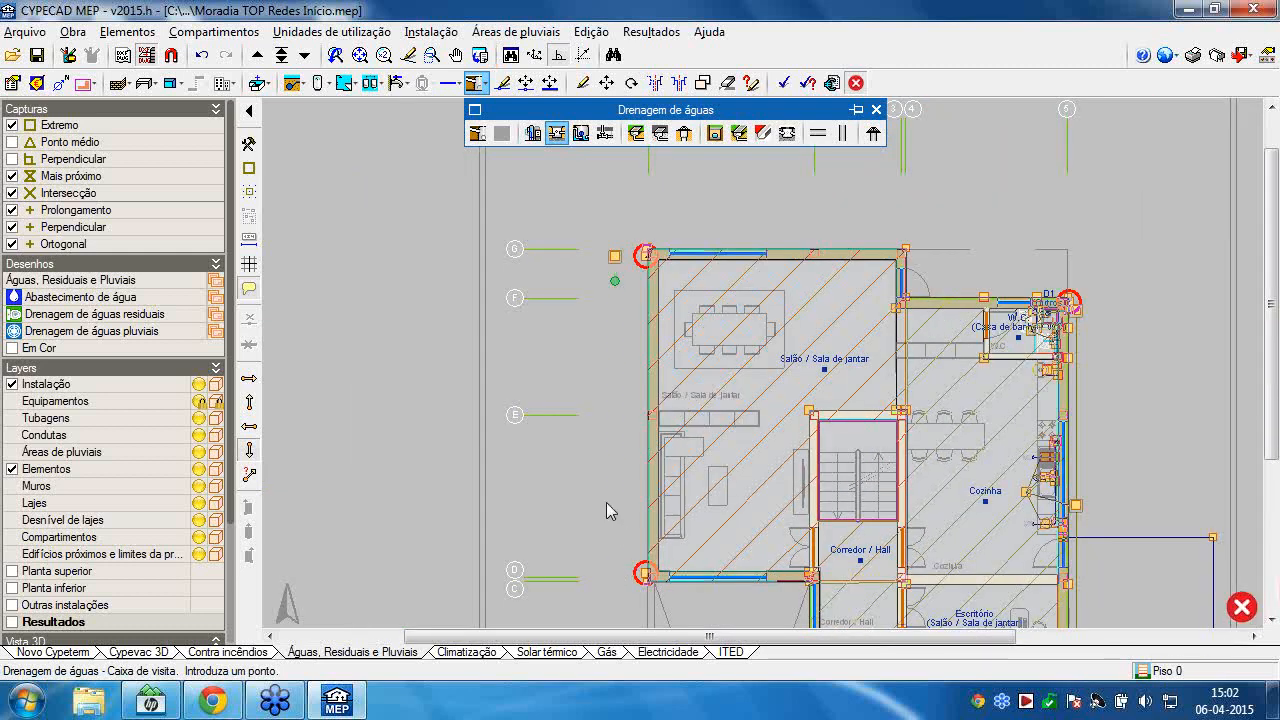
left_click(615, 574)
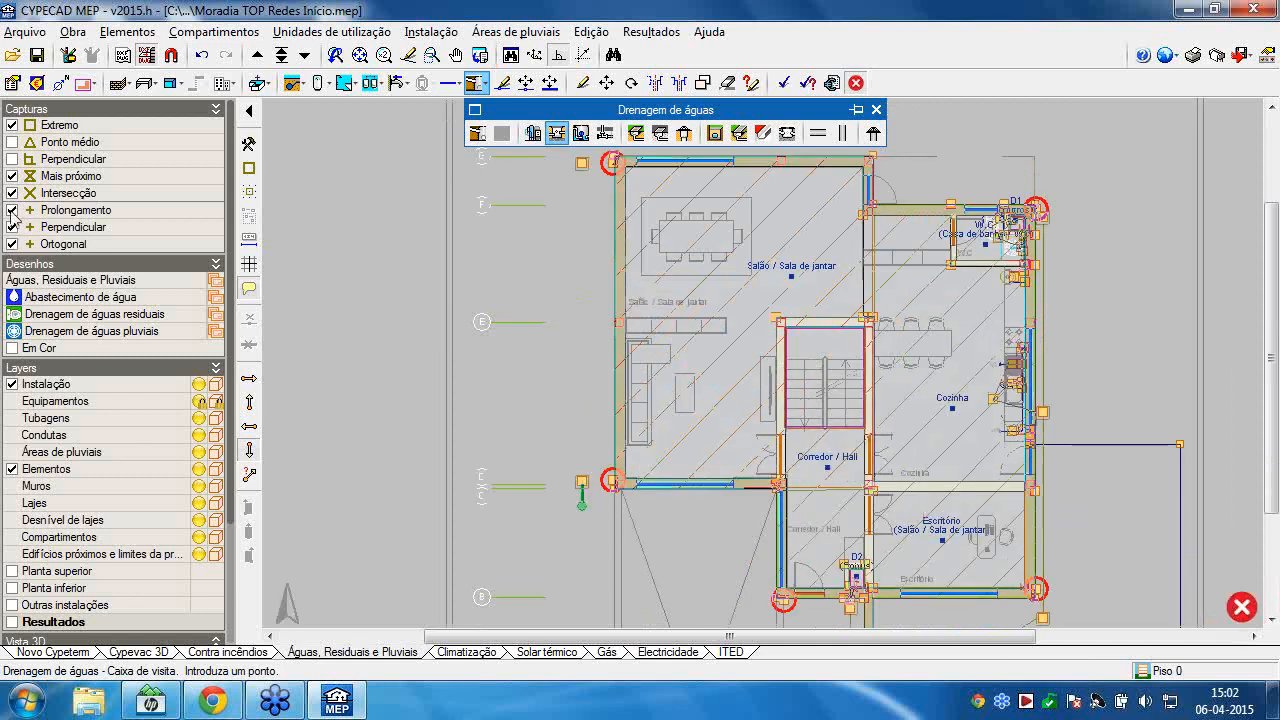
Place an inspection chamber outside the right wall beside D1, level with the upper-right downpipe.
middle_click_drag(663, 377, 1072, 347)
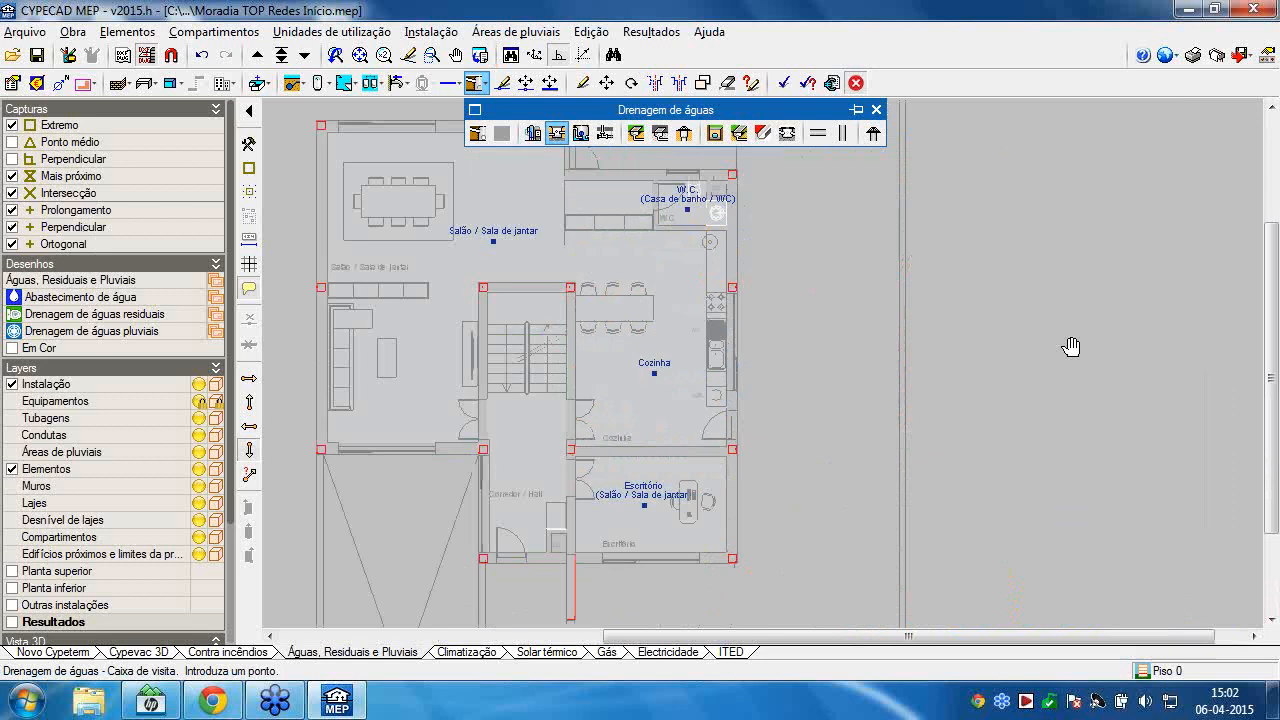
scroll(774, 229, "up", 3)
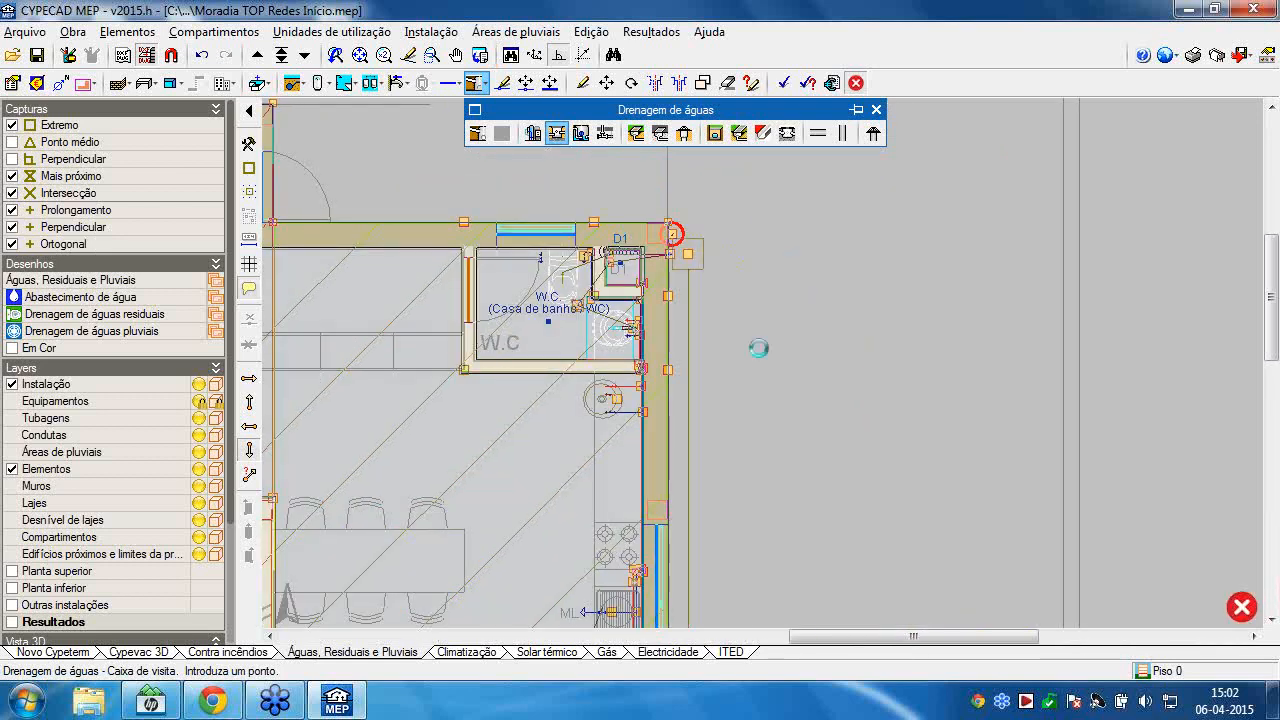
left_click(768, 234)
Place an inspection chamber outside the Escritório's lower-right corner, level with the downpipe and aligned below the chamber beside D1.
scroll(797, 323, "down", 3)
middle_click_drag(800, 319, 757, 323)
scroll(771, 368, "down", 2)
middle_click_drag(769, 370, 775, 262)
scroll(776, 464, "up", 1)
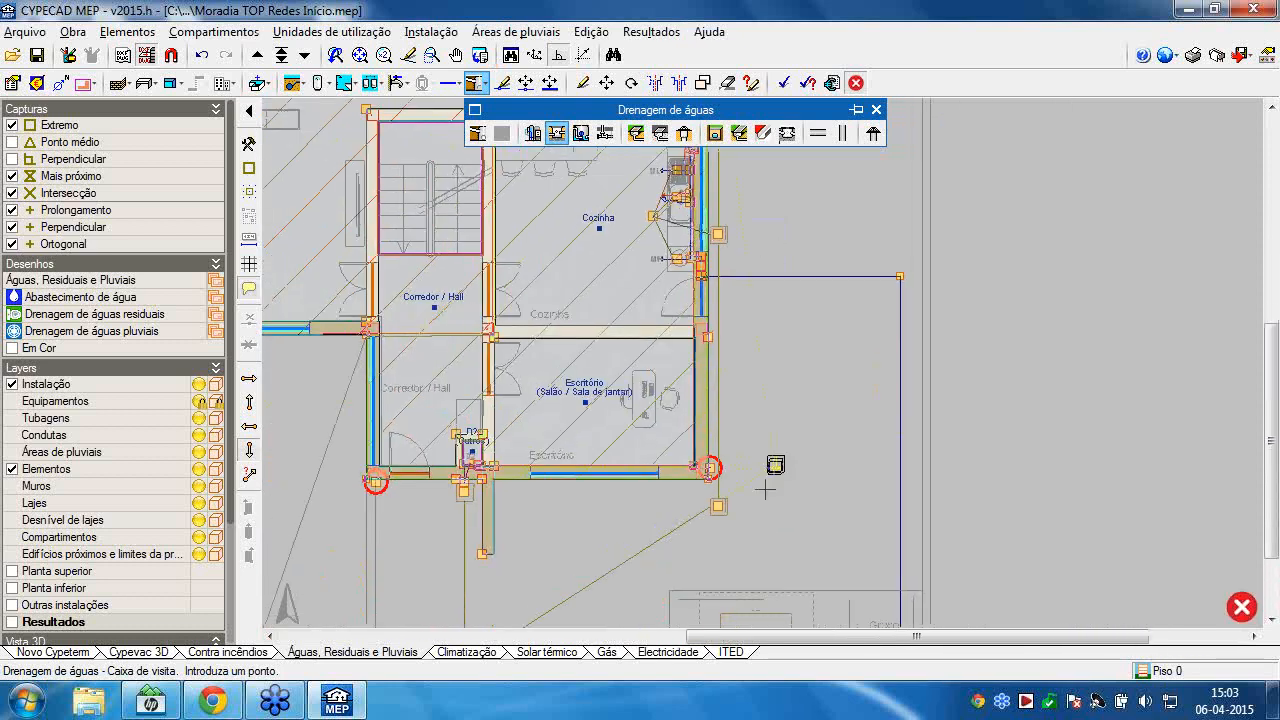
scroll(775, 466, "down", 1)
middle_click_drag(773, 468, 737, 537)
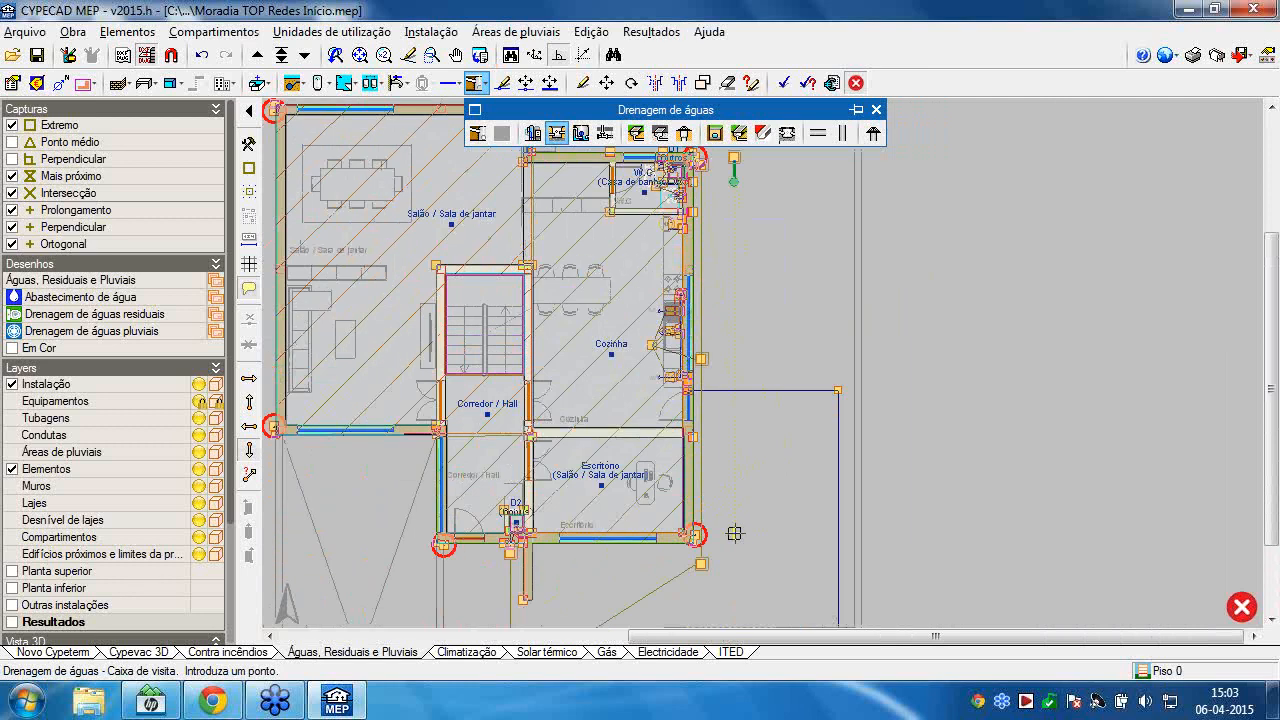
left_click(735, 533)
Place an inspection chamber in line below the downpipe at the Corredor / Hall's lower-left corner, beside the ramp.
middle_click_drag(867, 335, 871, 322)
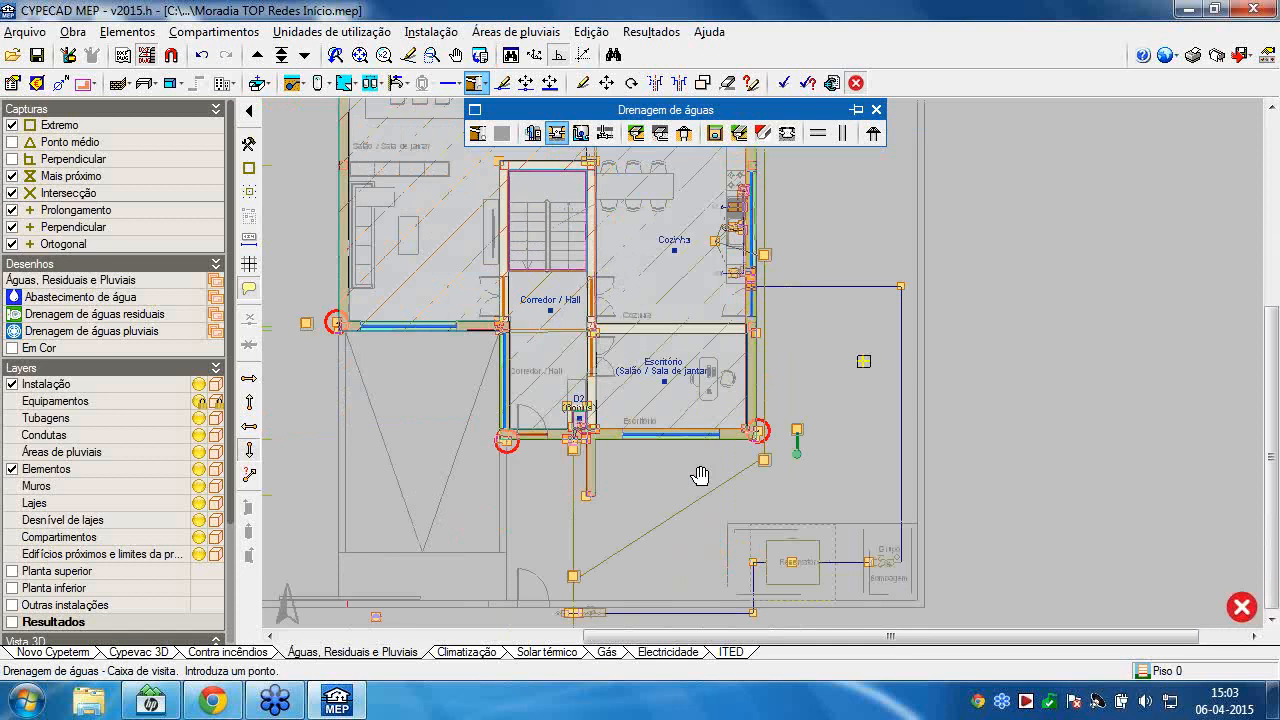
middle_click_drag(596, 478, 604, 436)
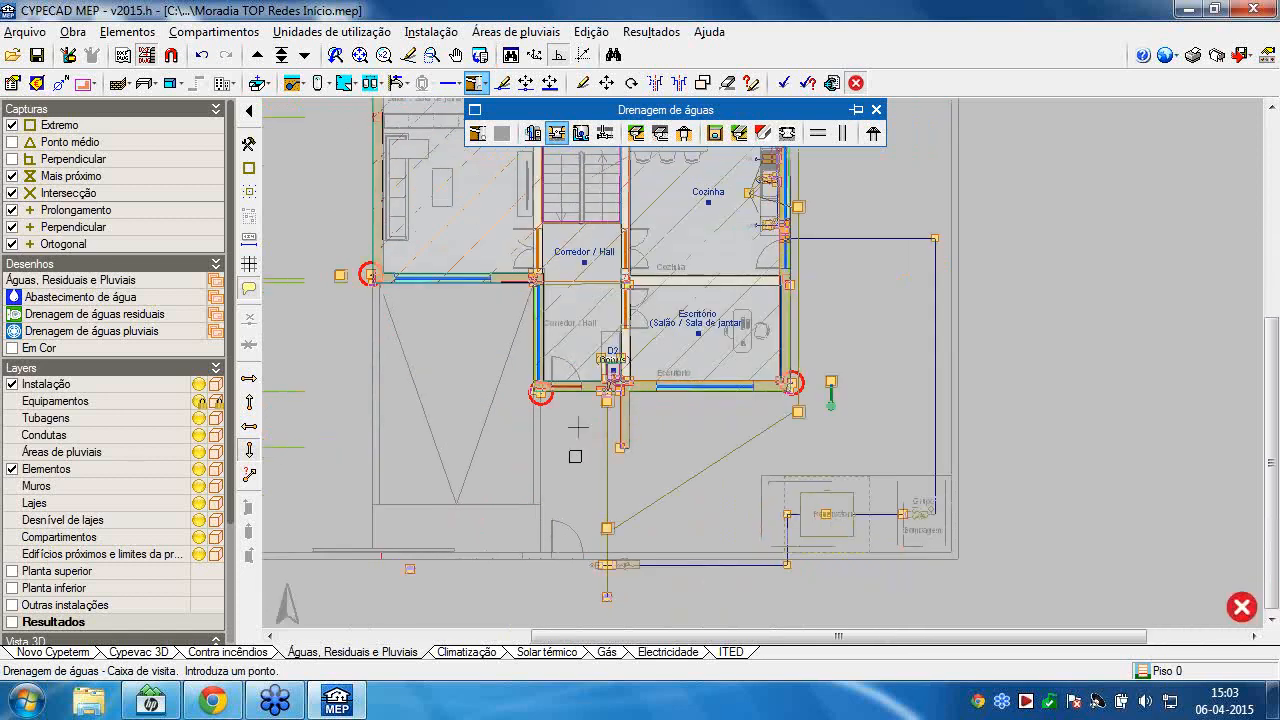
scroll(616, 430, "up", 1)
scroll(616, 430, "up", 2)
middle_click_drag(616, 434, 626, 426)
scroll(626, 426, "down", 1)
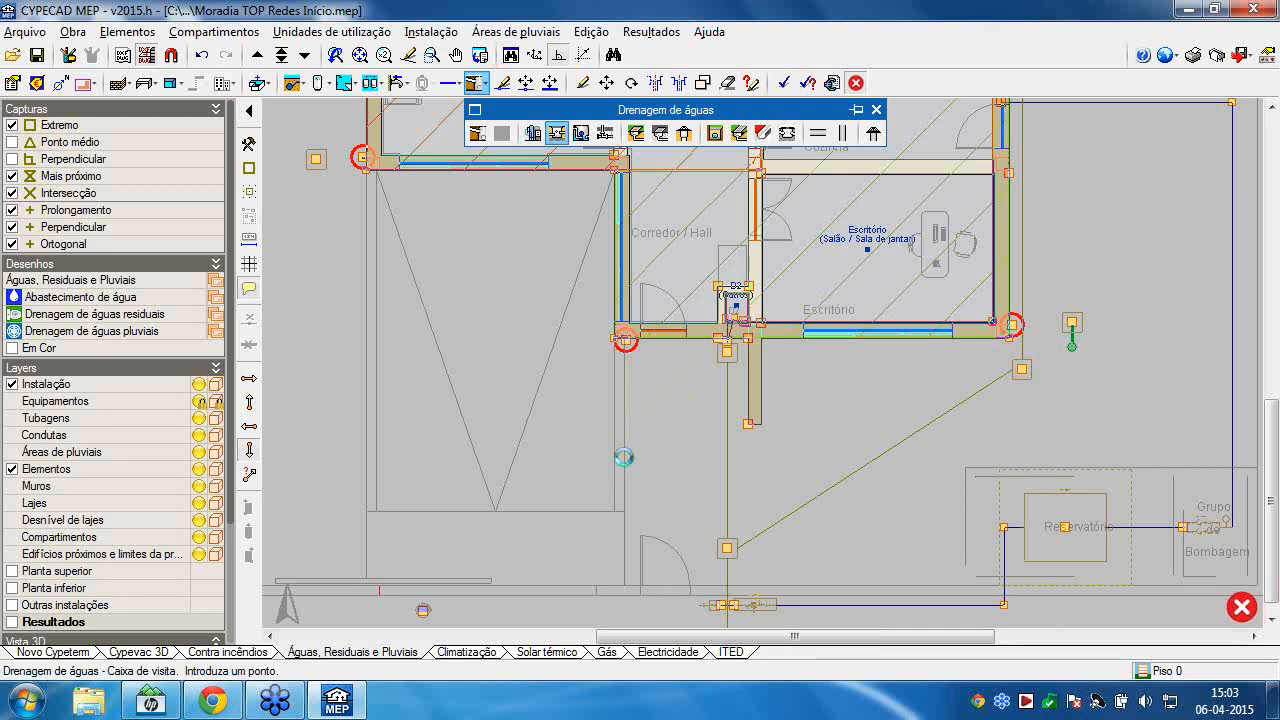
left_click(624, 457)
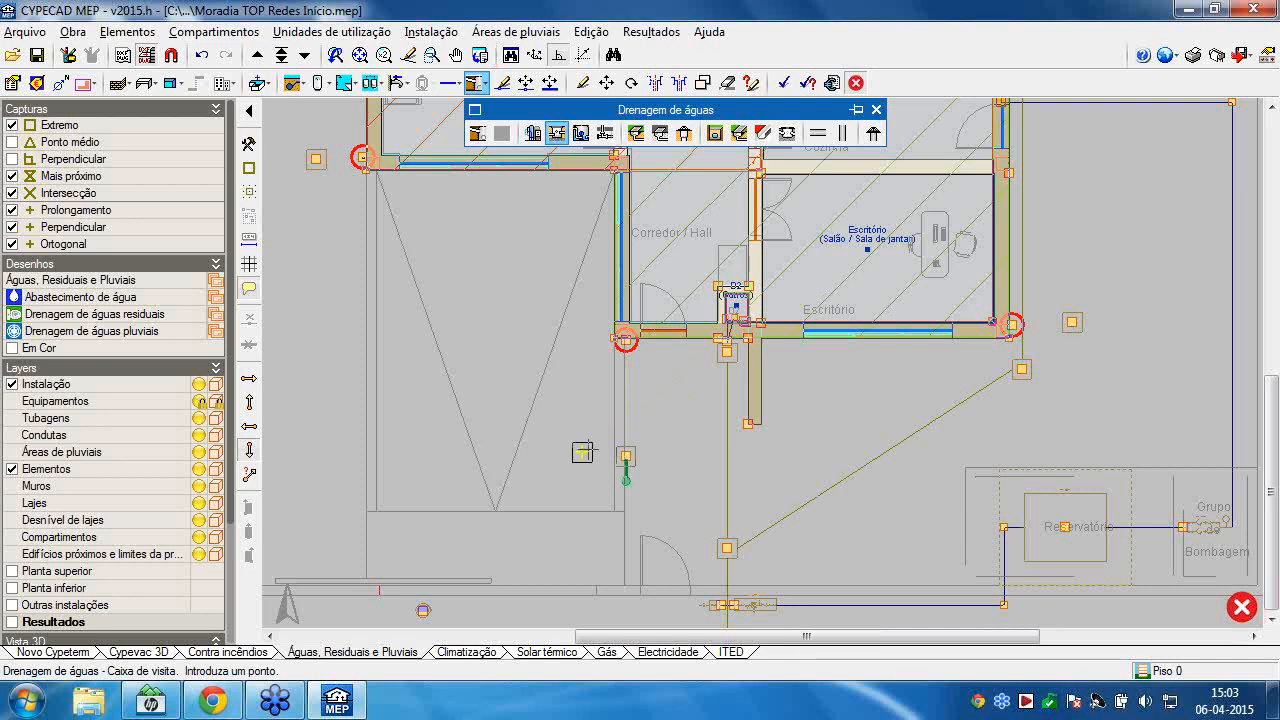
Place an inspection chamber directly below the downpipe at the Corredor / Hall's lower-left corner, in line above the previous chamber.
scroll(582, 452, "down", 2)
middle_click_drag(582, 452, 669, 508)
scroll(619, 423, "down", 1)
middle_click_drag(619, 423, 648, 442)
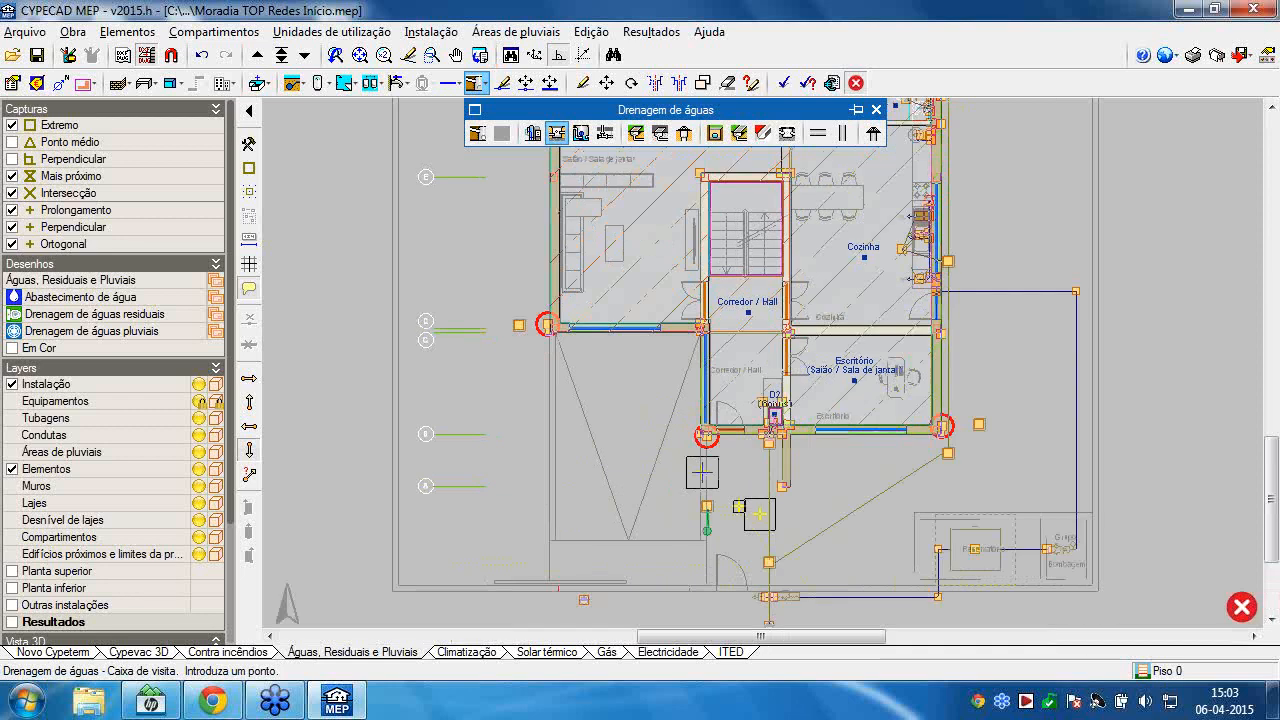
scroll(736, 505, "up", 3)
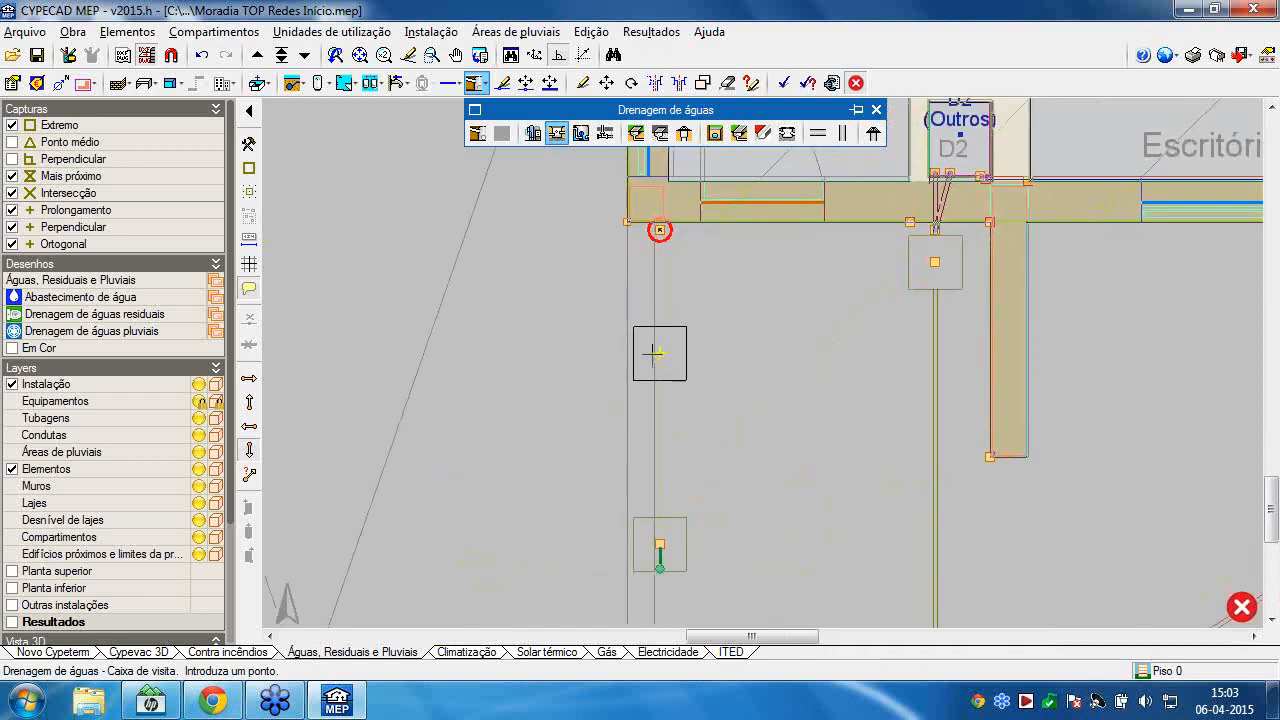
scroll(660, 352, "up", 1)
scroll(660, 352, "up", 1)
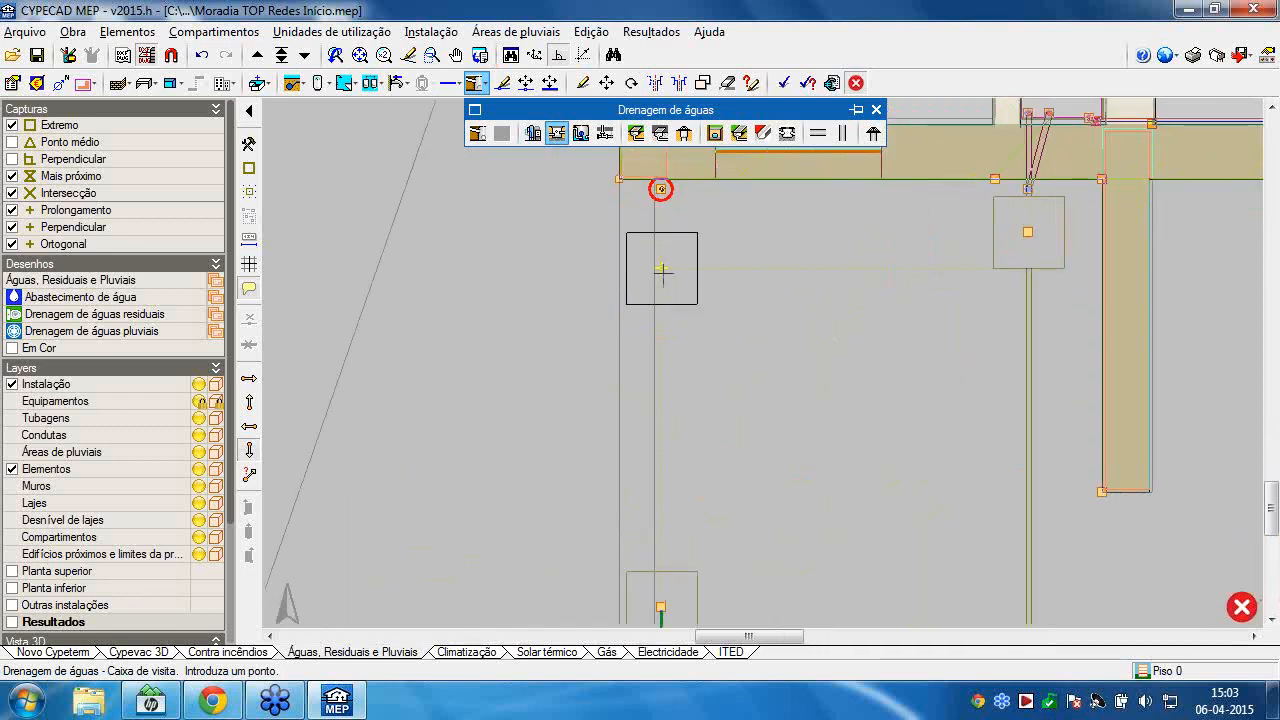
left_click(662, 270)
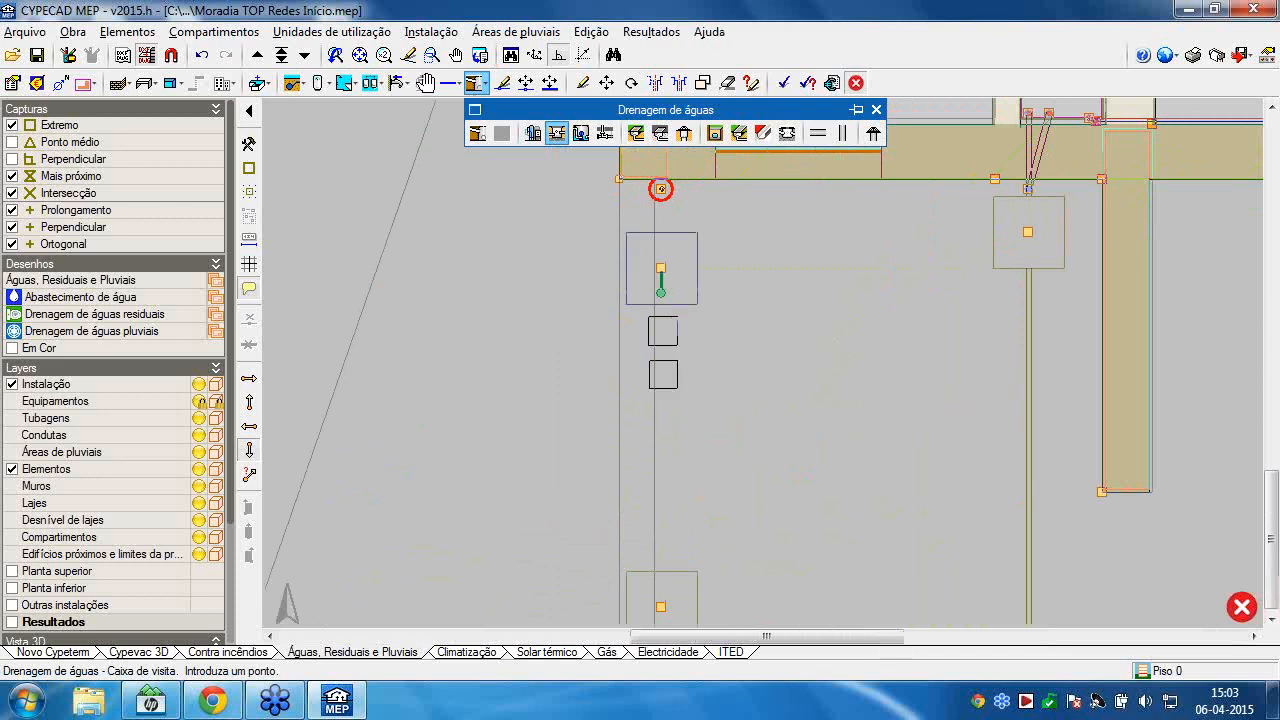
Move the lower of the two chambers beside the ramp straight down, to just beyond the ramp's end near the entrance gate.
scroll(660, 188, "down", 2)
left_click(431, 31)
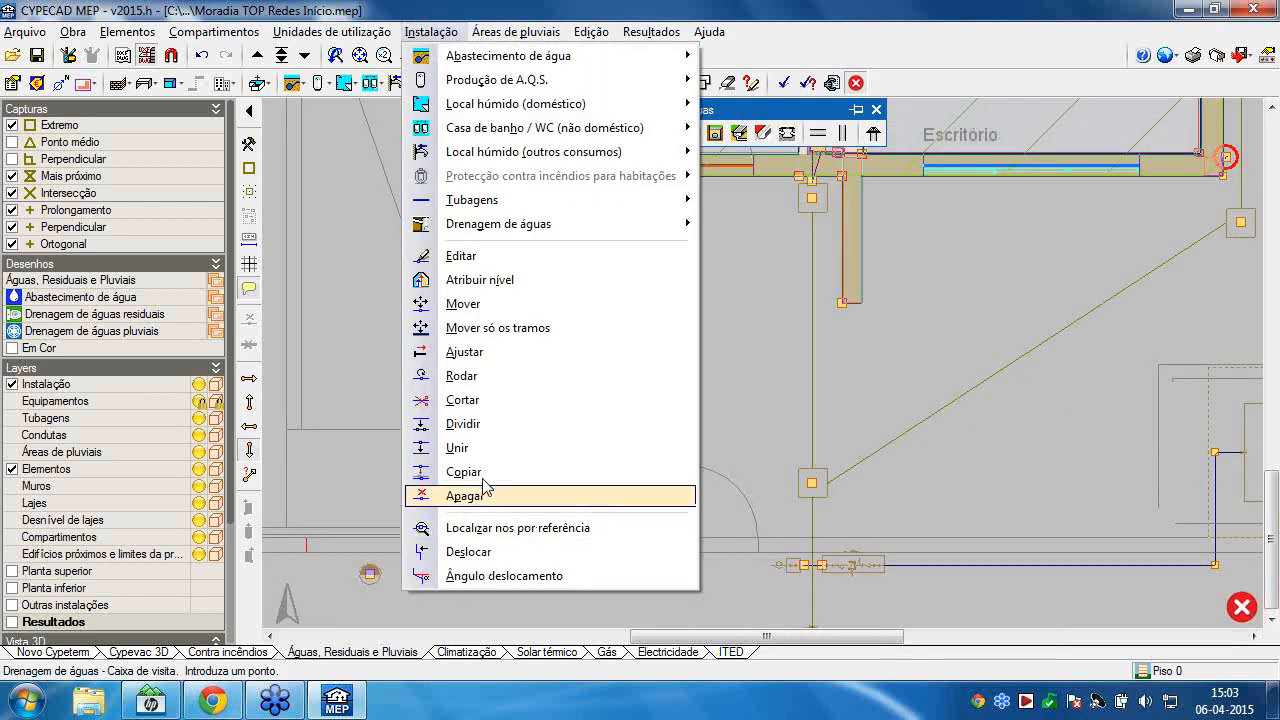
left_click(470, 304)
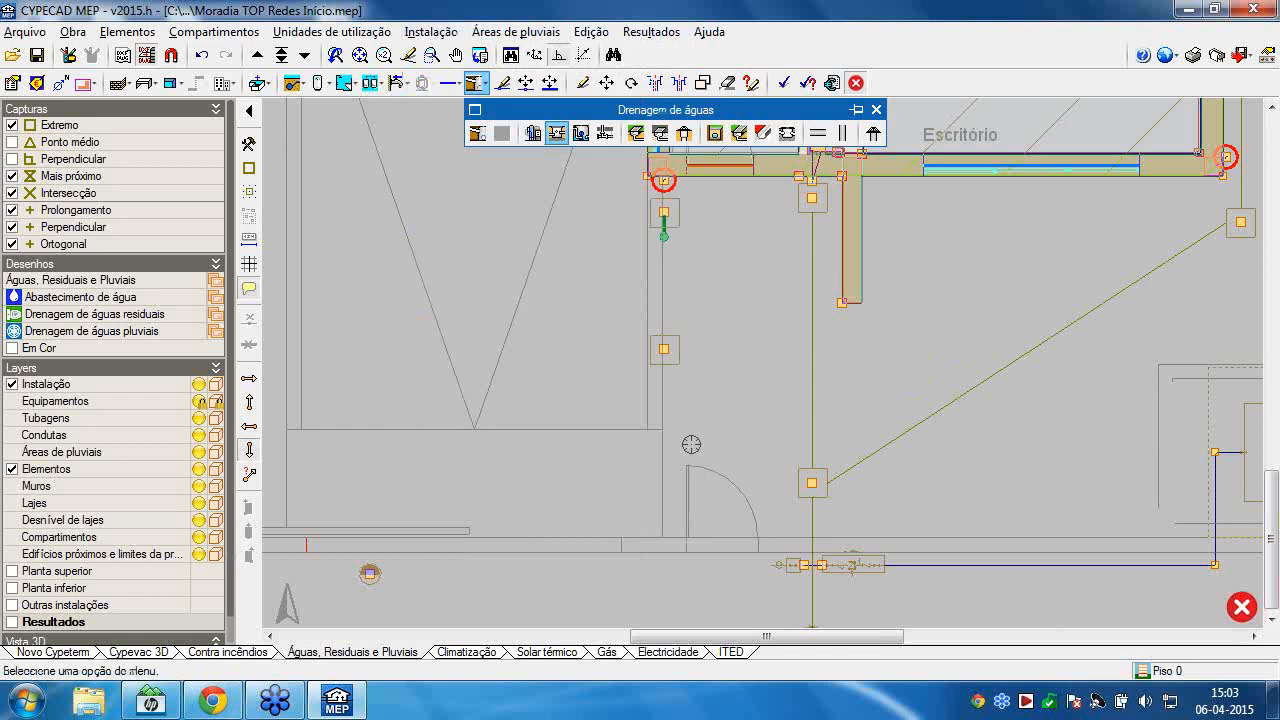
left_click(664, 349)
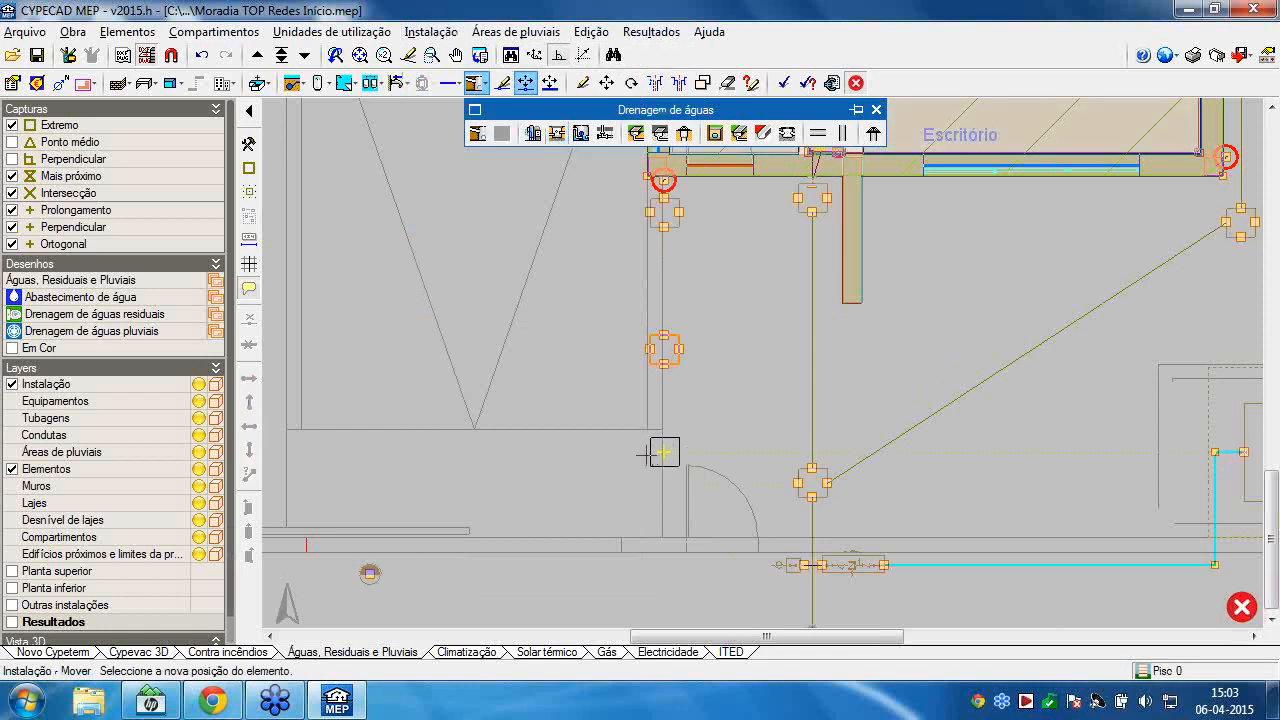
left_click(664, 451)
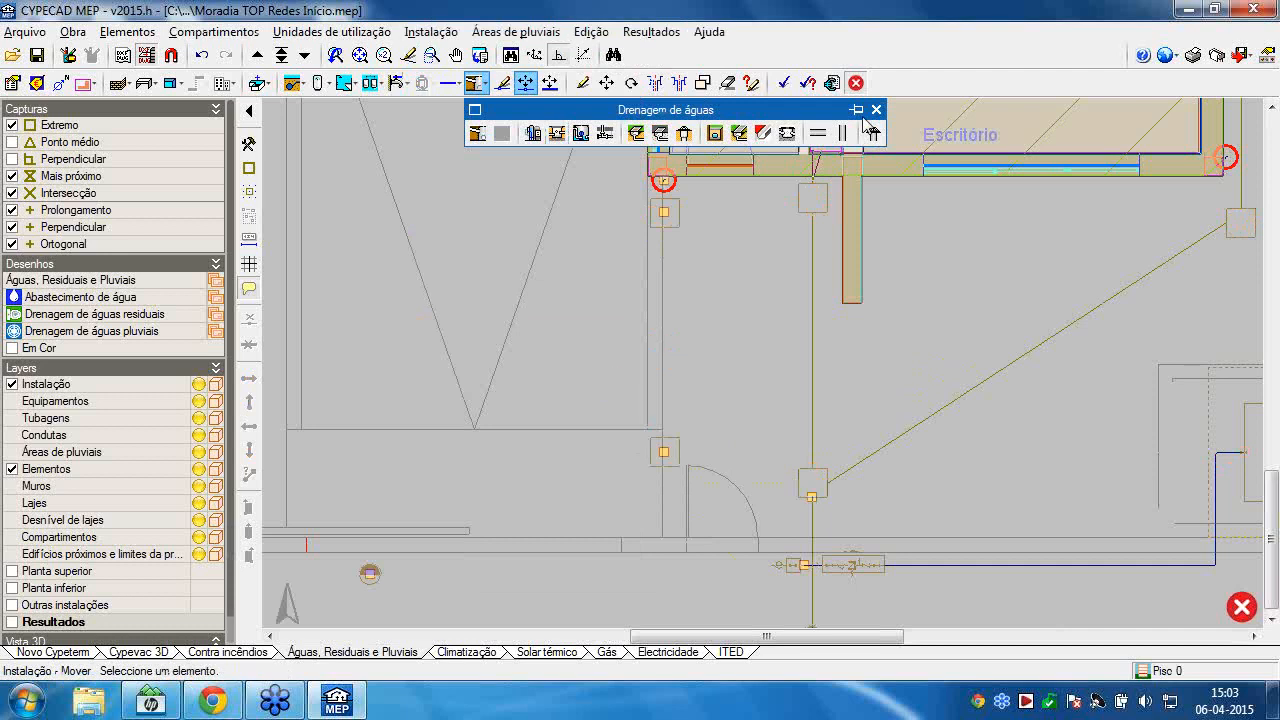
Draw a horizontal drainage pipe from the Salão's upper-left downpipe to the facing side of the chamber beside it.
scroll(828, 148, "down", 3)
left_click(818, 134)
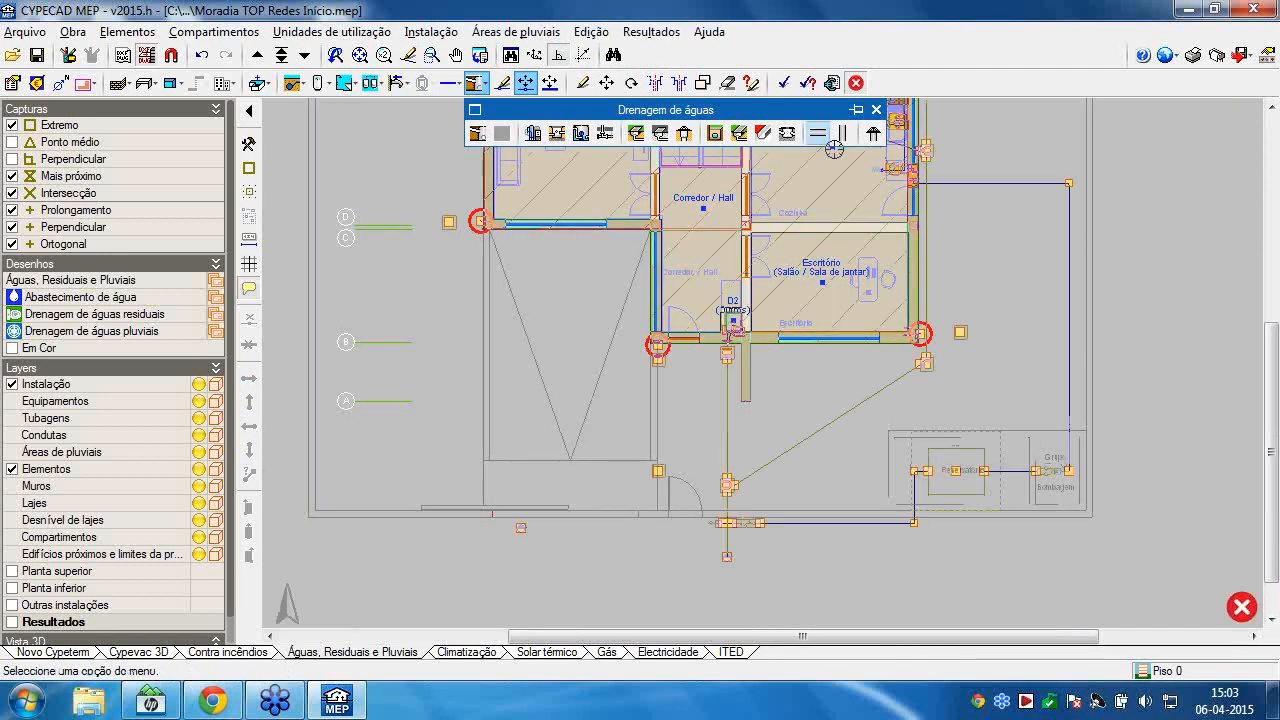
middle_click_drag(533, 293, 705, 712)
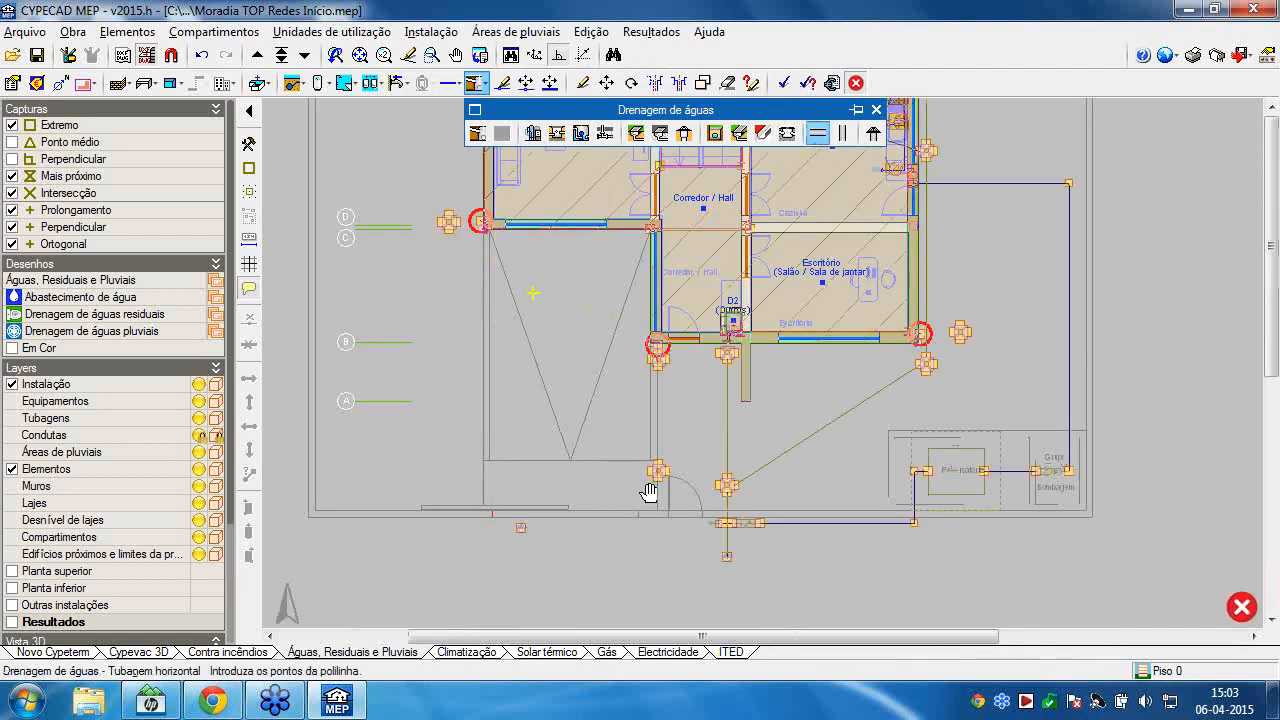
scroll(589, 263, "up", 5)
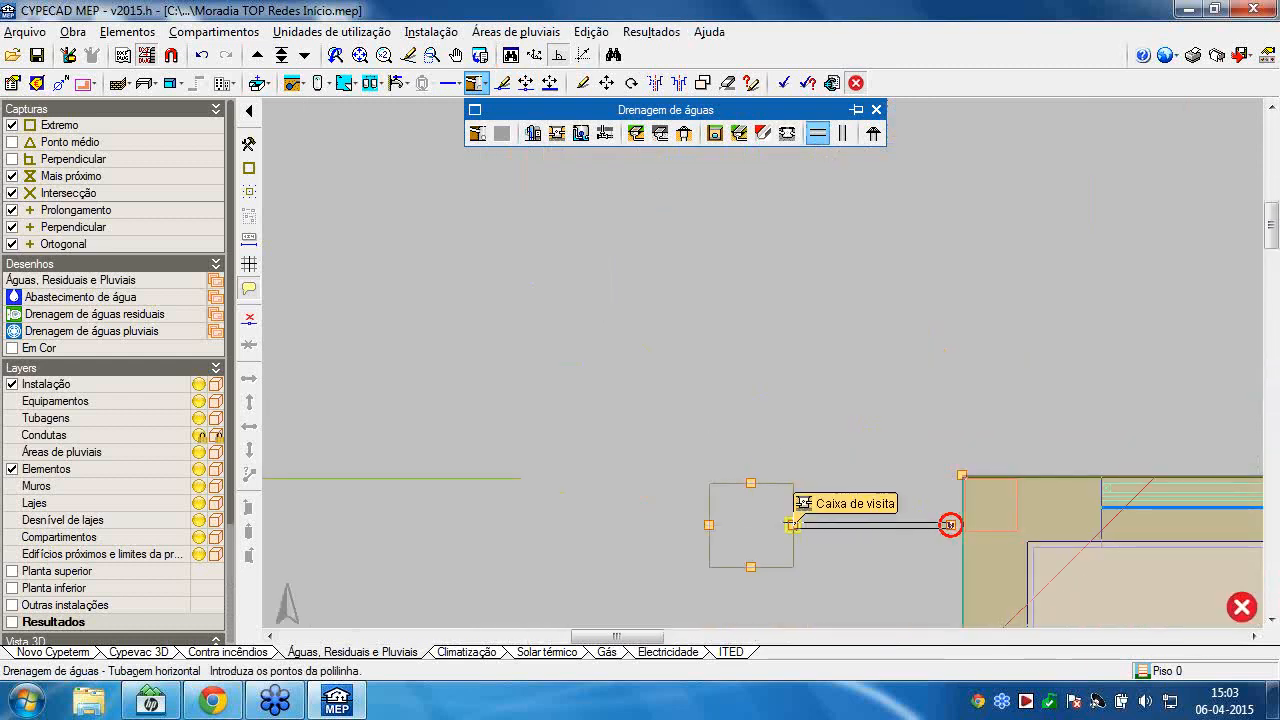
left_click(795, 524)
right_click(799, 478)
Draw a vertical pipe run from the underside of the Salão's upper-left chamber to the top of its lower-left chamber.
mouse_move(760, 505)
middle_mouse_down()
mouse_move(757, 523)
mouse_move(711, 299)
middle_mouse_up()
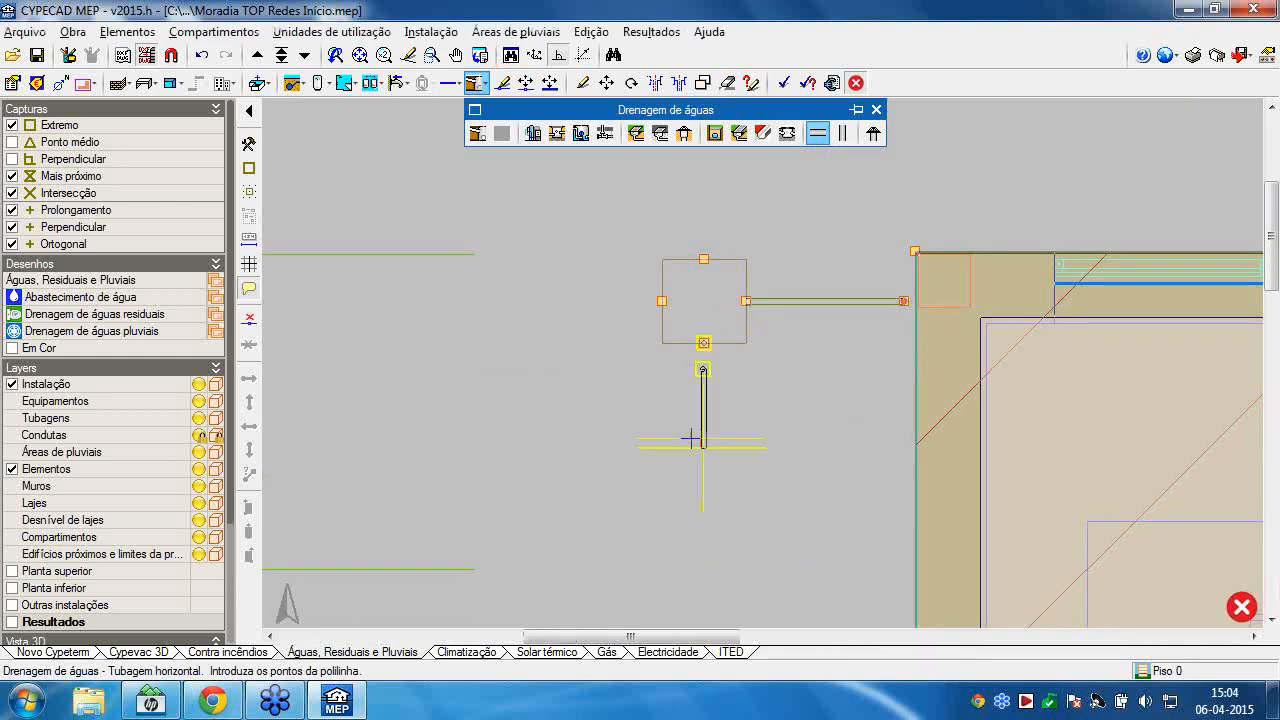
scroll(694, 390, "down", 4)
scroll(700, 270, "up", 5)
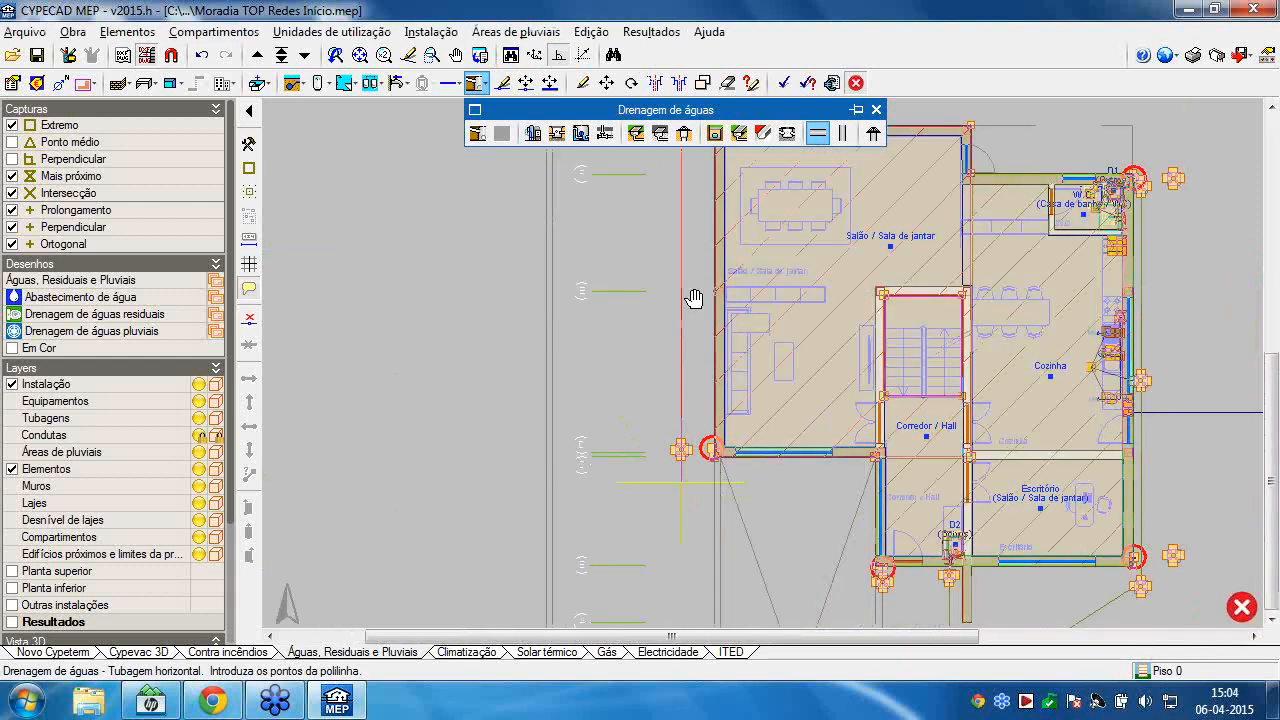
middle_click_drag(671, 216, 693, 488)
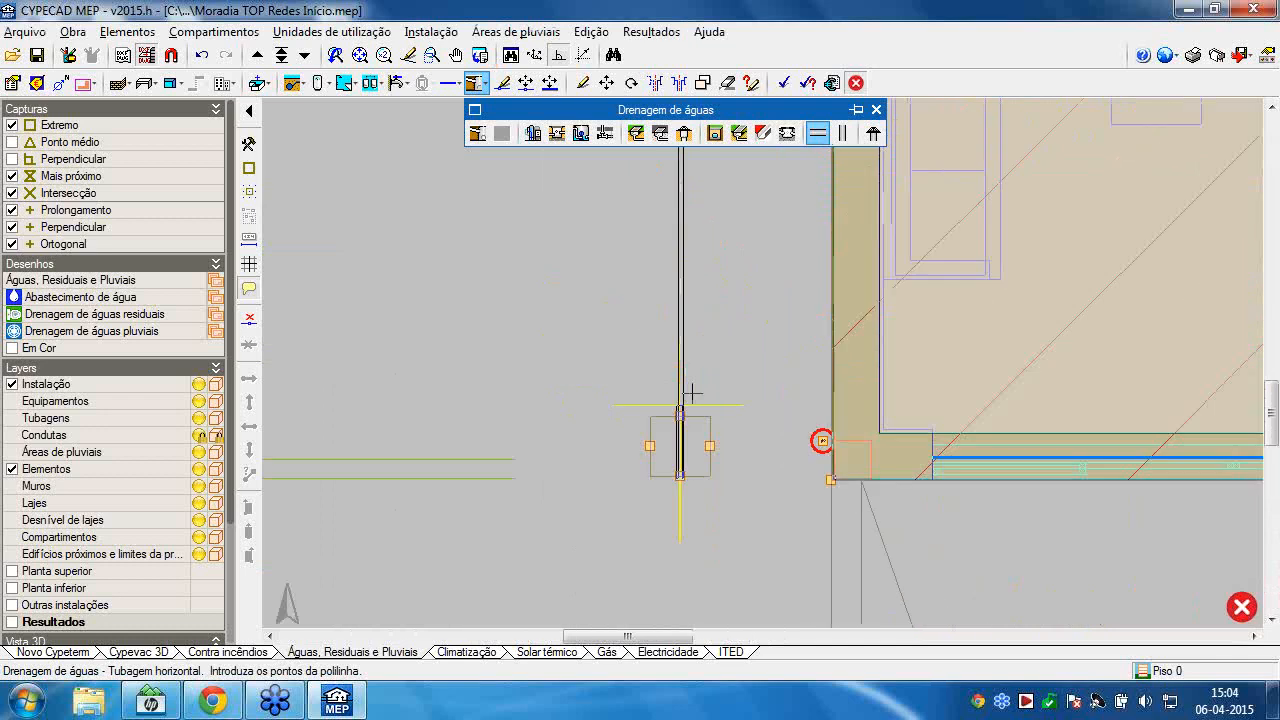
scroll(690, 393, "up", 1)
left_click(681, 409)
right_click(720, 430)
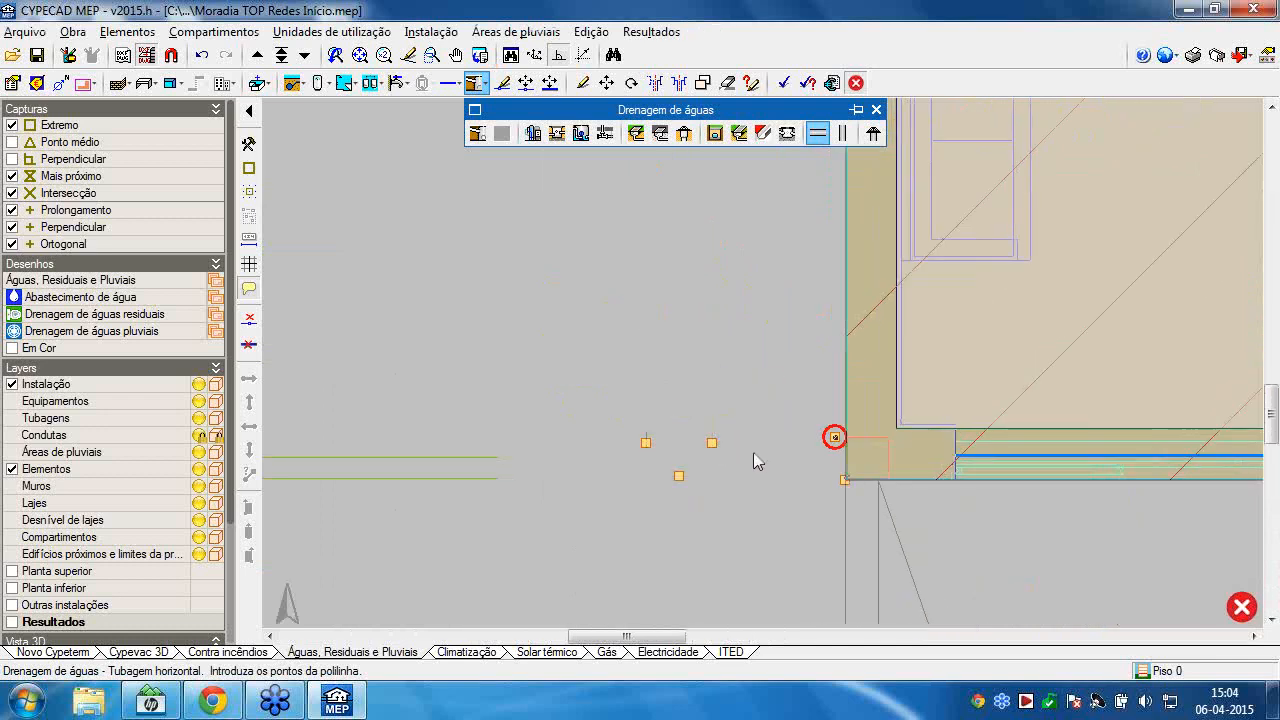
Turn off orthogonal drawing and connect the Salão's lower-left chamber to the adjacent downpipe with a horizontal drainage pipe.
left_click(566, 58)
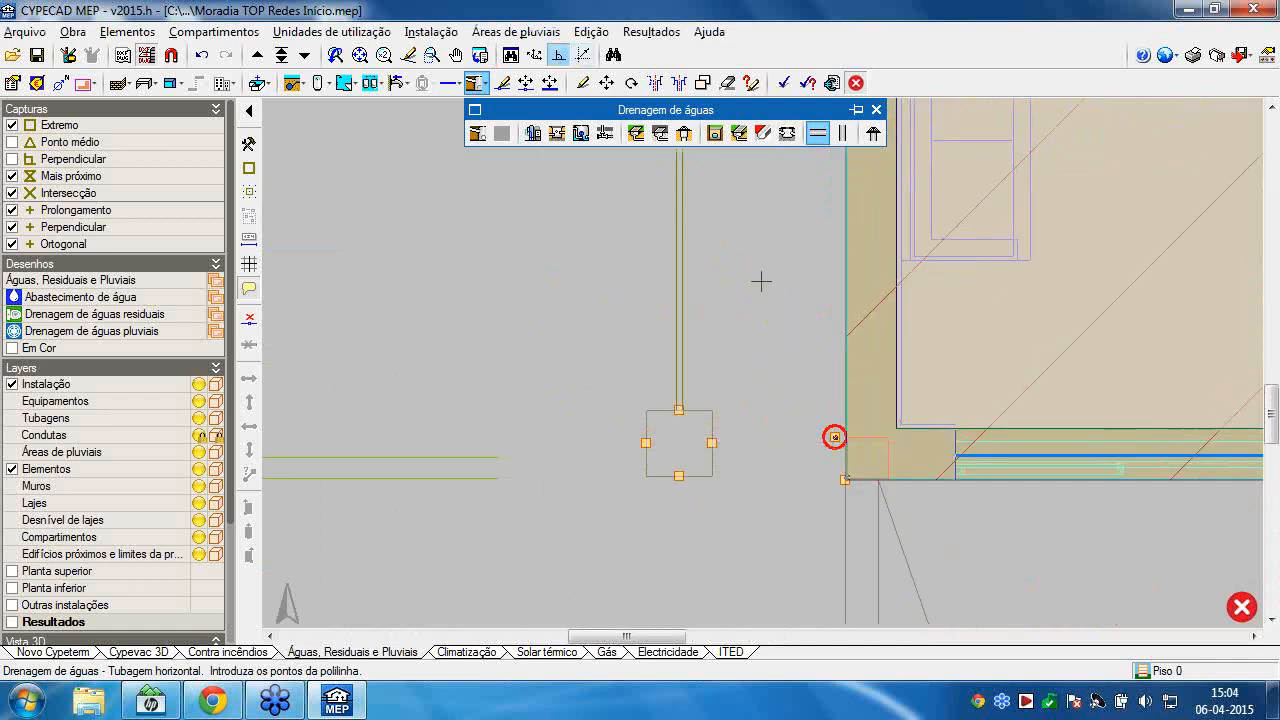
left_click(712, 443)
left_click(834, 437)
right_click(708, 487)
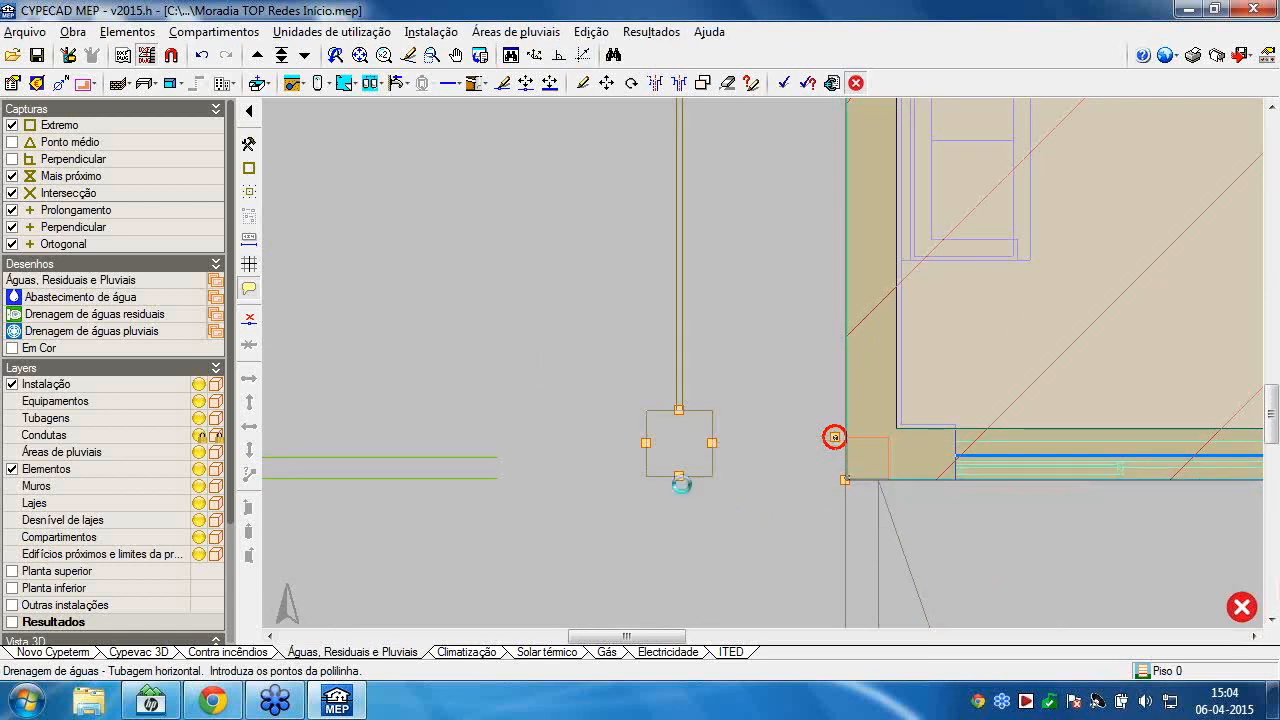
Draw a diagonal drainage pipe from the underside of the Salão's lower-left chamber to the left side of the chamber below the Corredor / Hall corner.
left_click(681, 480)
scroll(790, 558, "down", 3)
middle_click_drag(790, 558, 814, 432)
scroll(814, 432, "down", 3)
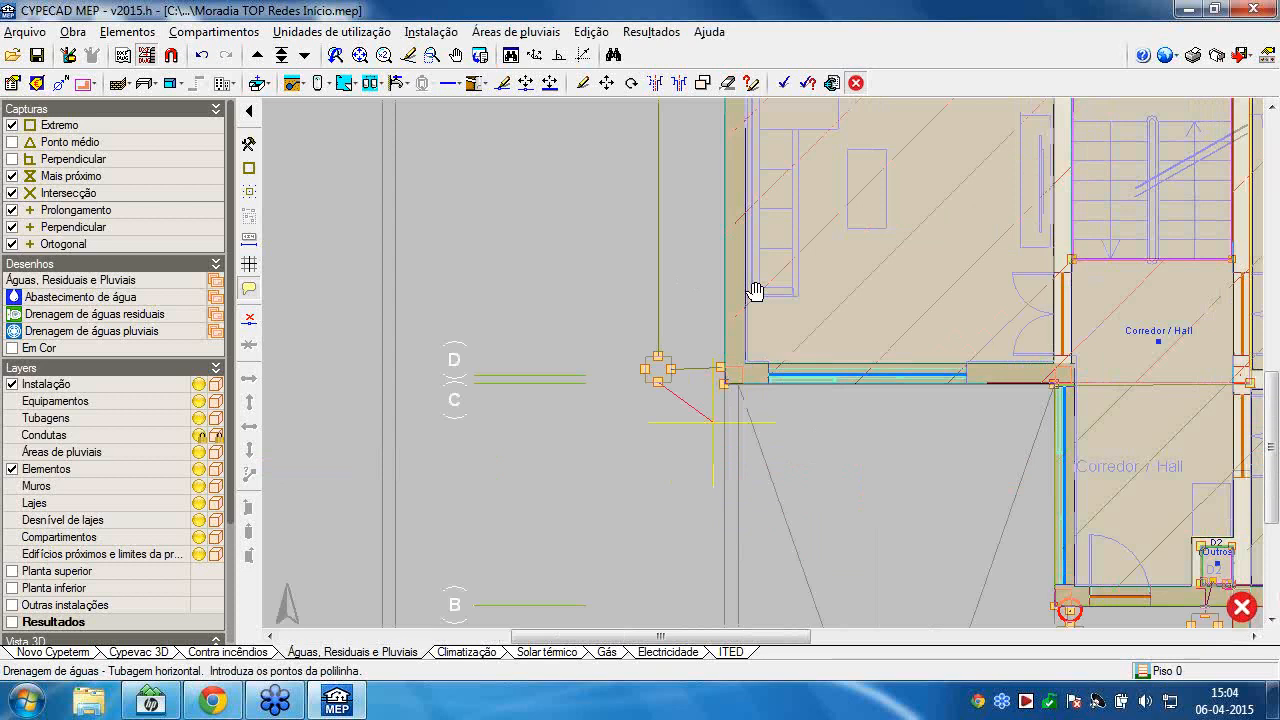
middle_click_drag(755, 291, 717, 198)
scroll(849, 400, "down", 1)
middle_click_drag(805, 445, 717, 306)
middle_click_drag(1008, 474, 858, 328)
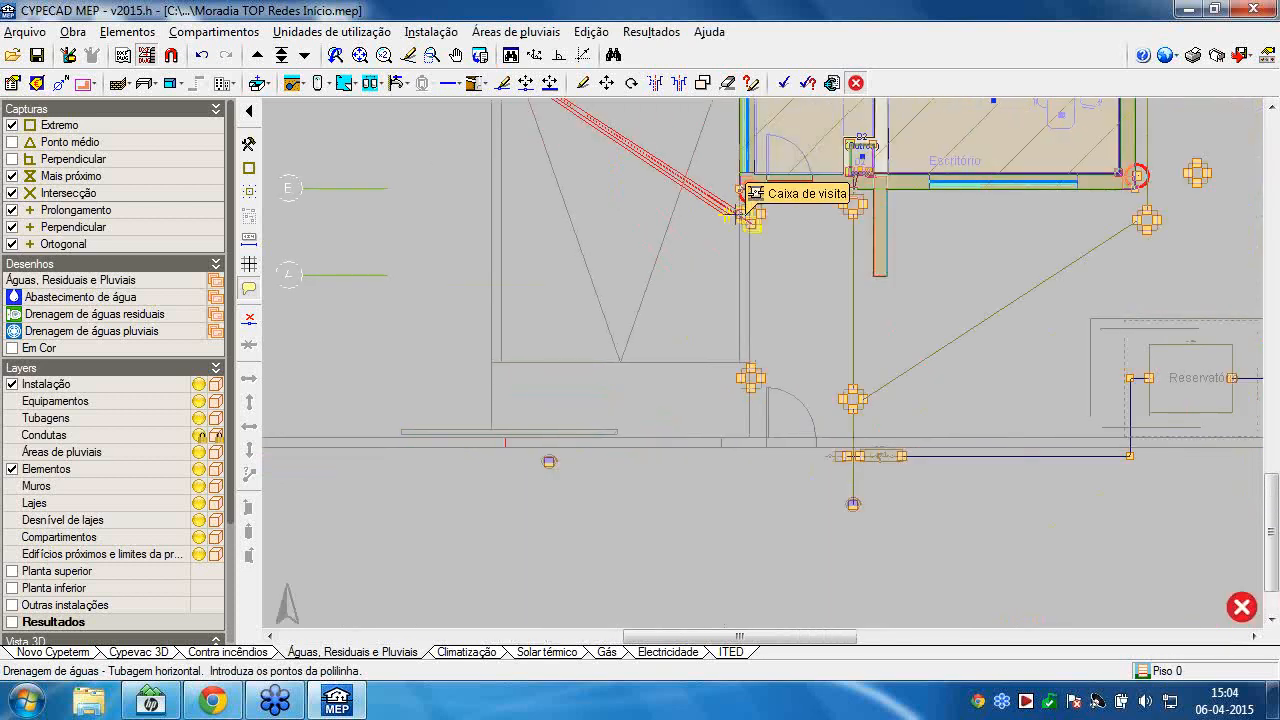
scroll(740, 213, "up", 2)
scroll(730, 214, "up", 3)
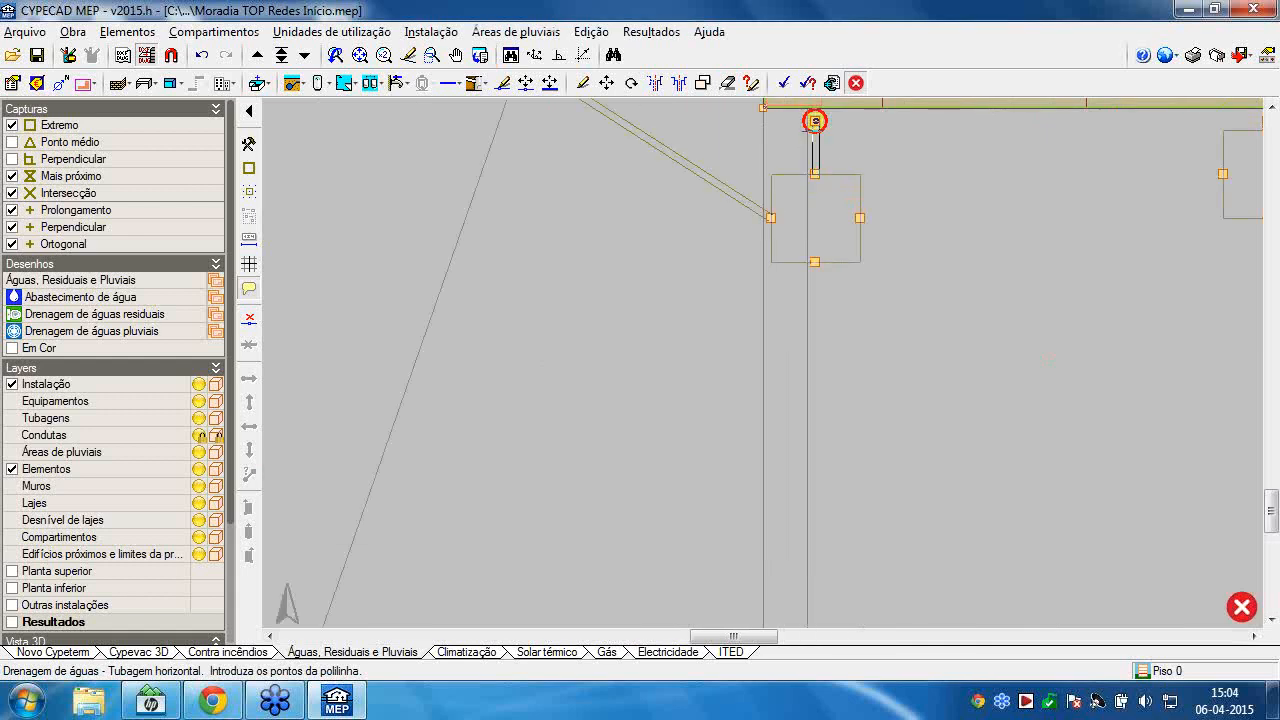
Connect the chamber below the Corredor / Hall corner to the downpipe above it and to the chamber near the entrance gate.
right_click(818, 142)
left_click(816, 263)
scroll(813, 388, "down", 2)
middle_click_drag(797, 194, 781, 103)
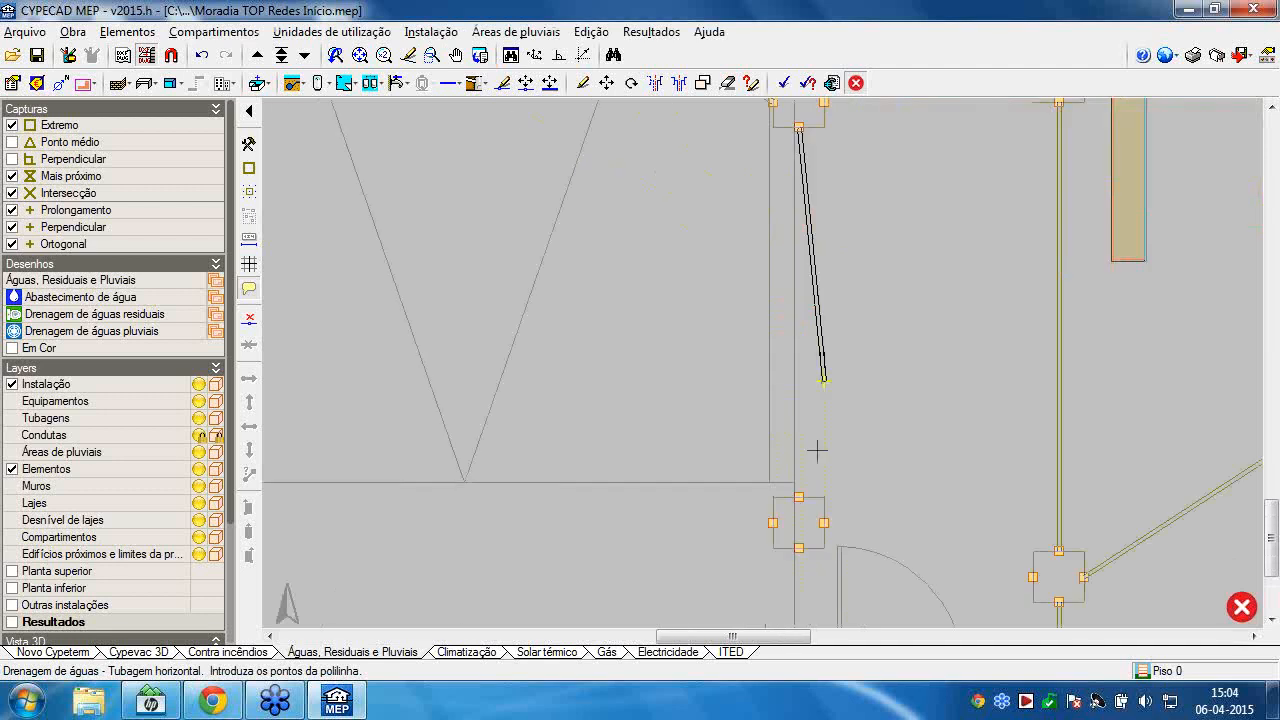
left_click(799, 497)
right_click(799, 497)
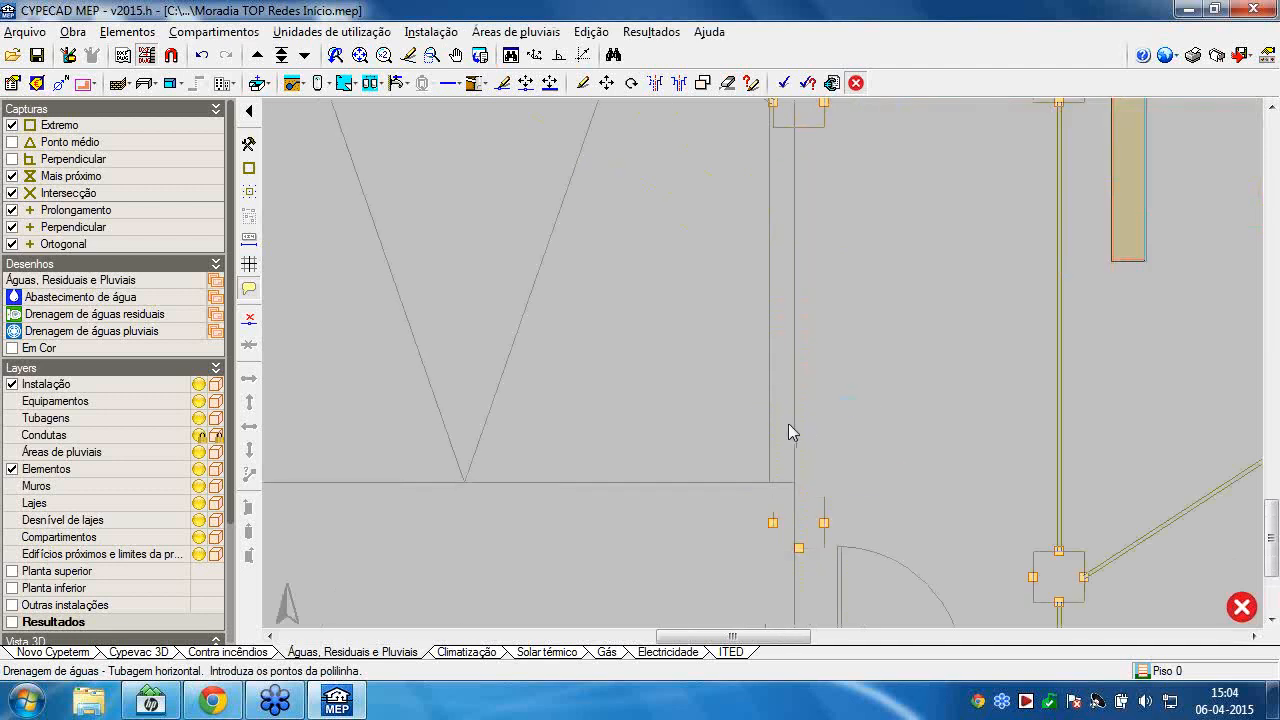
Draw a drainage pipe from the underside of the gate chamber down past the plot boundary, level with the neighbouring drainage outlet.
middle_click_drag(794, 453, 727, 216)
left_click(733, 311)
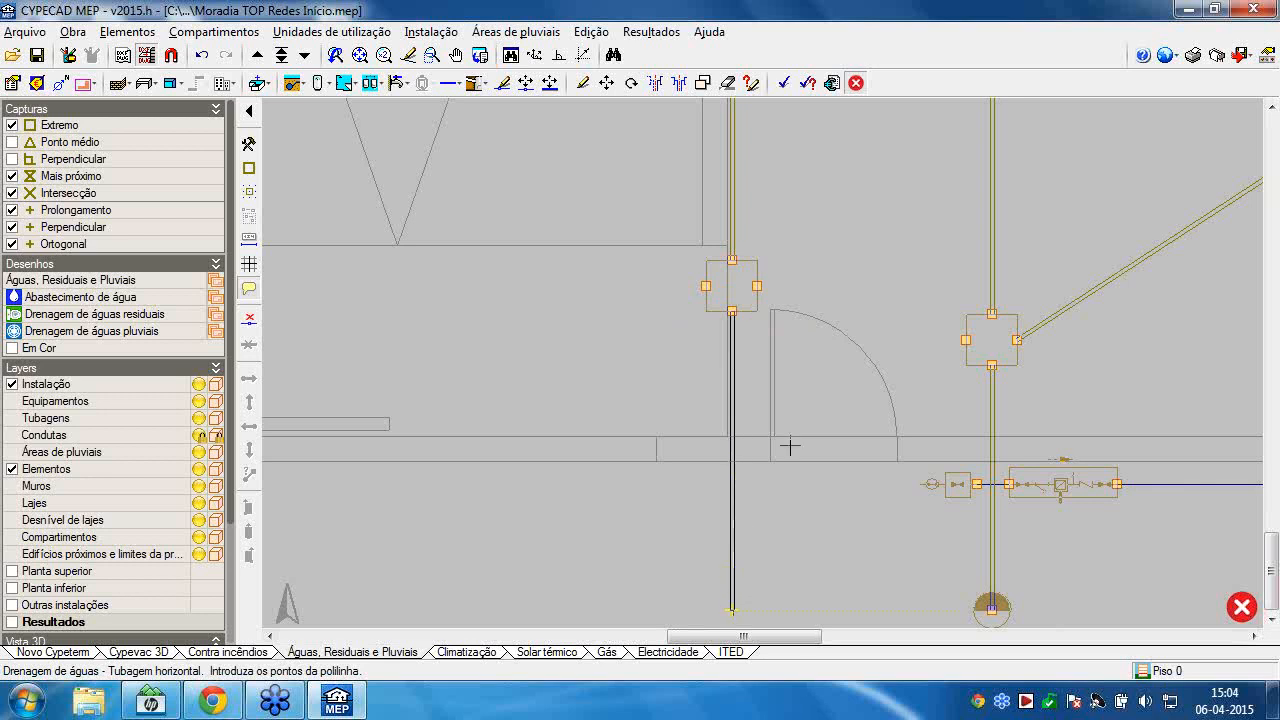
right_click(806, 372)
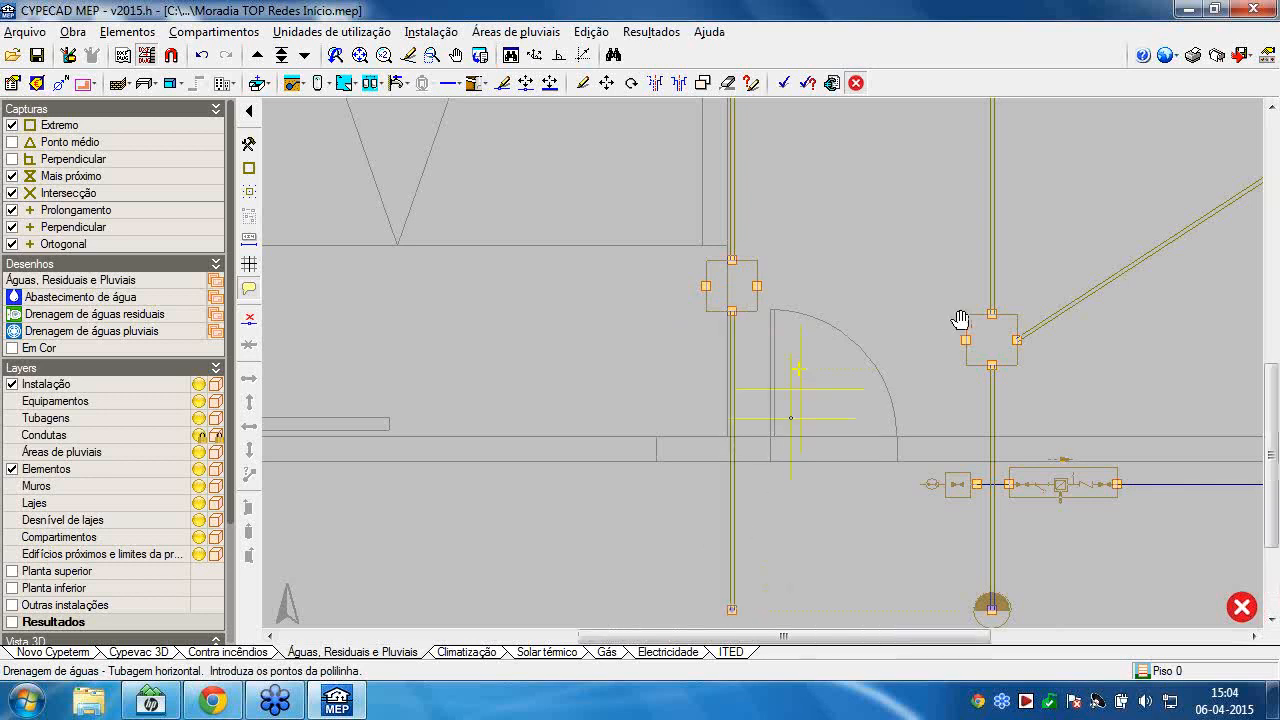
Connect the upper-right downpipe beside D1 to the outer rainwater chamber with a horizontal drainage pipe.
scroll(963, 323, "down", 3)
middle_click_drag(985, 230, 757, 428)
middle_click_drag(882, 245, 900, 436)
scroll(894, 366, "up", 5)
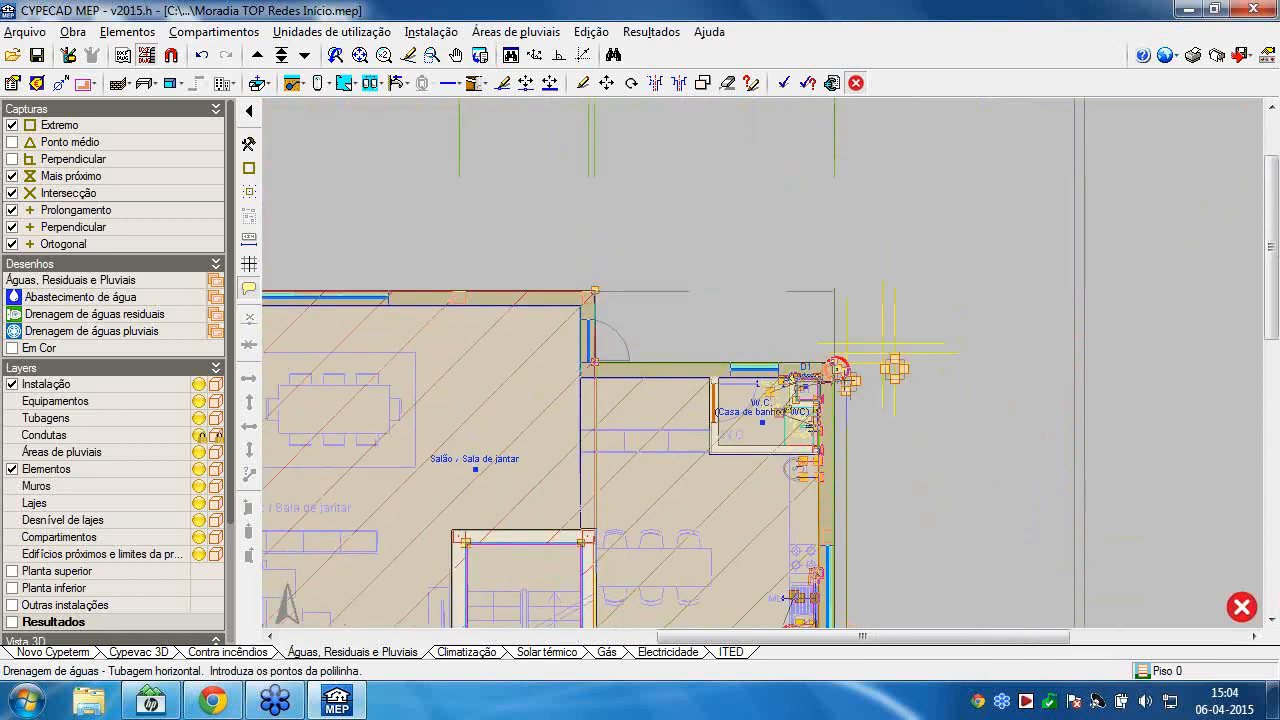
scroll(805, 424, "up", 1)
left_click(766, 423)
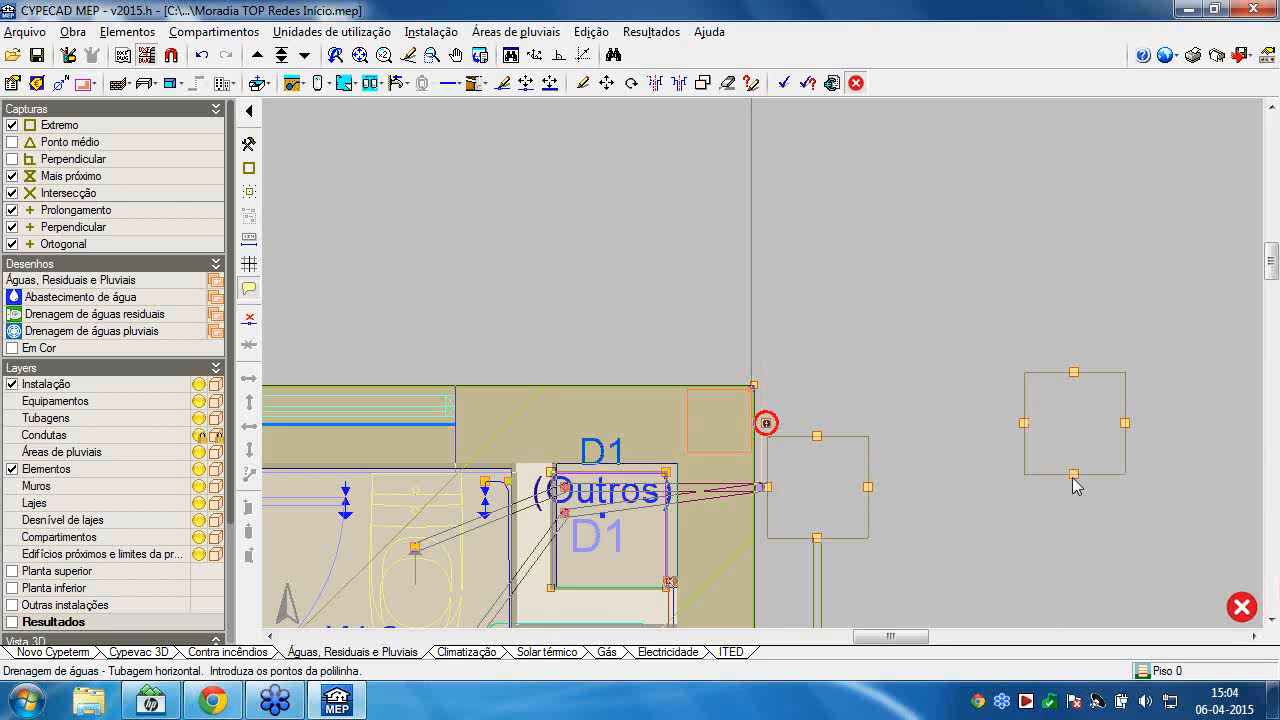
Draw a vertical pipe run from the underside of the chamber beside D1 to the top of the chamber at the Escritório's lower-right corner.
left_click(1075, 481)
scroll(1062, 514, "down", 3)
middle_click_drag(1061, 505, 1026, 166)
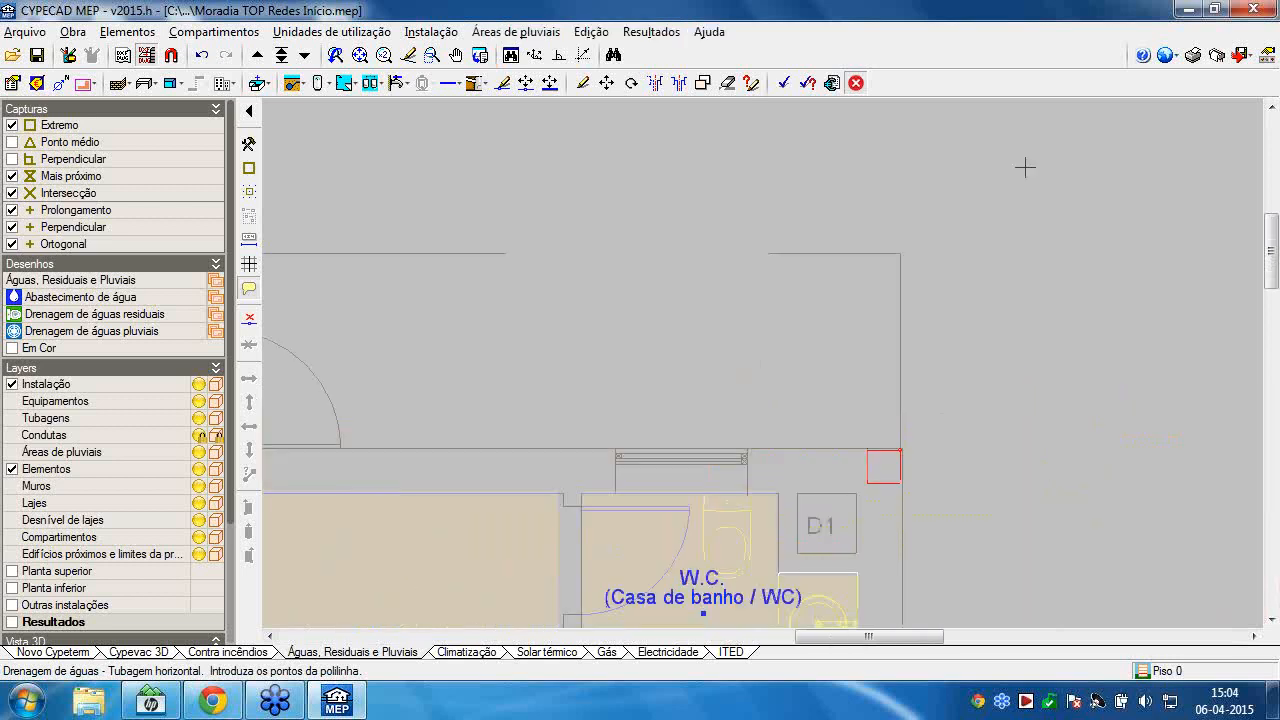
scroll(996, 310, "down", 1)
middle_click_drag(1001, 480, 870, 129)
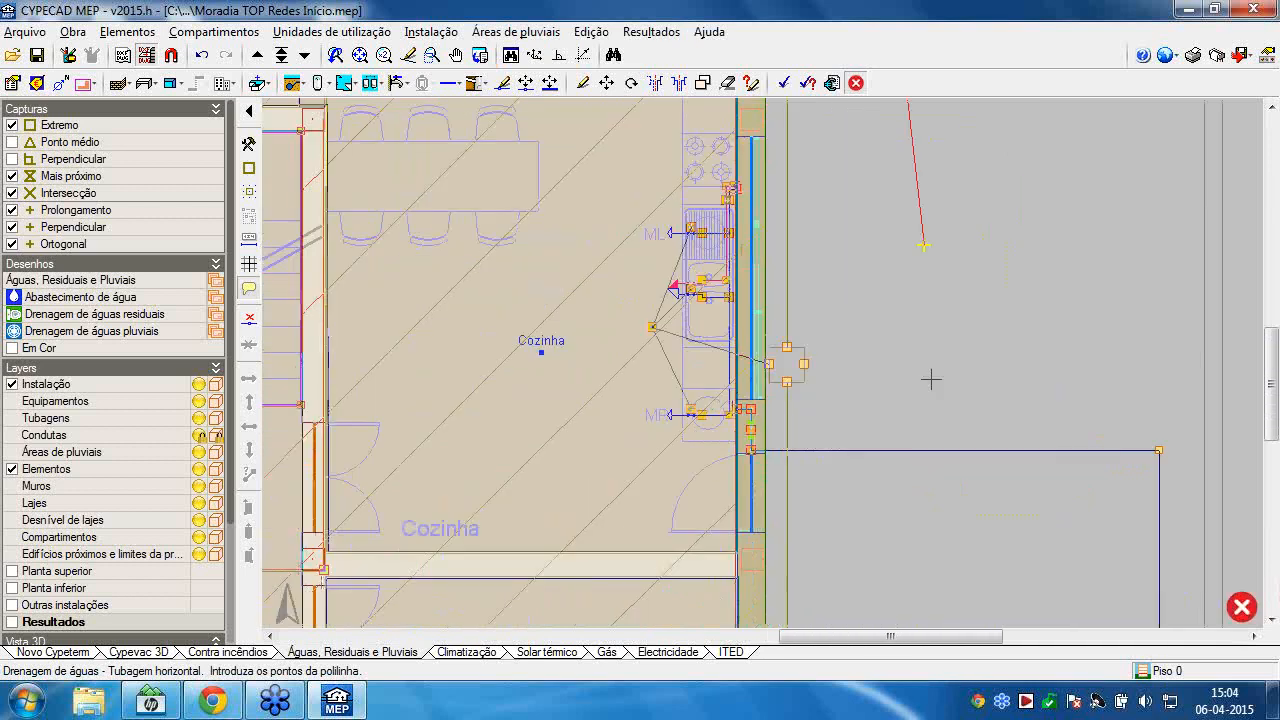
scroll(931, 379, "down", 3)
scroll(915, 420, "down", 1)
middle_click_drag(914, 585, 867, 421)
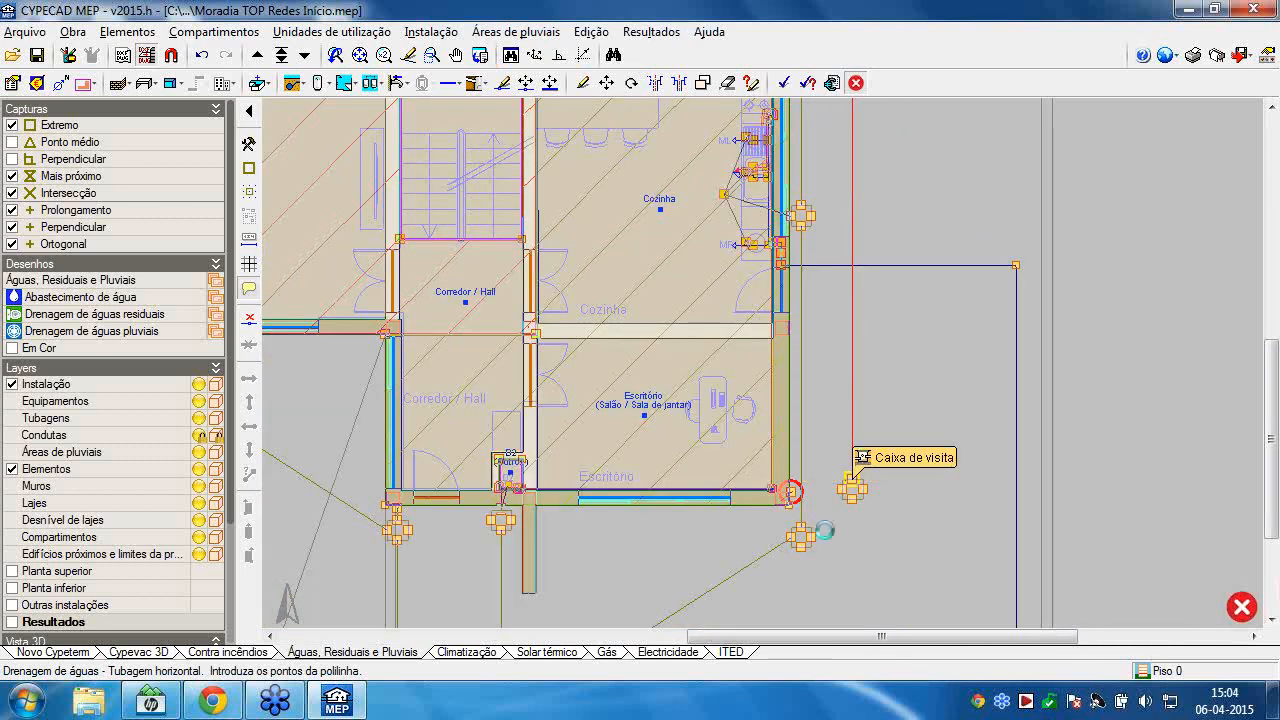
middle_click_drag(823, 528, 886, 432)
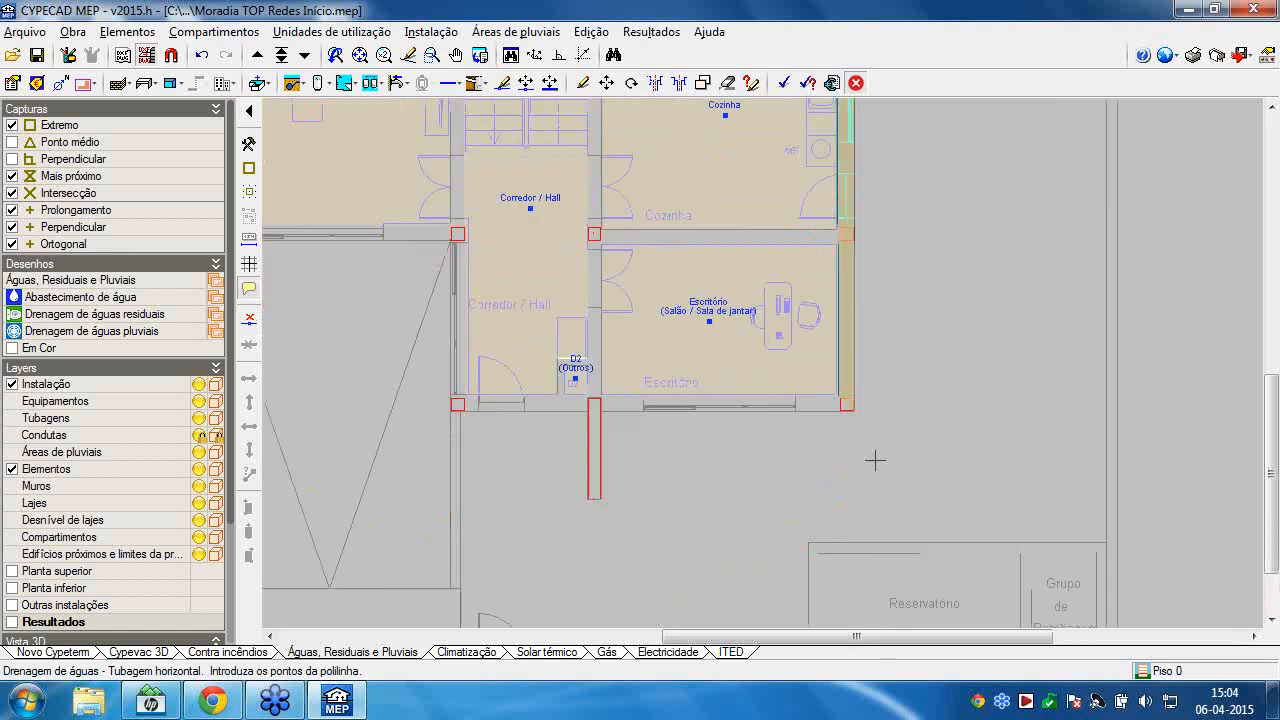
Draw two diagonal pipes from the Escritório corner chamber, from its left and lower nodes, to the right side of the gate chamber.
scroll(866, 411, "up", 3)
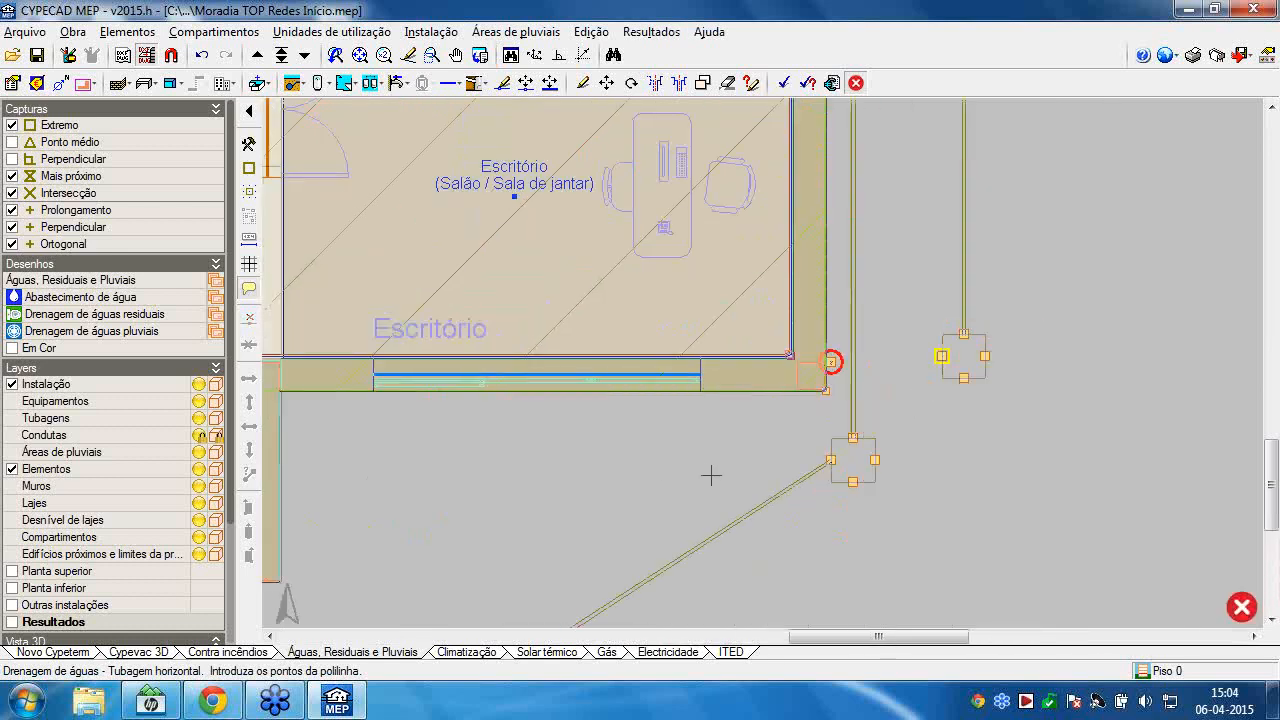
middle_click_drag(716, 477, 794, 346)
scroll(797, 391, "down", 2)
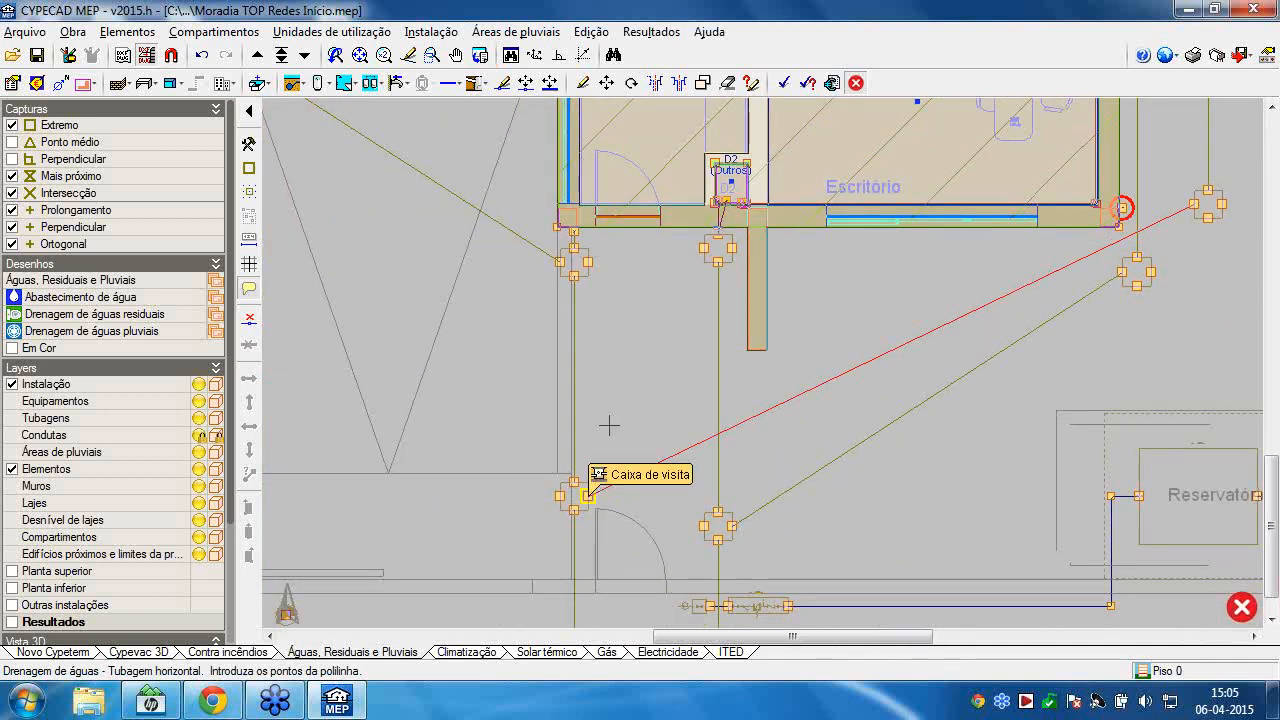
left_click(590, 494)
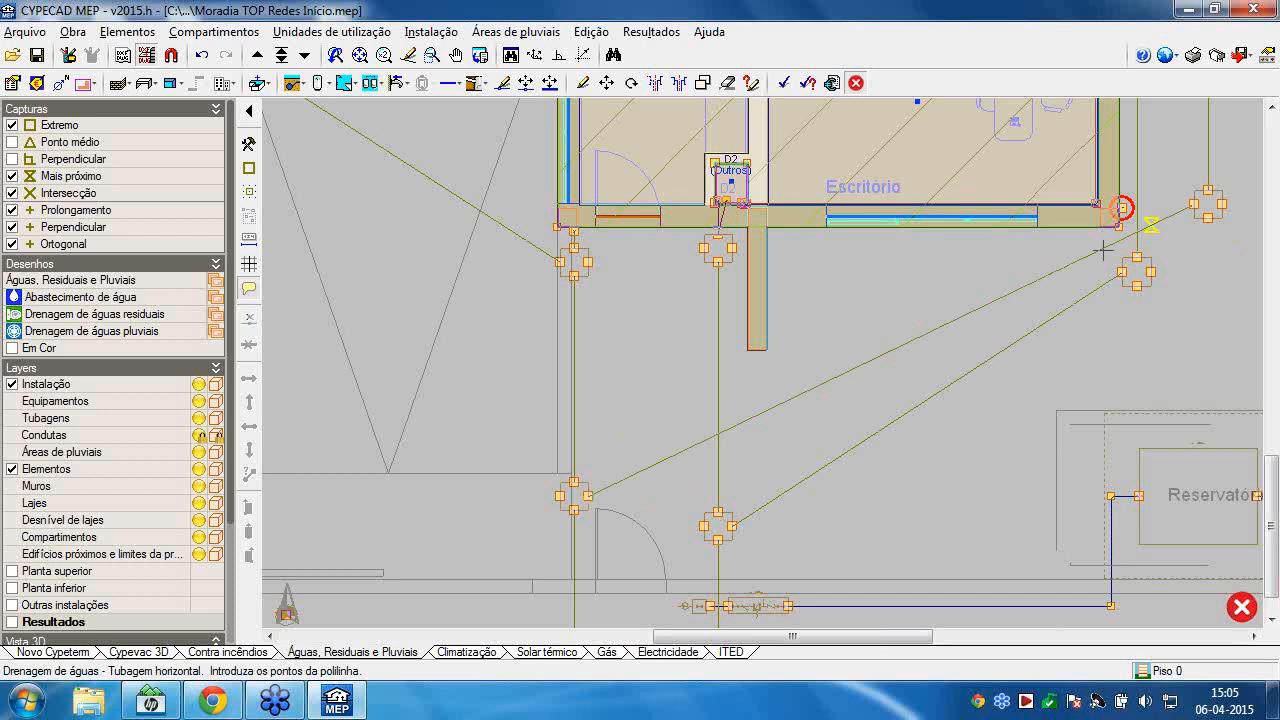
left_click(1208, 218)
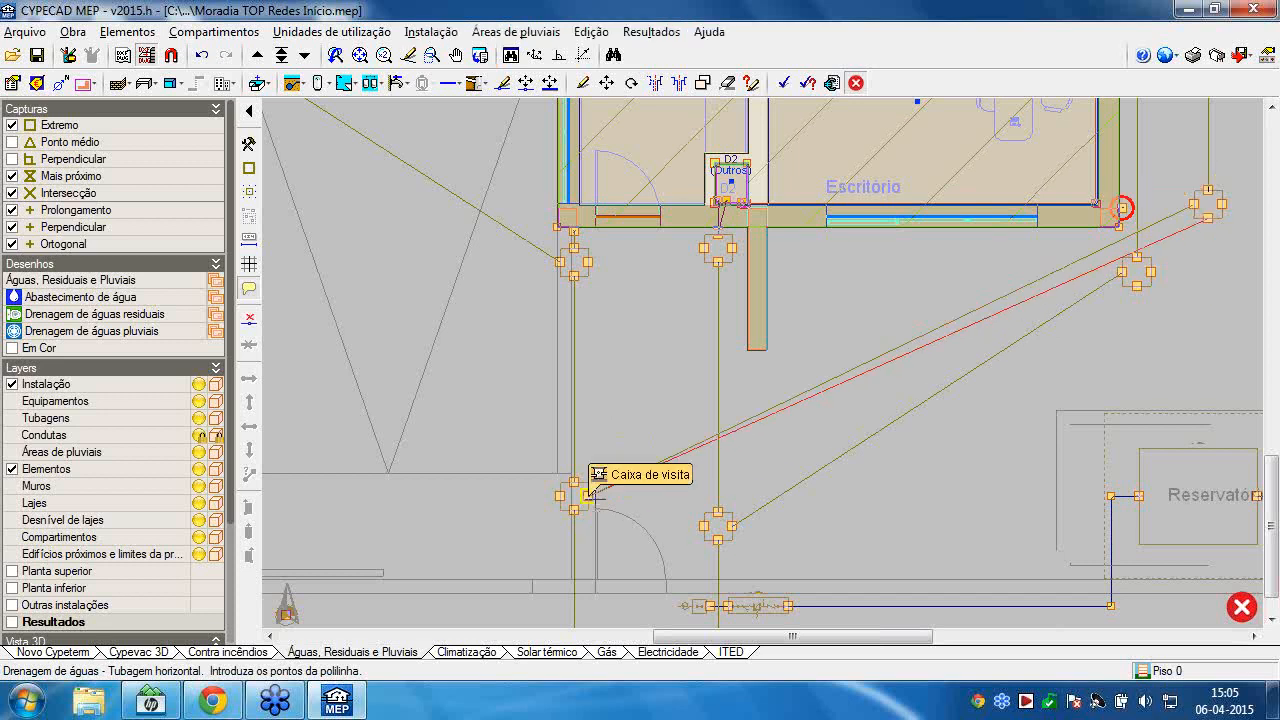
left_click(589, 495)
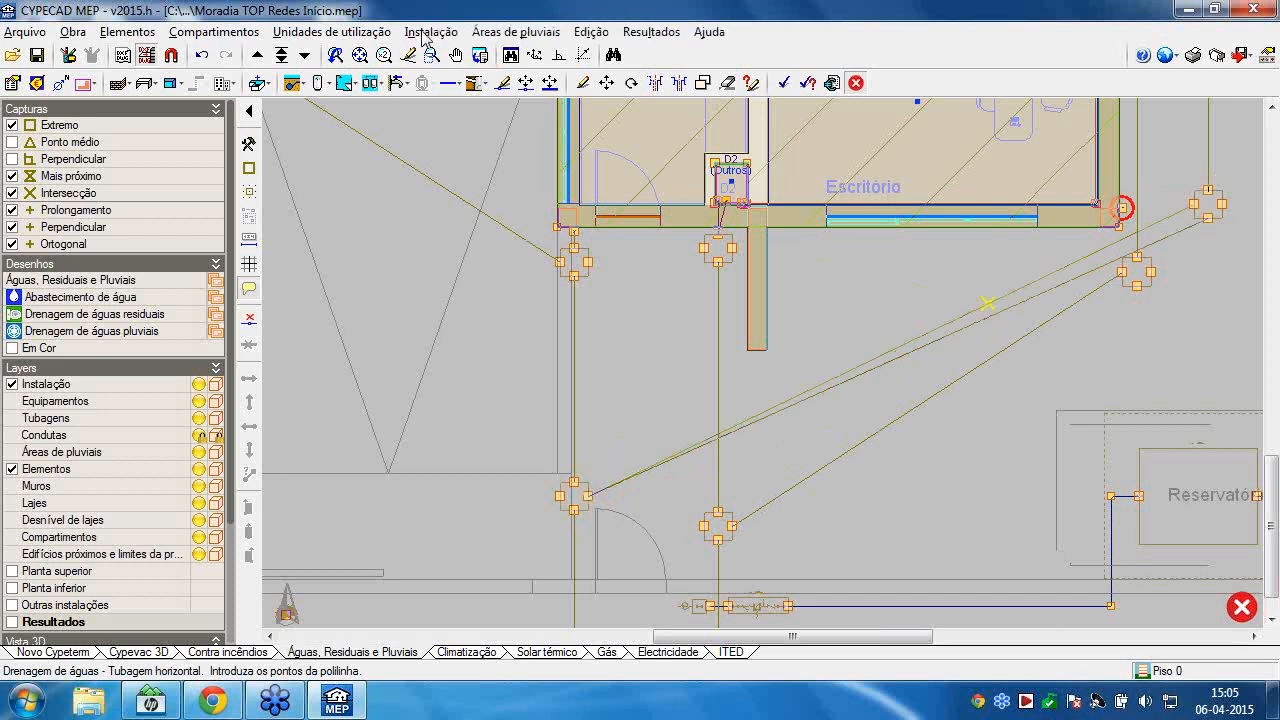
Delete the duplicate diagonal pipe at the outer chamber's left node and connect the Escritório corner downpipe to that chamber with a horizontal drainage pipe.
left_click(430, 31)
left_click(470, 496)
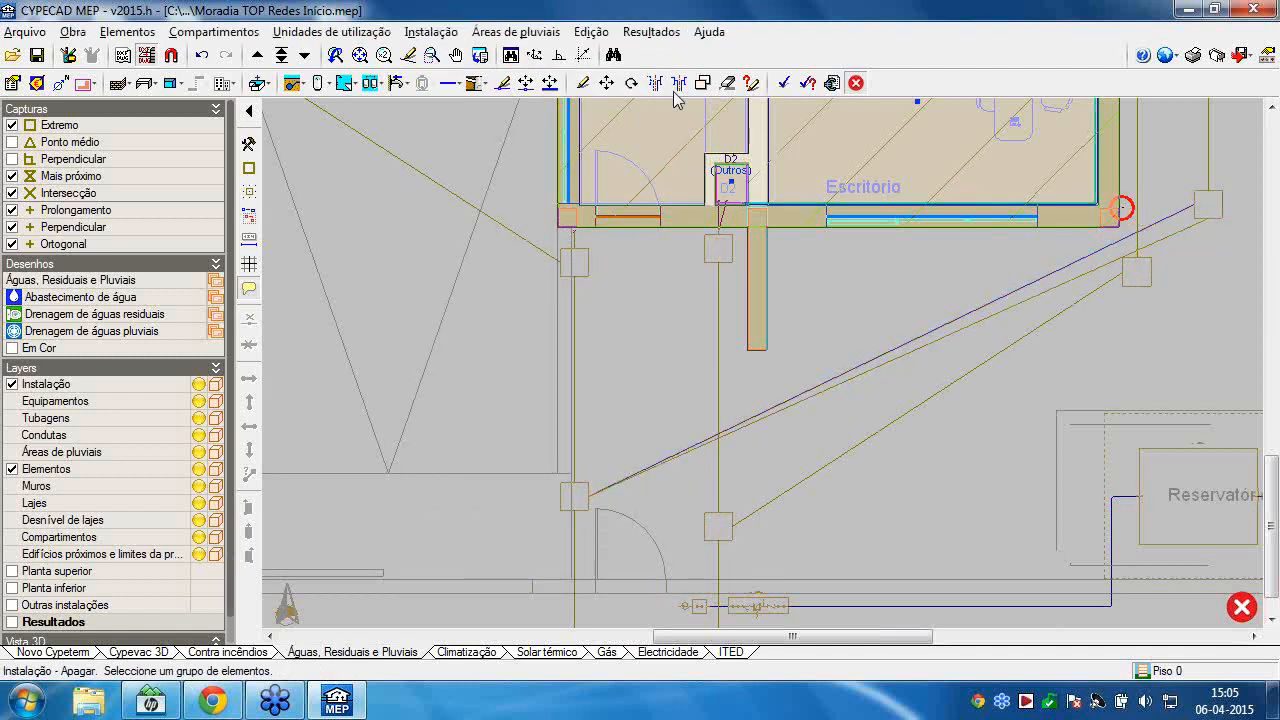
left_click(474, 82)
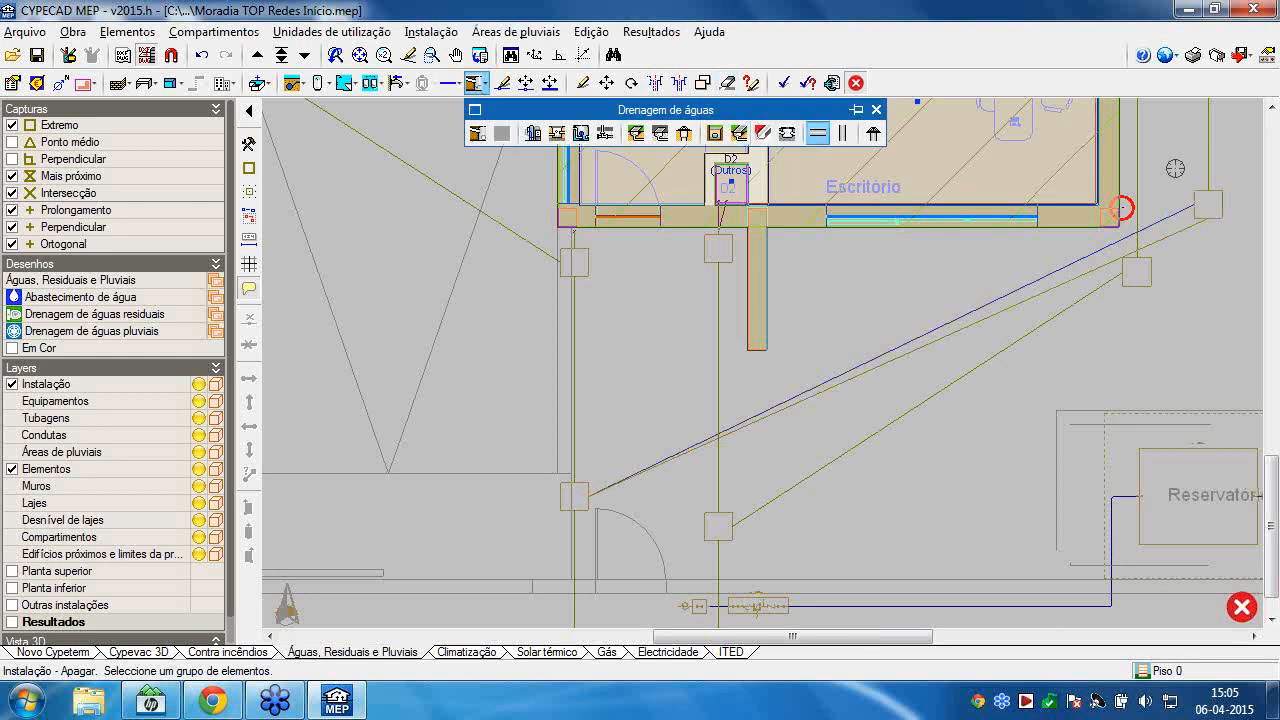
left_click(818, 134)
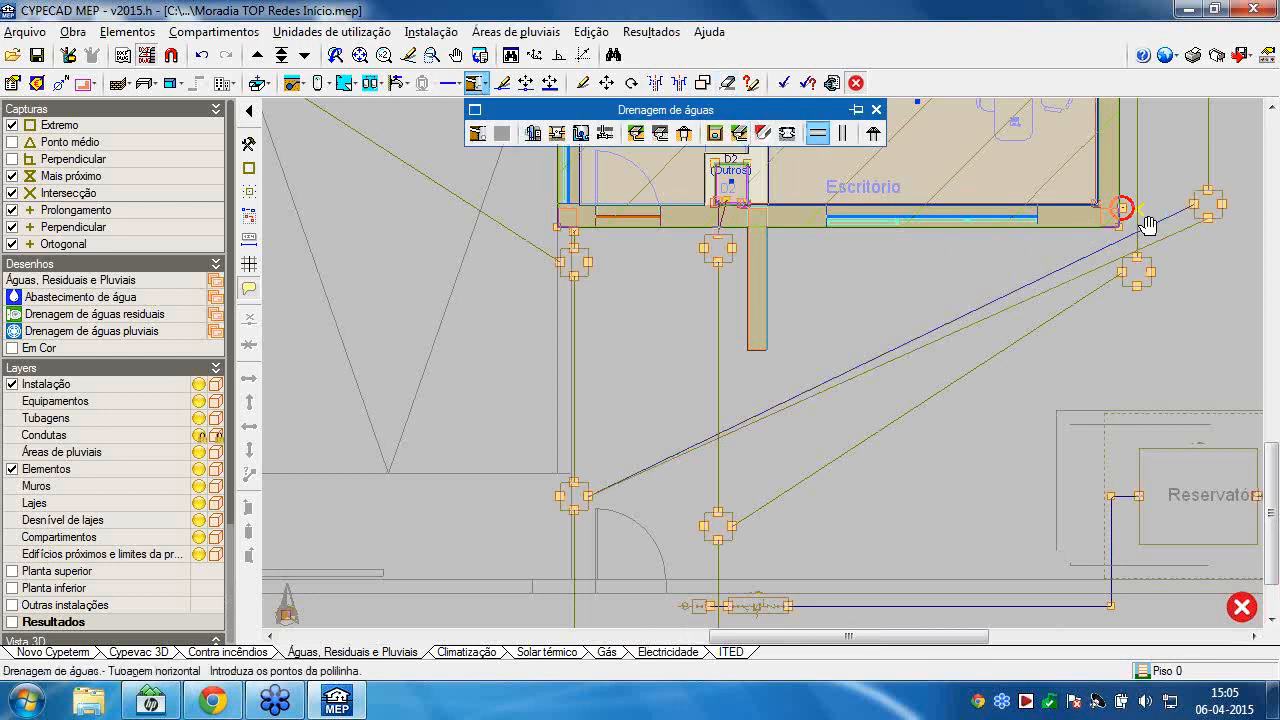
scroll(1088, 230, "up", 1)
scroll(911, 265, "up", 1)
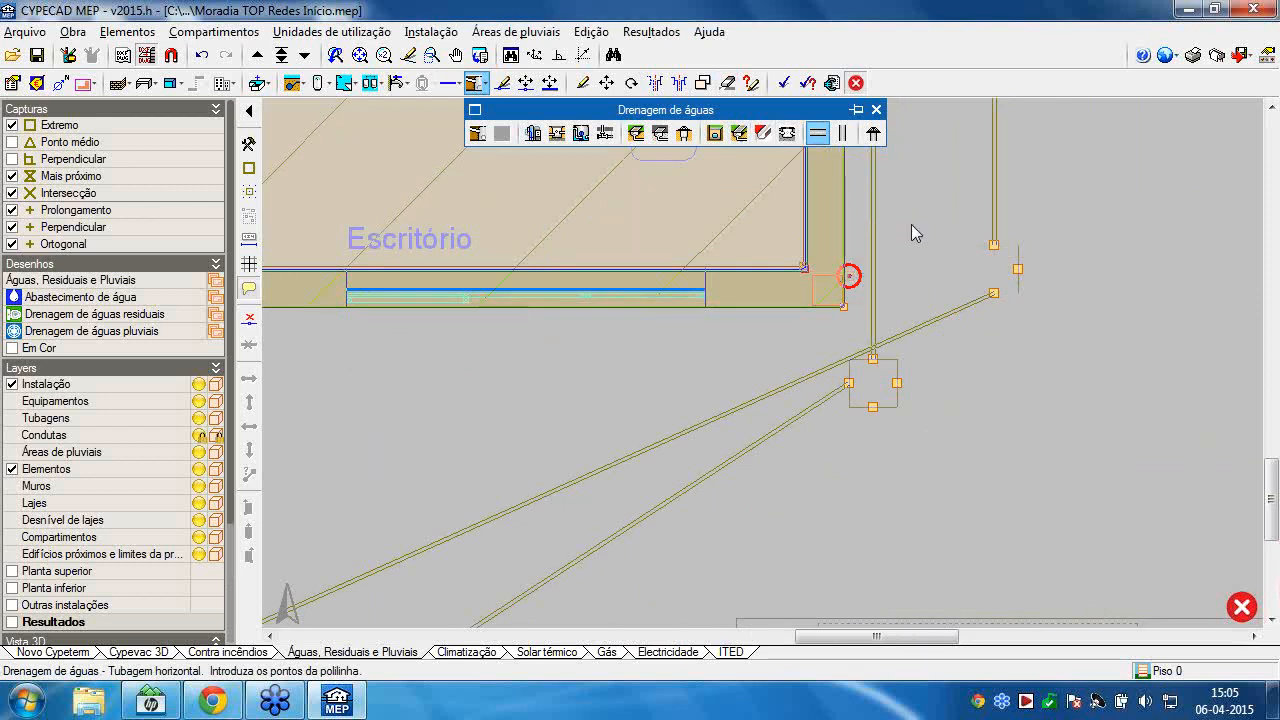
scroll(880, 236, "down", 2)
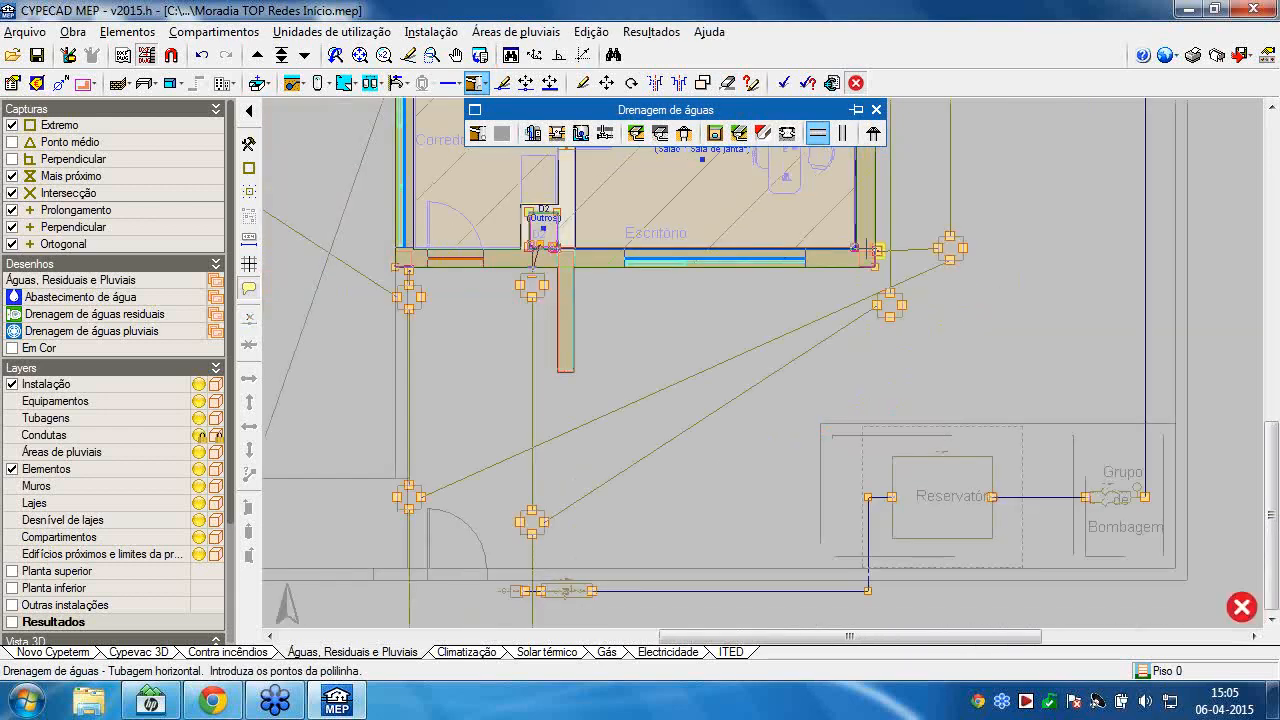
Place a connection to the general sewer network at the street end of the rainwater pipe running down from the gate chamber.
scroll(876, 242, "down", 1)
middle_click_drag(874, 262, 934, 356)
scroll(934, 356, "down", 3)
scroll(652, 583, "up", 4)
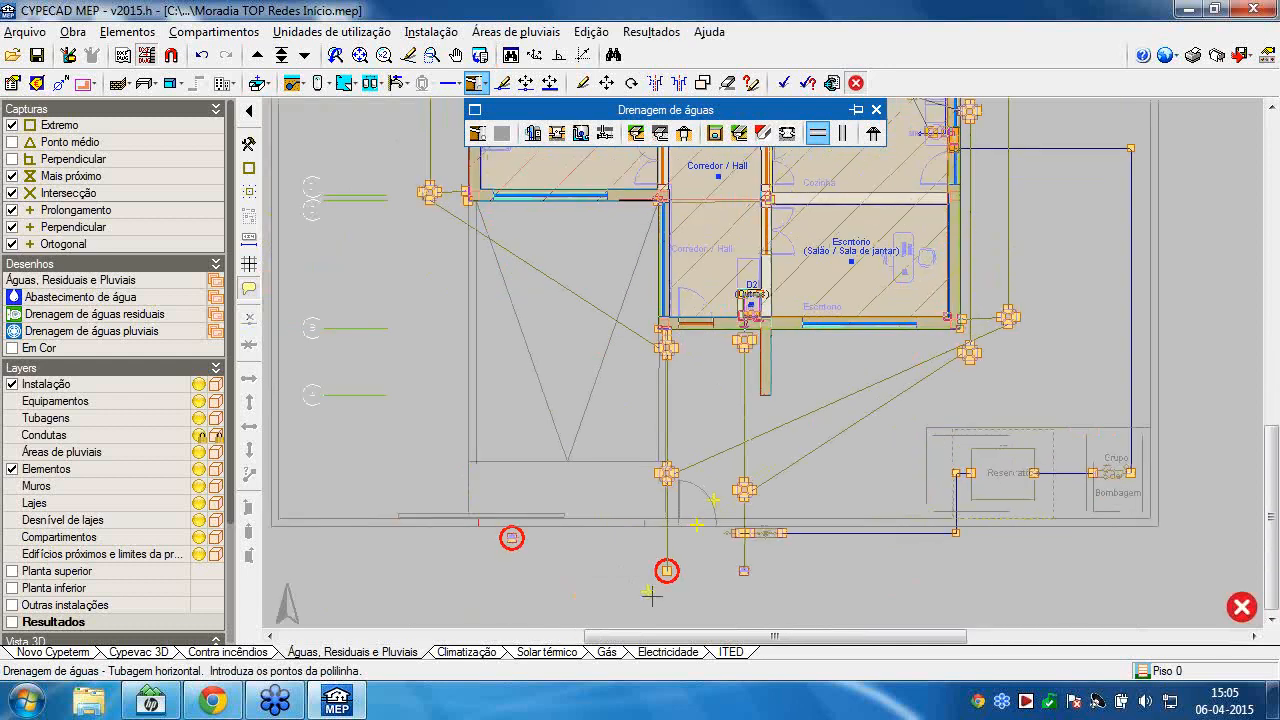
middle_click_drag(652, 584, 708, 516)
scroll(707, 510, "up", 1)
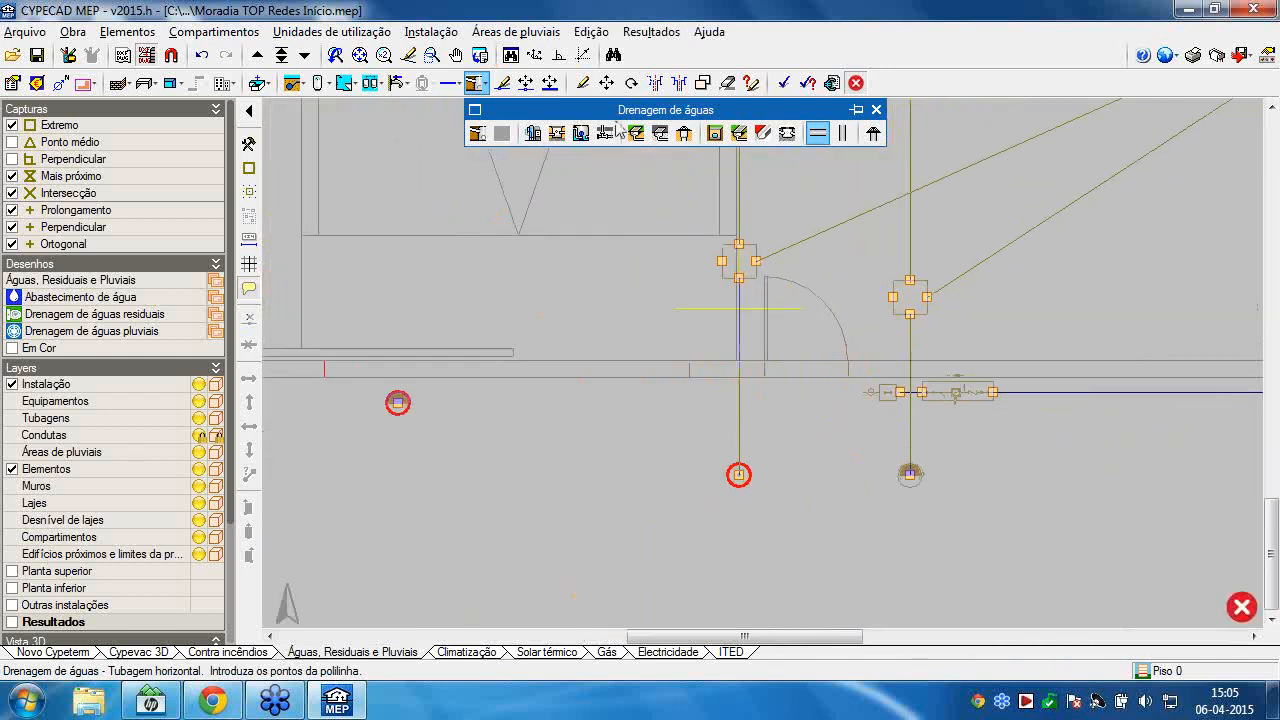
left_click(478, 134)
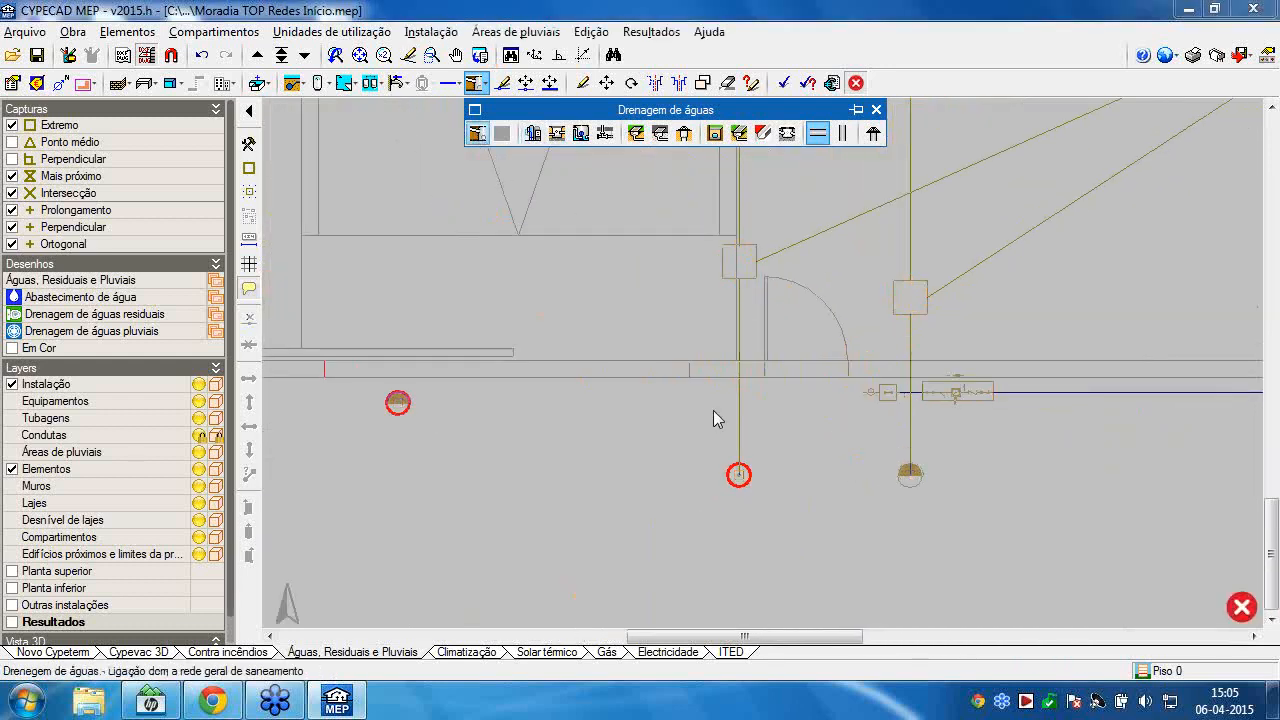
left_click(546, 376)
left_click(738, 475)
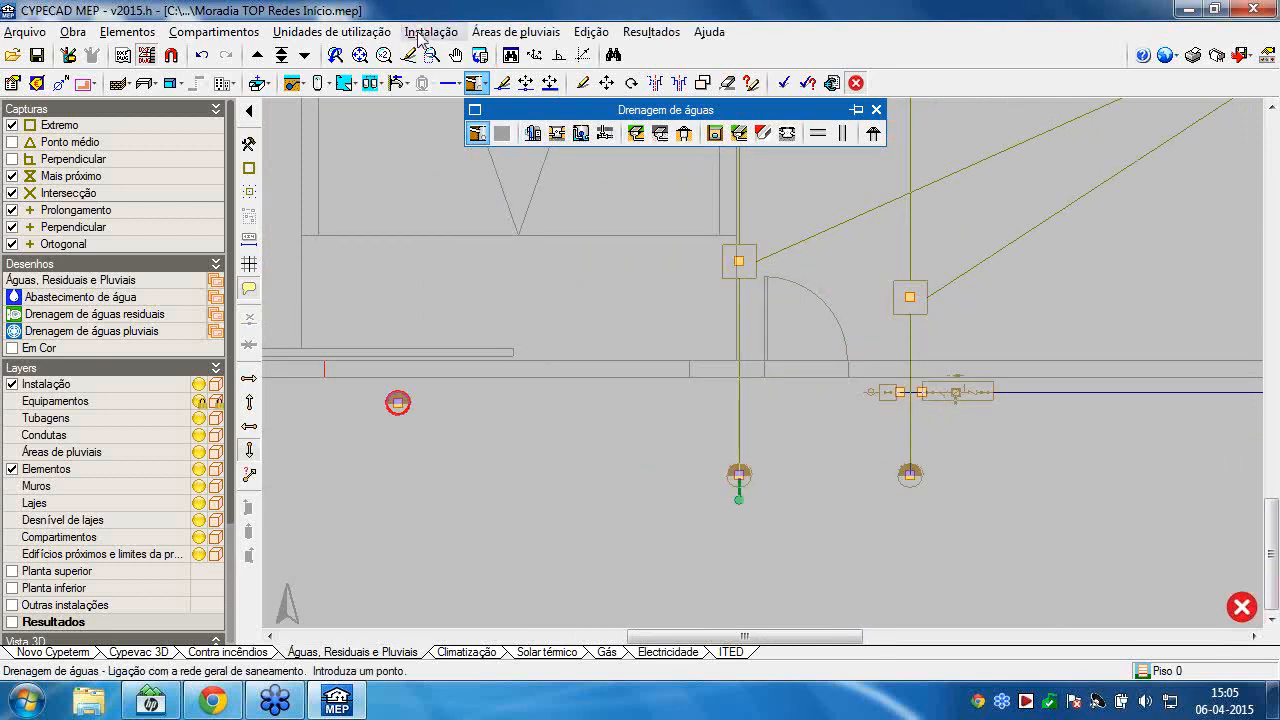
Delete the unconnected sewer network connection outside the plot boundary in front of the vehicle entrance.
left_click(424, 32)
left_click(465, 496)
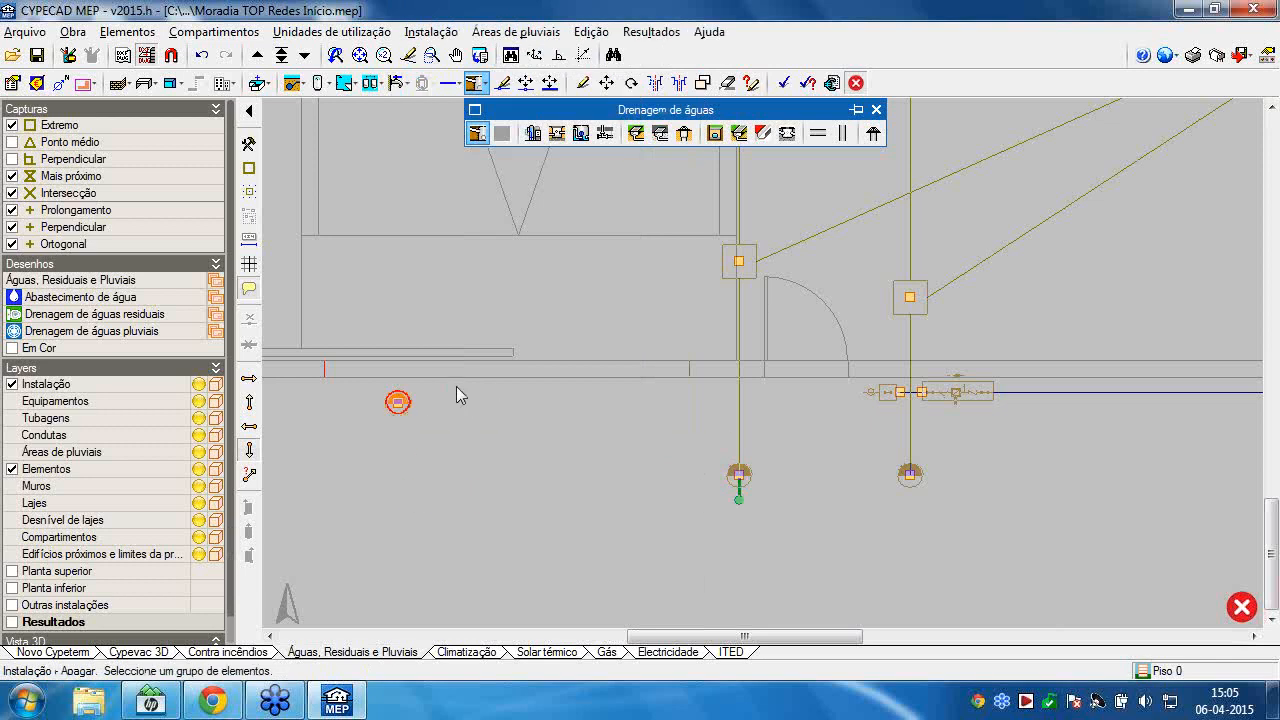
scroll(457, 390, "down", 3)
middle_click_drag(566, 312, 600, 514)
scroll(600, 515, "down", 2)
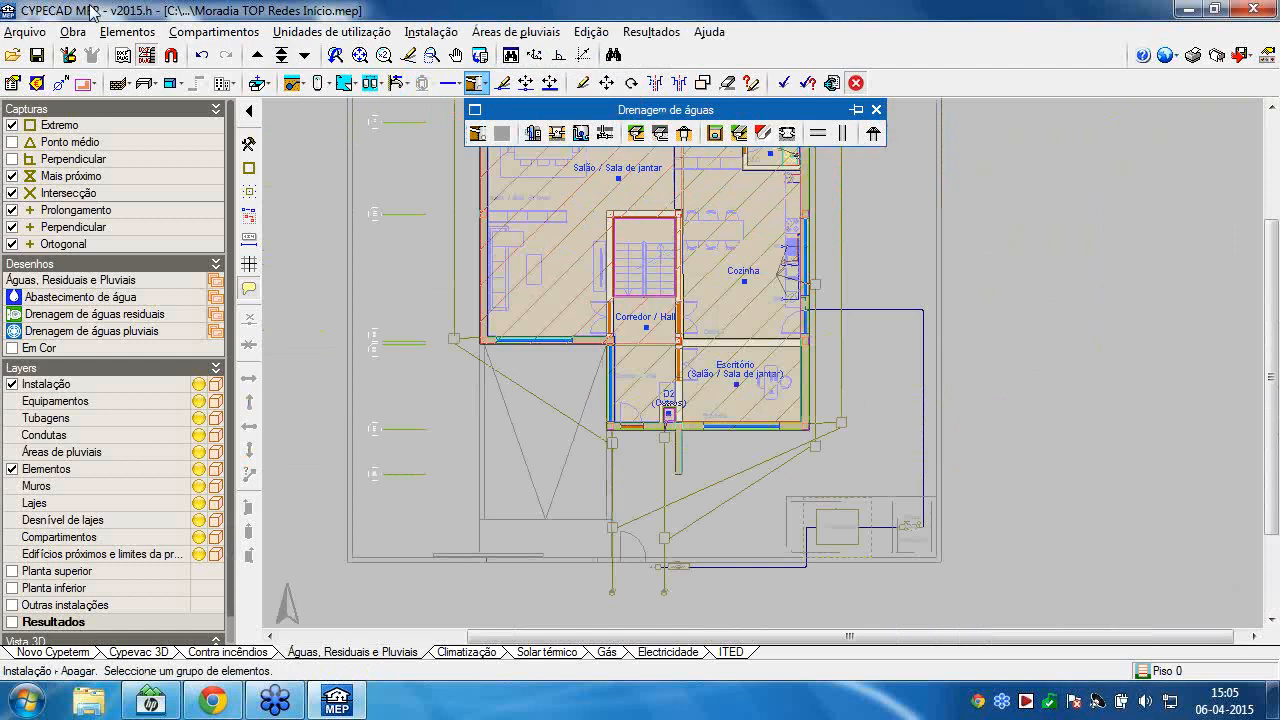
Examine the drainage network around the house in a 3D view of all floors showing only 'Águas, Residuais e Pluviais'.
left_click(73, 31)
left_click(118, 366)
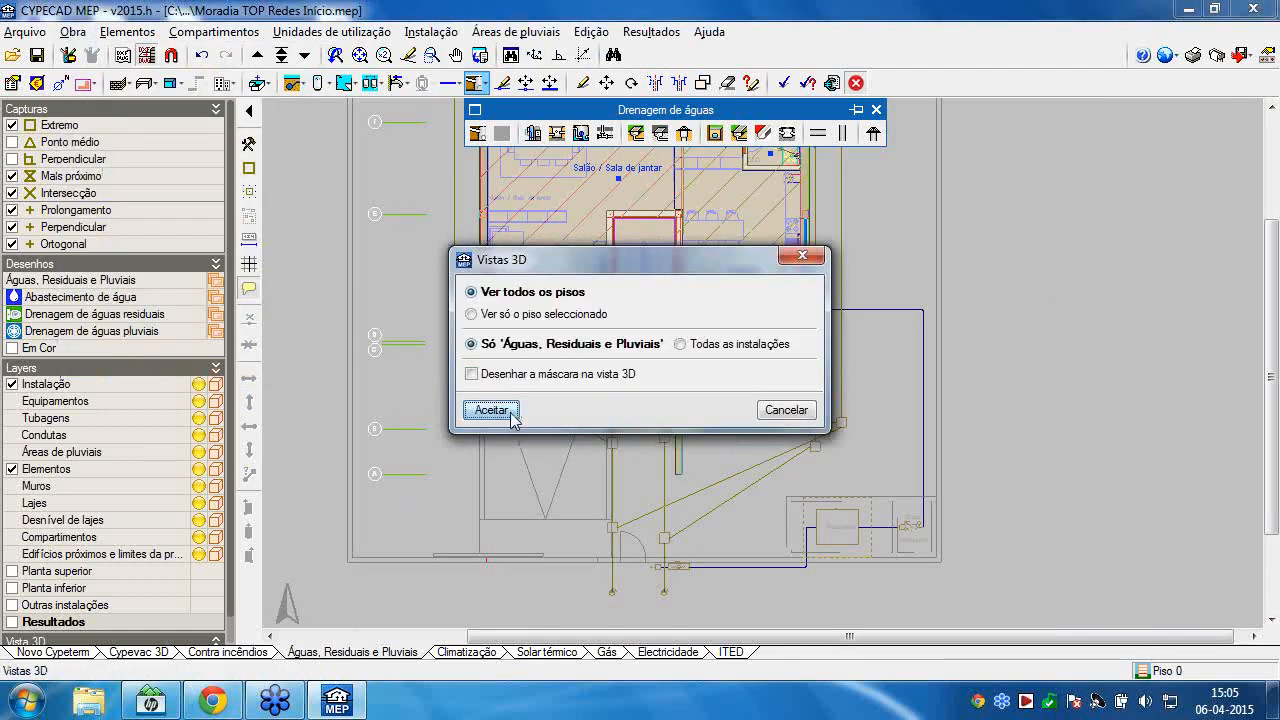
left_click(511, 417)
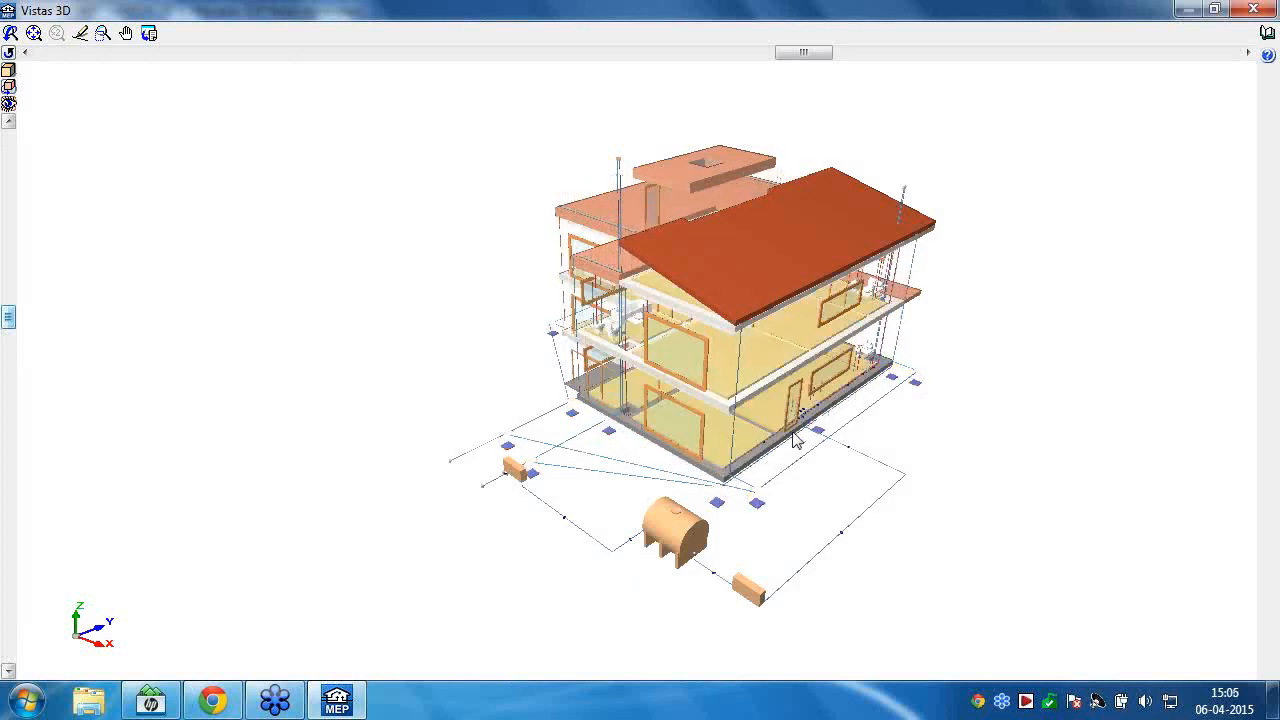
left_click_drag(794, 436, 798, 398)
scroll(641, 450, "up", 4)
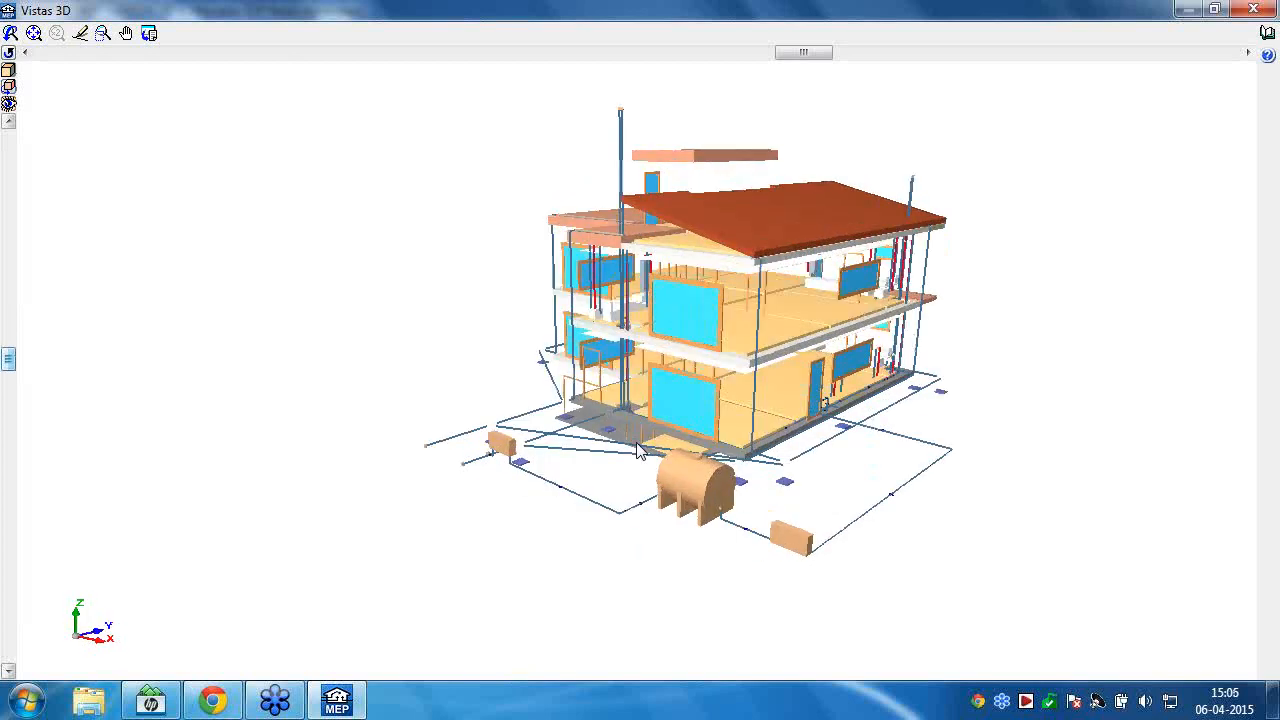
middle_click_drag(796, 253, 868, 360)
mouse_move(868, 360)
left_mouse_down()
mouse_move(885, 377)
mouse_move(605, 215)
left_mouse_up()
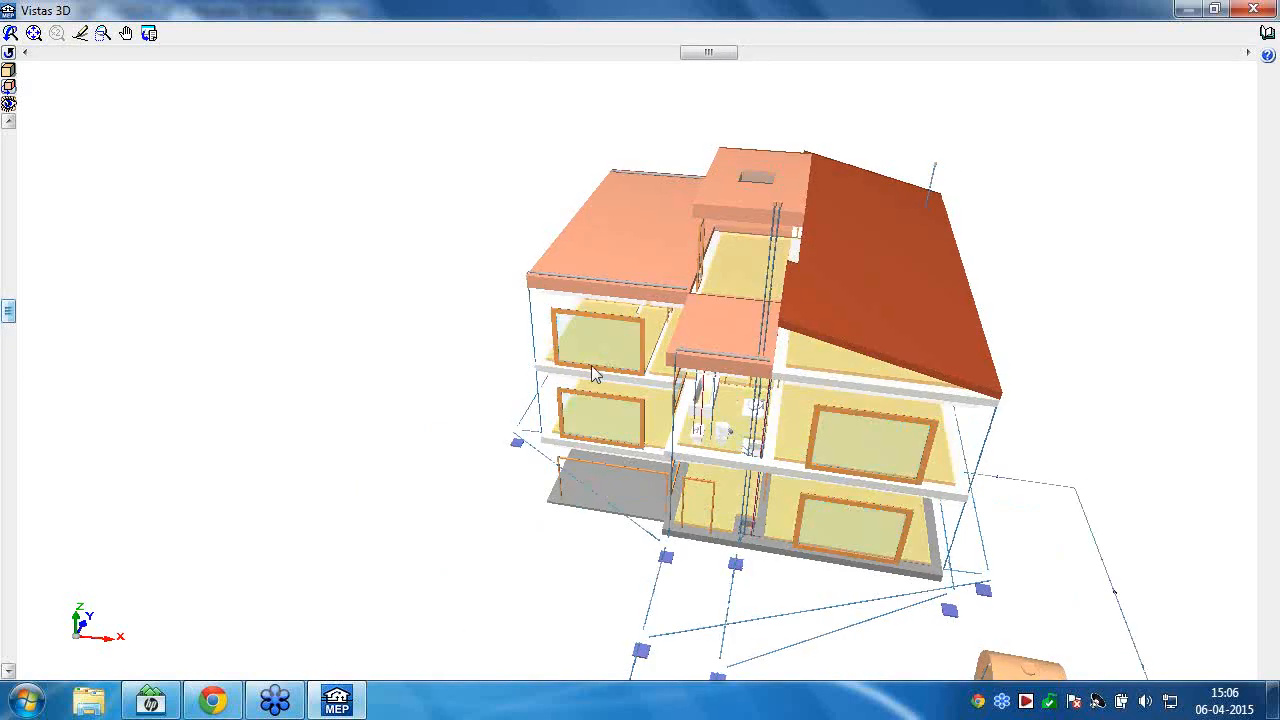
mouse_move(591, 365)
left_mouse_down()
mouse_move(627, 357)
mouse_move(508, 552)
left_mouse_up()
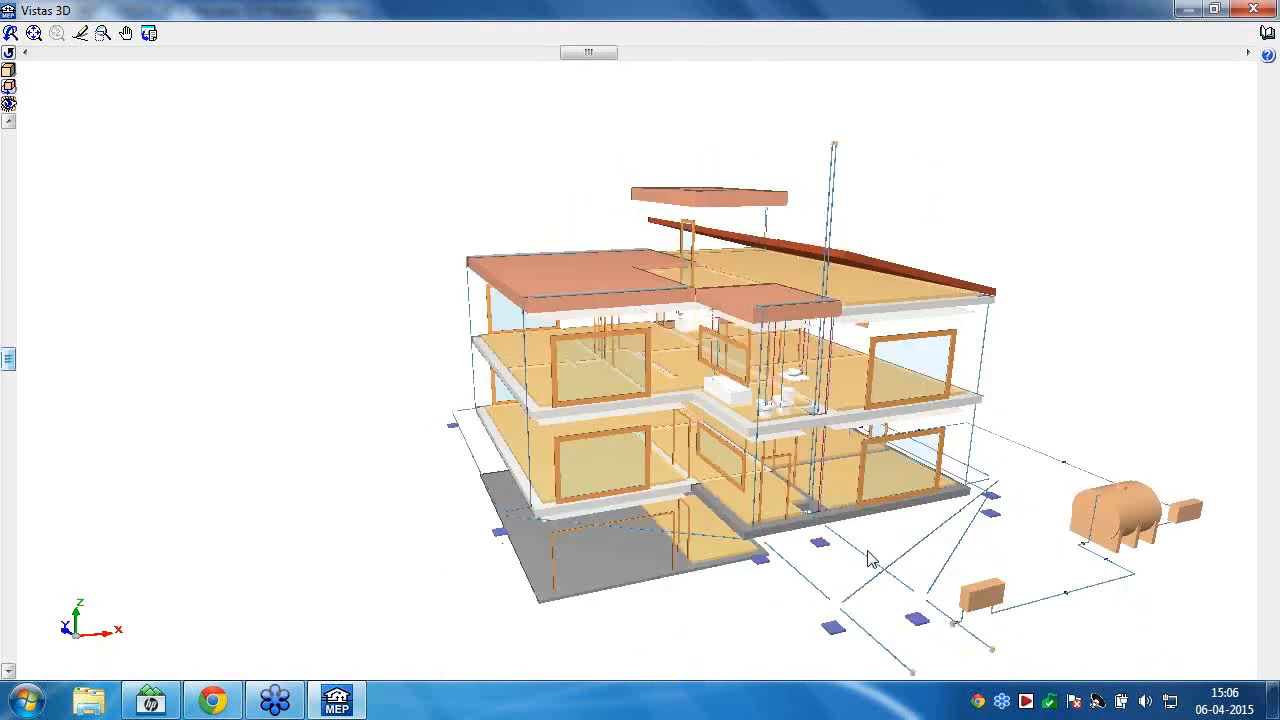
mouse_move(871, 560)
left_mouse_down()
mouse_move(780, 562)
mouse_move(912, 380)
left_mouse_up()
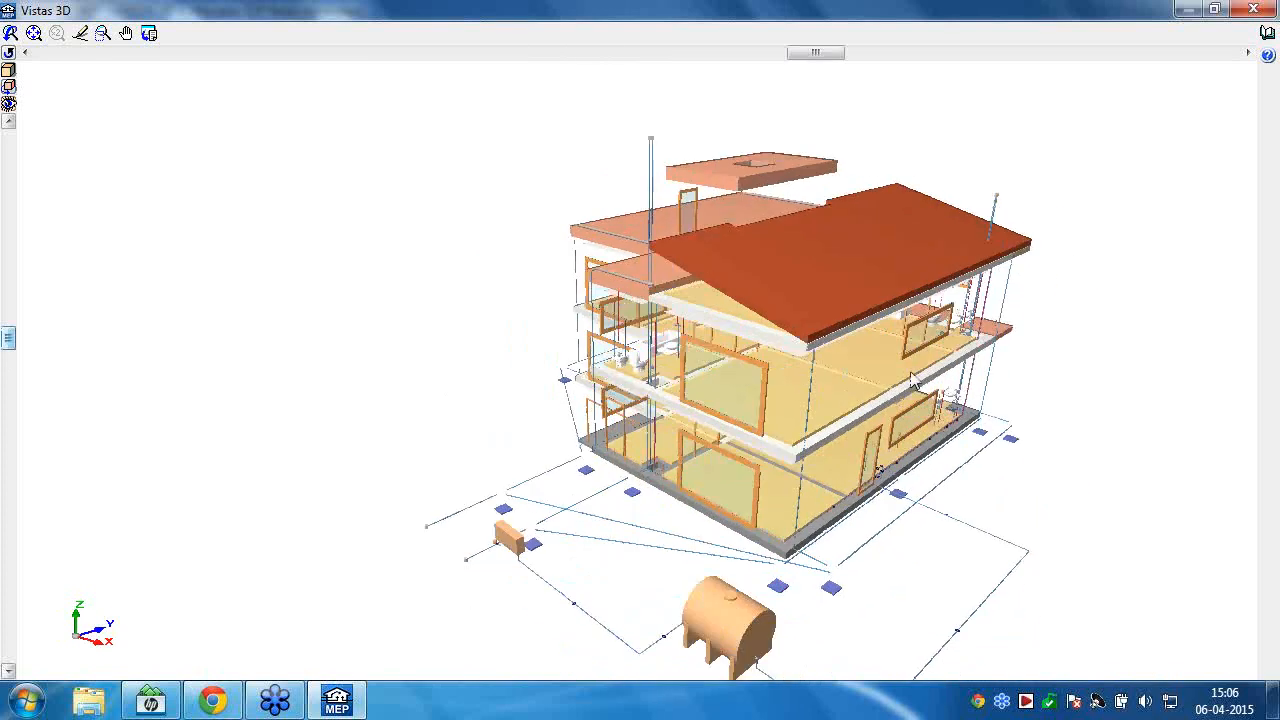
left_click(1253, 9)
Calculate the water, waste and rainwater installations and check the error messages for the pressure group and the floors.
scroll(600, 225, "down", 1)
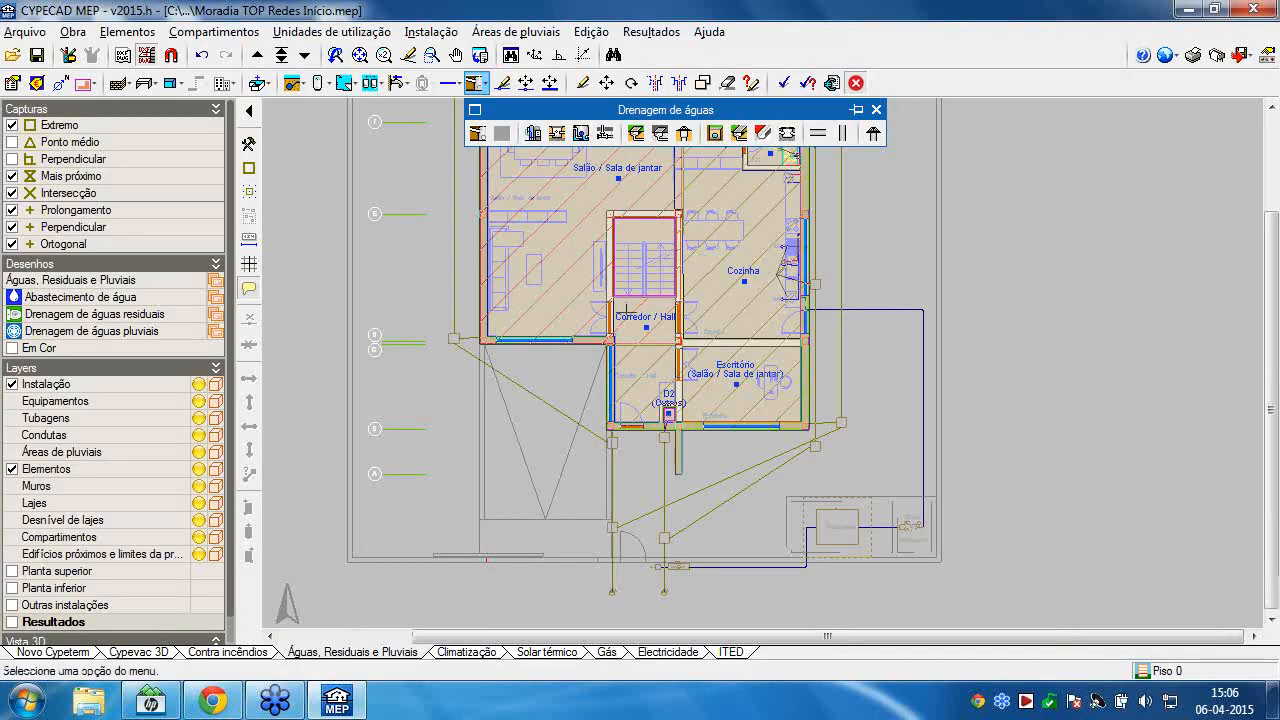
middle_click_drag(634, 383, 617, 365)
scroll(617, 365, "down", 2)
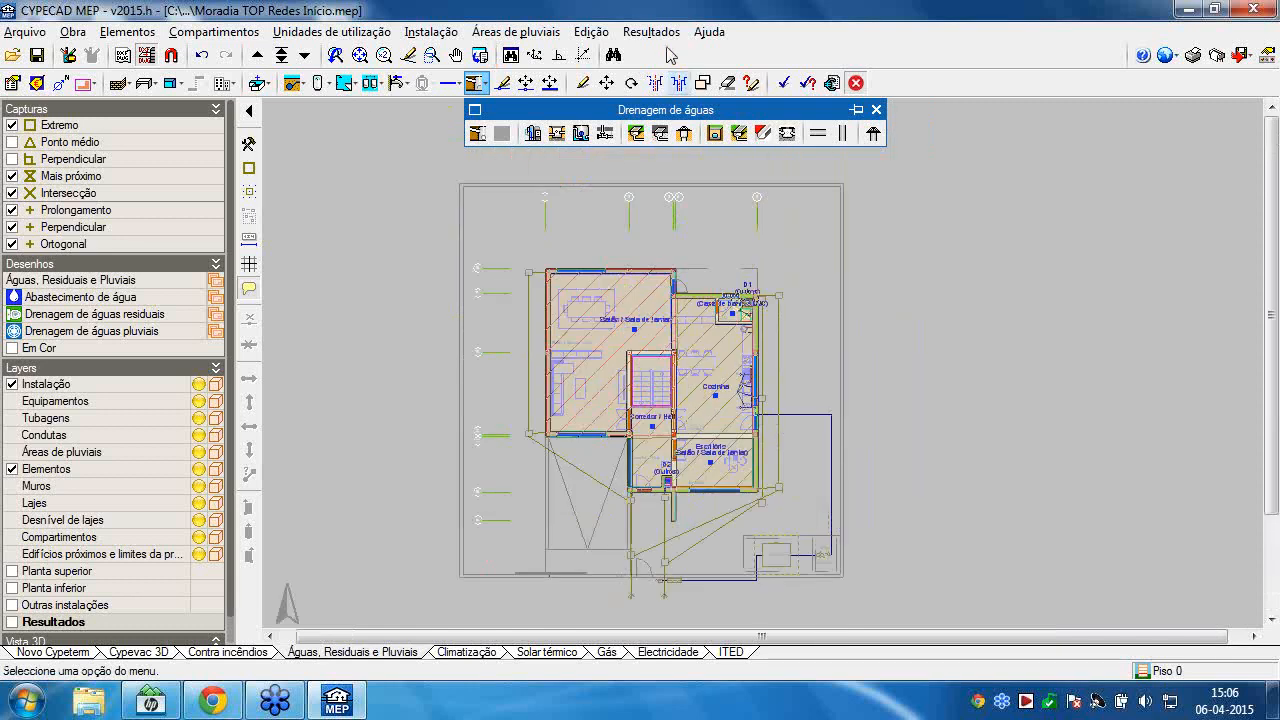
left_click(651, 31)
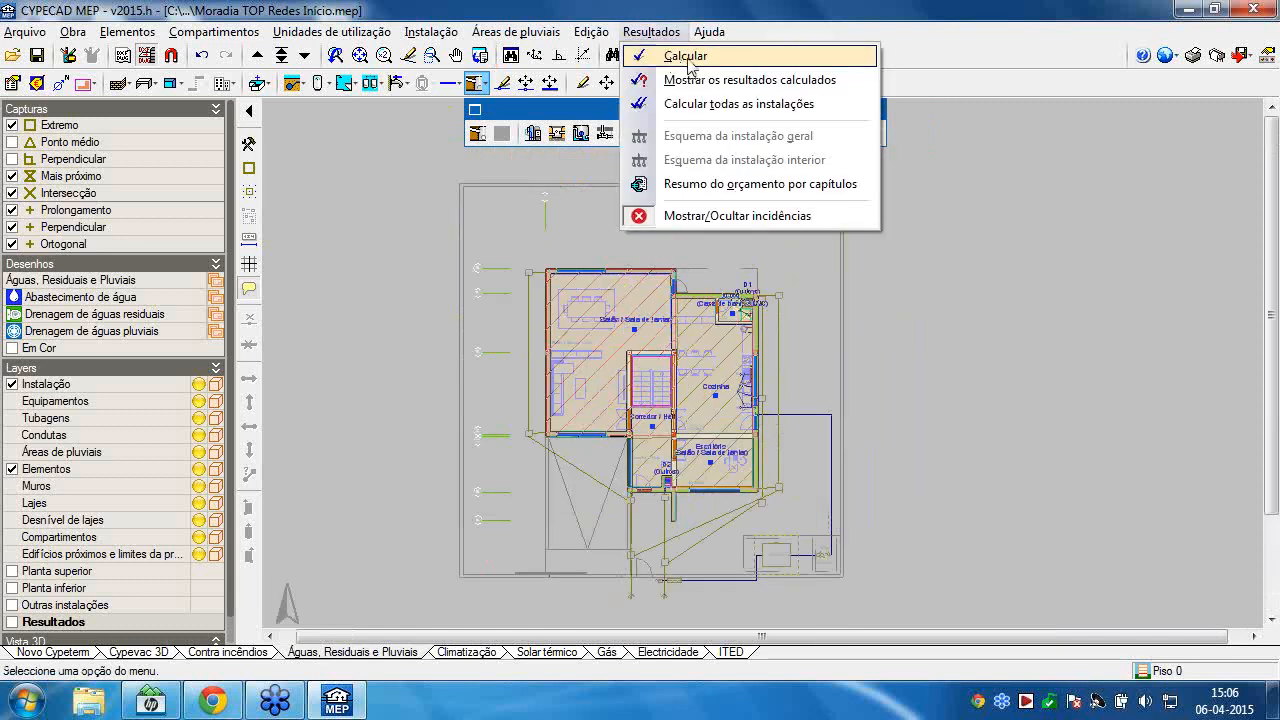
left_click(687, 58)
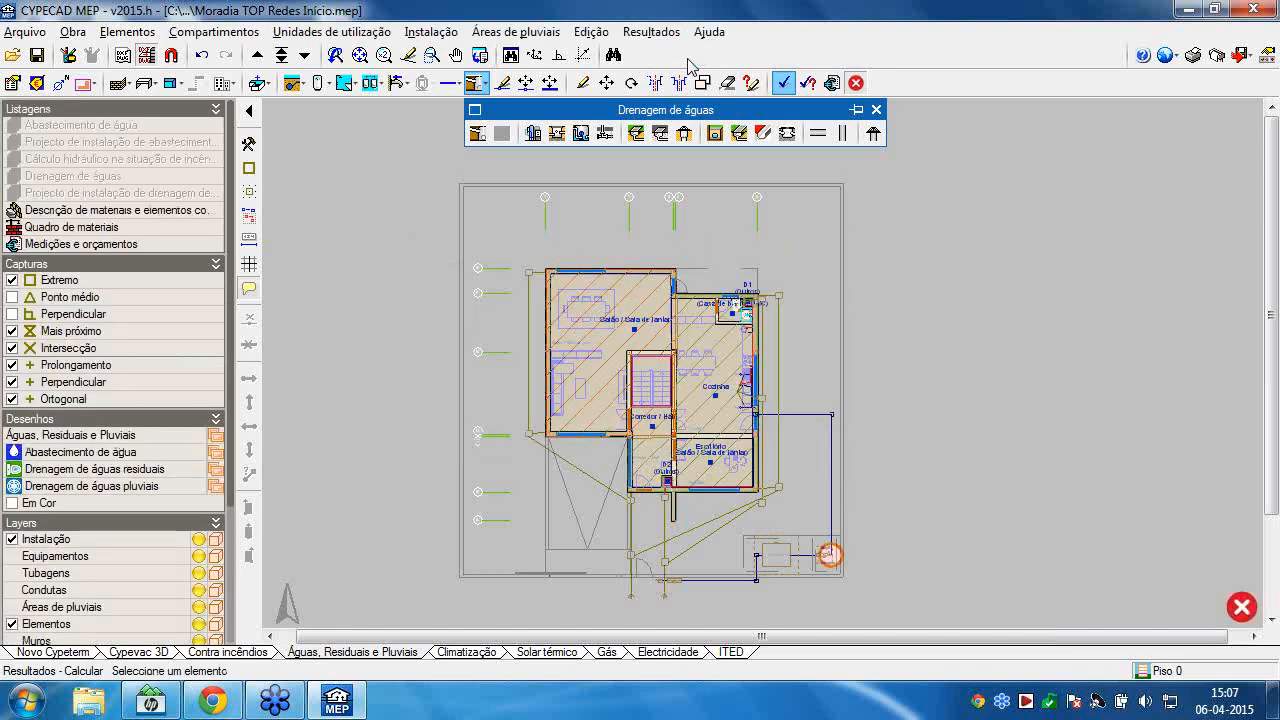
mouse_move(831, 558)
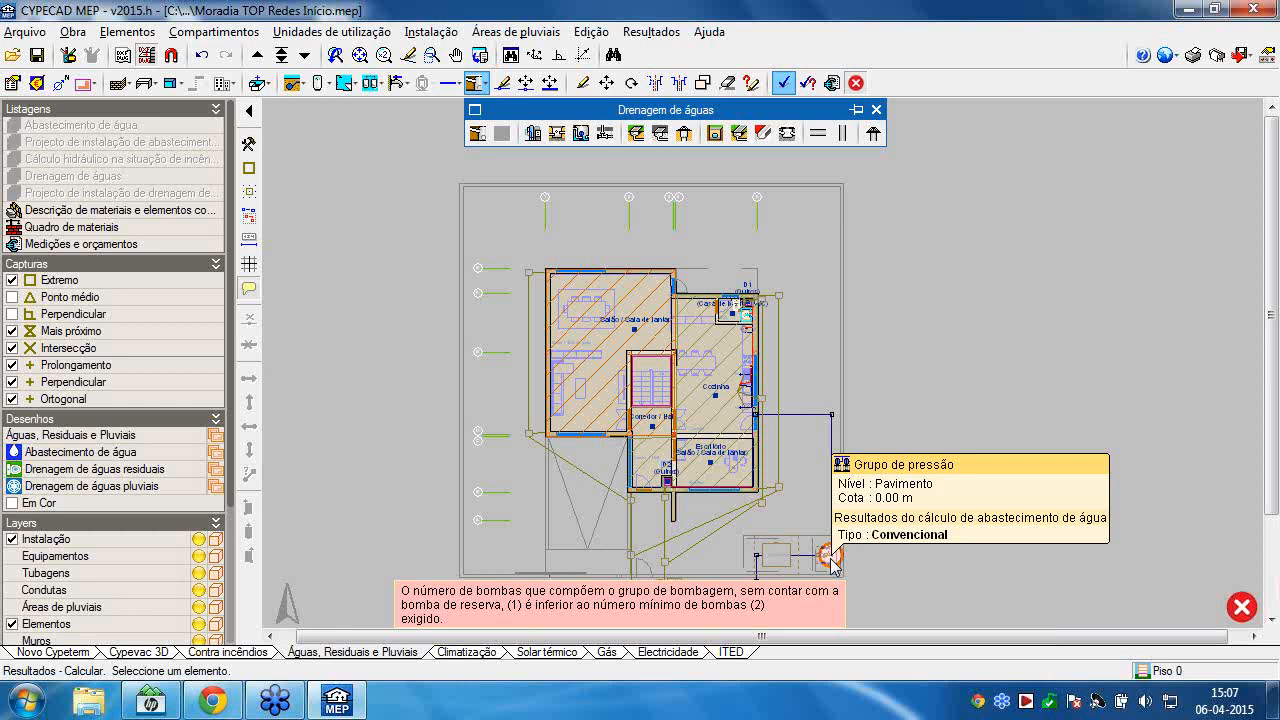
mouse_move(1240, 608)
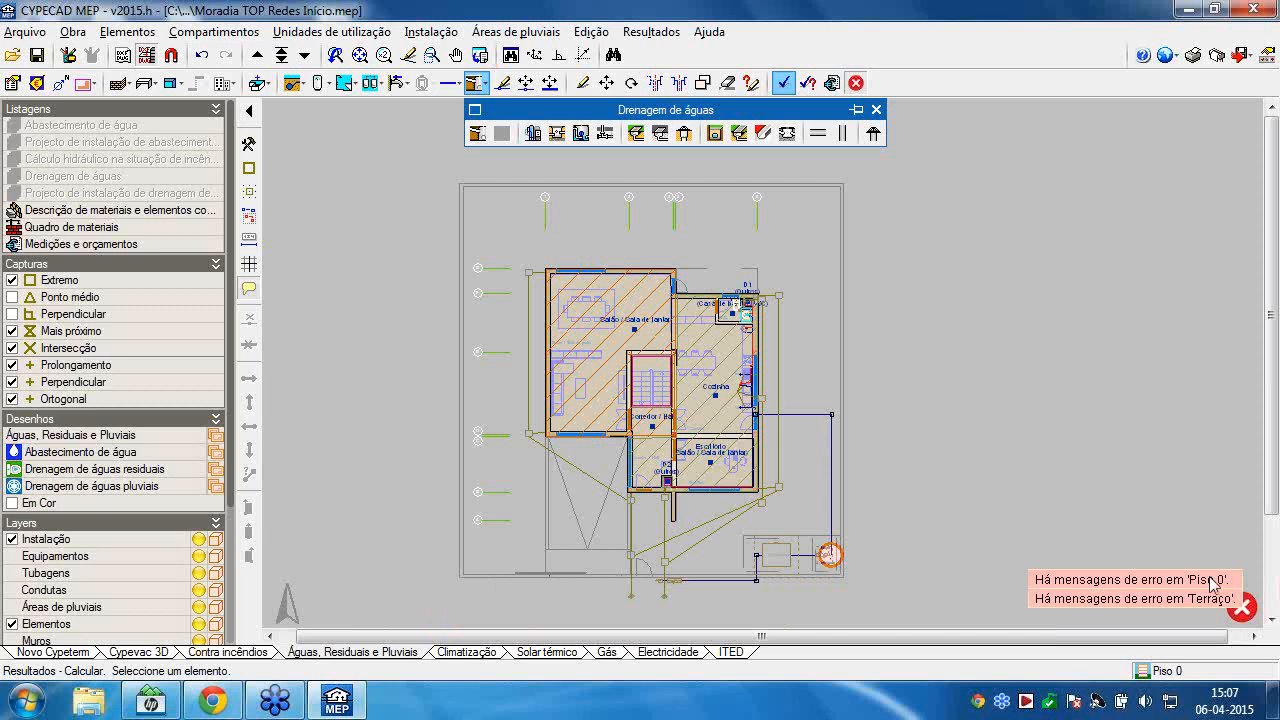
Switch to the Terraço floor and cut the long gutter along the outer side of the Desvão near its midpoint.
left_click(283, 57)
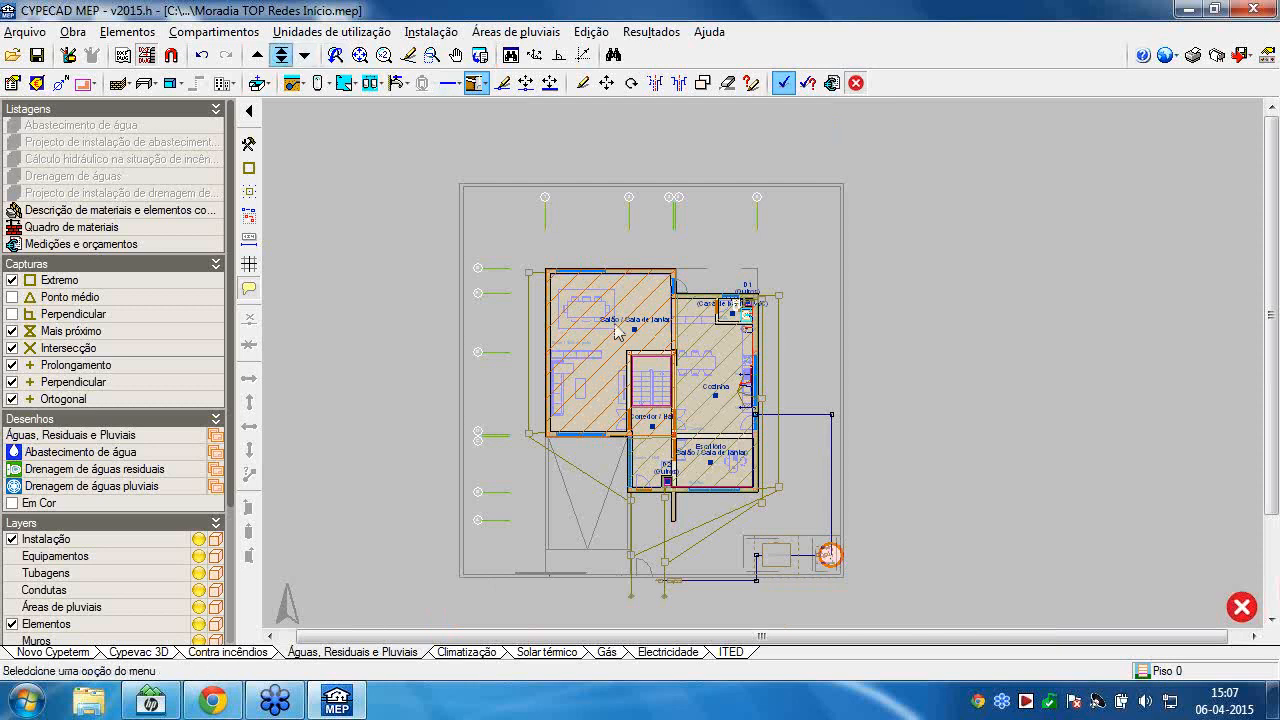
left_click(605, 311)
left_click(603, 413)
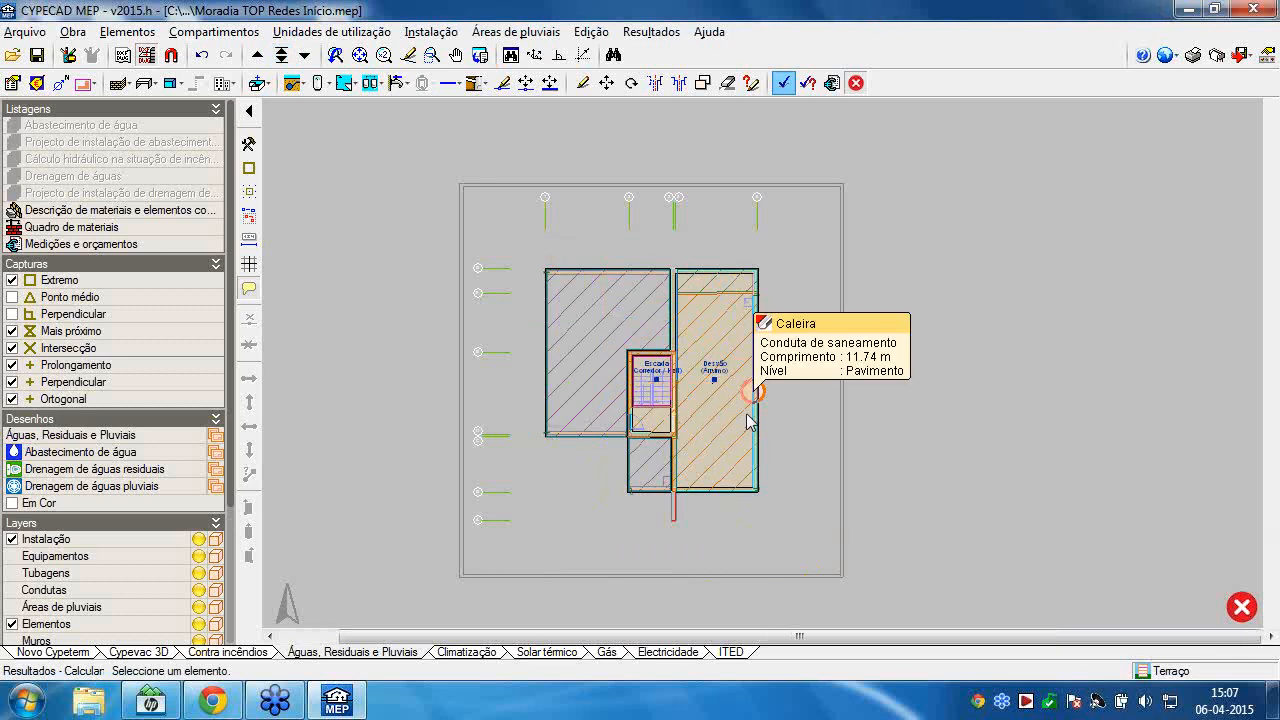
scroll(748, 420, "up", 4)
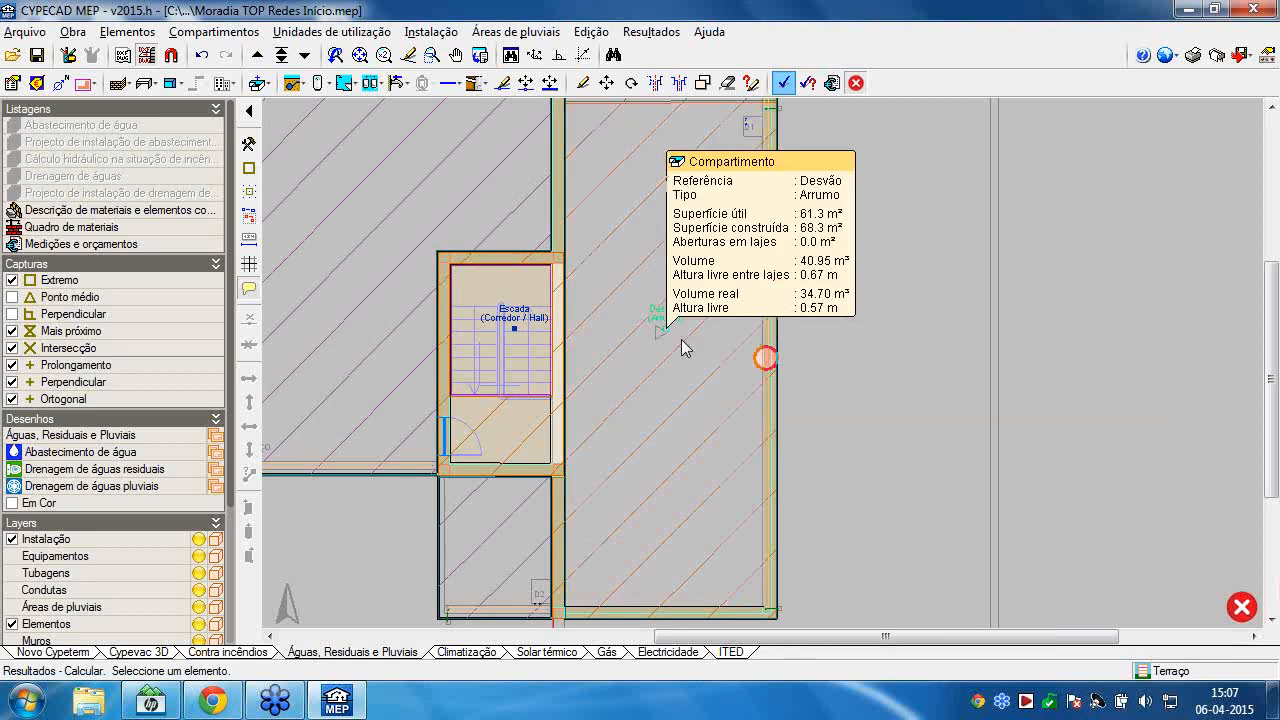
scroll(681, 339, "down", 1)
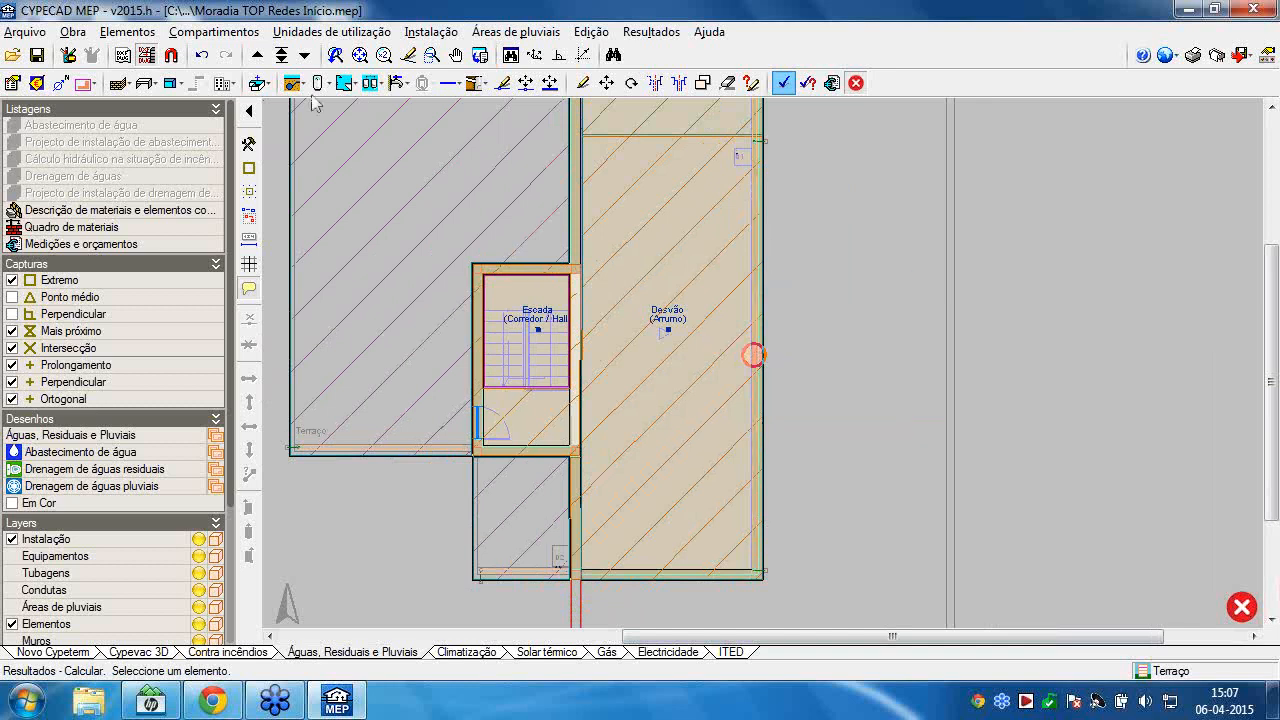
left_click(425, 32)
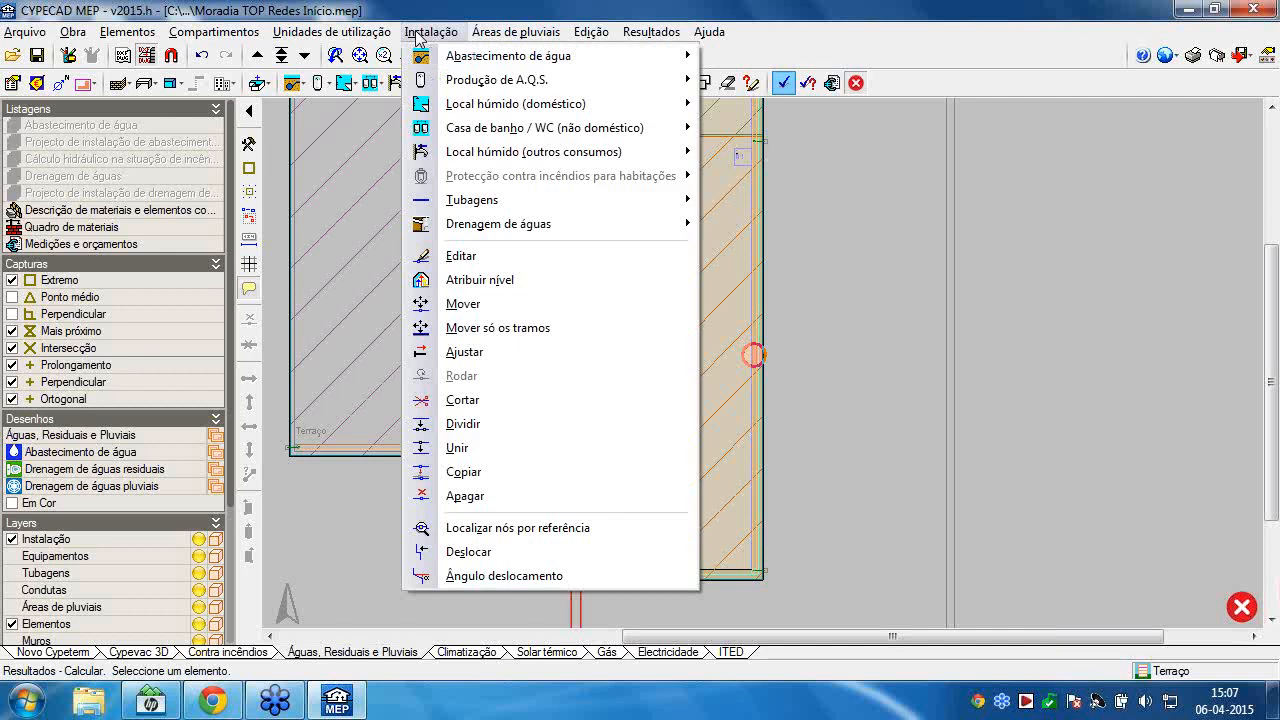
left_click(463, 400)
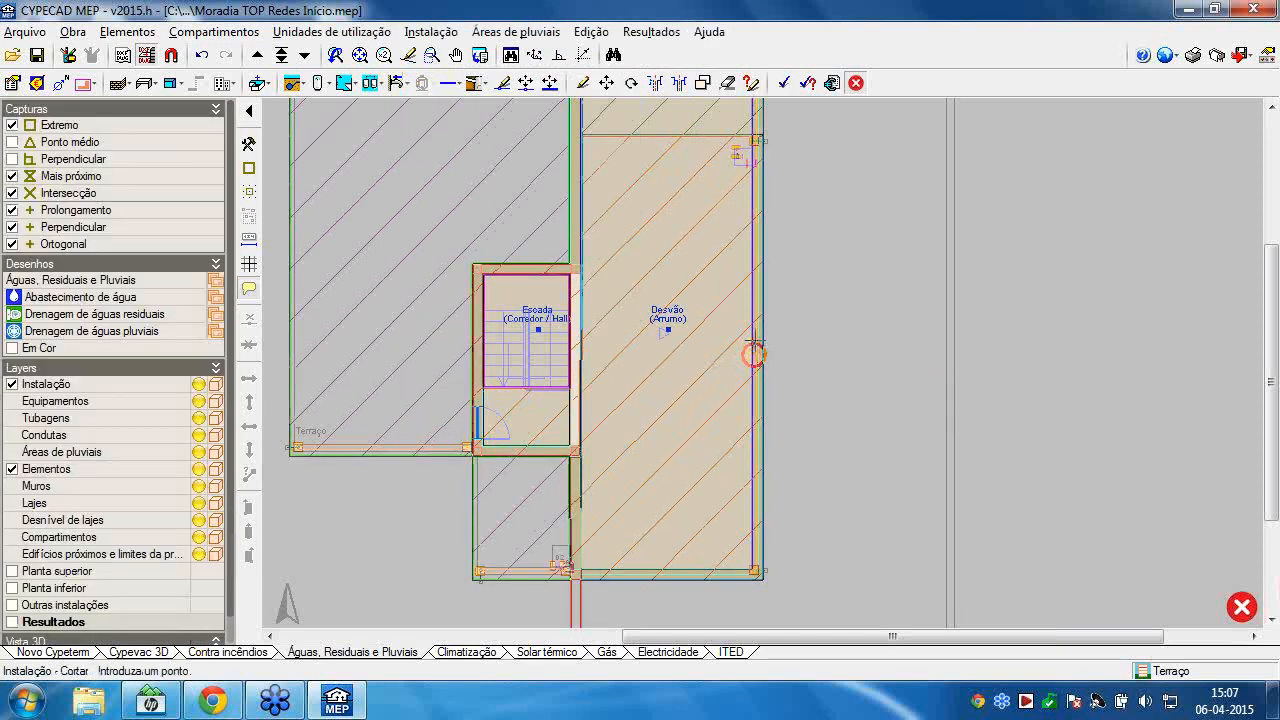
left_click(756, 337)
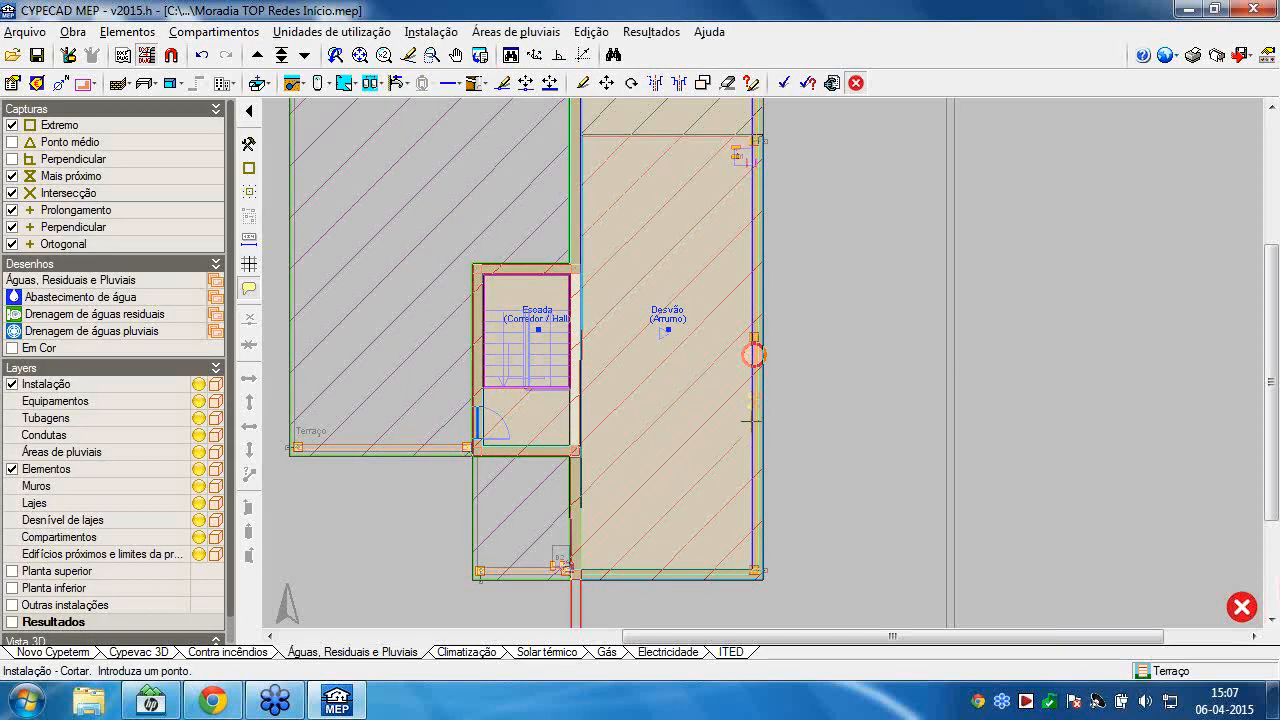
Switch to the Piso 0 floor and locate the pressure group beside the reservoir.
left_click(281, 56)
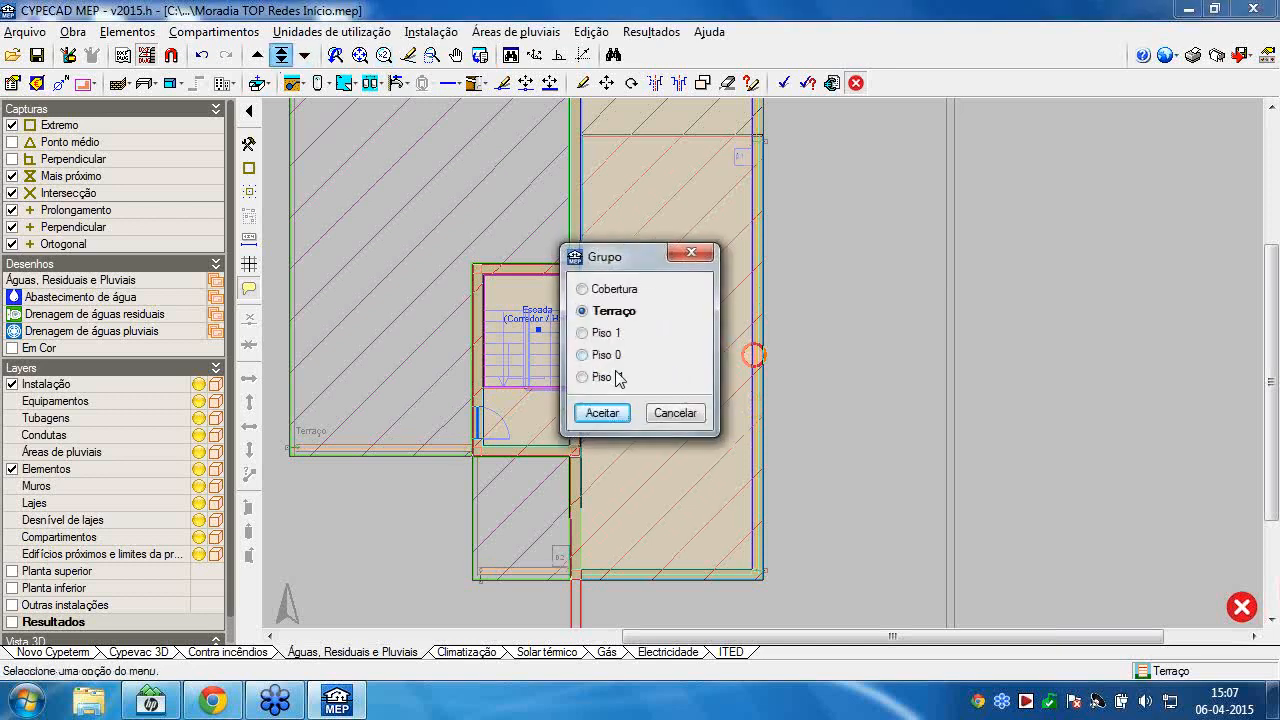
left_click(585, 355)
left_click(603, 413)
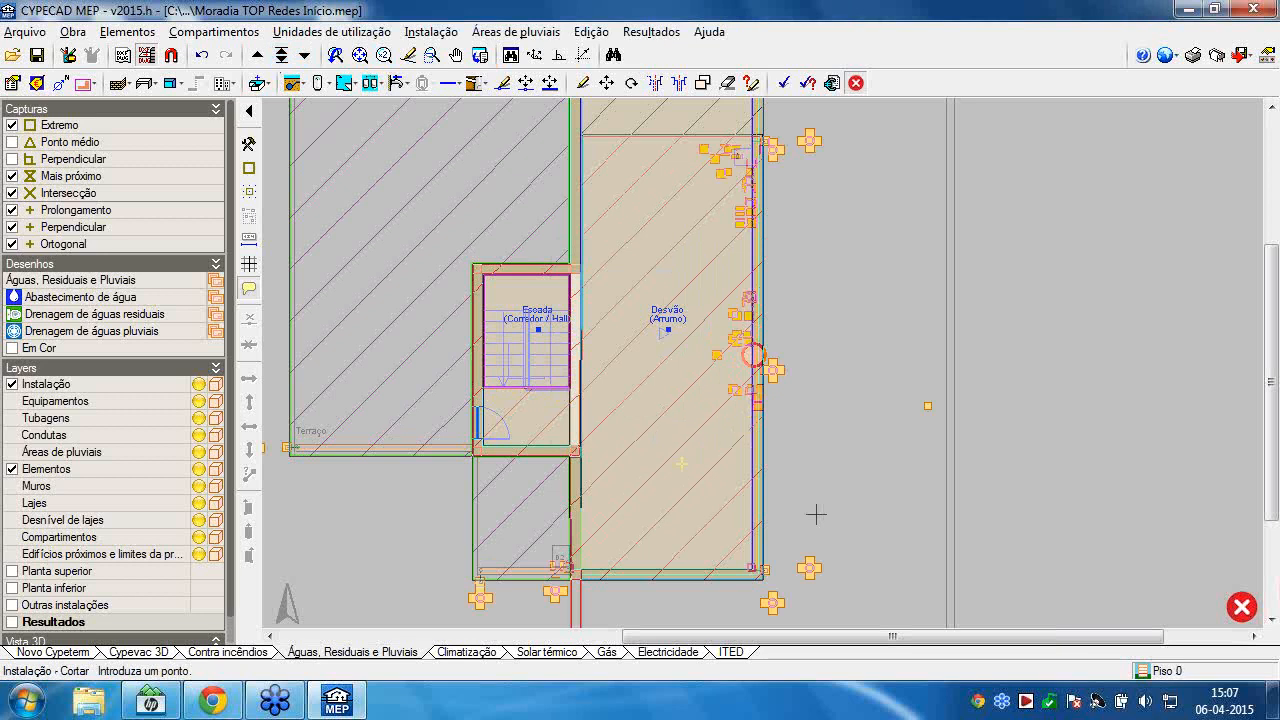
middle_click_drag(716, 311, 685, 248)
middle_click_drag(763, 503, 677, 320)
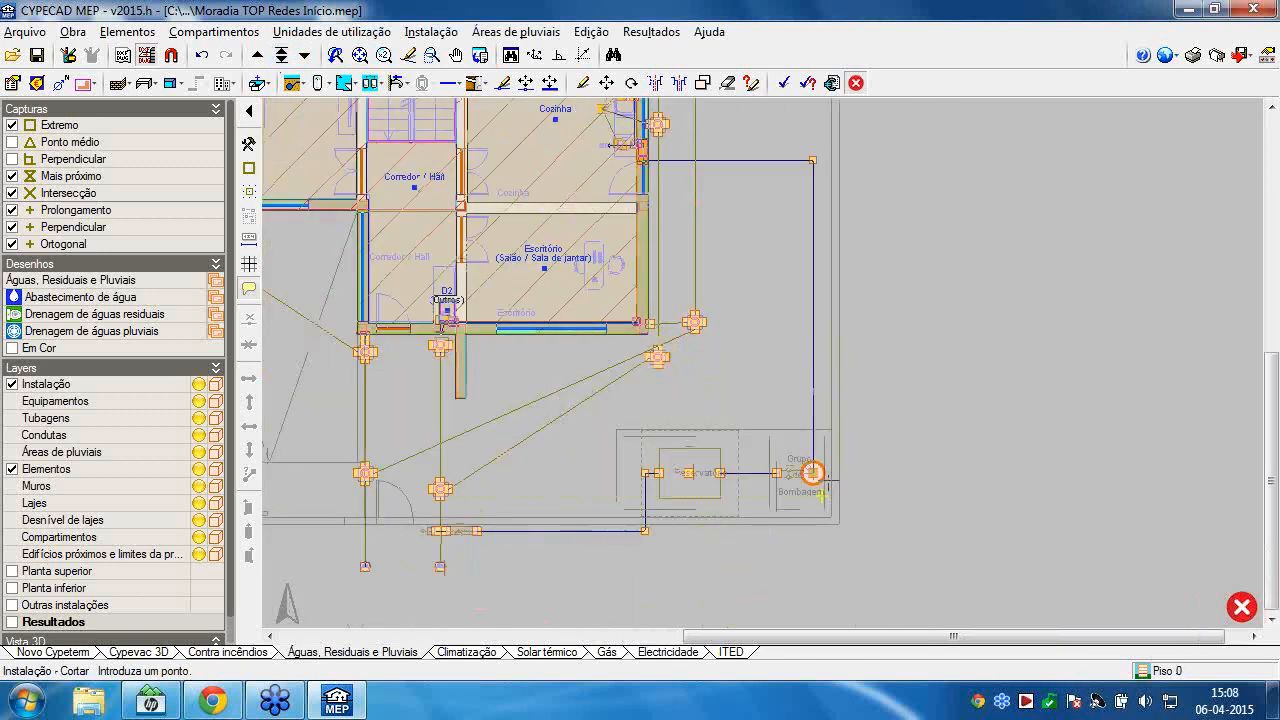
scroll(815, 475, "up", 8)
Edit the pressure group beside the reservoir so that its conventional type uses three pumps.
left_click(431, 31)
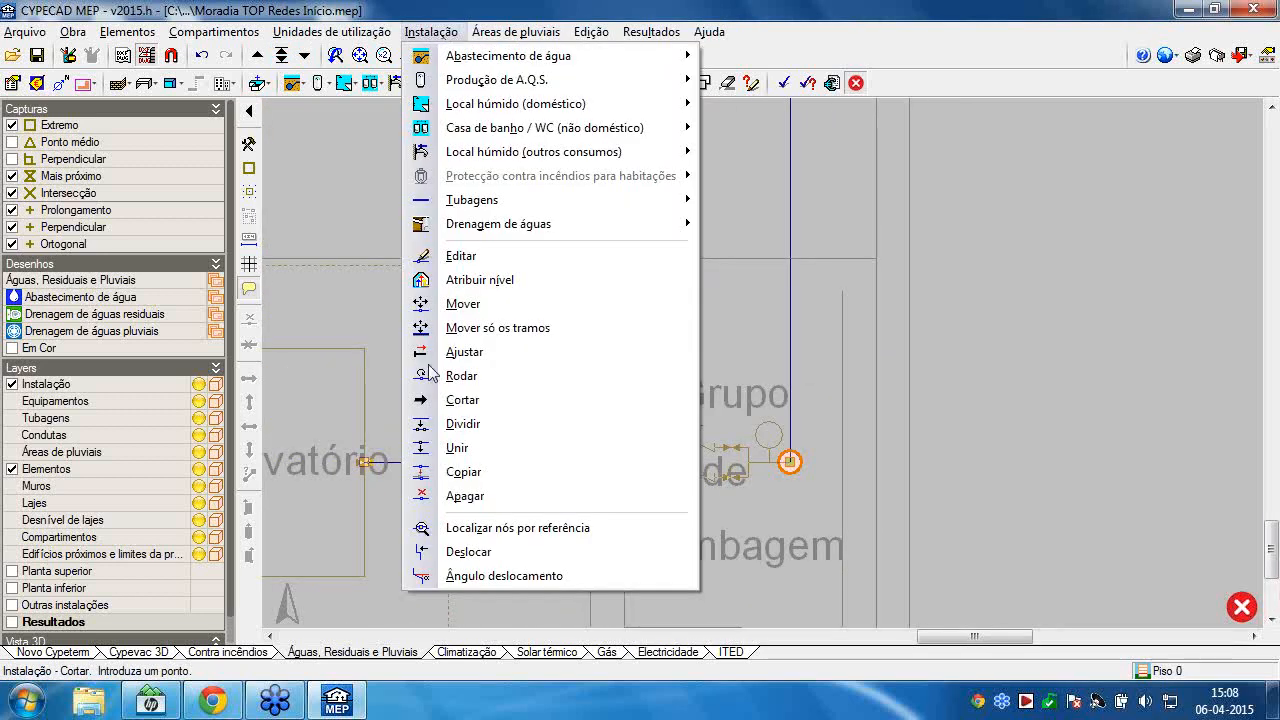
left_click(468, 258)
left_click(783, 466)
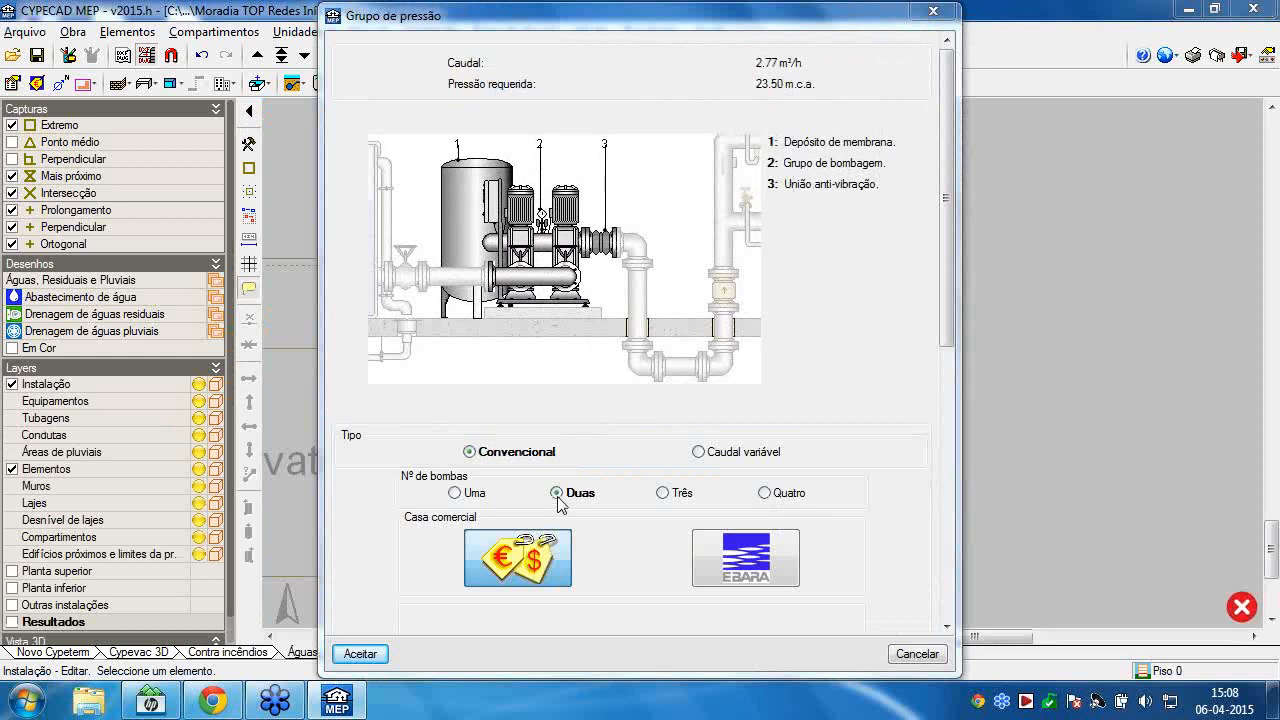
left_click(665, 494)
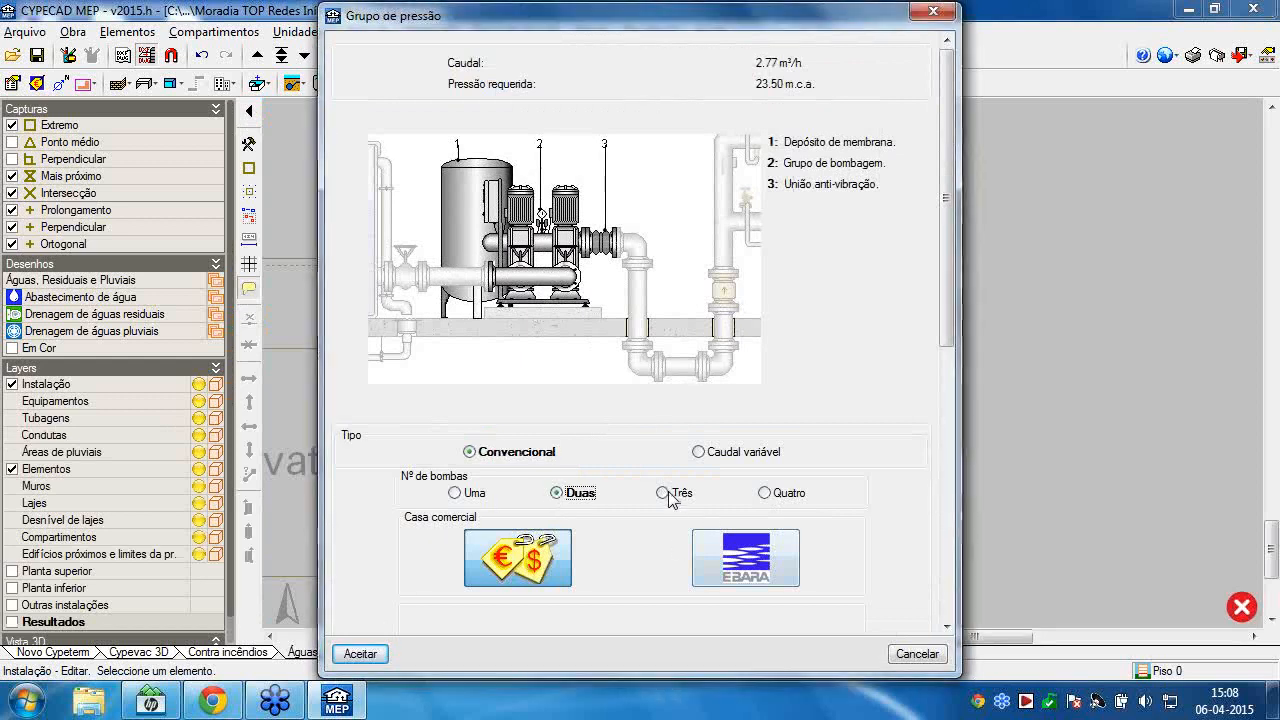
scroll(648, 498, "down", 5)
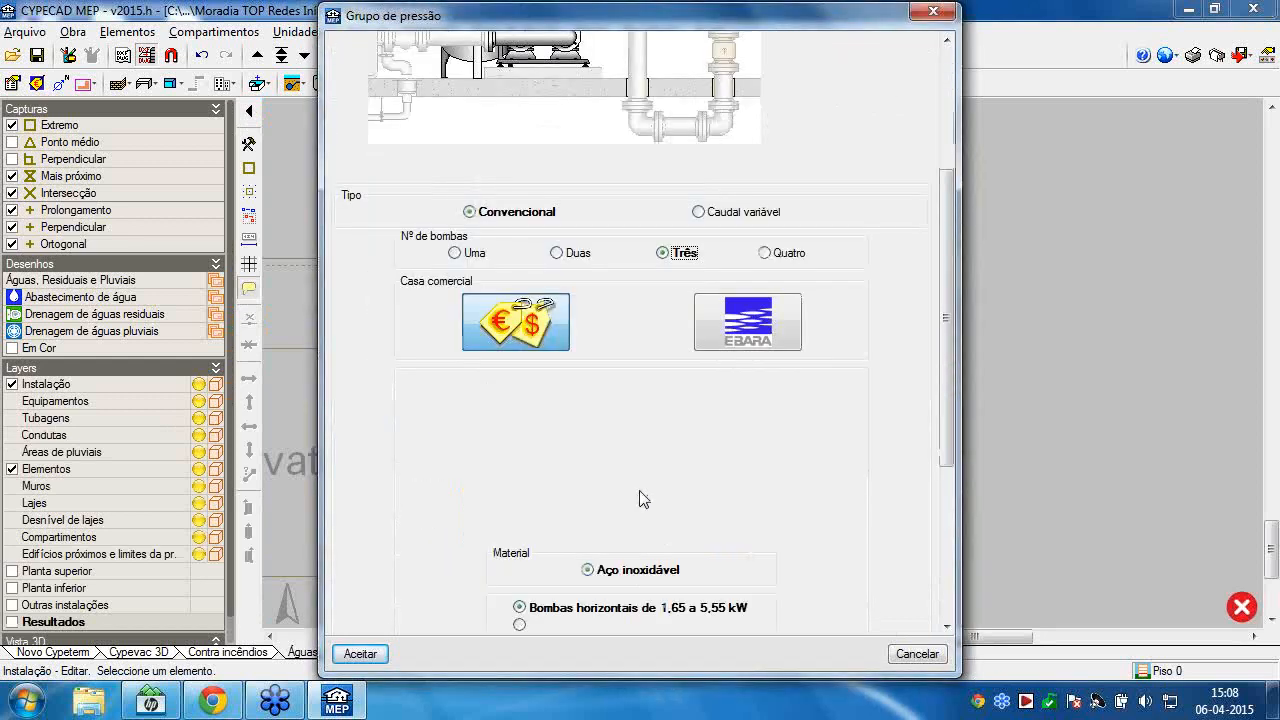
scroll(643, 499, "down", 6)
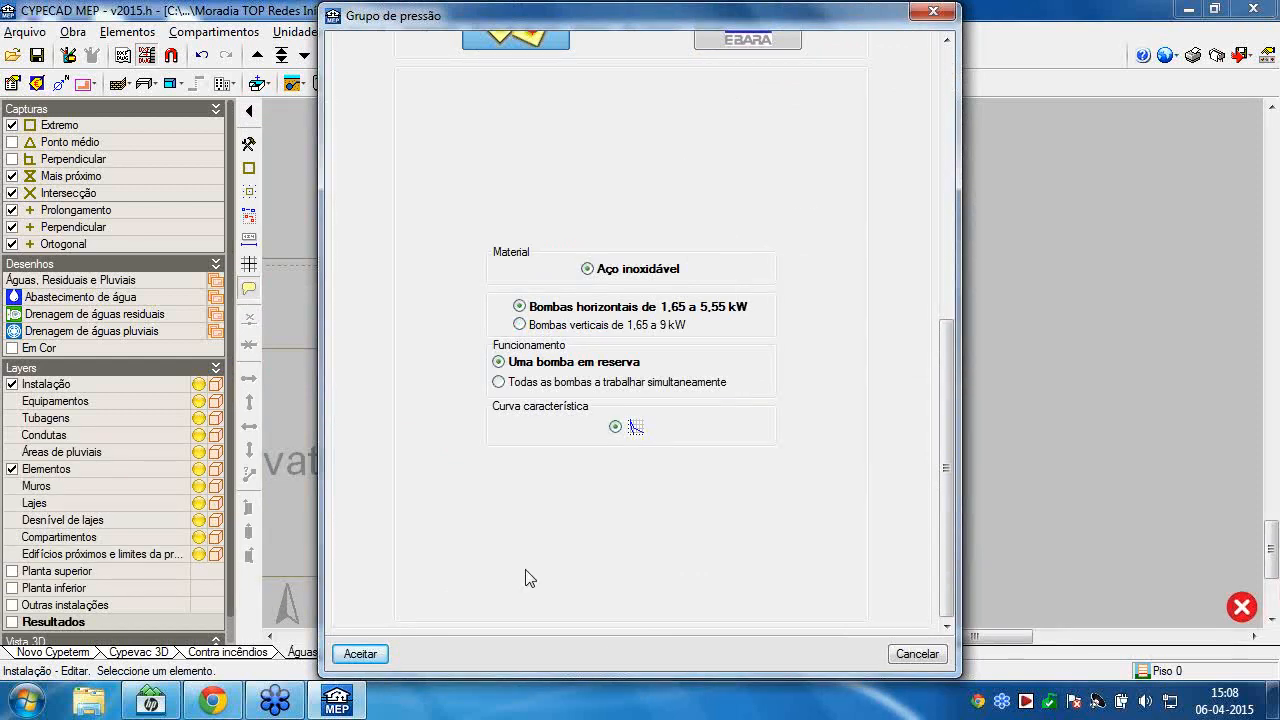
left_click(362, 654)
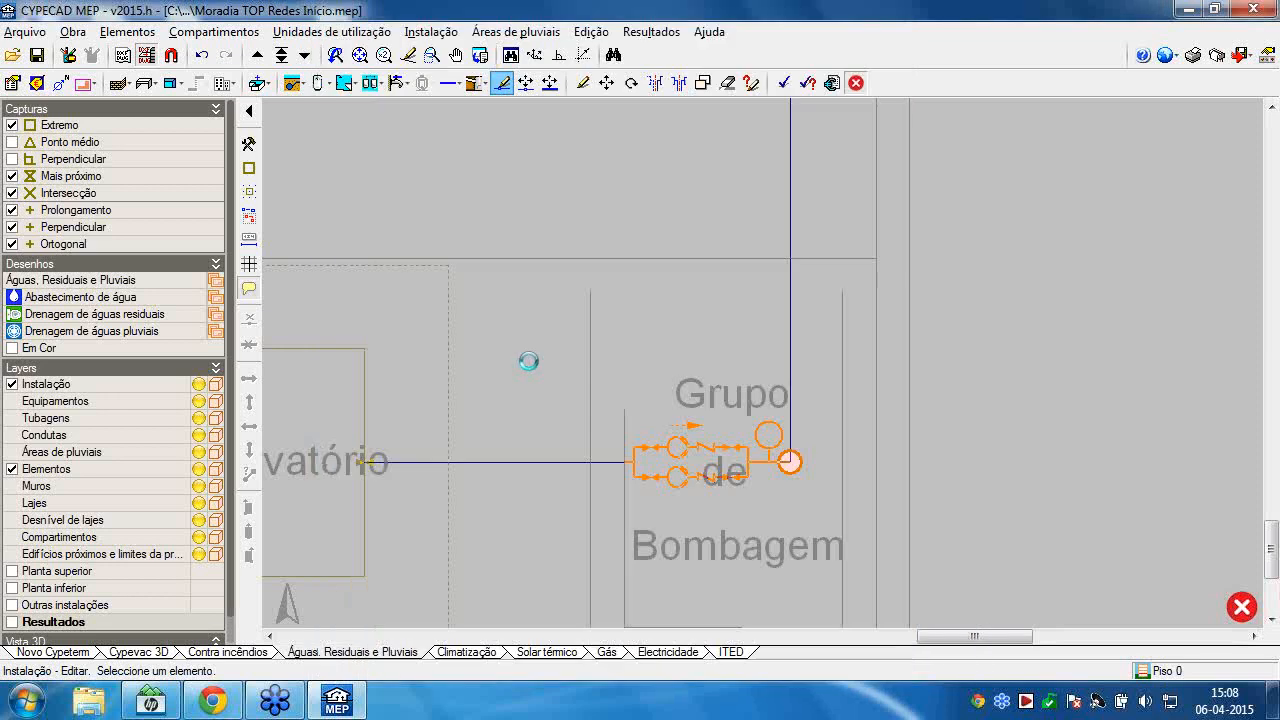
Recalculate the water, waste and rainwater installations and check which floors have warning messages.
scroll(530, 363, "down", 5)
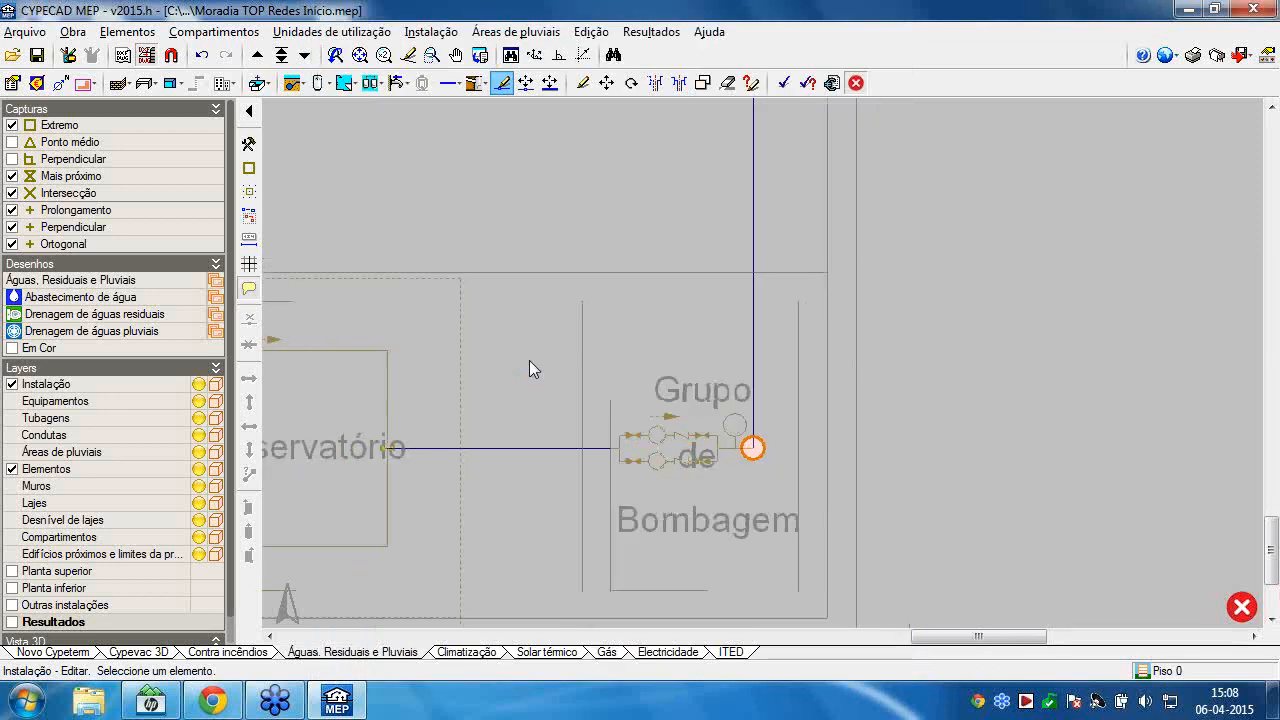
left_click(651, 31)
left_click(672, 51)
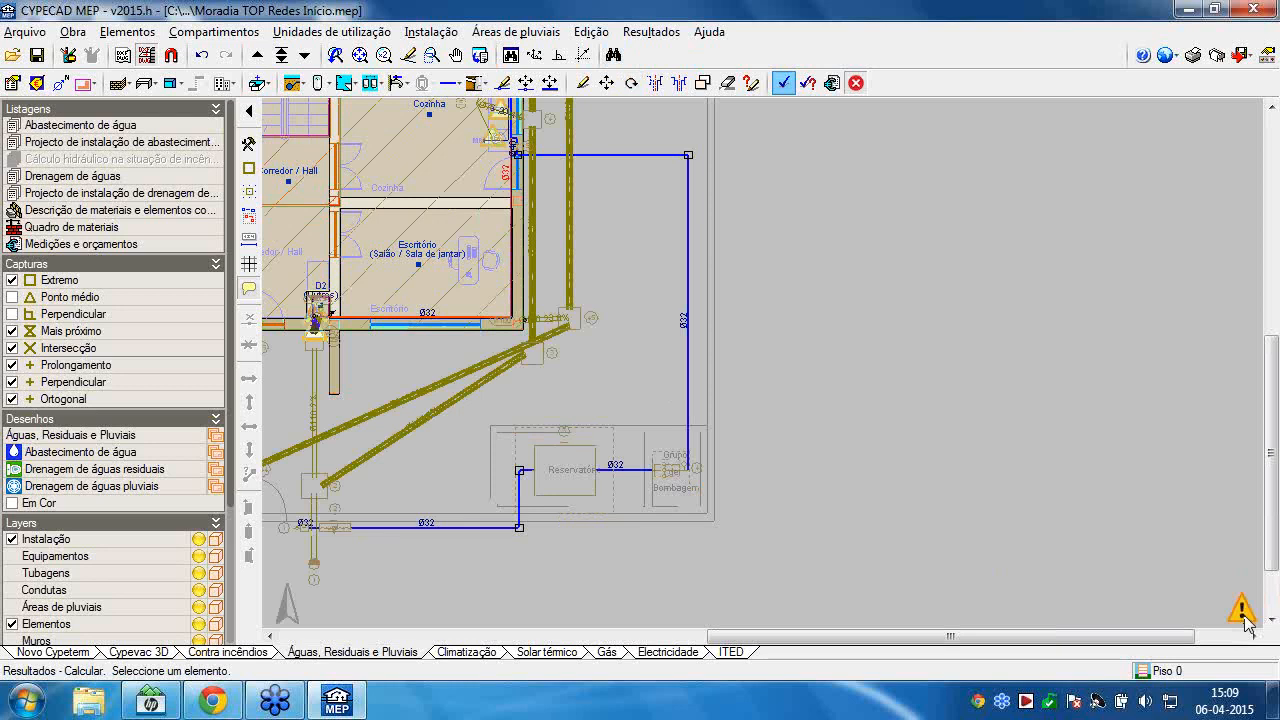
mouse_move(1247, 621)
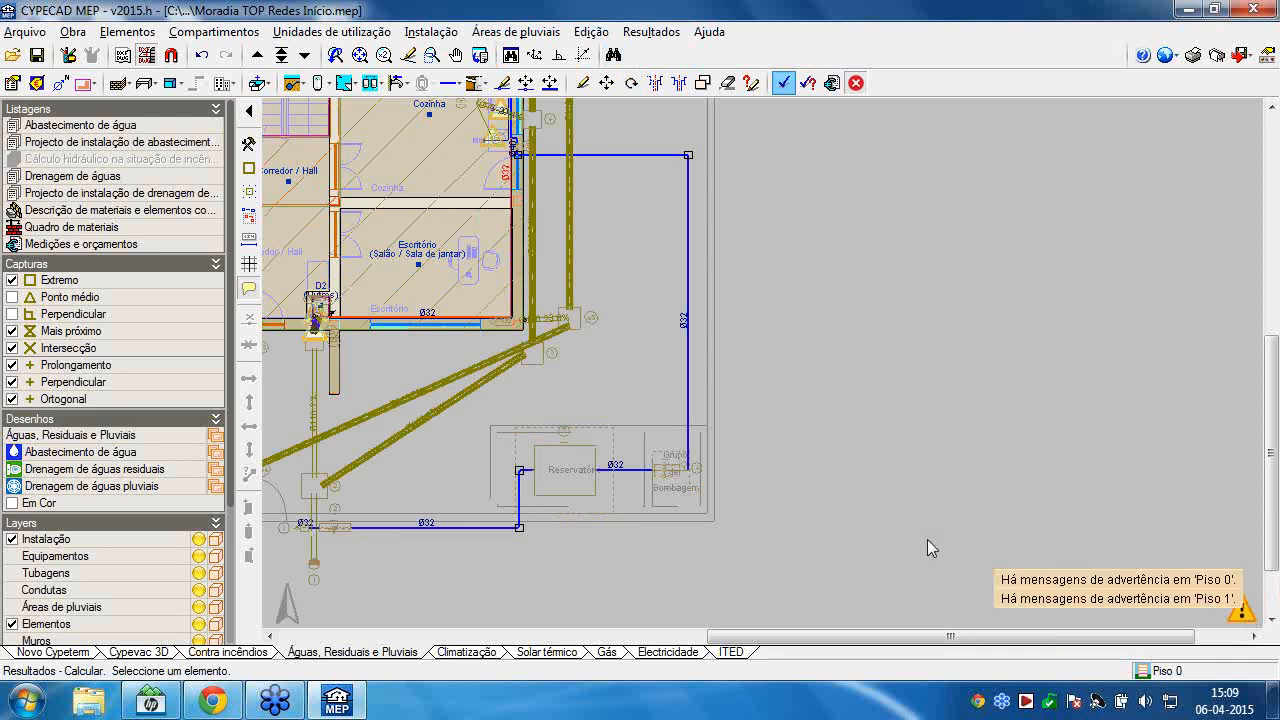
Check the calculation results of the horizontal cold-water supply pipe between the street connection and the reservoir.
middle_click_drag(918, 535, 1088, 490)
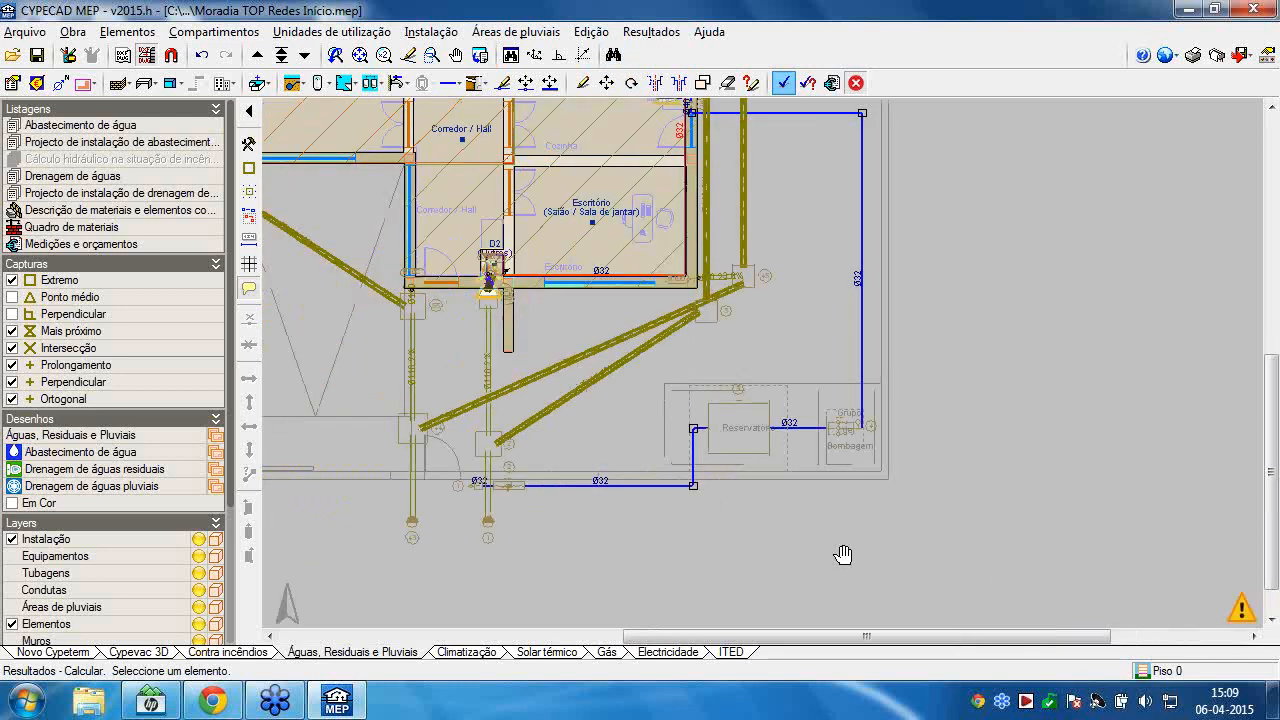
middle_click_drag(843, 554, 845, 554)
mouse_move(603, 490)
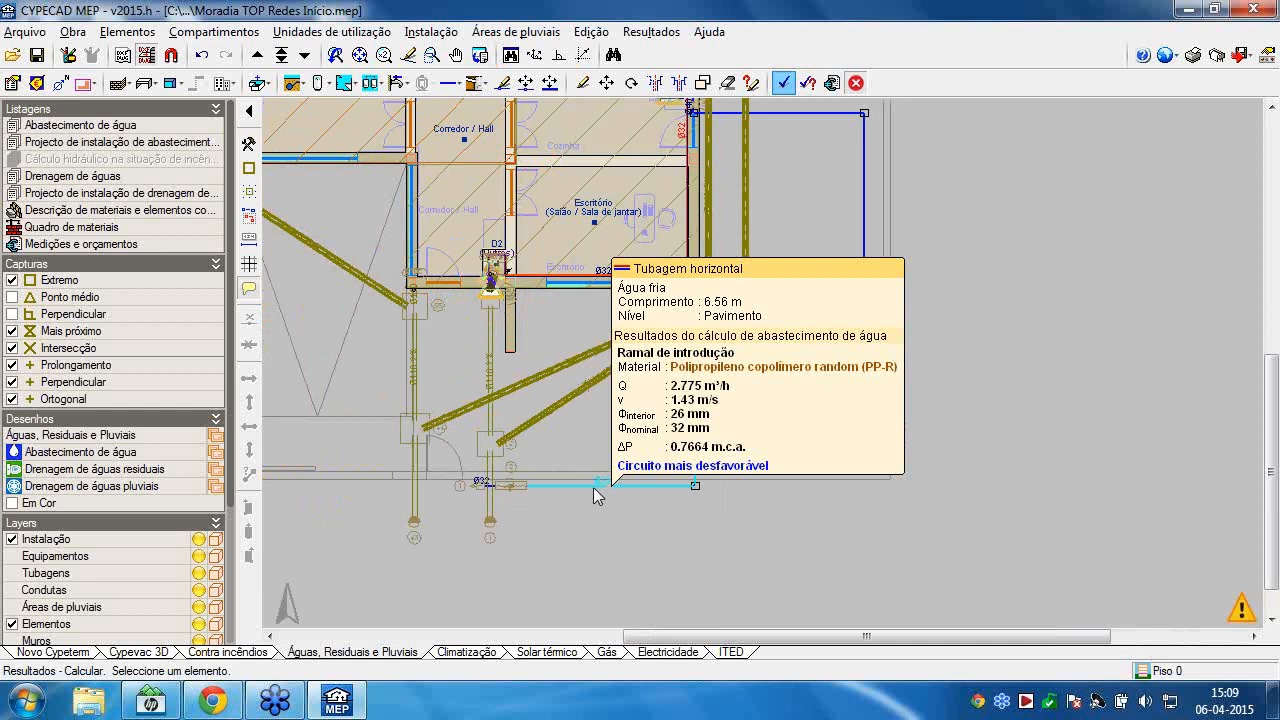
mouse_move(604, 382)
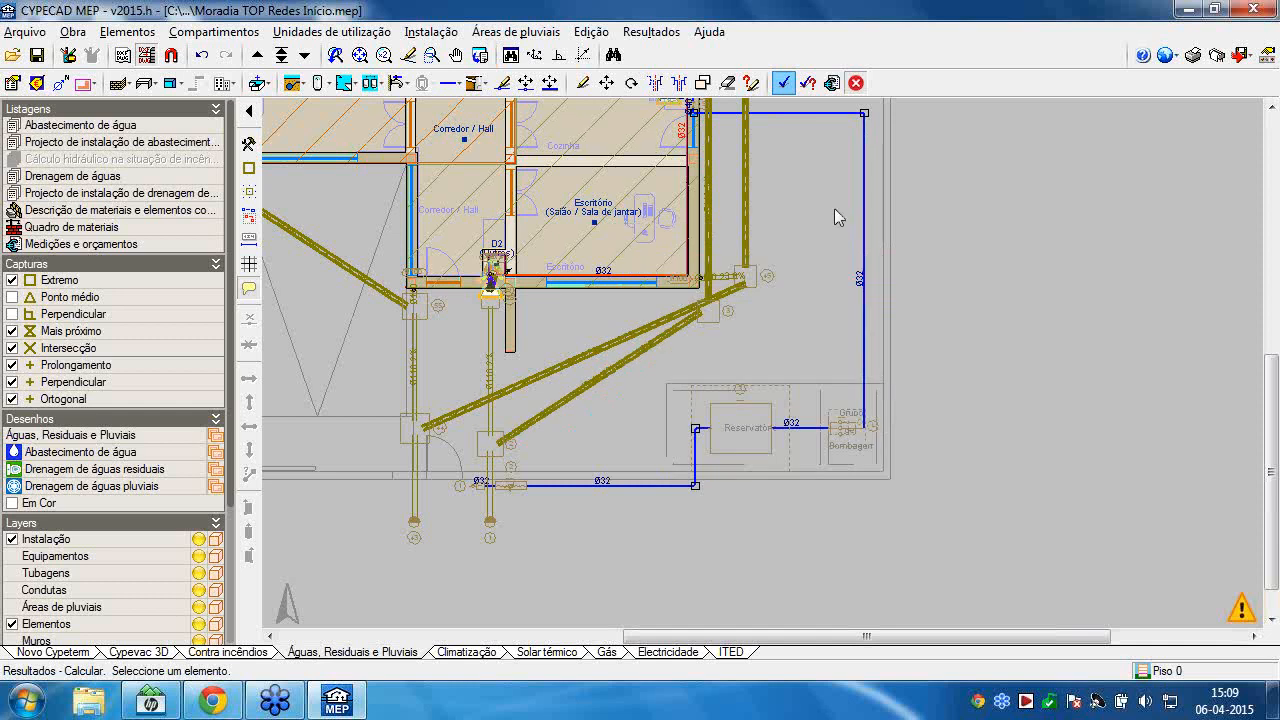
Switch to Piso 1 and read the warning on the waste pipes between the Q.Banho 1 floor trap and duct D1.
scroll(840, 472, "up", 5)
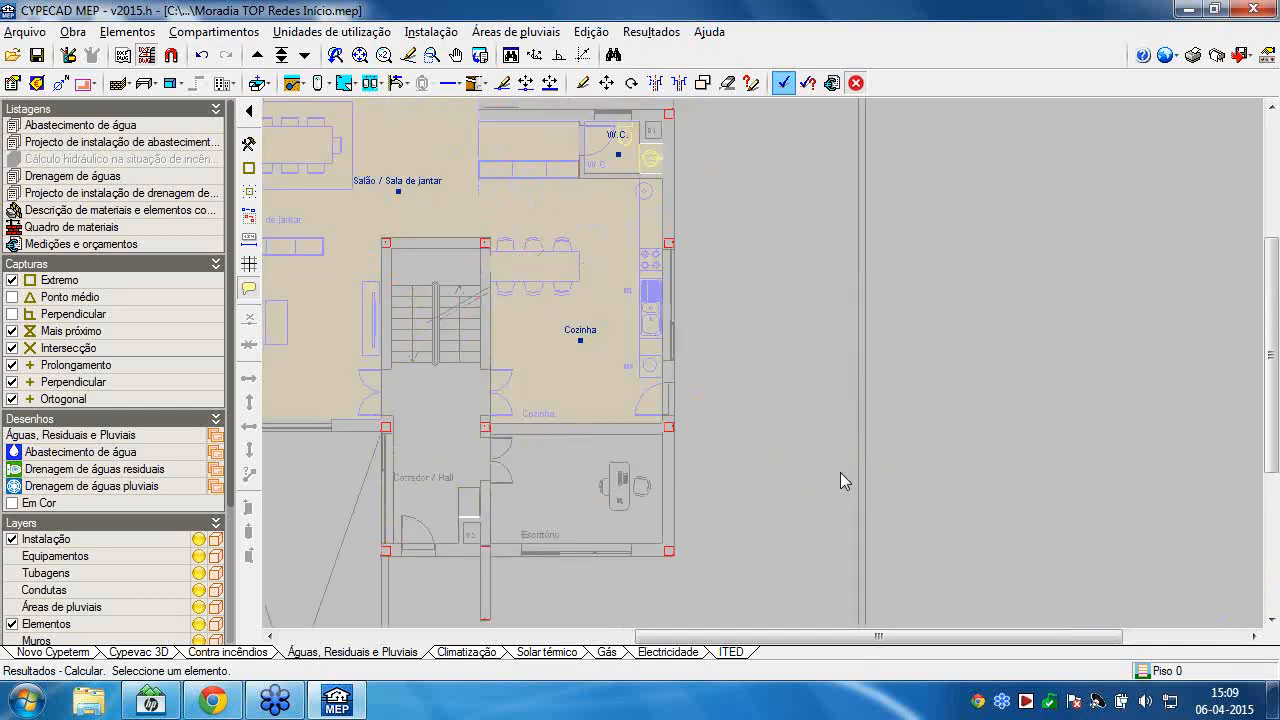
scroll(840, 472, "up", 1)
middle_click_drag(857, 277, 912, 461)
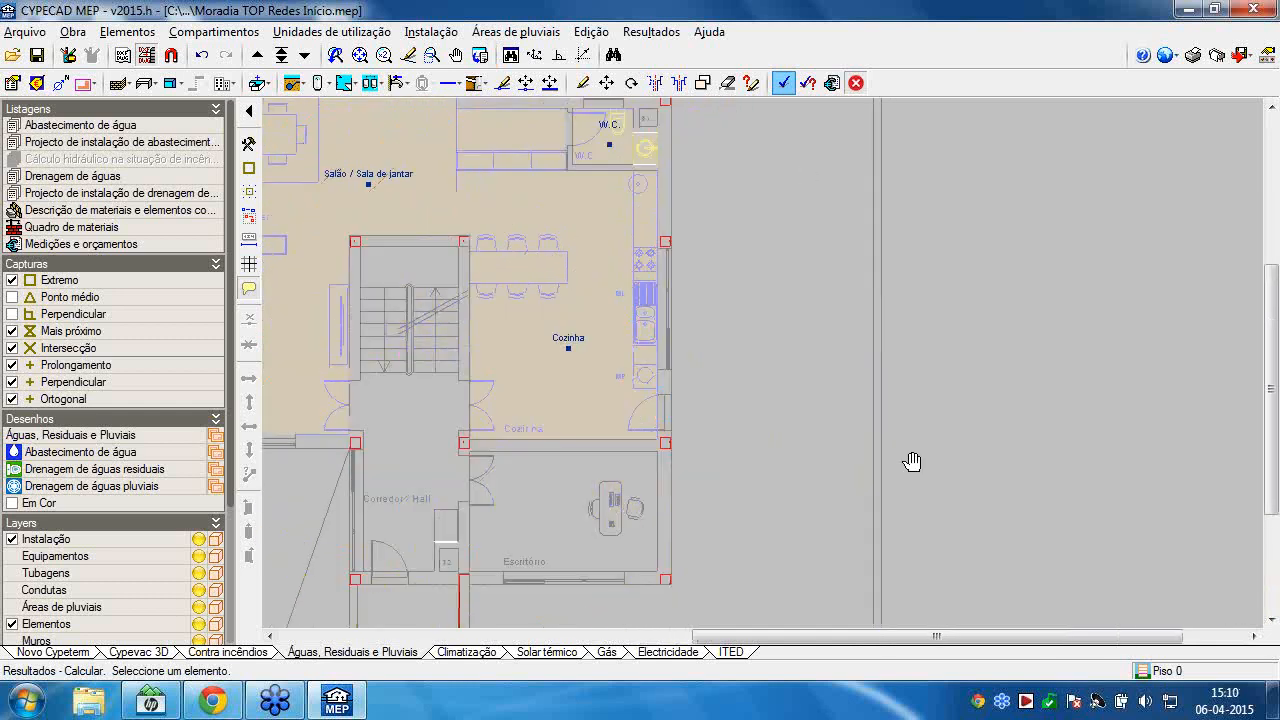
left_click(258, 55)
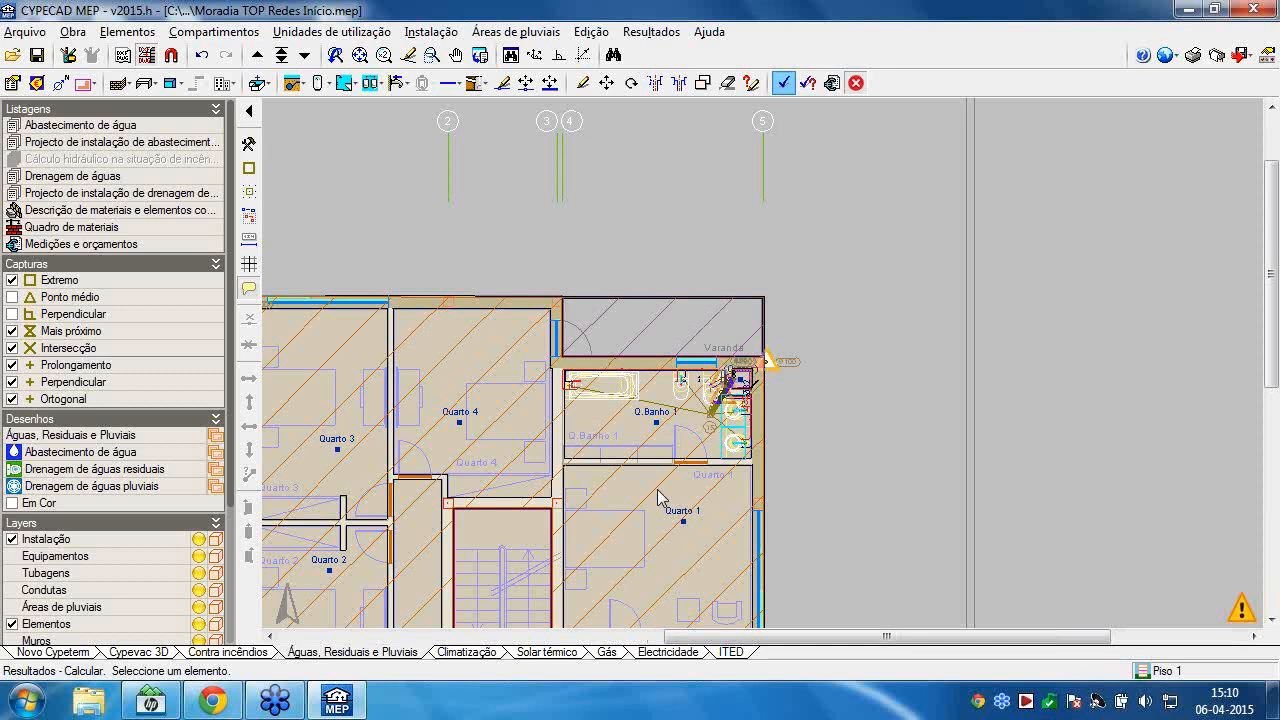
scroll(655, 489, "up", 1)
scroll(645, 484, "up", 2)
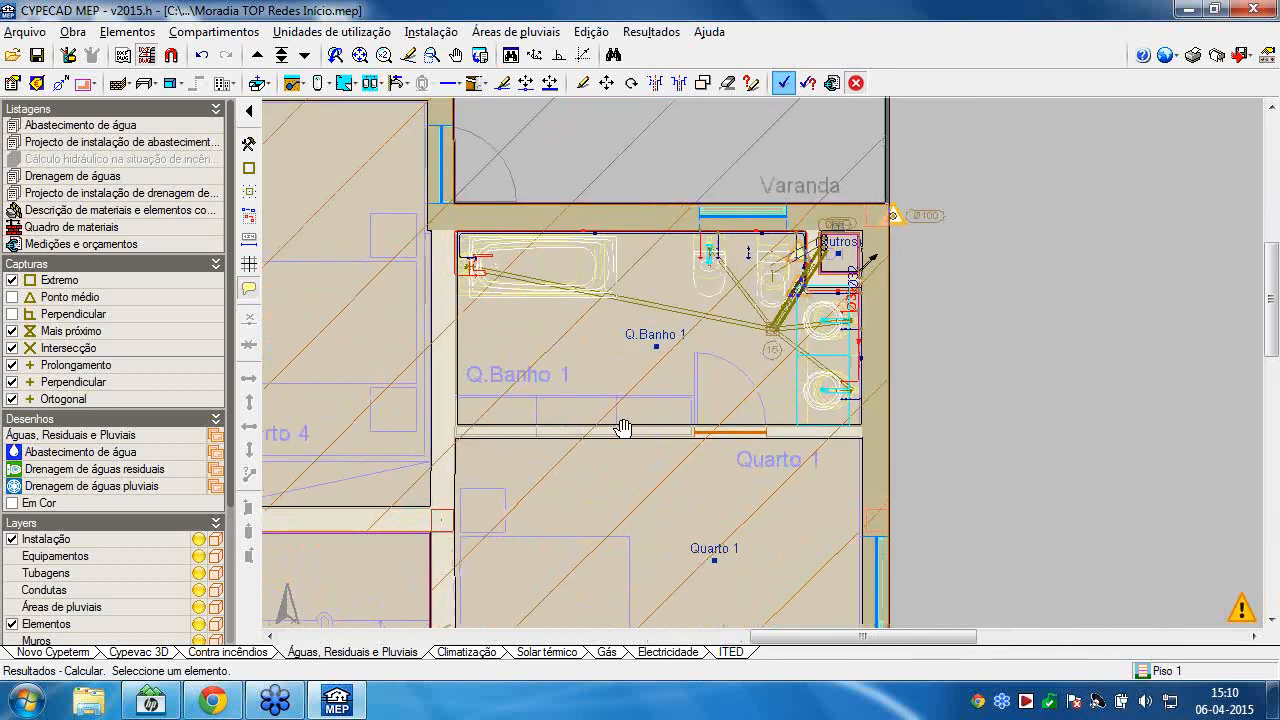
scroll(622, 428, "down", 1)
scroll(615, 386, "up", 1)
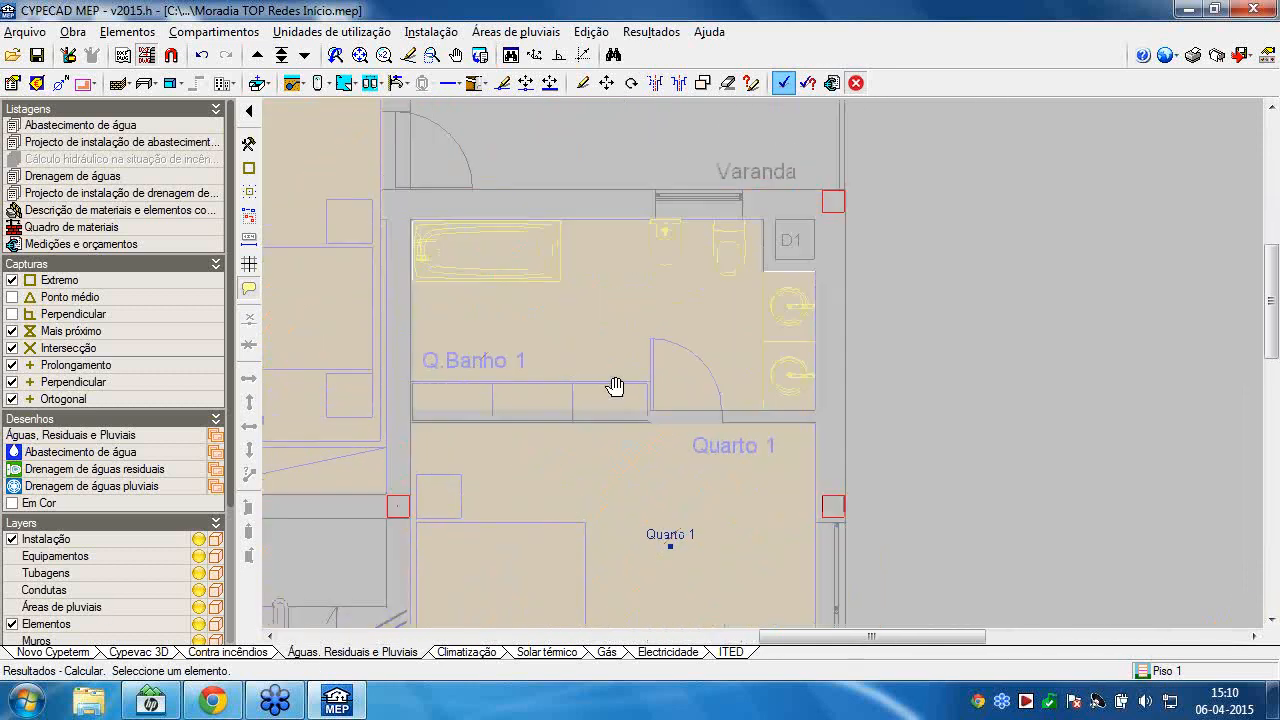
middle_click_drag(623, 377, 575, 411)
scroll(634, 370, "up", 1)
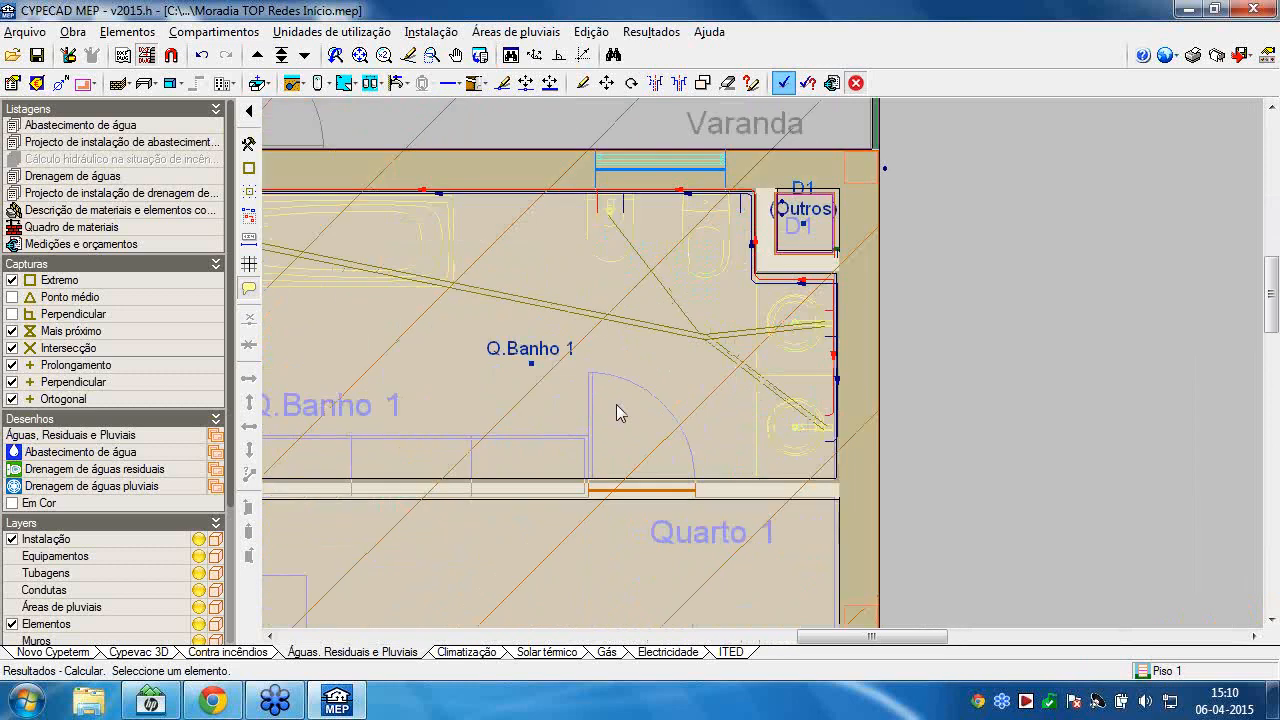
mouse_move(726, 300)
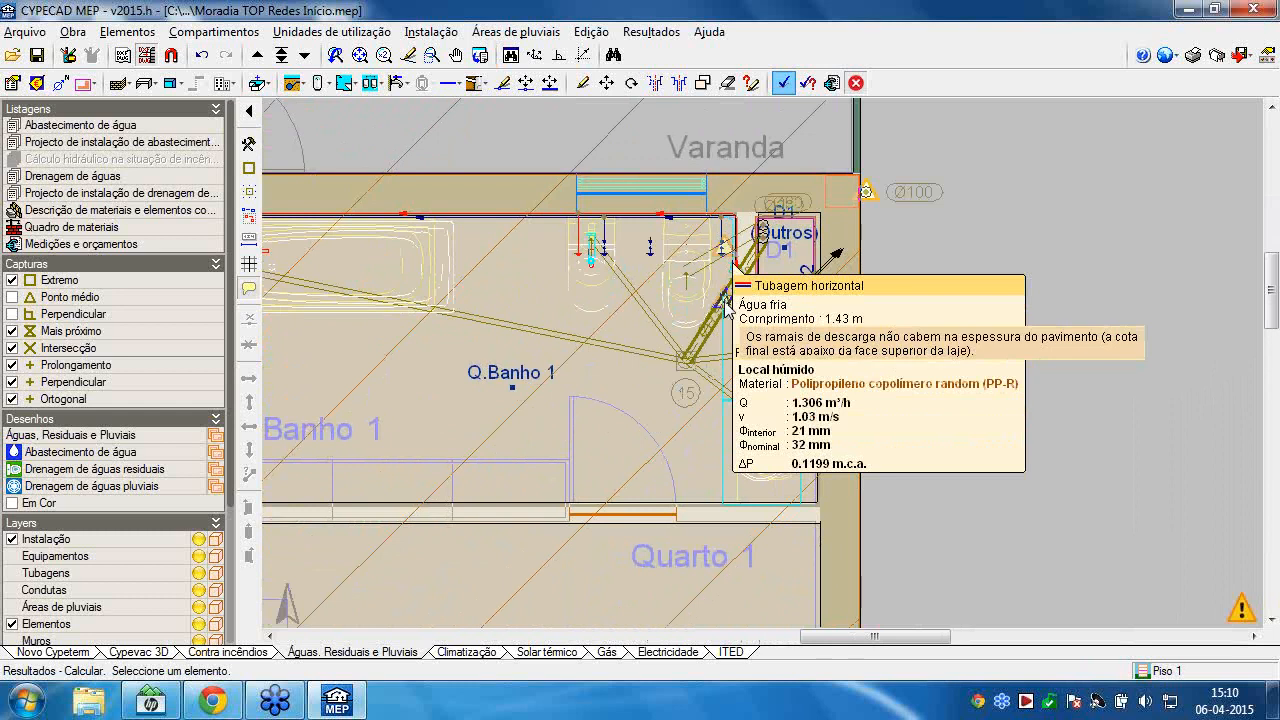
Open a 3D view of the building and examine how the Q.Banho 1 discharge branches run through the floor to the duct stacks.
left_click(72, 31)
left_click(118, 367)
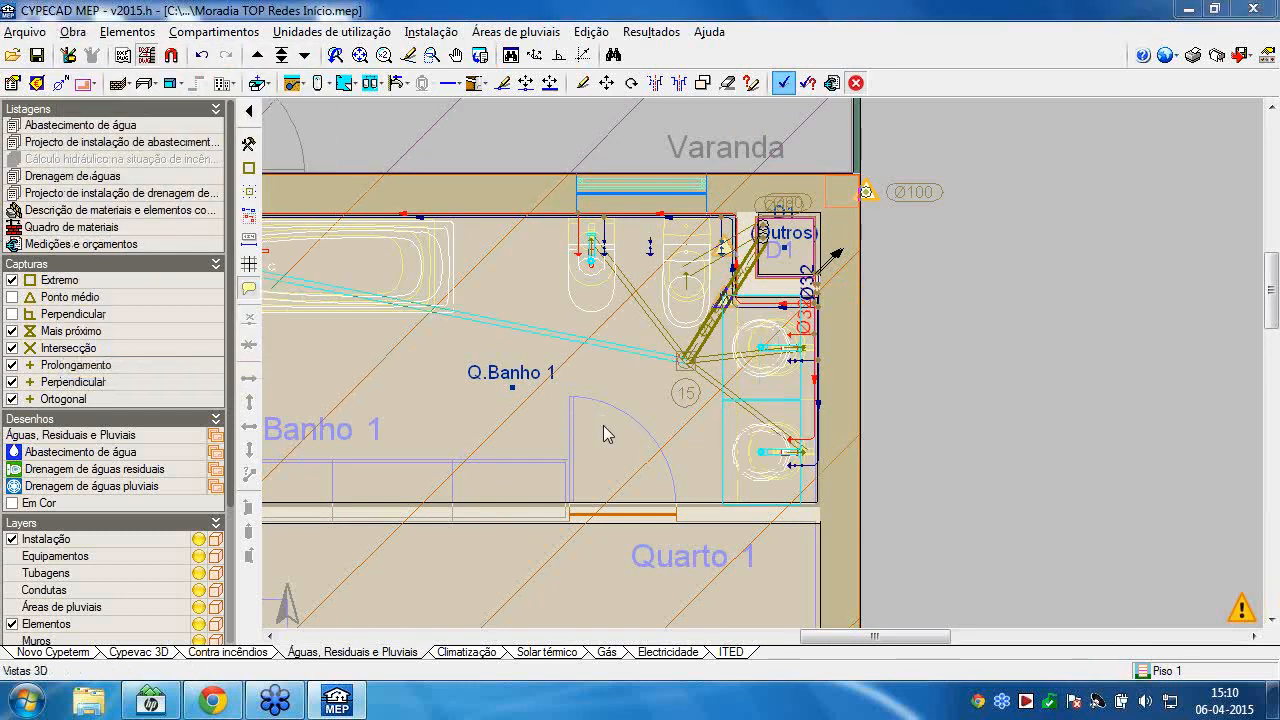
left_click(491, 410)
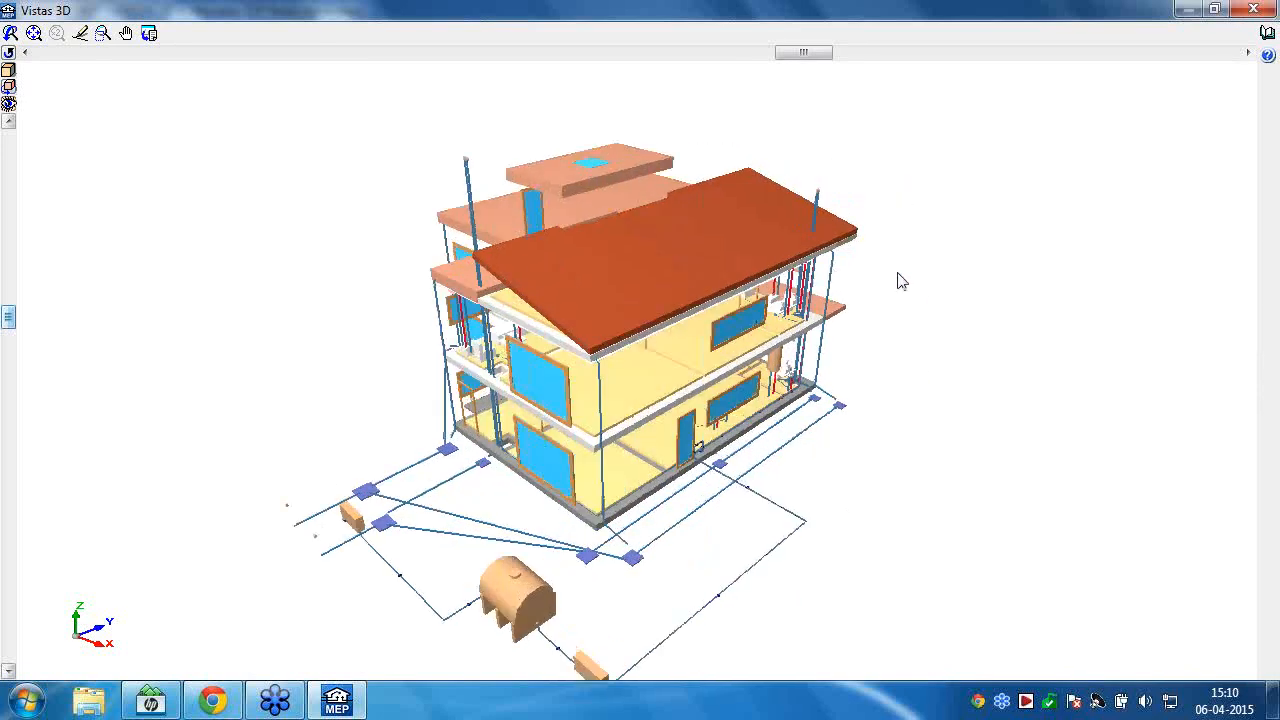
scroll(898, 281, "up", 5)
scroll(840, 327, "up", 10)
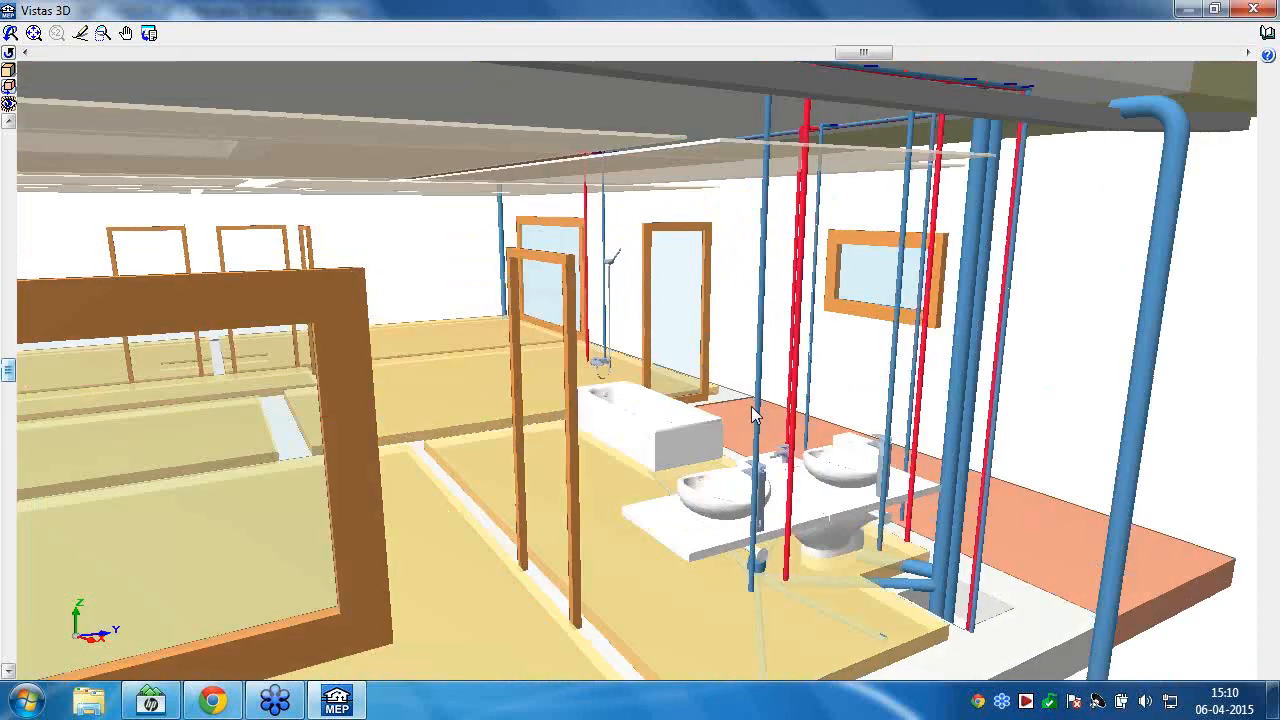
scroll(837, 529, "up", 6)
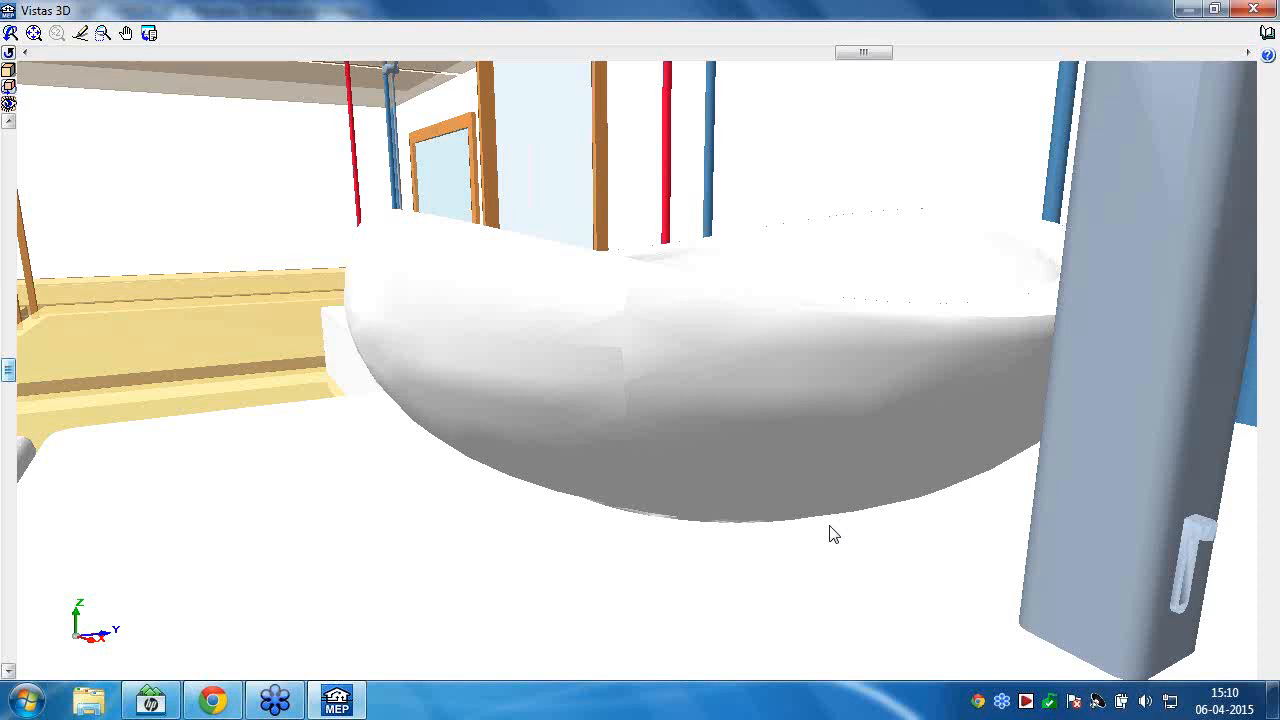
scroll(829, 531, "down", 3)
scroll(817, 515, "down", 3)
scroll(617, 511, "up", 3)
scroll(713, 528, "up", 3)
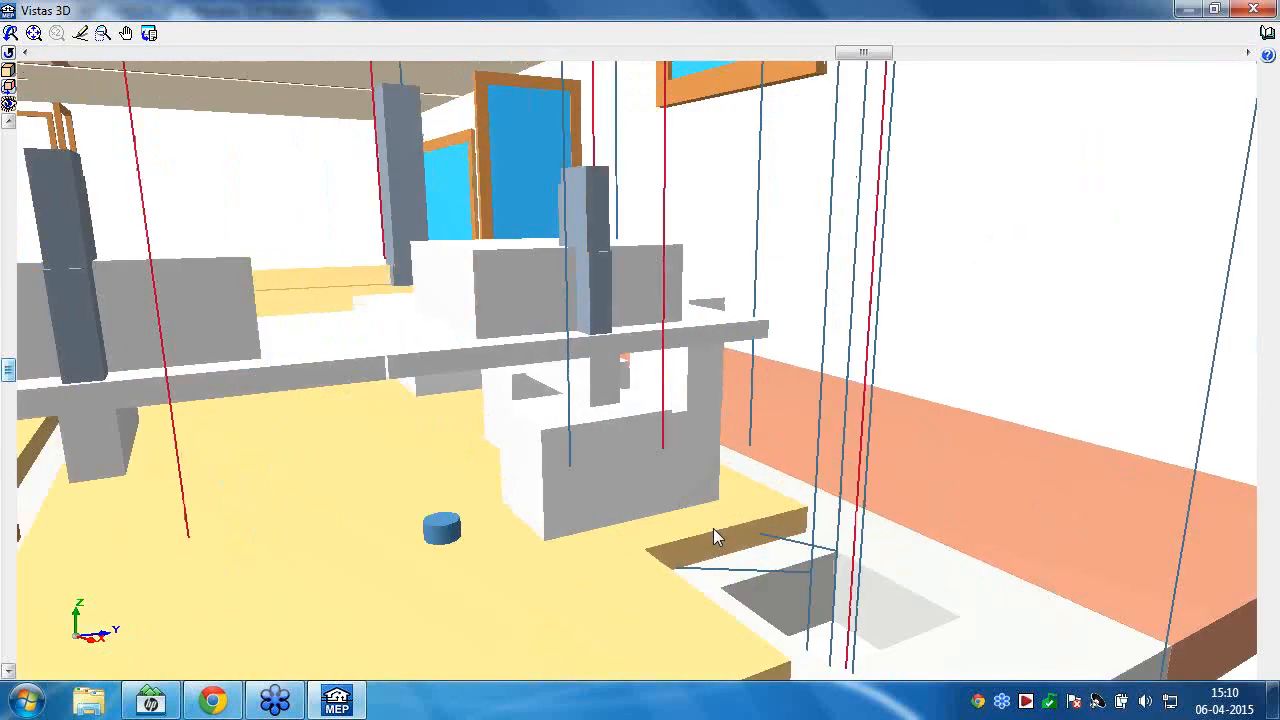
scroll(709, 514, "down", 3)
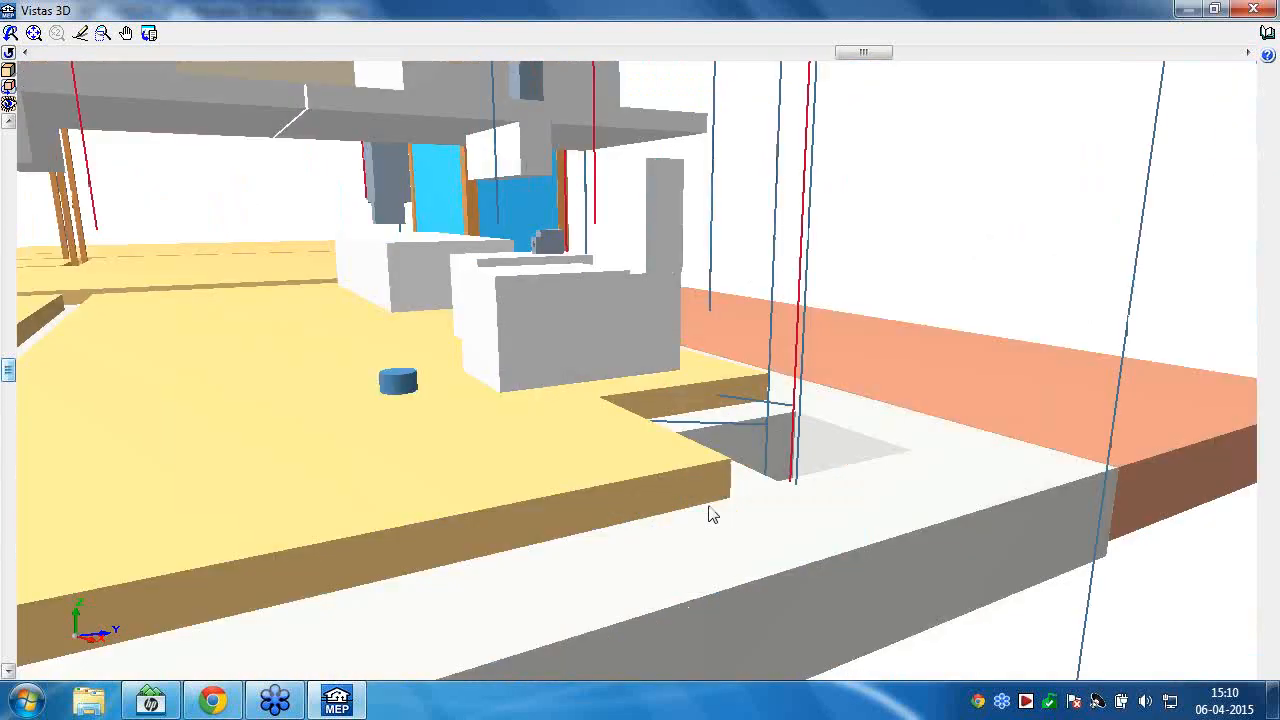
scroll(713, 505, "up", 5)
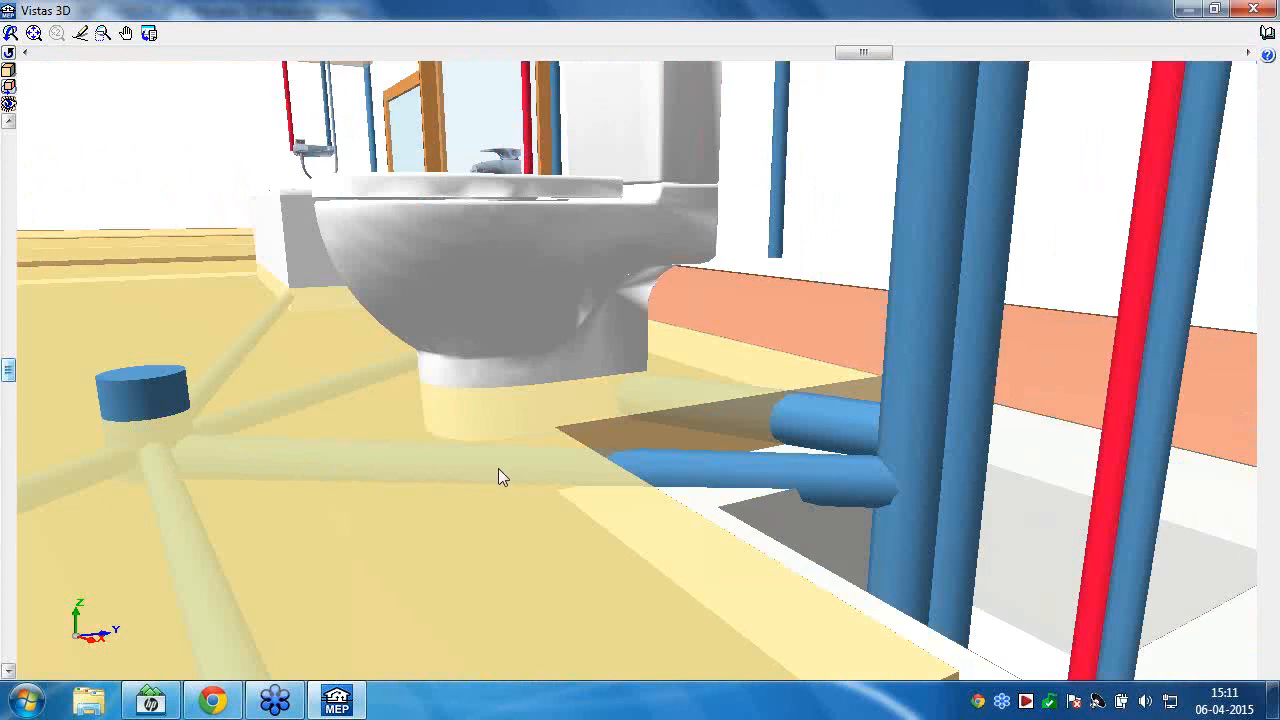
scroll(761, 487, "down", 1)
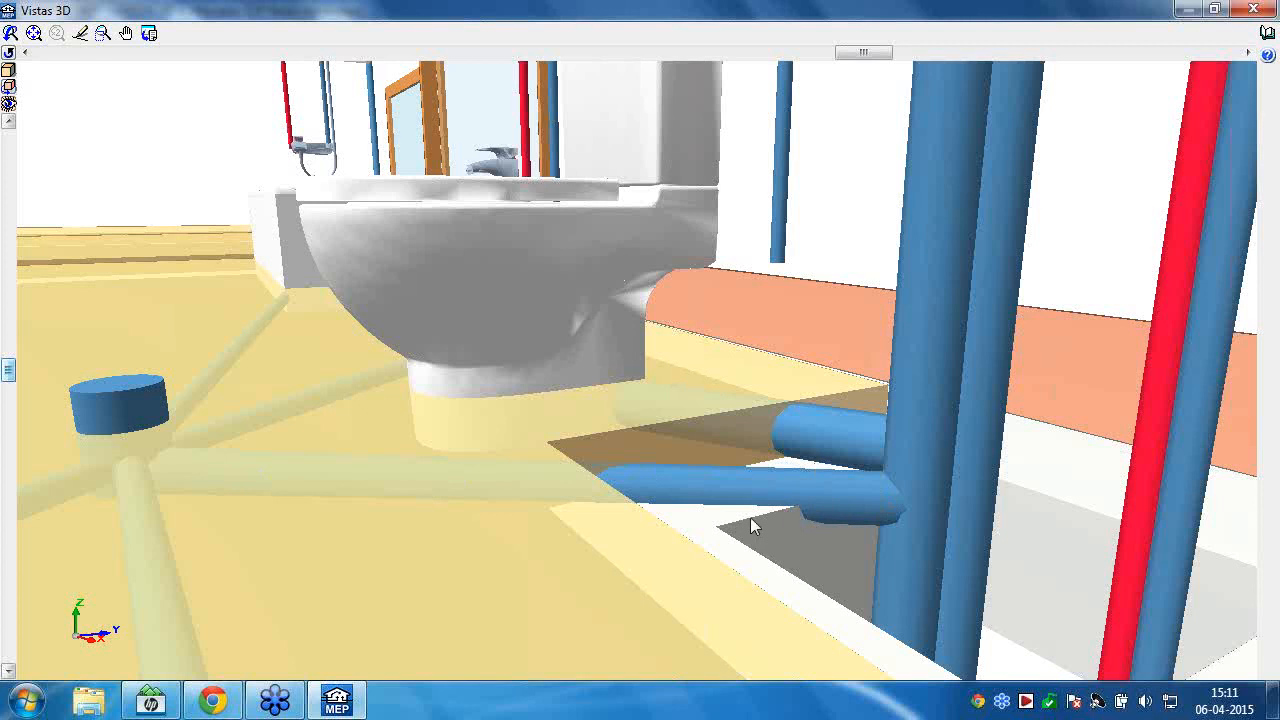
scroll(750, 517, "down", 3)
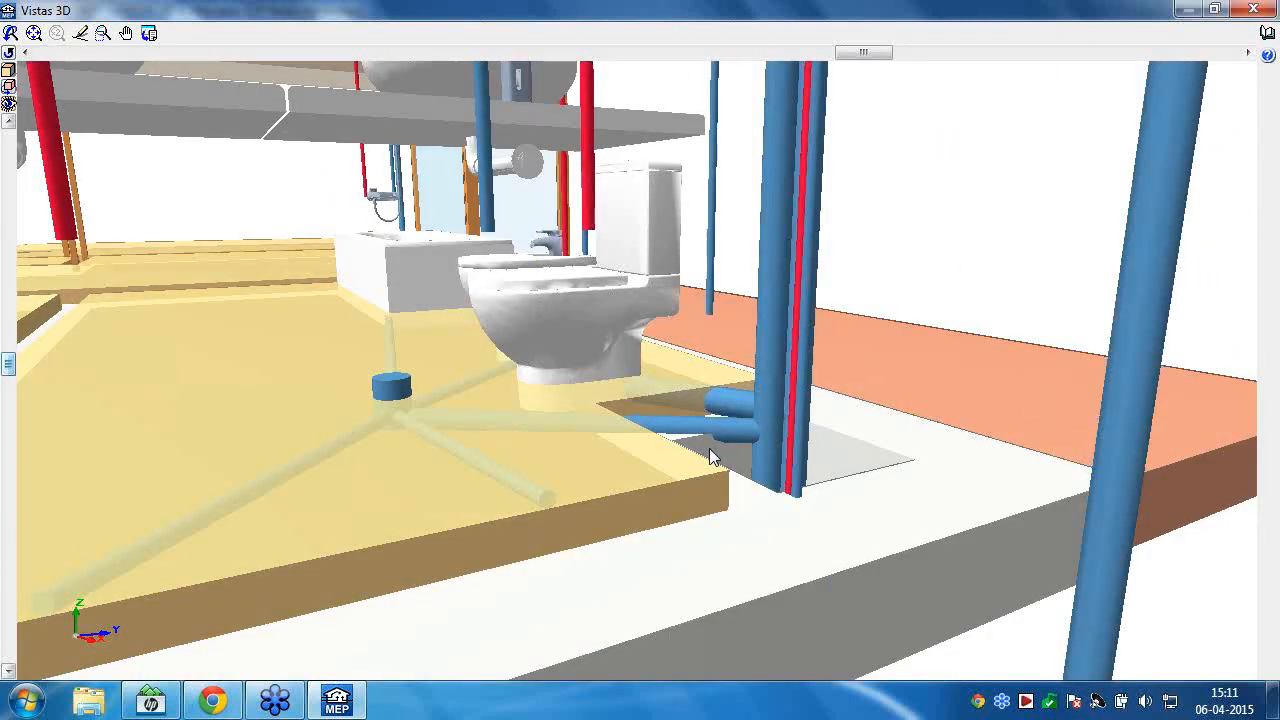
scroll(710, 452, "down", 2)
scroll(716, 456, "down", 1)
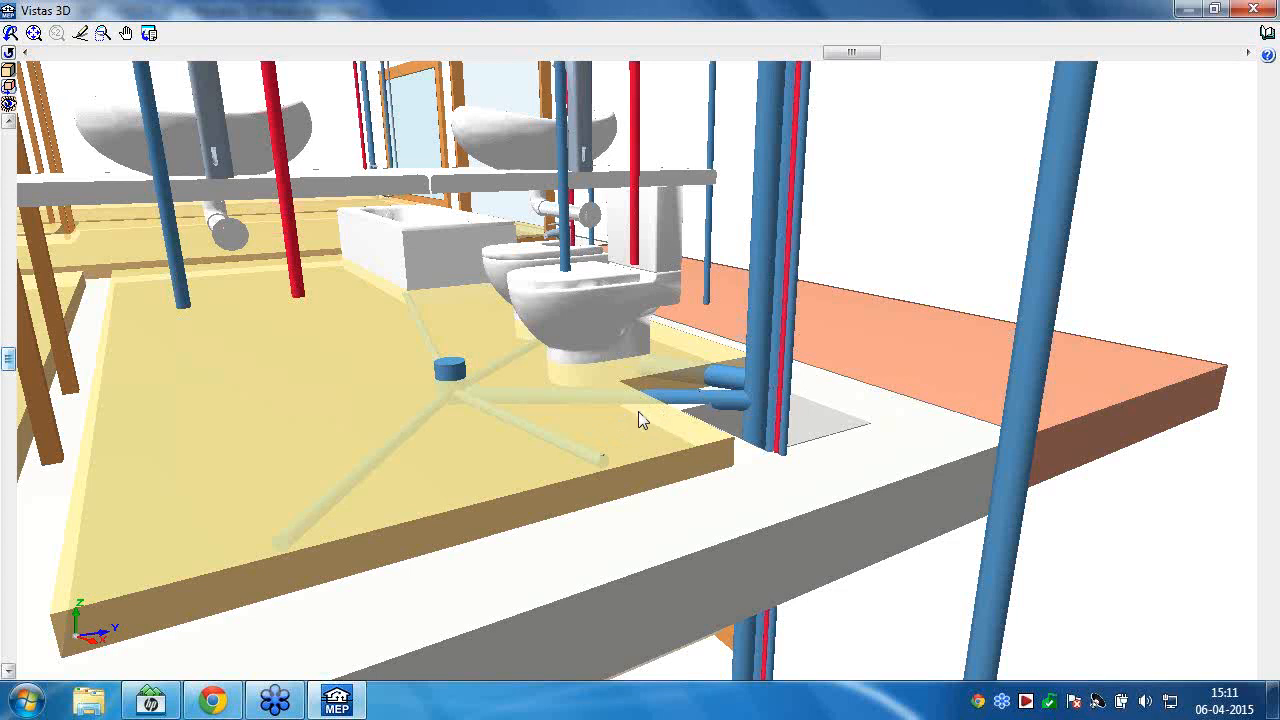
Examine the ground-floor bathroom, water heater and outdoor inspection chambers in the 3D view.
scroll(640, 420, "down", 3)
scroll(580, 443, "down", 3)
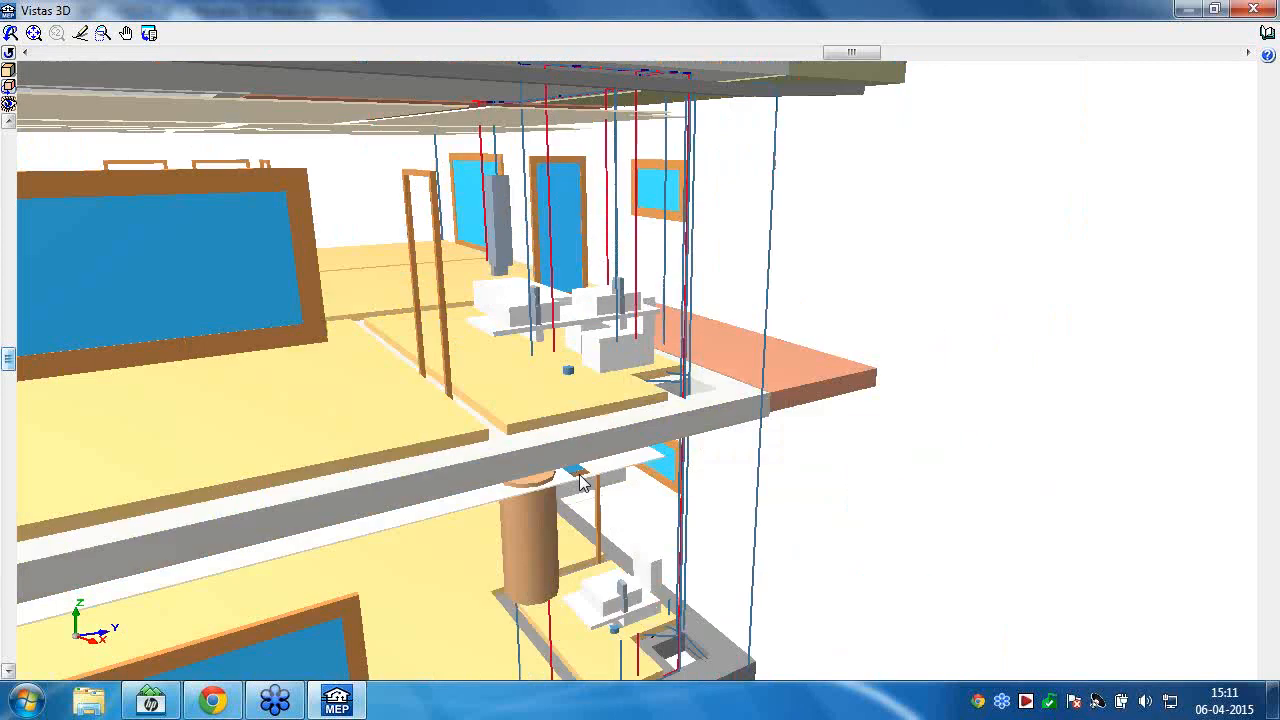
middle_click_drag(580, 474, 598, 446)
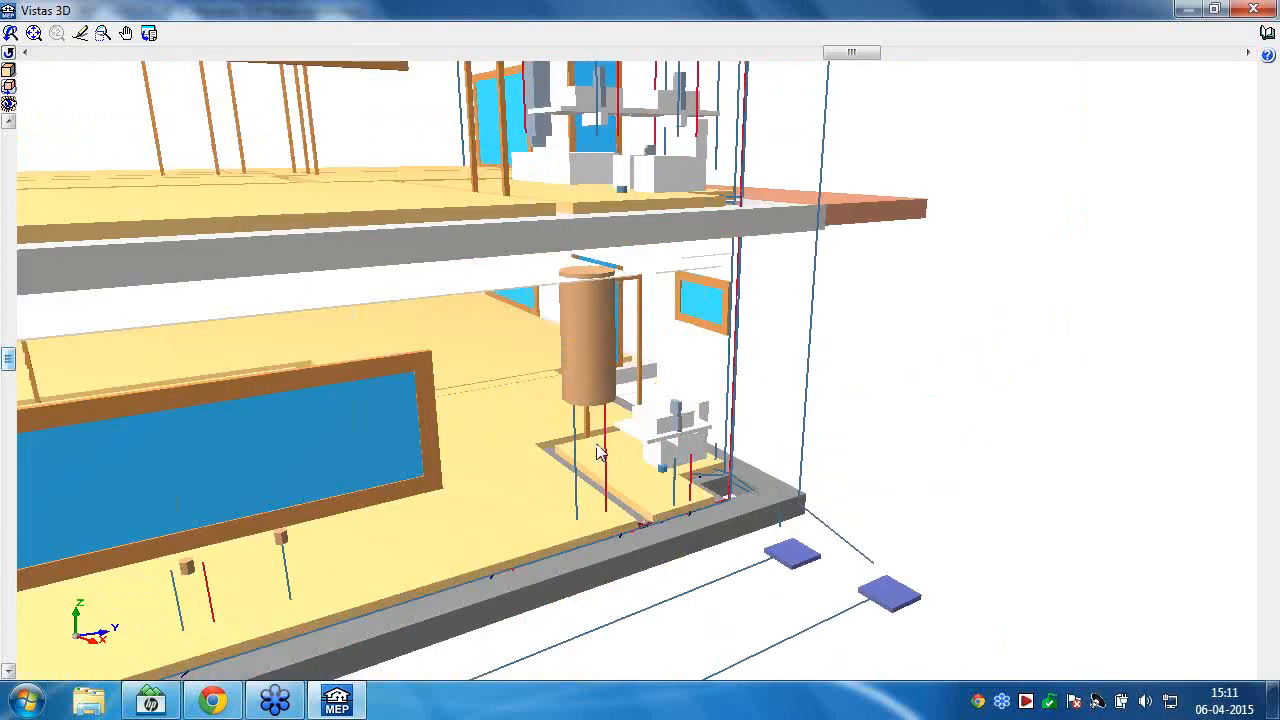
scroll(483, 501, "down", 2)
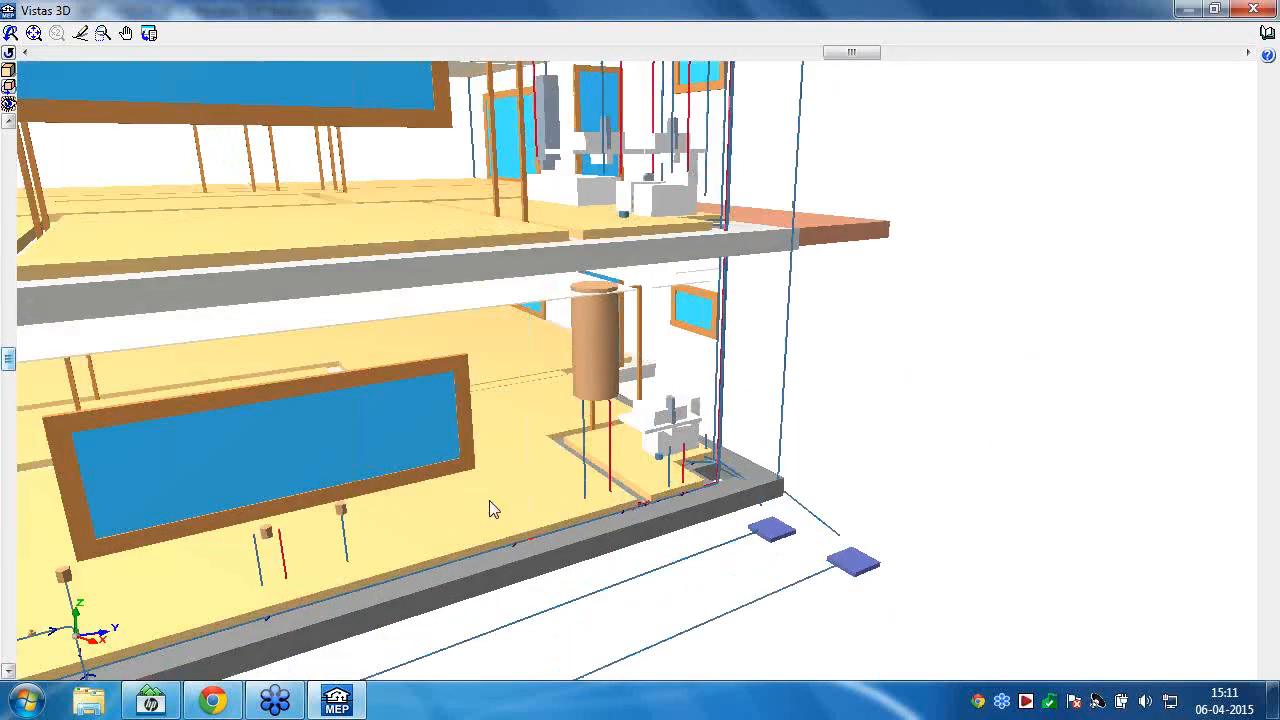
Examine the buried outdoor pipes and the ground-floor supply points along the facade in the 3D view, and close it.
middle_click_drag(489, 500, 538, 478)
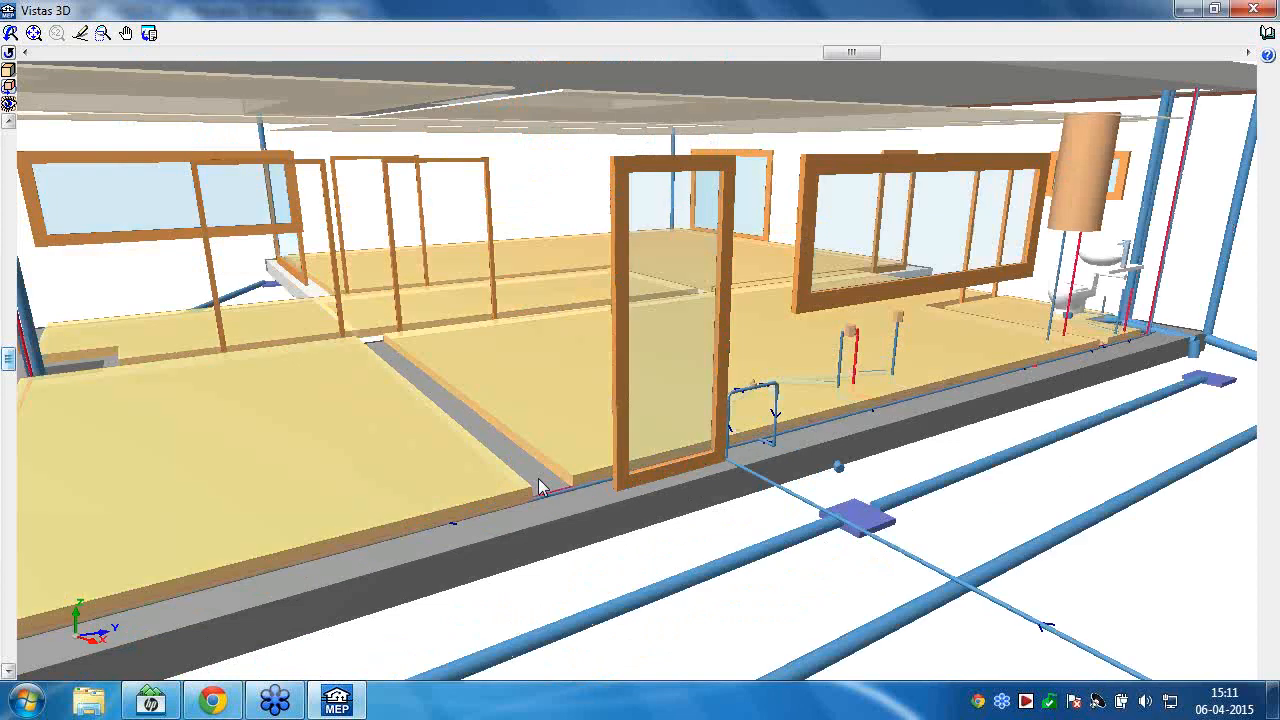
middle_click_drag(695, 502, 581, 530)
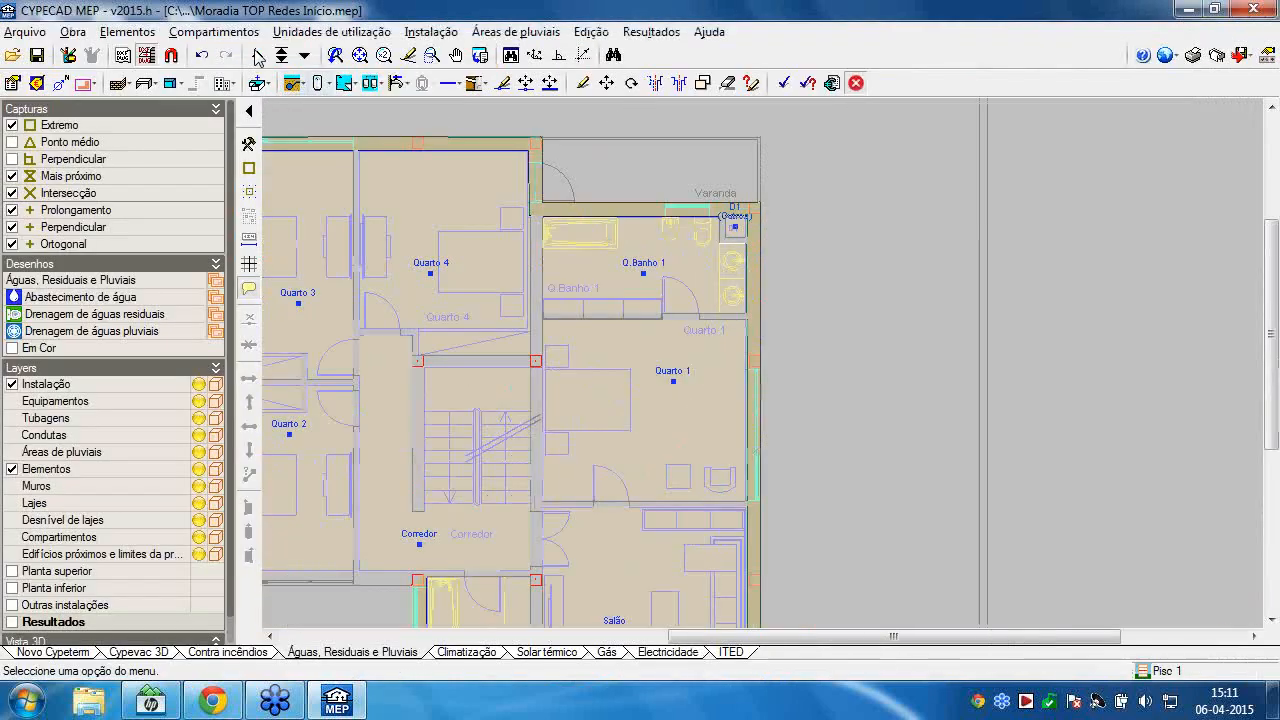
Go up to the Terraço floor and read the calculated results of the roof gutter beside duct D2.
left_click(257, 56)
scroll(660, 190, "down", 2)
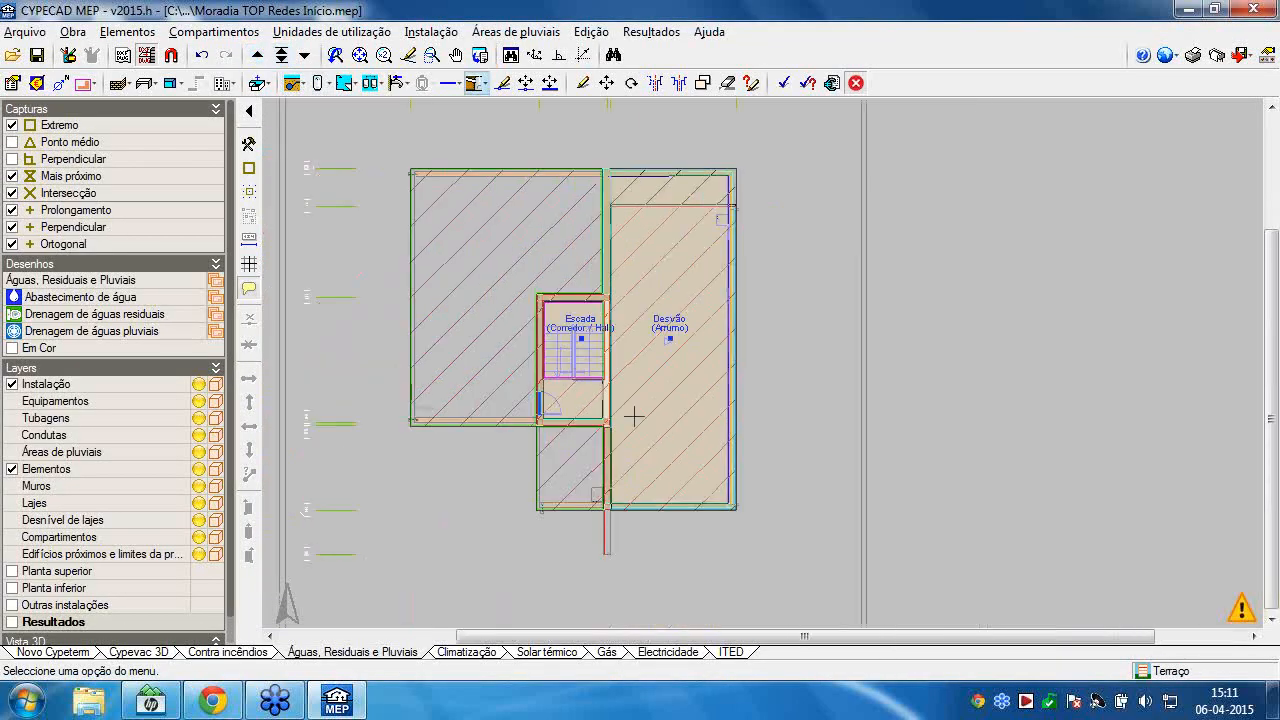
scroll(634, 416, "up", 3)
left_click(651, 31)
left_click(745, 83)
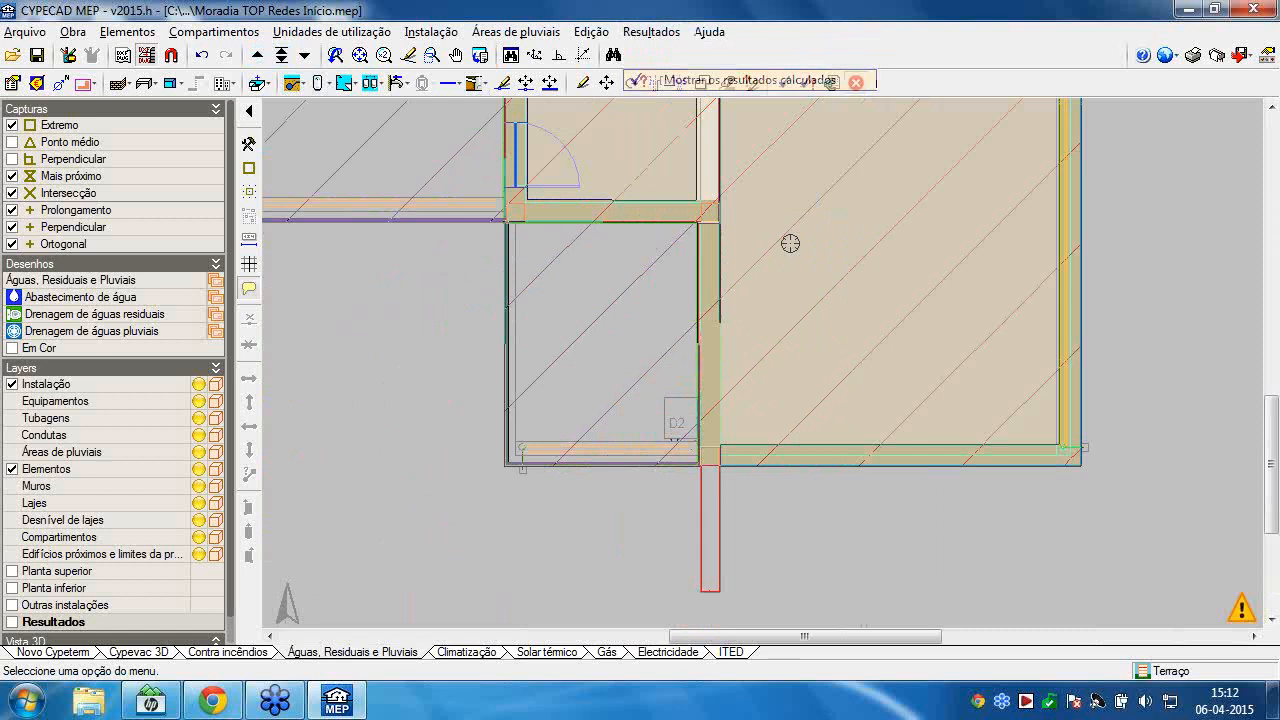
left_click(594, 452)
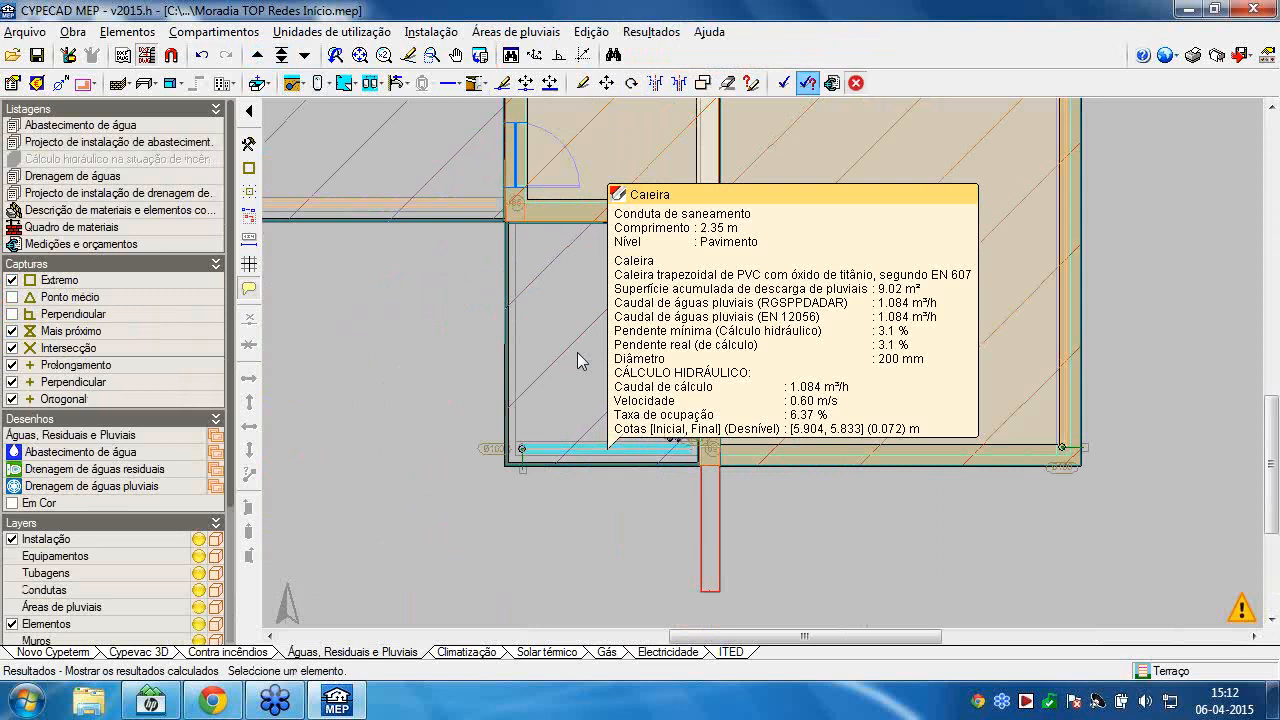
scroll(577, 338, "down", 4)
middle_click_drag(639, 394, 735, 502)
middle_click_drag(565, 438, 549, 448)
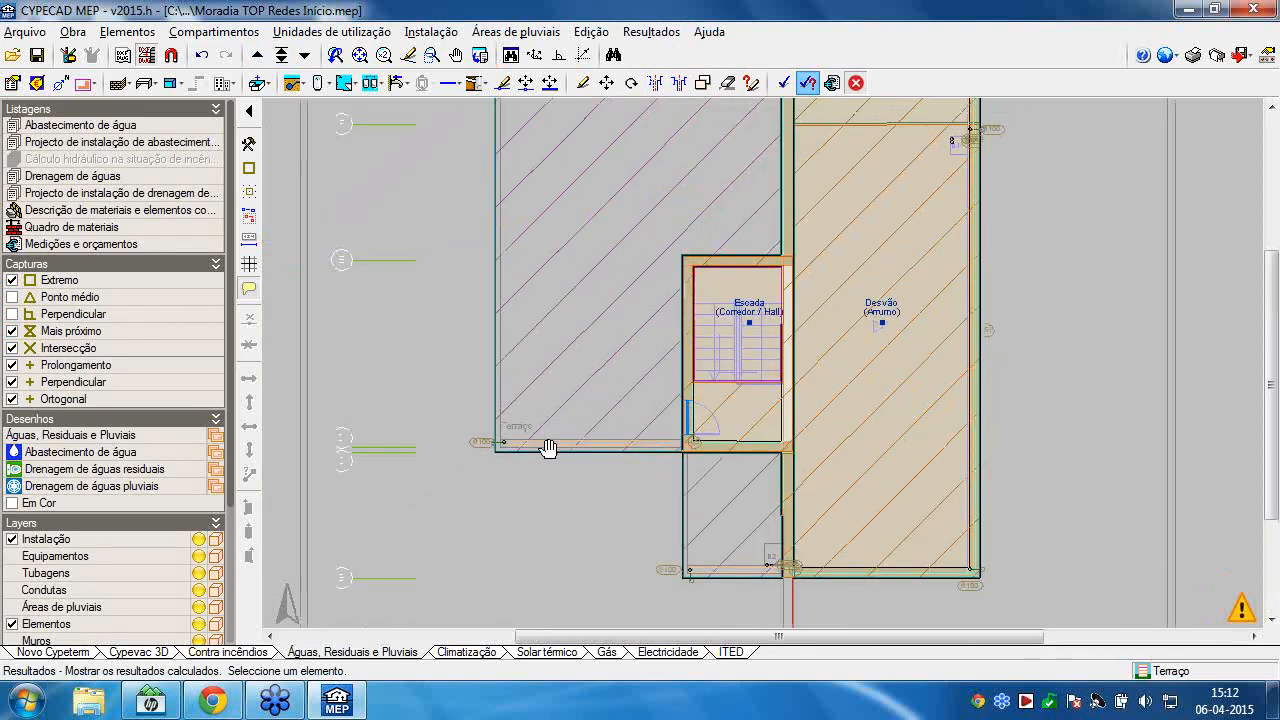
Go down to Piso 0 and check the calculated results of the inspection chambers outside the front of the house.
left_click(305, 55)
left_click(305, 55)
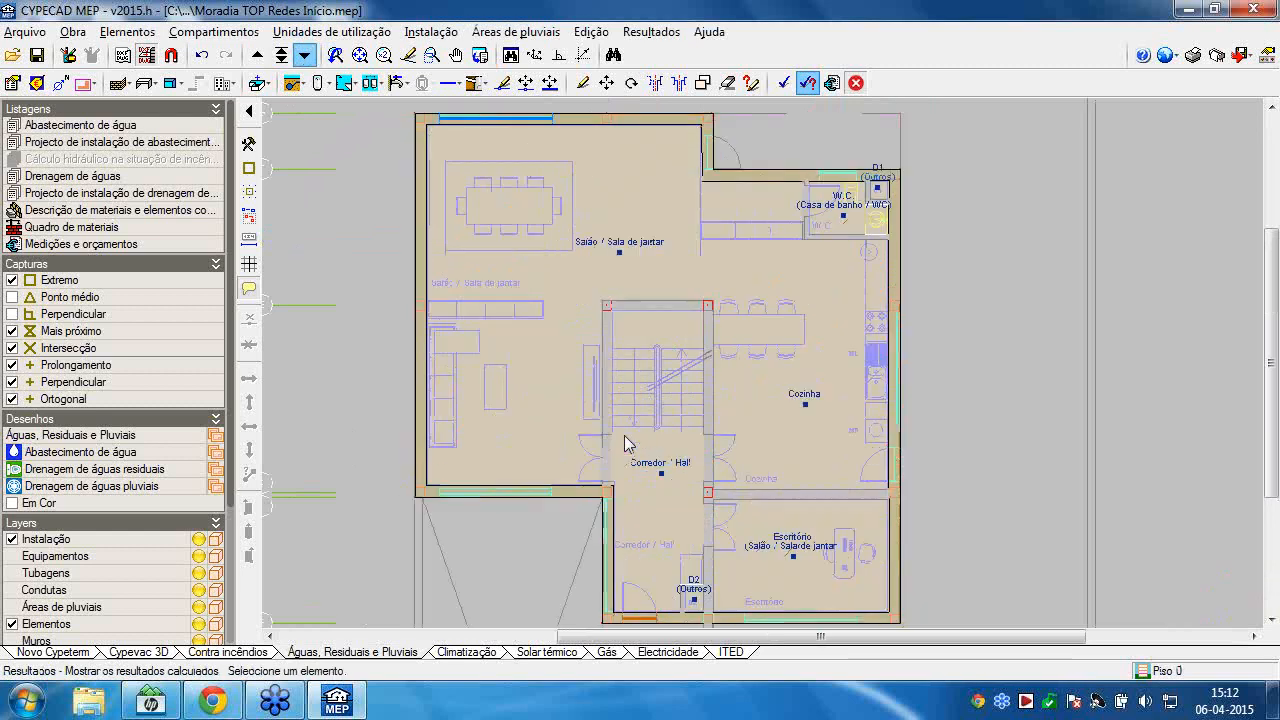
middle_click_drag(683, 236, 684, 237)
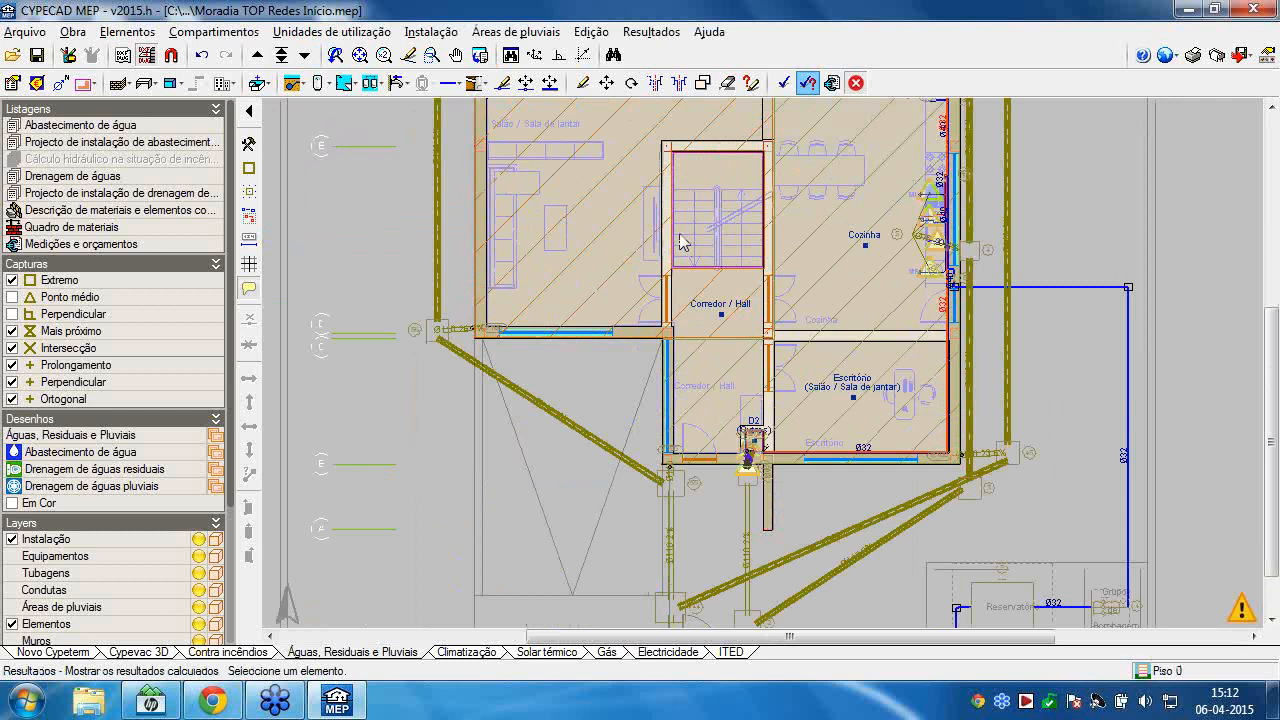
mouse_move(430, 336)
mouse_move(682, 488)
middle_click_drag(586, 505, 571, 358)
mouse_move(657, 462)
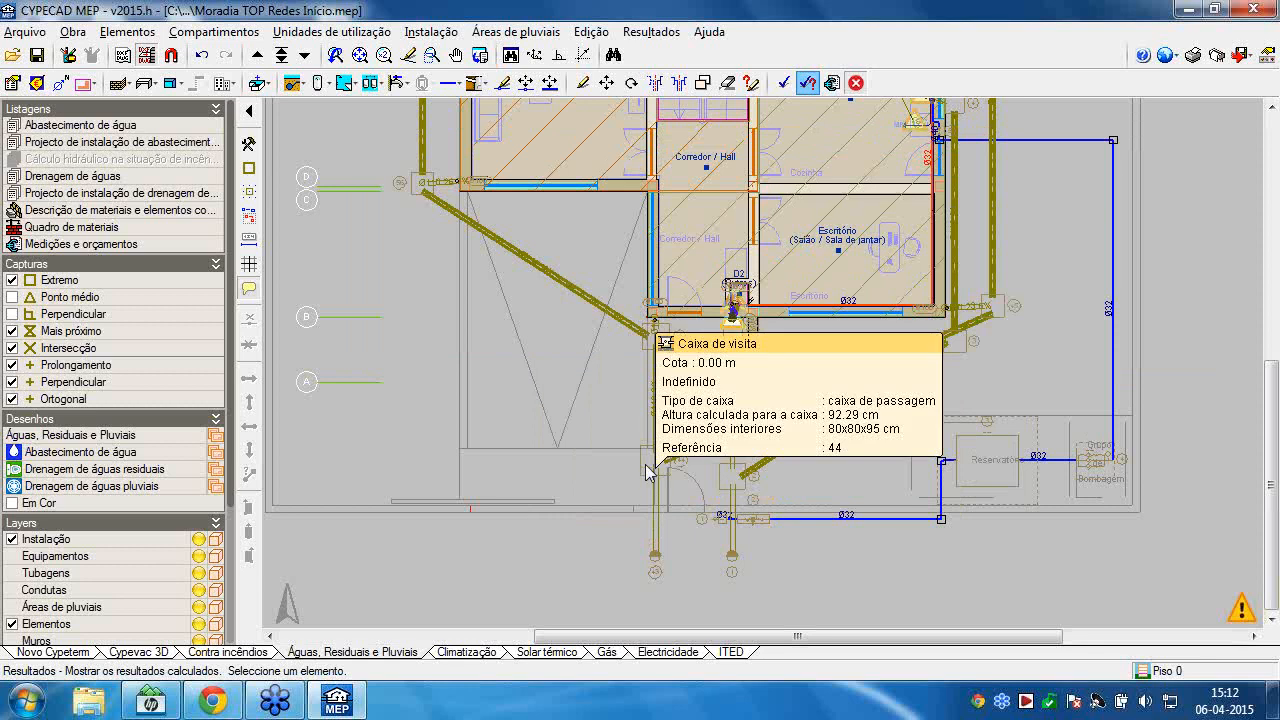
Generate the Abastecimento de água report and review its calculations for connection branches, introduction branches and pump groups.
left_click(1193, 57)
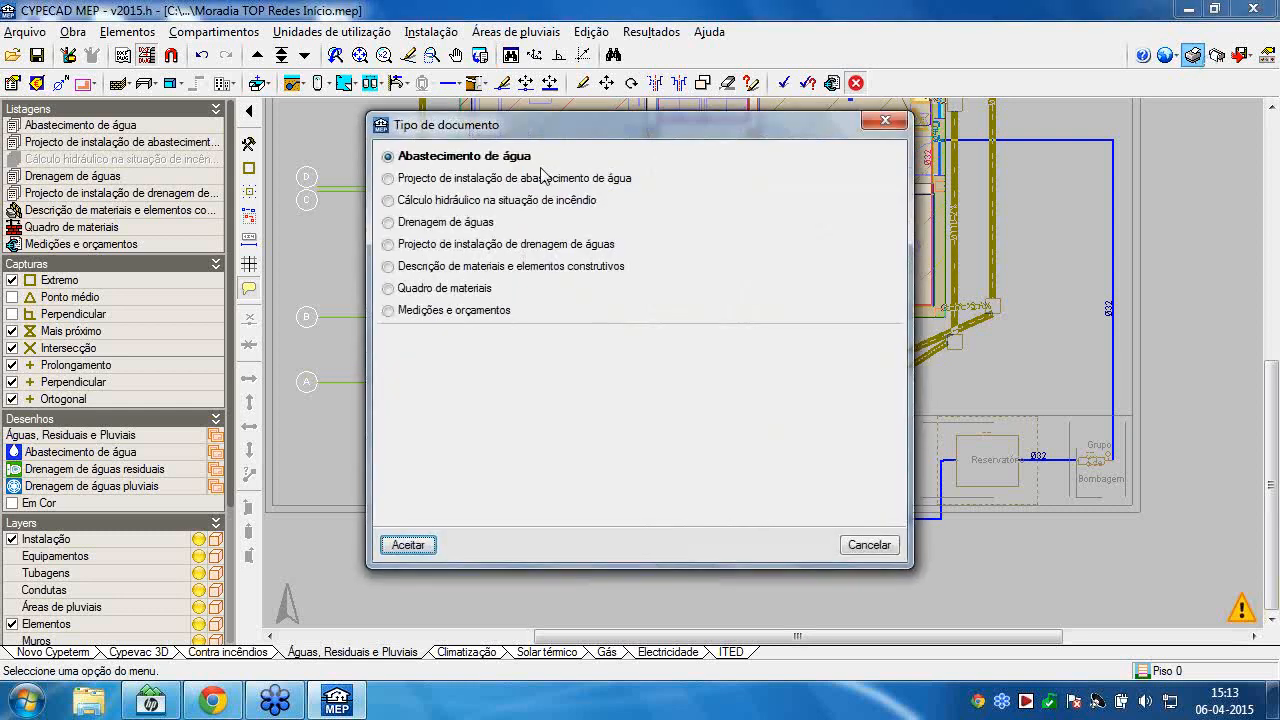
left_click(410, 545)
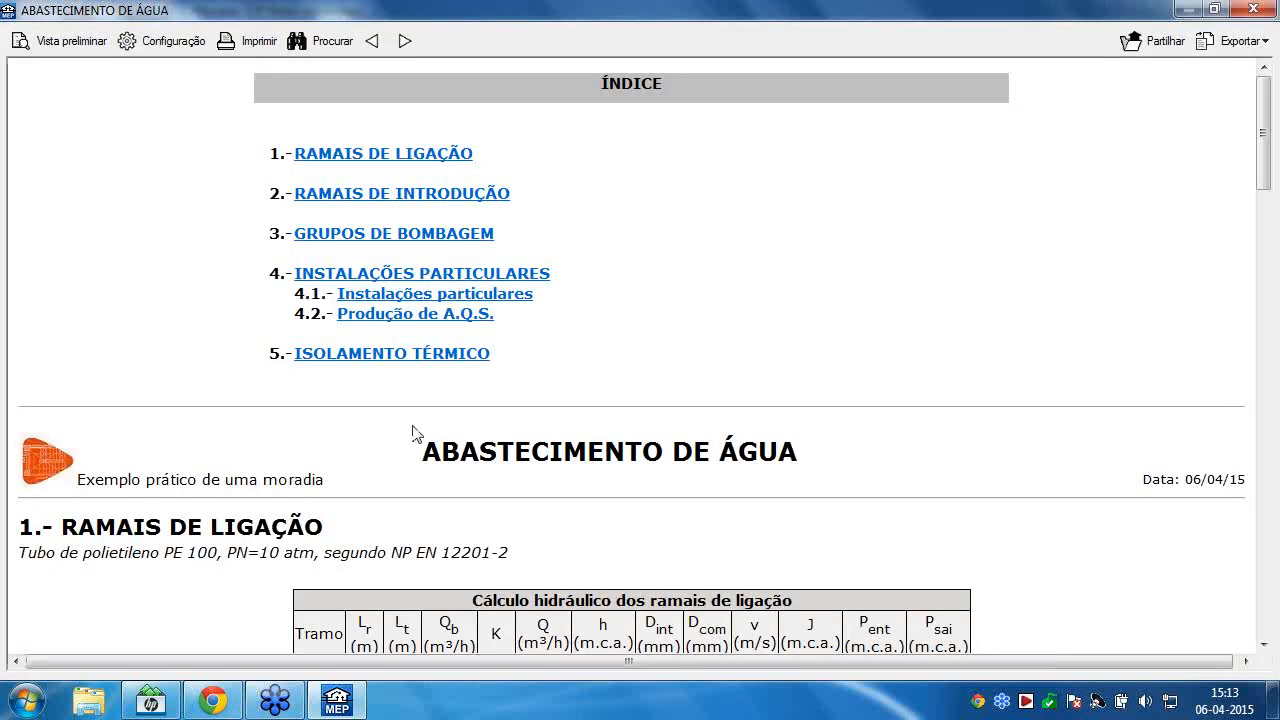
scroll(414, 434, "down", 5)
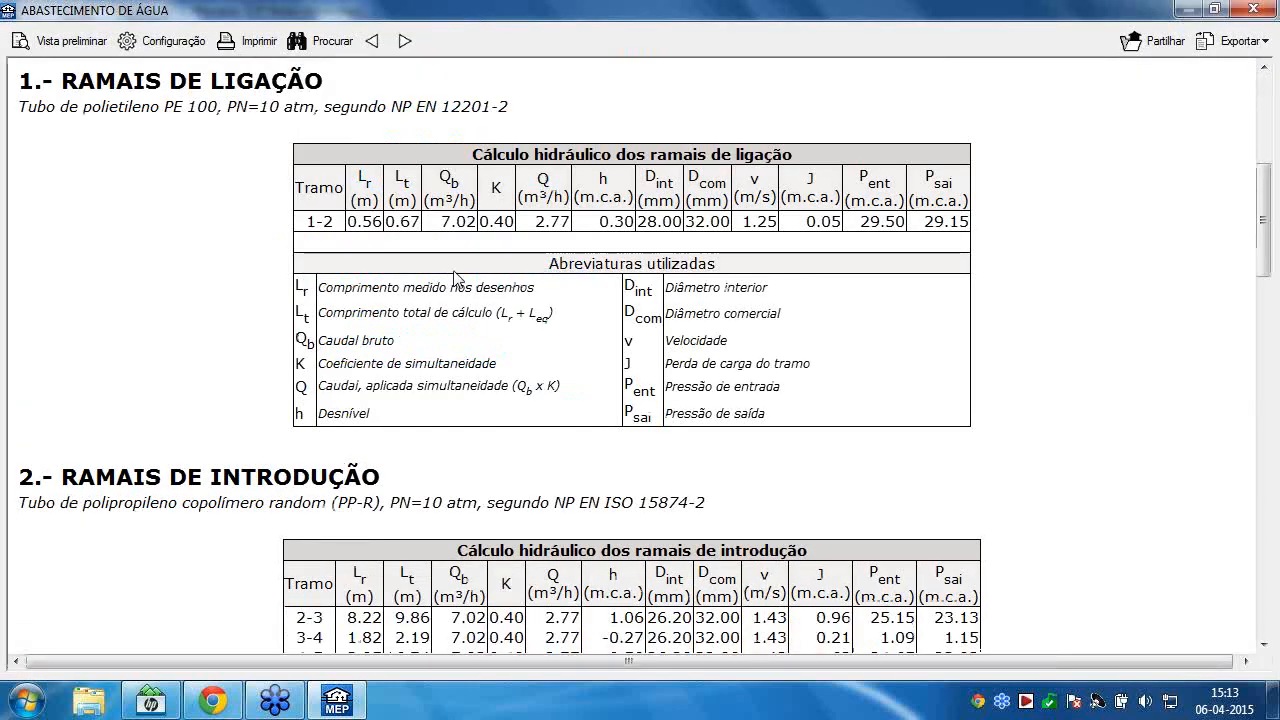
scroll(455, 278, "down", 1)
scroll(455, 278, "down", 3)
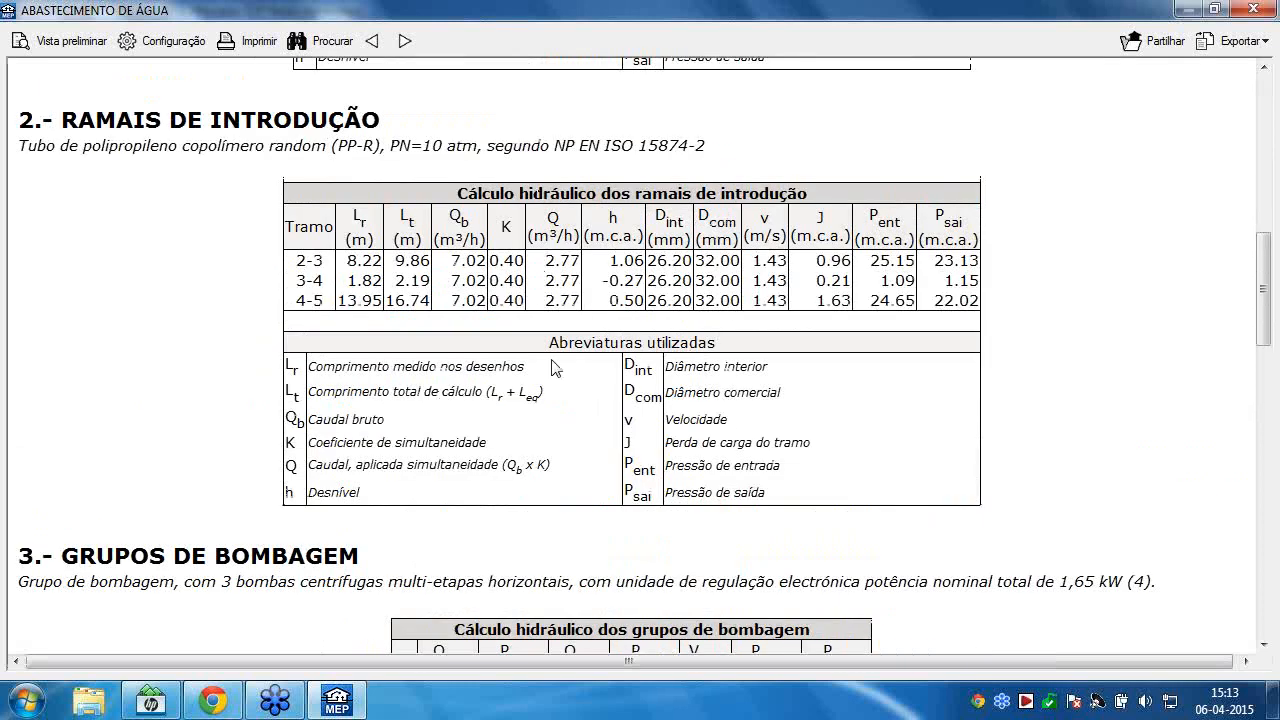
scroll(549, 360, "down", 4)
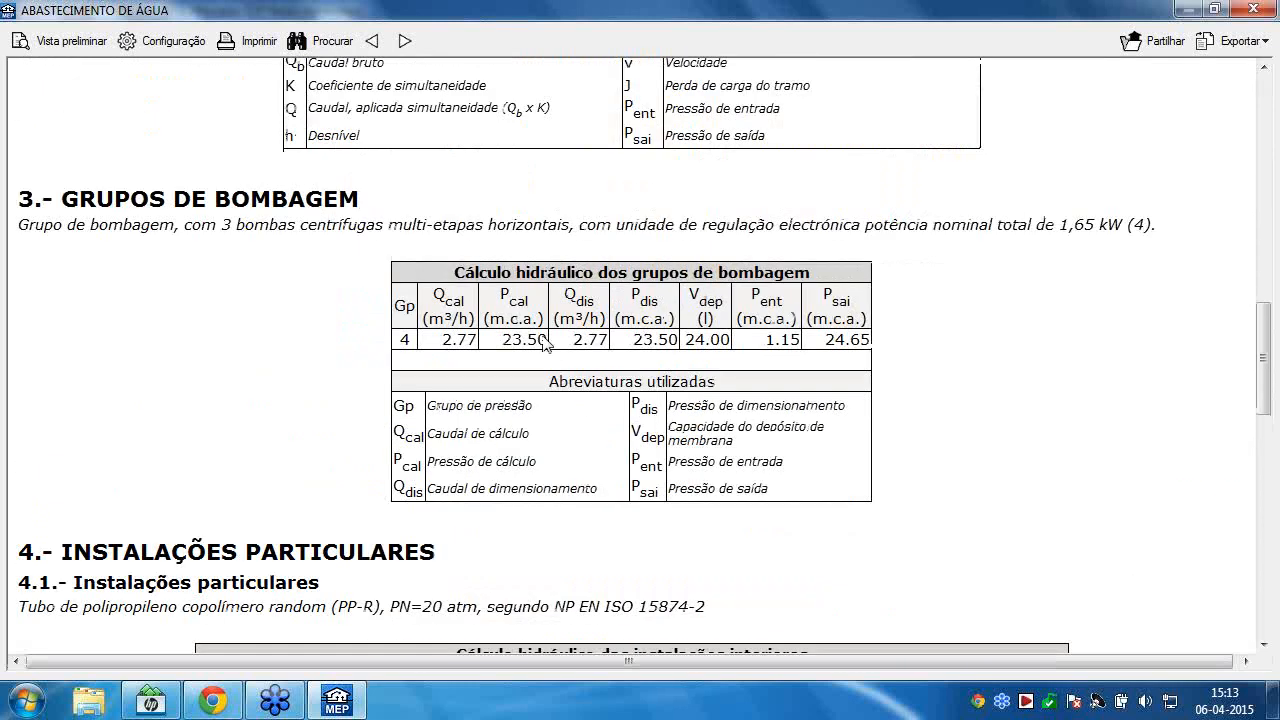
Review the report's sections on interior installations, A.Q.S. production and thermal insulation.
scroll(545, 344, "down", 3)
scroll(567, 346, "down", 3)
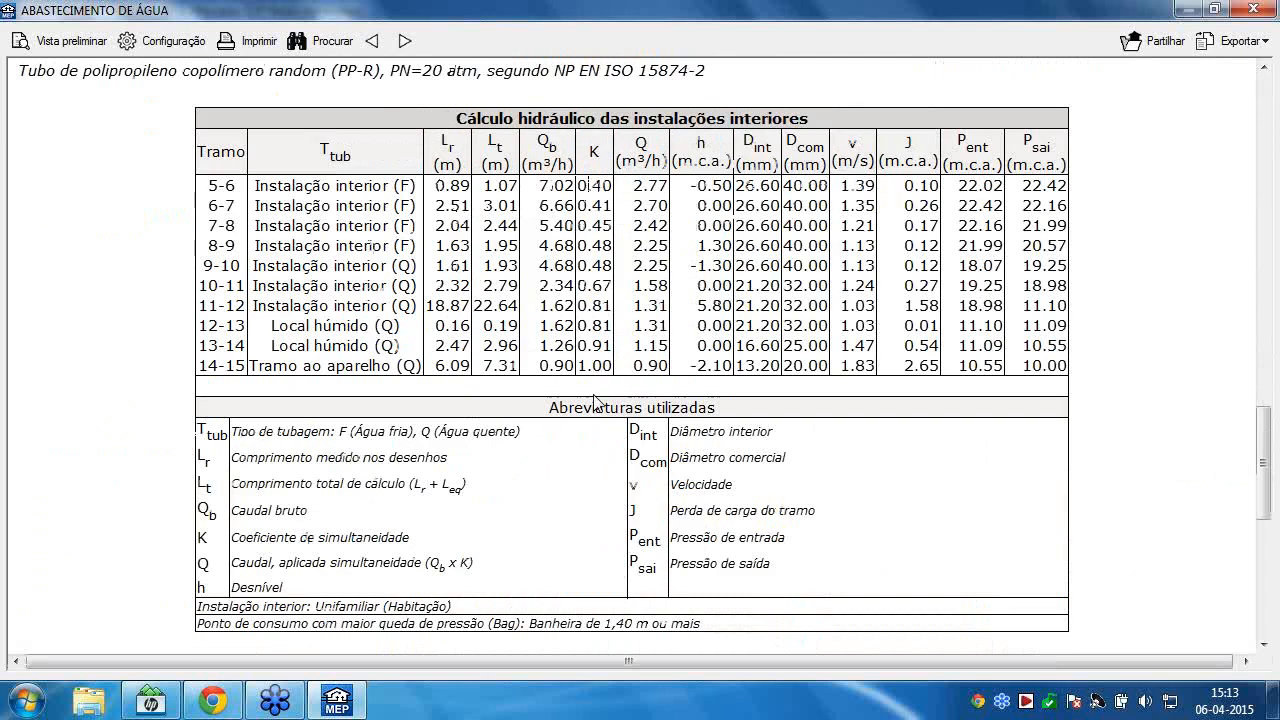
scroll(567, 522, "up", 1)
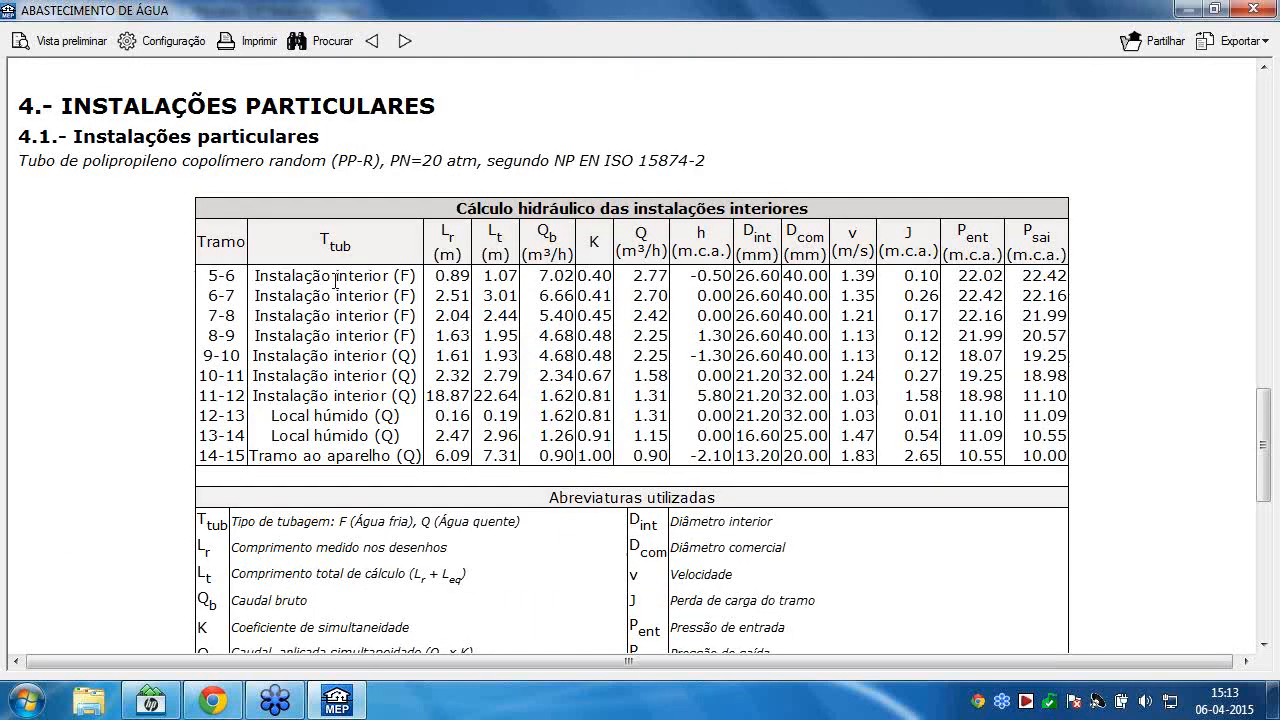
scroll(409, 340, "down", 1)
scroll(408, 350, "down", 5)
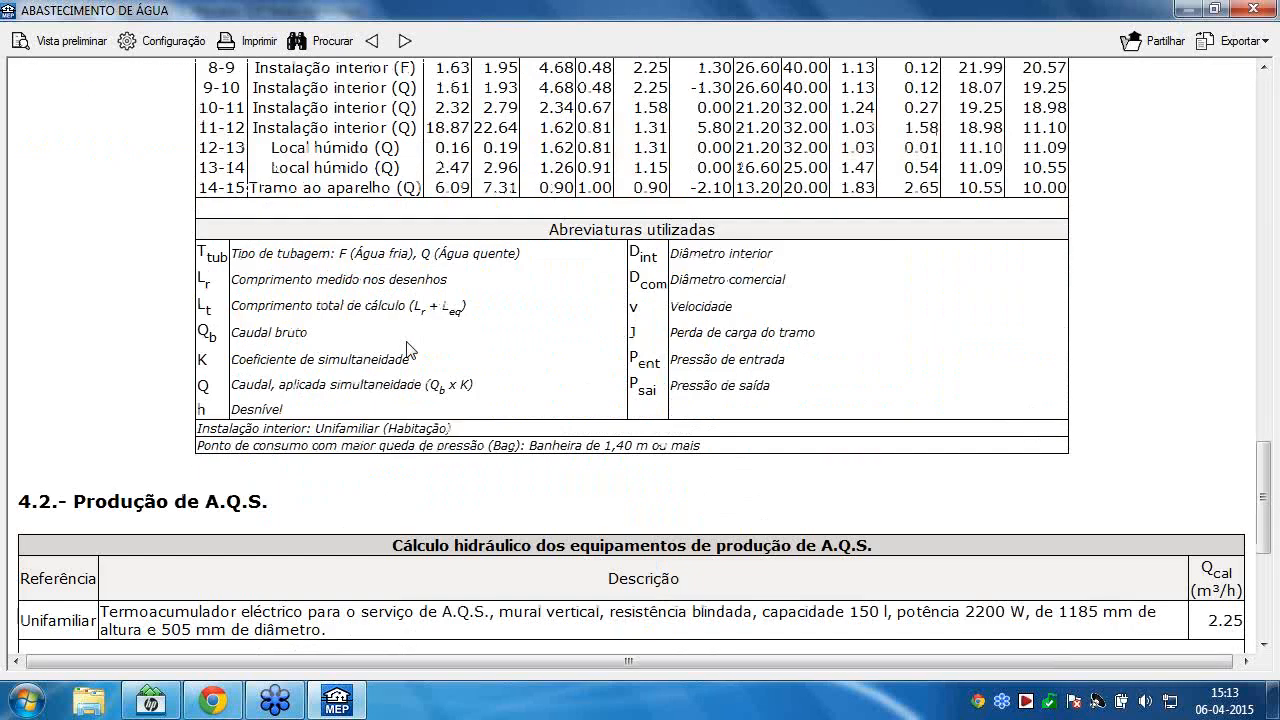
scroll(408, 352, "down", 1)
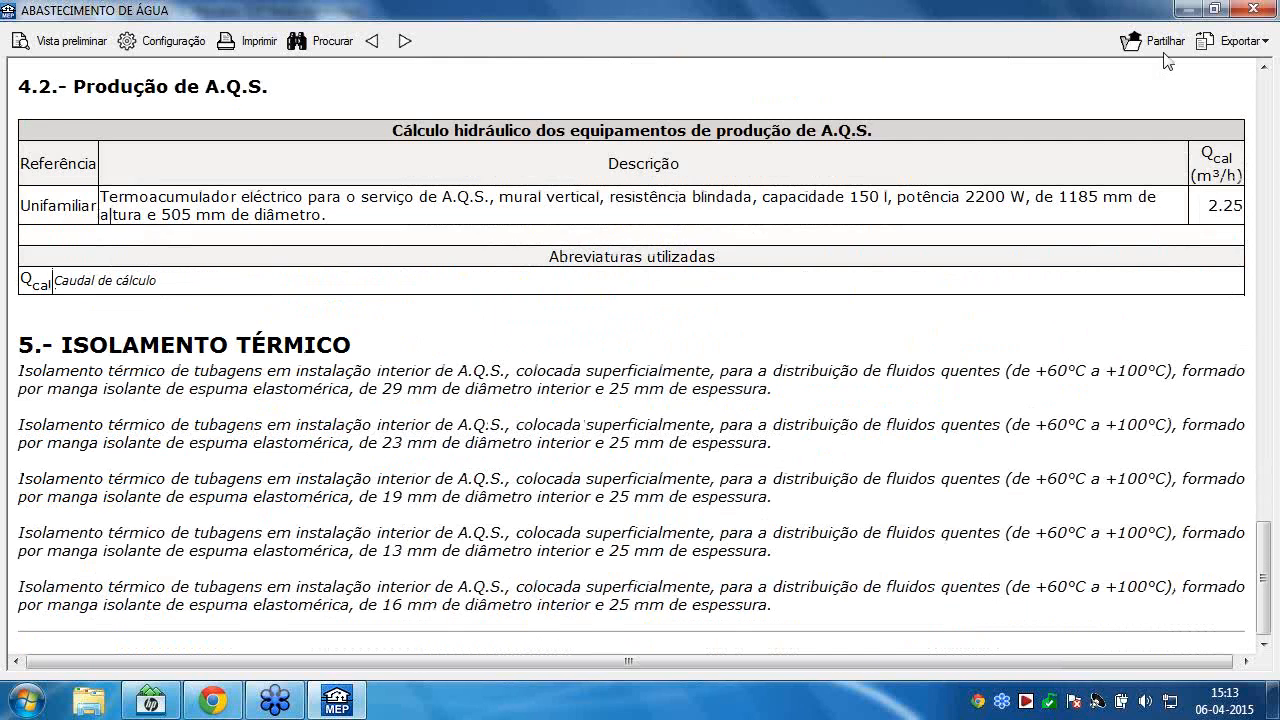
Look over the export formats offered for the Abastecimento de água report and close the report.
left_click(1218, 50)
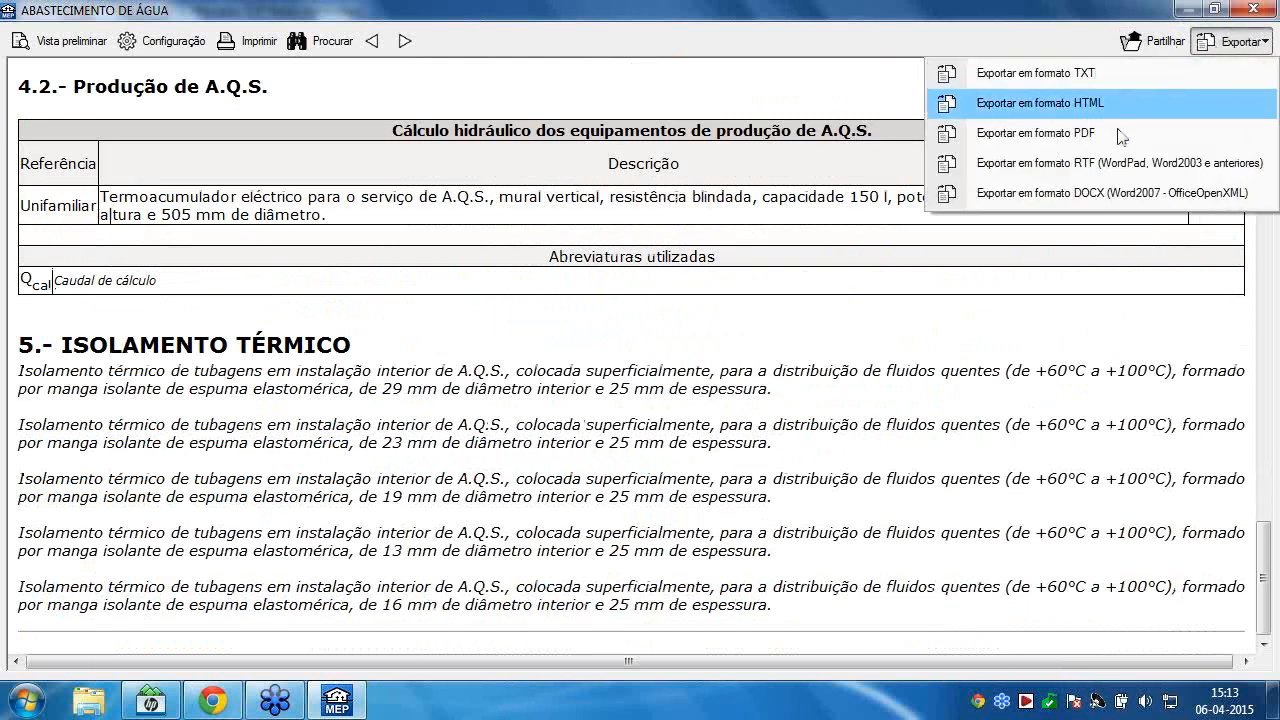
left_click(1229, 14)
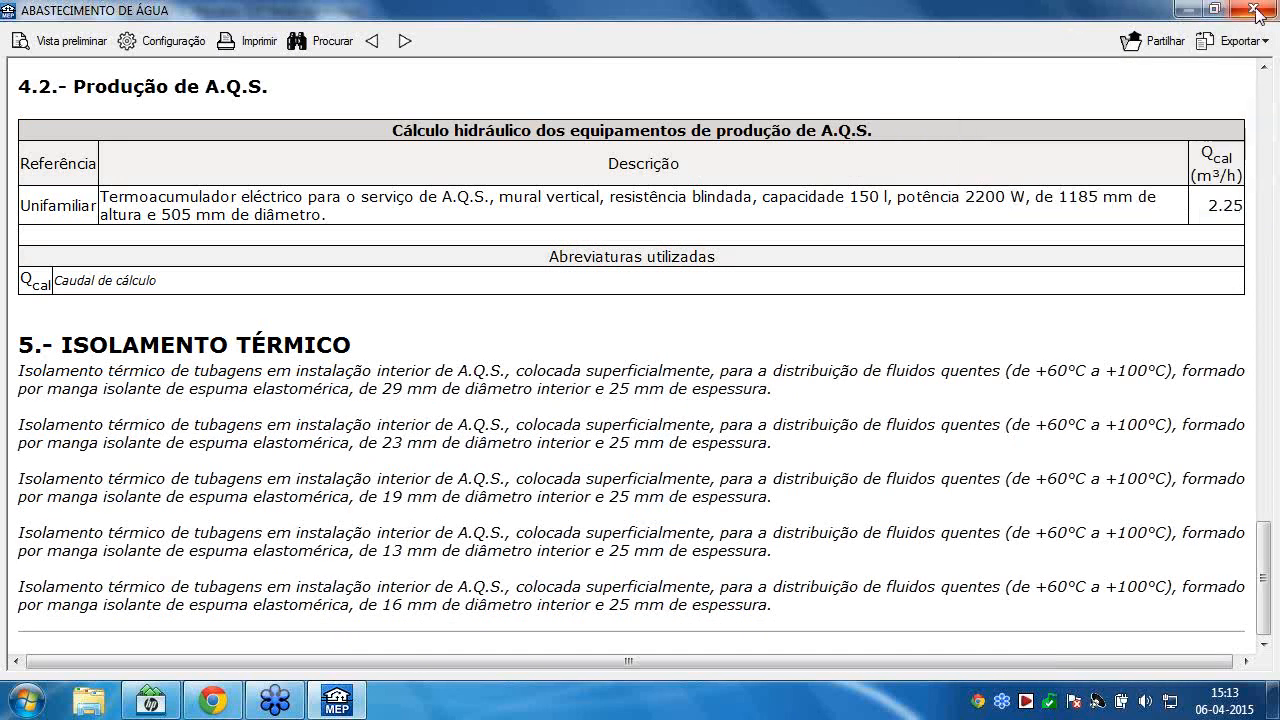
left_click(1255, 10)
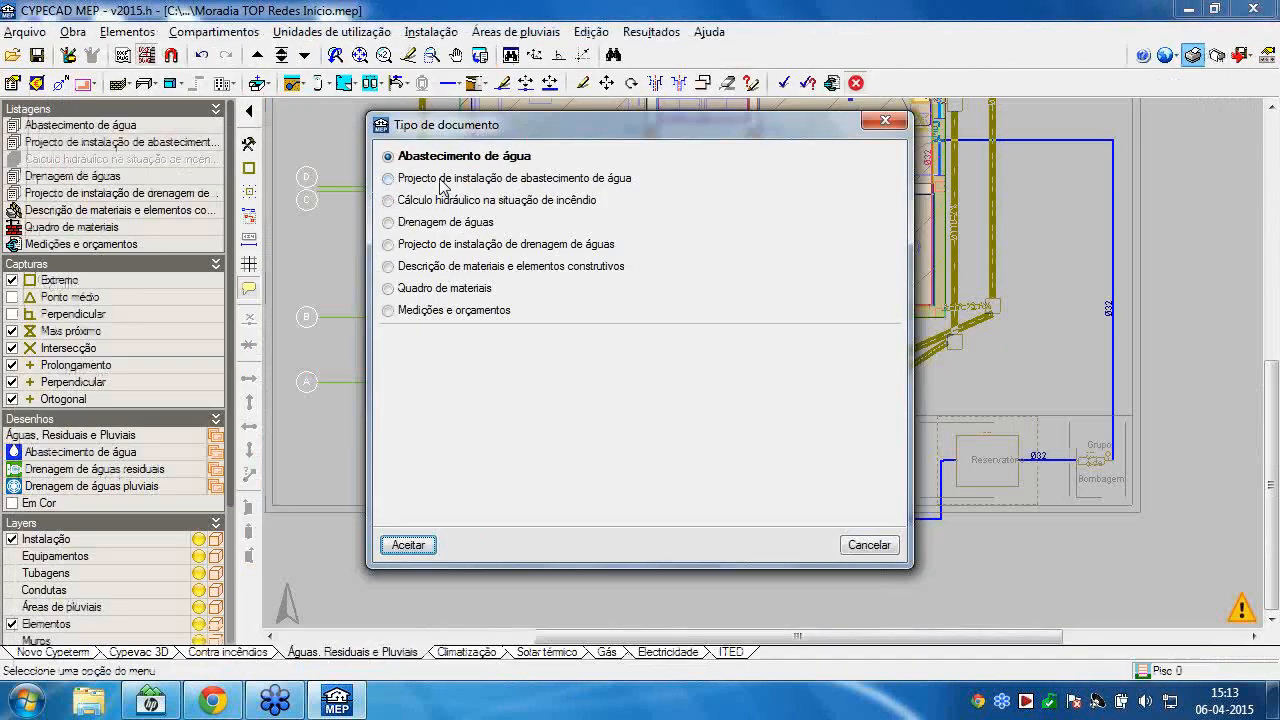
Generate the Projecto de instalação de abastecimento de água document and review its cover data, index and Memória descritiva.
key("Down")
left_click(410, 544)
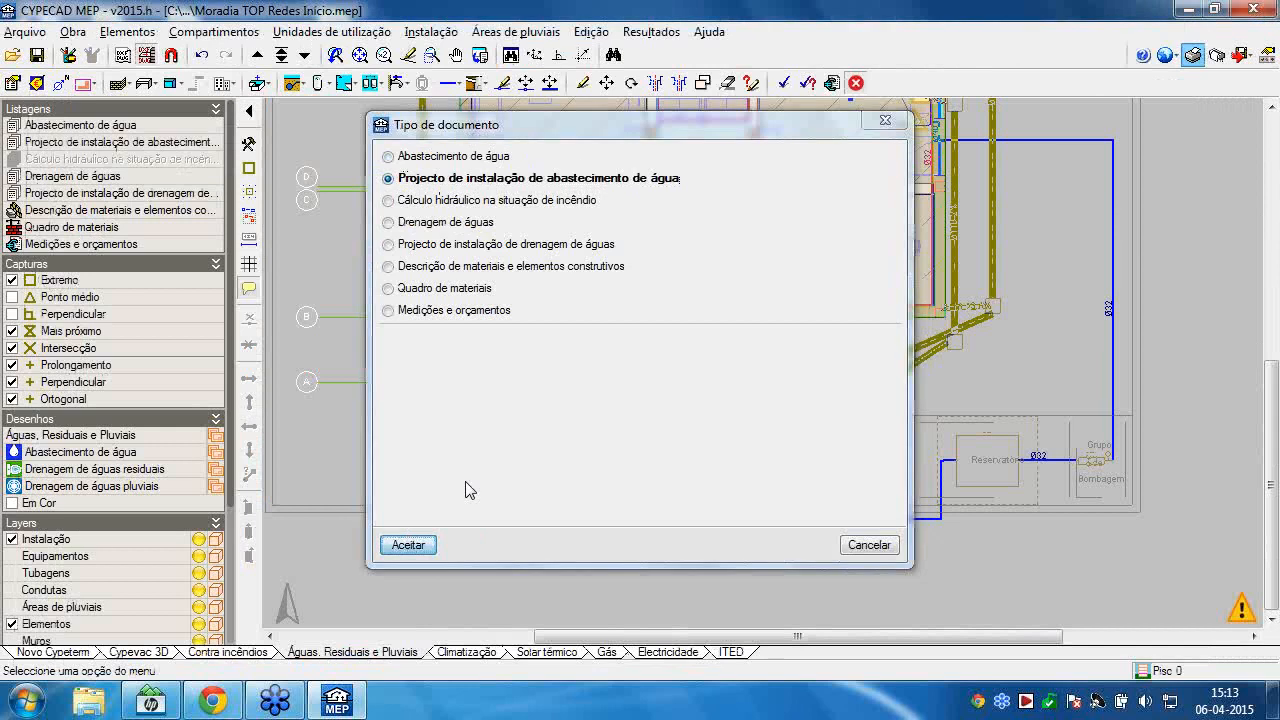
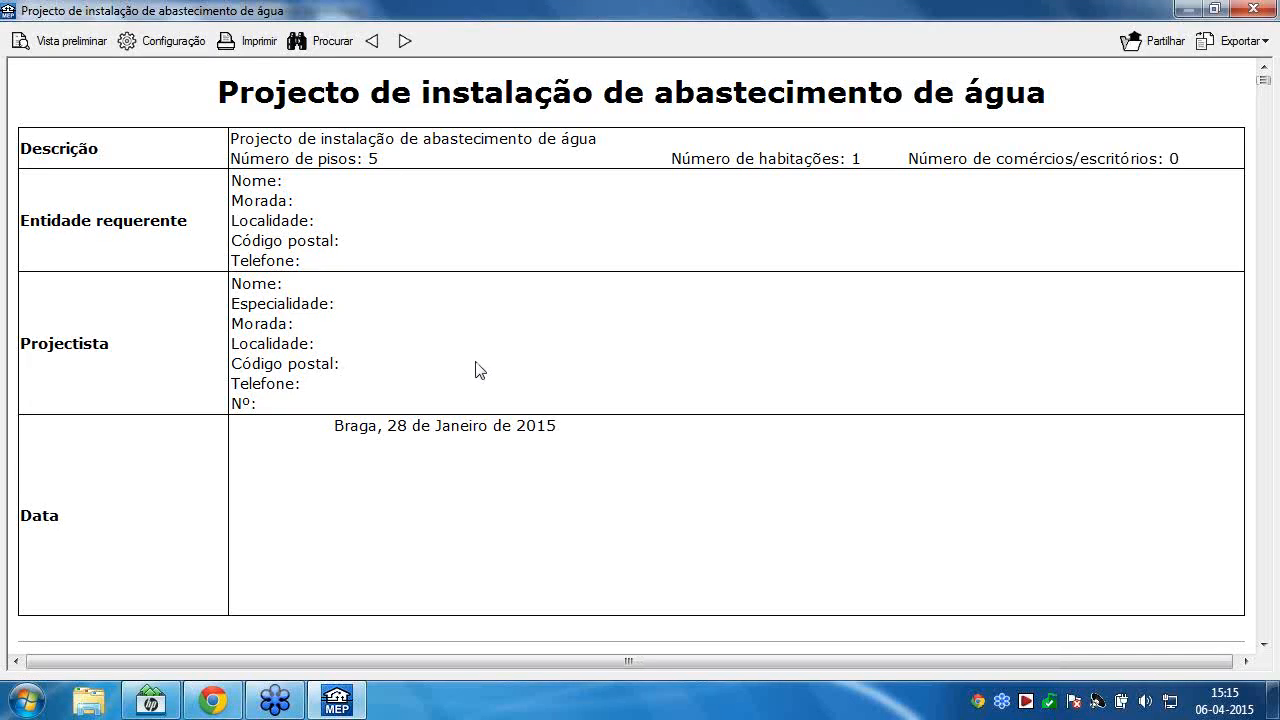
scroll(477, 368, "down", 10)
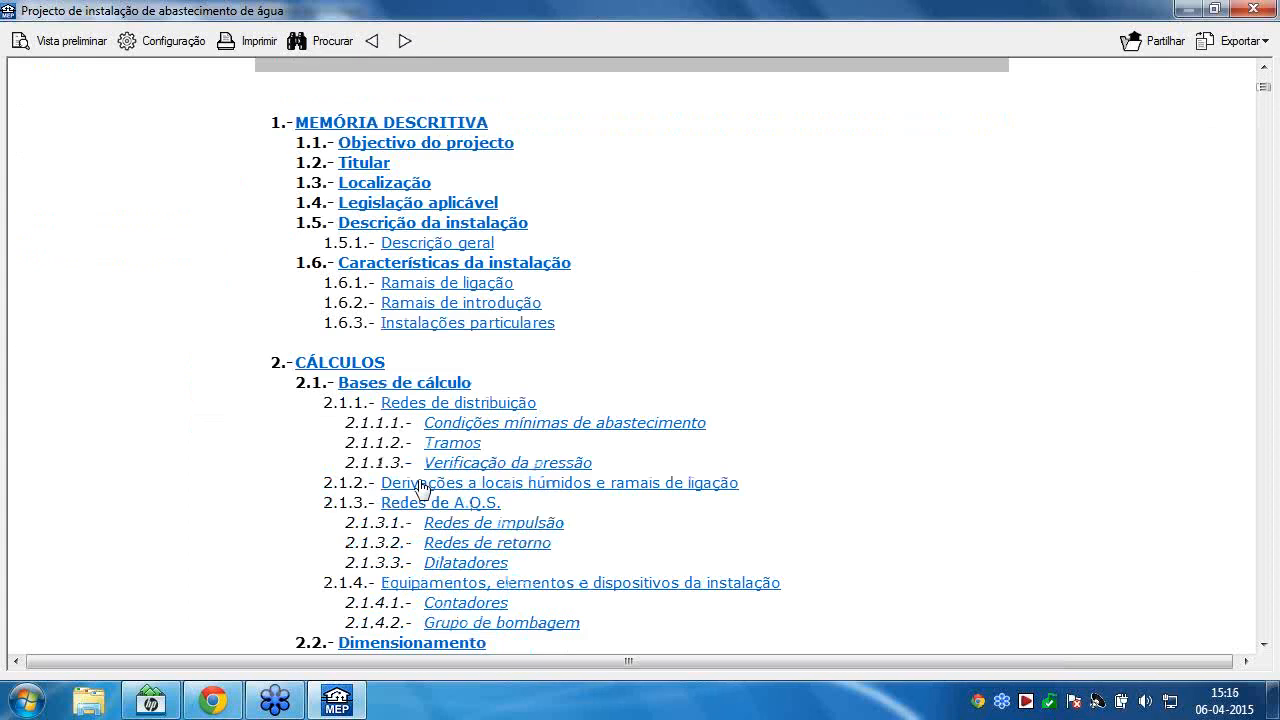
scroll(450, 402, "down", 10)
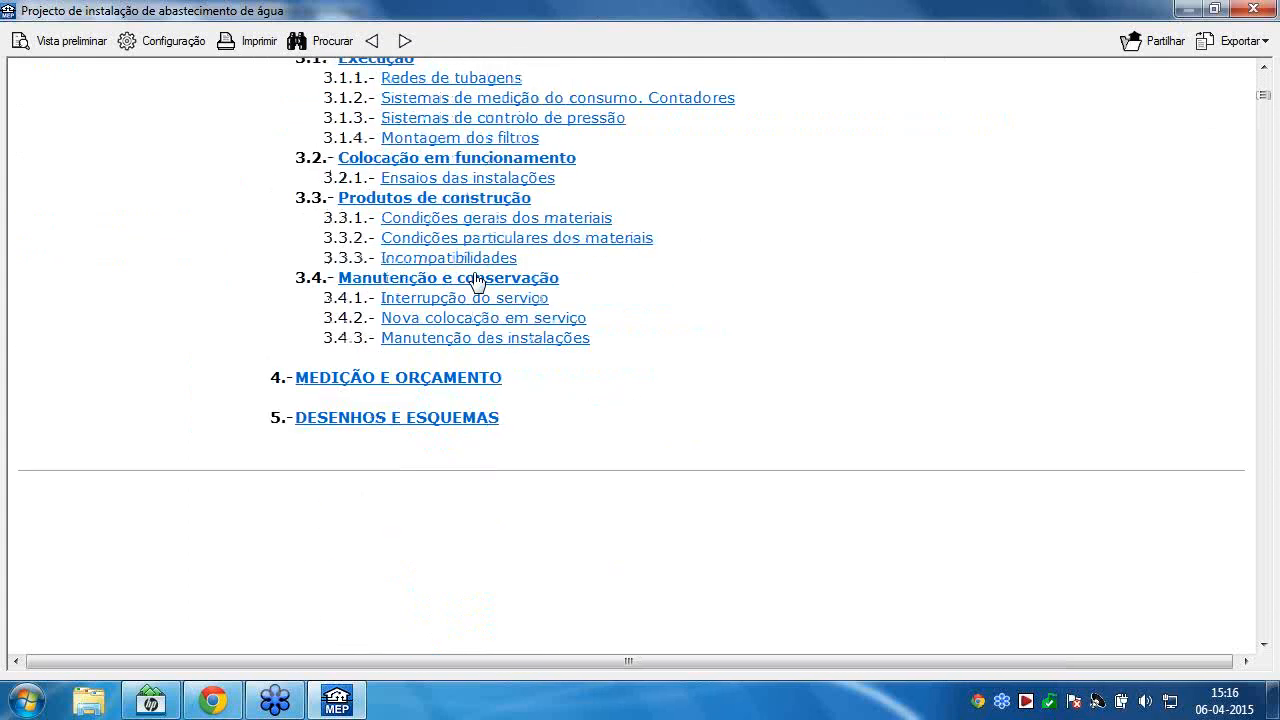
scroll(475, 278, "down", 5)
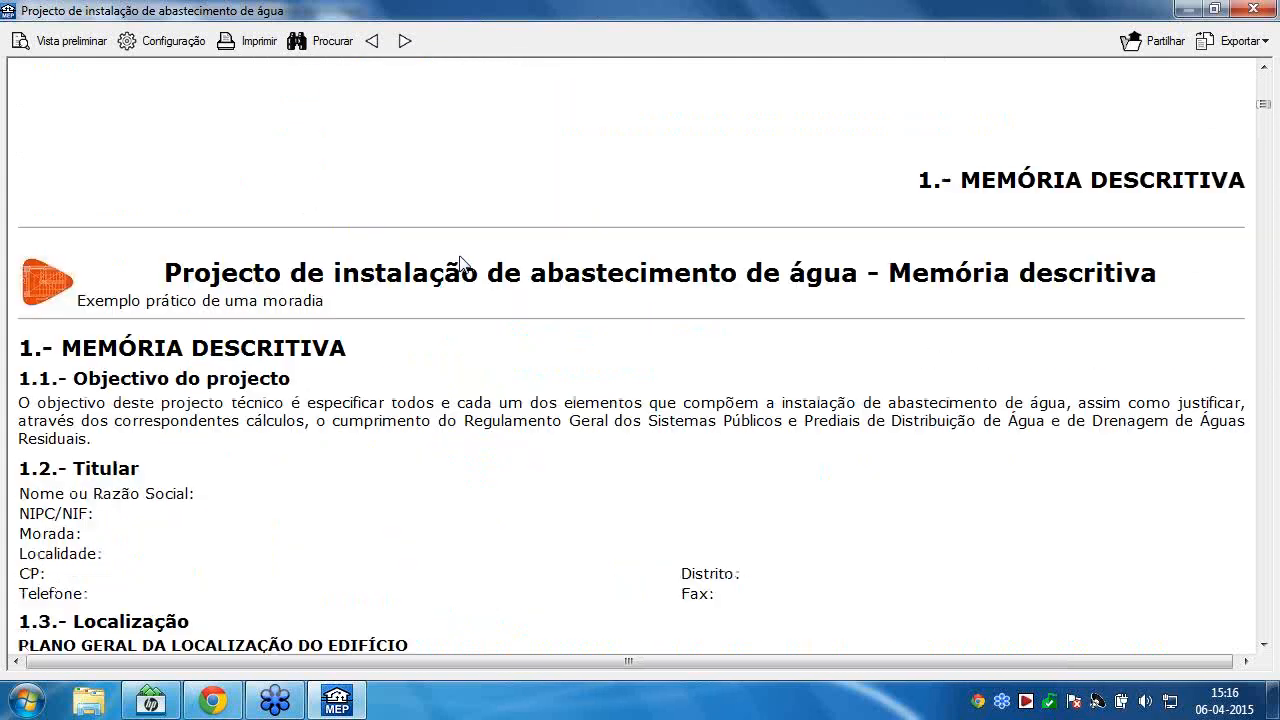
scroll(337, 246, "down", 3)
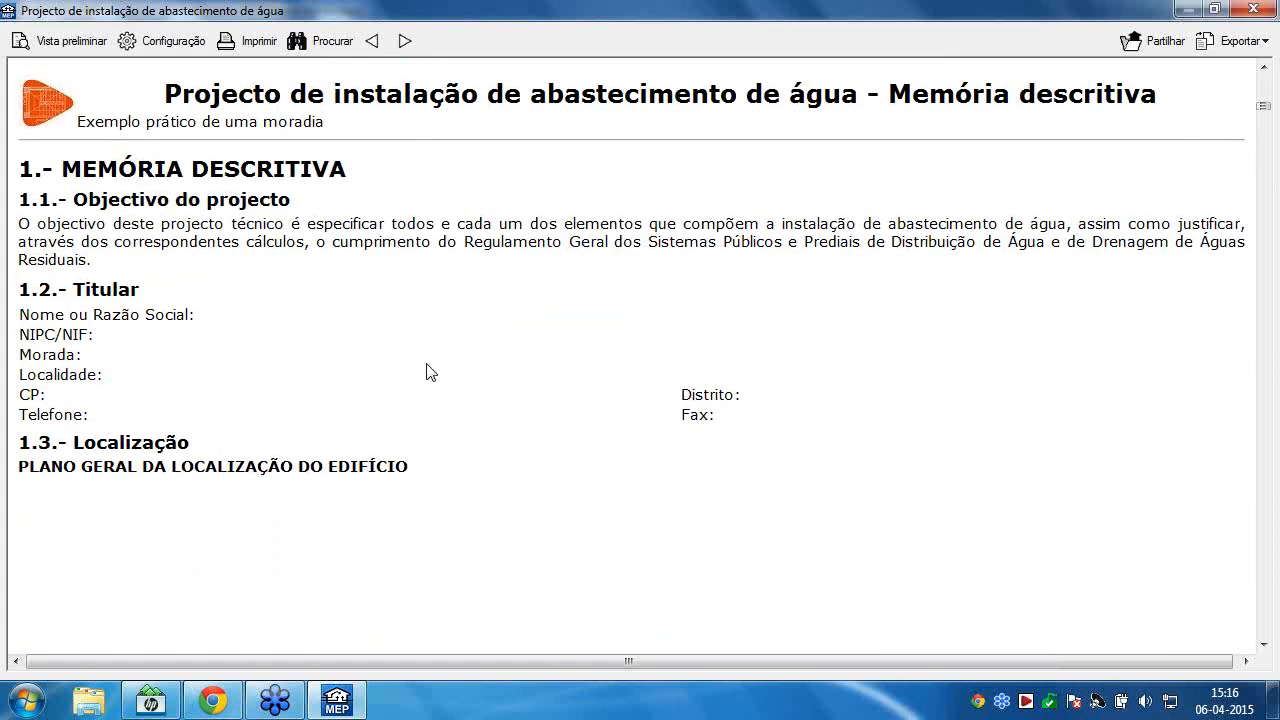
scroll(257, 443, "down", 3)
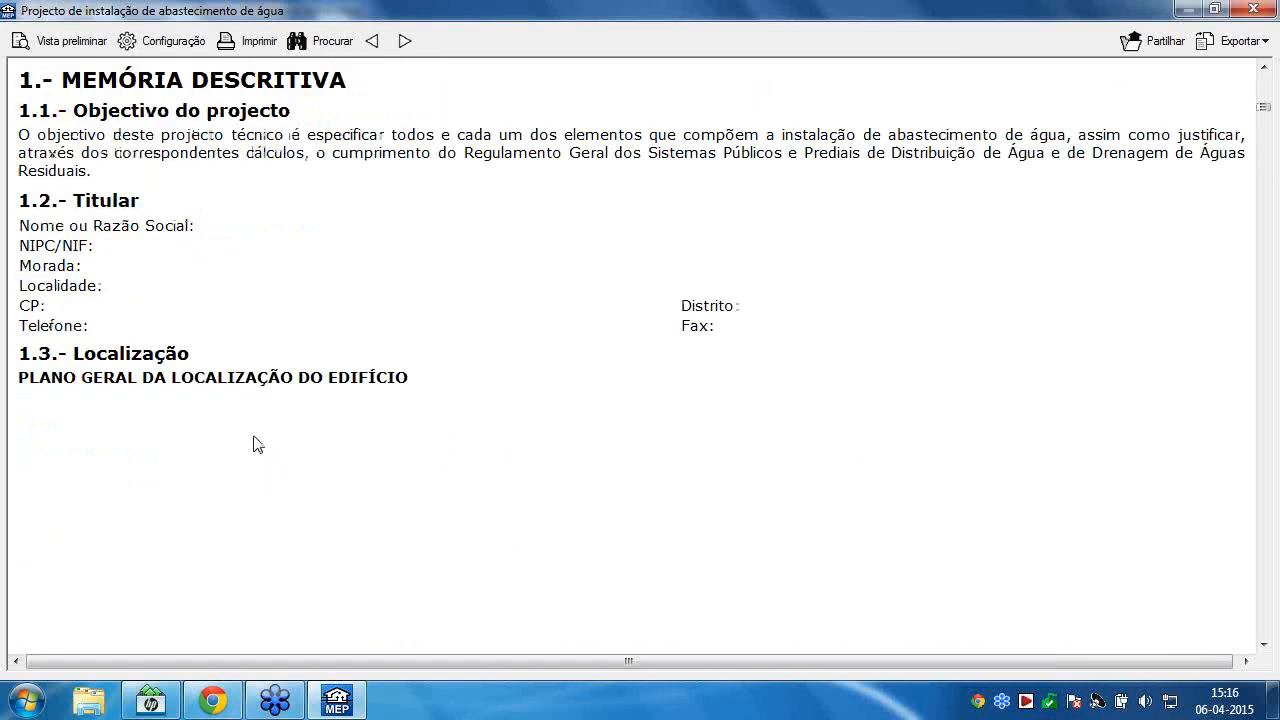
scroll(280, 364, "down", 6)
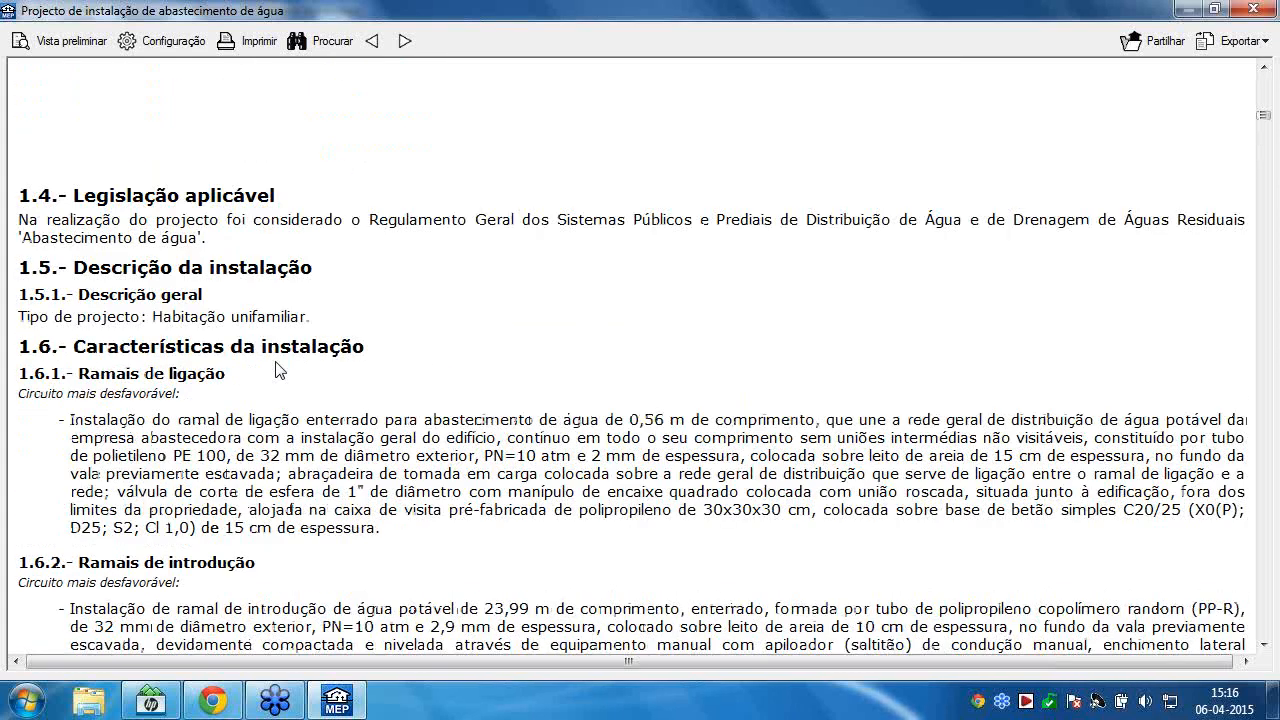
scroll(279, 370, "down", 4)
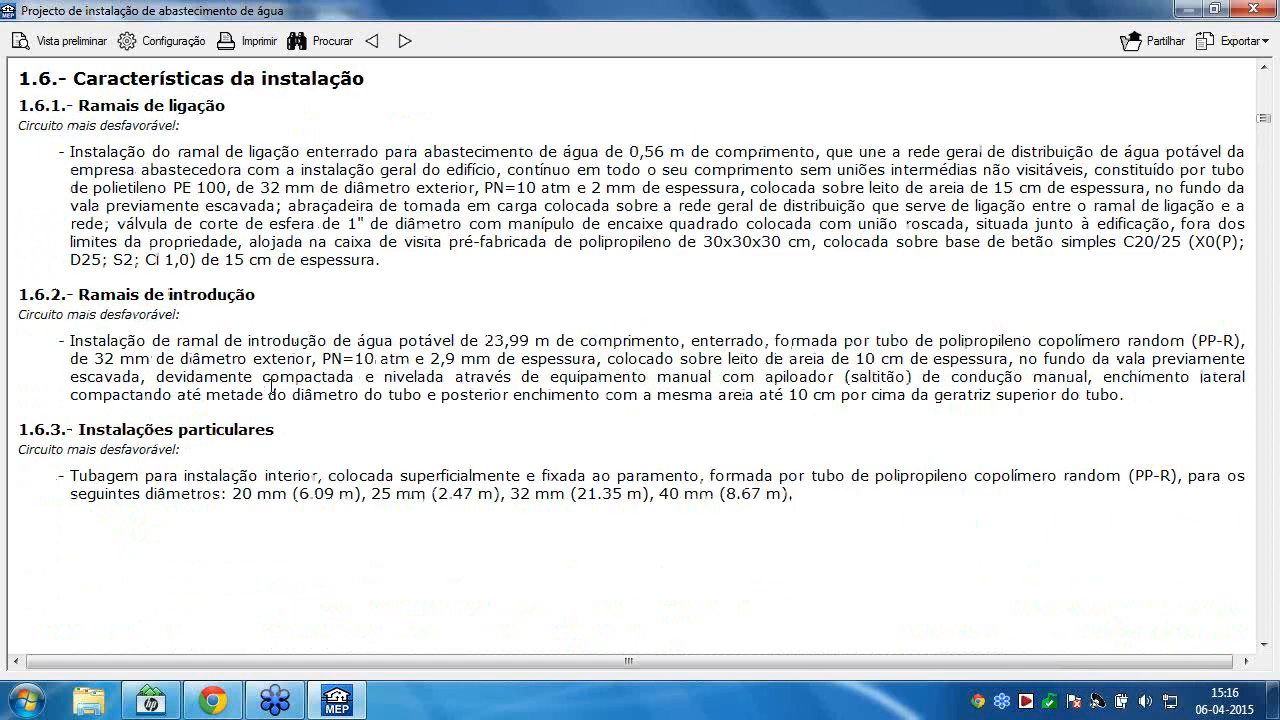
scroll(271, 388, "down", 1)
Review the Cálculos chapter, covering distribution networks, wet-area branches, A.Q.S. networks and the pump group.
scroll(270, 388, "down", 10)
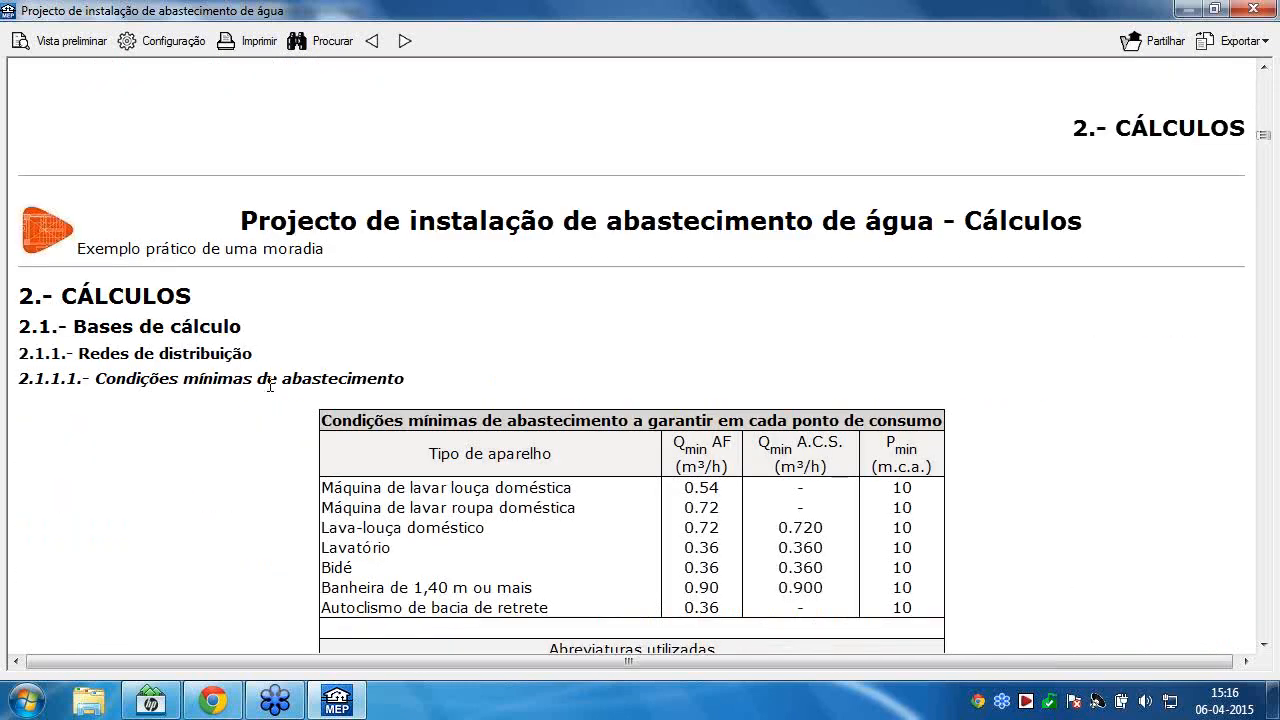
scroll(386, 449, "down", 10)
scroll(410, 270, "down", 4)
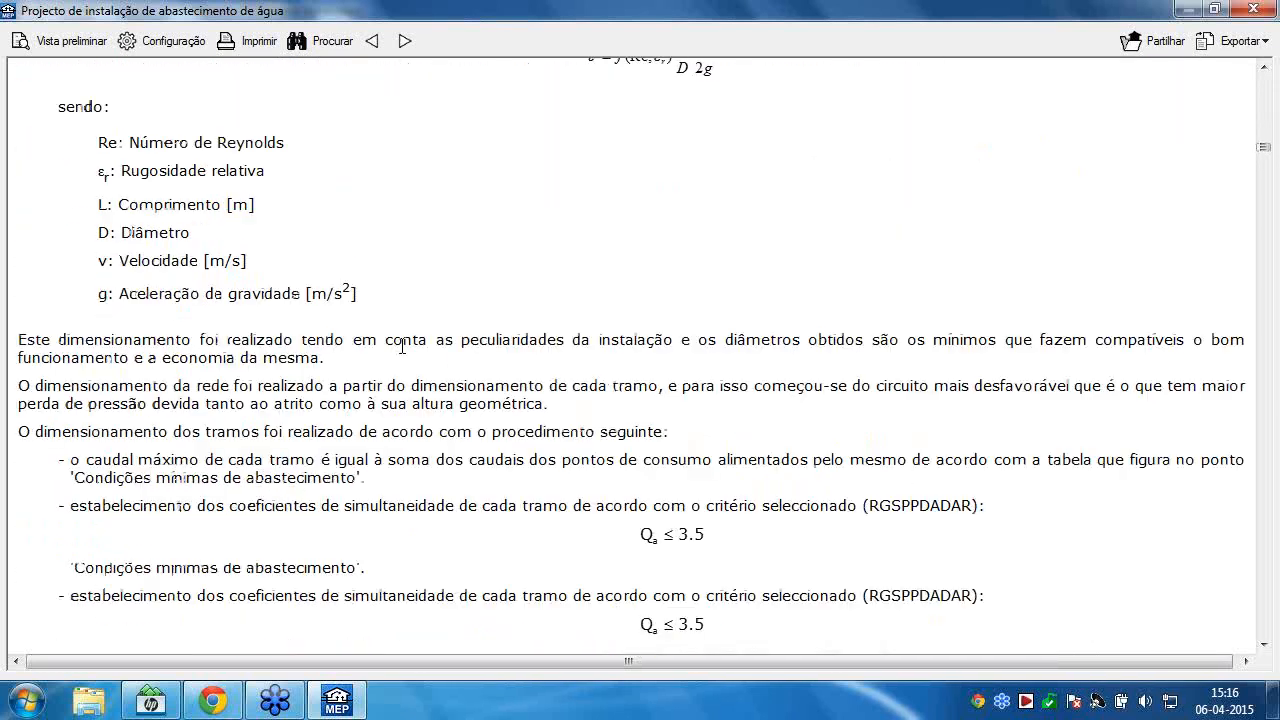
scroll(410, 360, "down", 3)
scroll(421, 387, "down", 10)
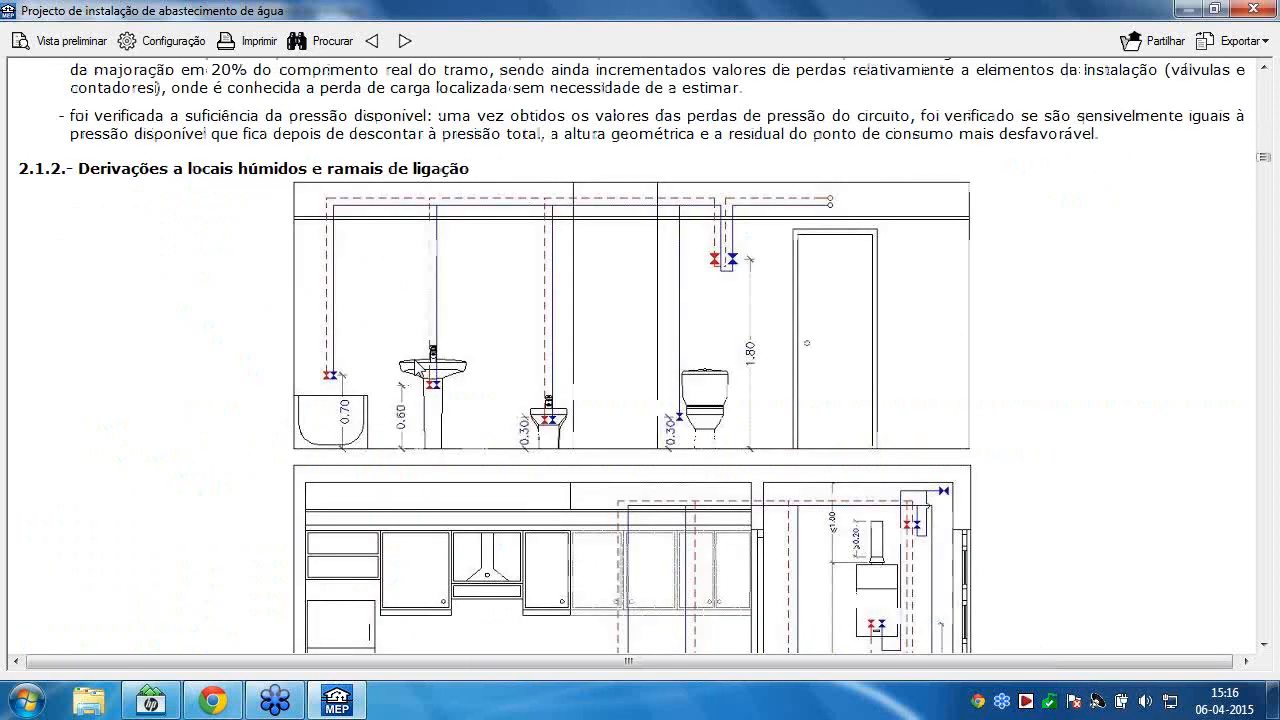
scroll(420, 318, "down", 5)
scroll(420, 318, "down", 15)
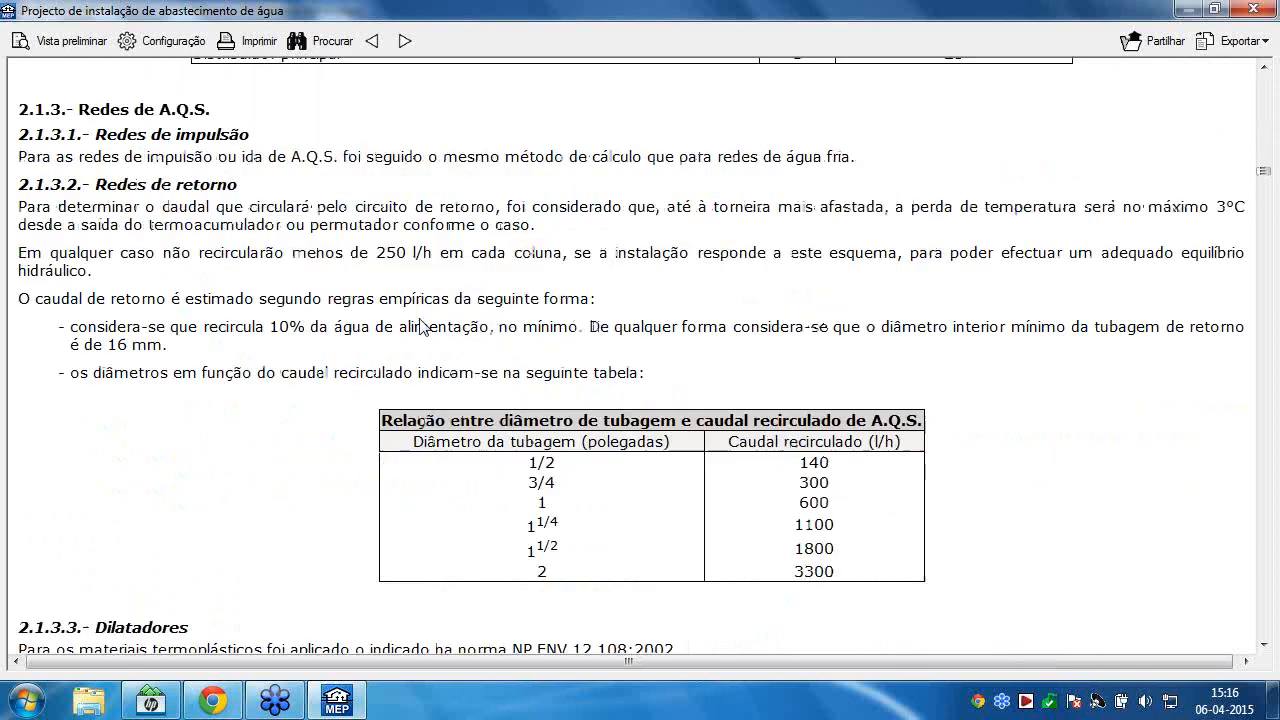
scroll(421, 322, "down", 2)
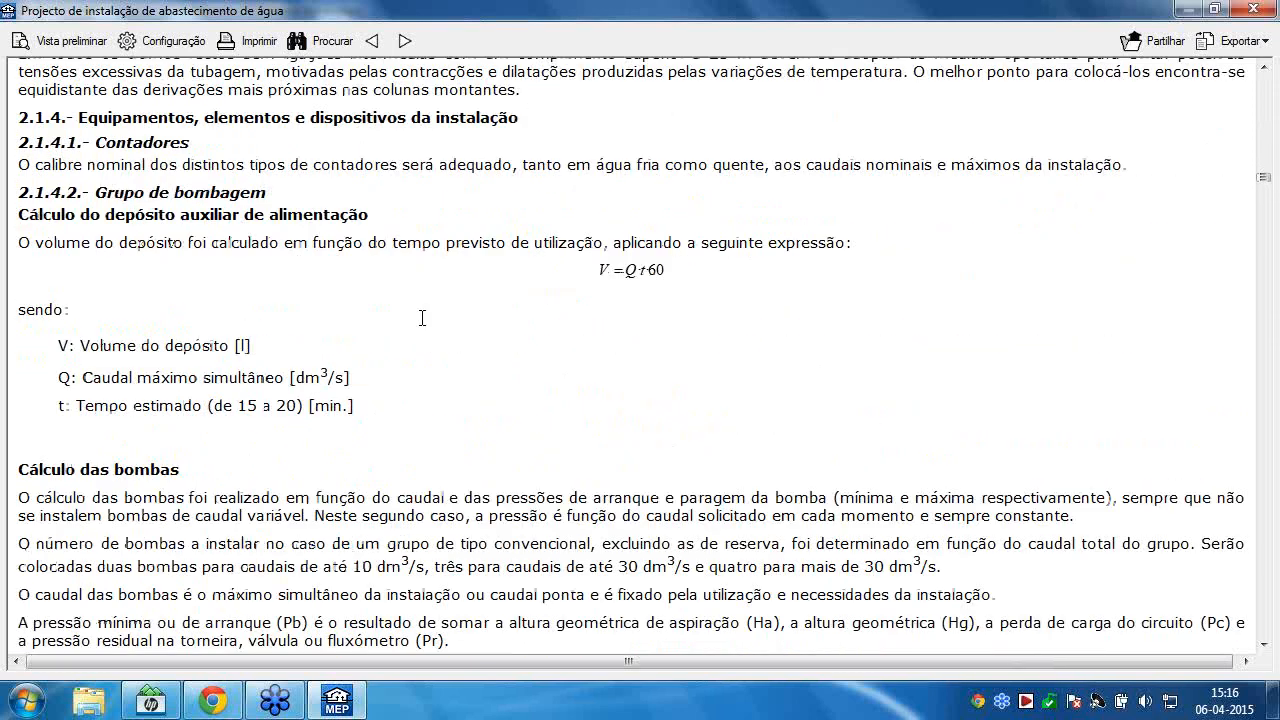
Review the rest of the Cálculos chapter, covering the pump group, the interior installations' hydraulic tables and the thermal insulation.
scroll(422, 318, "down", 15)
scroll(428, 320, "down", 10)
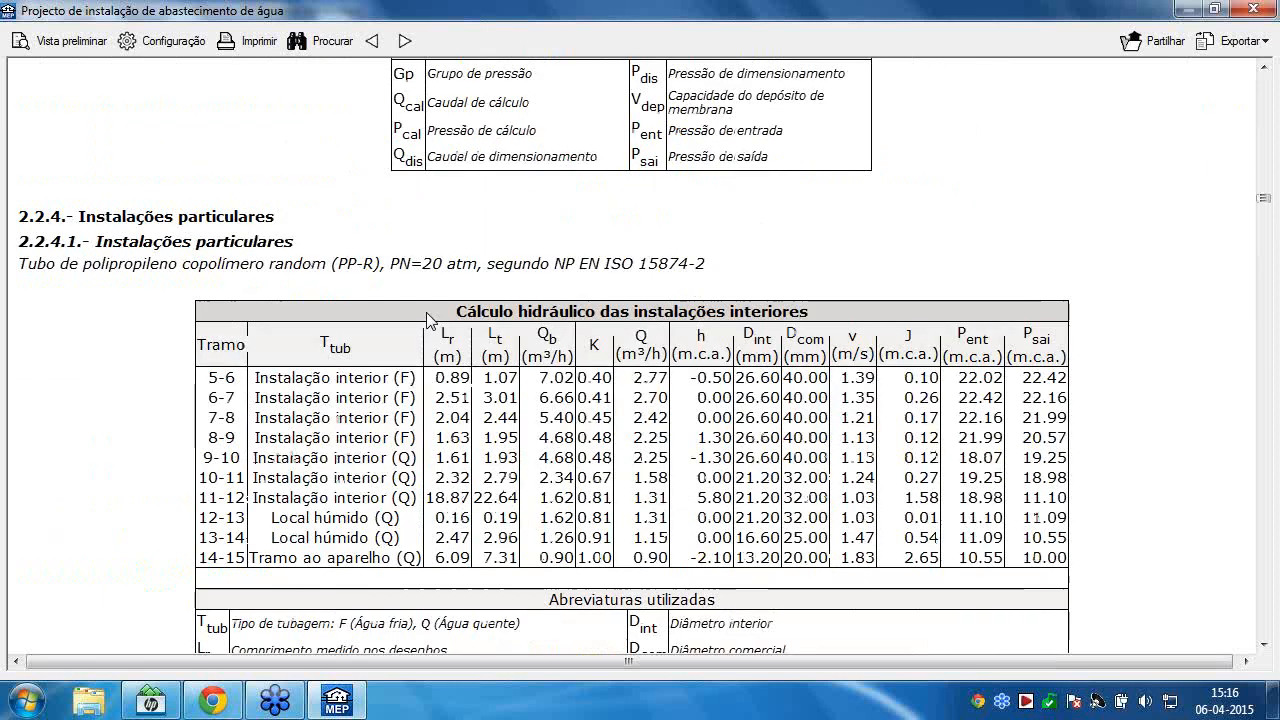
scroll(428, 318, "down", 15)
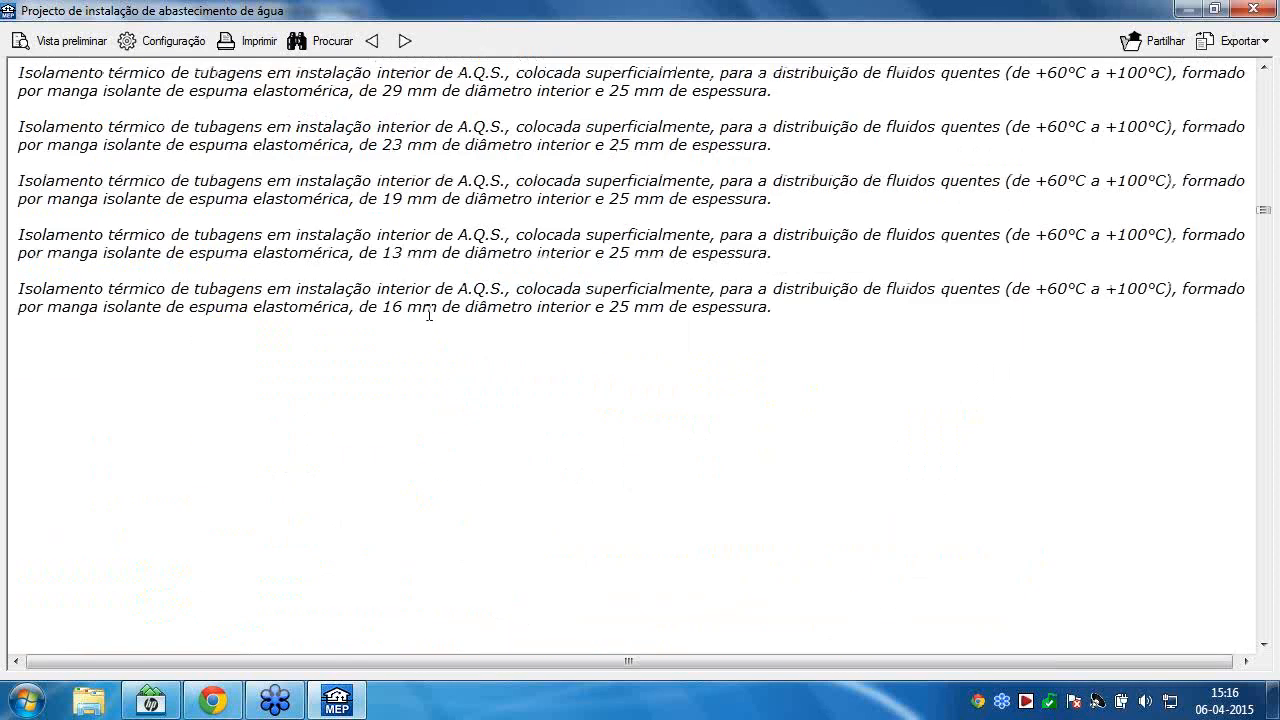
scroll(428, 318, "up", 5)
scroll(378, 338, "down", 15)
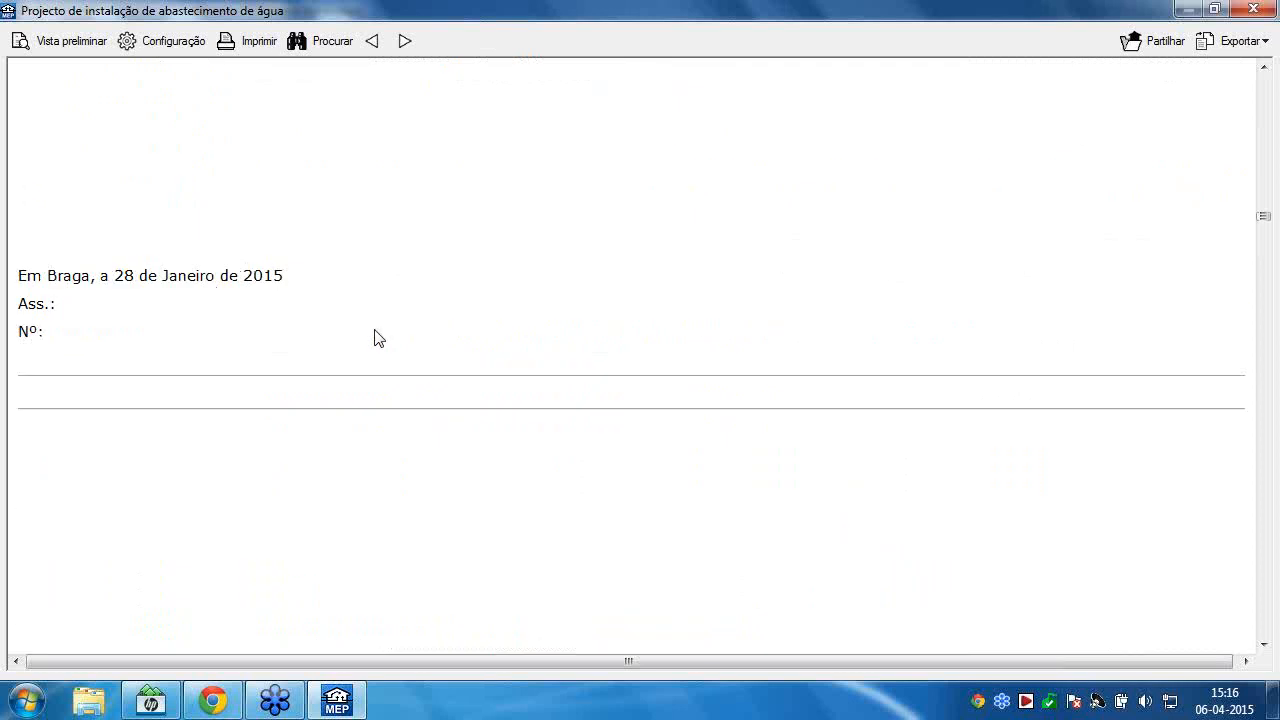
Look through the Condições técnicas chapter on pipe network execution, protections, accessories and construction products.
scroll(378, 338, "down", 10)
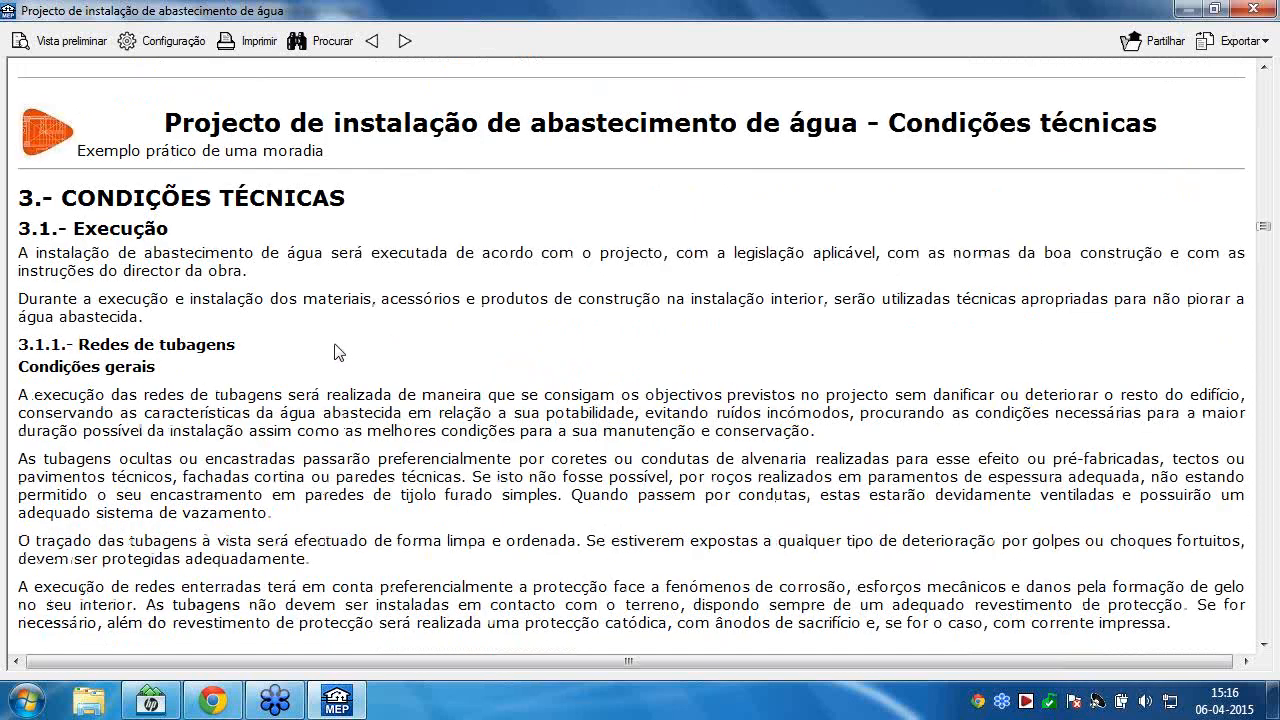
scroll(335, 351, "down", 10)
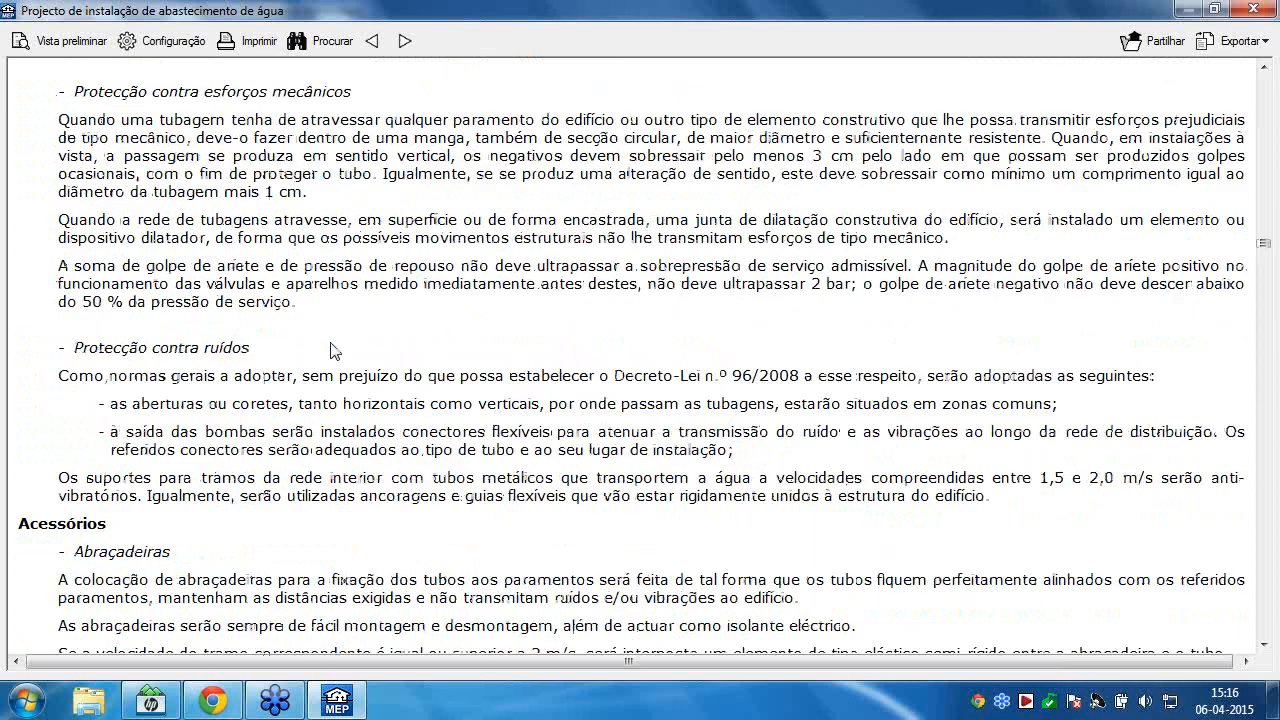
scroll(335, 351, "down", 10)
scroll(335, 347, "down", 10)
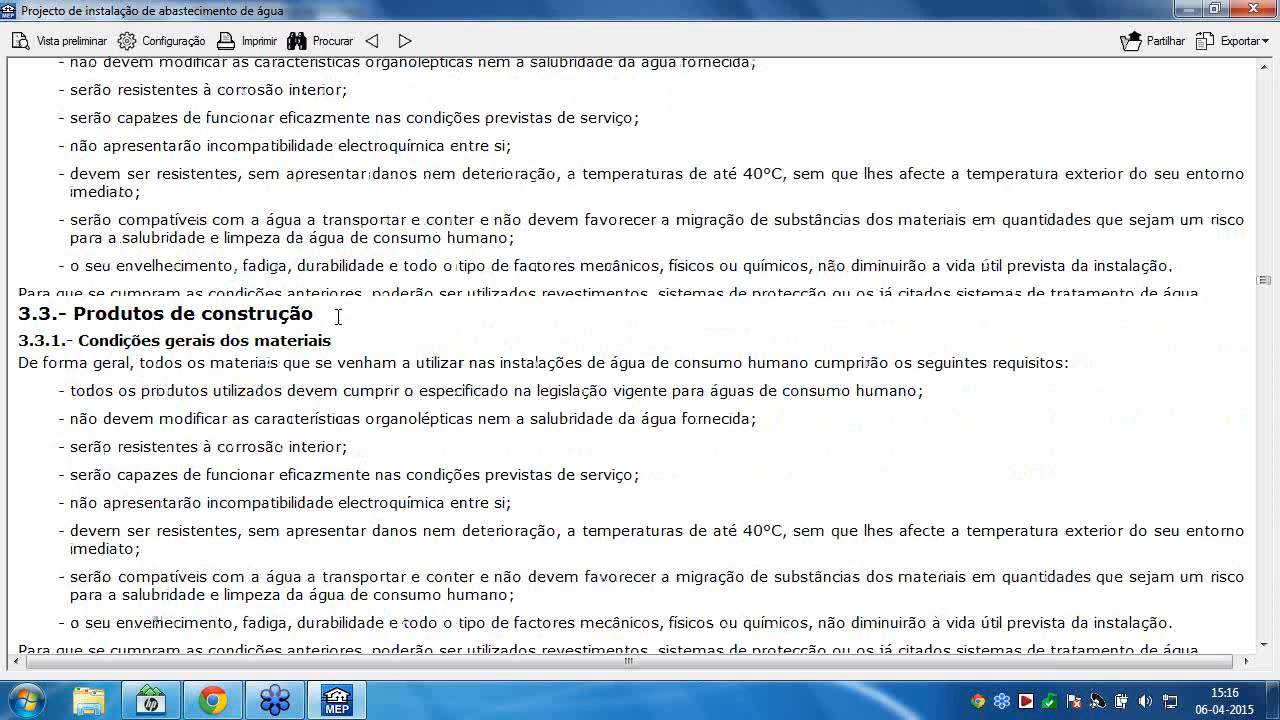
Examine the Medição e orçamento index, the Mapa de trabalhos quantities and the detailed work descriptions.
scroll(338, 316, "down", 20)
scroll(441, 401, "up", 5)
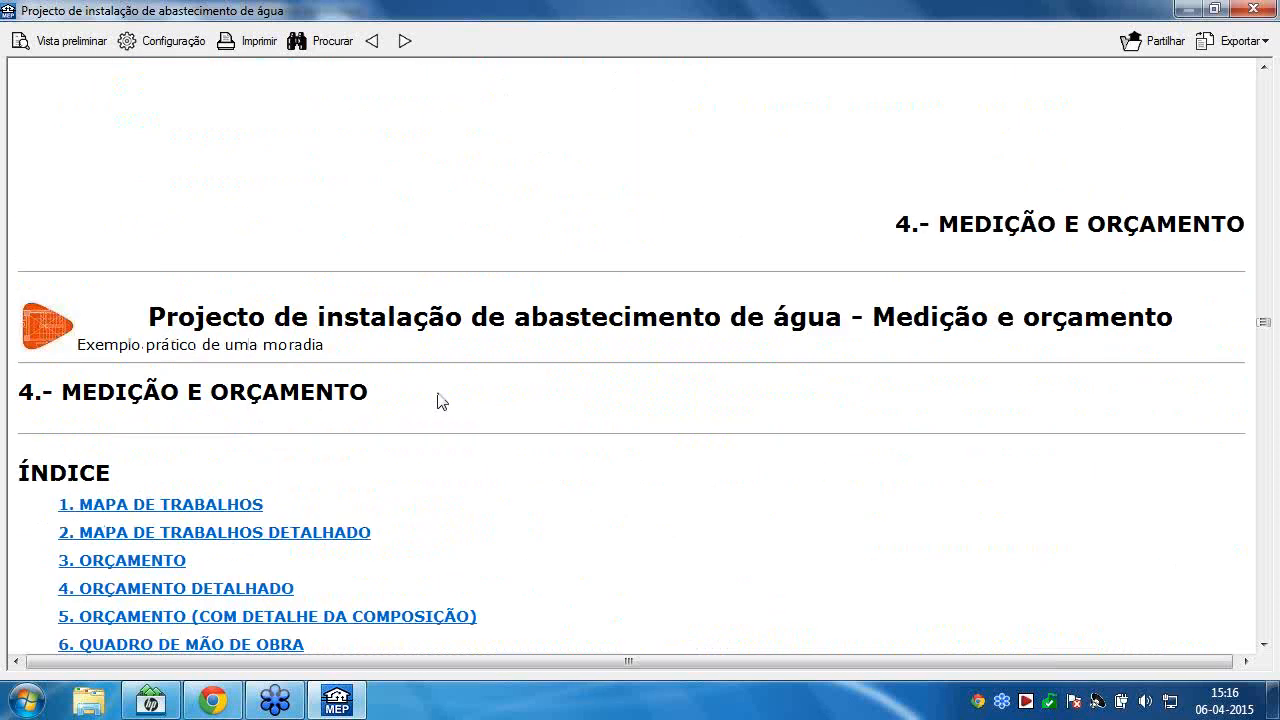
scroll(437, 398, "down", 5)
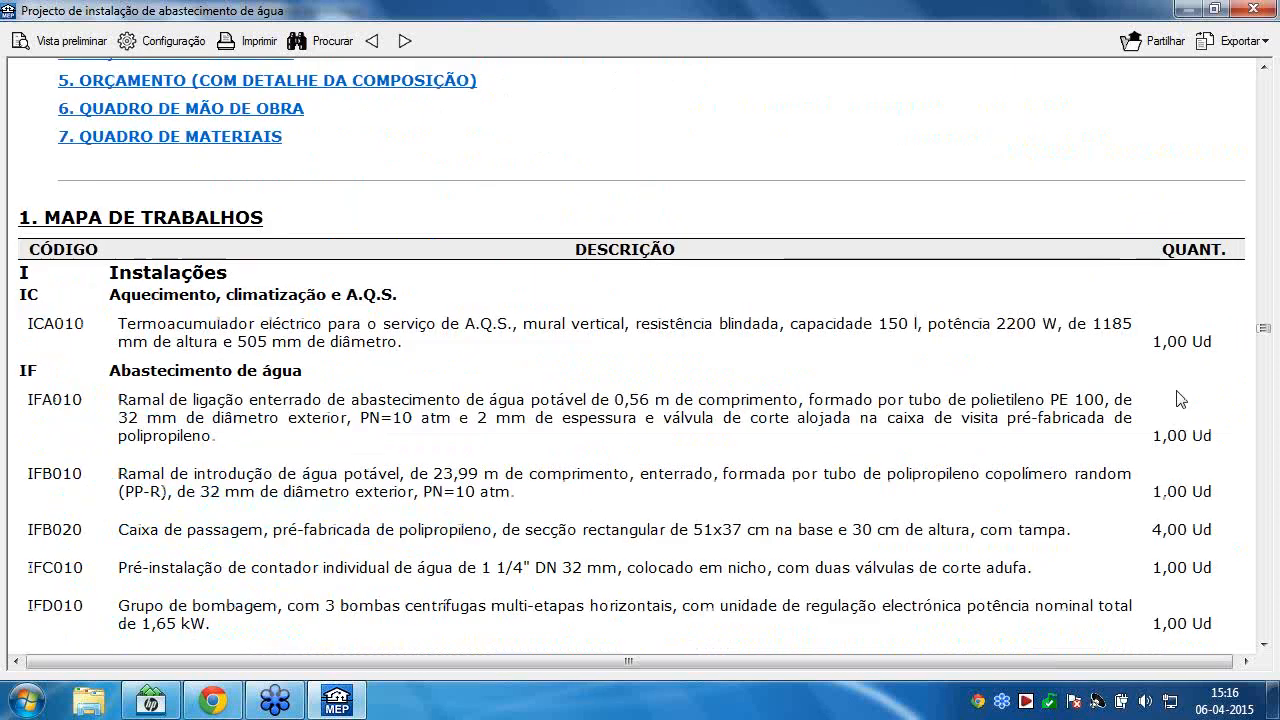
scroll(665, 315, "down", 3)
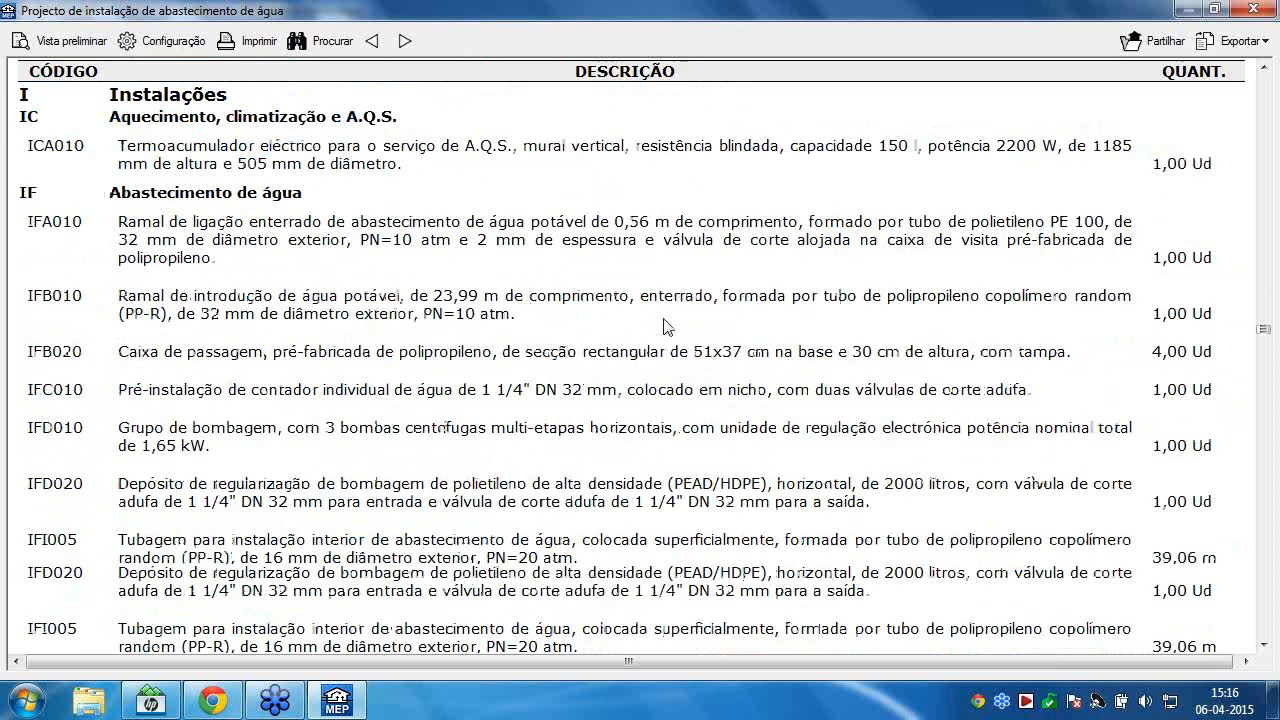
scroll(665, 327, "down", 10)
scroll(666, 300, "down", 5)
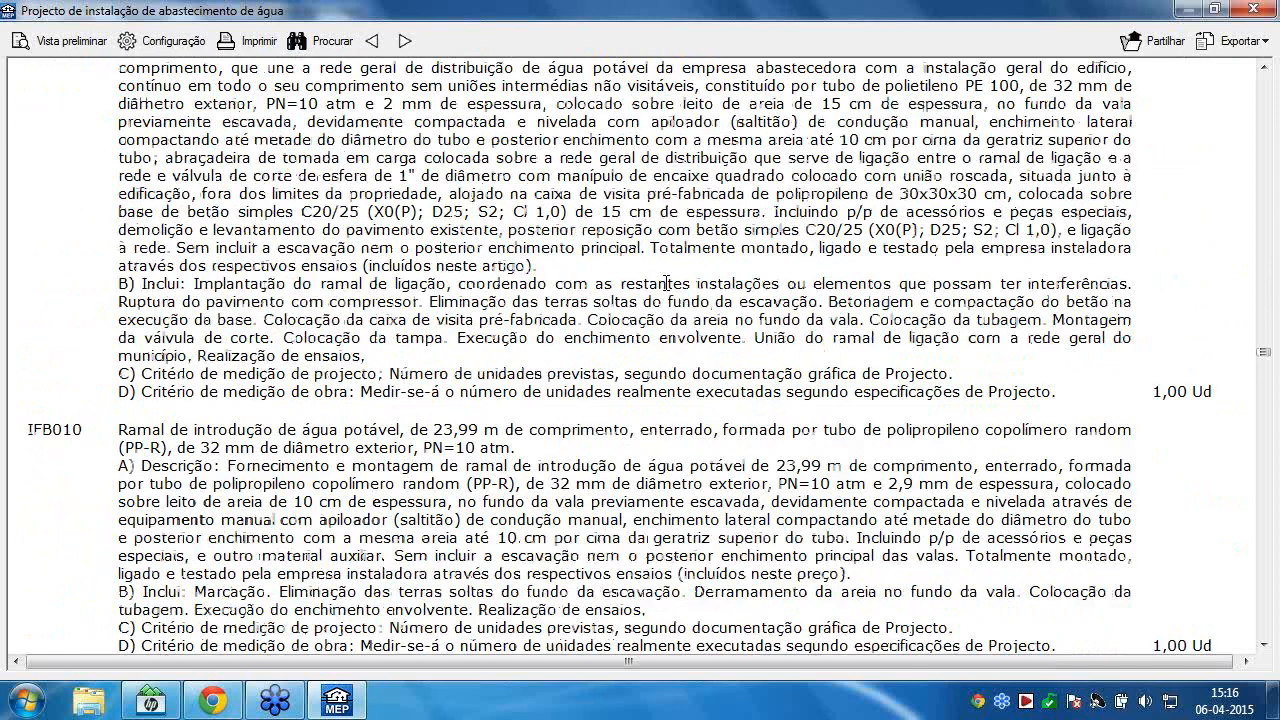
scroll(666, 284, "up", 6)
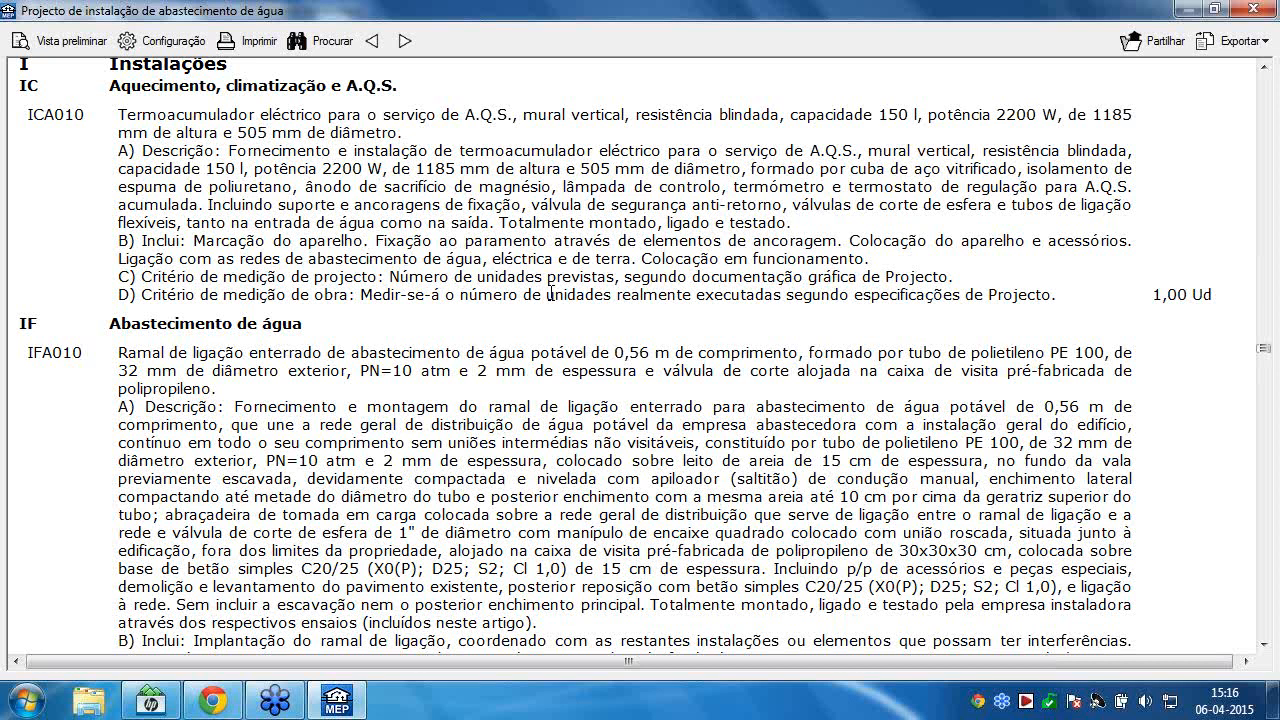
Check the Orçamento item prices and the Orçamento de concurso summary by chapter.
scroll(555, 310, "down", 15)
scroll(563, 330, "up", 15)
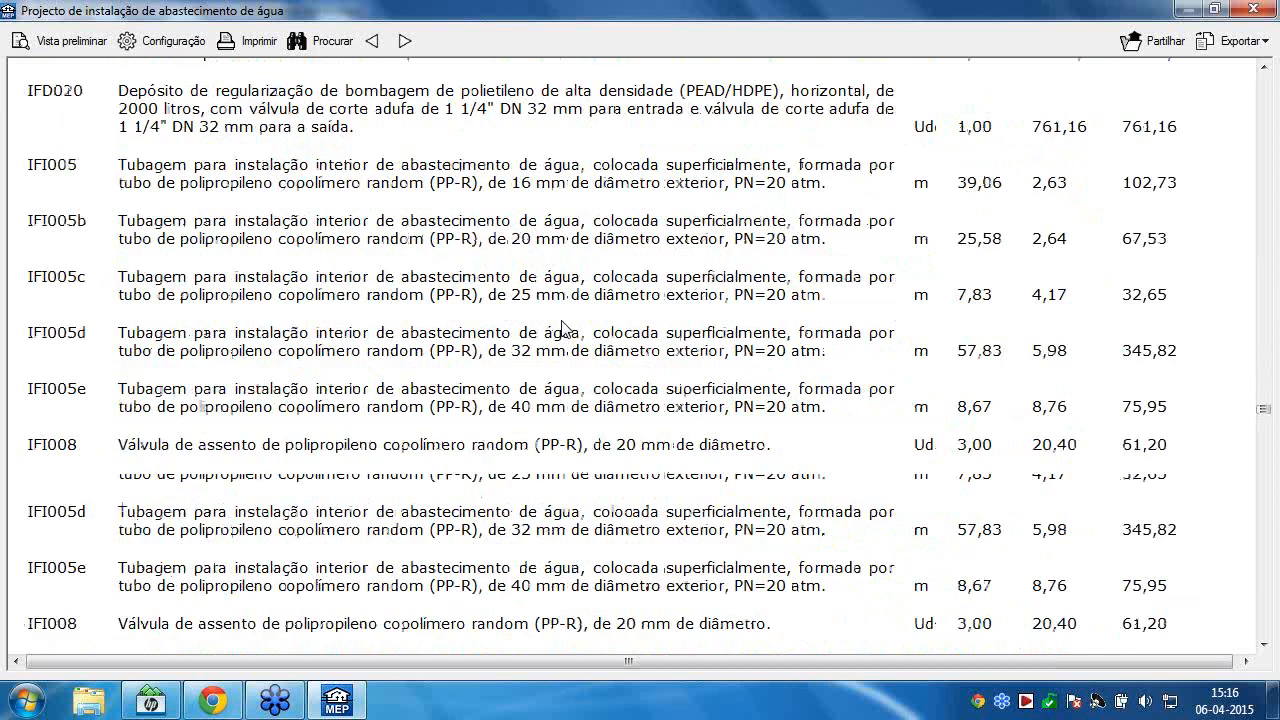
scroll(563, 322, "down", 3)
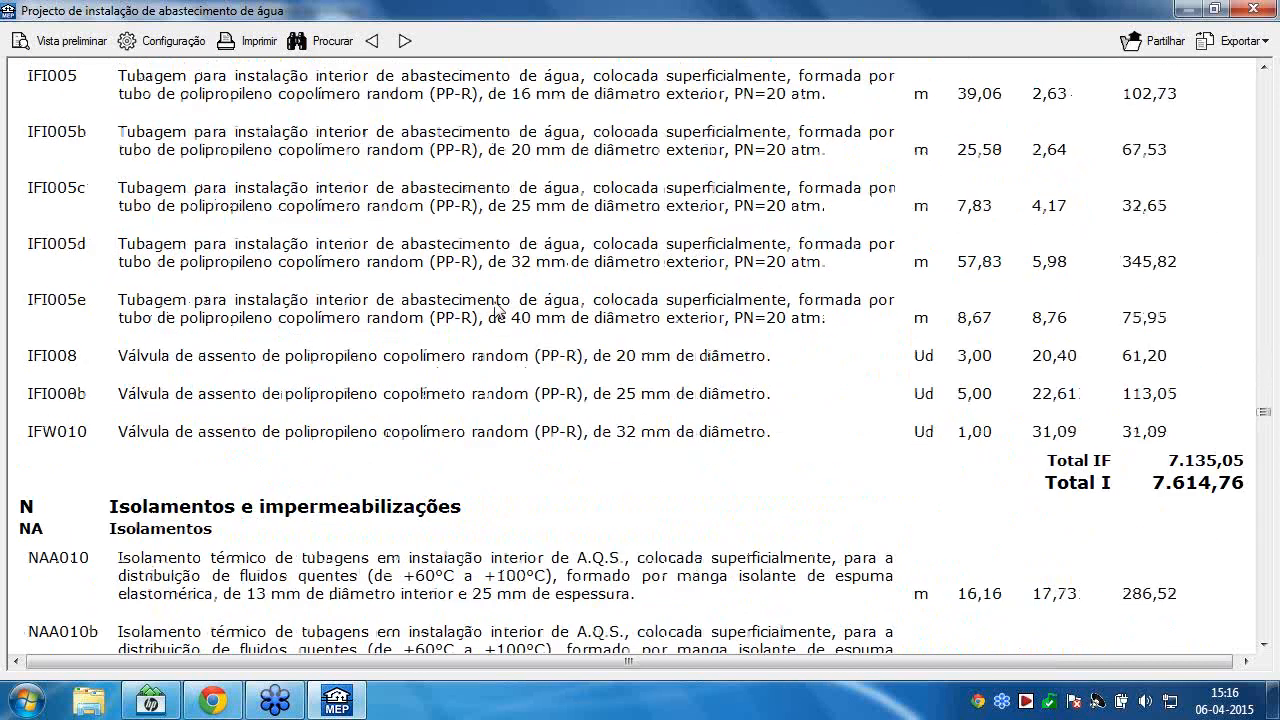
scroll(497, 310, "down", 20)
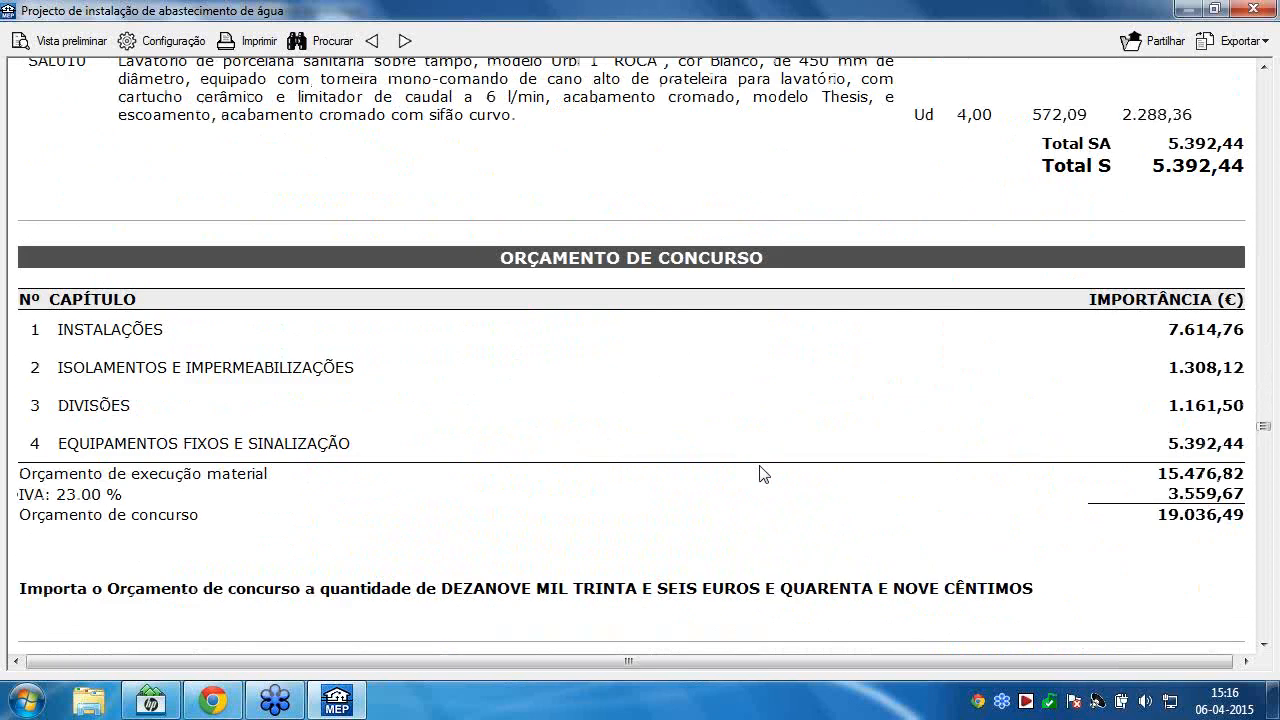
Read through the Orçamento detalhado entries for the water heater, connection branches, storage tank and interior piping.
scroll(763, 474, "down", 2)
scroll(762, 472, "down", 7)
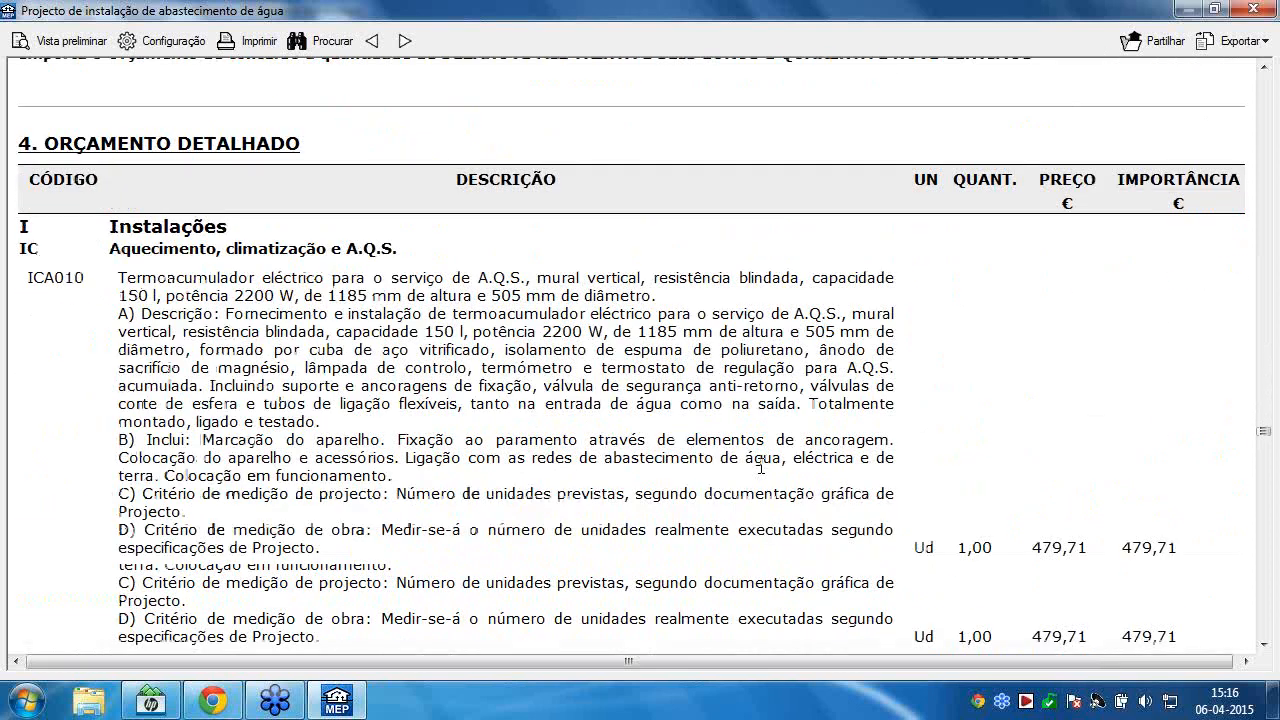
scroll(760, 468, "down", 5)
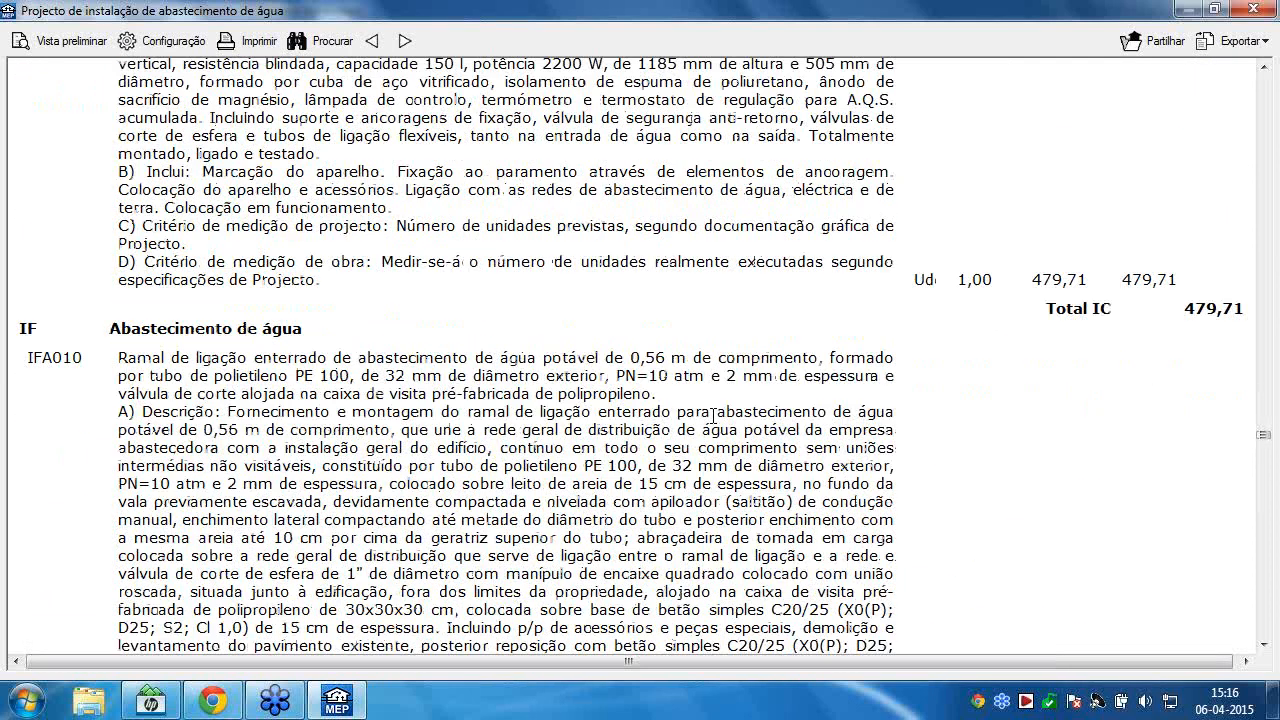
scroll(712, 413, "down", 3)
scroll(775, 350, "down", 6)
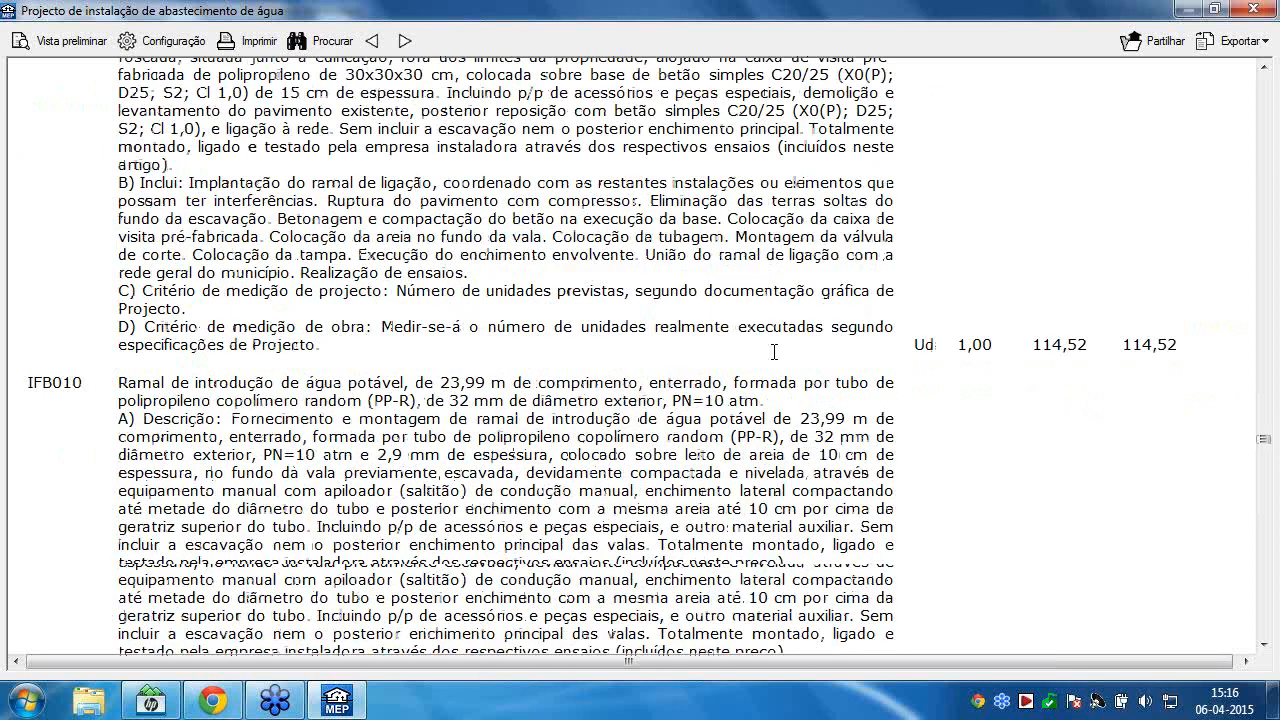
scroll(774, 352, "down", 6)
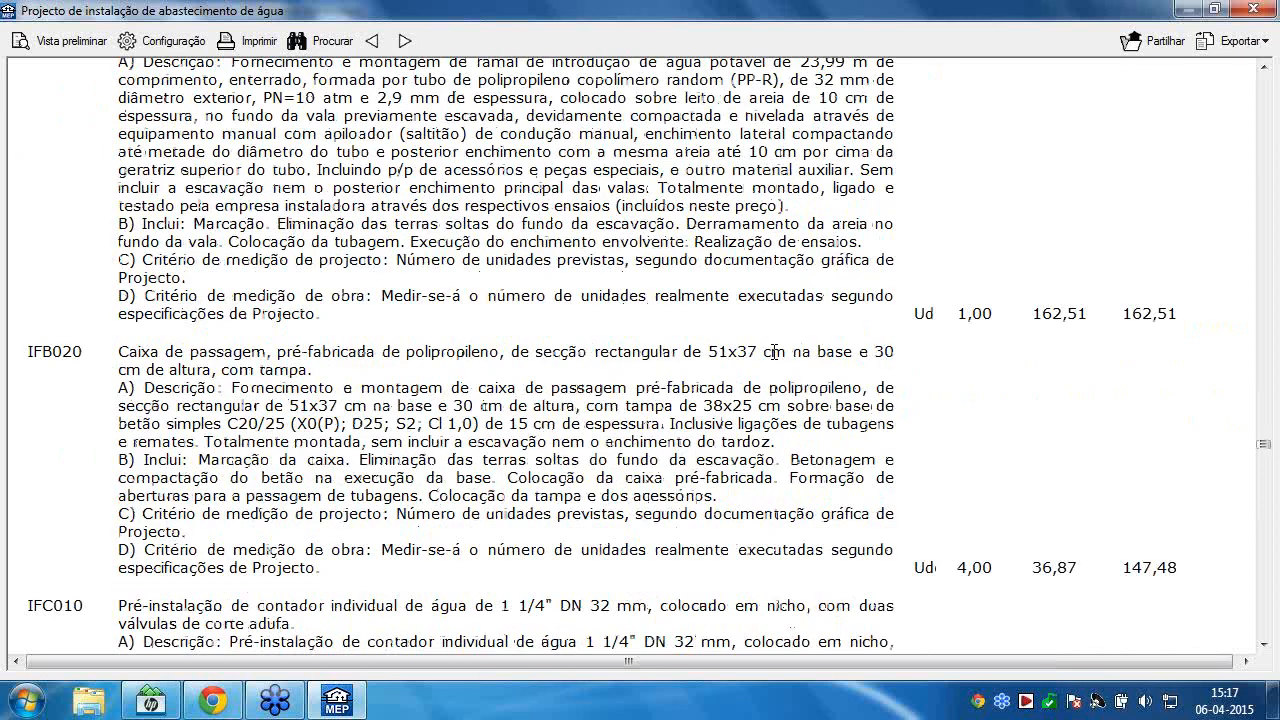
scroll(774, 352, "down", 2)
scroll(773, 356, "down", 17)
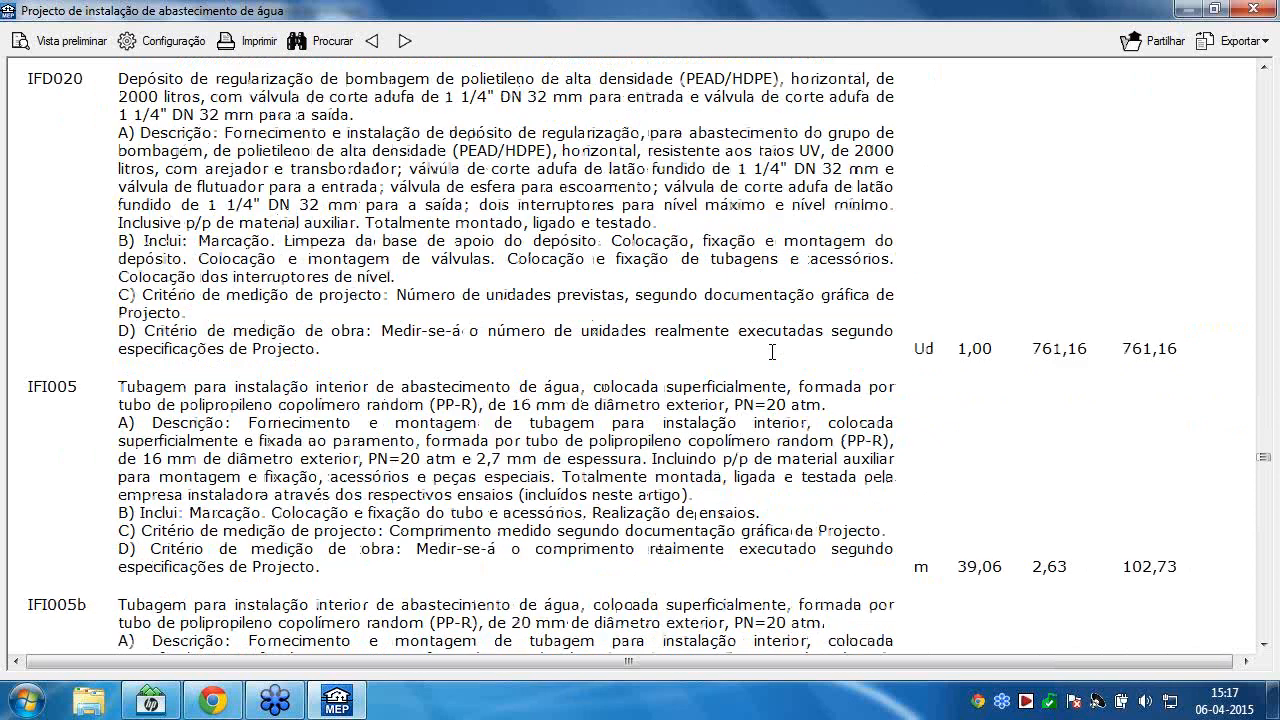
scroll(772, 352, "down", 4)
scroll(772, 352, "down", 3)
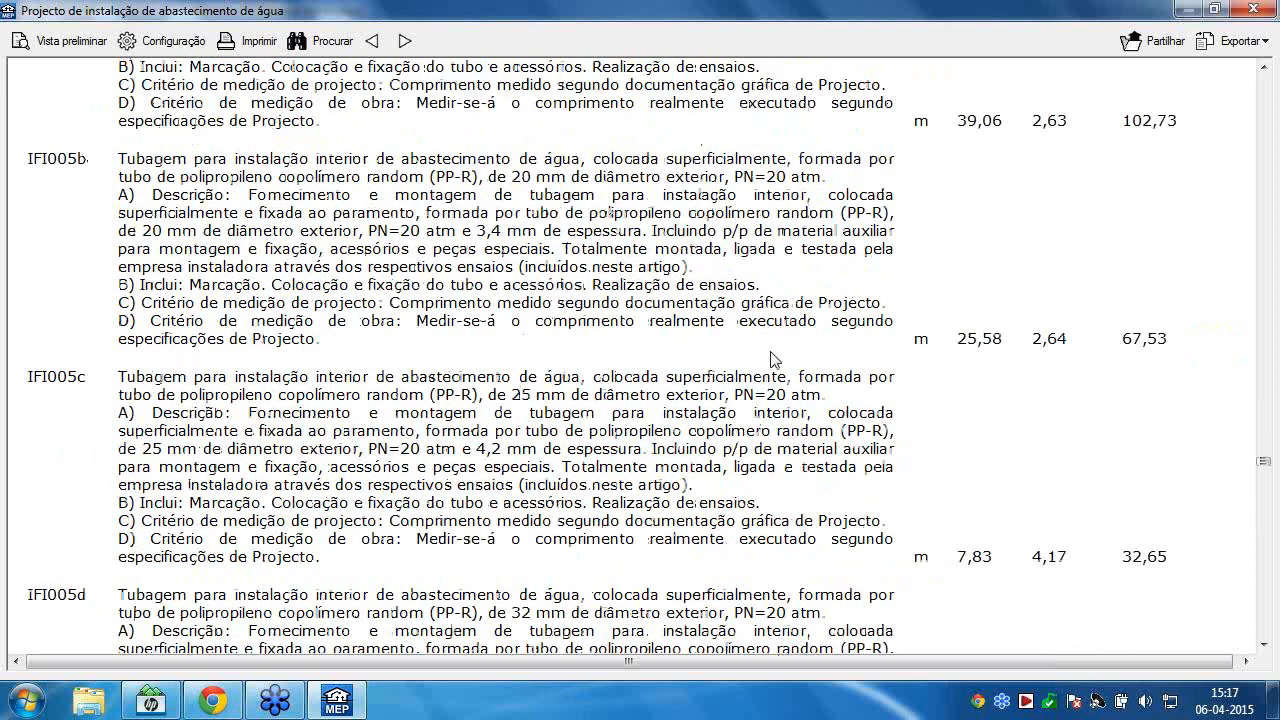
Continue through the Orçamento detalhado entries for valves, pipe insulation and sanitary fixtures.
scroll(772, 358, "down", 12)
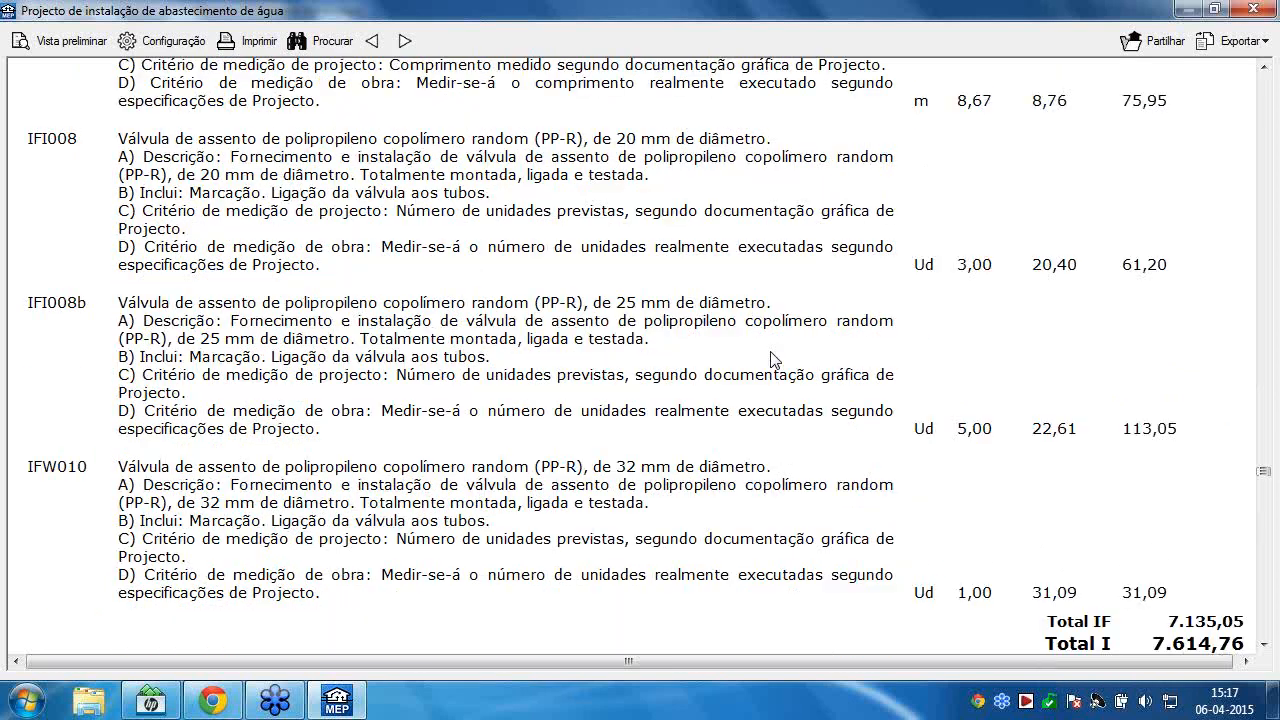
scroll(772, 358, "down", 7)
scroll(772, 355, "down", 13)
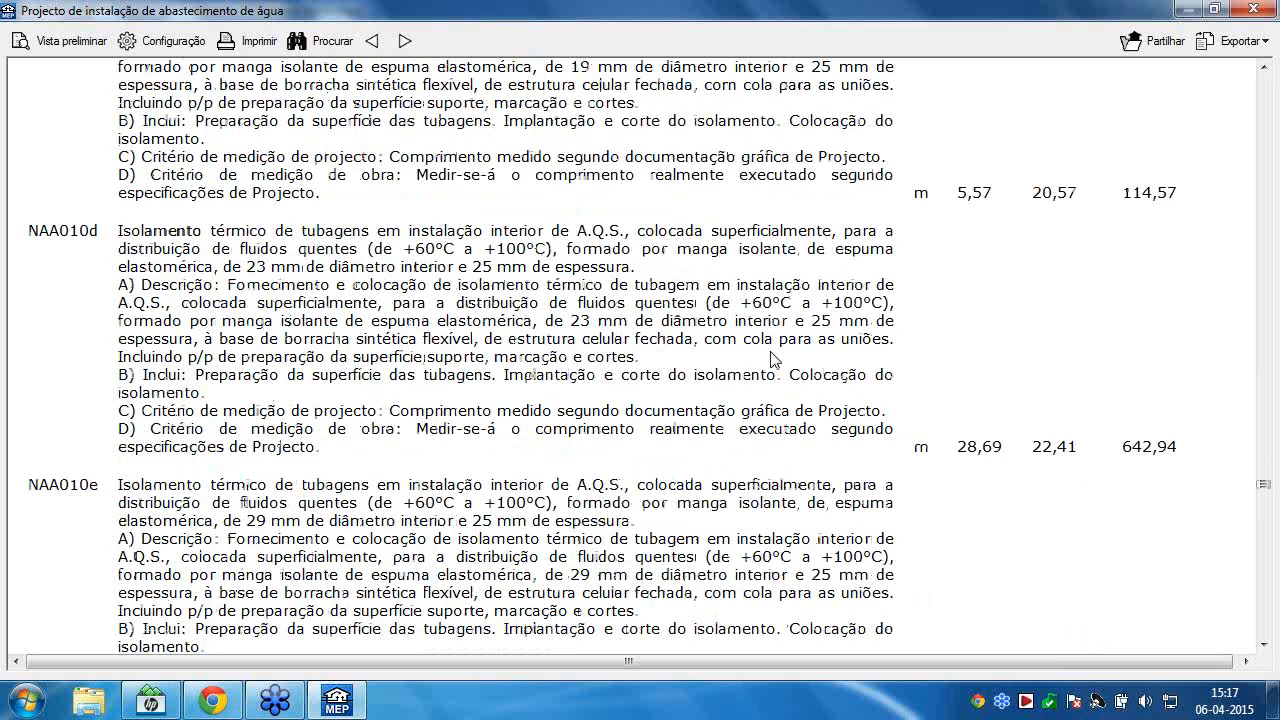
scroll(772, 358, "down", 20)
scroll(772, 358, "down", 20)
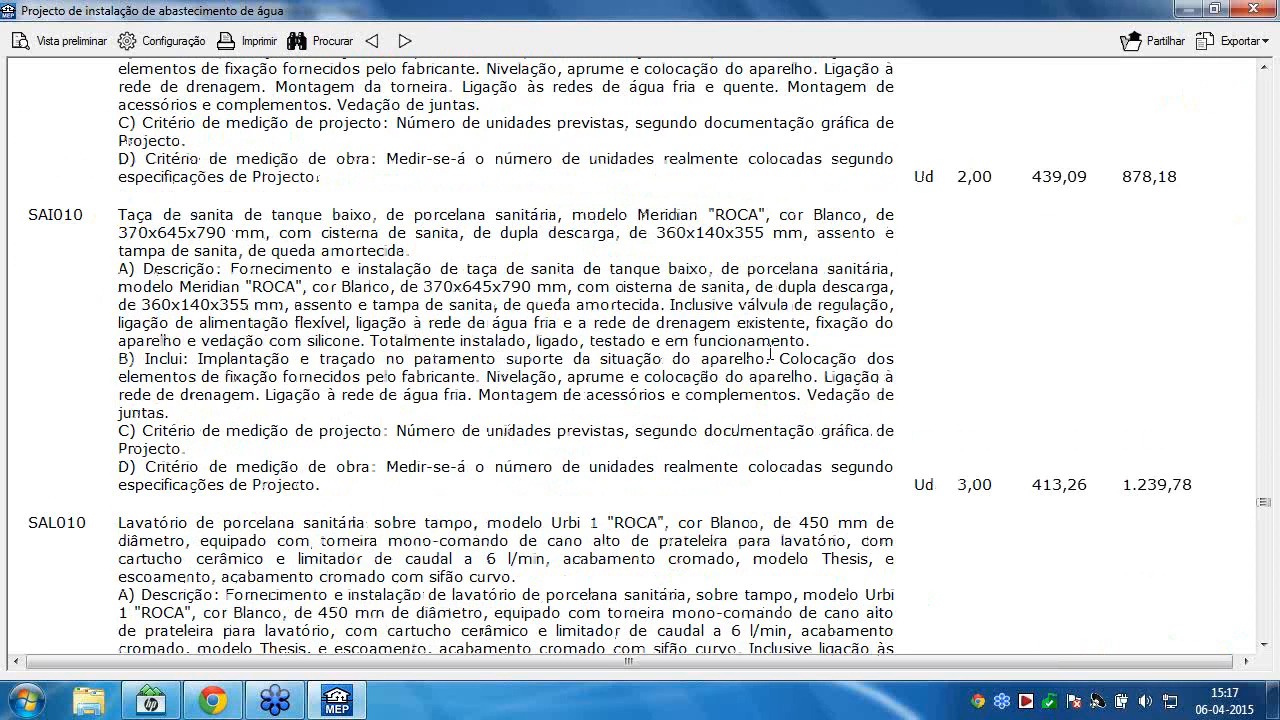
Review the Orçamento com detalhe da composição, then close the document and the document type selection.
scroll(785, 461, "down", 7)
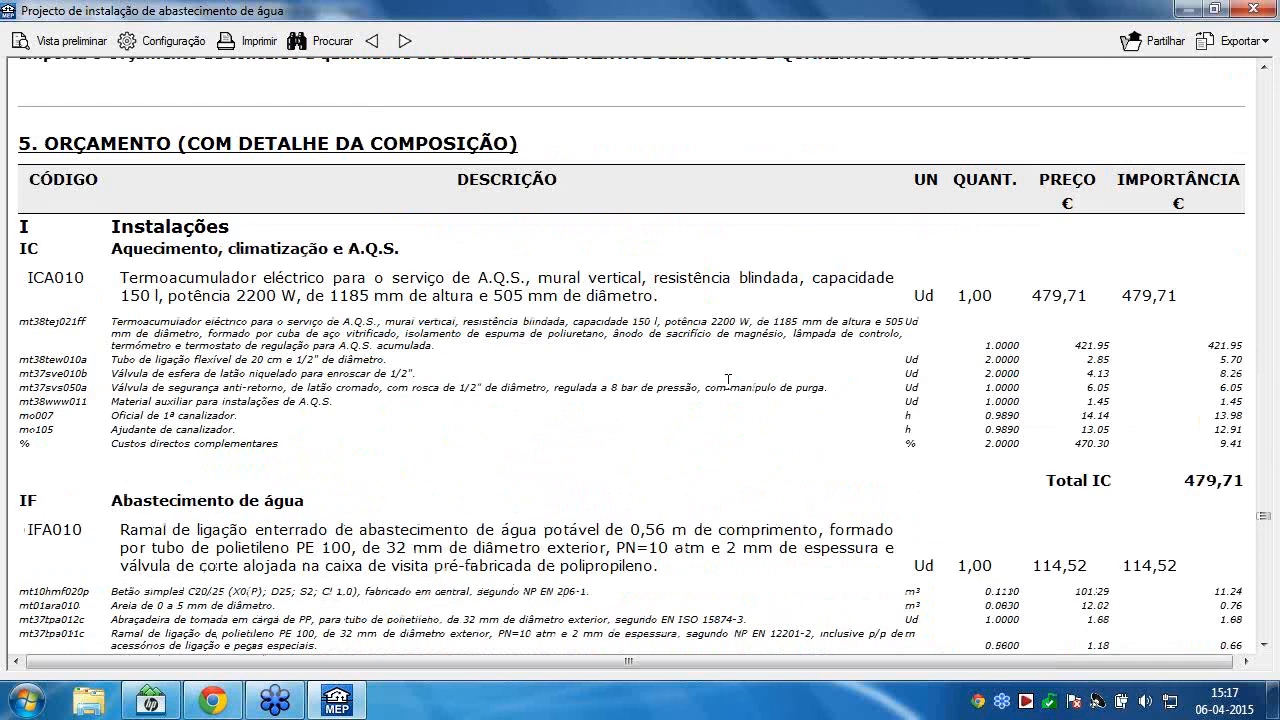
scroll(728, 380, "down", 10)
scroll(1066, 234, "down", 6)
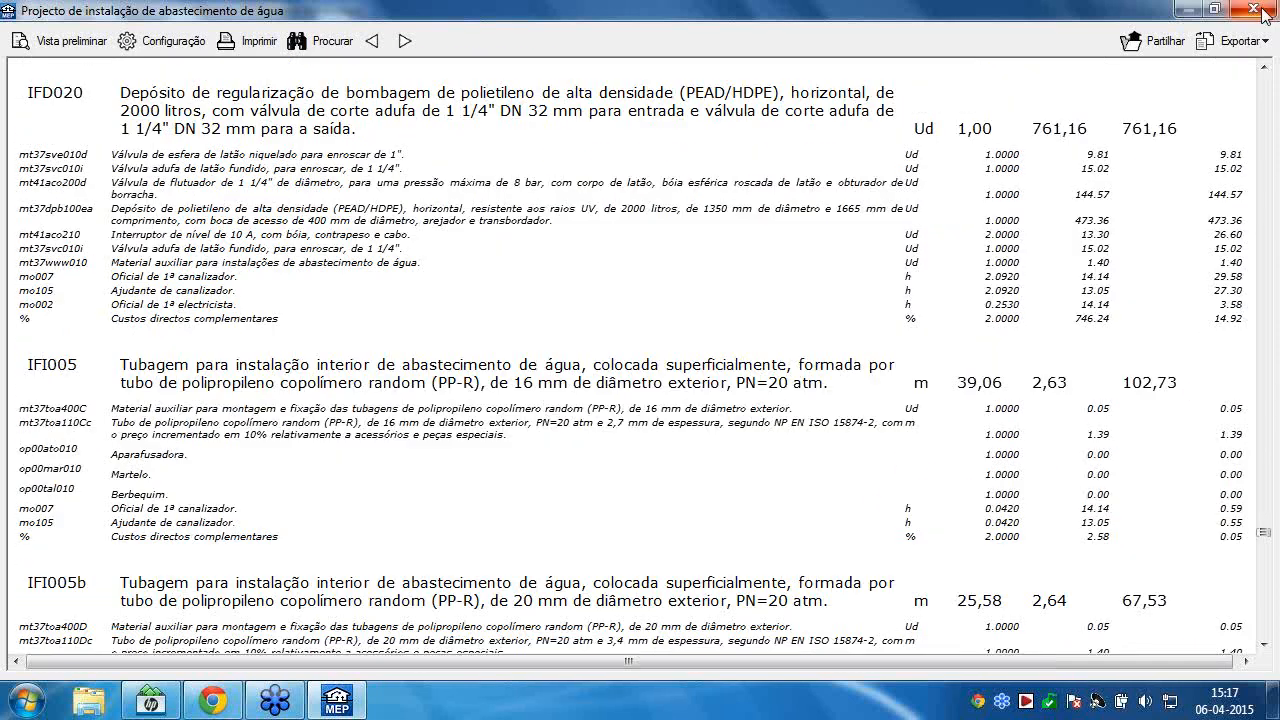
left_click(1262, 12)
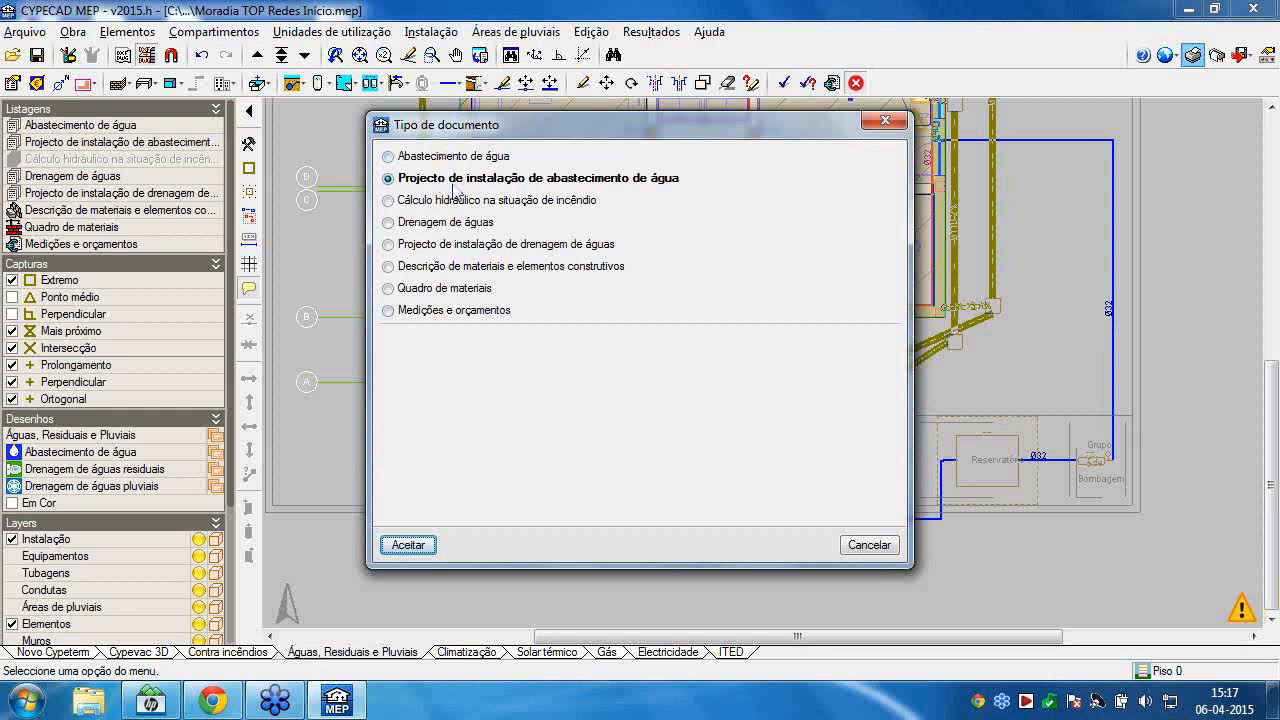
left_click(885, 121)
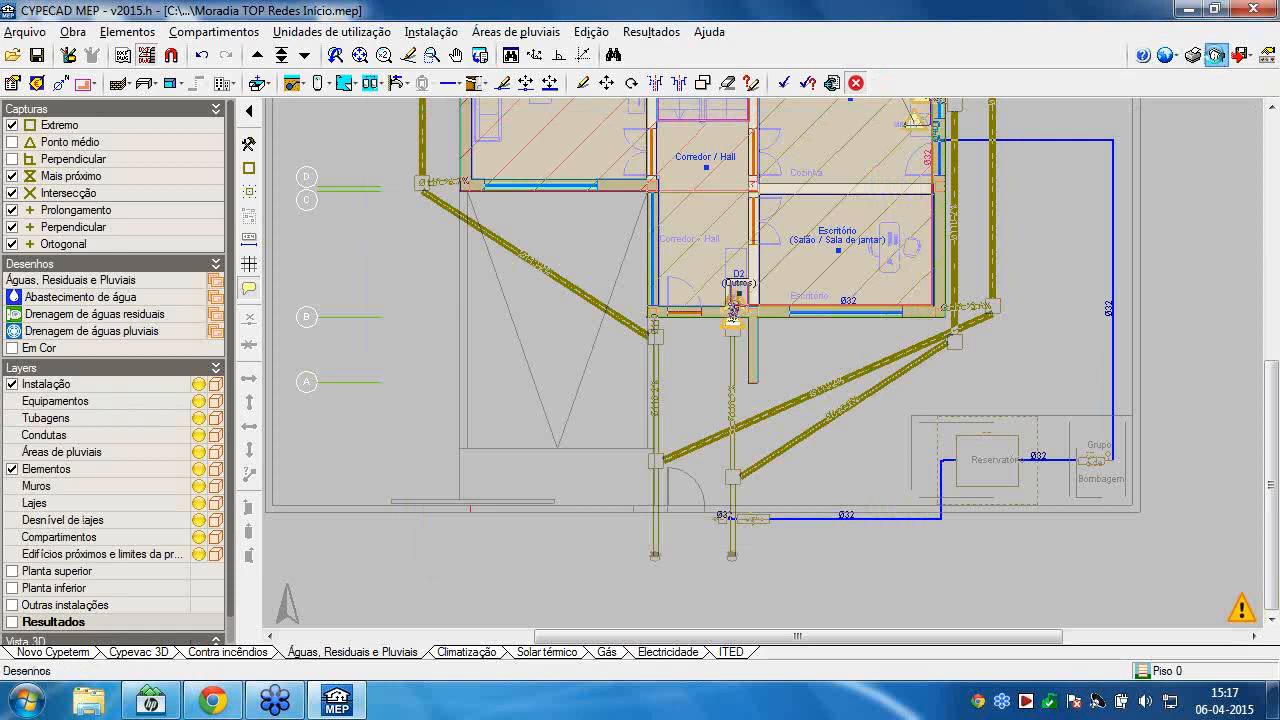
Create an Abastecimento de água drawing with an added 3D view of Piso 0 and generate the drawing composition.
left_click(1215, 55)
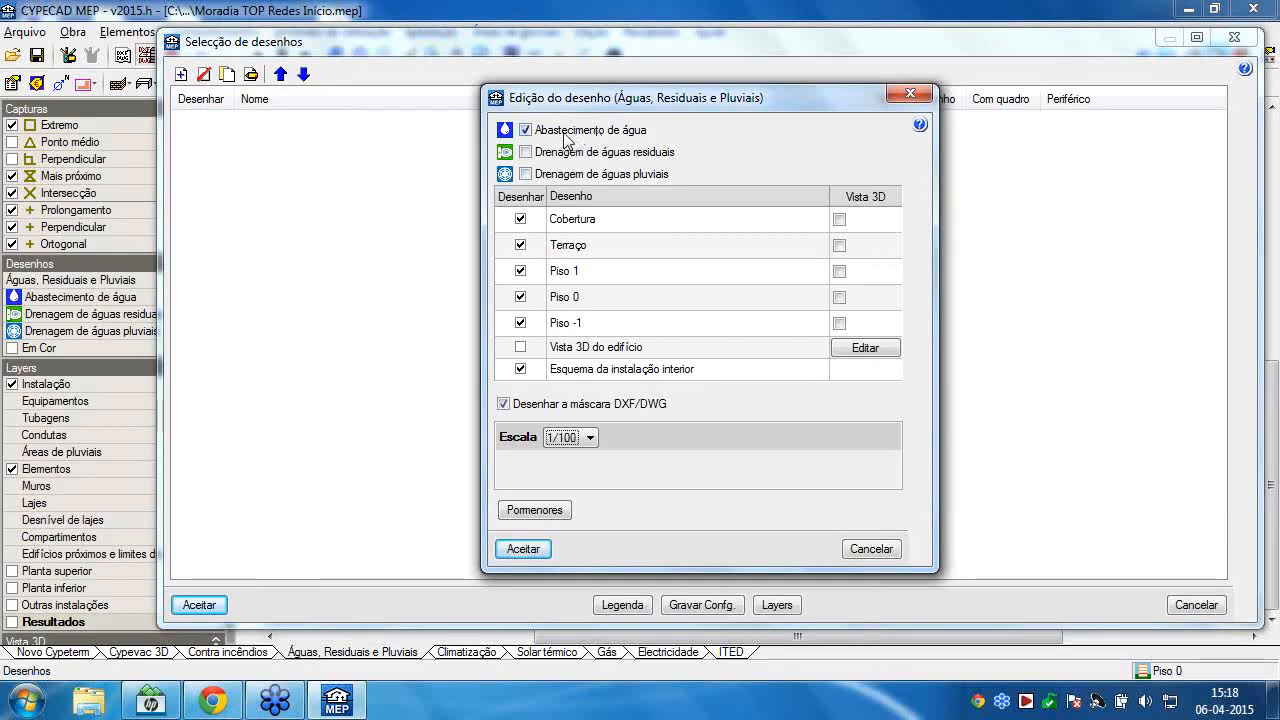
left_click(840, 298)
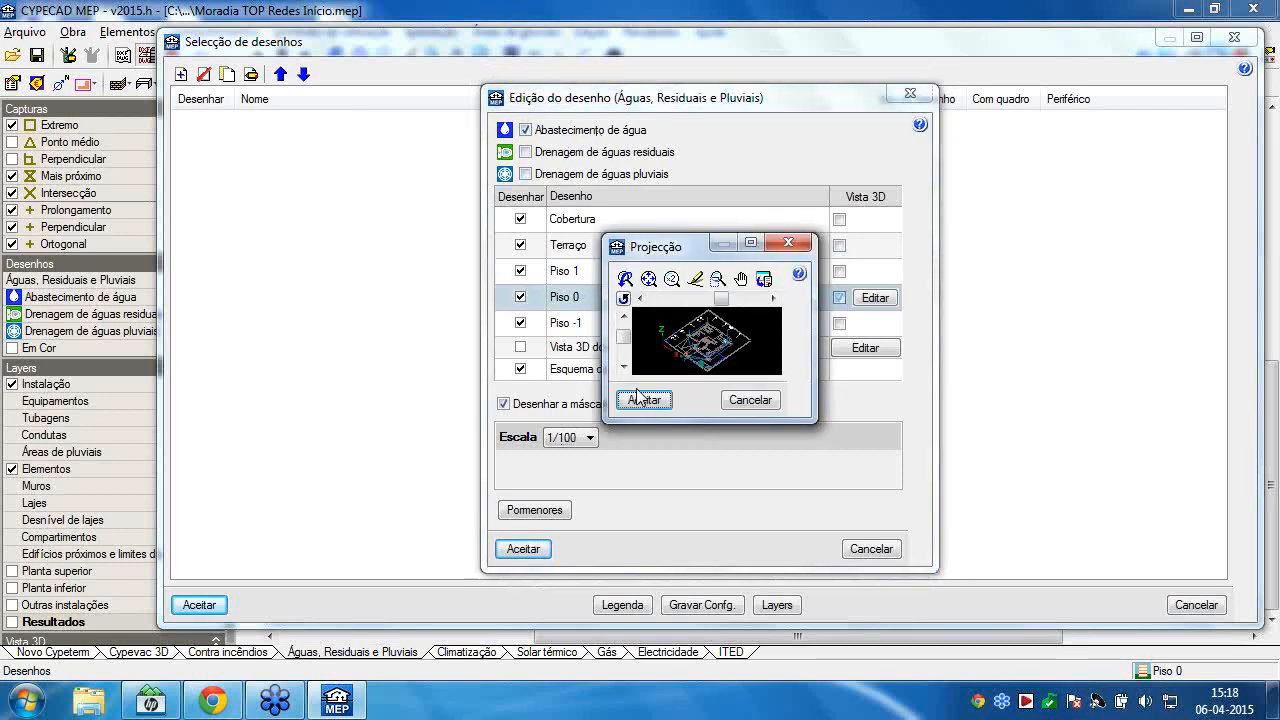
left_click(645, 399)
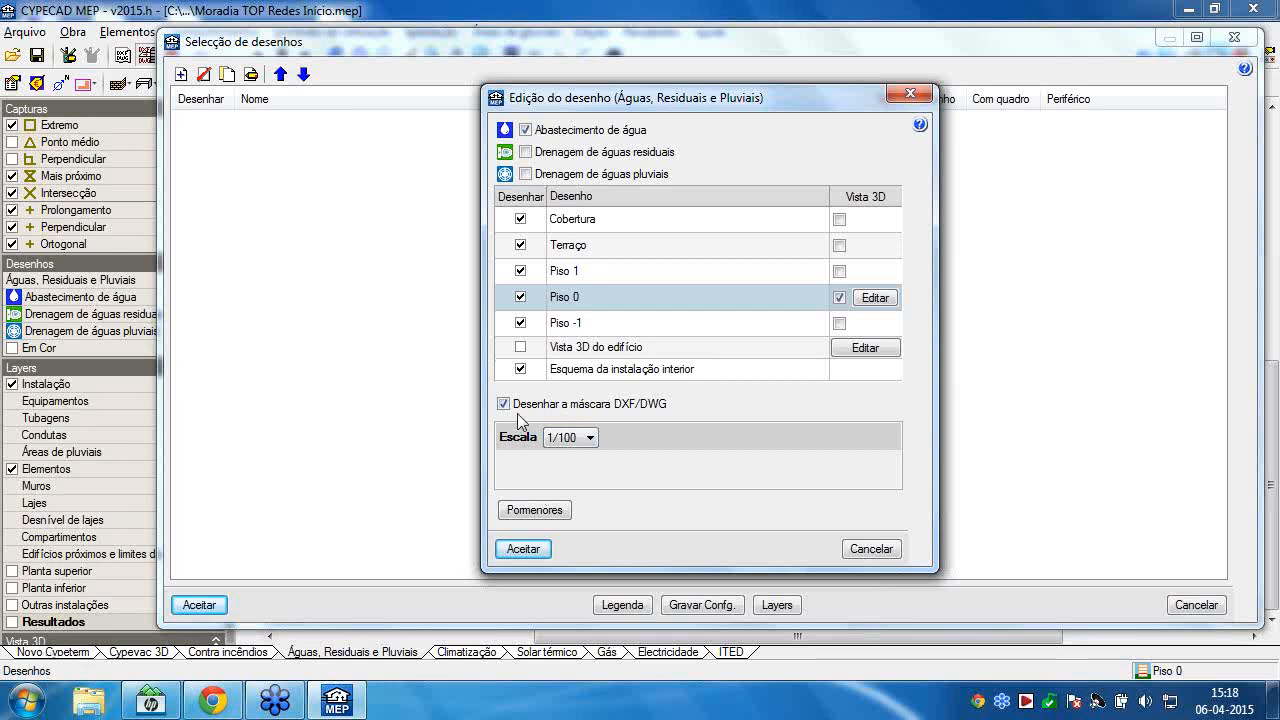
left_click(522, 549)
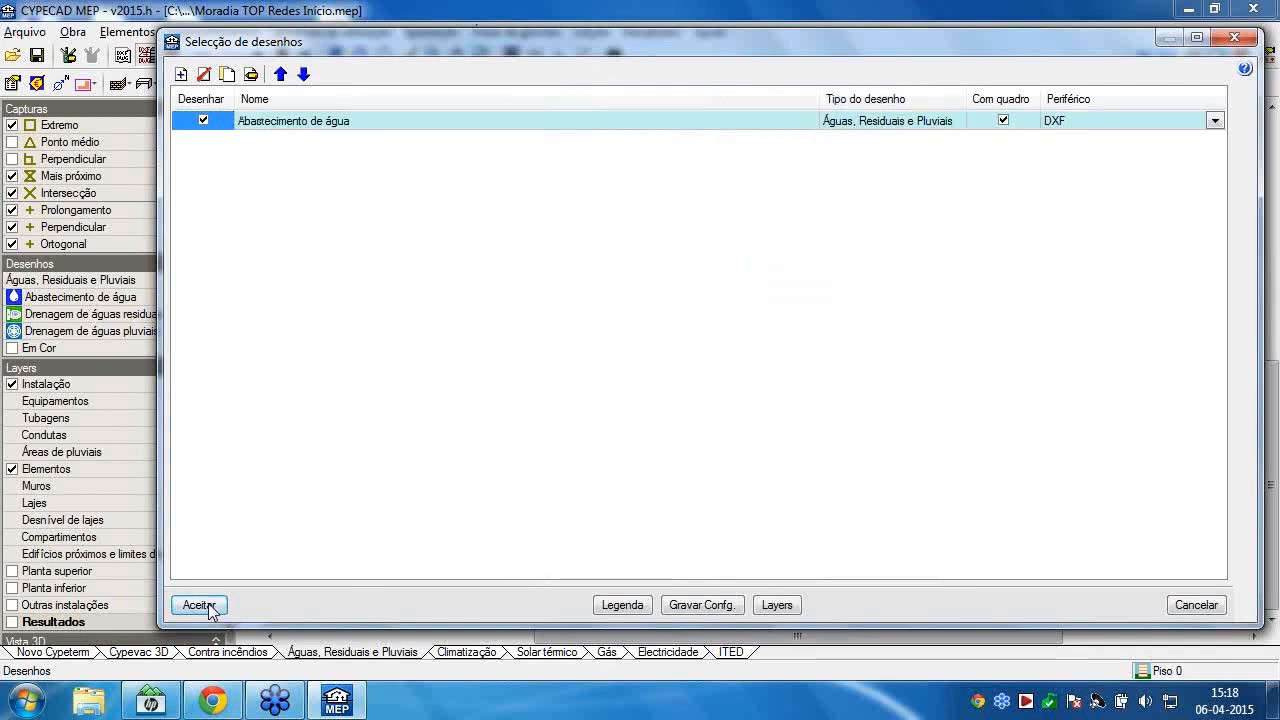
left_click(200, 605)
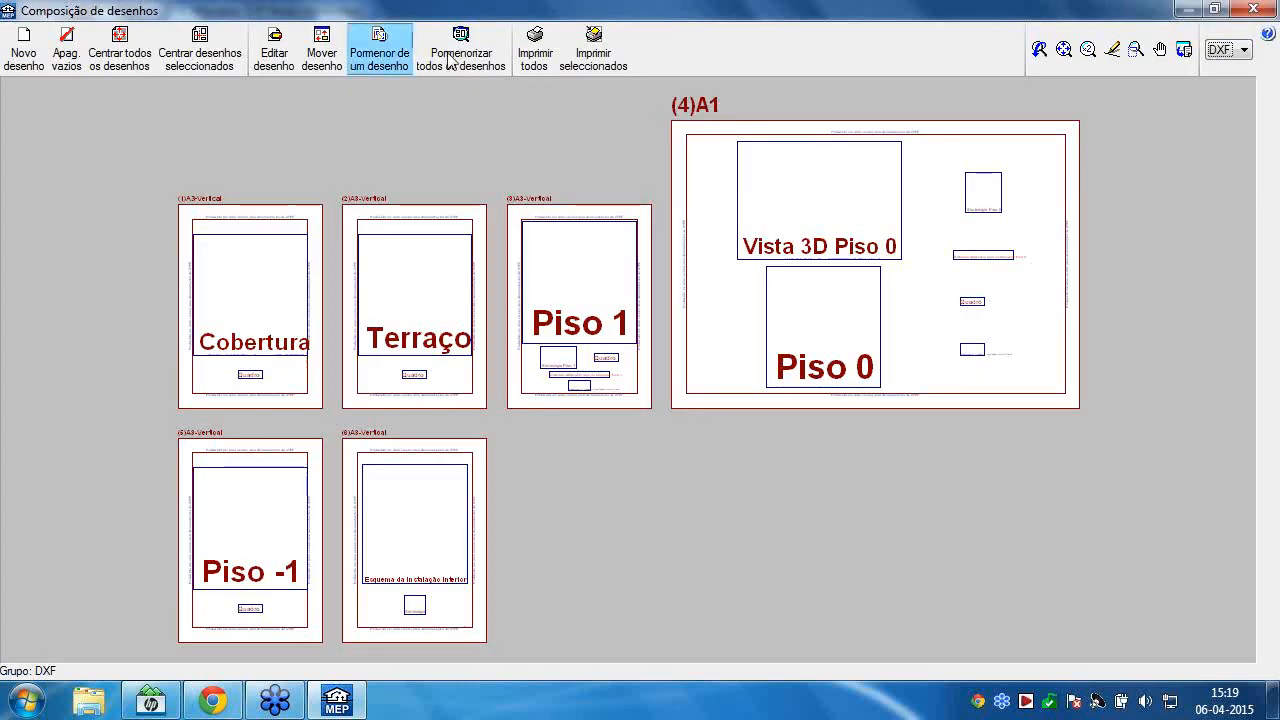
Show the Piso 0 plan in detail on the A1 sheet and inspect the water pipes around the Escritório.
left_click(390, 56)
scroll(406, 303, "up", 1)
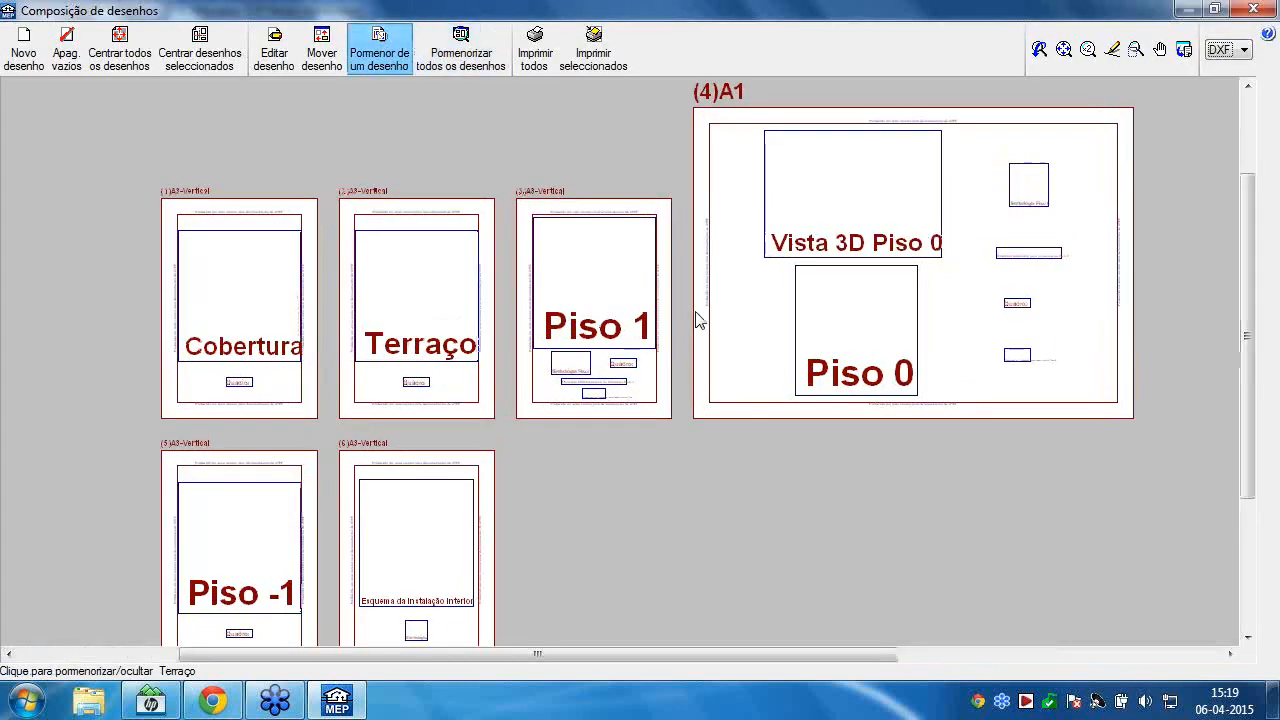
scroll(650, 313, "up", 4)
middle_click_drag(650, 313, 477, 420)
left_click(800, 490)
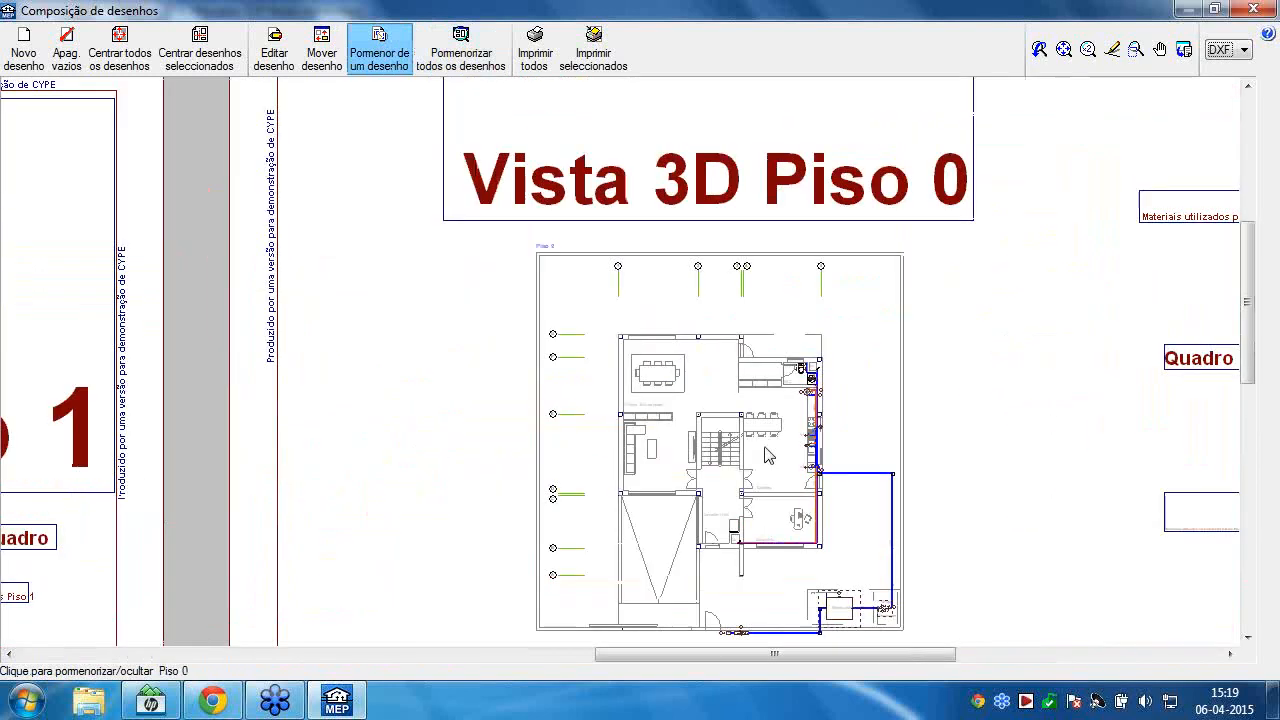
scroll(771, 451, "up", 3)
middle_click_drag(785, 431, 611, 314)
scroll(611, 314, "up", 3)
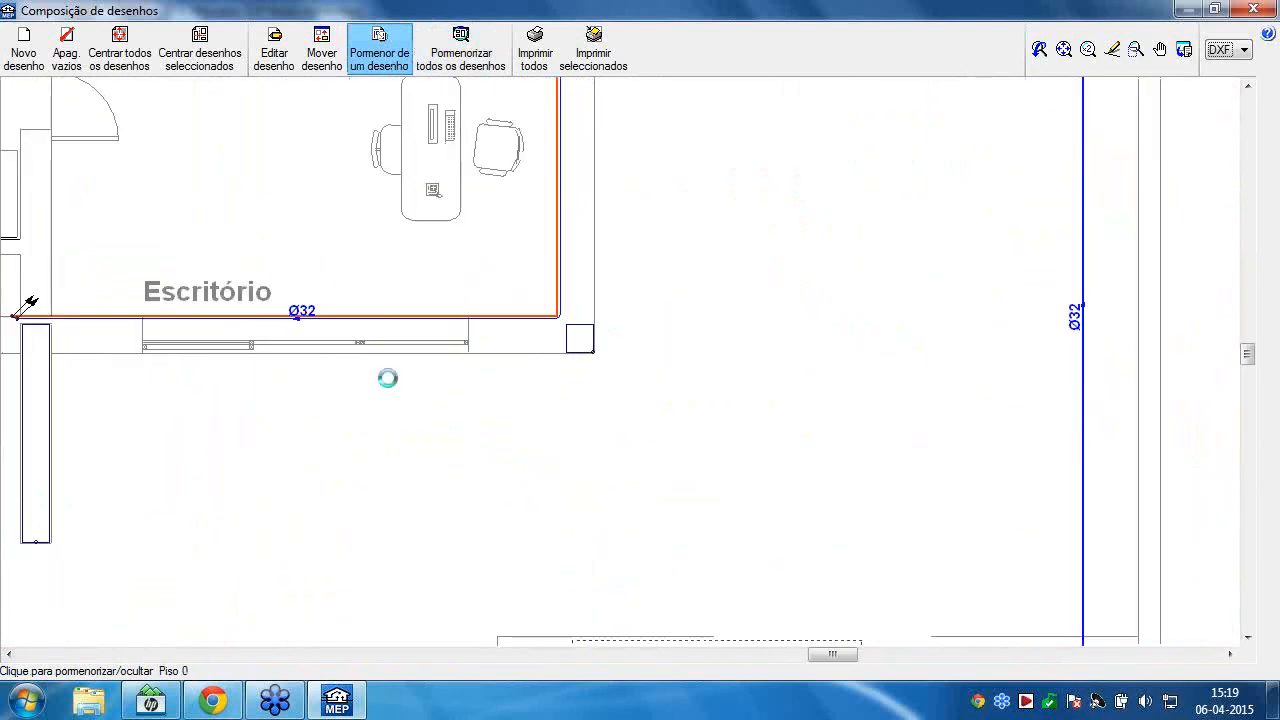
Inspect the water pipes along the Cozinha and W.C. in the Piso 0 plan, then hide the plan's detail.
scroll(389, 377, "down", 6)
middle_click_drag(364, 439, 354, 280)
middle_click_drag(624, 248, 626, 580)
middle_click_drag(448, 197, 495, 374)
scroll(492, 354, "up", 3)
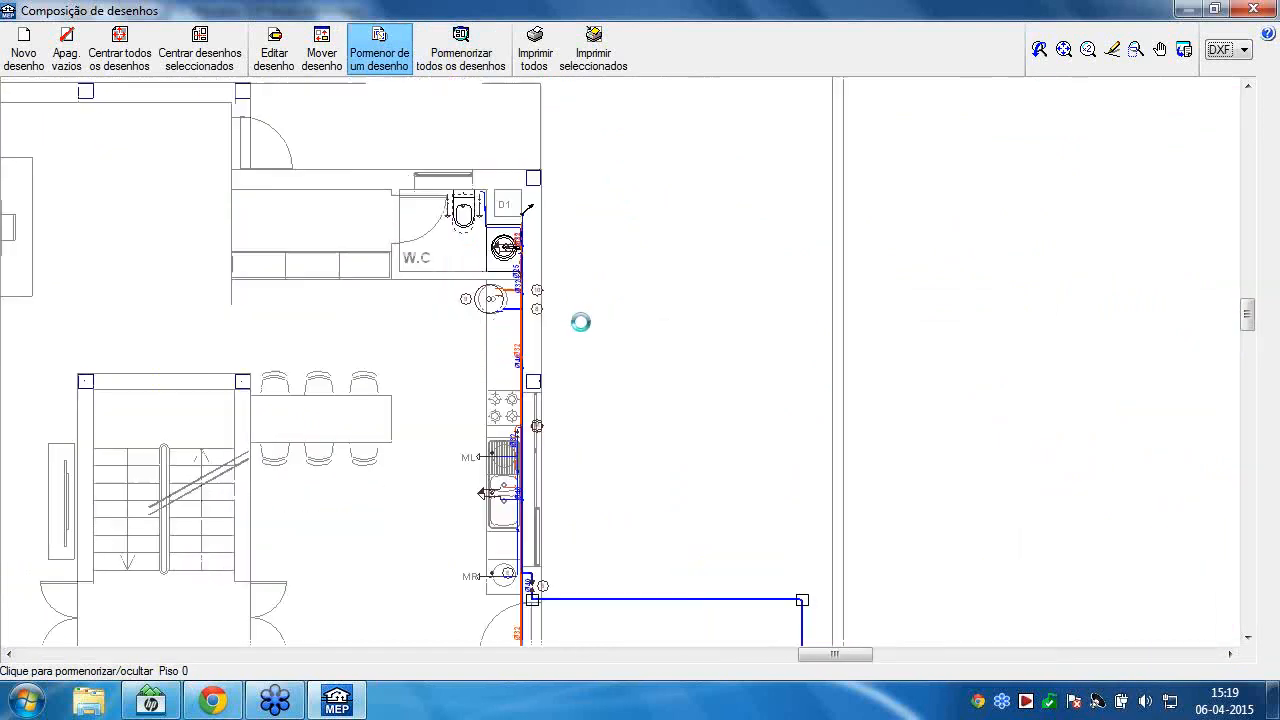
scroll(497, 278, "up", 2)
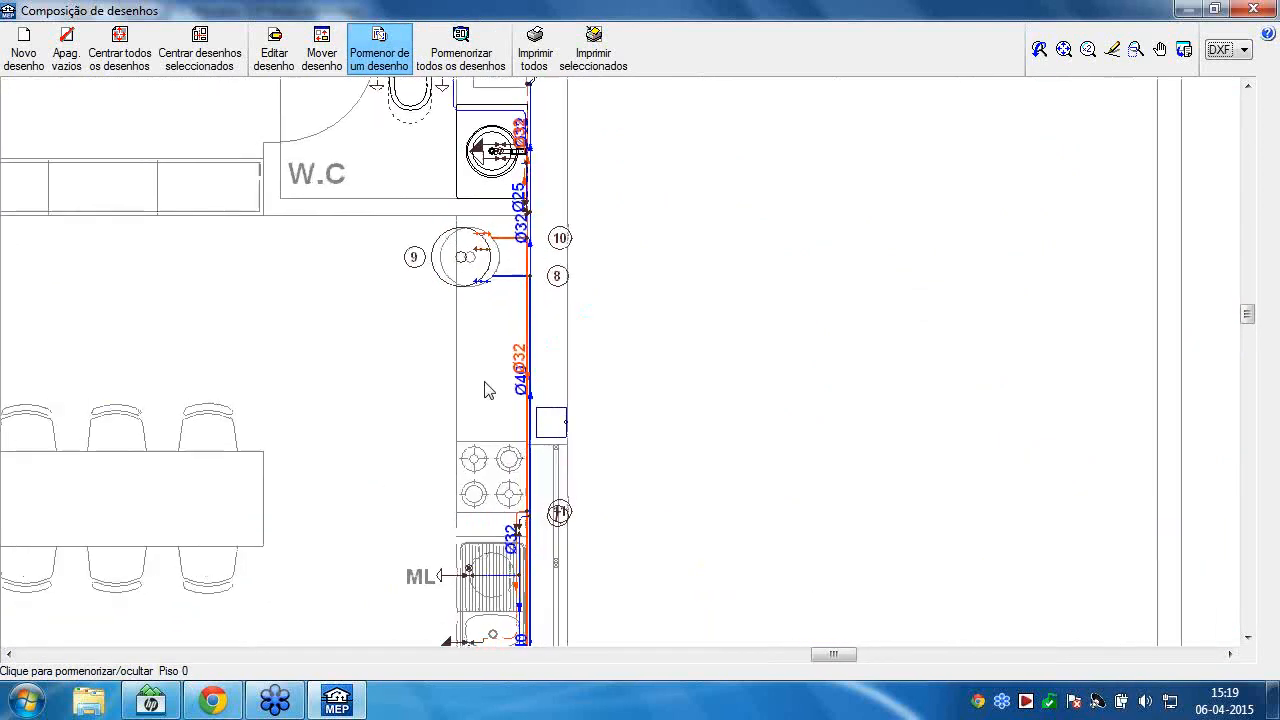
scroll(489, 348, "down", 4)
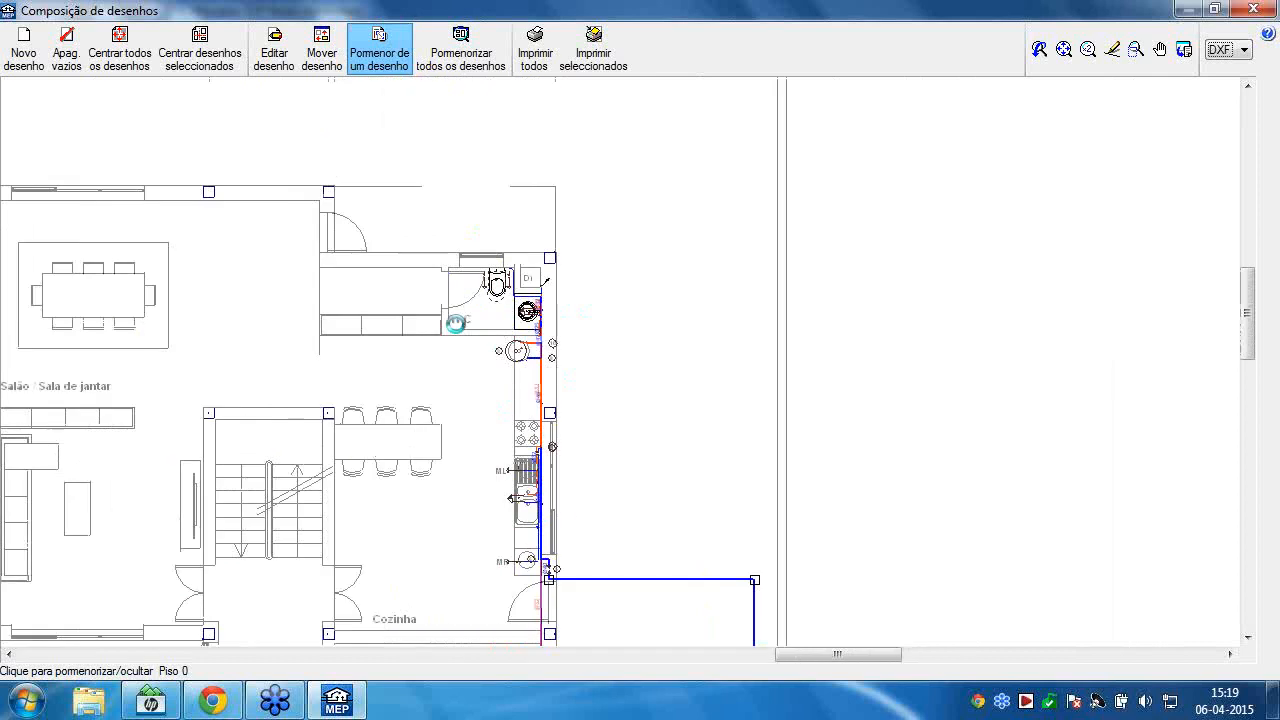
scroll(430, 322, "down", 2)
left_click(500, 415)
Show the Vista 3D Piso 0 in detail, examine the pipe routes from the reservoir to the Cozinha and W.C., then hide it.
middle_click_drag(449, 431, 515, 620)
scroll(521, 302, "up", 1)
left_click(521, 311)
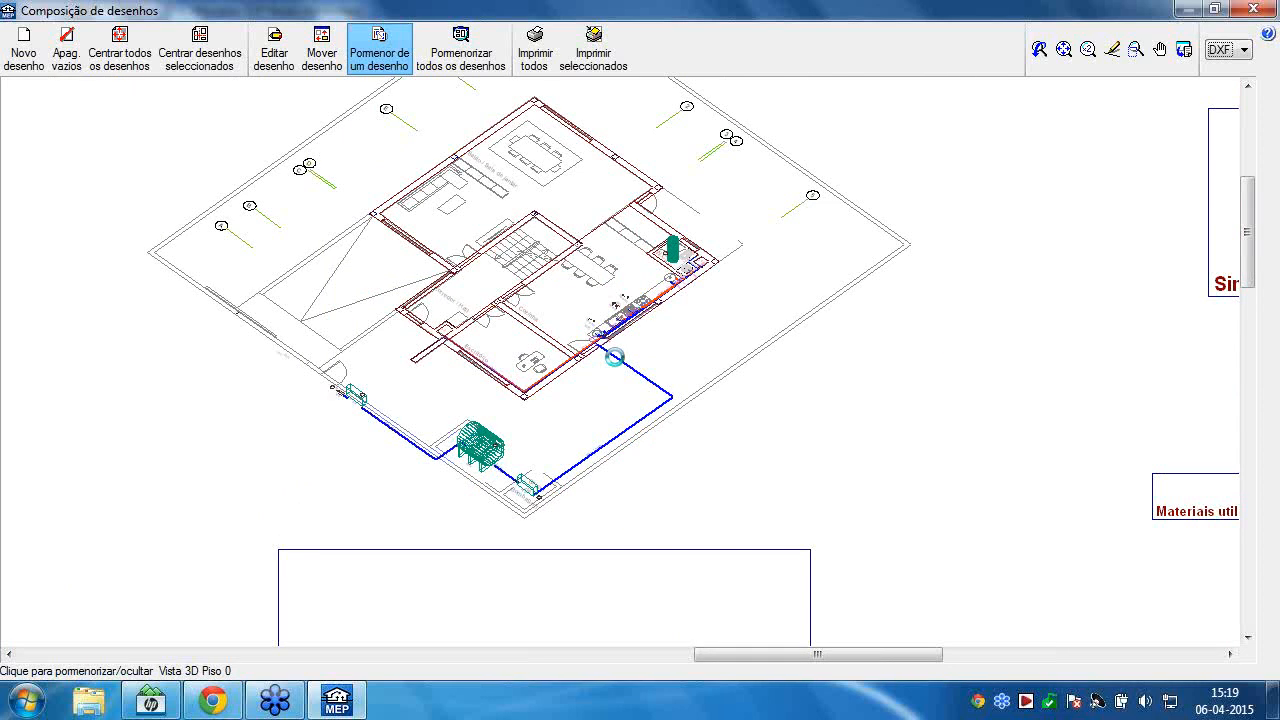
scroll(614, 357, "up", 3)
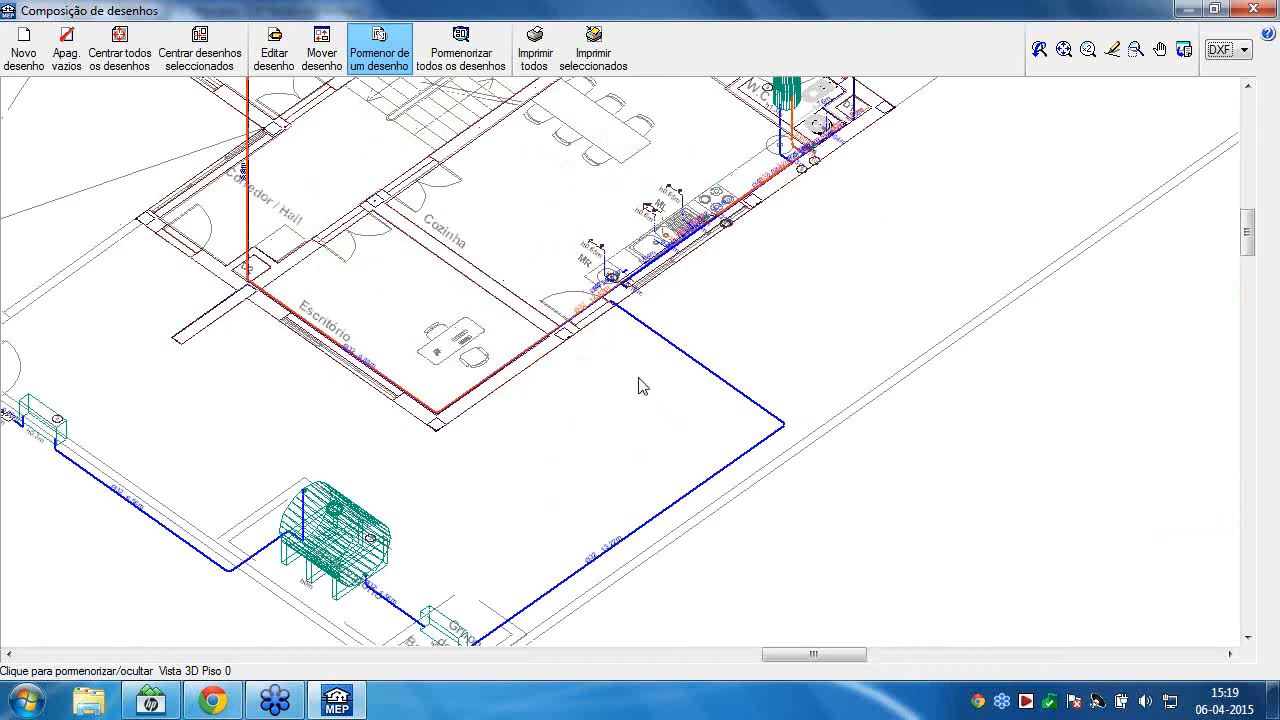
middle_click_drag(638, 377, 638, 381)
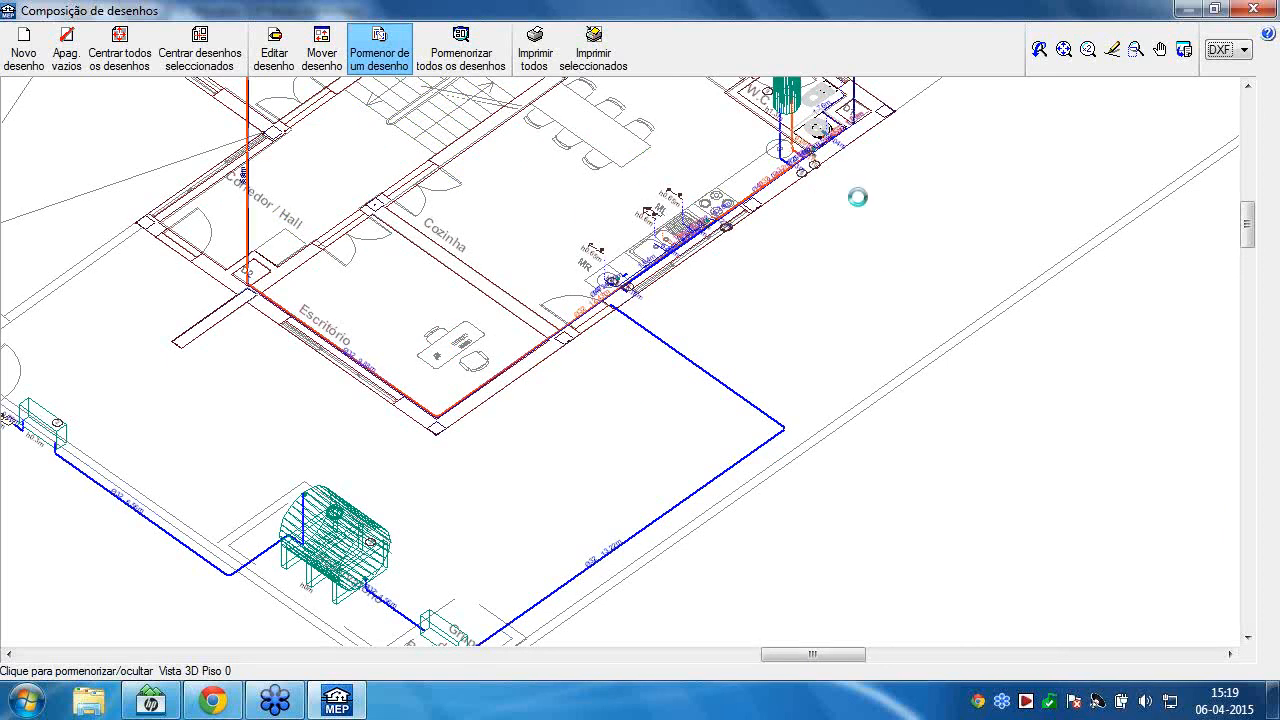
middle_click_drag(858, 197, 866, 290)
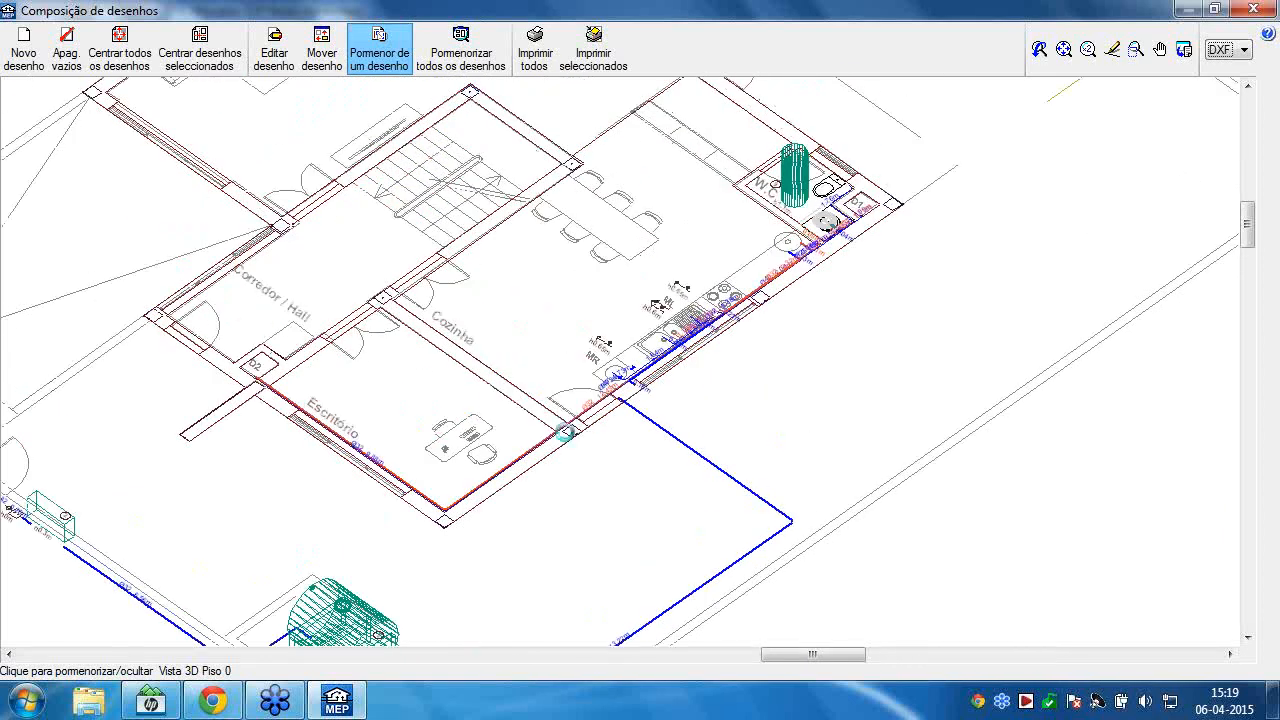
left_click(500, 404)
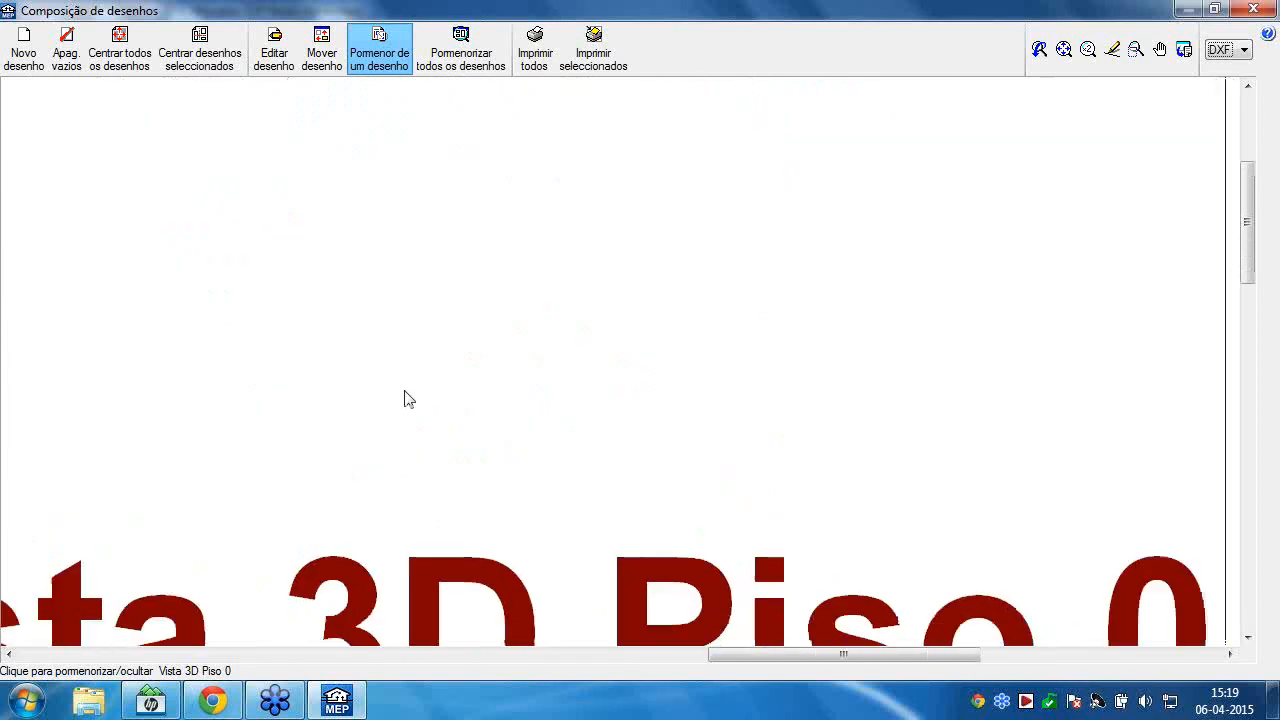
Show the Simbologia Piso 0 legend in detail, read its pipe and equipment symbols, then hide it.
scroll(404, 391, "down", 5)
scroll(666, 218, "up", 3)
left_click(662, 270)
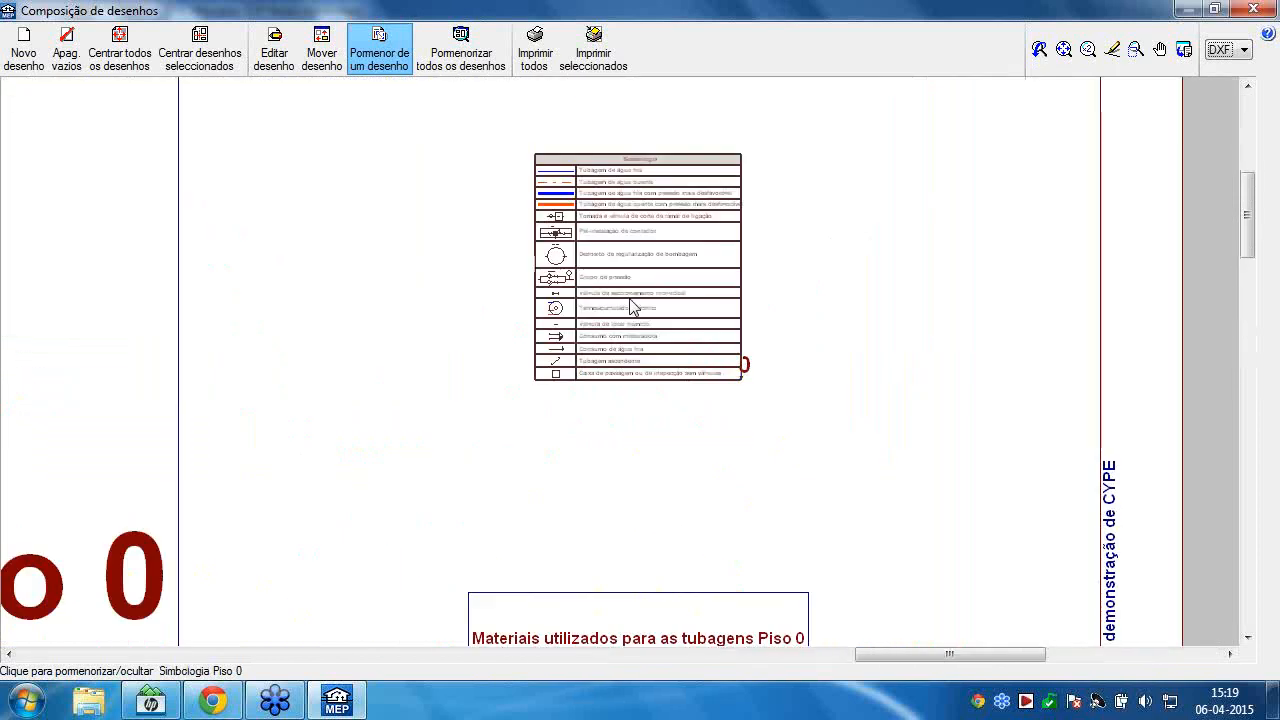
scroll(630, 298, "up", 4)
middle_click_drag(507, 468, 495, 438)
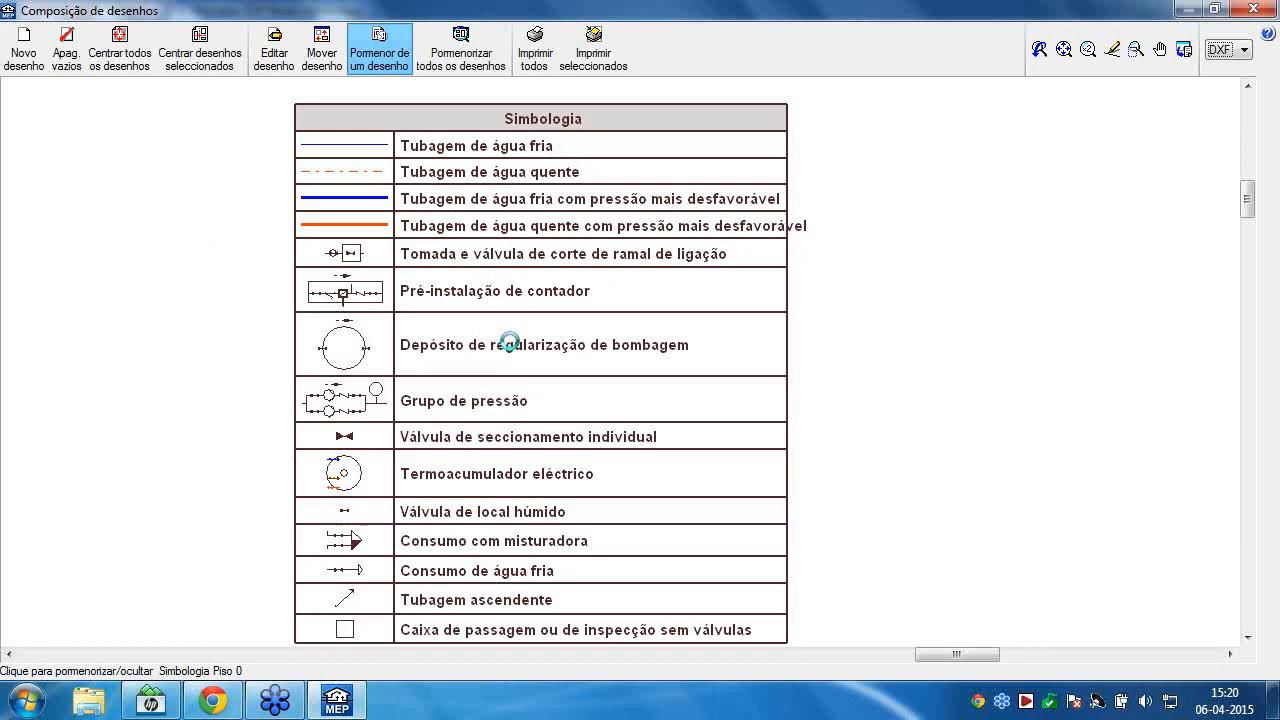
scroll(510, 340, "down", 5)
left_click(524, 398)
Show the Materiais utilizados para as tubagens Piso 0 table in detail, read it, then hide it.
middle_click_drag(520, 388, 509, 170)
scroll(500, 350, "down", 2)
scroll(460, 430, "up", 3)
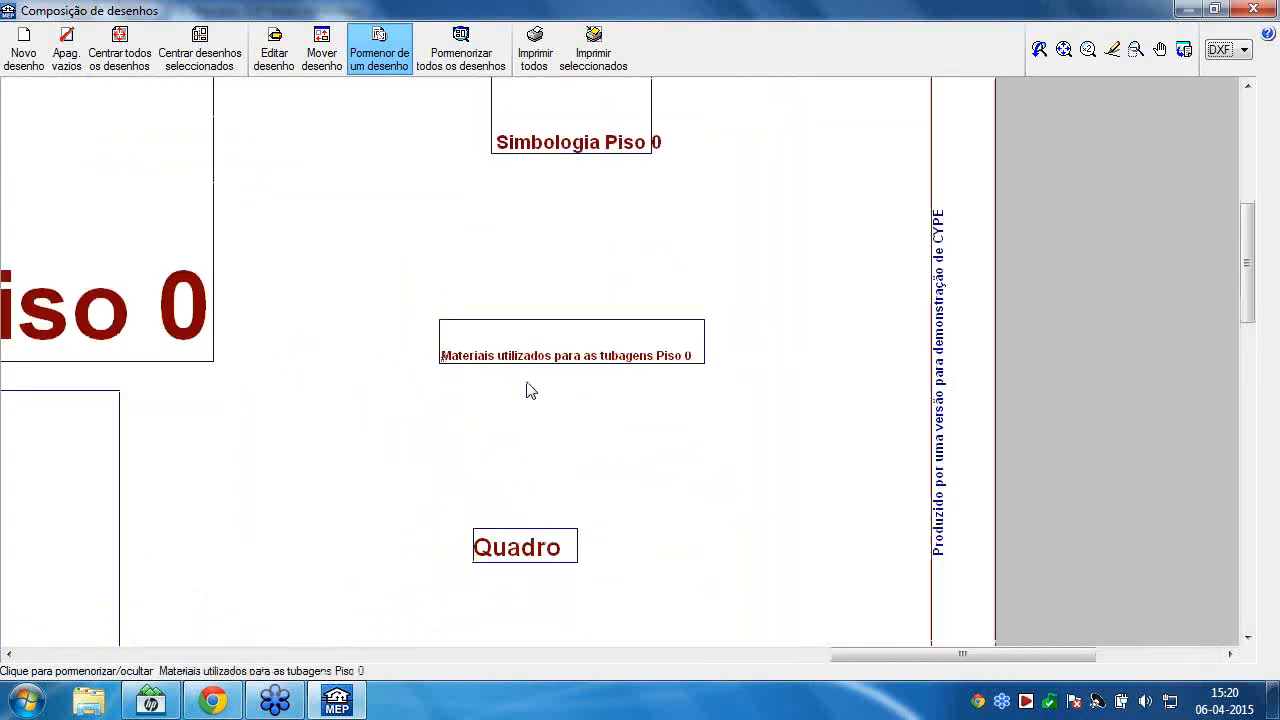
scroll(526, 370, "up", 2)
left_click(585, 344)
scroll(537, 345, "up", 2)
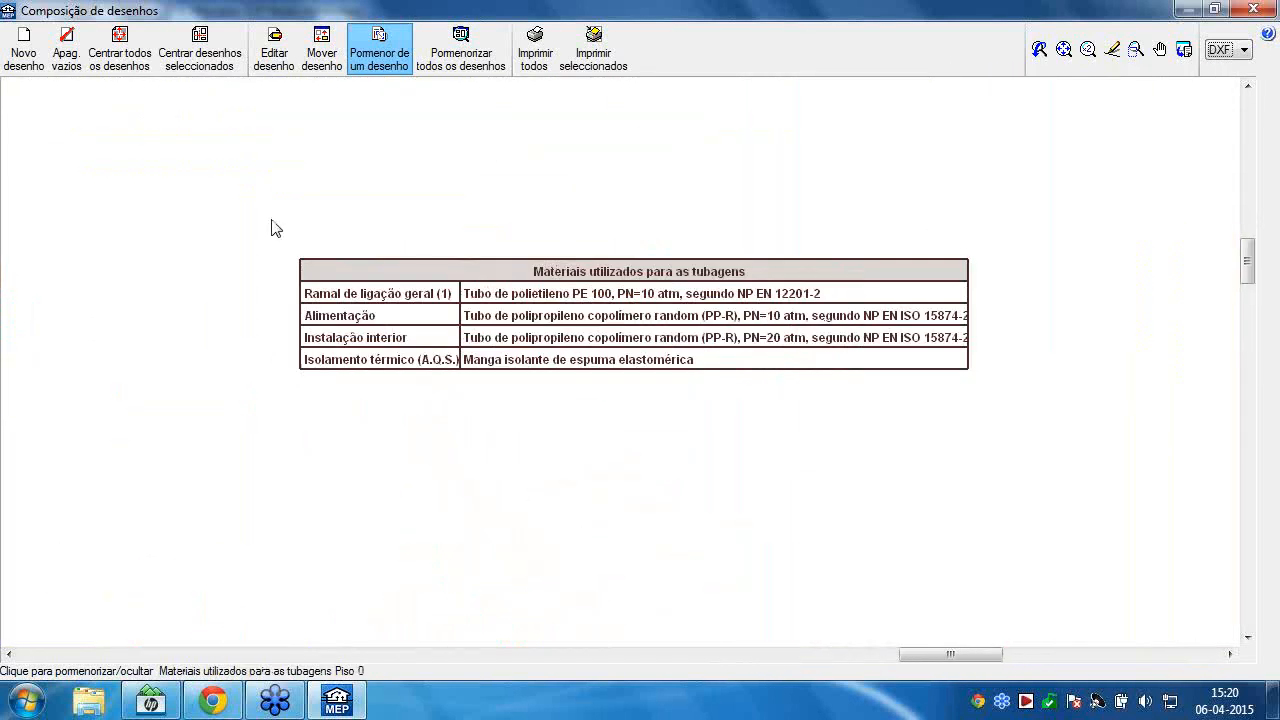
left_click(533, 318)
Show the Diâmetros utilizados na instalação interior Piso 0 table in detail, read it, then hide it.
scroll(505, 370, "down", 2)
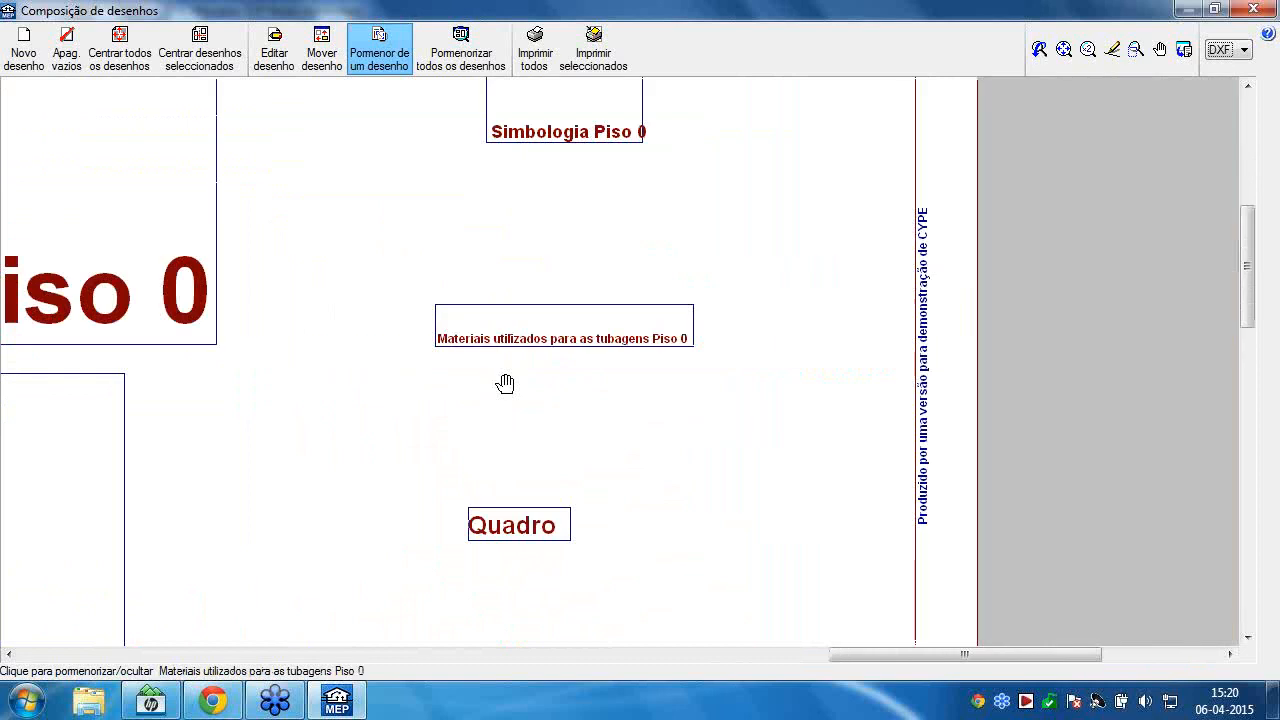
scroll(534, 323, "down", 3)
scroll(551, 271, "up", 4)
left_click(551, 271)
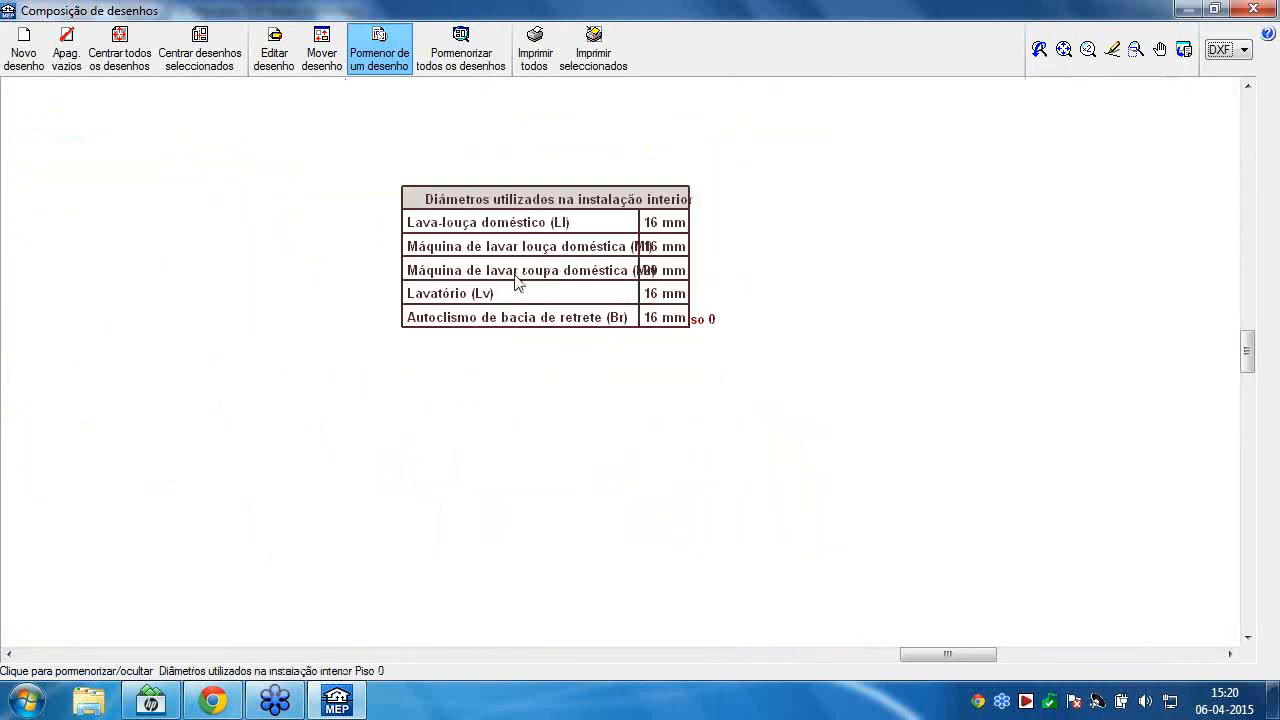
scroll(517, 282, "up", 2)
left_click(470, 270)
scroll(437, 291, "down", 5)
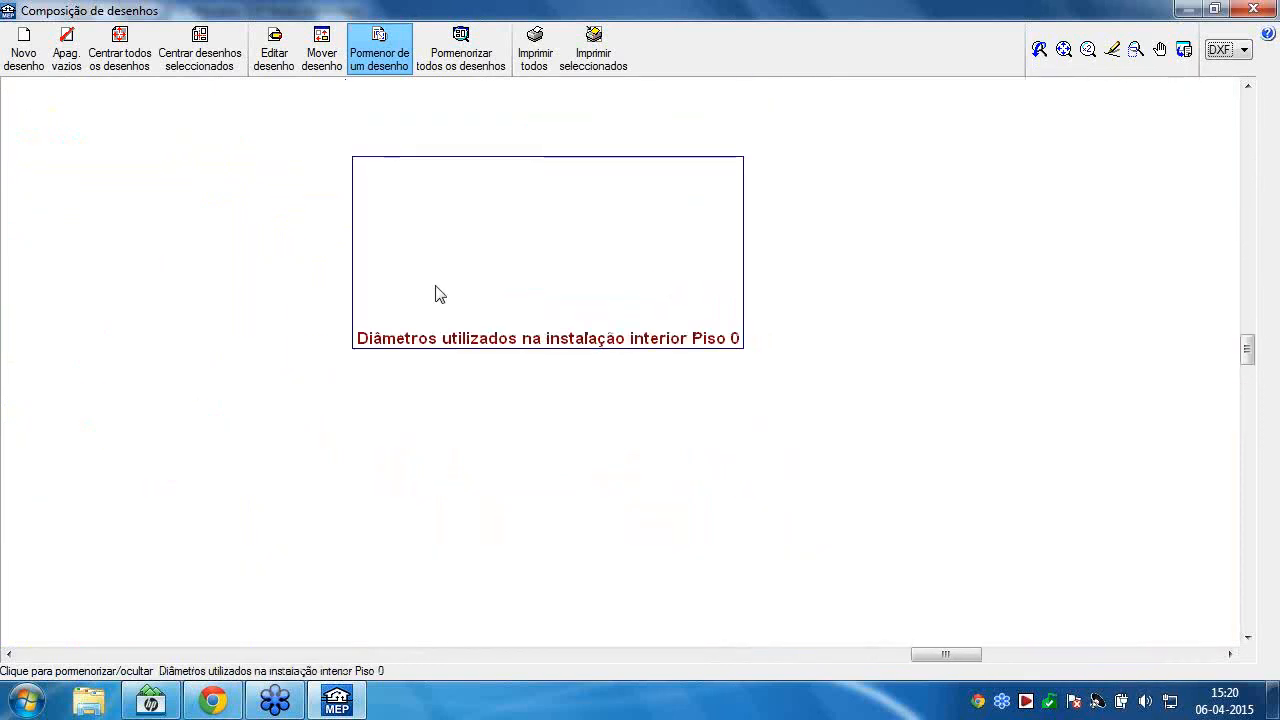
Show the Esquema da instalação interior in detail on its A3 sheet and examine the Água fria branches.
scroll(323, 334, "down", 3)
scroll(220, 343, "up", 6)
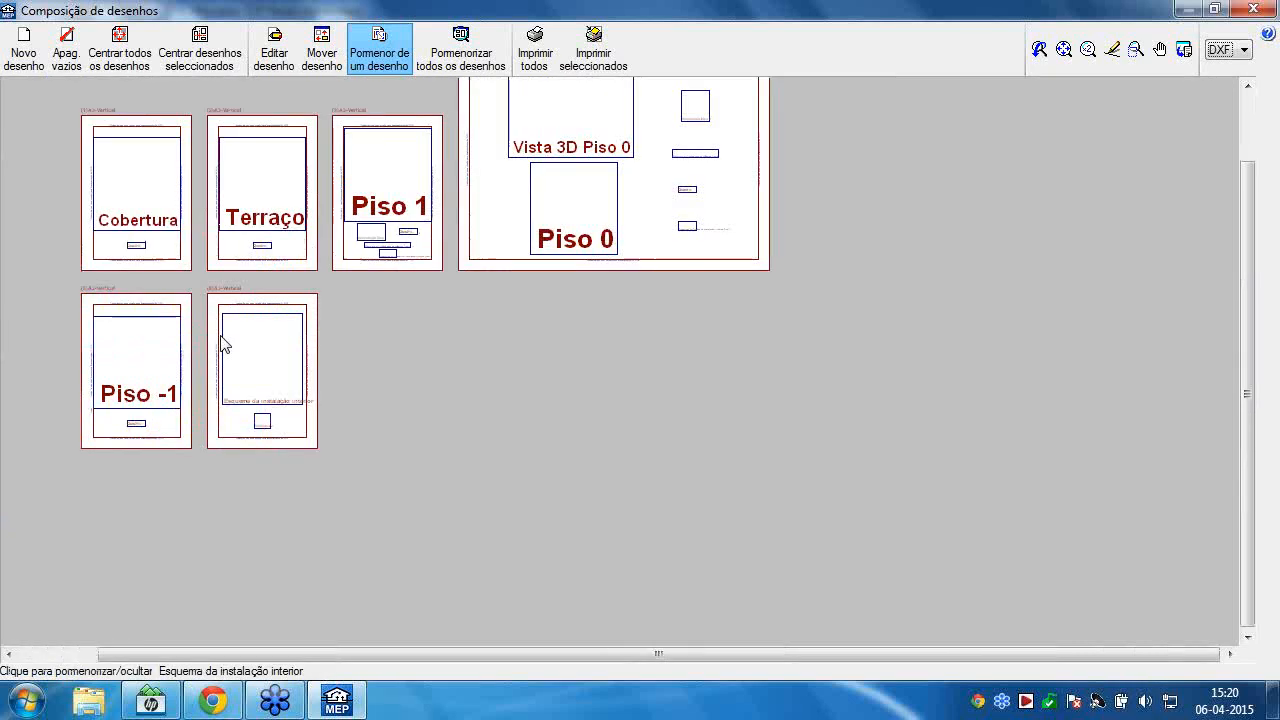
middle_click_drag(560, 334, 822, 284)
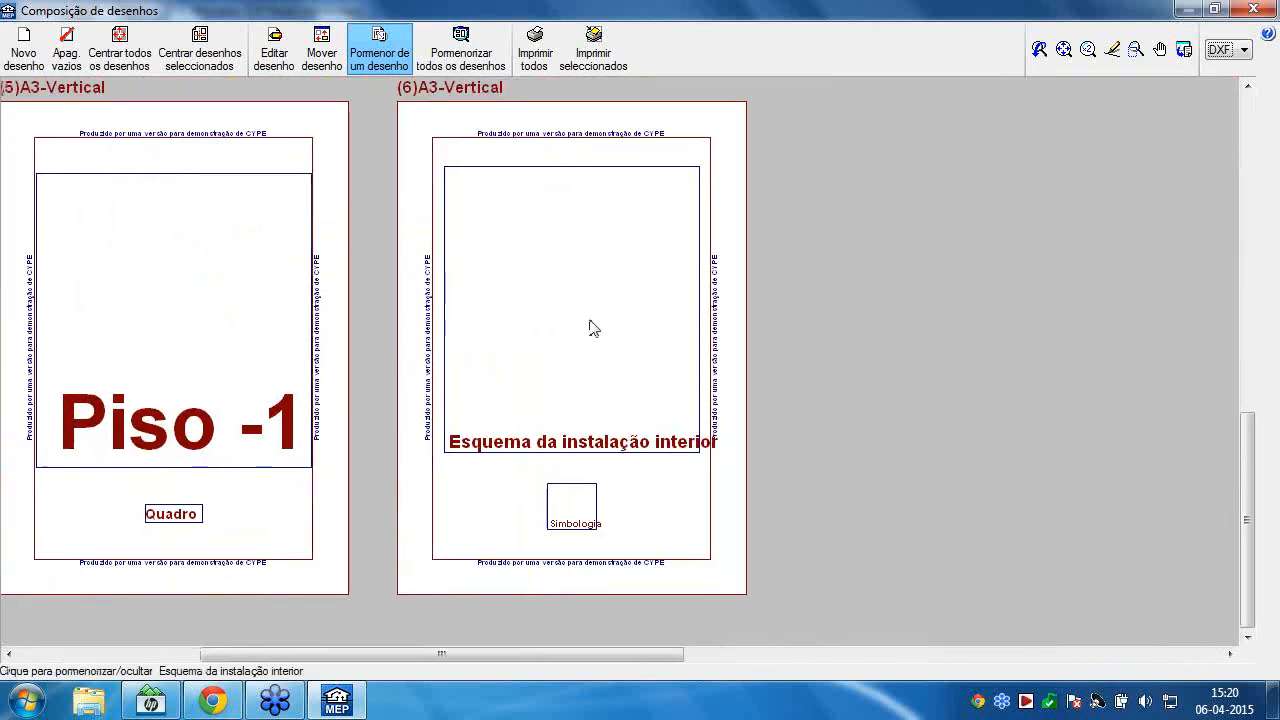
left_click(568, 319)
scroll(567, 320, "up", 4)
scroll(566, 327, "up", 3)
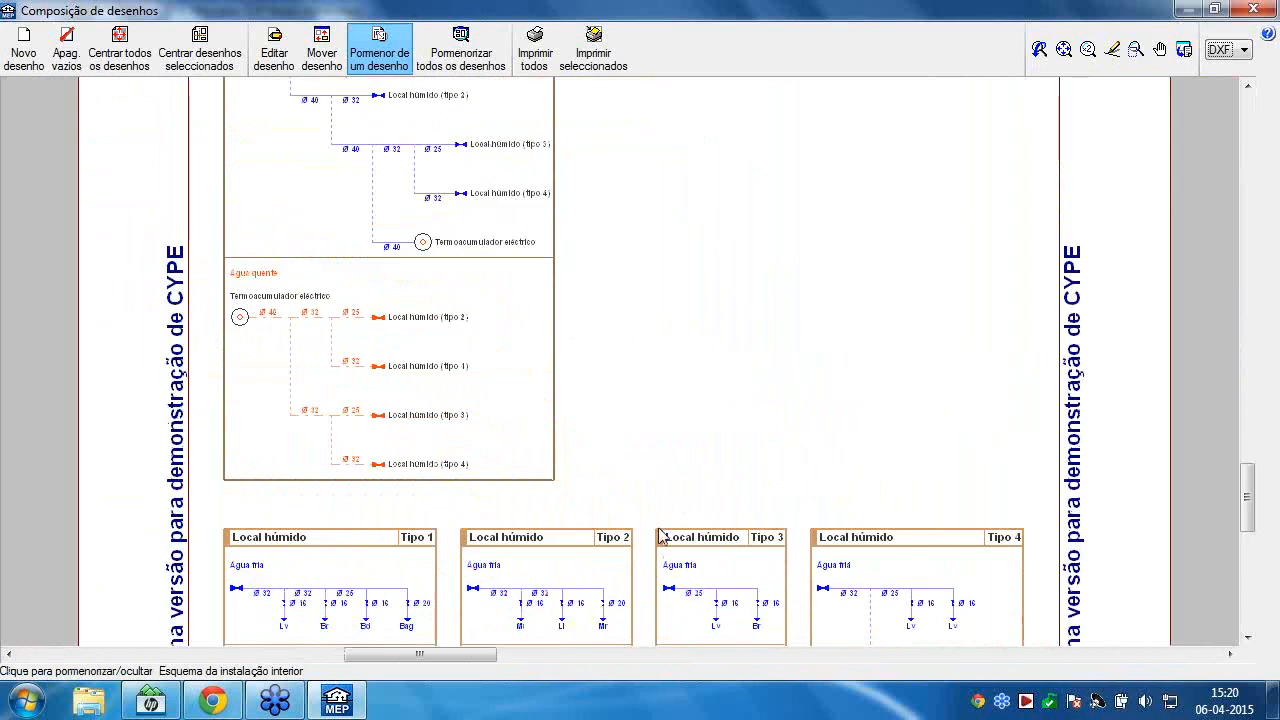
middle_click_drag(658, 537, 671, 623)
scroll(346, 302, "up", 2)
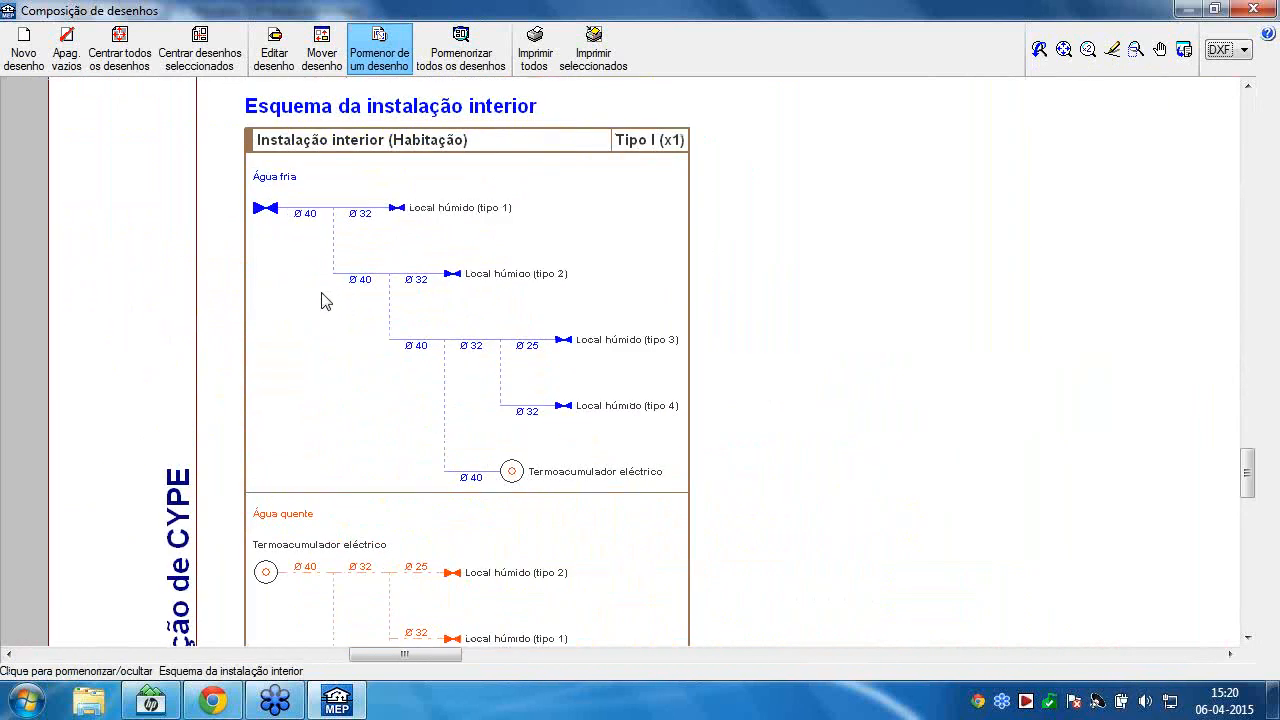
scroll(322, 294, "up", 2)
middle_click_drag(323, 298, 331, 404)
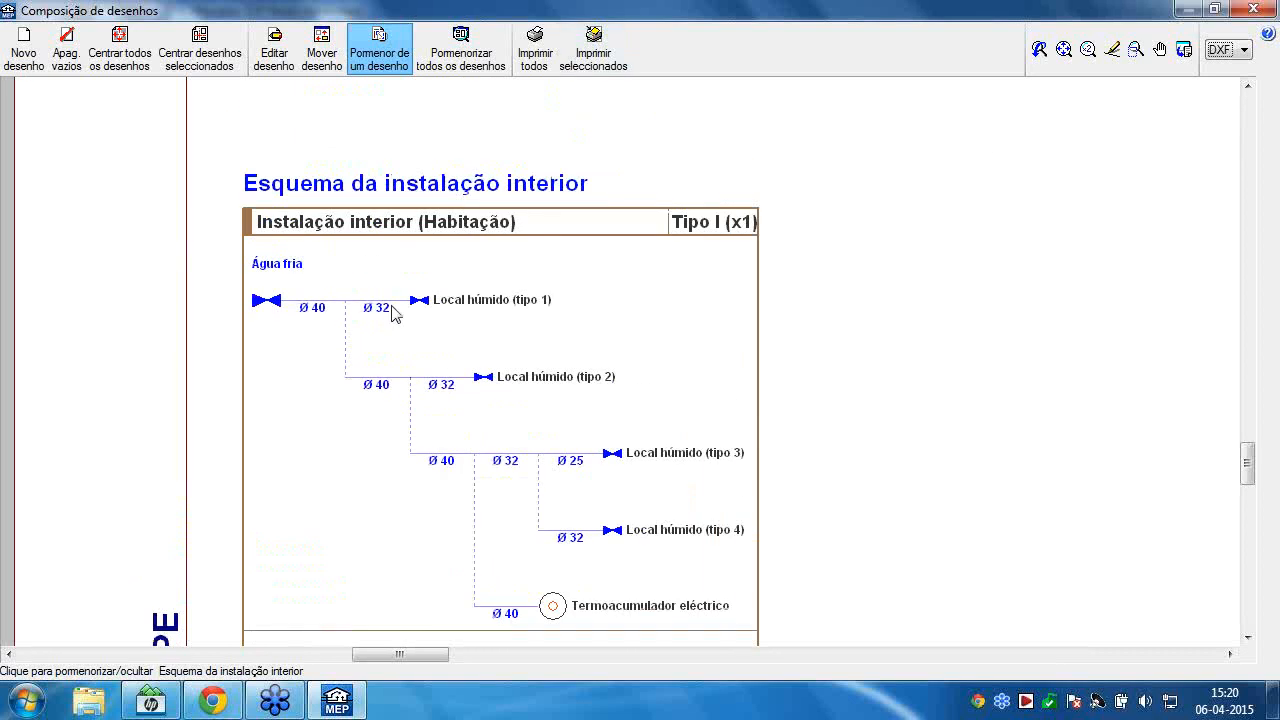
middle_click_drag(375, 271, 356, 218)
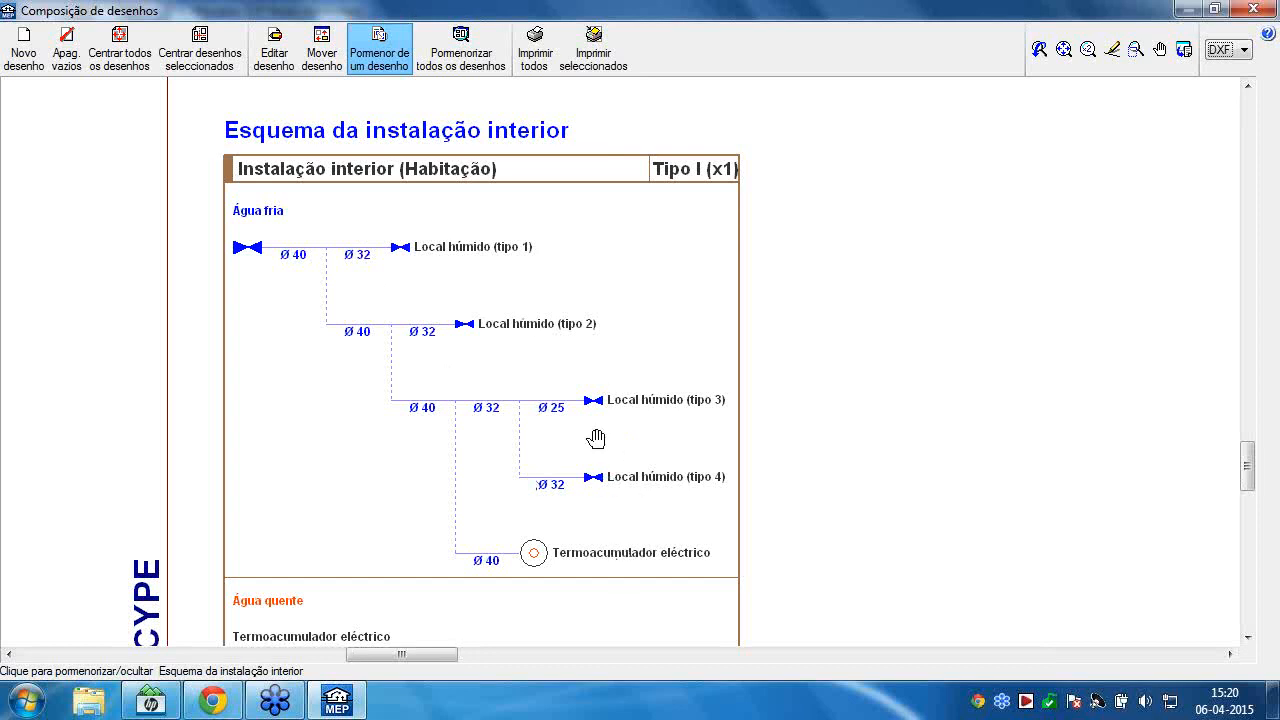
Examine the Água quente branches fed by the Termoacumulador eléctrico in the interior installation scheme.
scroll(608, 475, "down", 5)
middle_click_drag(628, 532, 580, 277)
scroll(477, 354, "up", 5)
scroll(345, 280, "up", 1)
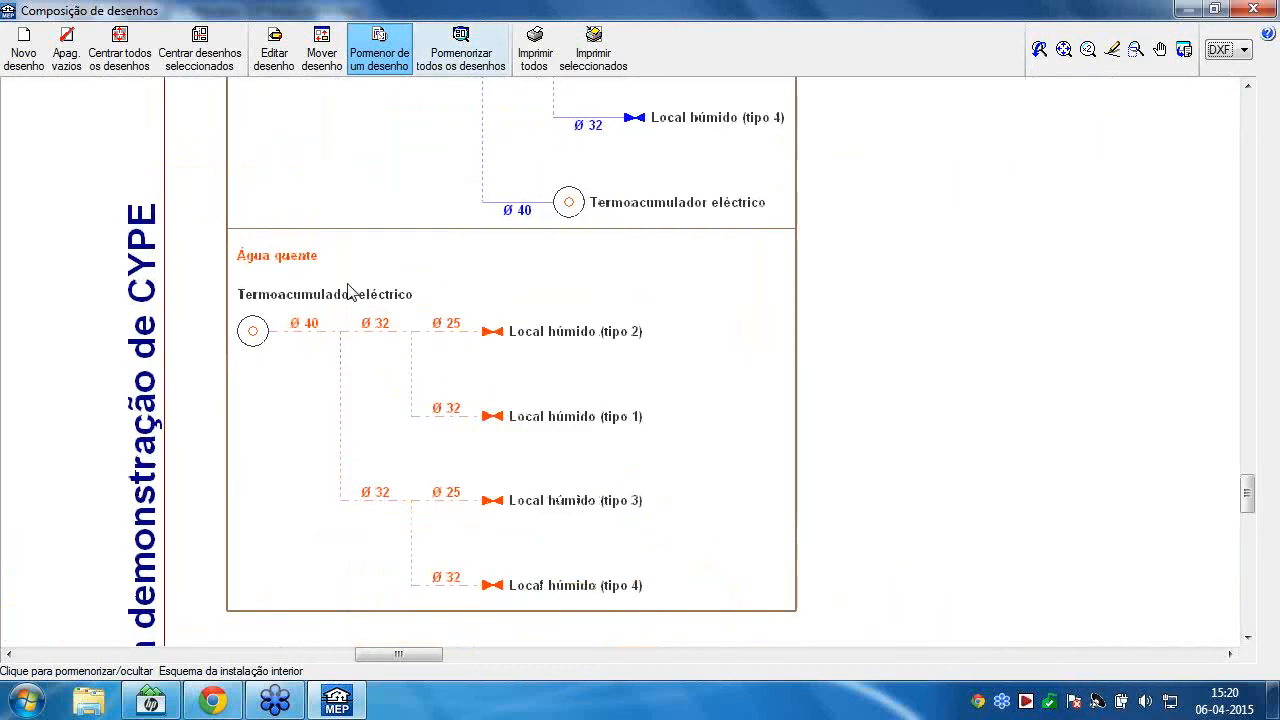
Examine the Local húmido schemes from Tipo 1 to Tipo 4, then hide the interior installation scheme's detail.
scroll(526, 443, "down", 6)
scroll(505, 209, "down", 2)
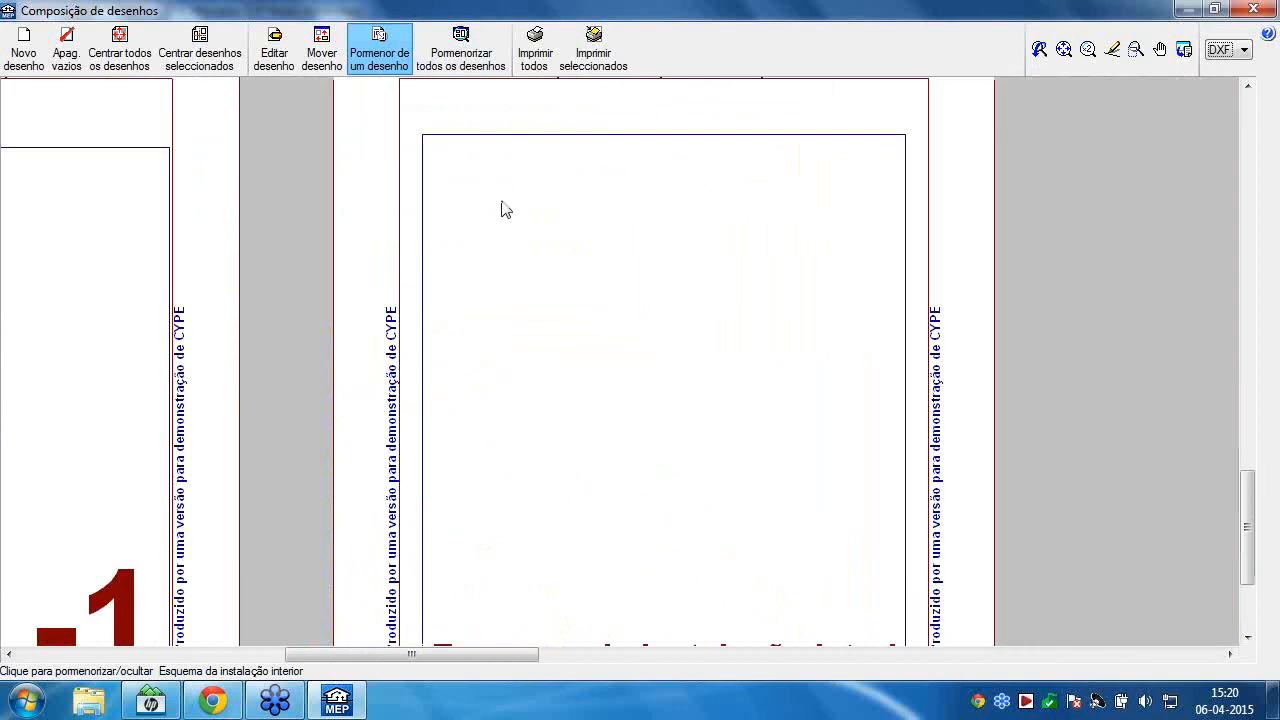
scroll(480, 394, "up", 5)
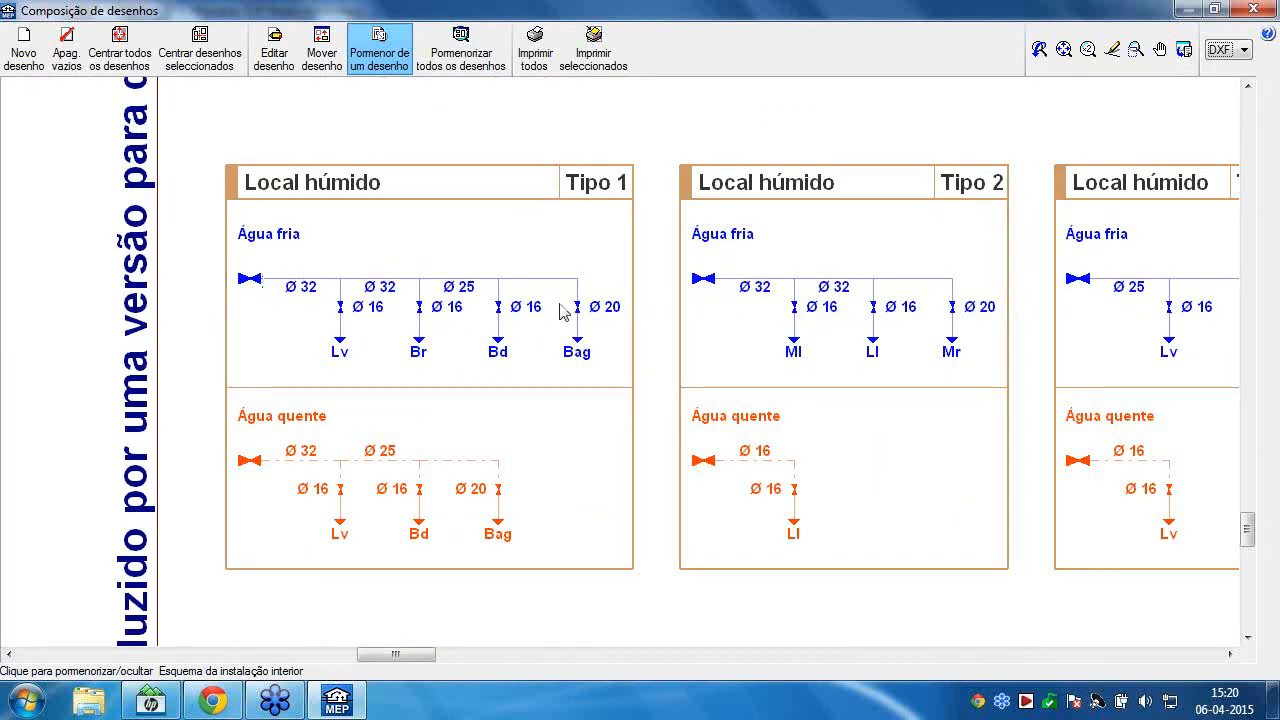
left_click(850, 310)
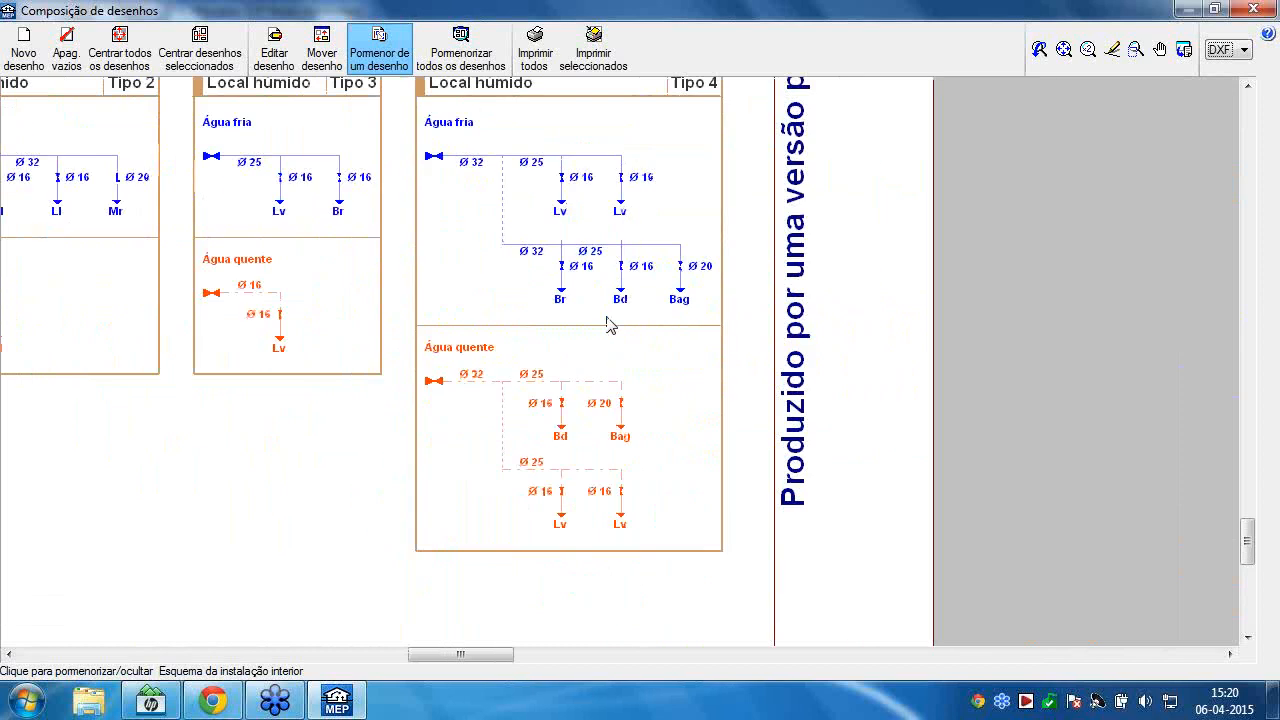
scroll(614, 352, "up", 1)
left_click(638, 262)
scroll(638, 260, "down", 4)
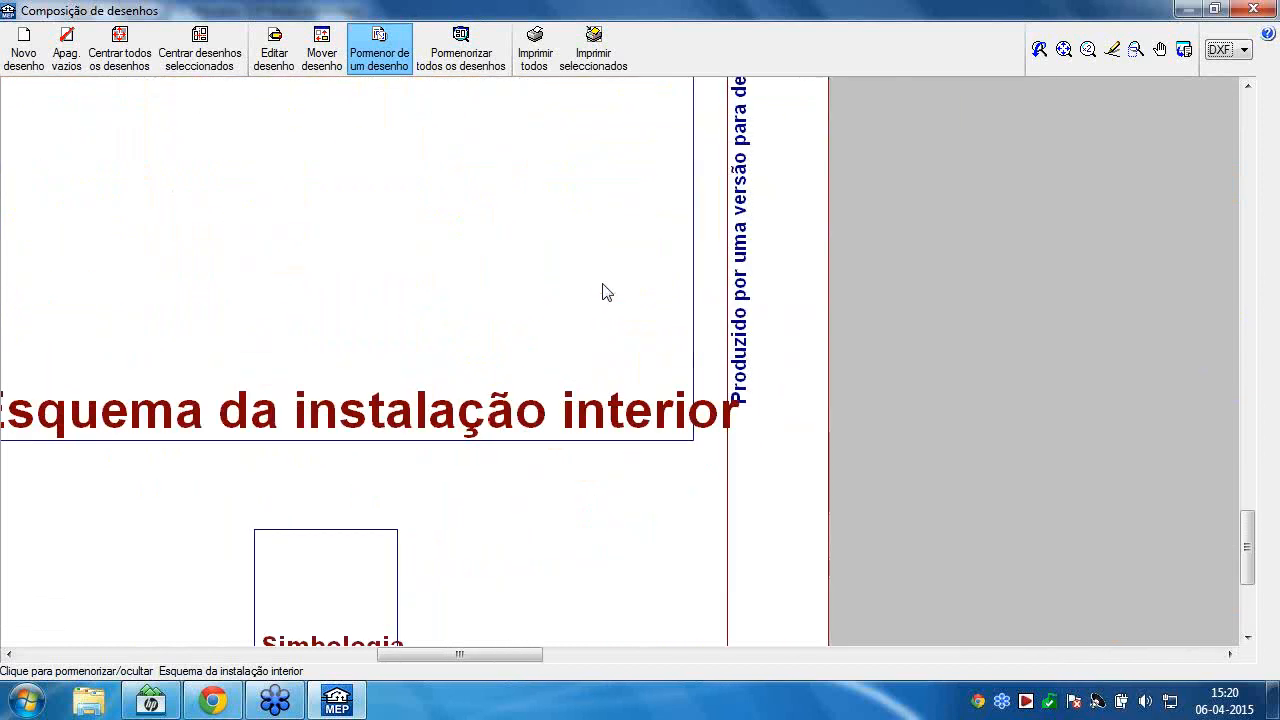
Show the Piso 1 plan in detail and inspect the pipes and fixtures of Q.Banho 1, then hide the plan.
scroll(603, 288, "down", 7)
middle_click_drag(353, 100, 33, 259)
left_click(549, 277)
scroll(549, 277, "up", 2)
scroll(502, 159, "up", 5)
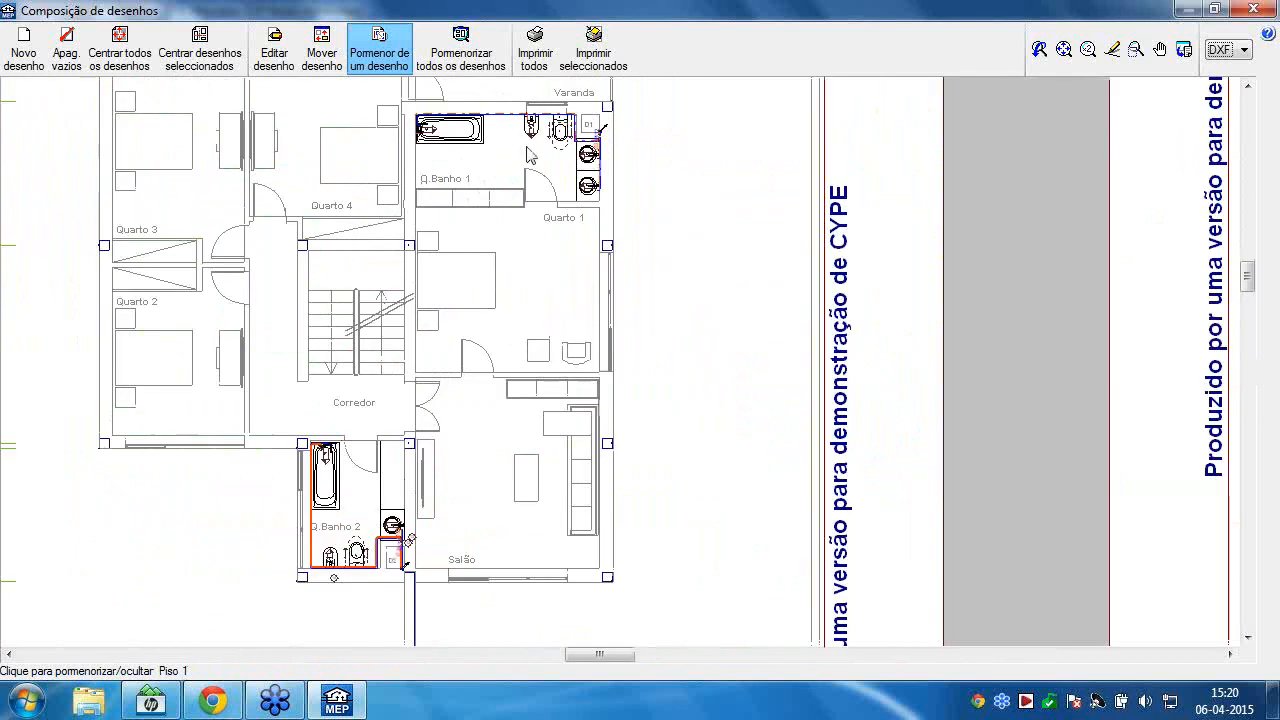
scroll(530, 155, "up", 5)
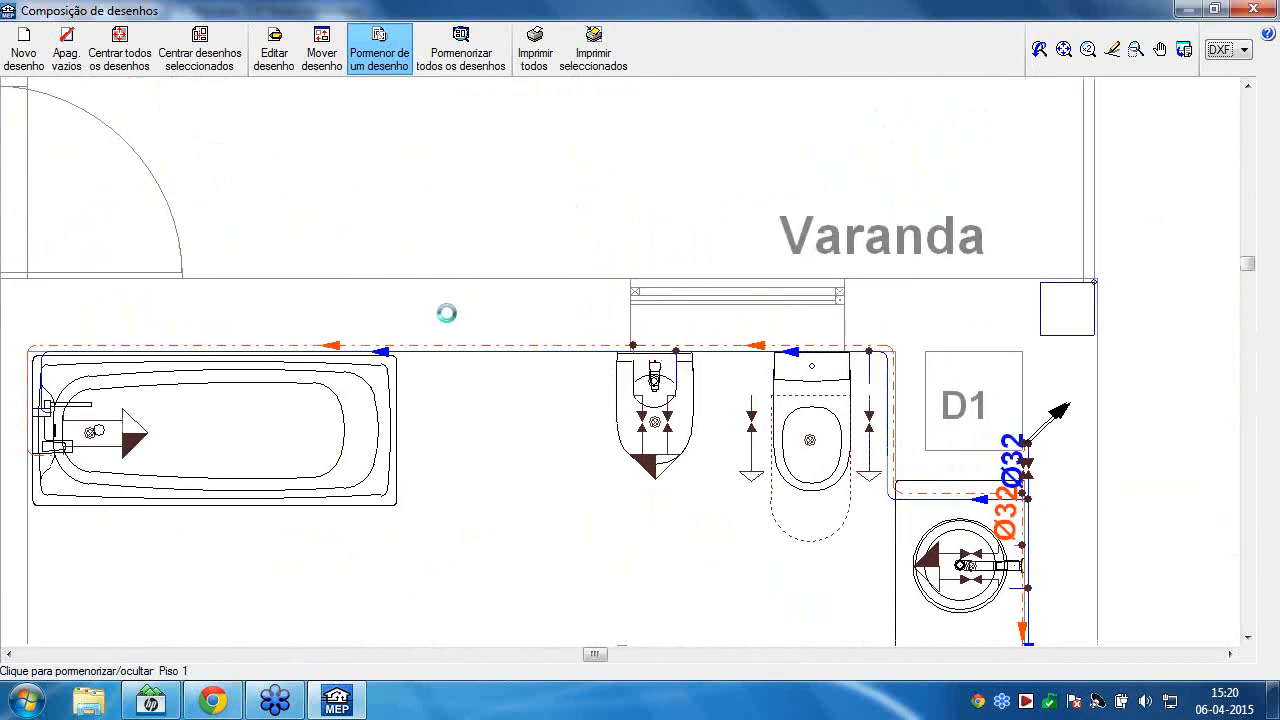
middle_click_drag(546, 414, 481, 330)
scroll(544, 394, "down", 1)
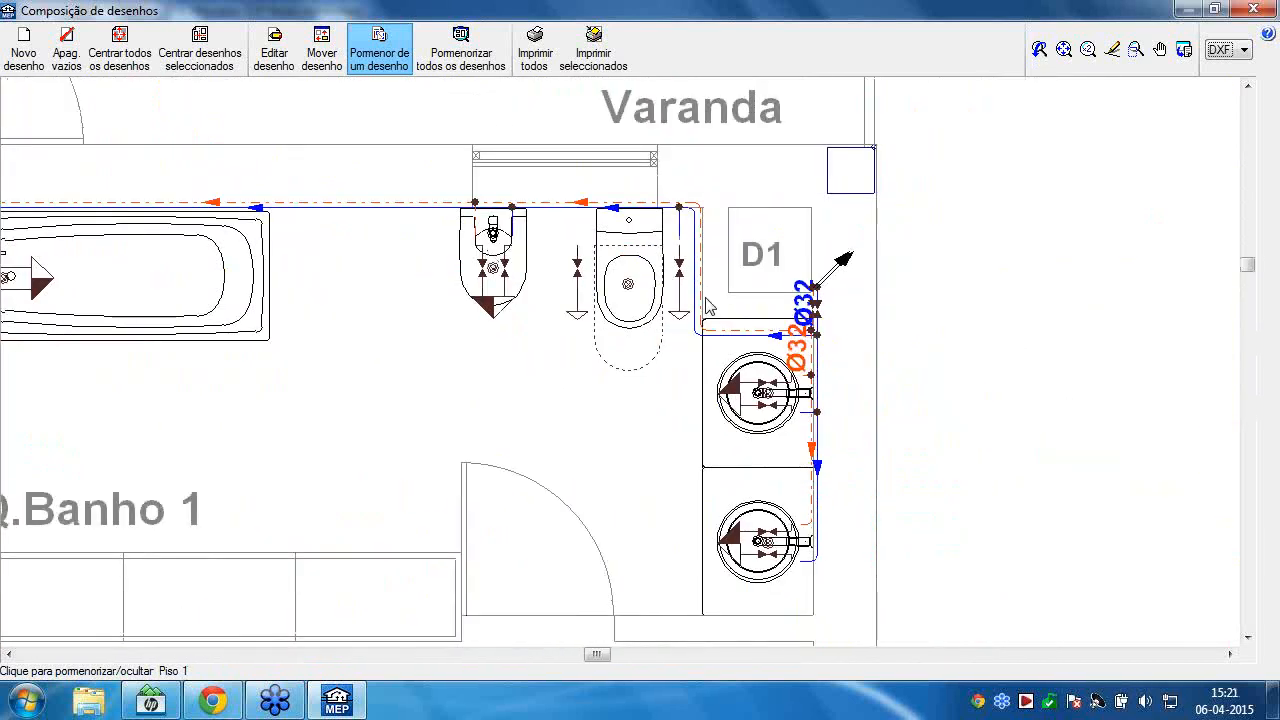
scroll(707, 307, "up", 4)
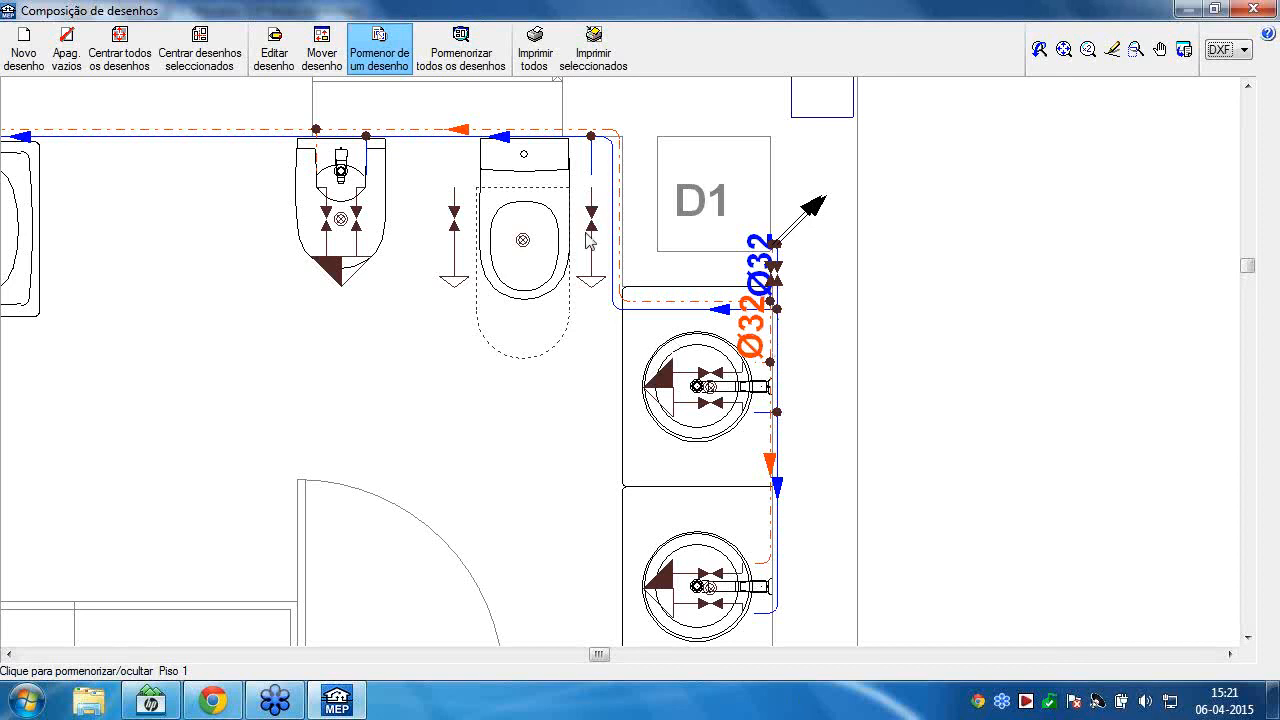
left_click(334, 332)
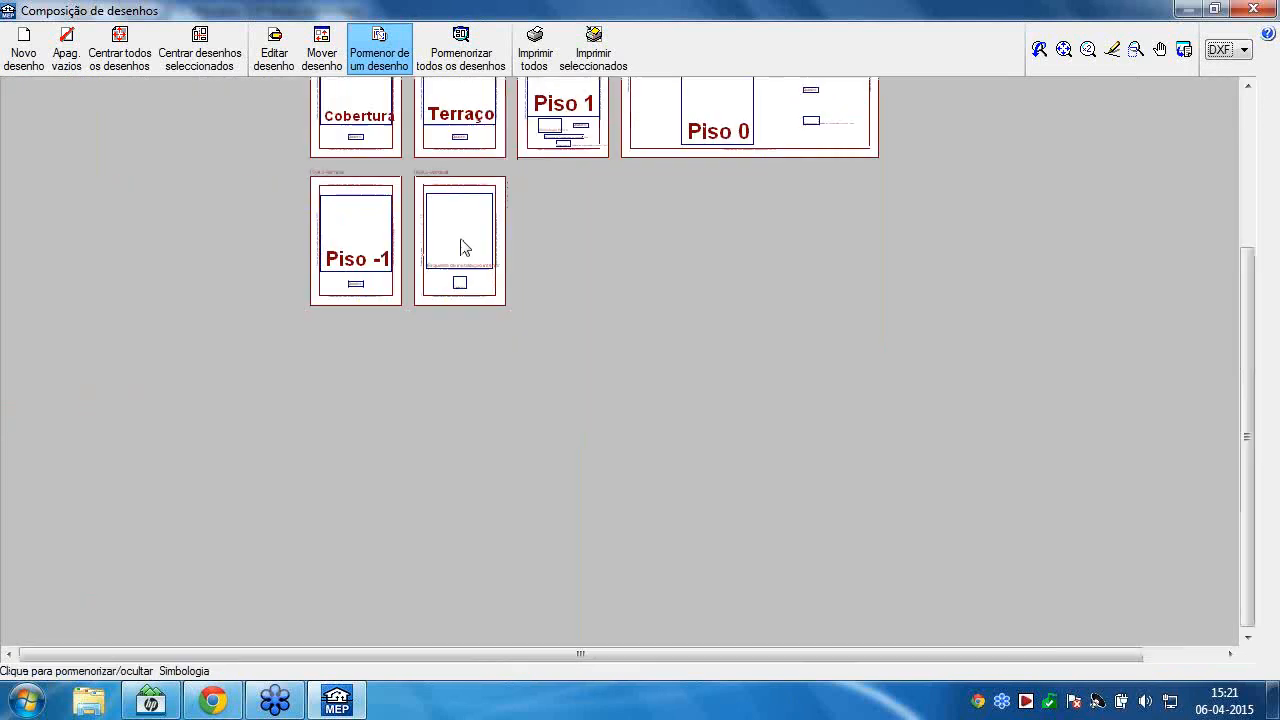
Recheck the Local húmido Tipo 4 scheme in detail, then close the drawing composition and drawing selection to return to the Piso 0 model.
left_click(460, 245)
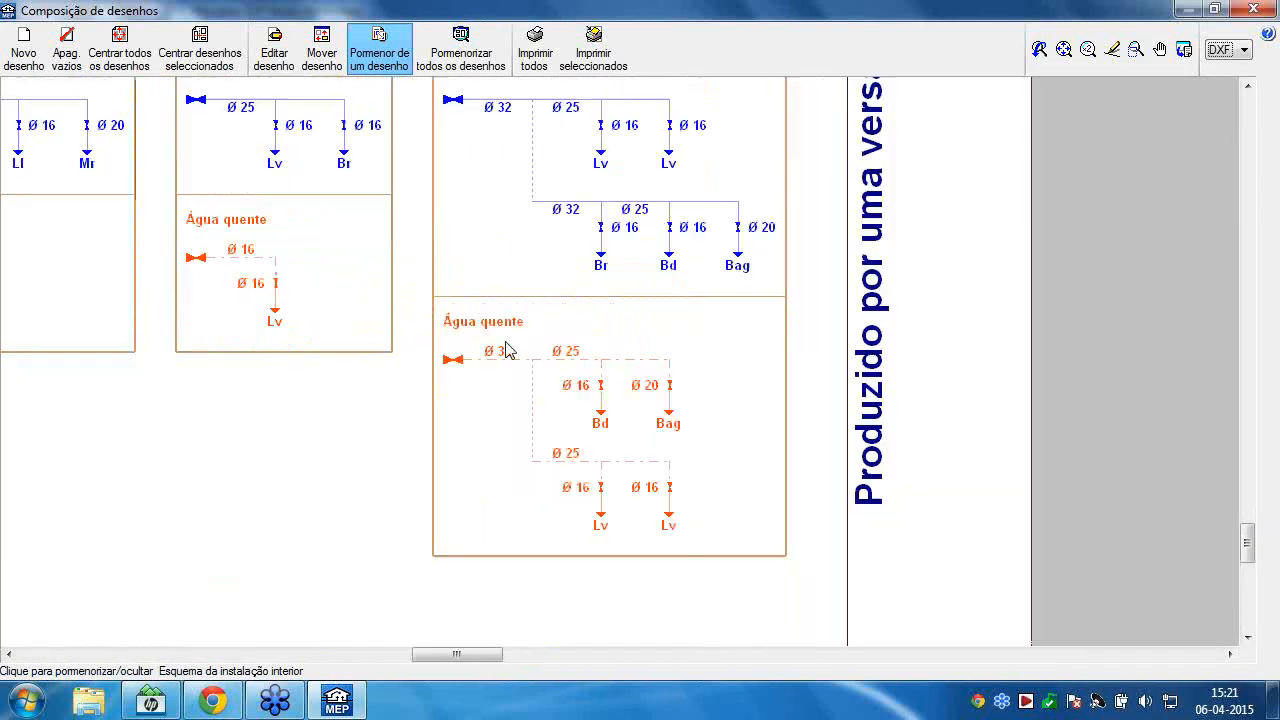
middle_click_drag(523, 345, 475, 386)
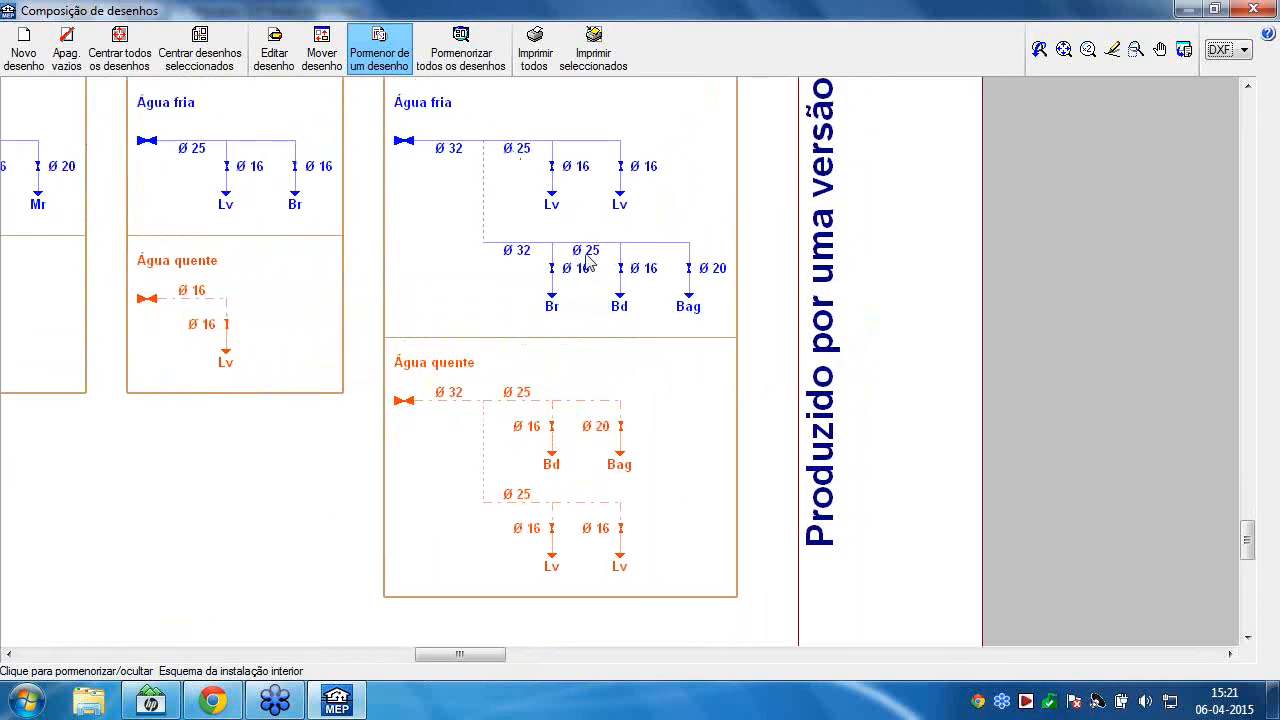
left_click(560, 333)
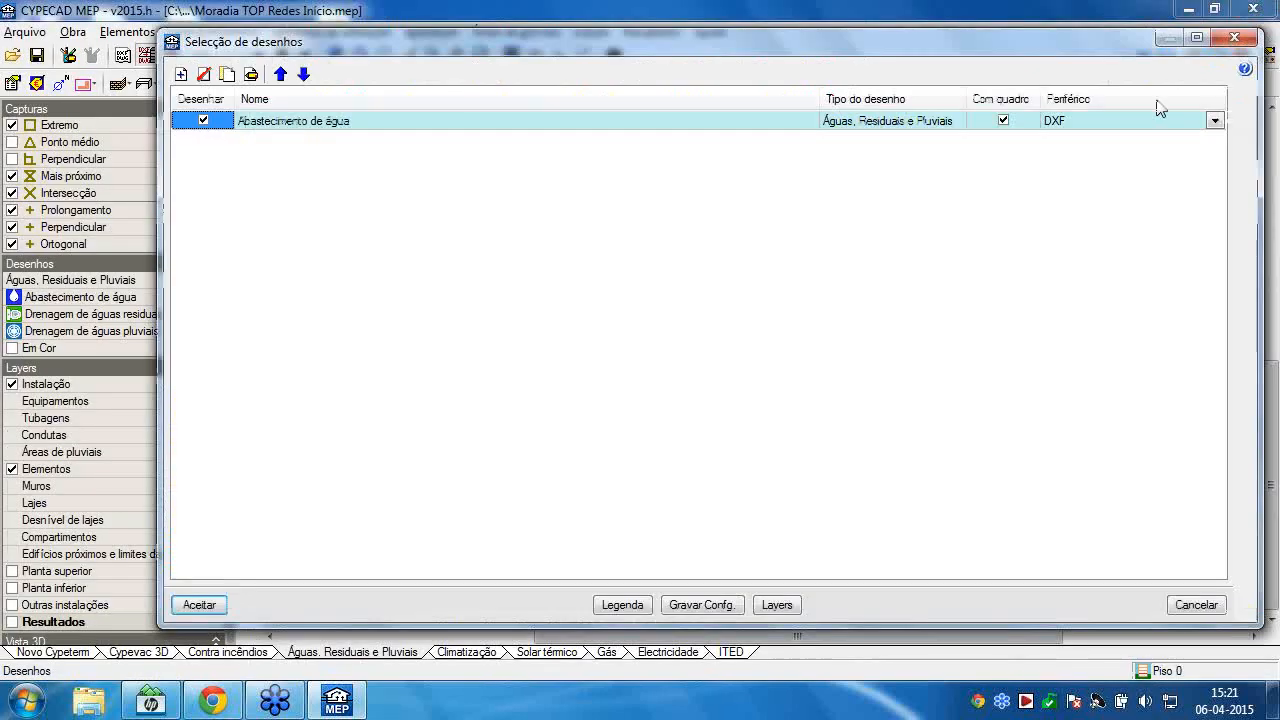
left_click(1240, 38)
middle_click_drag(886, 240, 683, 373)
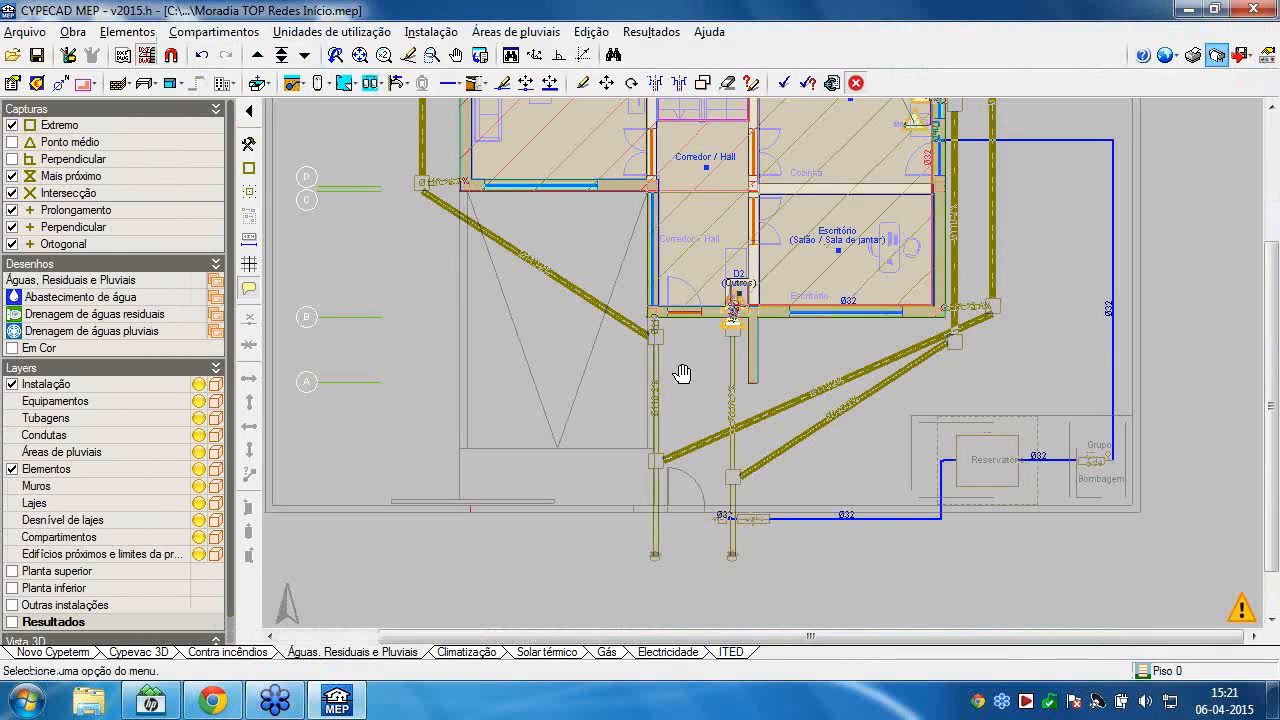
scroll(682, 373, "down", 2)
middle_click_drag(763, 181, 682, 267)
scroll(638, 256, "up", 1)
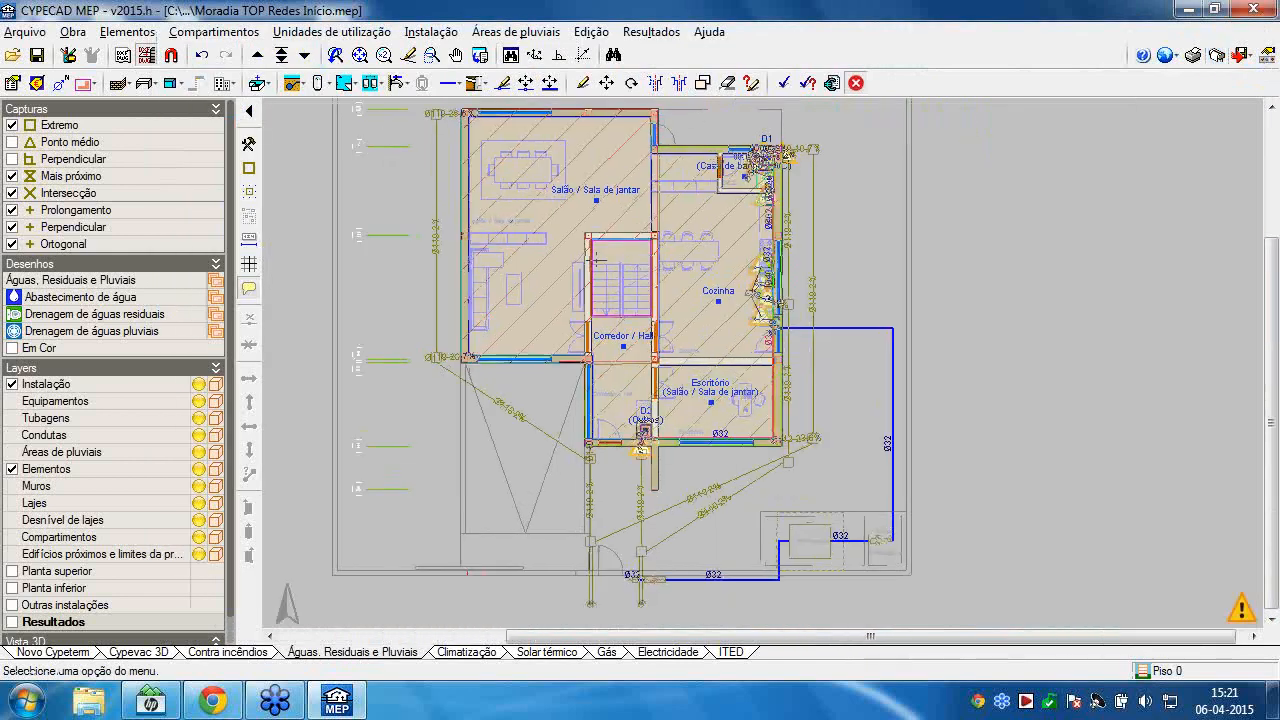
scroll(550, 275, "up", 3)
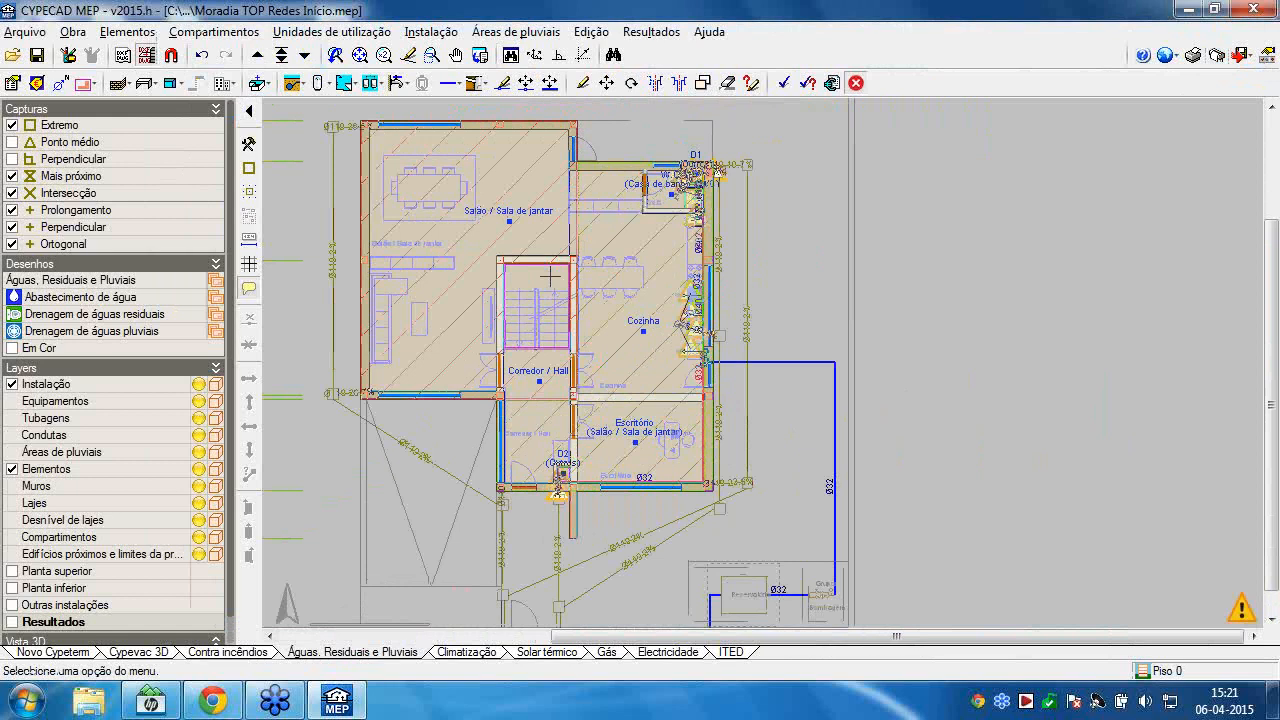
Open the project's materials and equipment selection and show the Instalação interior settings for Águas under Instalações.
left_click(80, 36)
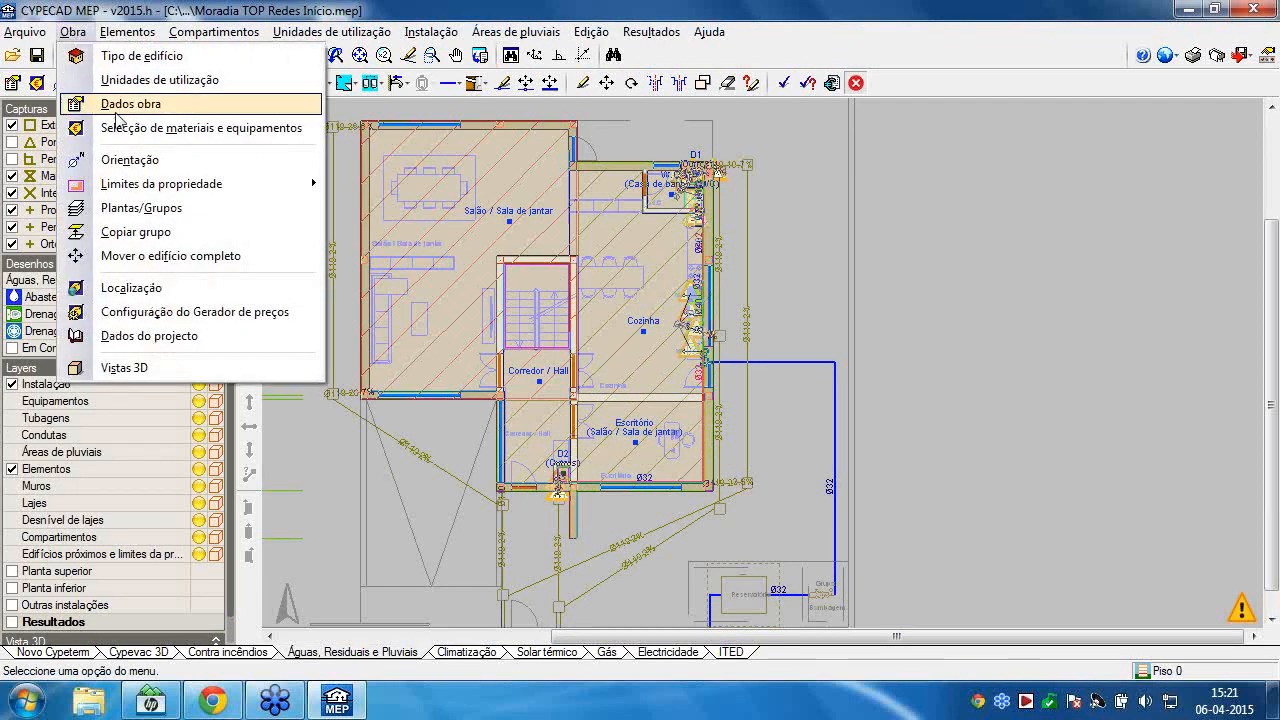
left_click(192, 131)
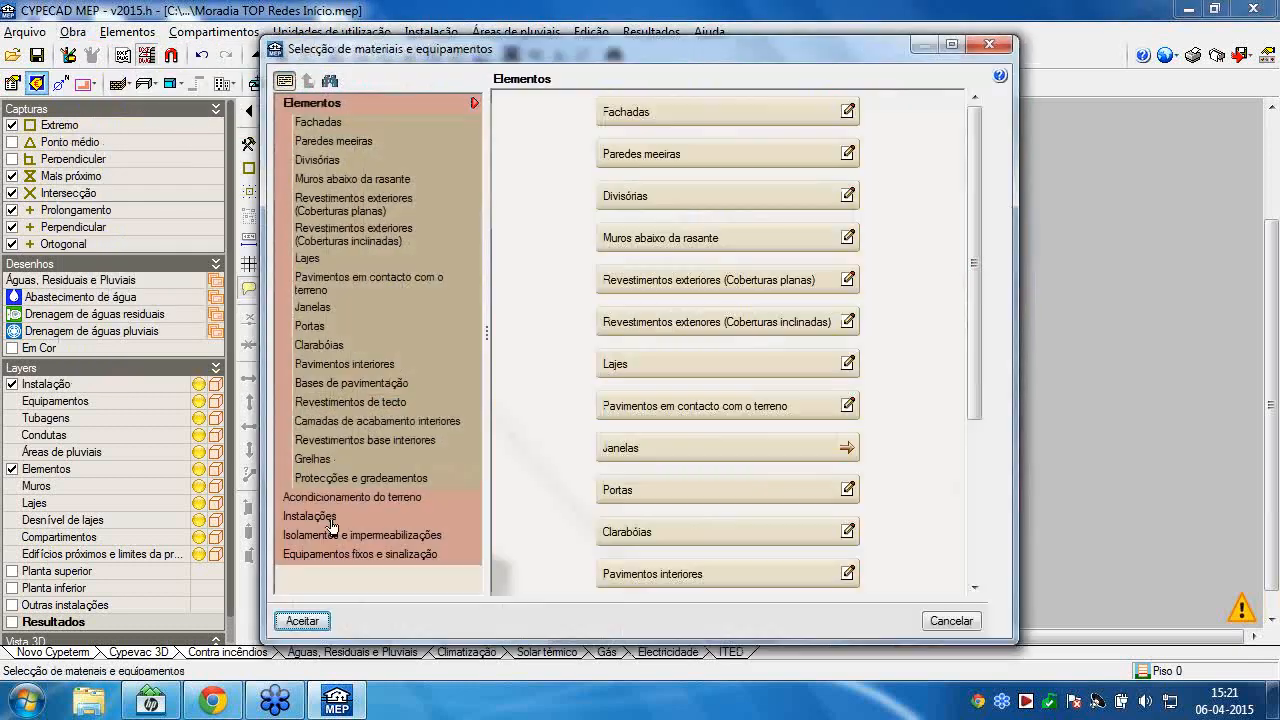
left_click(312, 516)
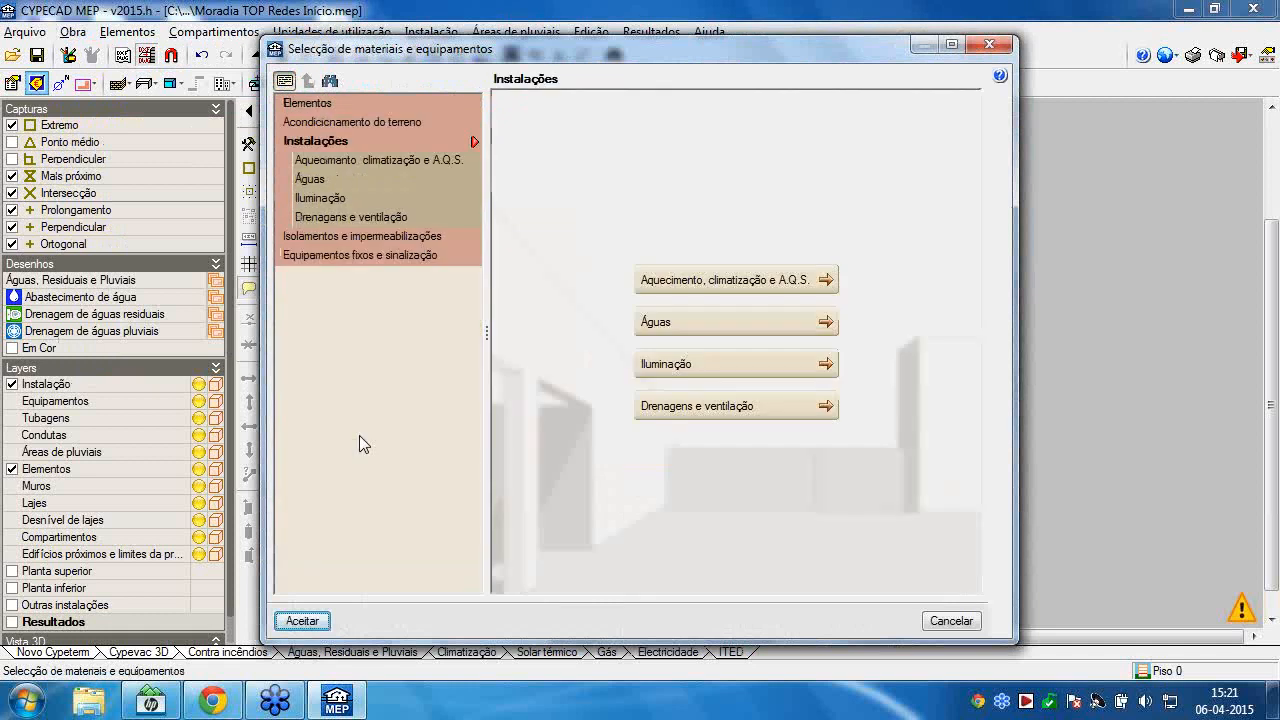
left_click(312, 178)
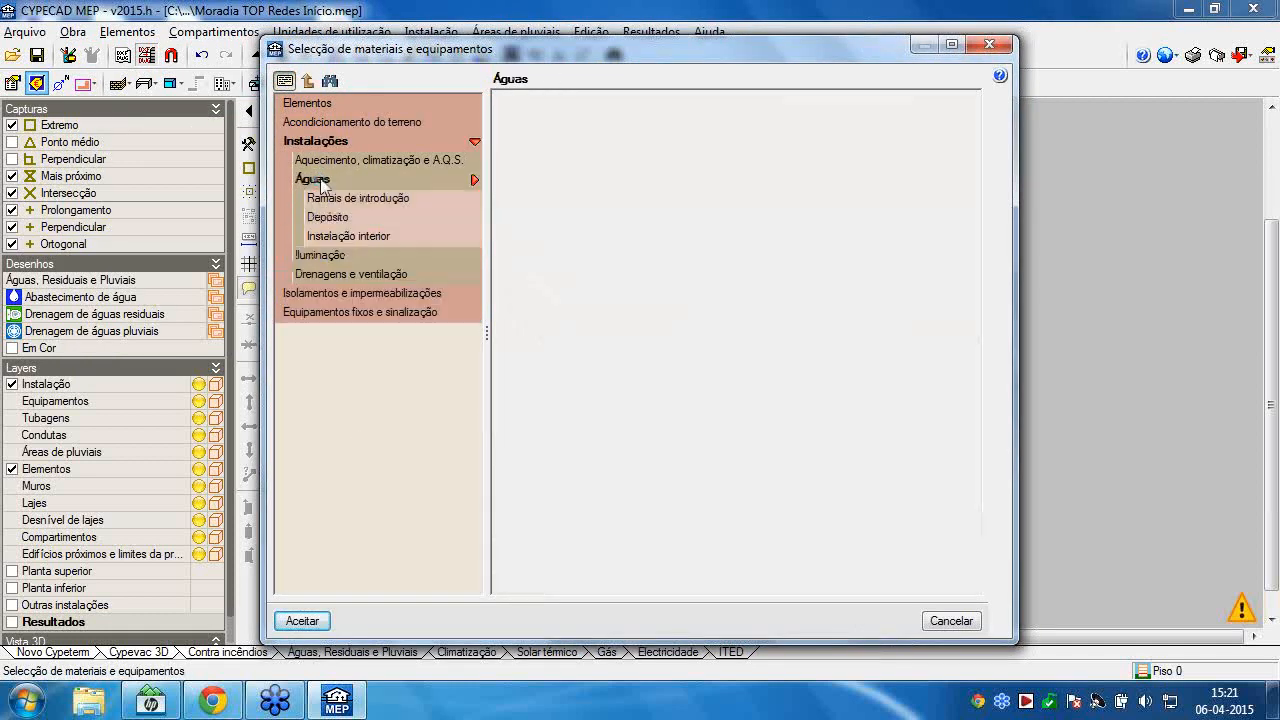
left_click(347, 238)
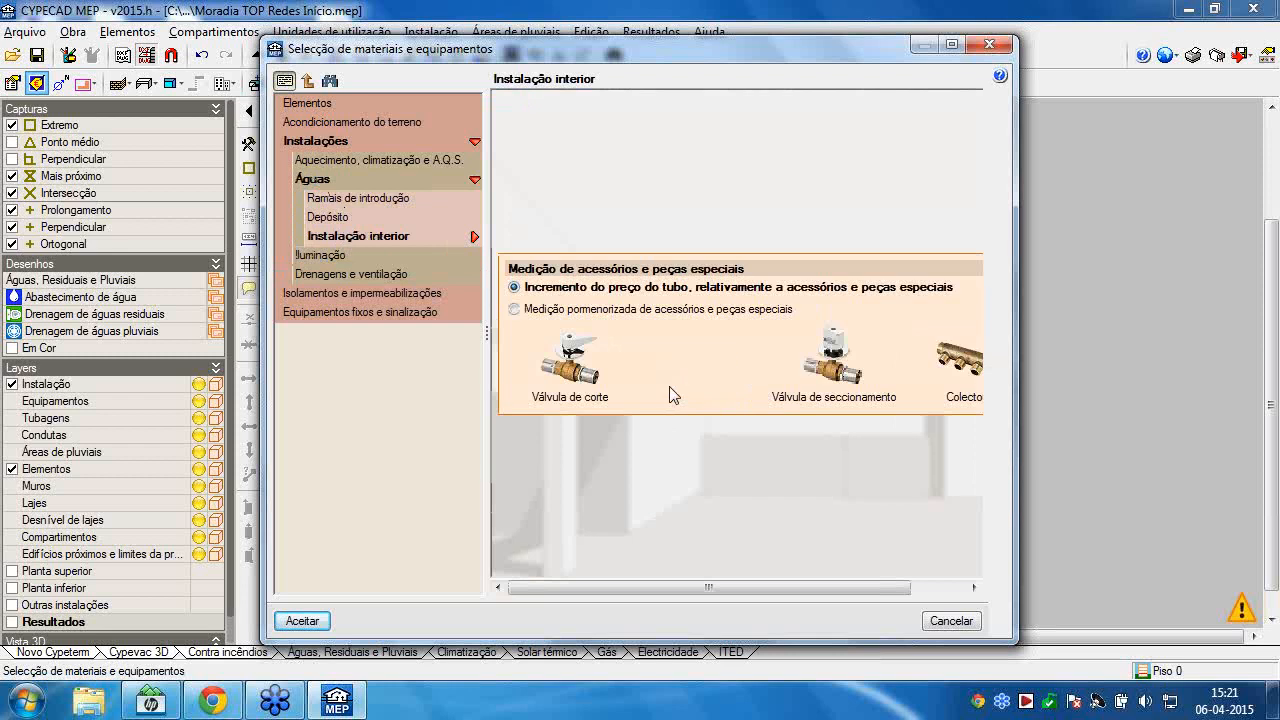
Examine the Tubagem options for the interior installation, covering pipe material, manufacturer and nominal pressure, then close them without changes.
left_click(674, 369)
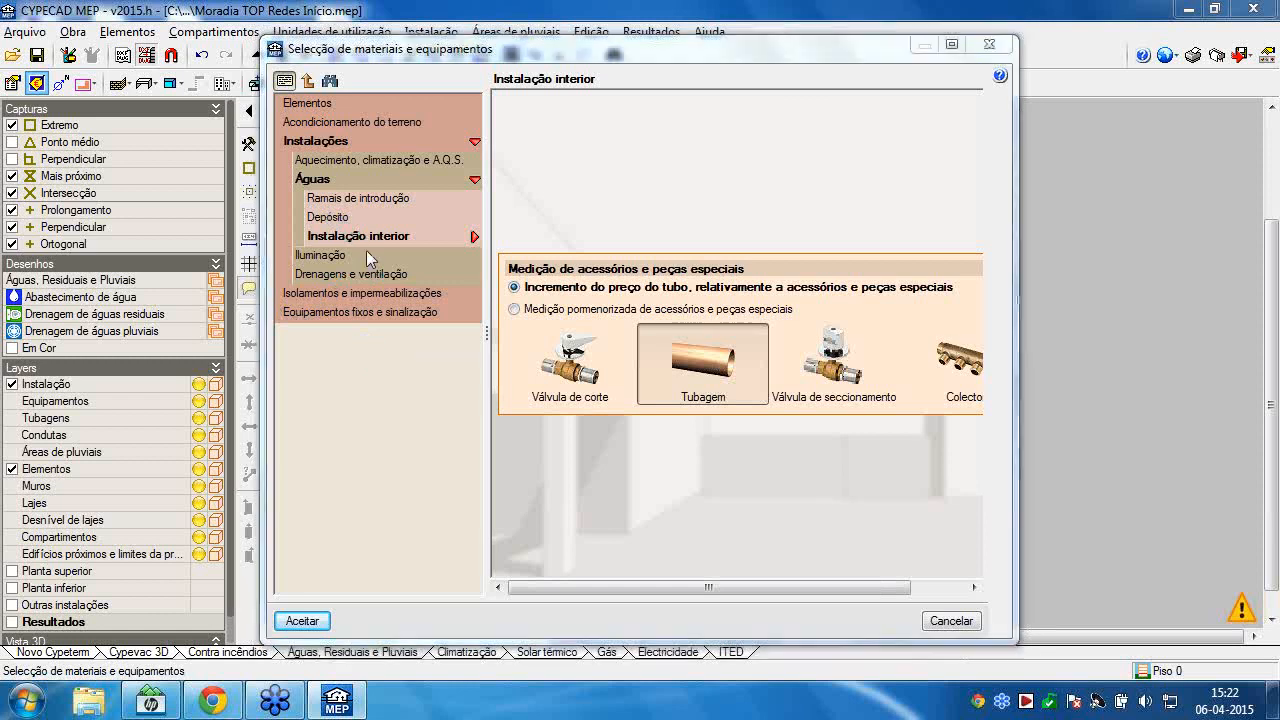
scroll(432, 245, "up", 3)
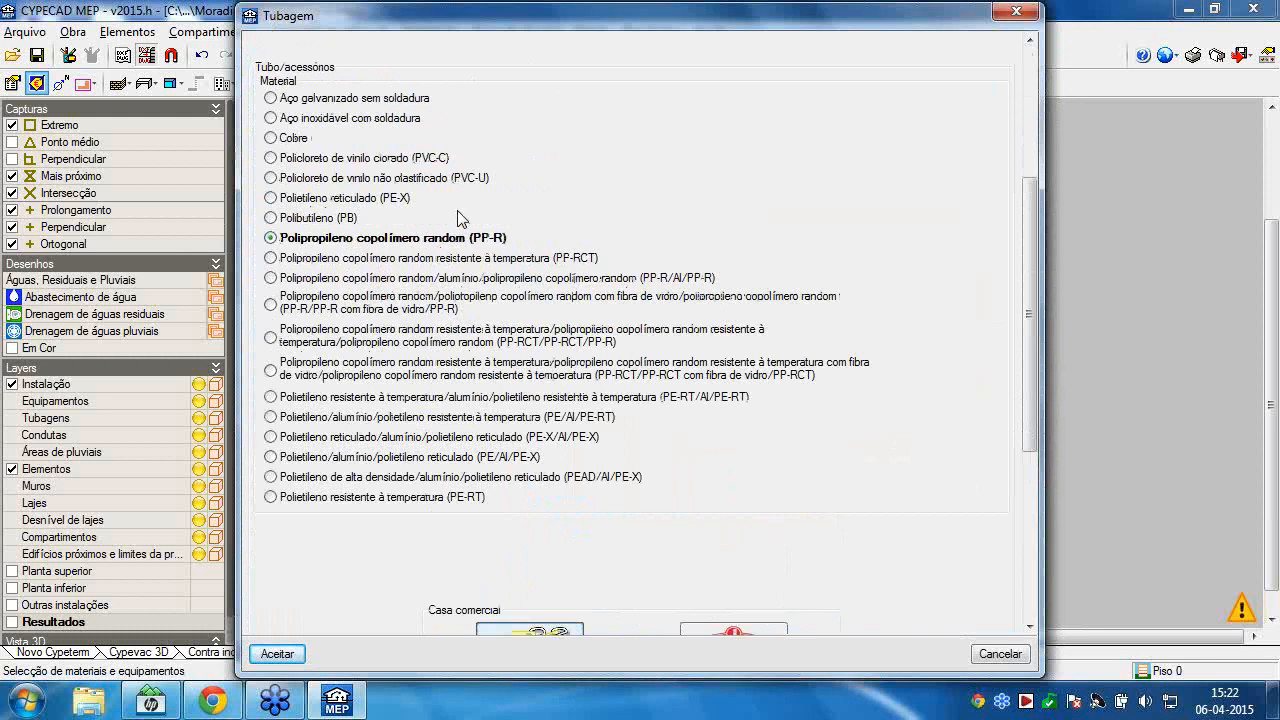
scroll(459, 214, "down", 1)
scroll(459, 214, "down", 3)
scroll(654, 274, "up", 4)
scroll(385, 352, "up", 5)
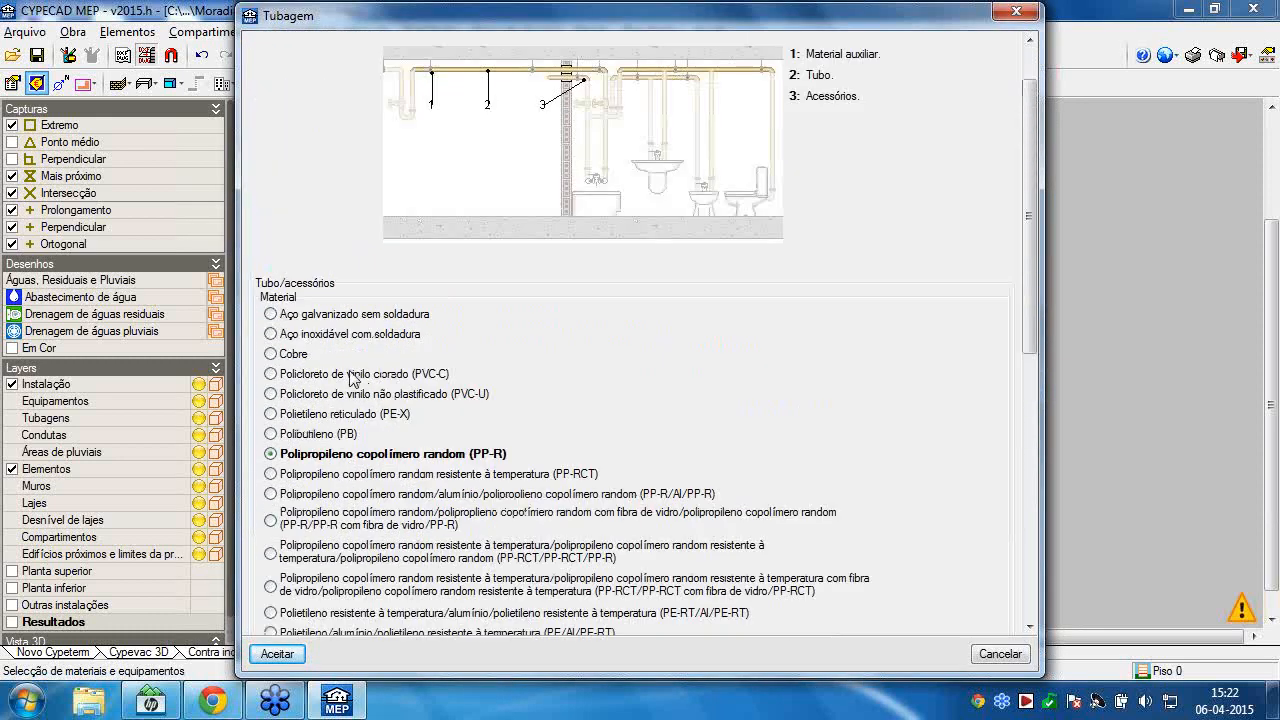
scroll(352, 378, "up", 1)
scroll(353, 379, "down", 4)
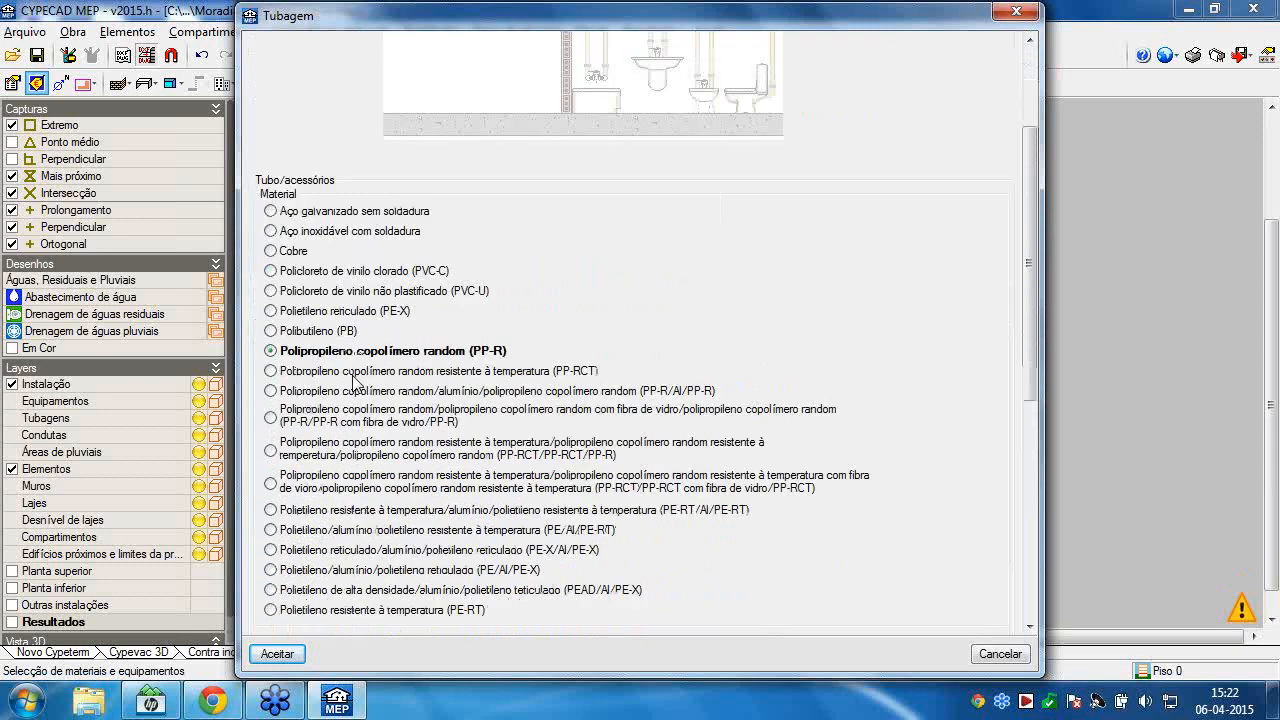
scroll(352, 378, "down", 8)
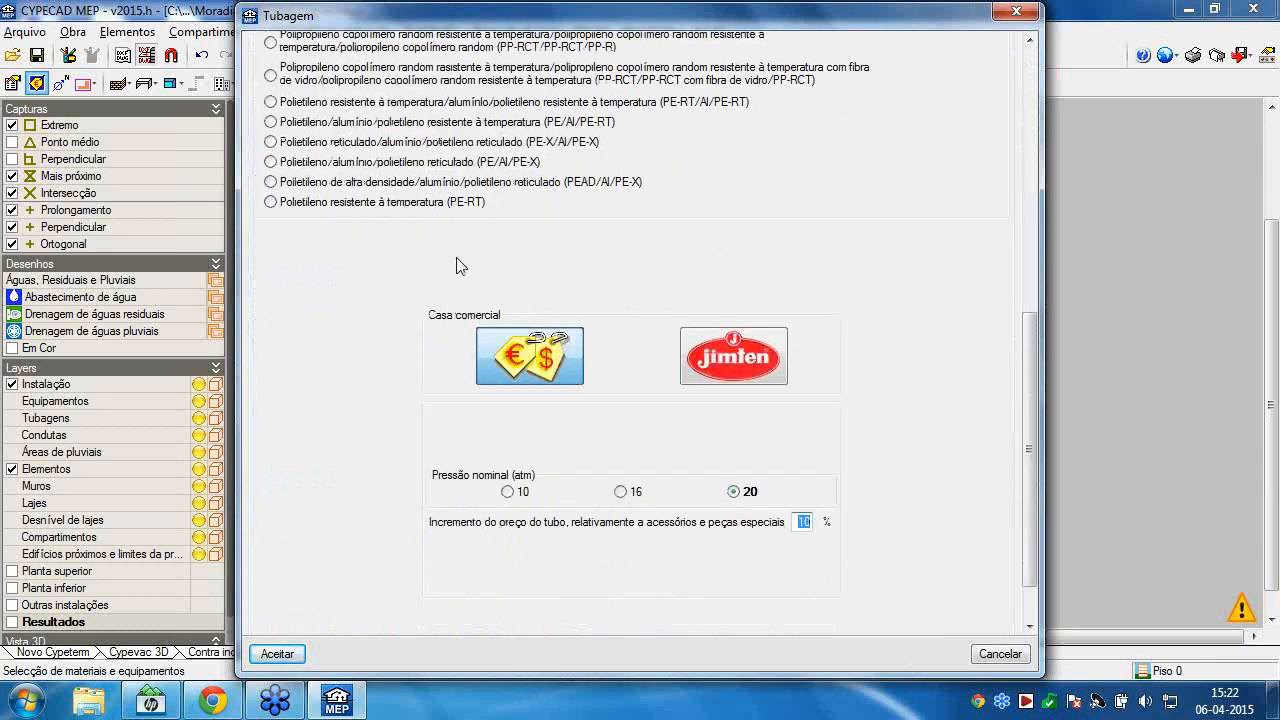
scroll(457, 268, "up", 4)
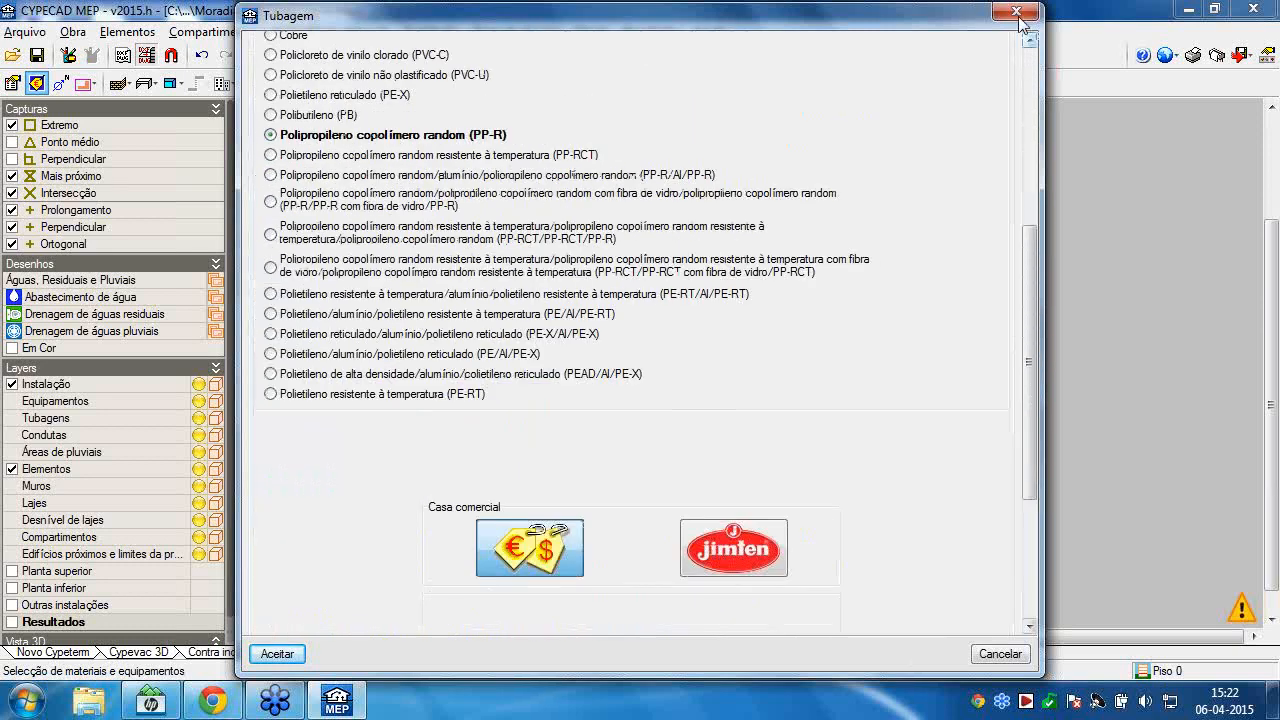
left_click(1015, 12)
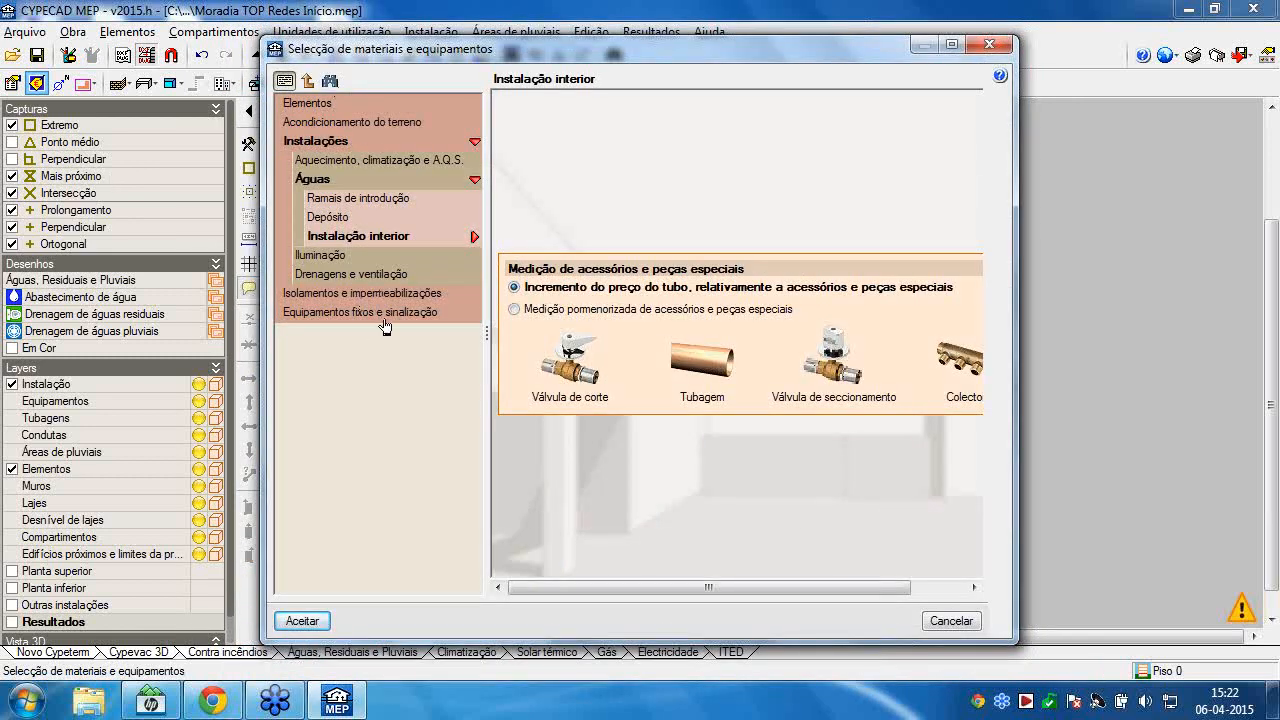
Review the Depósito reference, then show the Tubo para contador geral settings within Ramais de introdução.
left_click(331, 218)
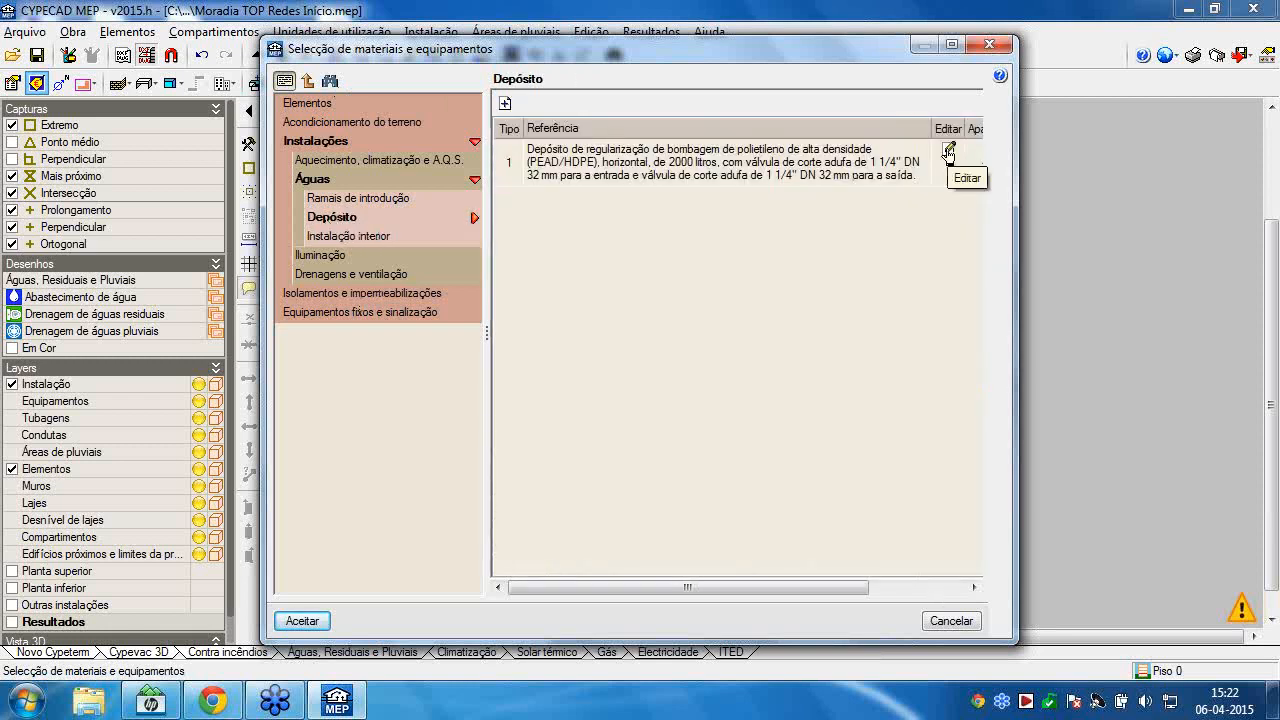
left_click(352, 198)
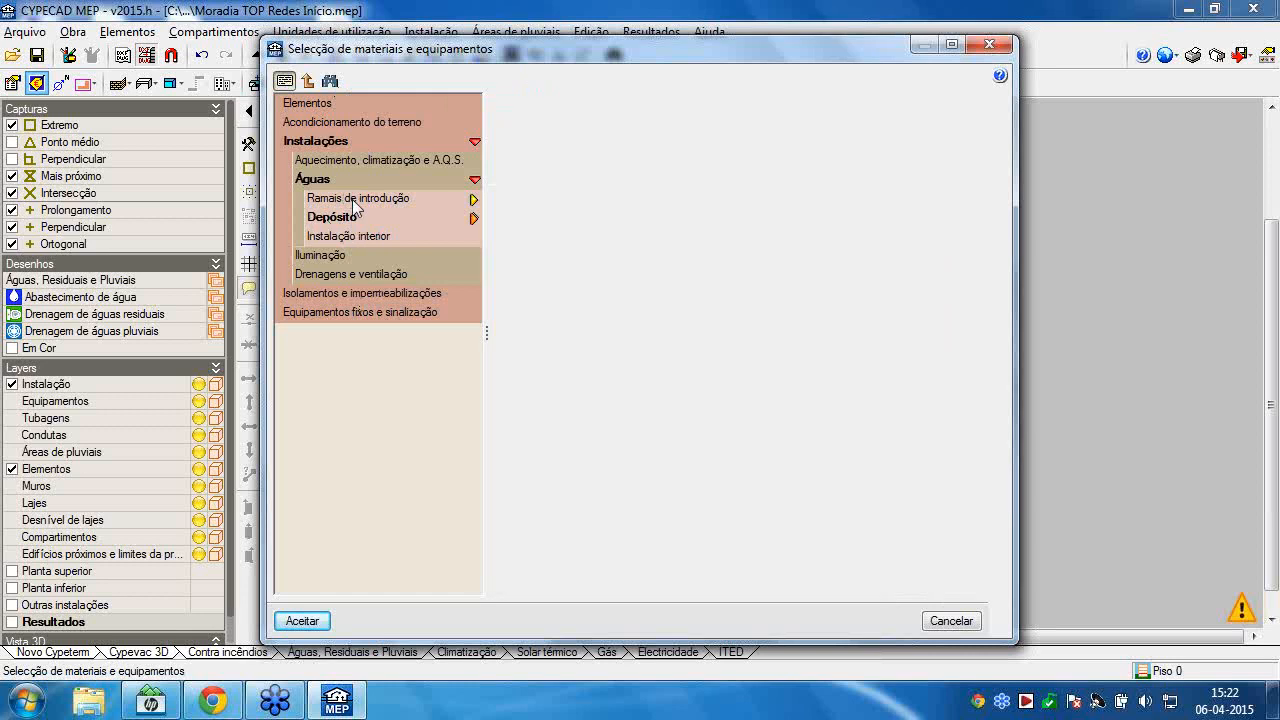
left_click(357, 217)
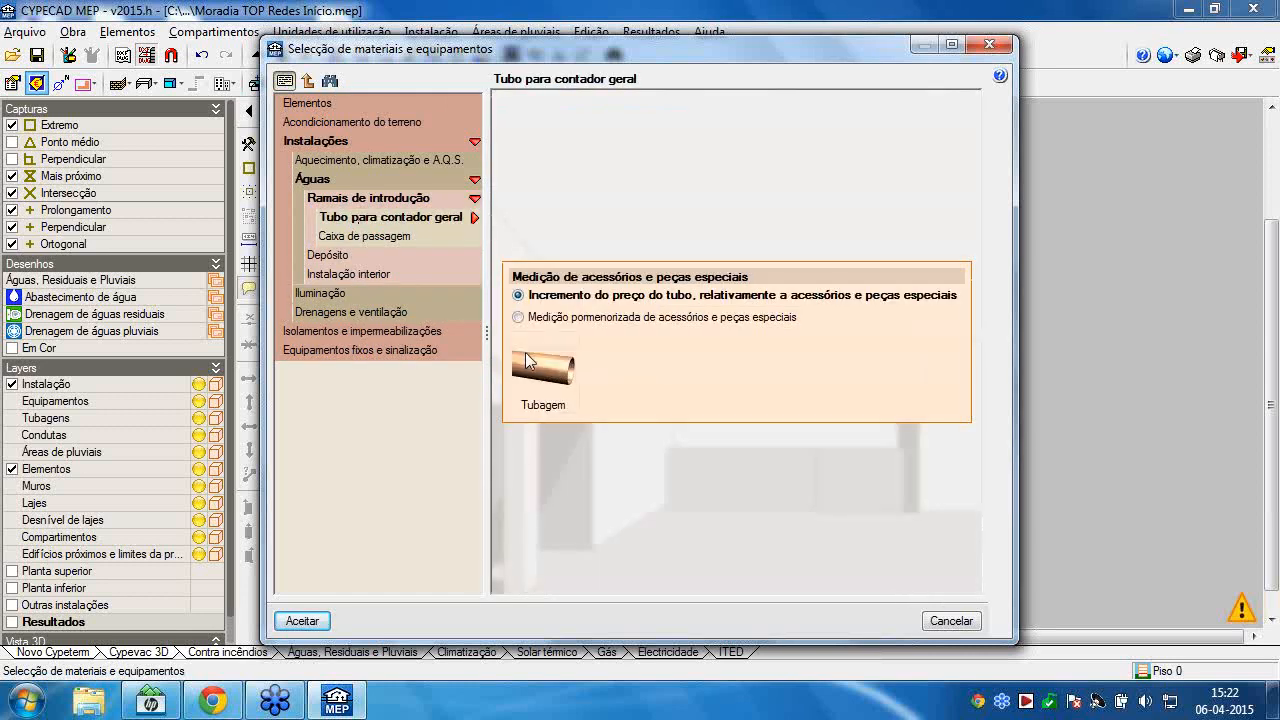